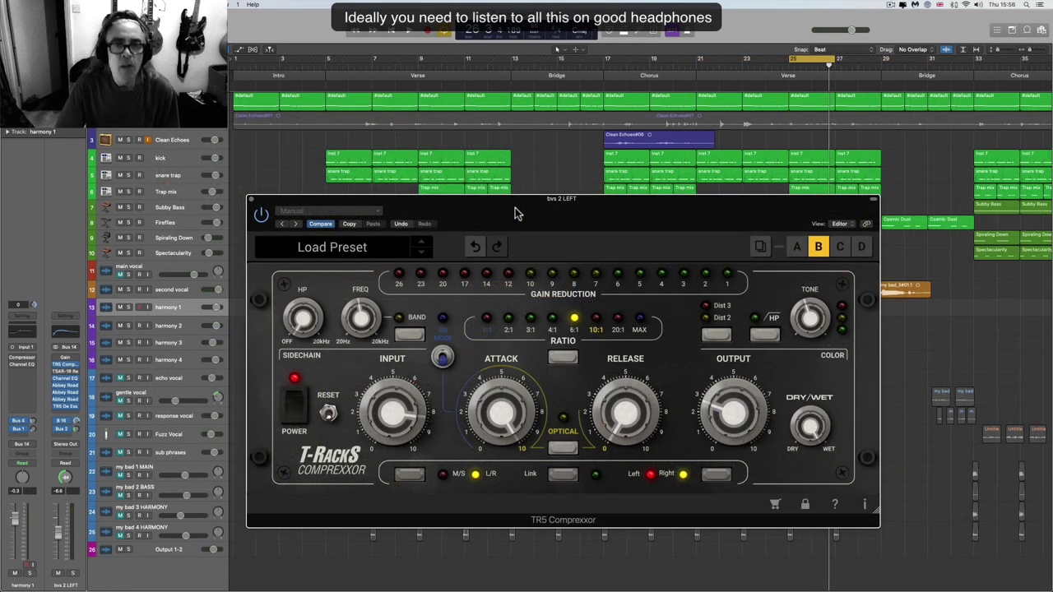
left_click_drag(514, 212, 518, 194)
left_click(517, 194)
left_click(518, 193)
left_click(519, 194)
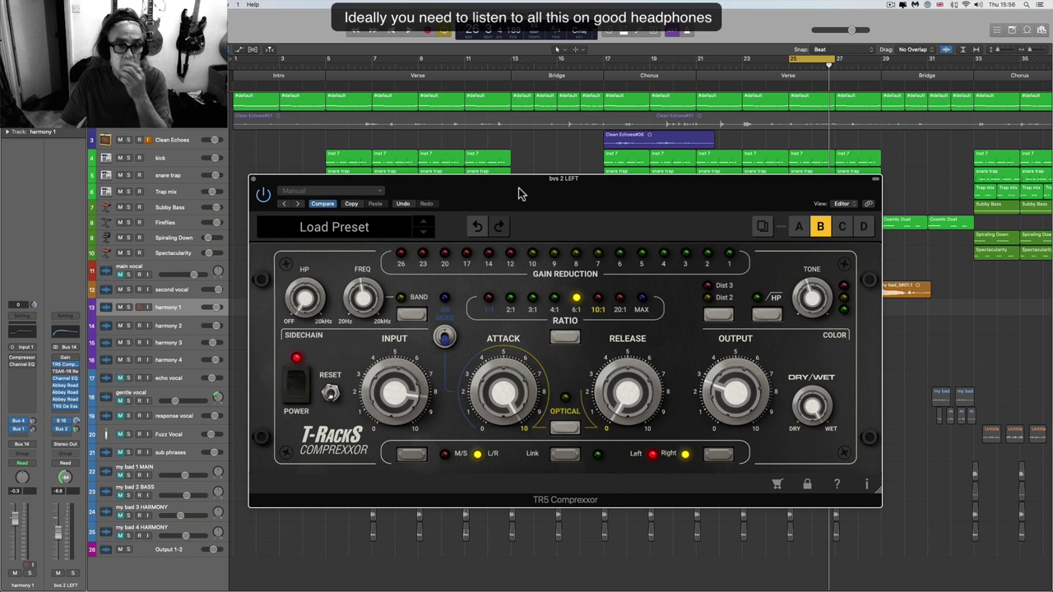
left_click_drag(518, 193, 547, 225)
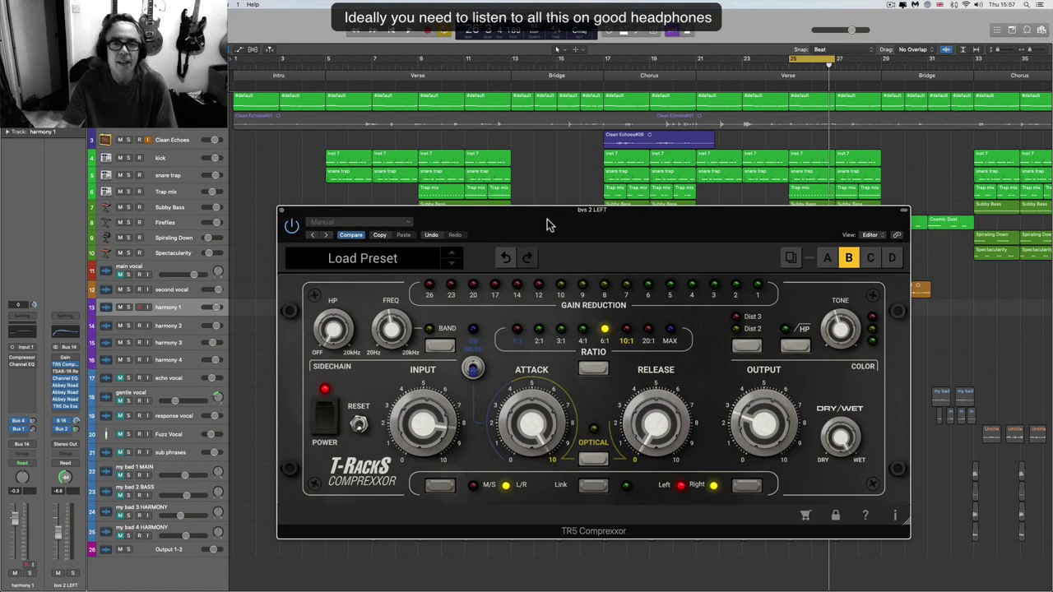
left_click_drag(549, 225, 541, 221)
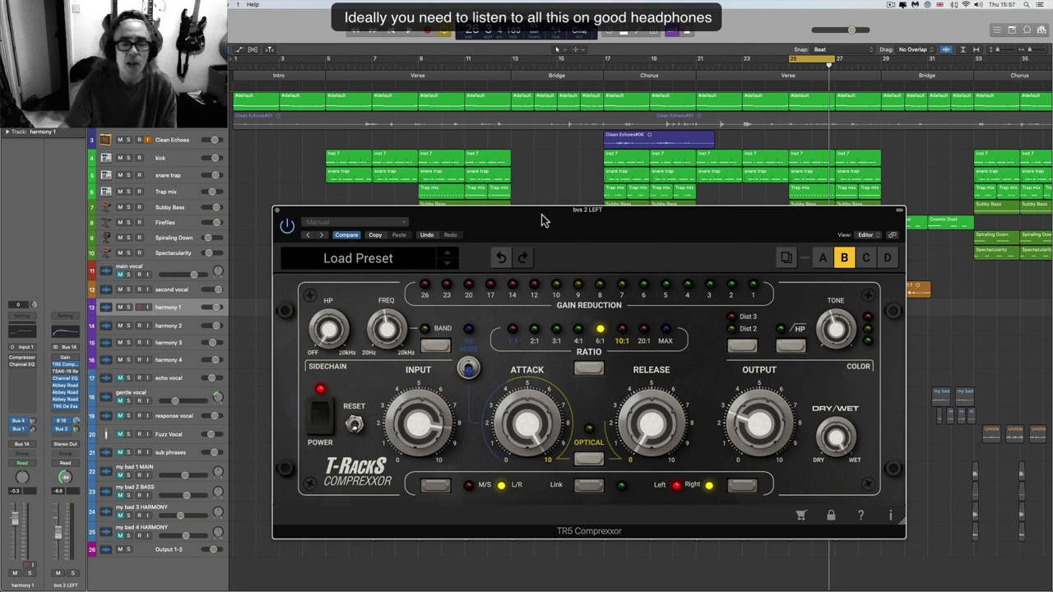
left_click_drag(541, 215, 533, 211)
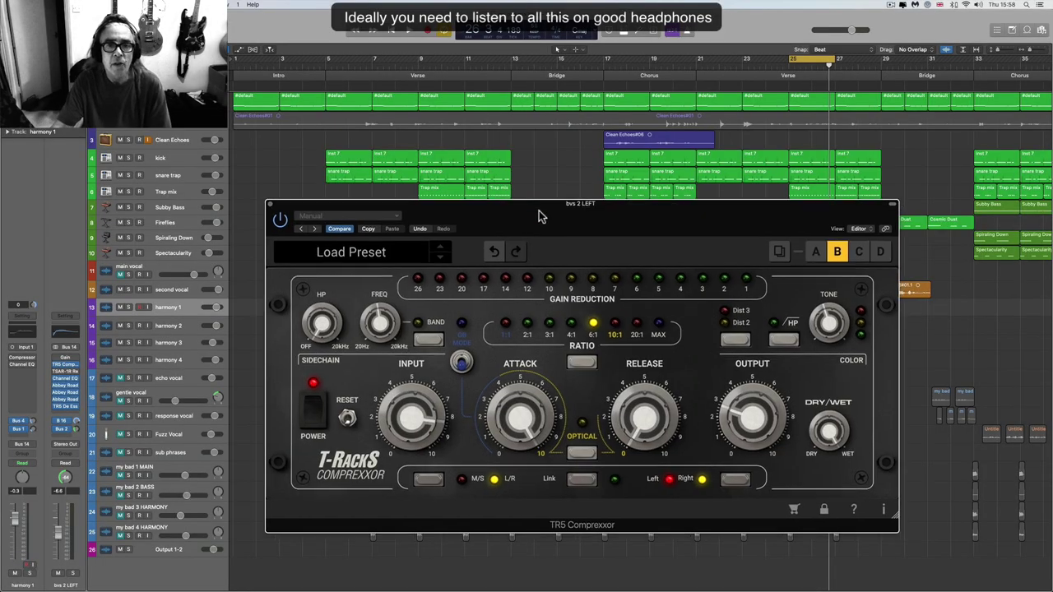
left_click_drag(536, 212, 534, 209)
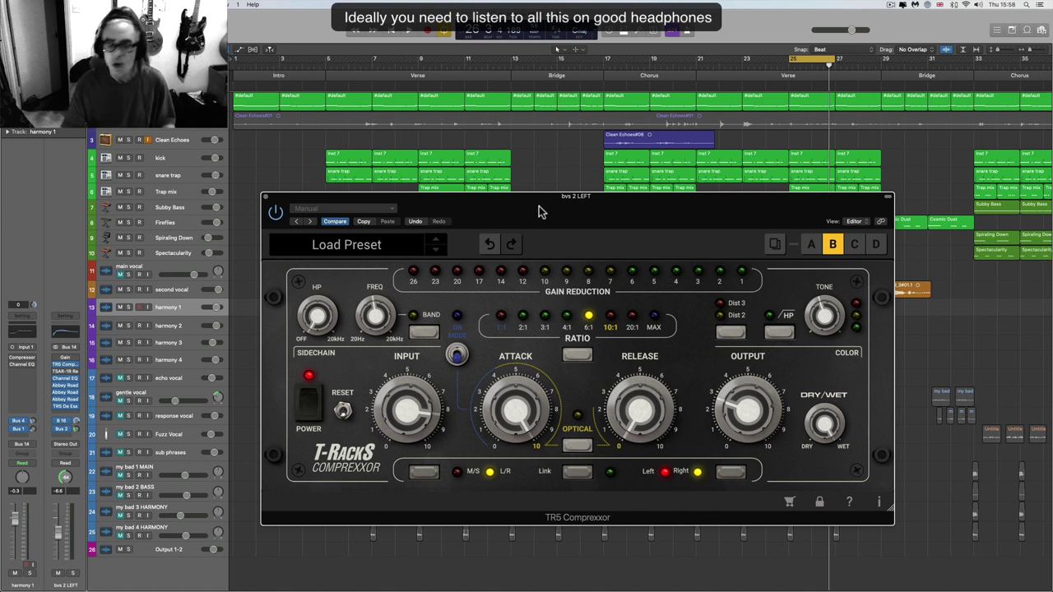
left_click_drag(541, 206, 542, 219)
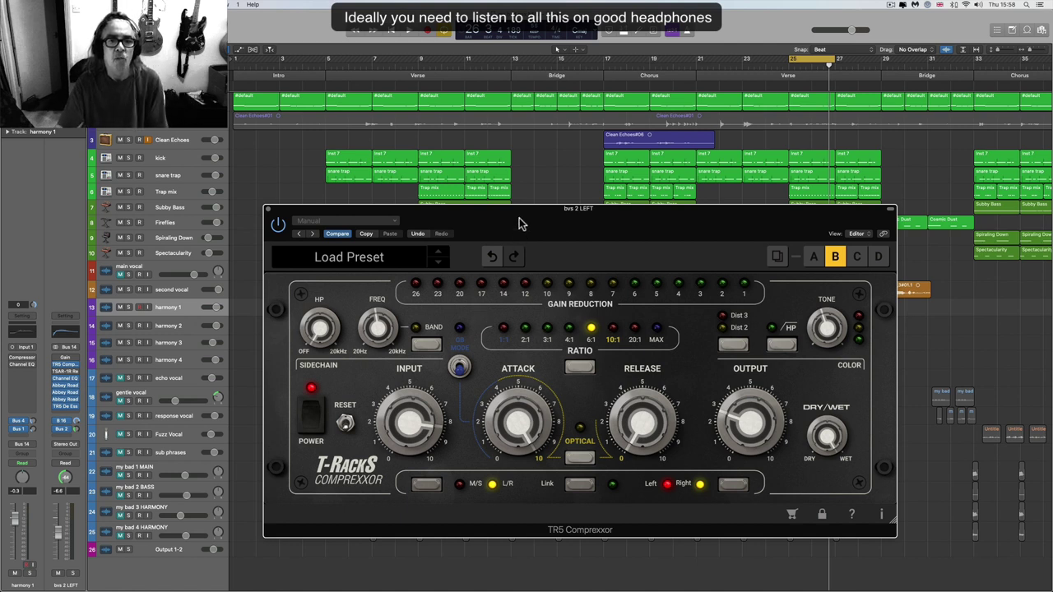
left_click_drag(518, 224, 520, 226)
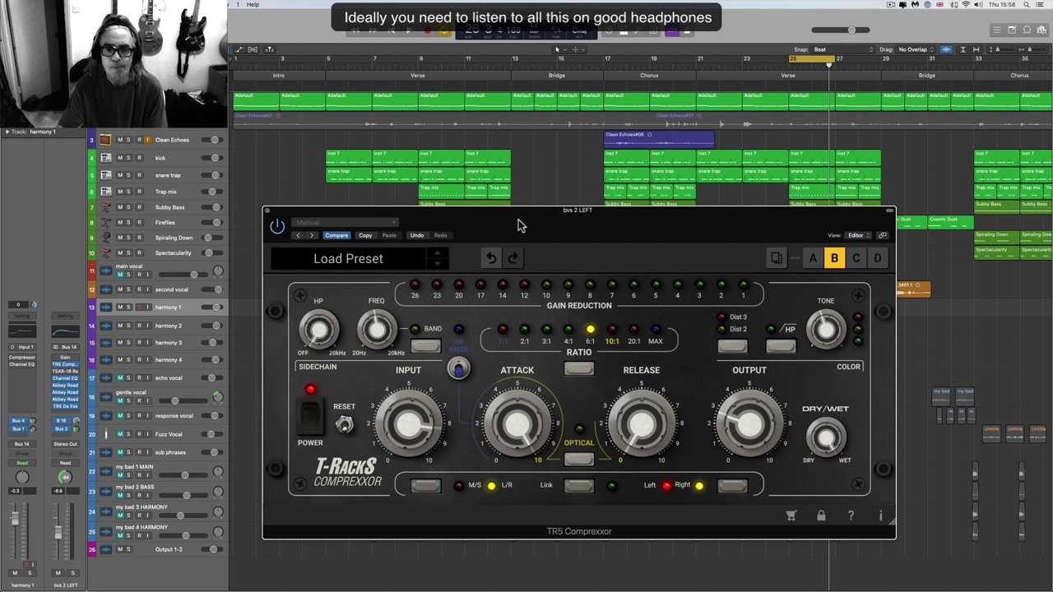
left_click_drag(536, 228, 526, 220)
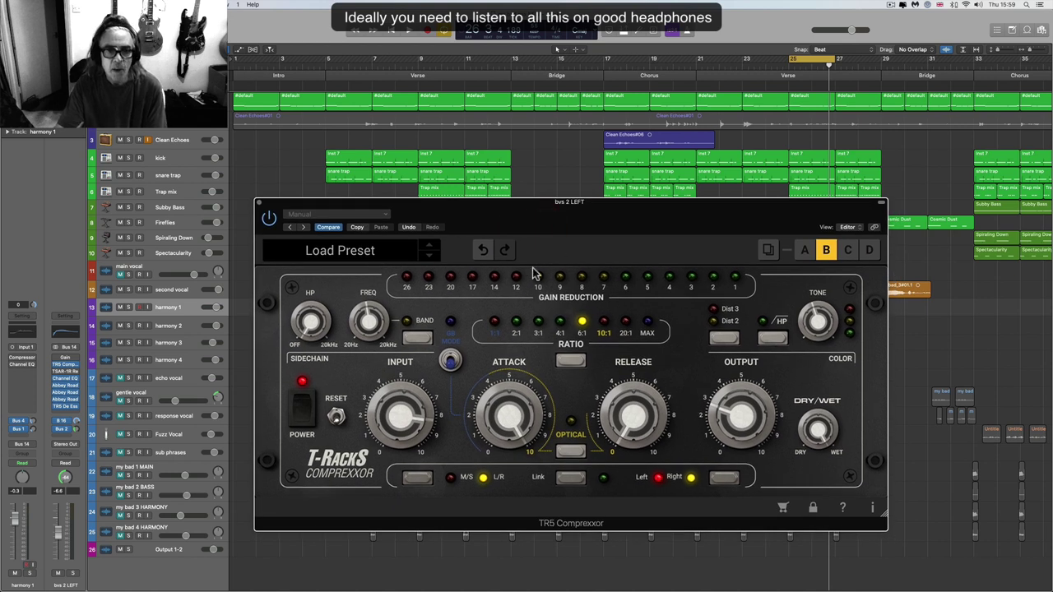
left_click_drag(533, 209, 531, 207)
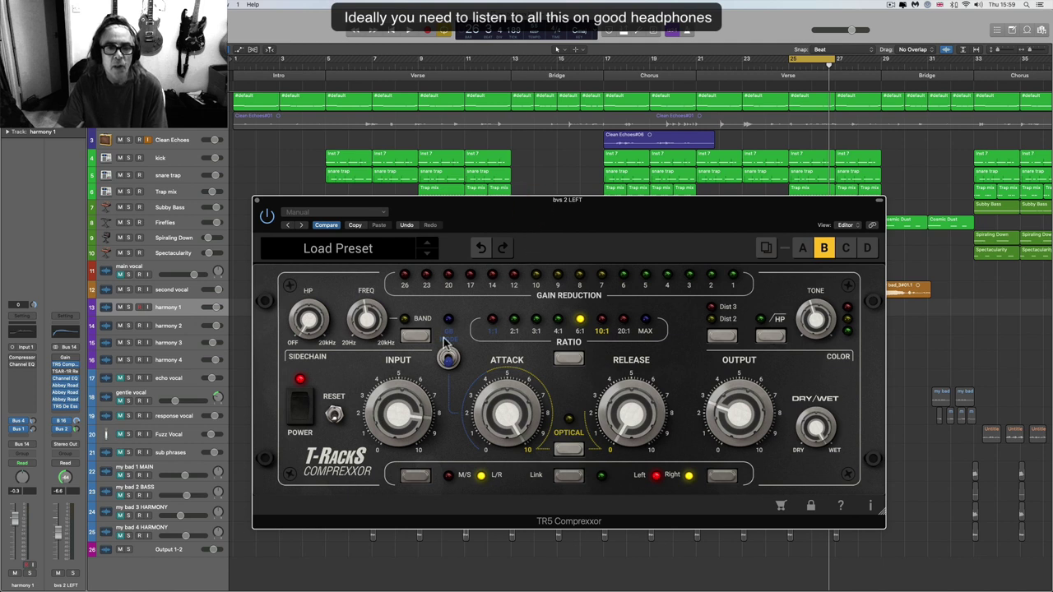
mouse_move(362, 333)
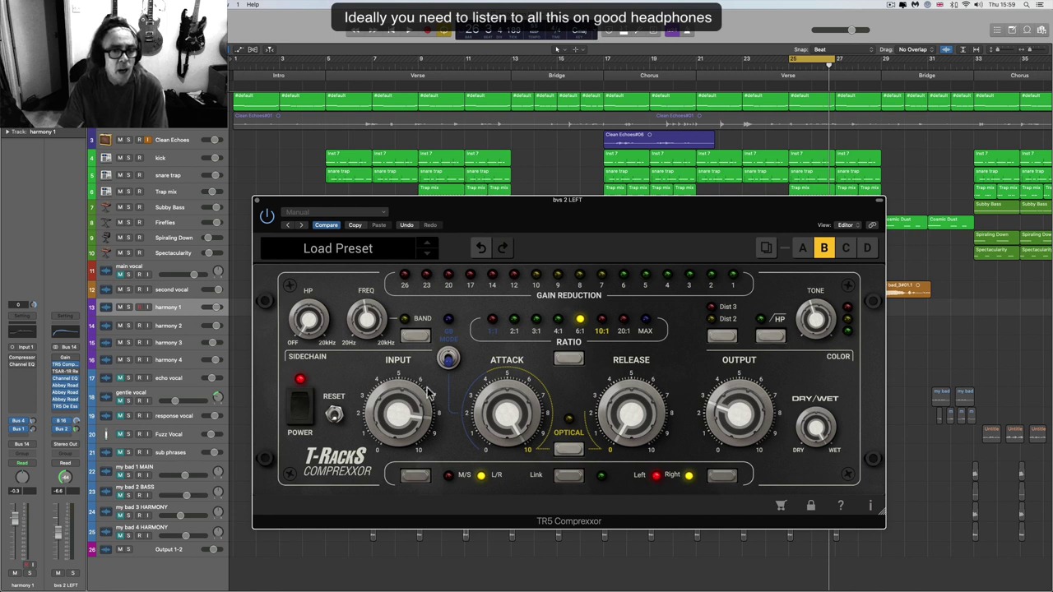
mouse_move(385, 404)
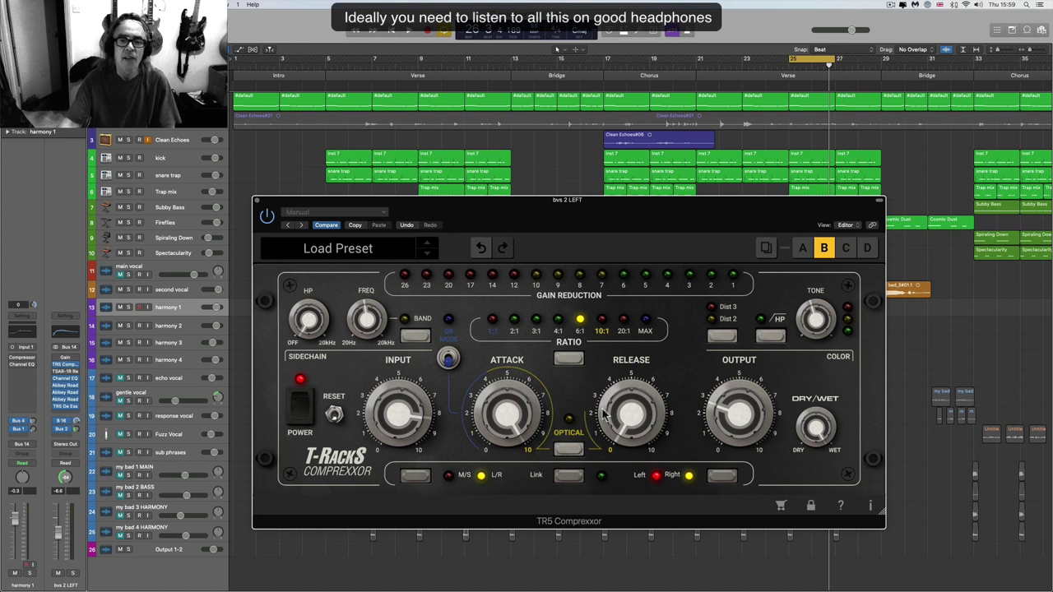
mouse_move(627, 415)
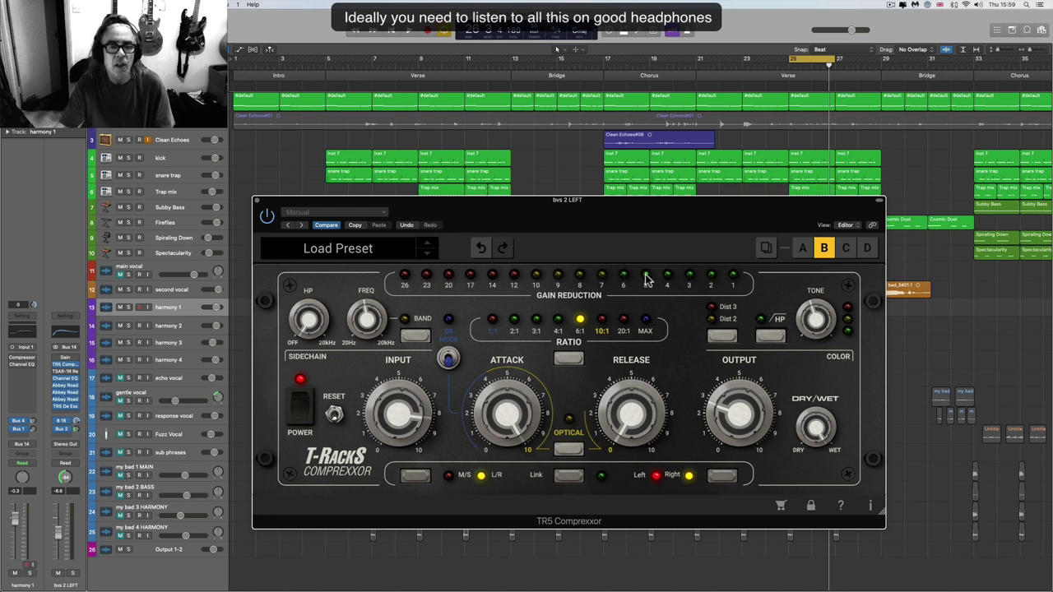
mouse_move(524, 372)
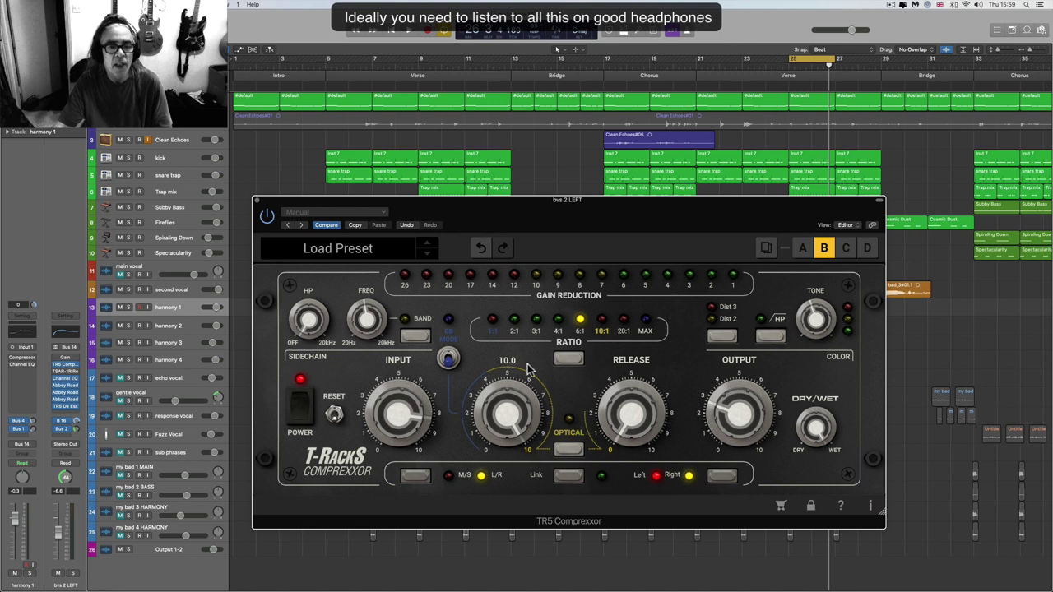
mouse_move(610, 349)
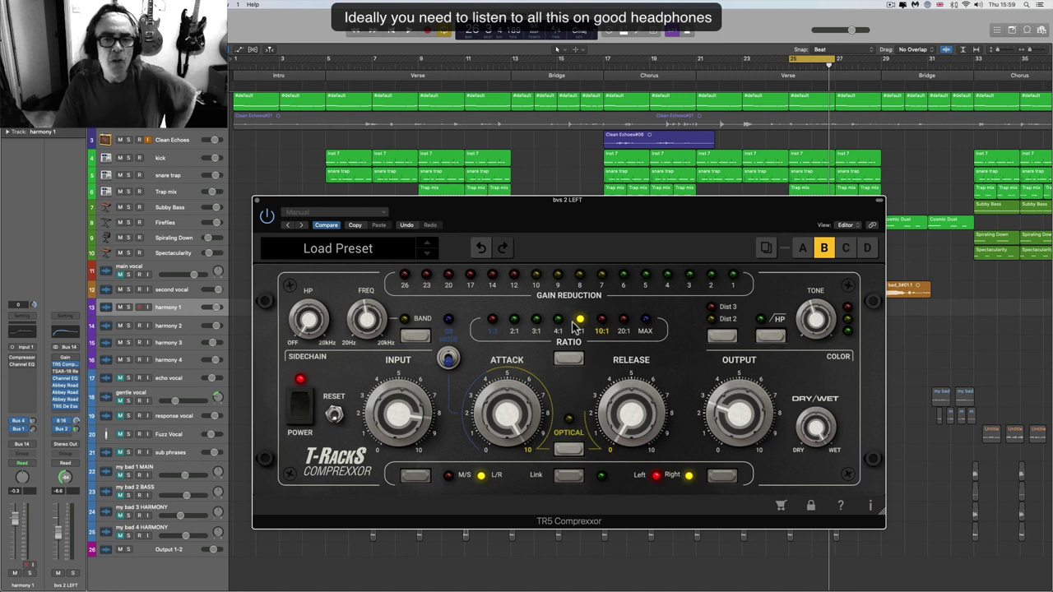
left_click_drag(563, 216, 572, 236)
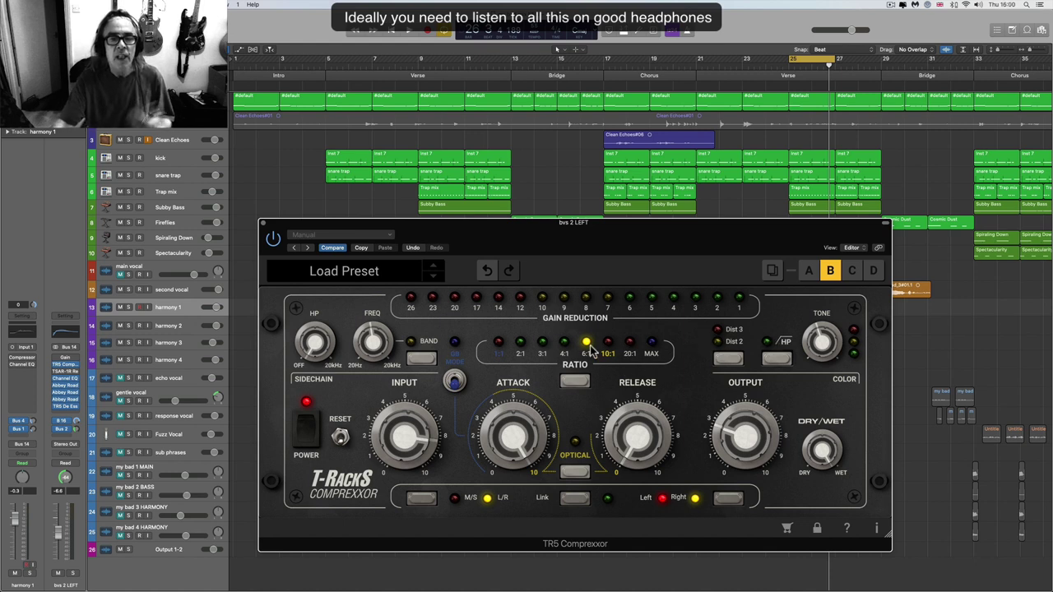
left_click_drag(589, 236, 596, 237)
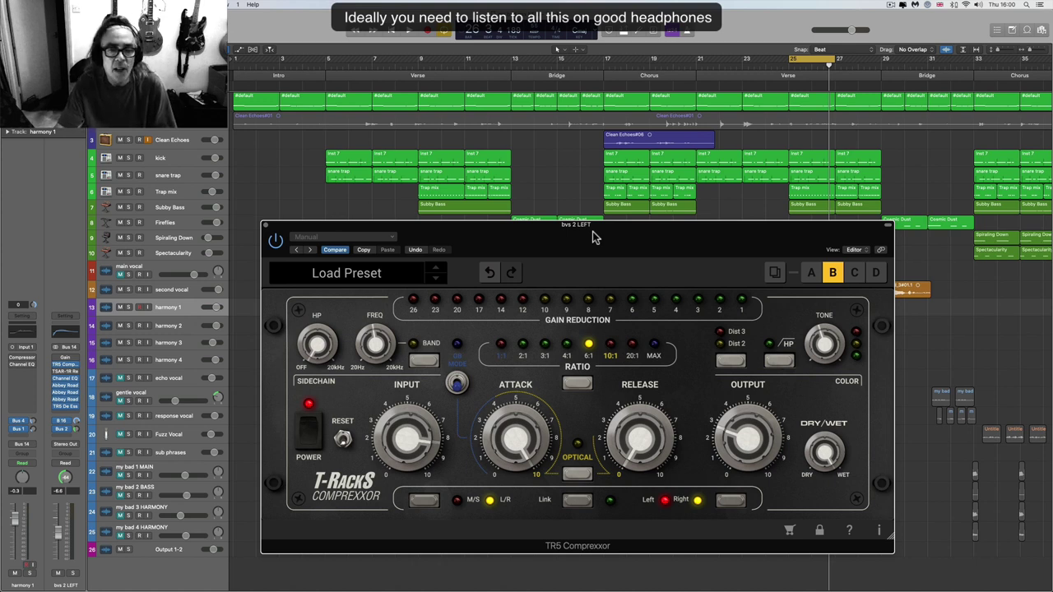
left_click_drag(594, 237, 599, 237)
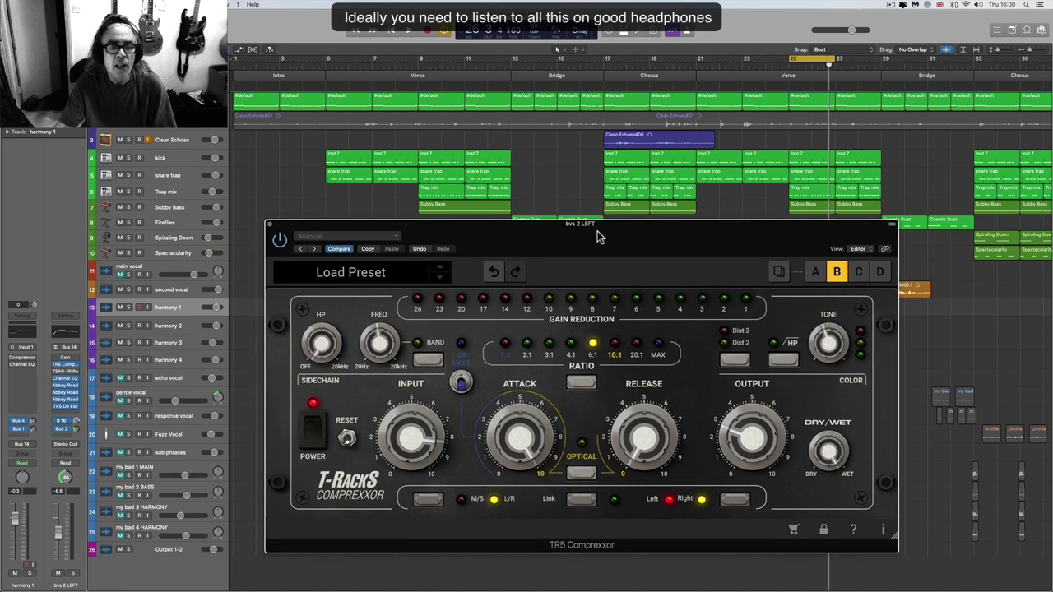
left_click(599, 237)
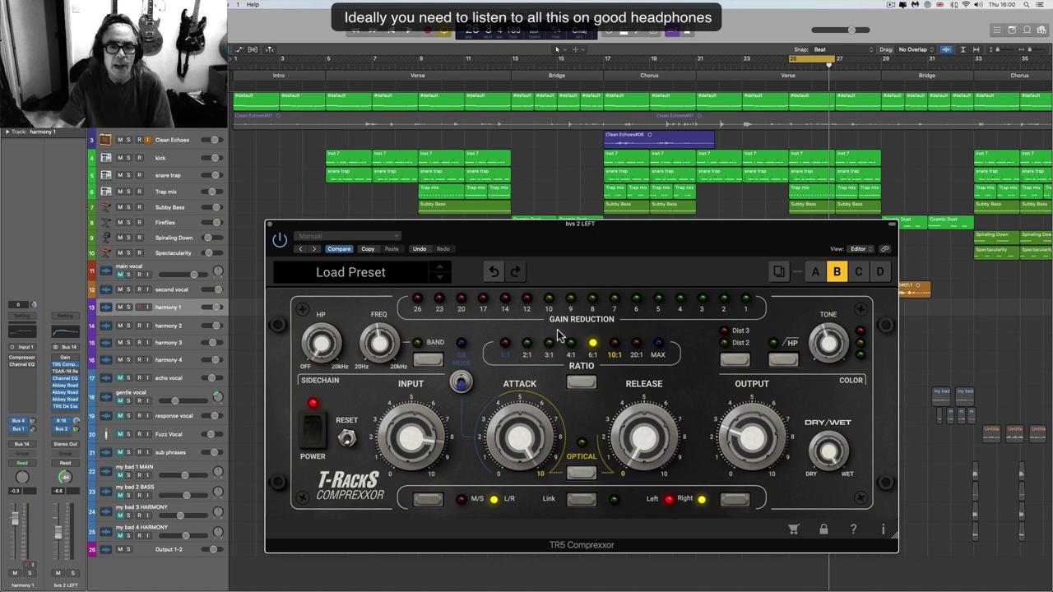
mouse_move(497, 394)
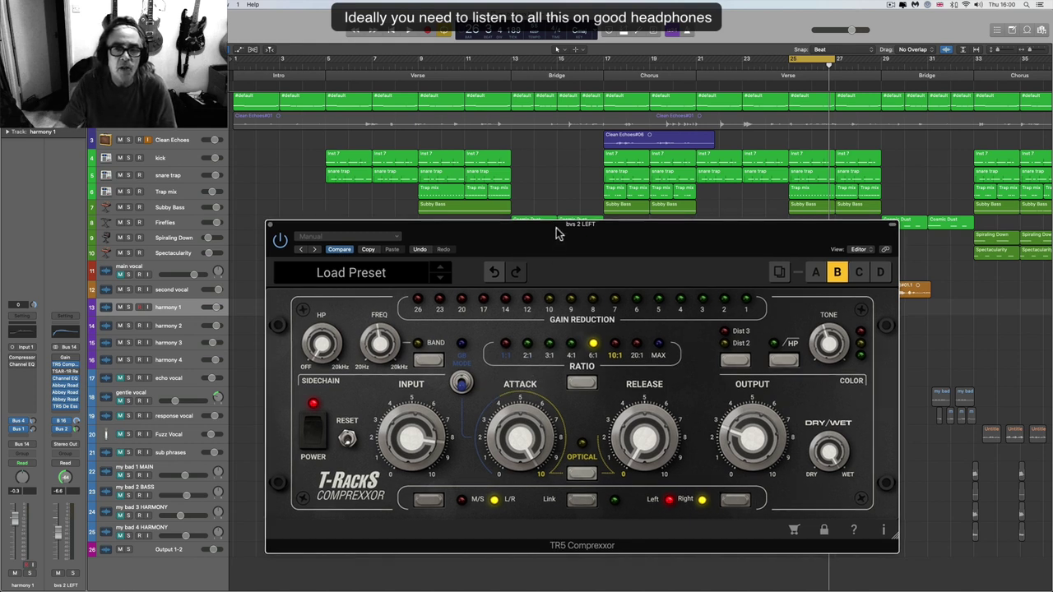
left_click_drag(550, 237, 548, 230)
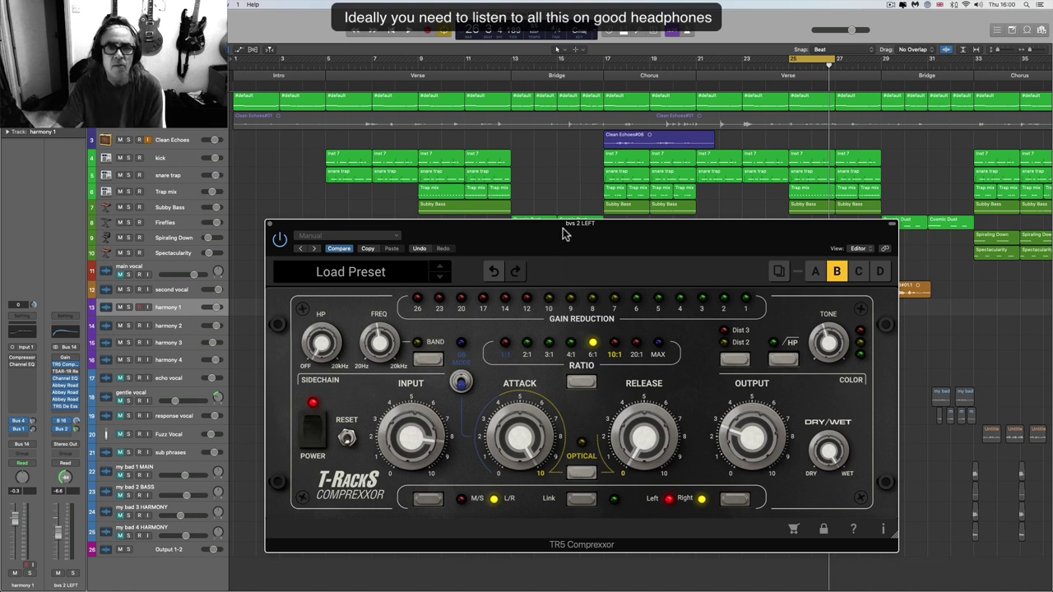
left_click_drag(564, 233, 554, 234)
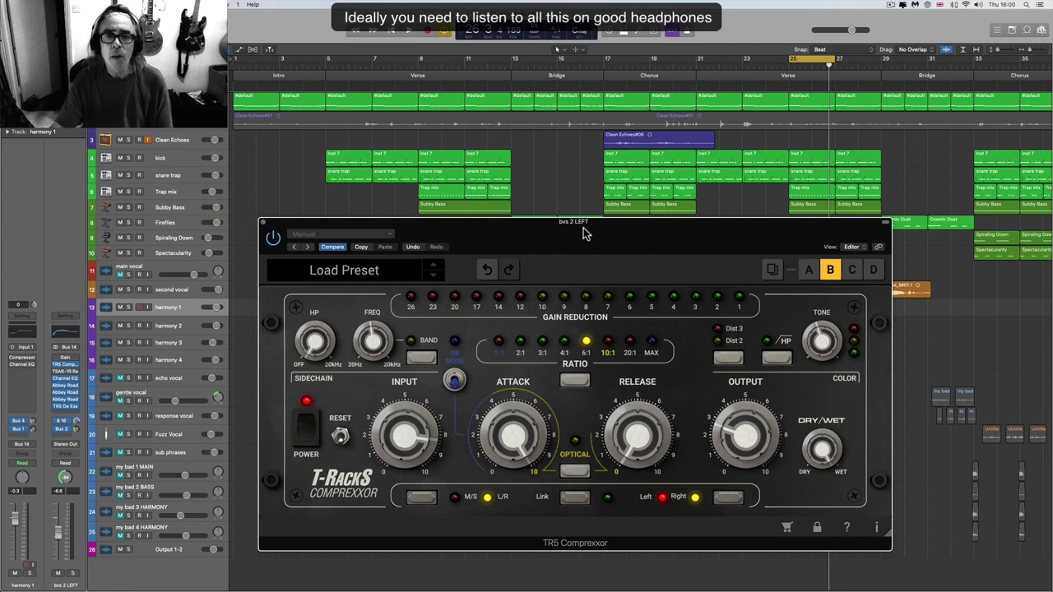
- Move the compressor window clear of the harmony regions and select all four regions on the harmony 1 to harmony 4 tracks at bar 25
left_click_drag(601, 234, 491, 187)
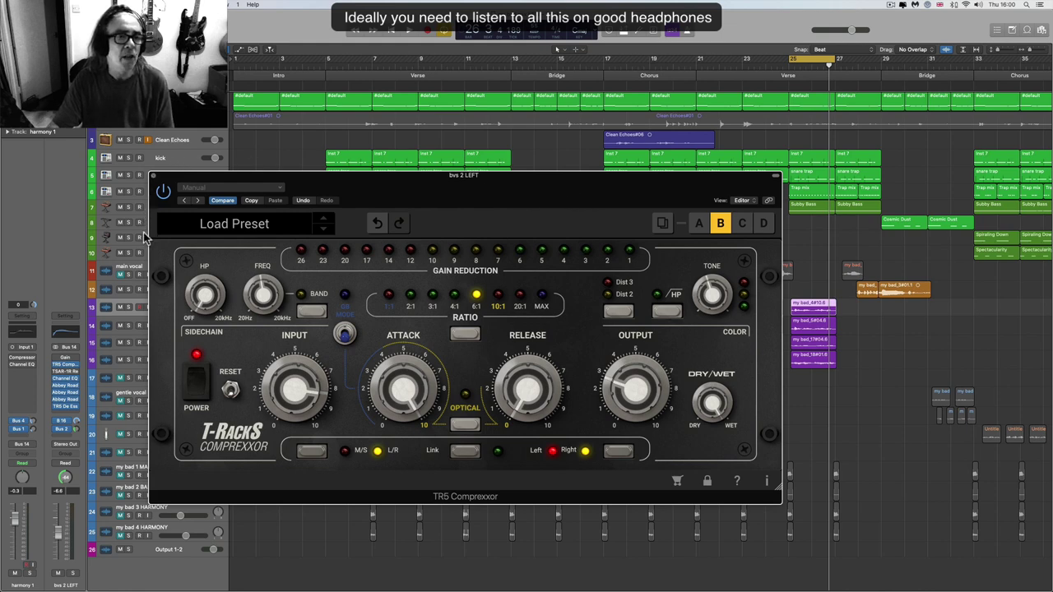
left_click_drag(403, 184, 482, 190)
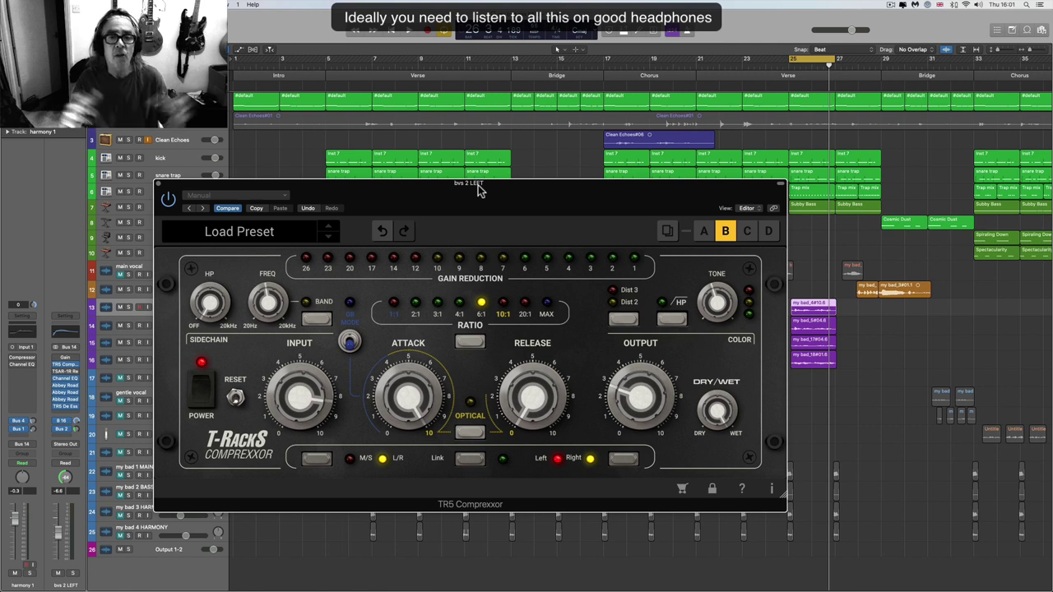
left_click_drag(480, 190, 519, 190)
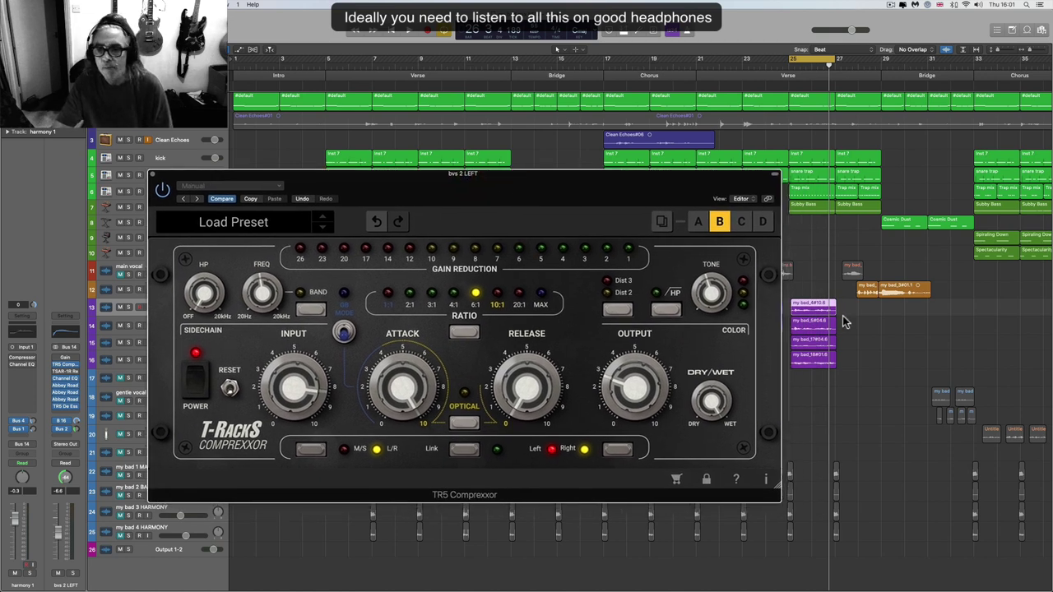
left_click_drag(843, 309, 821, 363)
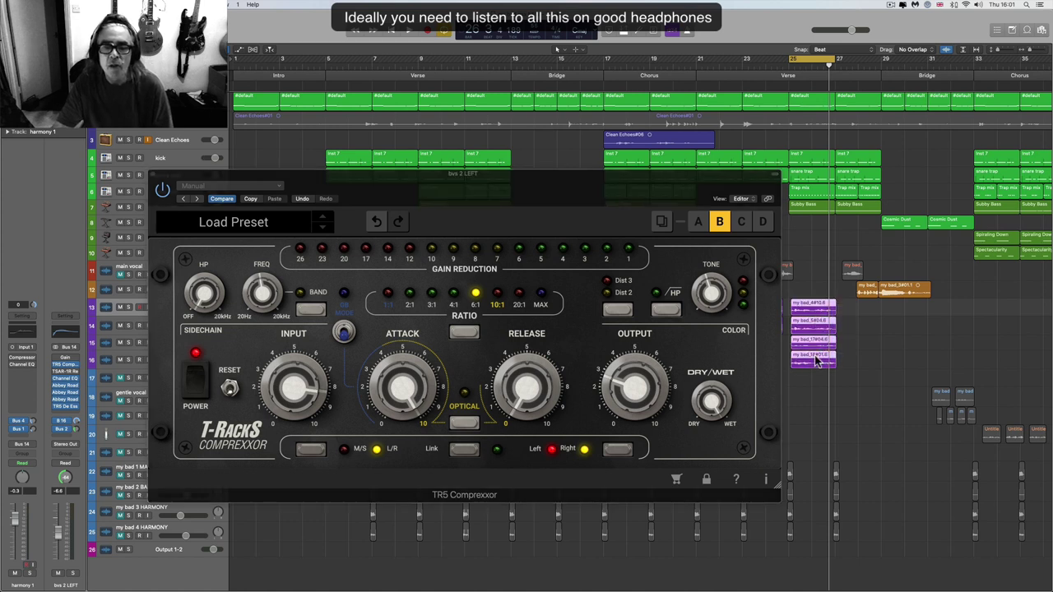
left_click_drag(557, 188, 545, 168)
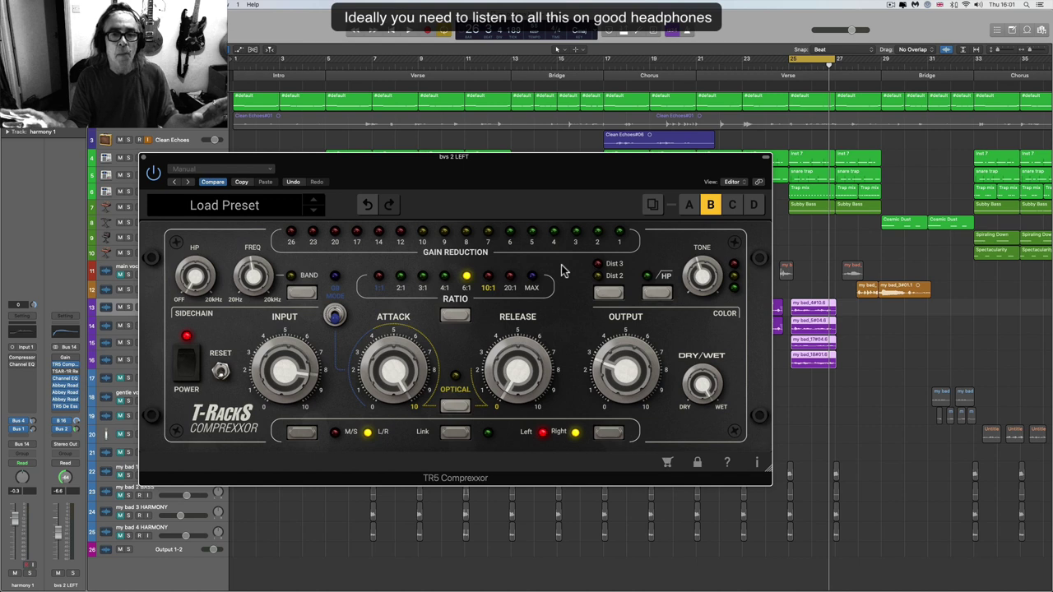
left_click_drag(519, 177, 527, 176)
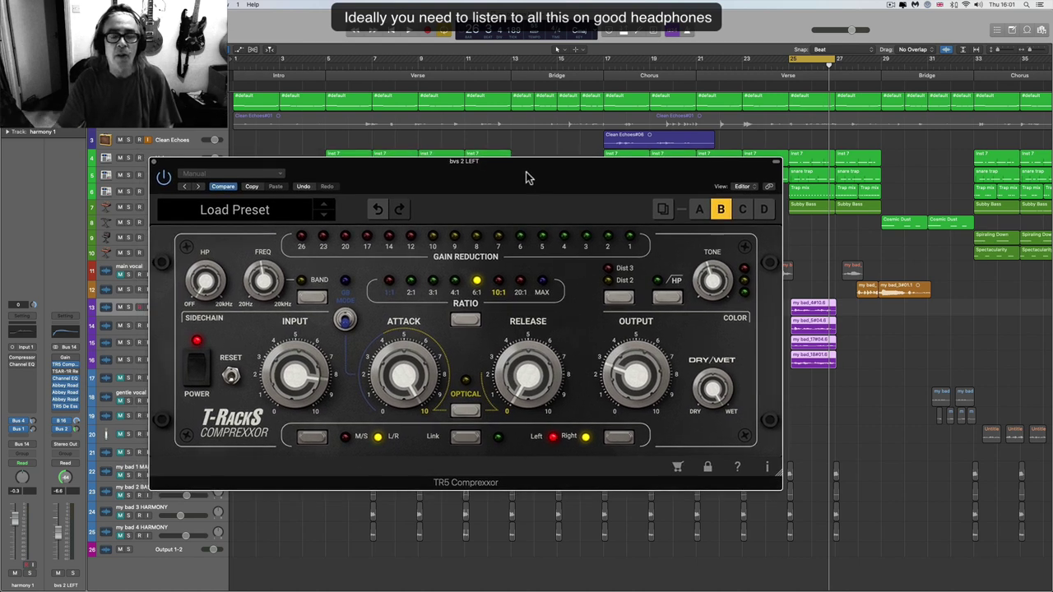
- Turn on the compressor's Optical mode and set its Input to 7.1
left_click(465, 411)
mouse_move(397, 395)
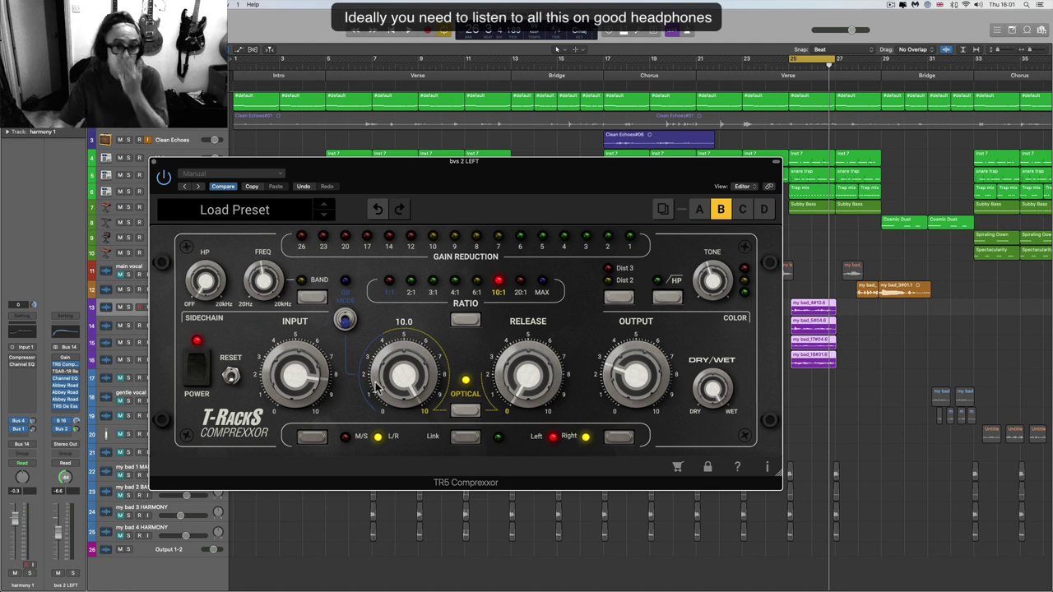
mouse_move(311, 376)
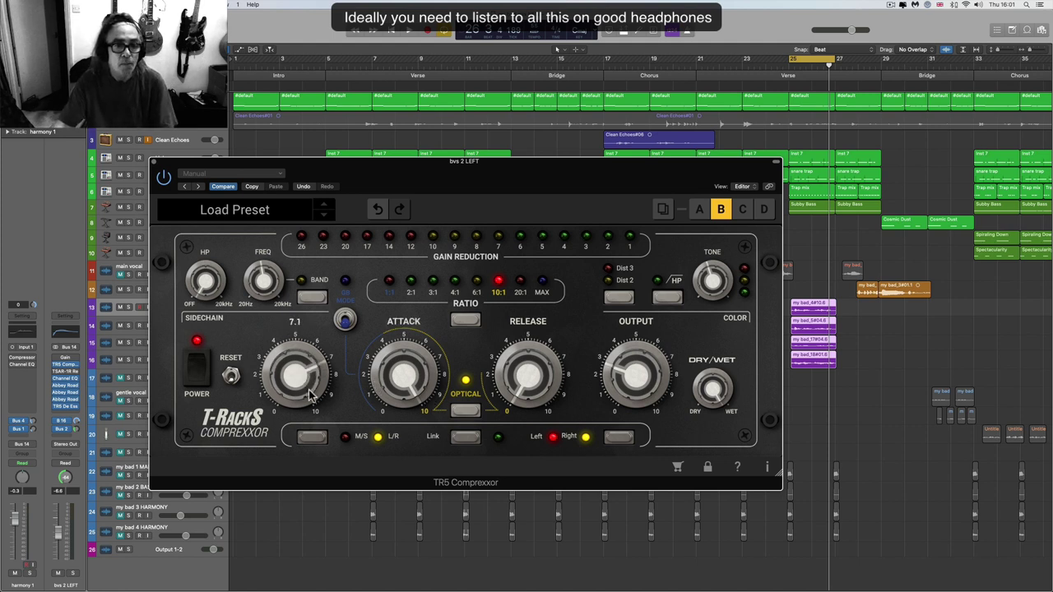
left_click_drag(457, 183, 461, 185)
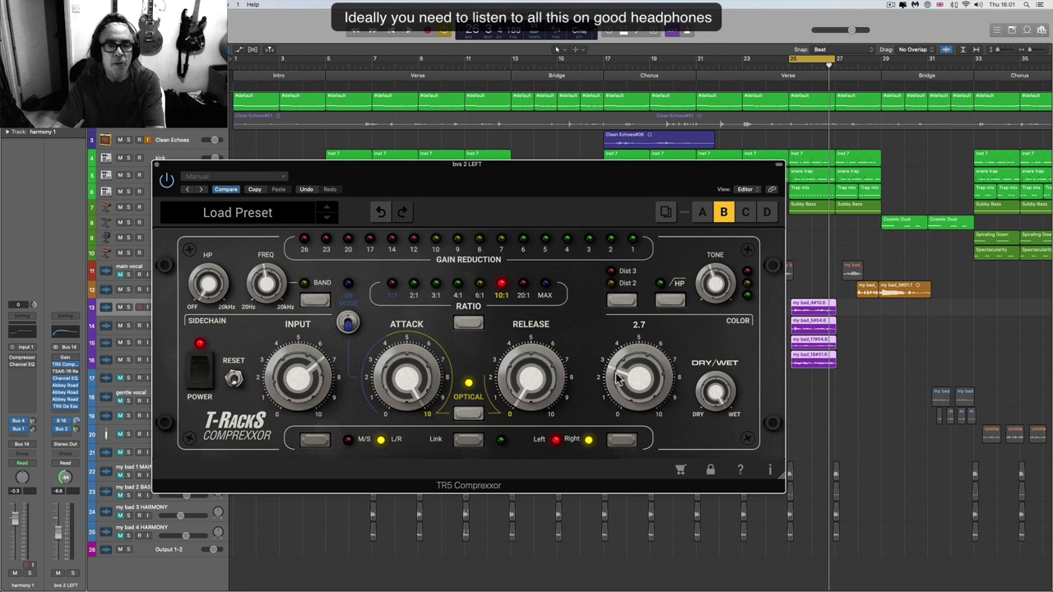
mouse_move(300, 378)
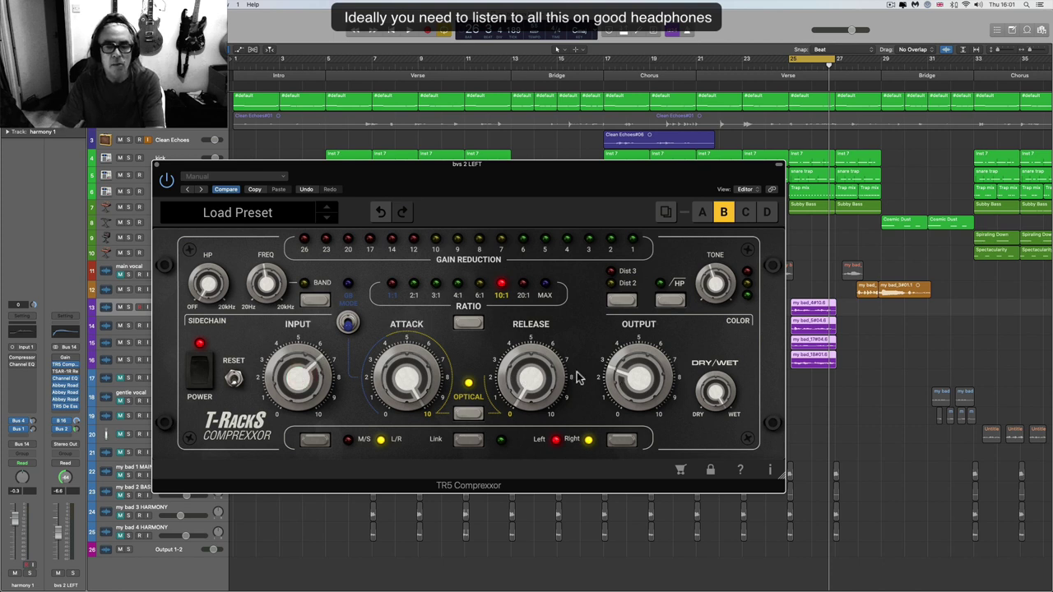
- Start playback of the cycled section from bar 25 and raise the compressor's Output to 5.9
mouse_move(635, 377)
scroll(635, 377, "up", 1)
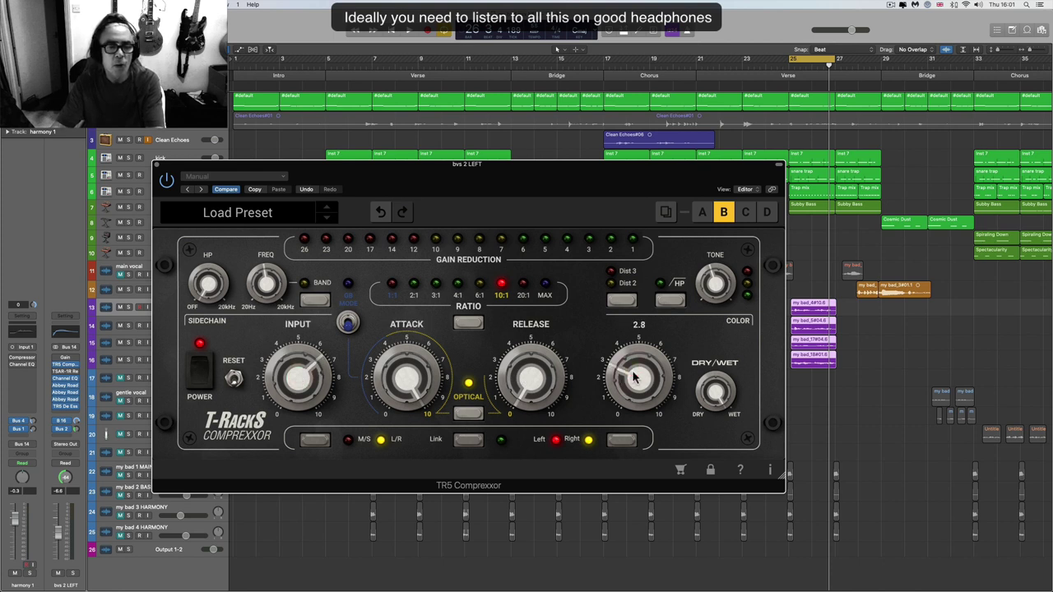
key("space")
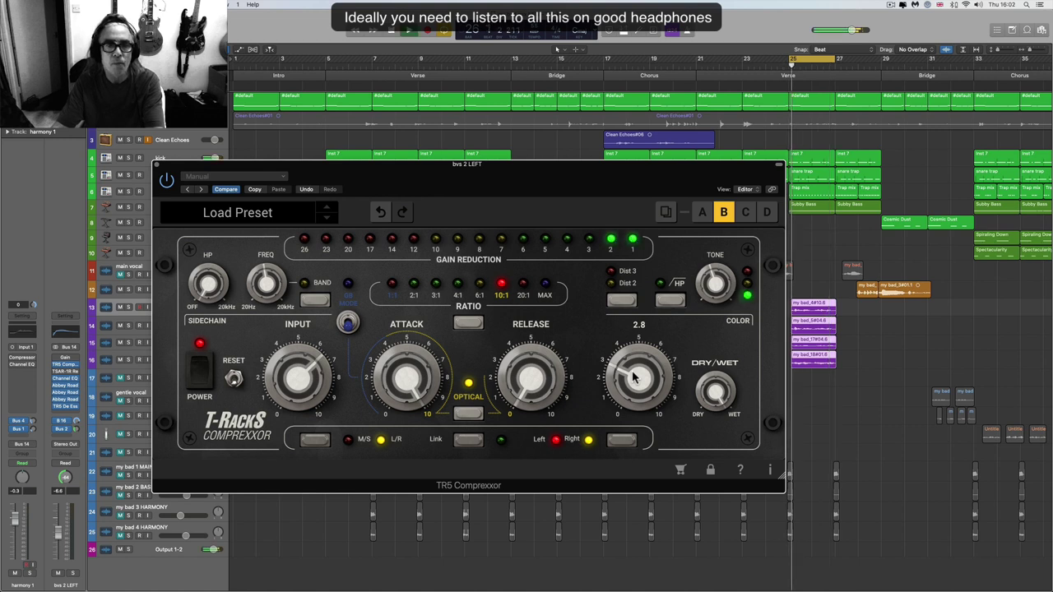
left_click_drag(633, 377, 630, 336)
scroll(636, 352, "up", 5)
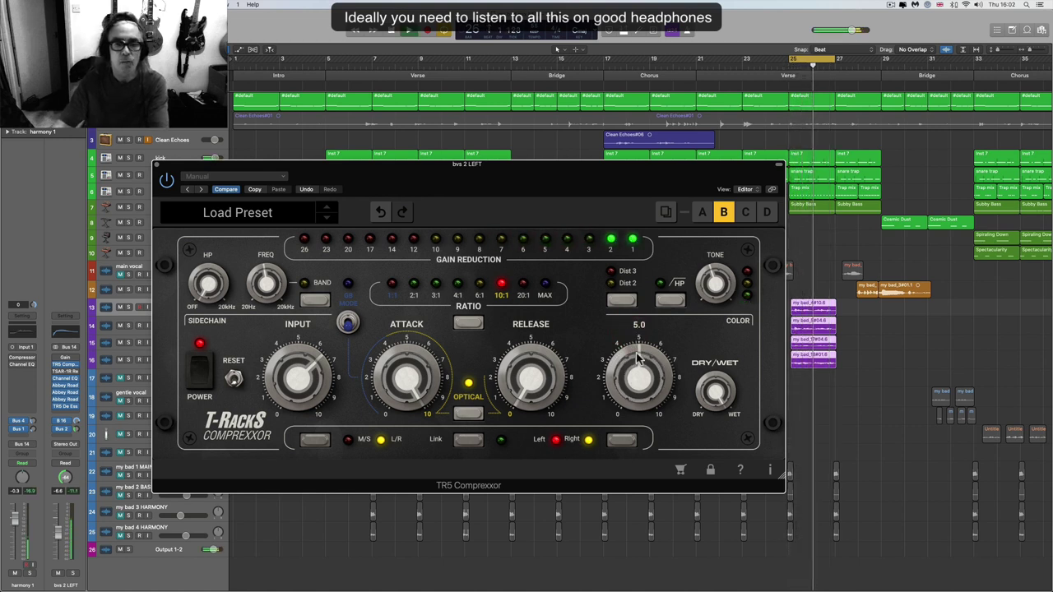
left_click_drag(637, 351, 638, 339)
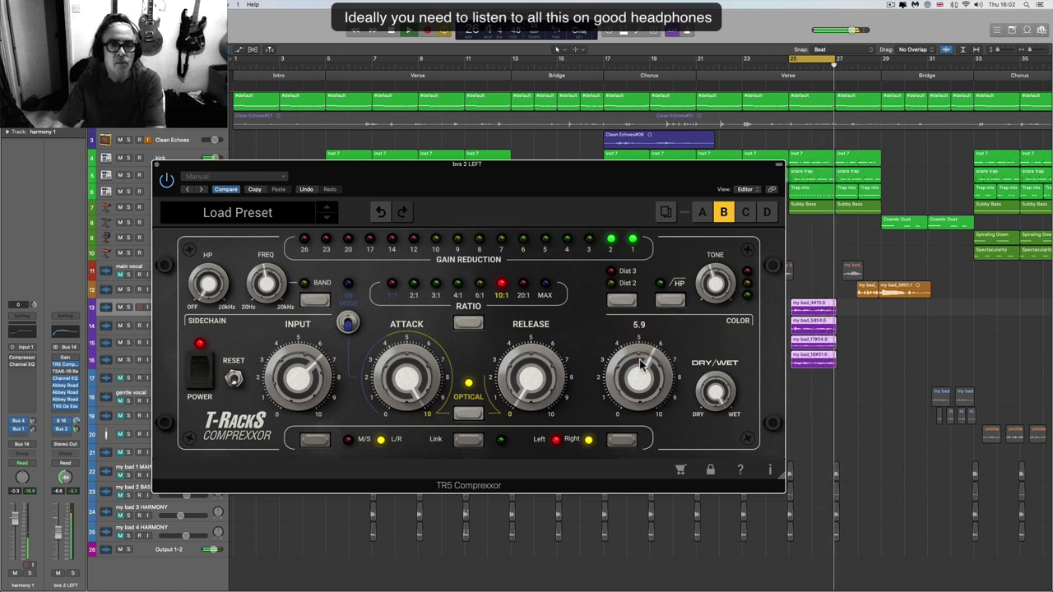
- Raise the compressor's Output to 6.2 while listening to the cycled harmonies, and stop playback
scroll(641, 365, "down", 1)
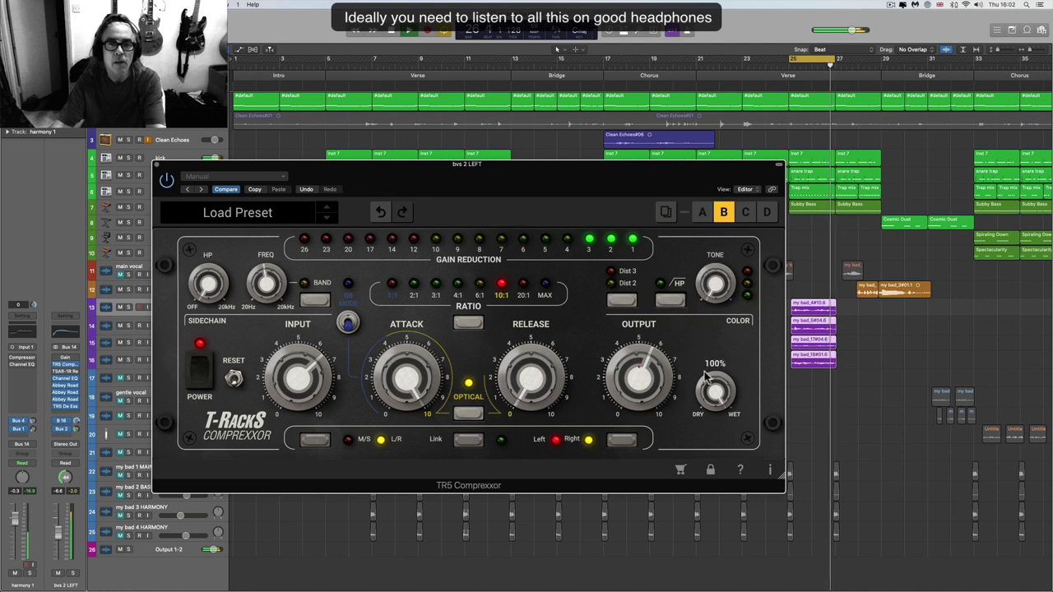
left_click_drag(649, 355, 650, 374)
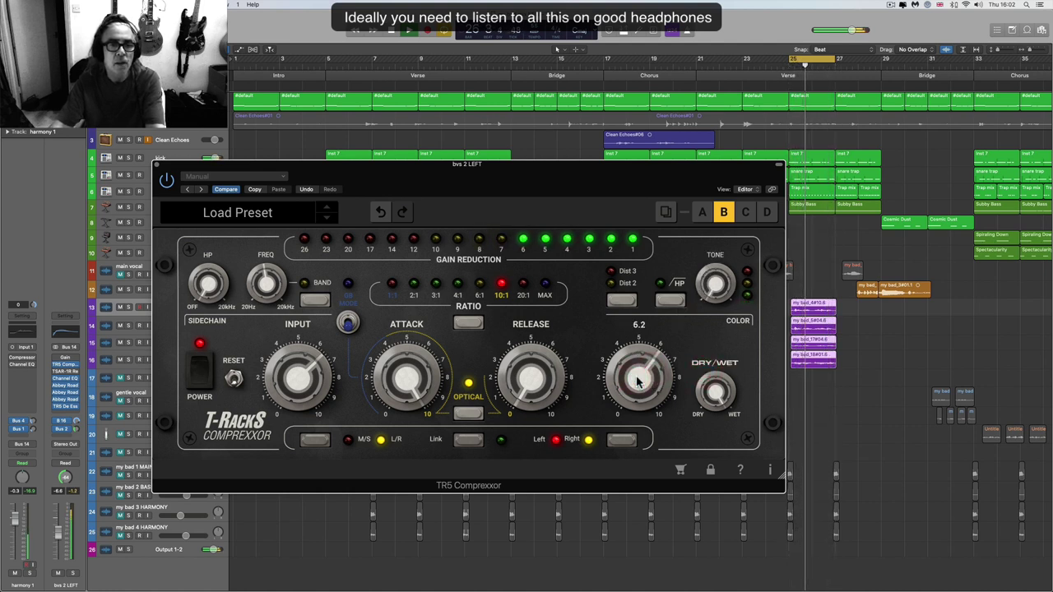
left_click_drag(637, 380, 639, 386)
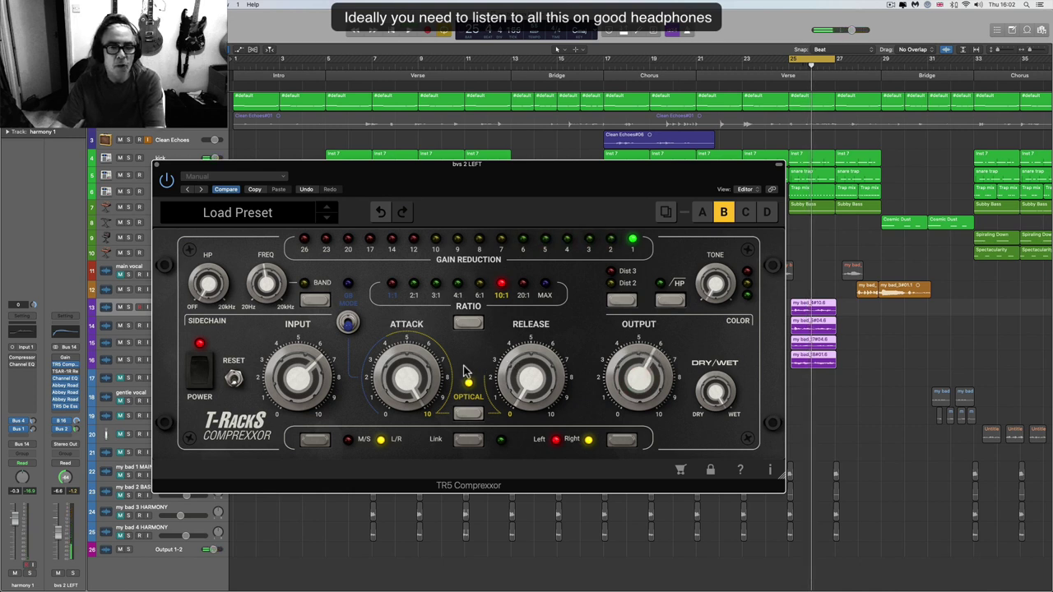
- Return the compressor's knobs and Optical switch to their defaults and set the Ratio to 10:1
mouse_move(419, 368)
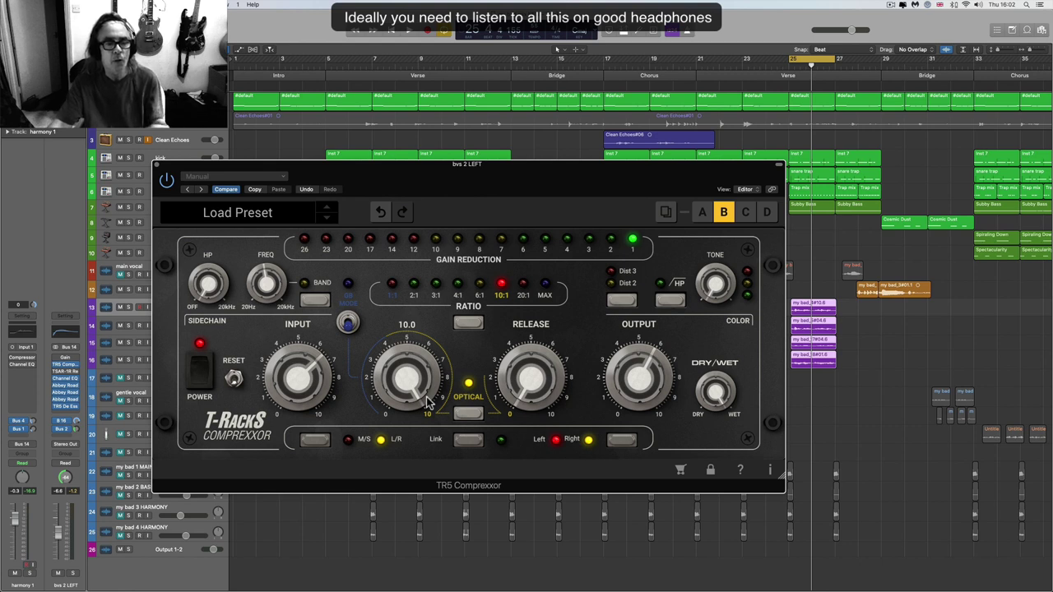
mouse_move(518, 399)
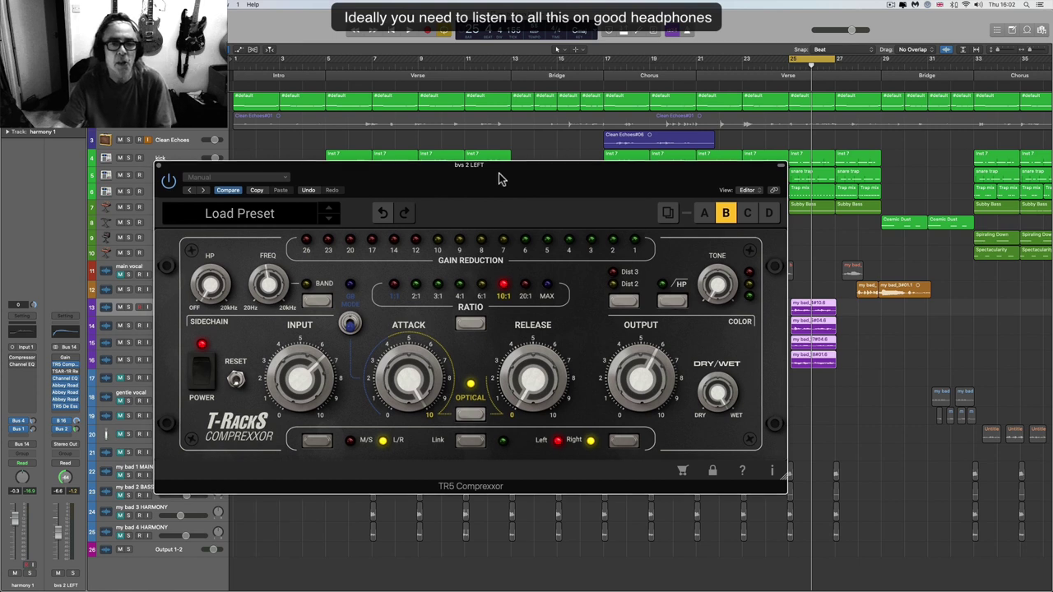
mouse_move(428, 344)
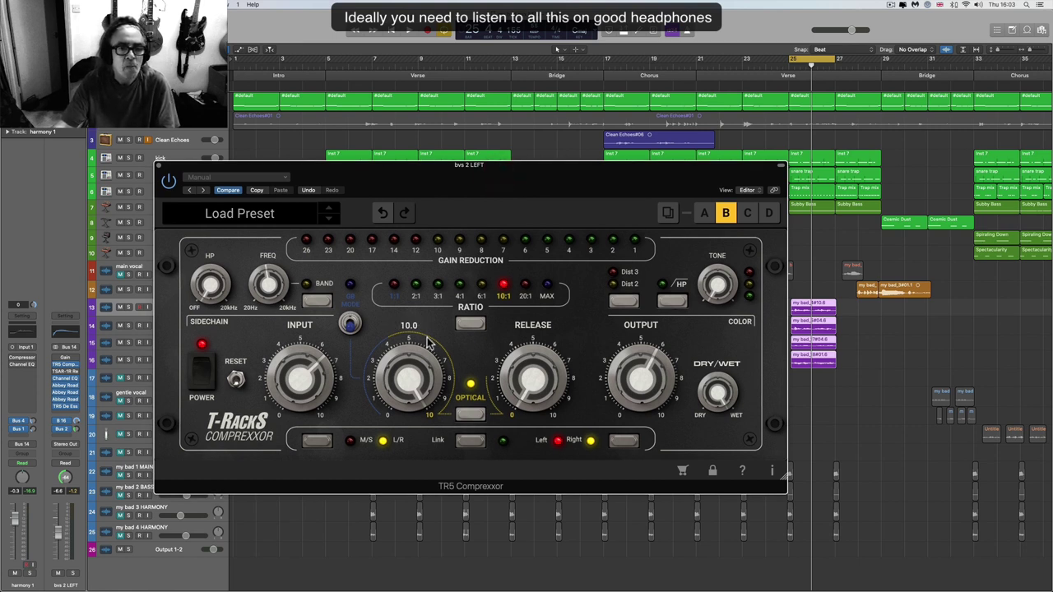
scroll(439, 387, "down", 5)
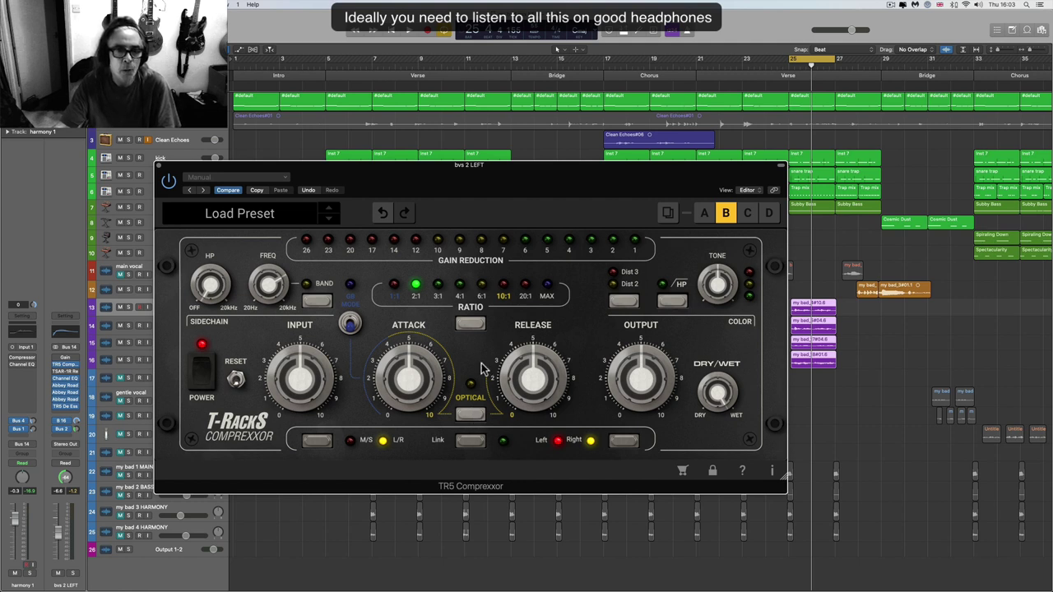
left_click(504, 287)
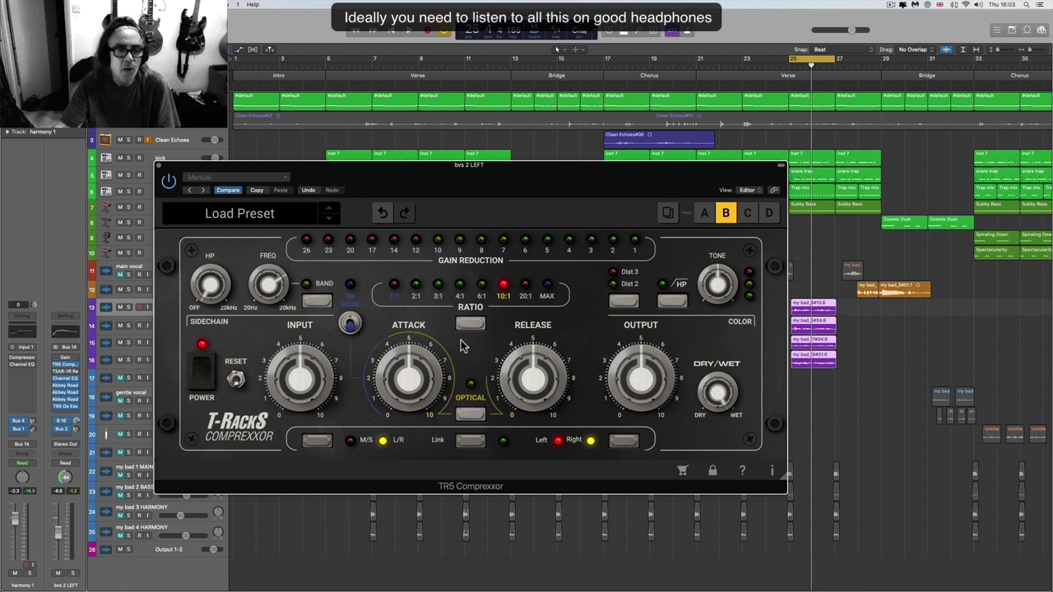
- Set the compressor's Attack to 10.0 and Release to 0, and turn on Optical mode
left_click_drag(411, 366, 428, 395)
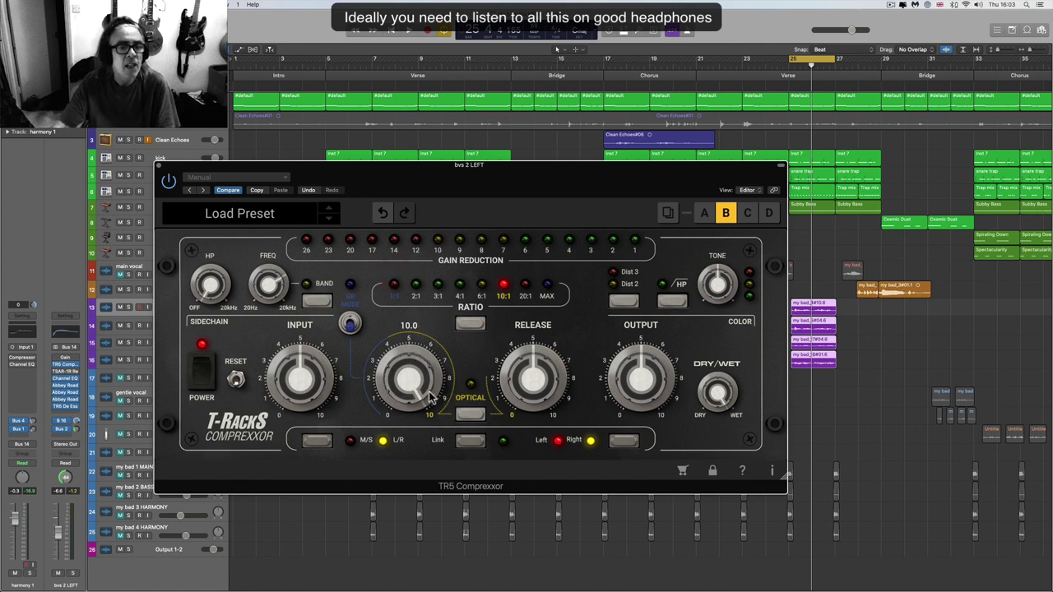
left_click_drag(533, 377, 543, 428)
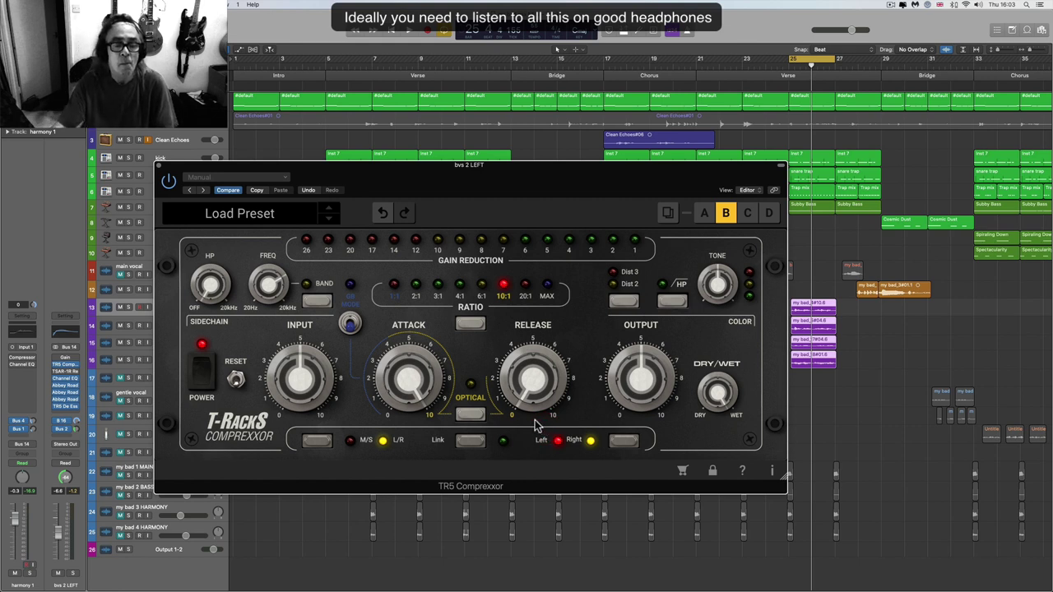
left_click(472, 414)
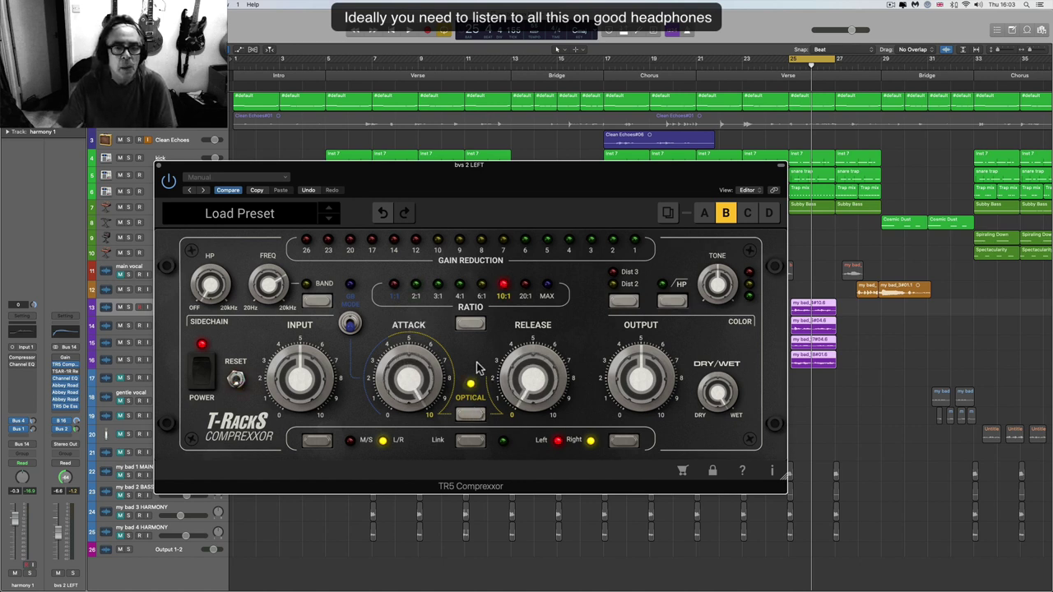
left_click_drag(497, 184, 446, 179)
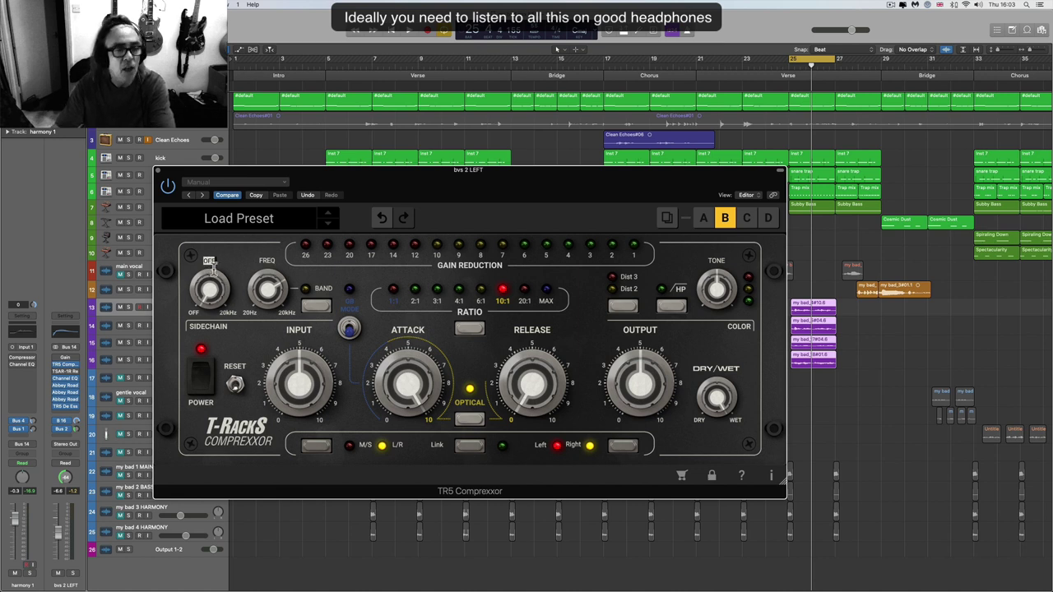
scroll(213, 267, "up", 1)
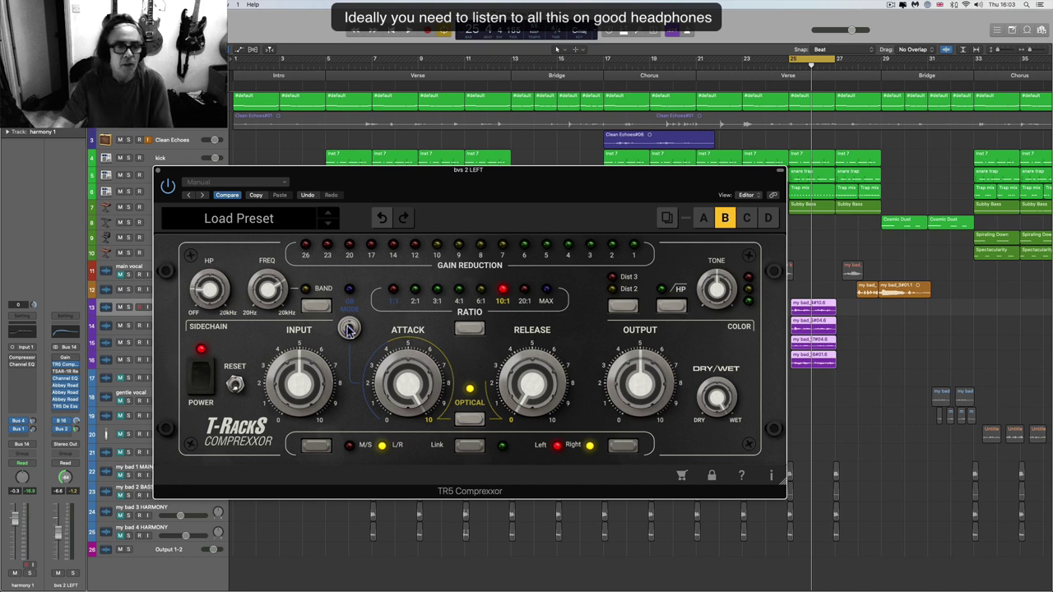
mouse_move(209, 300)
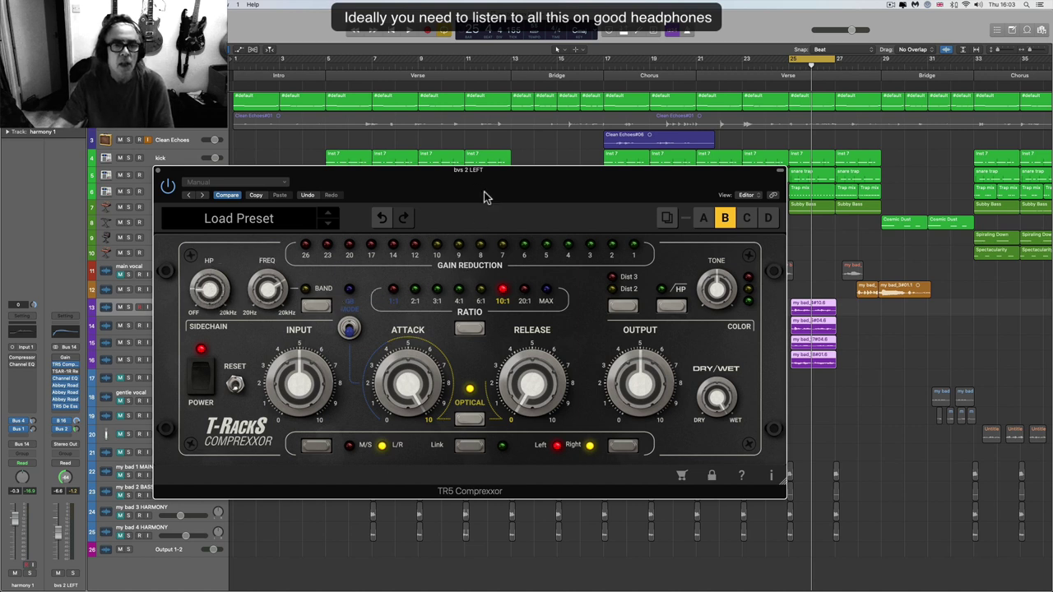
left_click_drag(484, 184, 489, 189)
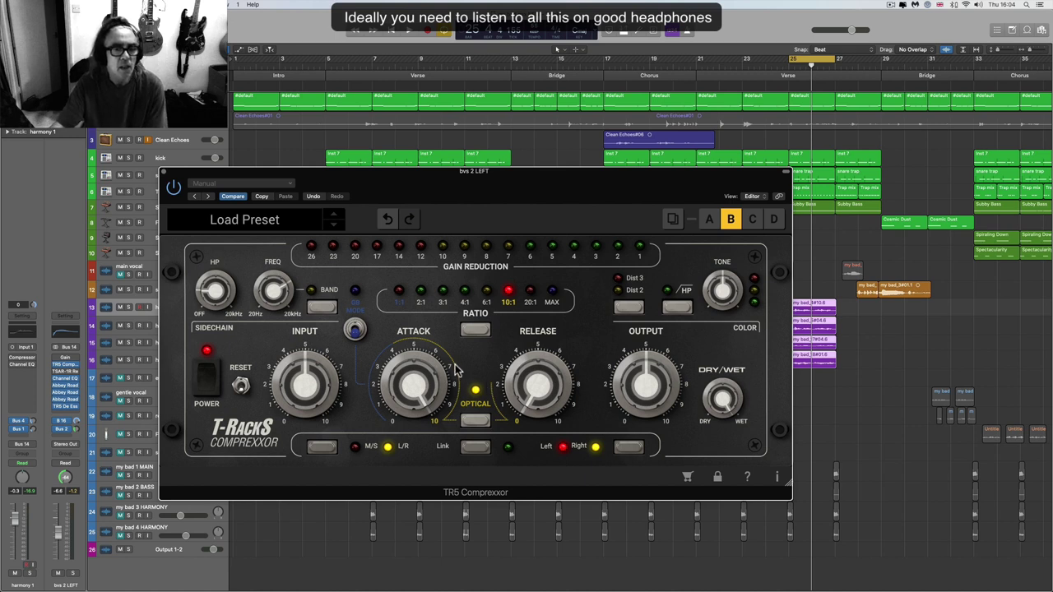
- Set the compressor's Attack to 4.3, keeping Release at its minimum
mouse_move(438, 385)
mouse_move(410, 389)
left_mouse_down()
mouse_move(418, 417)
mouse_move(416, 380)
left_mouse_up()
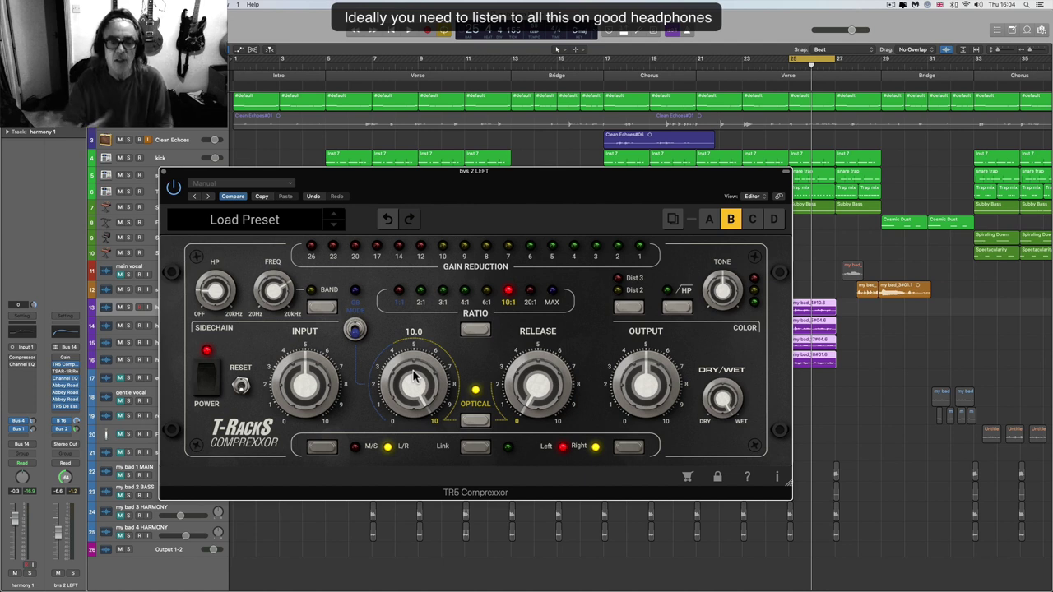
mouse_move(417, 380)
left_mouse_down()
mouse_move(419, 403)
mouse_move(416, 380)
left_mouse_up()
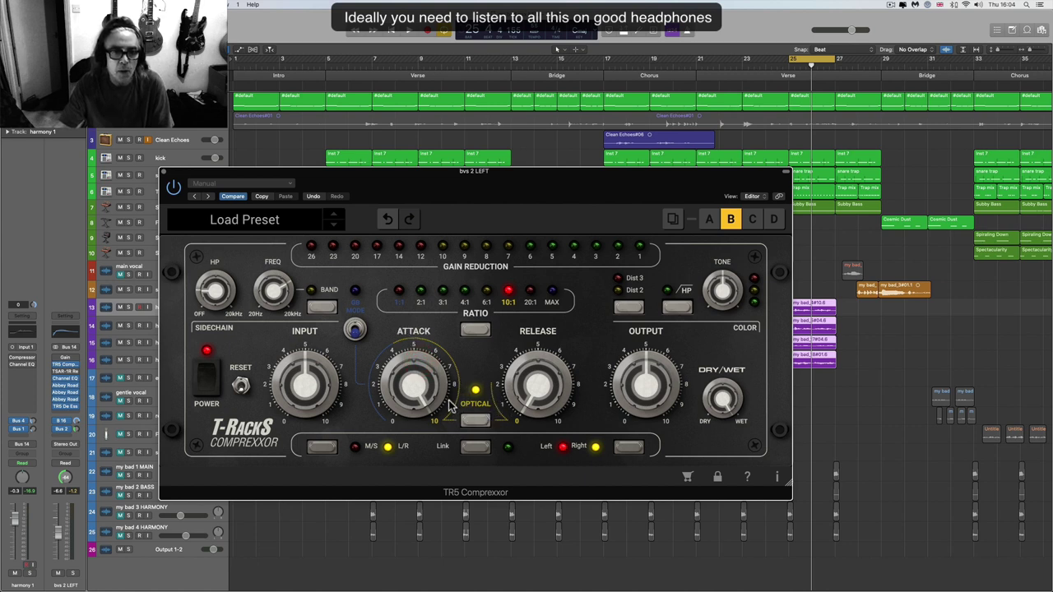
left_click_drag(411, 415, 415, 368)
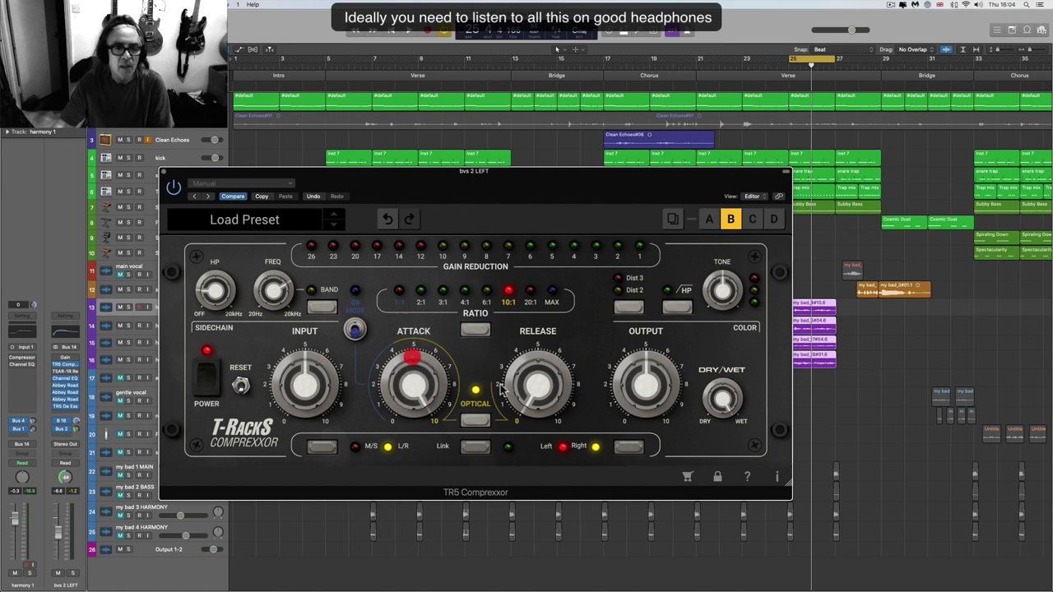
mouse_move(527, 403)
left_mouse_down()
mouse_move(515, 370)
mouse_move(508, 387)
mouse_move(519, 403)
left_mouse_up()
left_click_drag(422, 390, 440, 478)
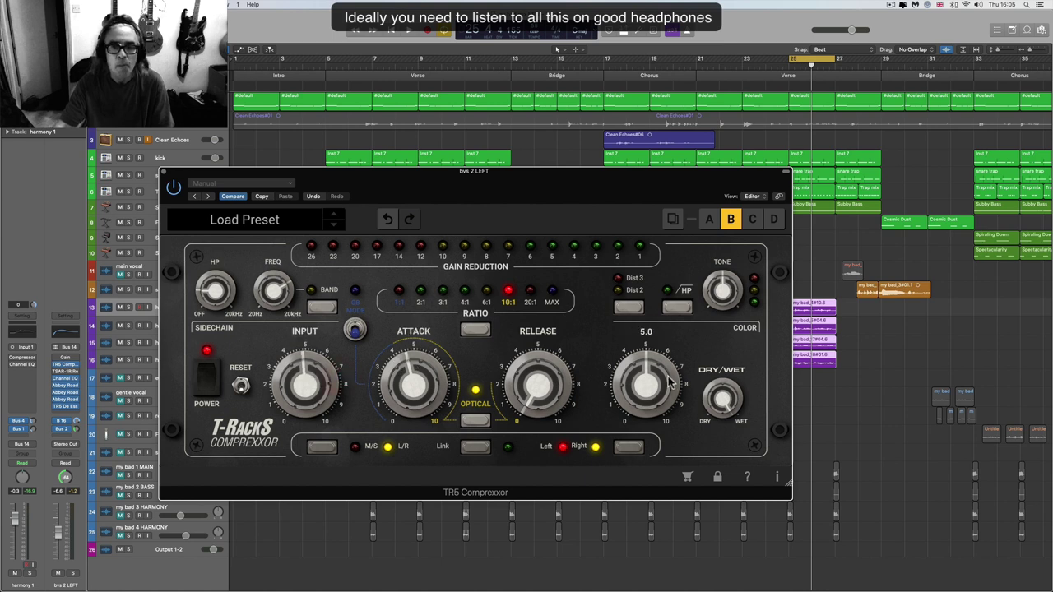
- Start playback of the cycled section and raise the compressor's Input to 6.1 and Output to 6.9
key("space")
left_click_drag(655, 388, 647, 351)
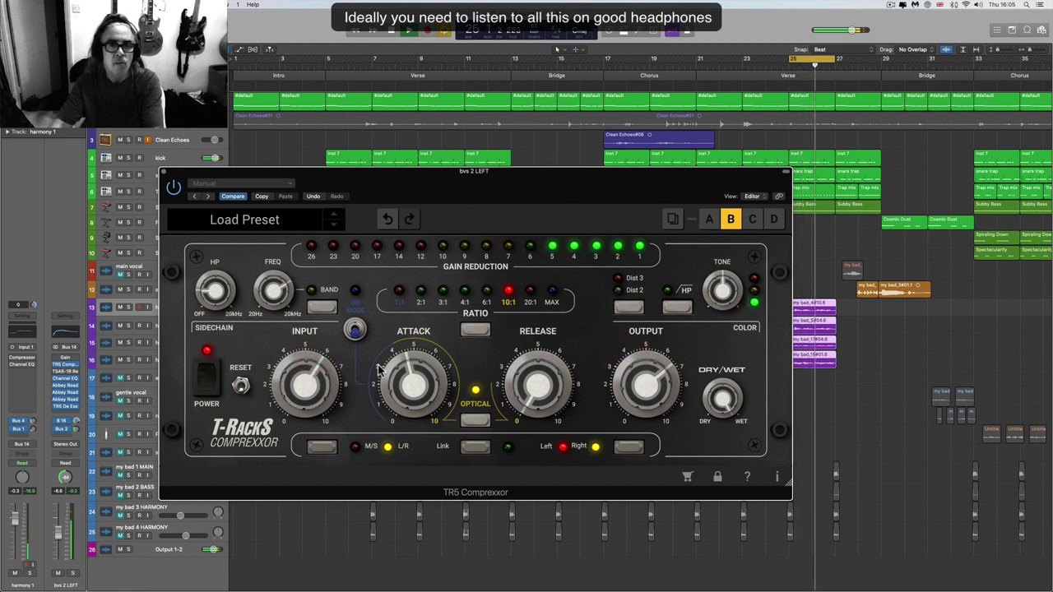
- Audition different Attack settings during playback, leave the Attack at 10, and stop playback
mouse_move(426, 377)
left_mouse_down()
mouse_move(398, 268)
mouse_move(418, 391)
left_mouse_up()
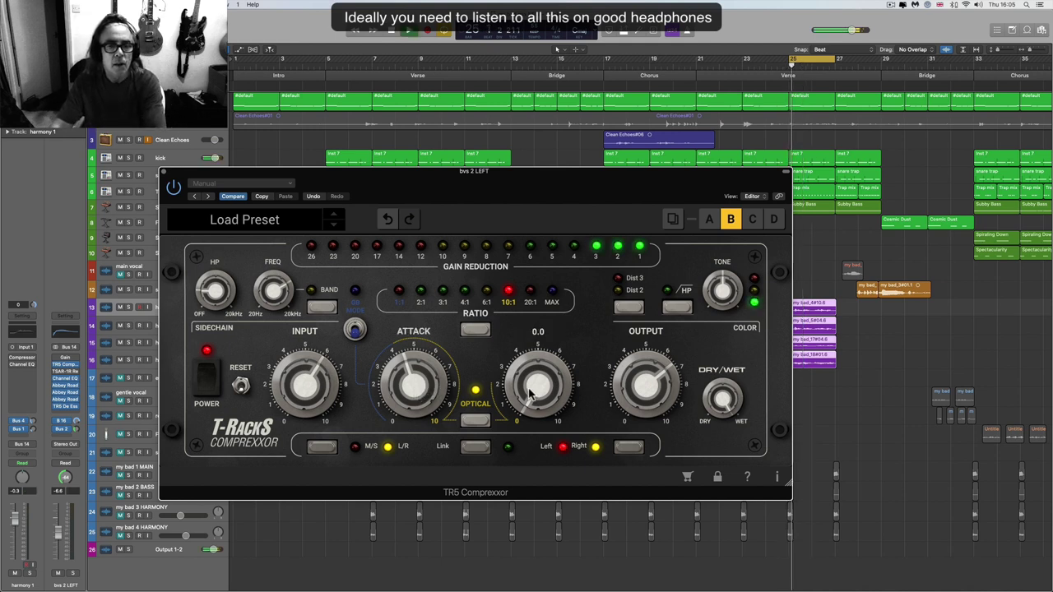
mouse_move(627, 388)
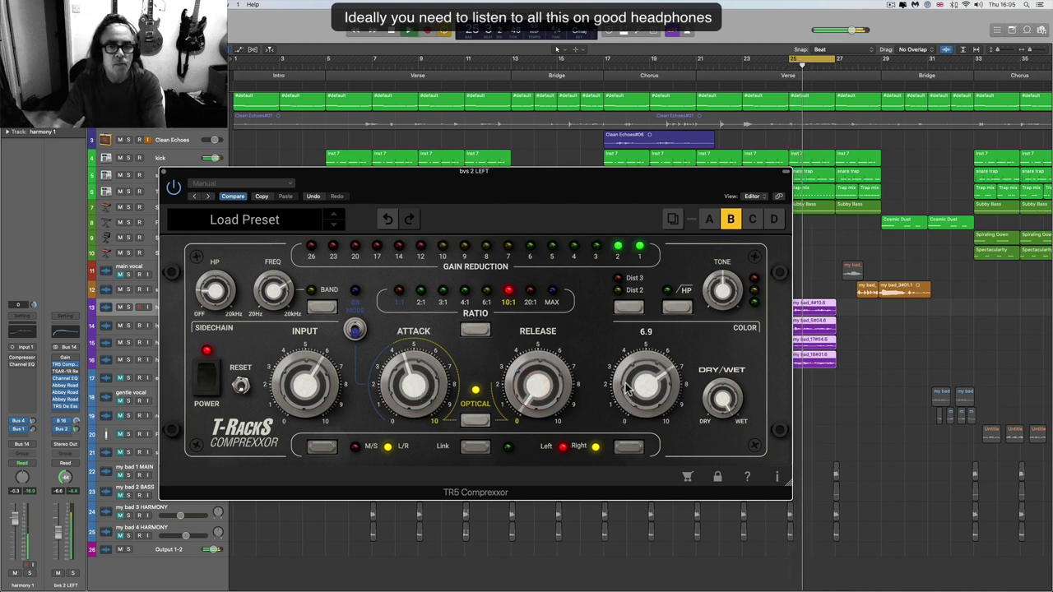
mouse_move(413, 383)
left_mouse_down()
mouse_move(405, 302)
mouse_move(425, 399)
left_mouse_up()
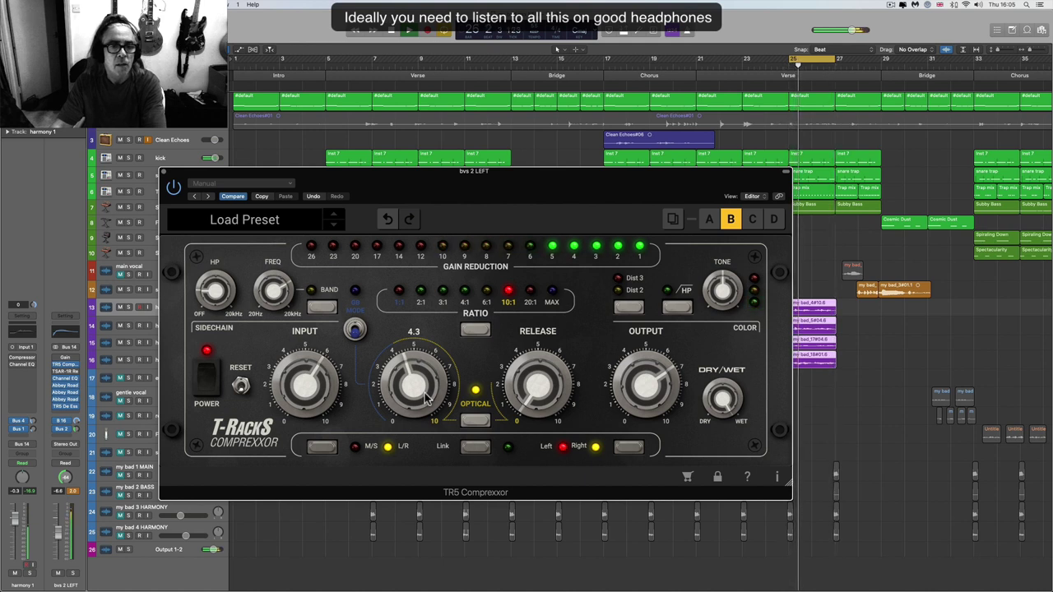
mouse_move(425, 399)
left_mouse_down()
mouse_move(436, 378)
mouse_move(421, 342)
mouse_move(432, 401)
mouse_move(414, 380)
mouse_move(421, 390)
left_mouse_up()
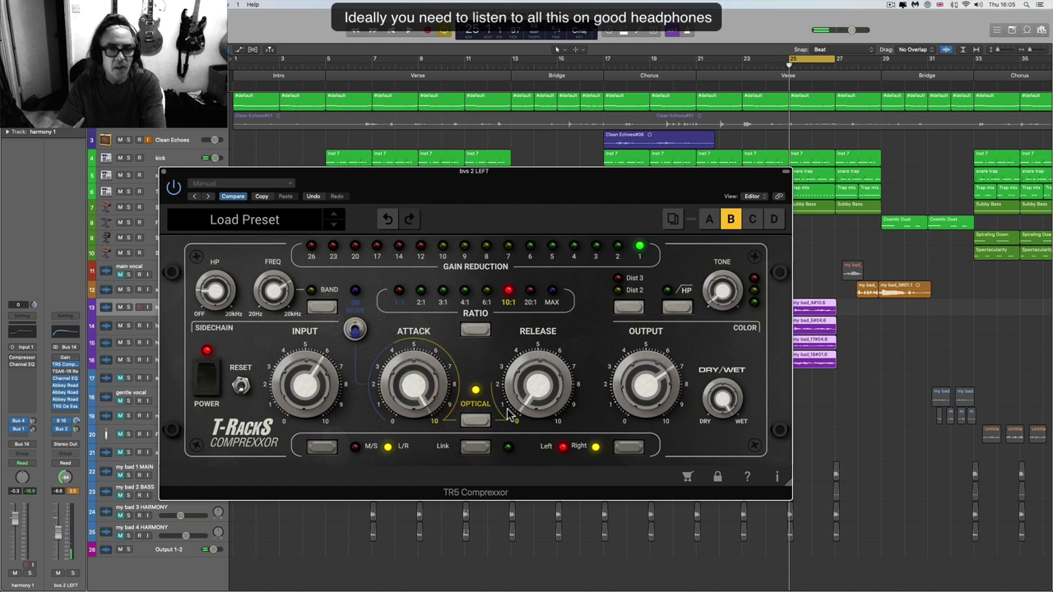
- Set the compressor's Release to 1.8
left_click_drag(510, 415, 527, 388)
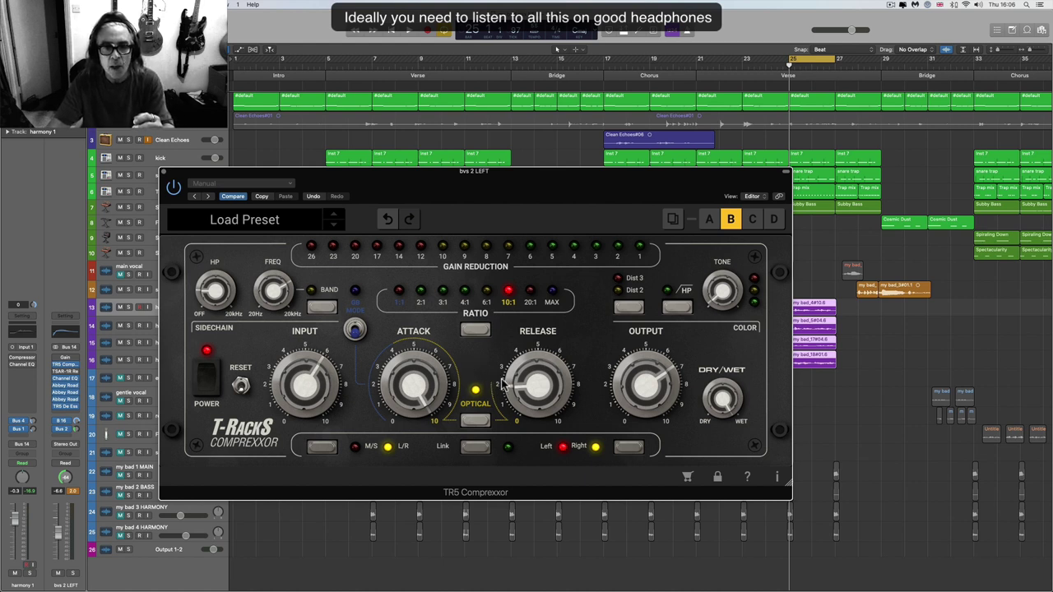
mouse_move(510, 386)
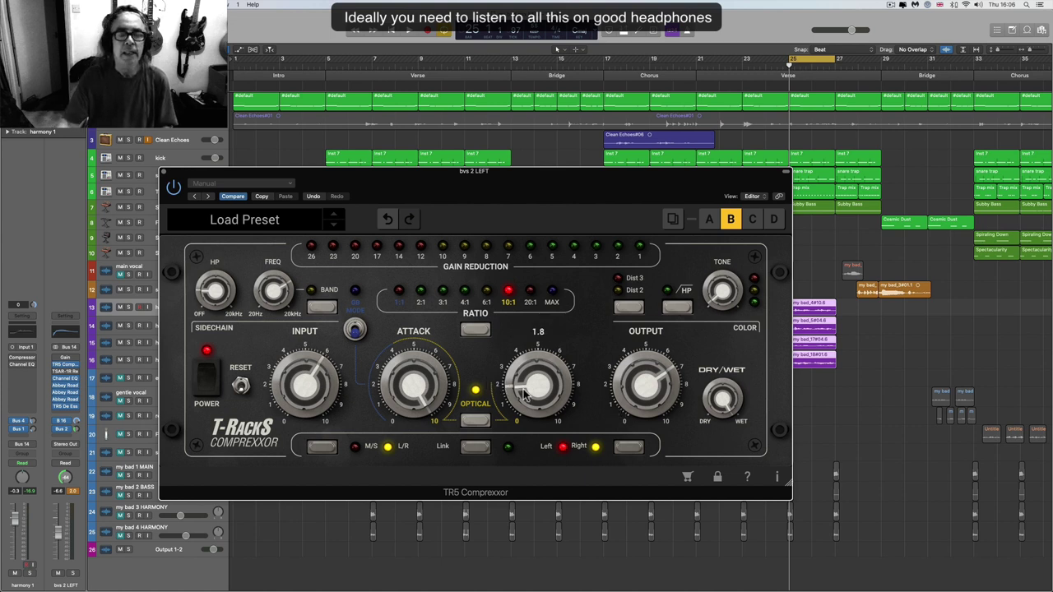
- Raise the compressor's Input to about 7, lower its Output to about 5.5, and start playback
mouse_move(444, 390)
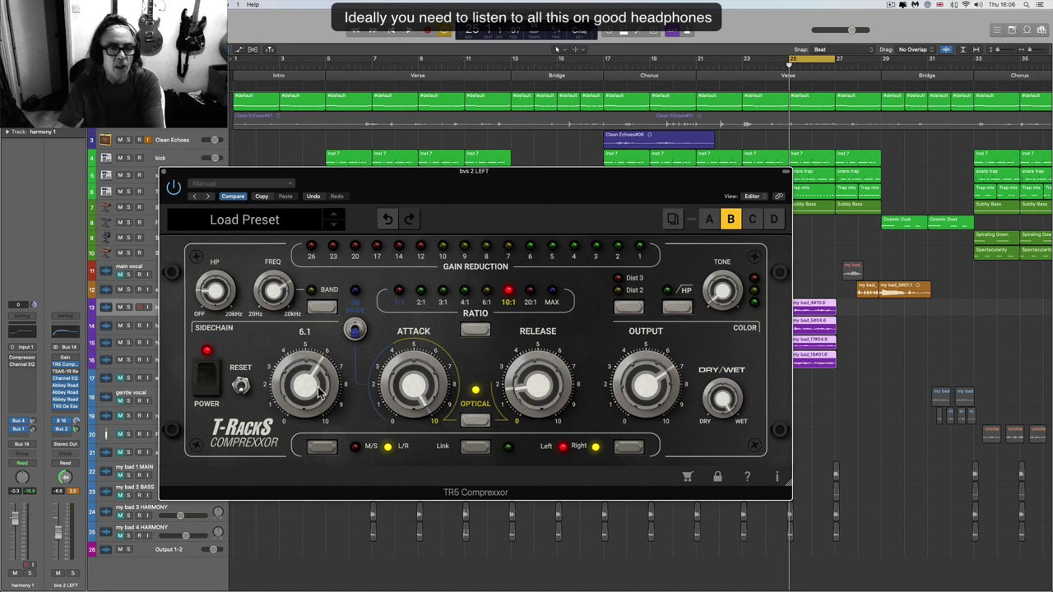
mouse_move(646, 387)
left_click_drag(647, 386, 654, 403)
key("space")
mouse_move(526, 396)
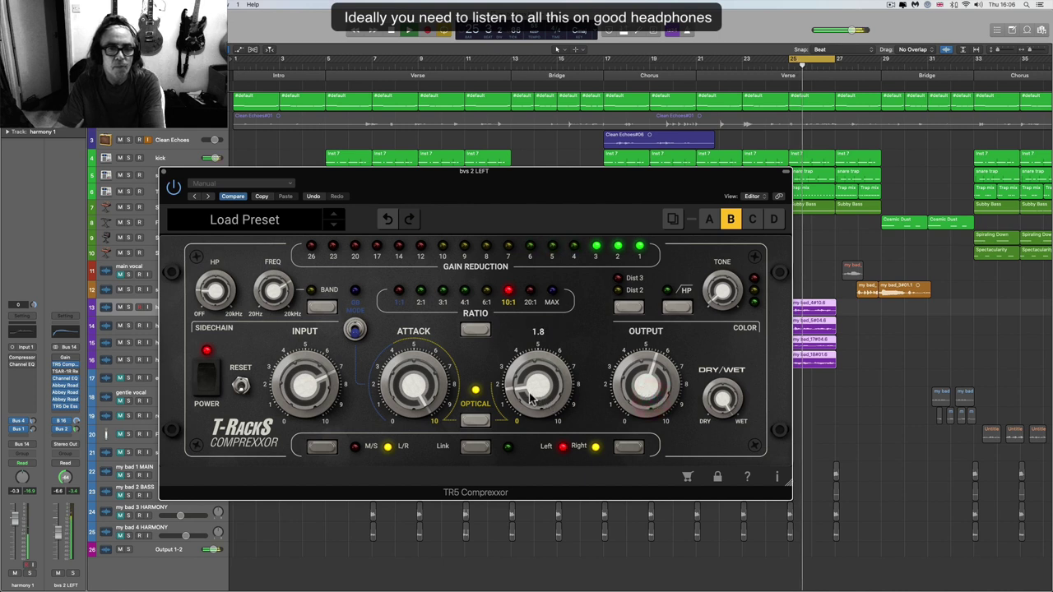
- Stop playback, set the compressor's Release to 0.0, and restart the cycled section
key("space")
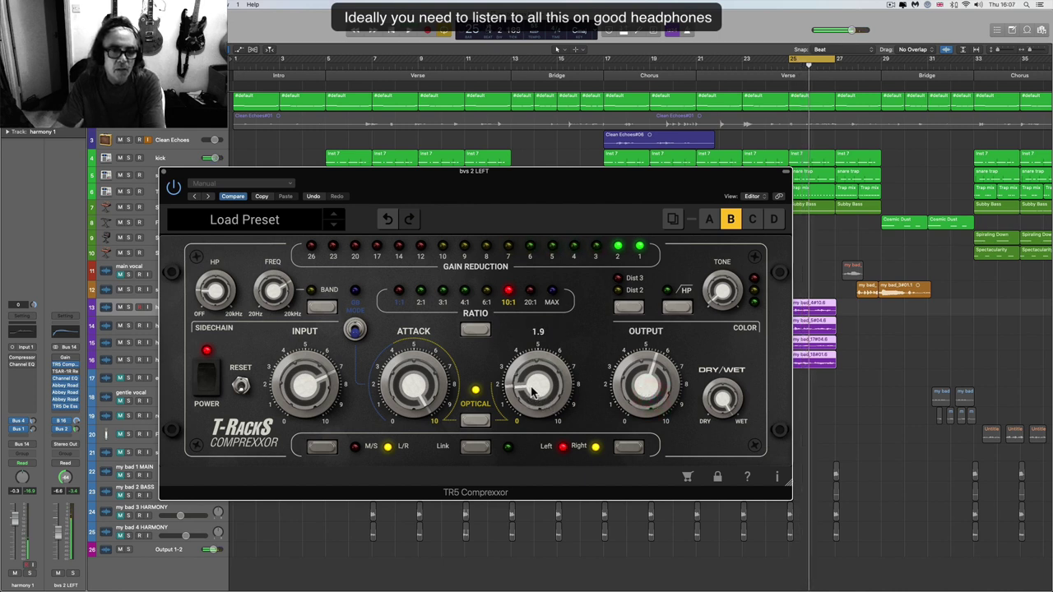
mouse_move(530, 393)
left_mouse_down()
mouse_move(547, 430)
mouse_move(527, 394)
left_mouse_up()
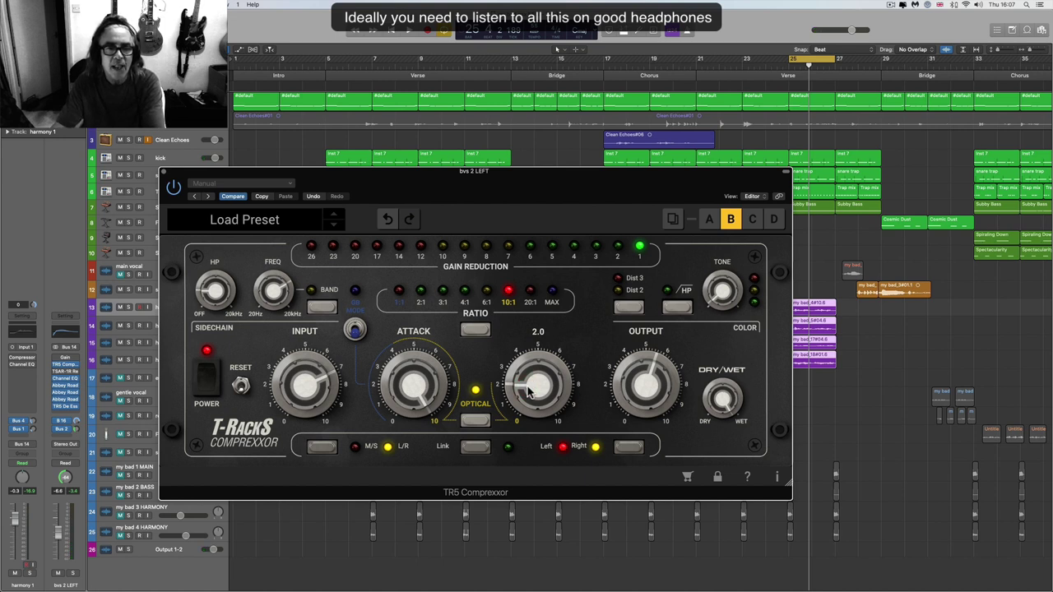
mouse_move(530, 393)
left_mouse_down()
mouse_move(539, 431)
mouse_move(520, 393)
mouse_move(533, 426)
mouse_move(524, 399)
mouse_move(526, 414)
mouse_move(518, 407)
mouse_move(538, 397)
mouse_move(540, 409)
left_mouse_up()
key("space")
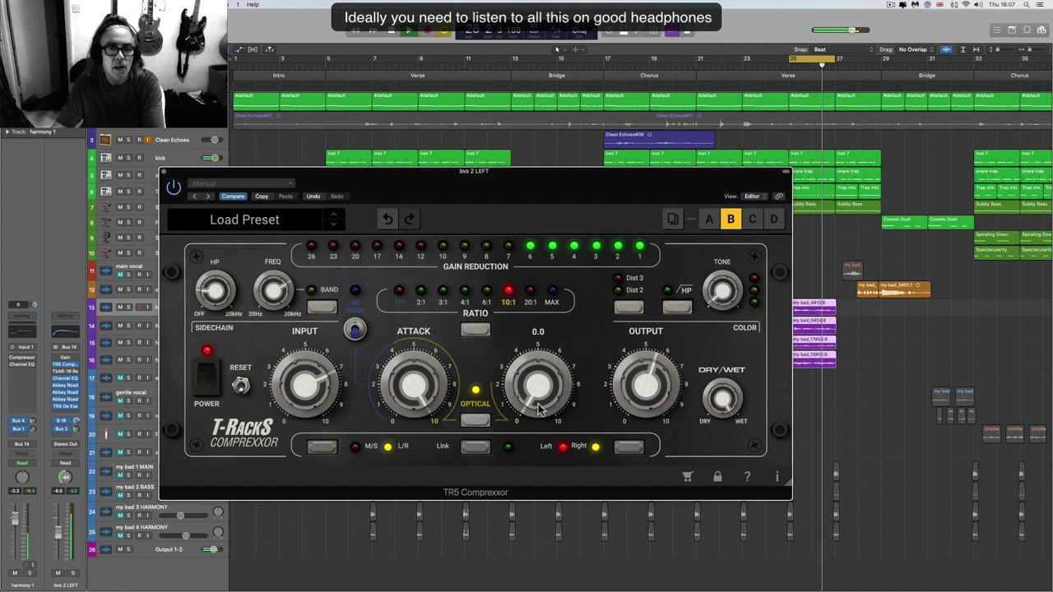
- Alternate the Release between 1.9 and 0.0 while listening, leave it at 1.7, and move the playhead to bar 26
left_click_drag(540, 409, 518, 375)
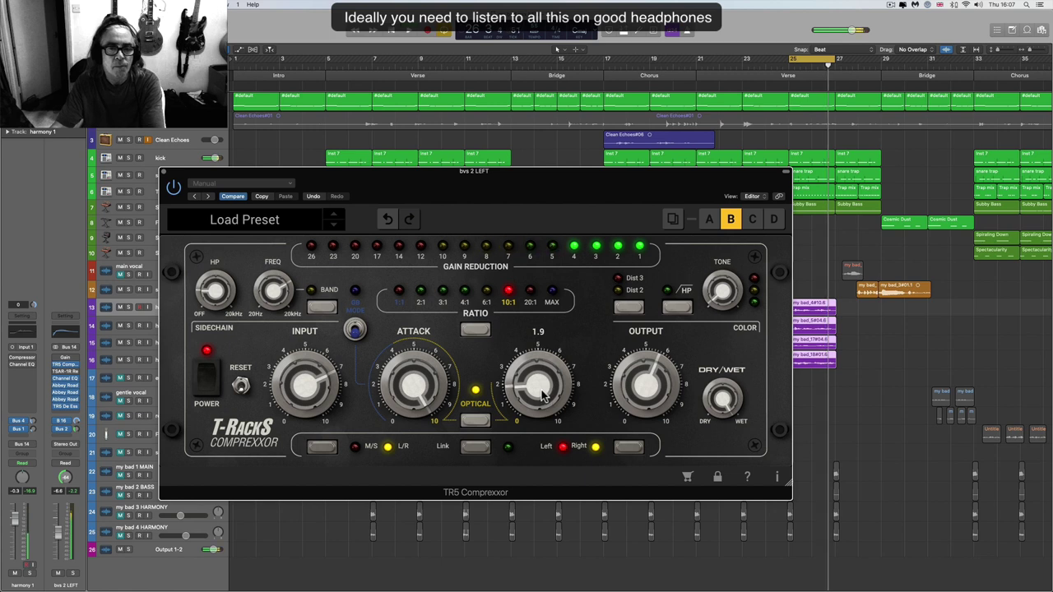
mouse_move(543, 395)
left_mouse_down()
mouse_move(557, 429)
mouse_move(518, 376)
mouse_move(537, 414)
left_mouse_up()
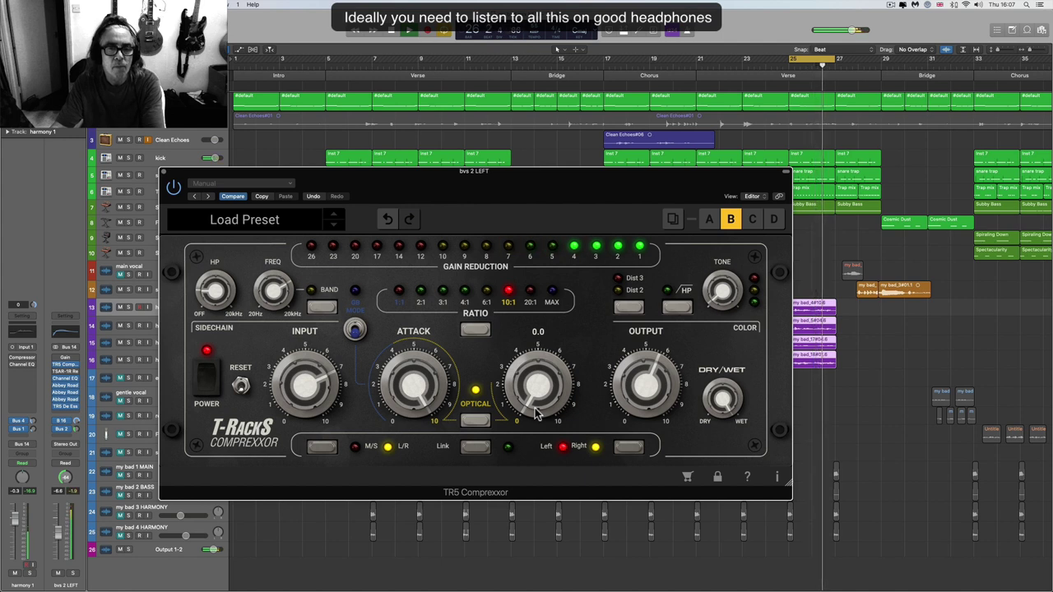
left_click_drag(535, 409, 534, 409)
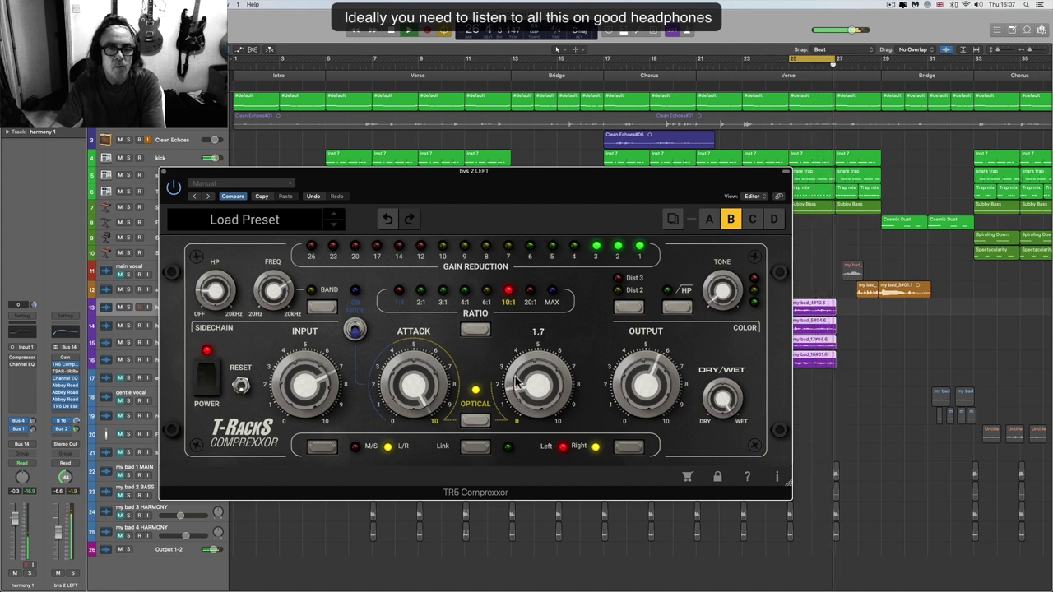
left_click(813, 66)
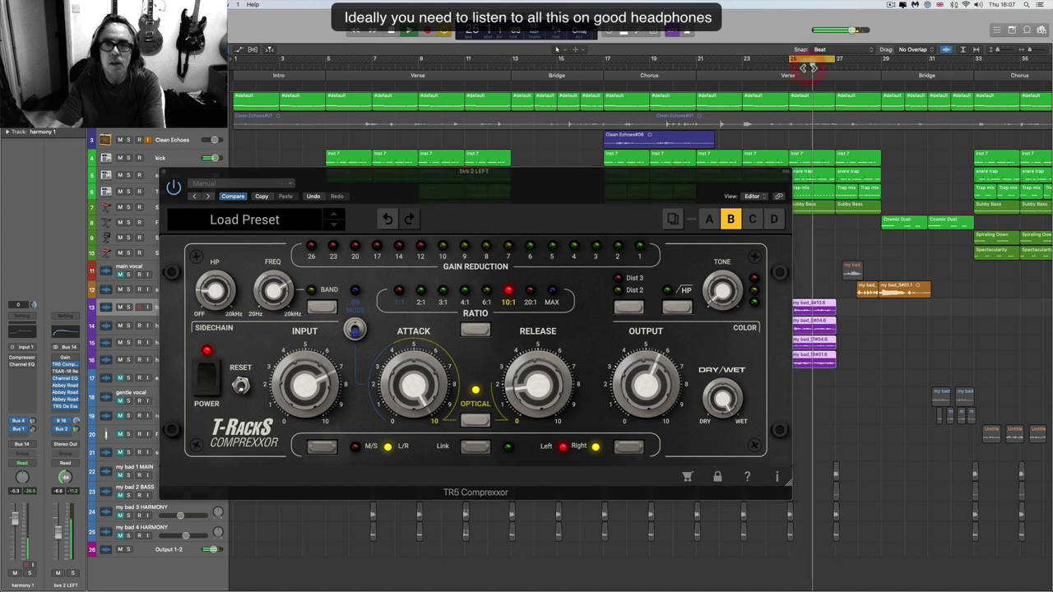
- Return the compressor's Release to 0.0 and raise its Input to 10.0 with playback stopped
mouse_move(537, 390)
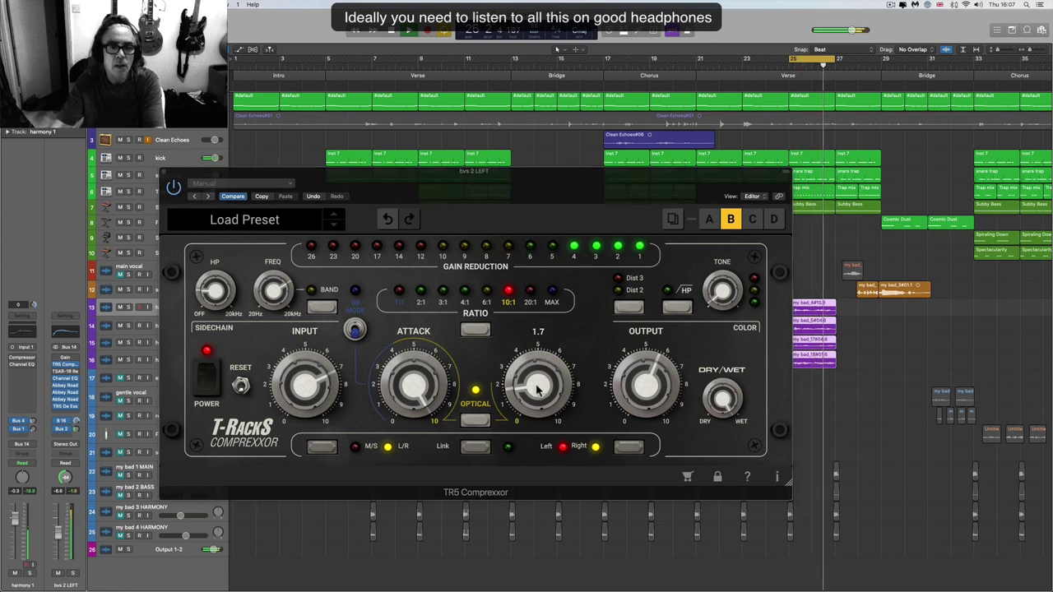
left_click_drag(536, 389, 545, 392)
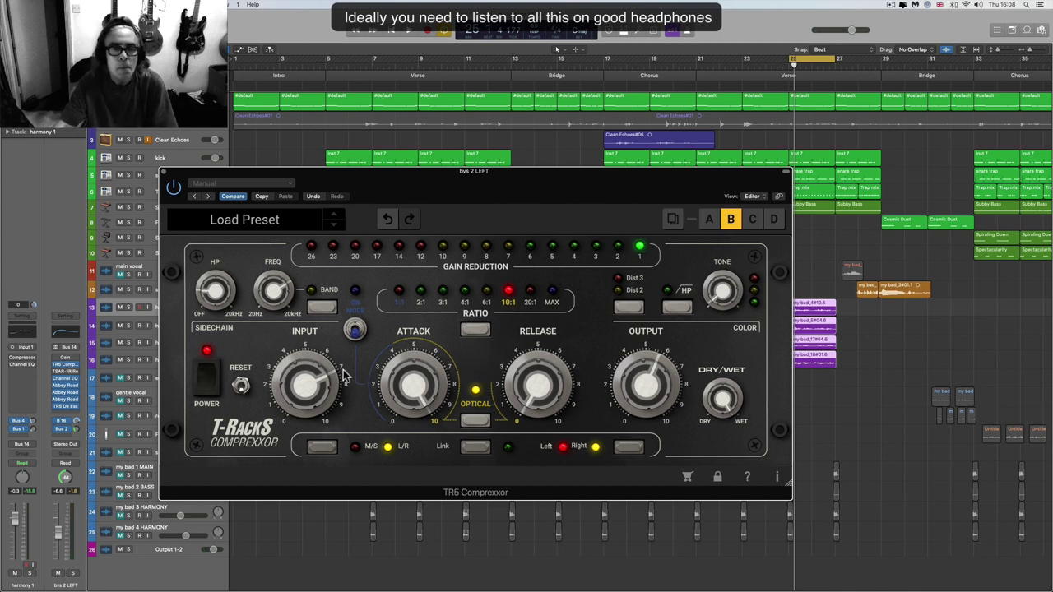
mouse_move(316, 384)
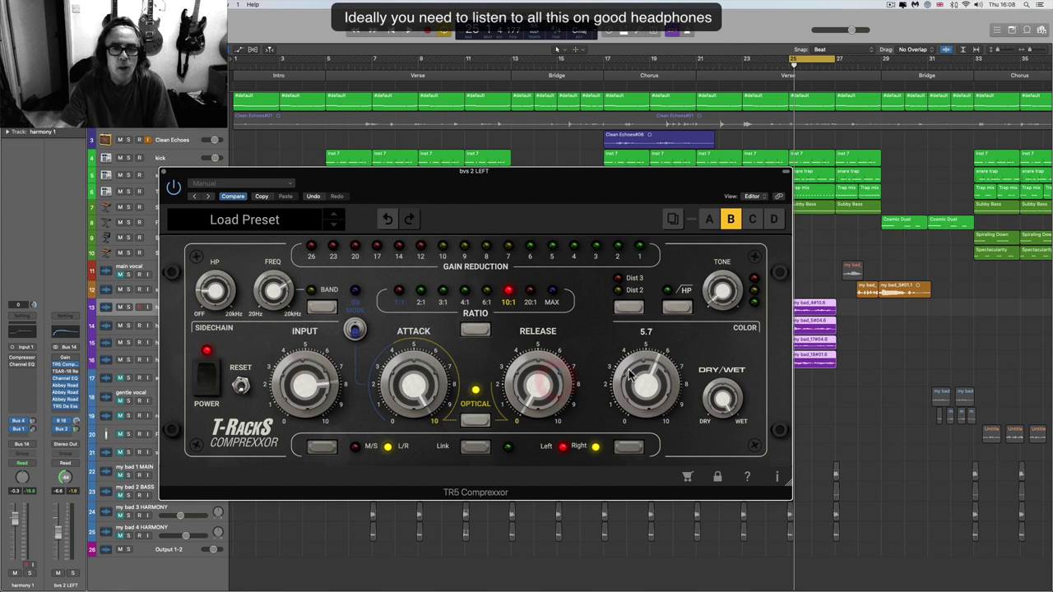
scroll(328, 383, "up", 2)
scroll(327, 383, "up", 2)
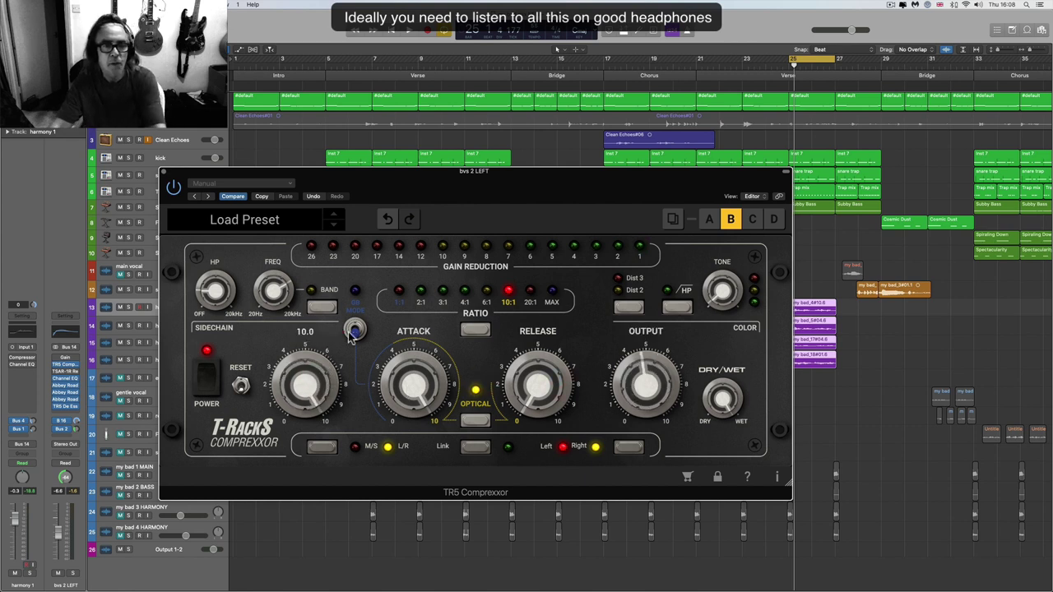
- Lower the compressor's Output to 4.1 and start playback of the cycled section
left_click_drag(646, 380, 647, 401)
key("space")
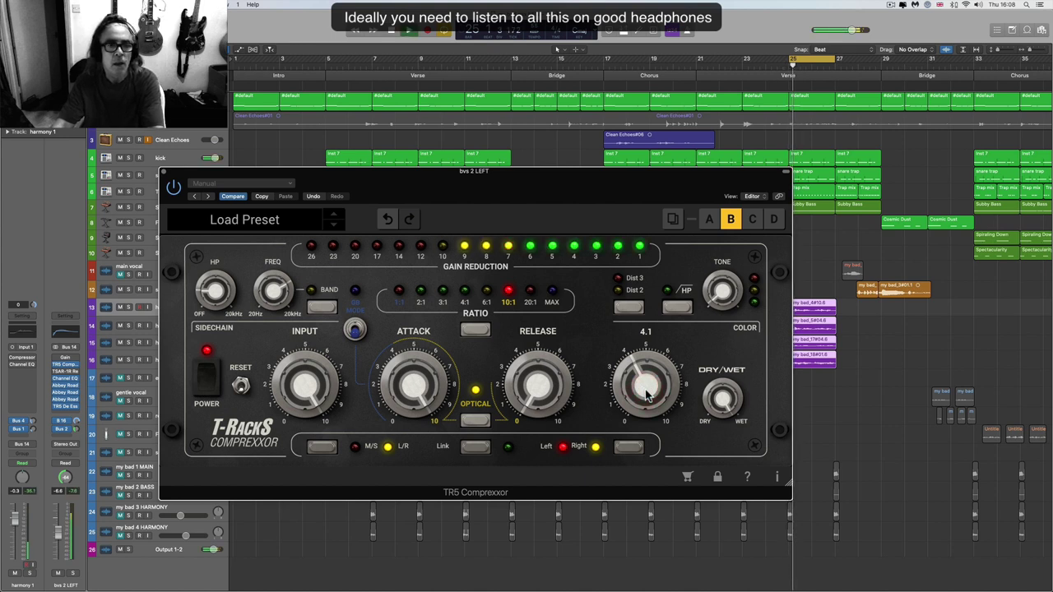
left_click(647, 401)
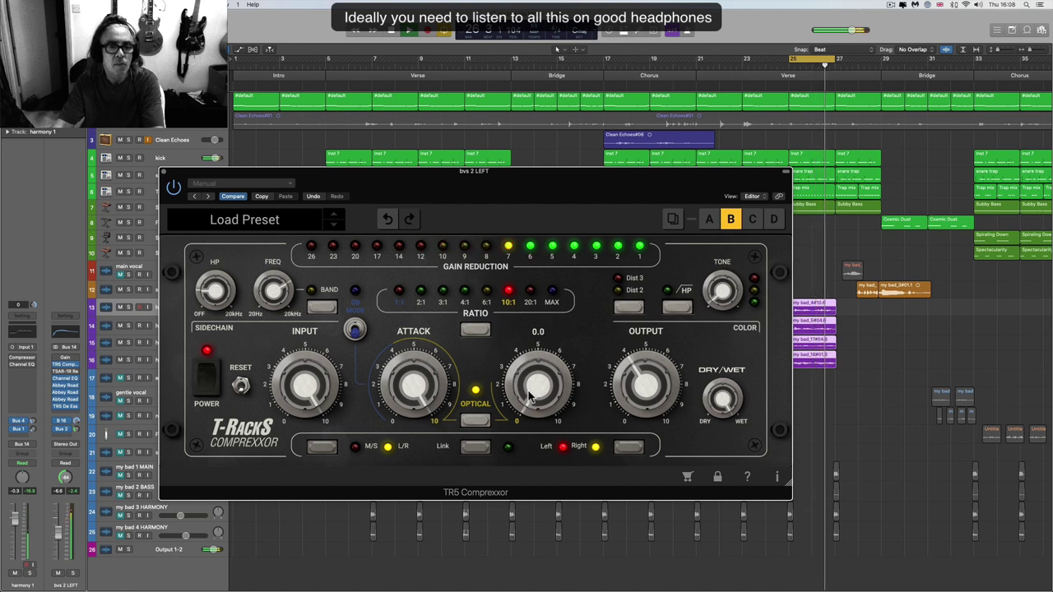
- Compare the Attack at about 5 and 10 while listening, stop playback, and leave the Output at about 5
left_click_drag(440, 384, 451, 469)
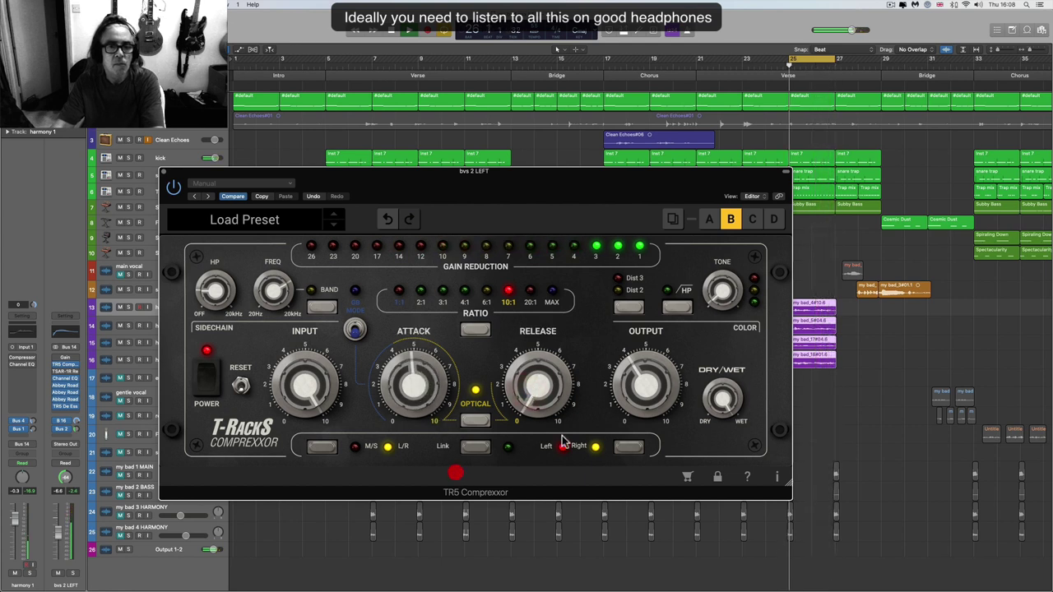
left_click_drag(647, 383, 646, 354)
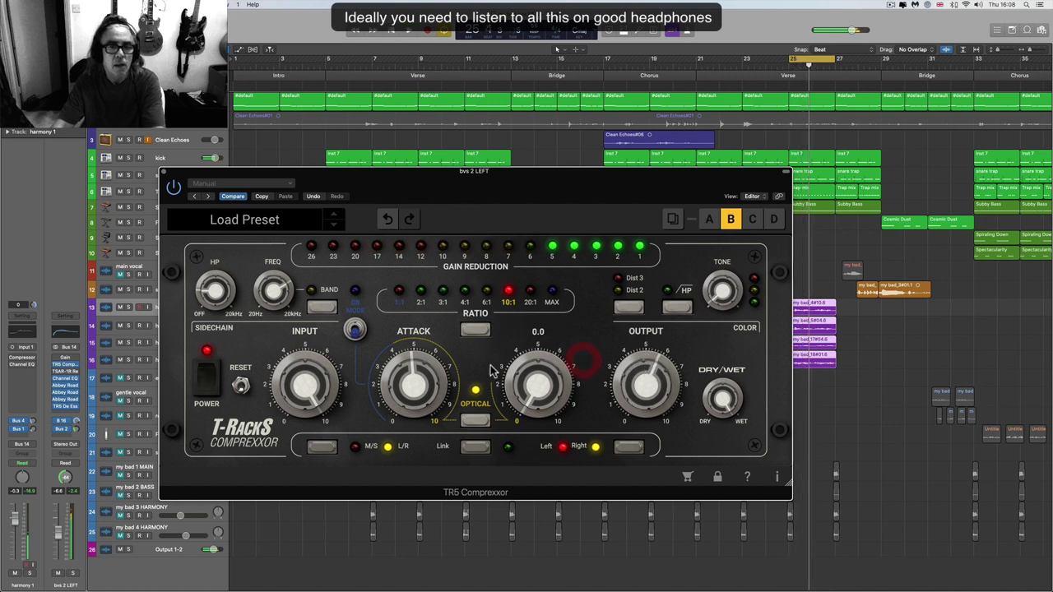
left_click_drag(414, 395, 414, 362)
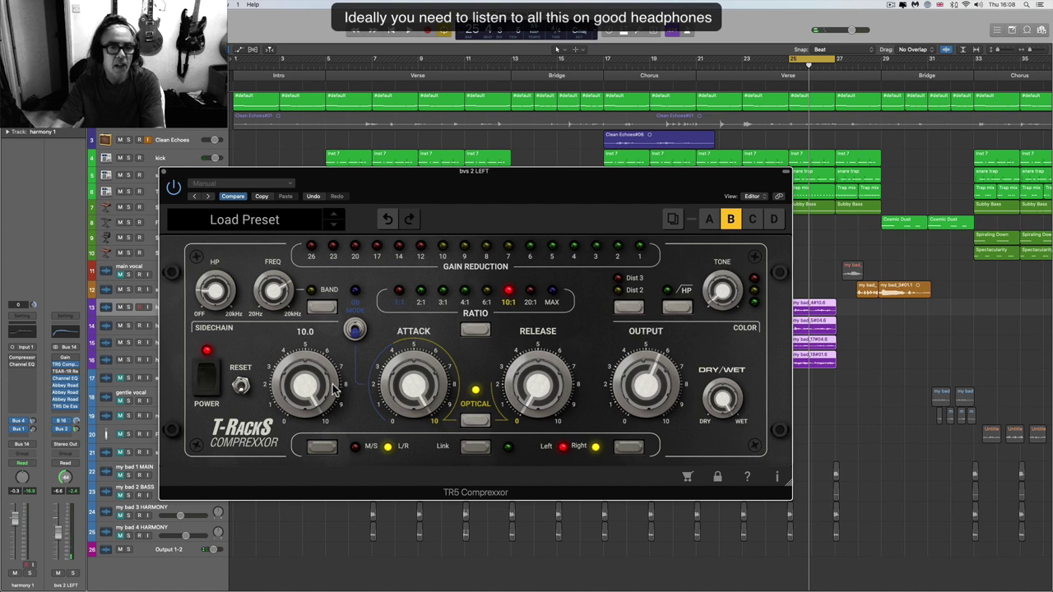
left_click_drag(641, 385, 648, 399)
key("space")
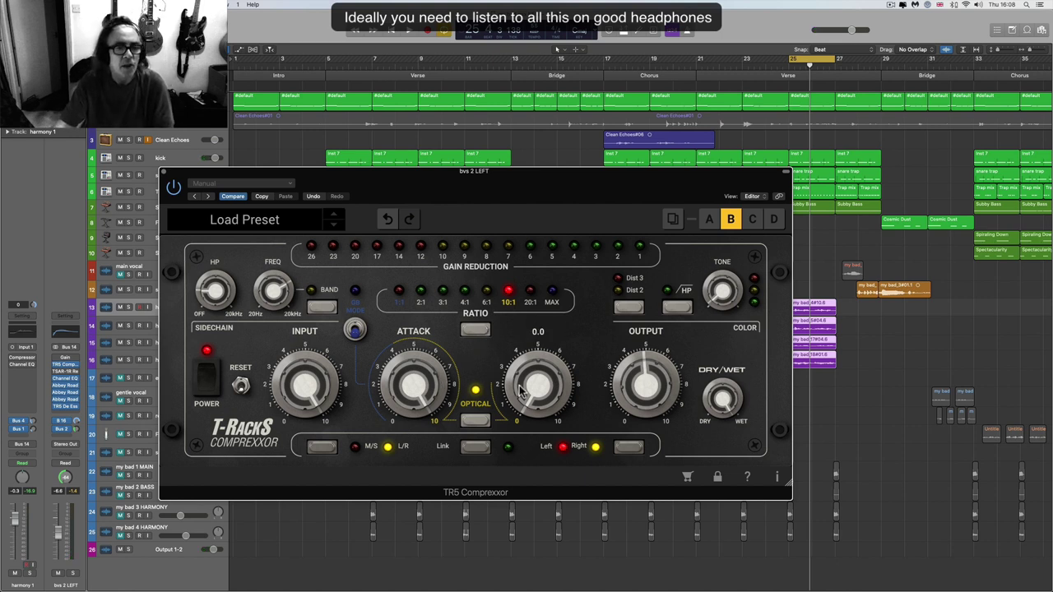
- Try the sidechain frequency at 1.6 kHz and reset it to its default value
mouse_move(553, 395)
mouse_move(426, 384)
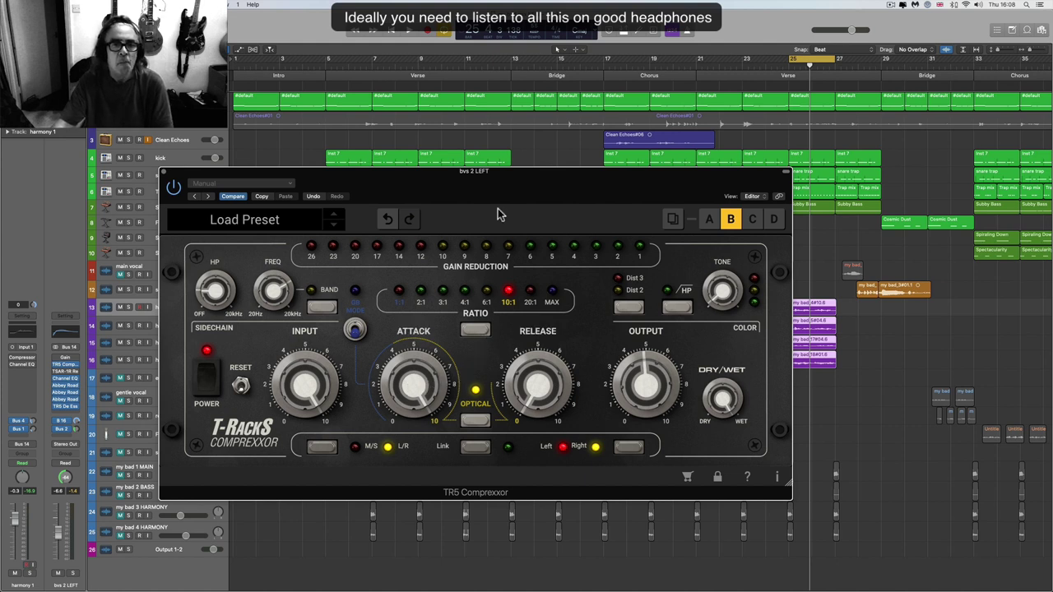
left_click_drag(488, 188, 496, 181)
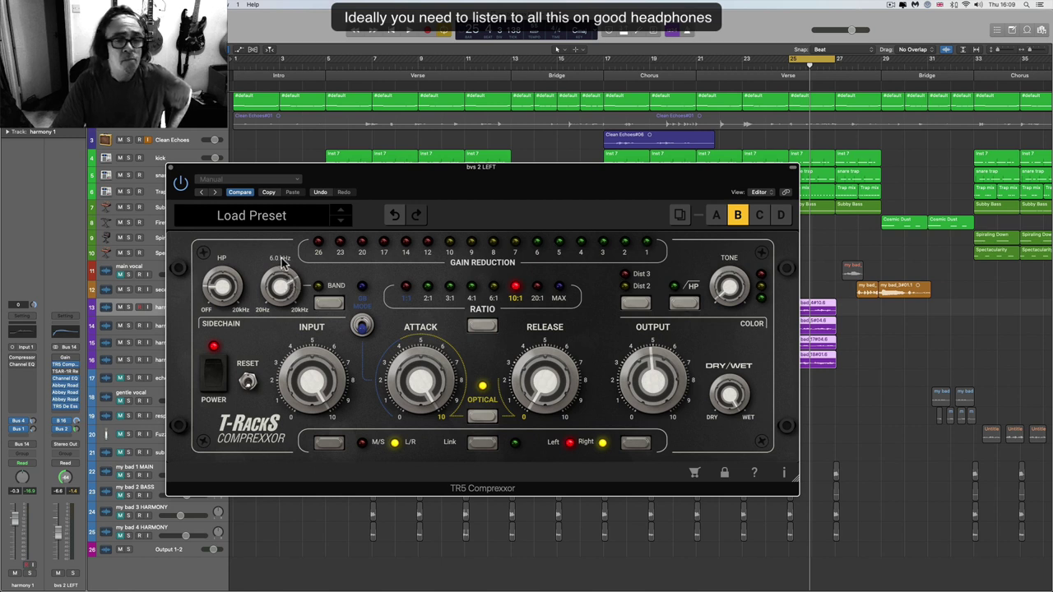
mouse_move(278, 281)
left_mouse_down()
mouse_move(288, 320)
mouse_move(280, 288)
left_mouse_up()
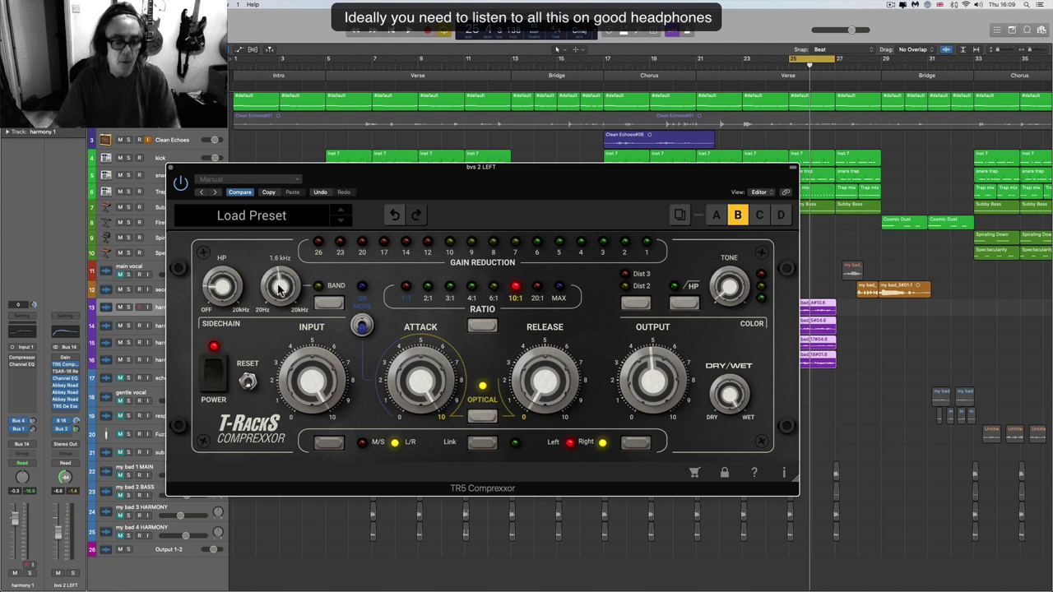
left_click(279, 288, "alt")
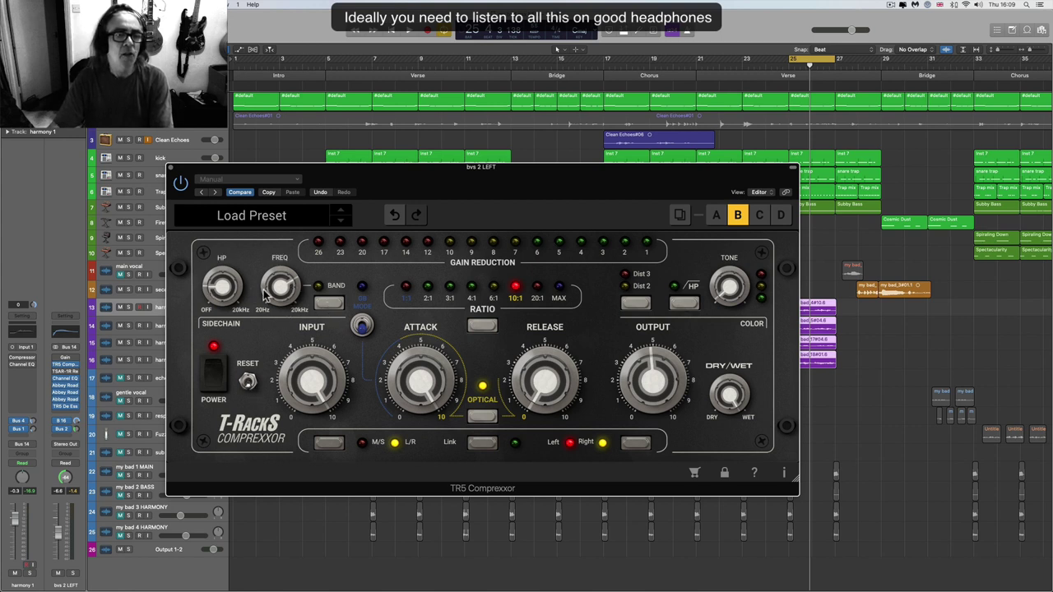
- Move the compressor window slightly lower and turn on the sidechain Band mode
mouse_move(464, 183)
left_mouse_down()
mouse_move(472, 189)
mouse_move(449, 192)
mouse_move(449, 205)
left_mouse_up()
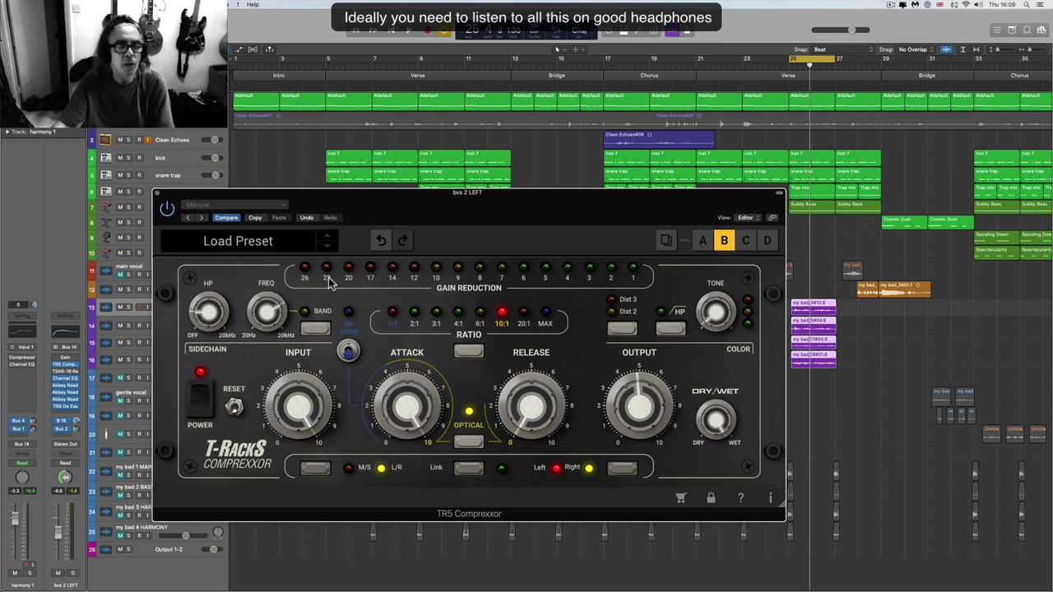
mouse_move(258, 306)
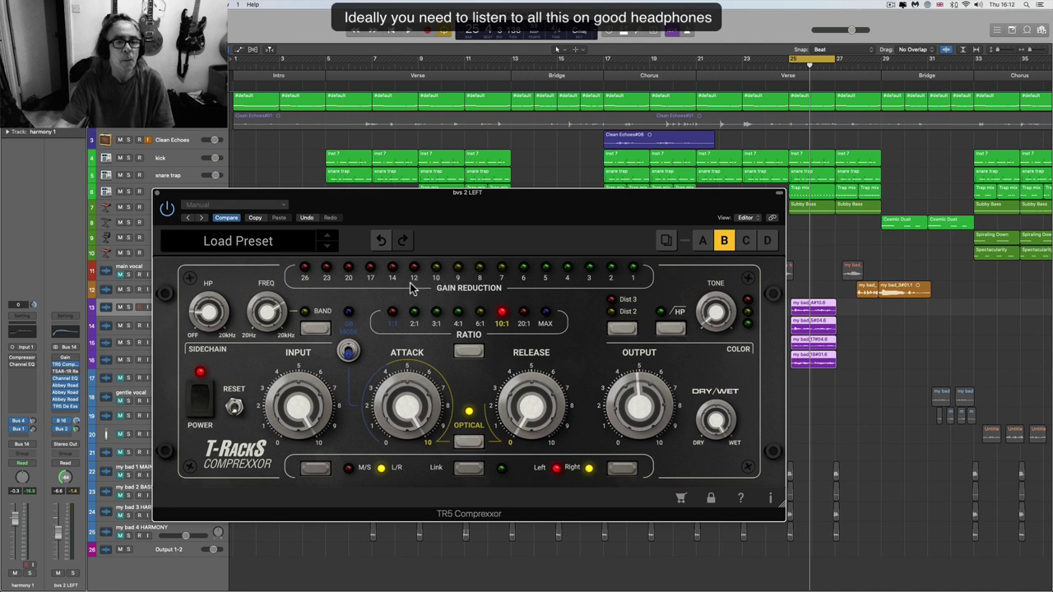
mouse_move(250, 309)
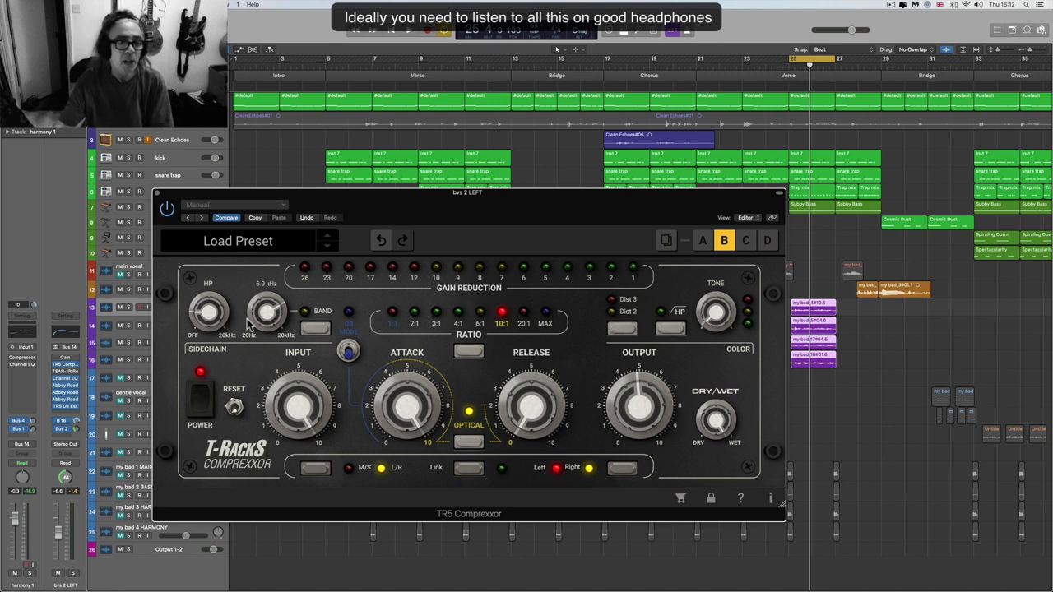
mouse_move(207, 313)
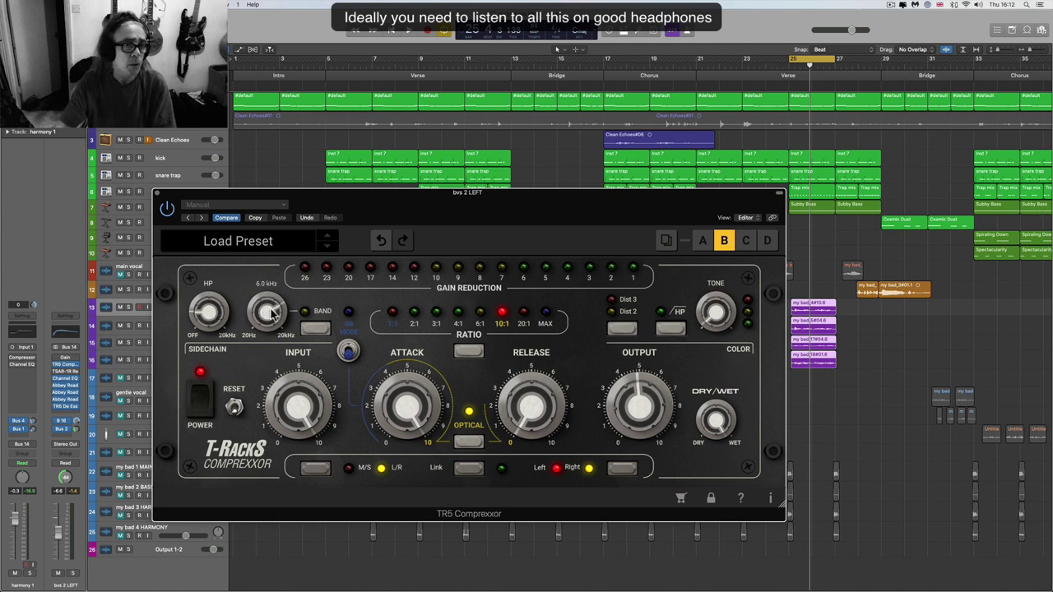
left_click(312, 327)
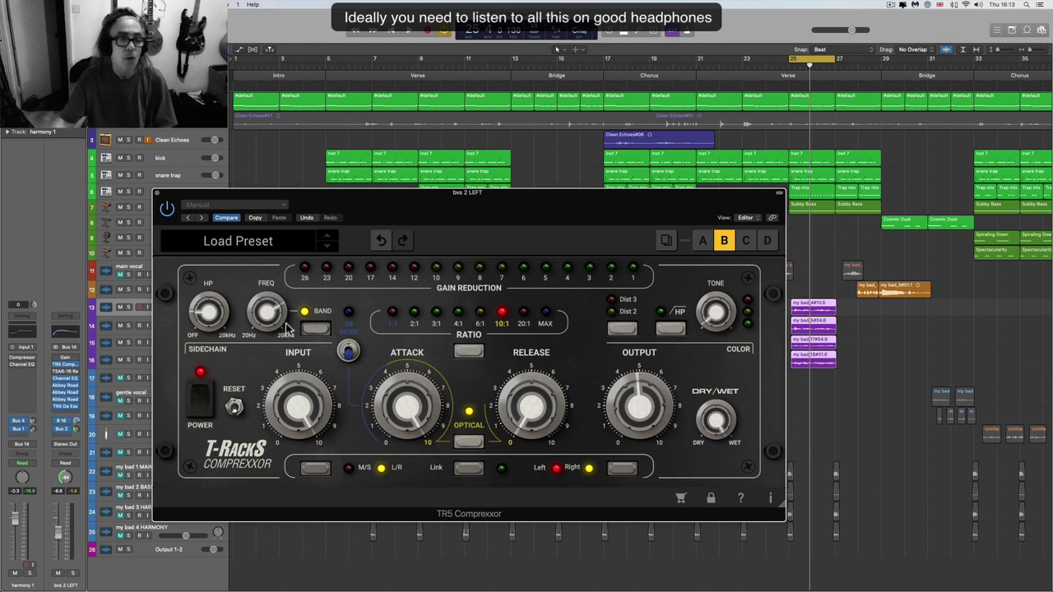
left_click_drag(296, 414, 278, 357)
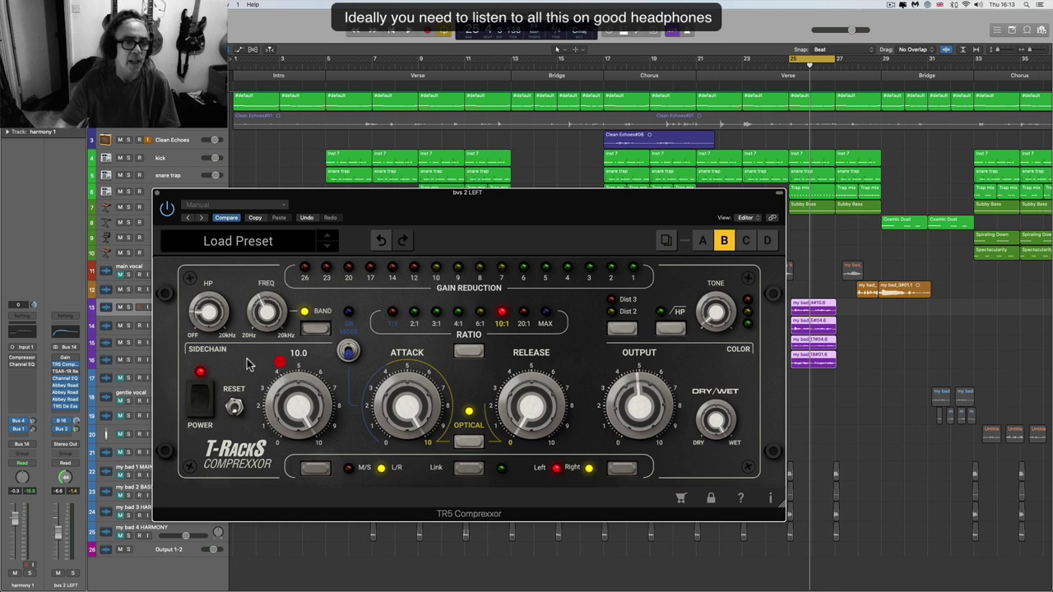
- Select the main vocal track, view the Channel EQ on Output 1-2, and close it
left_click(136, 270)
left_click(72, 343)
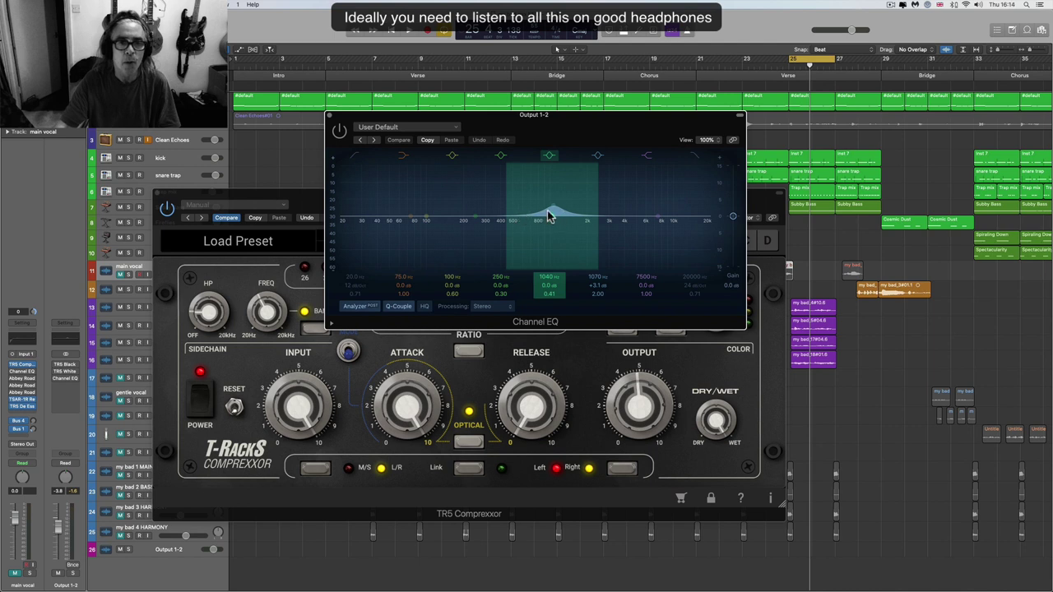
left_click(332, 118)
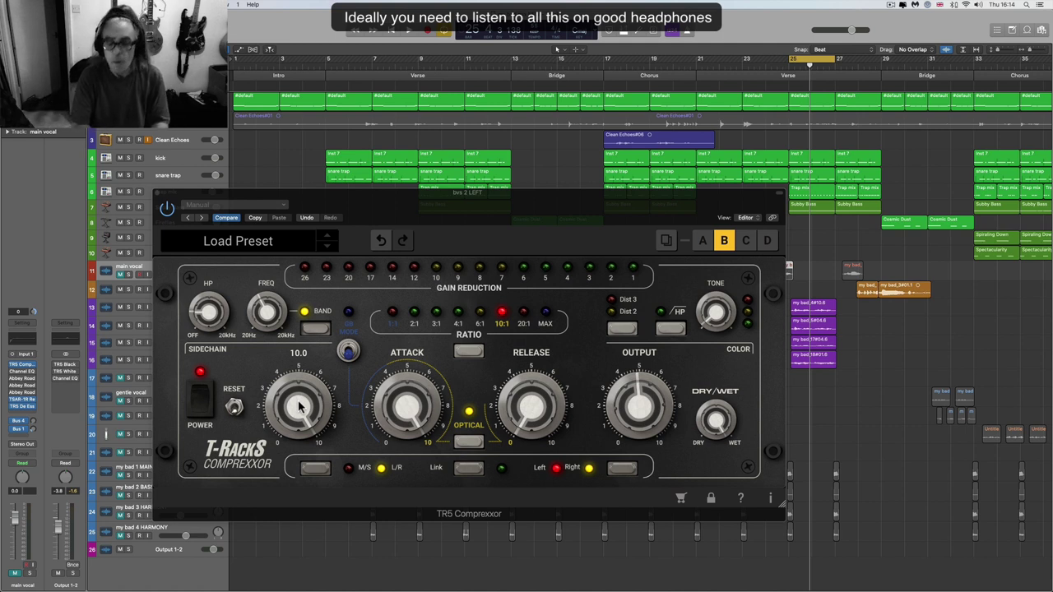
- Sweep the sidechain frequency down to 91 Hz and up to 4.8 kHz, and turn off the Band mode
mouse_move(269, 313)
left_click_drag(270, 313, 277, 352)
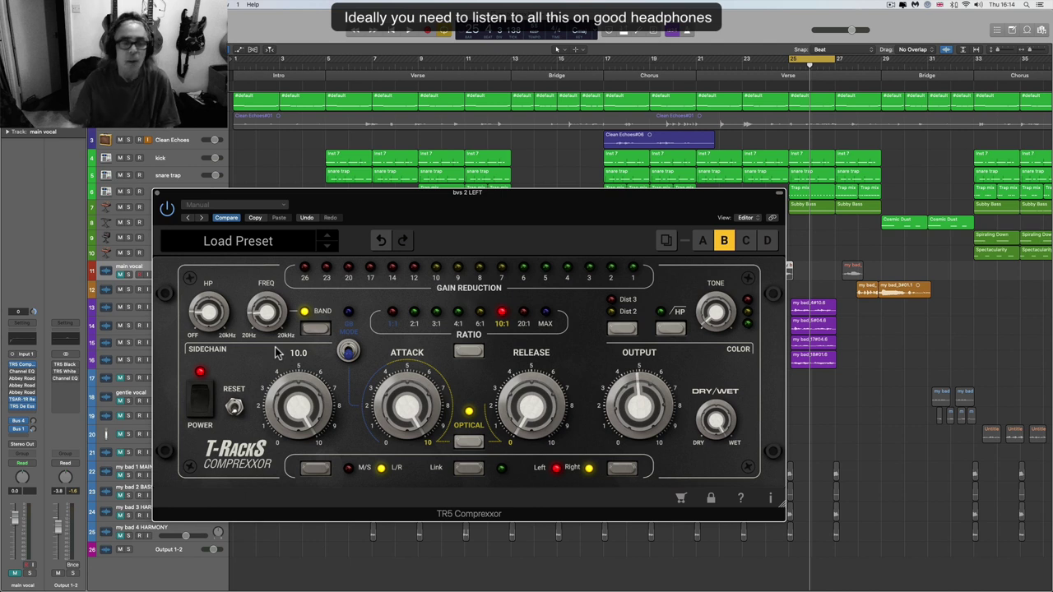
mouse_move(269, 321)
left_click_drag(267, 320, 267, 322)
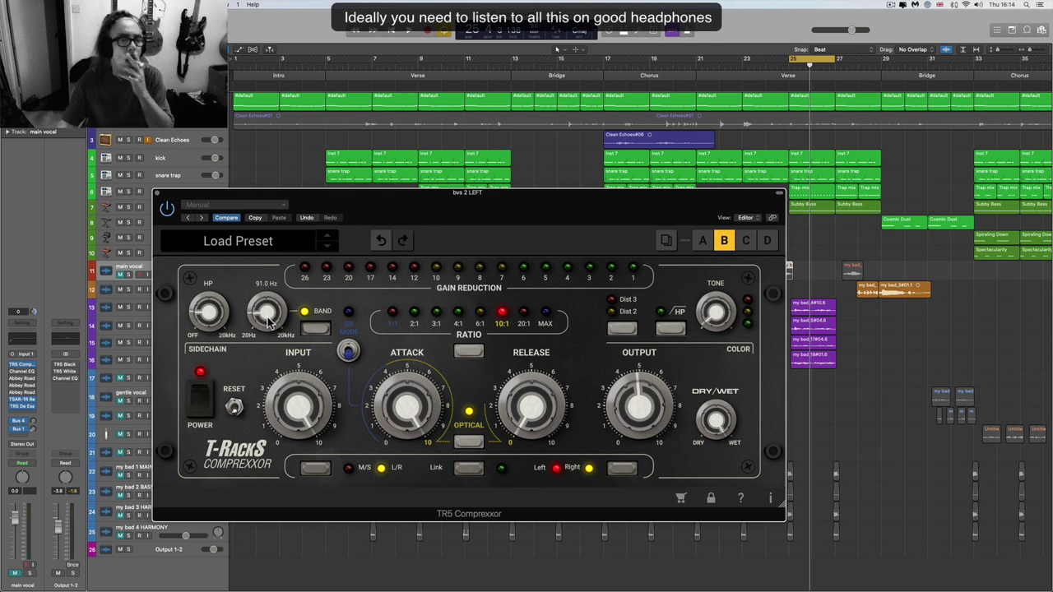
mouse_move(267, 321)
left_mouse_down()
mouse_move(256, 234)
mouse_move(275, 322)
left_mouse_up()
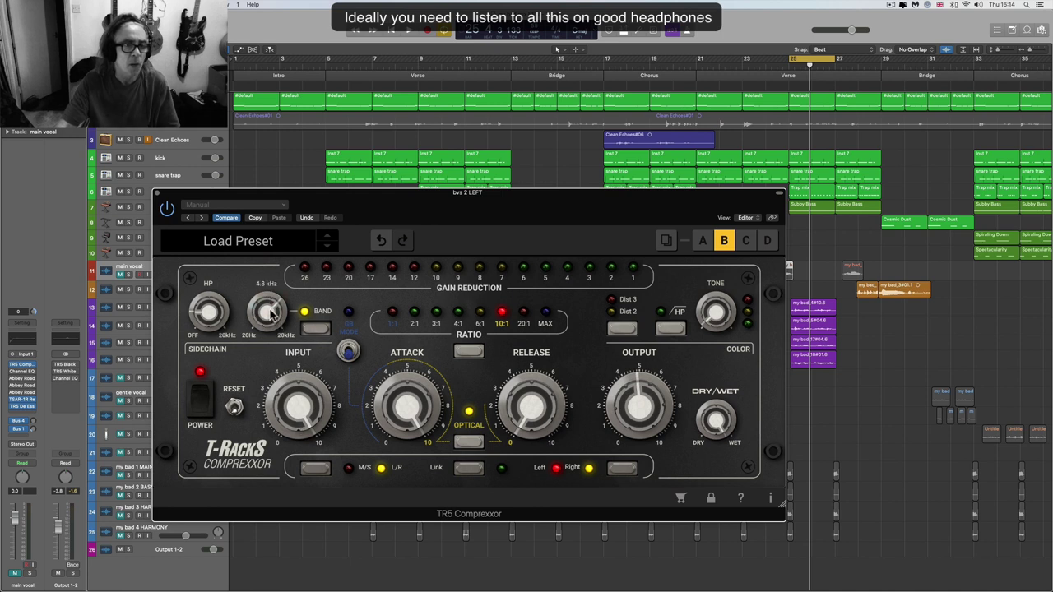
left_click(313, 327)
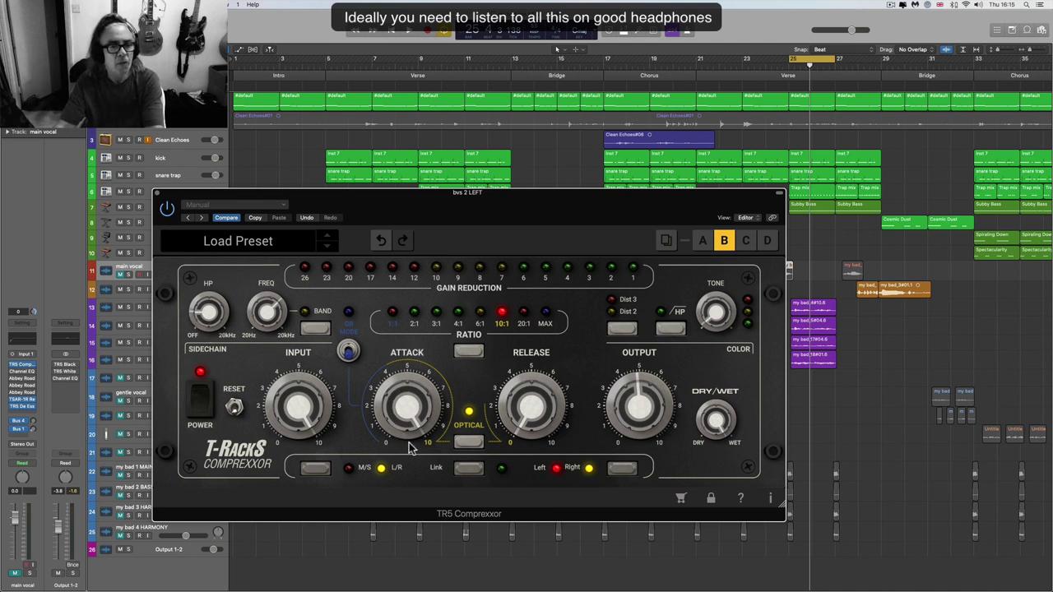
- Raise the sidechain high-pass filter to 1.1 kHz and readjust it to 1.0 kHz
mouse_move(201, 329)
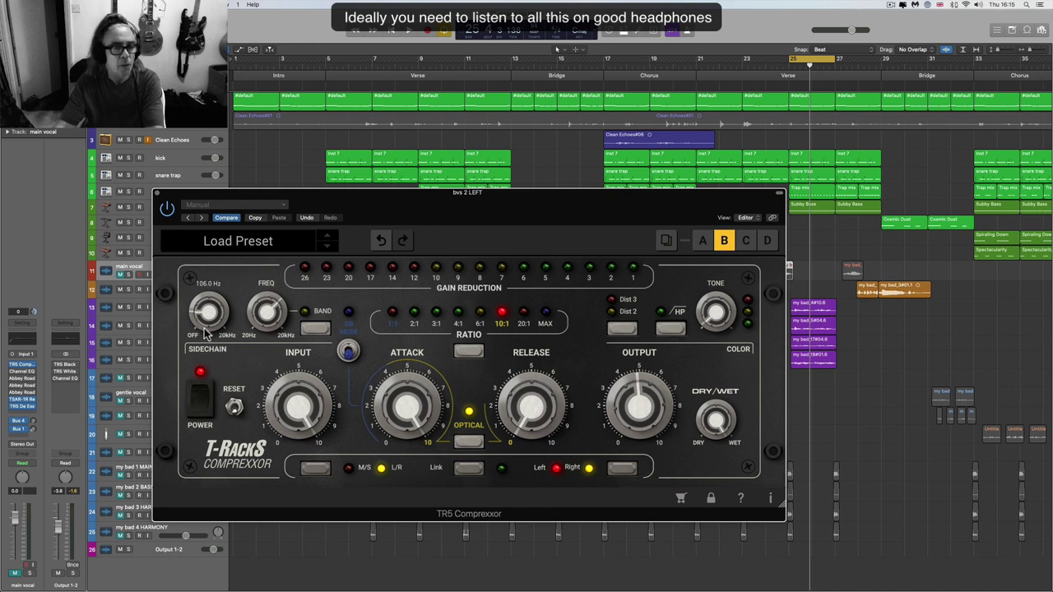
mouse_move(395, 418)
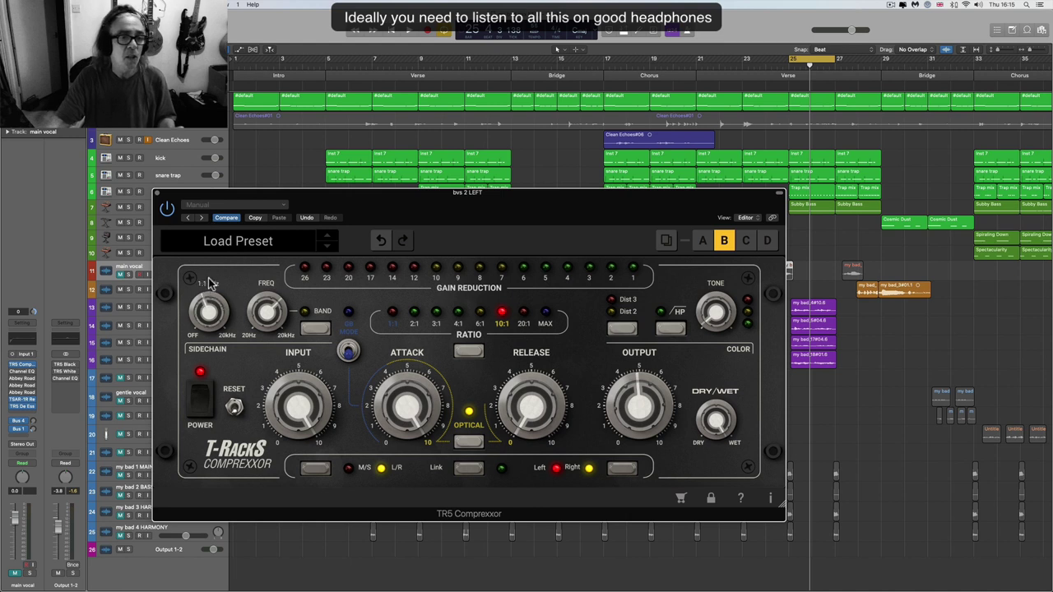
left_click_drag(210, 303, 216, 331)
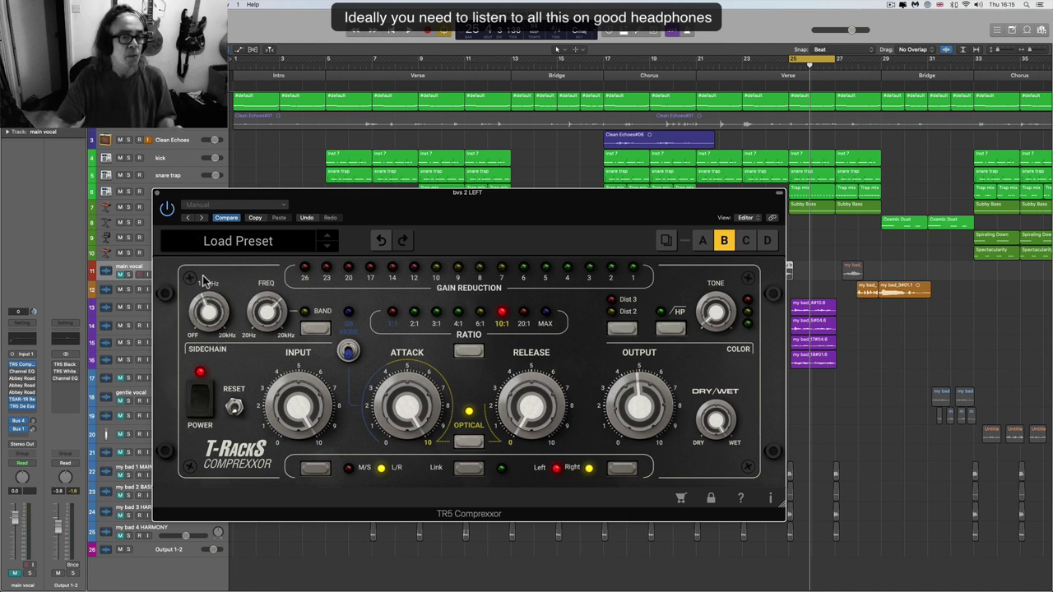
left_click_drag(202, 274, 208, 313)
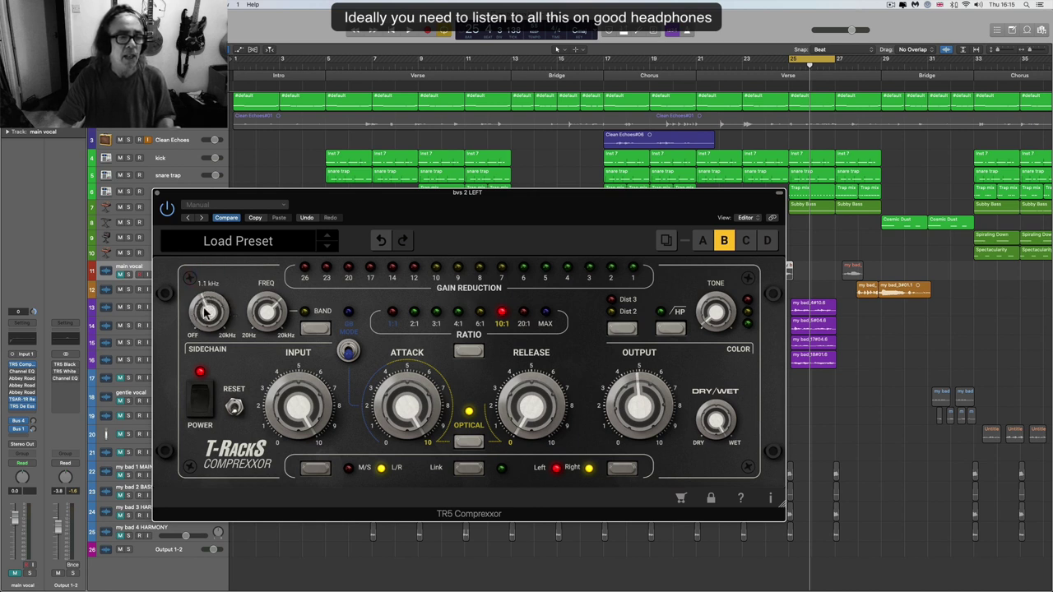
left_click_drag(206, 310, 207, 315)
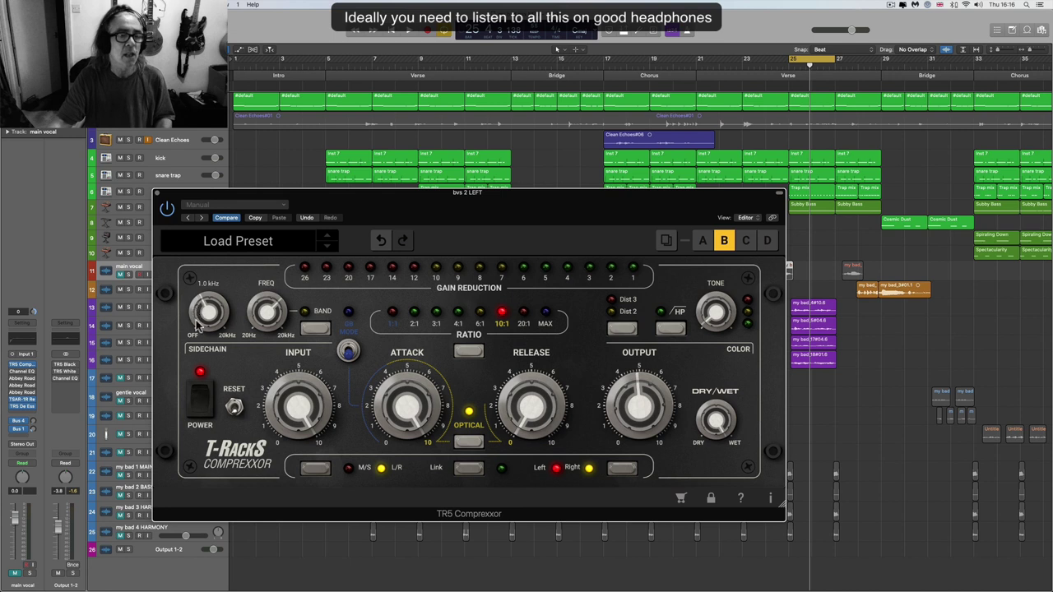
mouse_move(251, 310)
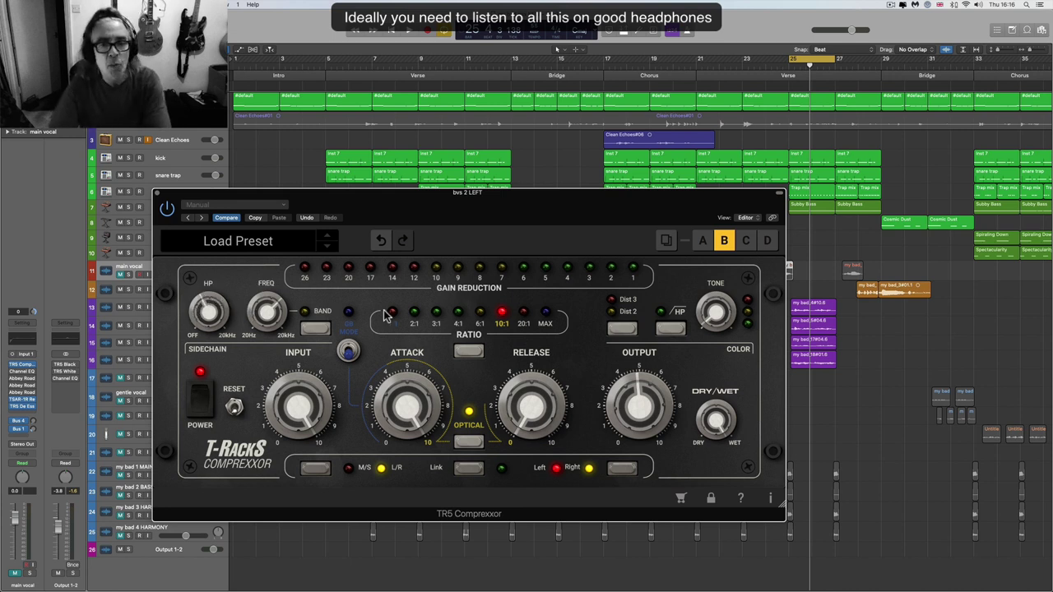
- Lower the Input to about 9.2, start playback, and adjust the Output from 3.8 up to 4.7 while listening
mouse_move(294, 377)
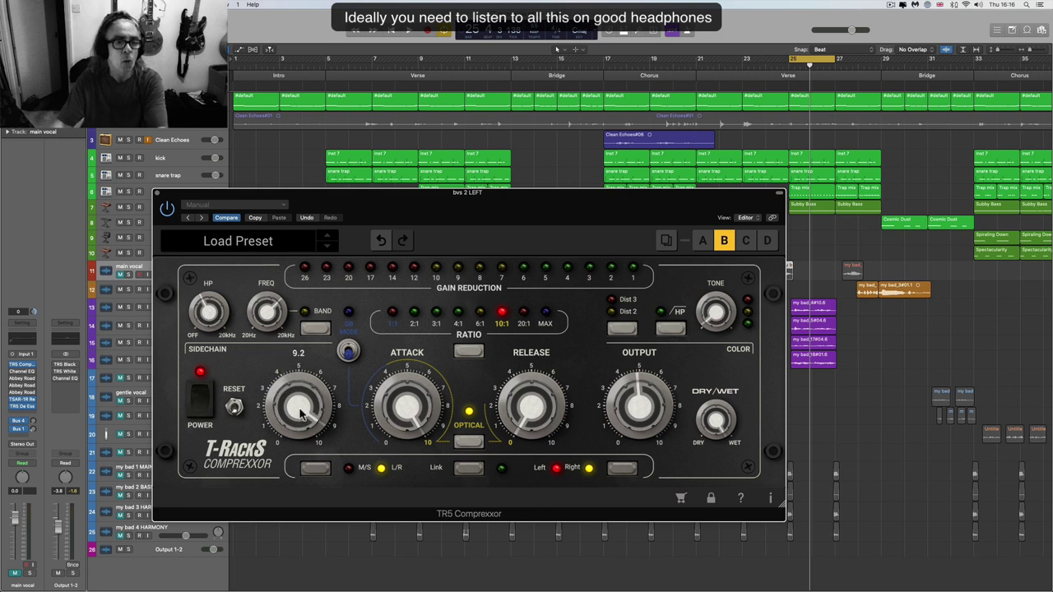
mouse_move(640, 420)
key("space")
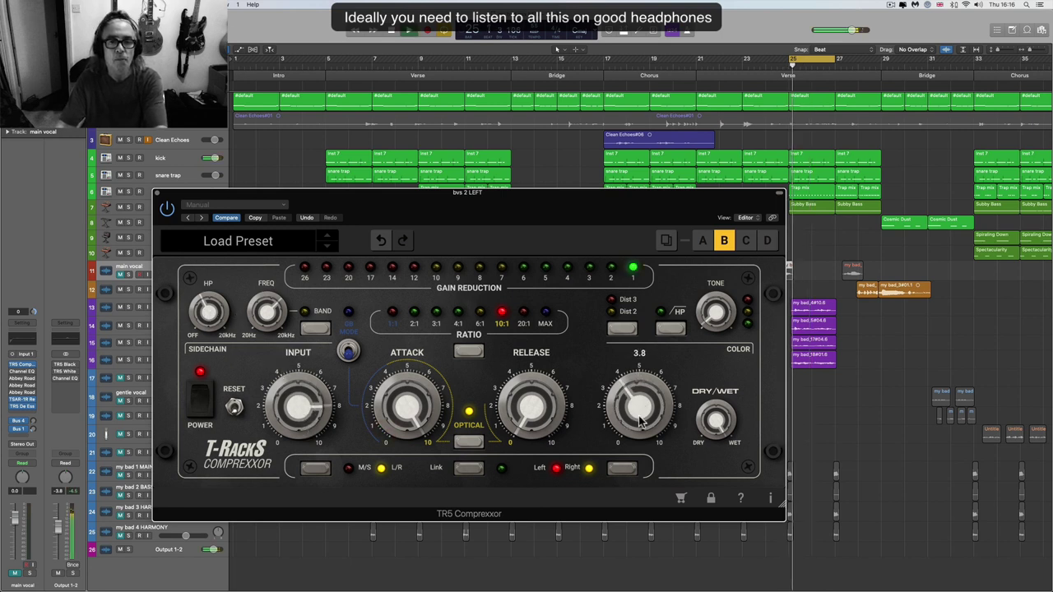
left_click_drag(640, 420, 638, 406)
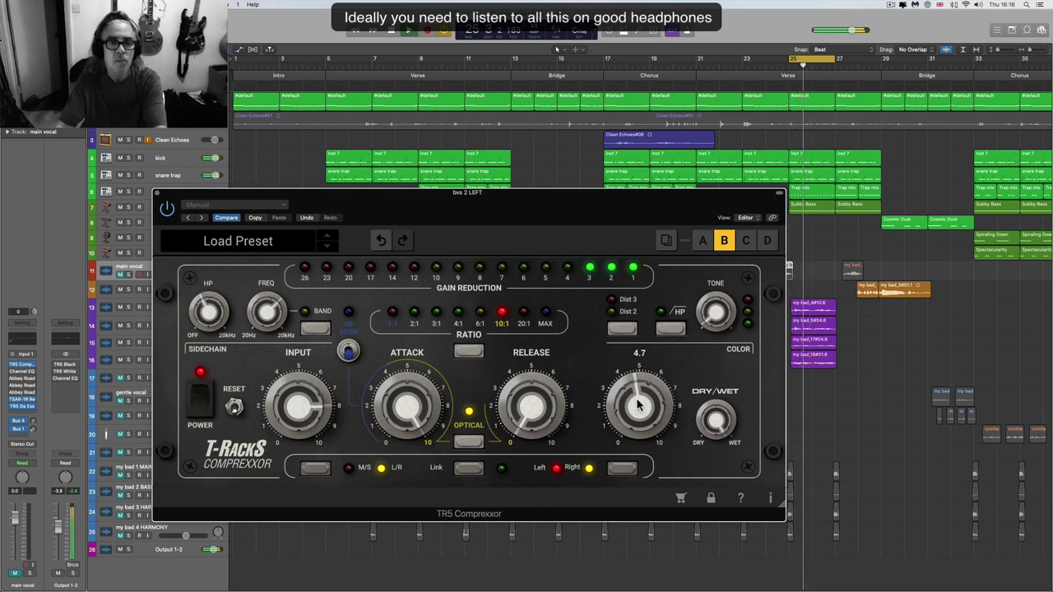
- Set the Input to 7.9 and sweep the sidechain high-pass filter from off up to 933.8 Hz while listening
mouse_move(311, 403)
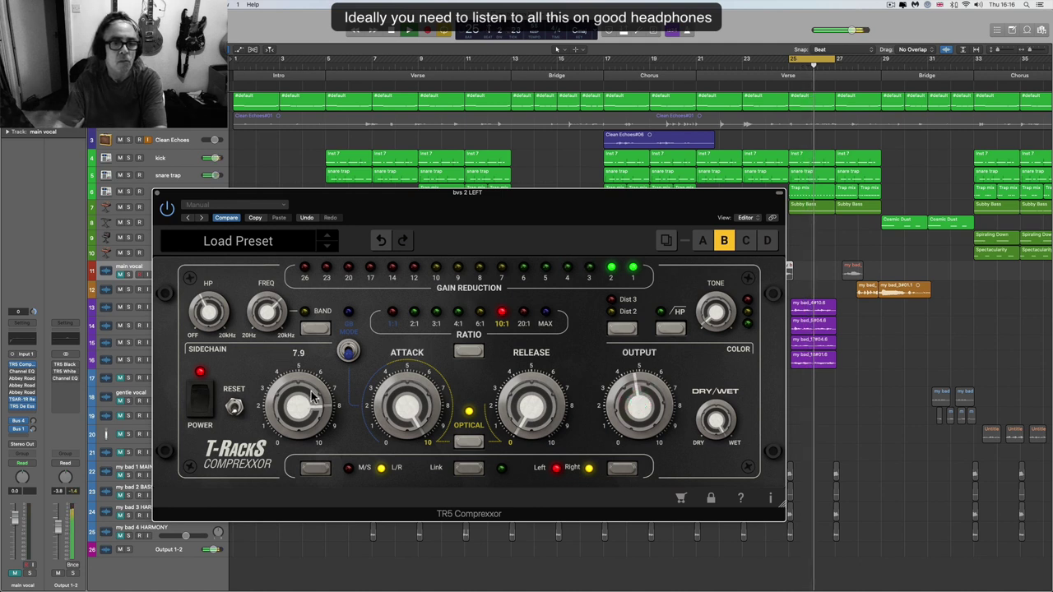
mouse_move(210, 313)
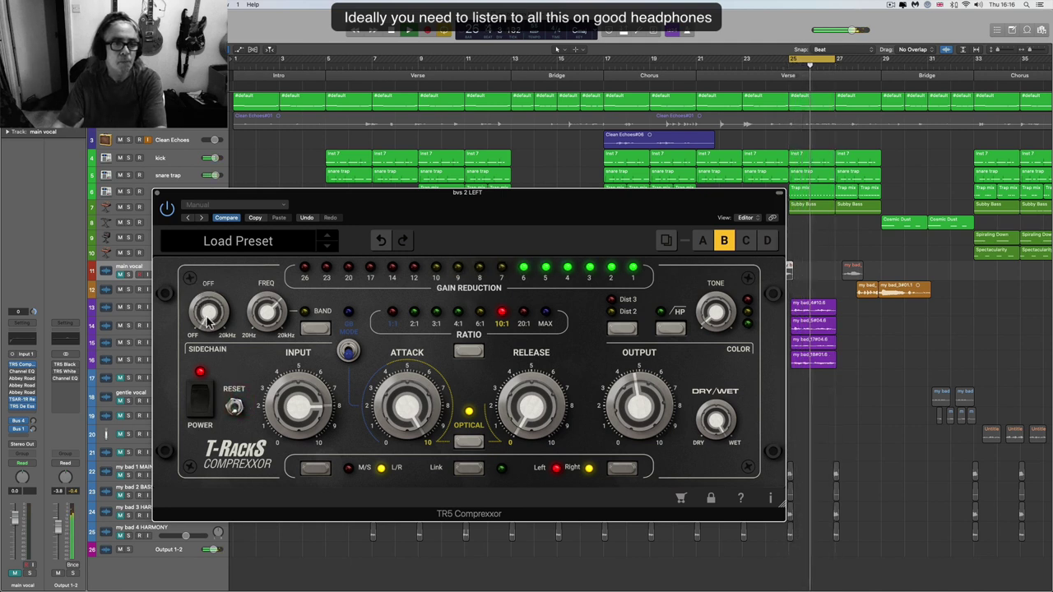
left_click_drag(208, 321, 207, 288)
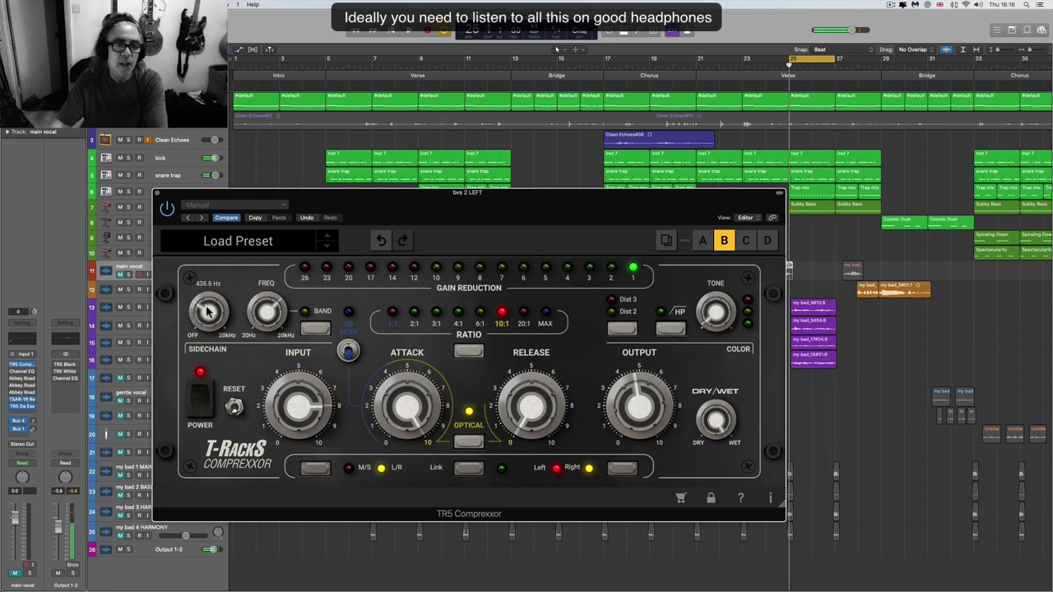
left_click_drag(207, 307, 206, 300)
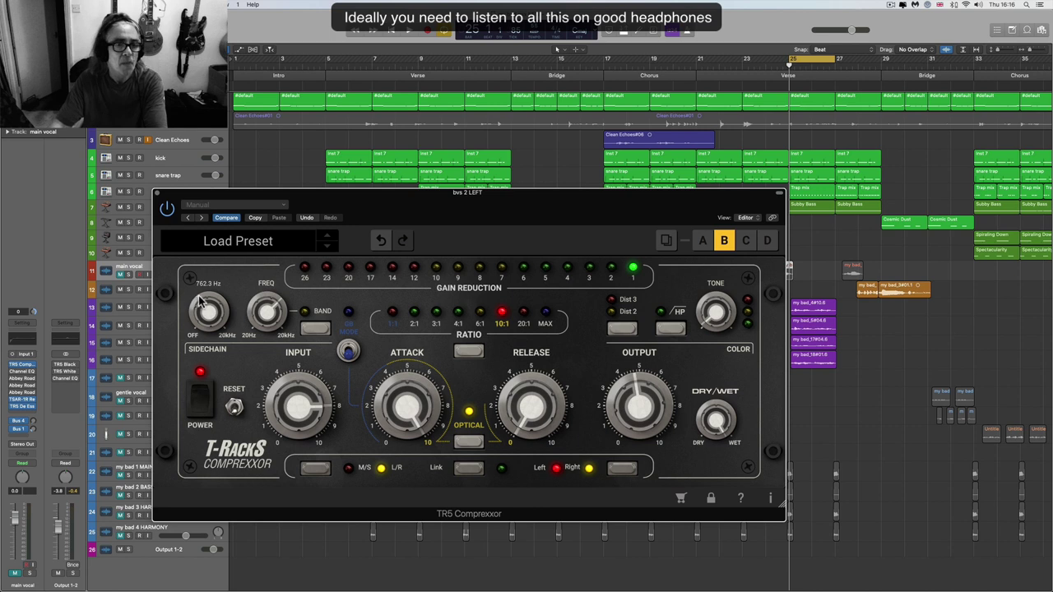
mouse_move(193, 318)
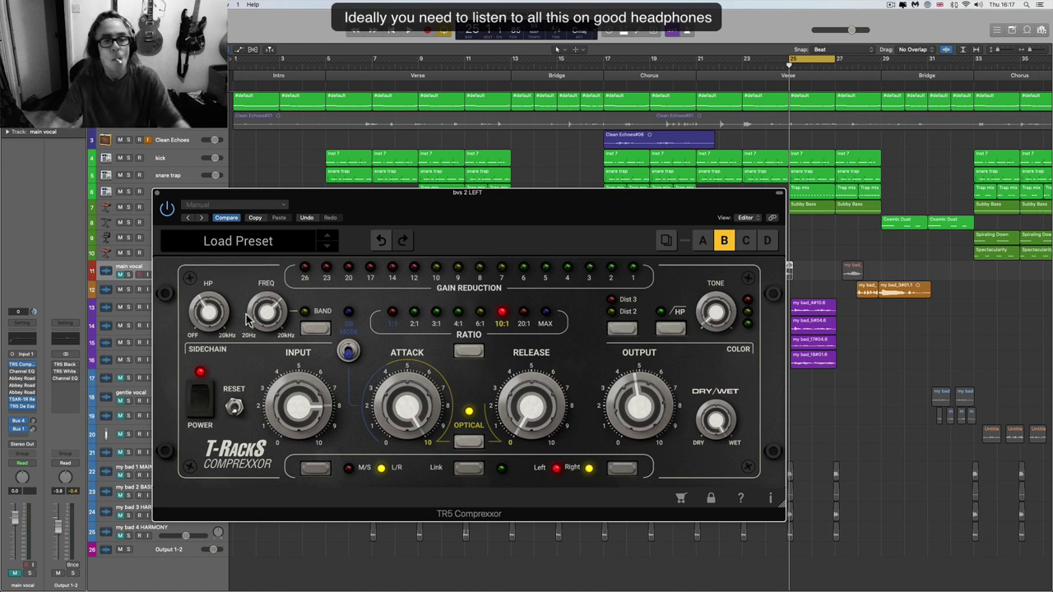
mouse_move(298, 352)
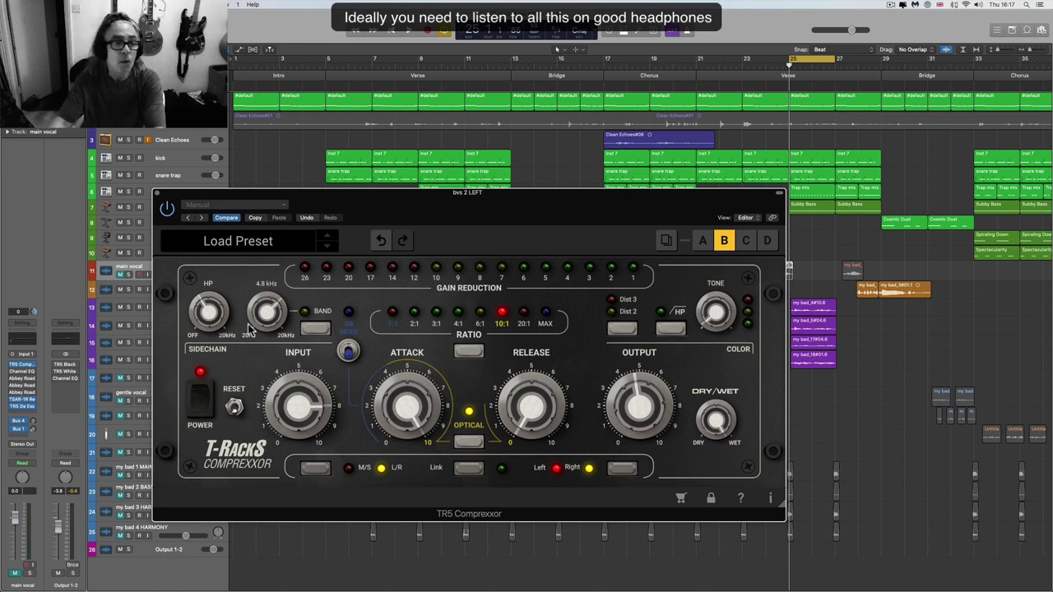
left_click(200, 308)
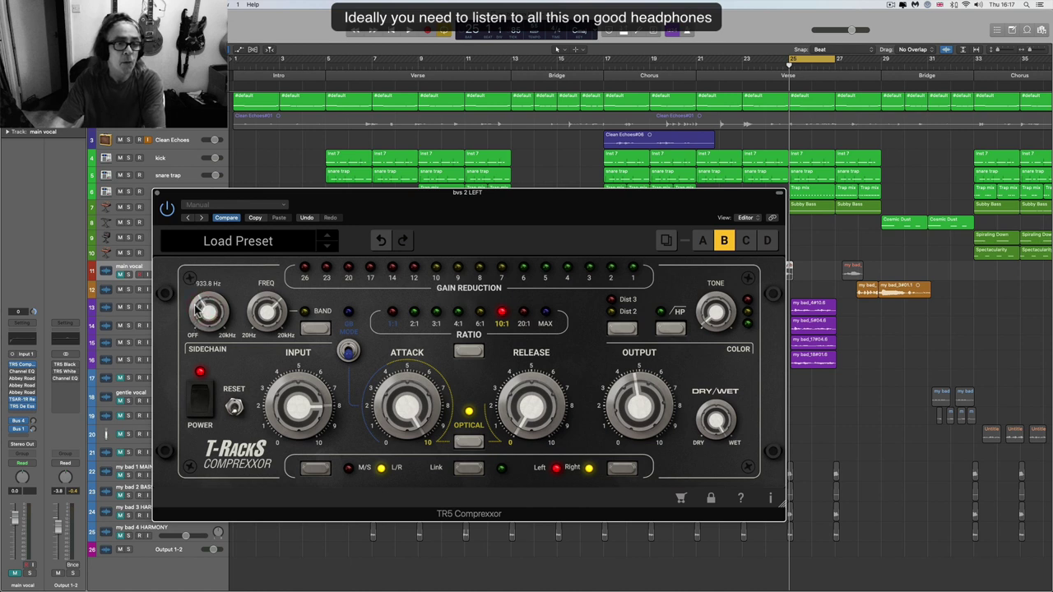
- Play the loop and sweep the sidechain high-pass filter between off and 599.3 Hz, ending with it off
key("space")
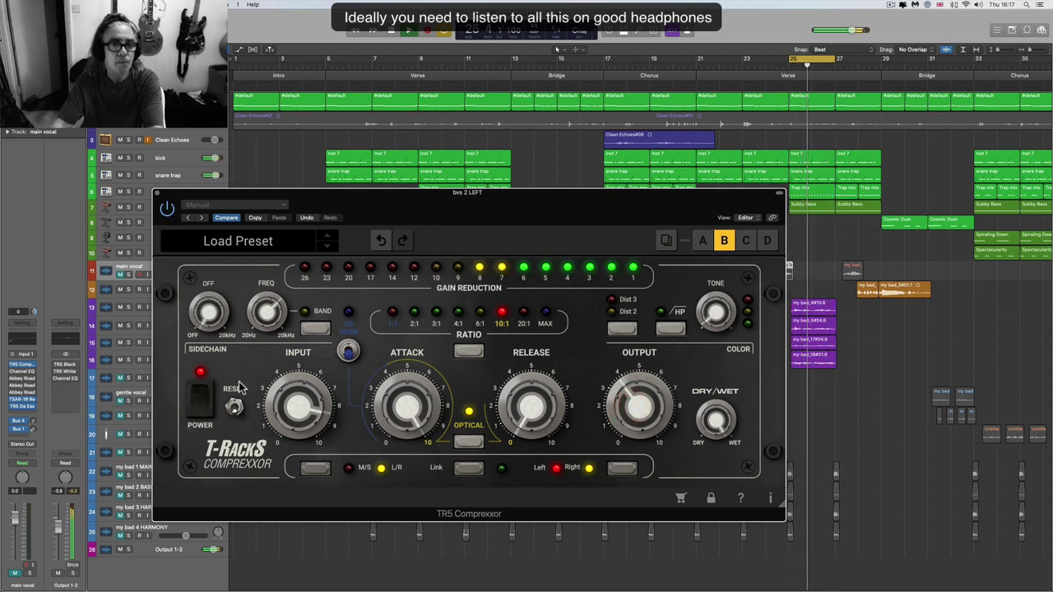
left_click_drag(207, 303, 210, 321)
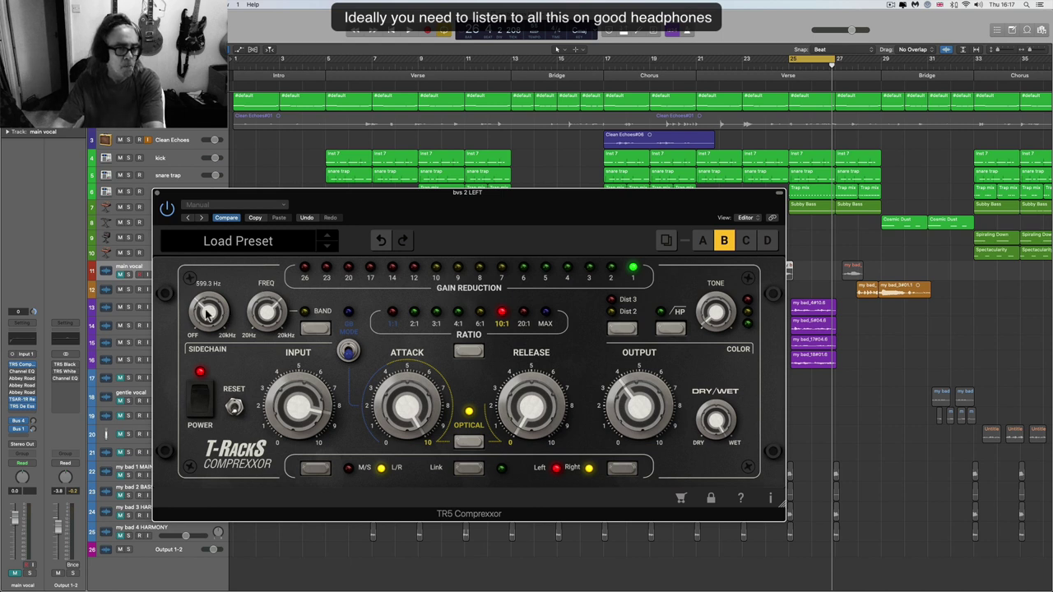
left_click_drag(205, 311, 215, 363)
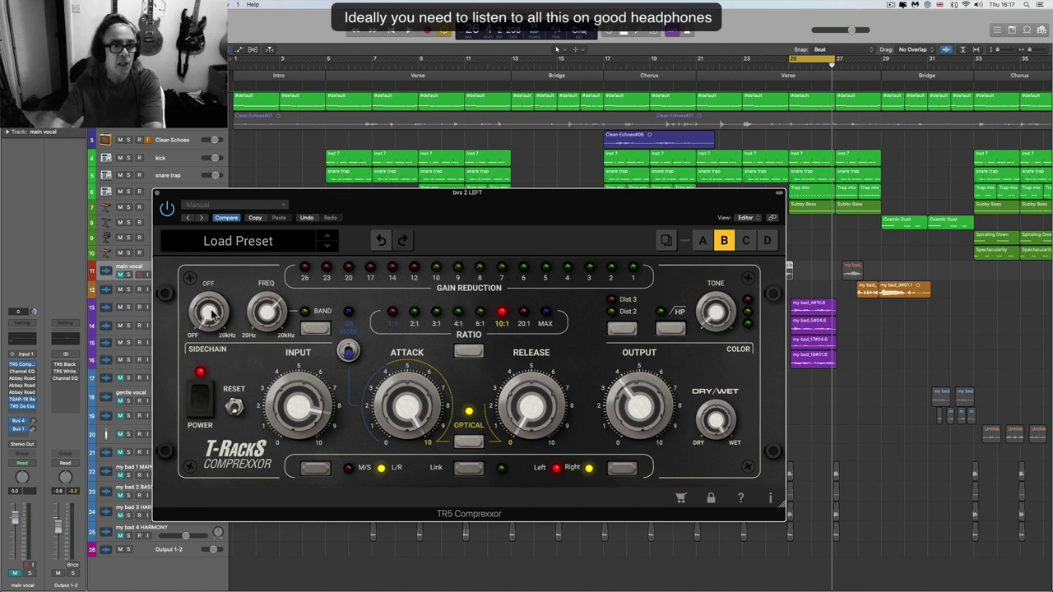
left_click_drag(212, 312, 204, 257)
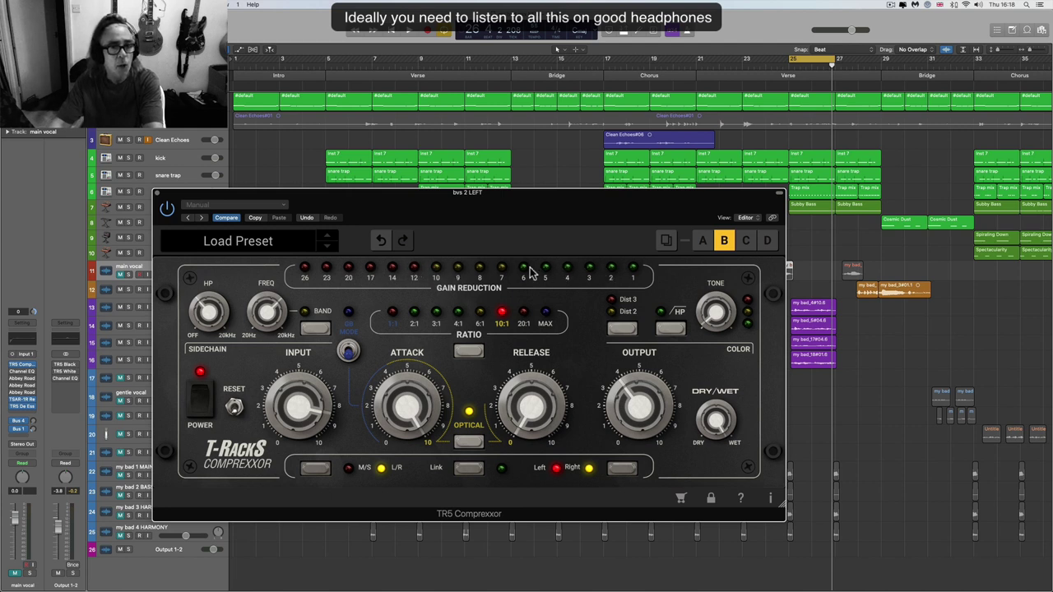
mouse_move(218, 325)
mouse_move(218, 325)
left_mouse_down()
mouse_move(211, 311)
mouse_move(210, 330)
left_mouse_up()
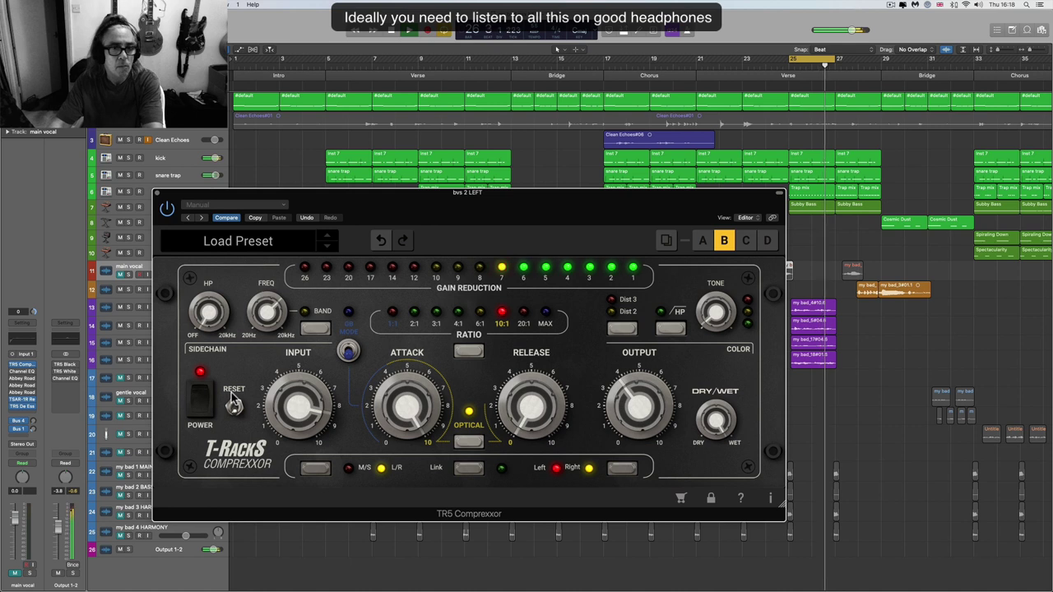
- Turn on the sidechain Band mode, lower its frequency to around 270 Hz, and raise the Output to 4.6 during playback
left_click(315, 329)
left_click_drag(266, 315, 299, 382)
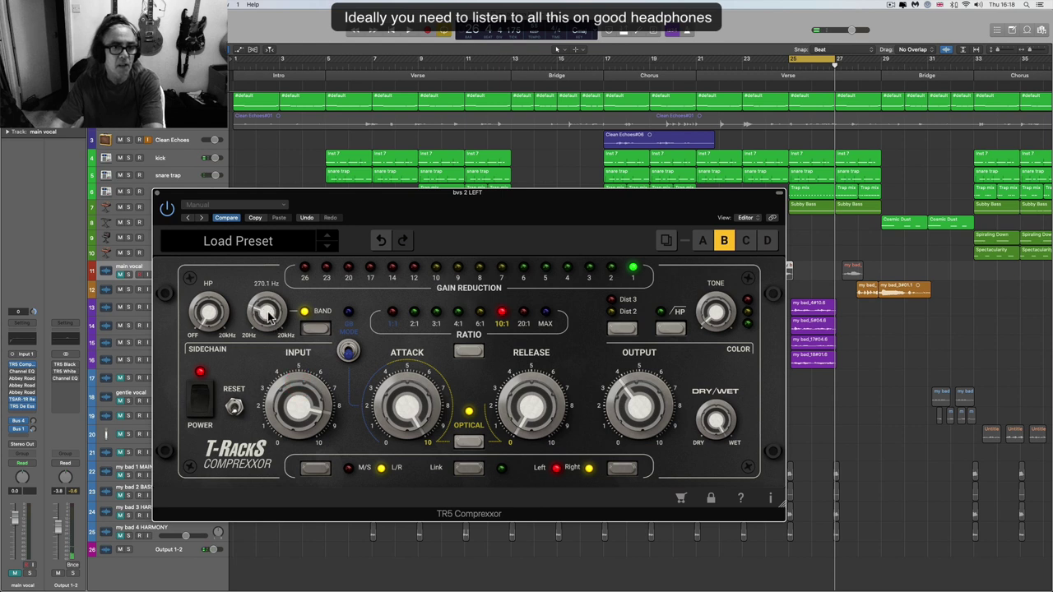
scroll(266, 308, "up", 1)
left_click_drag(265, 311, 266, 305)
key("space")
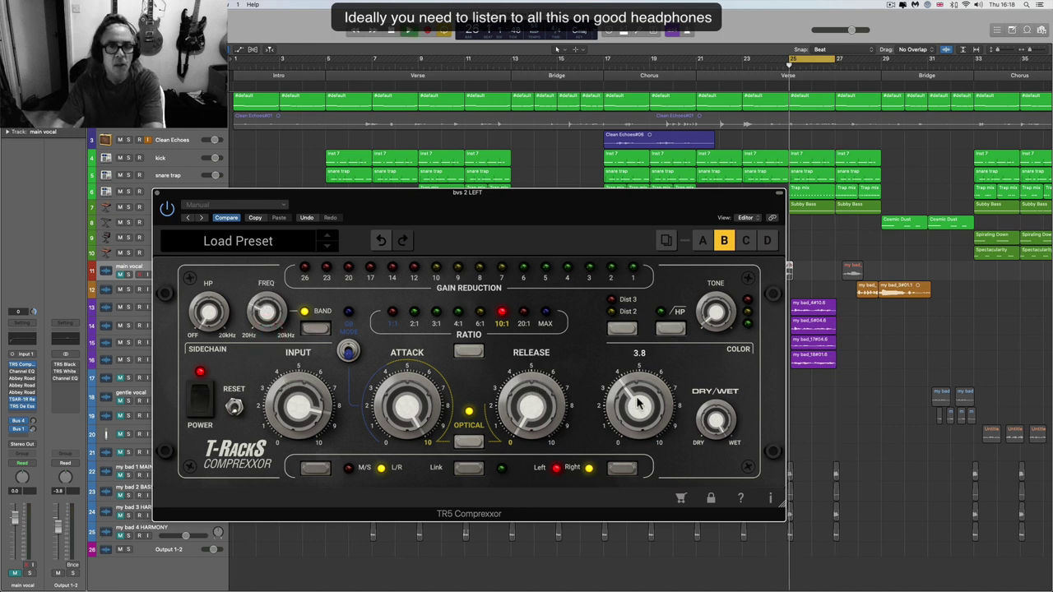
left_click_drag(639, 411, 639, 383)
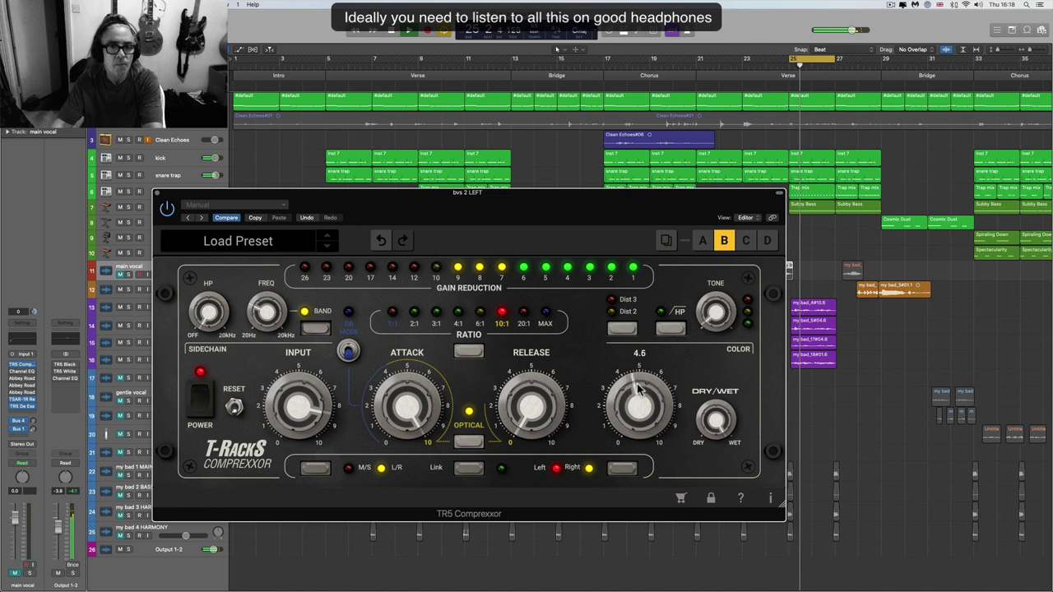
- Compare the compression with the sidechain Band mode on and off, leaving it off
left_click(317, 329)
left_click(318, 329)
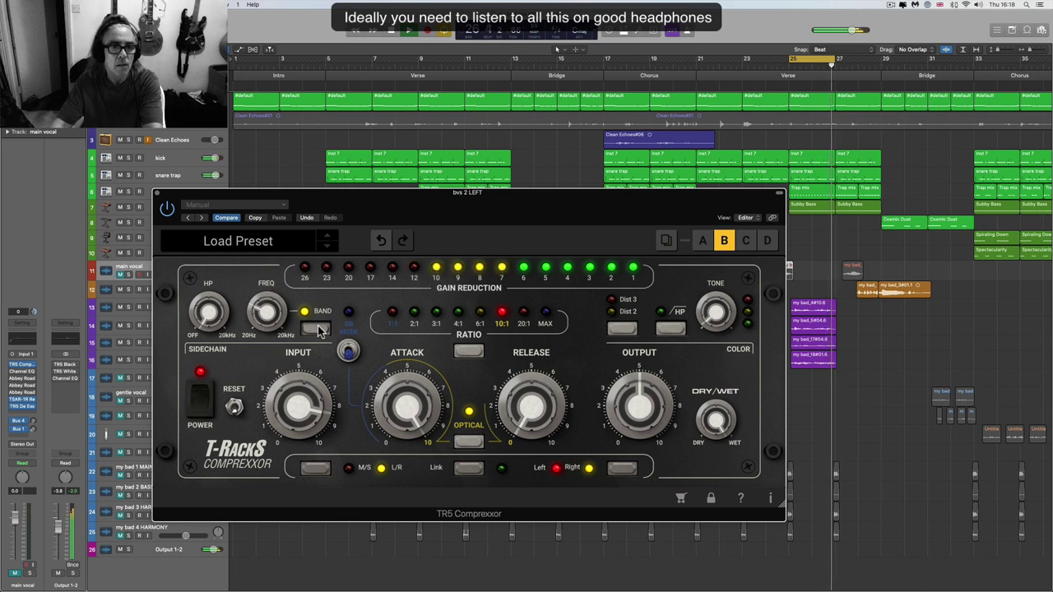
left_click(318, 329)
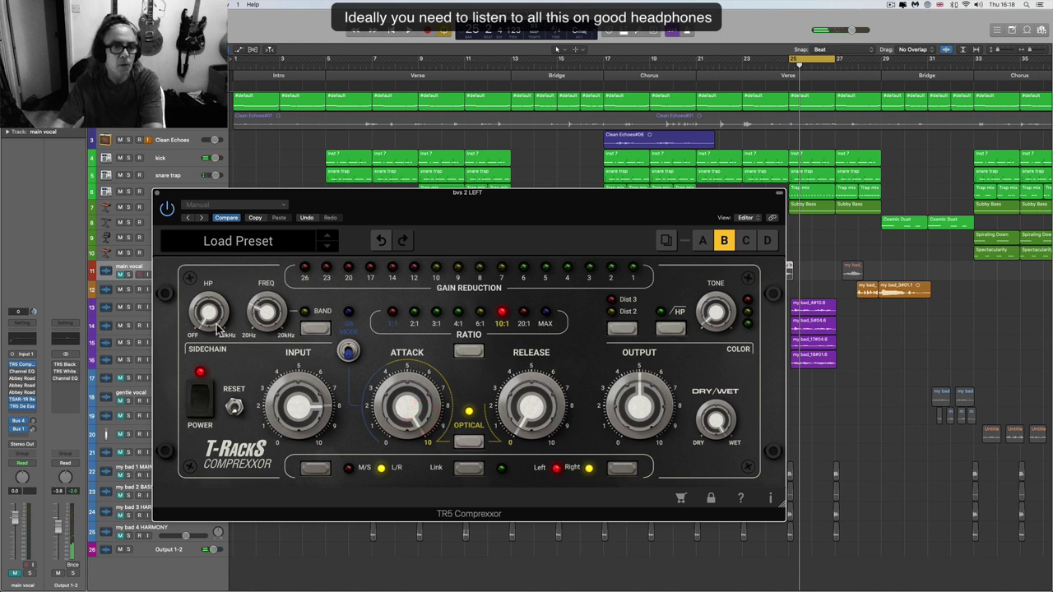
- Raise the sidechain high-pass filter, turn on Band mode at 1.4 kHz, and start playback
left_click_drag(211, 311, 203, 252)
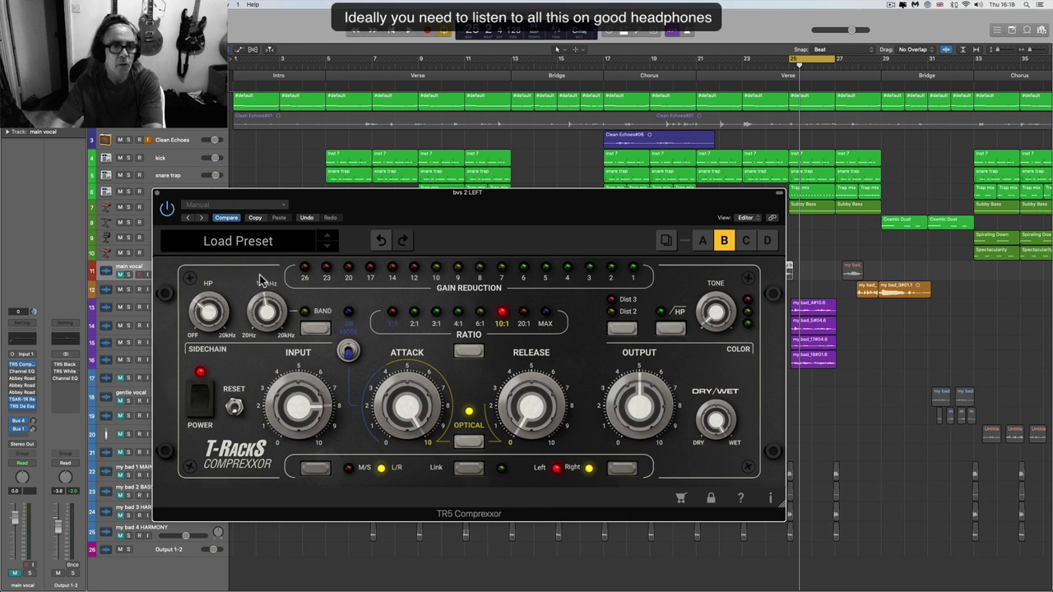
left_click(312, 328)
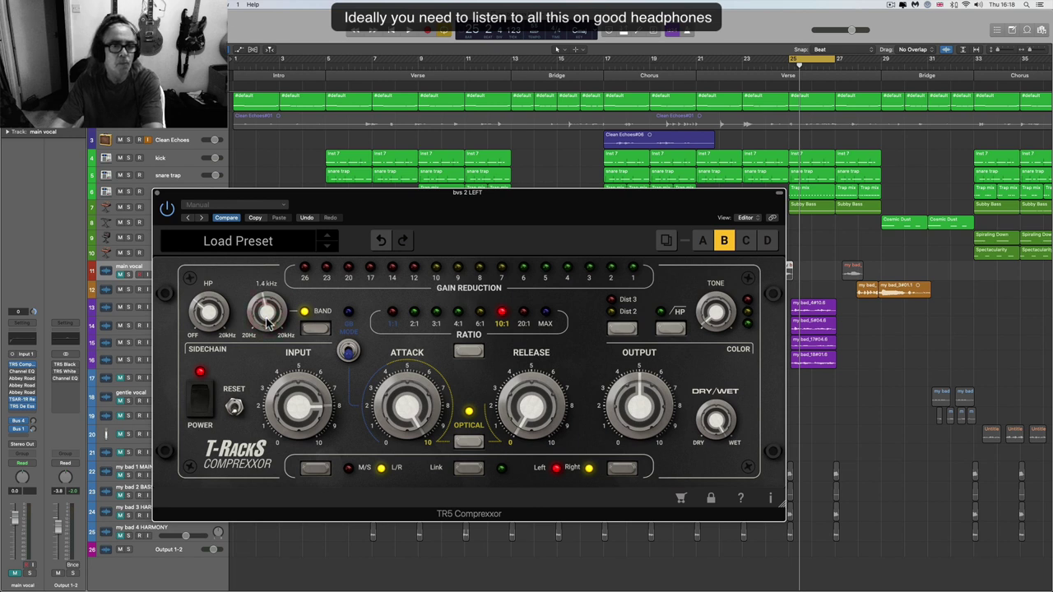
key("space")
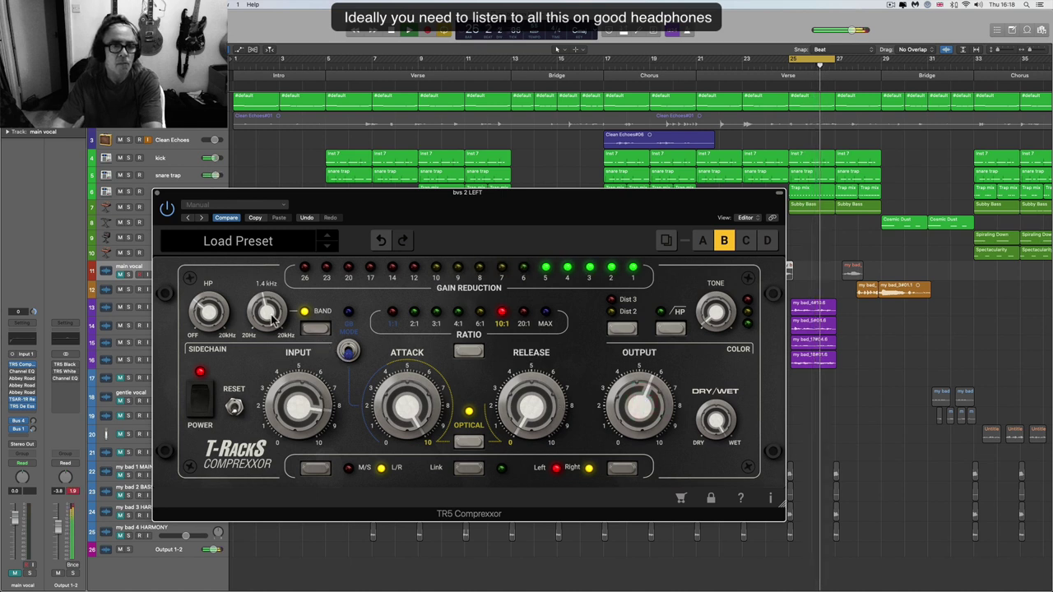
- Toggle the Band mode off and on during playback to compare, leaving it on with the frequency at 1.3 kHz
left_click(316, 329)
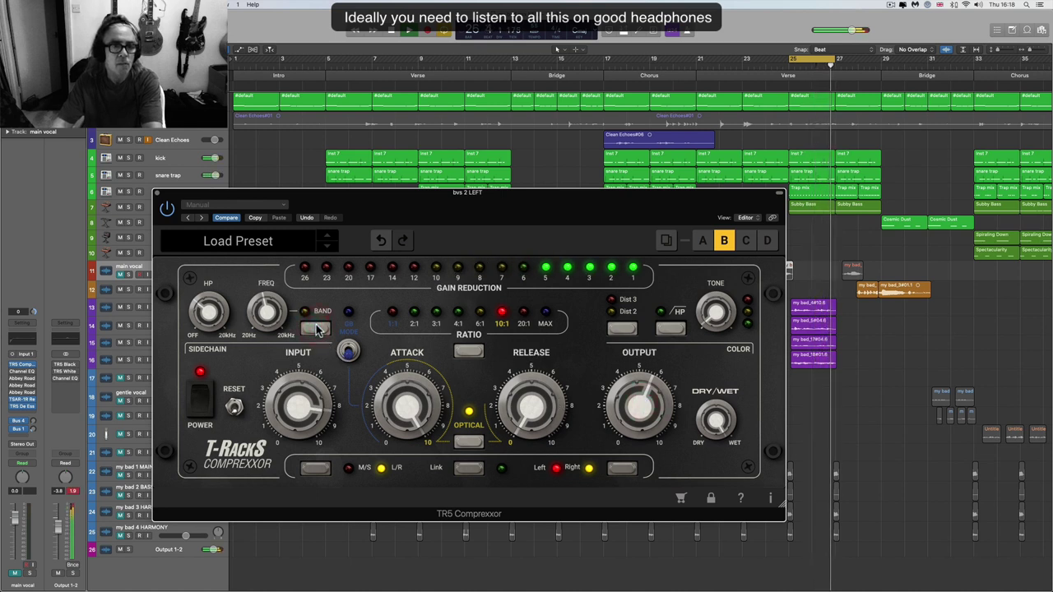
left_click(316, 329)
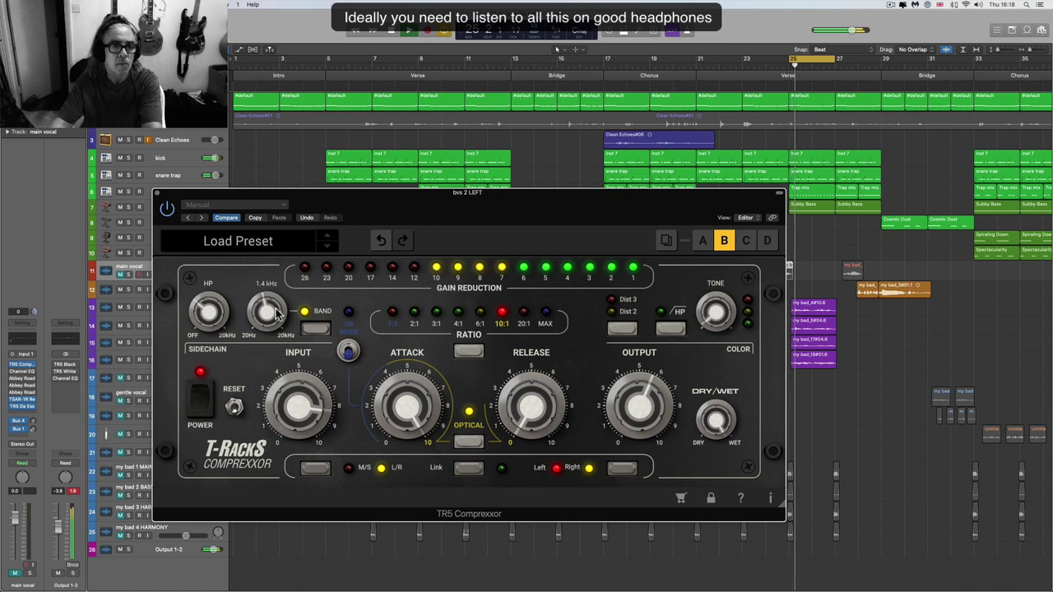
left_click(318, 330)
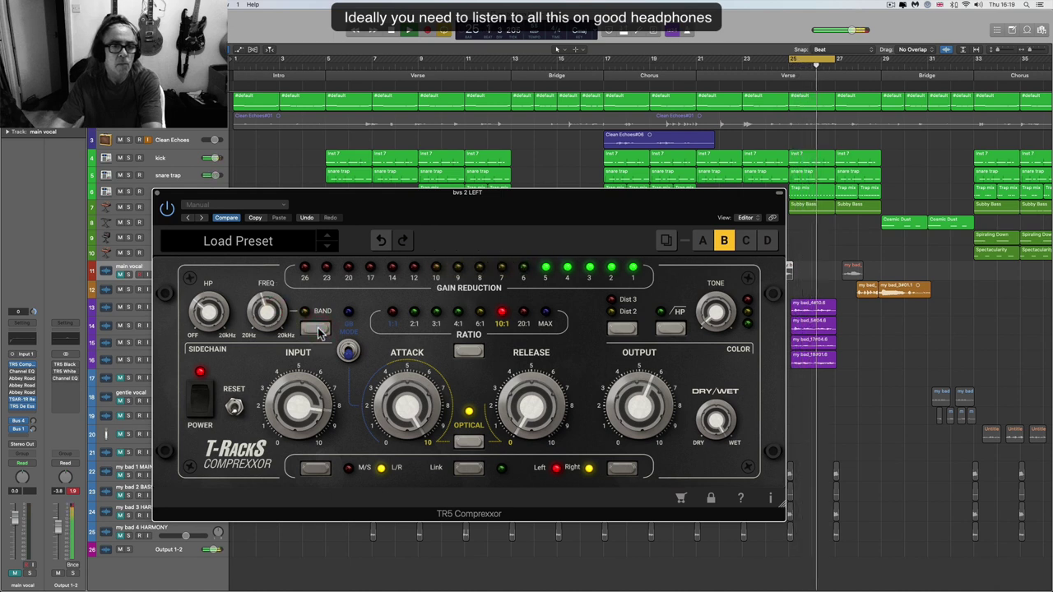
left_click(317, 329)
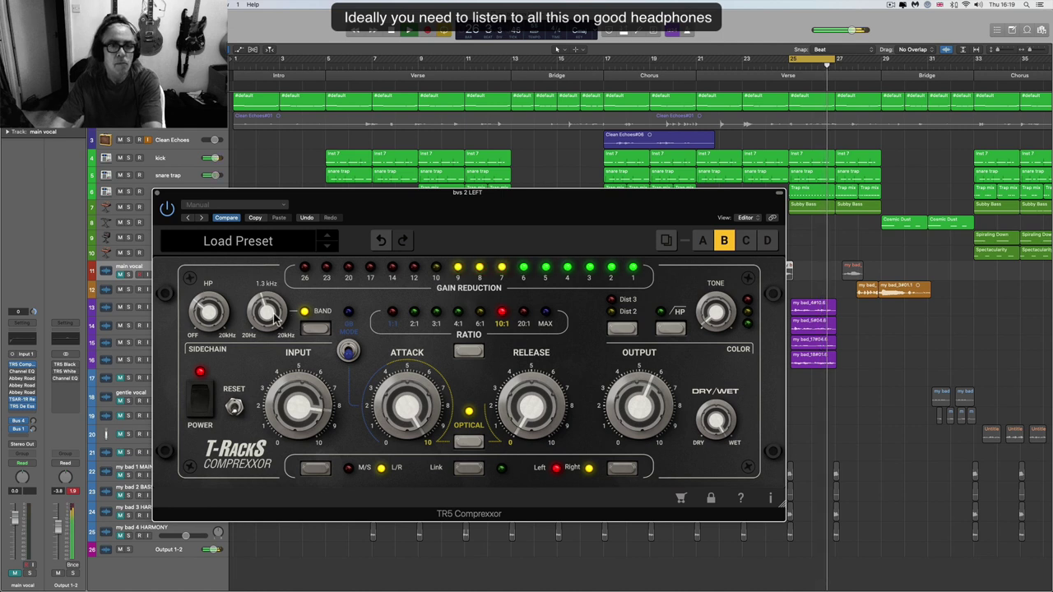
- Turn off the sidechain high-pass filter and the Band mode
mouse_move(312, 359)
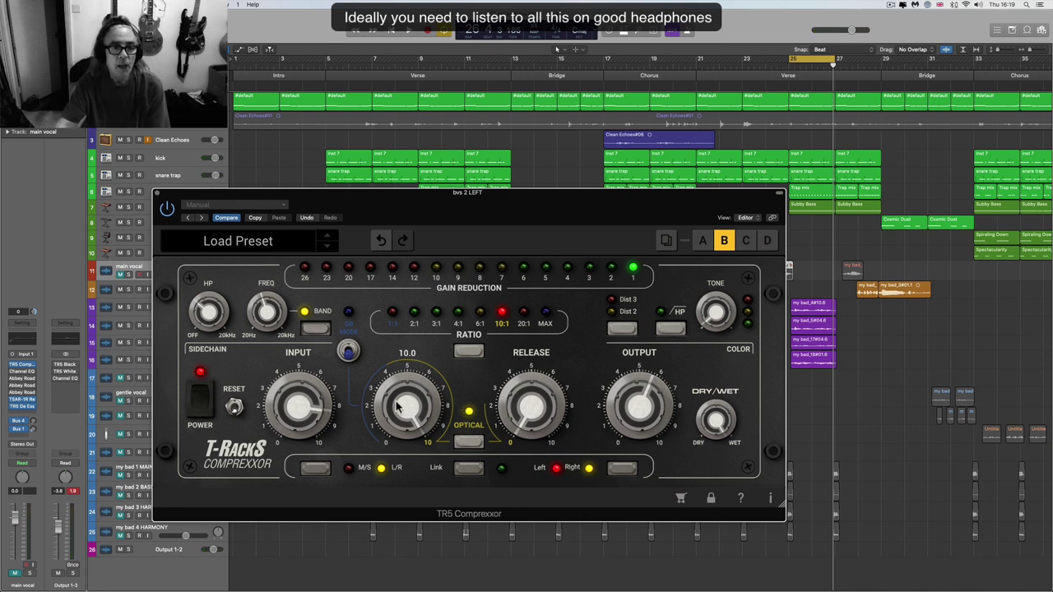
mouse_move(262, 317)
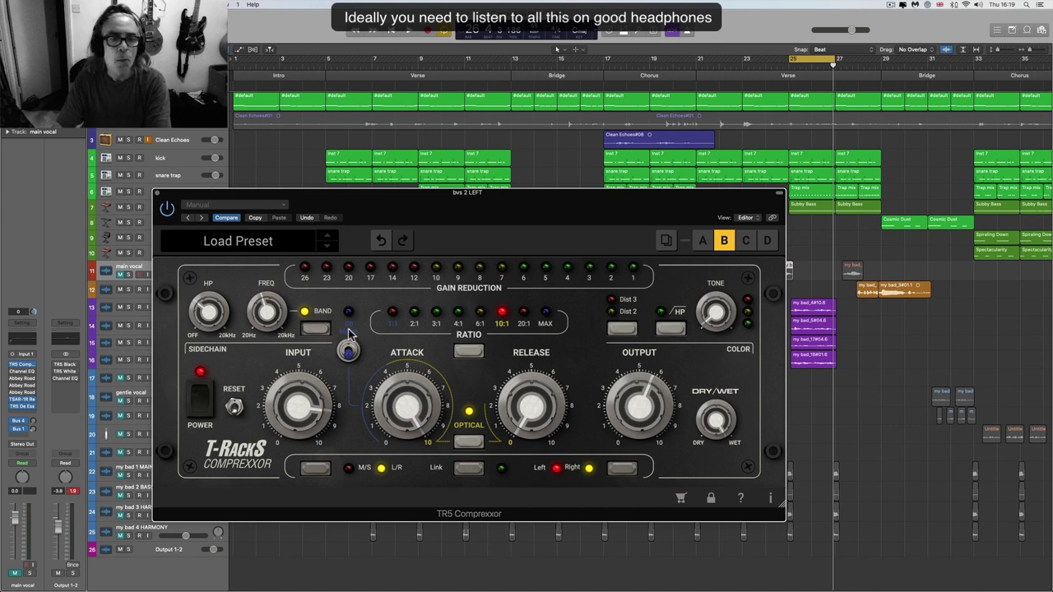
mouse_move(225, 322)
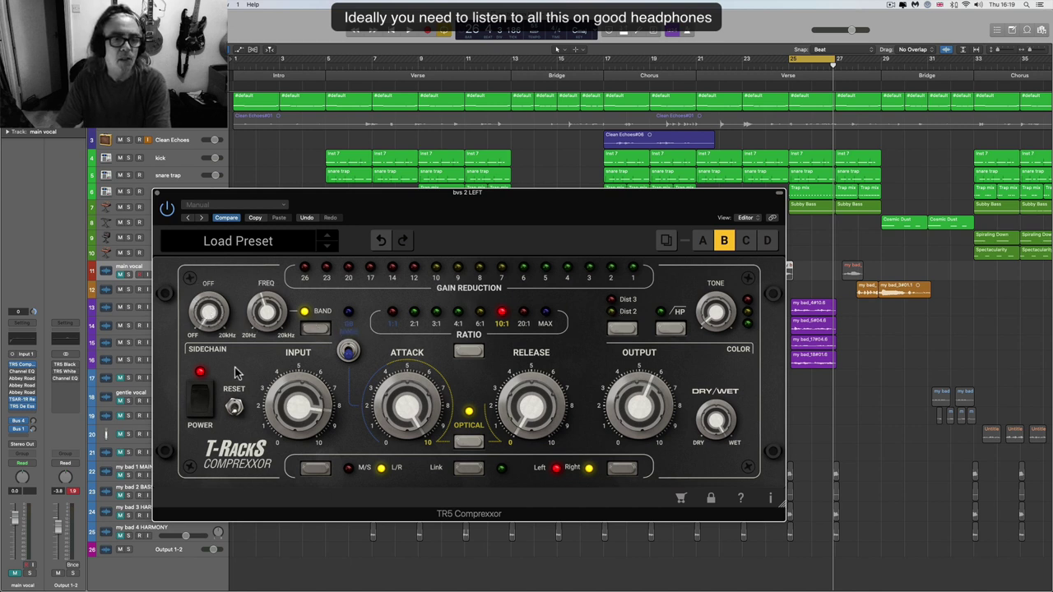
left_click(302, 329)
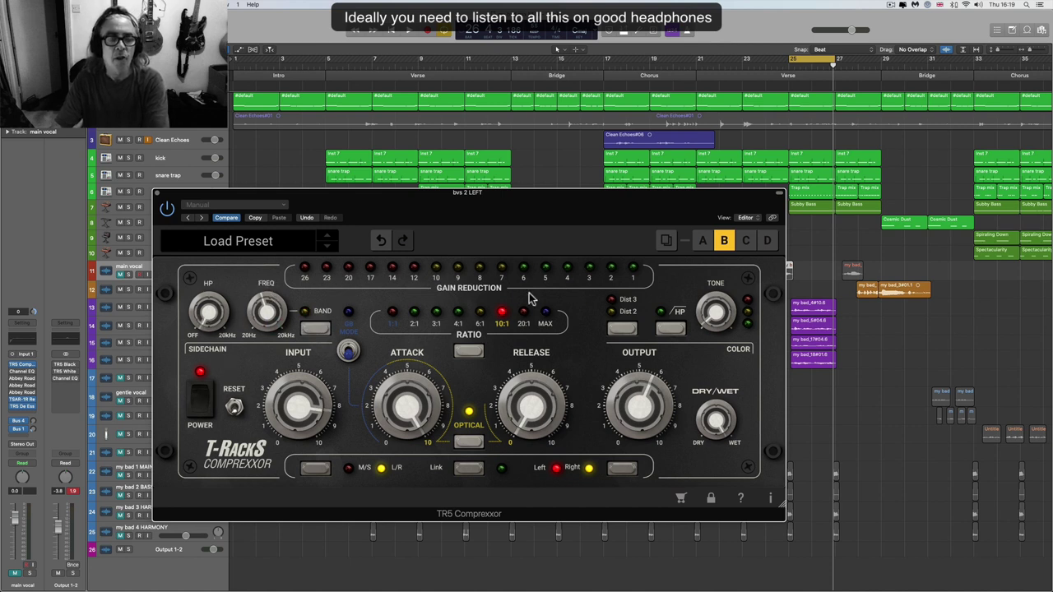
- Lower the Input, start playback, and set the Output to 6.1
mouse_move(304, 411)
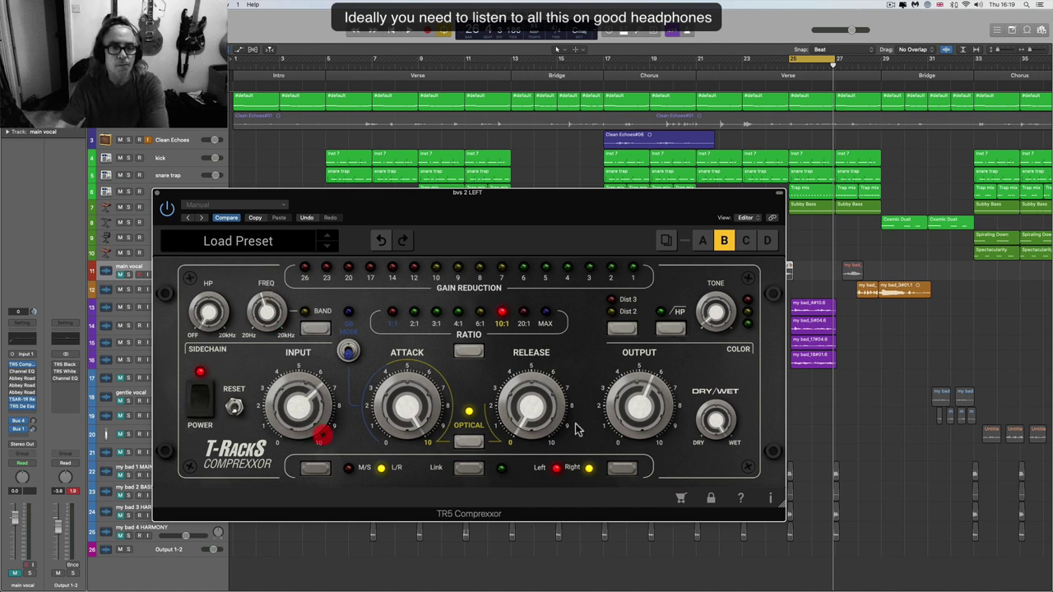
key("space")
mouse_move(654, 411)
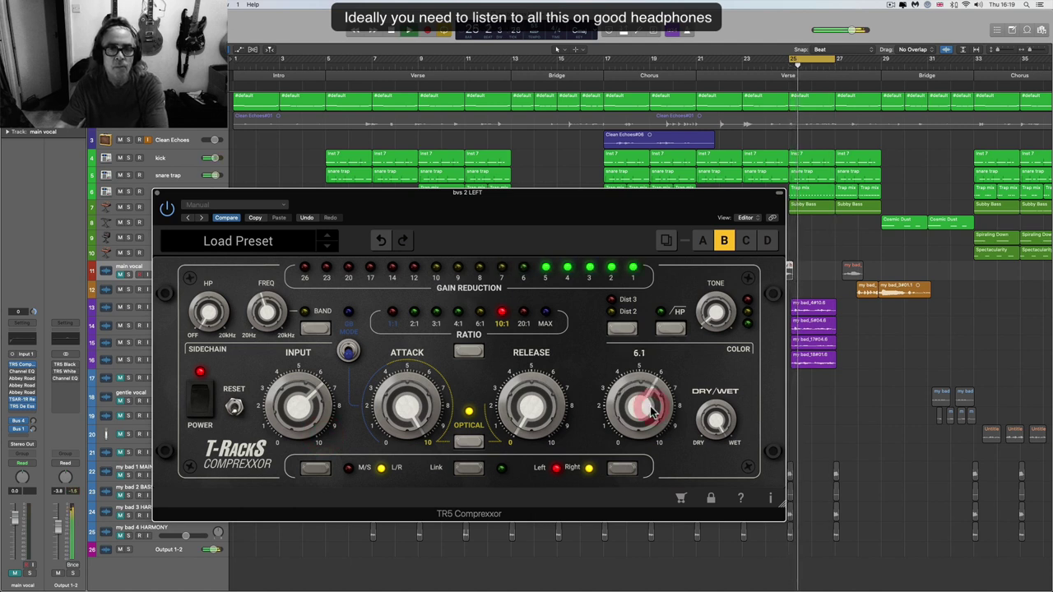
- Cycle the distortion through Dist 2, Dist 3 and off, select Dist 2, and start playback
left_click(623, 330)
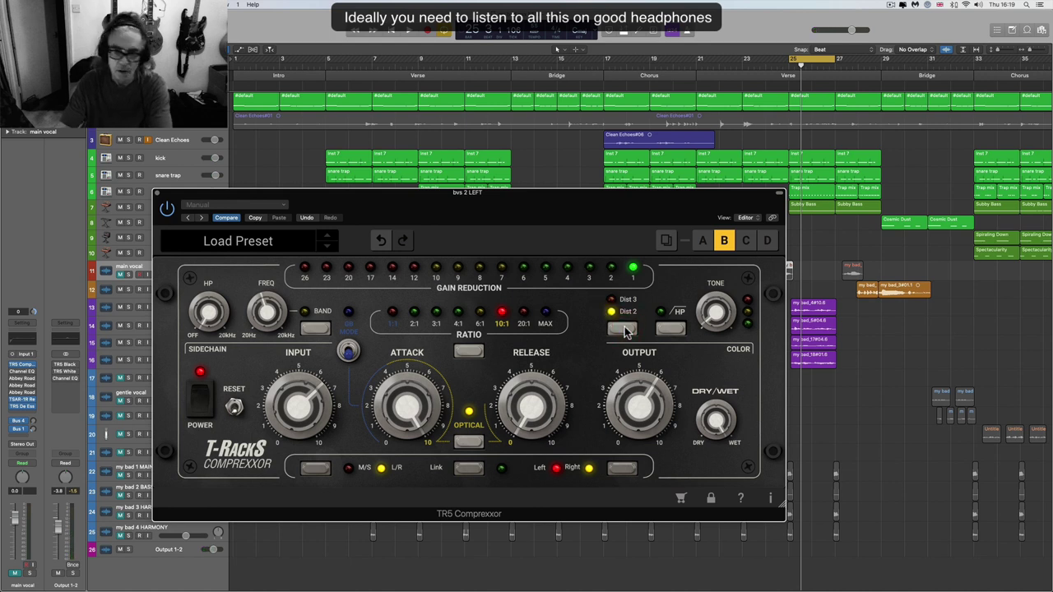
left_click(624, 329)
left_click(624, 329)
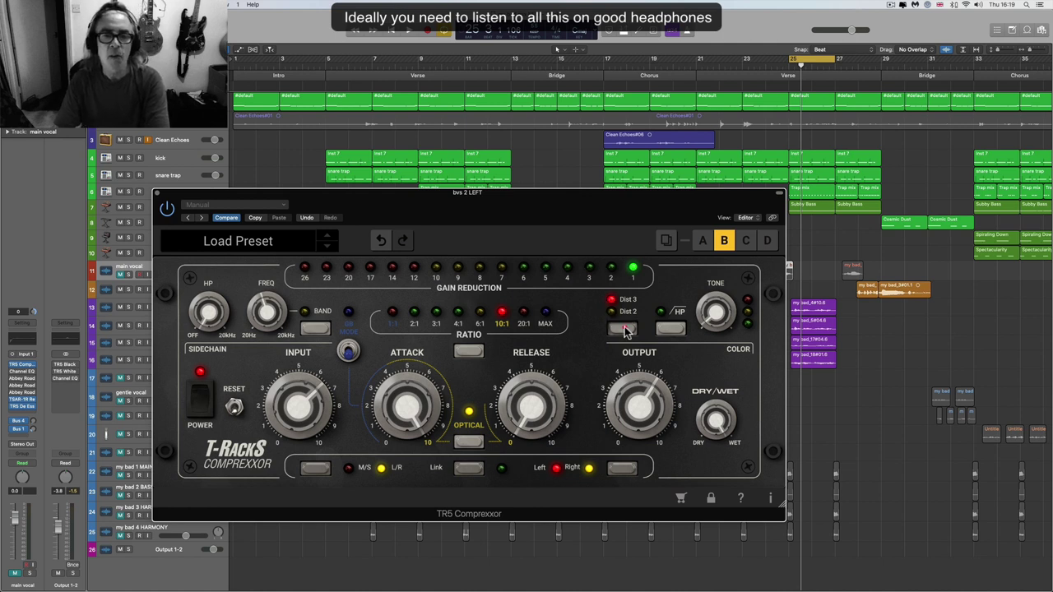
left_click(624, 329)
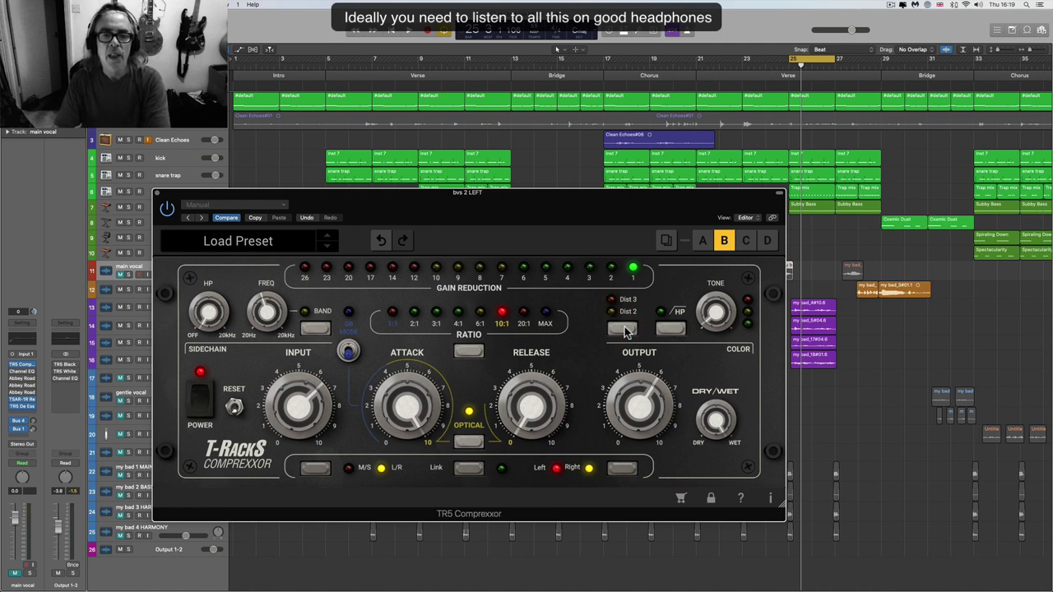
left_click(623, 329)
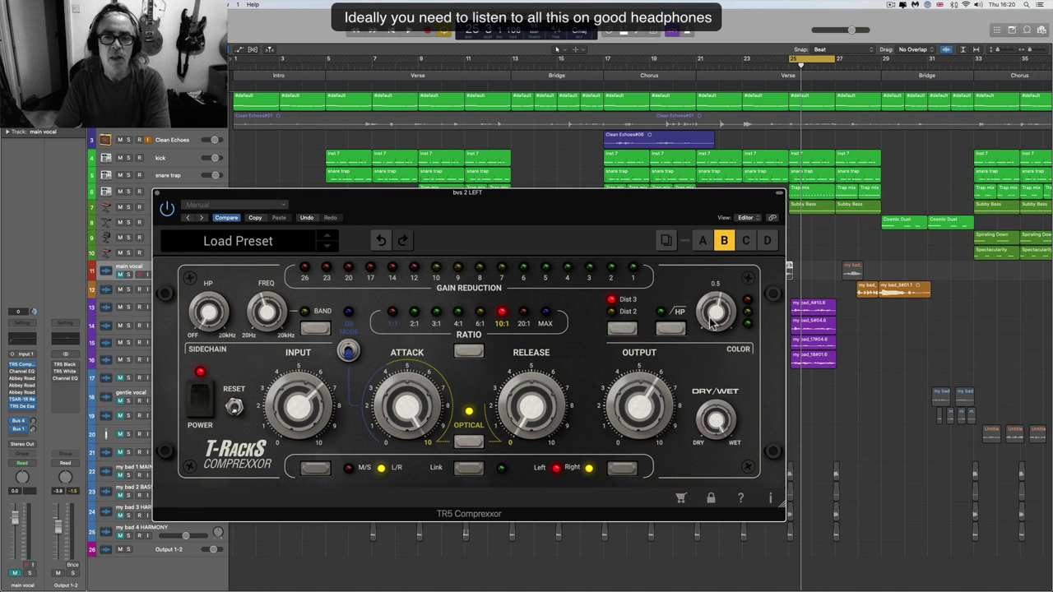
left_click(628, 329)
key("space")
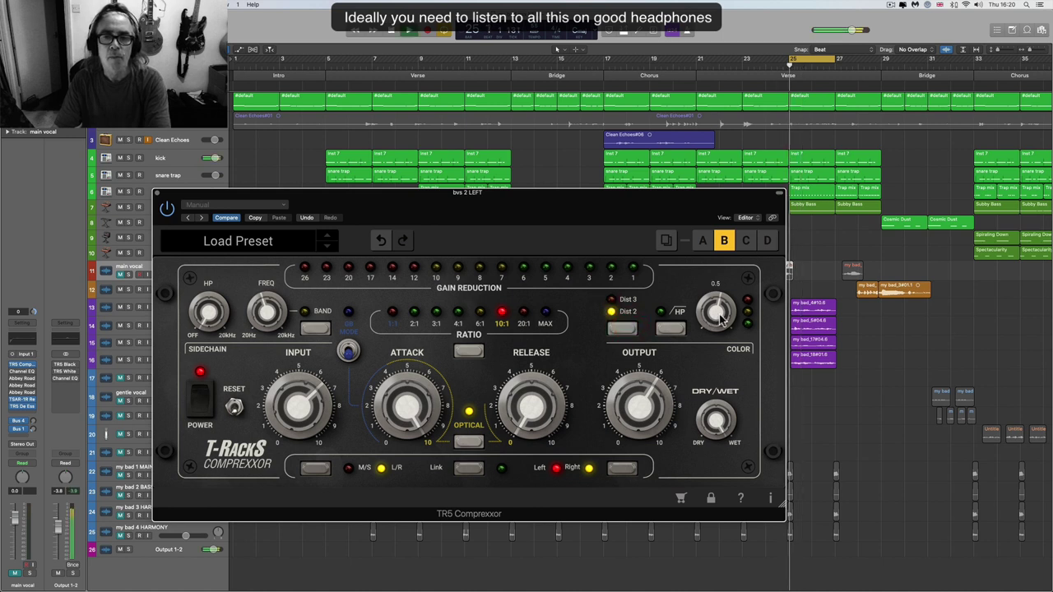
- With Dist 2 active during playback, raise the Tone to 2.7 and lower the Output to 5.6
left_click_drag(720, 317, 717, 288)
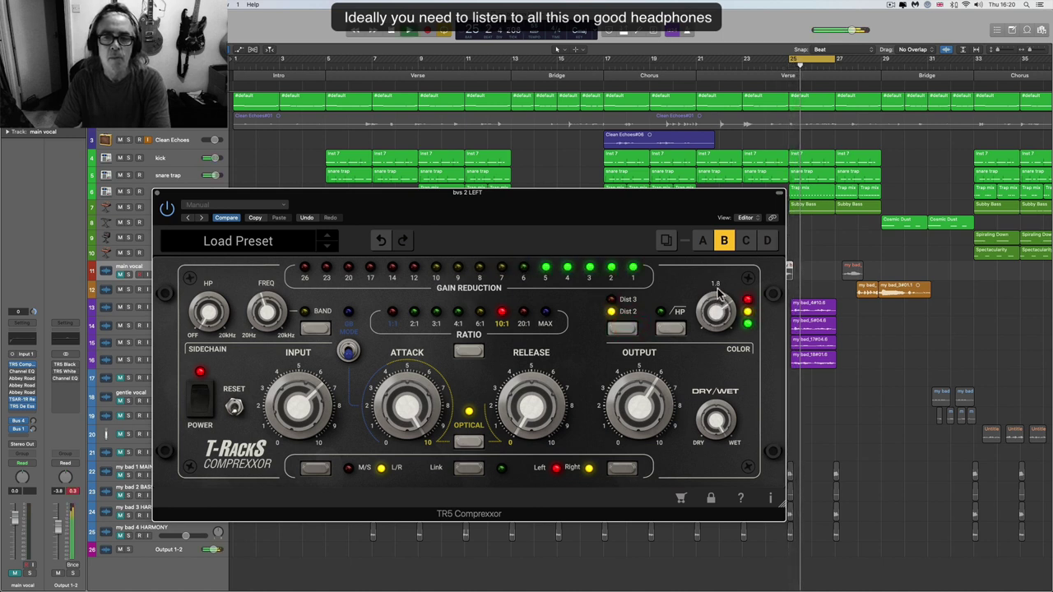
left_click_drag(645, 388, 646, 403)
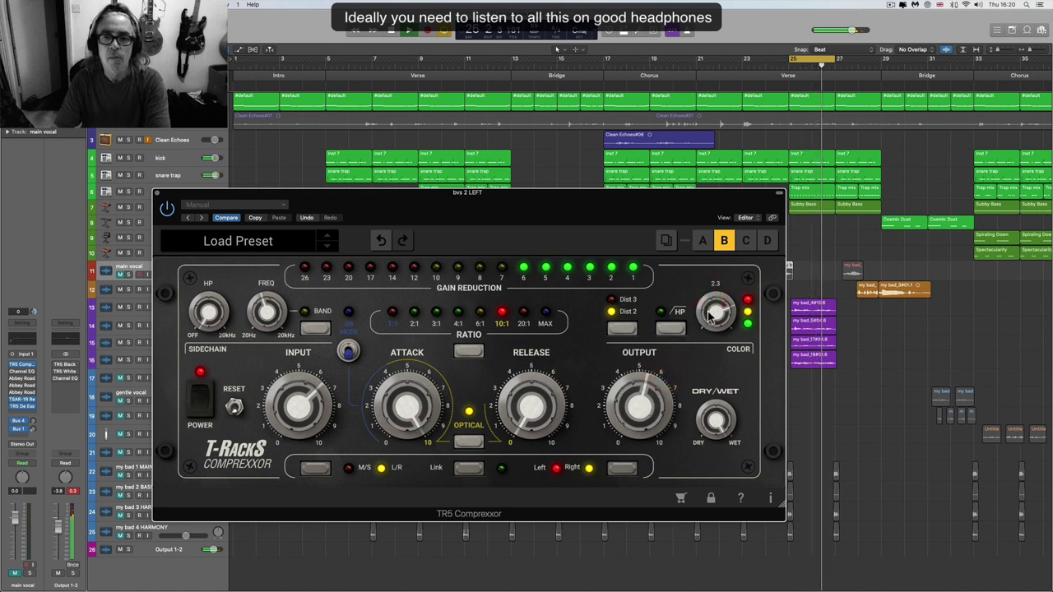
left_click_drag(714, 318, 713, 306)
mouse_move(650, 409)
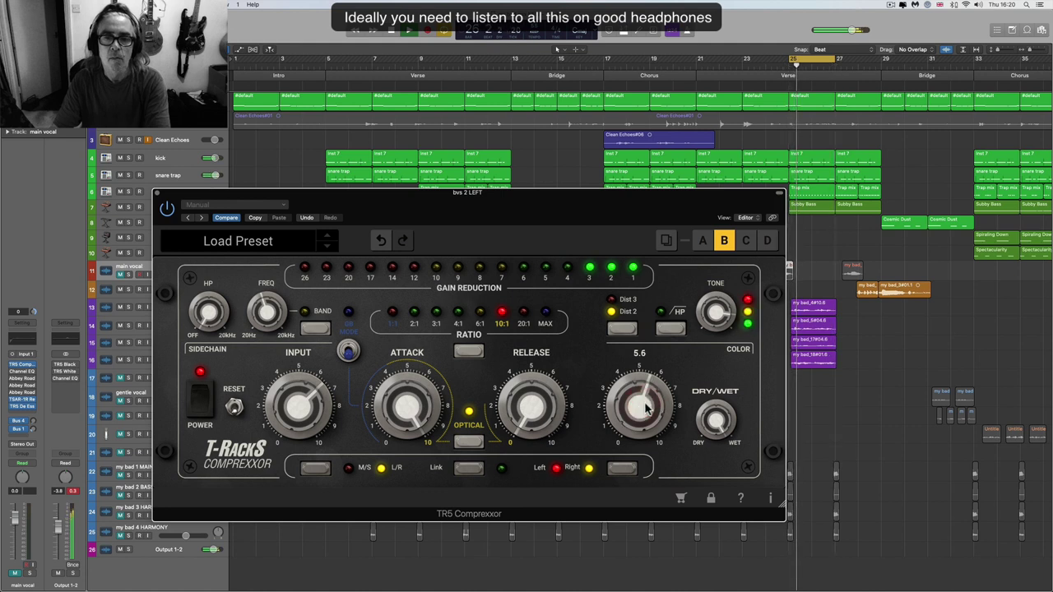
mouse_move(714, 322)
left_click_drag(714, 323, 713, 336)
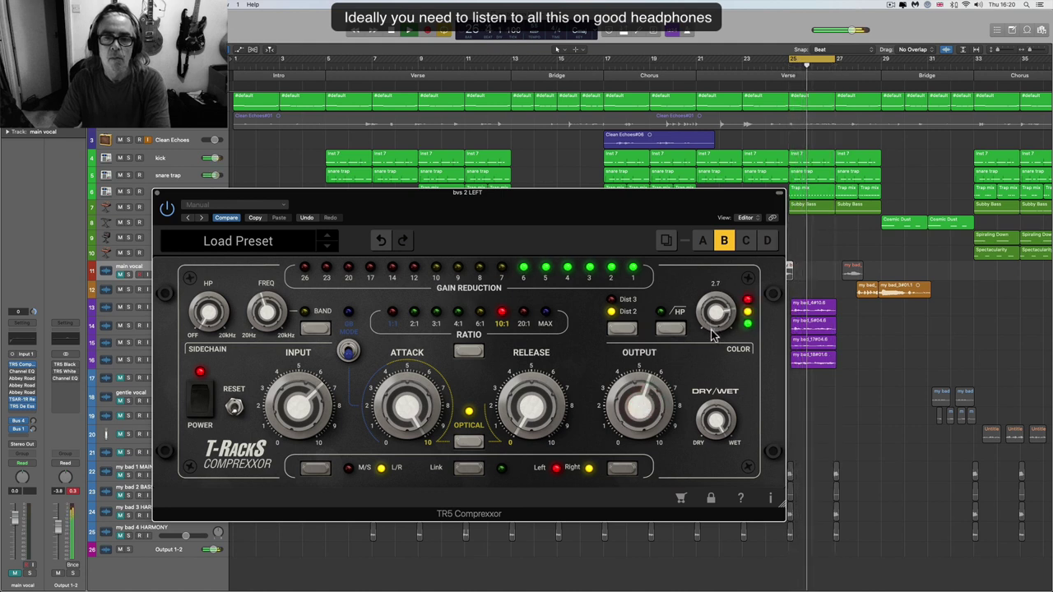
- Switch the distortion to Dist 3, restart playback, and lower the Tone to 1.3
left_click(624, 329)
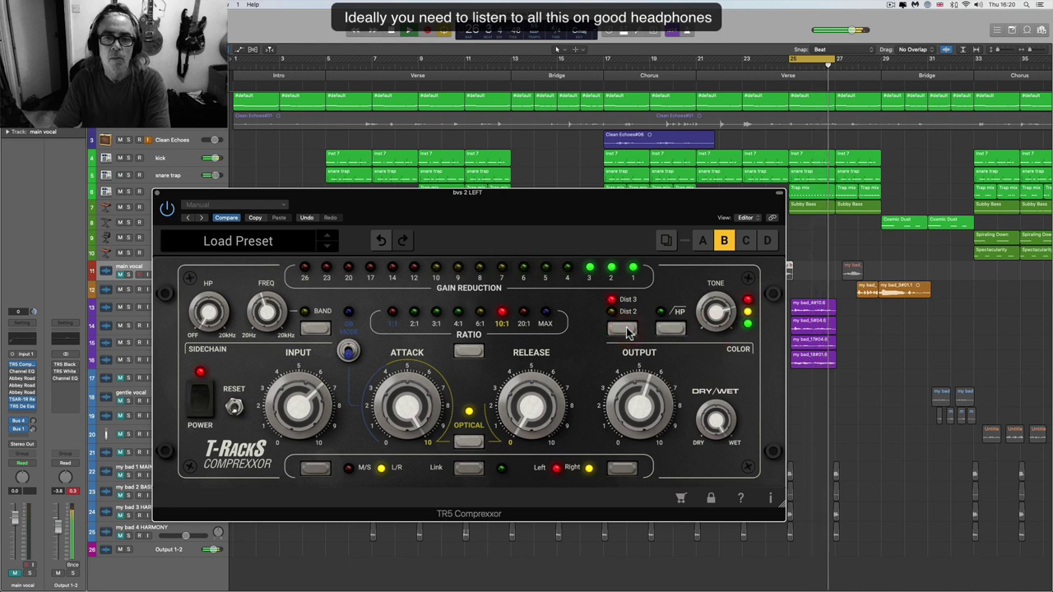
key("space")
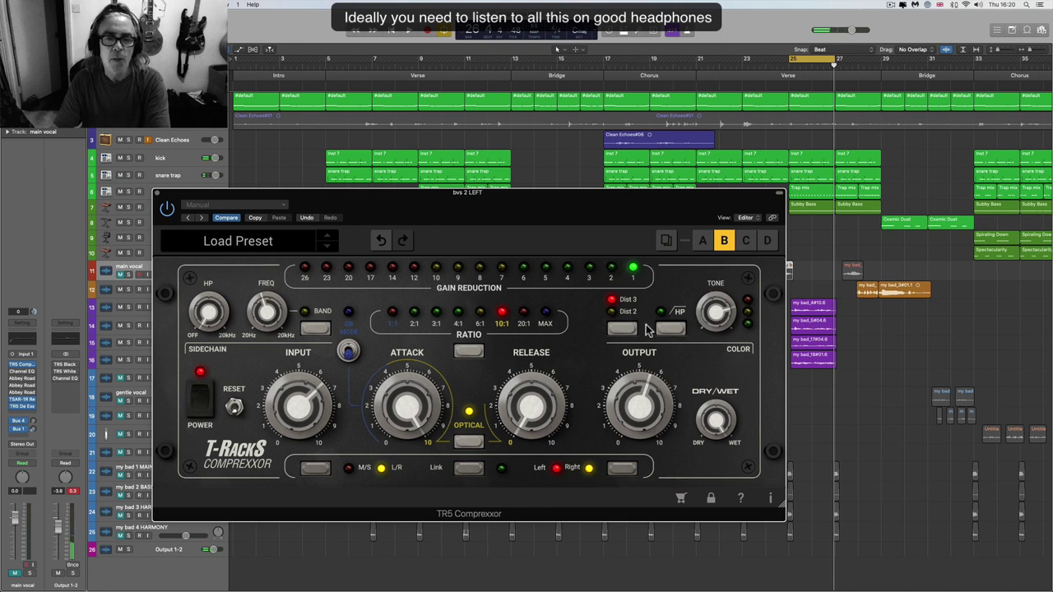
key("space")
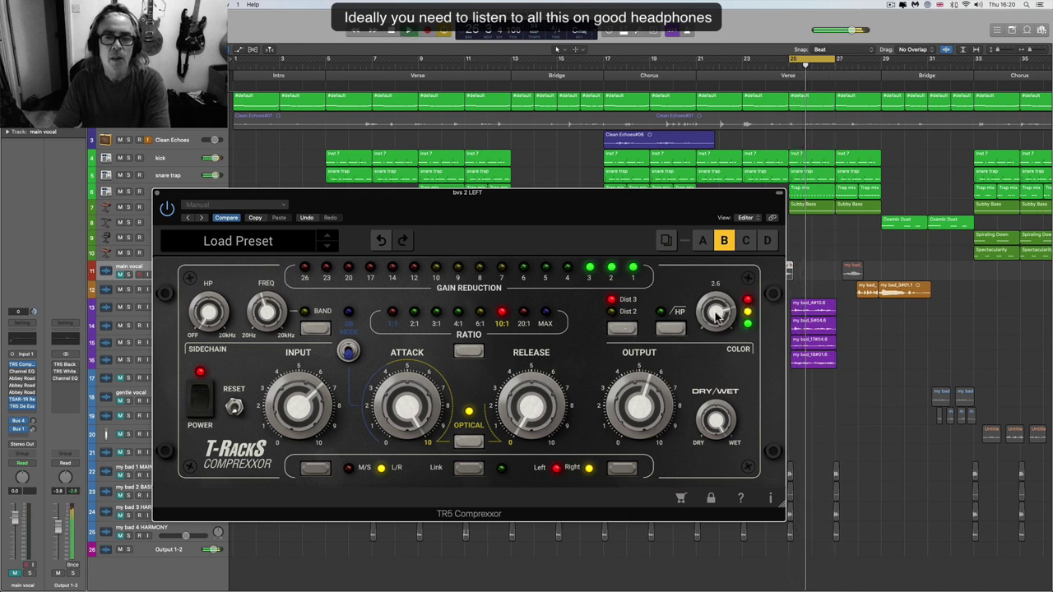
mouse_move(718, 340)
left_click_drag(717, 340, 717, 334)
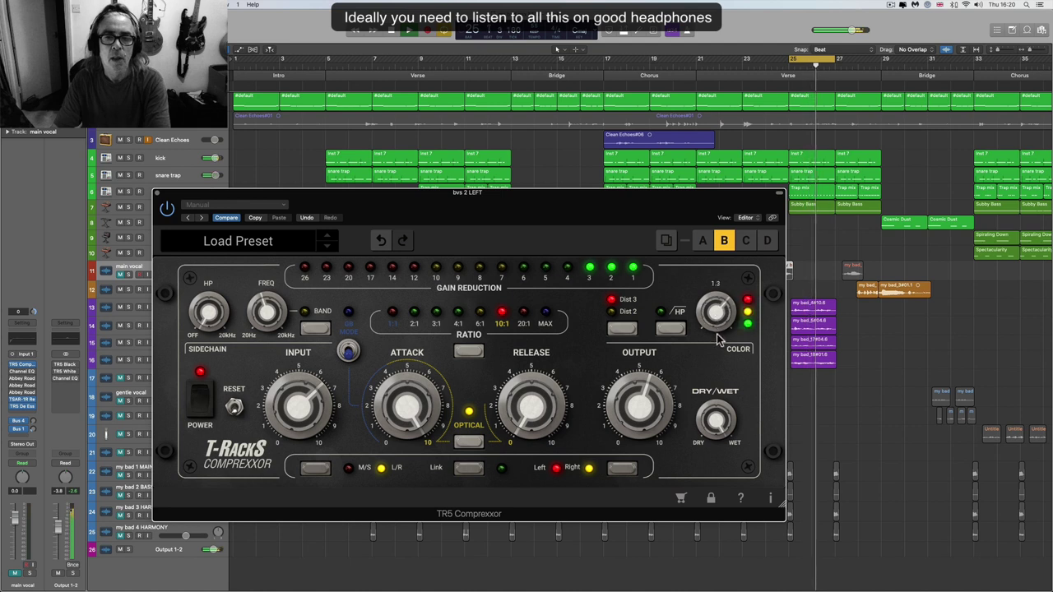
- Switch to Dist 2 with the Tone raised to 2.4, and turn the distortion off
left_click(631, 329)
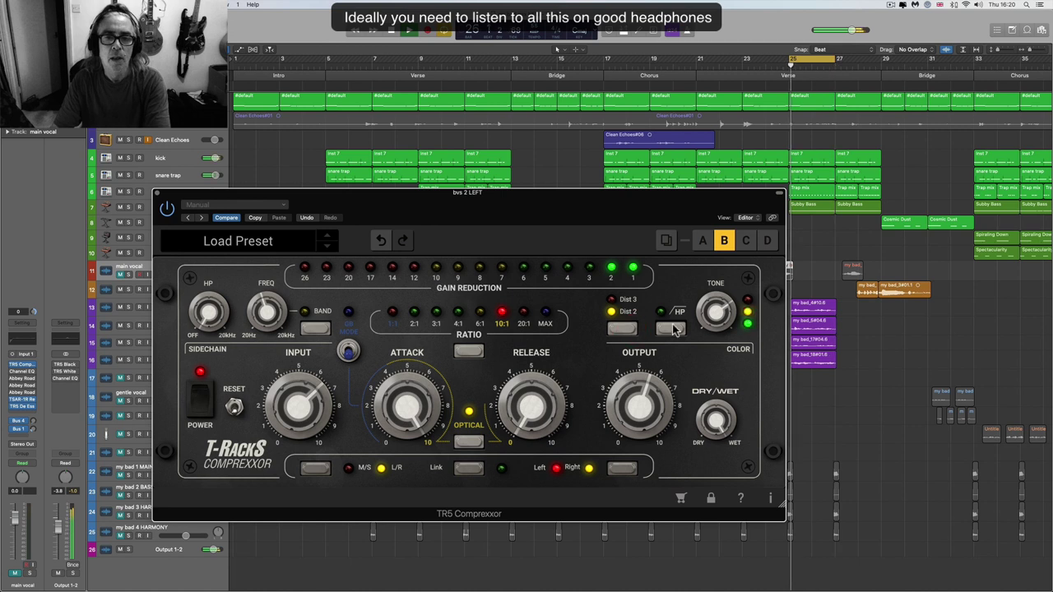
mouse_move(704, 308)
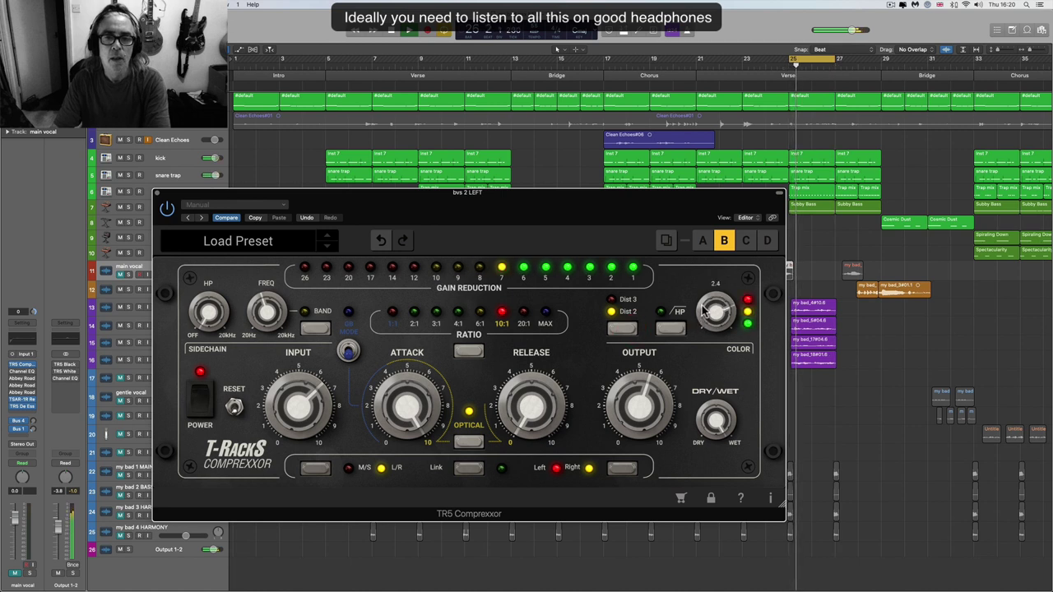
left_click(629, 330)
- Lower the Tone to -5.0, start playback, and raise the Output to compensate
mouse_move(720, 302)
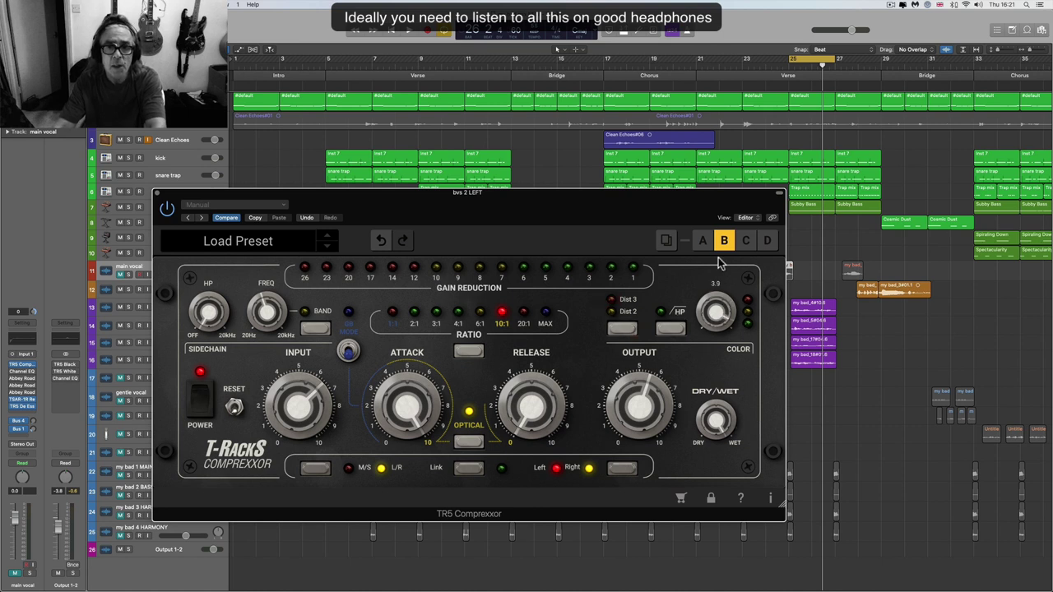
left_click_drag(716, 310, 714, 319)
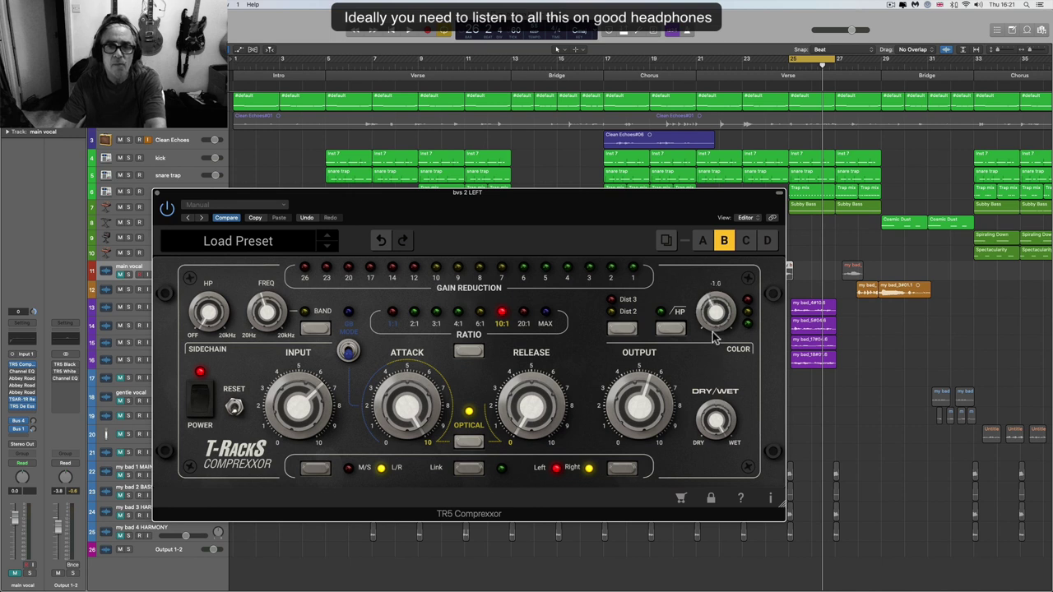
key("space")
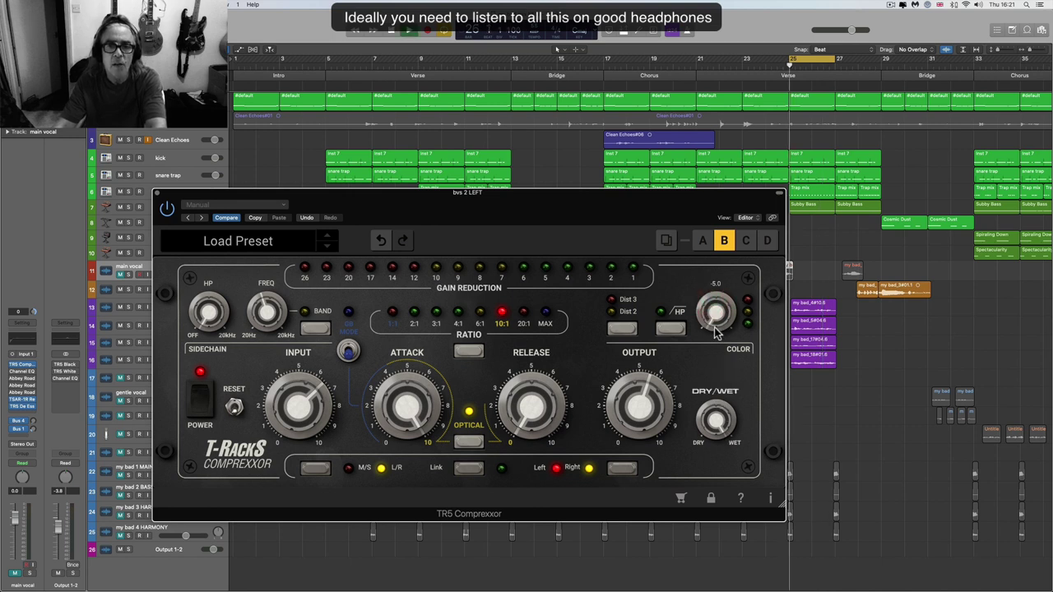
mouse_move(650, 391)
left_click_drag(650, 387, 649, 377)
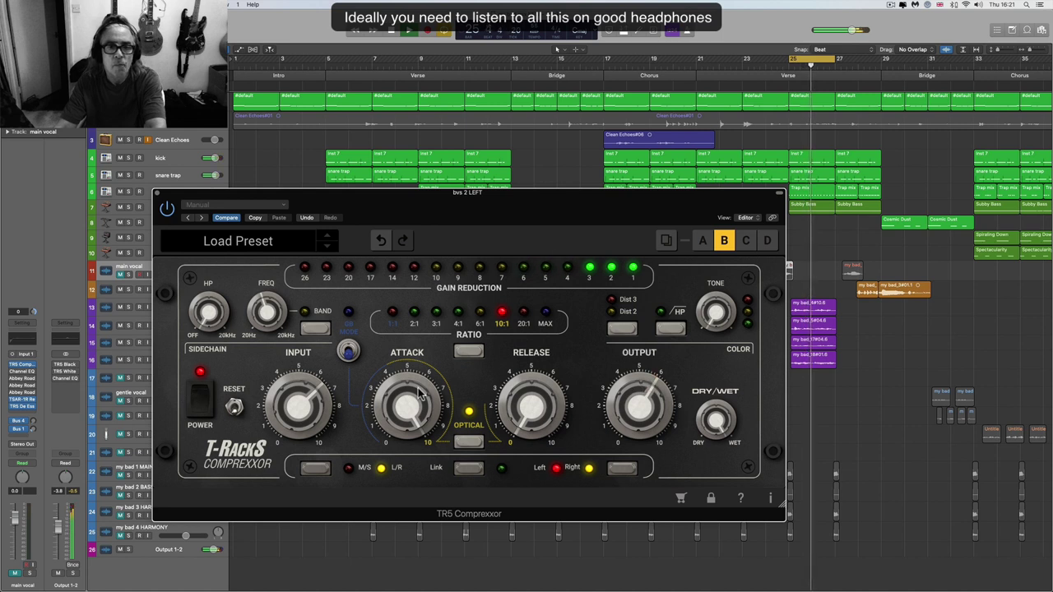
- Restart the loop and sweep the Tone from -5.0 up to 5.0 to hear its full range
mouse_move(306, 396)
mouse_move(714, 324)
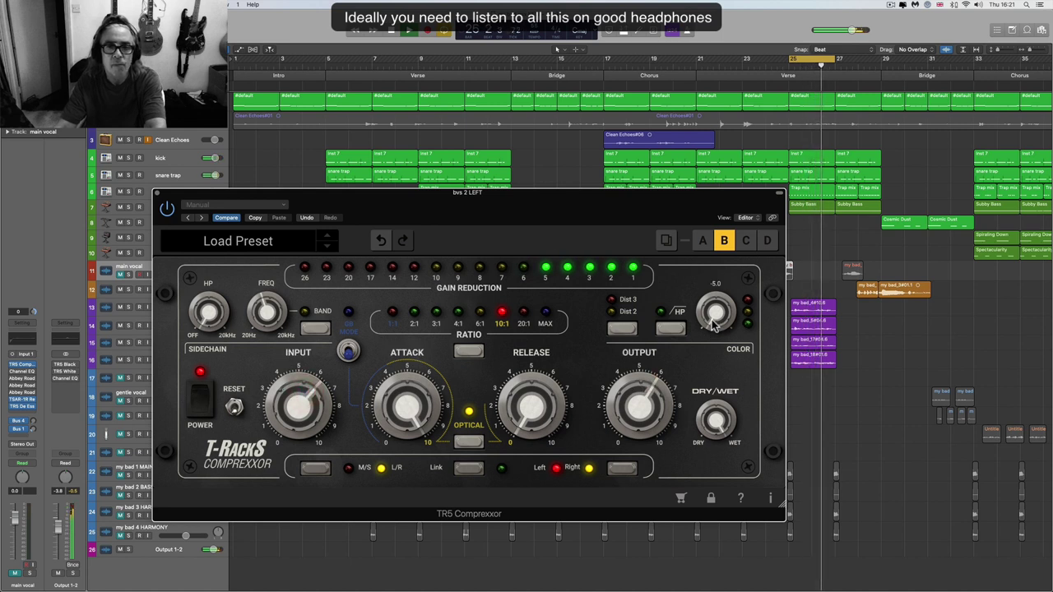
left_click_drag(709, 232, 676, 136)
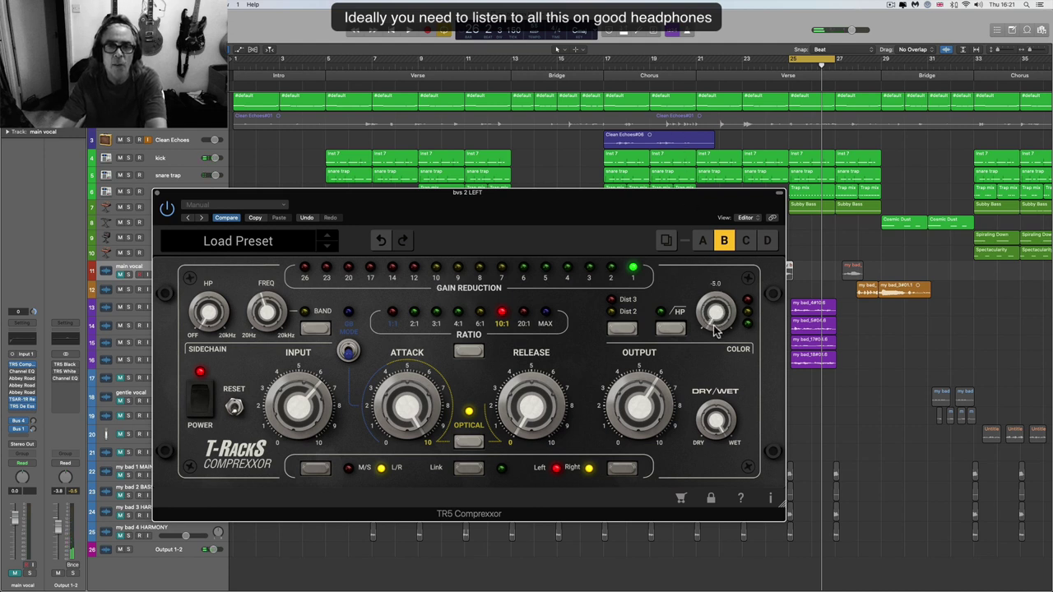
scroll(713, 325, "up", 3)
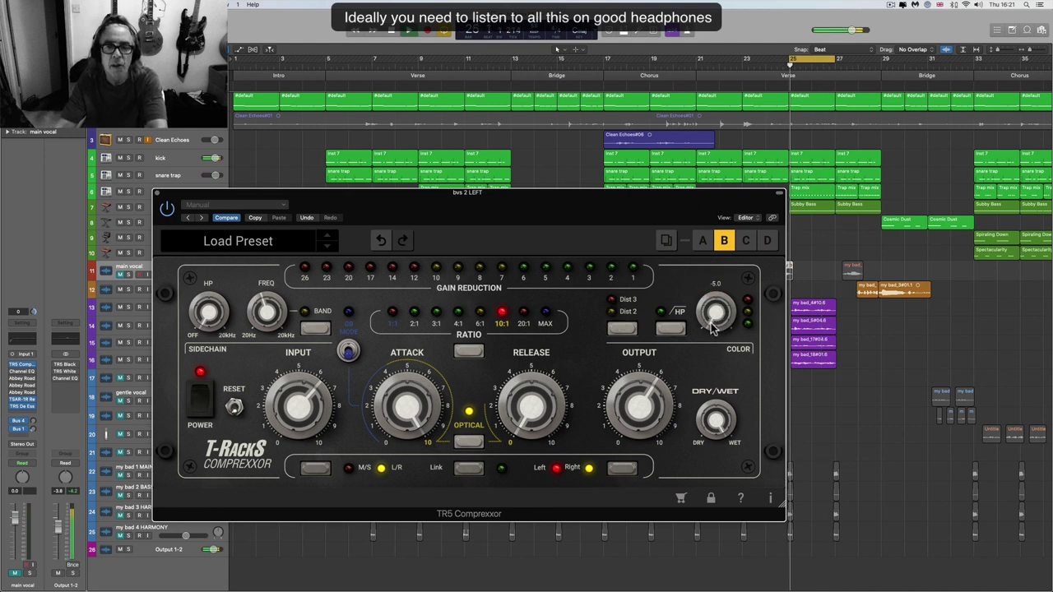
left_click_drag(713, 323, 698, 179)
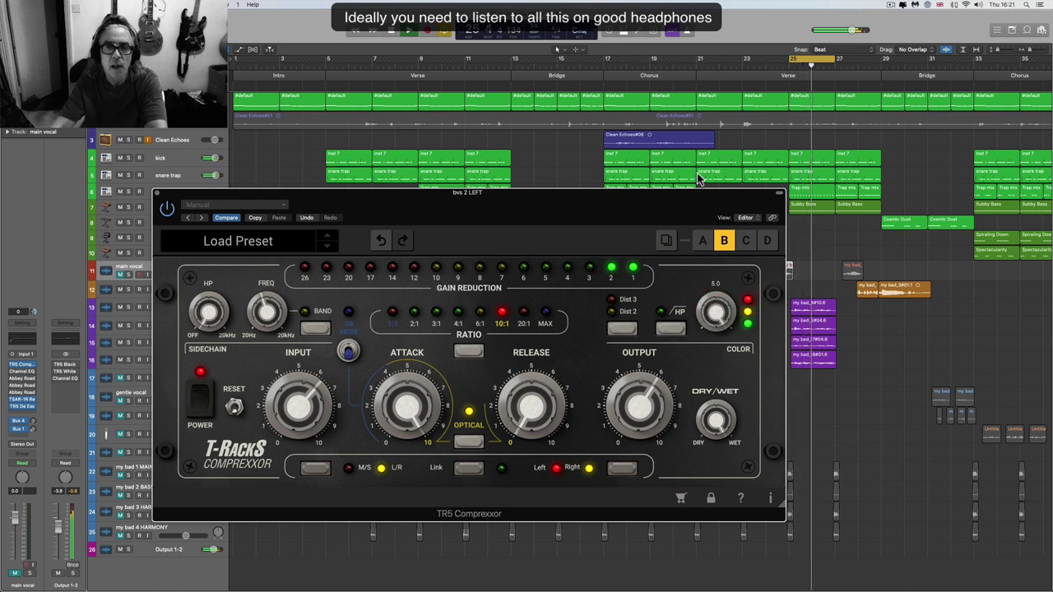
mouse_move(698, 182)
left_mouse_down()
mouse_move(735, 363)
mouse_move(703, 194)
left_mouse_up()
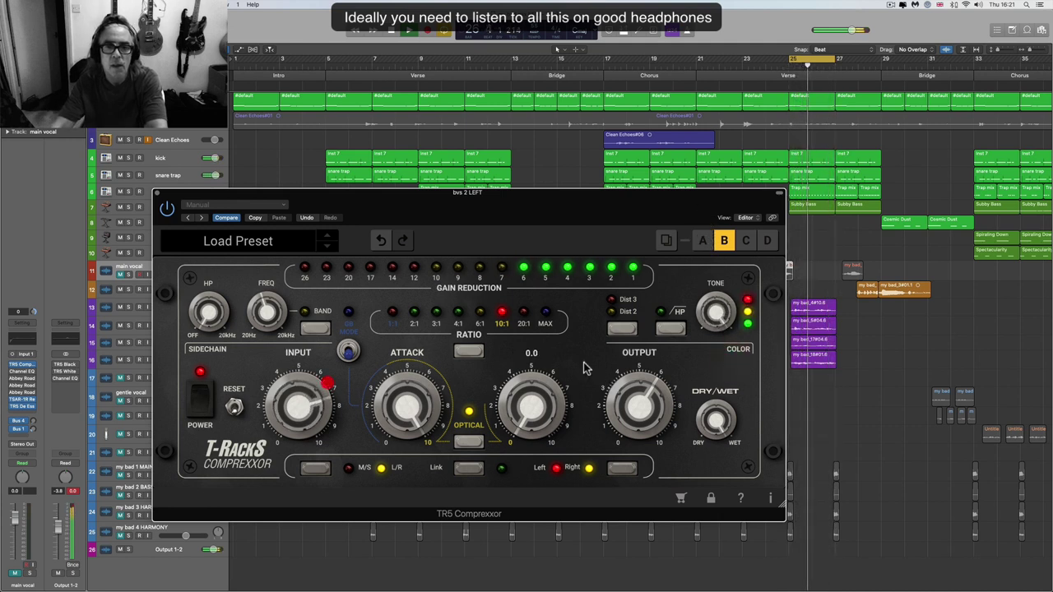
- Raise the Input, sweep the Tone between 3.8 and 5.0 during playback, and stop playback
mouse_move(646, 405)
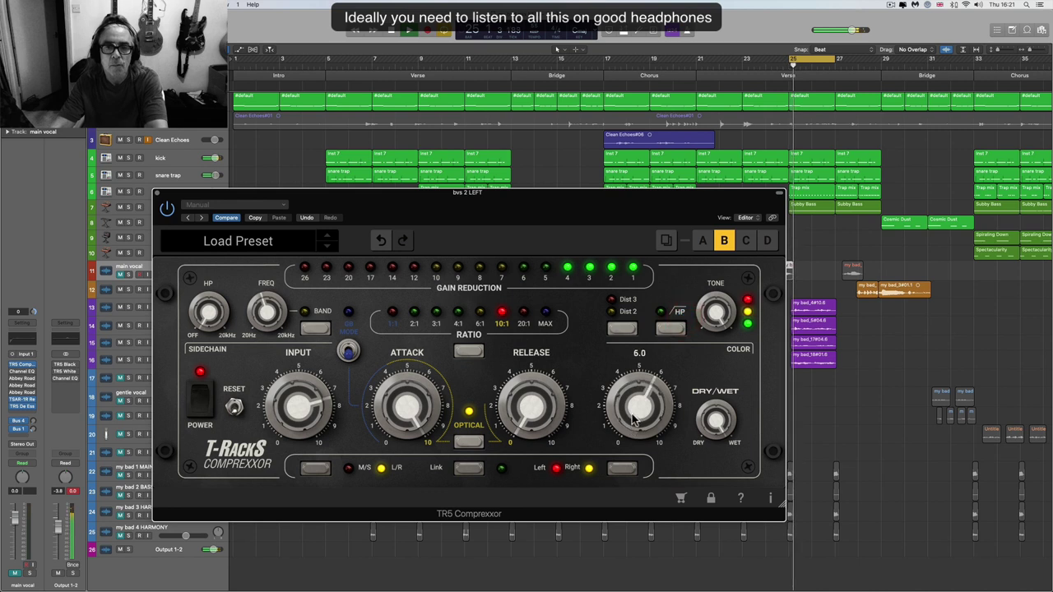
mouse_move(713, 306)
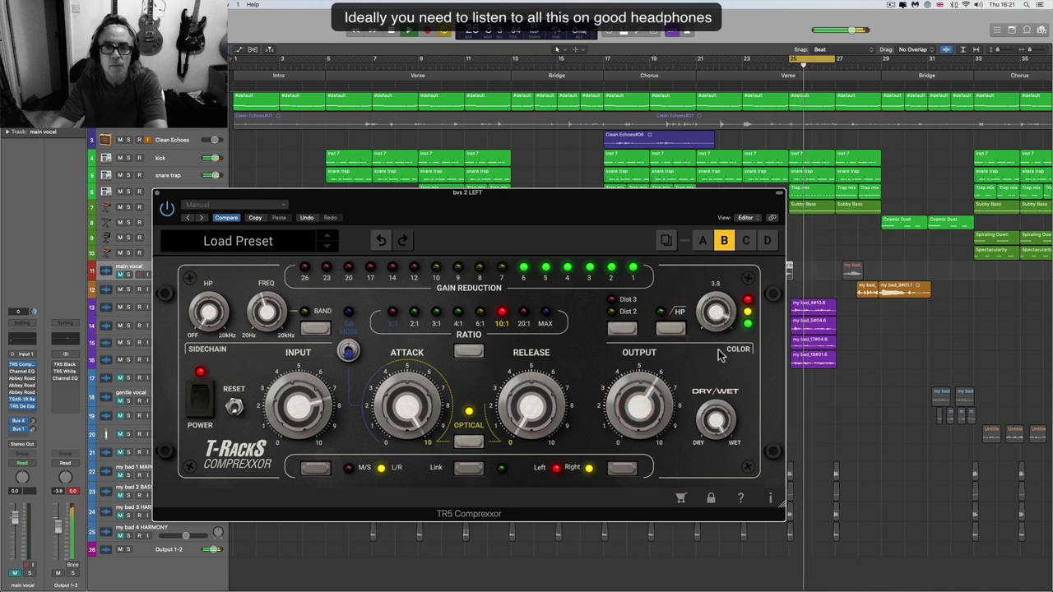
mouse_move(714, 306)
left_mouse_down()
mouse_move(743, 502)
mouse_move(717, 293)
left_mouse_up()
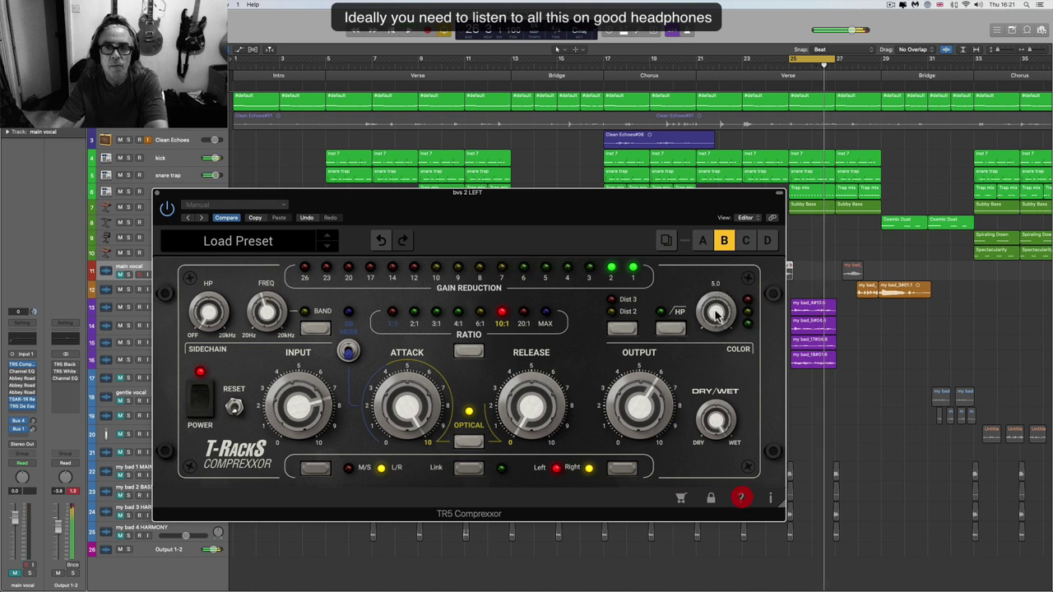
left_click(719, 319)
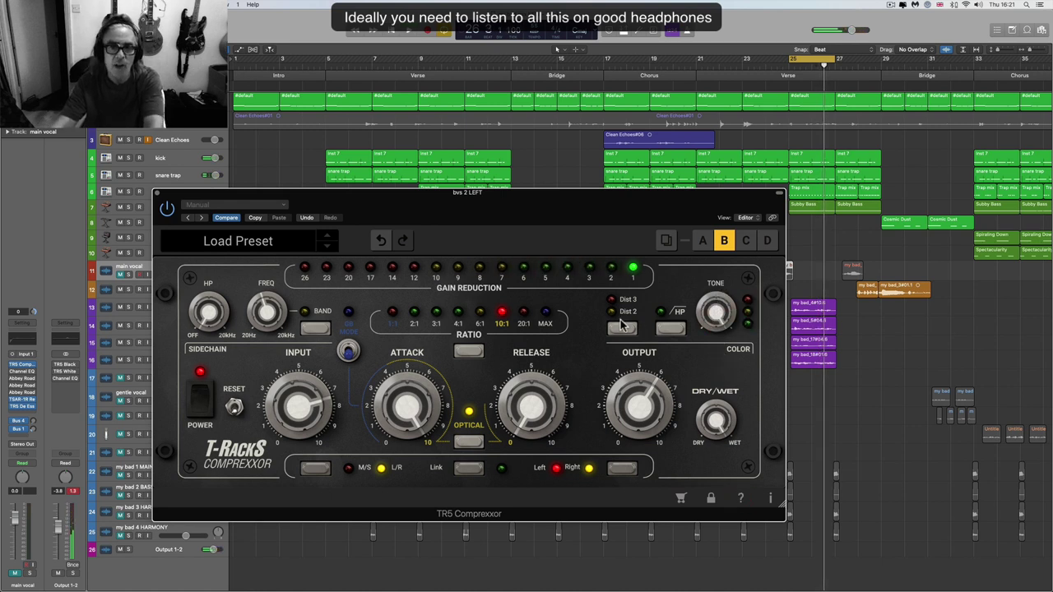
left_click_drag(715, 311, 718, 337)
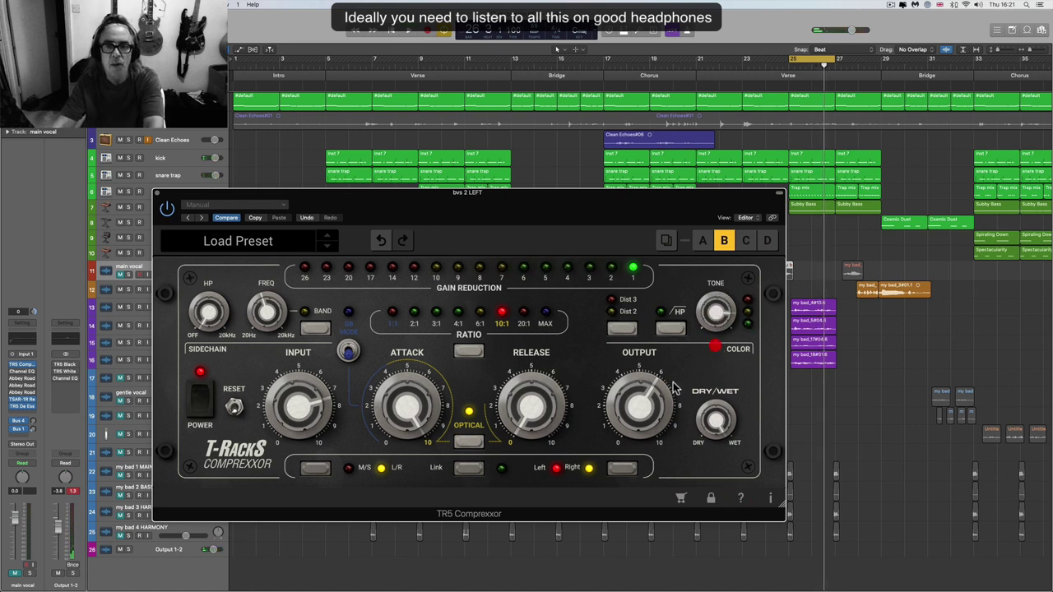
- Set the ratio to 1:1, rebalance the Input against a lower Output, and start playback
left_click(718, 313)
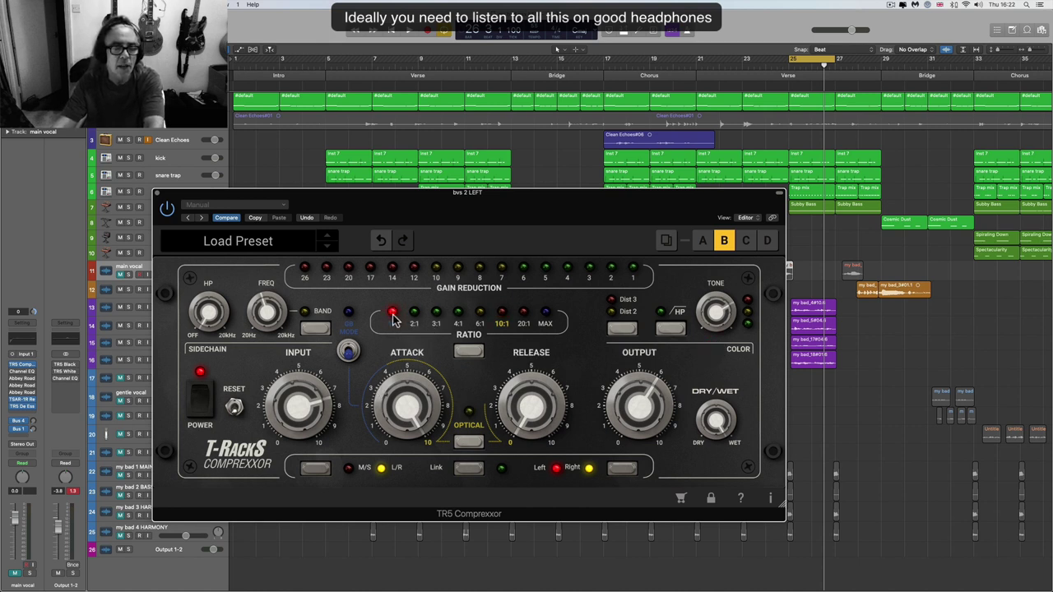
left_click_drag(306, 401, 320, 473)
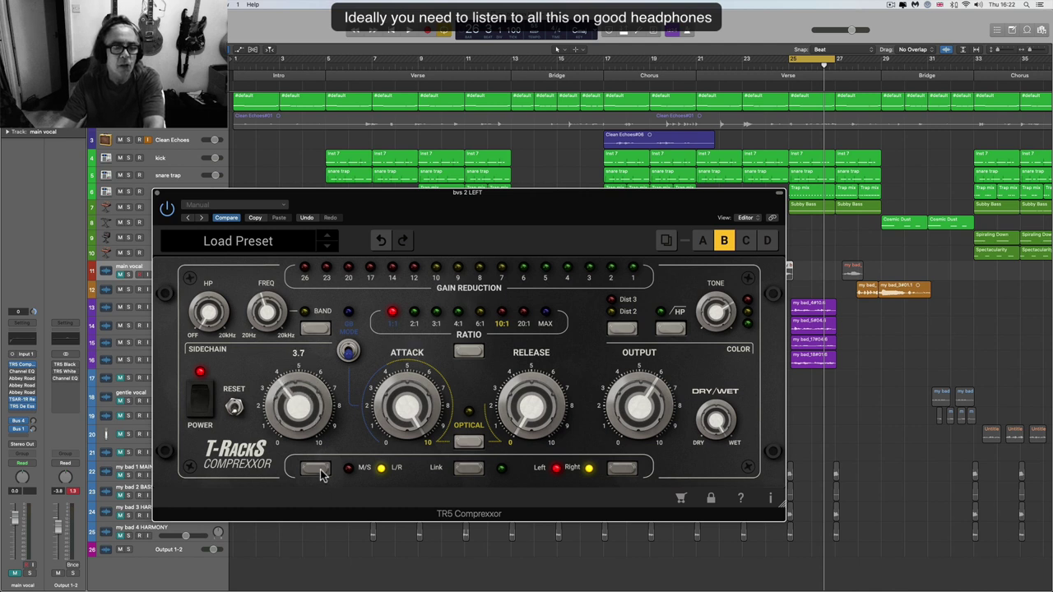
mouse_move(312, 412)
left_mouse_down()
mouse_move(306, 388)
mouse_move(579, 338)
left_mouse_up()
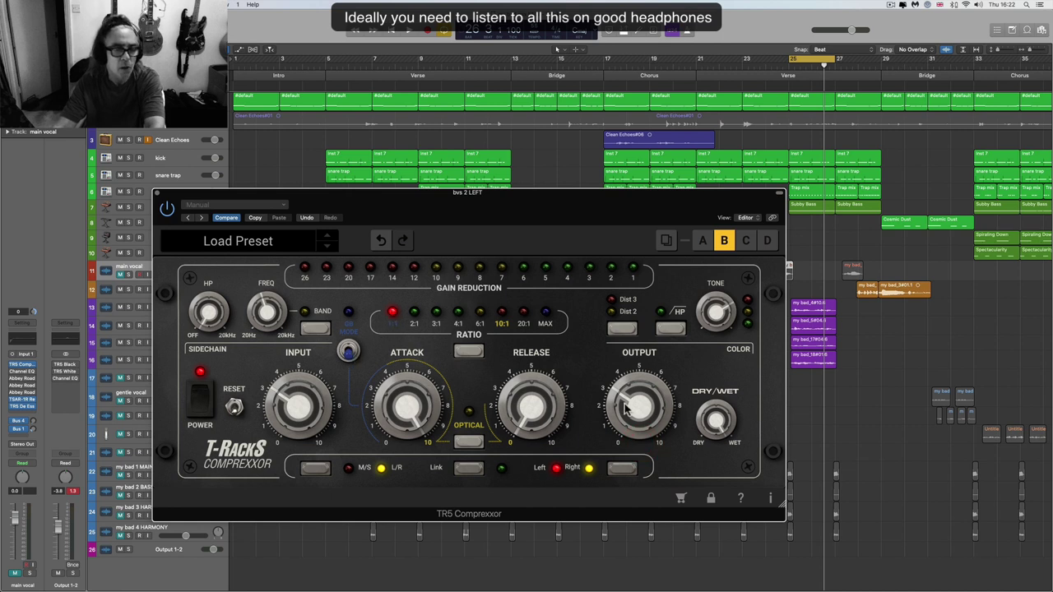
left_click_drag(296, 386, 293, 373)
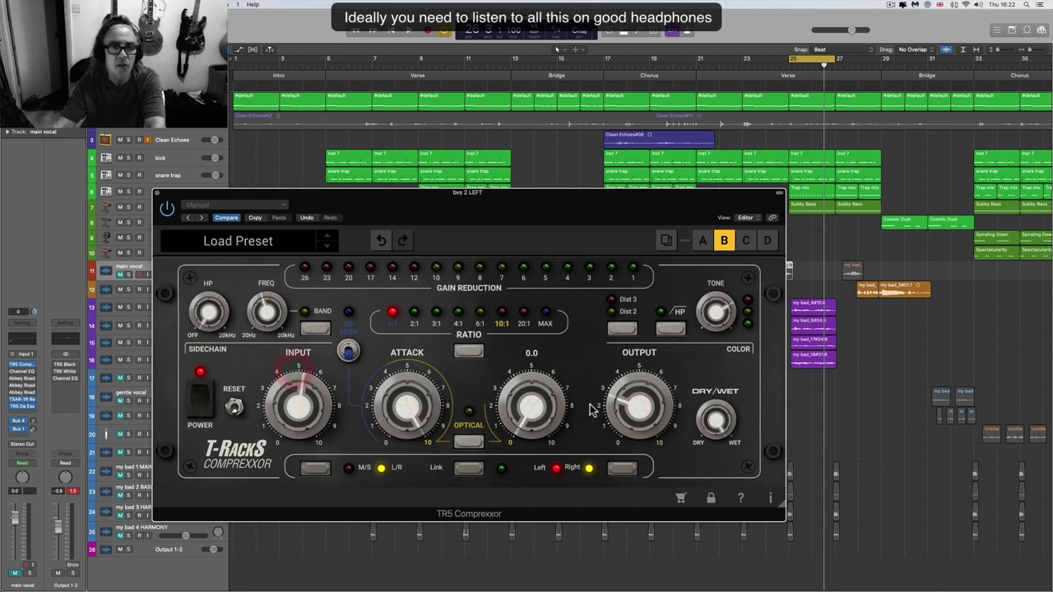
left_click_drag(618, 403, 615, 411)
key("space")
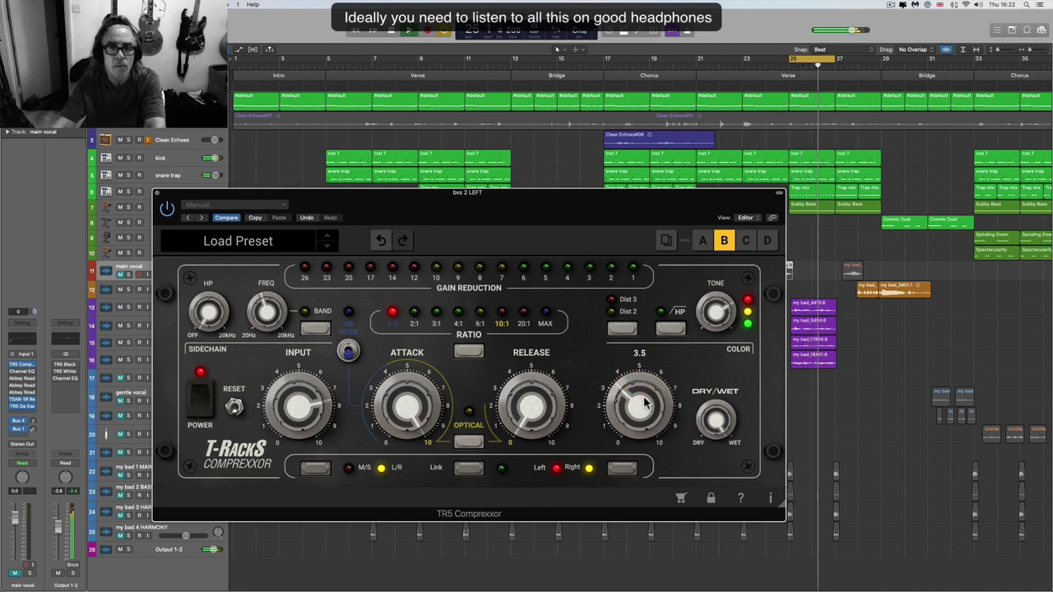
- Drive the Input up to 9.9 during playback, and lower the Output to offset the level
left_click_drag(601, 424, 598, 405)
left_click_drag(321, 403, 325, 390)
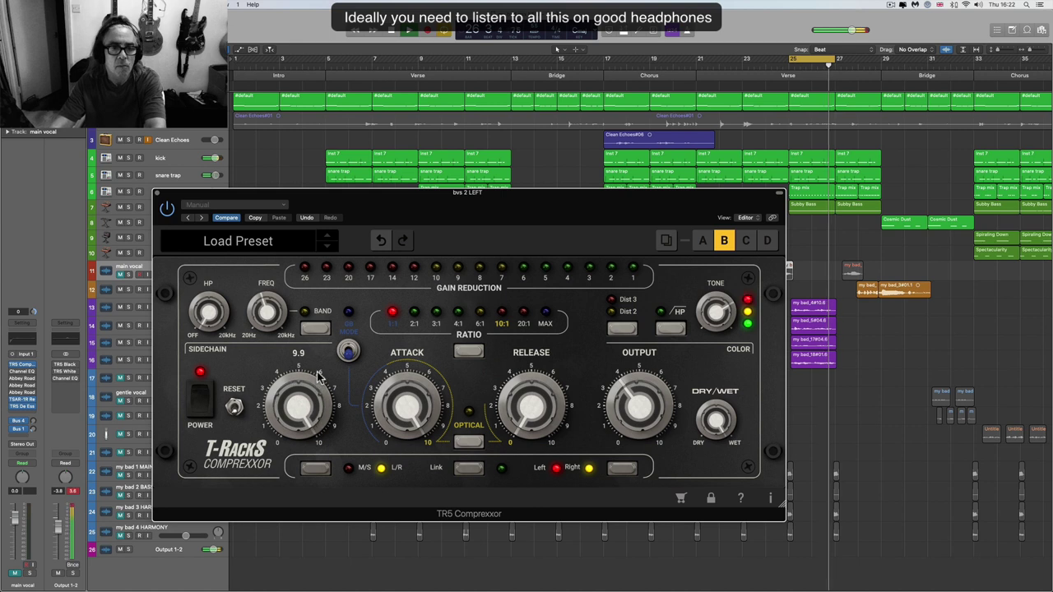
mouse_move(642, 399)
left_mouse_down()
mouse_move(650, 411)
mouse_move(640, 413)
left_mouse_up()
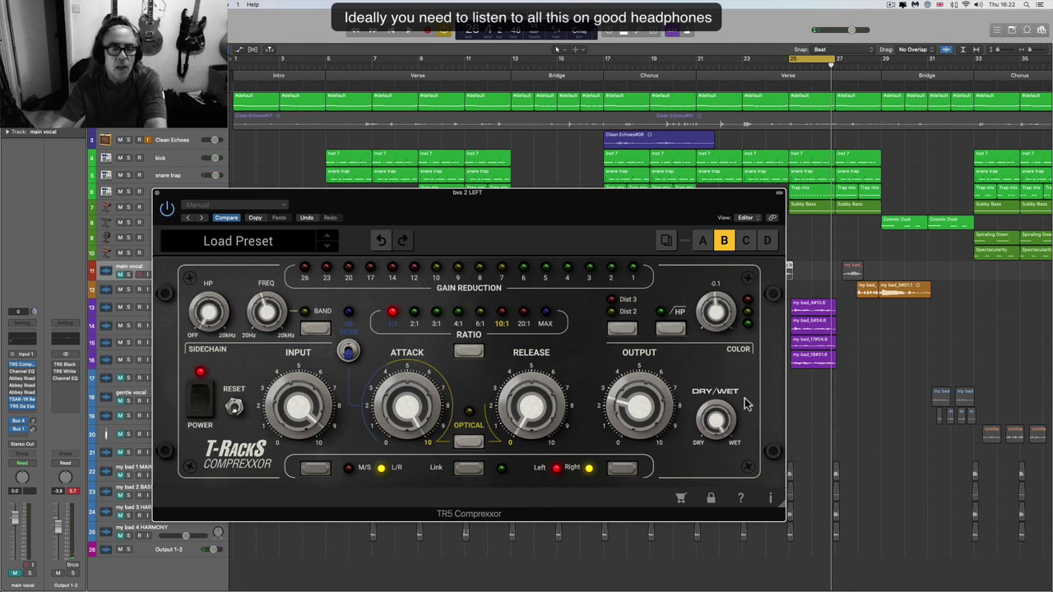
- Set the Input to 8.7, cycle the distortion and leave Dist 2 selected, and start playback
mouse_move(311, 400)
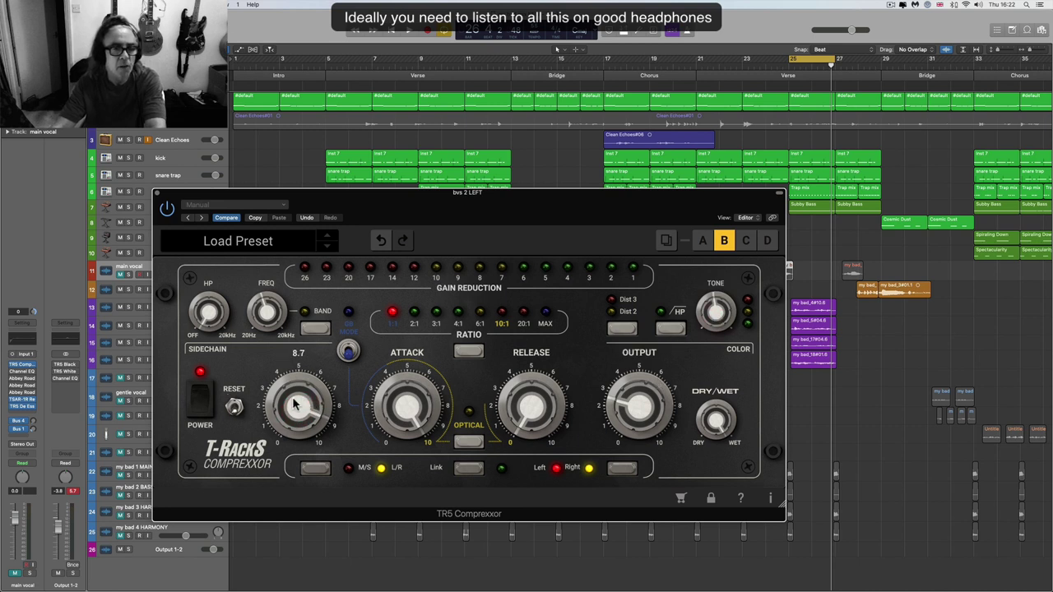
left_click(621, 330)
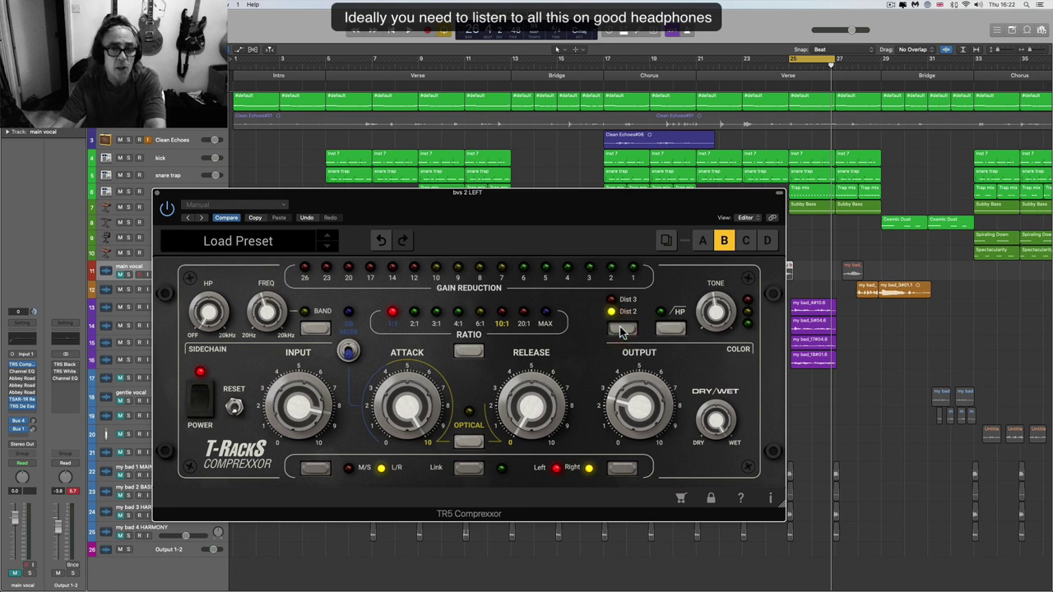
left_click(621, 330)
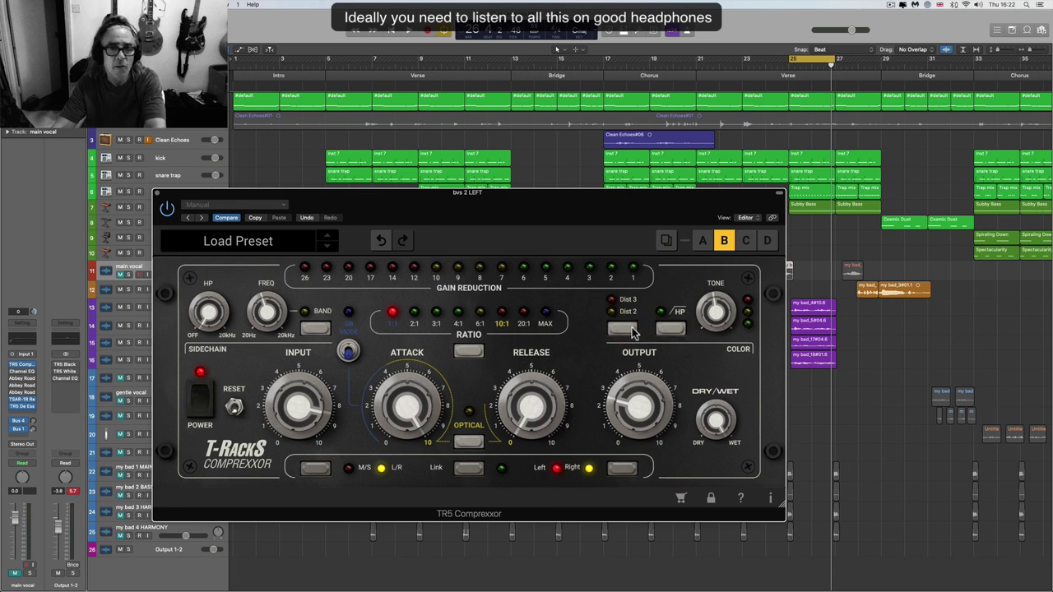
left_click(632, 330)
mouse_move(717, 324)
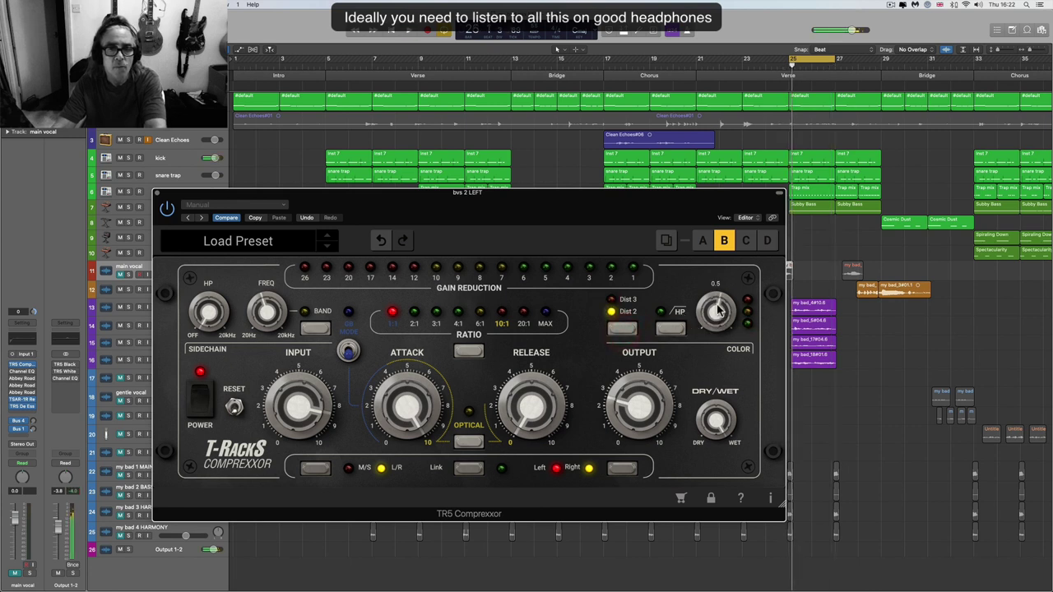
- Sweep the Tone up to 1.5 during playback, alternate between Dist 2 and Dist 3 leaving Dist 3 selected, and stop playback
scroll(717, 309, "up", 3)
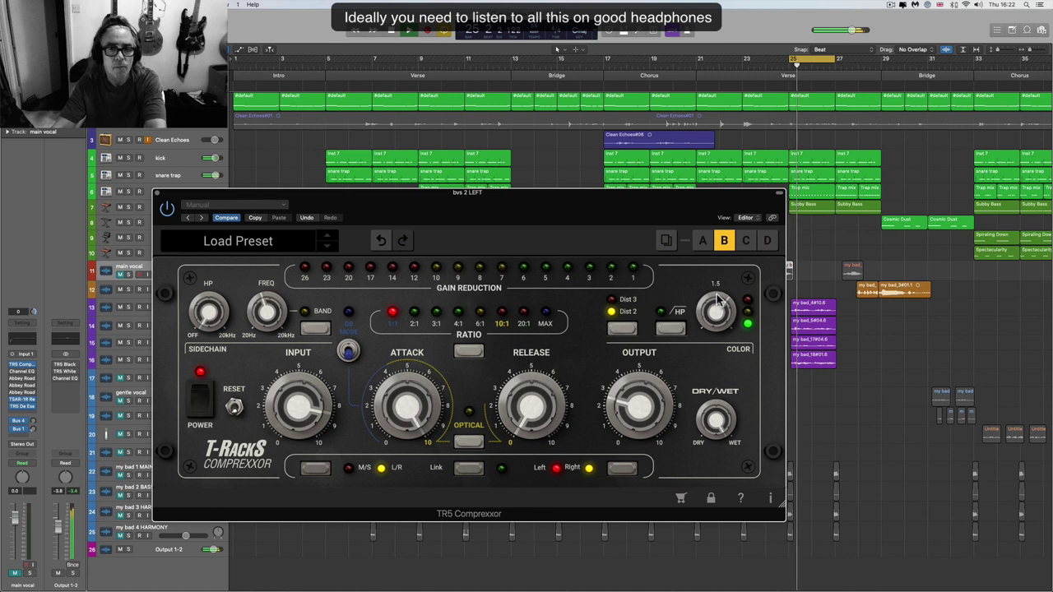
left_click(623, 329)
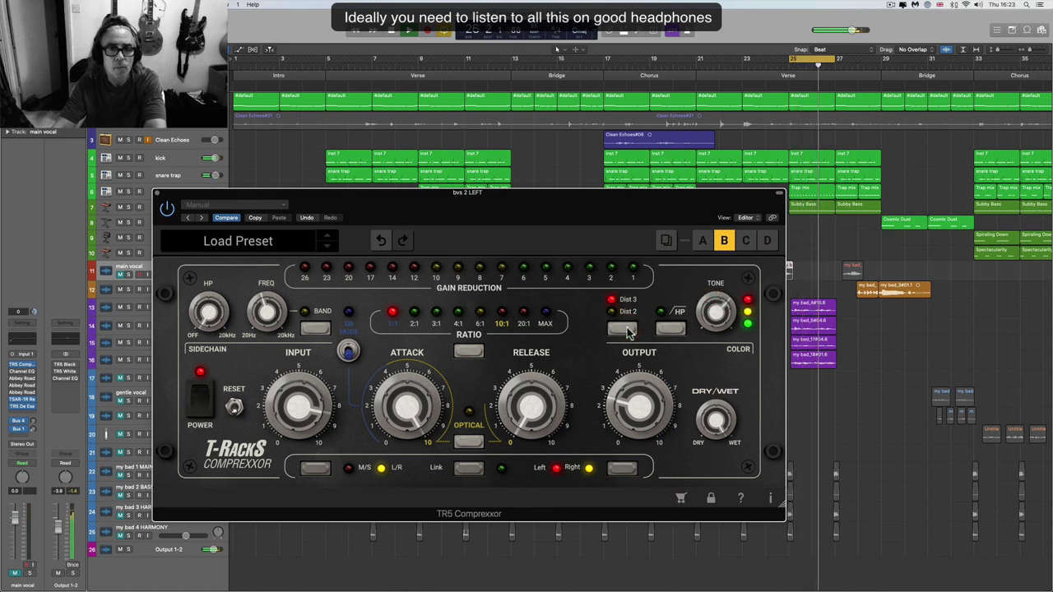
left_click(623, 330)
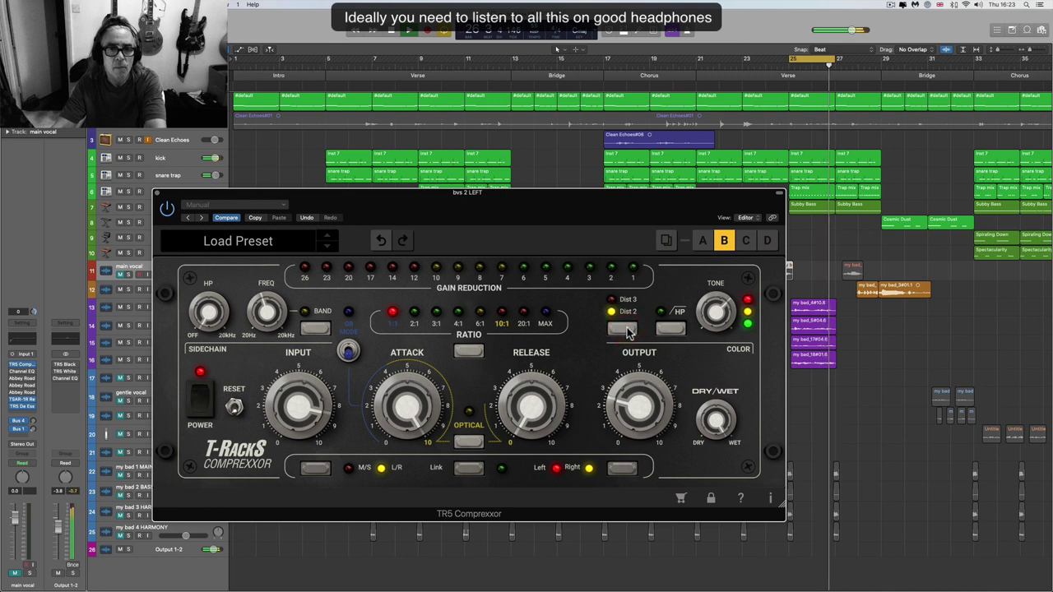
left_click(625, 330)
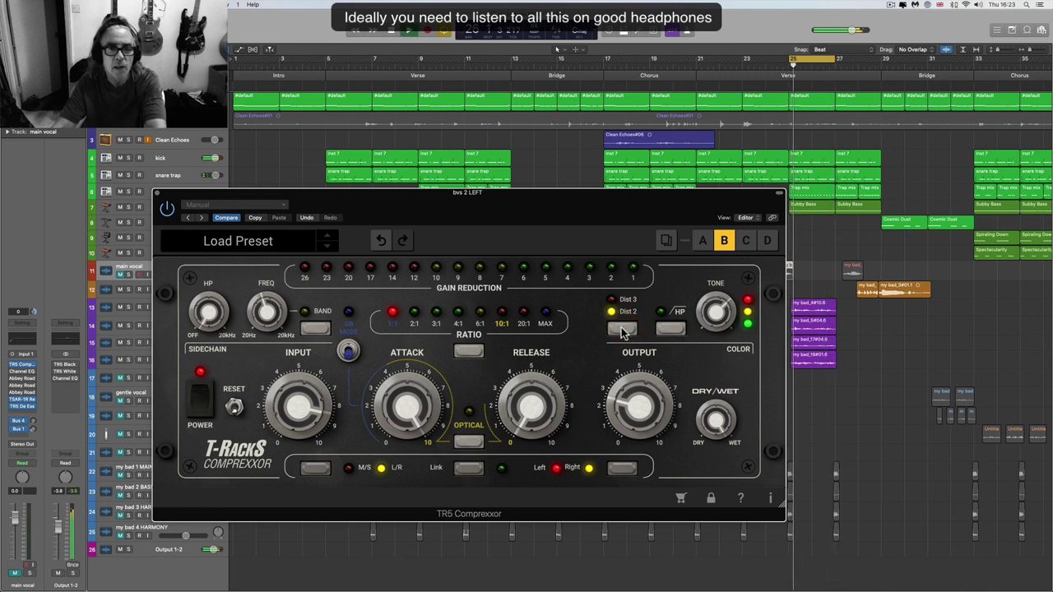
left_click(623, 330)
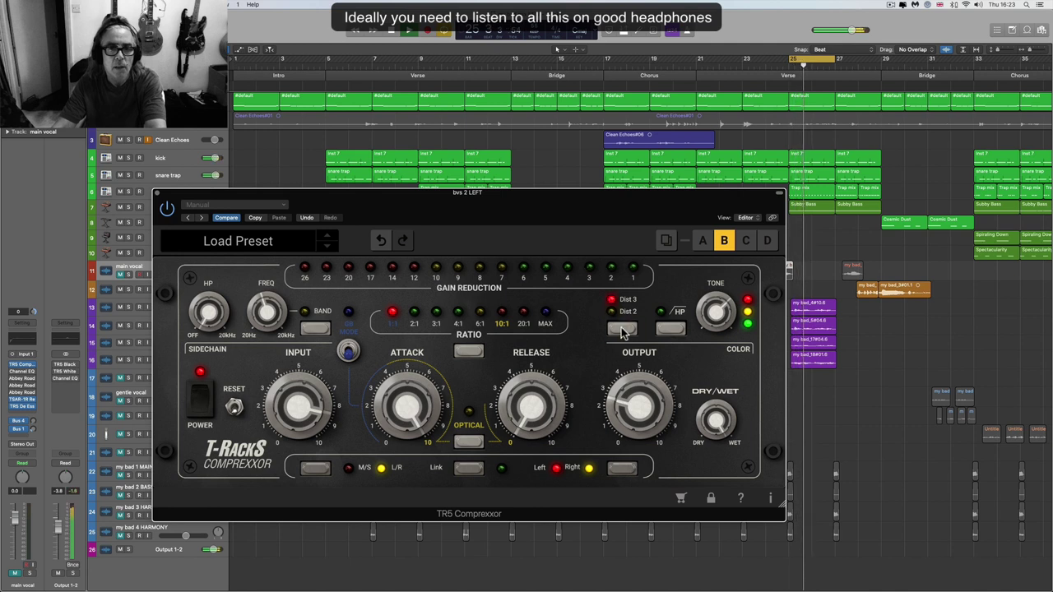
mouse_move(709, 321)
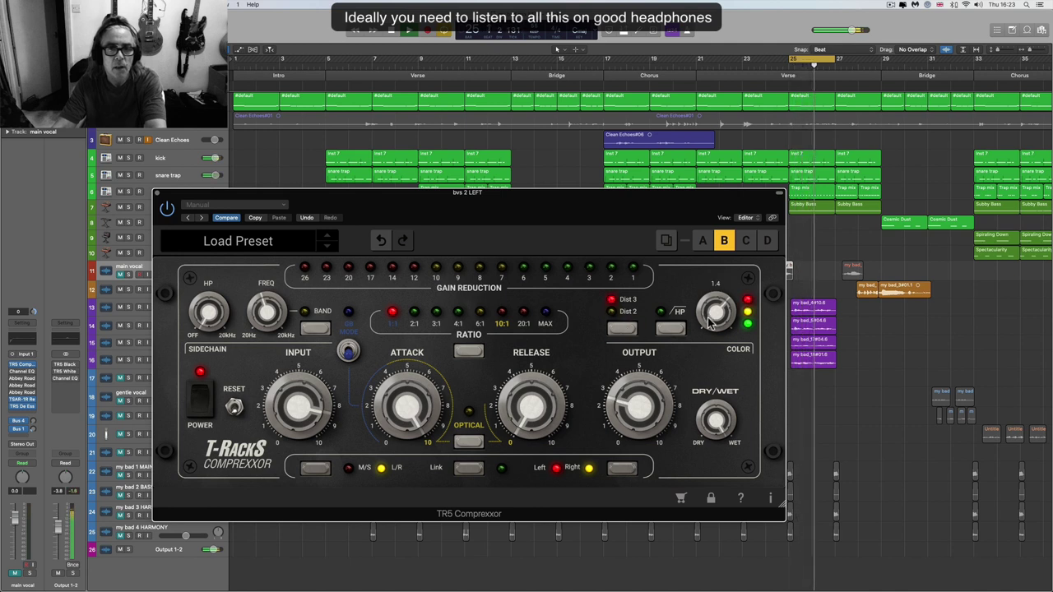
left_click(624, 330)
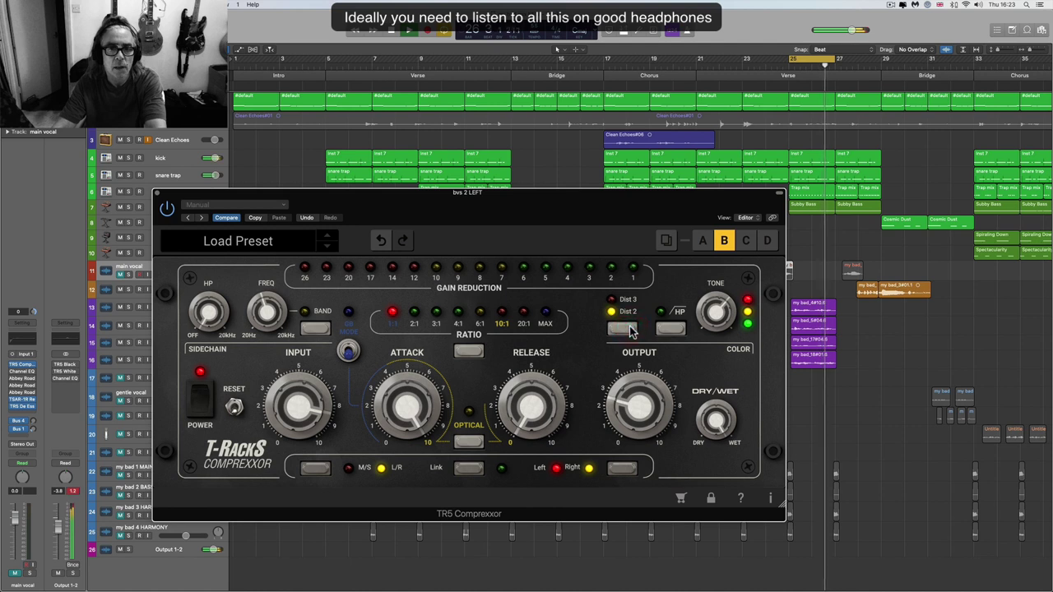
left_click(630, 329)
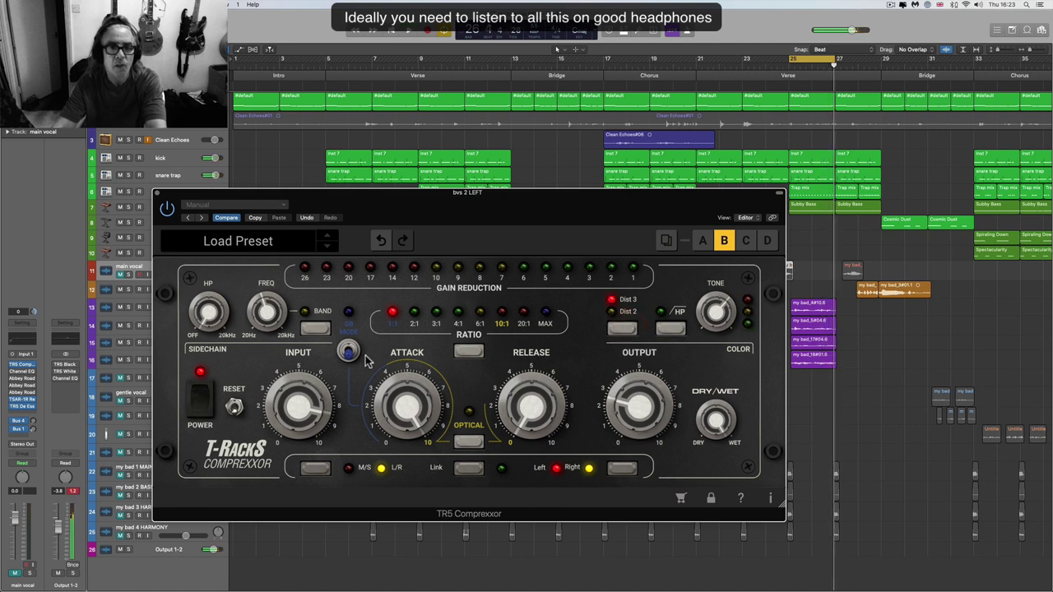
- Reposition the Comprexxor window, reset all its controls, and step through the compression ratios, leaving 2:1 selected
mouse_move(399, 407)
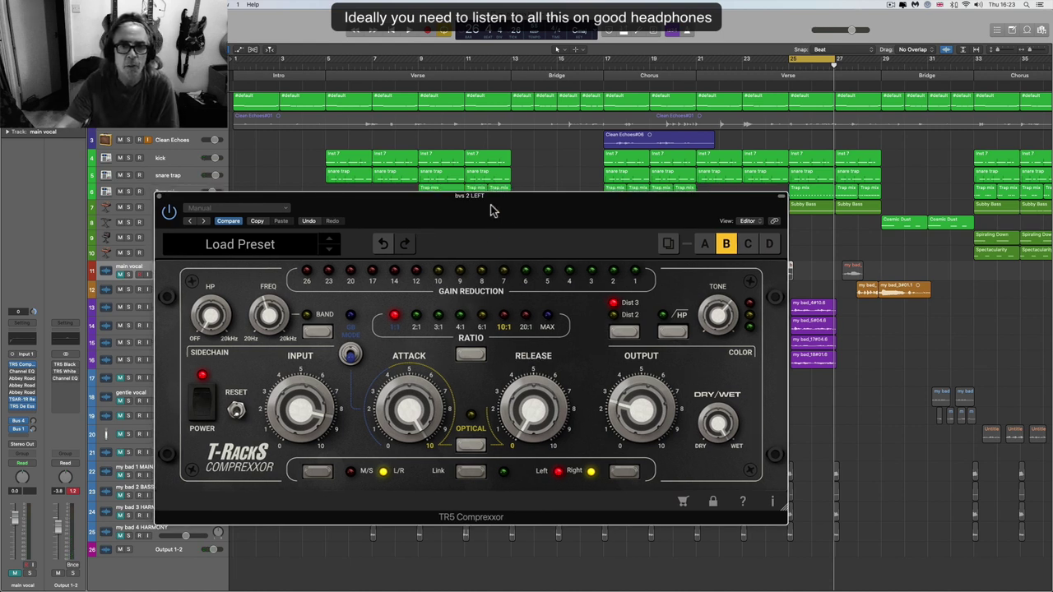
left_click_drag(492, 207, 460, 216)
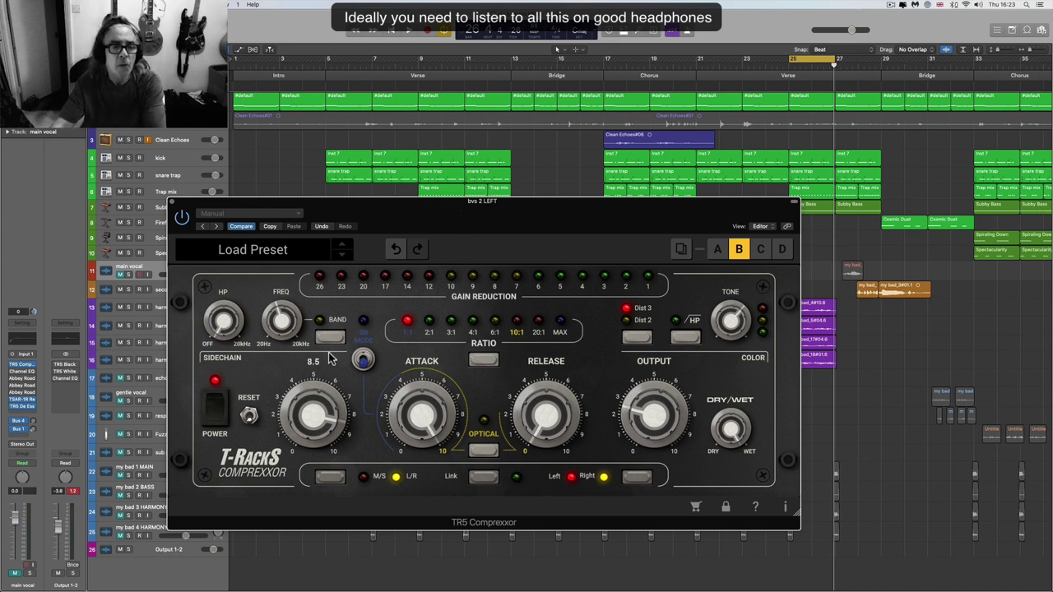
left_click(250, 416)
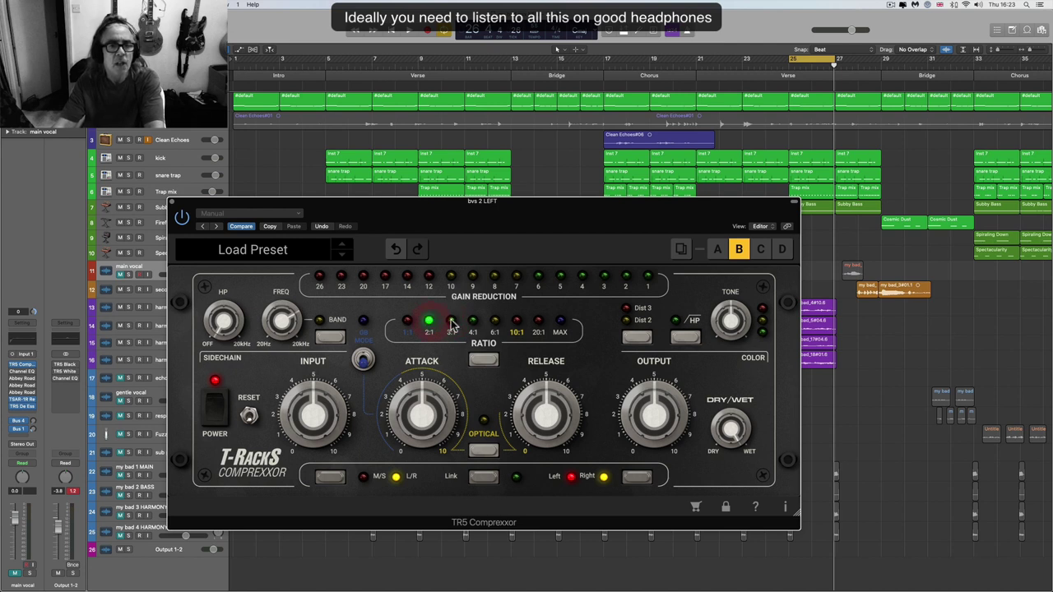
left_click(516, 323)
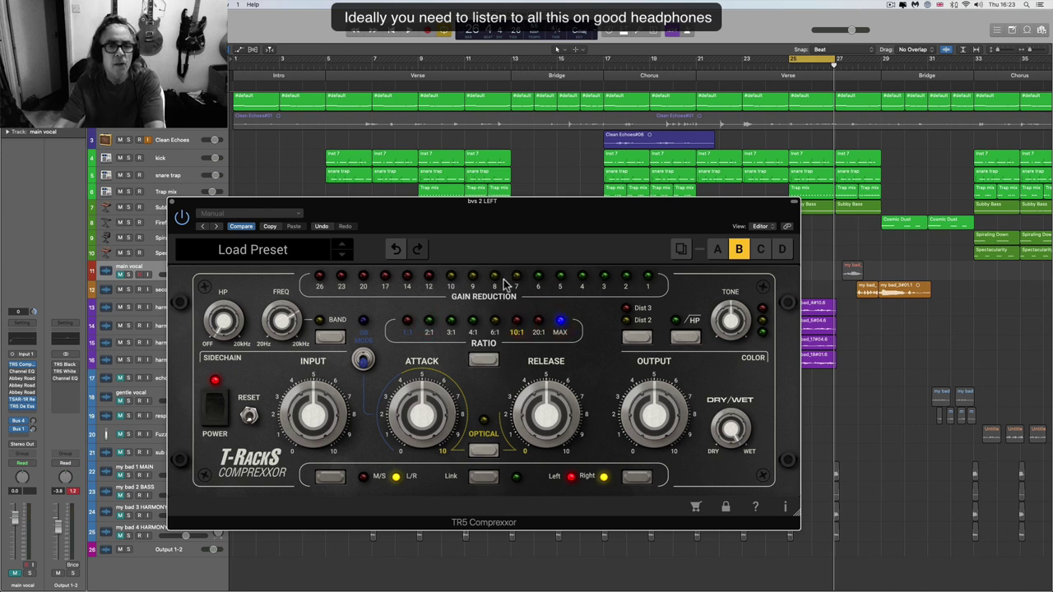
left_click(450, 325)
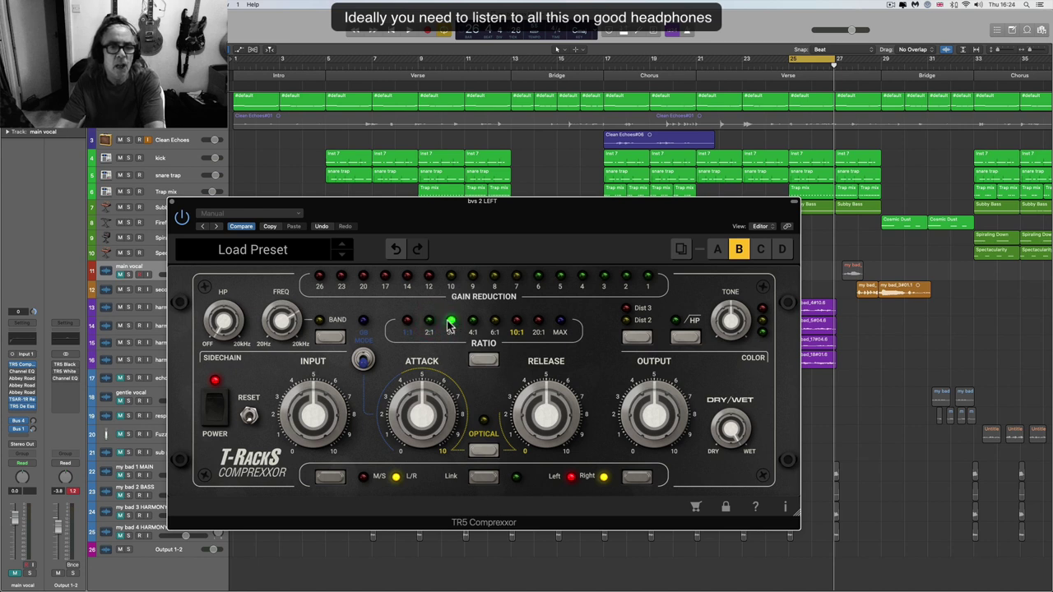
left_click(429, 324)
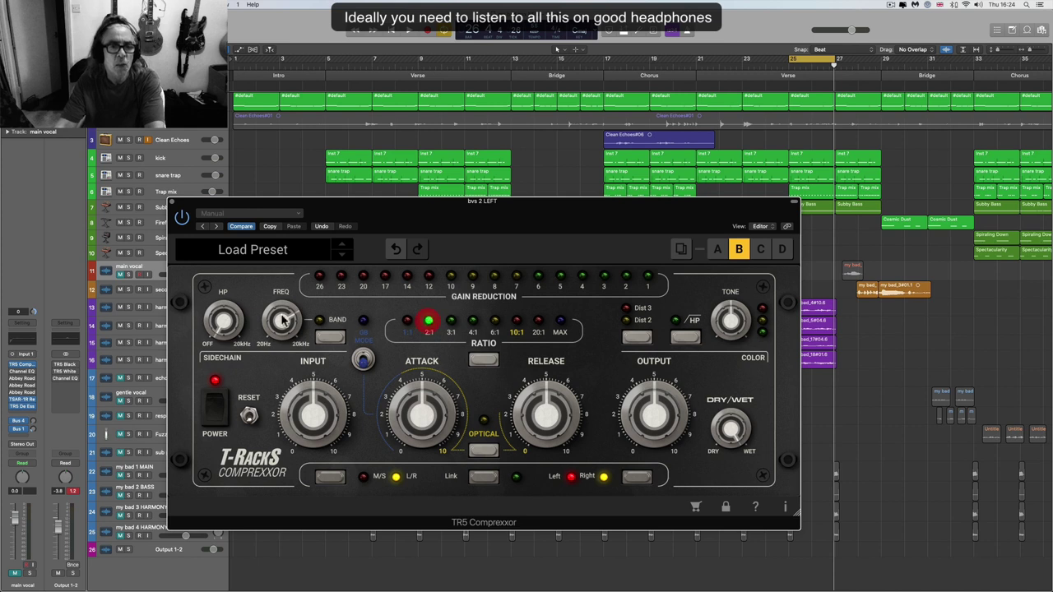
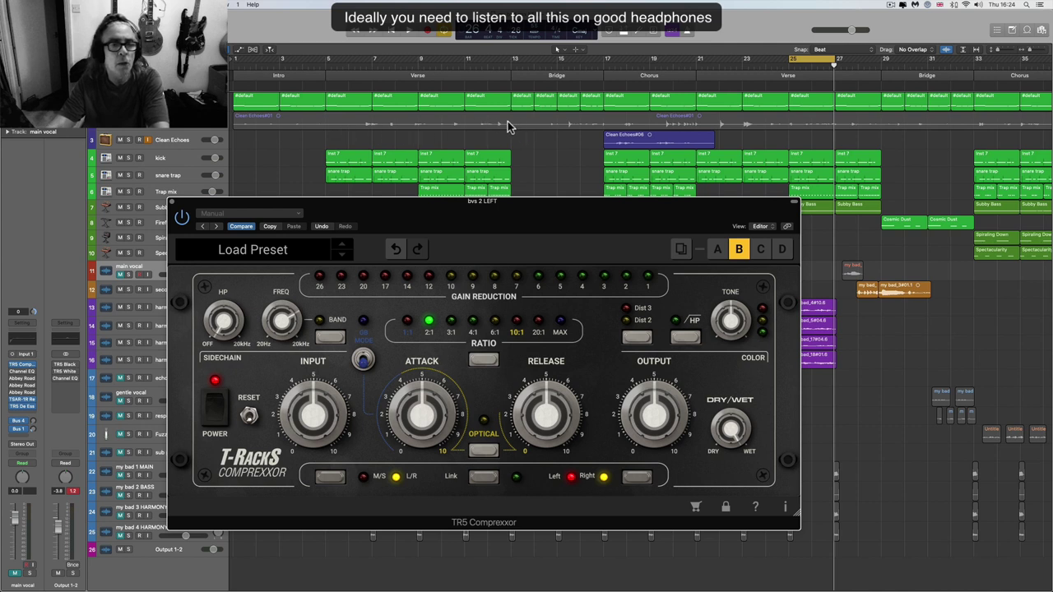
- Alternate the compression ratio repeatedly between 3:1 and 2:1, finishing on 2:1
left_click(449, 320)
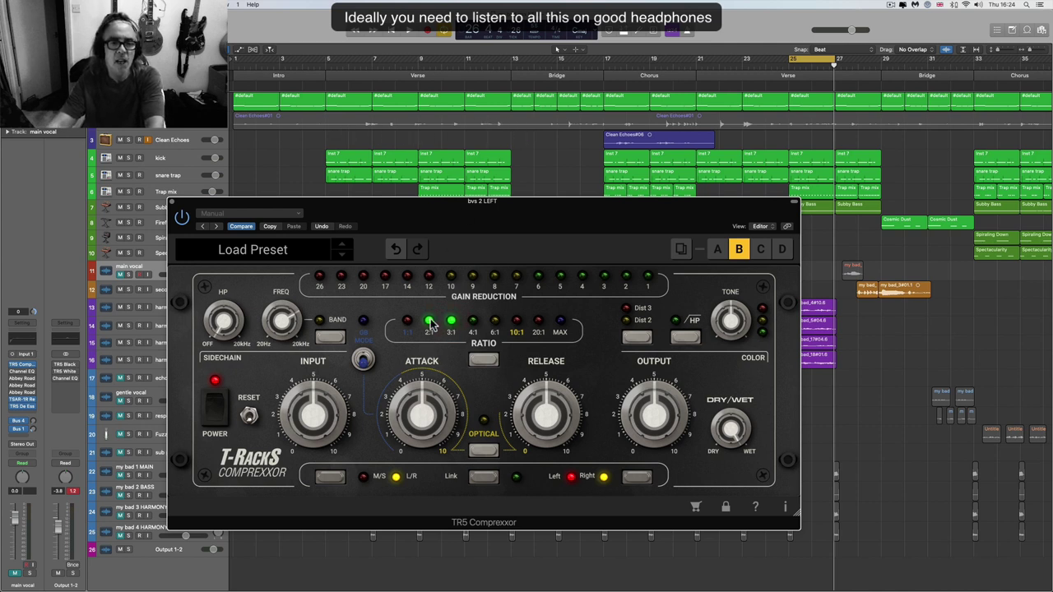
left_click(430, 320)
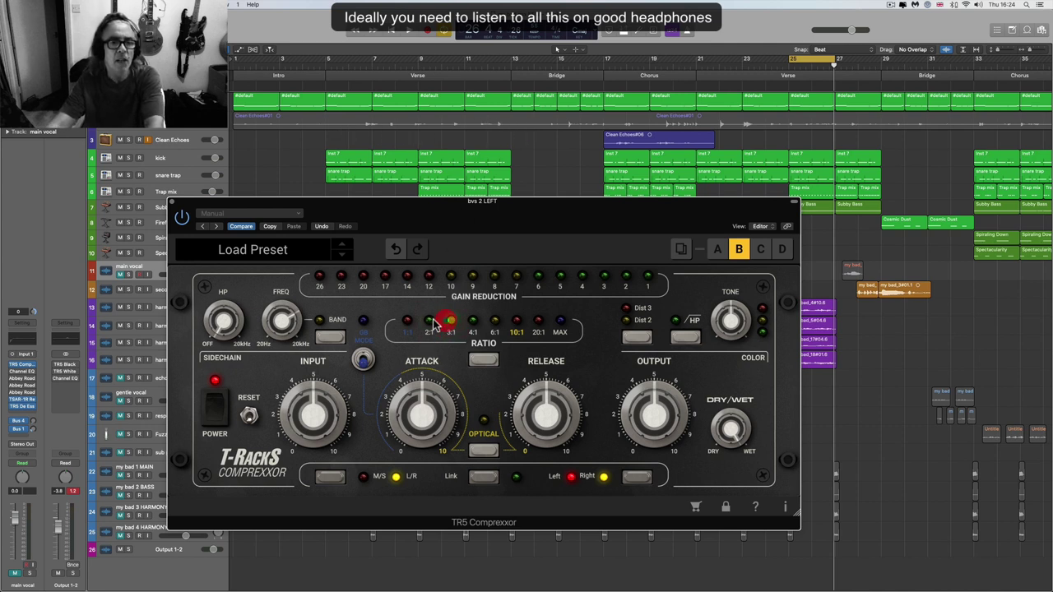
left_click(430, 321)
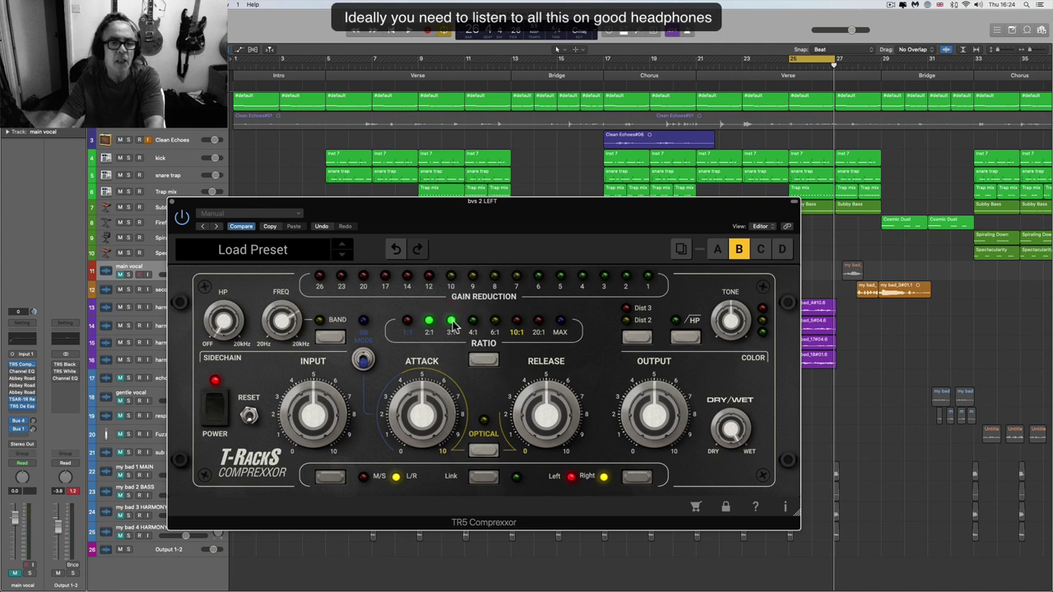
left_click(452, 322)
left_click(430, 321)
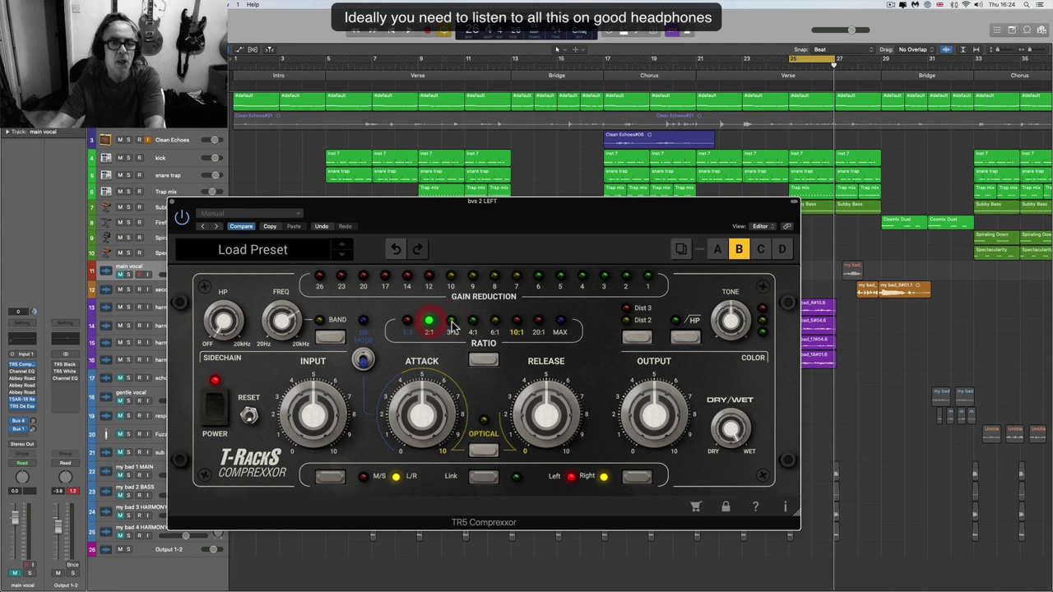
left_click(450, 322)
left_click(449, 324)
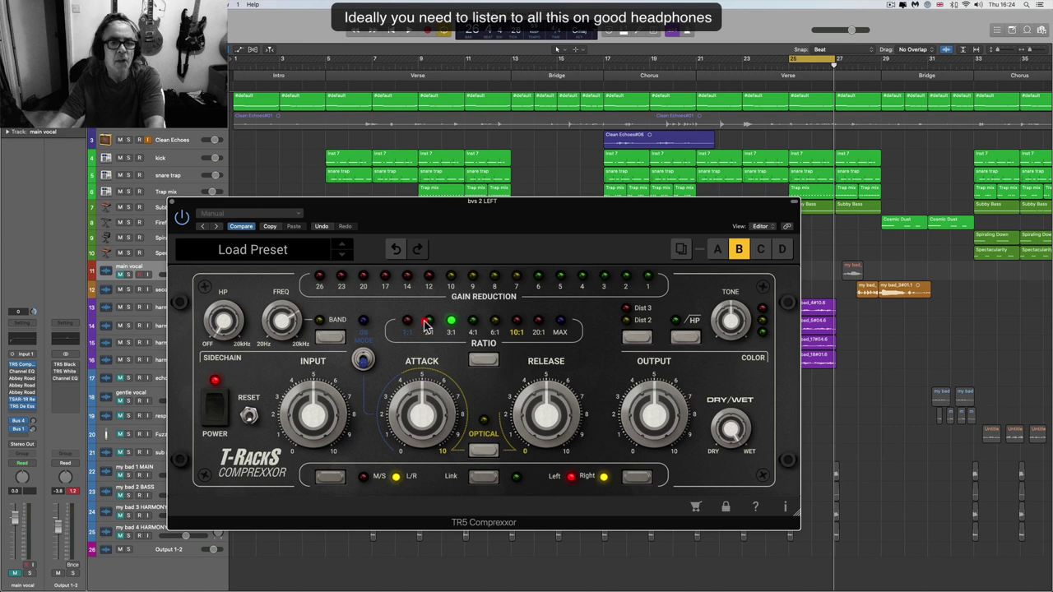
left_click(428, 323)
left_click(451, 322)
left_click(429, 323)
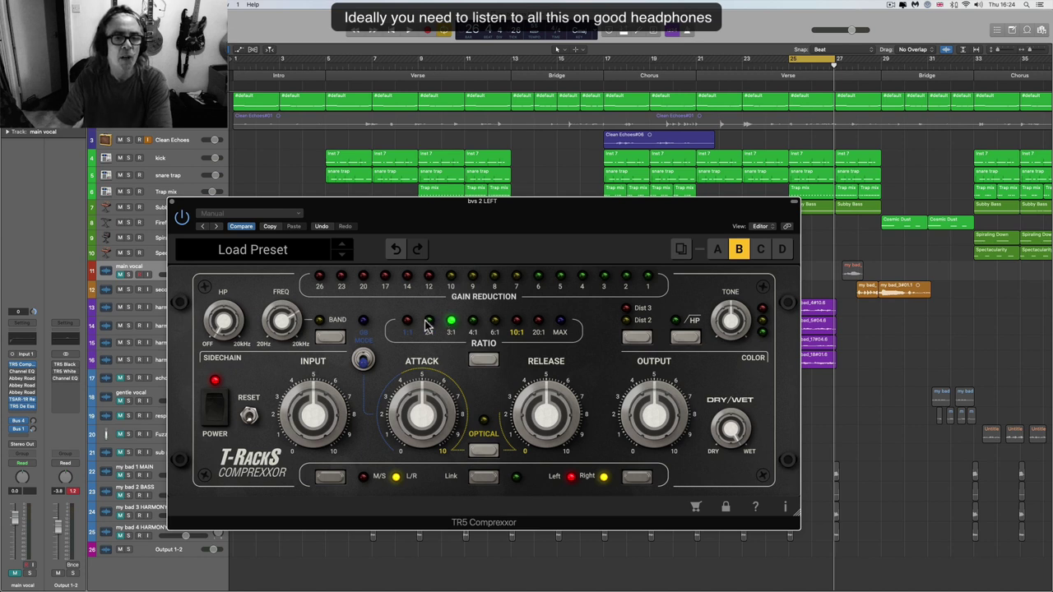
left_click(429, 322)
- Start playback, lower the Input to 3.9 and raise it again, and balance it against an Output of about 6.6
left_click_drag(316, 413, 318, 428)
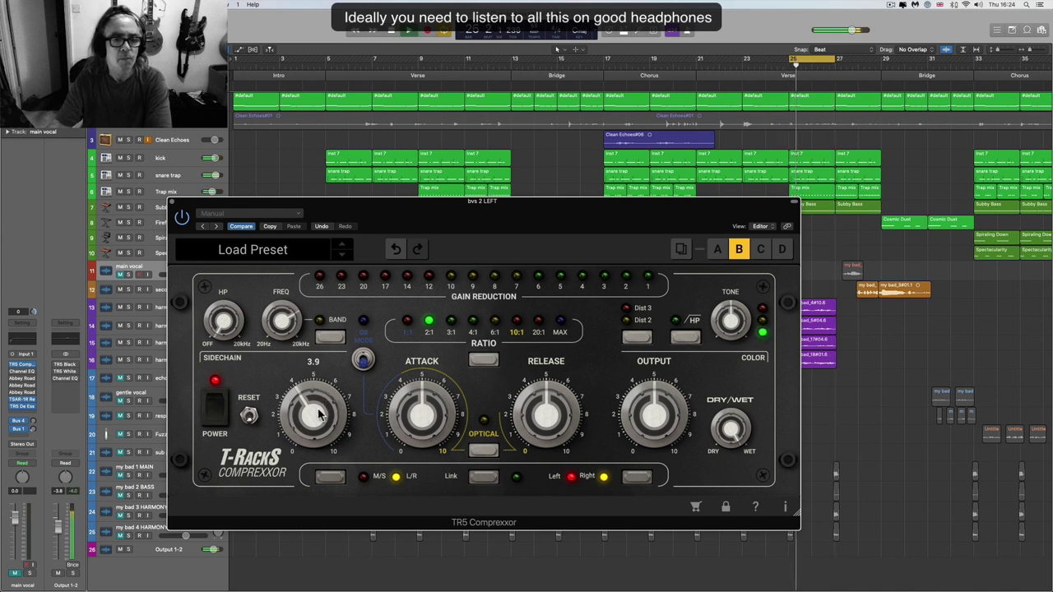
left_click_drag(325, 407, 319, 391)
left_click_drag(650, 403, 640, 372)
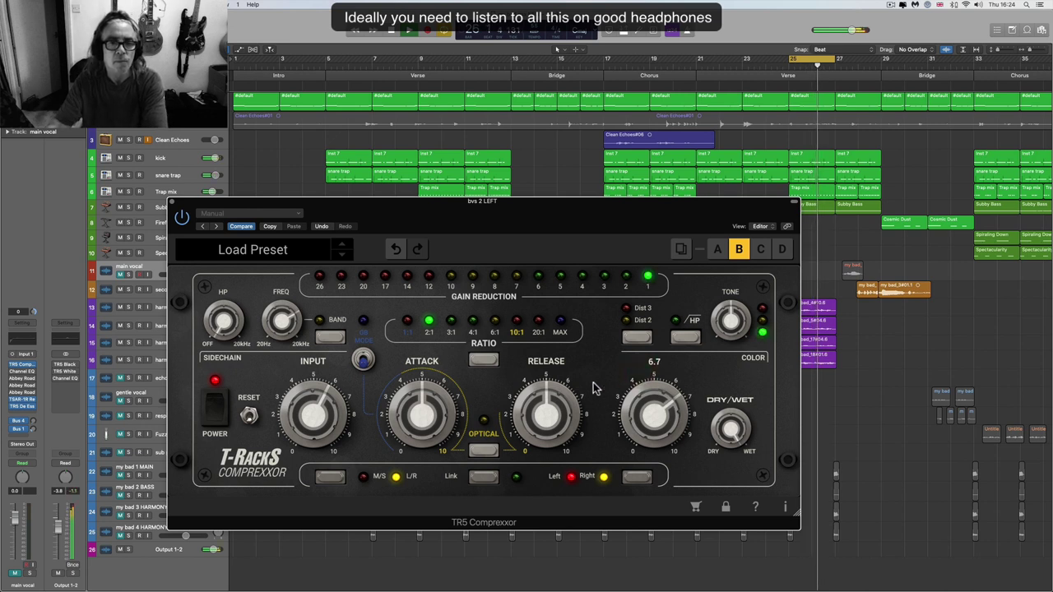
left_click_drag(329, 412, 332, 403)
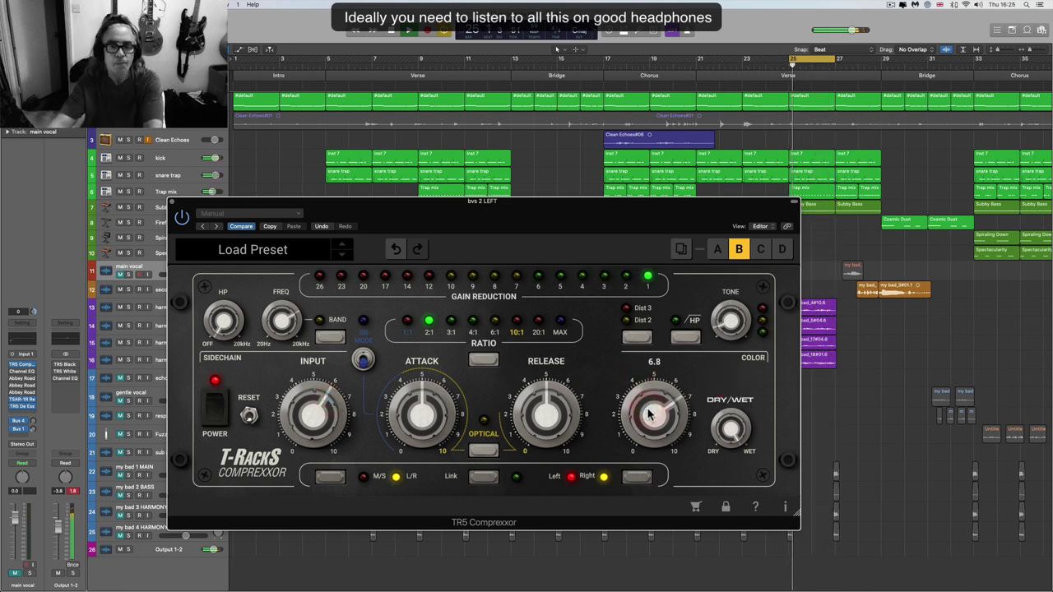
left_click_drag(650, 410, 649, 414)
left_click_drag(332, 411, 335, 418)
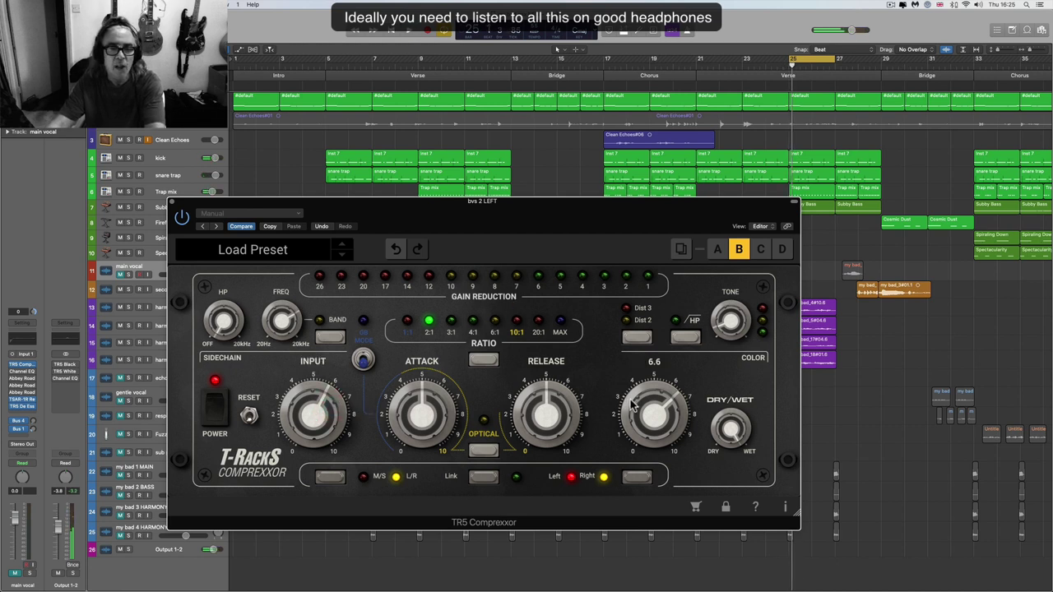
- Drive the Input harder during playback, setting the Attack to 4.2, the Release to 6.3 and the Output to 5.9
left_click_drag(329, 410, 327, 387)
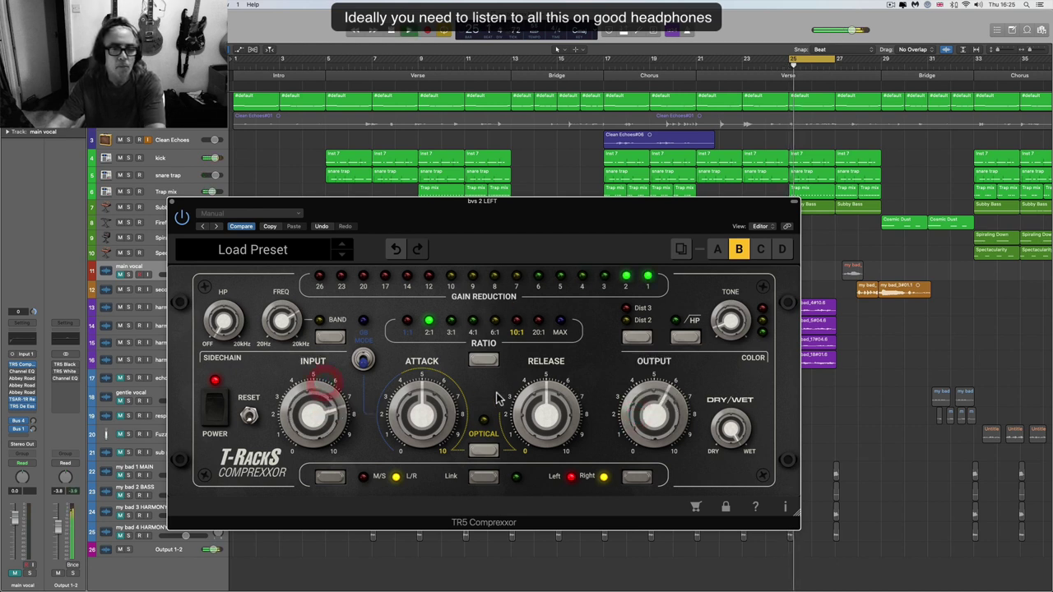
left_click_drag(543, 407, 529, 337)
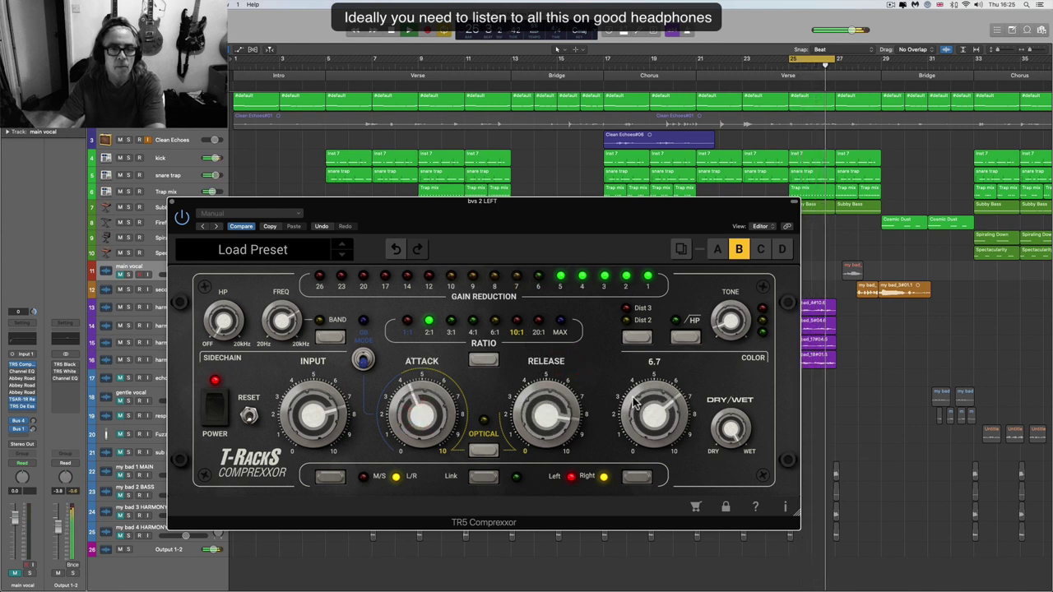
left_click_drag(563, 389, 556, 423)
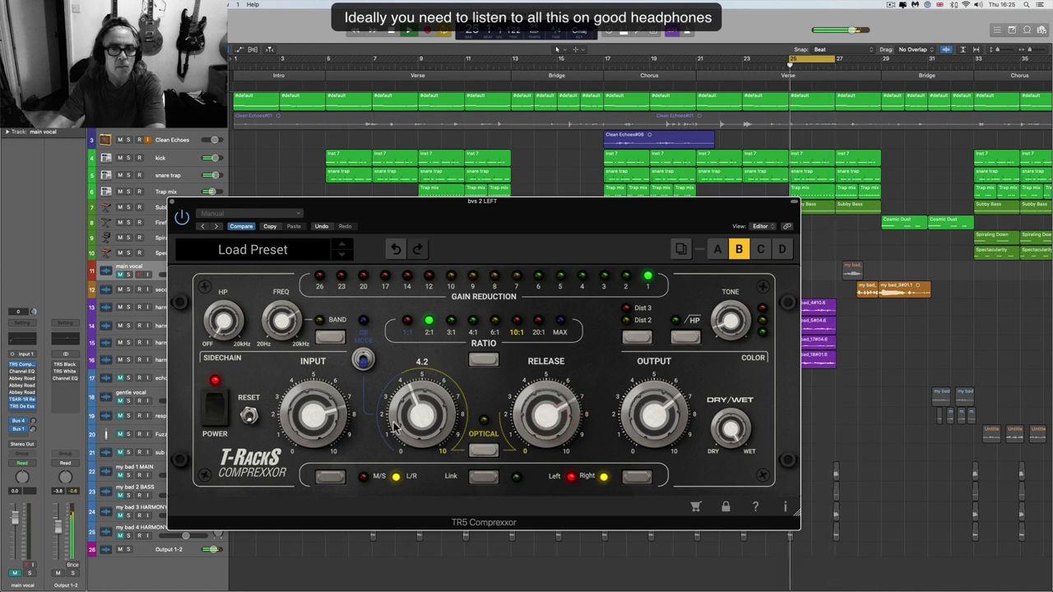
mouse_move(636, 421)
left_click_drag(636, 422, 639, 436)
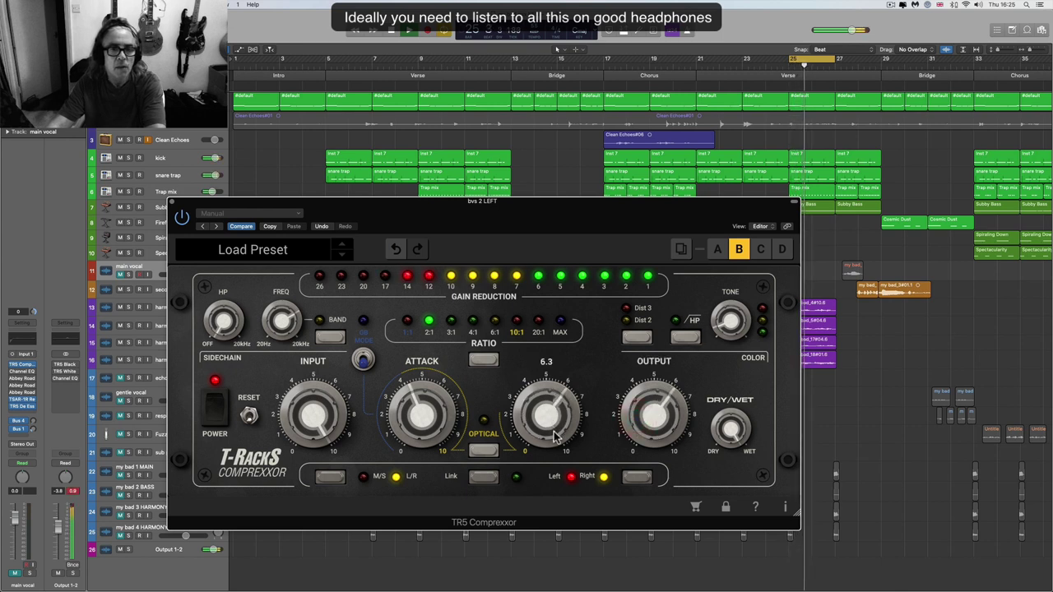
mouse_move(641, 425)
left_mouse_down()
mouse_move(642, 436)
mouse_move(641, 424)
left_mouse_up()
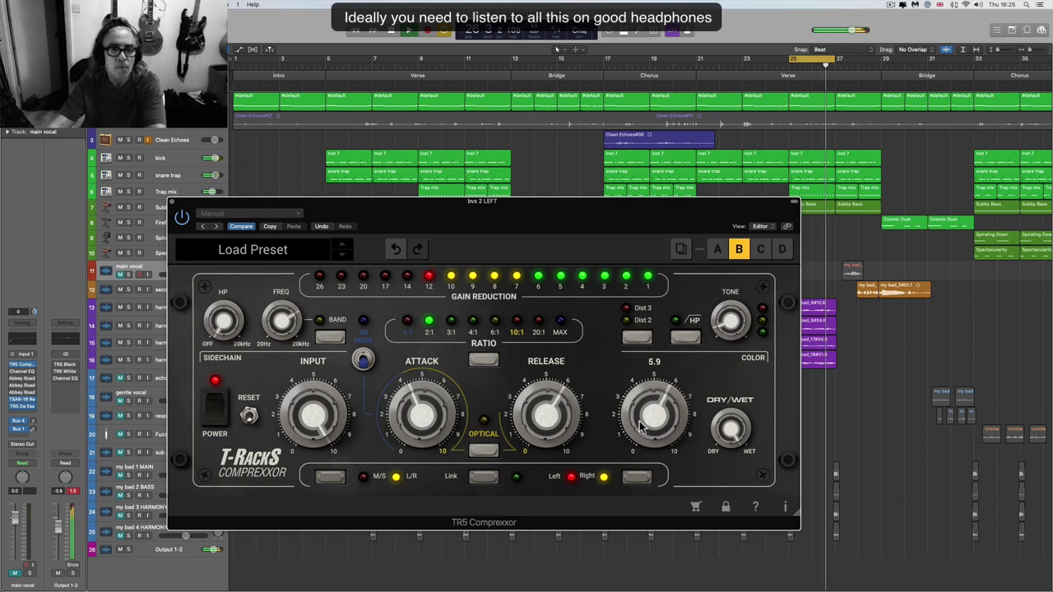
- Raise the ratio to 3:1, lower the Output to 5.6 during playback, and stop playback
left_click(451, 326)
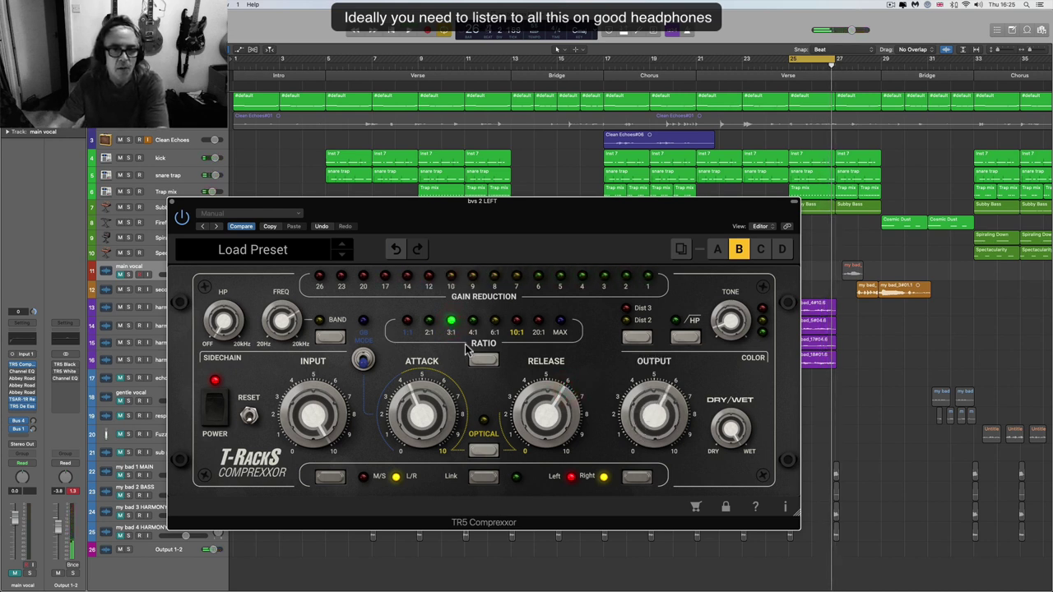
left_click_drag(654, 411, 649, 412)
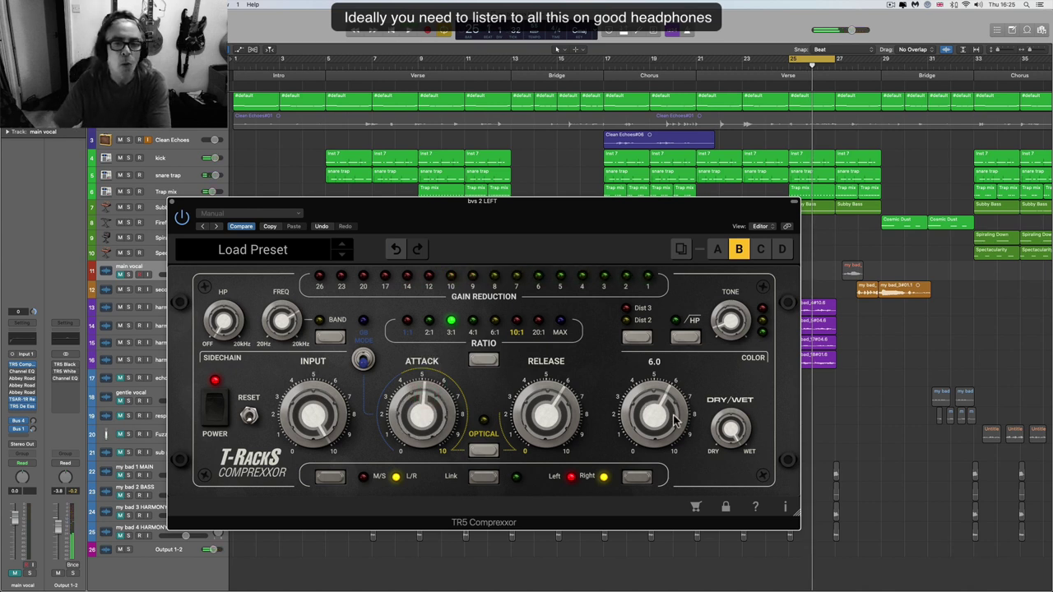
key("space")
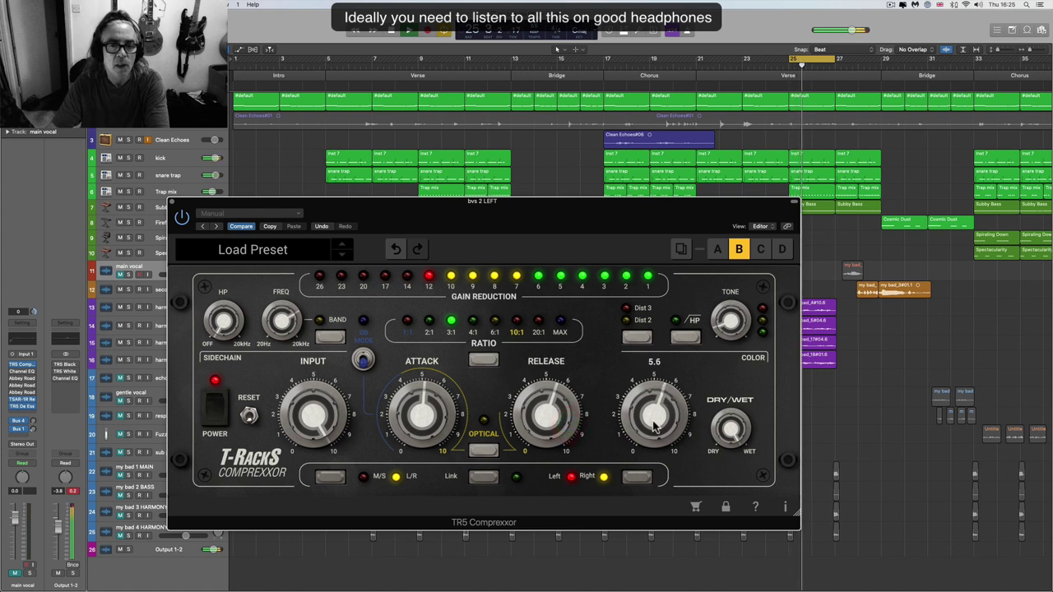
key("space")
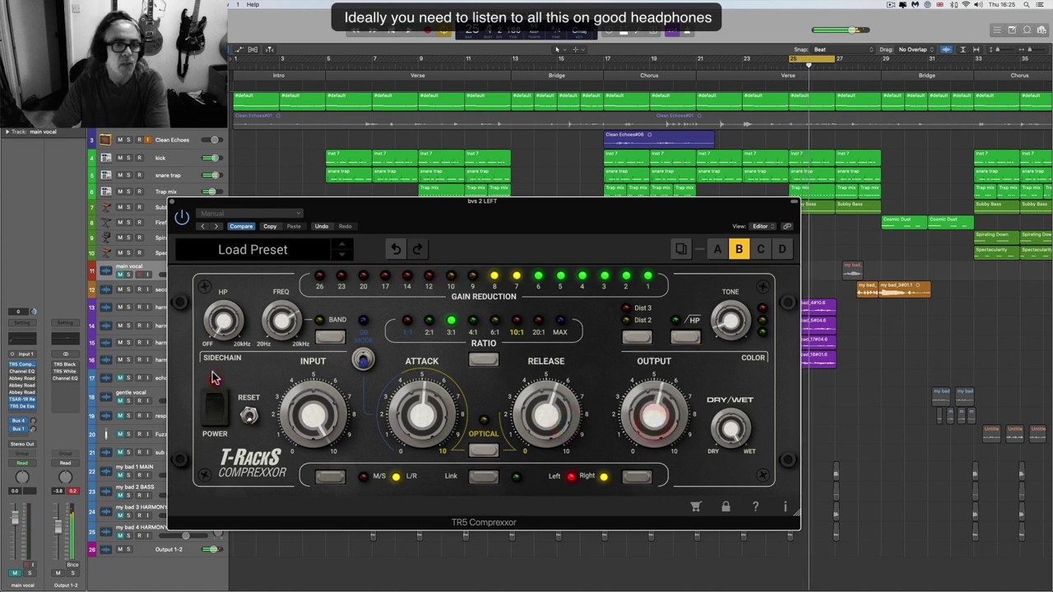
- Select the harmony 1 track, enable the Gain plug-in on the bvs 2 LEFT bus, and arrange both plug-in windows so their controls are accessible
left_click(160, 292)
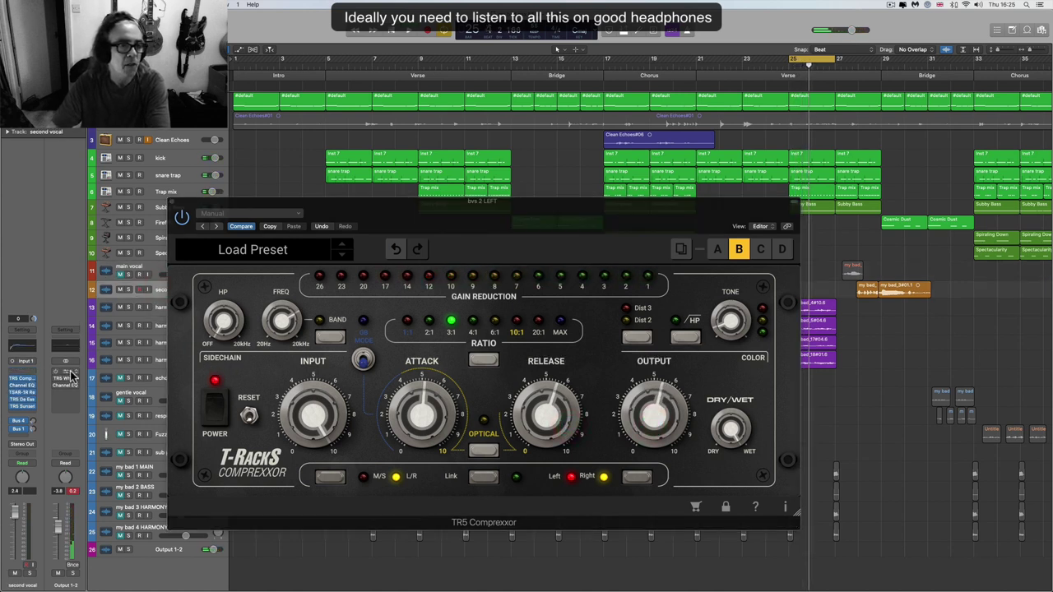
left_click(160, 313)
left_click(66, 357)
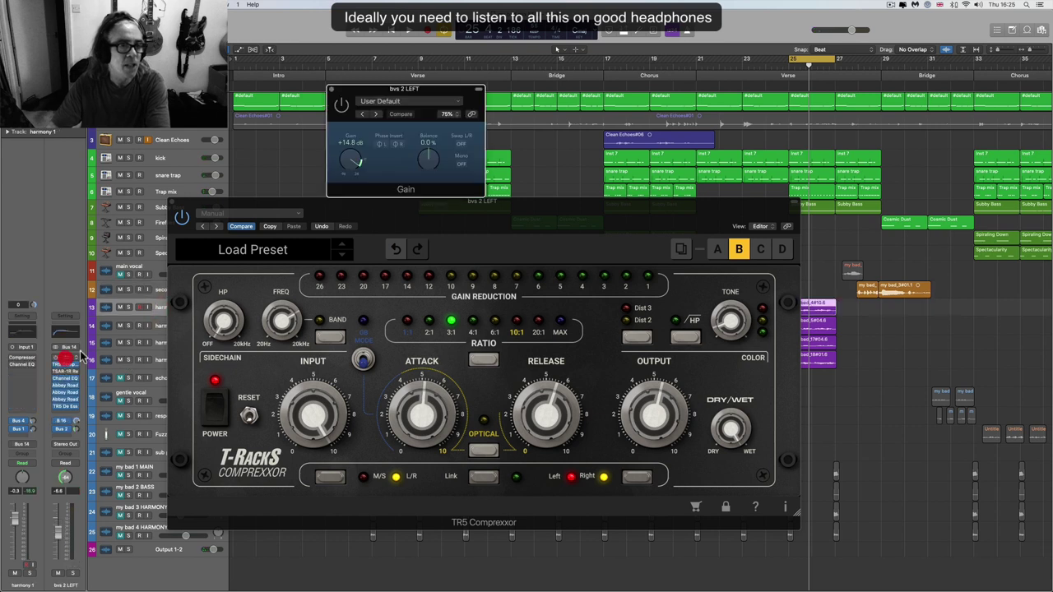
left_click_drag(414, 98, 378, 79)
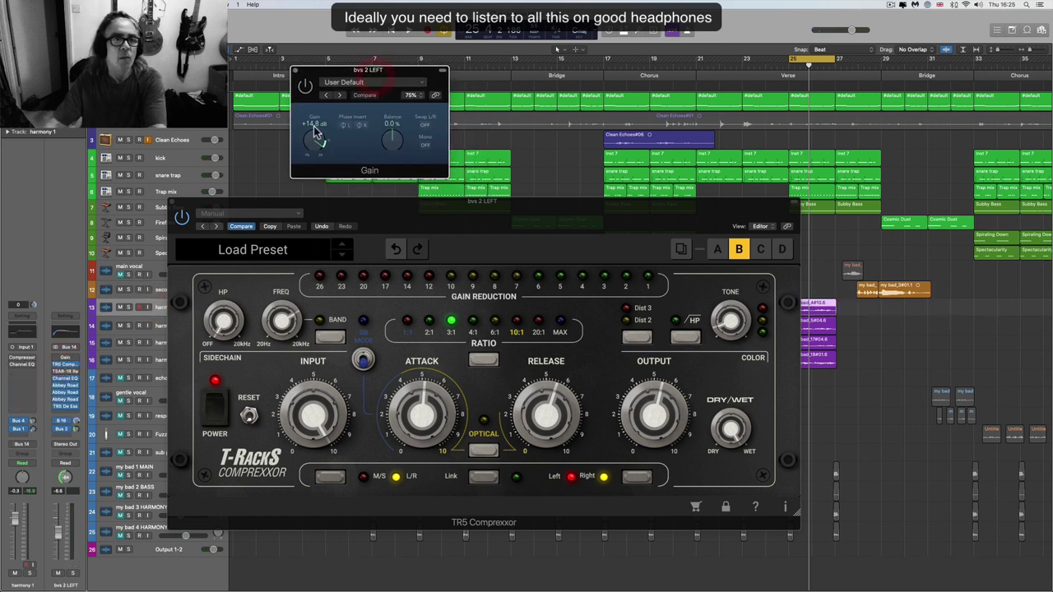
left_click(306, 86)
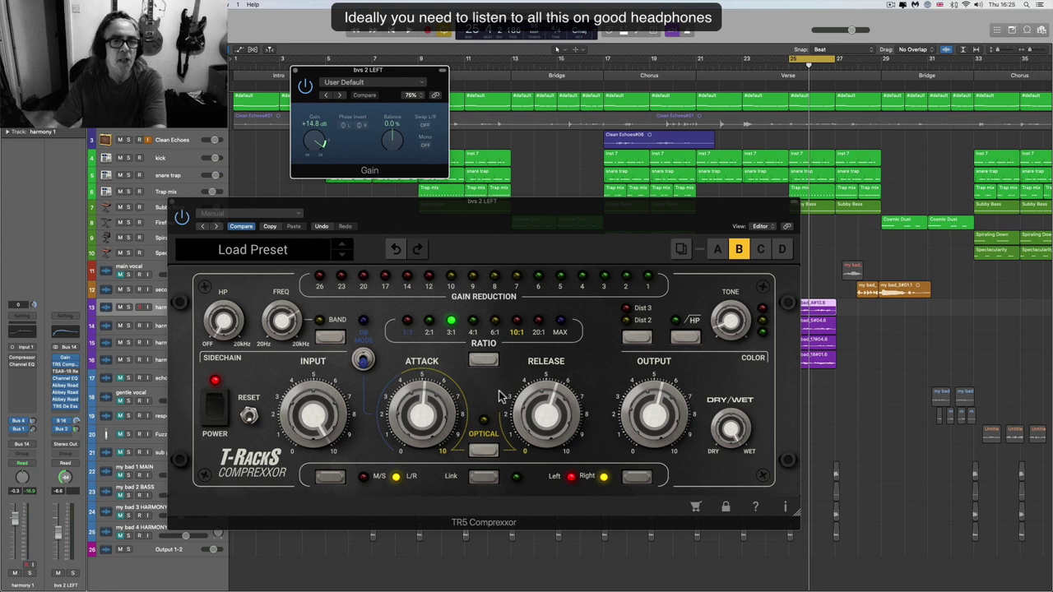
left_click_drag(469, 204, 503, 210)
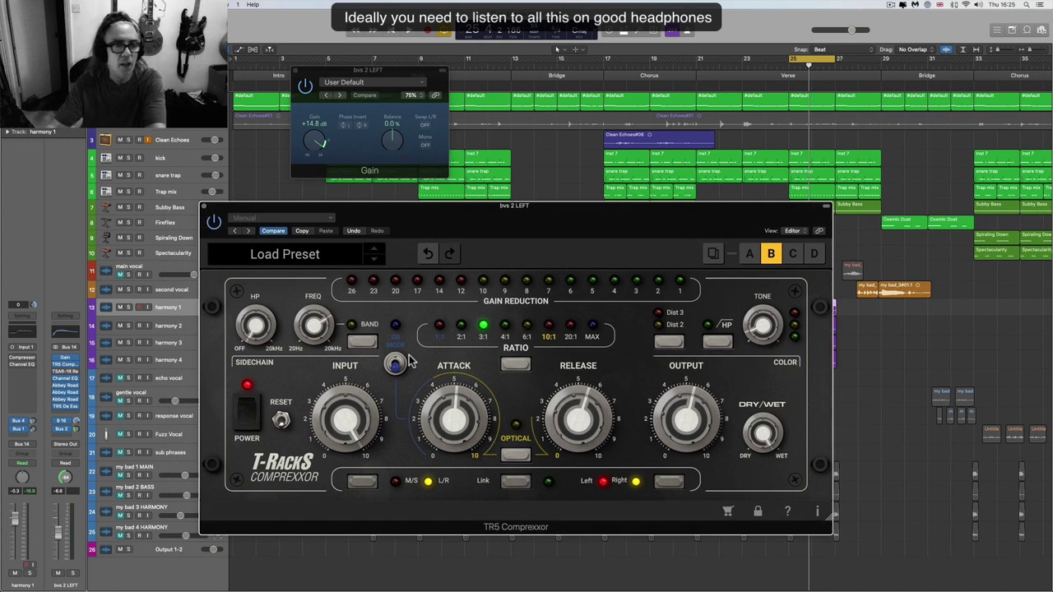
- Start playback, lower the Output to 2.8, raise it to 4.5, and adjust the Input to 9.6
mouse_move(695, 420)
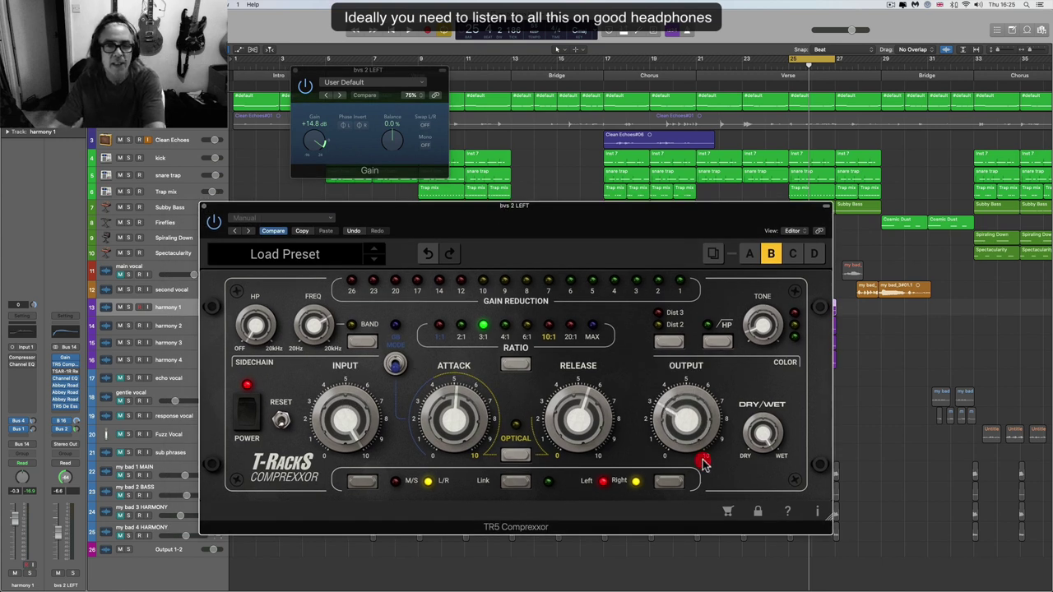
key("space")
left_click_drag(691, 416, 687, 428)
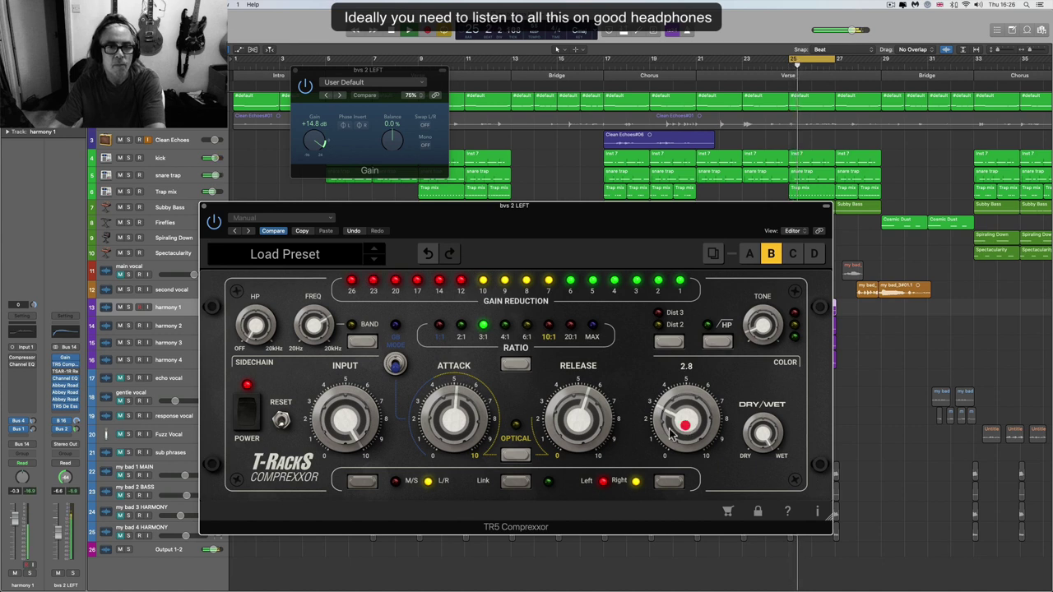
mouse_move(449, 440)
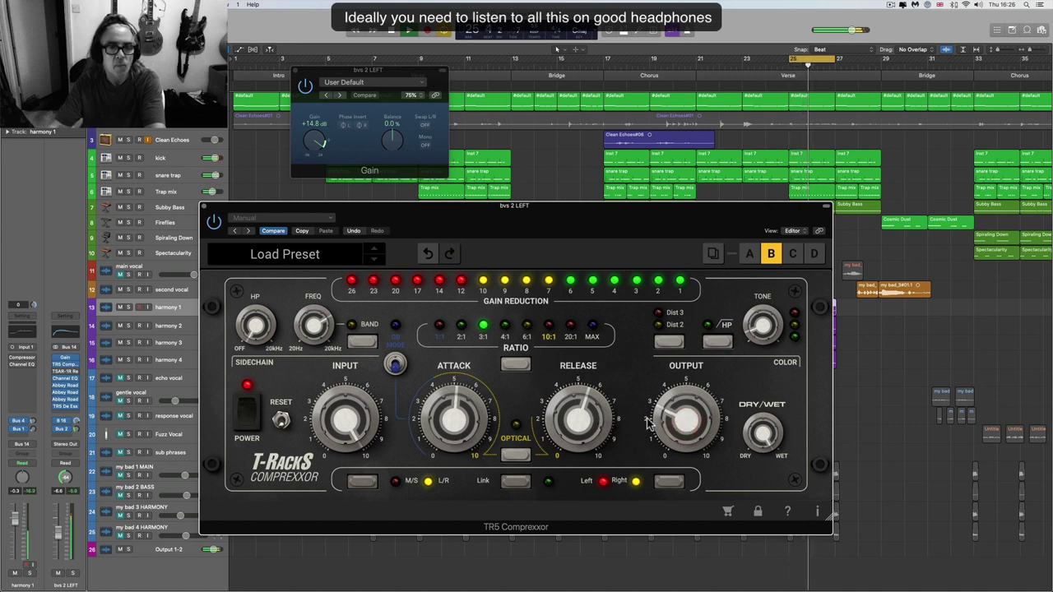
left_click_drag(676, 413, 675, 396)
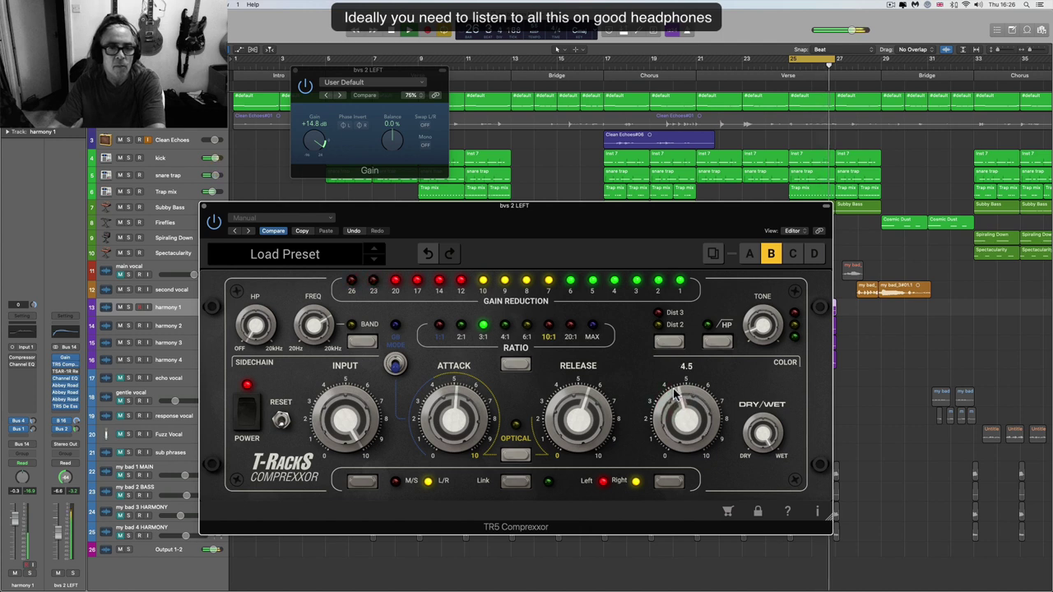
left_click_drag(357, 429, 366, 480)
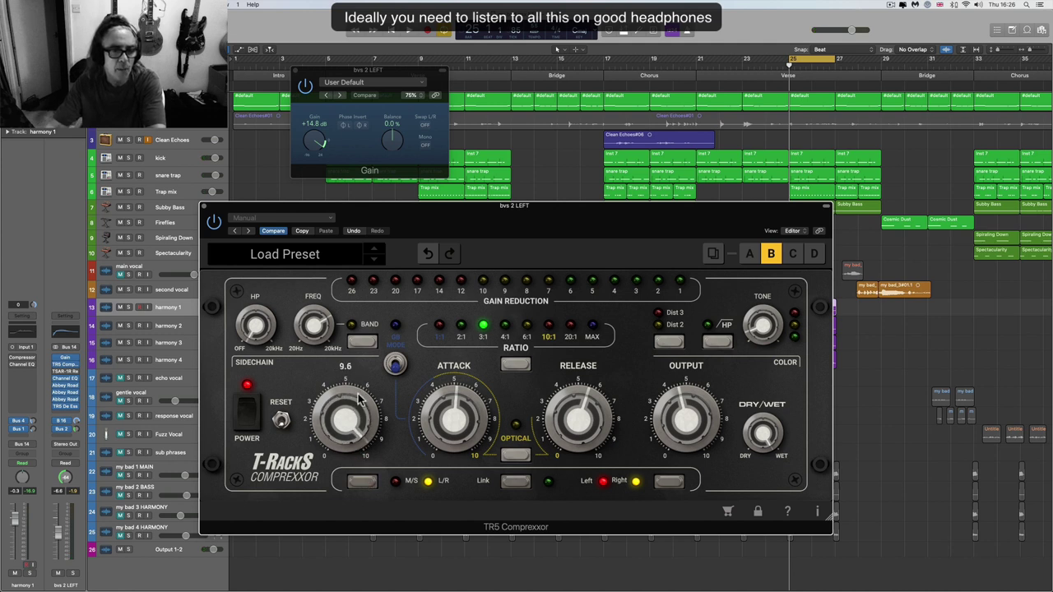
- Reduce the Input at a 2:1 ratio during playback, and switch the ratio to 6:1 and back to 4:1
key("space")
mouse_move(358, 438)
left_mouse_down()
mouse_move(356, 378)
mouse_move(365, 441)
mouse_move(371, 365)
mouse_move(366, 422)
mouse_move(348, 419)
left_mouse_up()
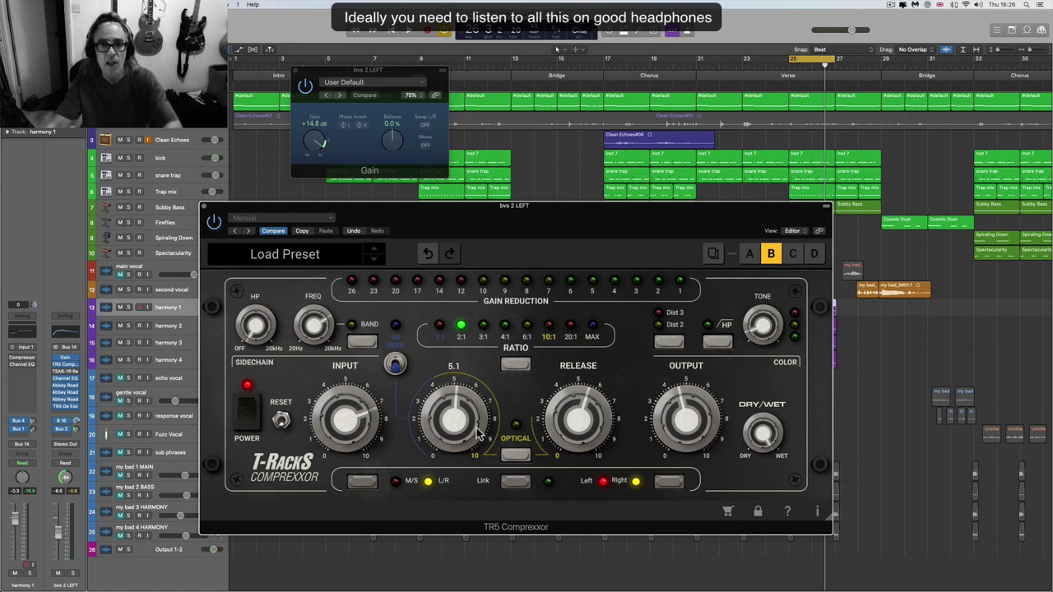
left_click(527, 326)
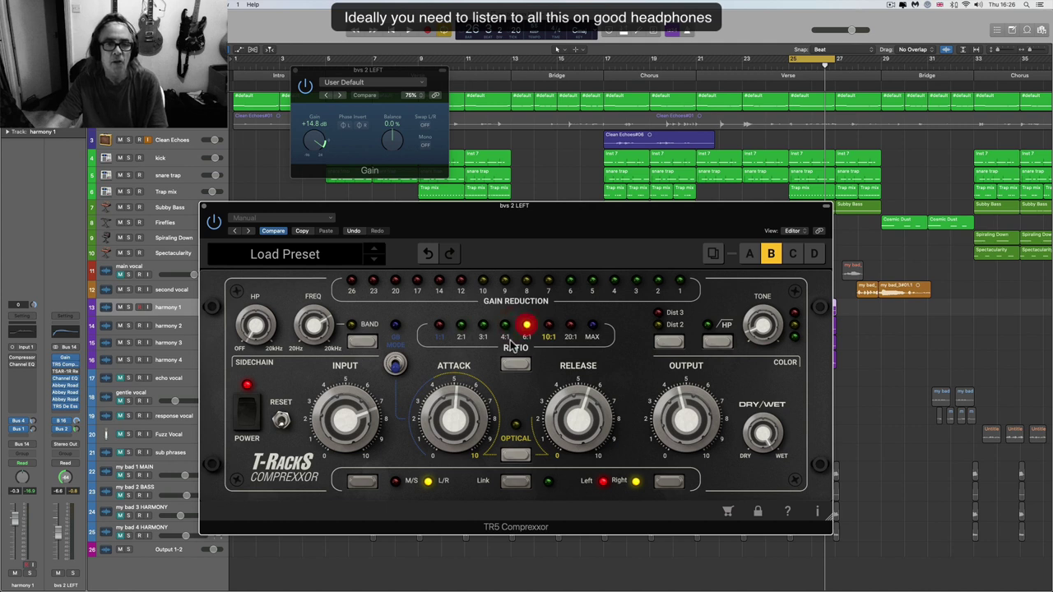
left_click(506, 326)
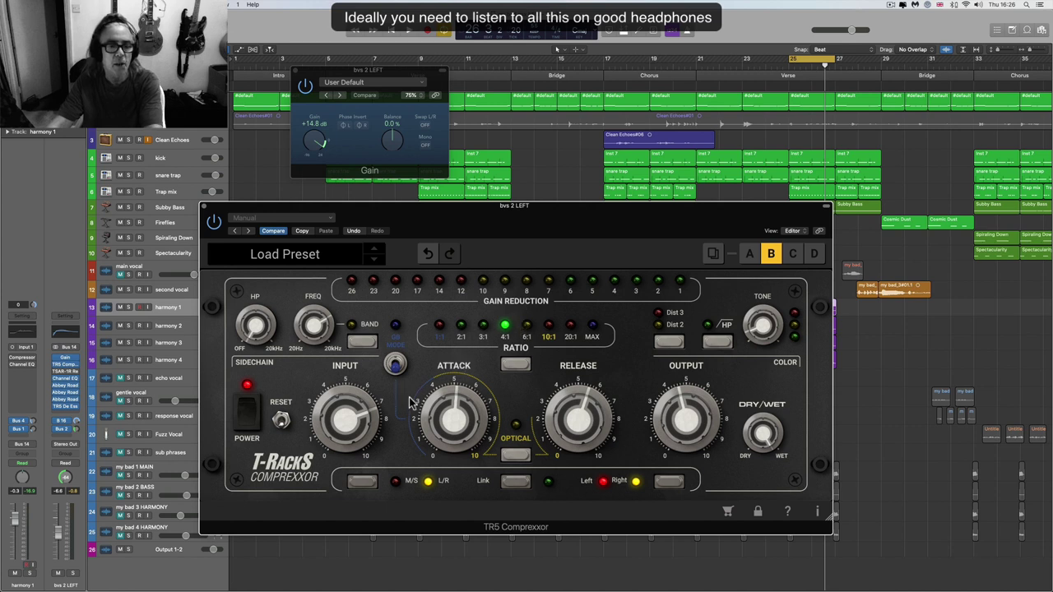
- Audition the bus at 4:1 with the Input at 6.4, and drive the Input harder during playback
mouse_move(353, 420)
left_mouse_down()
mouse_move(366, 425)
mouse_move(358, 389)
mouse_move(359, 422)
left_mouse_up()
key("space")
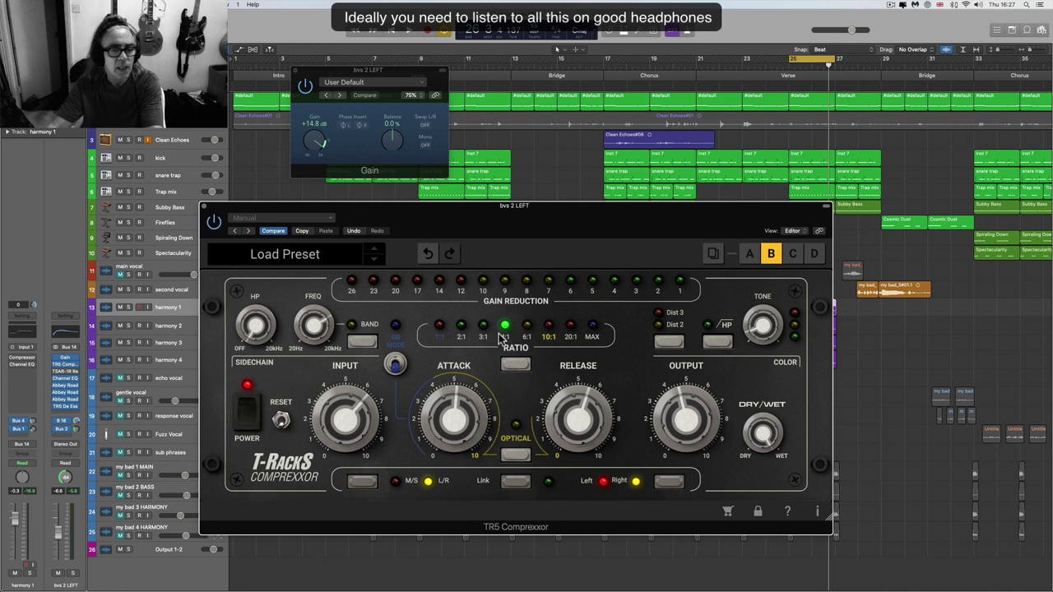
mouse_move(368, 414)
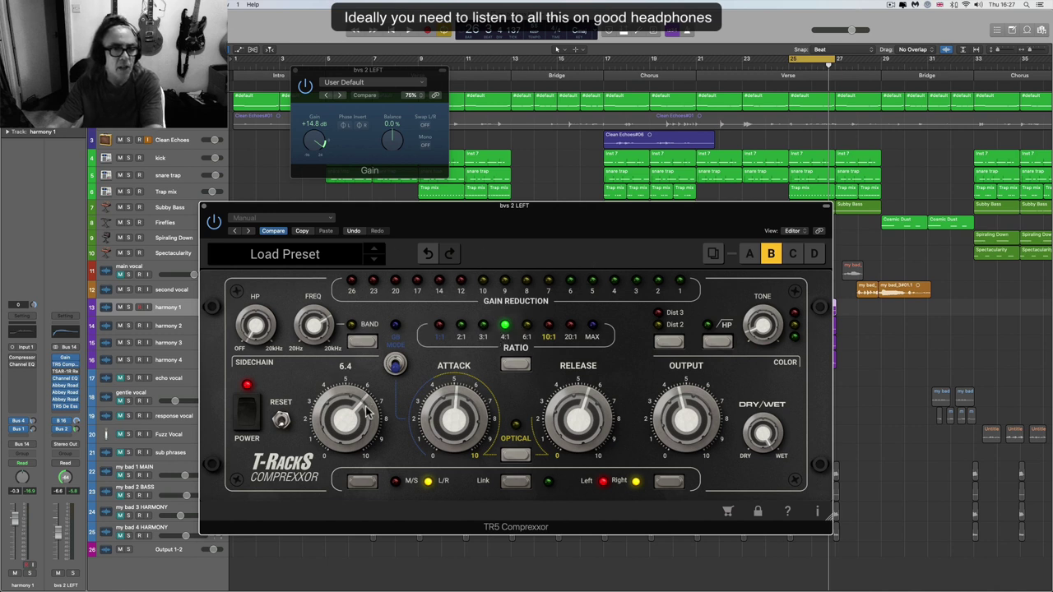
left_click_drag(368, 403, 366, 367)
key("space")
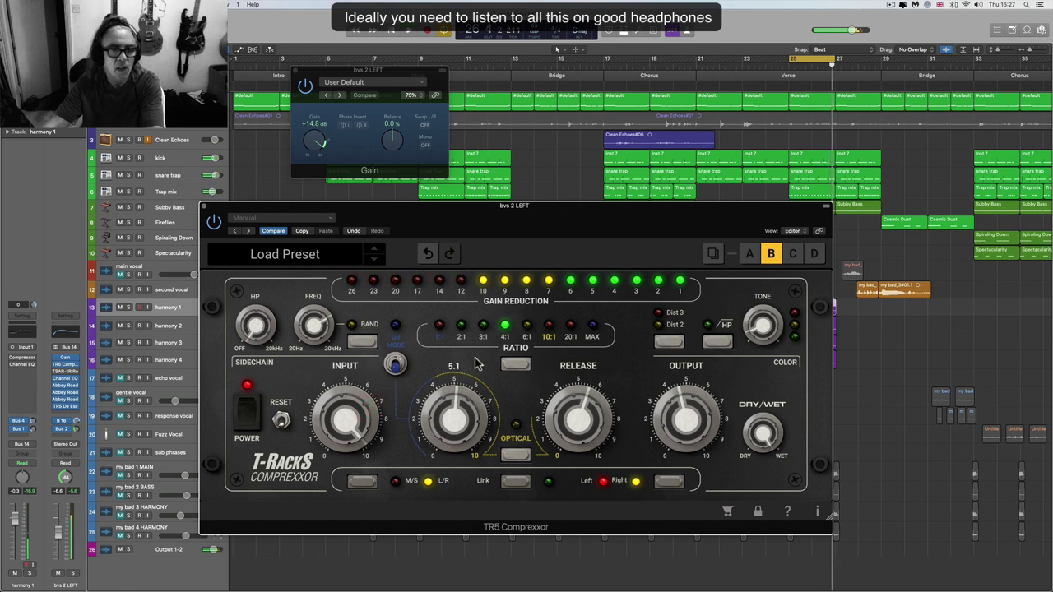
left_click_drag(359, 415, 367, 369)
key("space")
- Lower the ratio to 3:1 and 2:1, and push the Input to 10.0 during playback
left_click(483, 330)
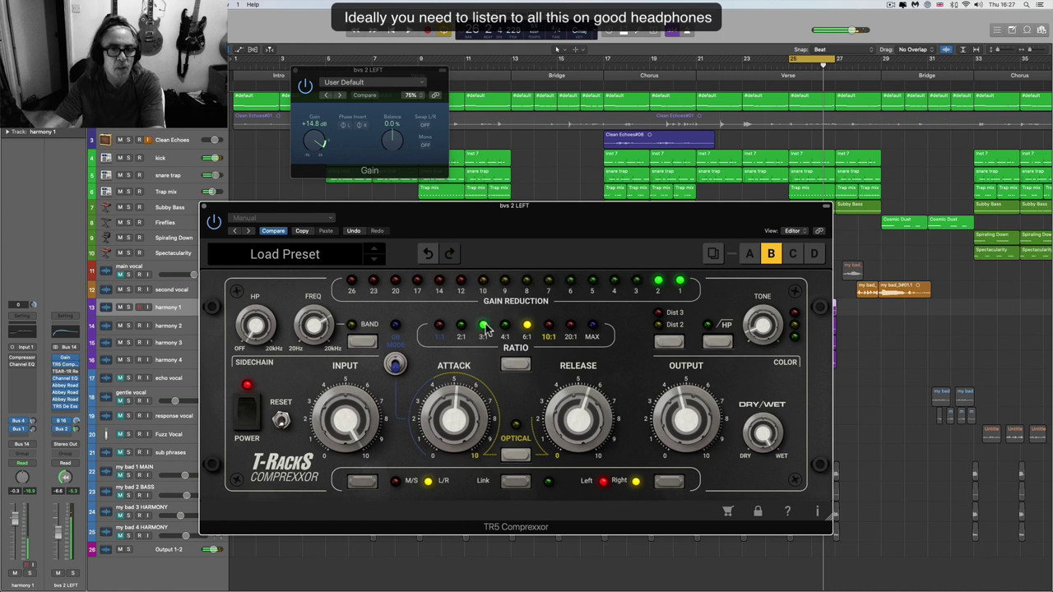
left_click(362, 480)
key("space")
left_click_drag(356, 441, 370, 423)
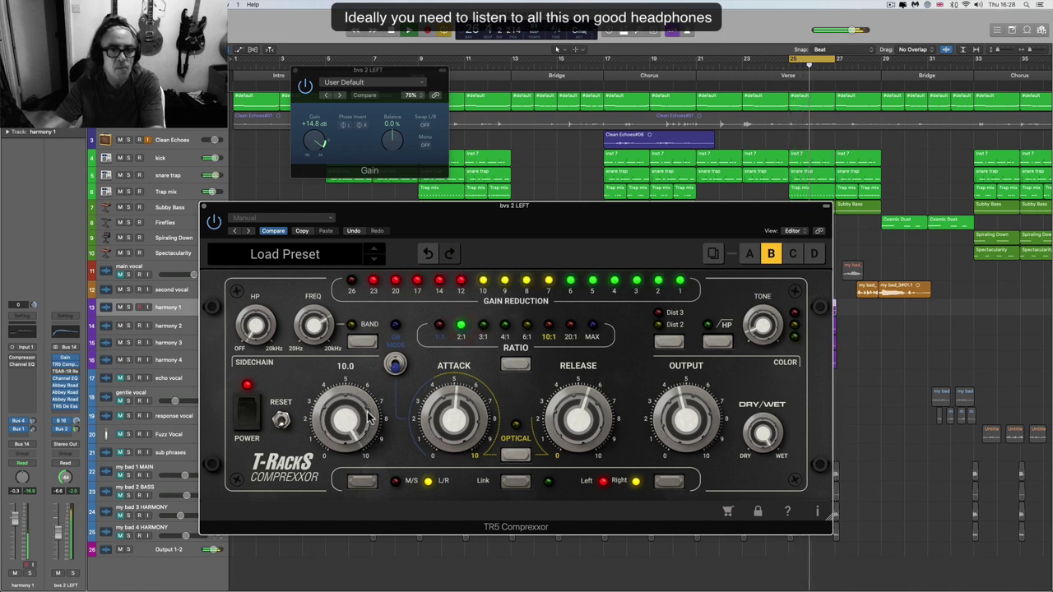
- Switch the compression ratio between 3:1, 2:1 and 4:1, and settle on 6:1
left_click(484, 329)
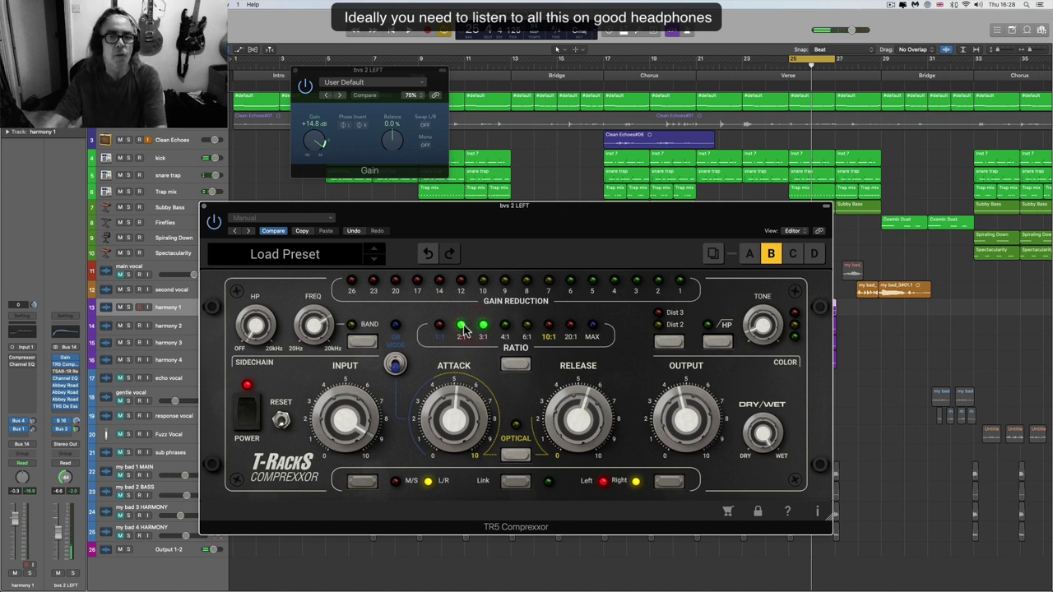
left_click(463, 329)
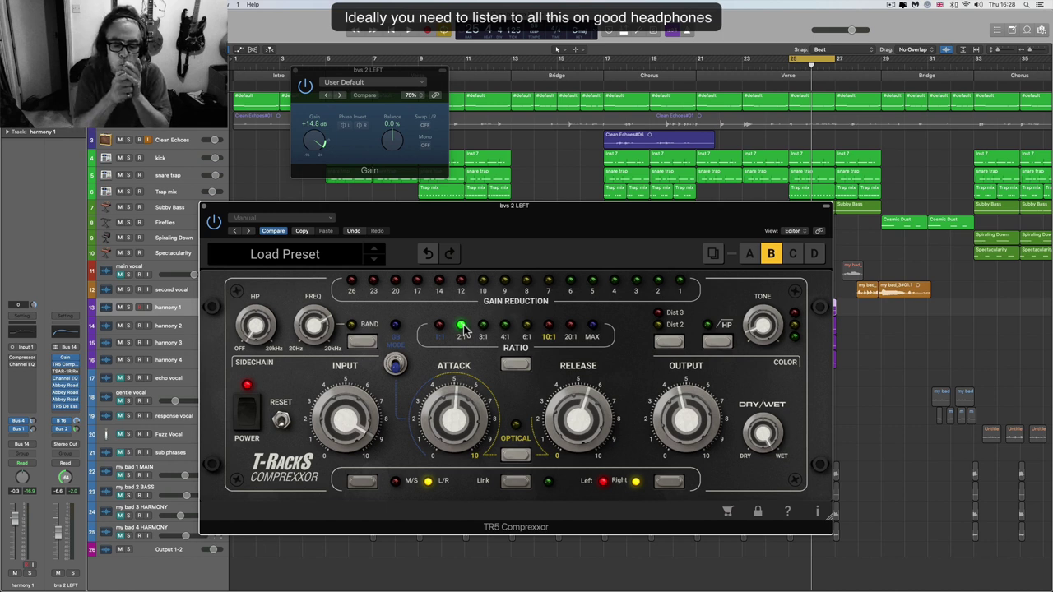
left_click(505, 329)
left_click(529, 327)
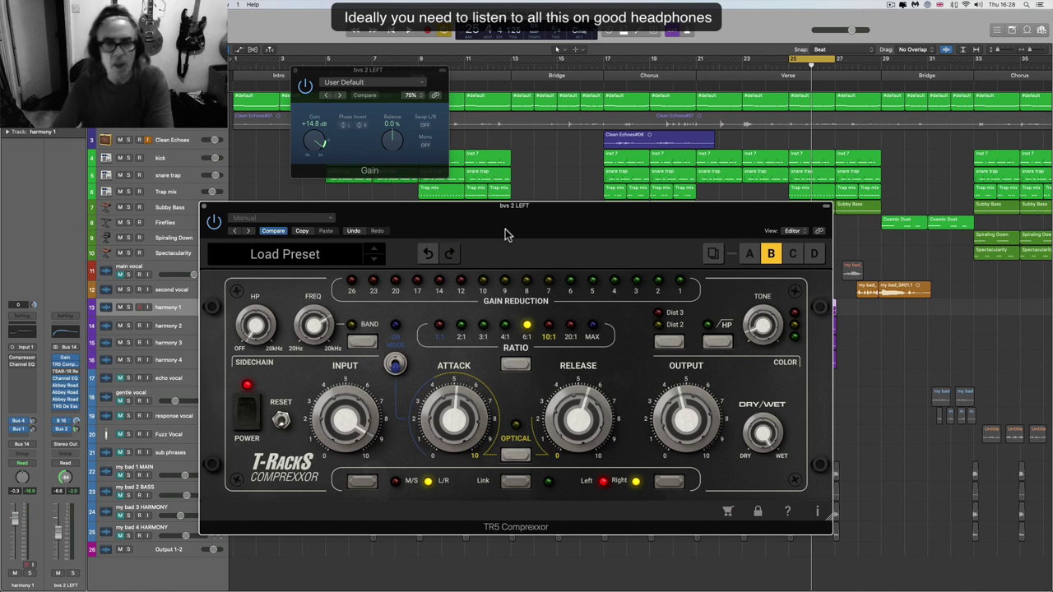
left_click(550, 329)
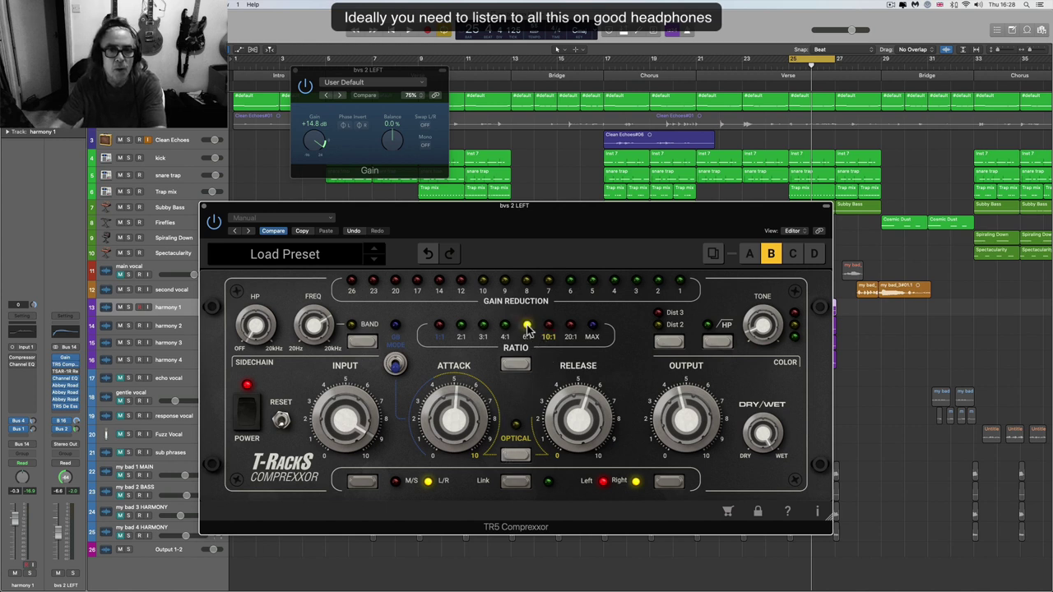
left_click(549, 329)
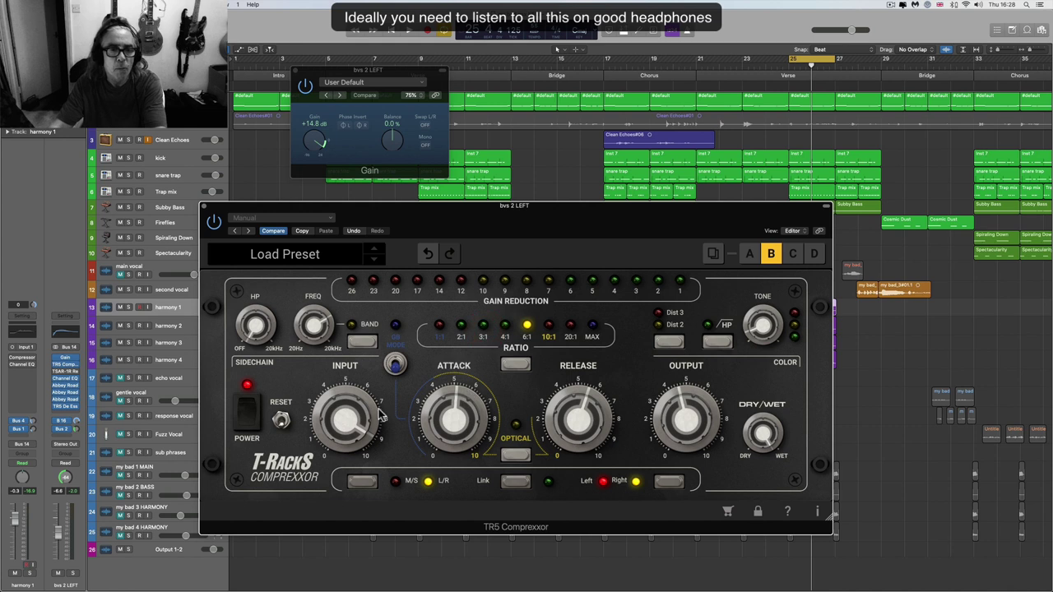
- Bypass the Gain plug-in and reset the compressor with a lower Input, an Attack of about 9 and a Release of 3.4
left_click(306, 89)
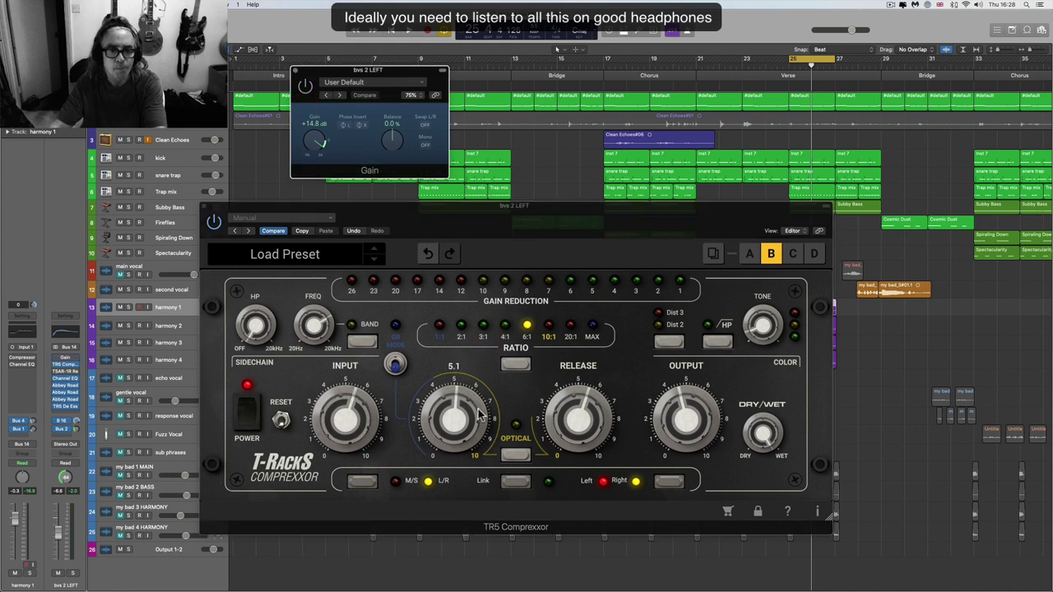
left_click(357, 423)
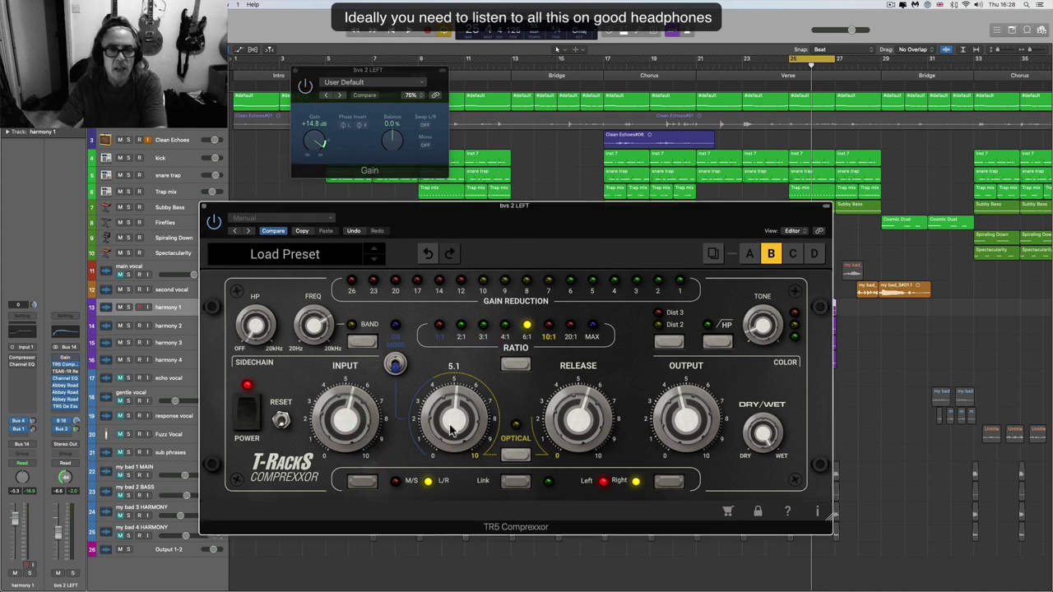
left_click_drag(453, 430, 451, 362)
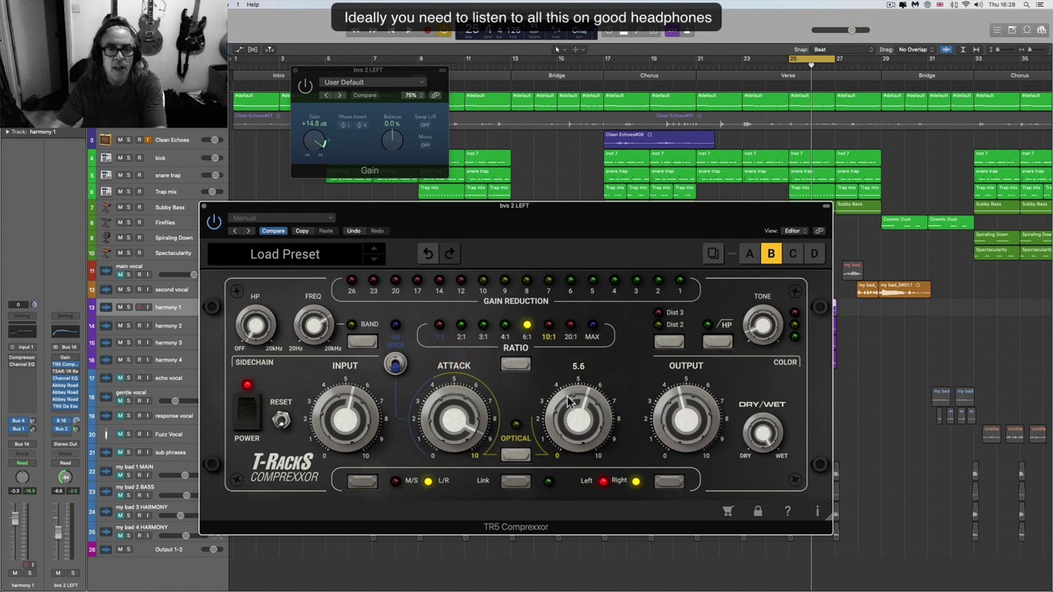
left_click_drag(567, 397, 579, 439)
- Reduce the ratio to 3:1, raise the Input and bring the Output to about 6 while starting playback
left_click(504, 325)
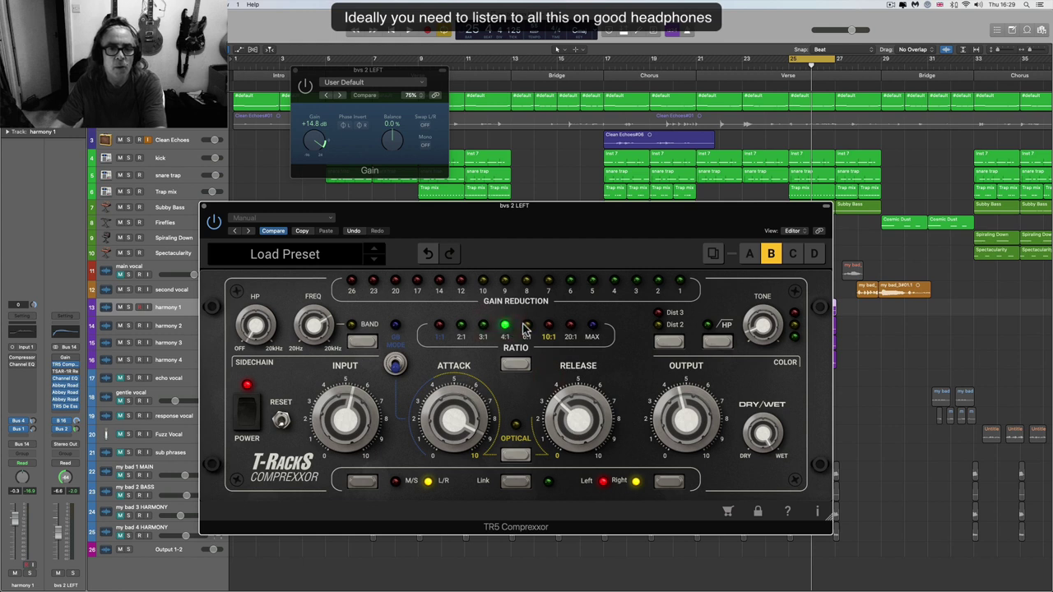
left_click(483, 327)
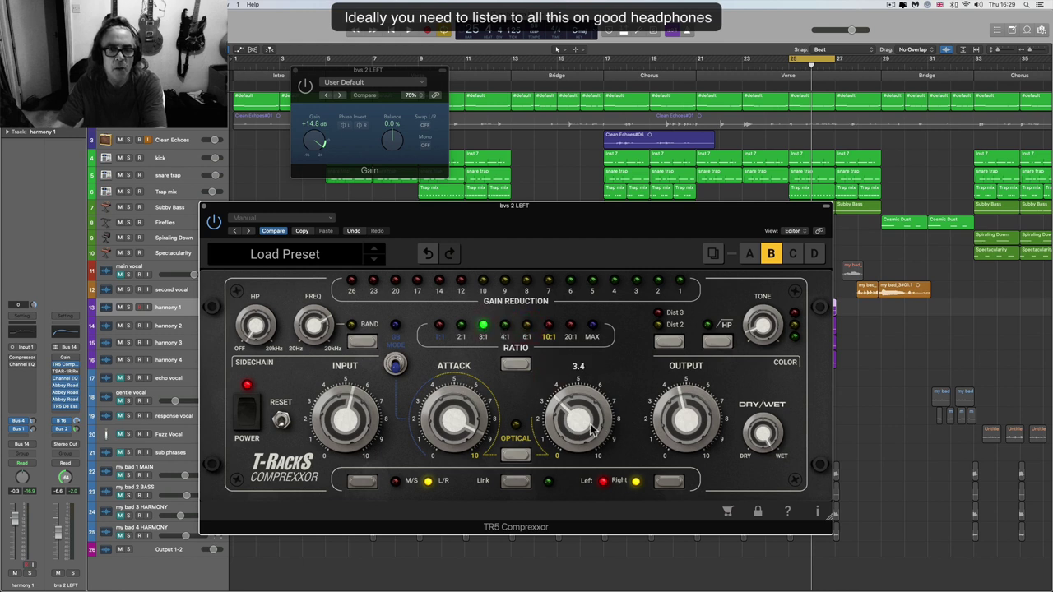
left_click_drag(683, 426, 682, 414)
key("space")
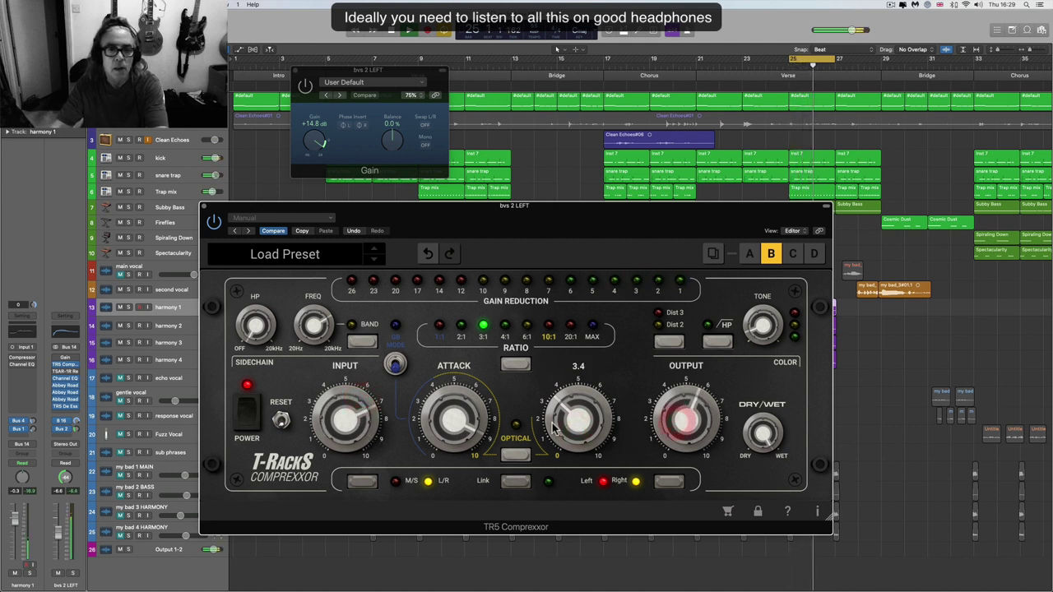
- Increase the ratio to 4:1 and 6:1 during playback, and raise the Release to 3.6
left_click(505, 326)
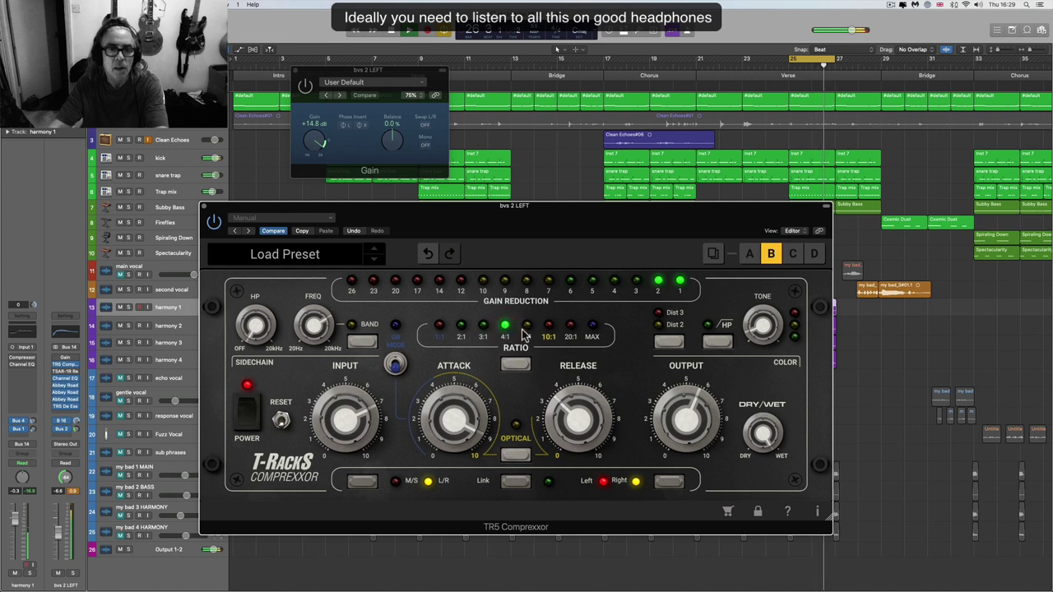
left_click(527, 329)
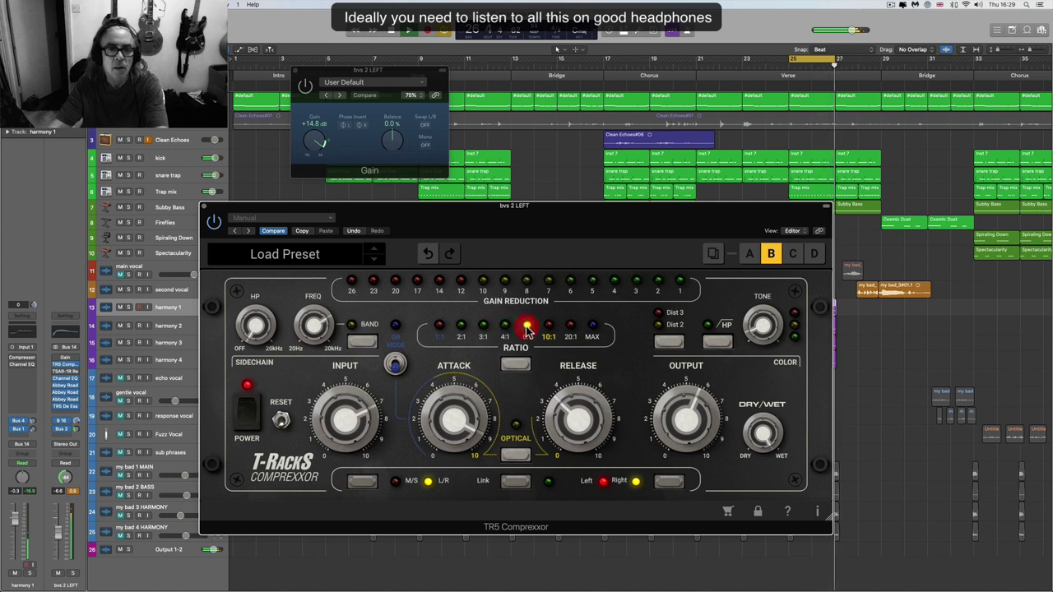
mouse_move(574, 405)
left_click_drag(572, 405, 572, 395)
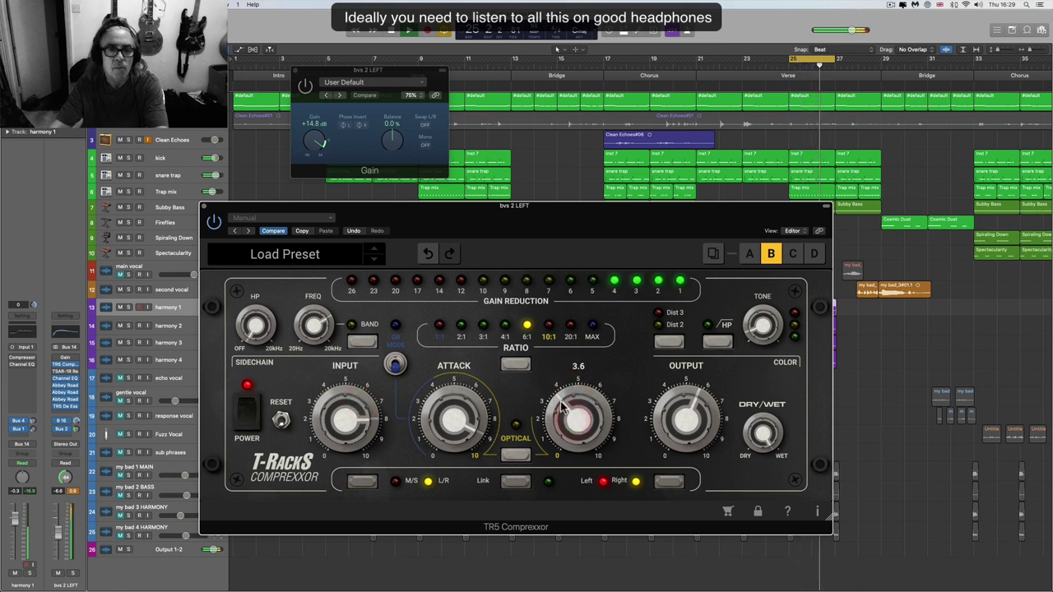
- Compare the 4:1 ratio with 6:1 during playback, finish on 6:1, and fine-tune the Release
left_click(505, 326)
scroll(505, 326, "down", 1)
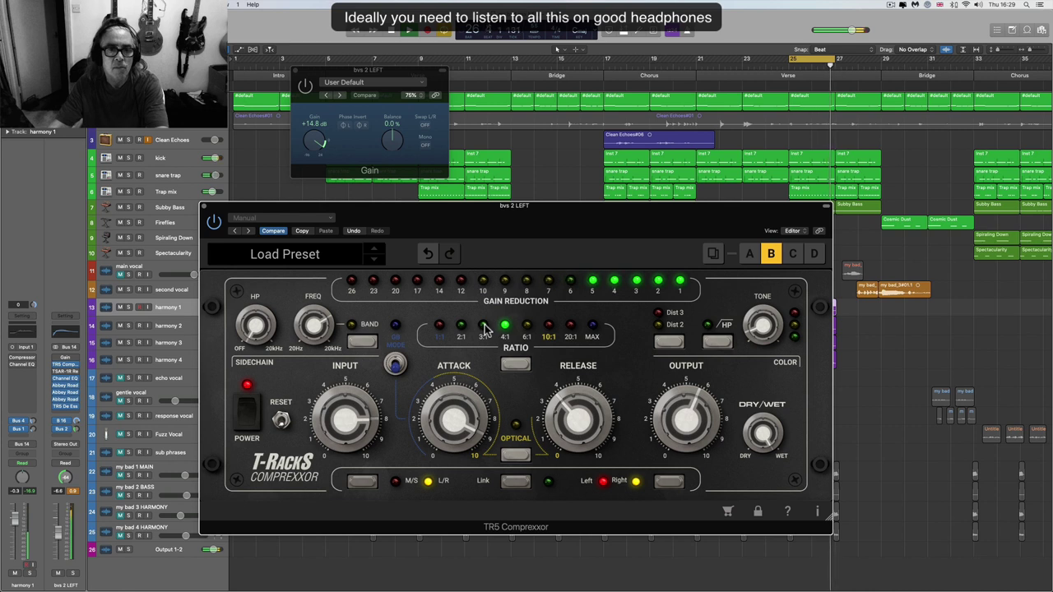
left_click(527, 326)
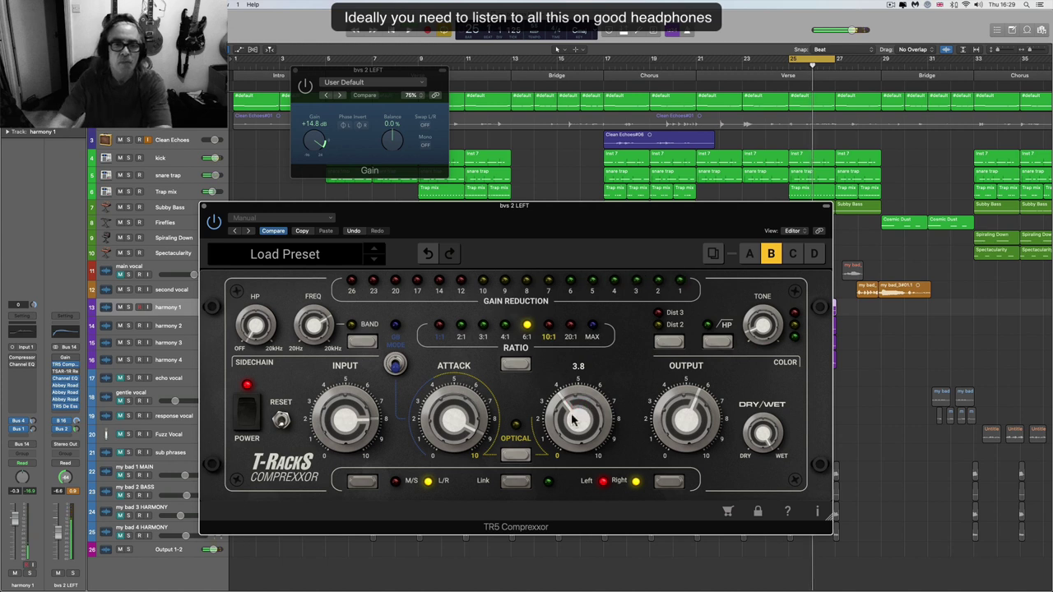
left_click_drag(581, 414, 576, 436)
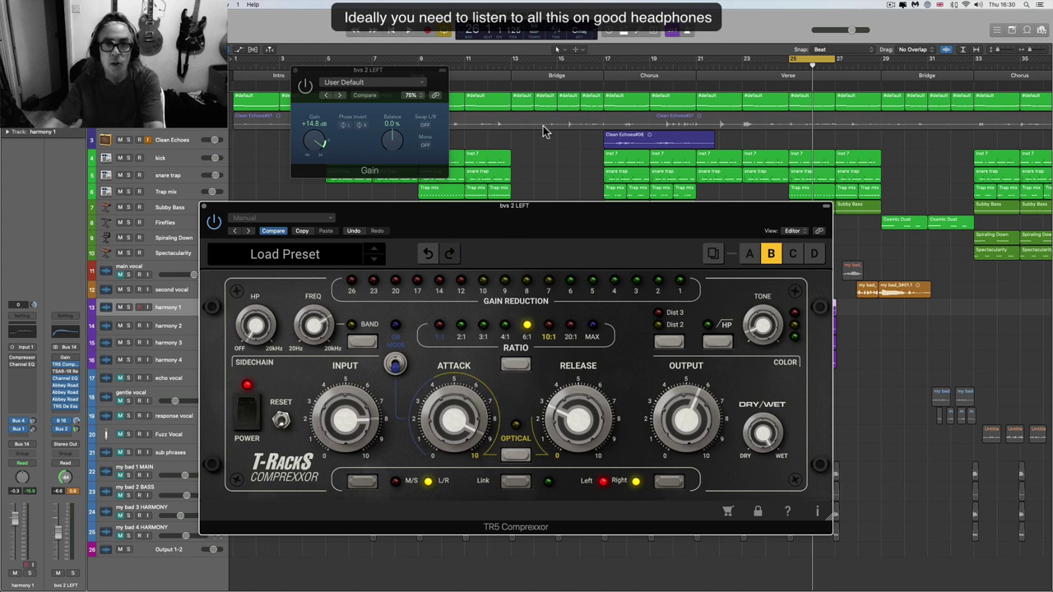
- Play the loop at the 6:1 ratio with the Release lowered to 2.6 and fine-tune the Output from 5.7
mouse_move(467, 417)
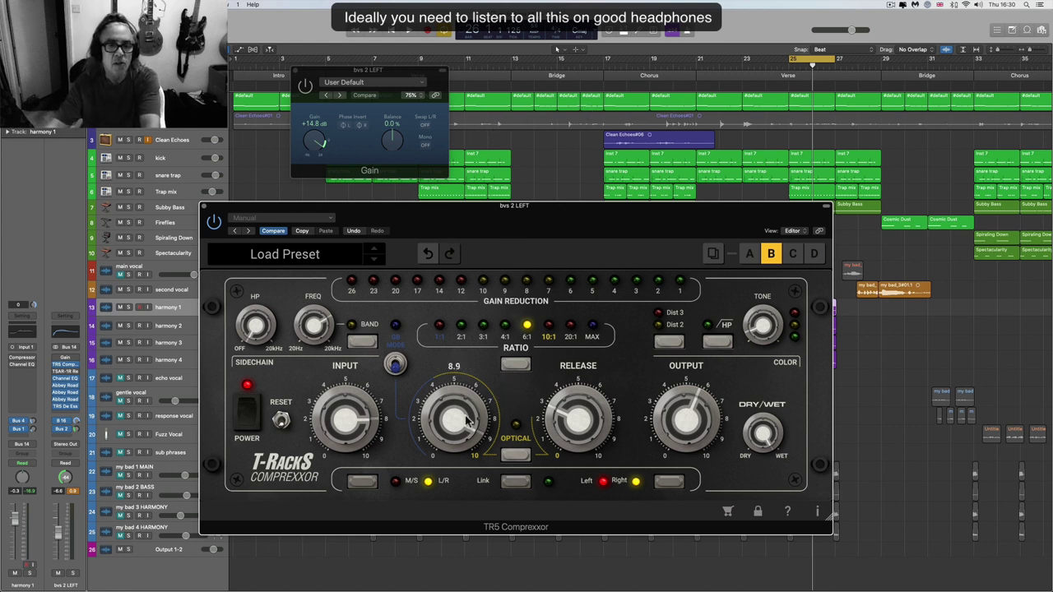
mouse_move(578, 423)
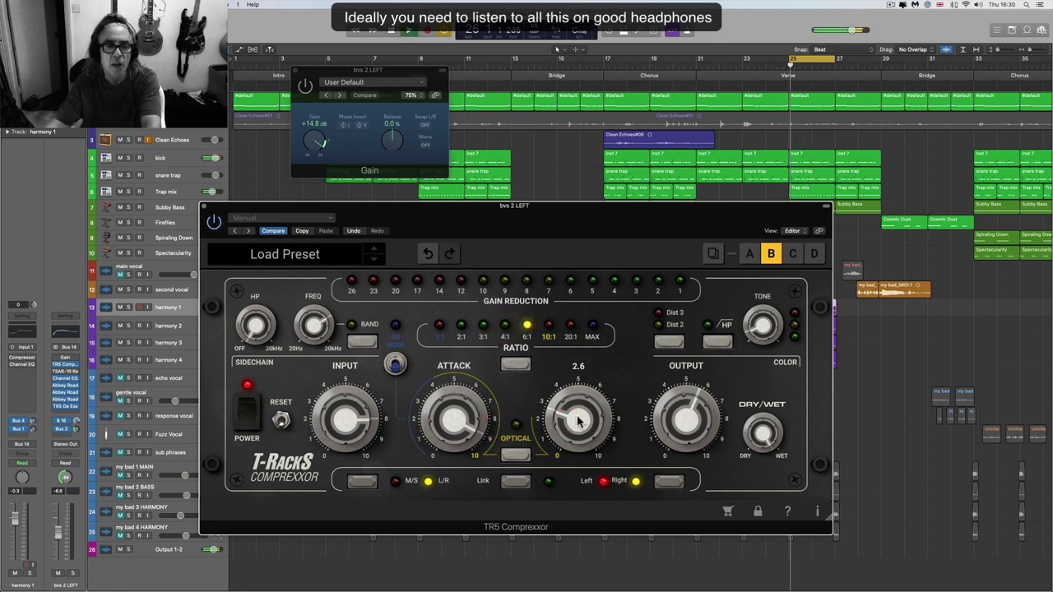
key("space")
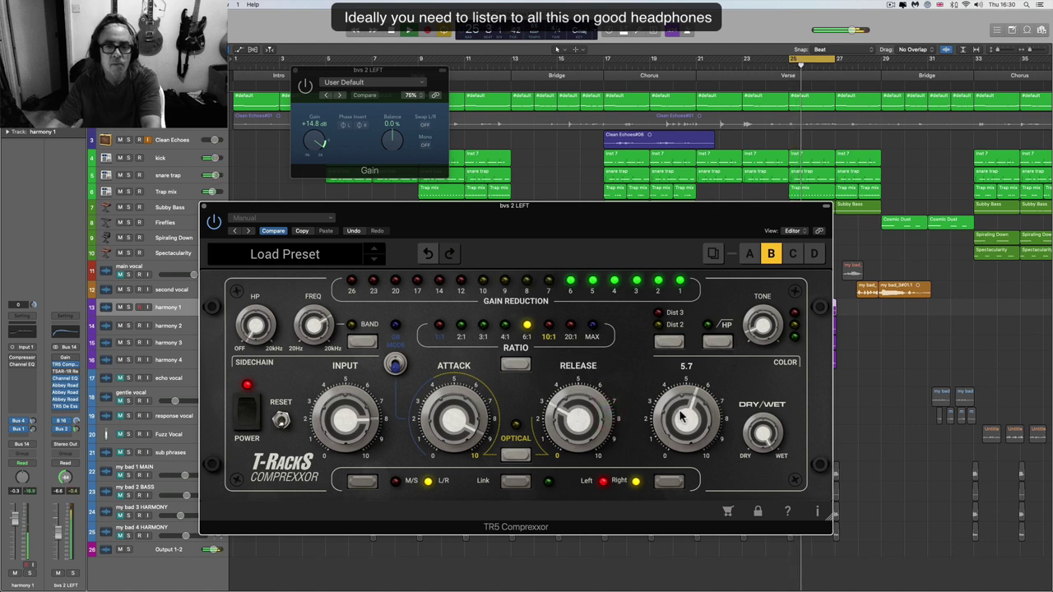
left_click_drag(679, 416, 672, 412)
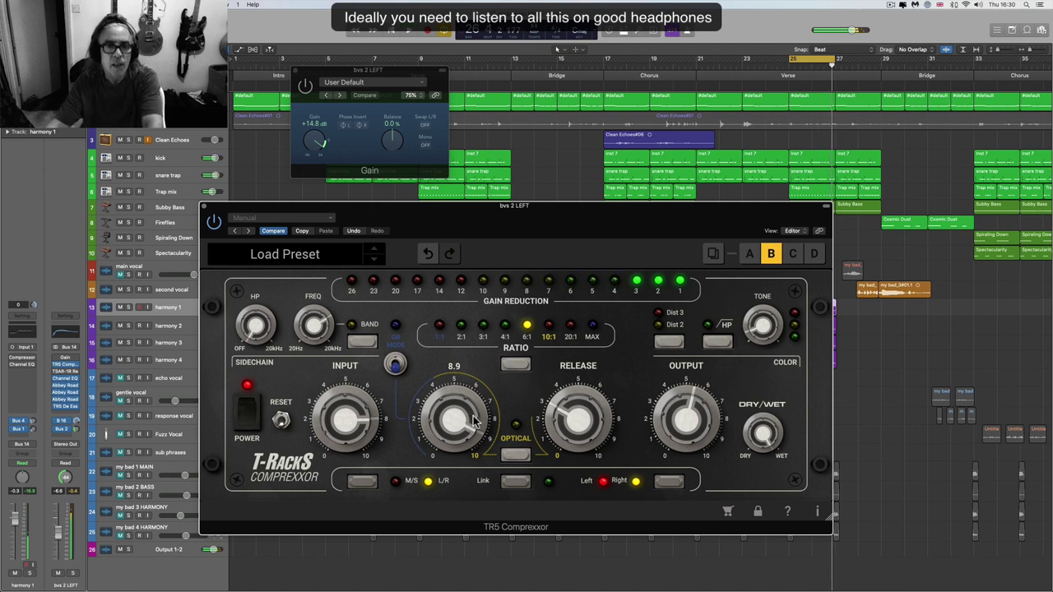
- Lower the Input slightly, restart playback and set the Release to 3.0, then trim the Output
mouse_move(574, 420)
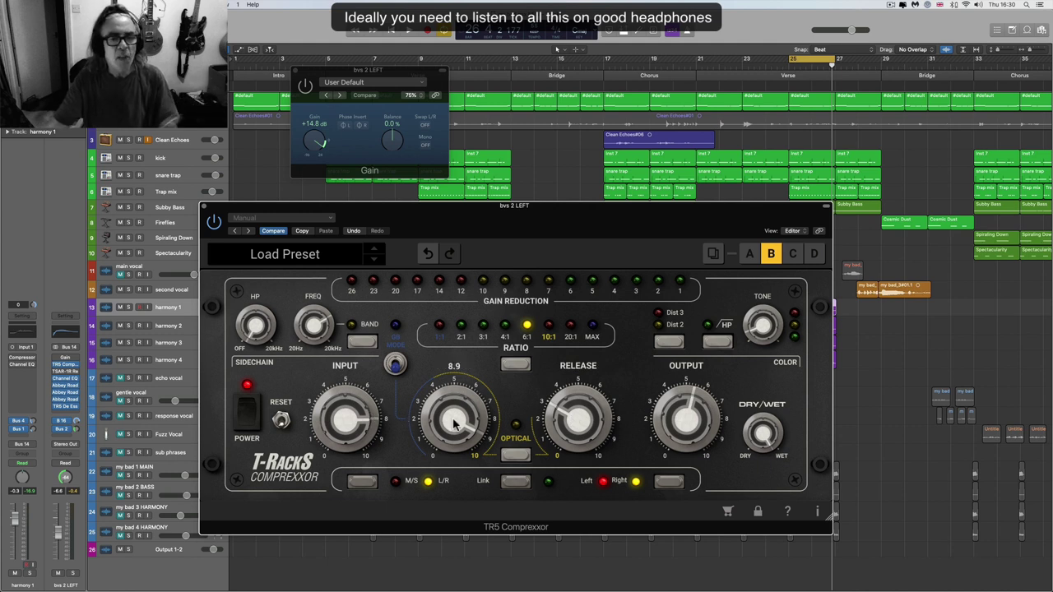
mouse_move(344, 424)
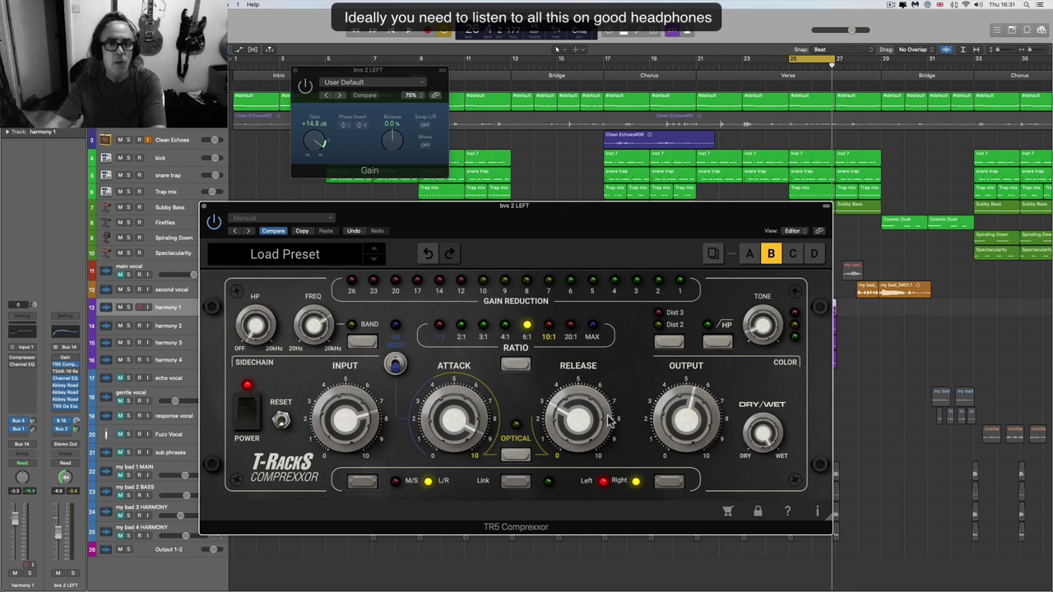
key("space")
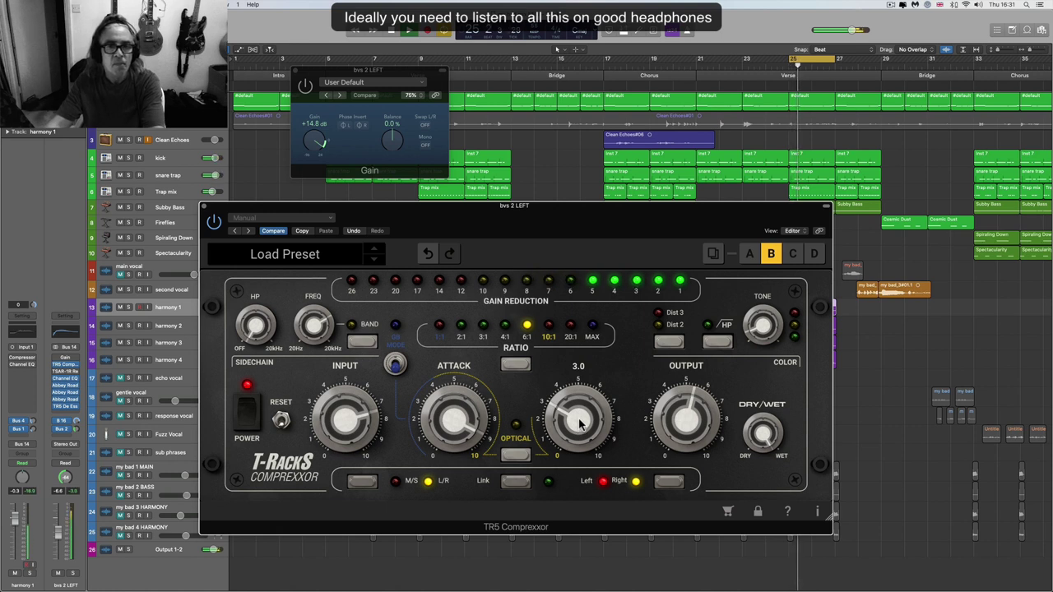
mouse_move(671, 422)
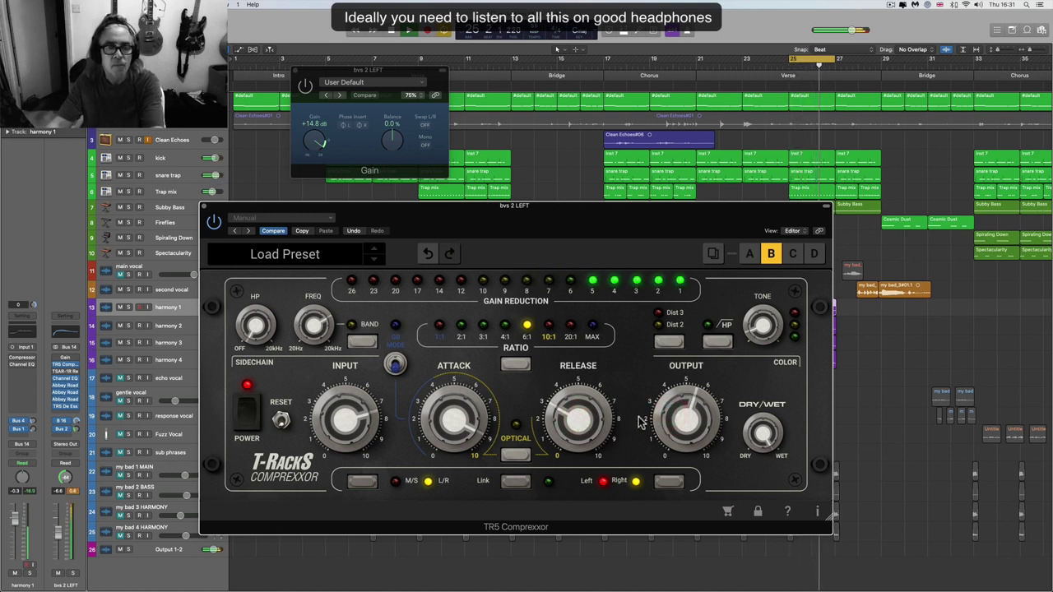
- Reduce the ratio to 4:1 and fine-tune the Release around 3.1 during playback
left_click(508, 326)
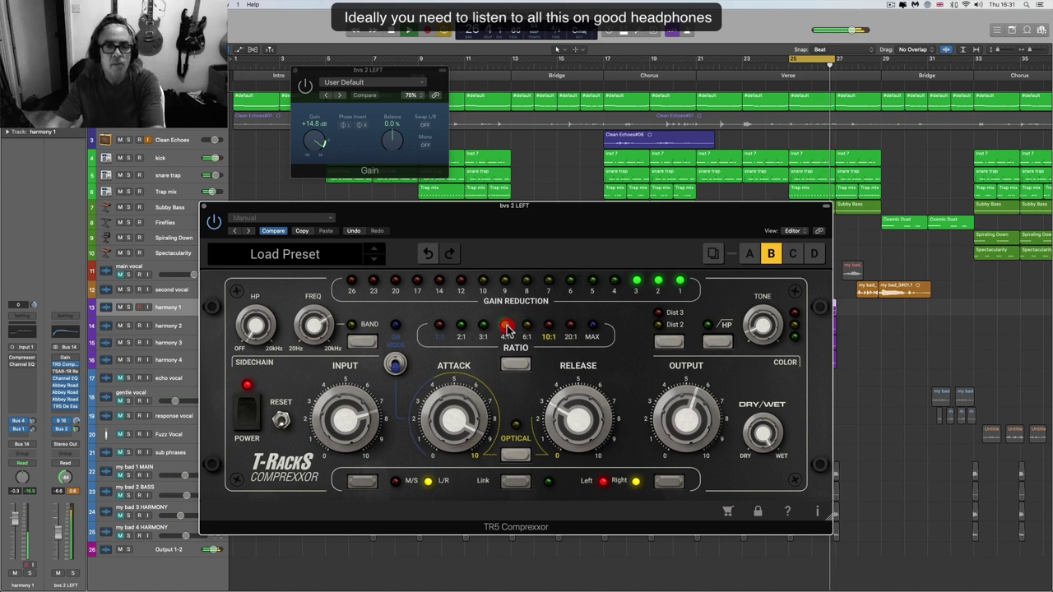
mouse_move(584, 399)
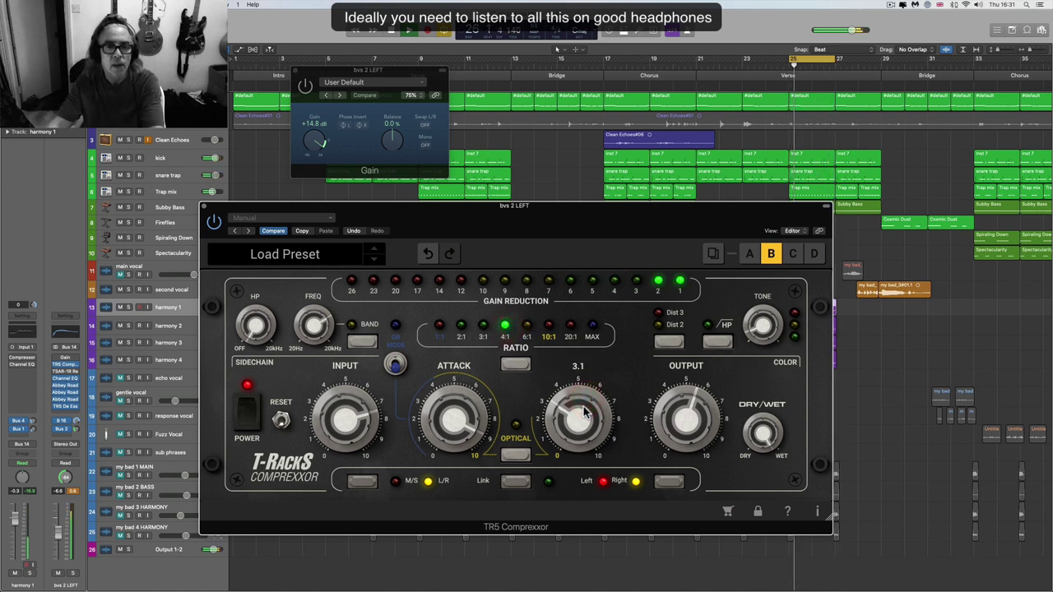
left_click_drag(585, 398, 581, 420)
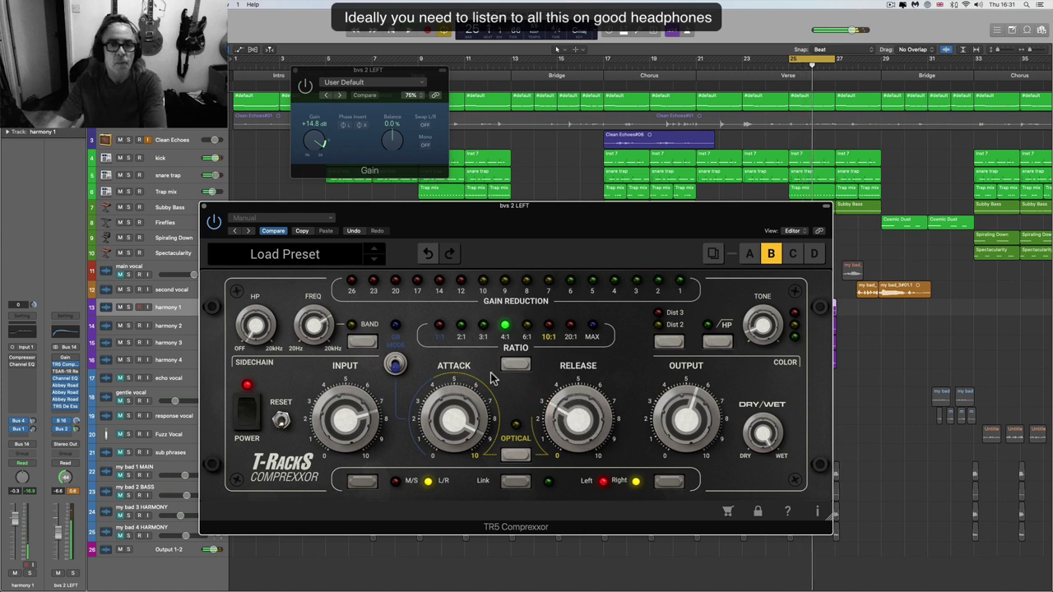
- Switch to a 10:1 ratio with an Attack of 5.1, raise the Release, and rebalance Input and Output during playback
left_click_drag(473, 455, 463, 448)
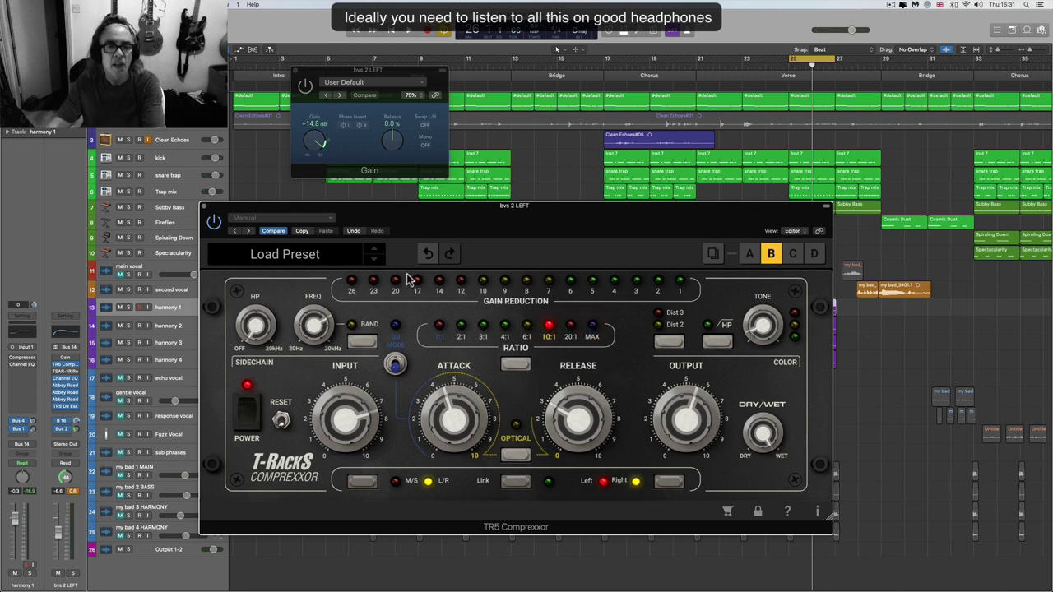
mouse_move(576, 420)
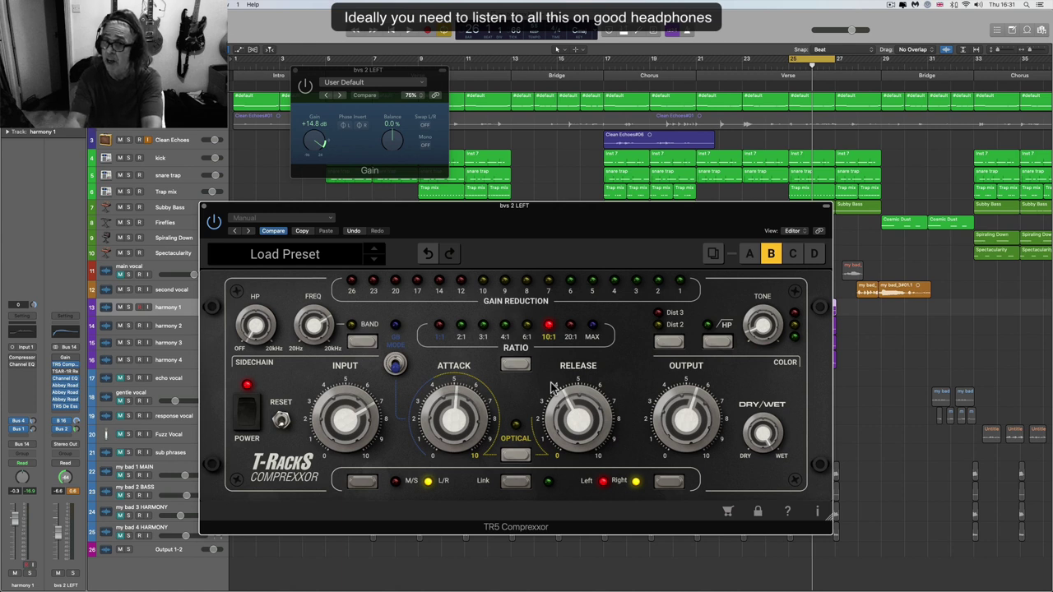
key("space")
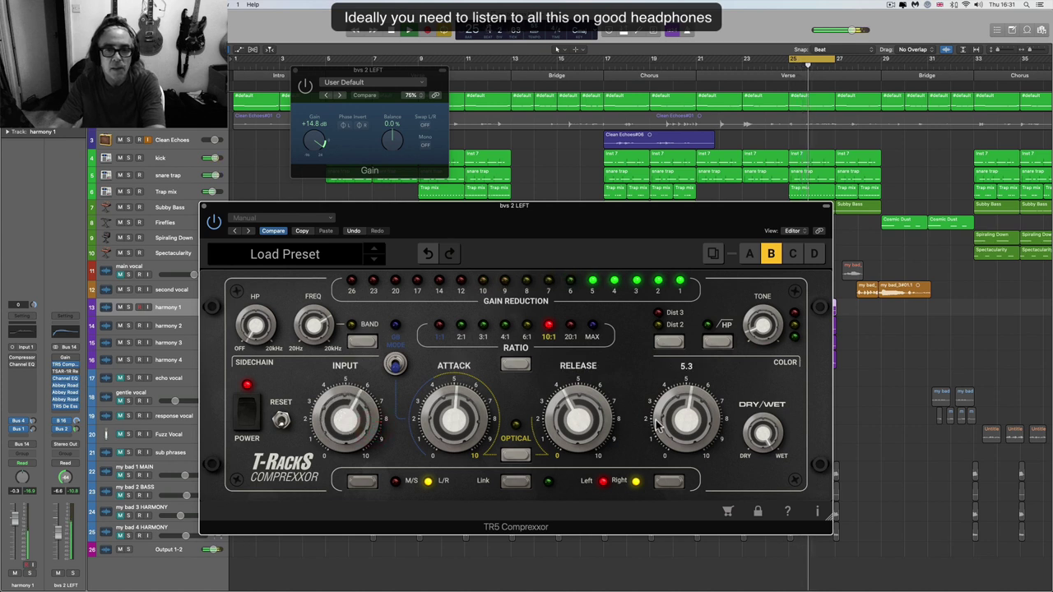
left_click_drag(655, 401, 658, 389)
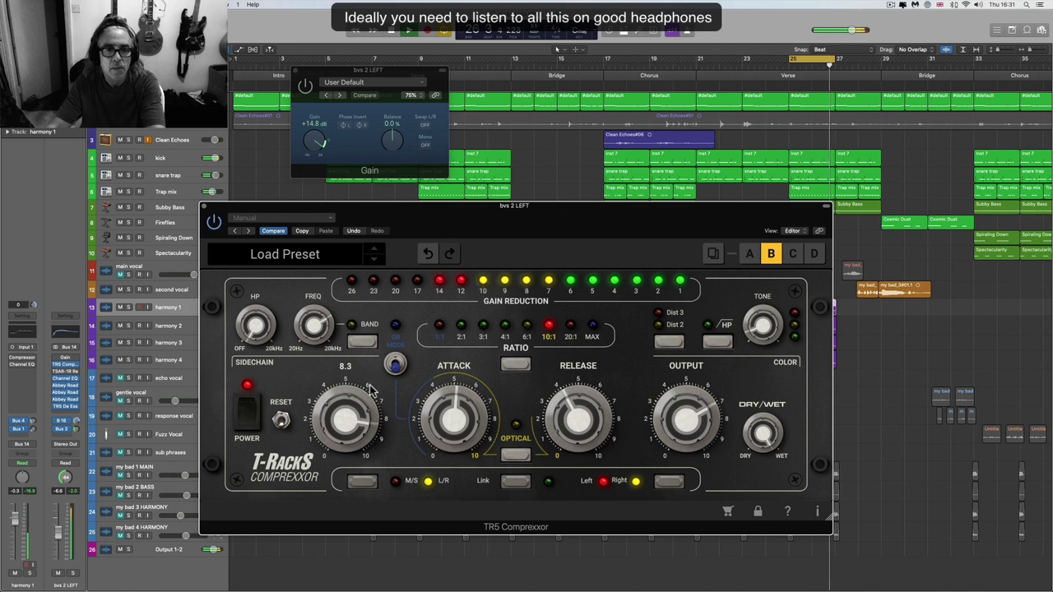
left_click_drag(372, 411, 374, 416)
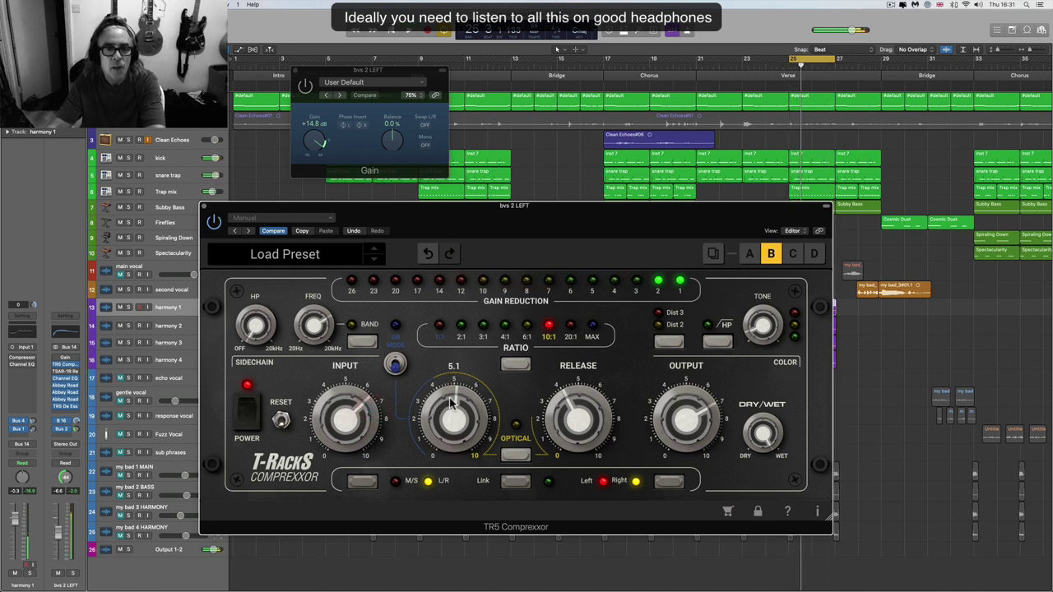
- Try different Attack values around 4.8 at the 10:1 ratio while raising the Release to 9.6
left_click_drag(456, 407, 467, 457)
left_click_drag(575, 421, 601, 428)
left_click_drag(489, 421, 453, 383)
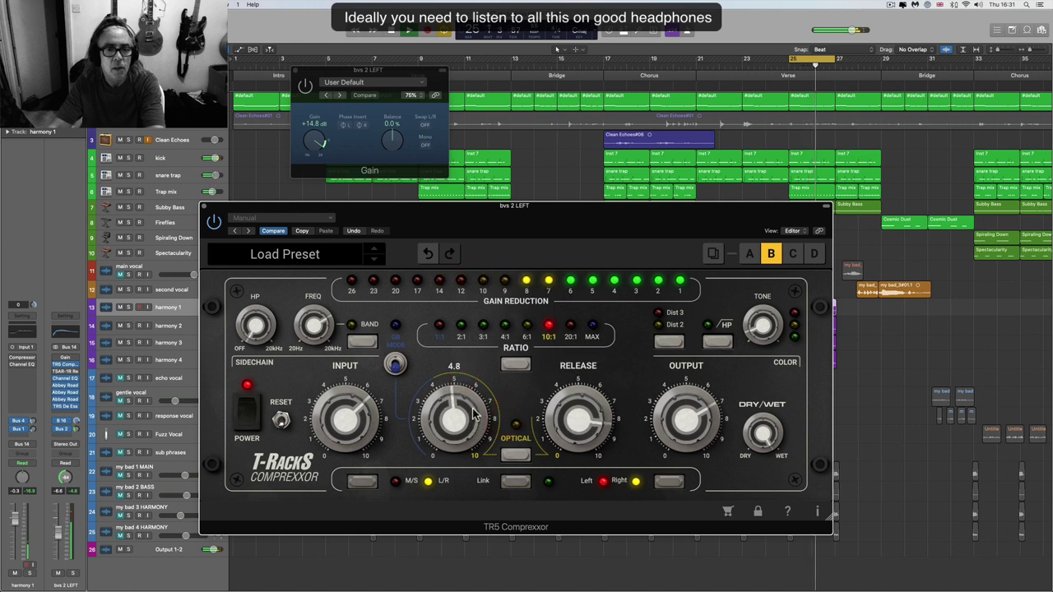
mouse_move(574, 413)
left_mouse_down()
mouse_move(580, 399)
mouse_move(587, 416)
left_mouse_up()
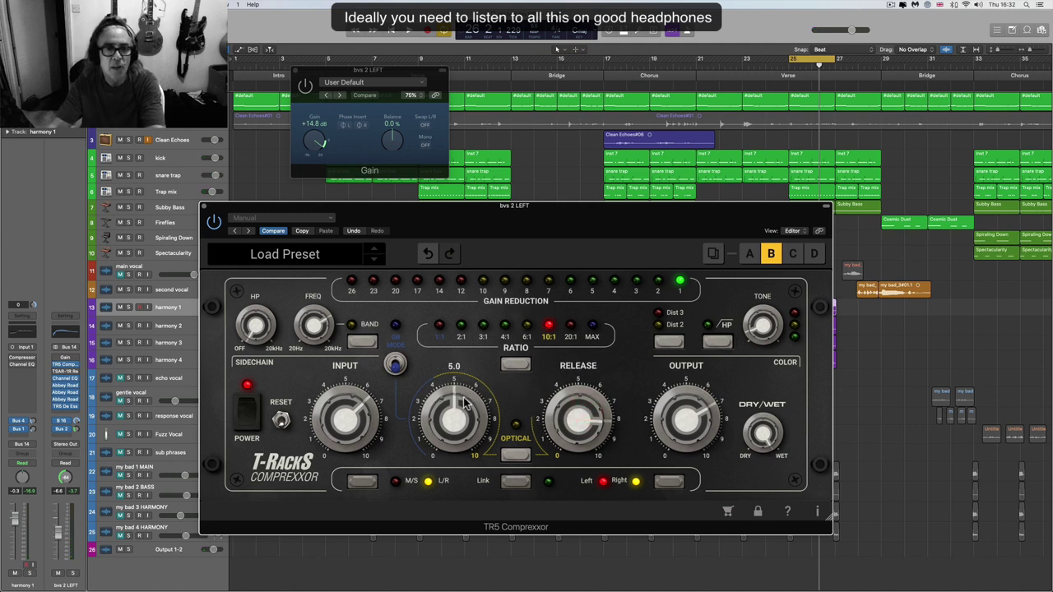
left_click_drag(463, 398, 459, 417)
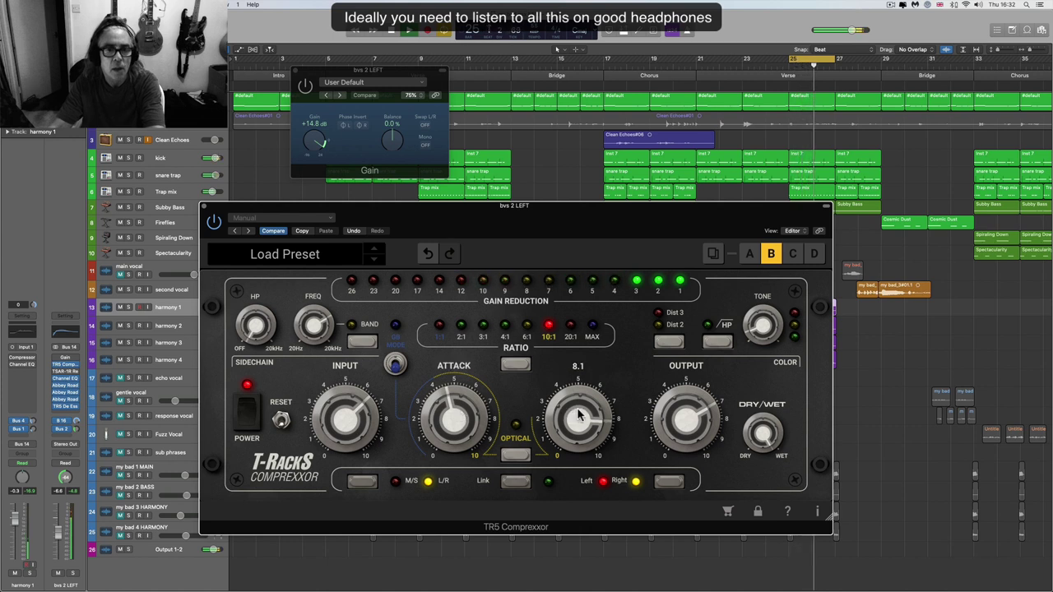
left_click_drag(580, 416, 579, 380)
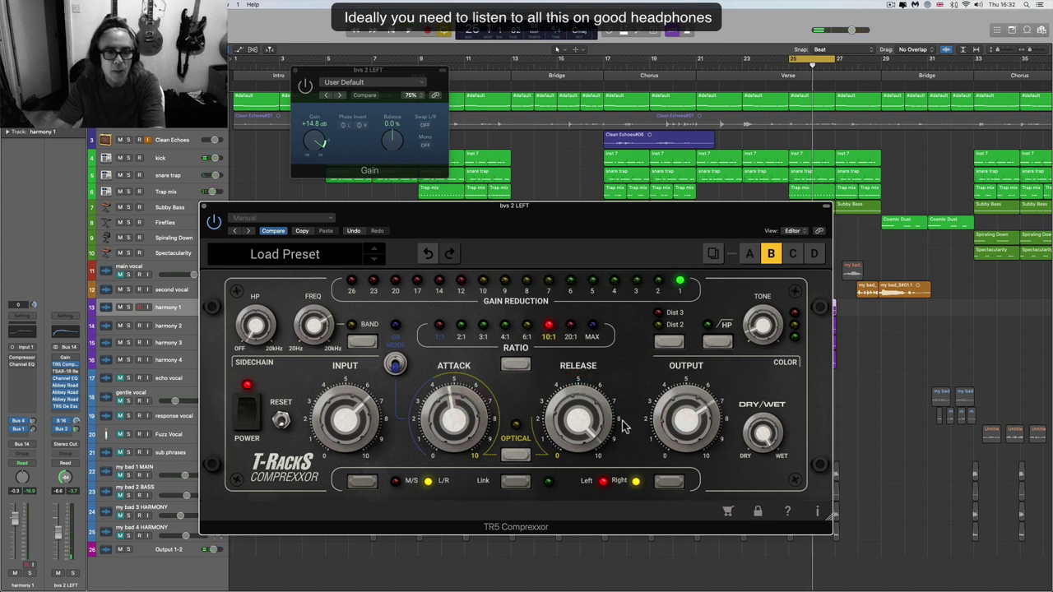
- Replay the loop with the Release at 9.4, then stop playback and reduce the Release to about 8
mouse_move(559, 425)
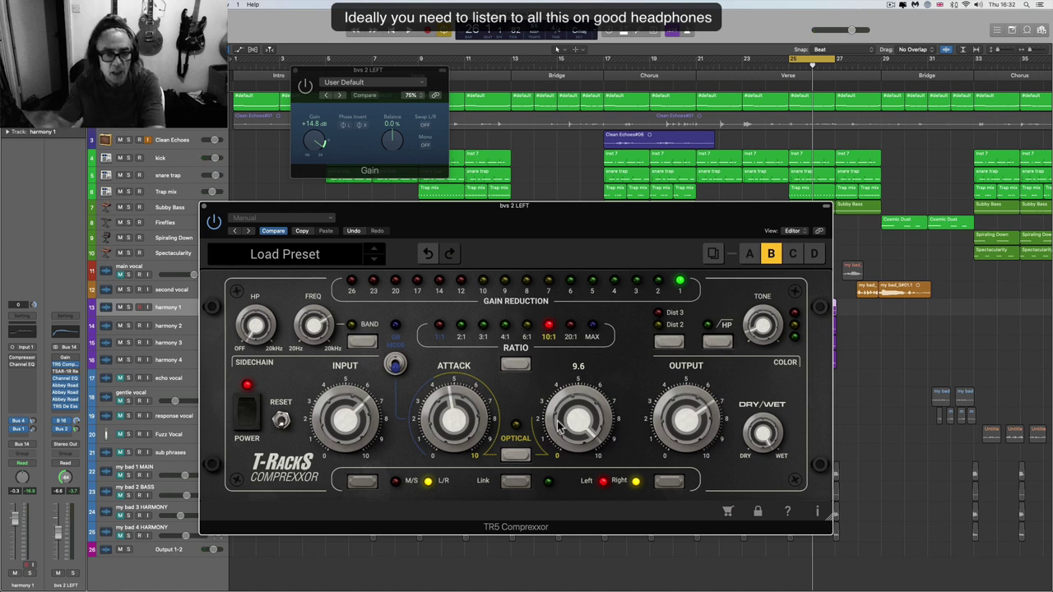
key("space")
left_click_drag(558, 425, 565, 422)
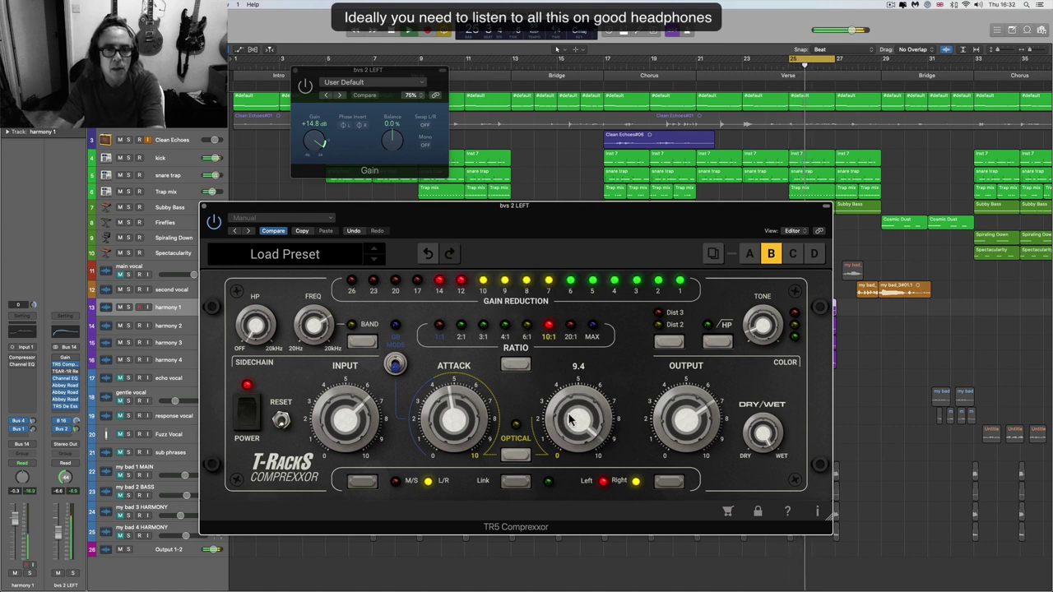
mouse_move(458, 420)
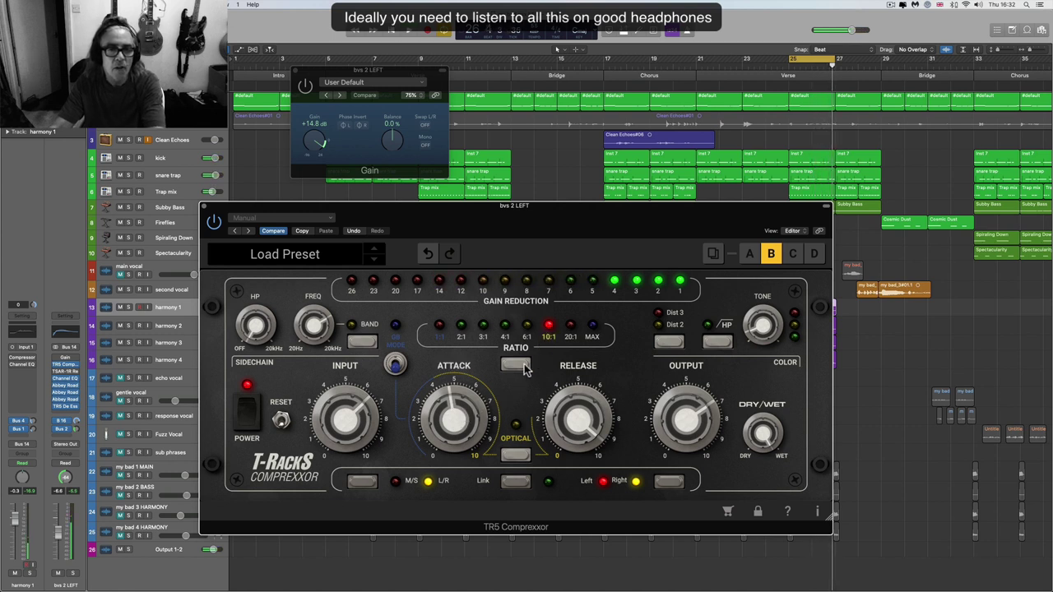
mouse_move(578, 424)
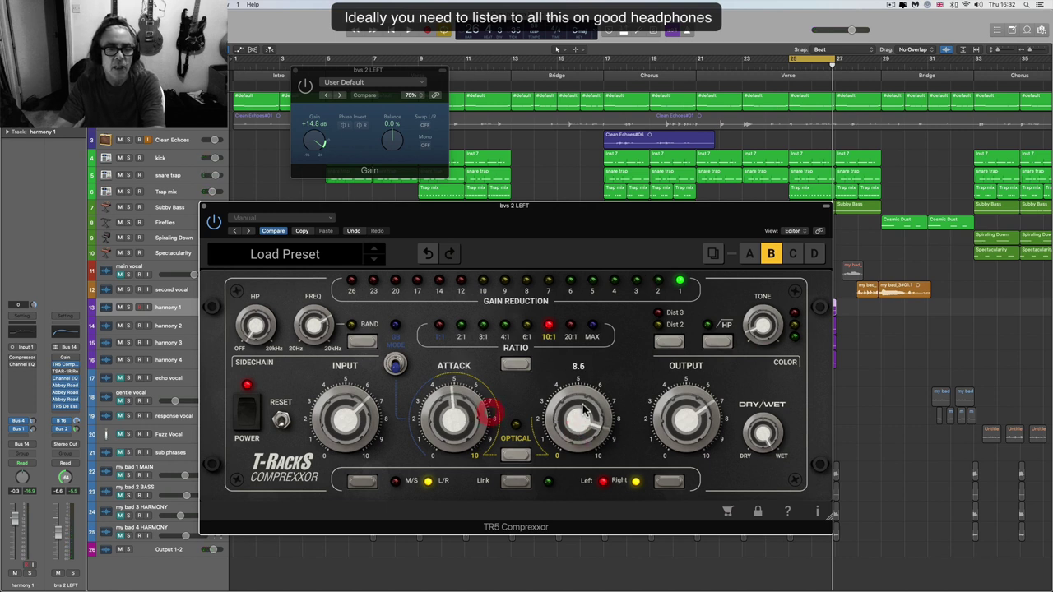
scroll(586, 424, "down", 3)
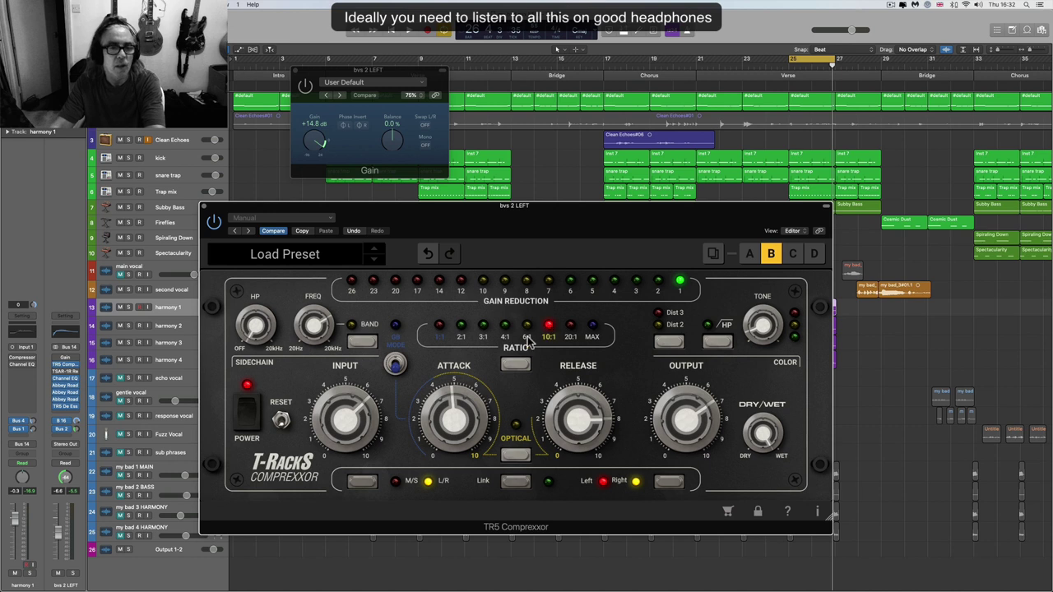
- Set the Attack to about 5, restart playback with the Input at 5.5, and raise the Output to 7.7
left_click(457, 399)
key("space")
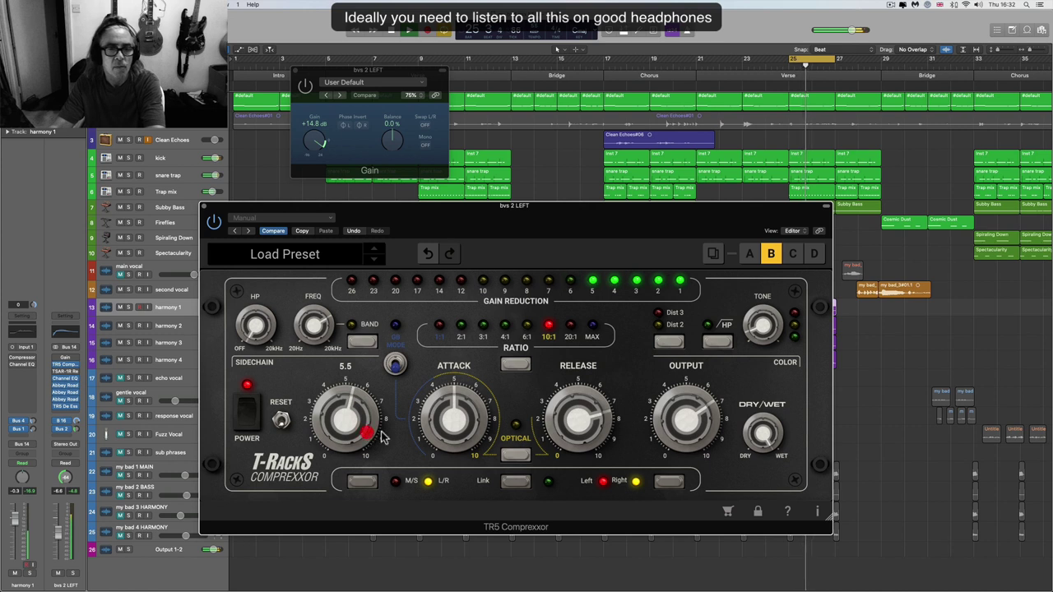
mouse_move(668, 419)
scroll(668, 419, "up", 3)
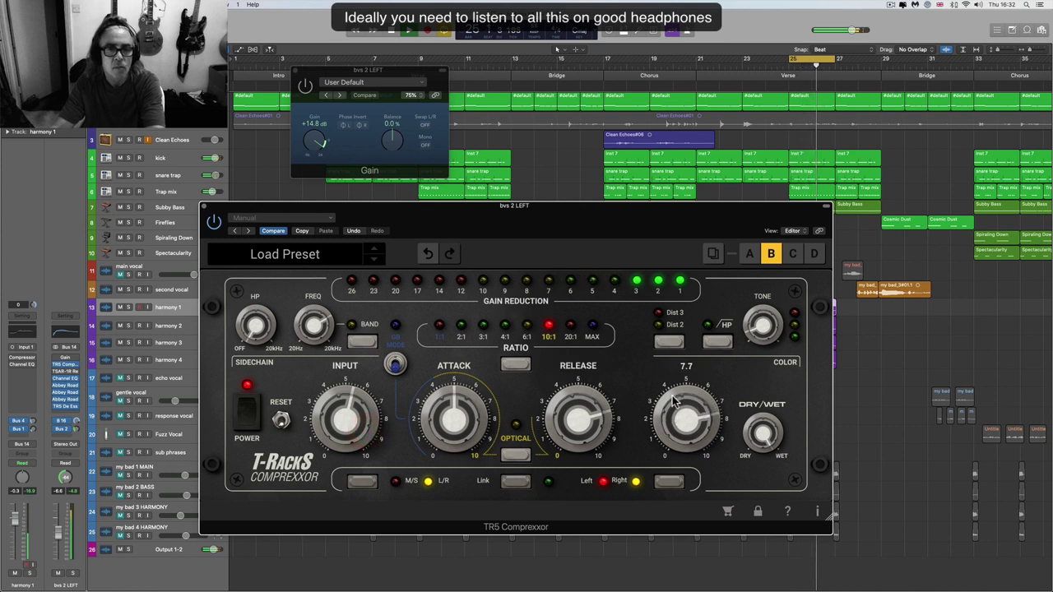
- Shorten the Release to about 3.7, reduce the Output from its 8.2 peak, and raise the Input during playback
left_click_drag(574, 419, 609, 494)
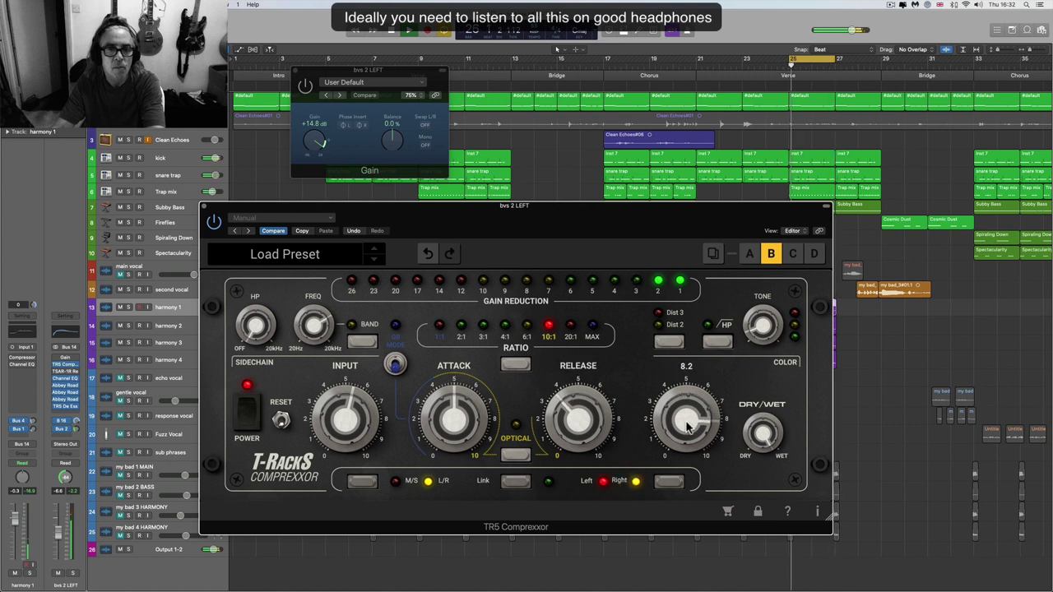
left_click_drag(682, 427, 687, 453)
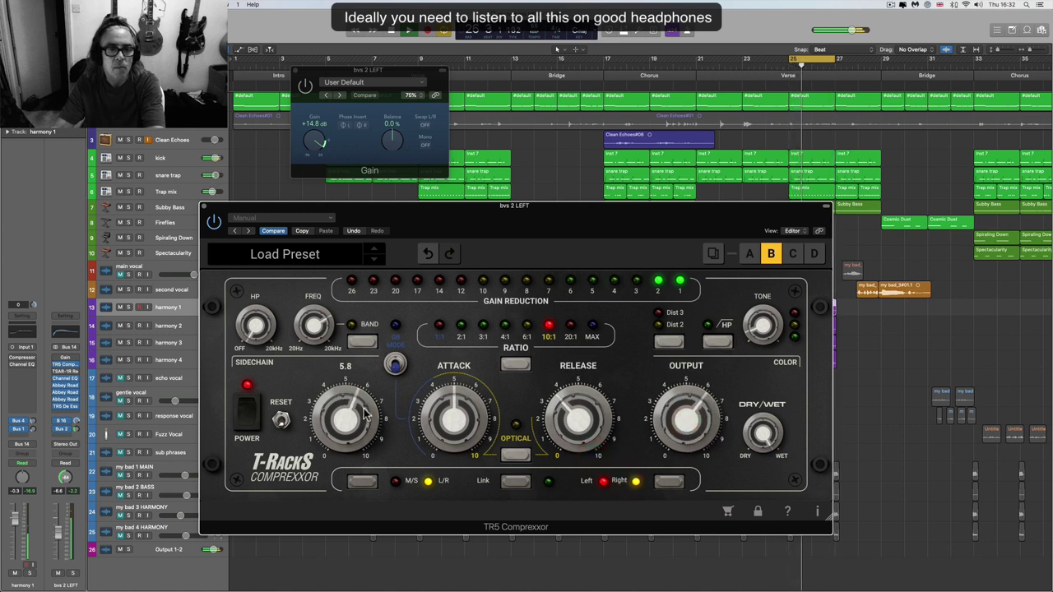
mouse_move(676, 397)
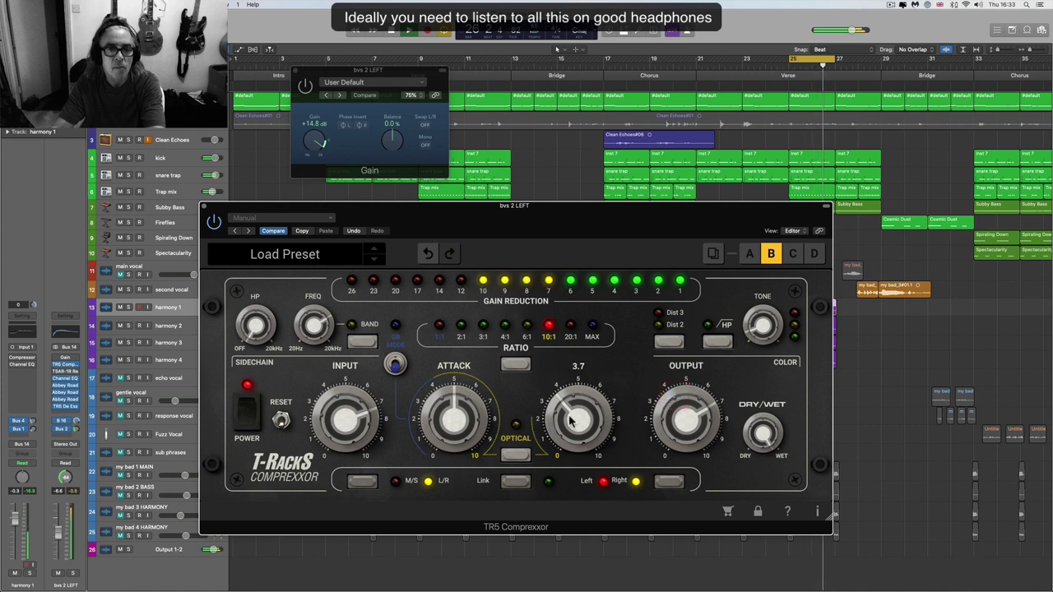
- Lower the Release further, try the Attack at 1.6, and reduce the Input to about 6 during playback
left_click_drag(571, 355, 568, 390)
left_click_drag(454, 412, 473, 470)
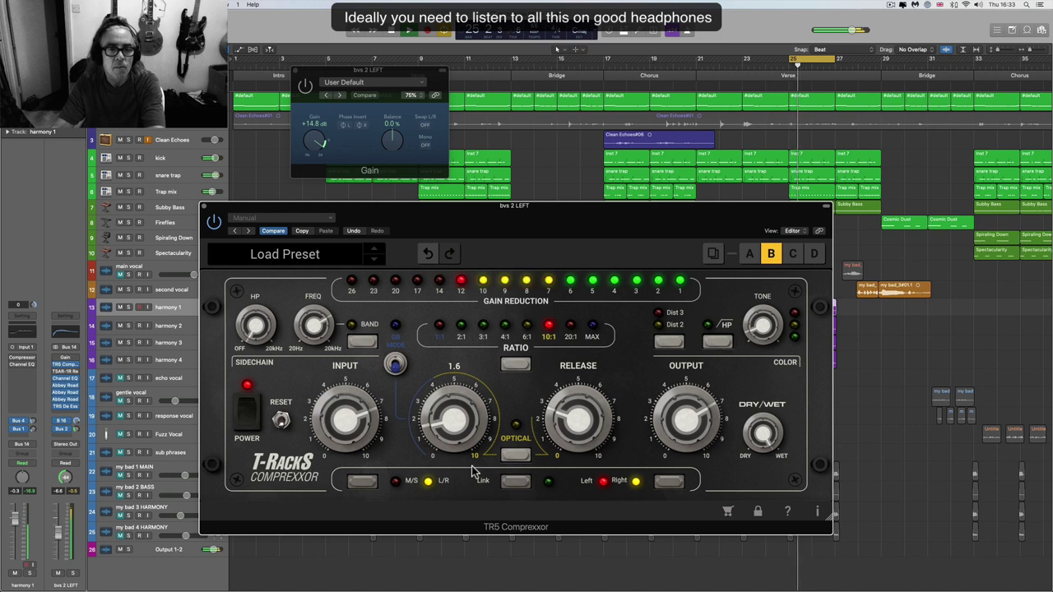
left_click_drag(346, 407, 349, 440)
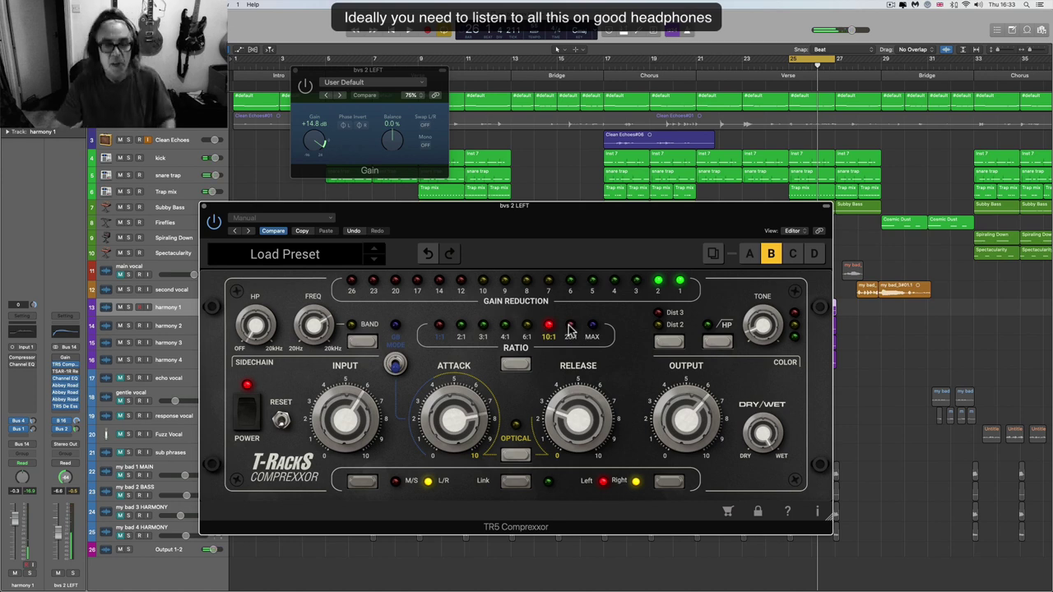
- Reposition the Comprexxor window and enable the sidechain Band option
left_click_drag(485, 218, 516, 225)
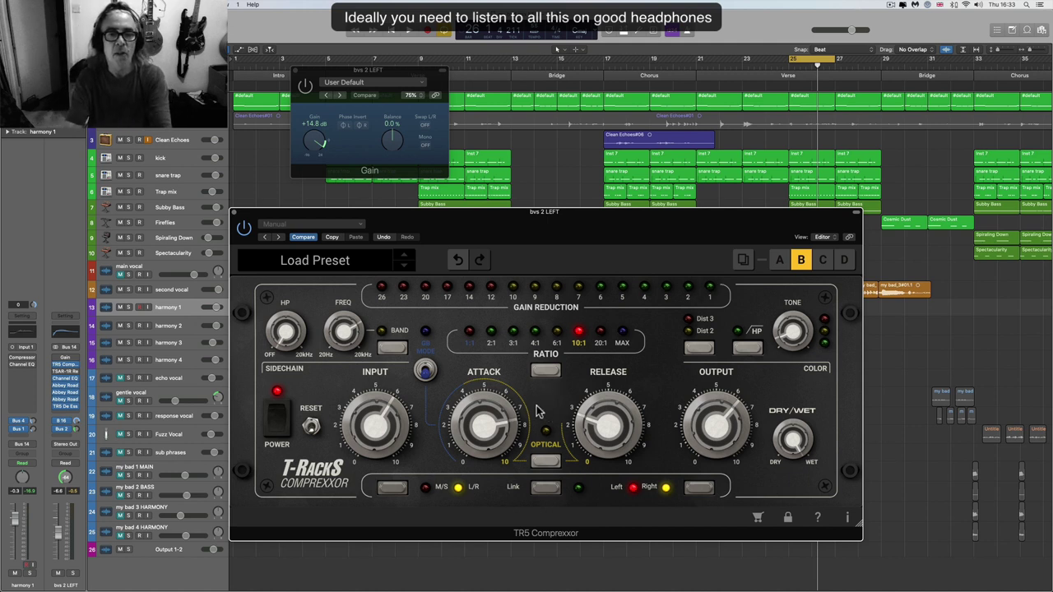
left_click(505, 224)
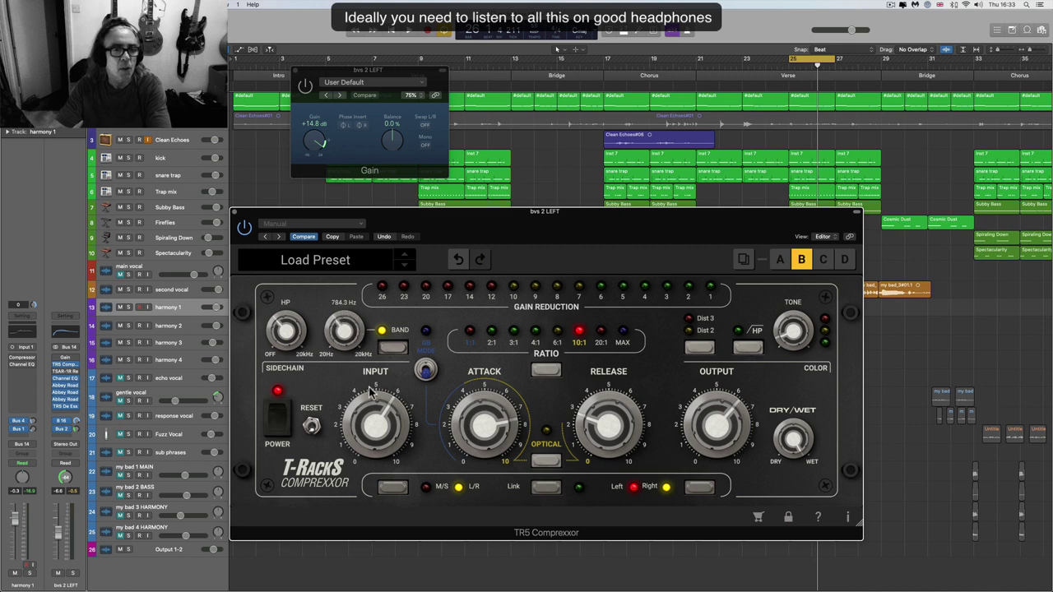
left_click_drag(369, 387, 347, 344)
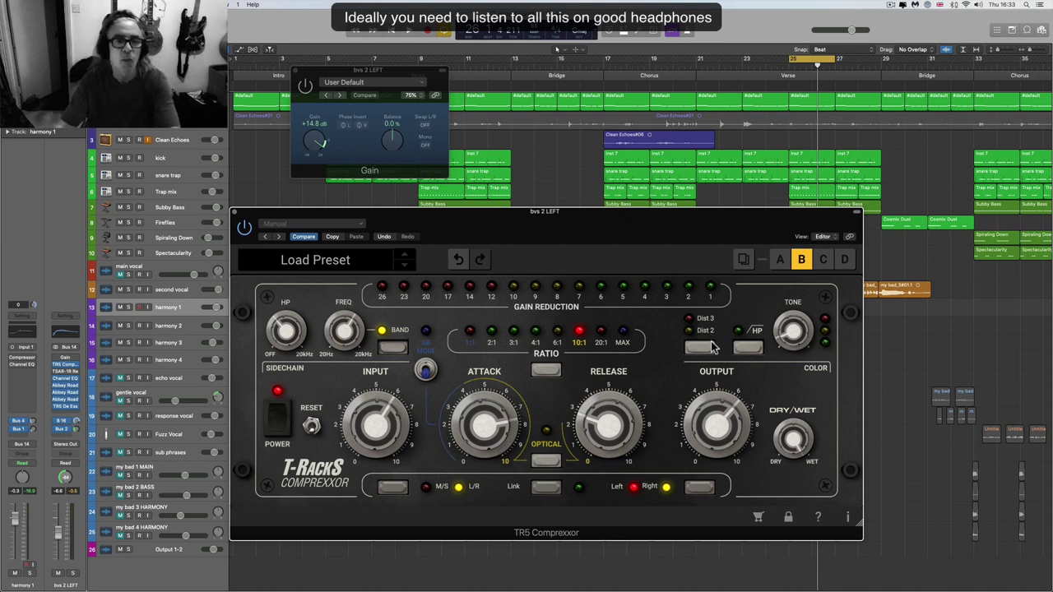
- Close the Comprexxor and Gain windows, and mute the second vocal and the four harmony tracks
mouse_move(359, 345)
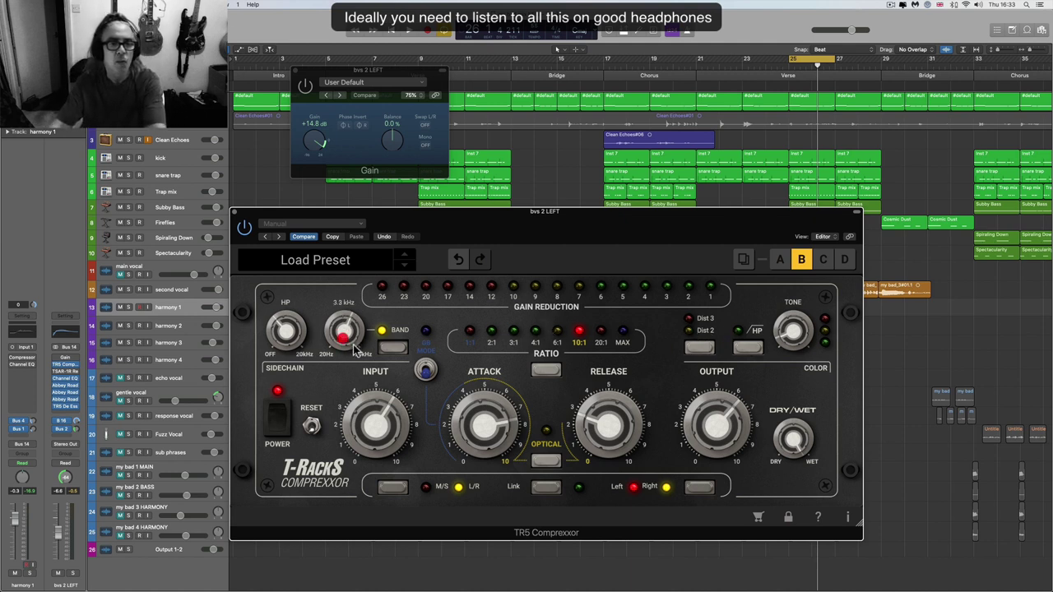
left_click(235, 214)
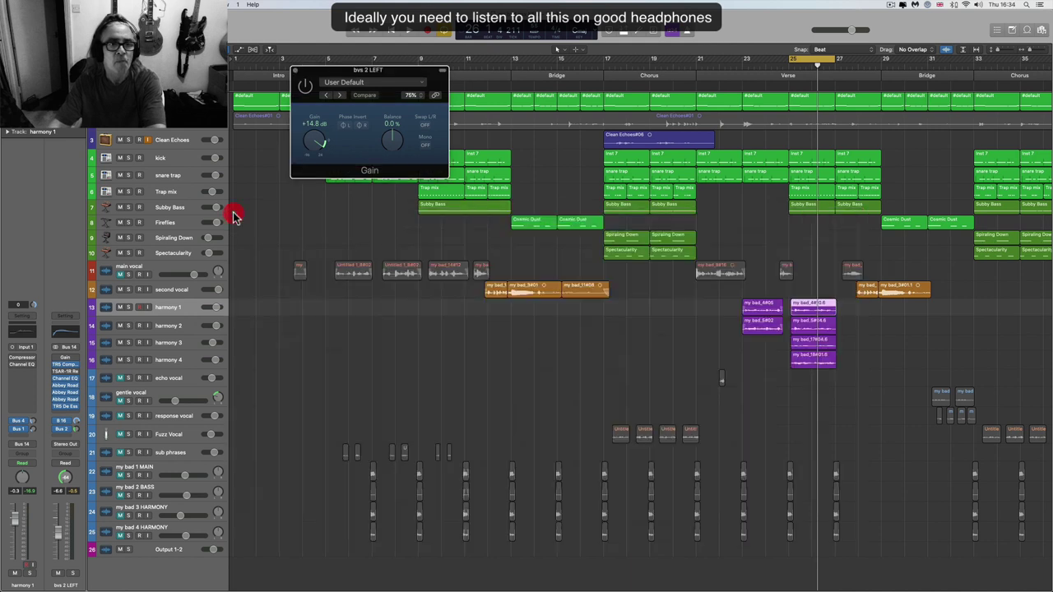
left_click(296, 72)
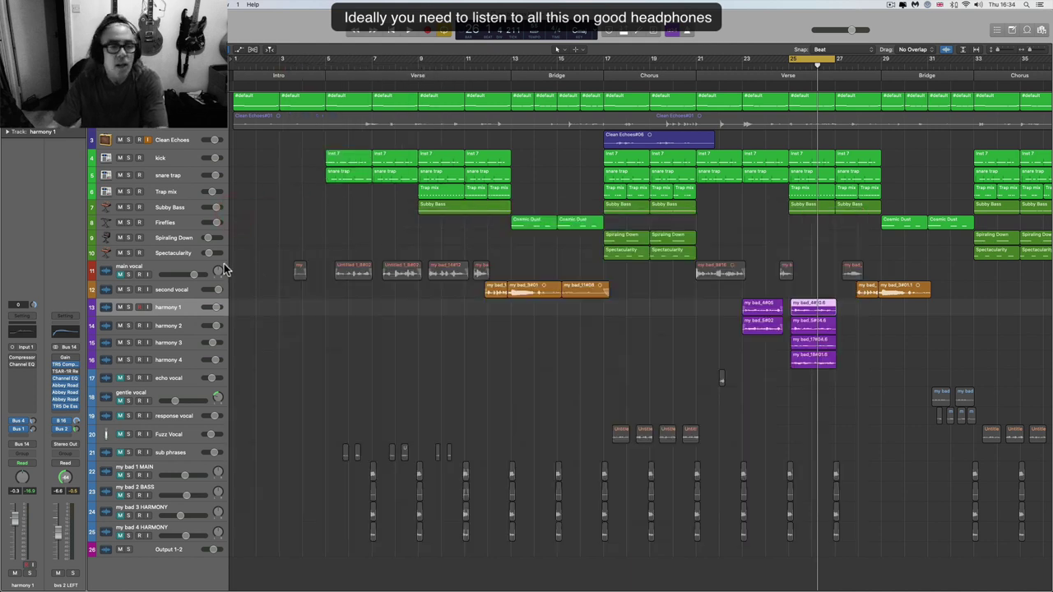
left_click_drag(120, 290, 119, 359)
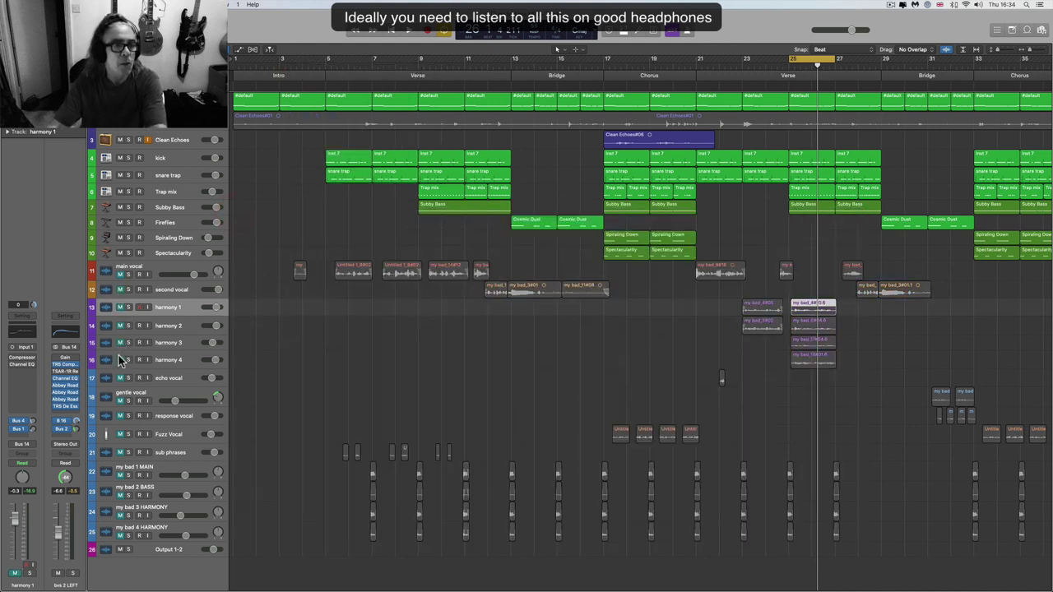
- Solo the kick track, open its Comprexxor insert, and start looped playback
left_click(168, 160)
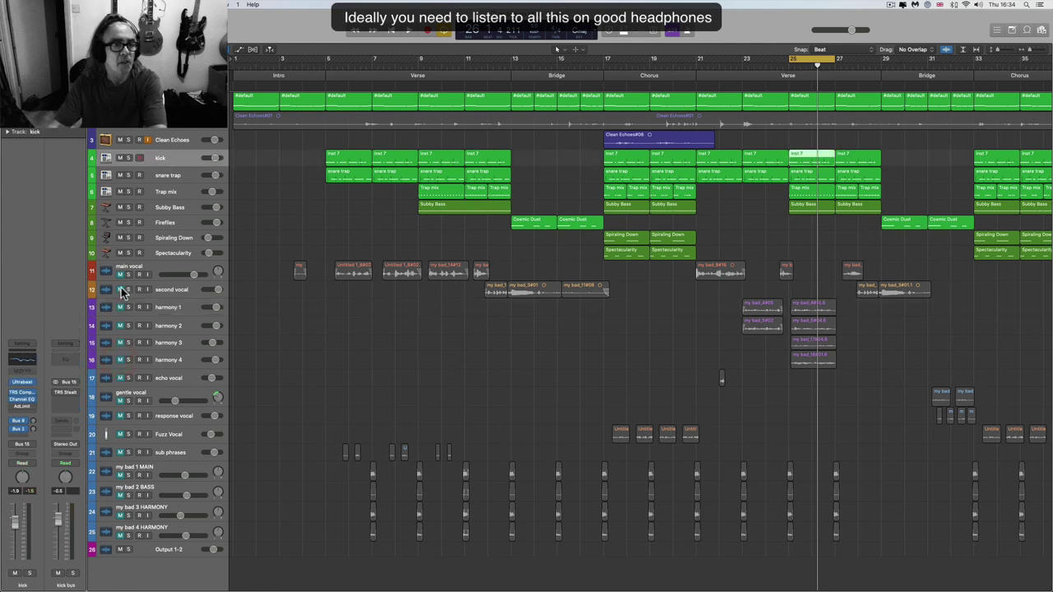
left_click(128, 159)
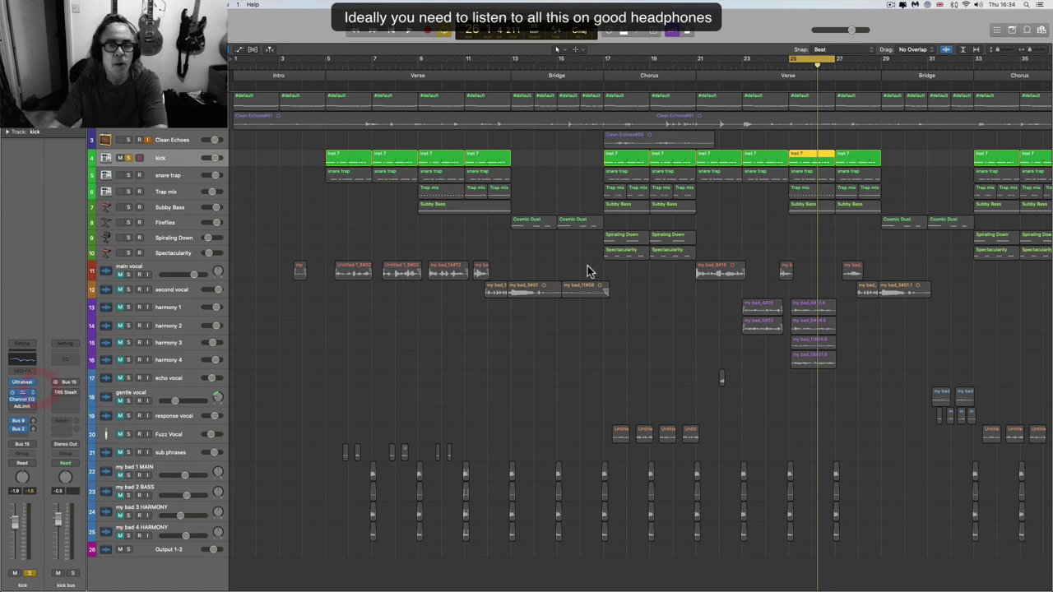
key("v")
key("space")
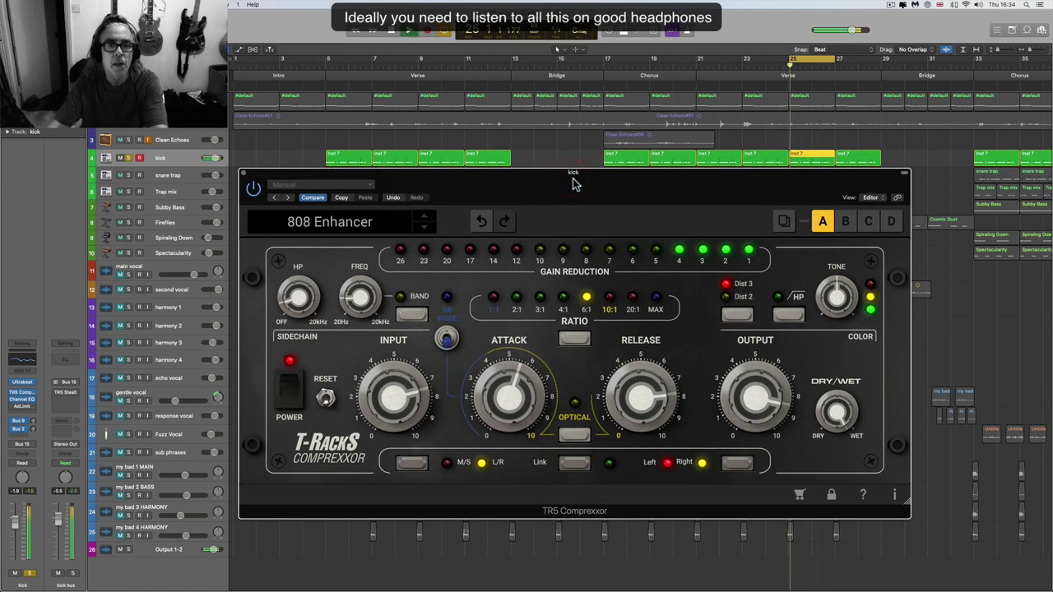
mouse_move(485, 397)
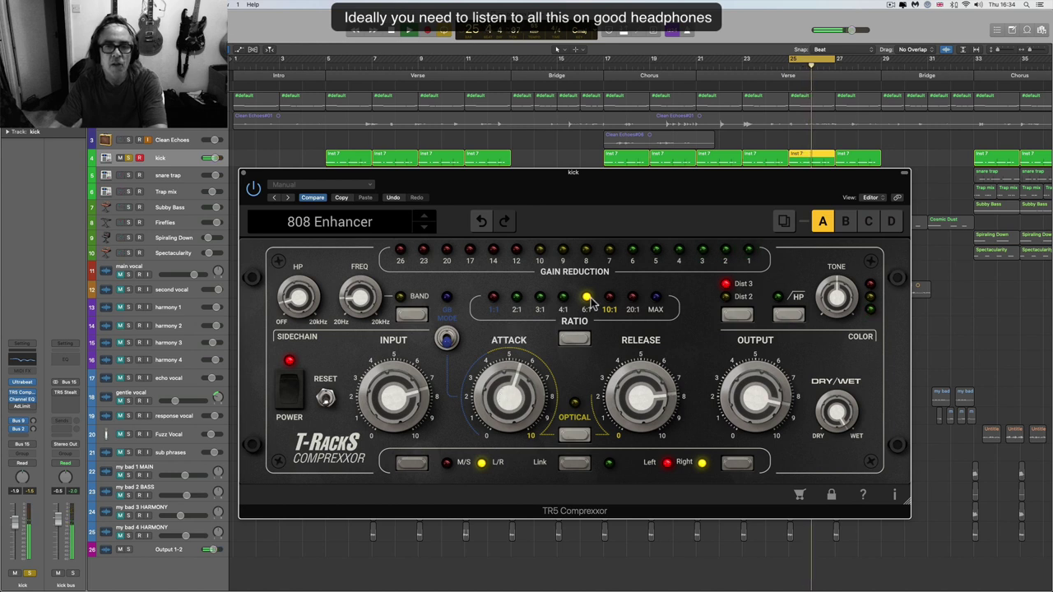
mouse_move(643, 395)
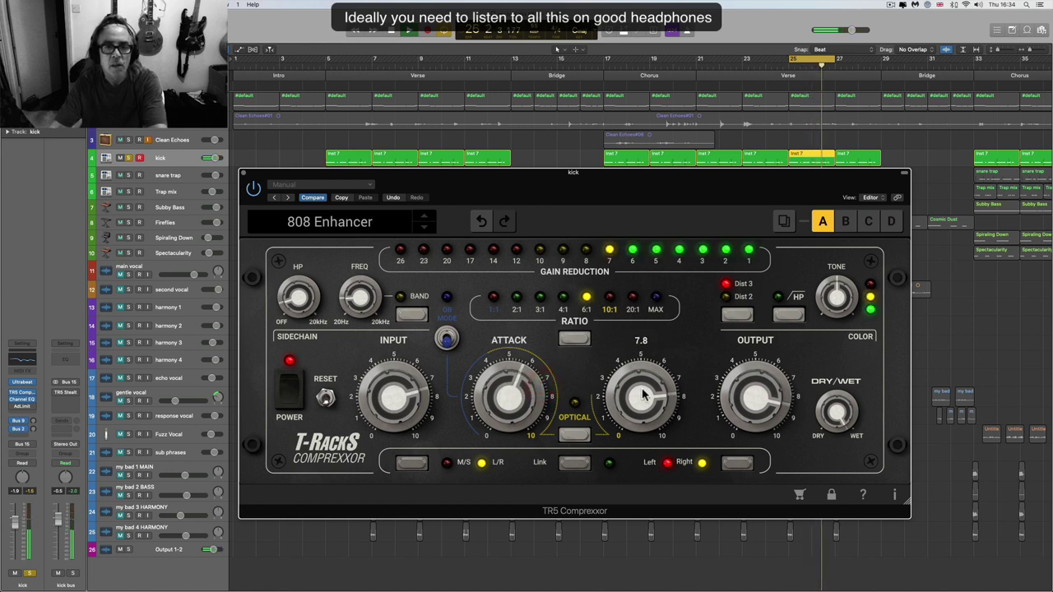
- Raise the Input above 8, shorten the Release to about 2, and set the Attack to 5.4 during playback
left_click_drag(644, 395, 643, 390)
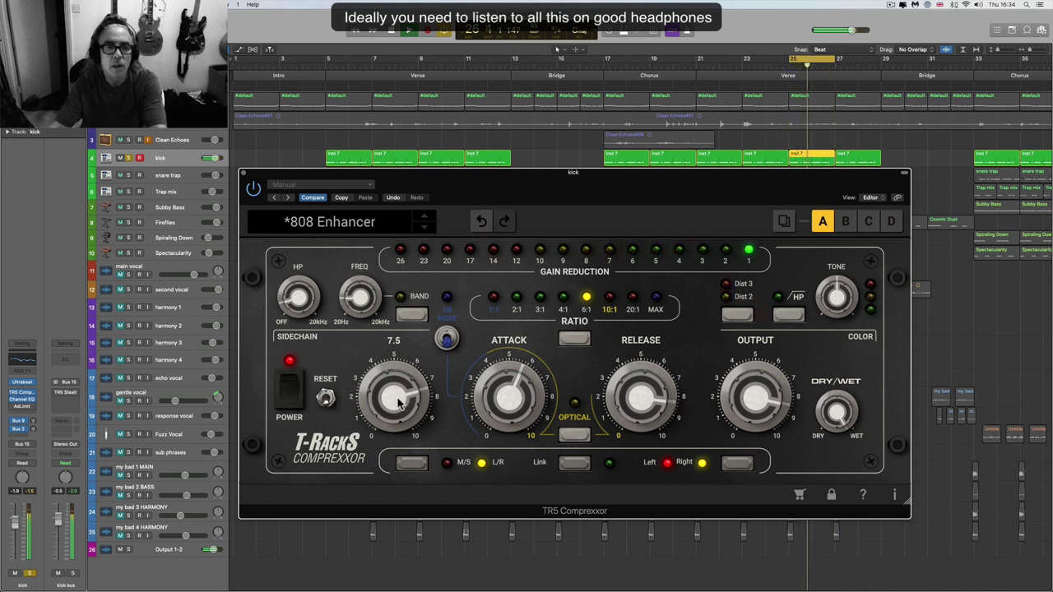
left_click_drag(398, 394, 399, 388)
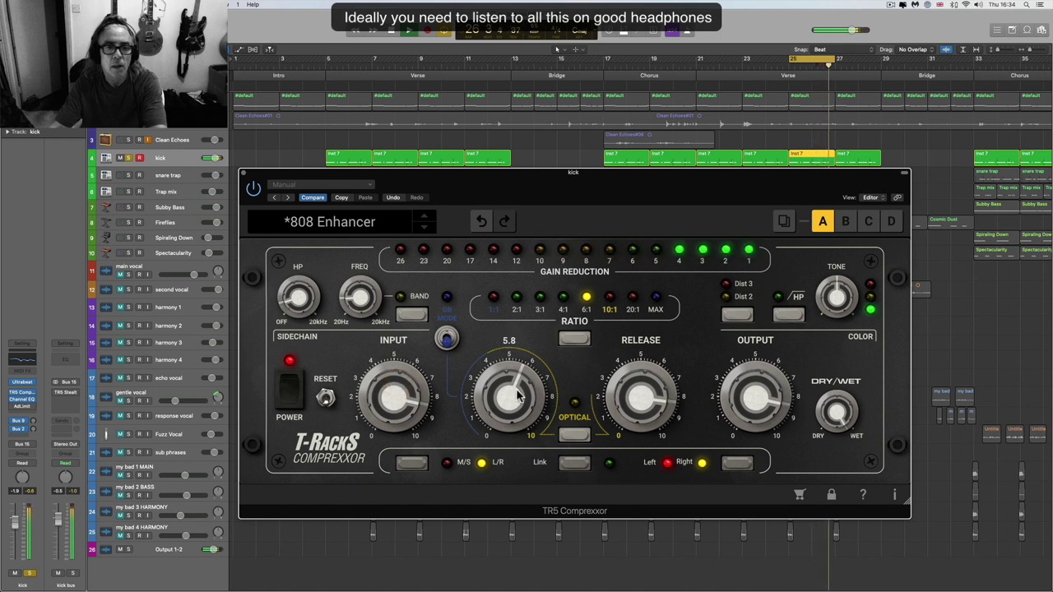
left_click_drag(606, 399, 665, 524)
left_click_drag(526, 393, 531, 393)
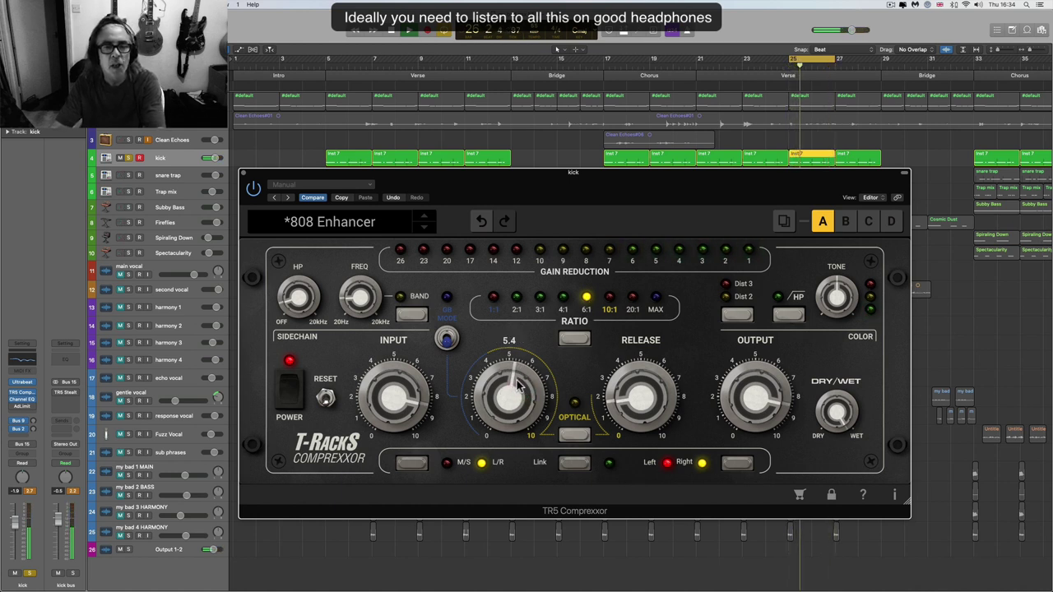
- Push the Input up further and lower the Attack to 4.9 with the Release kept short
left_click_drag(403, 396, 405, 393)
left_click_drag(632, 412, 627, 401)
left_click_drag(523, 393, 520, 428)
left_click_drag(496, 369, 496, 370)
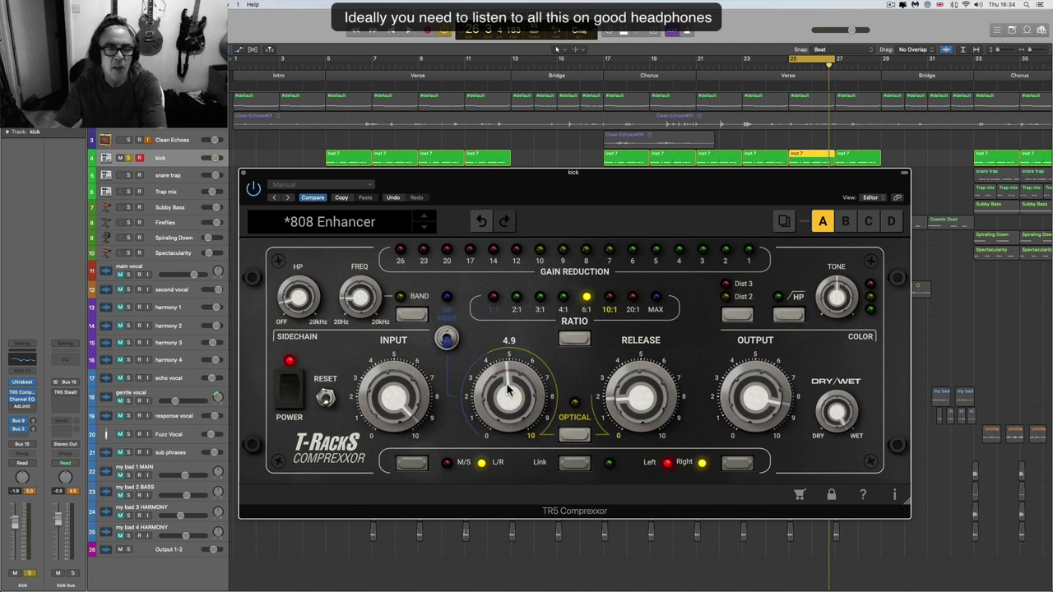
key("space")
- Lower the Attack to 0.0 and lengthen the Release to 6.4 while the kick plays
left_click_drag(509, 390, 508, 440)
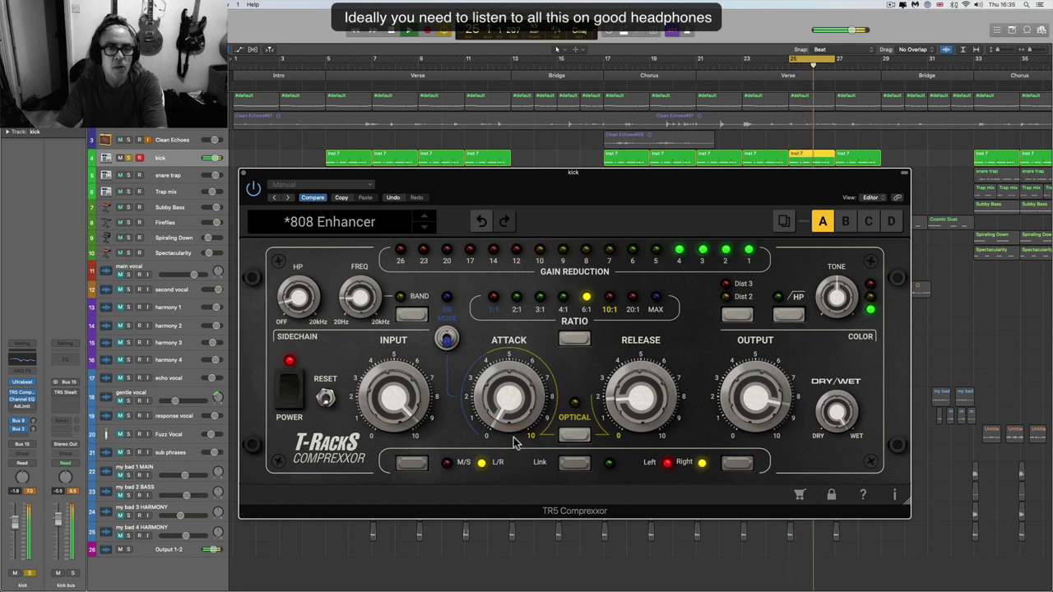
left_click_drag(514, 443, 513, 428)
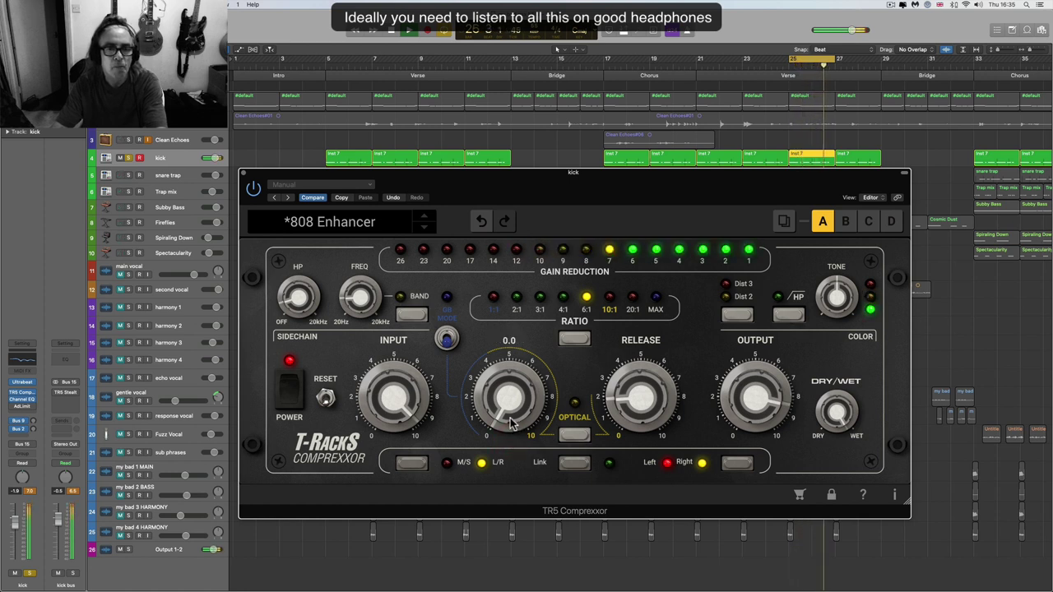
mouse_move(635, 412)
left_mouse_down()
mouse_move(630, 350)
mouse_move(636, 396)
left_mouse_up()
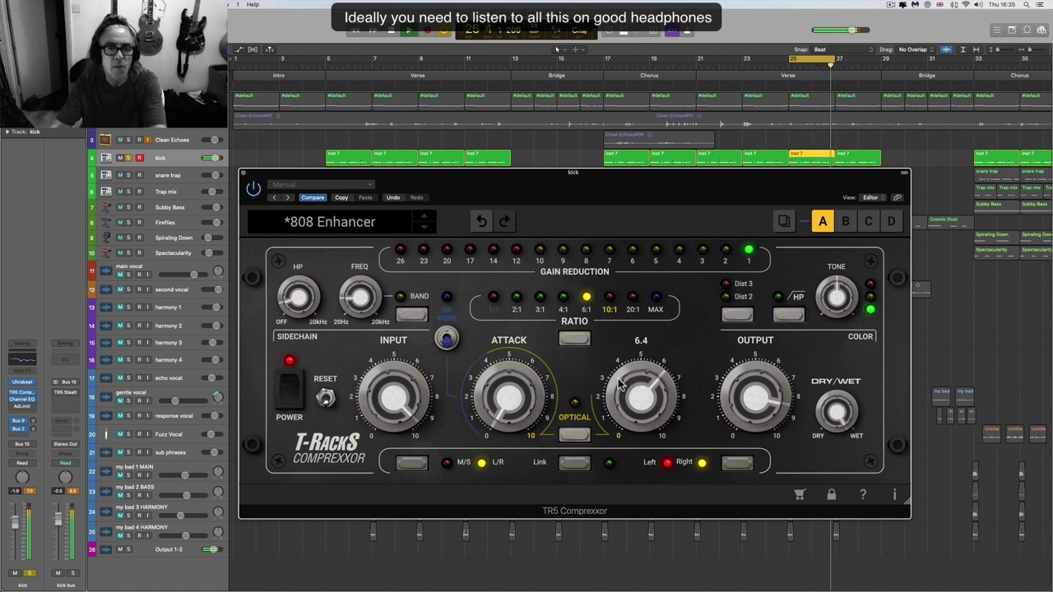
- Try the sidechain Band on the kick with its frequency around 125.6 Hz, compare it on and off, and switch it off
mouse_move(304, 303)
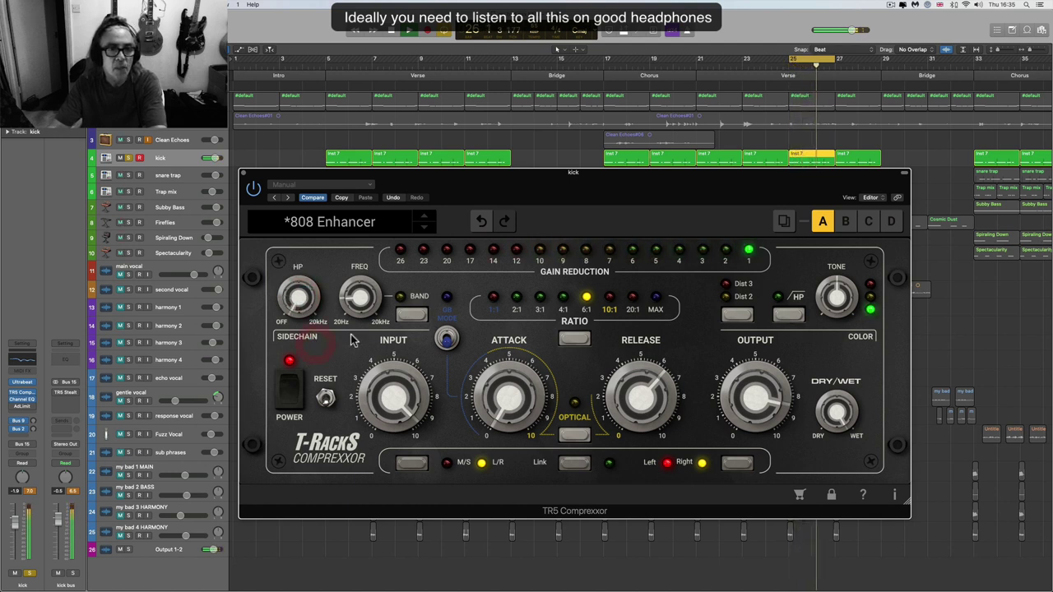
mouse_move(362, 306)
scroll(361, 303, "up", 3)
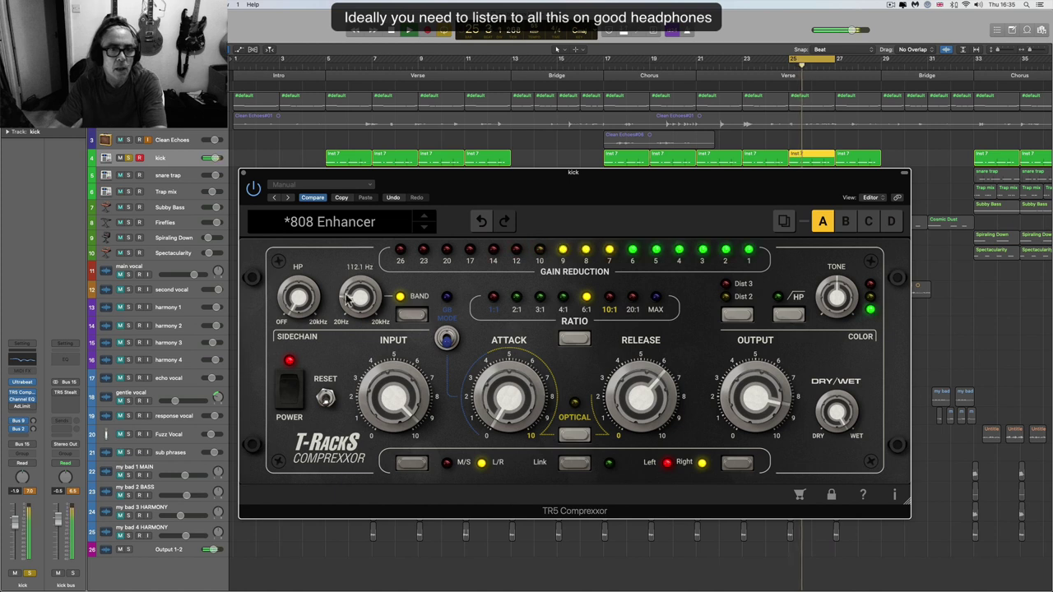
left_click_drag(360, 305, 359, 301)
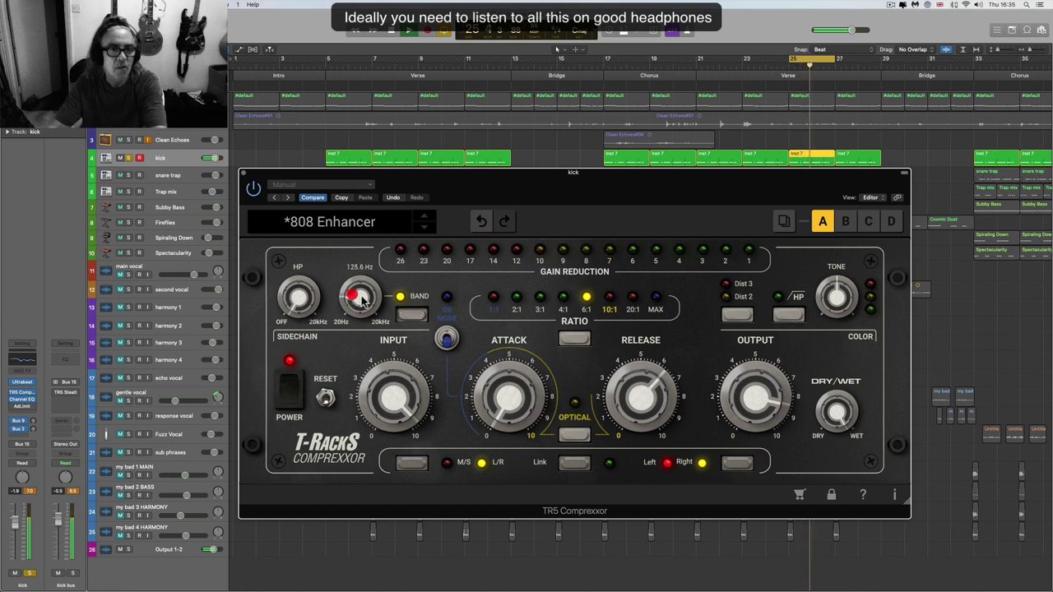
left_click(412, 315)
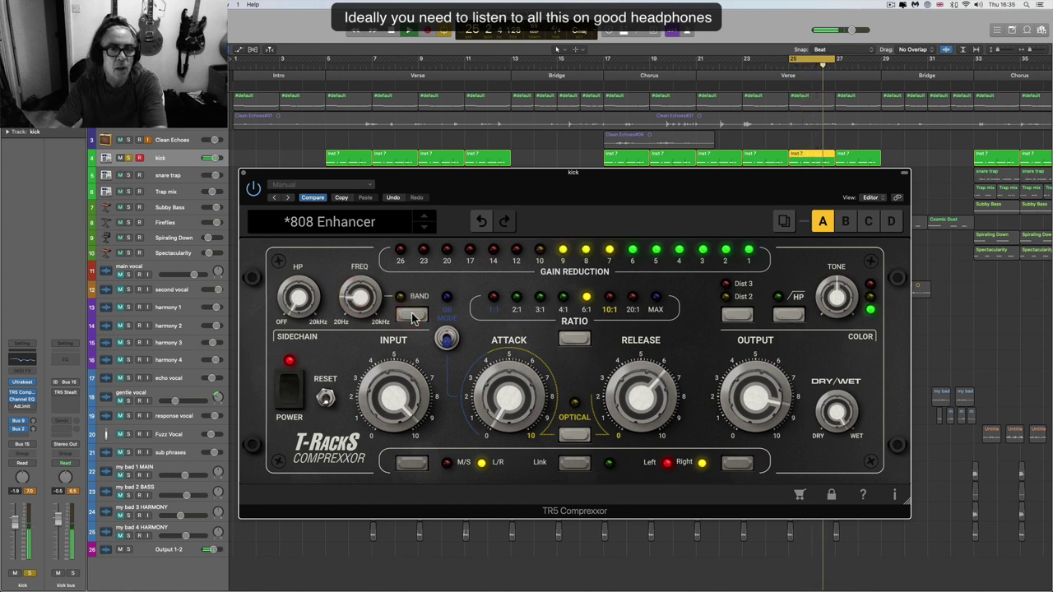
left_click(411, 315)
left_click_drag(370, 306, 362, 313)
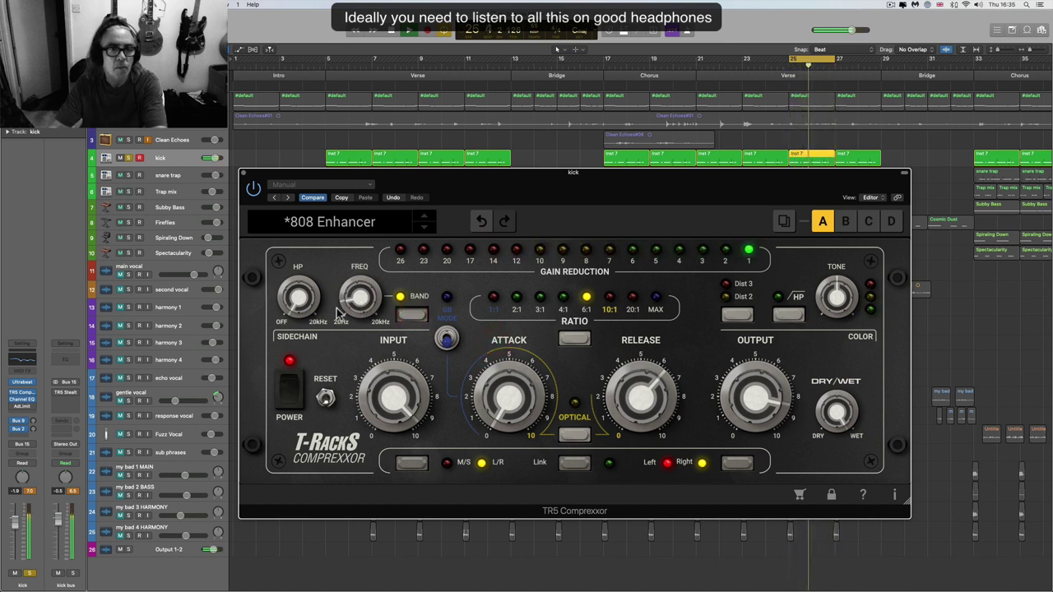
left_click(419, 317)
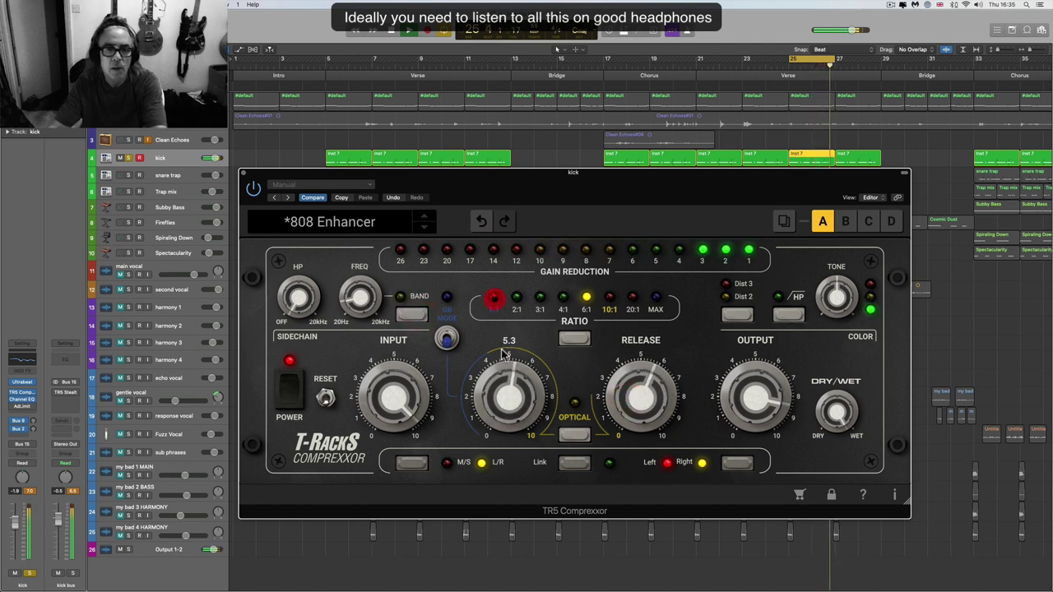
- Set the Attack to about 5, the Release to 3.8, and the Input to about 7.5
left_click_drag(667, 395, 663, 416)
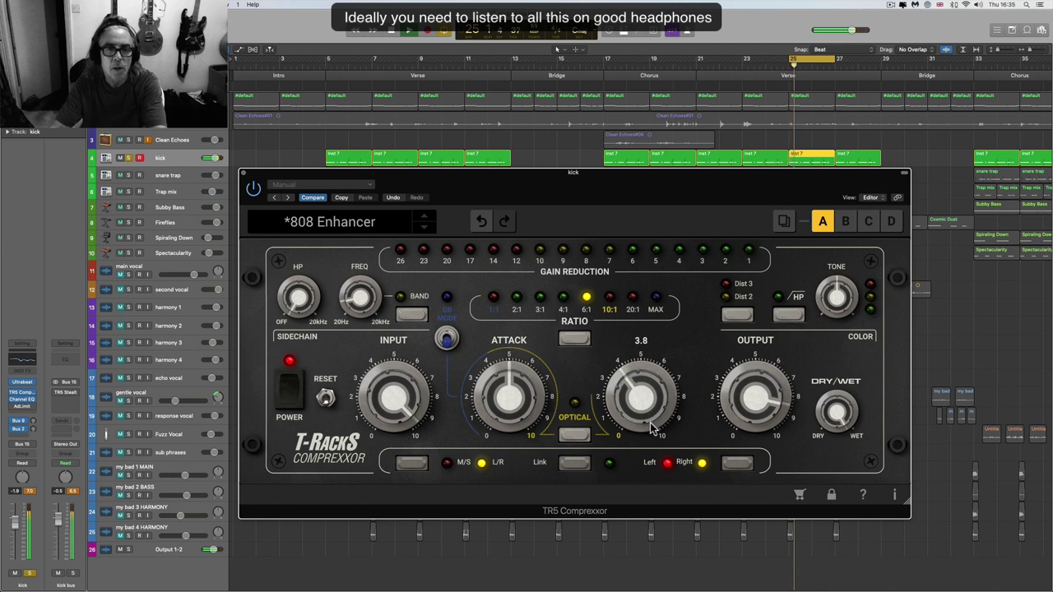
left_click_drag(421, 417, 424, 437)
- Enable the Dist 2 color, raise the Tone to 3.7, and set the Output to 7.9
left_click(738, 317)
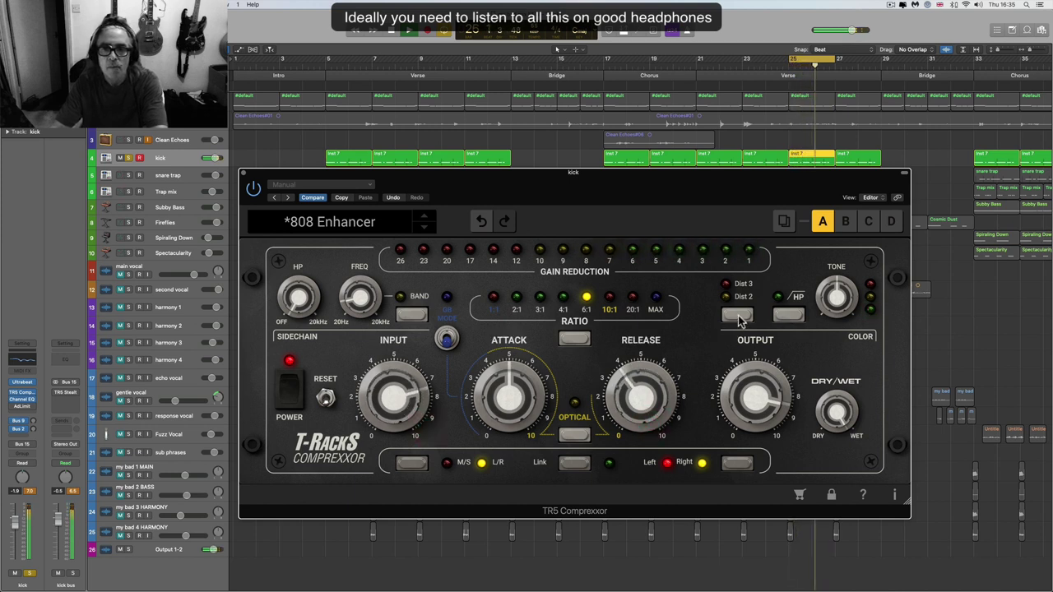
left_click(738, 317)
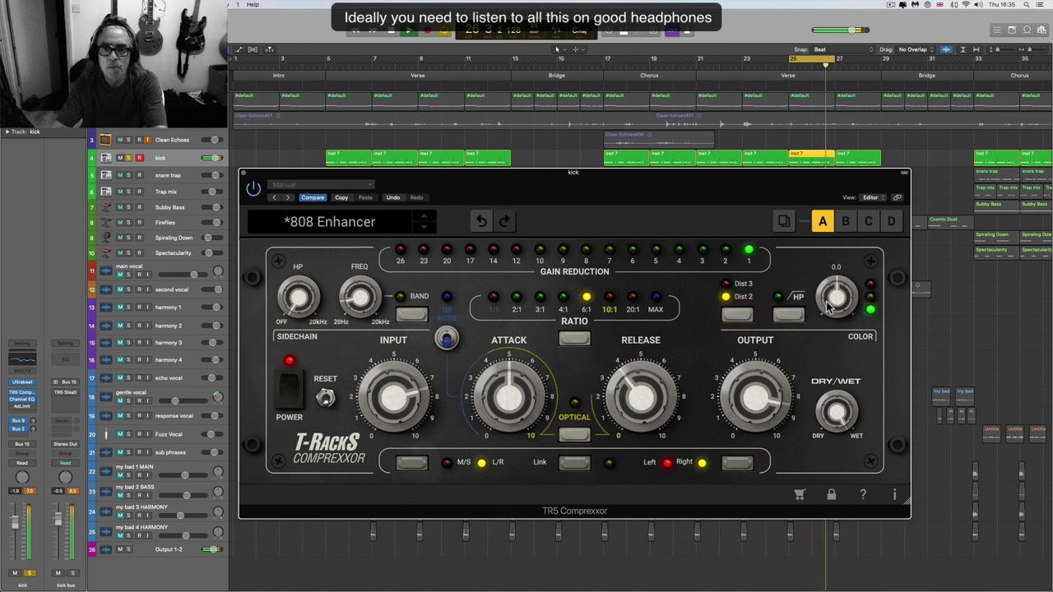
mouse_move(831, 284)
left_click_drag(829, 284, 836, 271)
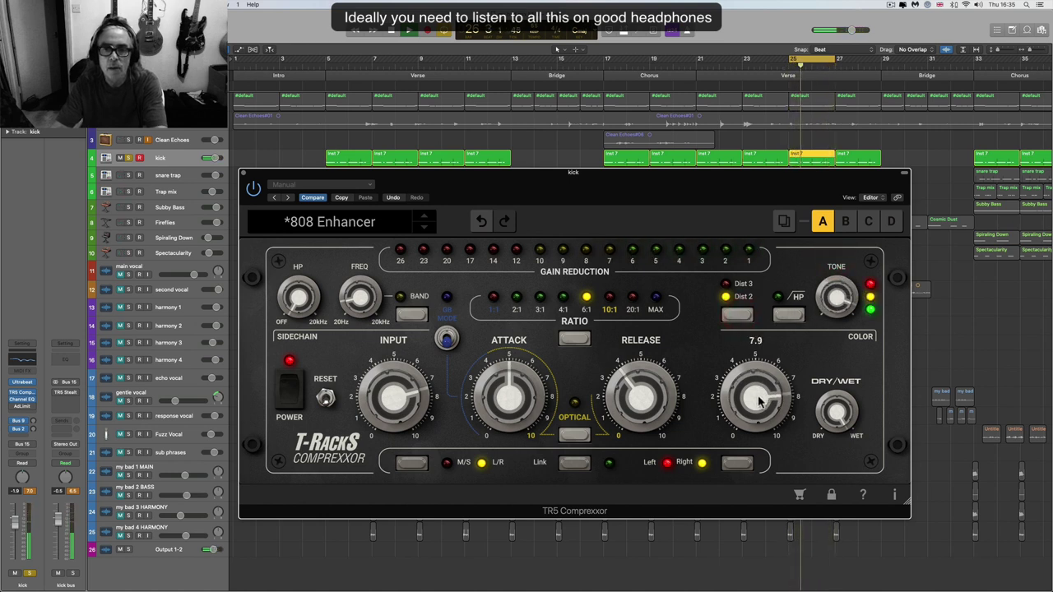
- Compare Dist 3, no distortion and Dist 2 during playback, and lower the Tone to 3.0 with Dist 2 active
left_click(738, 315)
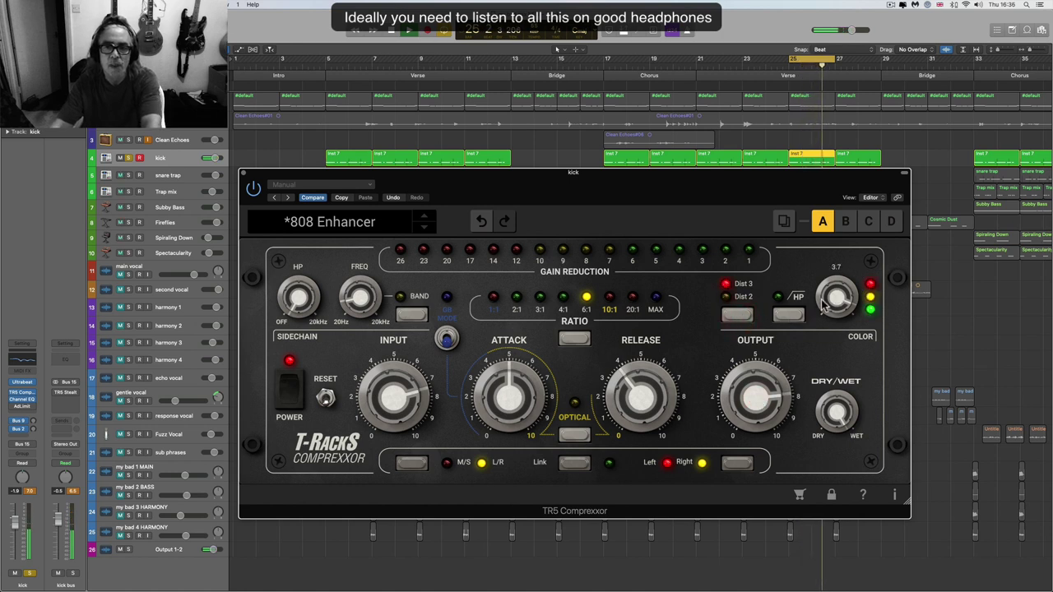
left_click(745, 316)
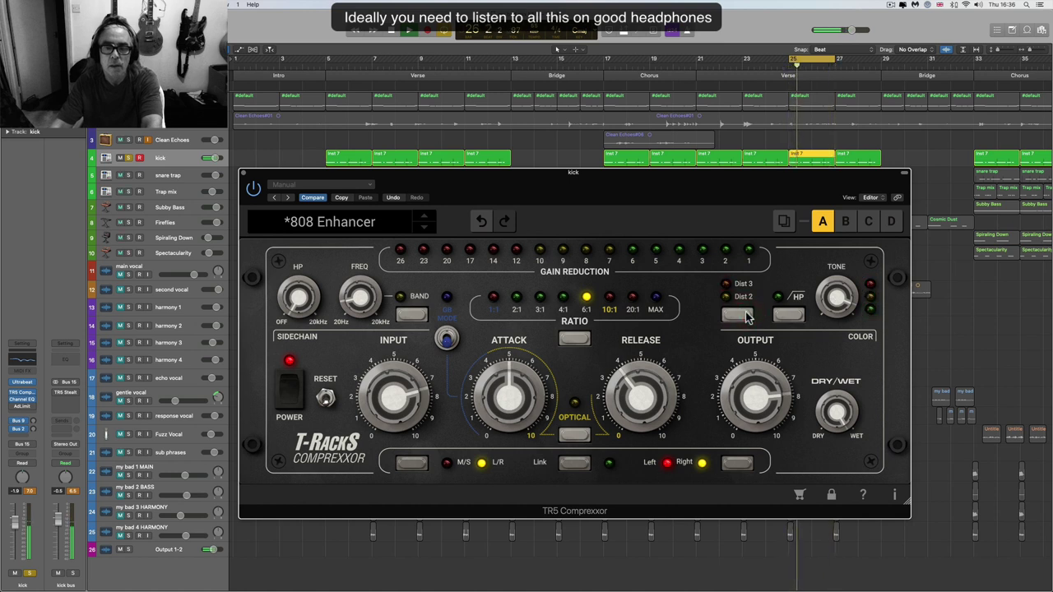
left_click(746, 316)
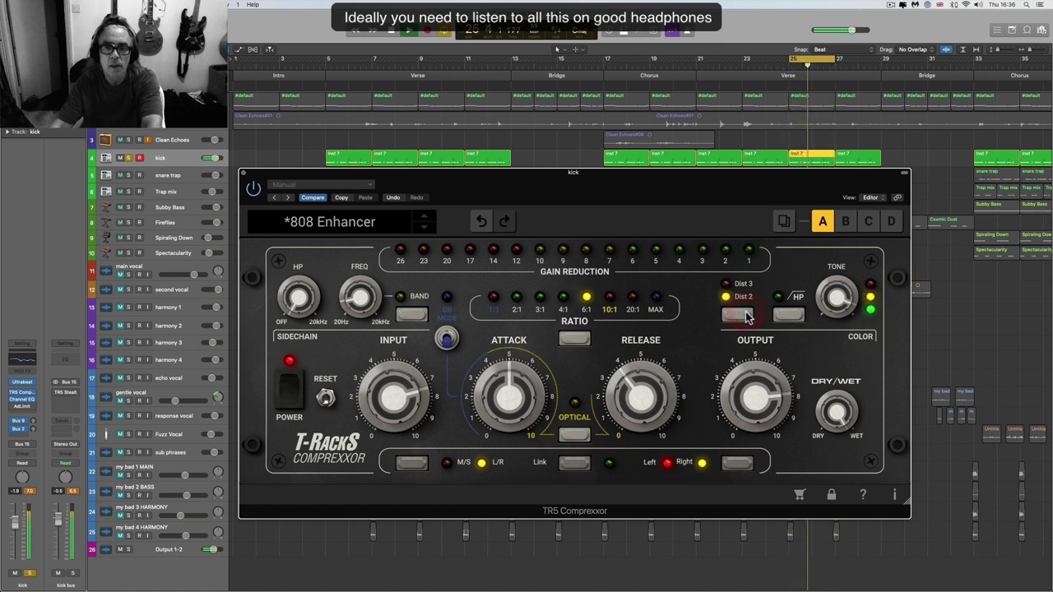
left_click_drag(834, 301, 837, 309)
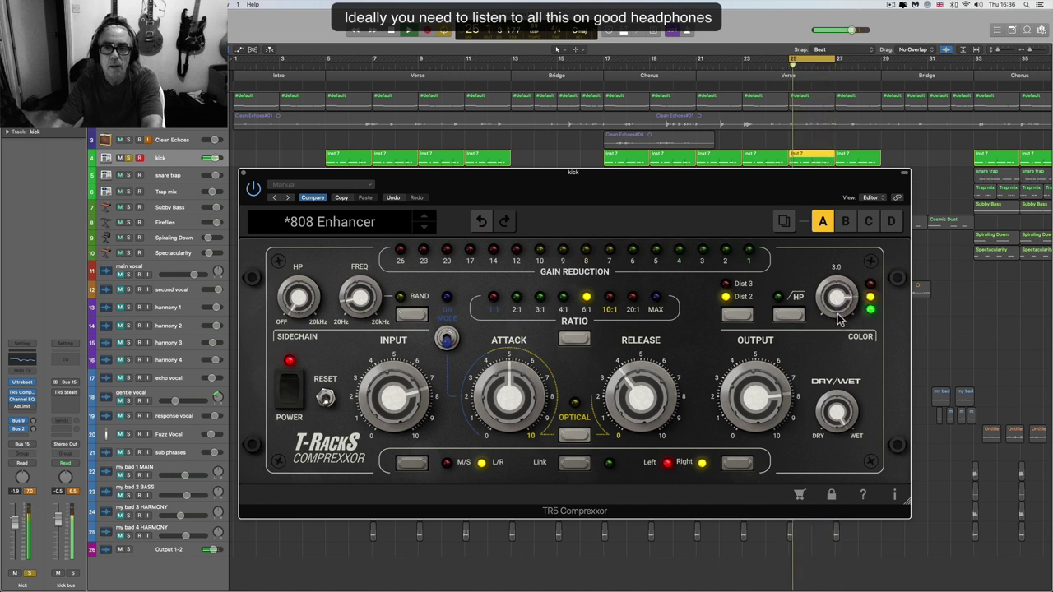
- Try Dist 3 with the Tone lowered to about 2.6, and return to Dist 2 for another playback
left_click(740, 318)
mouse_move(831, 306)
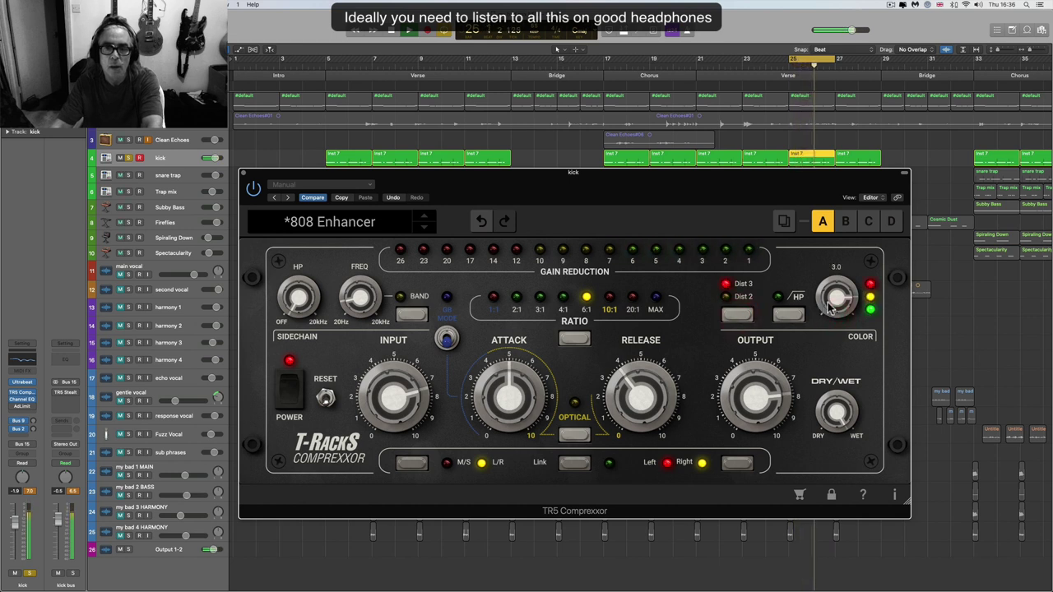
left_click_drag(830, 300, 830, 311)
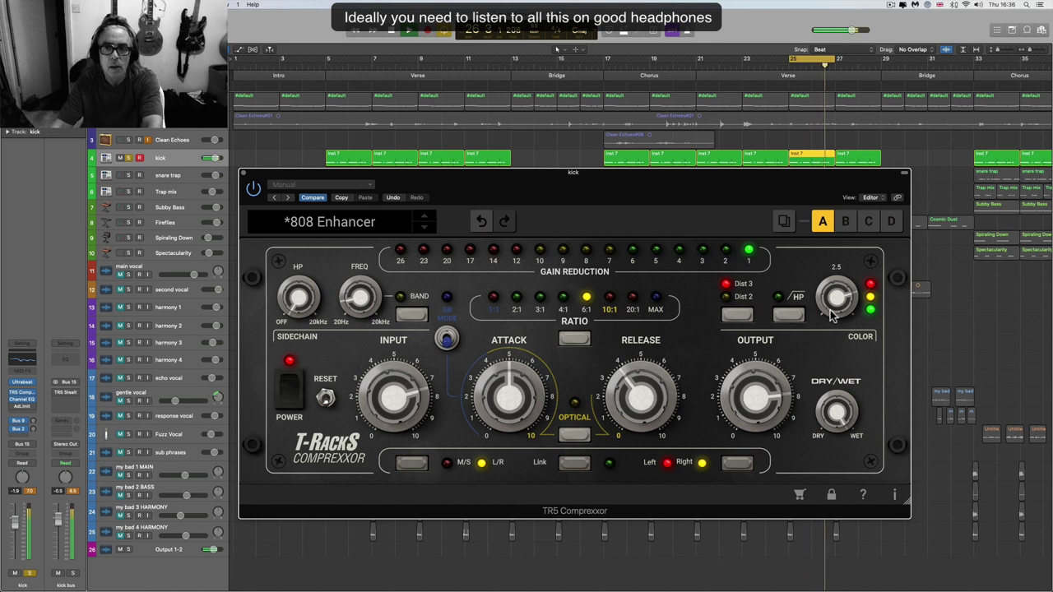
left_click_drag(830, 315, 833, 303)
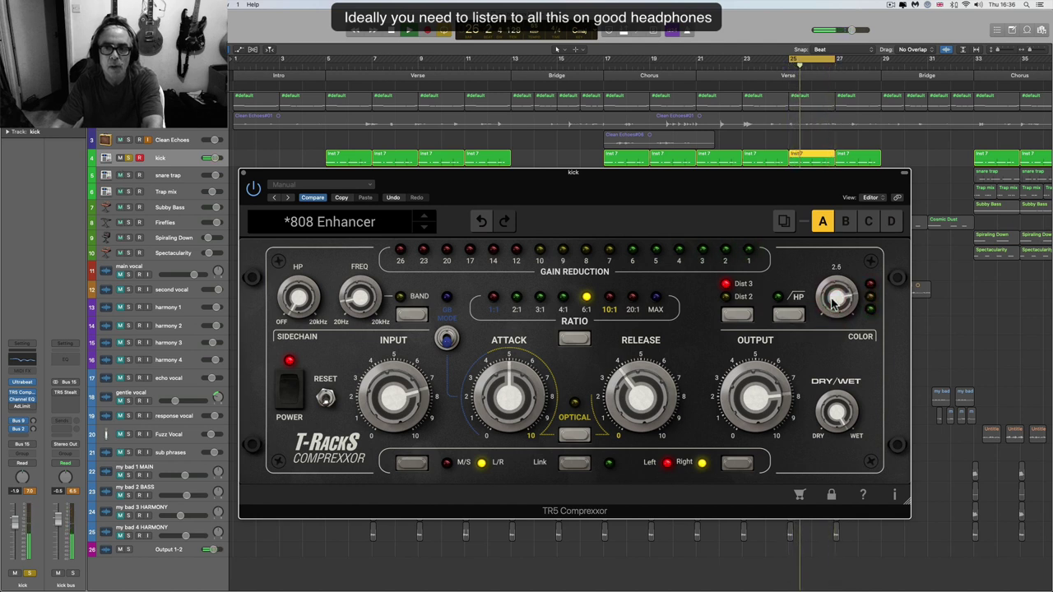
left_click(744, 316)
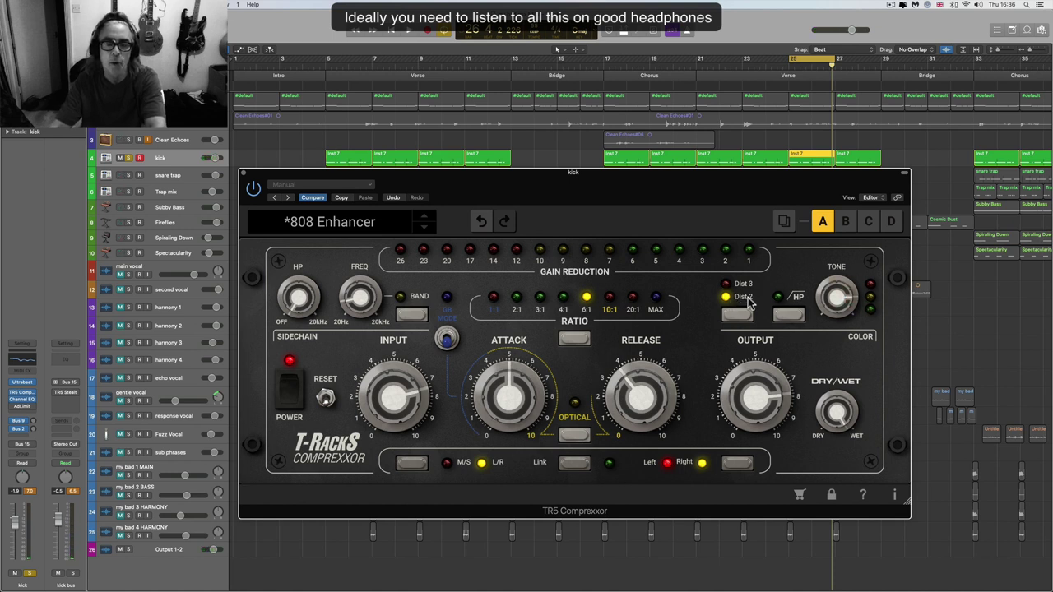
key("space")
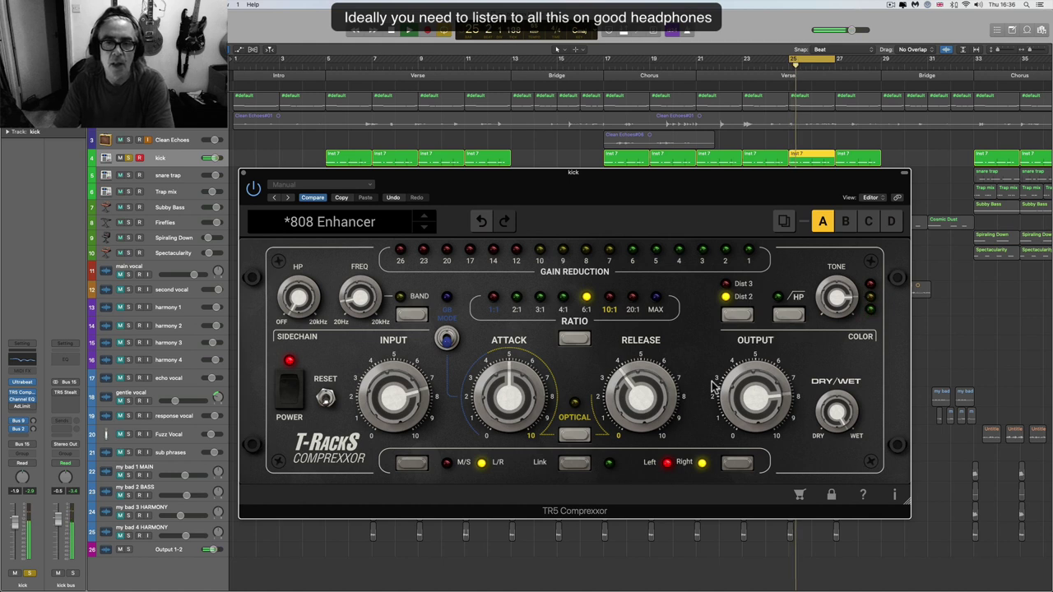
- Raise the Release and the Output to about 8 or above, keeping Dist 2 active and the Tone near 3.0
mouse_move(641, 400)
left_mouse_down()
mouse_move(645, 371)
mouse_move(673, 508)
mouse_move(658, 393)
mouse_move(645, 398)
left_mouse_up()
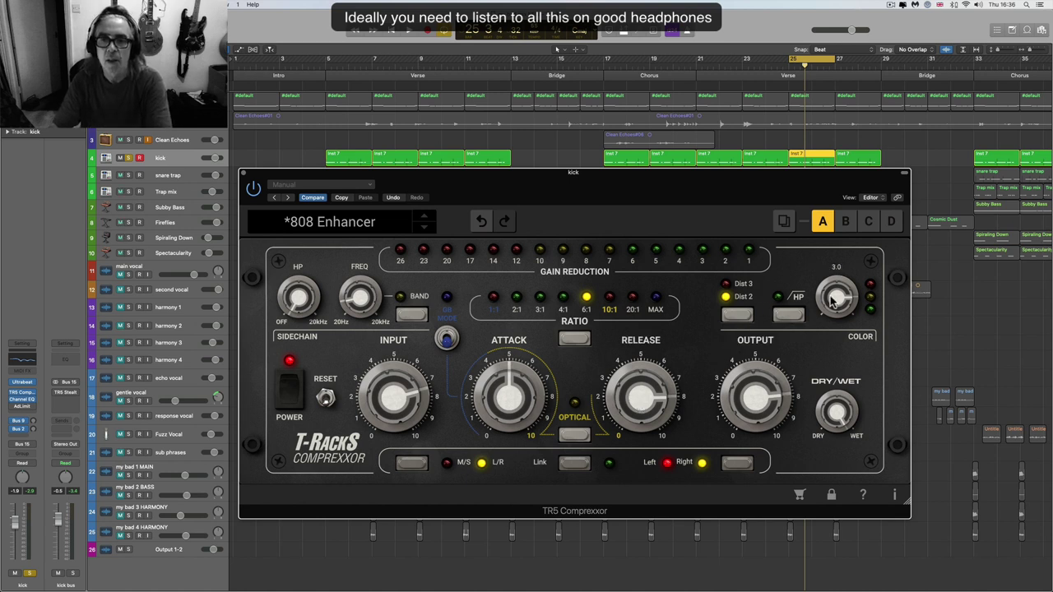
left_click_drag(831, 302, 829, 303)
left_click_drag(757, 393, 757, 385)
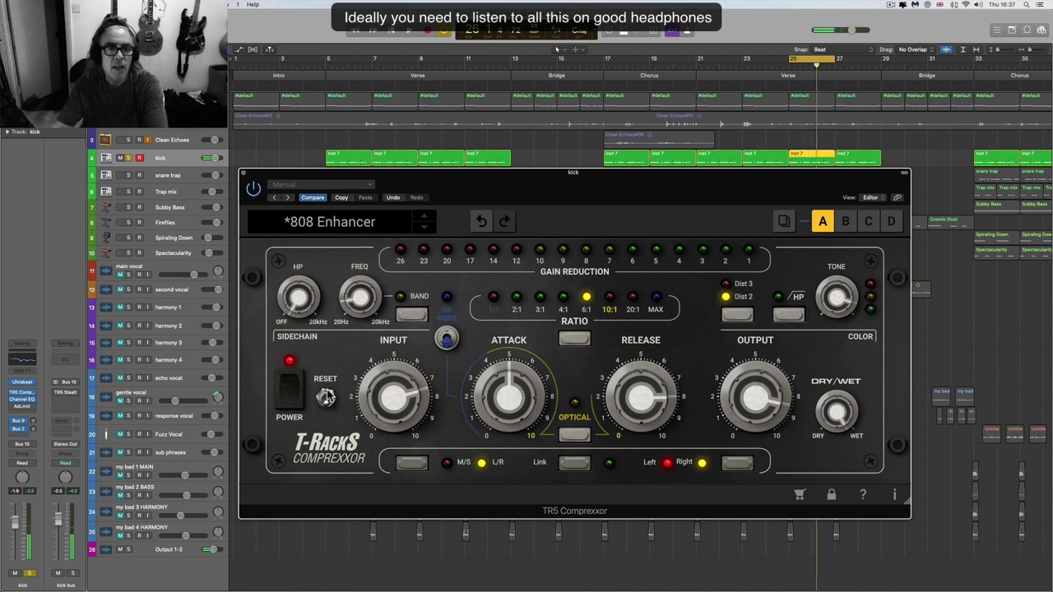
- With the distortion off, set the Input to 7.6 and raise the Output during playback
left_click_drag(390, 383, 390, 391)
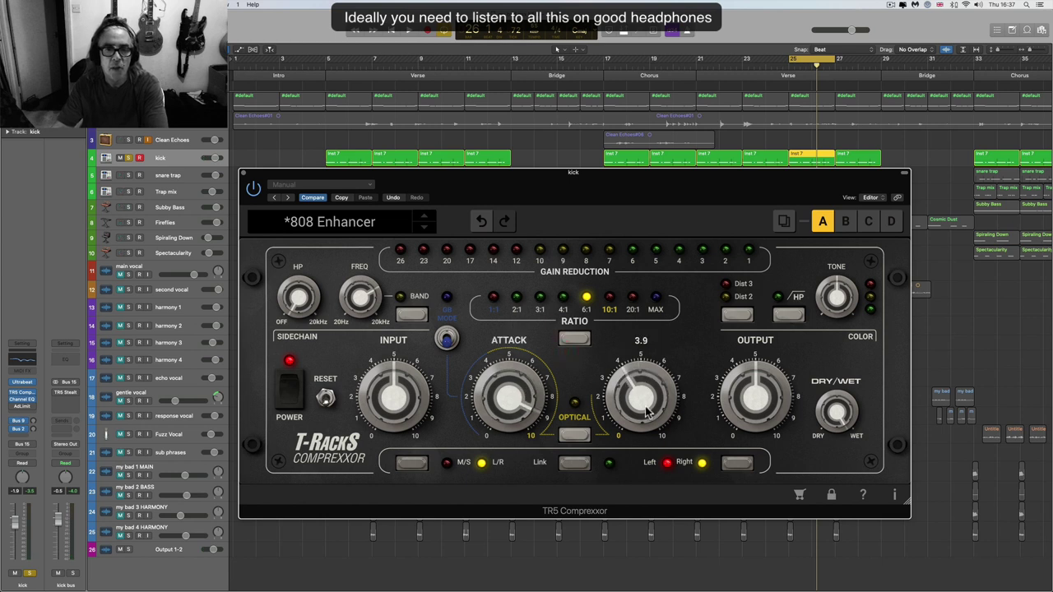
key("space")
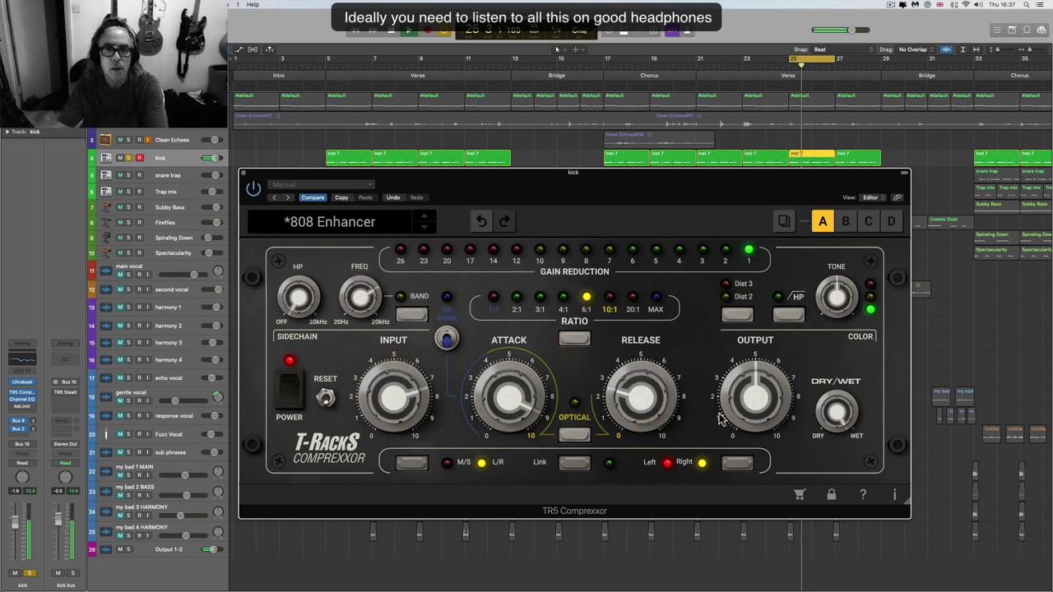
left_click_drag(749, 377, 741, 356)
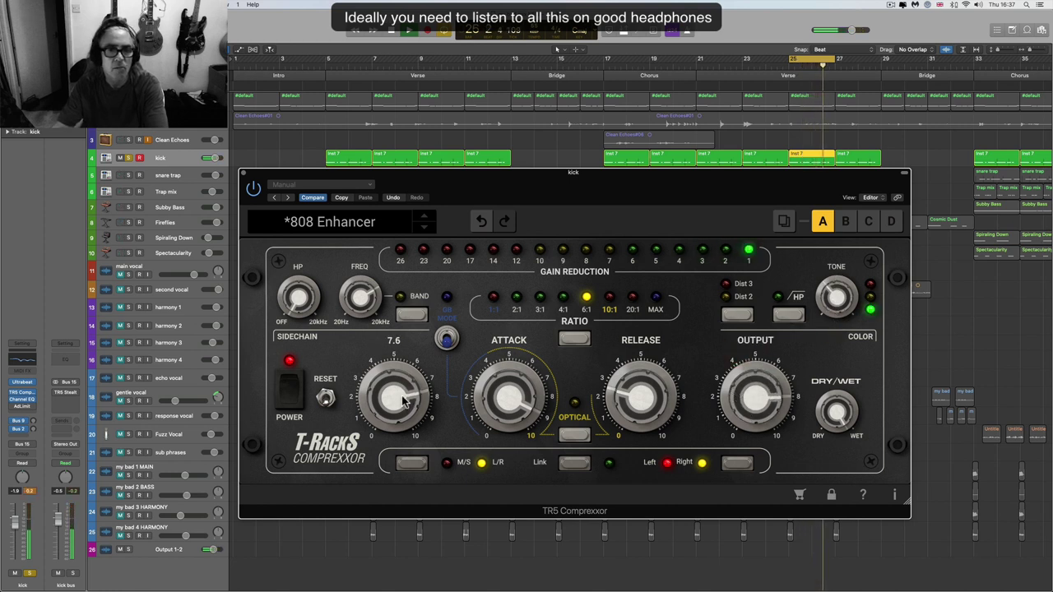
left_click_drag(414, 403, 405, 401)
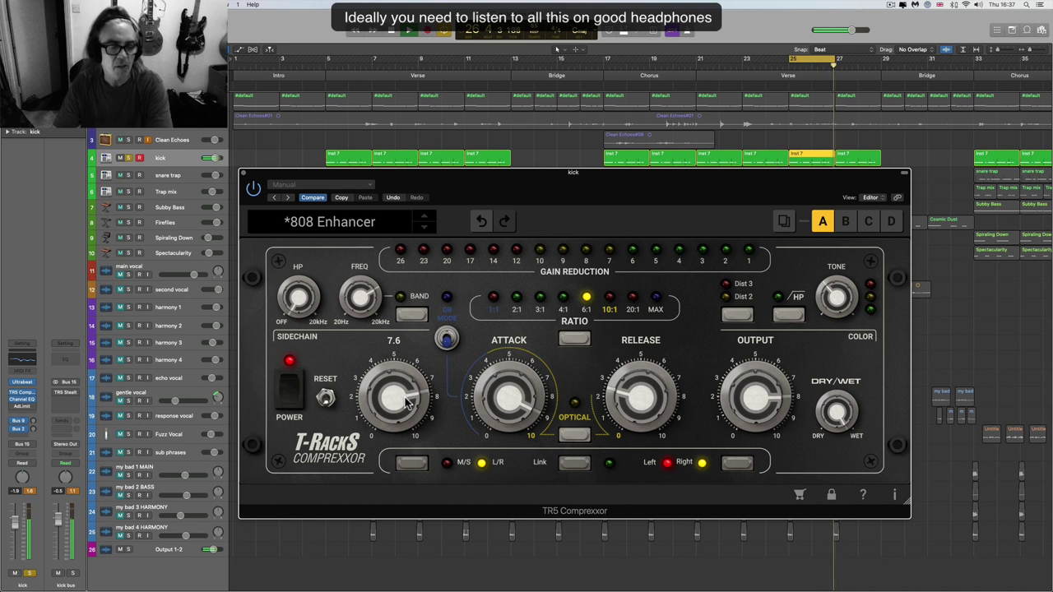
- Set the Ratio to 20:1, the Attack to about 5.3, and raise the Release and Output
left_click(562, 301)
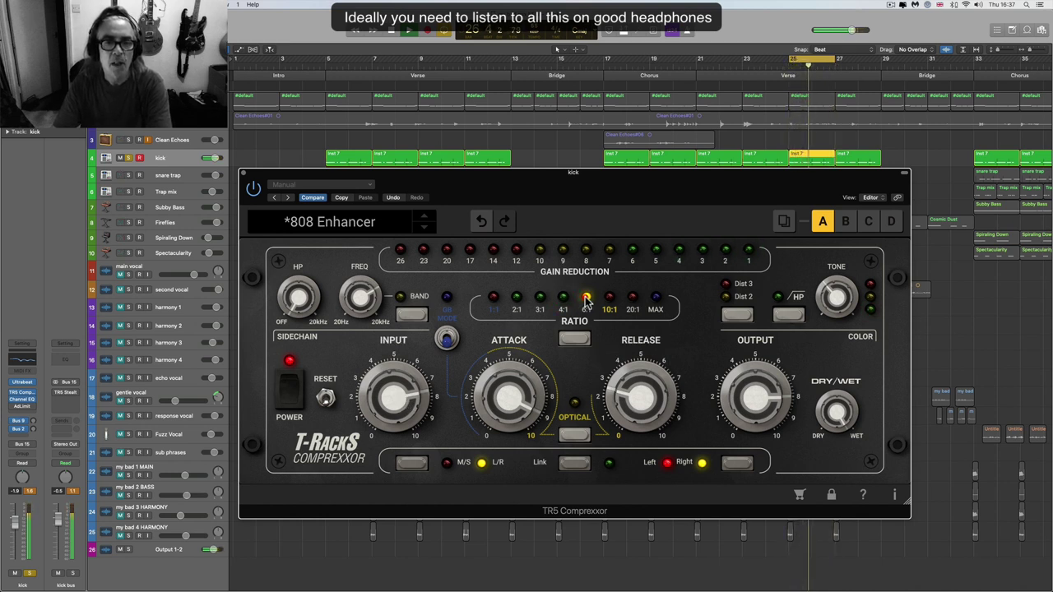
left_click(587, 301)
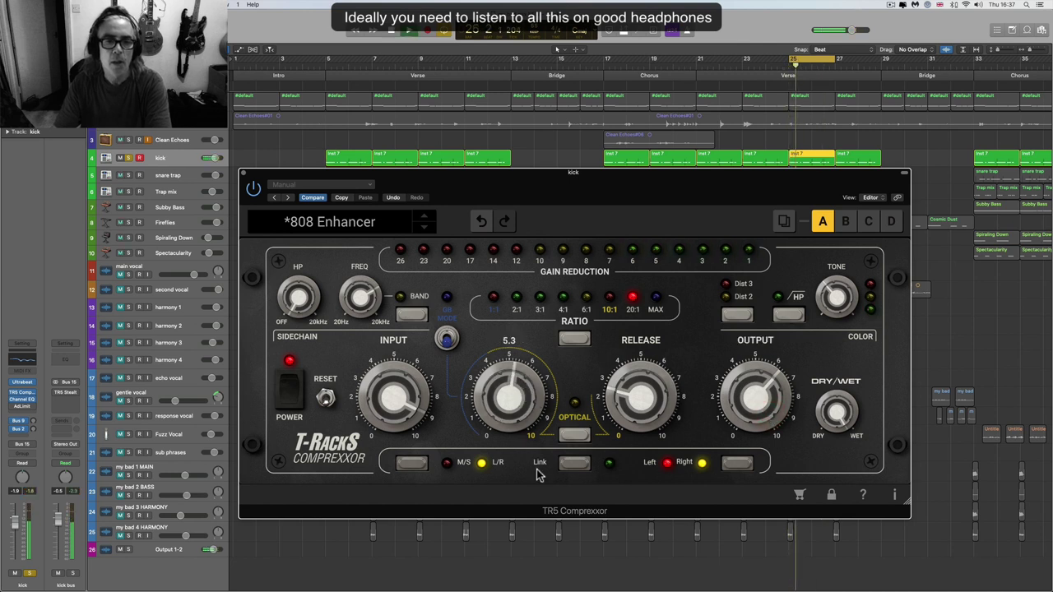
left_click_drag(612, 404, 613, 380)
left_click_drag(762, 388, 765, 354)
left_click_drag(643, 380, 645, 368)
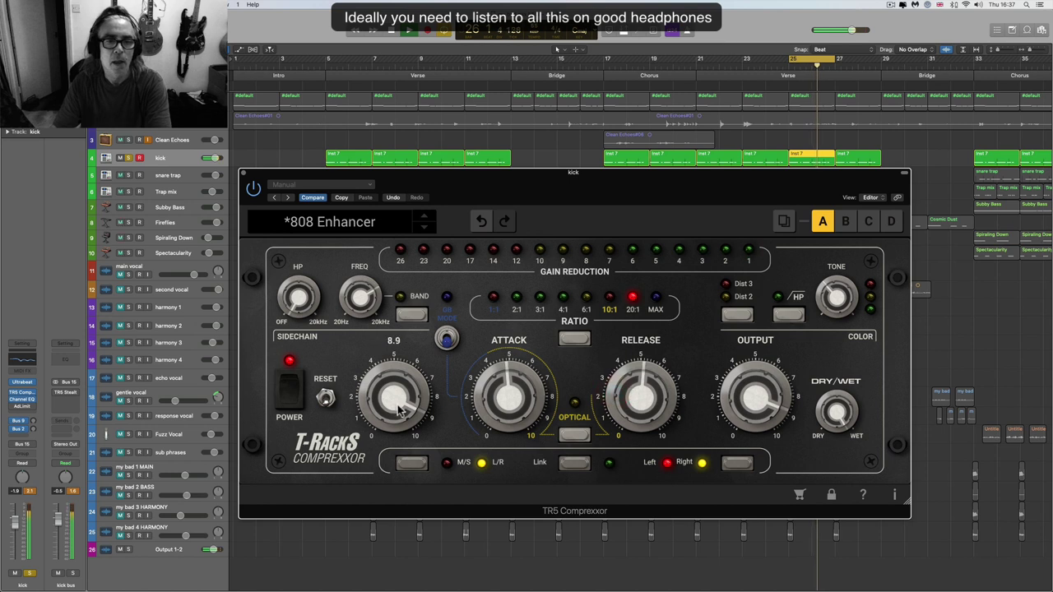
- Set the Input to about 9 and the Attack to about 5.6, and fine-tune the Release and Output
left_click_drag(411, 387, 426, 373)
left_click_drag(641, 388, 643, 400)
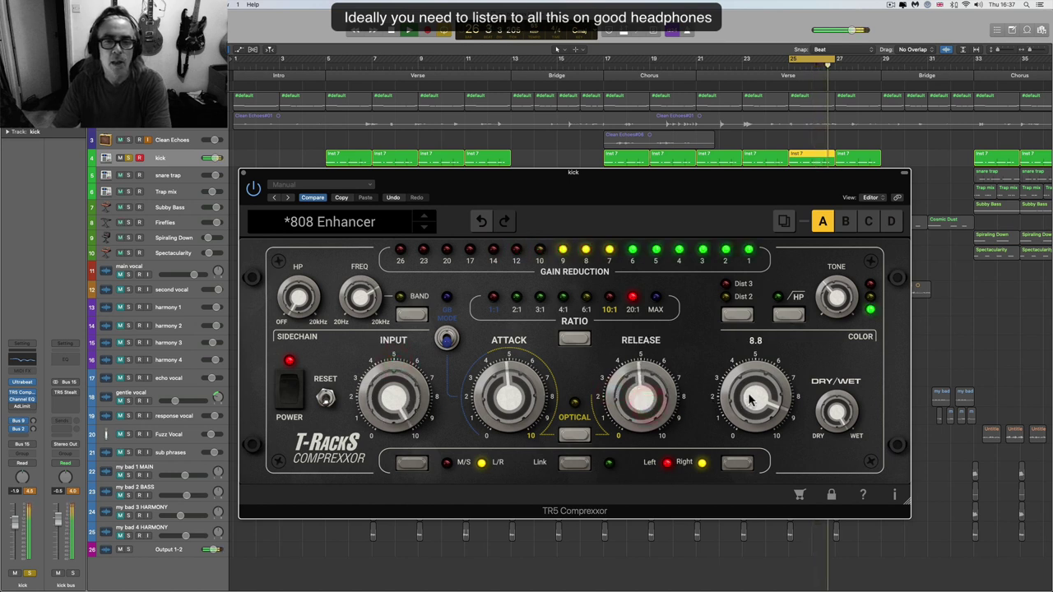
left_click_drag(752, 398, 750, 409)
left_click_drag(518, 404, 517, 377)
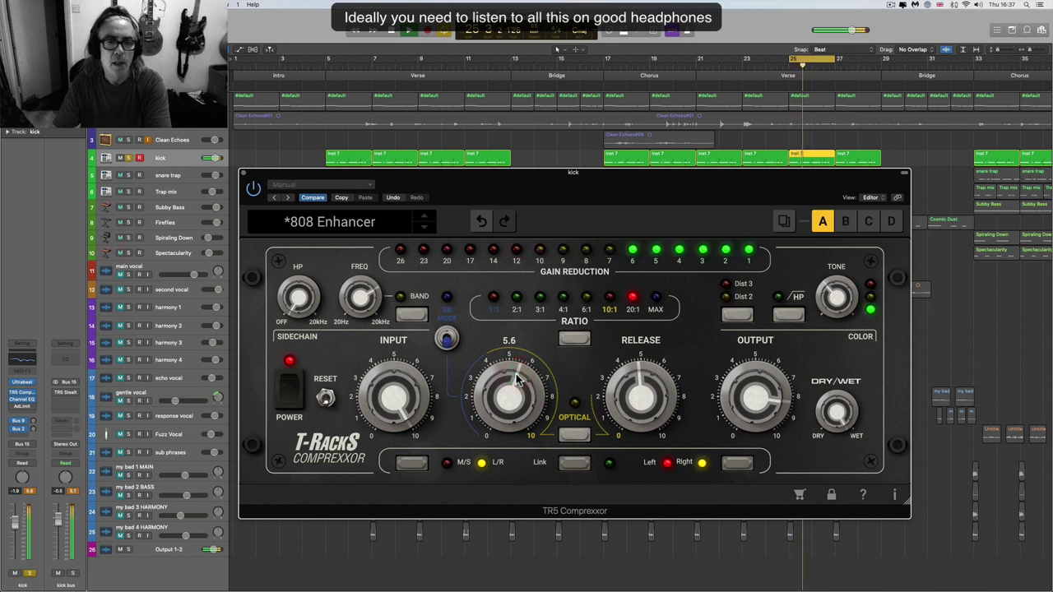
left_click(625, 387)
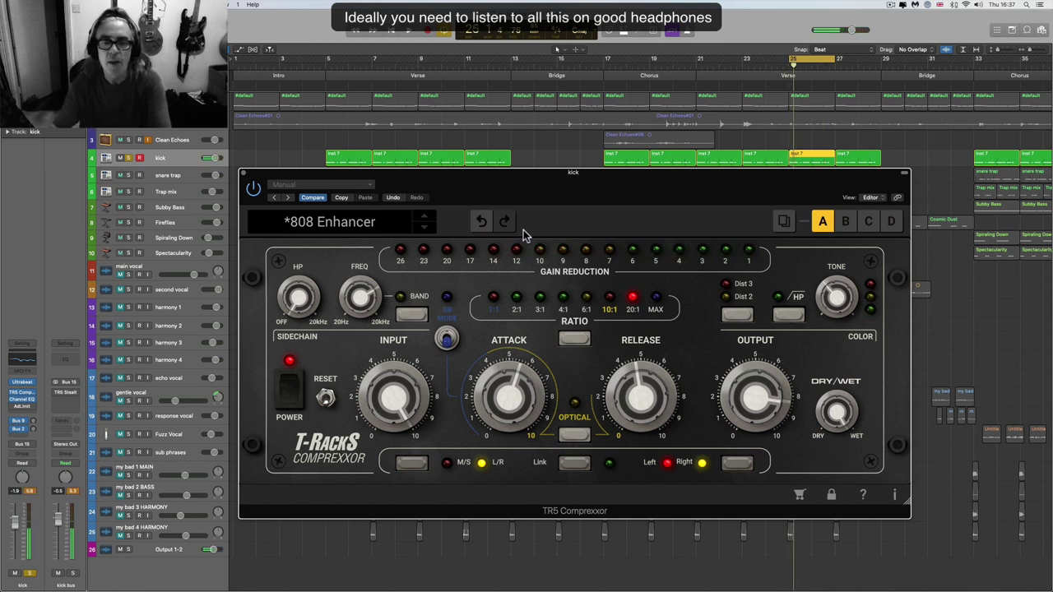
- Enable the sidechain Band at about 602 Hz and compare the kick with the Band off and on during playback
mouse_move(348, 303)
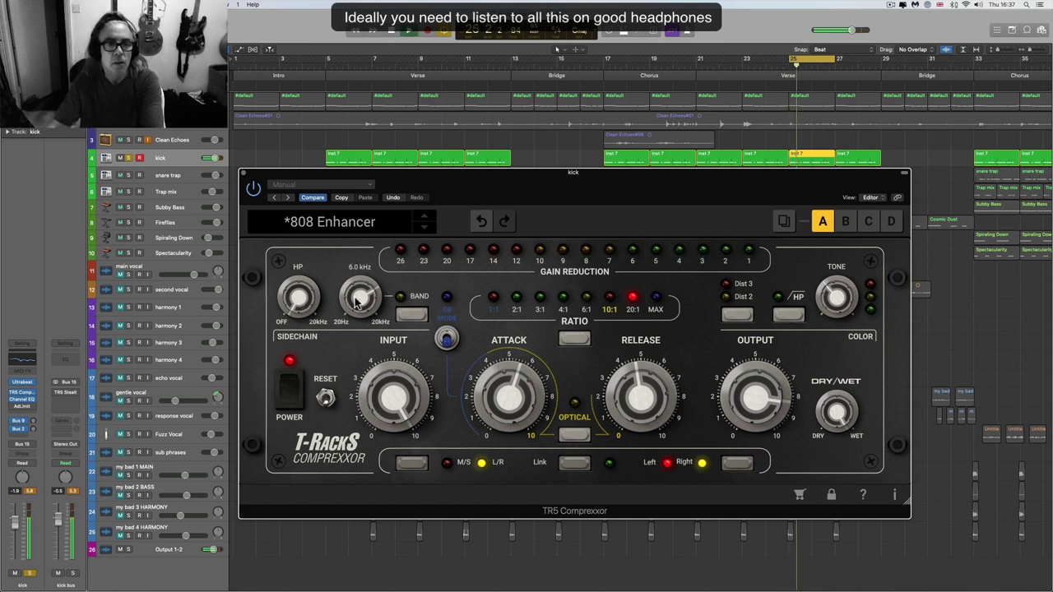
left_click(410, 315)
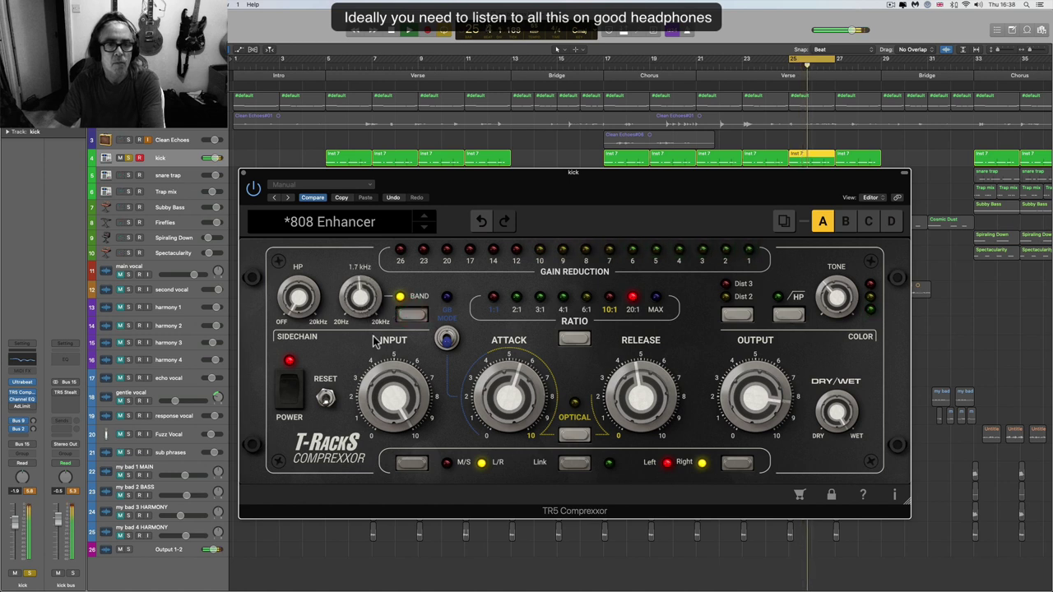
left_click_drag(362, 301, 363, 304)
key("space")
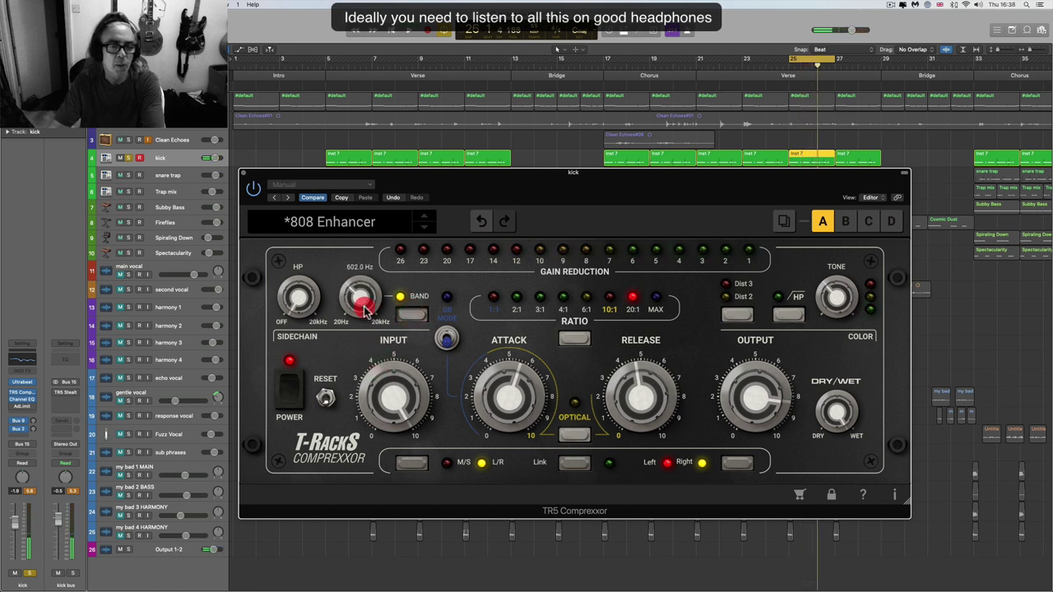
key("space")
left_click(410, 316)
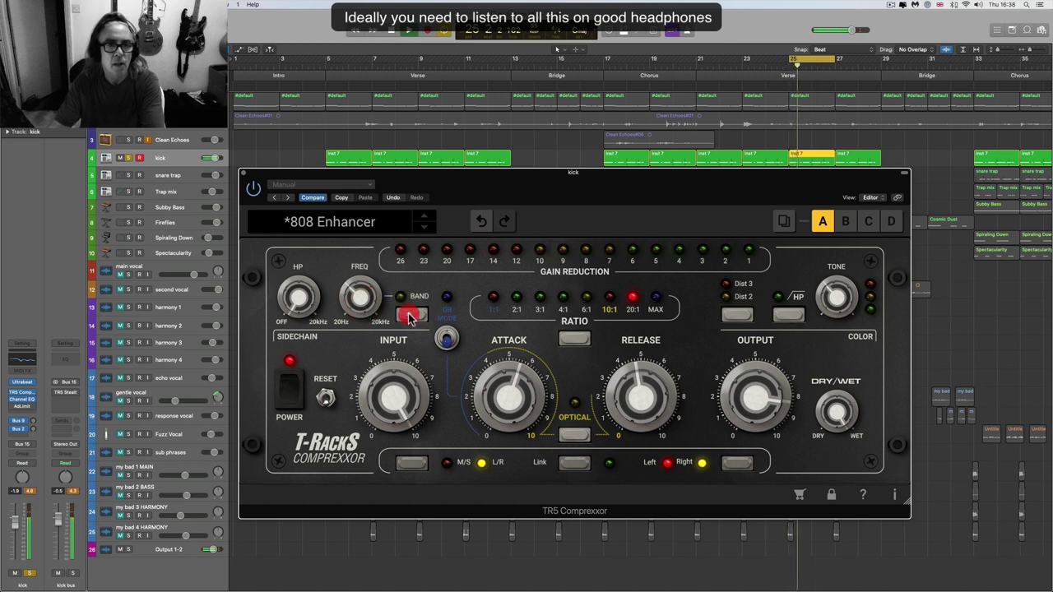
left_click(411, 316)
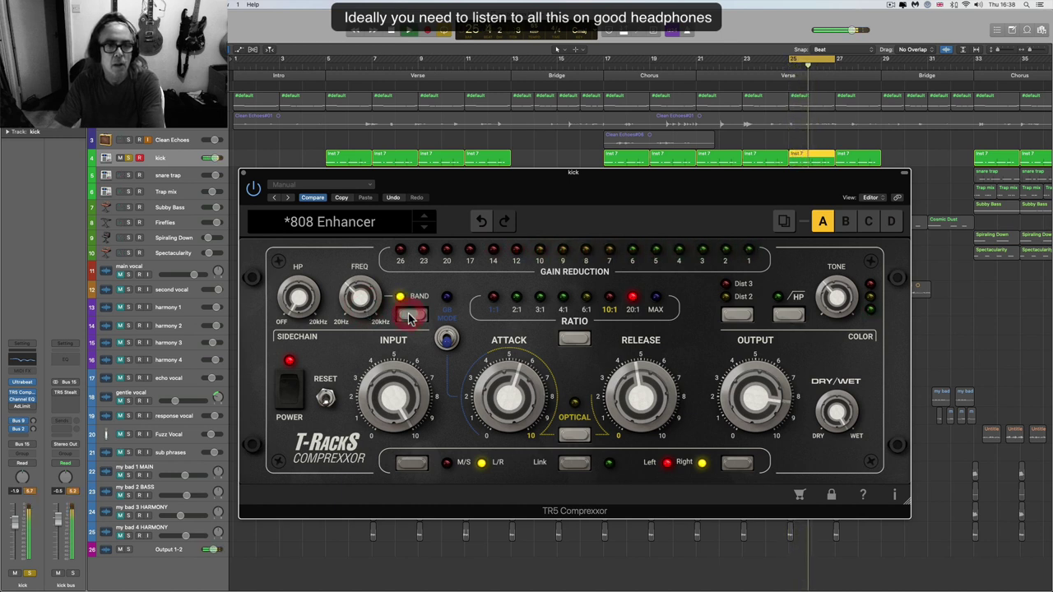
- Set the sidechain HP to about 39 Hz and the Output to 7.8, and play the kick
left_click_drag(361, 304, 301, 301)
mouse_move(303, 300)
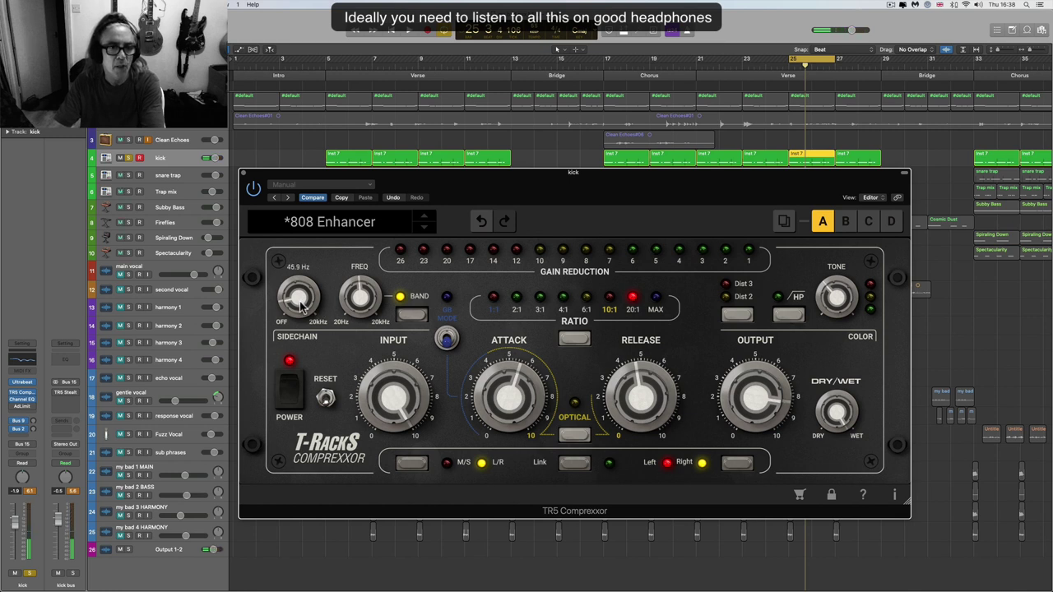
mouse_move(660, 392)
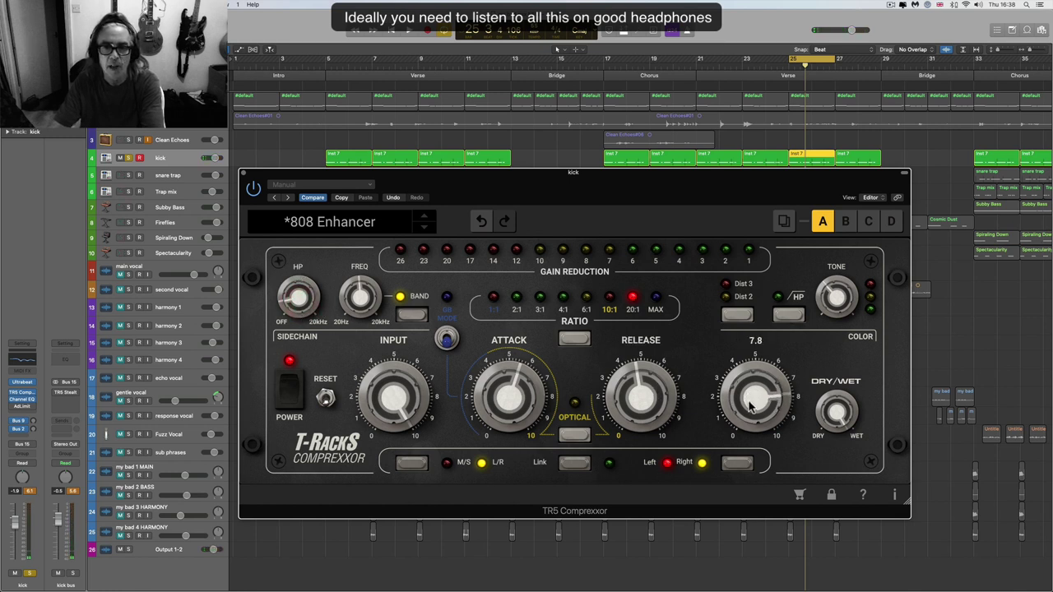
key("space")
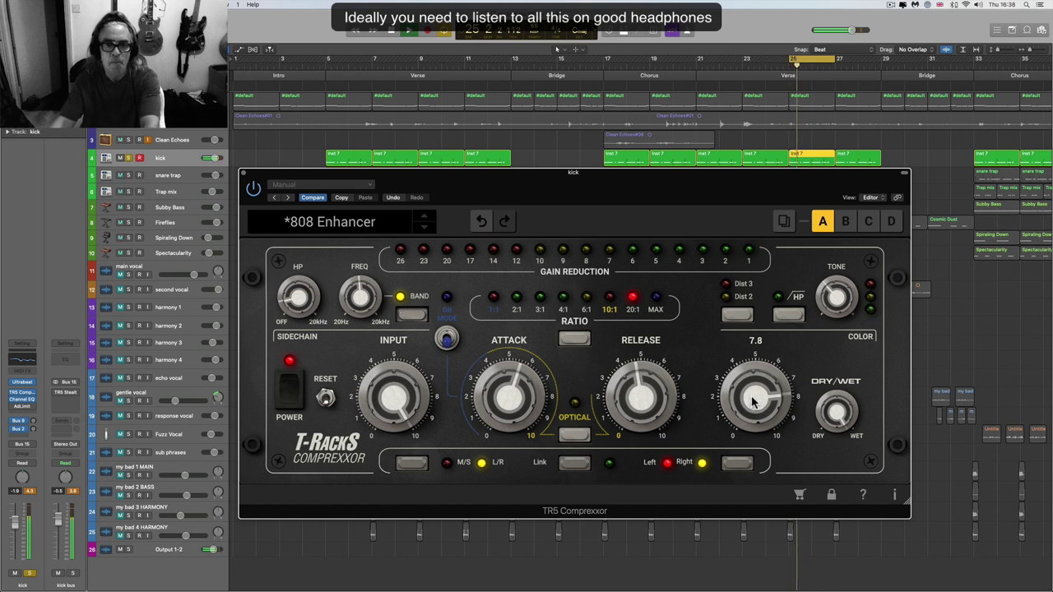
key("space")
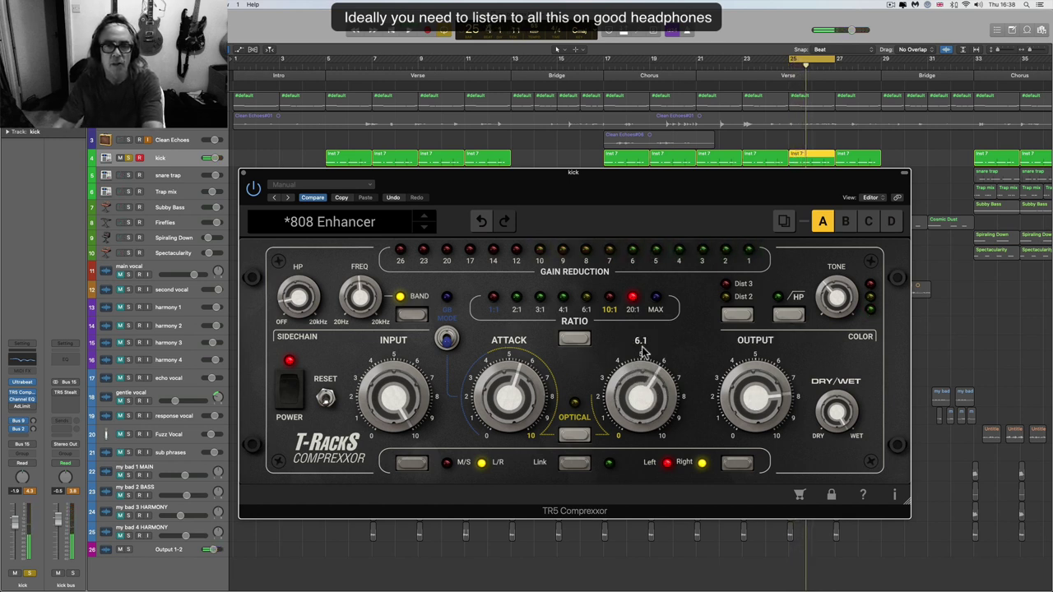
- Raise the Release to nearly 8 and audition the kick again
left_click_drag(644, 352, 663, 396)
key("space")
key("space")
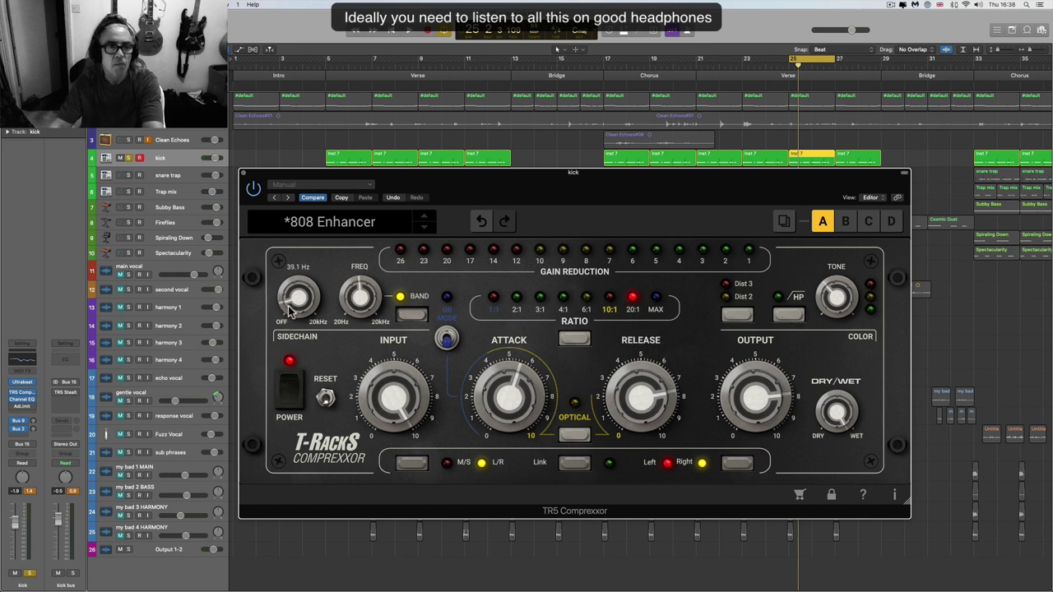
key("space")
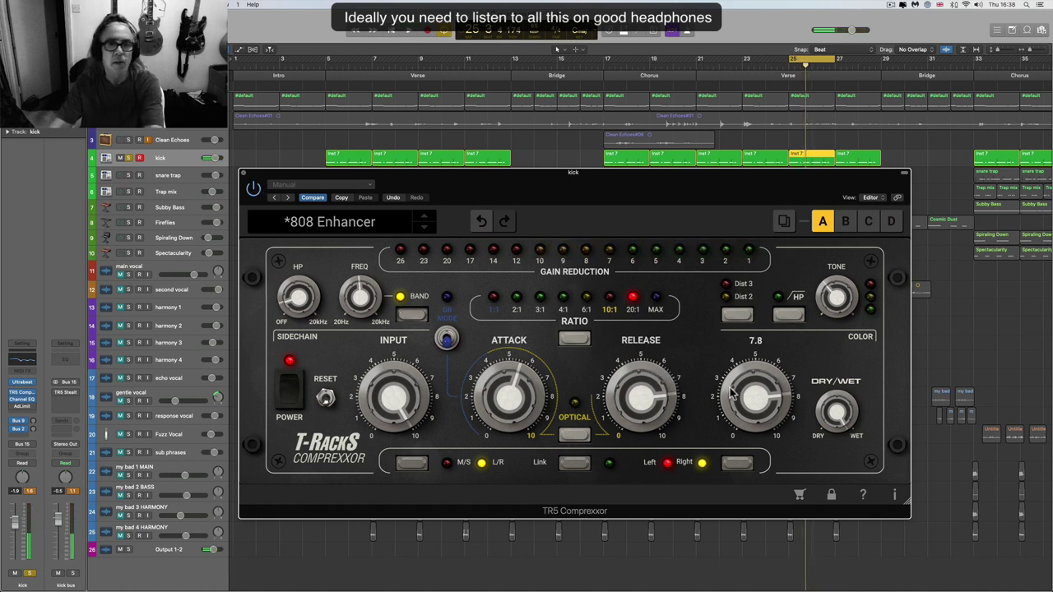
- Close the kick's Comprexxor and move the solo from the kick to the Subby Bass track
left_click(245, 175)
left_click(129, 159)
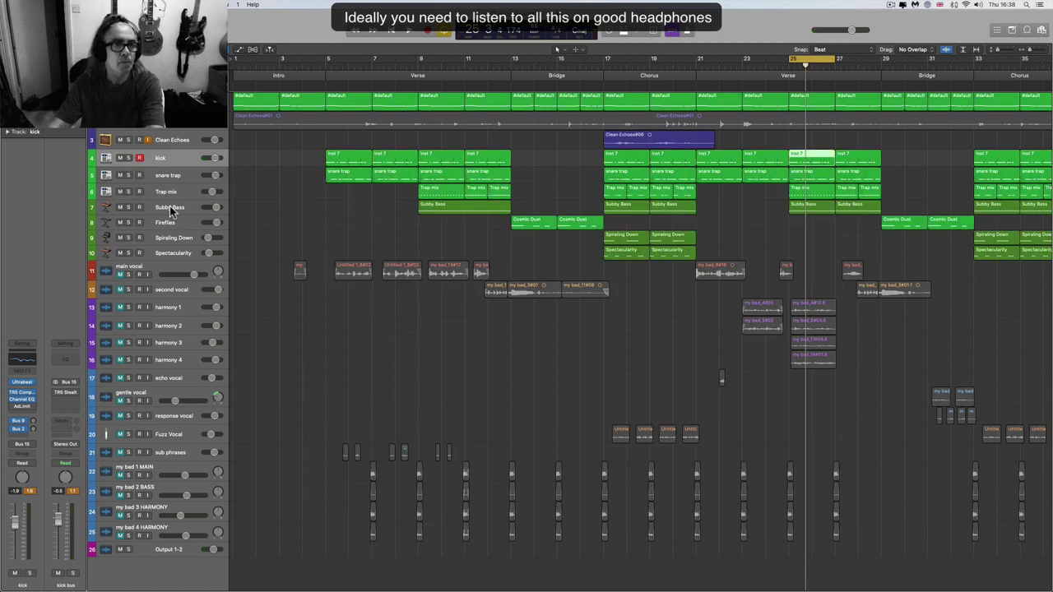
left_click(171, 209)
left_click(128, 207)
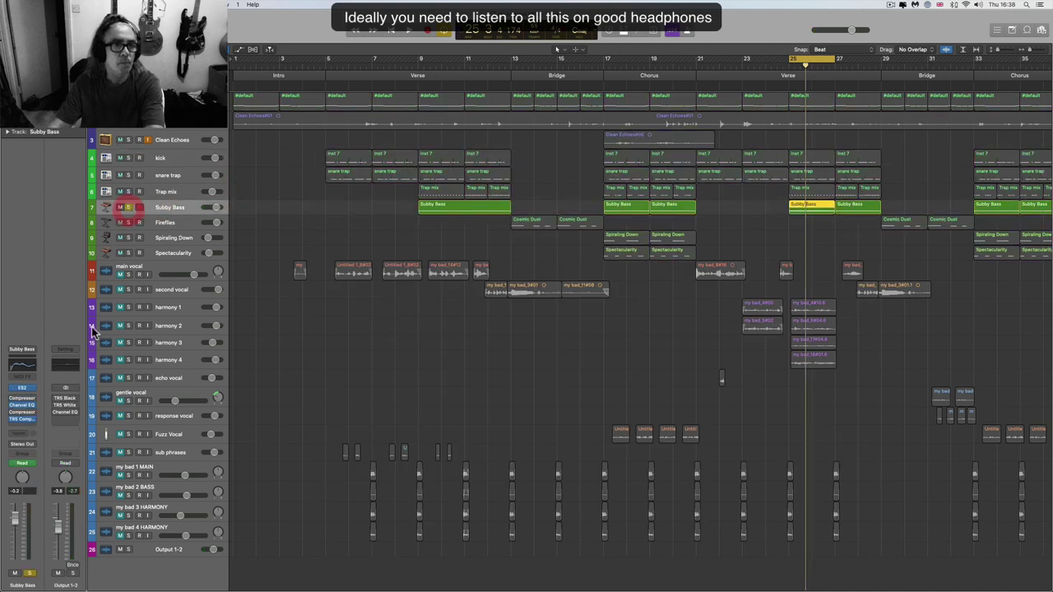
- Open the Comprexxor on the Subby Bass track and start playback
left_click(36, 420)
left_click_drag(497, 207, 520, 194)
key("space")
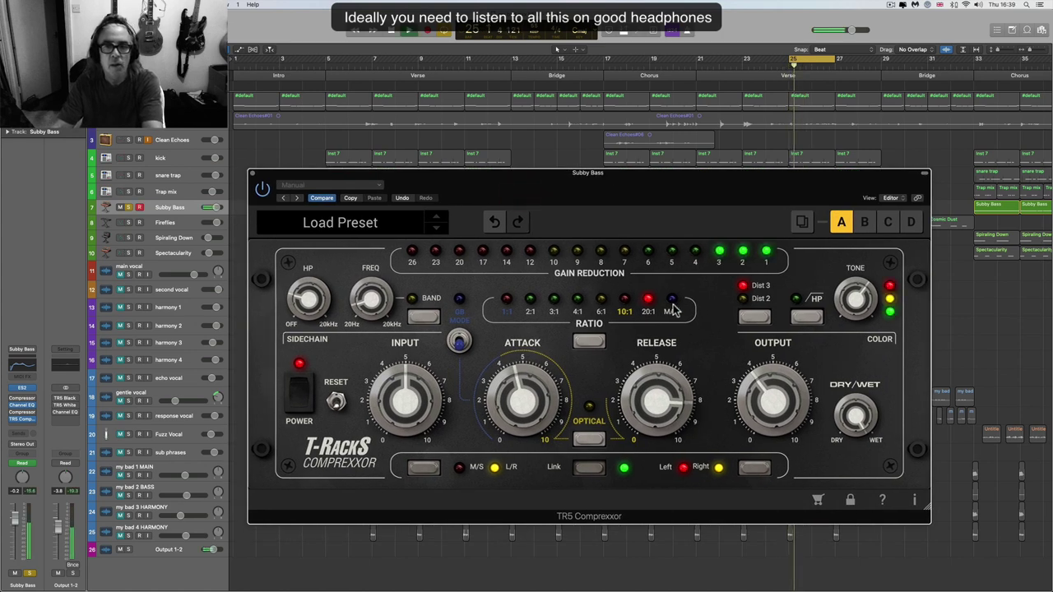
- Compare Dist 2 and Dist 3 on the bass, adjust the Tone, and switch the distortion off
left_click(757, 318)
left_click(757, 318)
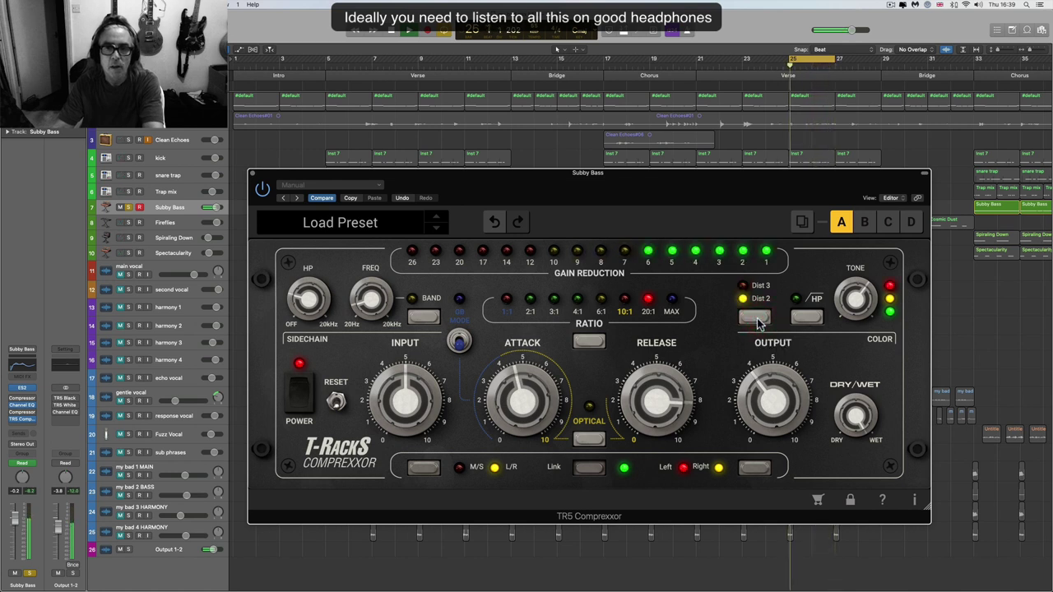
left_click(755, 318)
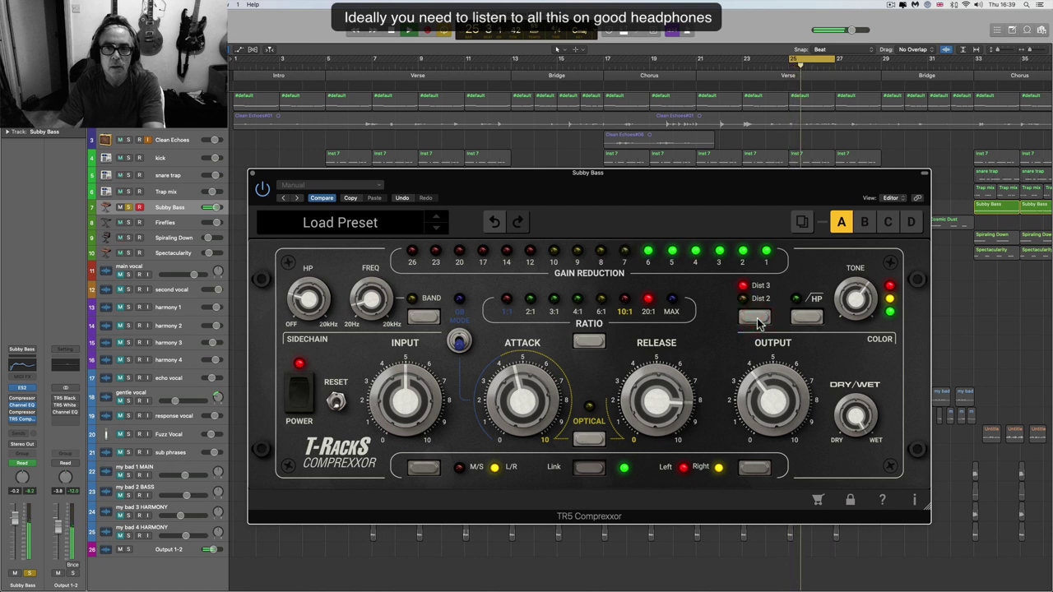
mouse_move(846, 306)
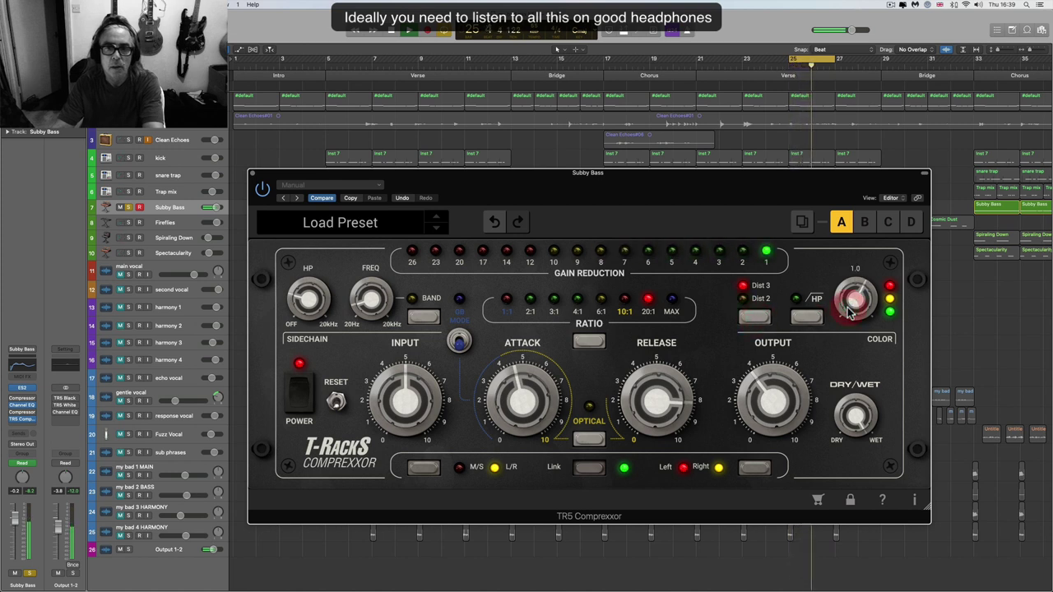
left_click(755, 318)
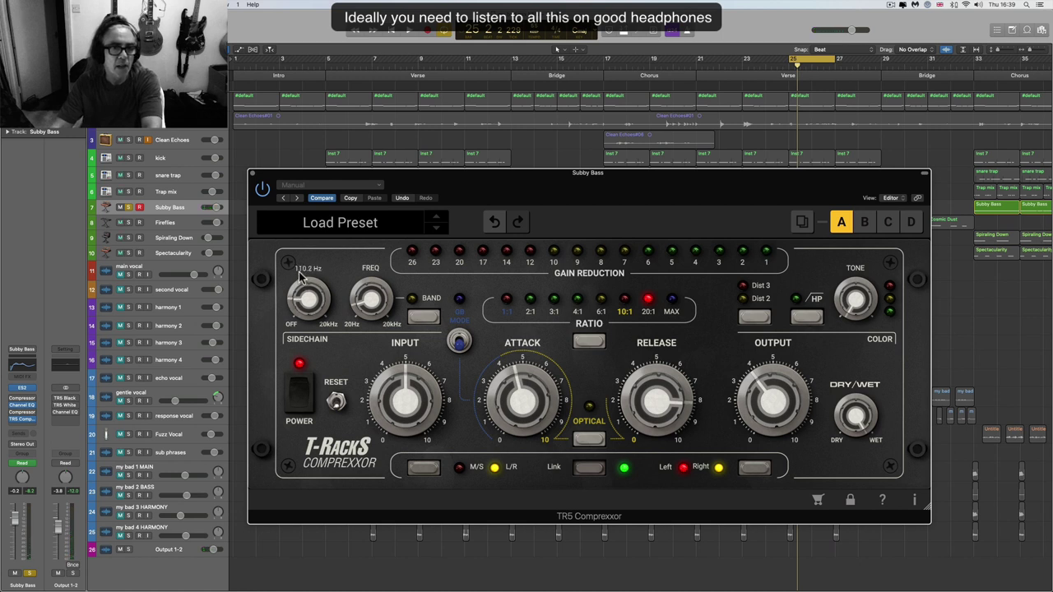
- Compare the bass with the sidechain HP turned off and raised back above 100 Hz
scroll(304, 302, "up", 3)
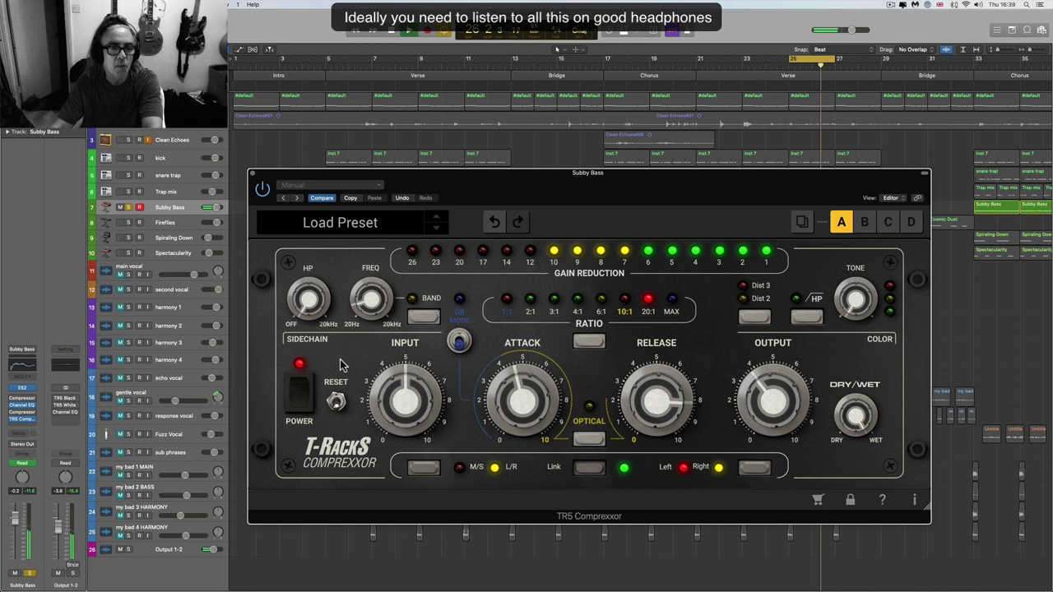
mouse_move(296, 270)
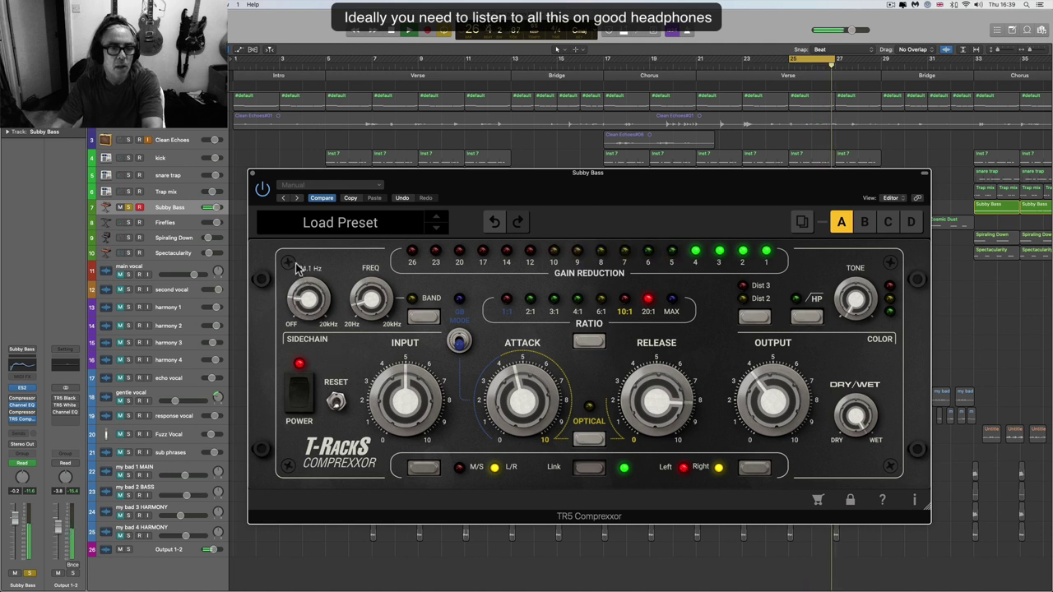
scroll(296, 270, "up", 3)
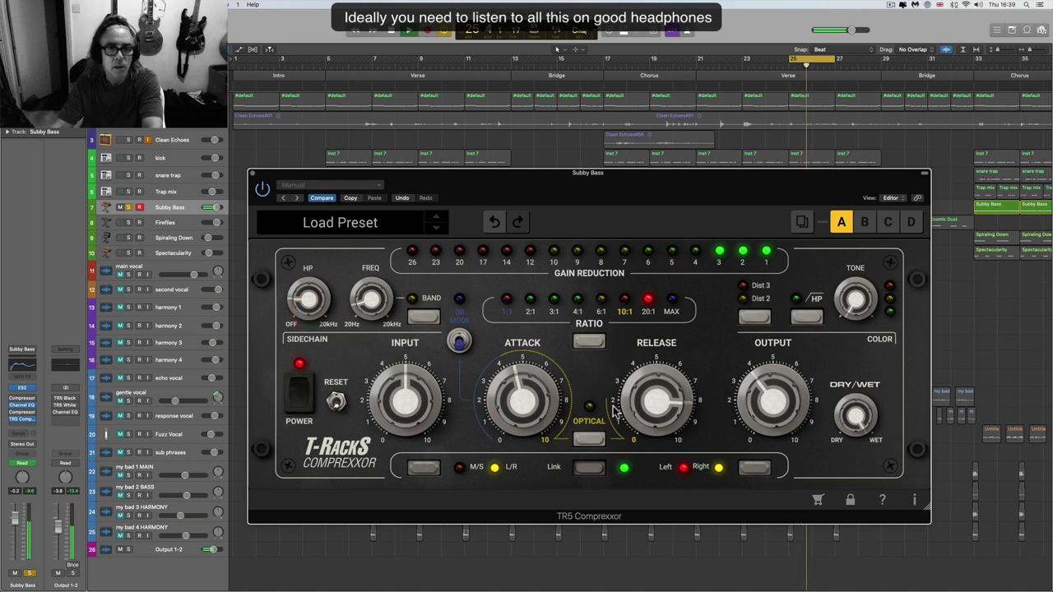
- Raise the Attack to about 6 and the Input to about 5.5, and play the bass
mouse_move(537, 405)
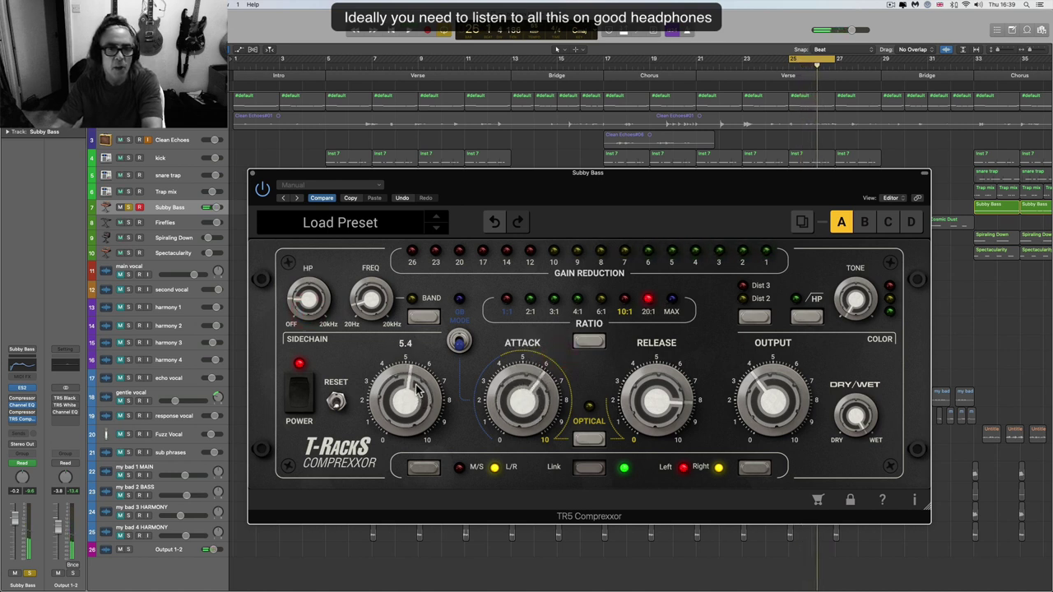
mouse_move(531, 400)
key("space")
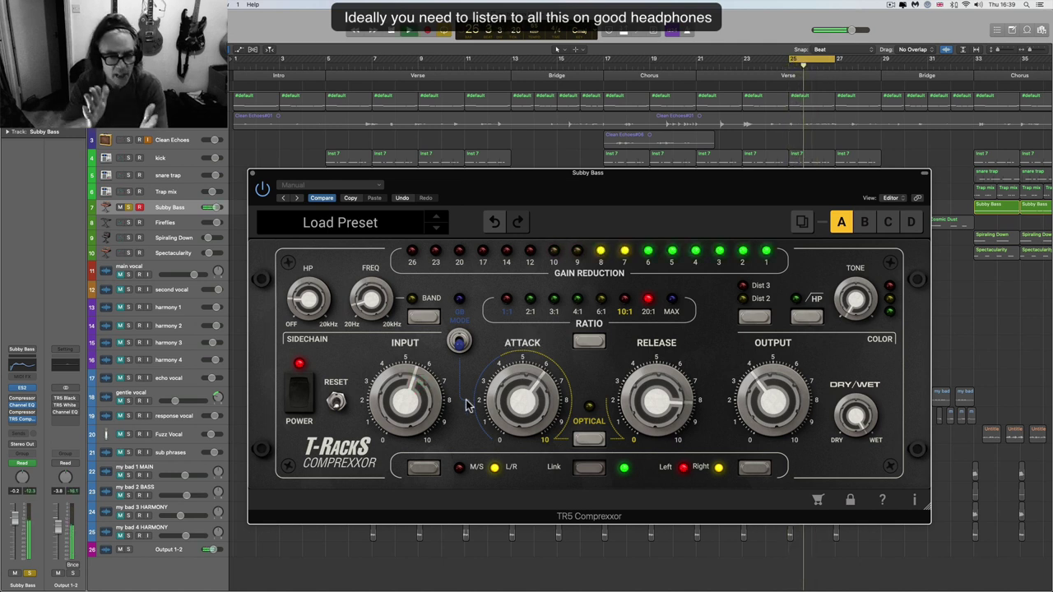
- Compare the bass with the Release lowered to about 2.7 and raised back to about 8.3, and stop playback
mouse_move(637, 403)
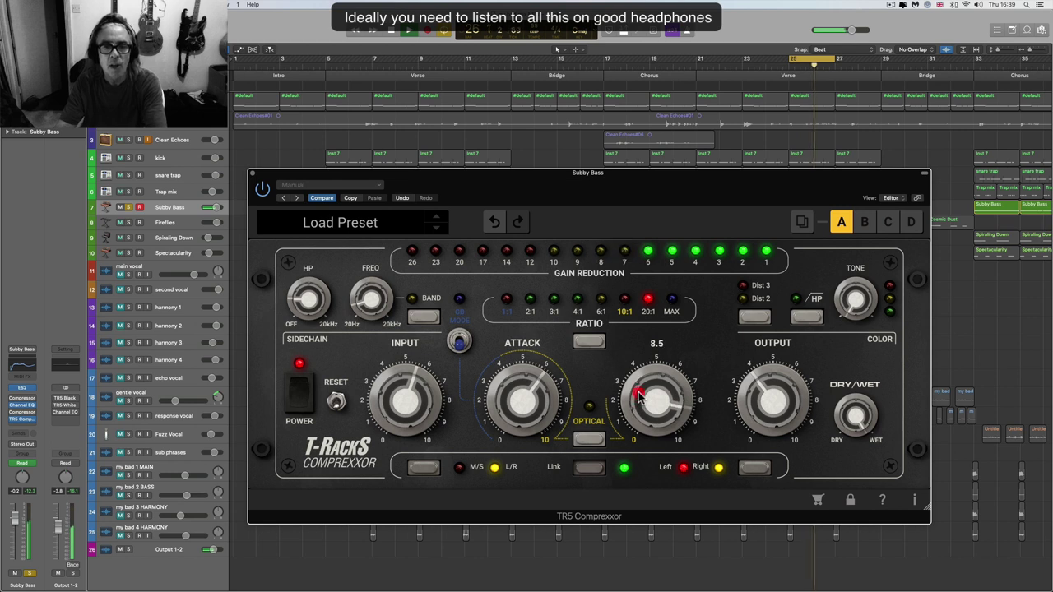
left_click_drag(639, 403, 677, 506)
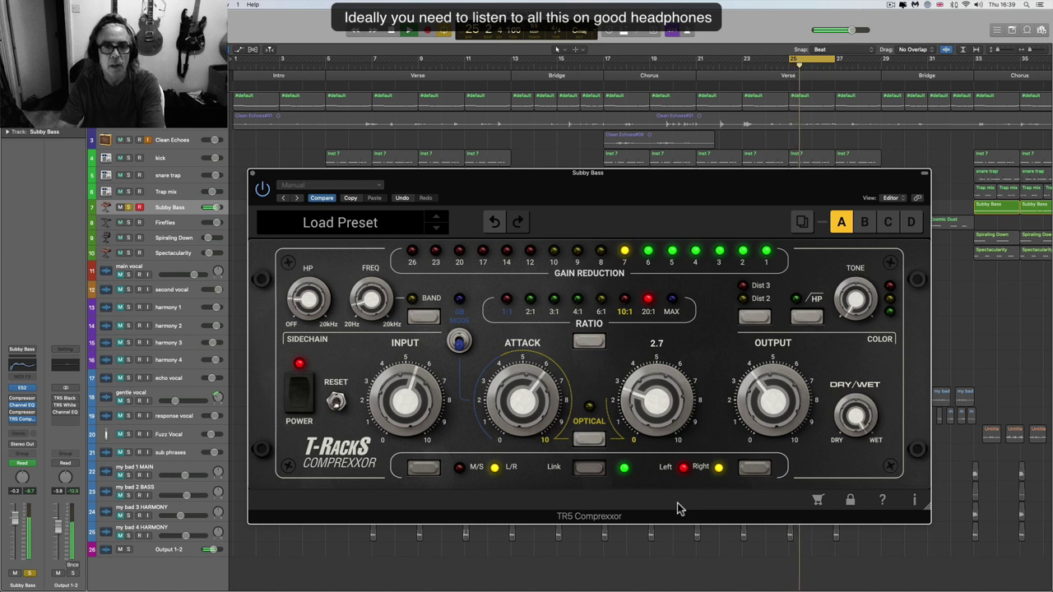
left_click_drag(662, 398, 662, 306)
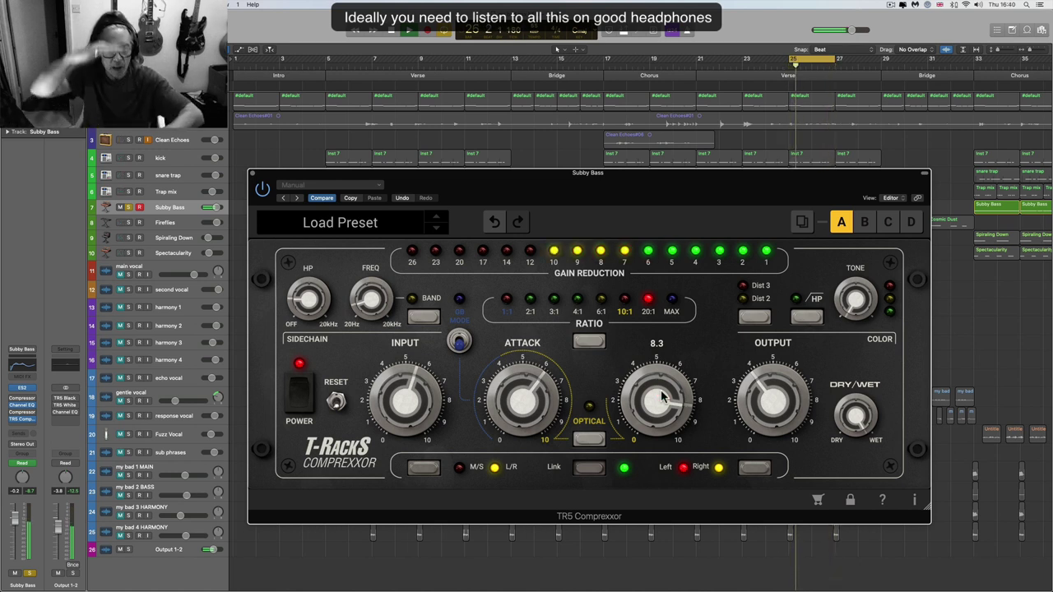
key("space")
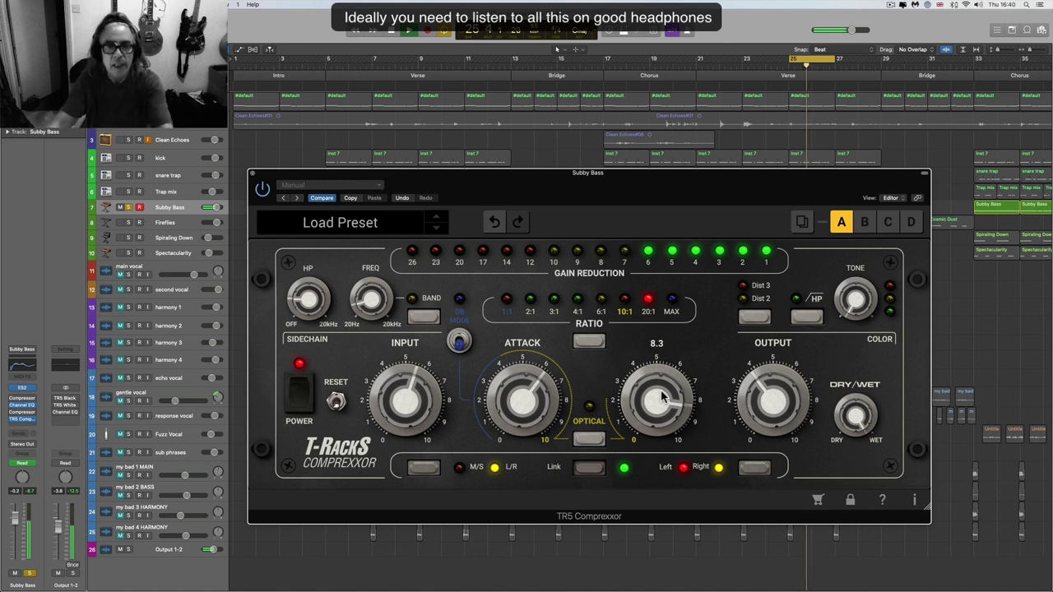
- Unsolo the Subby Bass, play the full mix, and raise the bass compressor's Output above 5
left_click(128, 207)
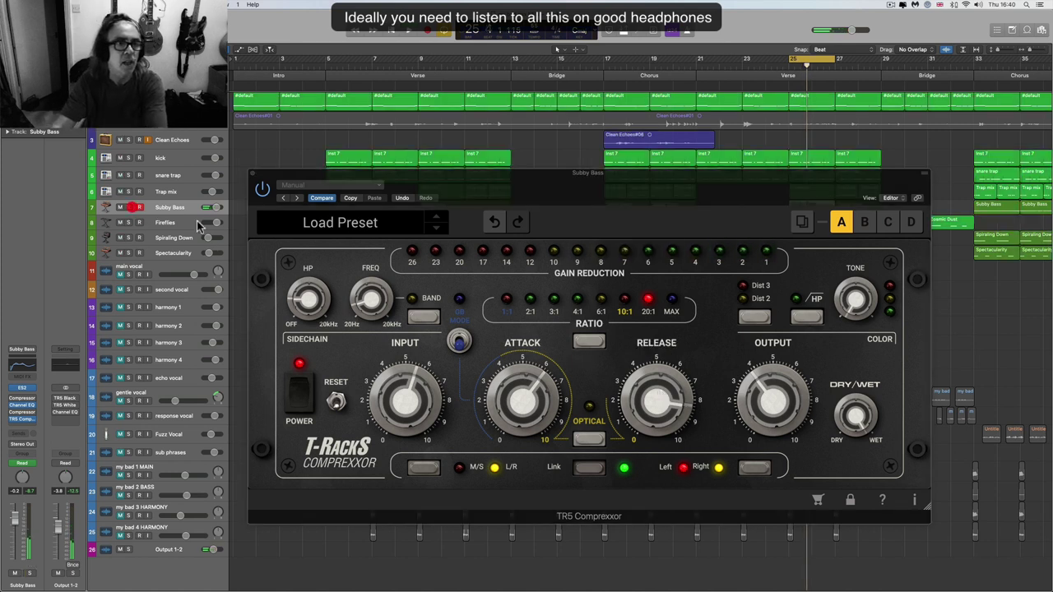
key("space")
mouse_move(765, 407)
left_click_drag(765, 407, 761, 368)
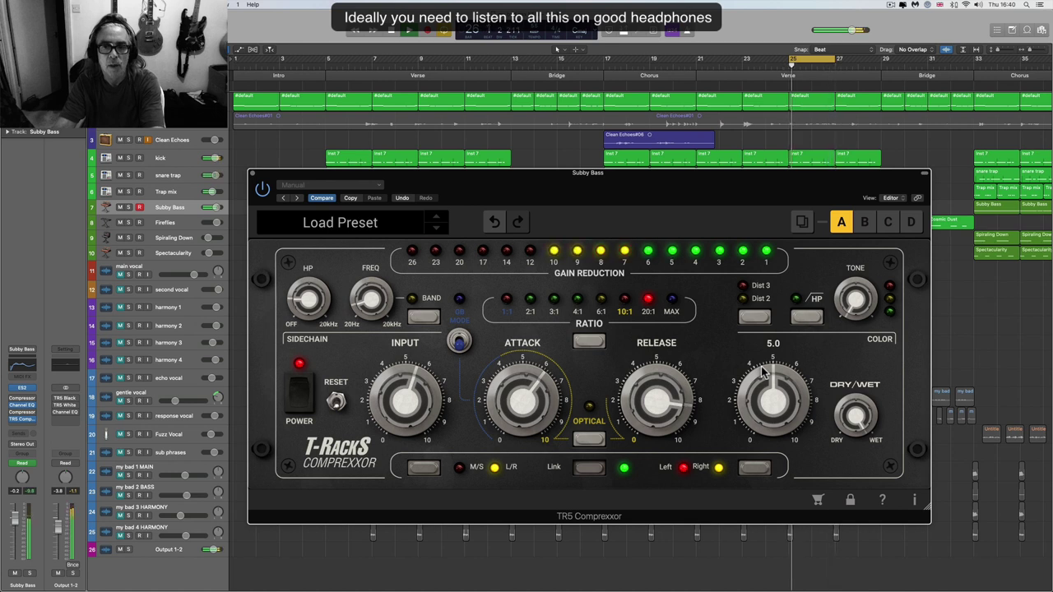
left_click_drag(762, 367, 758, 350)
- Solo the kick with its Comprexxor open, audition it with Attack at 5.4 and Release at about 8, and stop playback
left_click(156, 157)
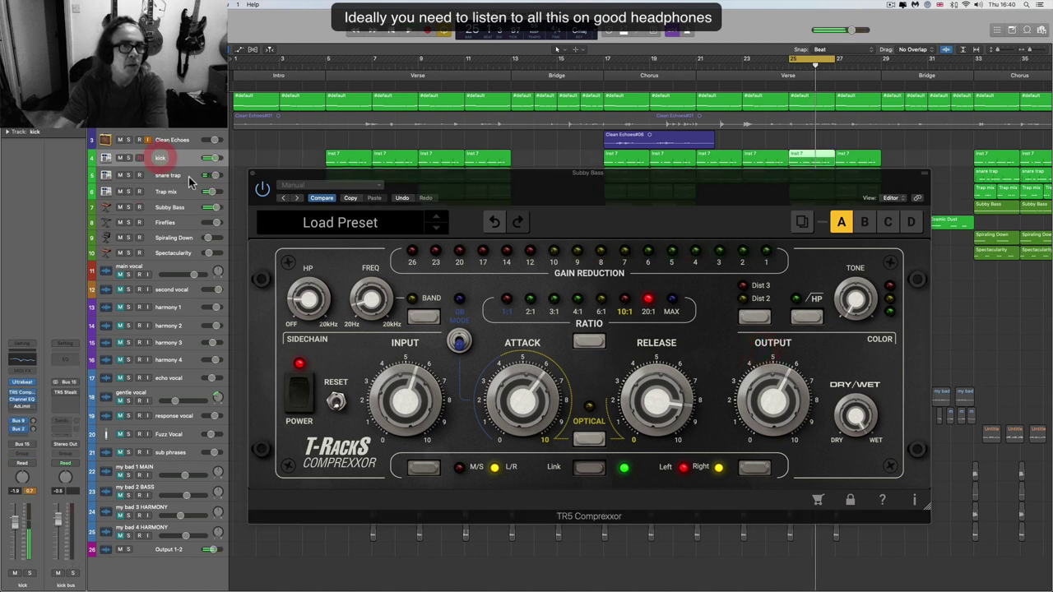
left_click(128, 158)
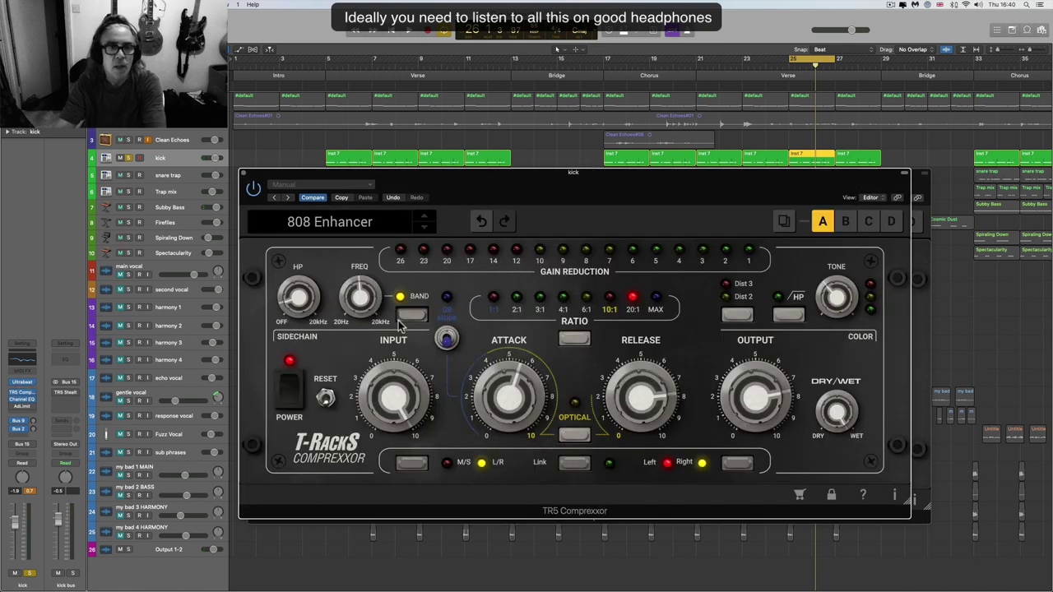
key("space")
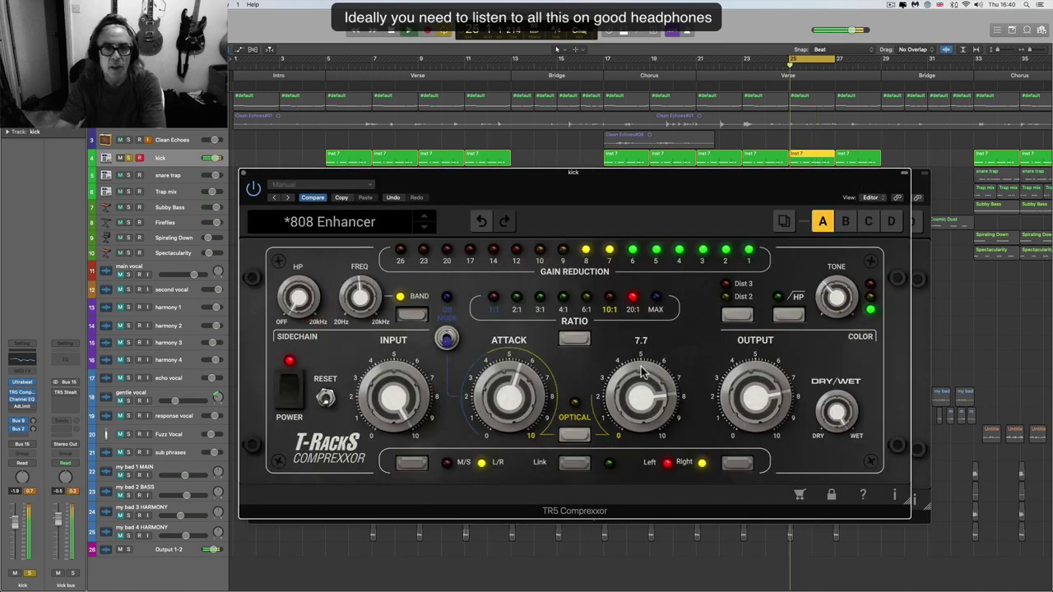
left_click_drag(524, 388, 524, 395)
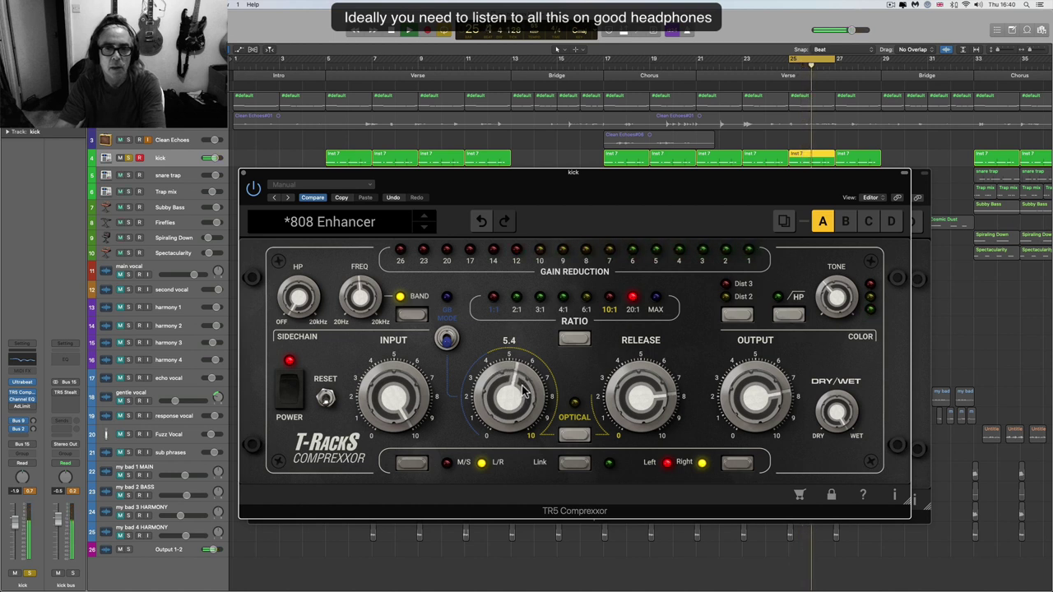
left_click_drag(655, 394, 656, 387)
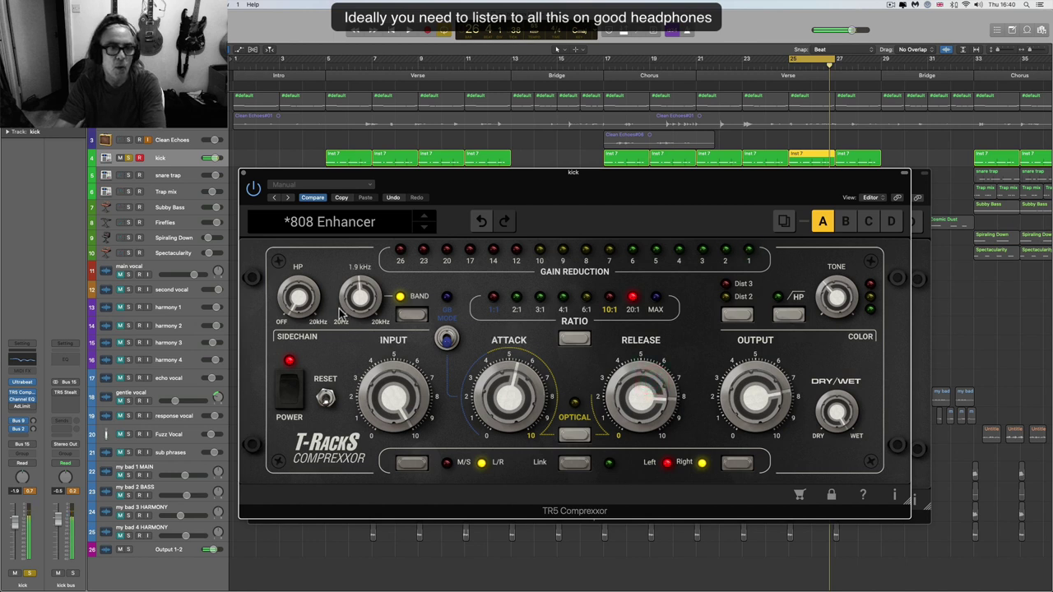
key("space")
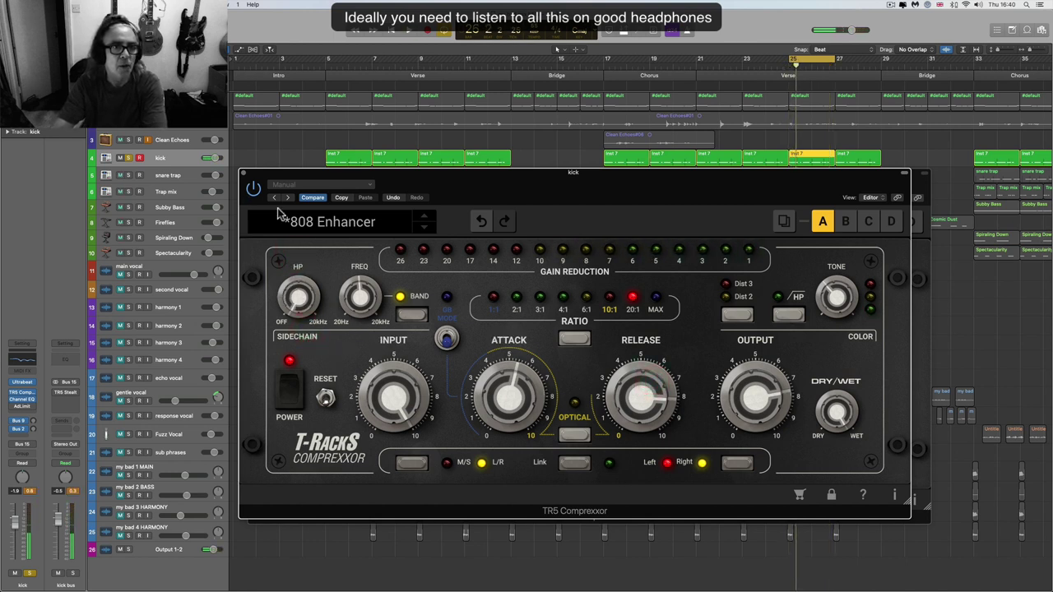
- Close the kick's compressor, unsolo the kick, and fine-tune the bass compressor's Output to about 5.7 in the full mix
left_click(245, 174)
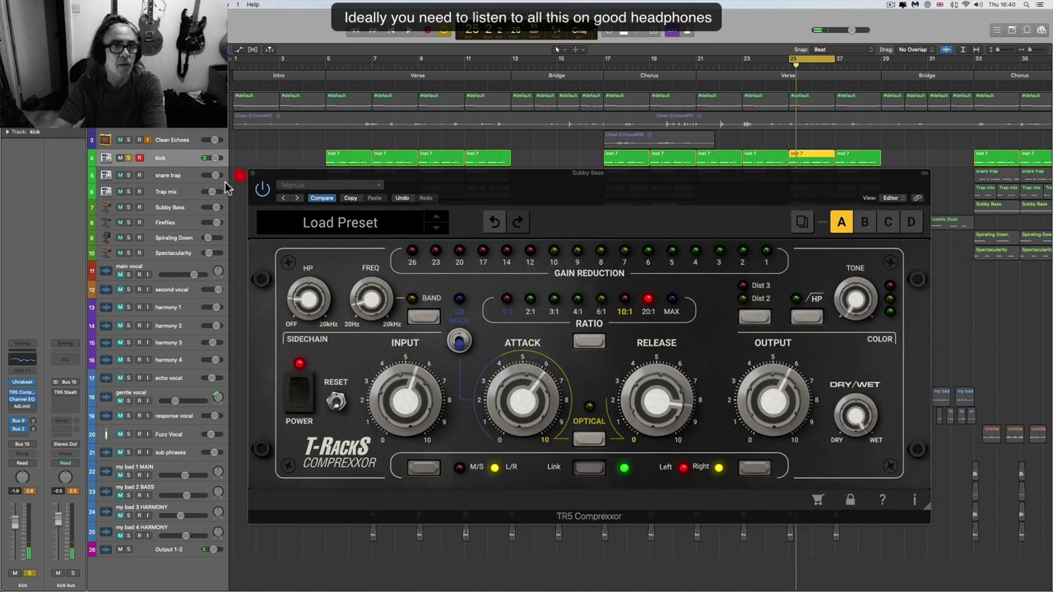
left_click(129, 159)
left_click(781, 416)
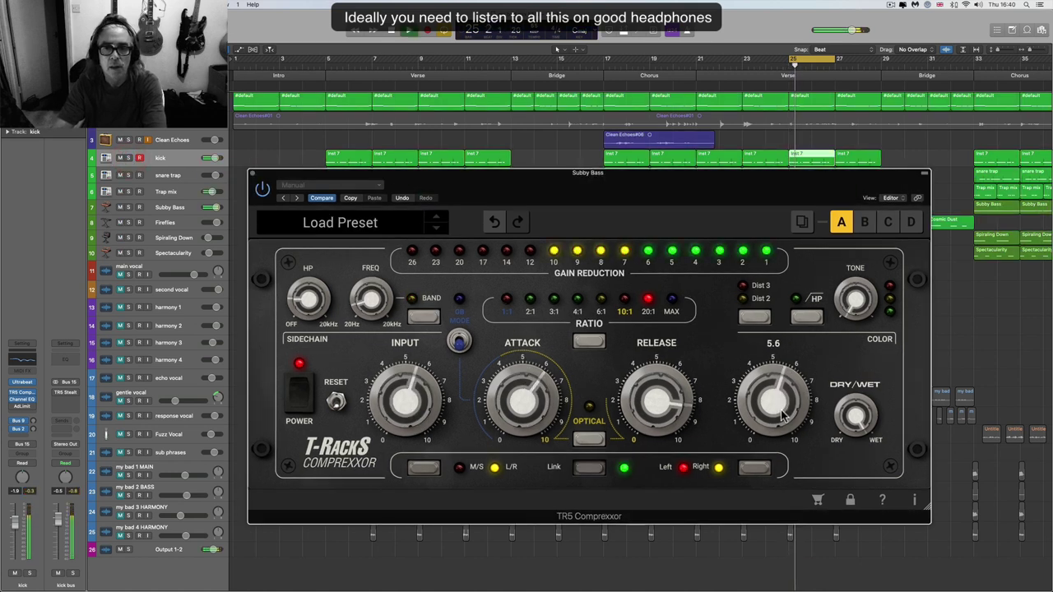
mouse_move(782, 416)
left_mouse_down()
mouse_move(783, 483)
mouse_move(776, 407)
left_mouse_up()
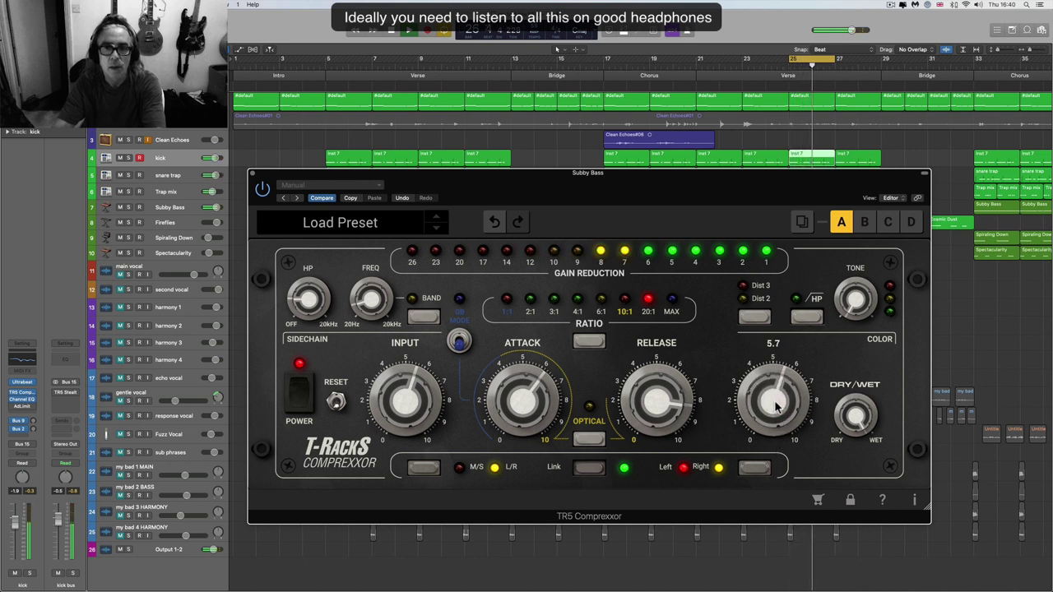
mouse_move(649, 395)
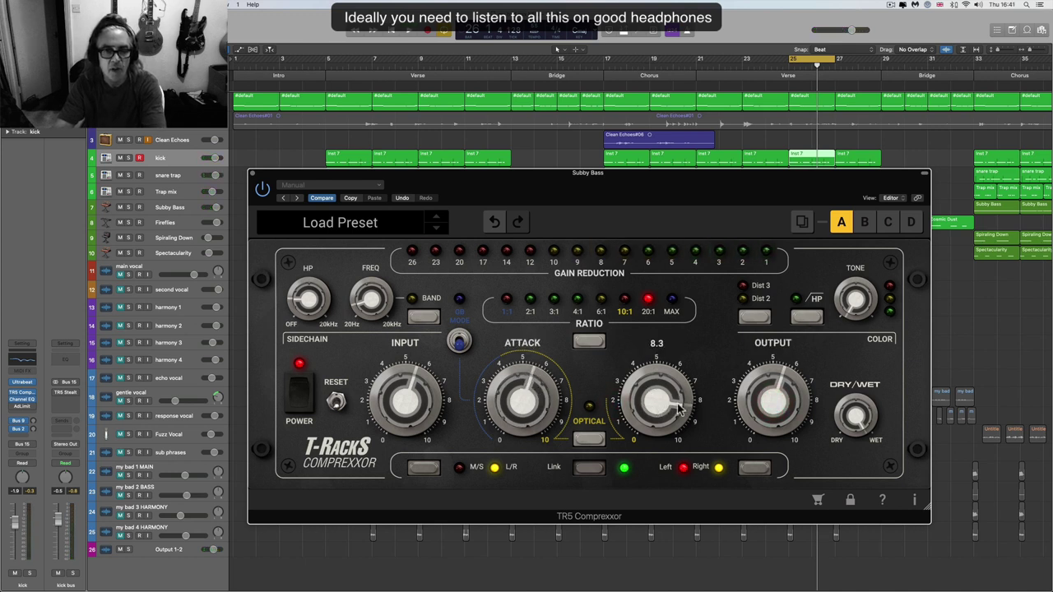
mouse_move(760, 403)
left_mouse_down()
mouse_move(760, 424)
mouse_move(763, 409)
left_mouse_up()
key("space")
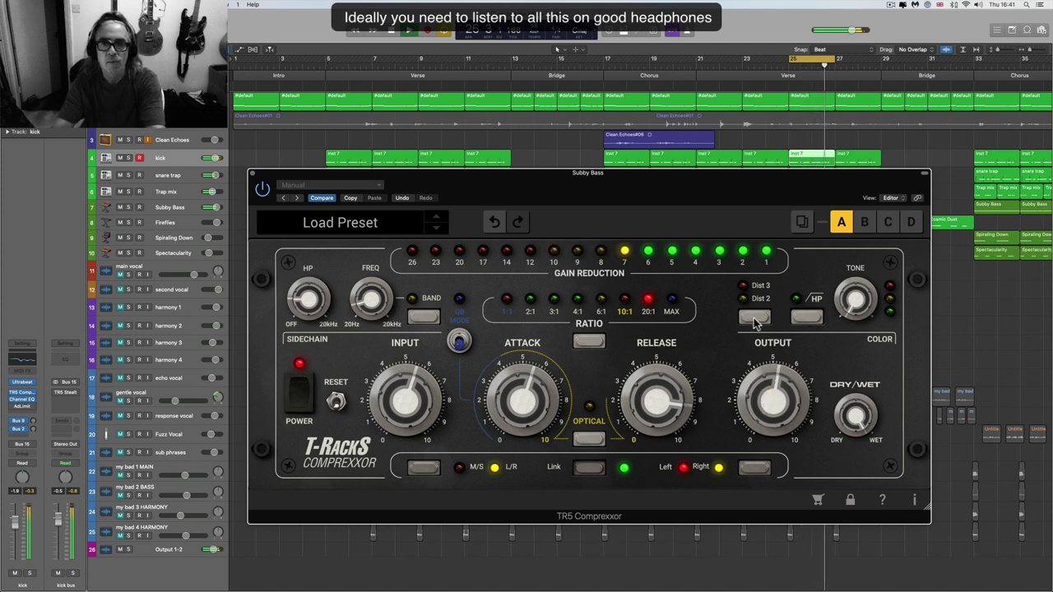
- Compare Dist 2 and Dist 3 on the bass in the full mix while raising the Tone to about 2.7
left_click(756, 317)
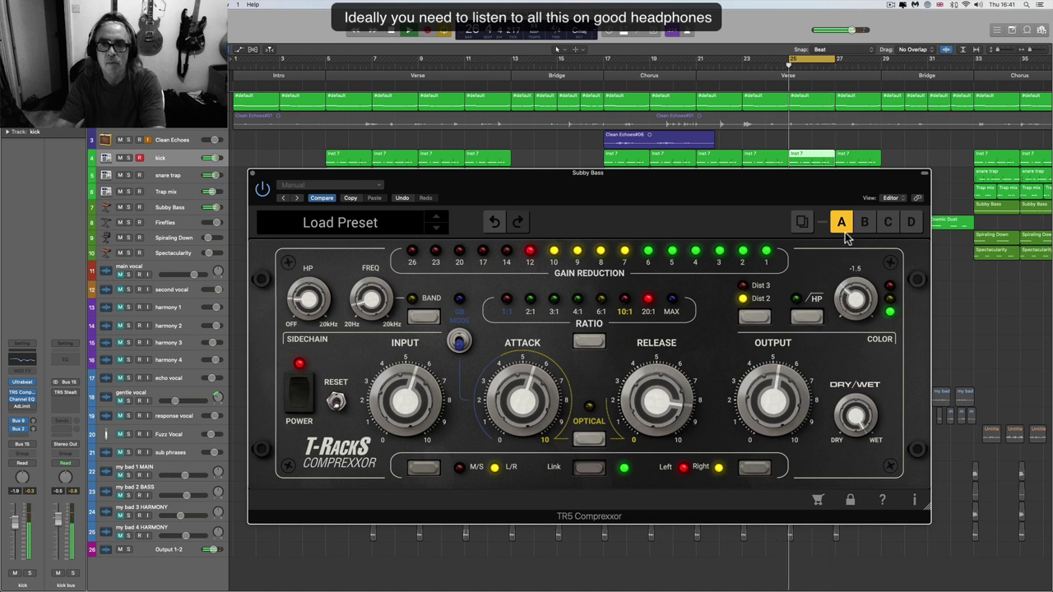
mouse_move(853, 302)
left_click_drag(854, 302, 849, 224)
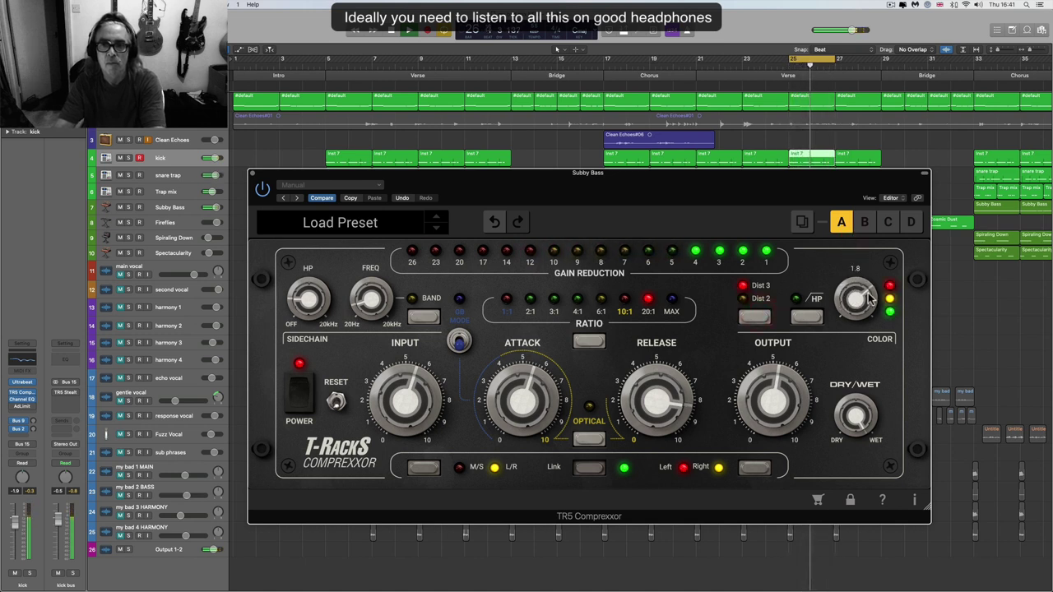
left_click(765, 317)
mouse_move(831, 321)
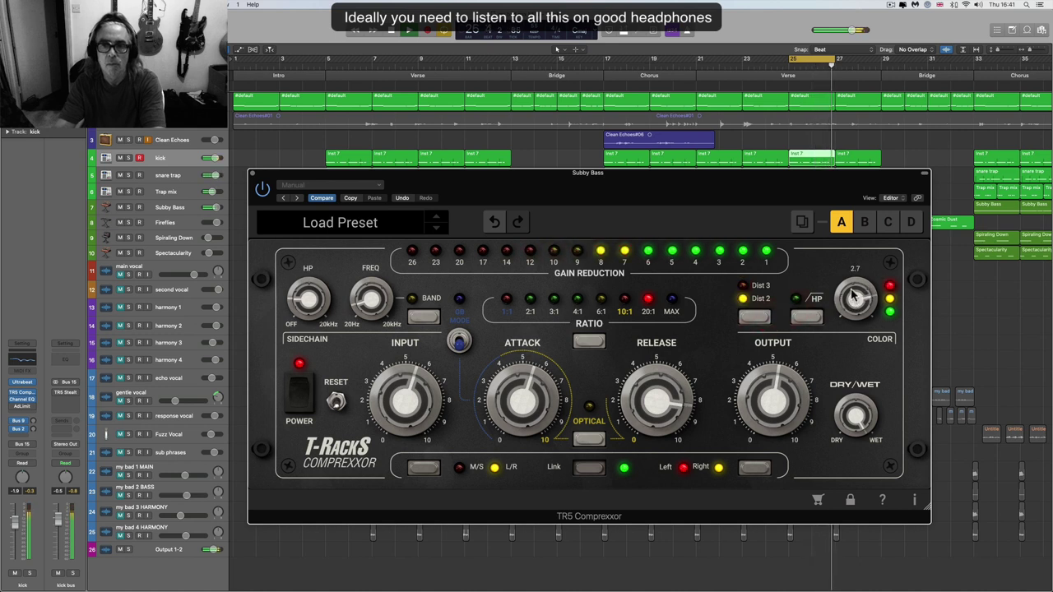
- Try Dist 3 with Output at about 5 and Tone near -0.3, switch the distortion off, and close the bass Comprexxor
left_click_drag(773, 386, 773, 395)
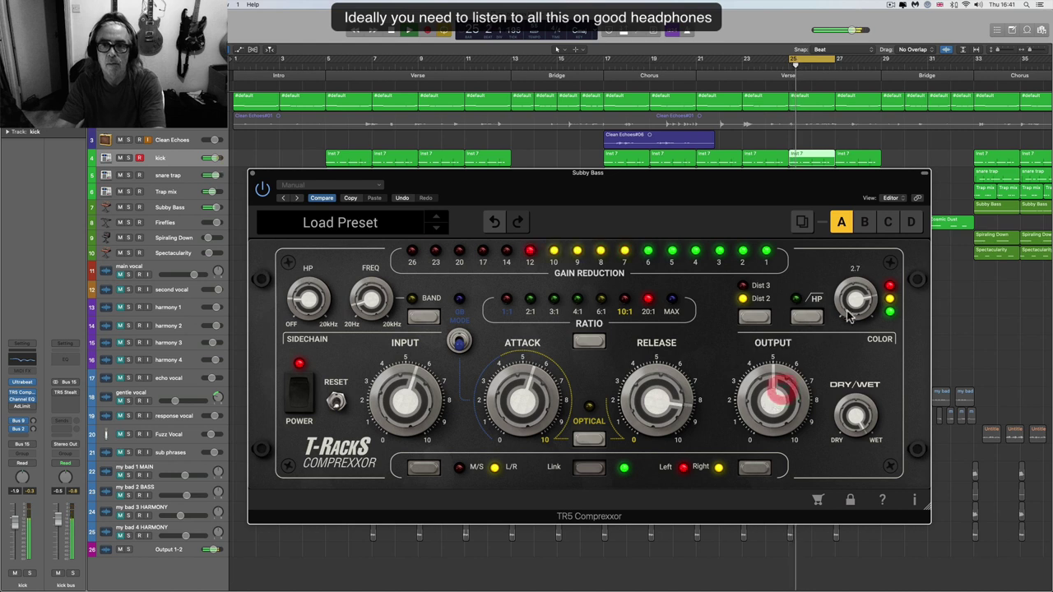
left_click(765, 319)
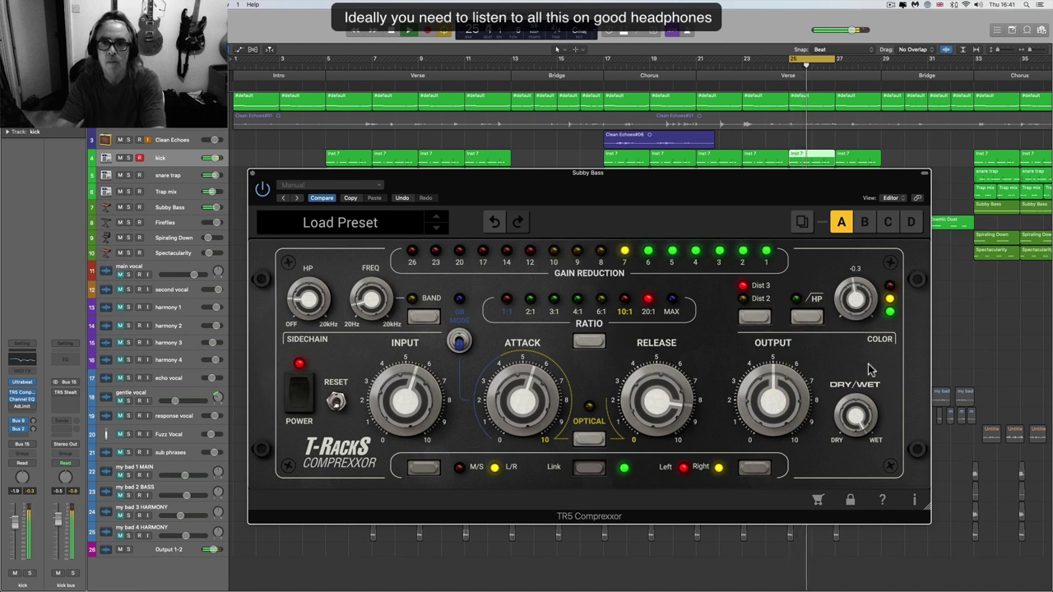
mouse_move(859, 394)
left_click_drag(787, 400, 790, 395)
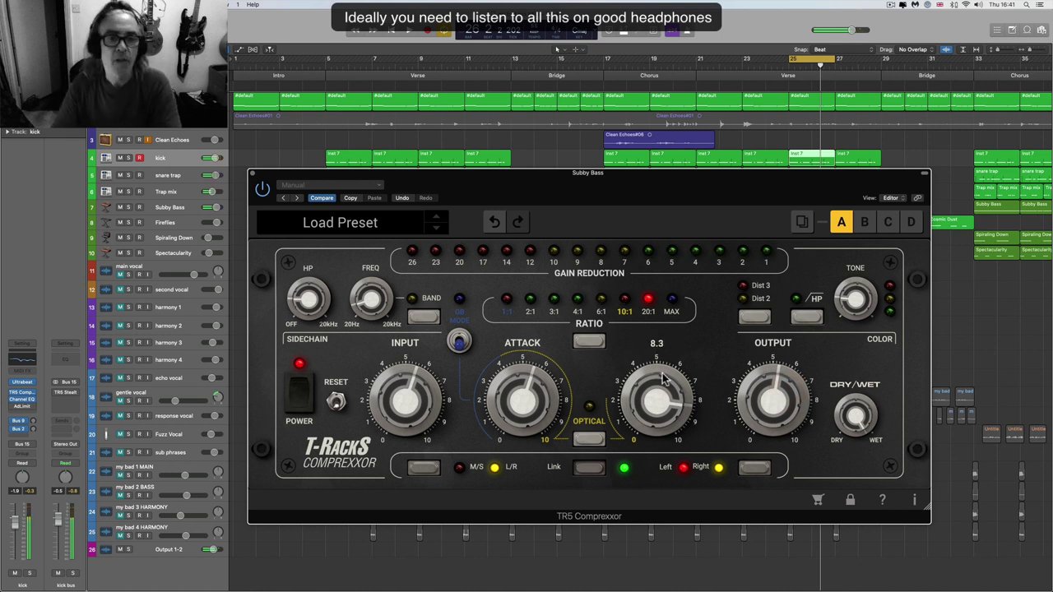
mouse_move(325, 316)
left_click(255, 177)
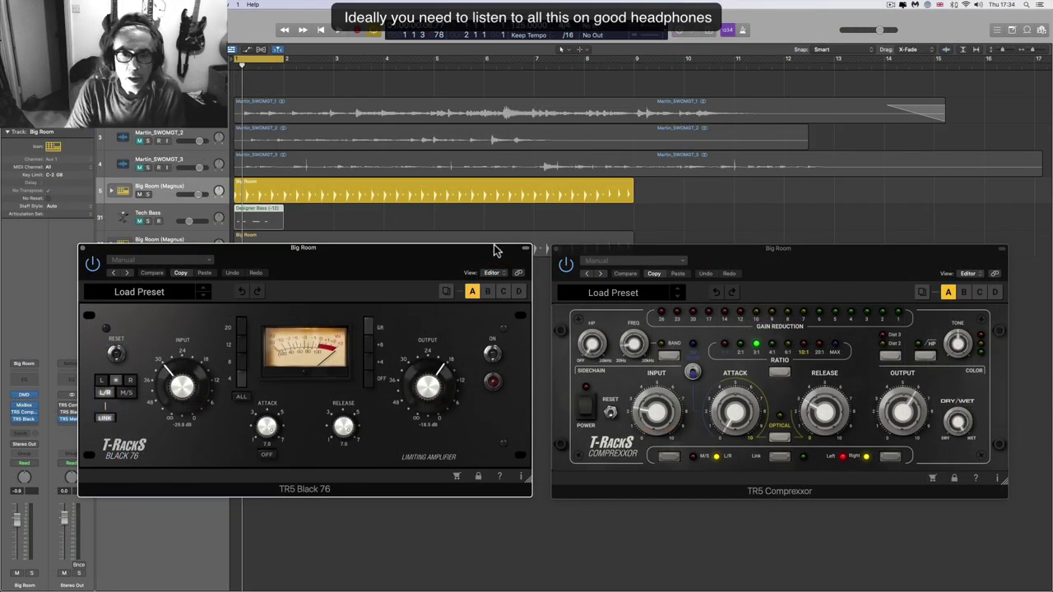
- Arrange the Big Room track's Black 76 and Comprexxor windows side by side, slightly lower over the arrangement
left_click(574, 256)
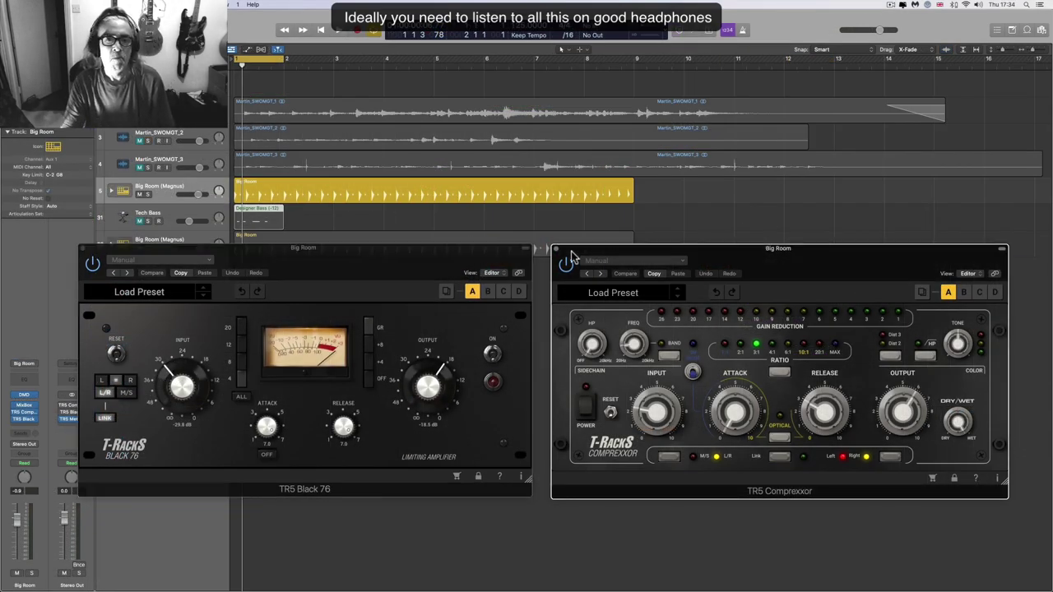
left_click(497, 257)
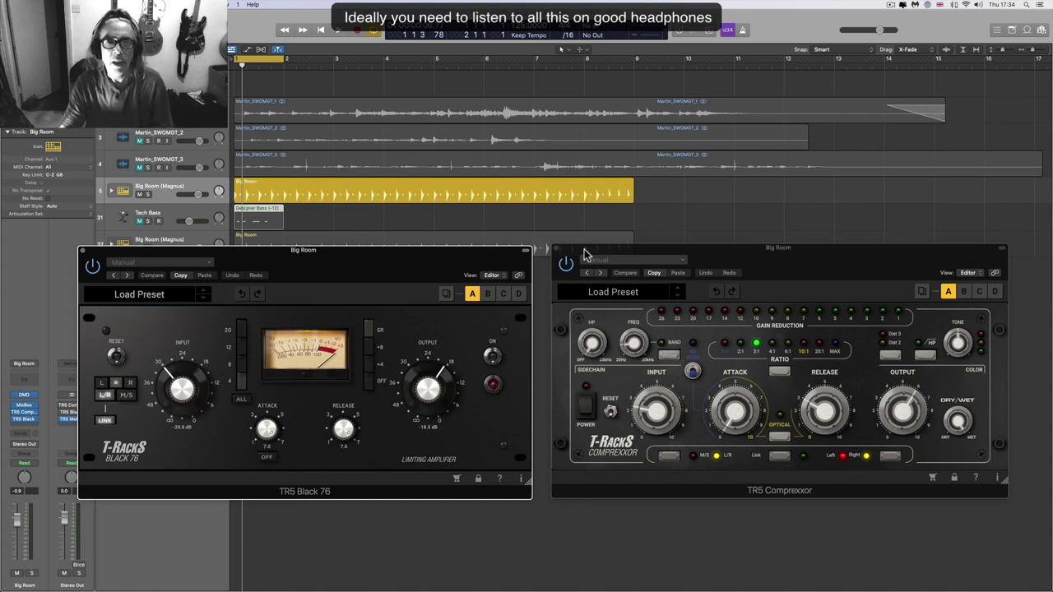
left_click_drag(586, 255, 587, 270)
left_click_drag(505, 257, 512, 274)
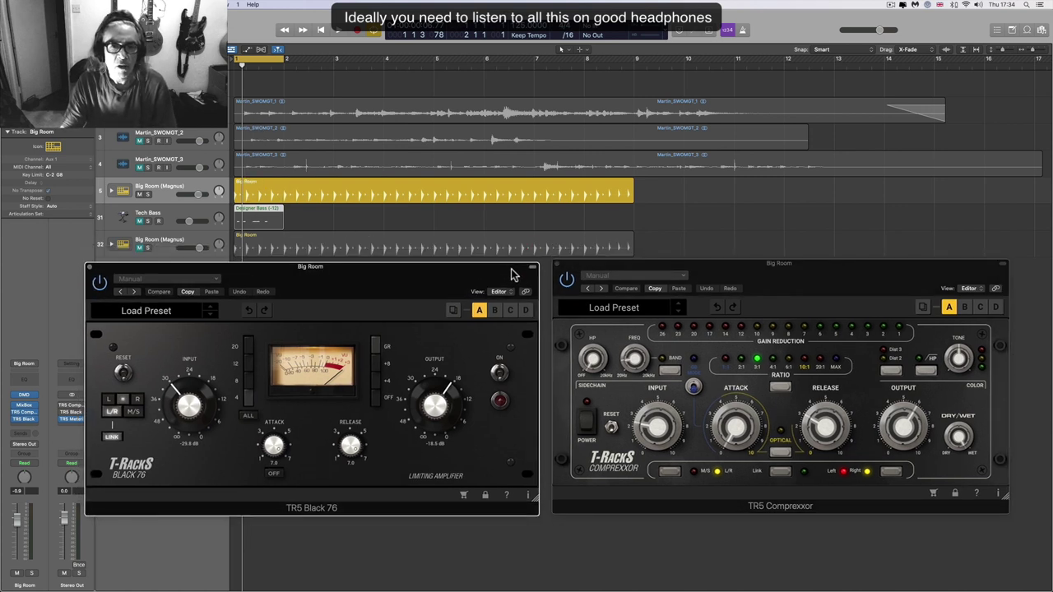
left_click_drag(587, 268, 589, 273)
left_click(520, 273)
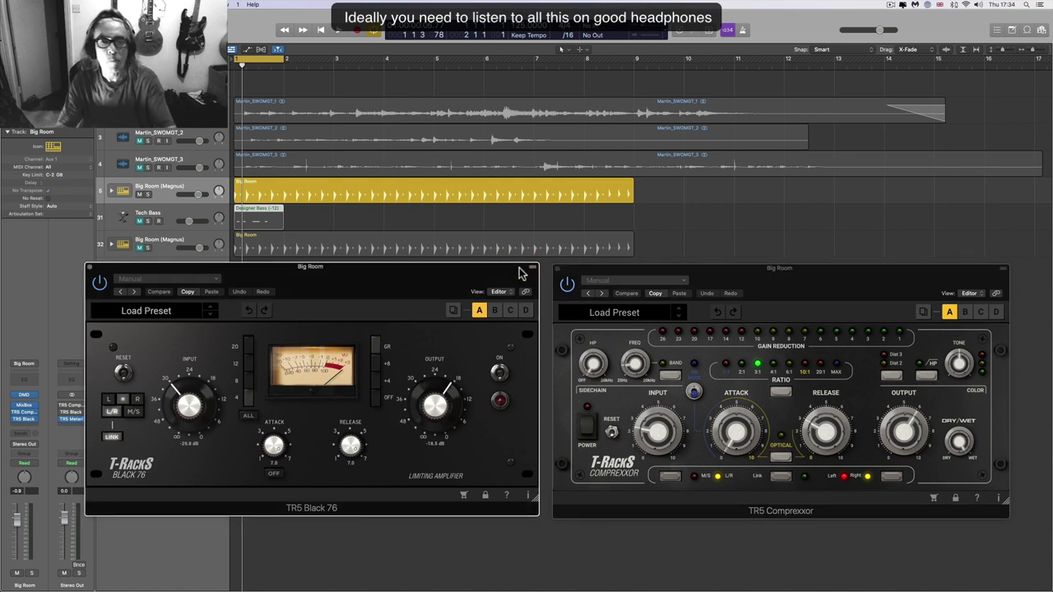
- Enlarge the Black 76 window and move it partly over the Comprexxor
left_click_drag(505, 276, 497, 218)
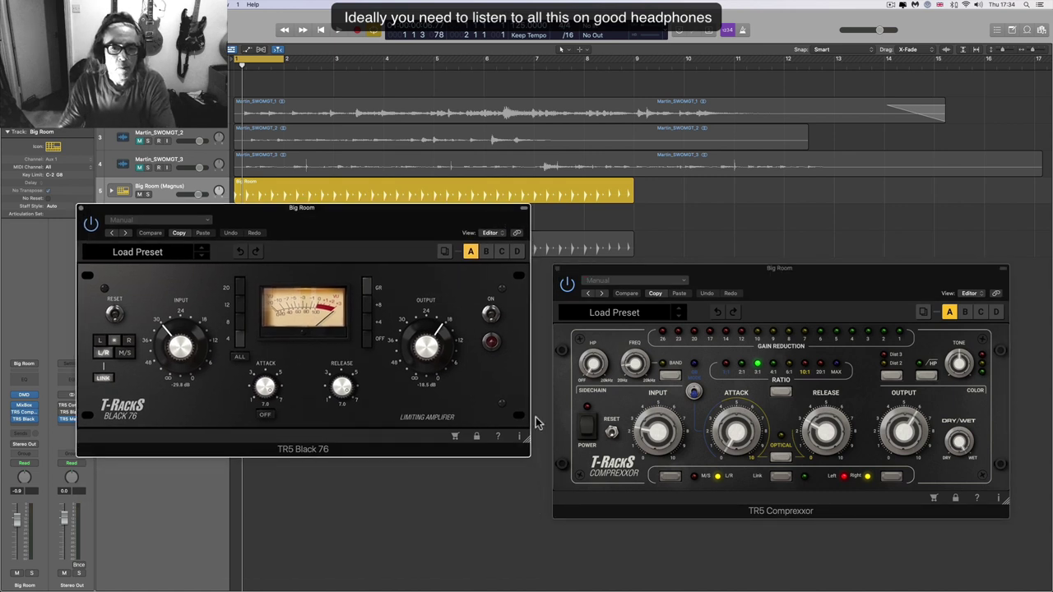
left_click_drag(524, 438, 726, 487)
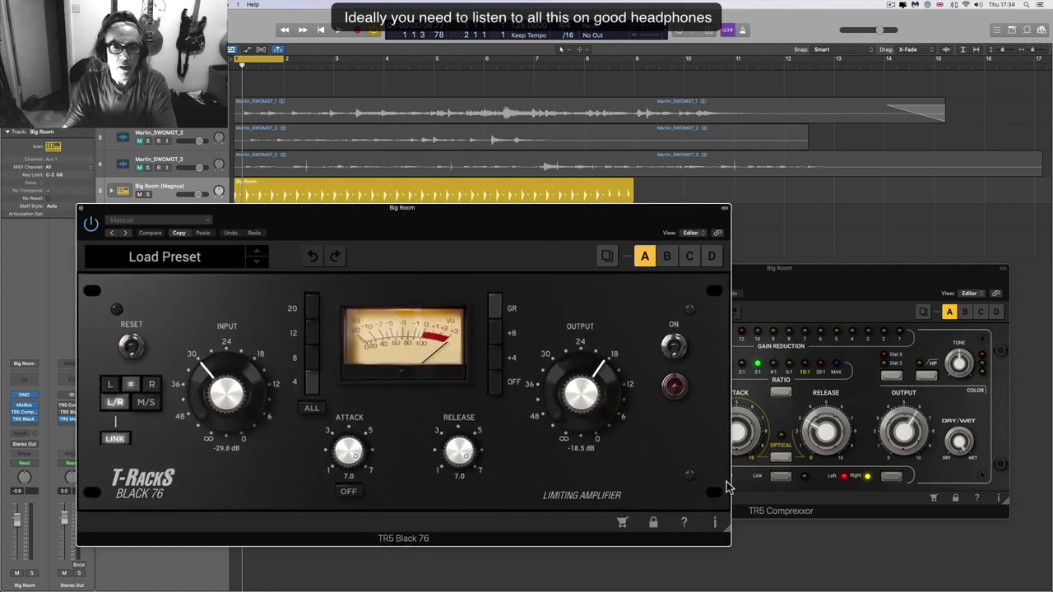
left_click_drag(525, 229, 540, 200)
left_click(556, 207)
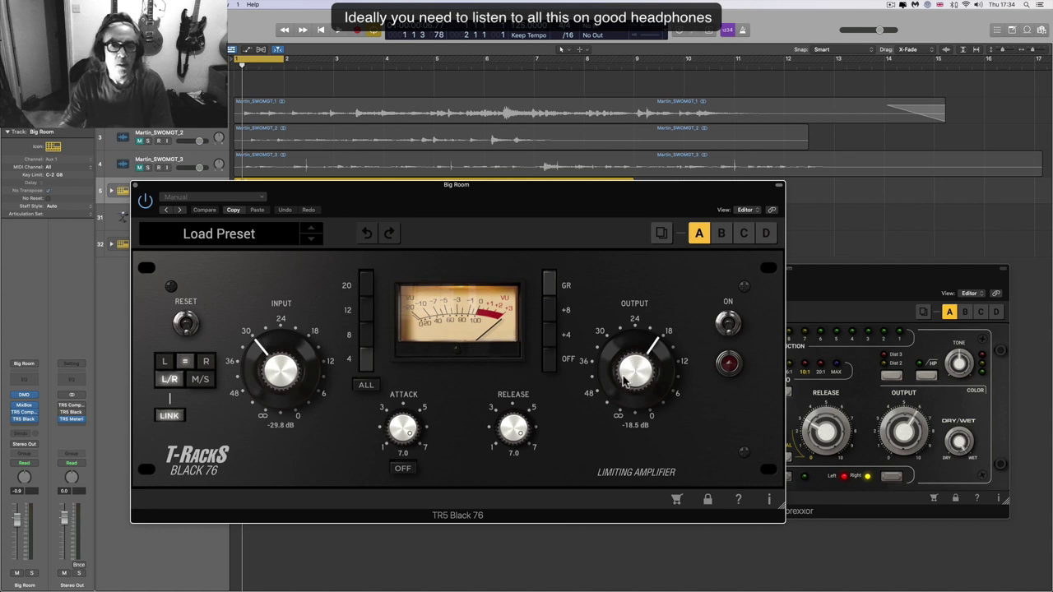
- Set the Black 76 Output to -18.8 dB, sweep its Attack to 1 and back to 7, and lower its Release to 1
left_click_drag(619, 377, 627, 374)
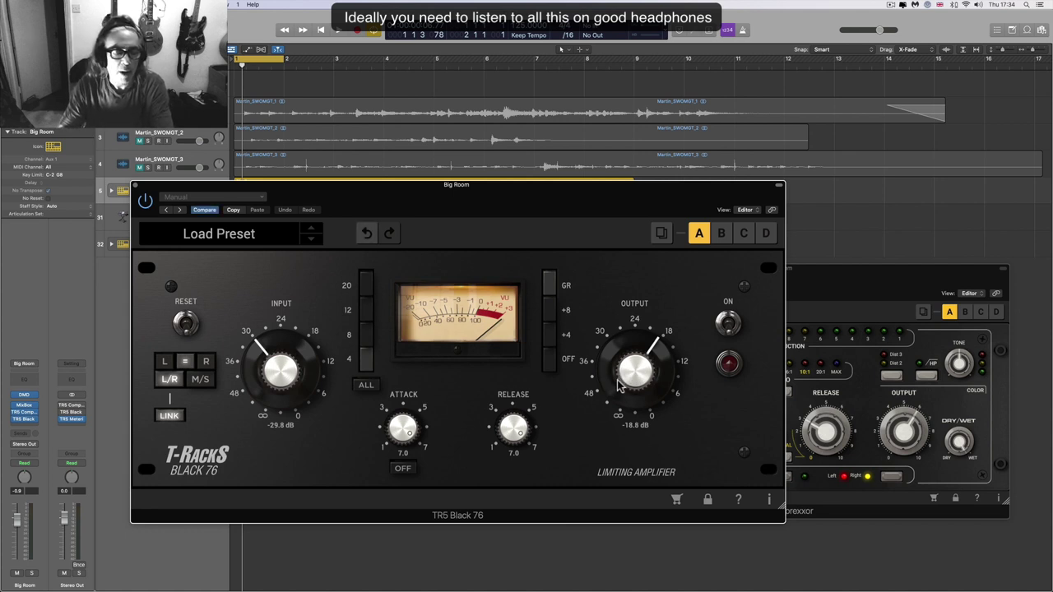
left_click_drag(406, 423, 415, 471)
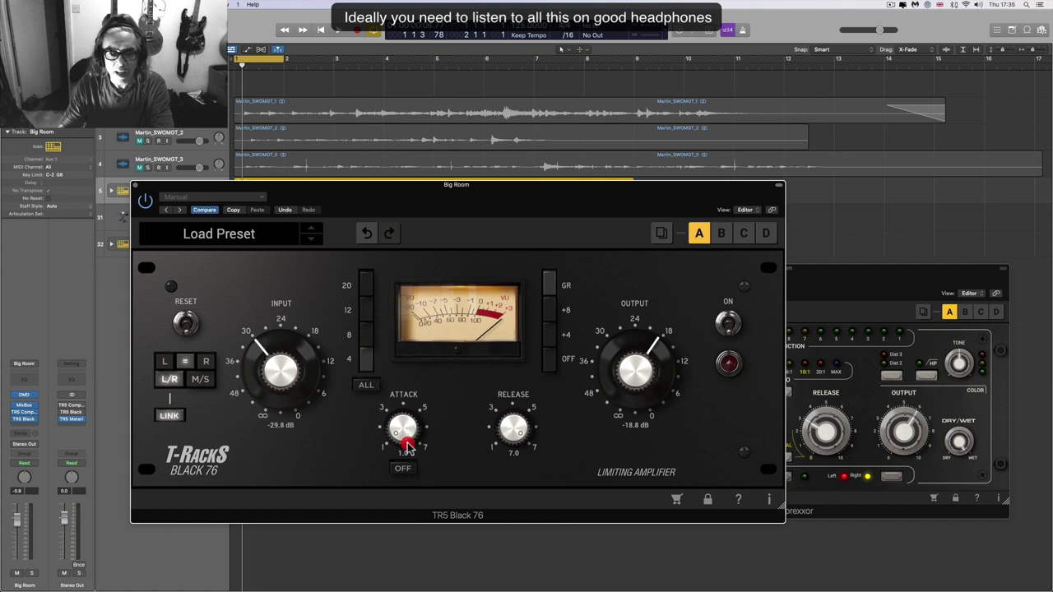
left_click_drag(406, 442, 392, 343)
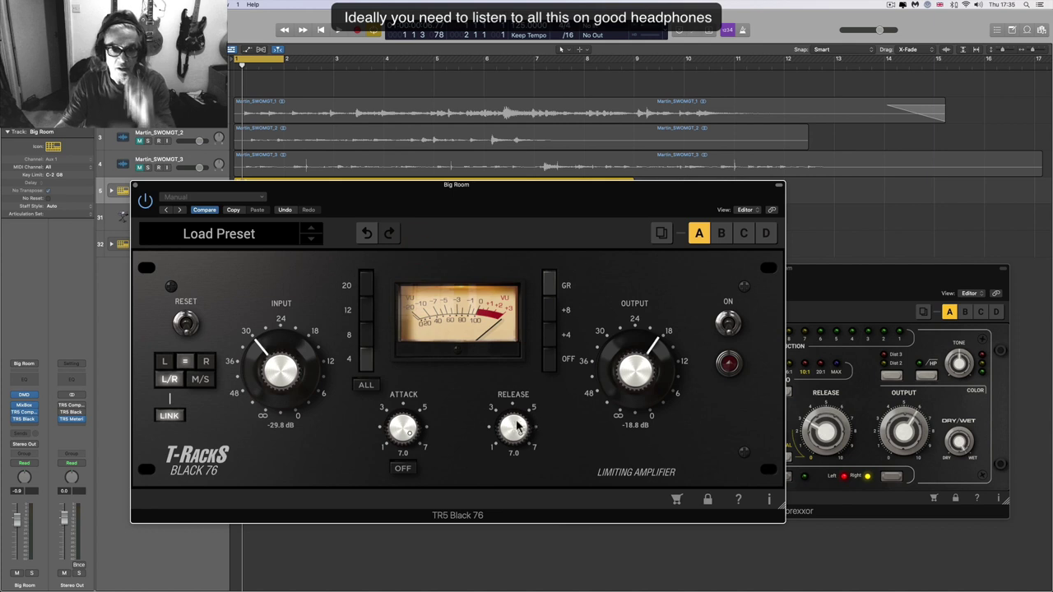
mouse_move(517, 426)
left_mouse_down()
mouse_move(526, 486)
mouse_move(520, 472)
left_mouse_up()
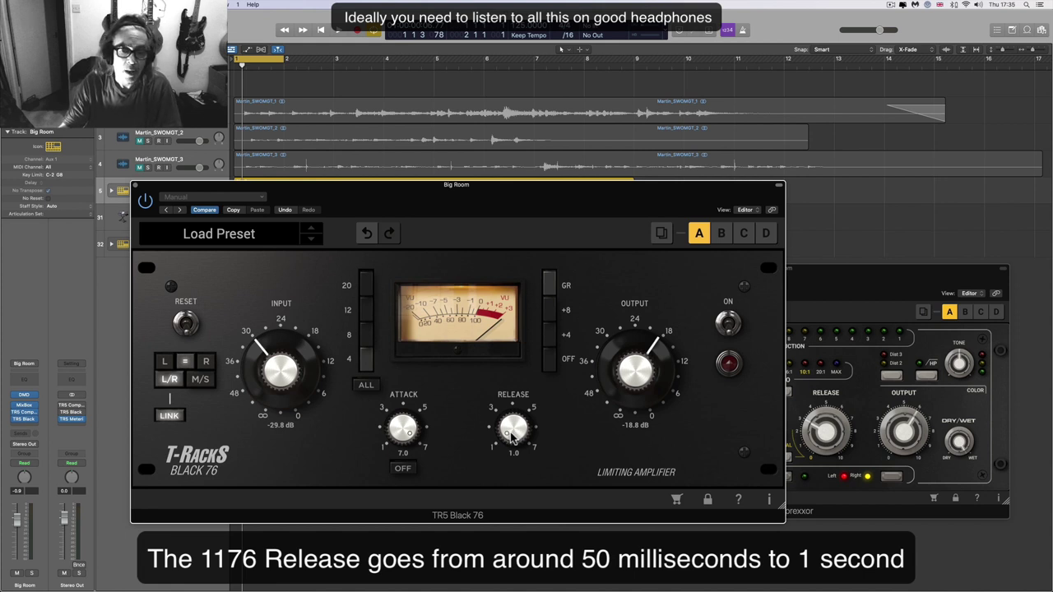
- Set the Black 76 Release to 7, sweep its Attack to 1 and back to 7, and select the 20 ratio
left_click_drag(510, 435, 505, 311)
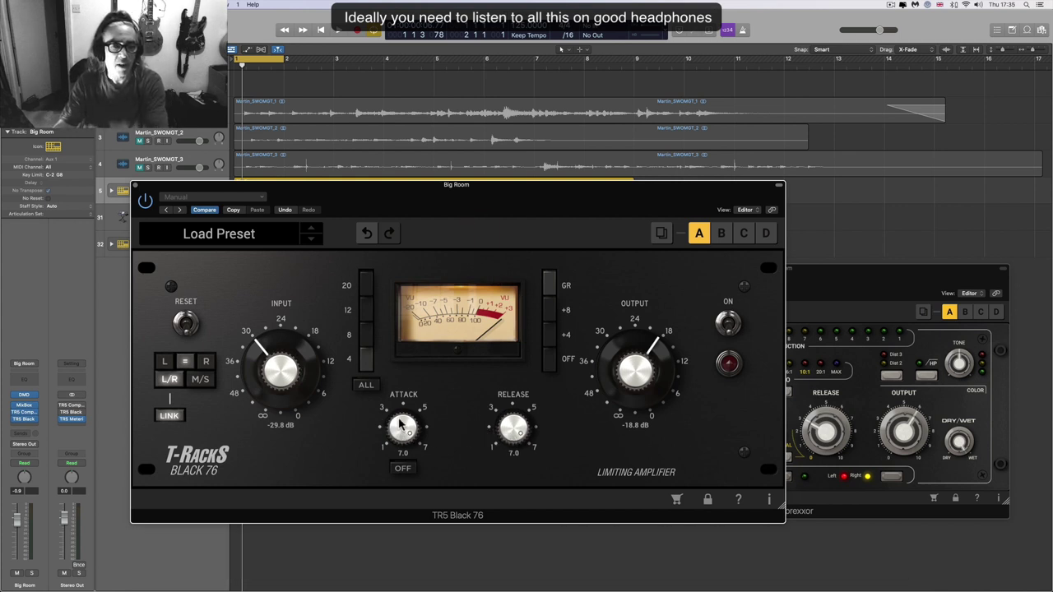
left_click_drag(400, 424, 414, 455)
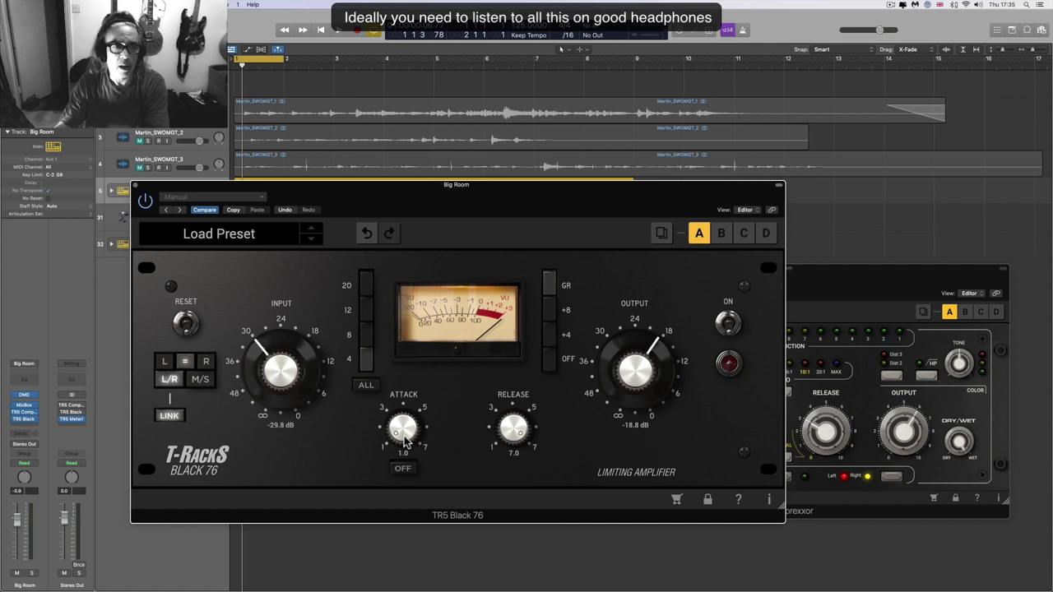
left_click(389, 234)
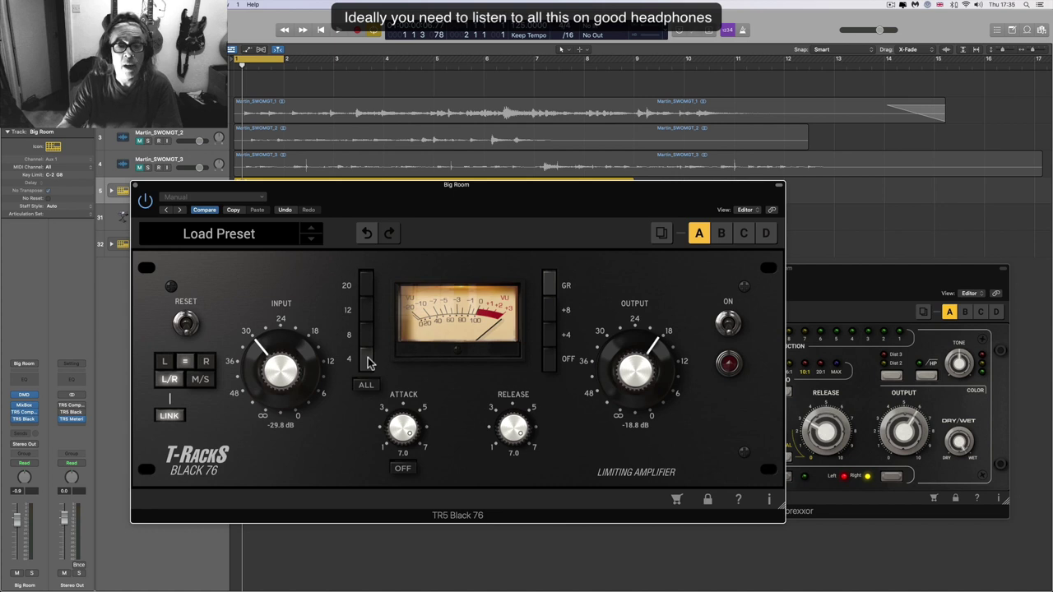
left_click(365, 282)
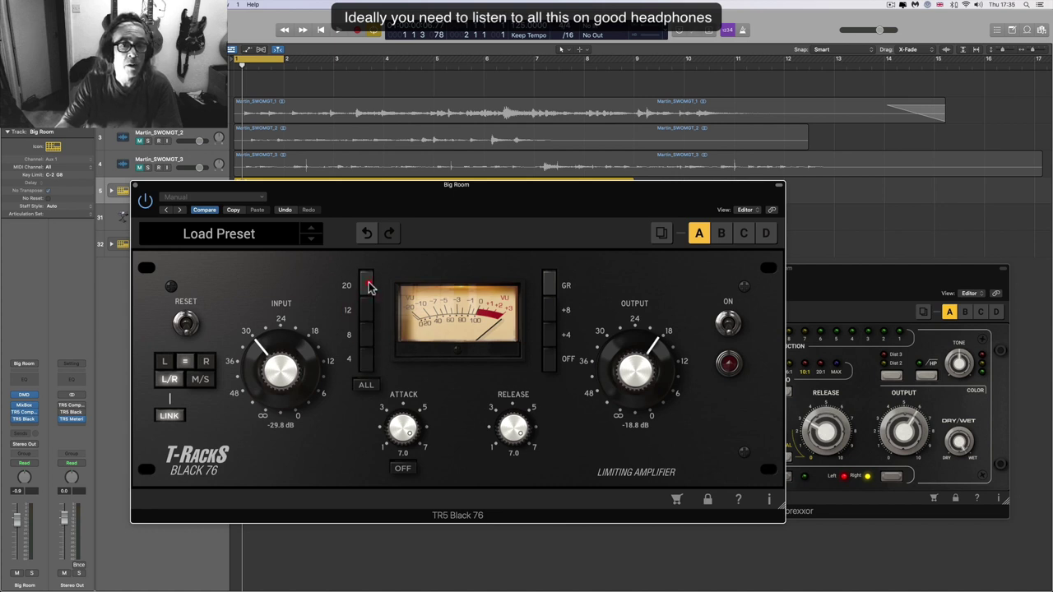
- Shift the Black 76 window aside and bring the Comprexxor window in front, partly overlapping it
left_click_drag(589, 196, 496, 195)
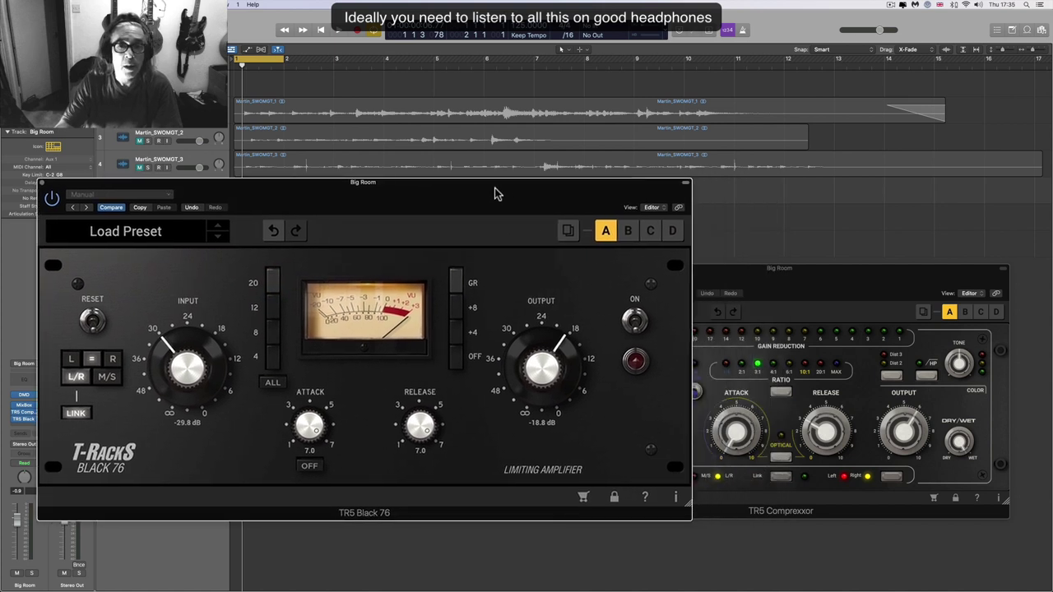
left_click(725, 268)
left_click_drag(726, 268, 554, 203)
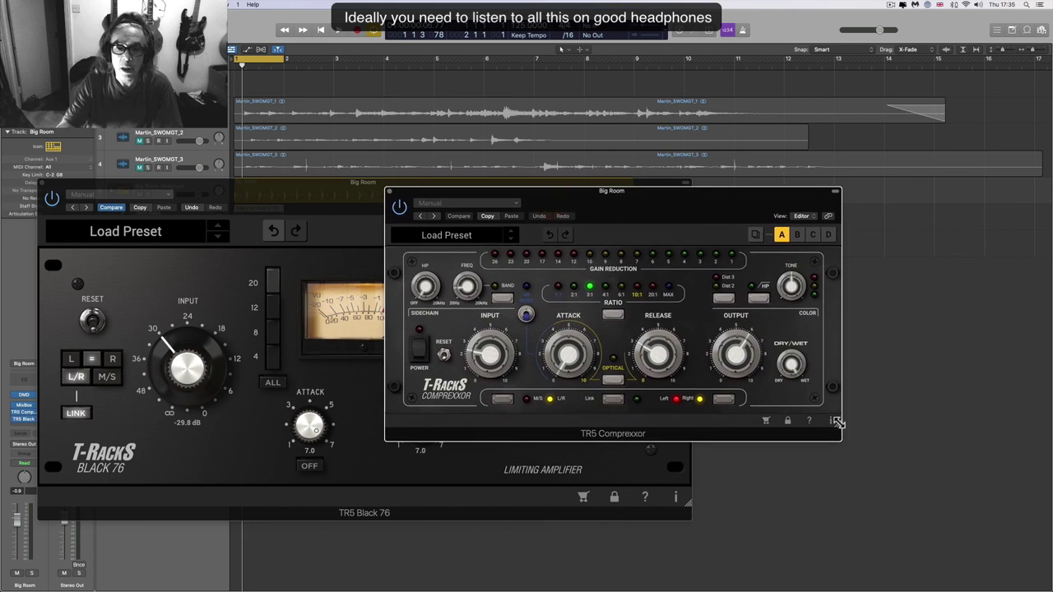
- Enlarge the Comprexxor window and step its ratio through 4:1 and 6:1 up to 20:1
left_click_drag(836, 422, 1020, 520)
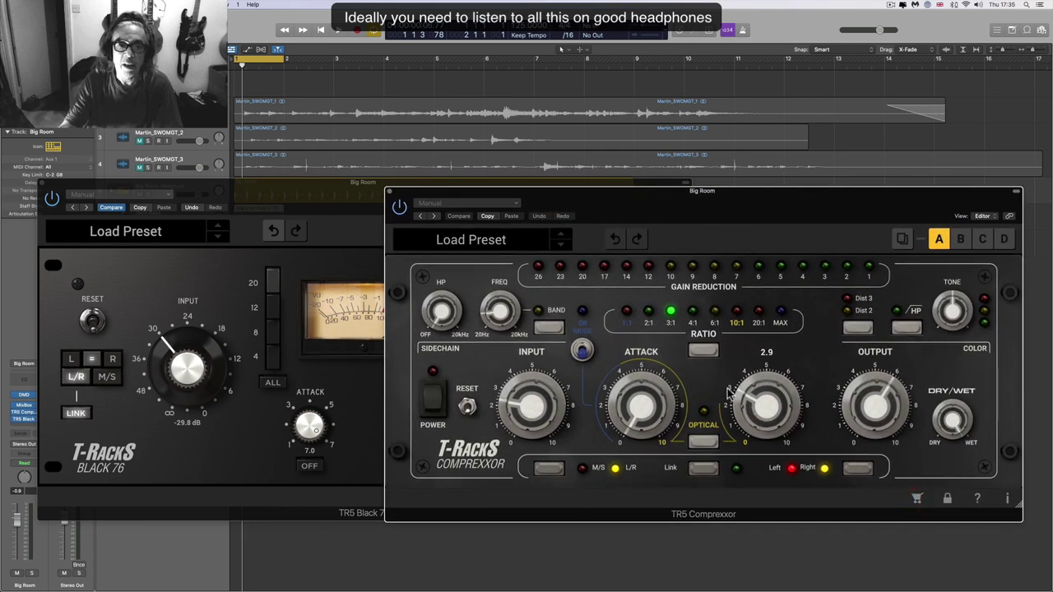
left_click(694, 313)
left_click(714, 314)
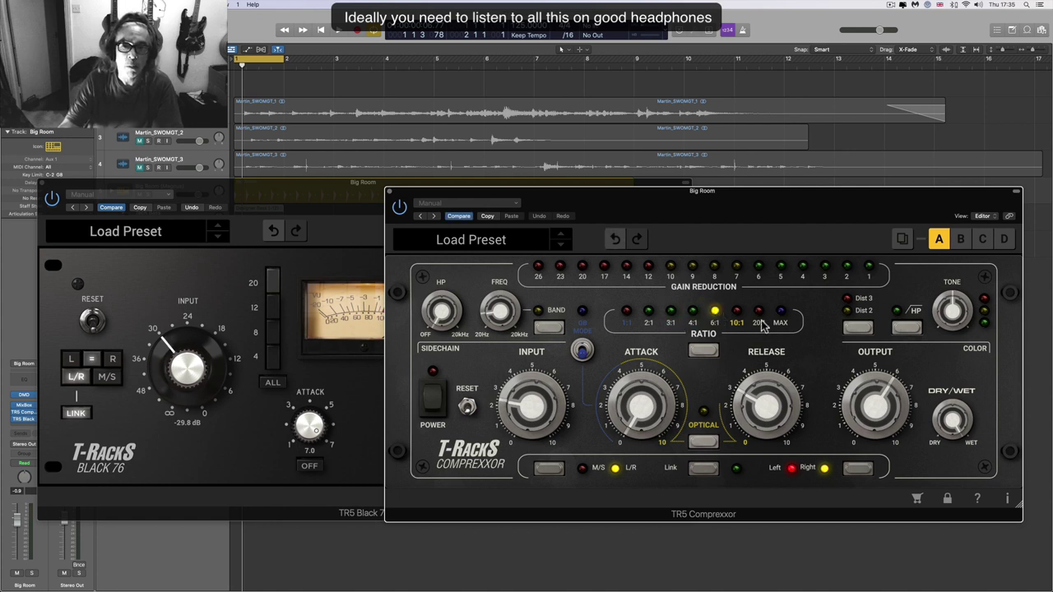
left_click(758, 313)
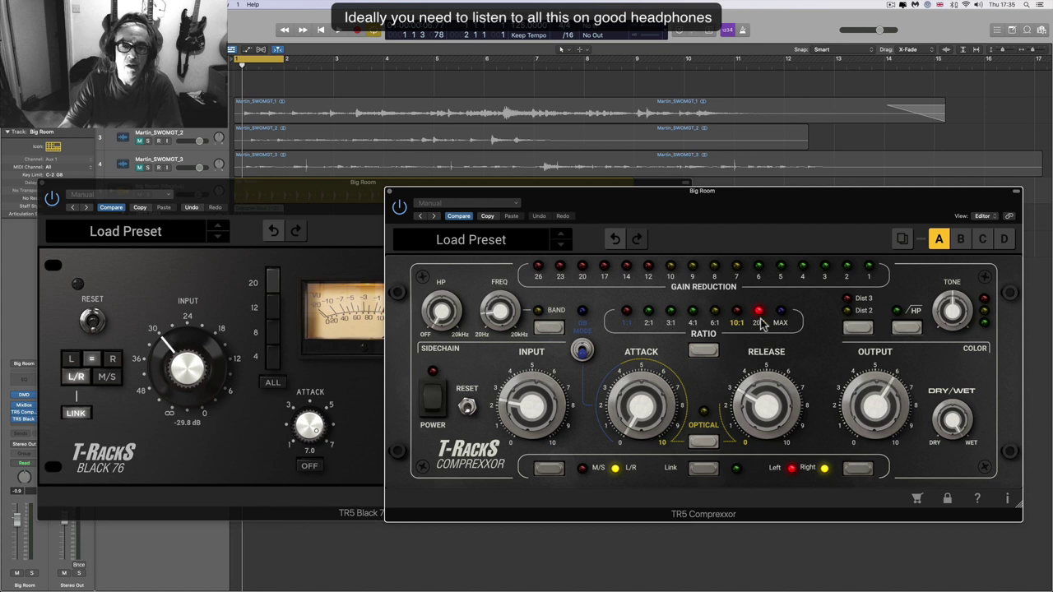
- Try the Comprexxor ratios 10:1, 4:1 and 20:1 against the ratio choices on the Black 76
left_click(269, 311)
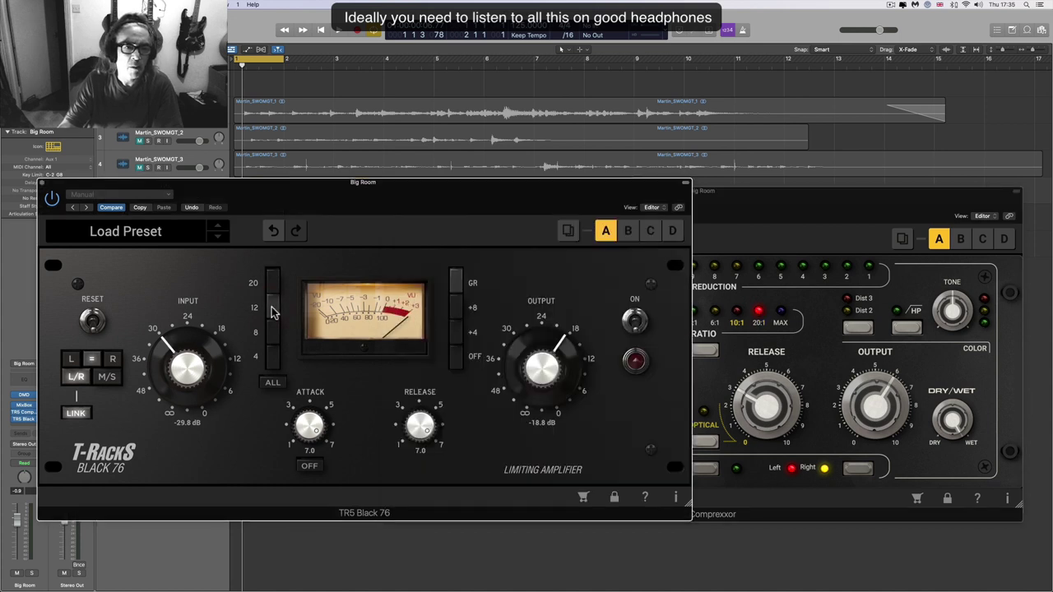
left_click(745, 298)
left_click(739, 319)
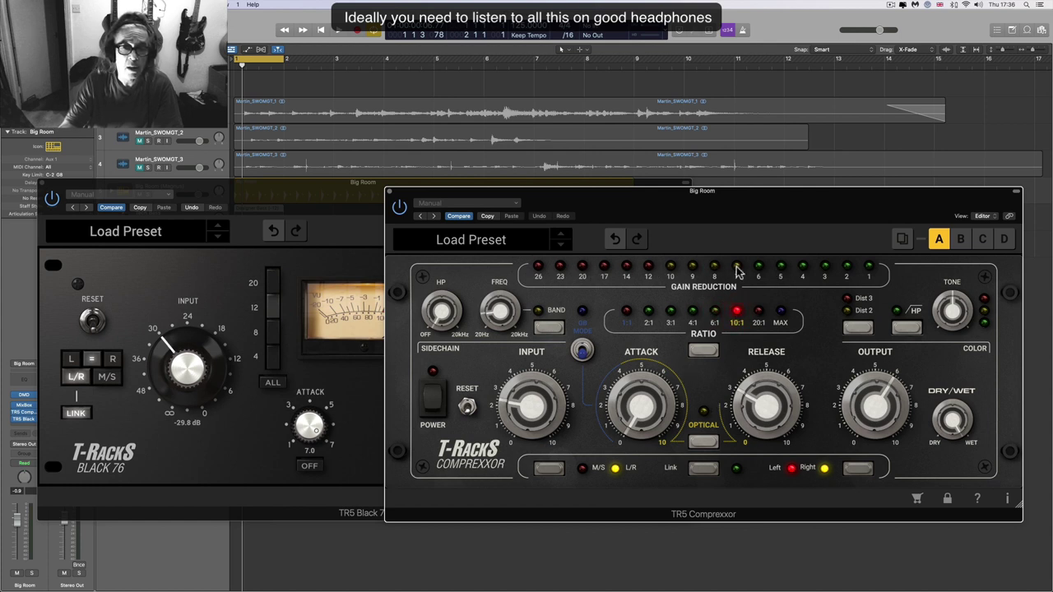
mouse_move(747, 399)
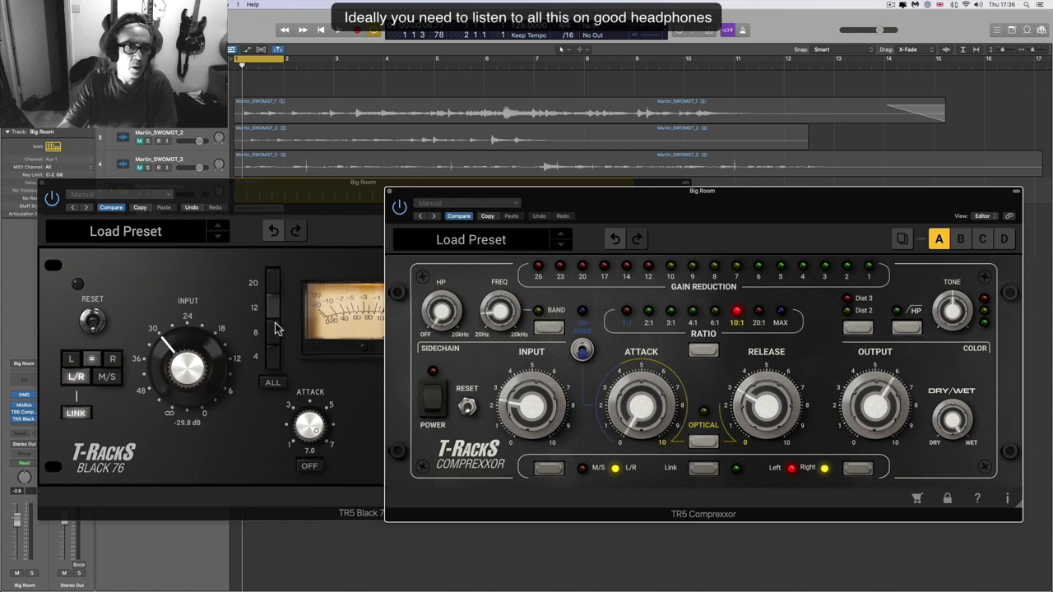
left_click(693, 312)
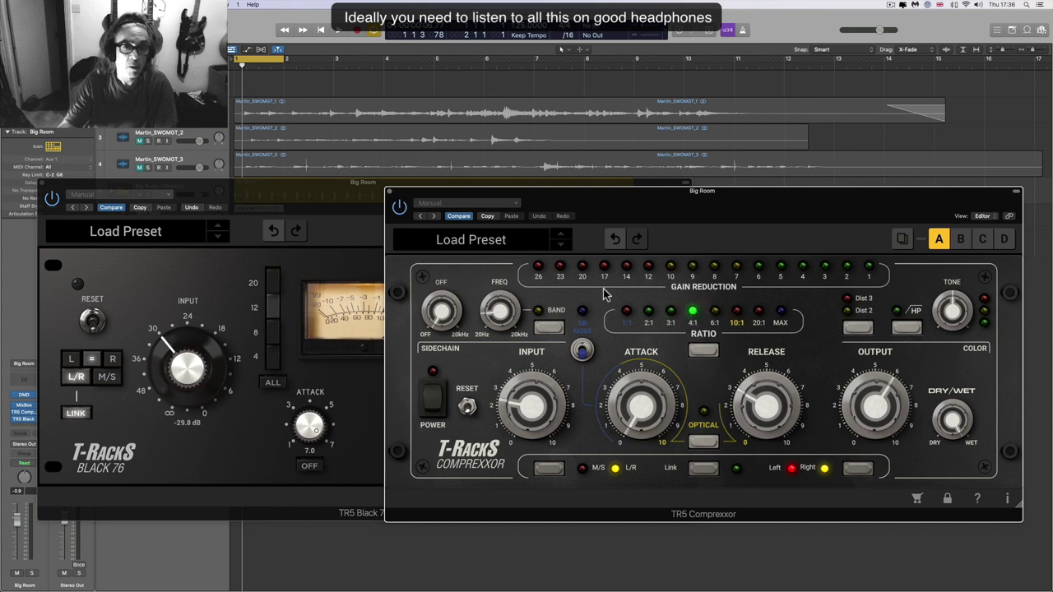
left_click(715, 312)
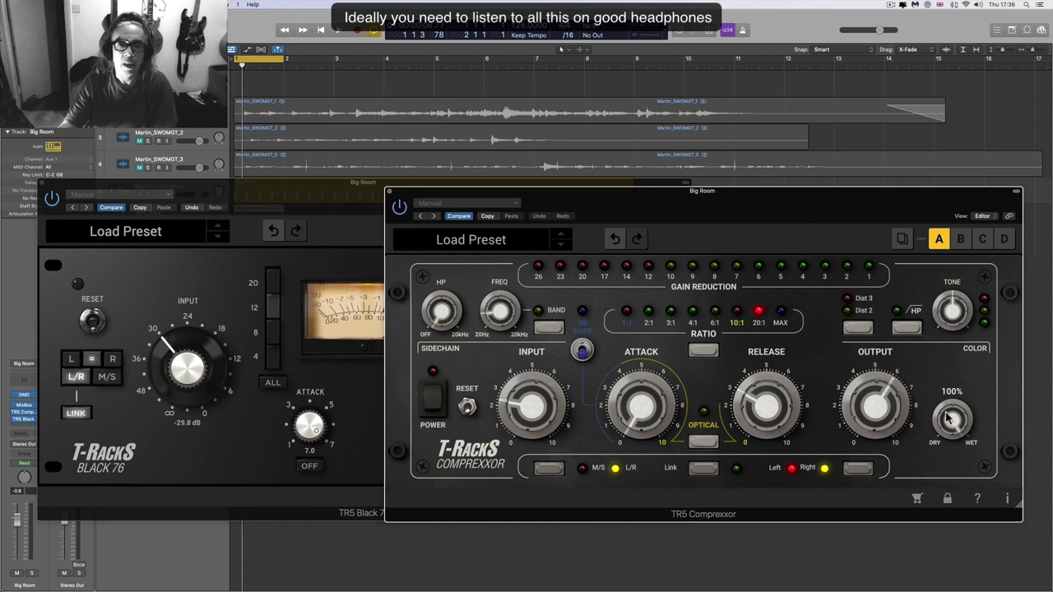
- Shrink the Comprexxor and Black 76 windows and arrange them side by side below the Big Room track
left_click_drag(1017, 503, 776, 426)
left_click_drag(691, 502, 479, 407)
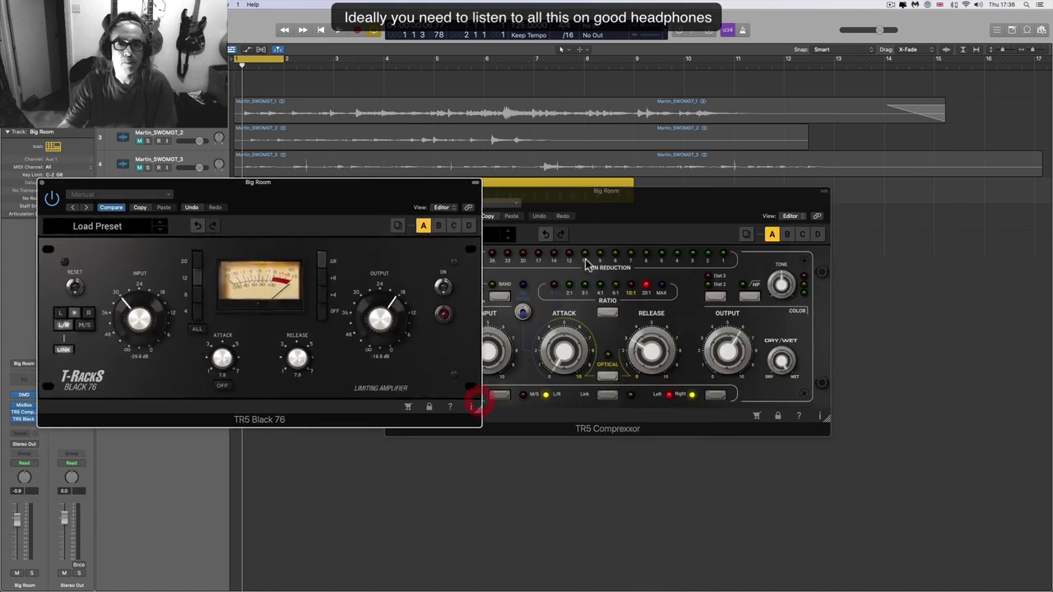
left_click_drag(598, 197, 746, 230)
left_click_drag(463, 191, 497, 230)
left_click_drag(569, 222, 590, 242)
left_click_drag(491, 233, 522, 253)
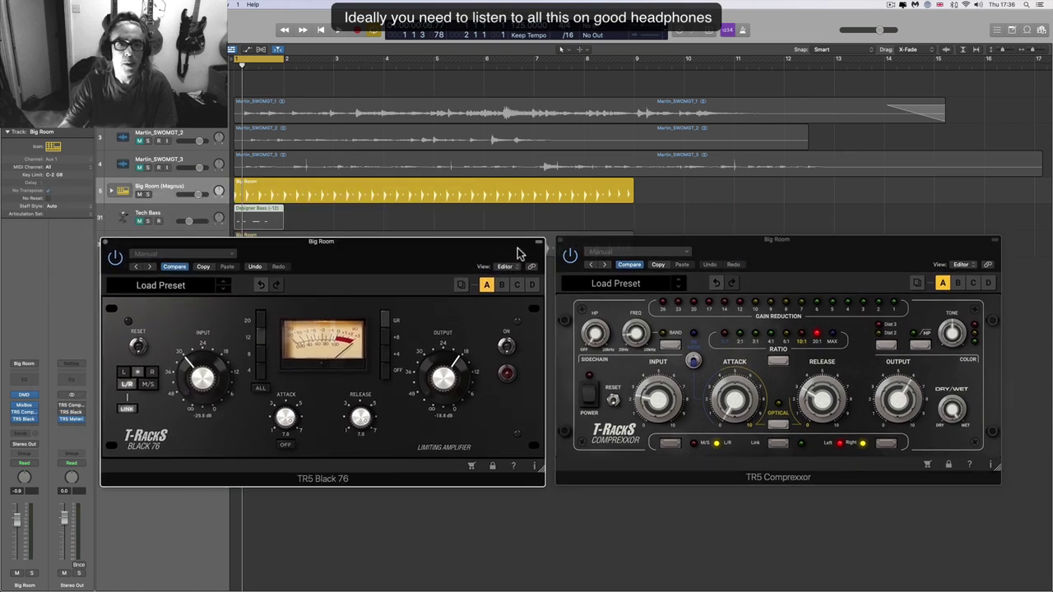
- Play the Big Room track with both compressors off, and select ratio 4 on the Black 76
left_click(217, 192)
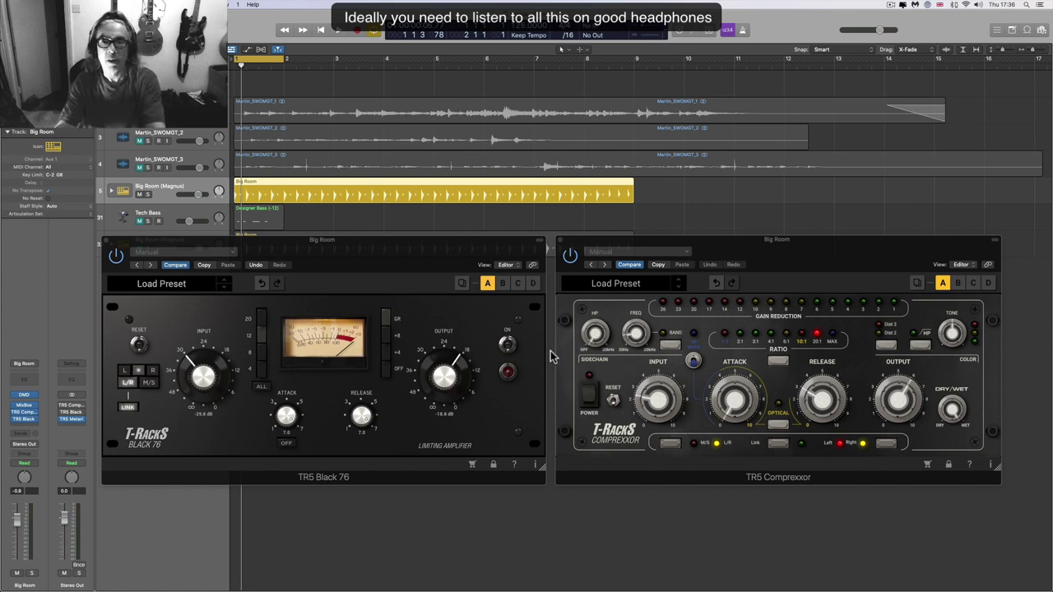
key("space")
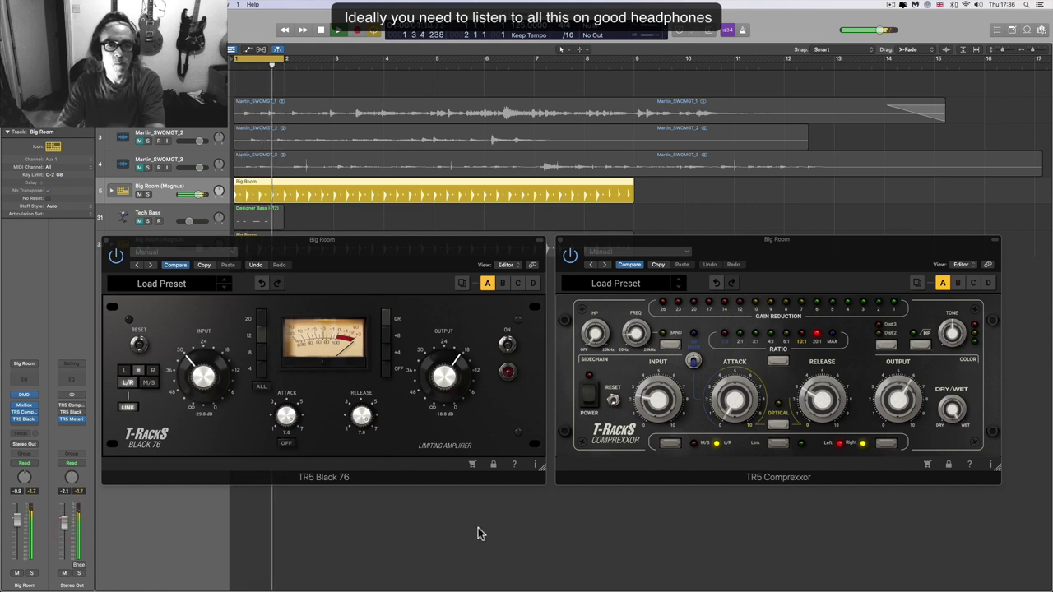
left_click(264, 374)
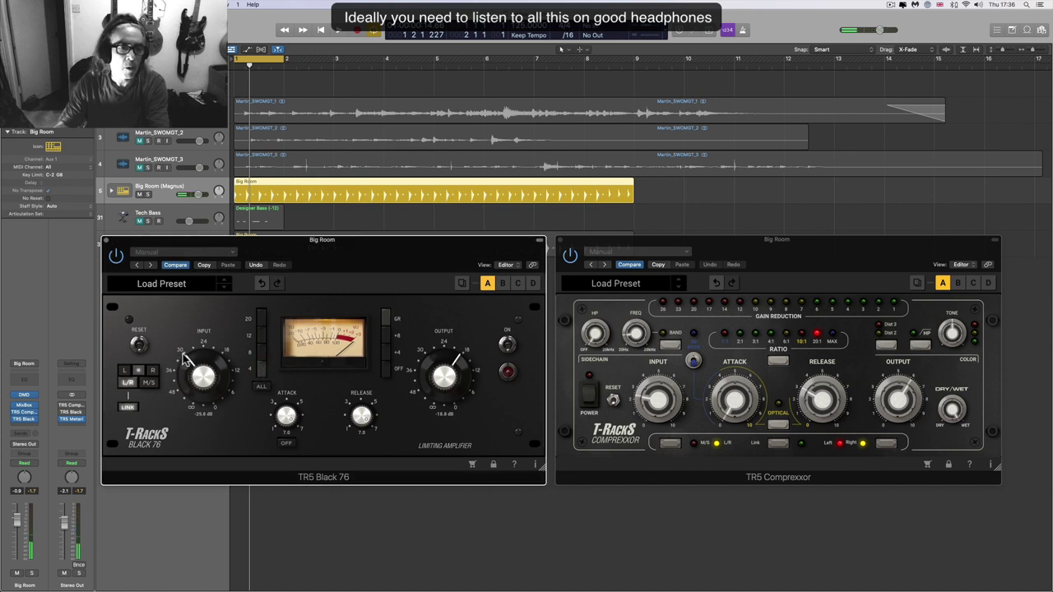
- Switch on the Black 76 and set the Stereo Out fader to about -0.4 dB while the loop plays
left_click(508, 344)
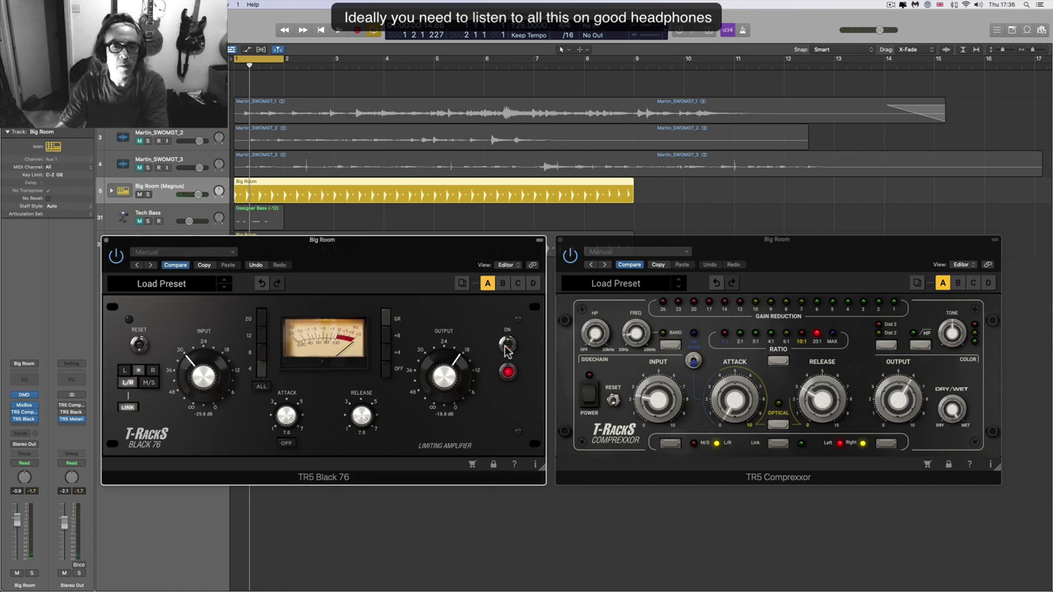
key("space")
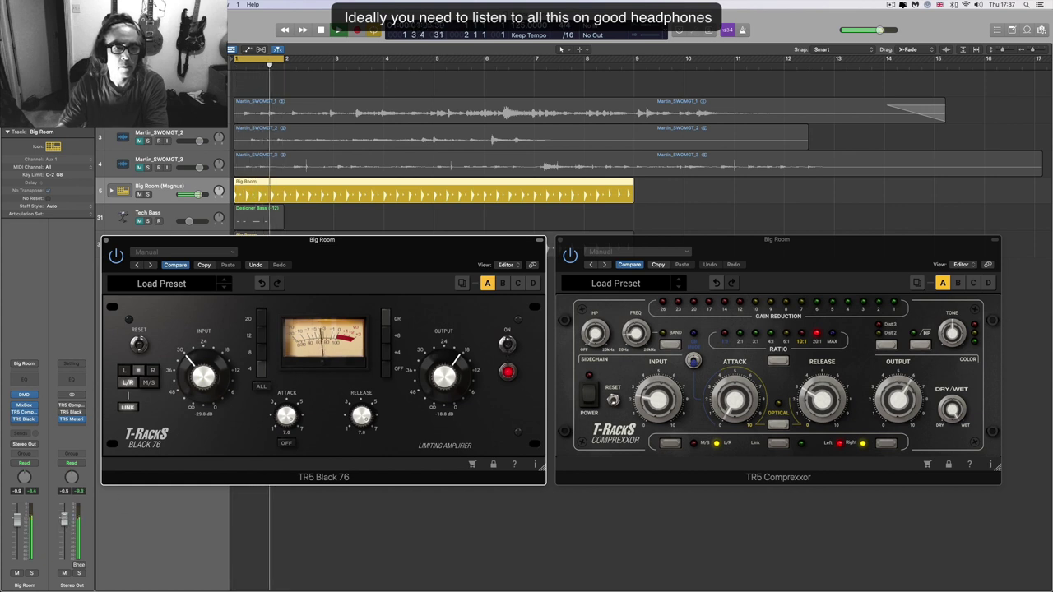
left_click_drag(60, 526, 66, 518)
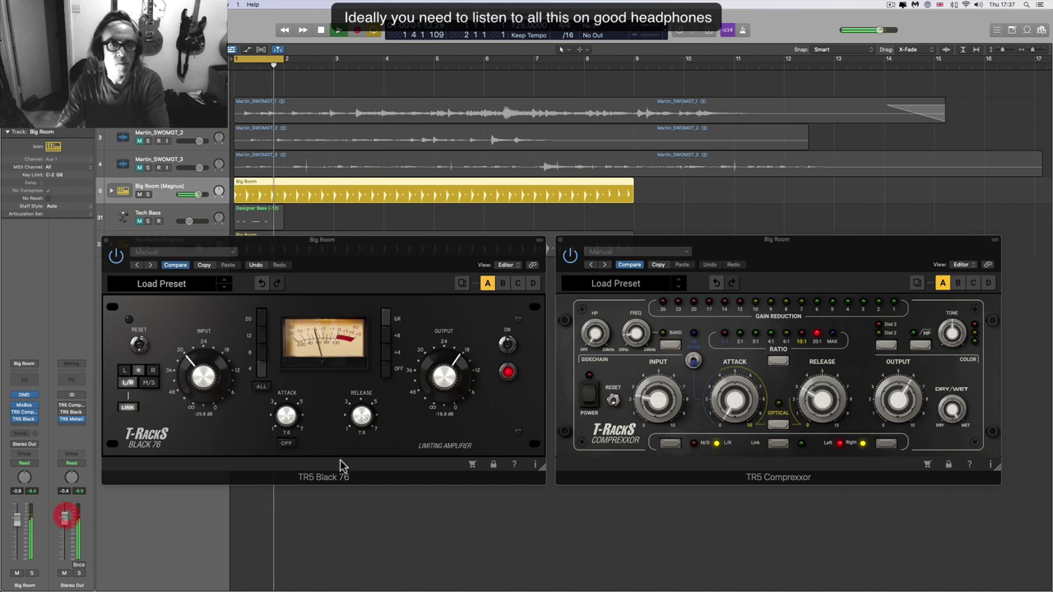
- Swap the Black 76 for the Comprexxor at a 3:1 ratio and play the loop through it
left_click(508, 346)
left_click(592, 394)
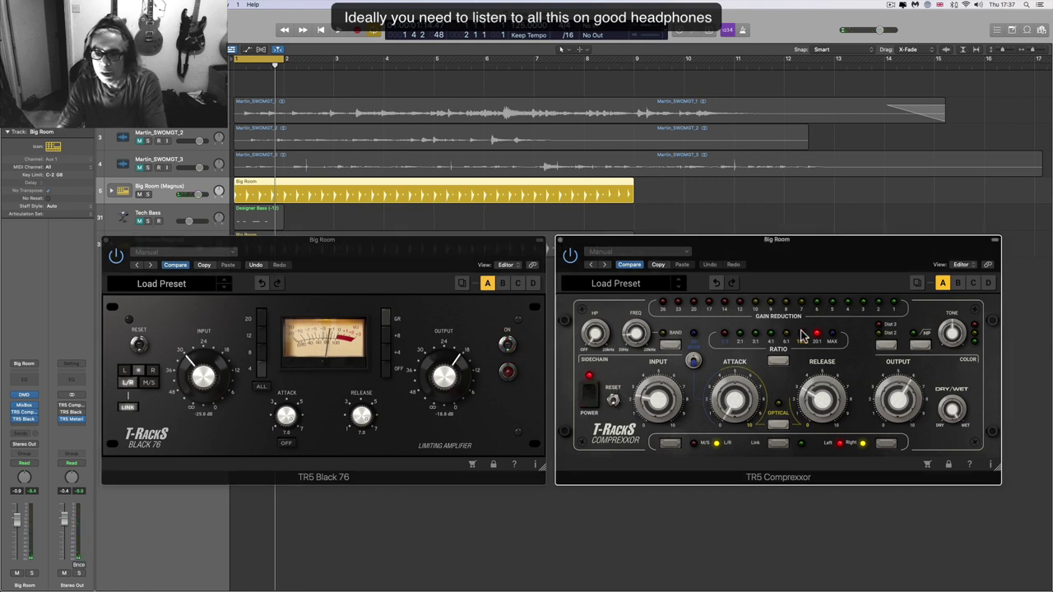
left_click(756, 340)
mouse_move(835, 401)
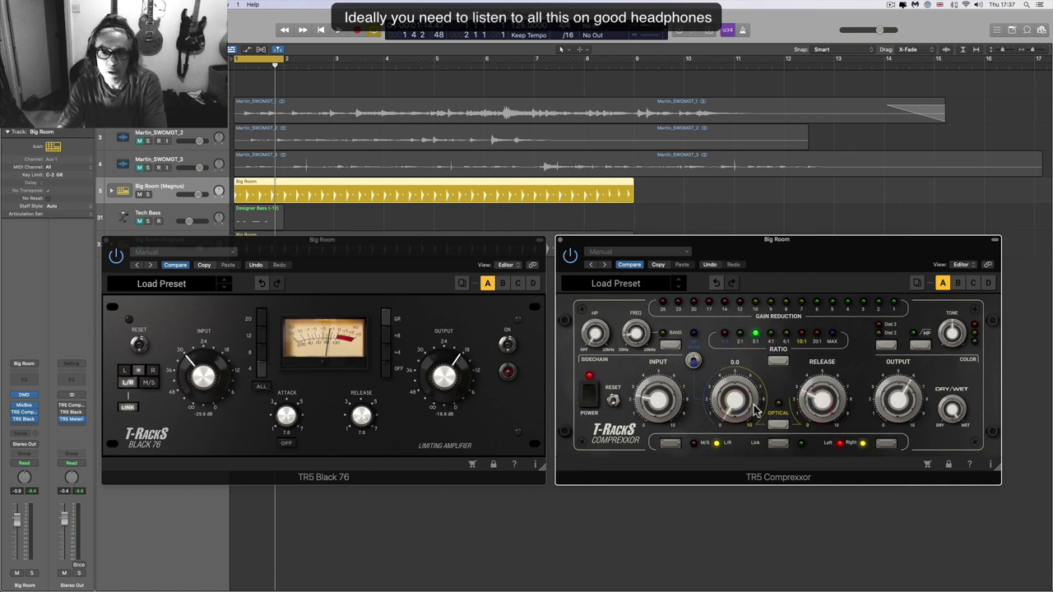
key("space")
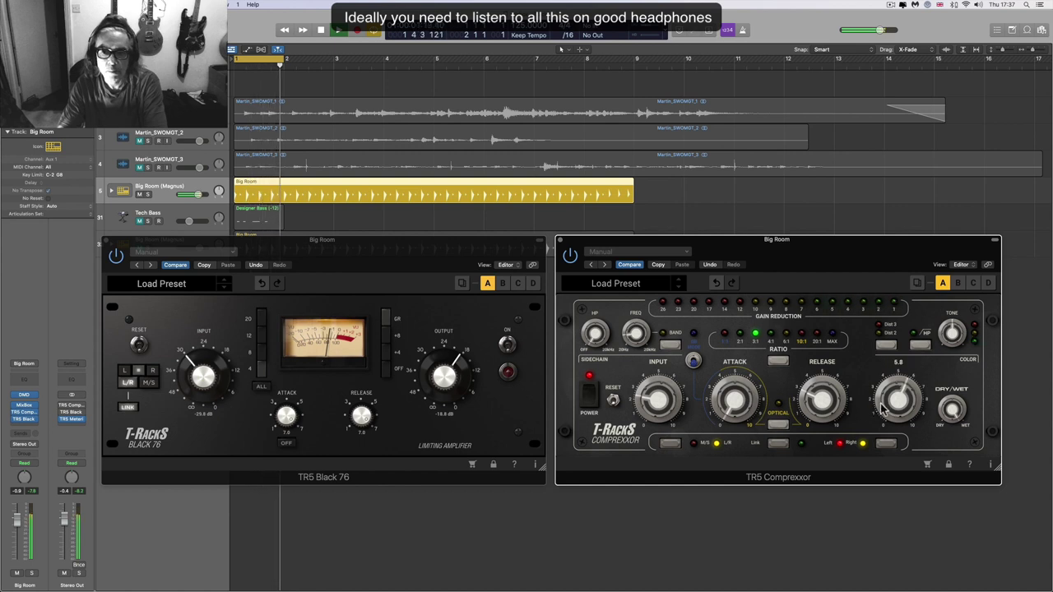
mouse_move(640, 403)
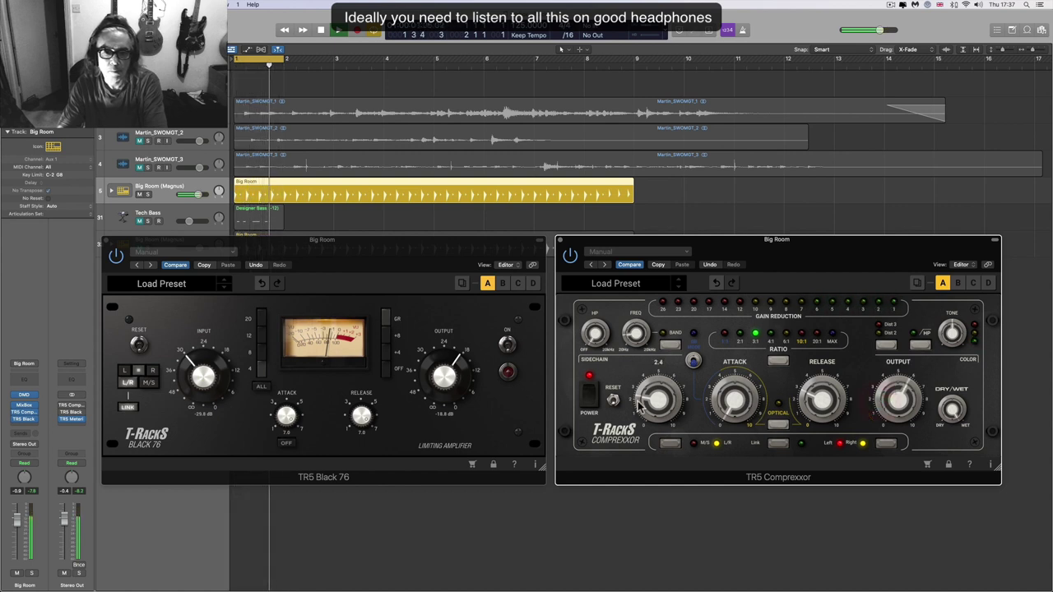
- Alternate between the Black 76 and the Comprexxor at 3:1 during playback to compare their sound
left_click(508, 345)
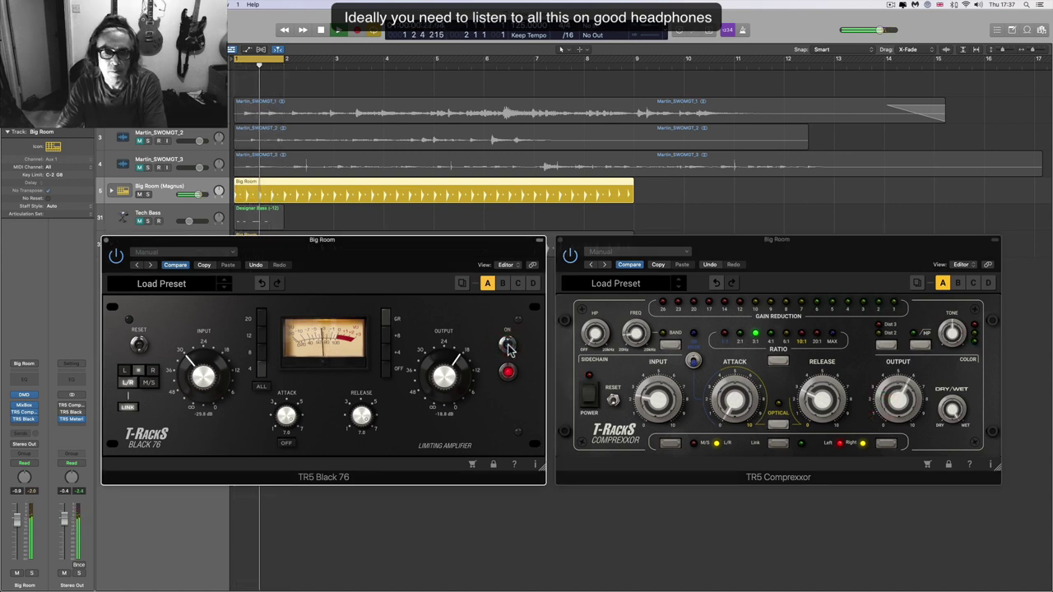
left_click(587, 398)
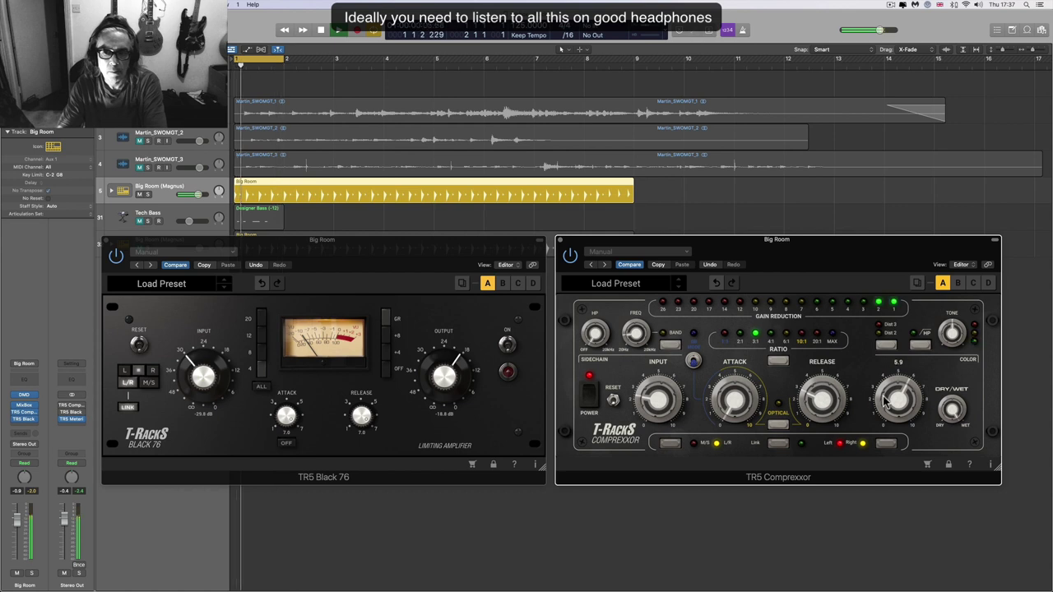
left_click(509, 345)
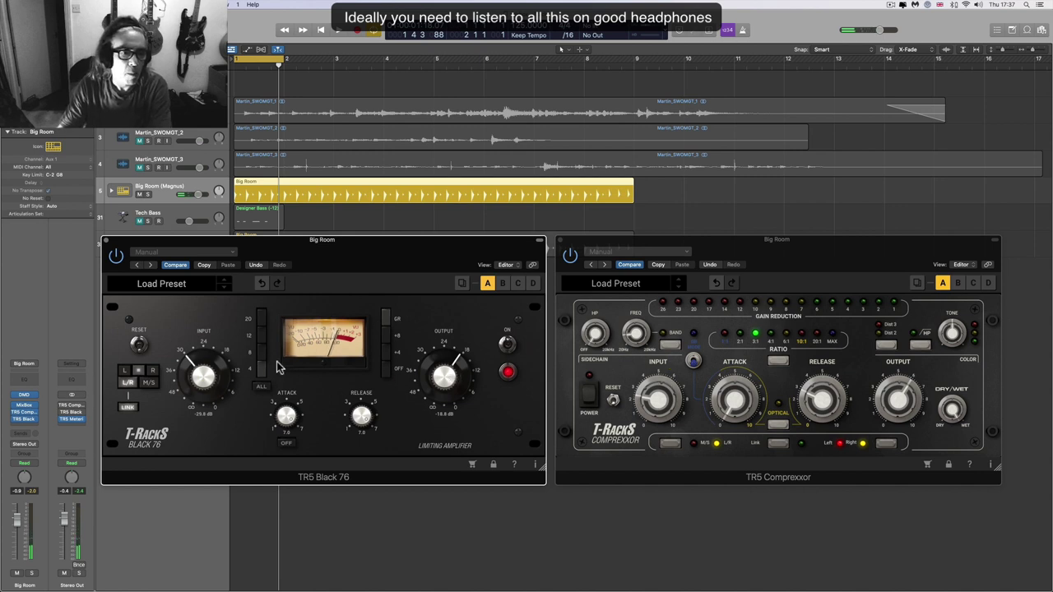
- Set the Comprexxor ratio to 4:1 and play the loop through the Black 76
left_click(772, 338)
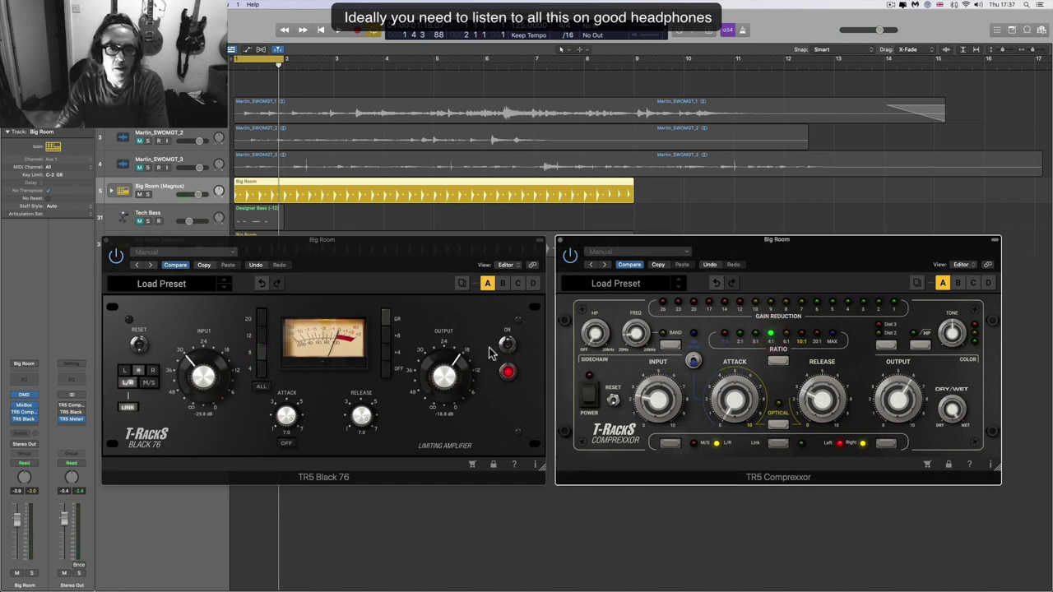
key("space")
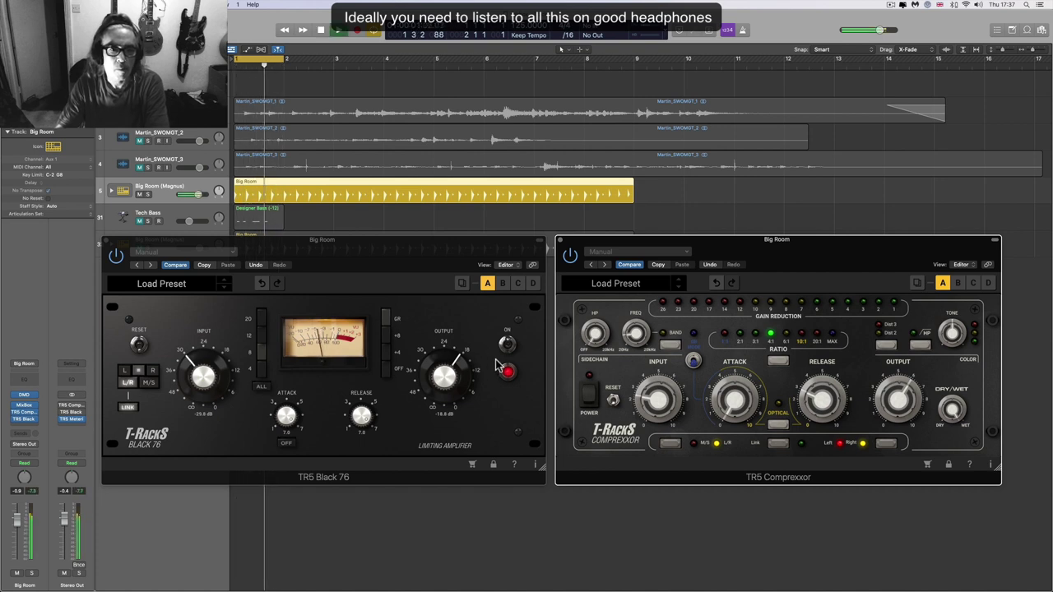
key("space")
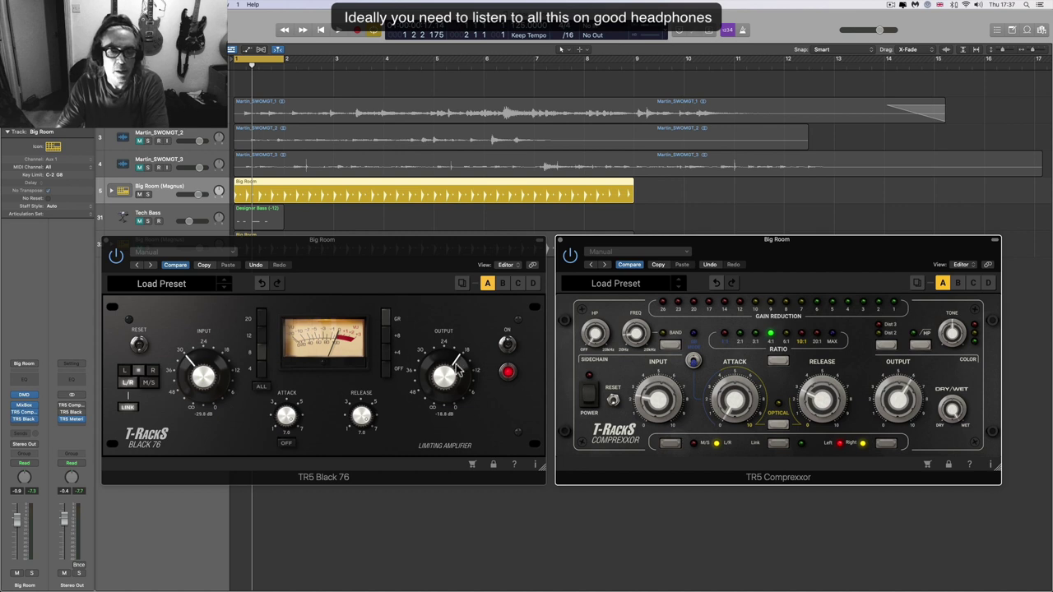
key("space")
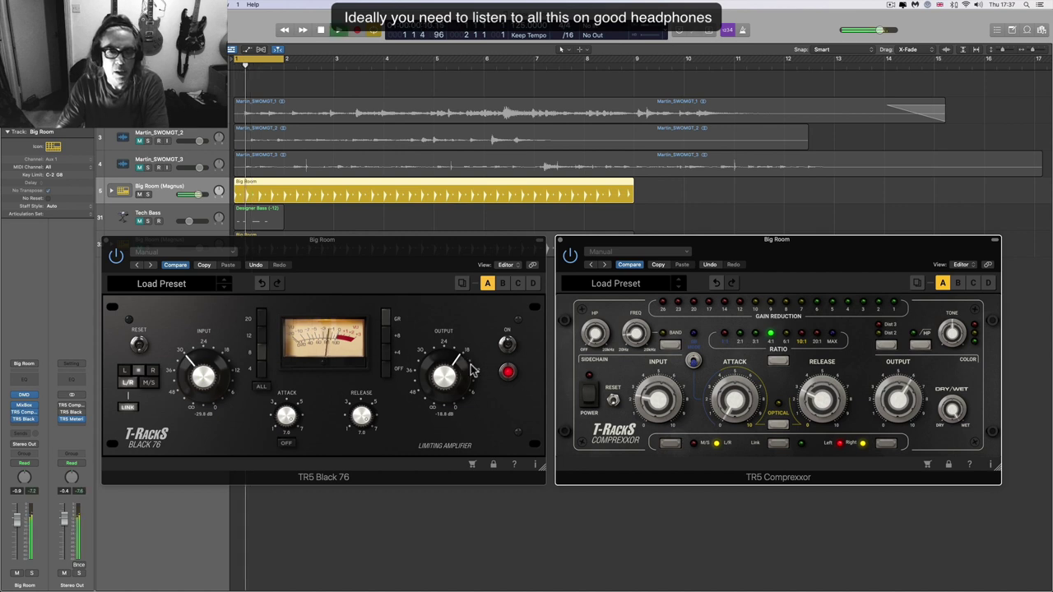
- Swap the Black 76 for the Comprexxor and raise the Comprexxor's output to 6.3
left_click(508, 344)
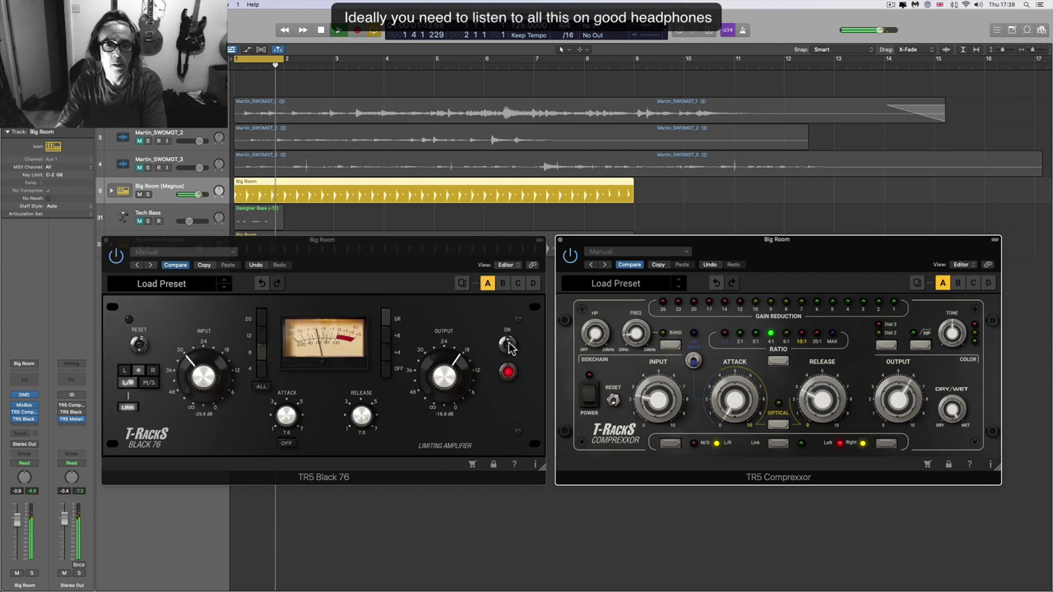
left_click(589, 395)
scroll(891, 401, "up", 2)
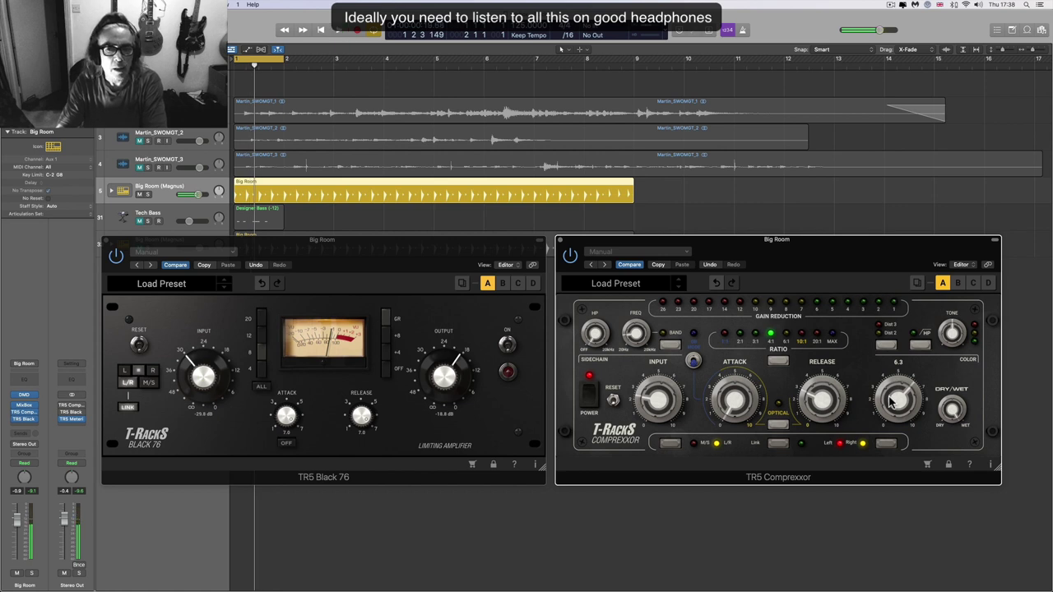
- Raise the Comprexxor's release to about 3.8 while the loop plays, and turn it back down
mouse_move(674, 401)
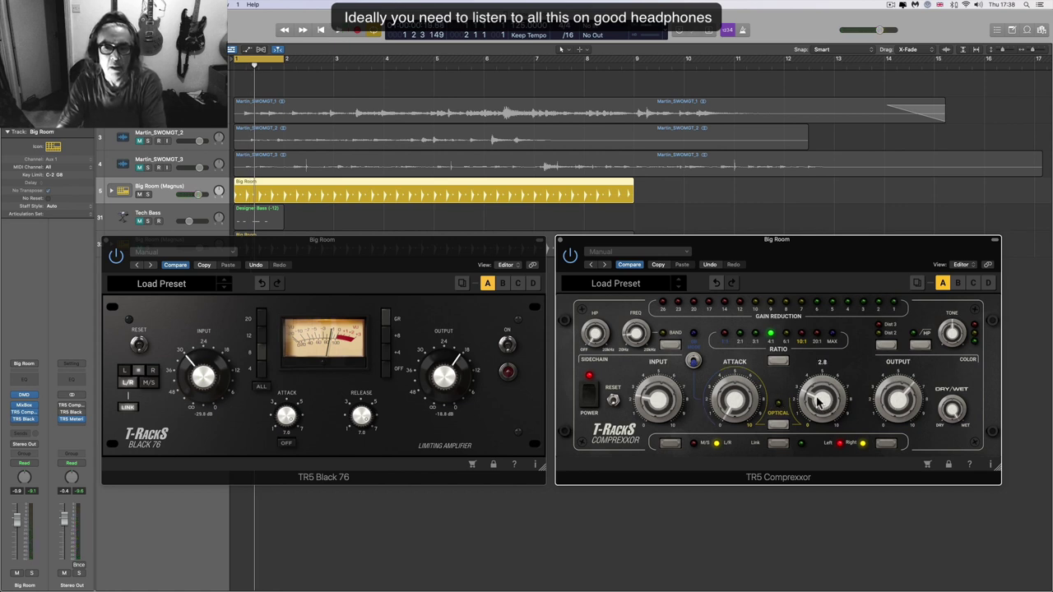
key("space")
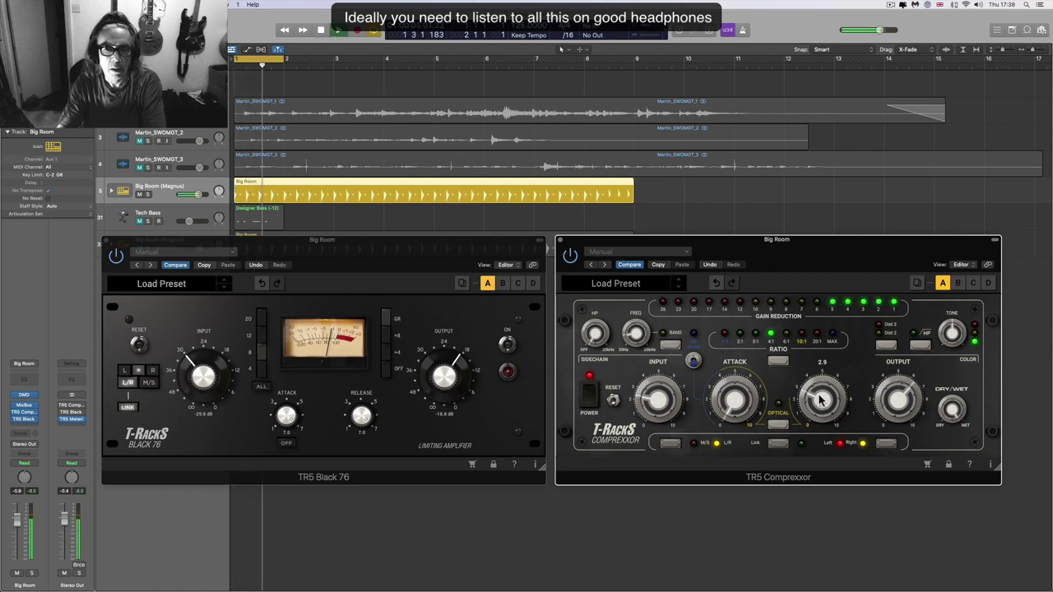
left_click_drag(819, 401, 820, 389)
left_click(821, 394)
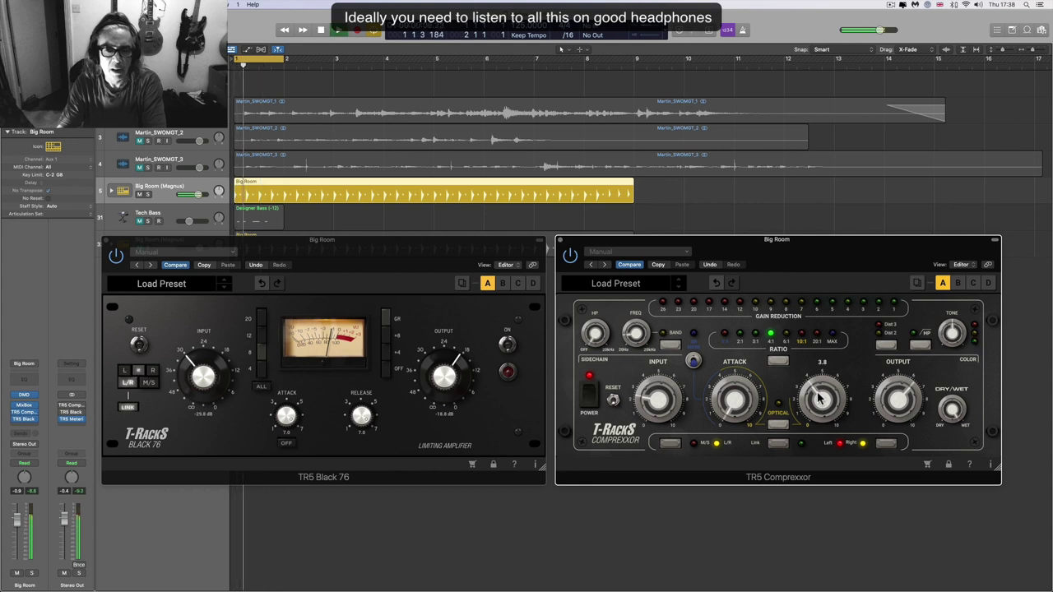
left_click_drag(820, 398, 819, 412)
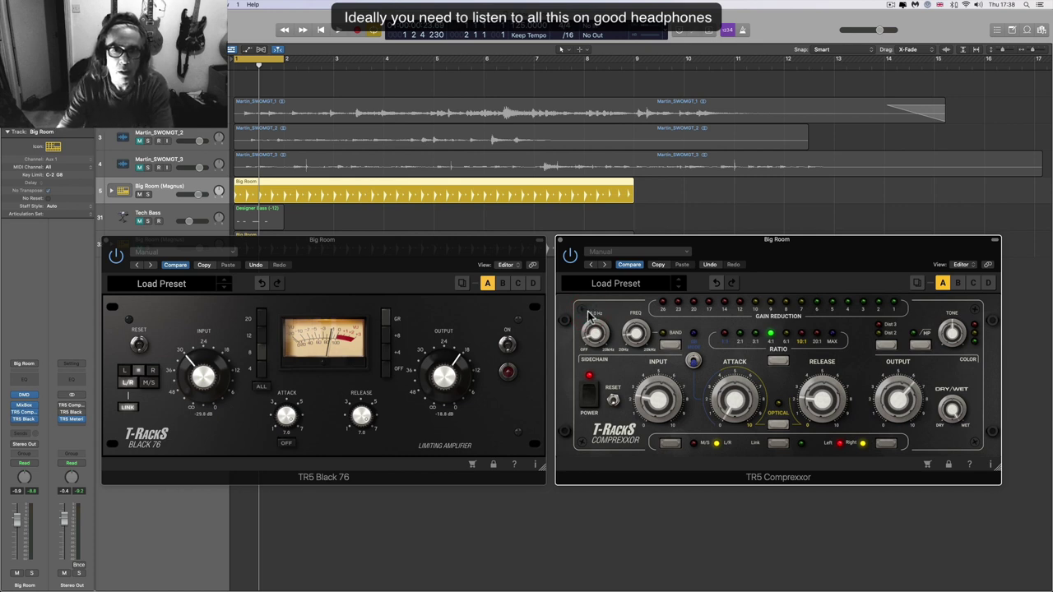
- Play the loop through the Comprexxor at 4:1 and switch to the Black 76 to compare them
key("space")
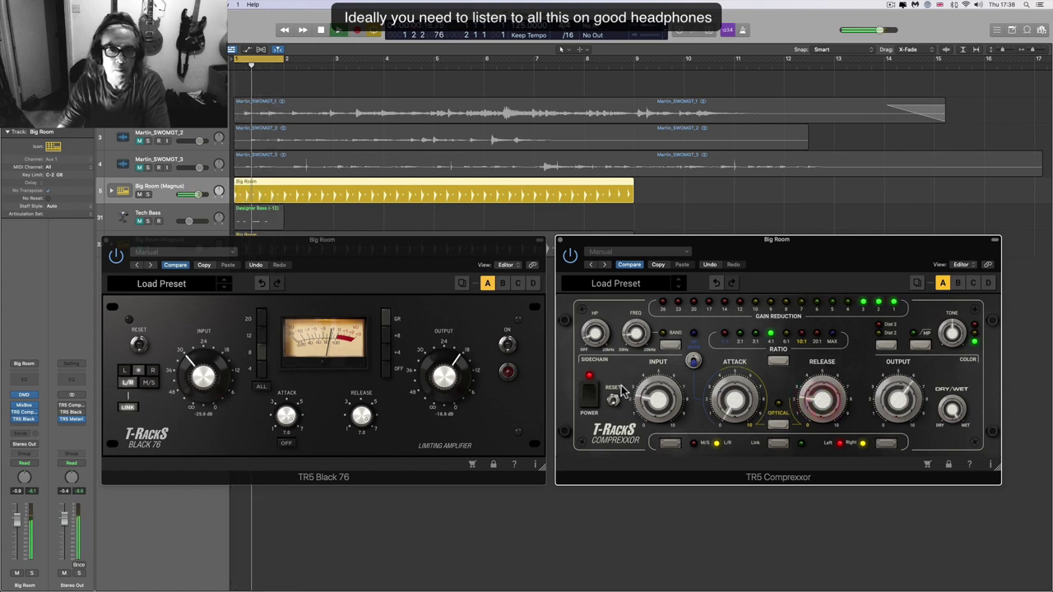
left_click(508, 347)
left_click(507, 347)
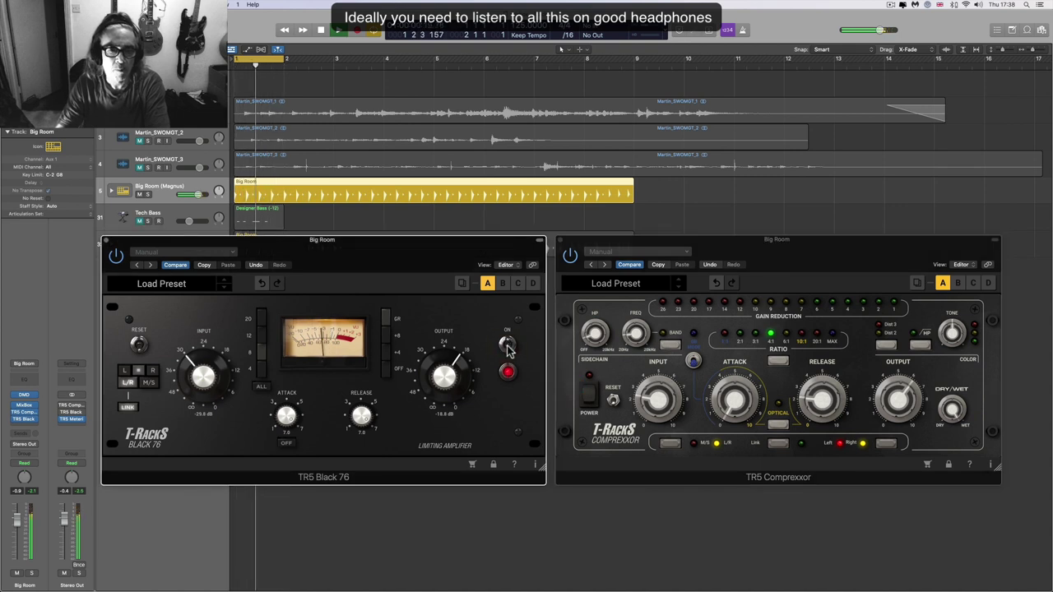
- Alternate repeatedly between the Comprexxor and the Black 76 over the looping drums to compare both compressors at 4:1
left_click(592, 393)
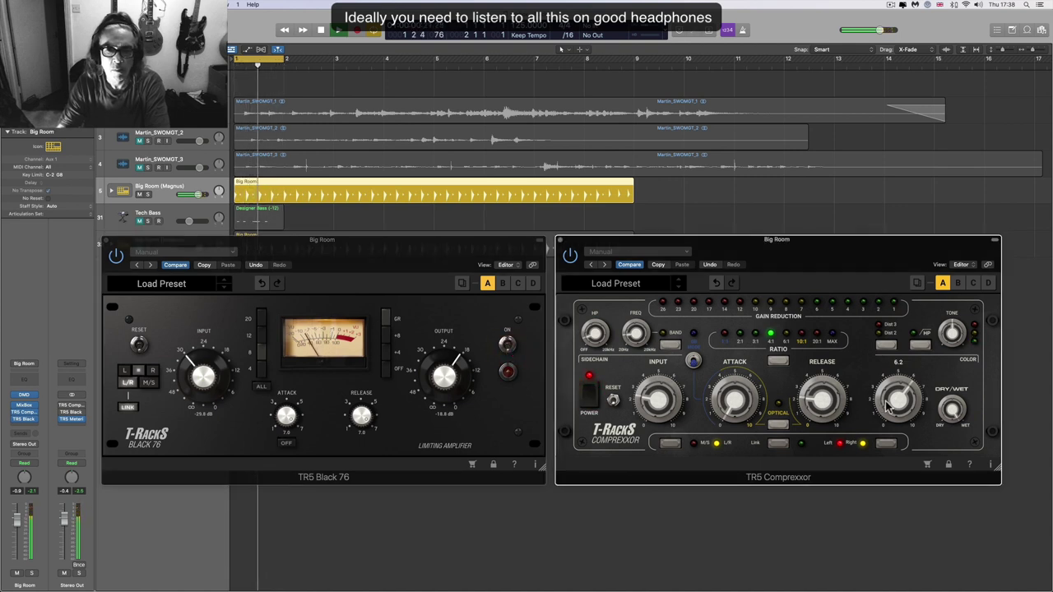
left_click(590, 393)
left_click(508, 345)
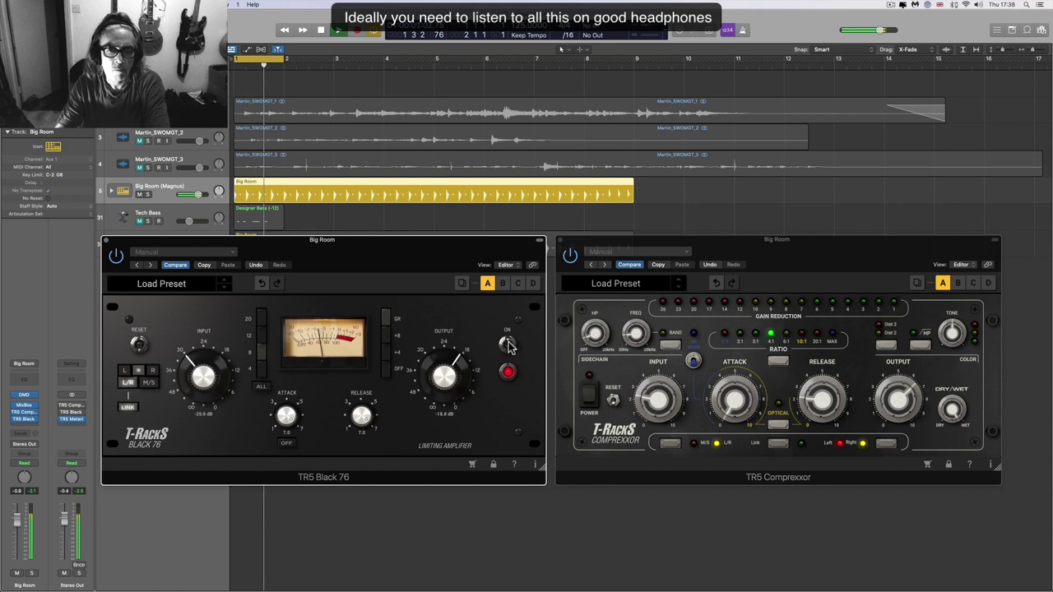
left_click(592, 396)
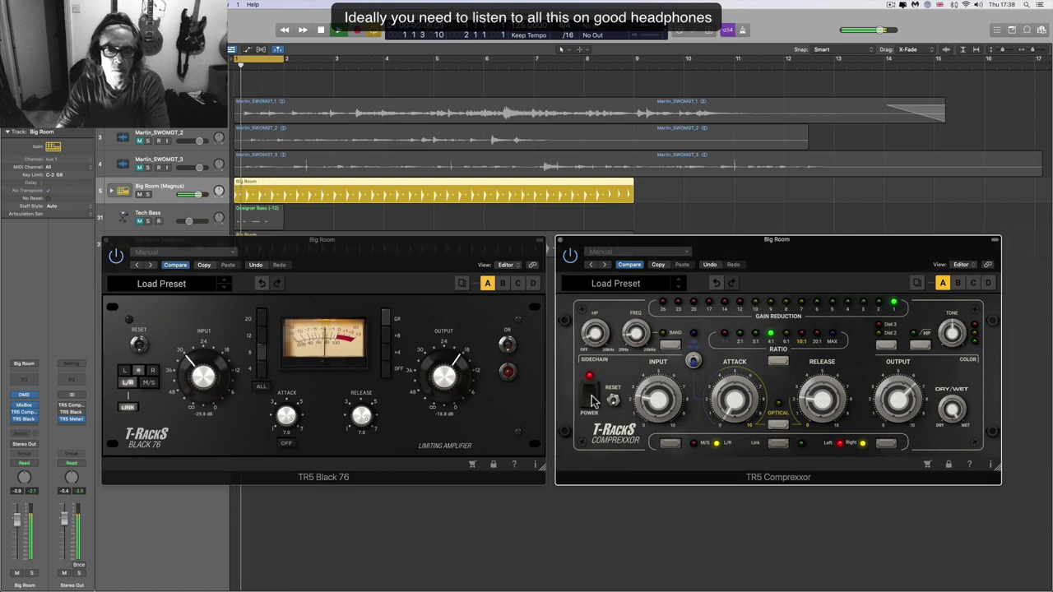
left_click(591, 396)
left_click(509, 346)
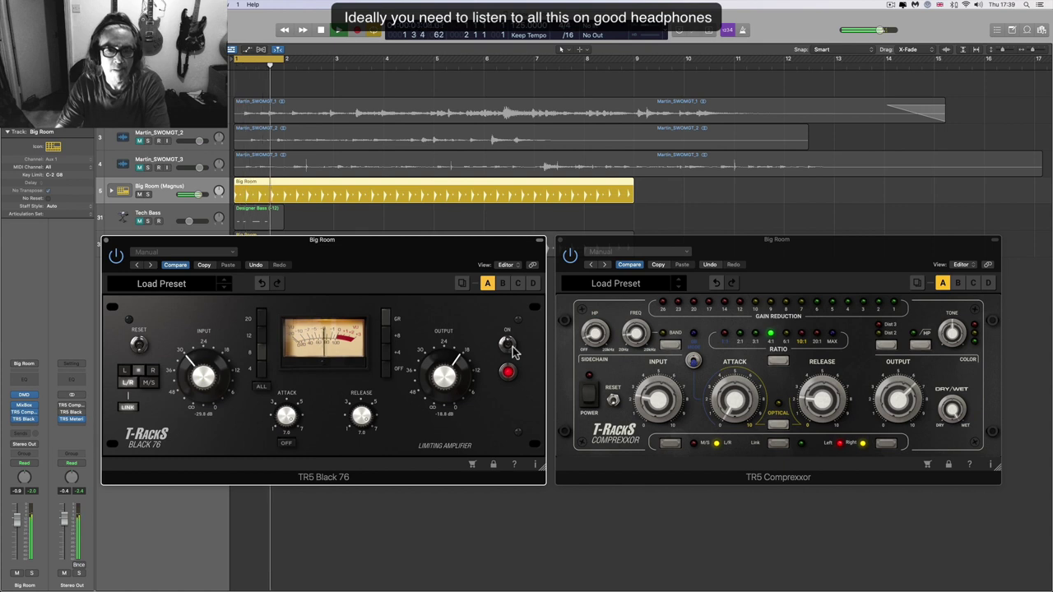
left_click(592, 396)
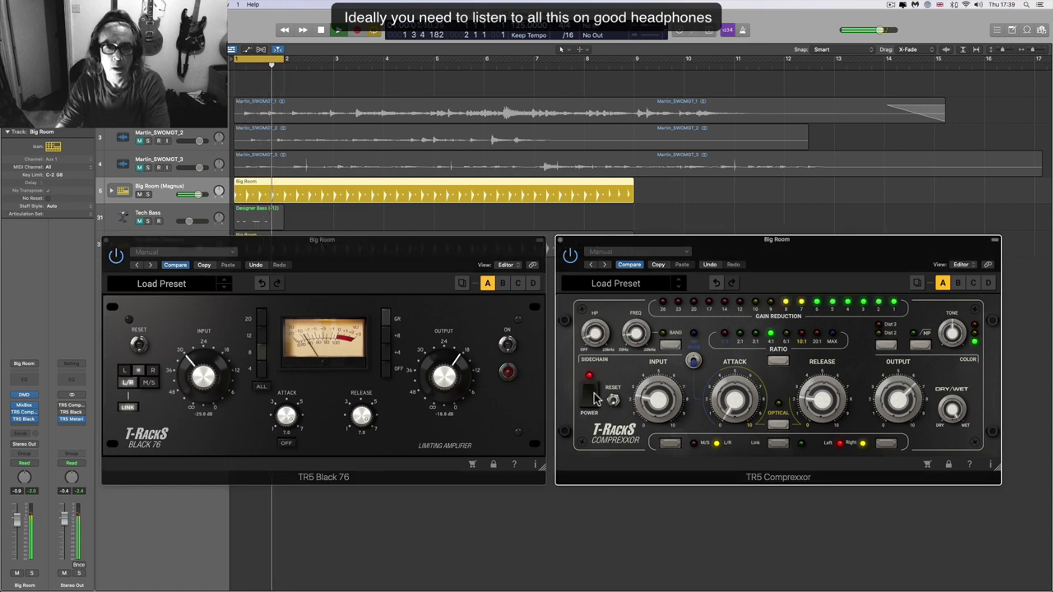
mouse_move(586, 340)
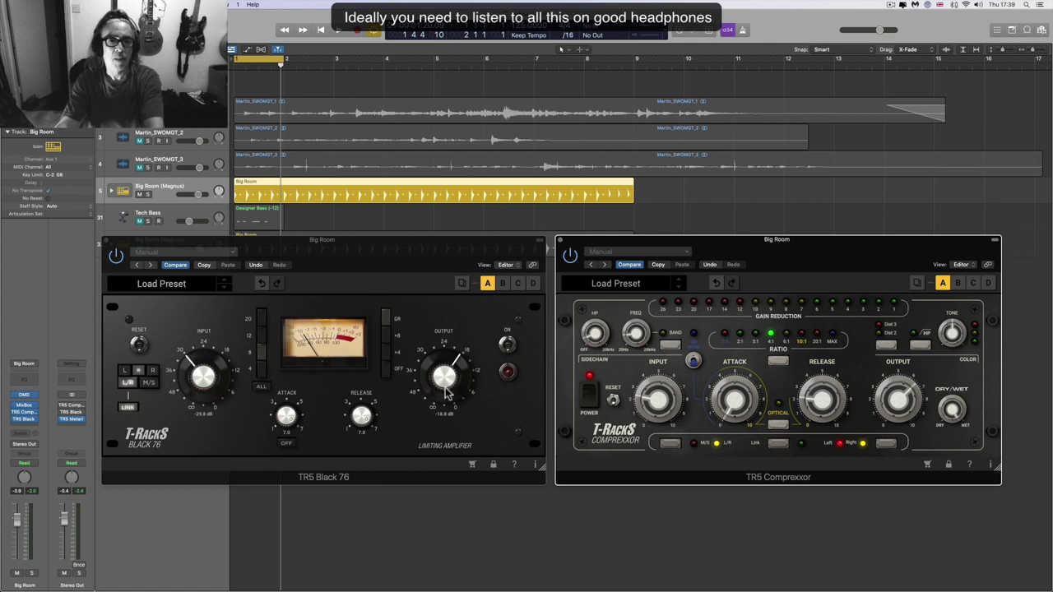
- Set the Black 76 ratio to 12:1 and the Comprexxor ratio to 6:1, and play the loop through the Black 76
left_click(260, 339)
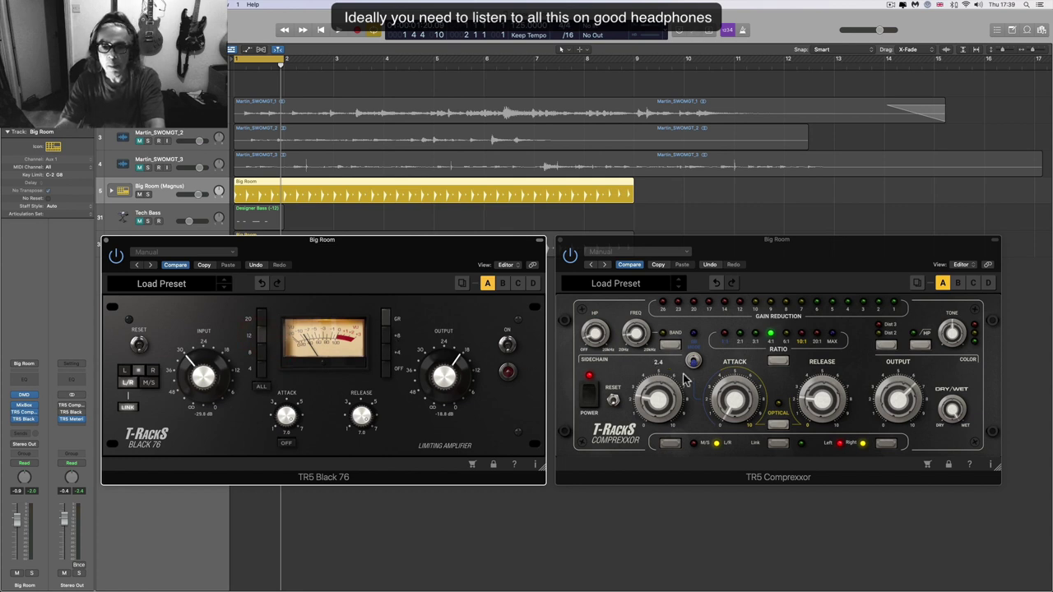
left_click(788, 339)
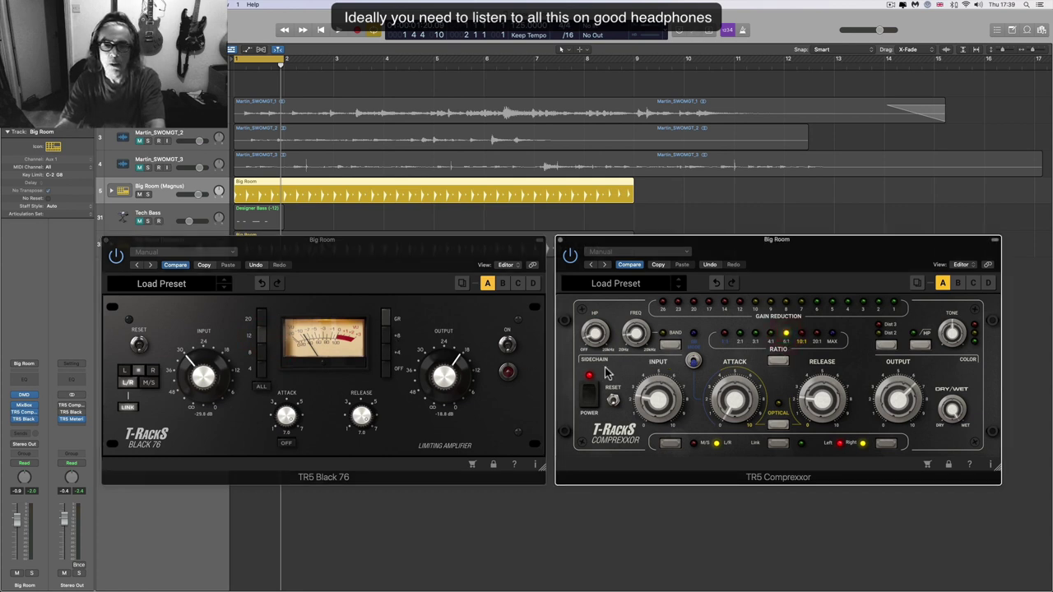
left_click(508, 346)
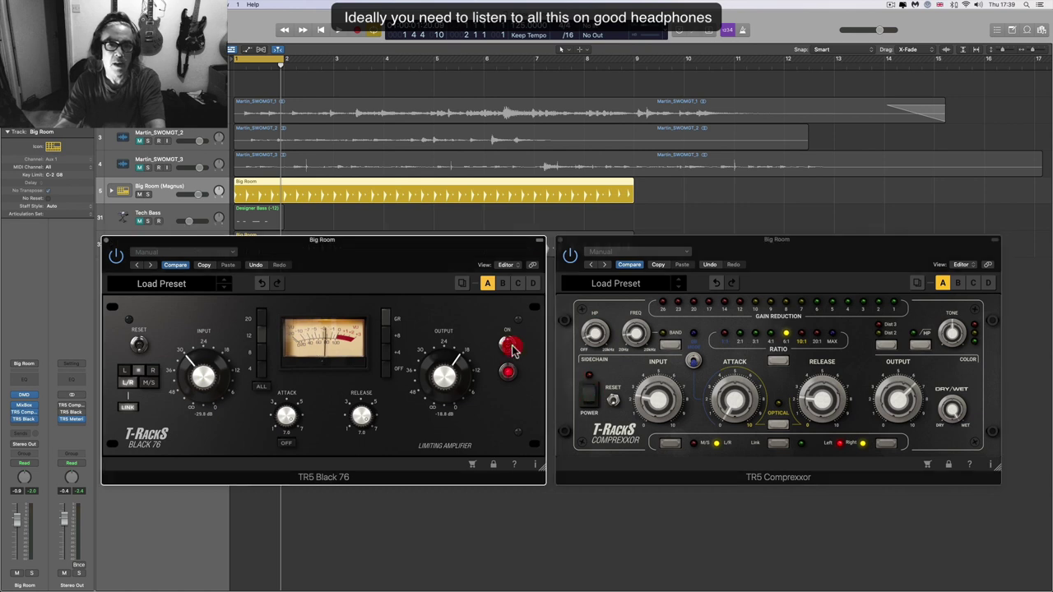
key("space")
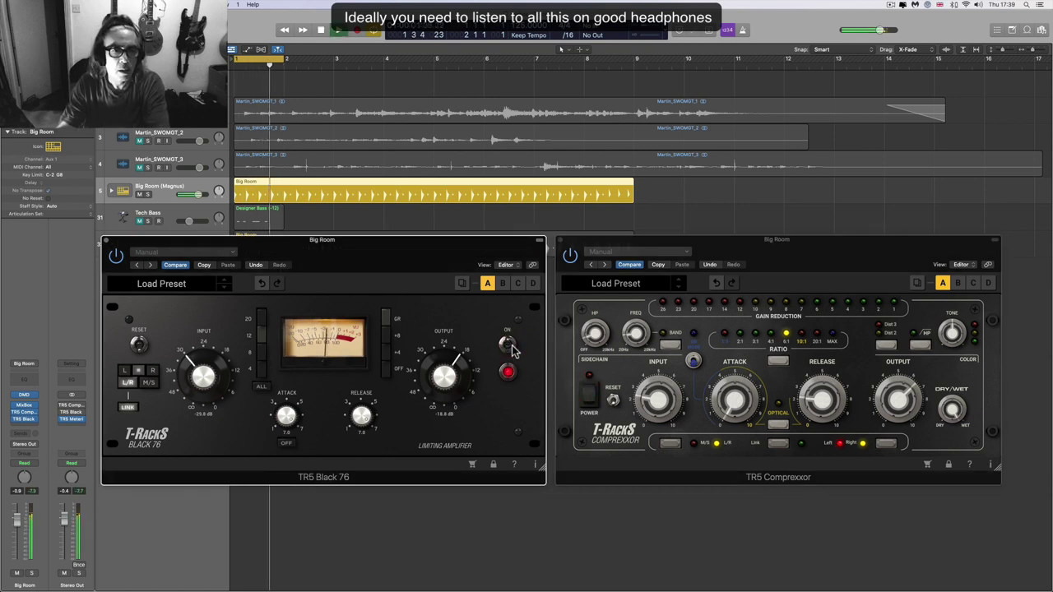
- Listen to the loop through the Comprexxor at 6:1, and switch back to the Black 76 before stopping playback
left_click(587, 399)
left_click(586, 400)
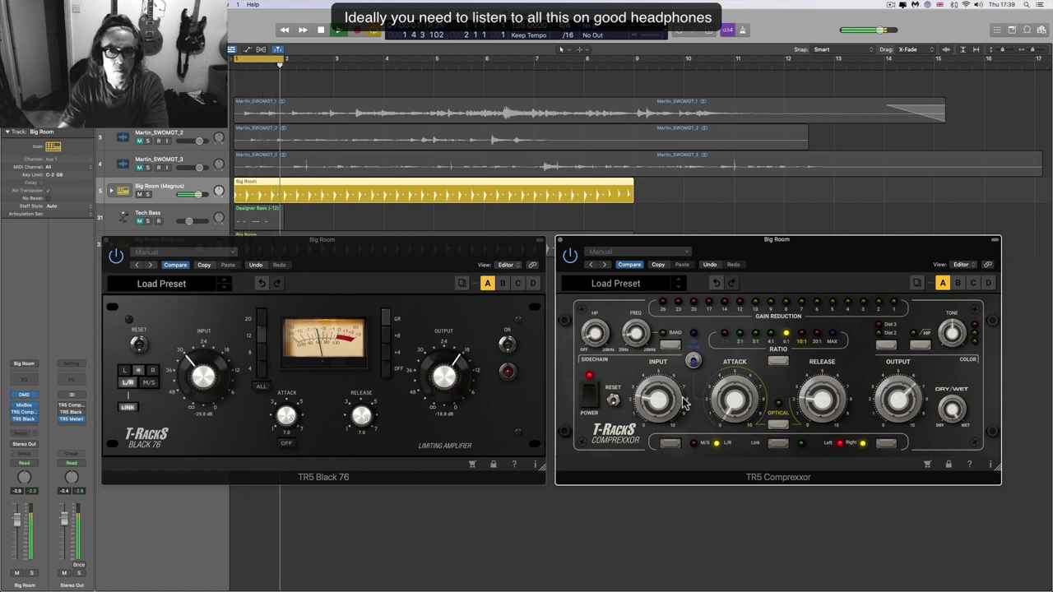
mouse_move(656, 400)
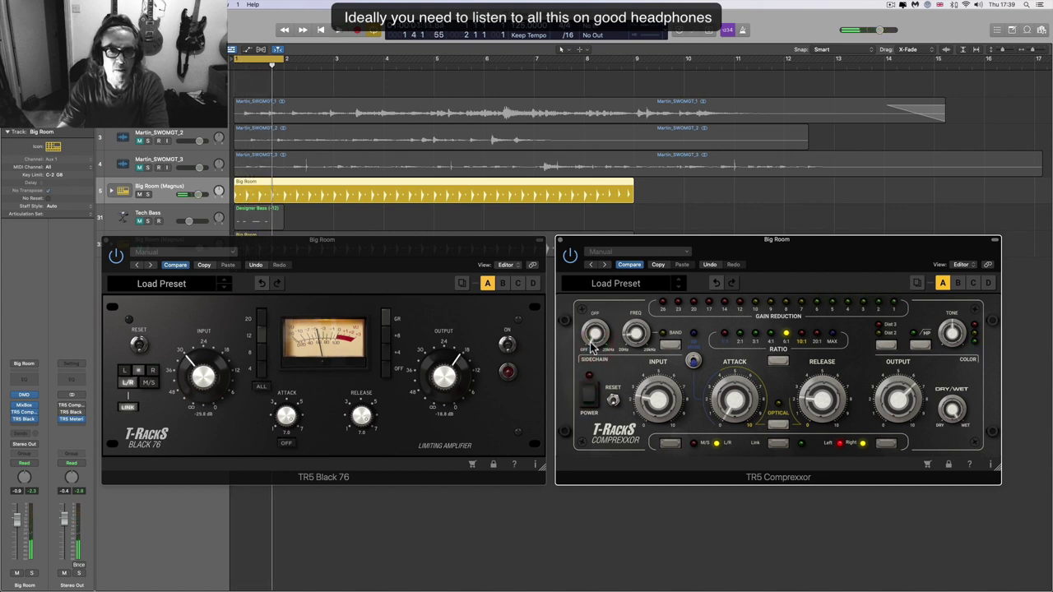
left_click(509, 345)
key("space")
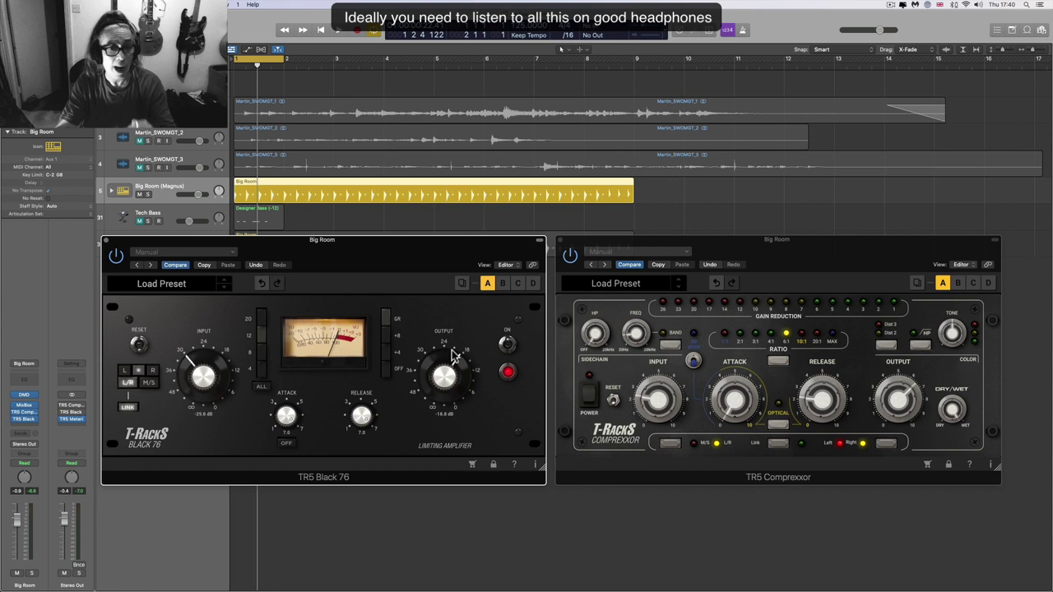
- Replay the loop at the raised ratios, alternating between the Black 76 and the Comprexxor to compare their sound
key("space")
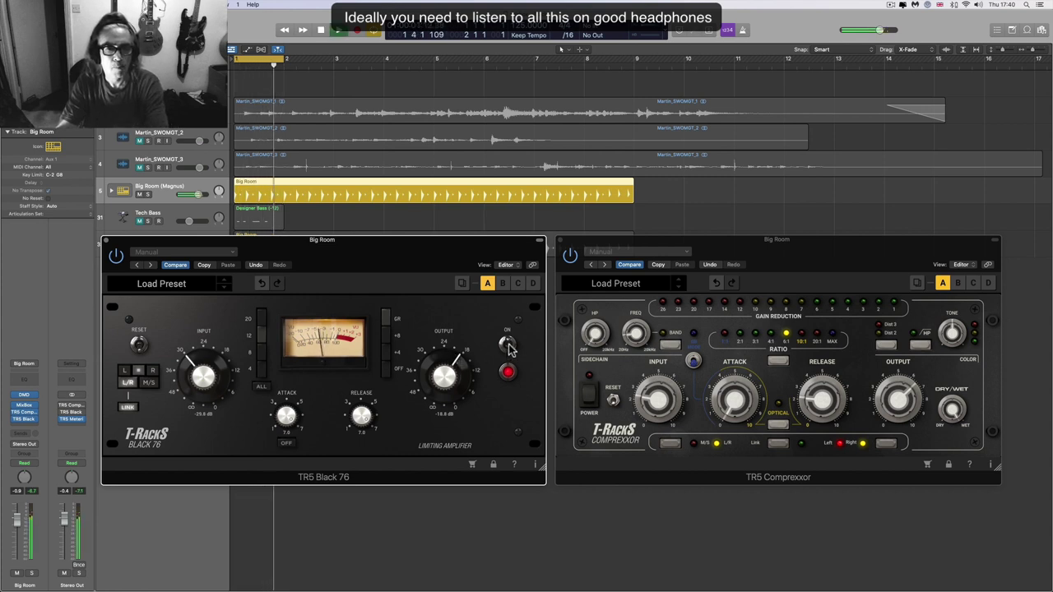
left_click(508, 345)
left_click(588, 399)
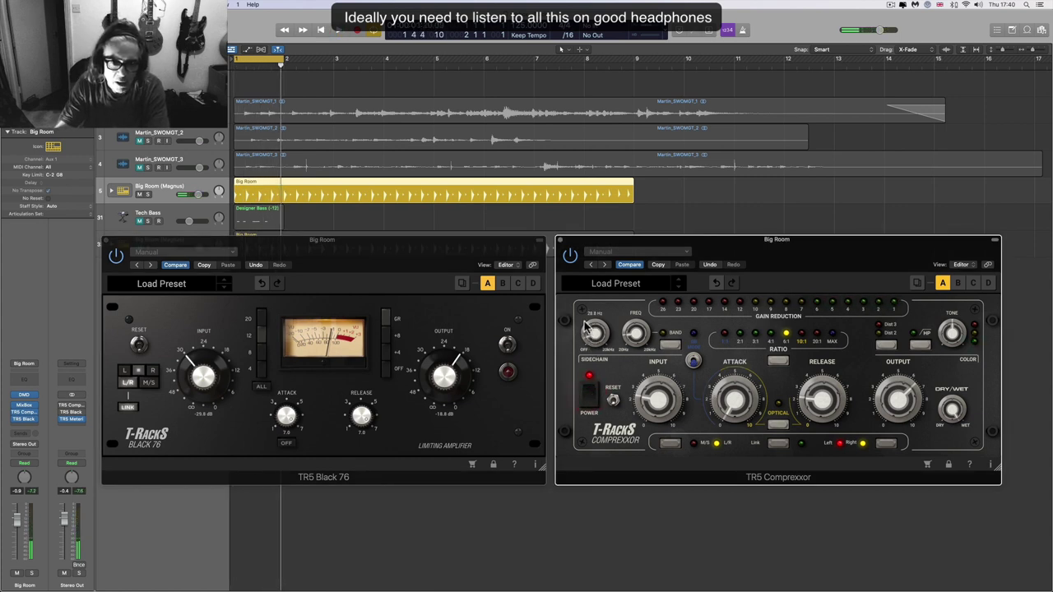
key("space")
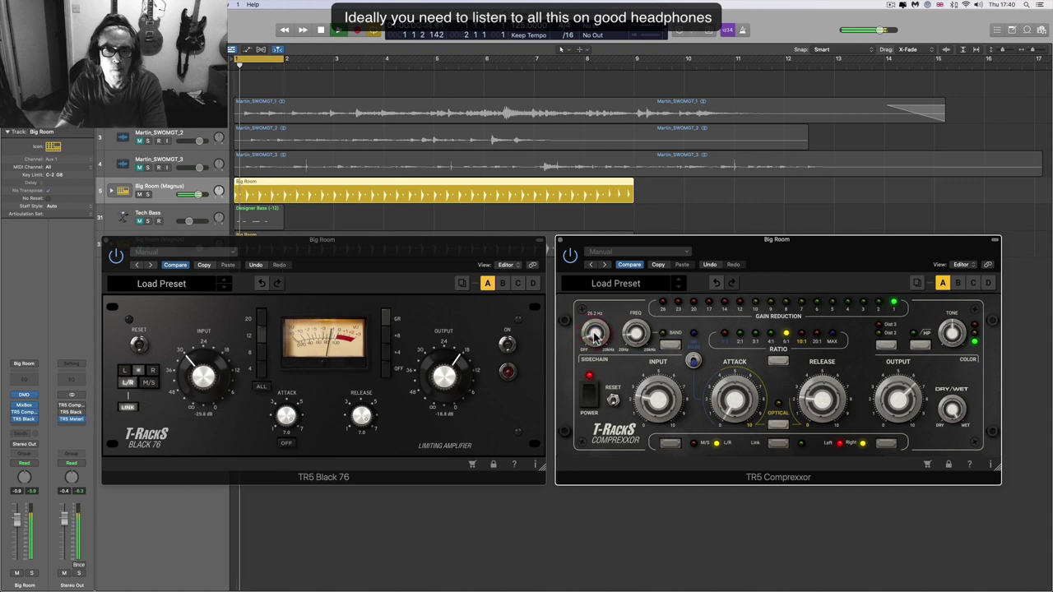
key("space")
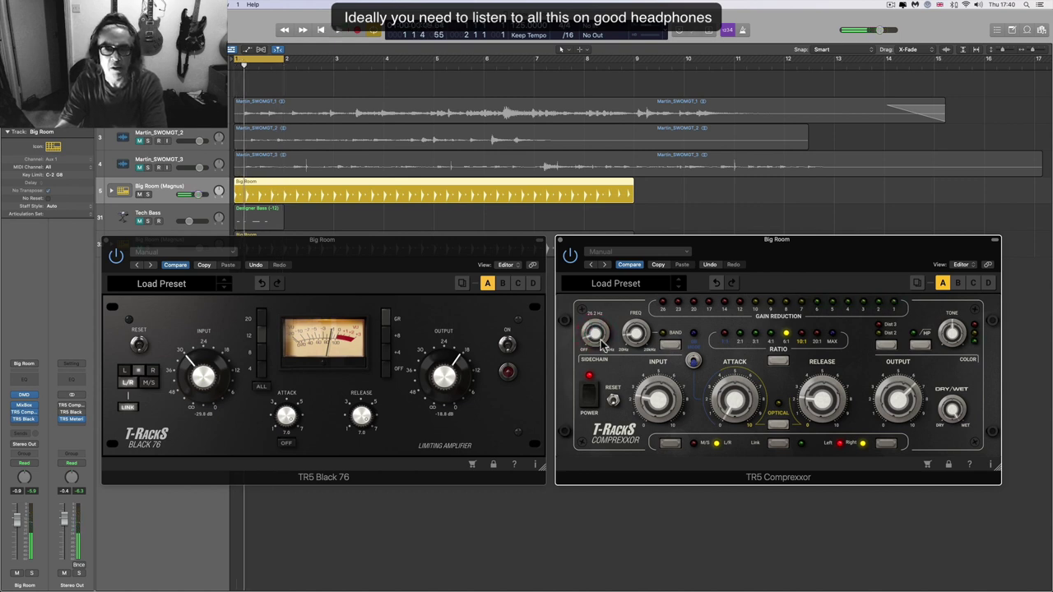
key("space")
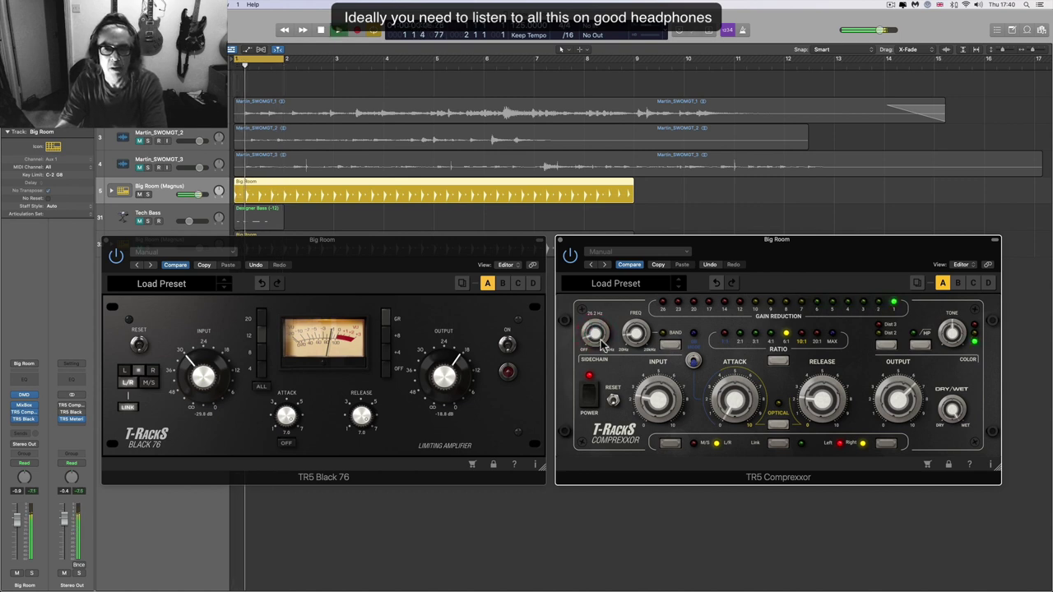
left_click(509, 345)
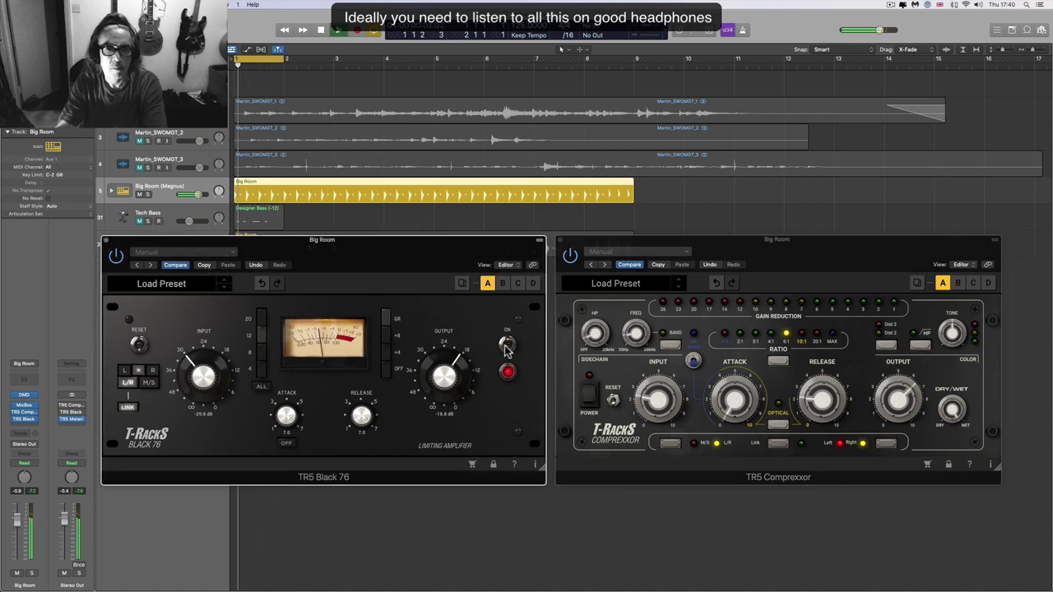
left_click(589, 396)
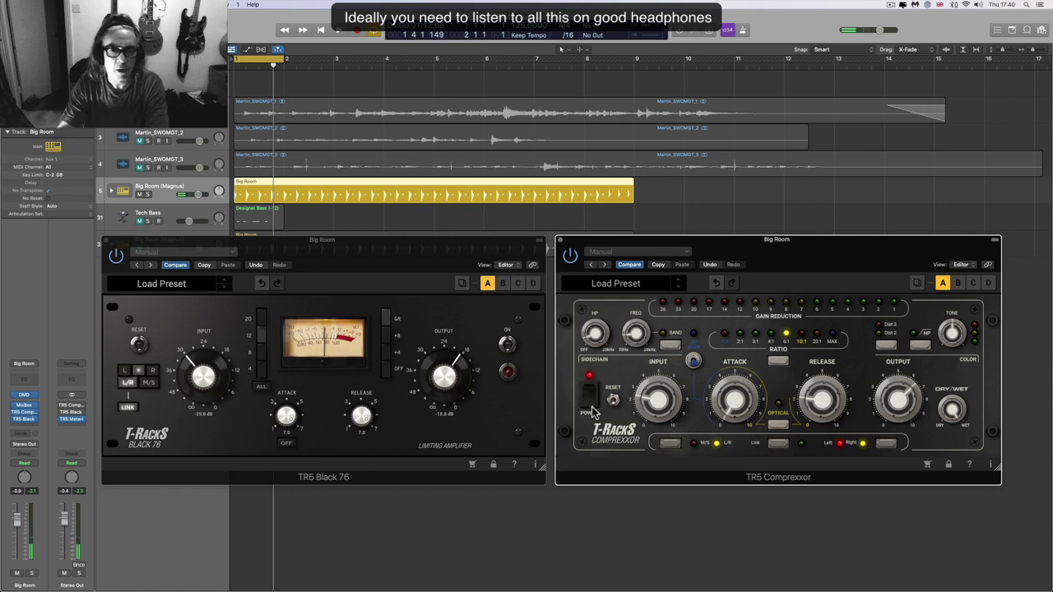
- Set the ratio to 20:1 on both compressors, and make the Black 76 the active one with the Comprexxor off
left_click(263, 321)
left_click(818, 338)
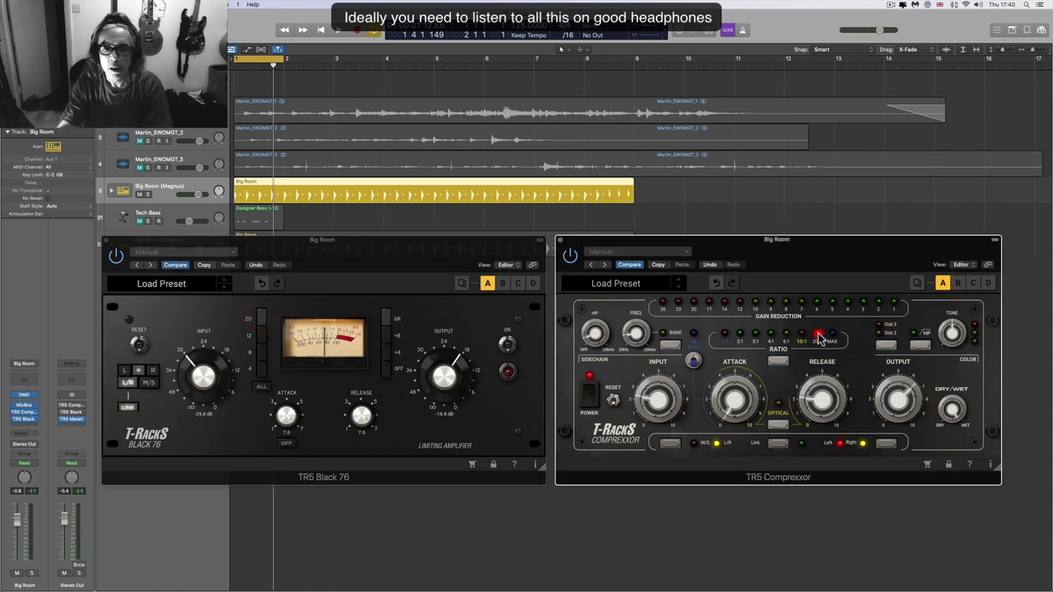
left_click(506, 345)
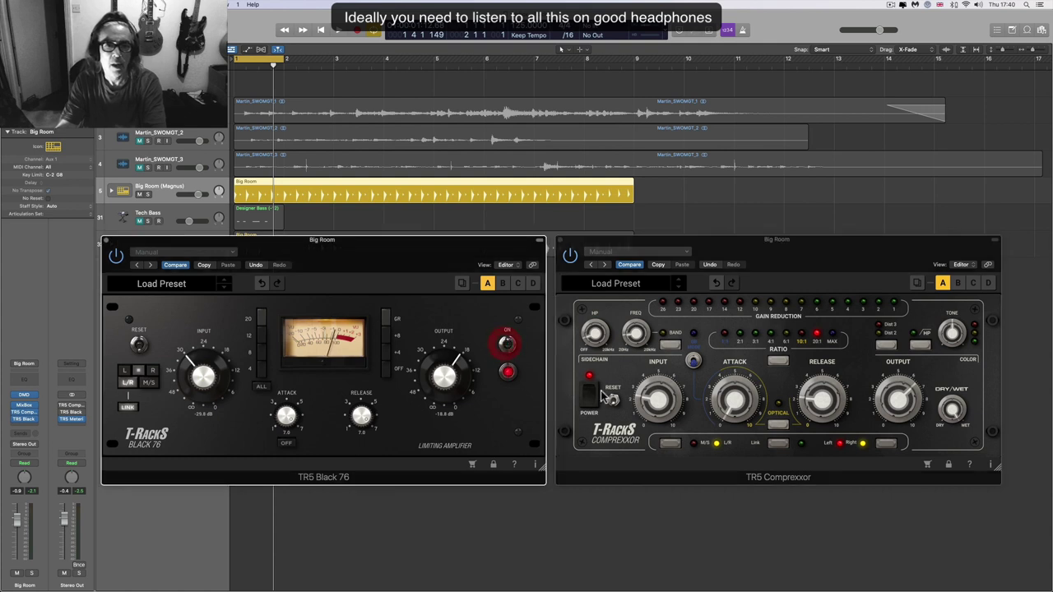
left_click(589, 394)
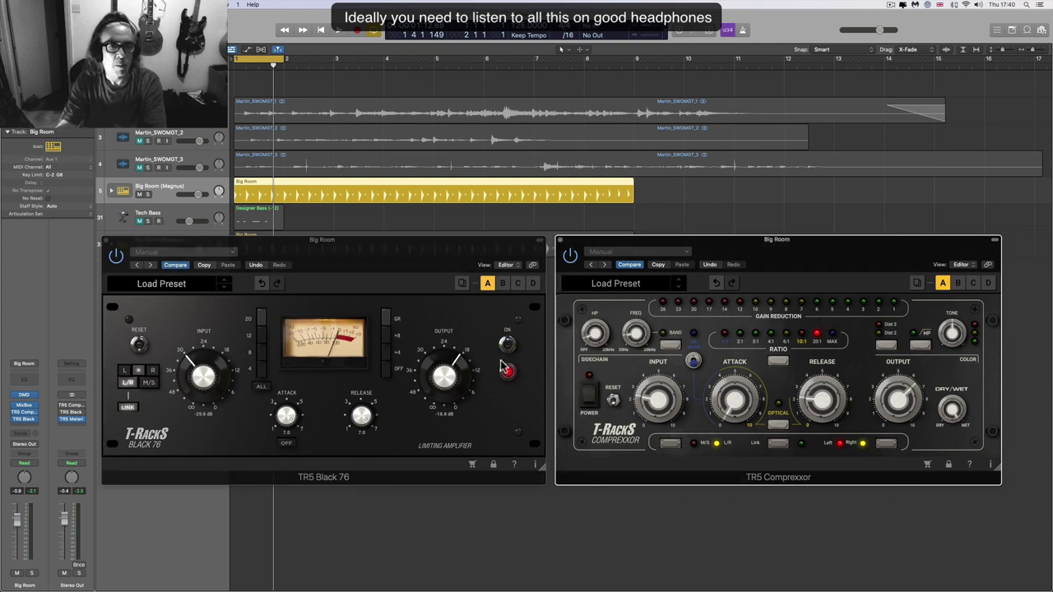
- Play the loop through the Black 76 at 20:1, and swap to the Comprexxor for a longer listen
key("space")
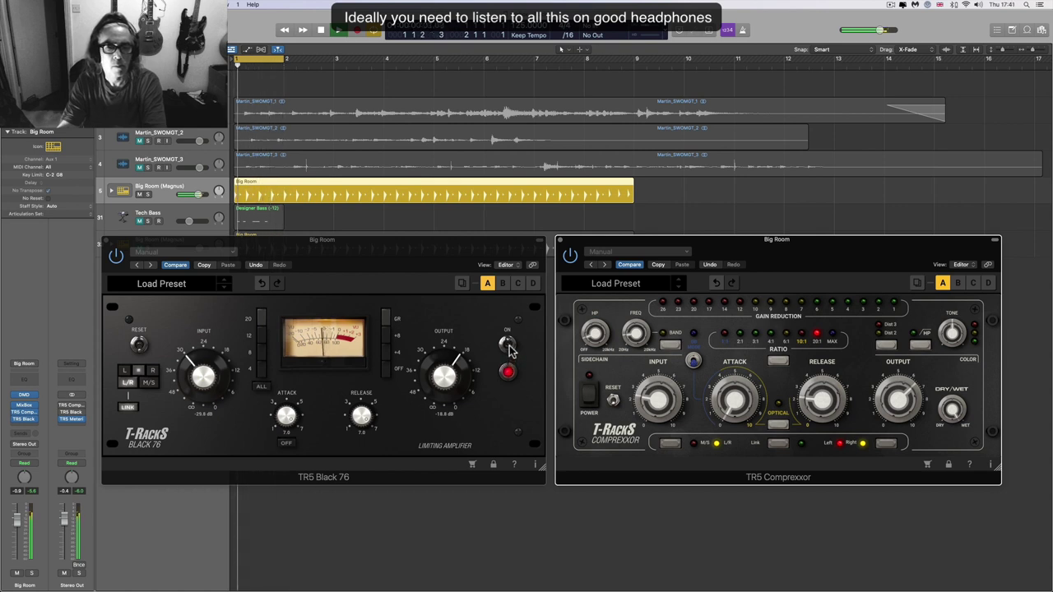
left_click(508, 346)
left_click(588, 397)
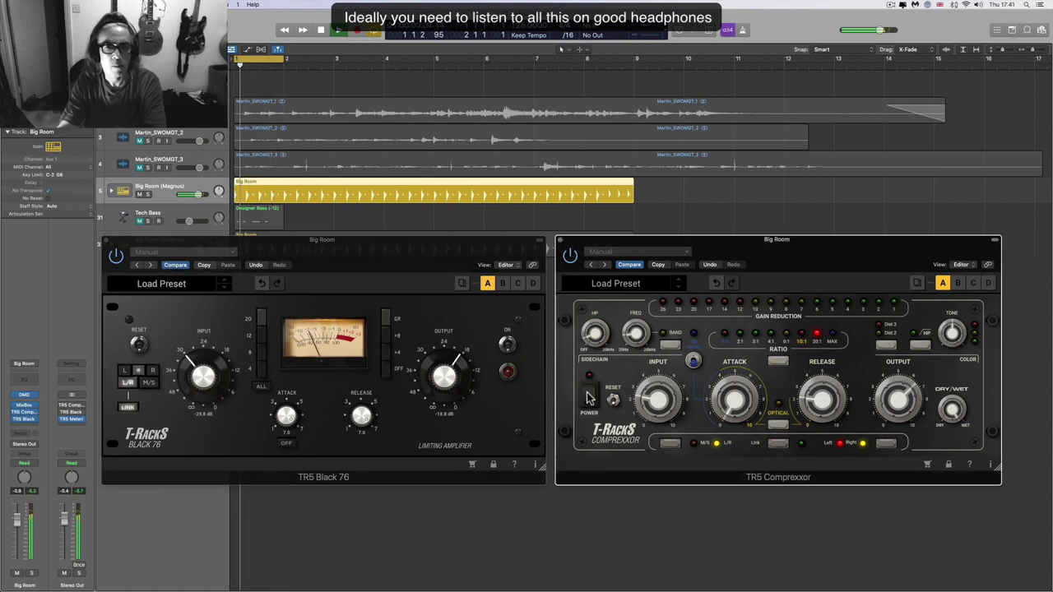
left_click(589, 398)
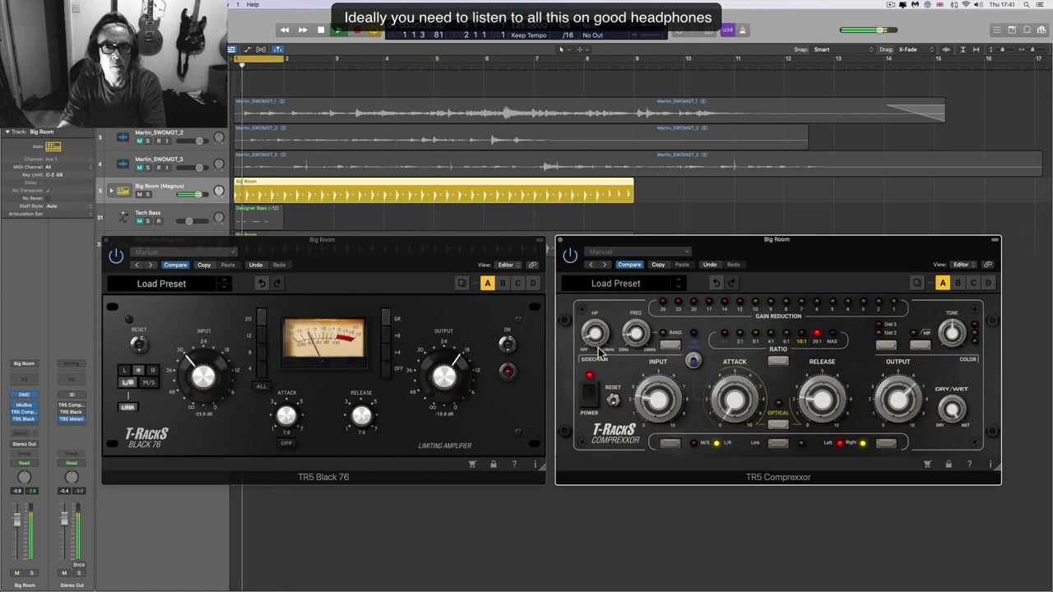
mouse_move(594, 345)
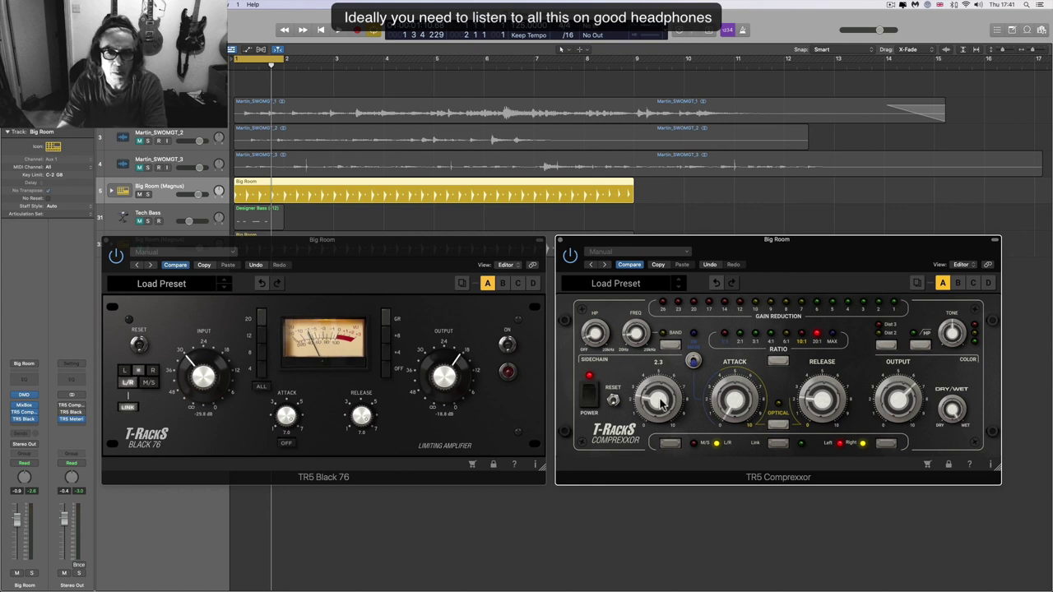
key("space")
left_click_drag(660, 401, 660, 401)
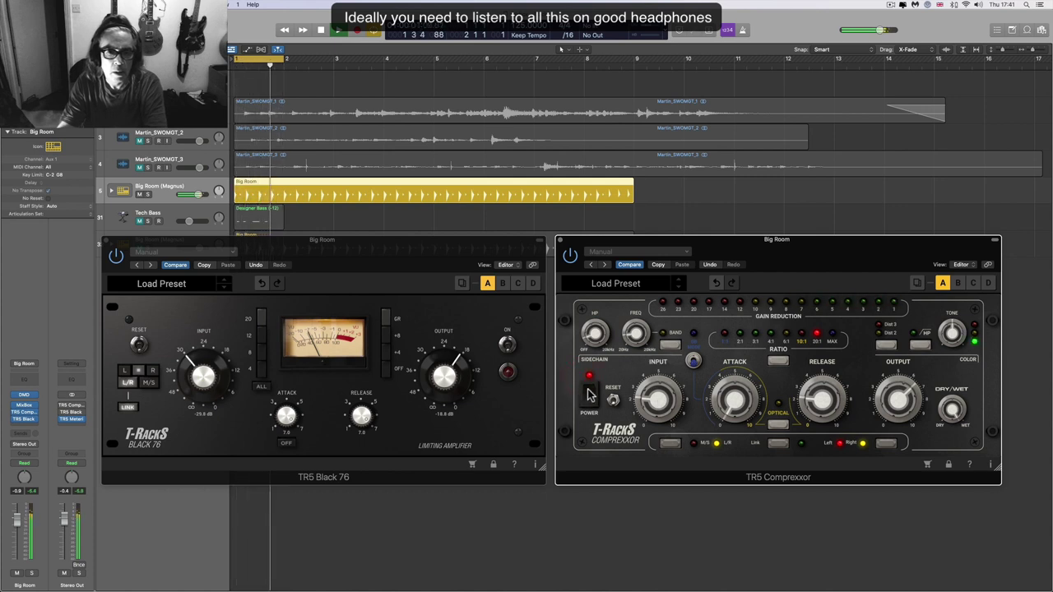
- Switch from the Comprexxor to the Black 76 and back several times during playback at 20:1, ending on the Black 76
left_click(544, 376)
left_click(508, 346)
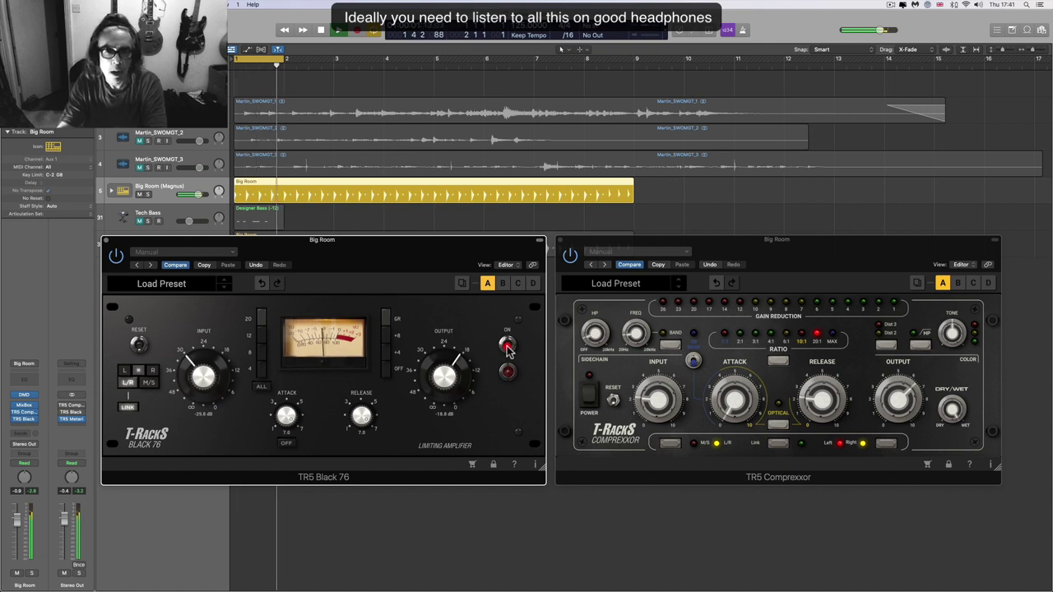
left_click(507, 346)
left_click(588, 395)
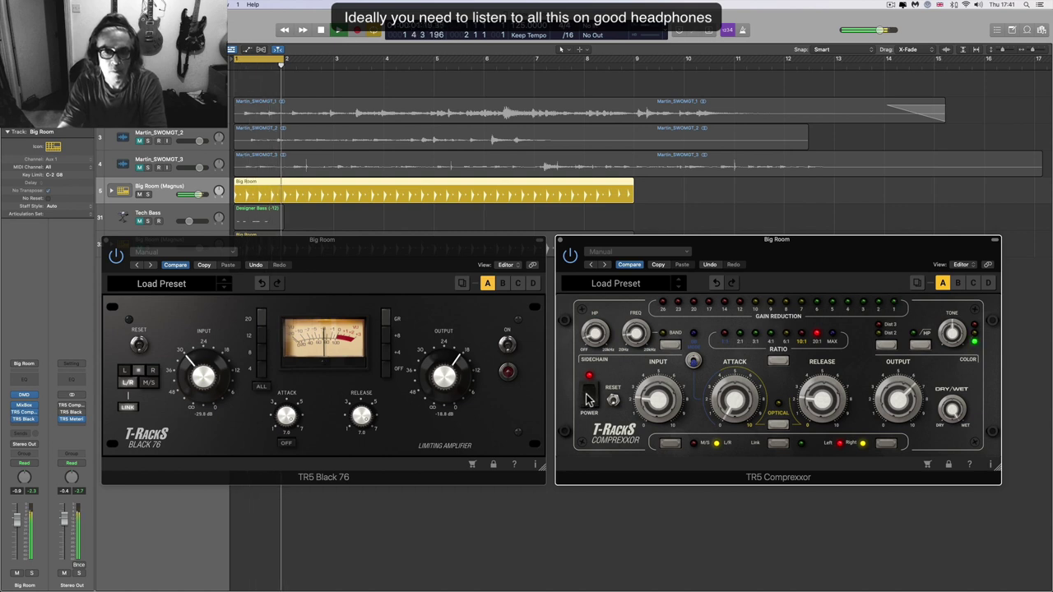
left_click(587, 398)
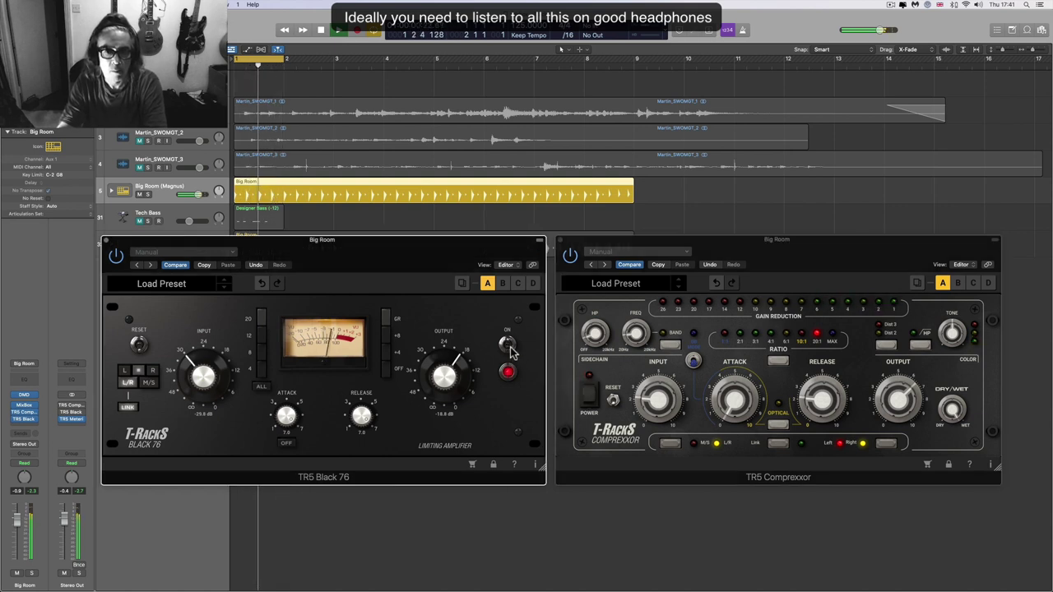
left_click(507, 345)
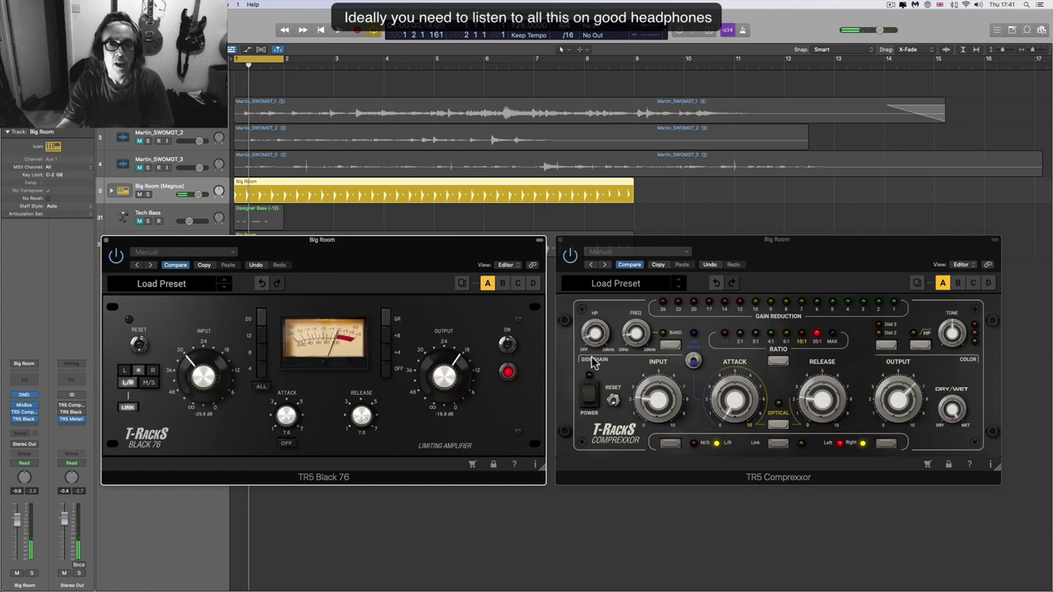
- Enlarge the Comprexxor plug-in window and reposition it over the arrangement, partly covering the Black 76
left_click_drag(647, 247, 299, 227)
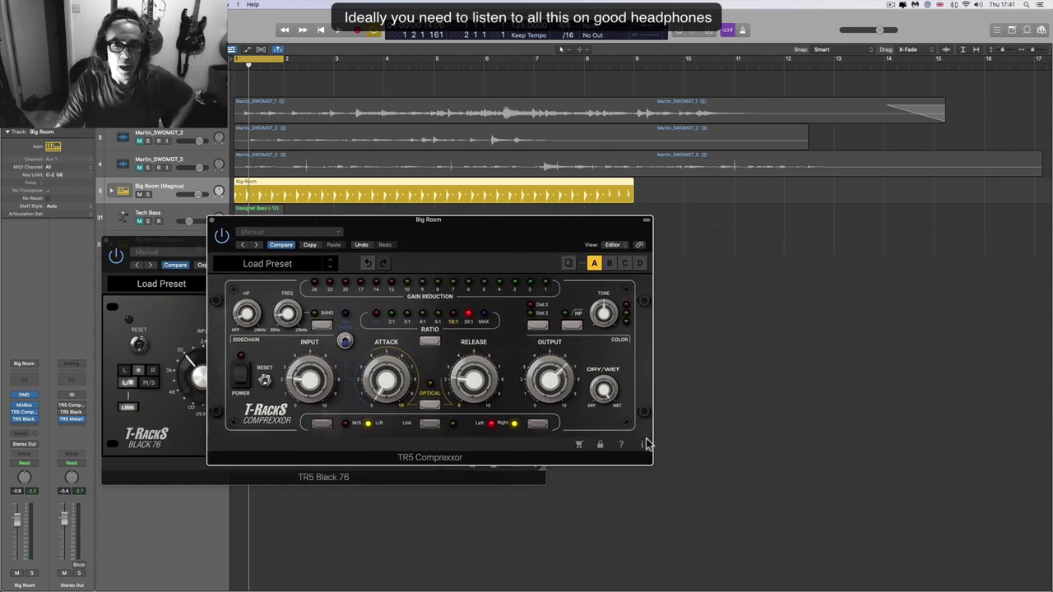
left_click_drag(647, 445, 850, 474)
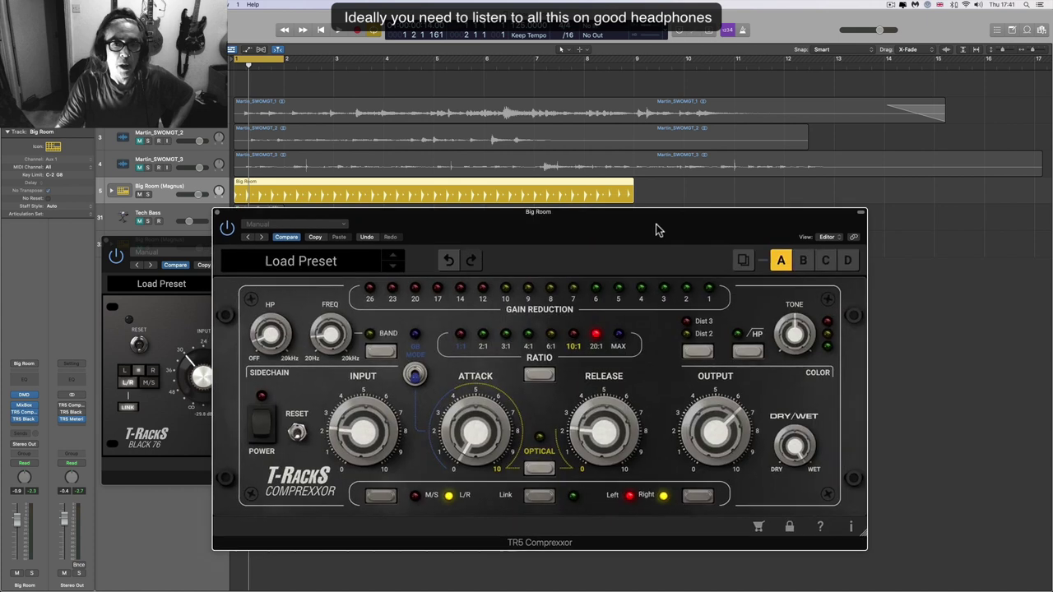
left_click_drag(645, 234, 669, 192)
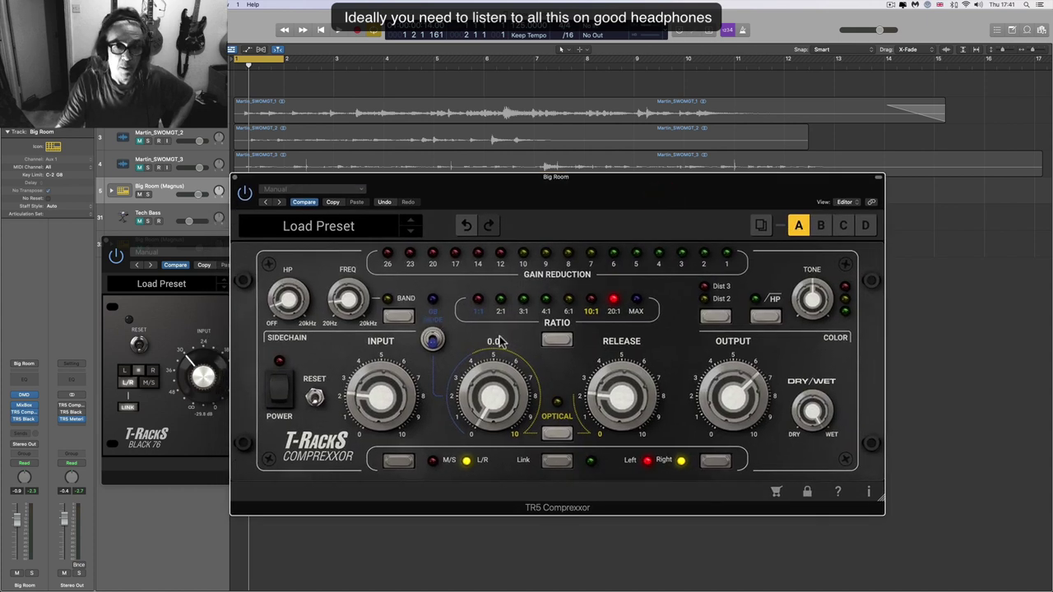
- Toggle the Comprexxor's GB Mode at the 1:1 and 2:1 ratios, ending with the mode on and the ratio at 1:1
left_click(433, 340)
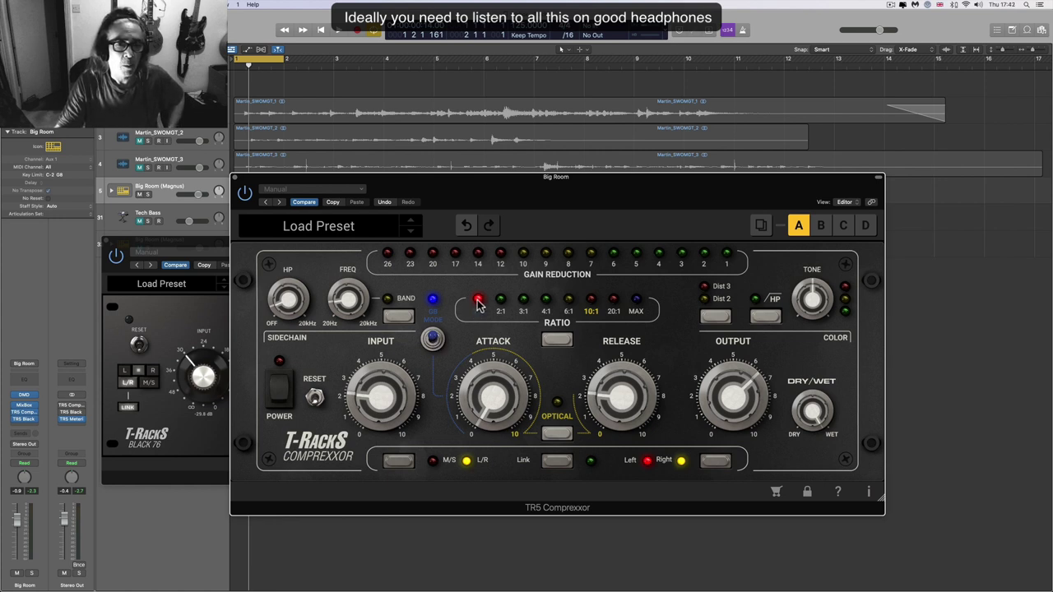
left_click(433, 339)
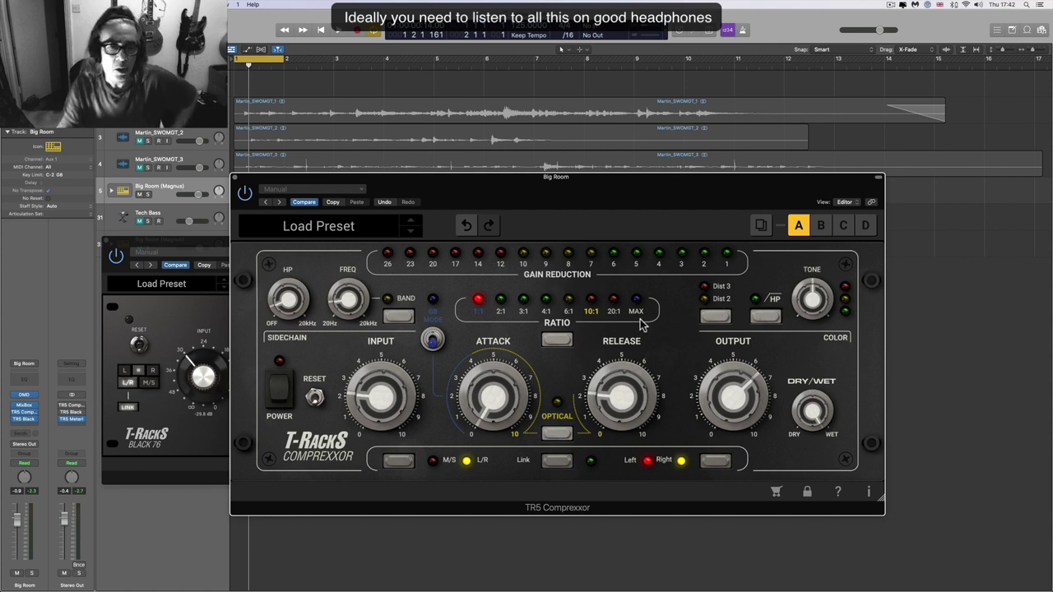
left_click(501, 306)
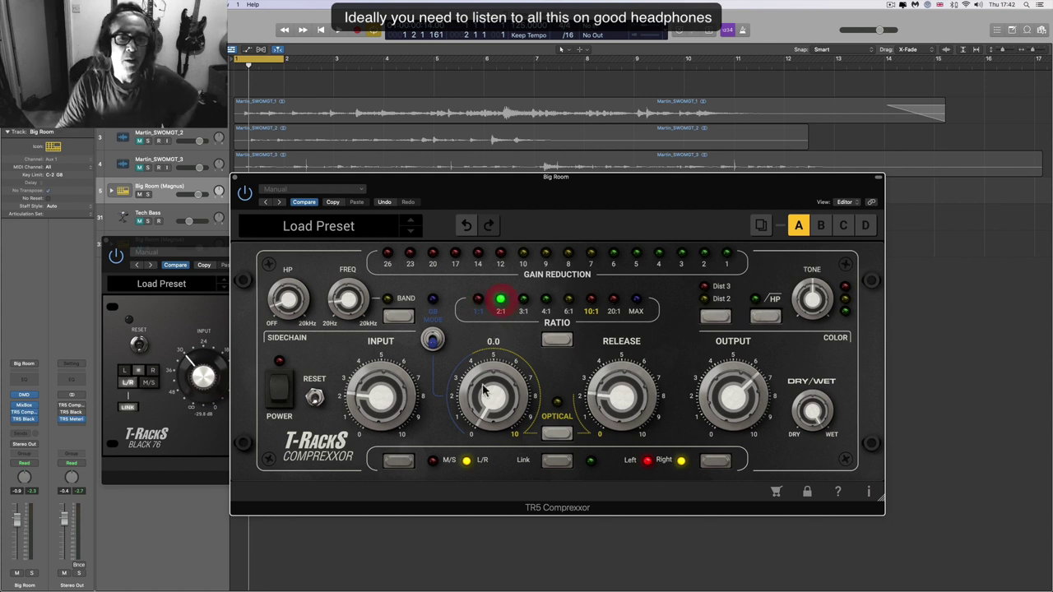
left_click(434, 339)
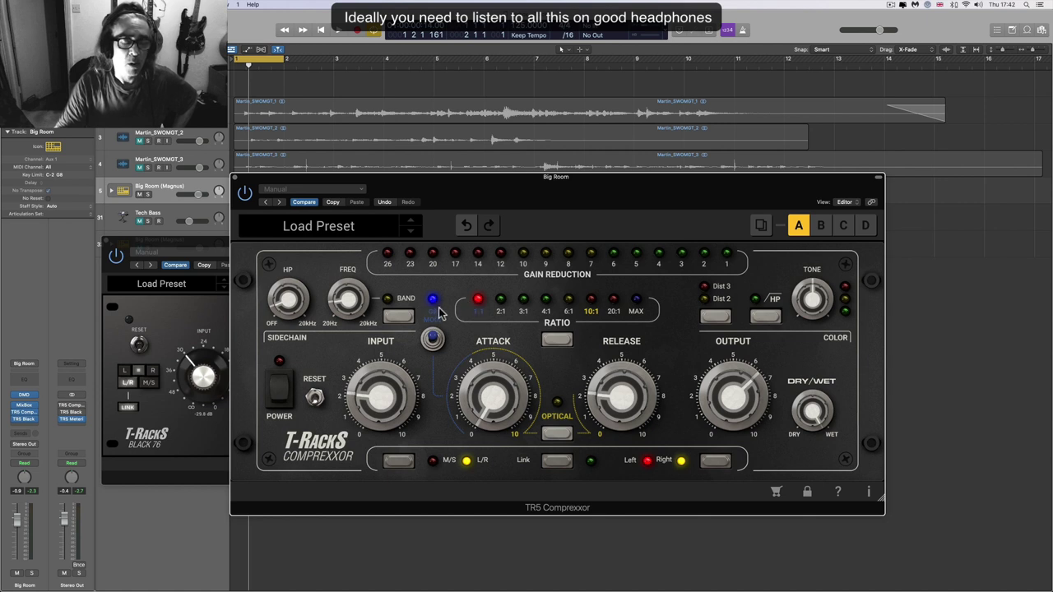
mouse_move(497, 401)
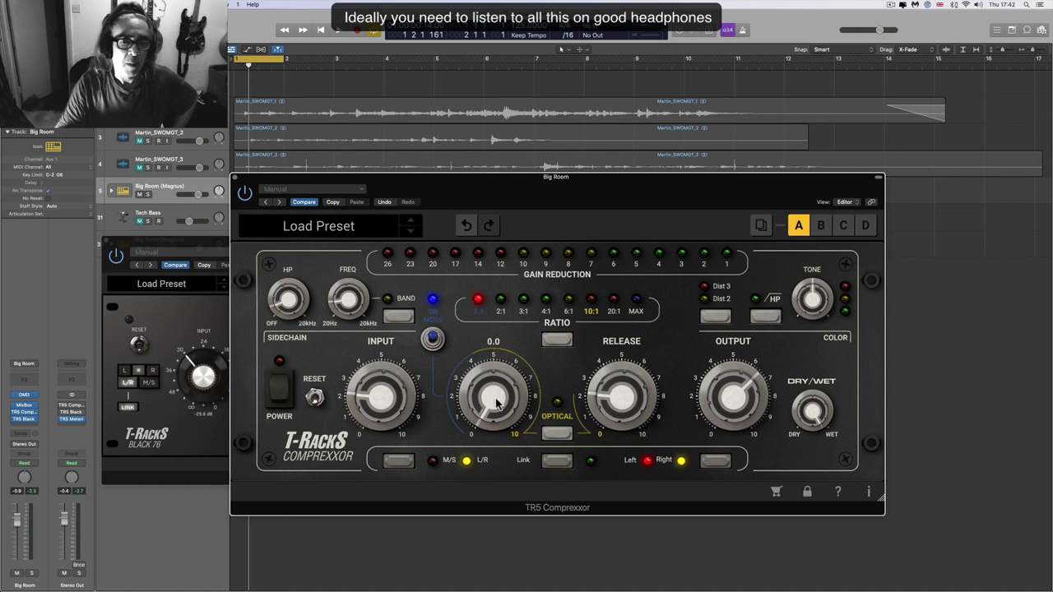
left_click(433, 342)
left_click(433, 342)
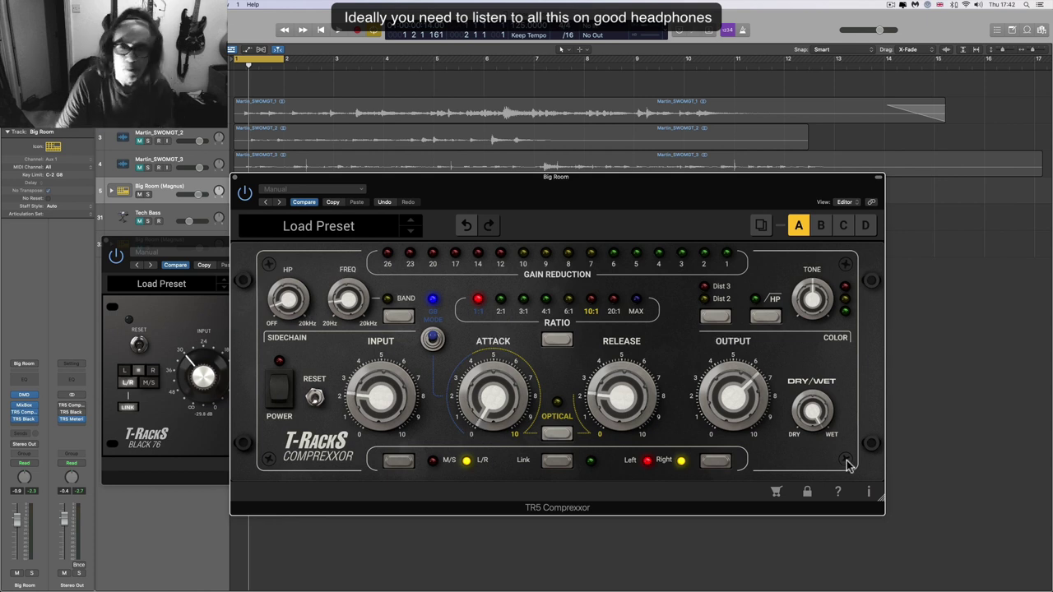
- Shrink the Comprexxor window and place it beside the Black 76, and move and enlarge the Black 76 window
left_click_drag(887, 505, 641, 394)
left_click_drag(518, 197, 851, 254)
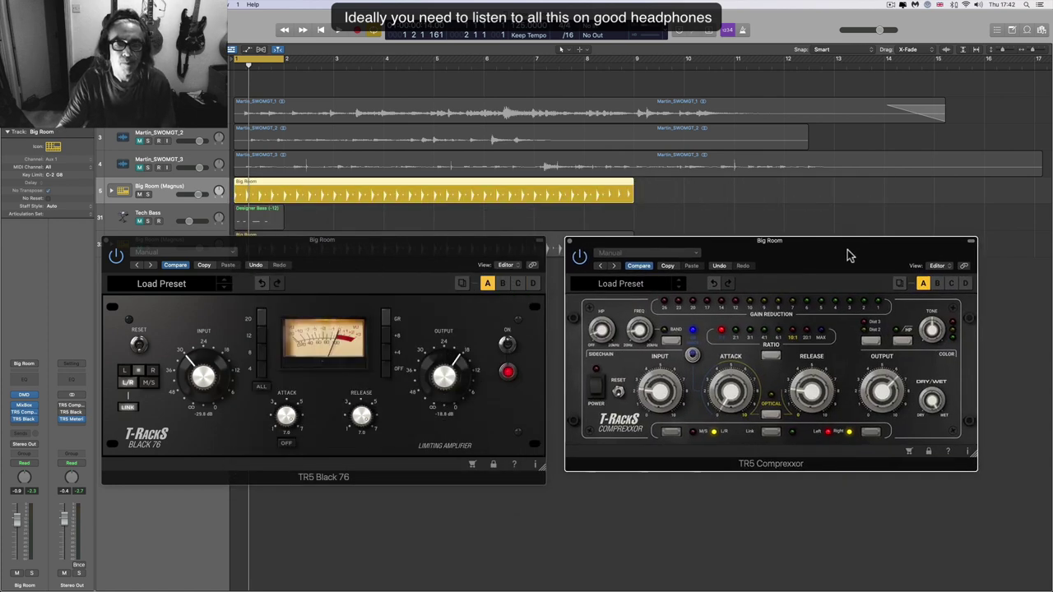
left_click_drag(502, 255, 488, 197)
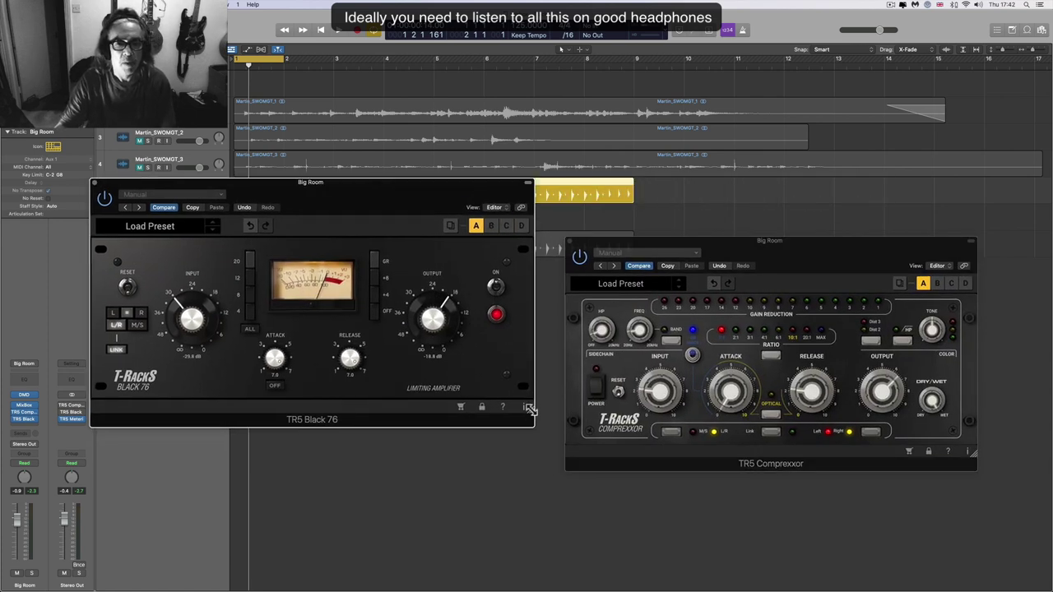
left_click_drag(530, 426, 553, 436)
left_click_drag(617, 438, 826, 459)
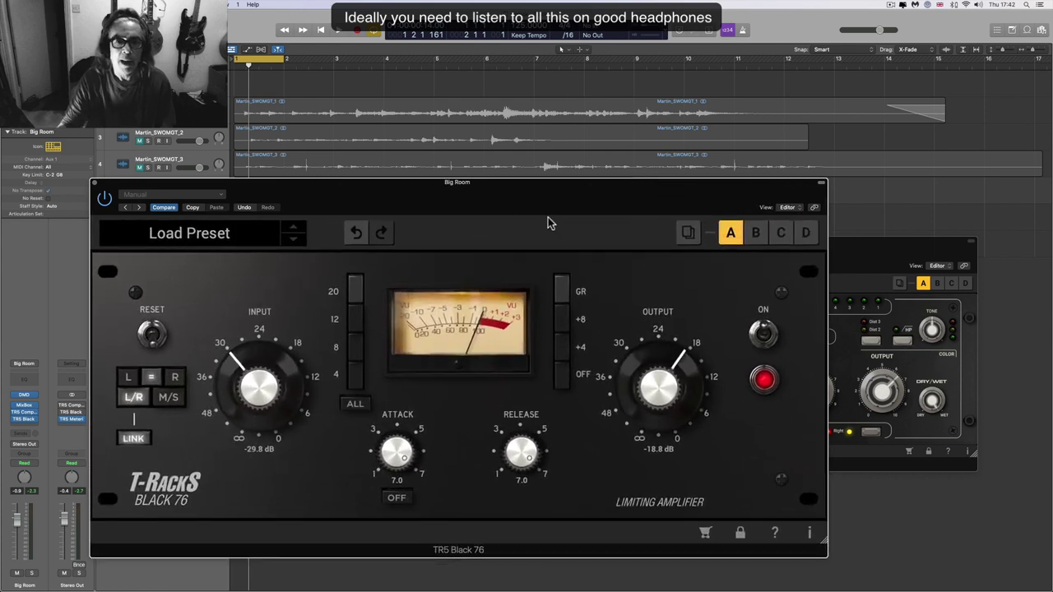
- Position the enlarged Black 76 over the Comprexxor, hide its plug-in header and enlarge the window slightly more
left_click_drag(539, 197, 630, 174)
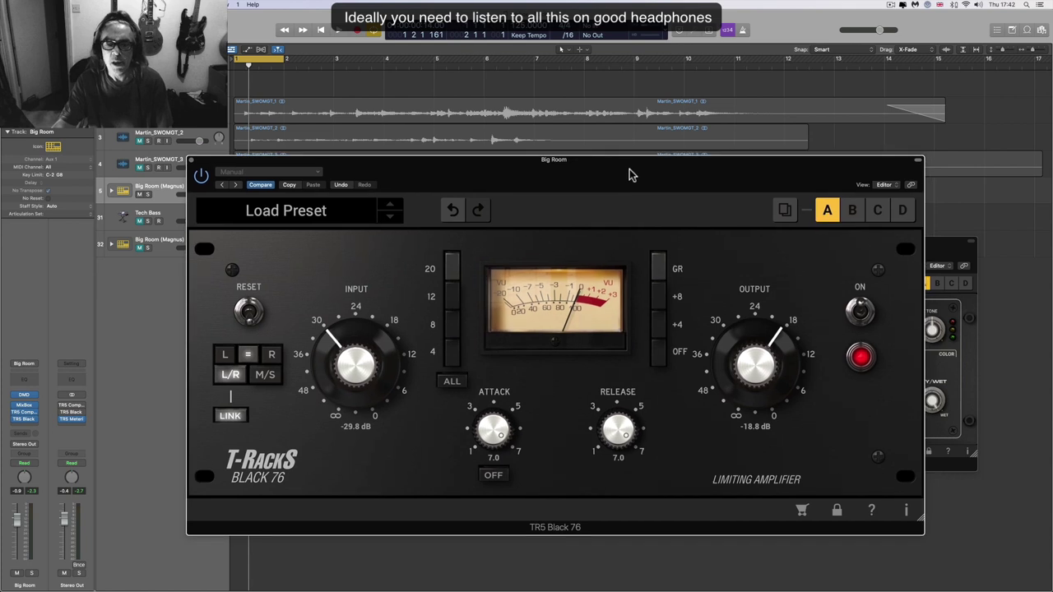
left_click_drag(948, 244, 900, 246)
left_click(812, 167)
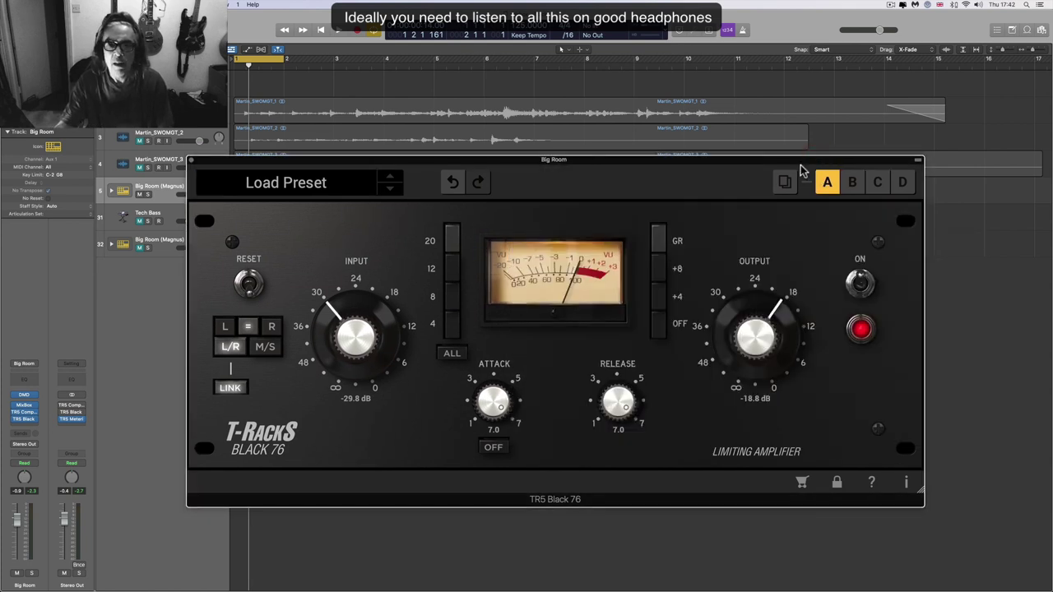
left_click_drag(790, 162, 799, 173)
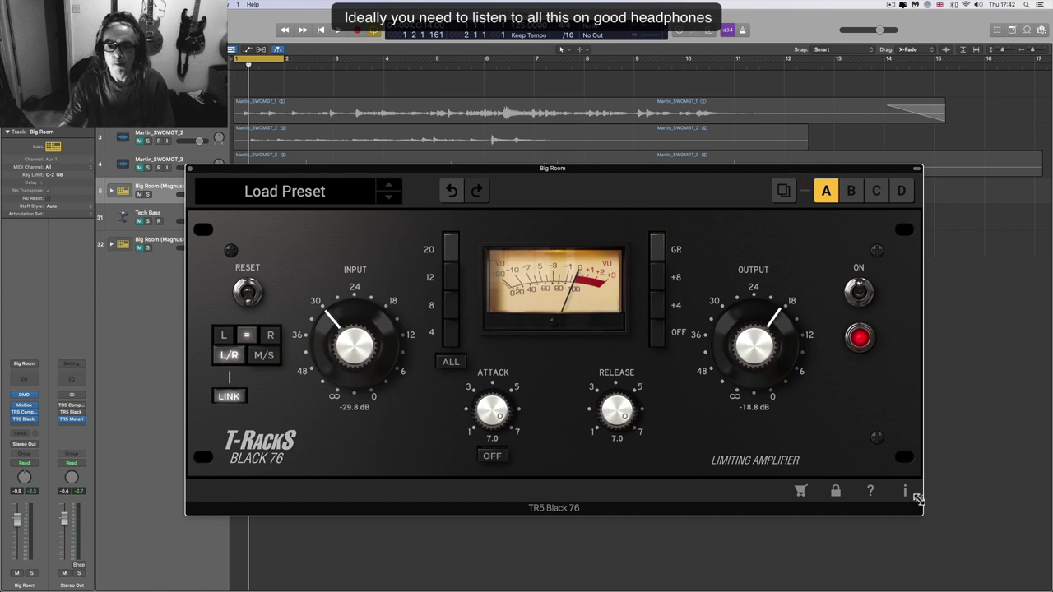
left_click_drag(918, 499, 956, 531)
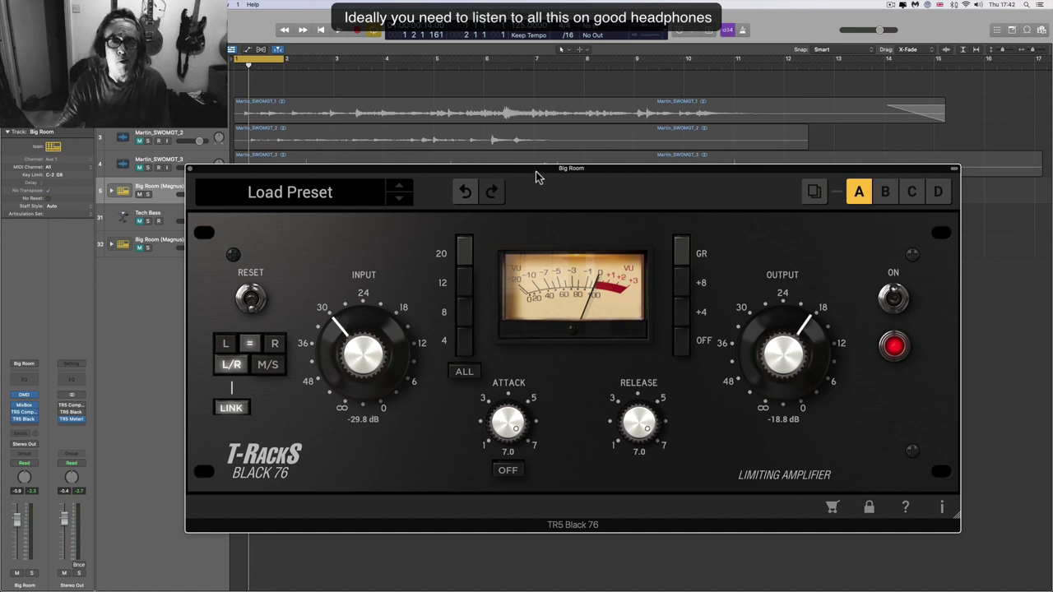
left_click_drag(536, 171, 532, 172)
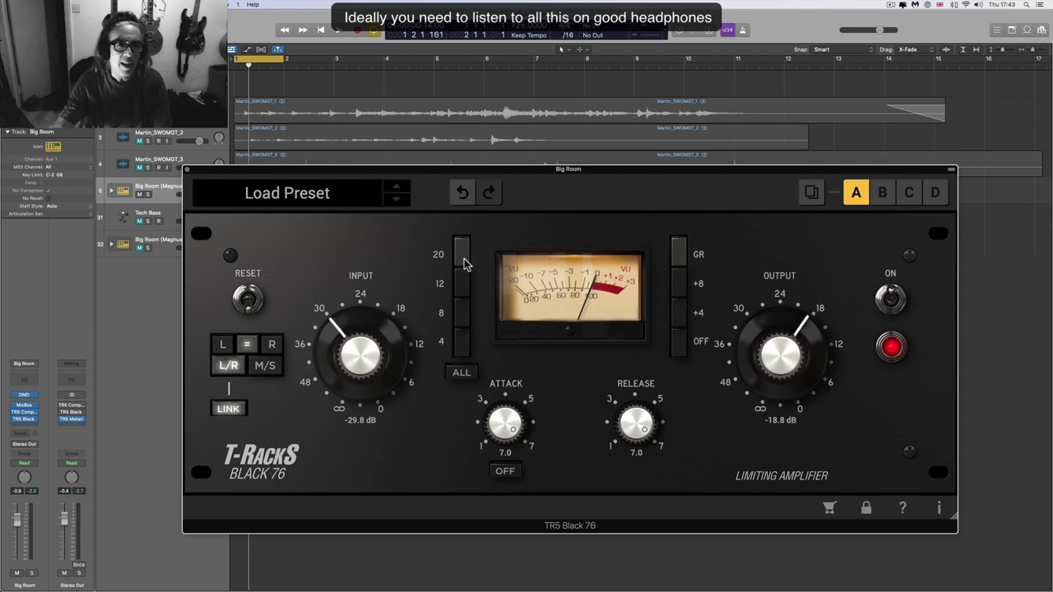
- Engage ALL on the Black 76, run through the ratios 4, 8, 12 and 20, and return to 4
left_click(463, 373)
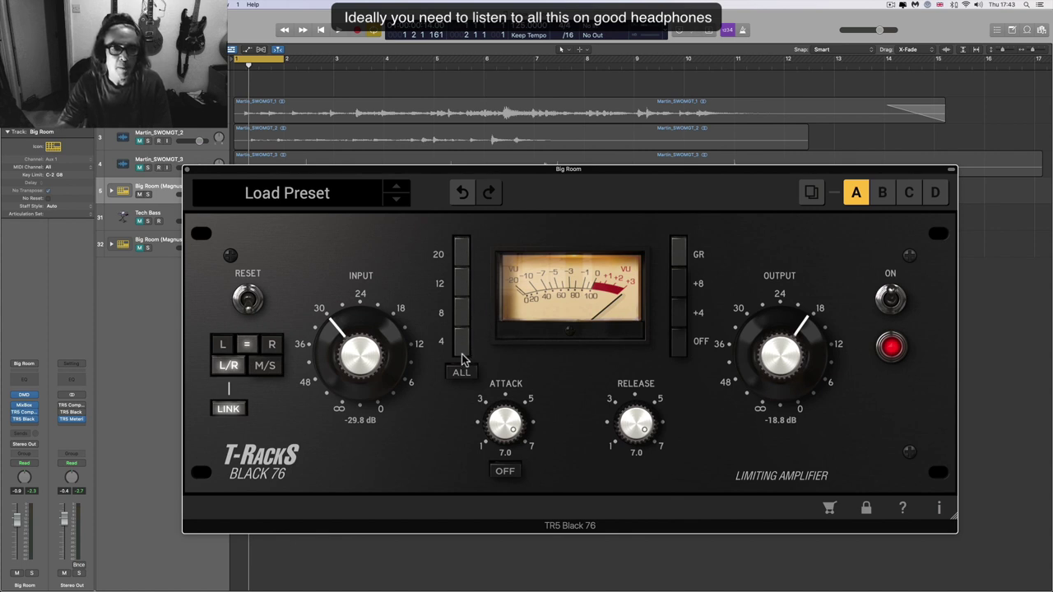
left_click(462, 343)
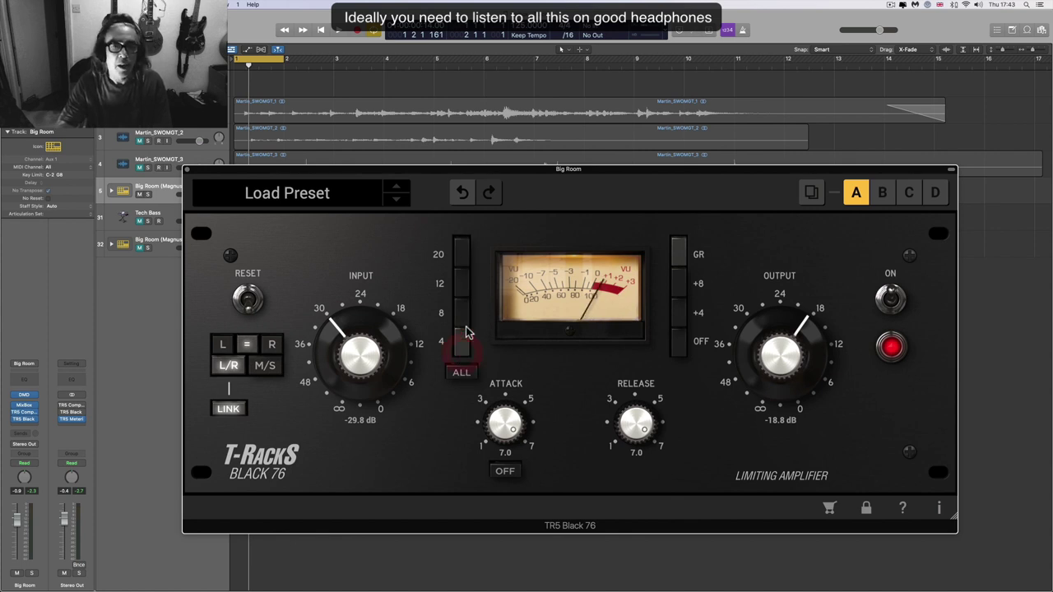
left_click(463, 317)
left_click(463, 280)
left_click(462, 258)
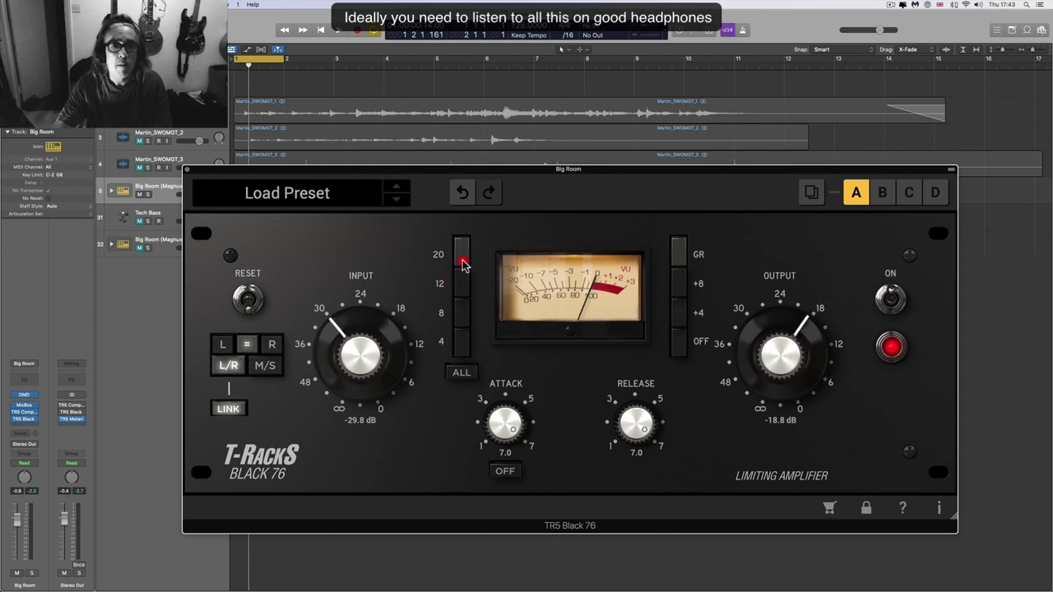
left_click(463, 347)
left_click_drag(564, 171, 536, 170)
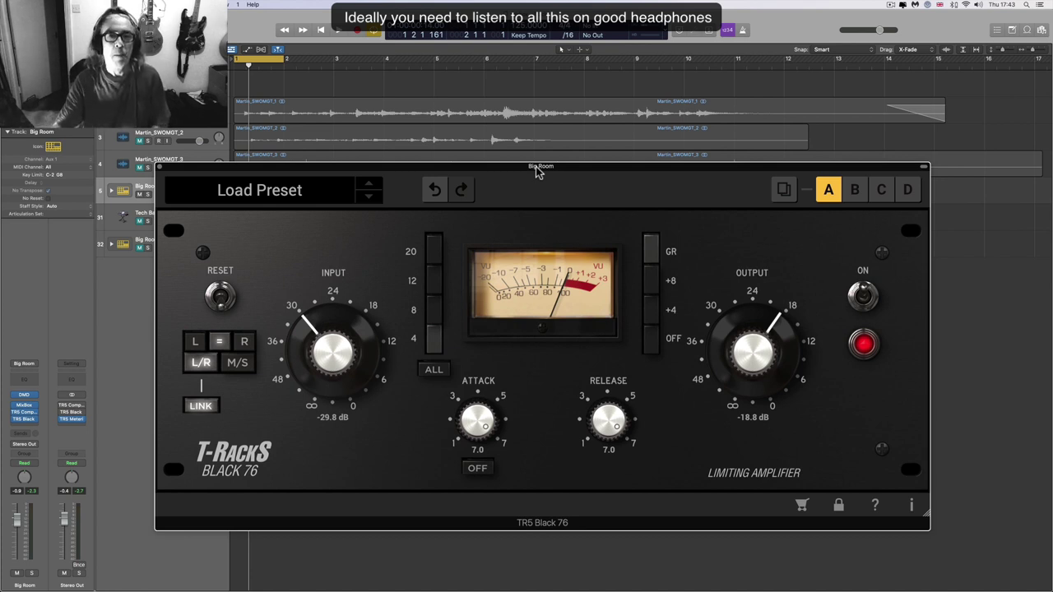
left_click_drag(537, 170, 540, 174)
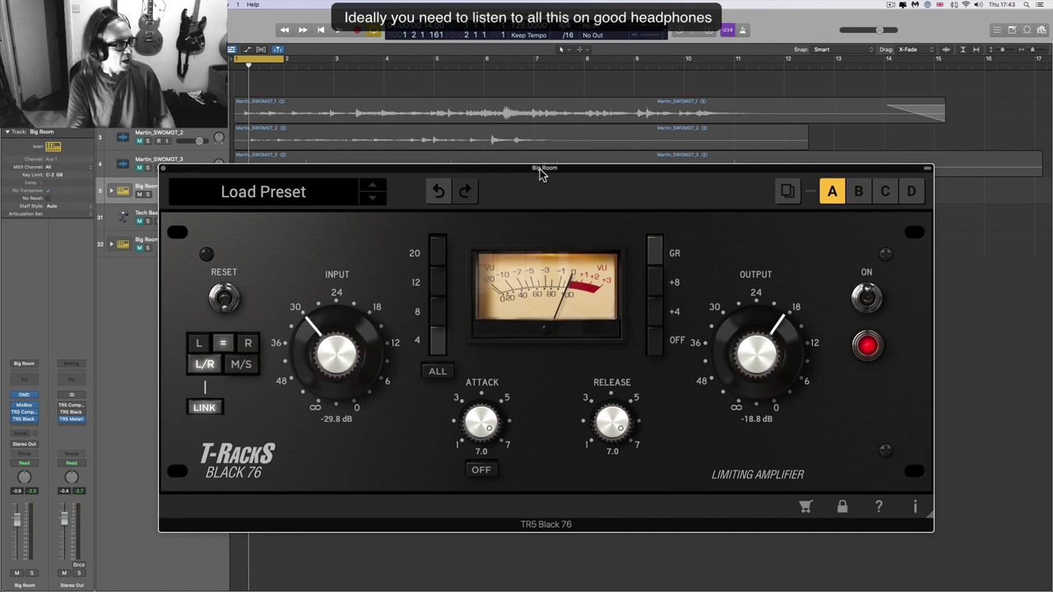
mouse_move(541, 172)
left_mouse_down()
mouse_move(551, 196)
mouse_move(553, 186)
left_mouse_up()
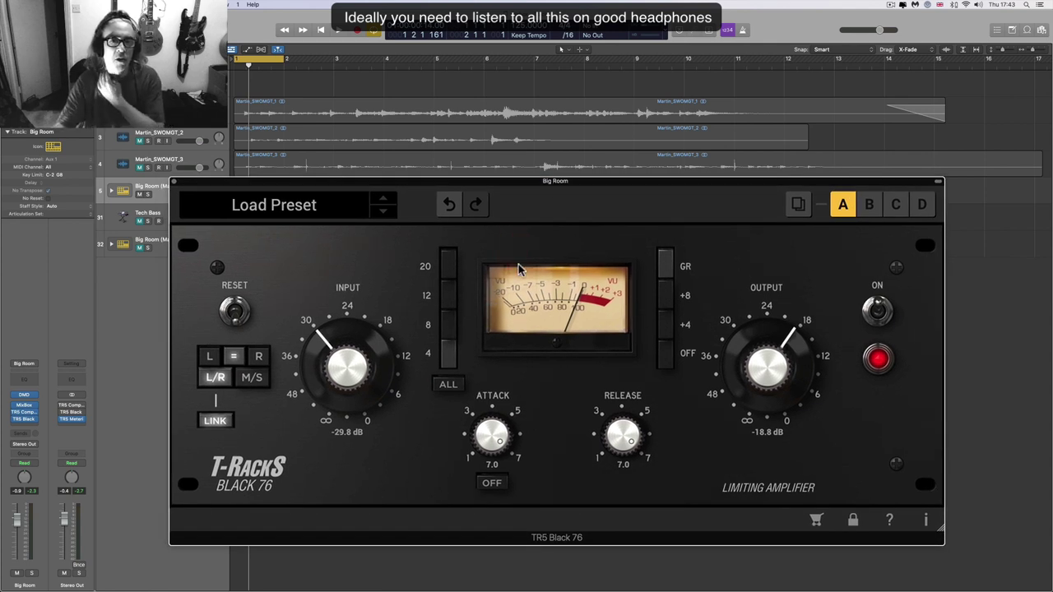
left_click_drag(567, 183, 541, 185)
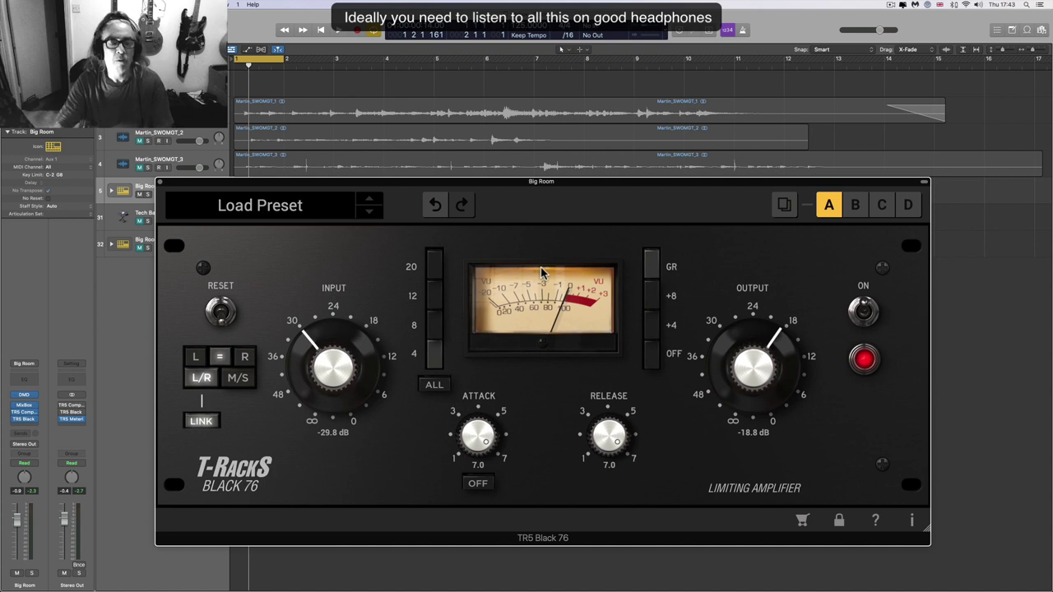
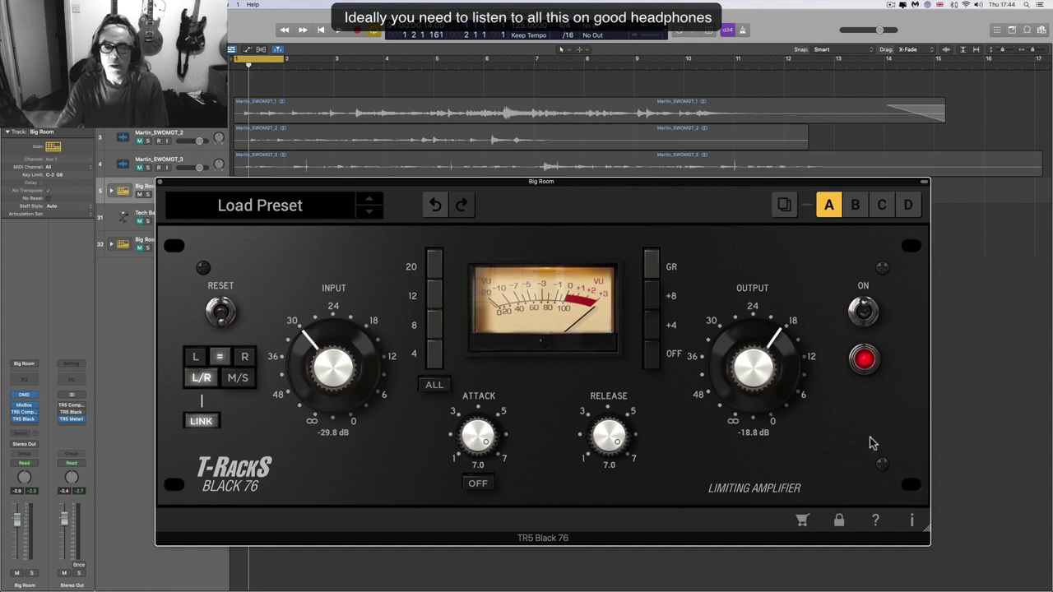
- Shrink the Black 76 window, and close both of the Big Room channel's compressor windows
left_click_drag(924, 530, 576, 386)
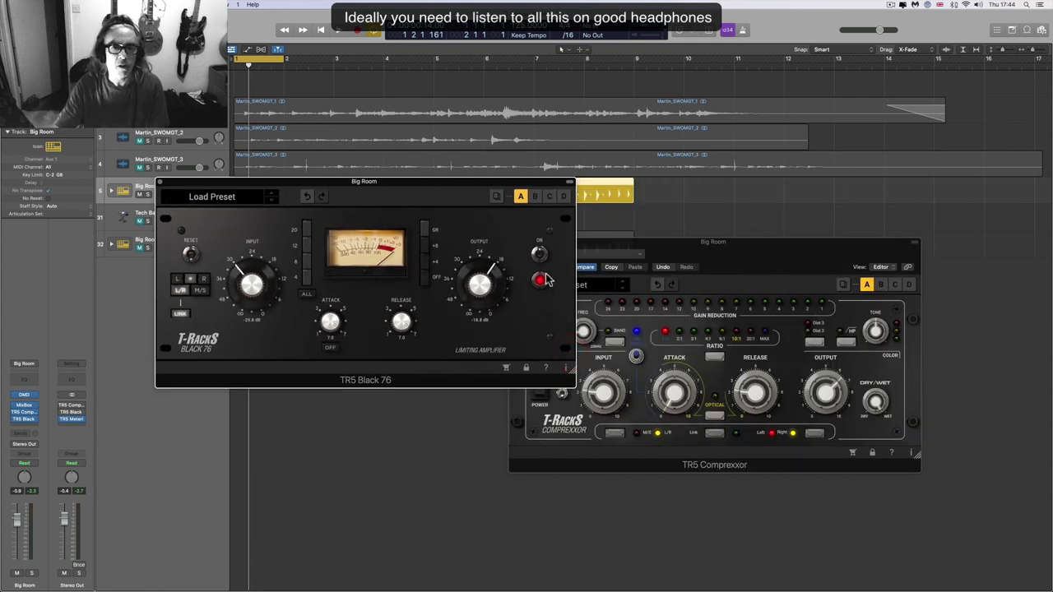
left_click(602, 245)
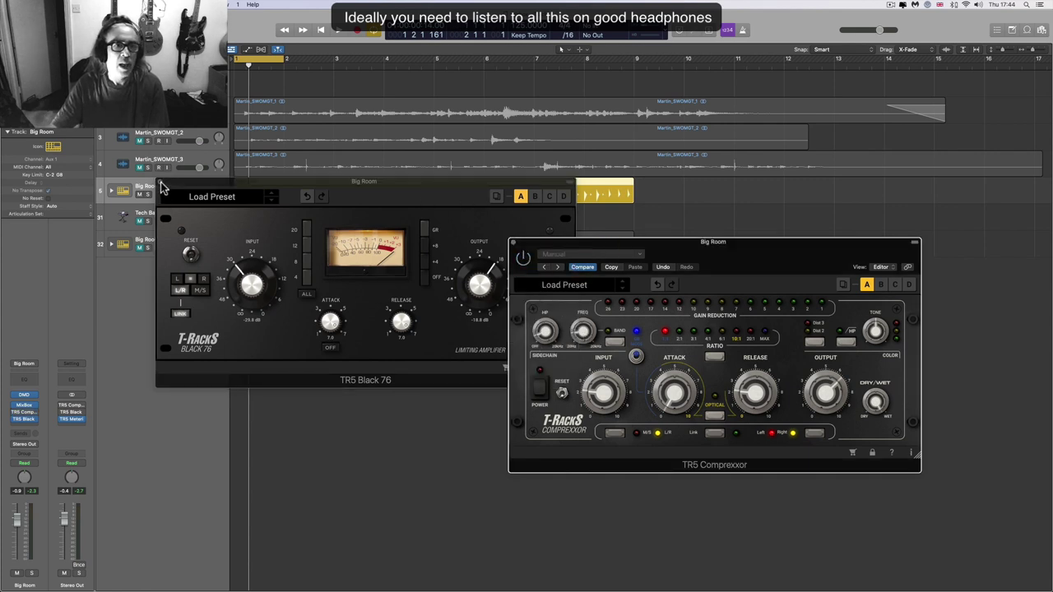
left_click(161, 183)
left_click(515, 244)
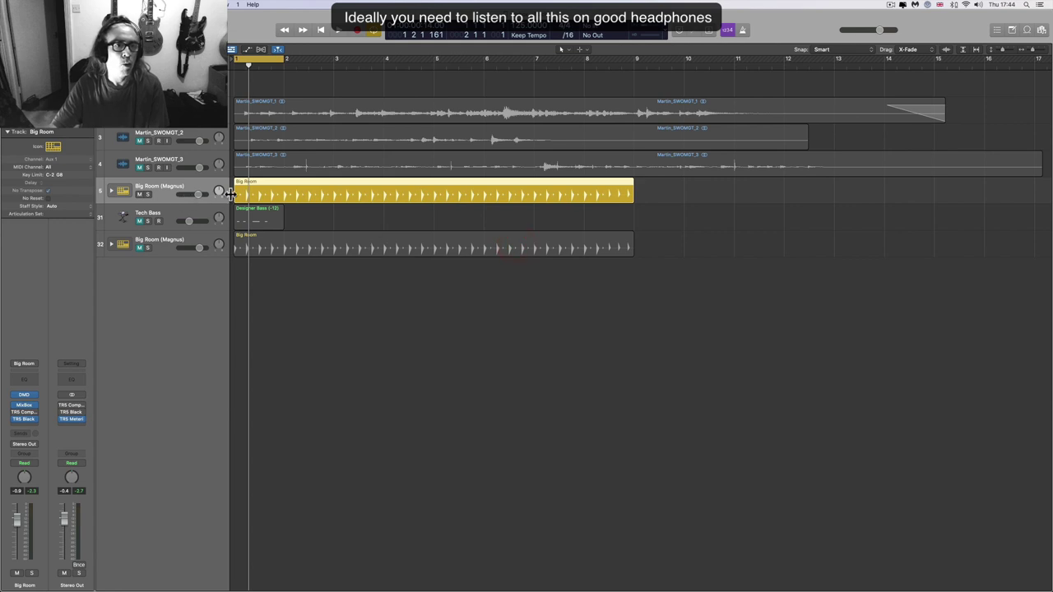
- Play the loop briefly, and open the Stereo Out's Comprexxor and Black 76 side by side over the arrangement
key("space")
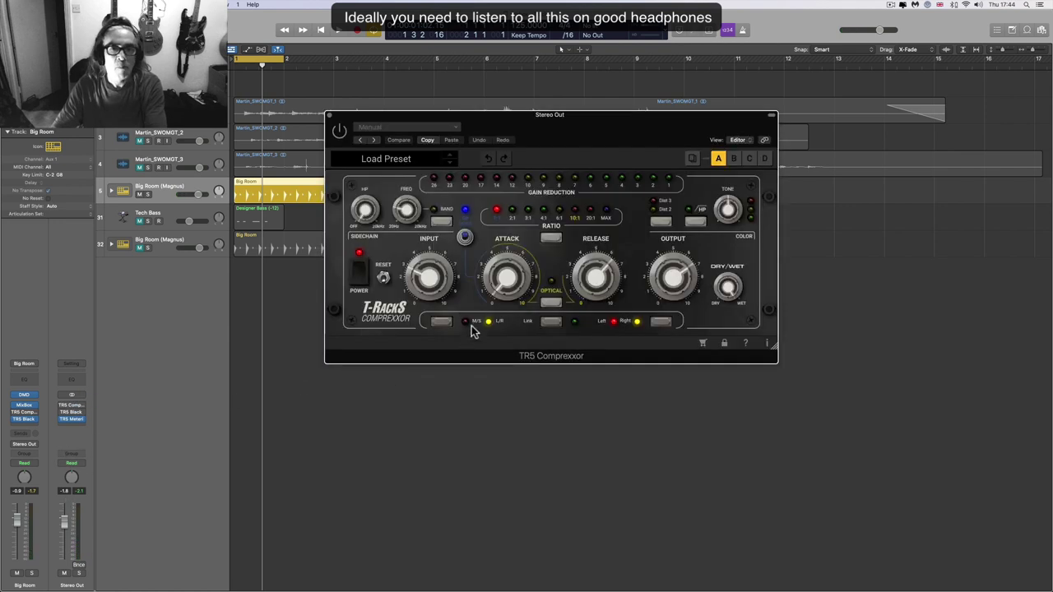
mouse_move(619, 129)
left_mouse_down()
mouse_move(765, 220)
mouse_move(842, 238)
left_mouse_up()
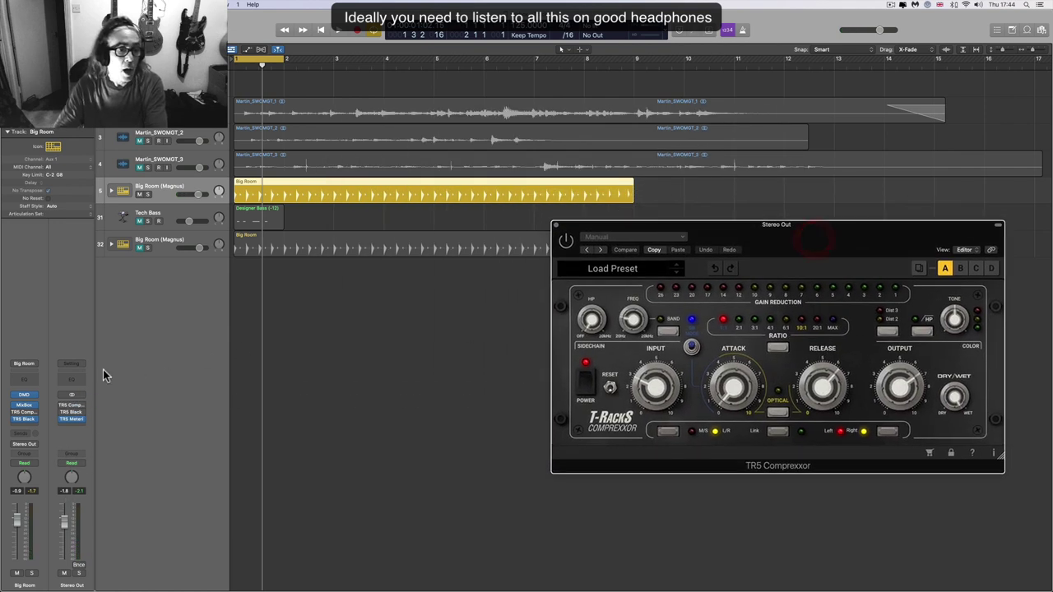
mouse_move(72, 417)
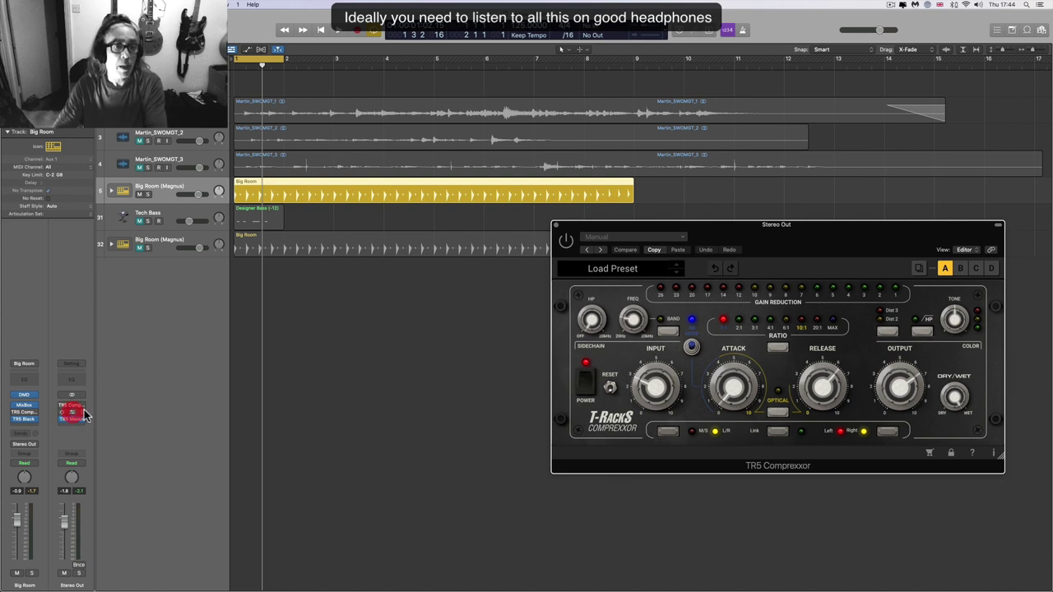
left_click_drag(653, 141, 423, 233)
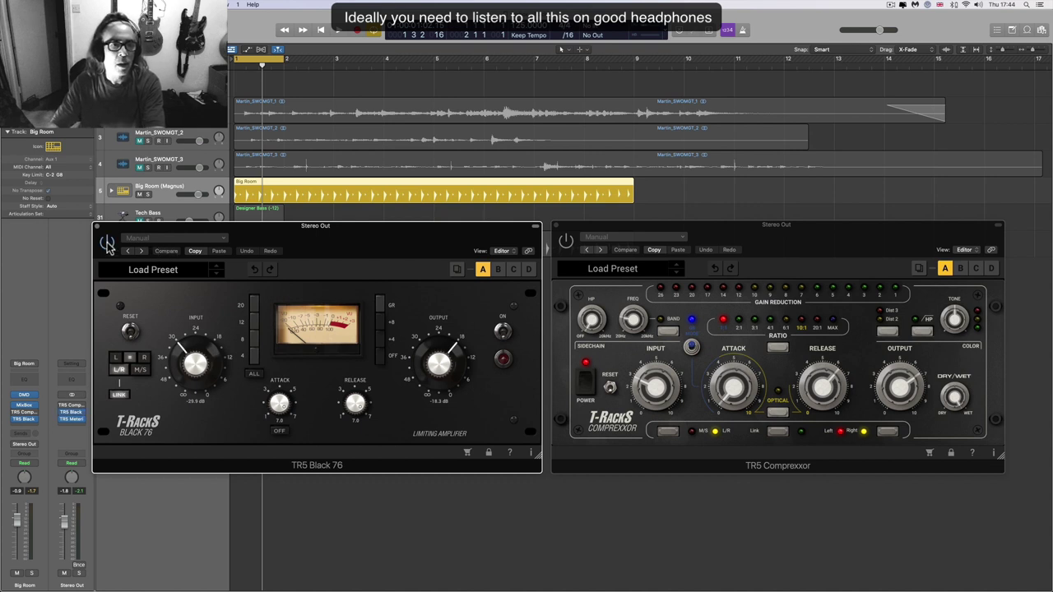
- Enable both Stereo Out plug-ins with the Black 76 unit on and the Comprexxor unit off, and set the Black 76 output to -17.8 dB during playback
left_click(502, 334)
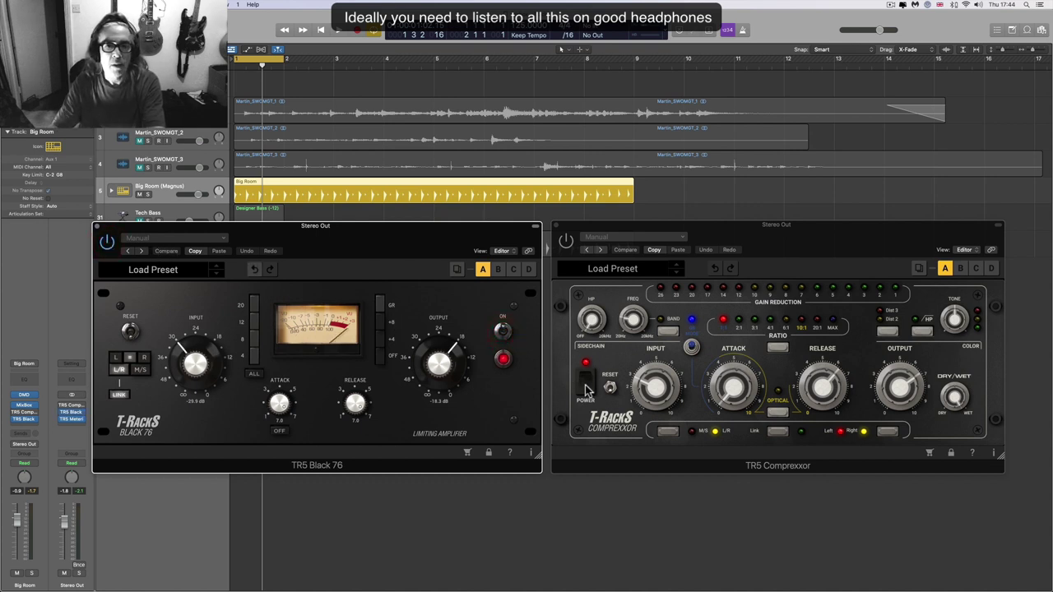
left_click(589, 392)
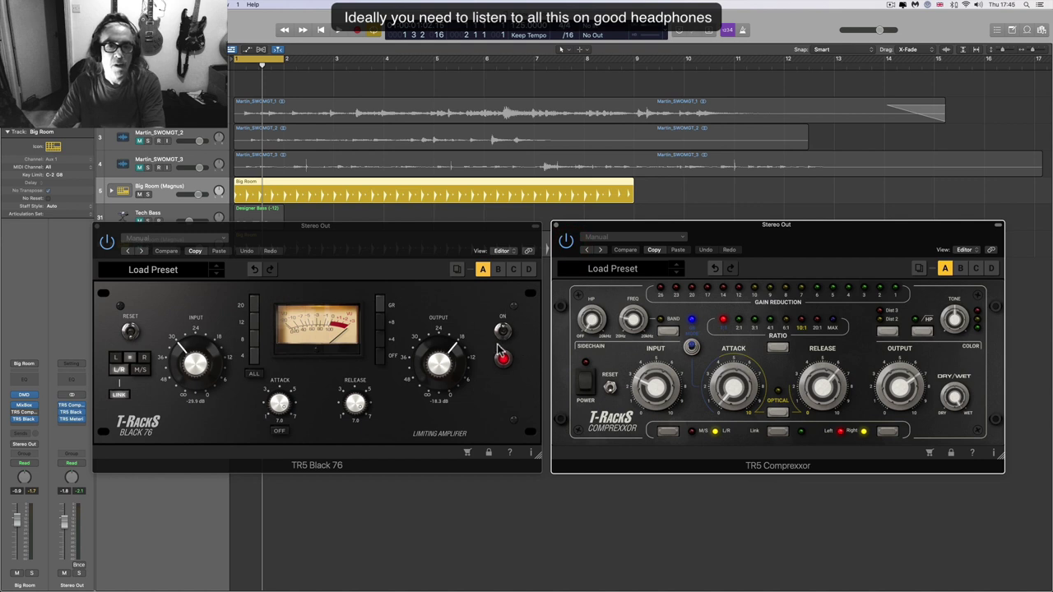
key("space")
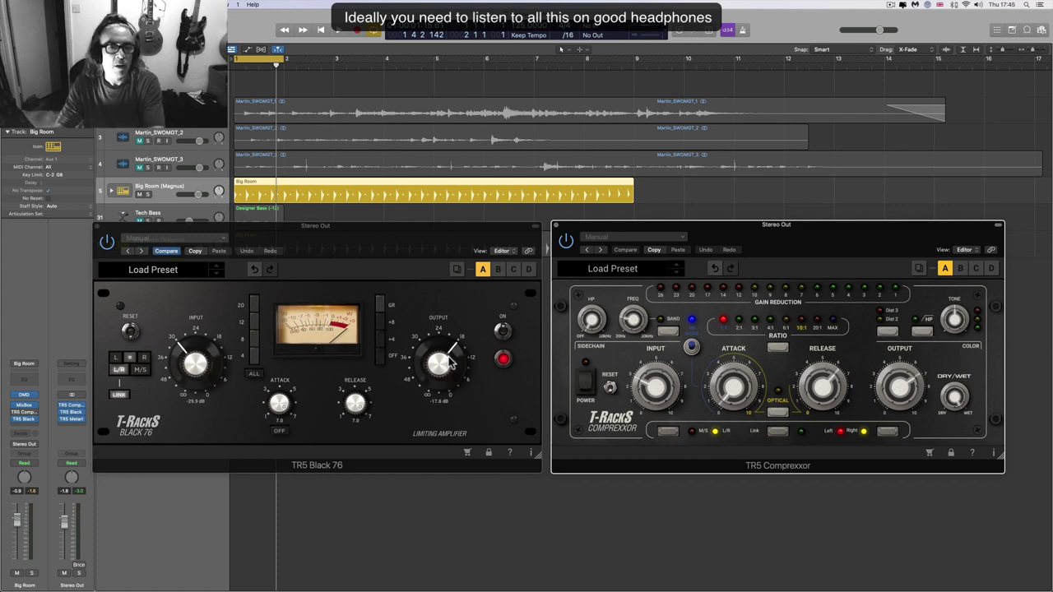
- Play the loop again through the Stereo Out's Black 76, and leave both compressor units switched off
key("space")
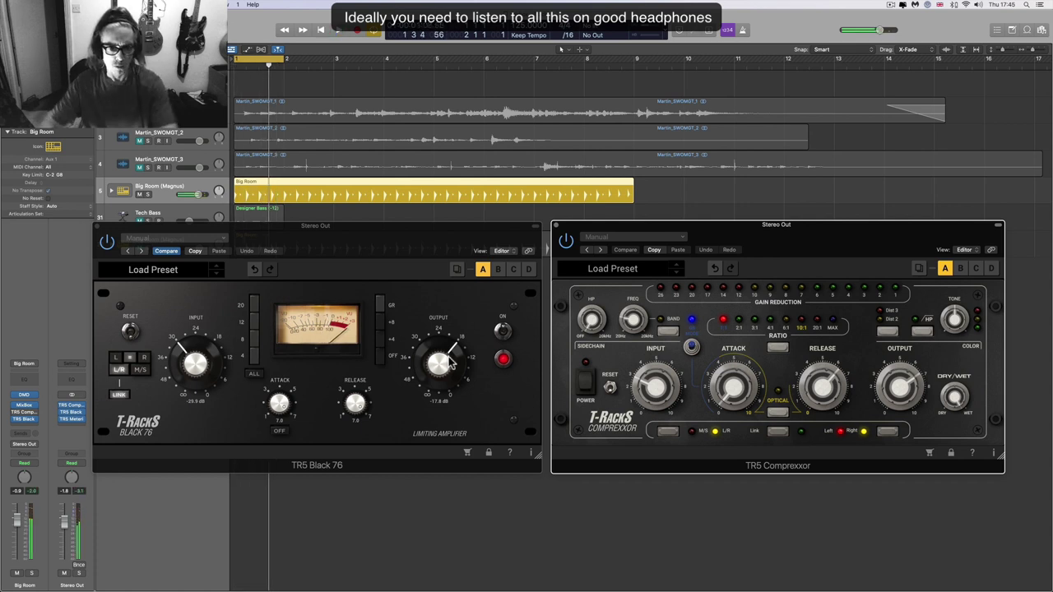
left_click(503, 331)
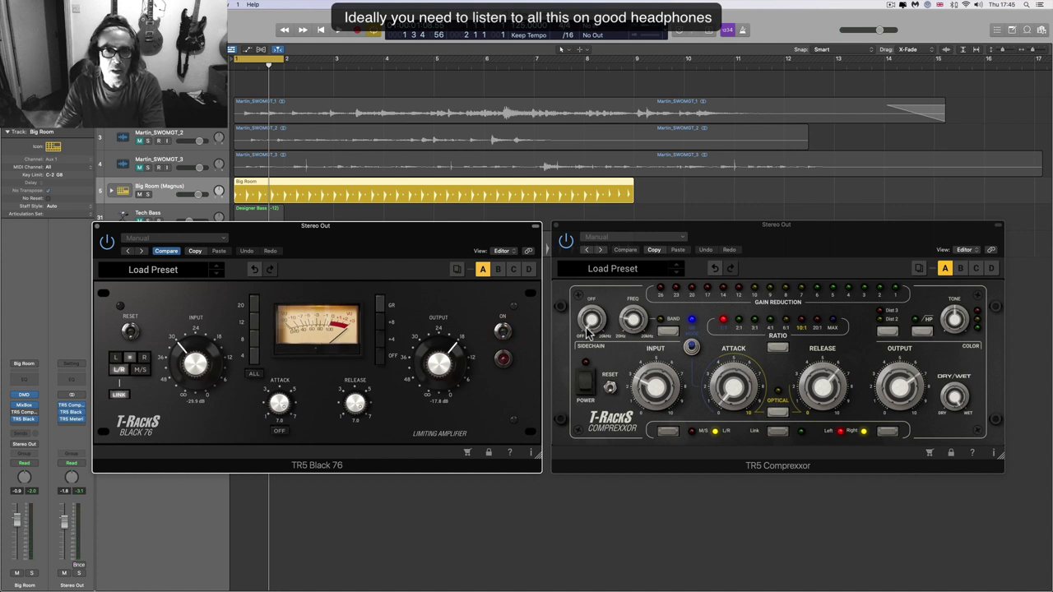
left_click(587, 384)
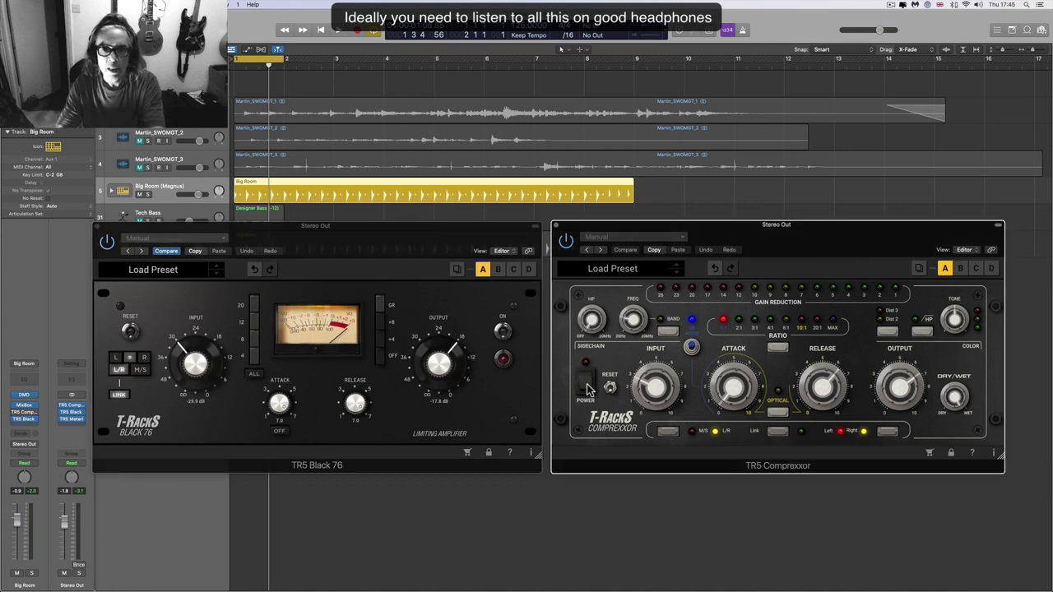
- During loop playback, set the Comprexxor input to 2.6 and its output to 6.9, switching over to the Black 76 in between
key("space")
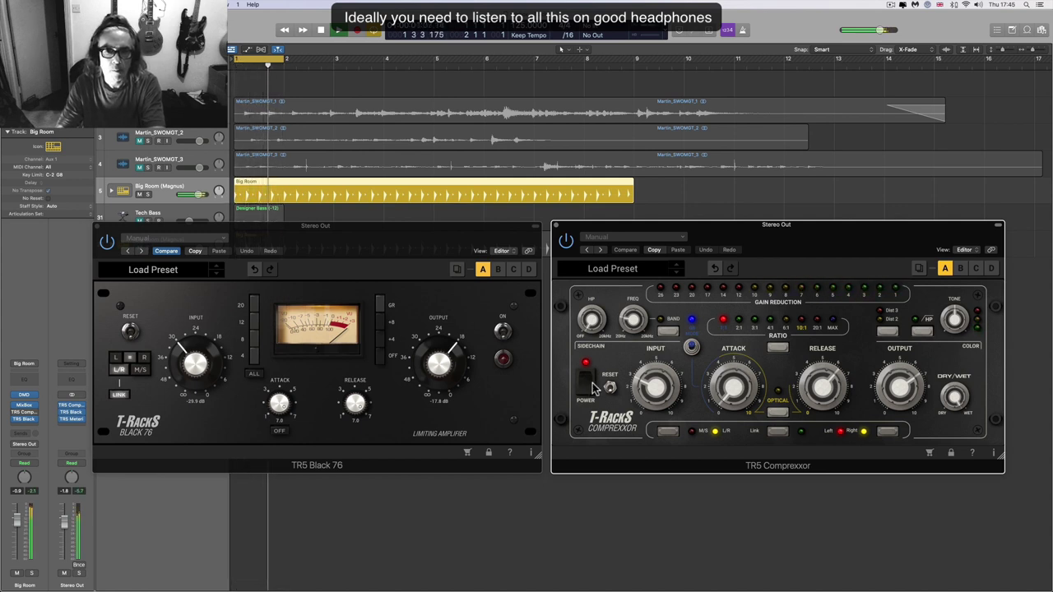
mouse_move(643, 389)
left_click_drag(643, 389, 643, 380)
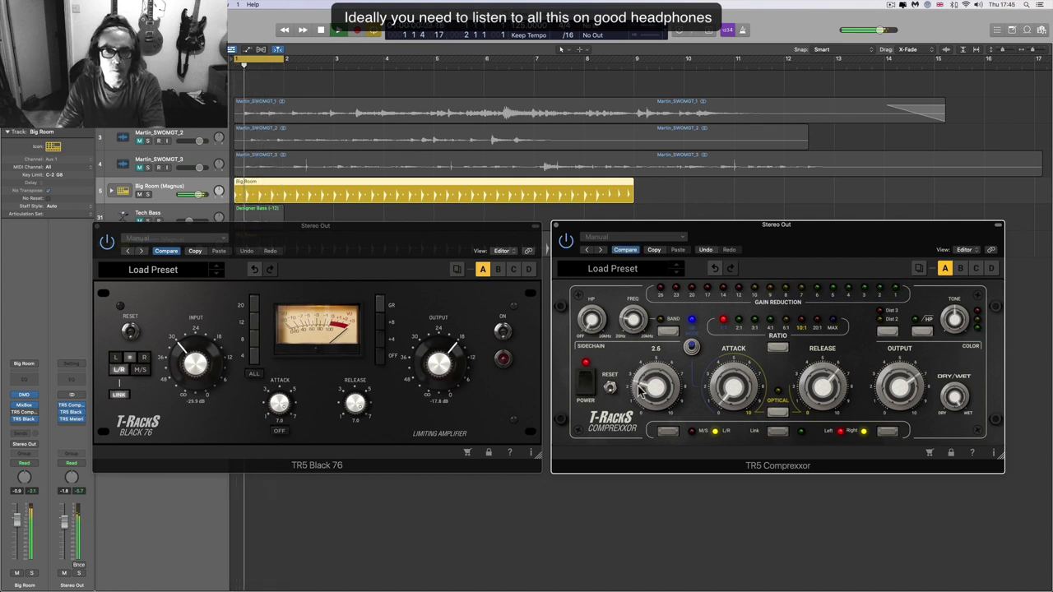
left_click(586, 380)
left_click(503, 332)
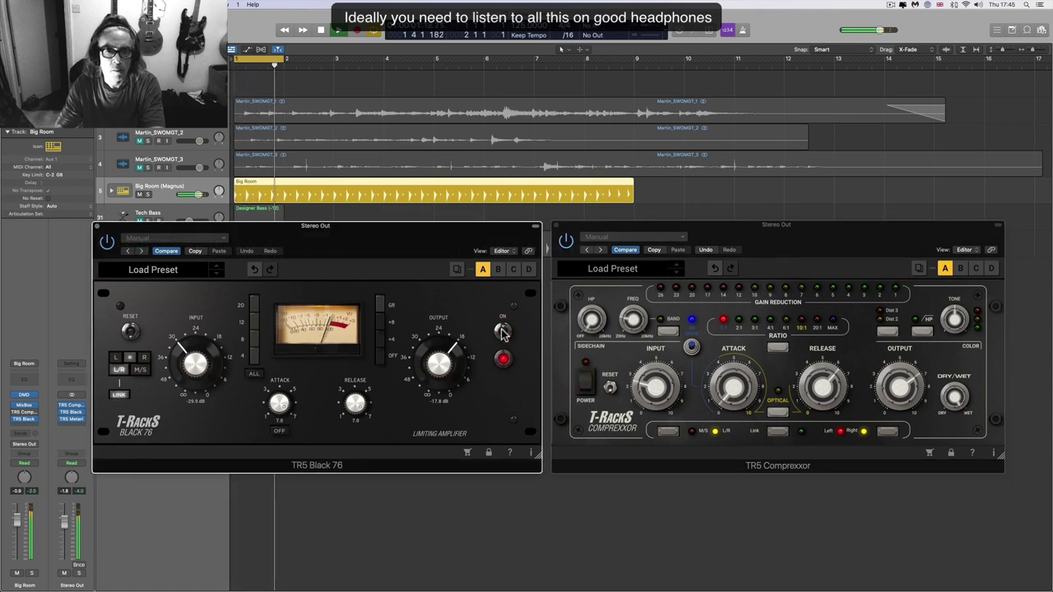
left_click(897, 393)
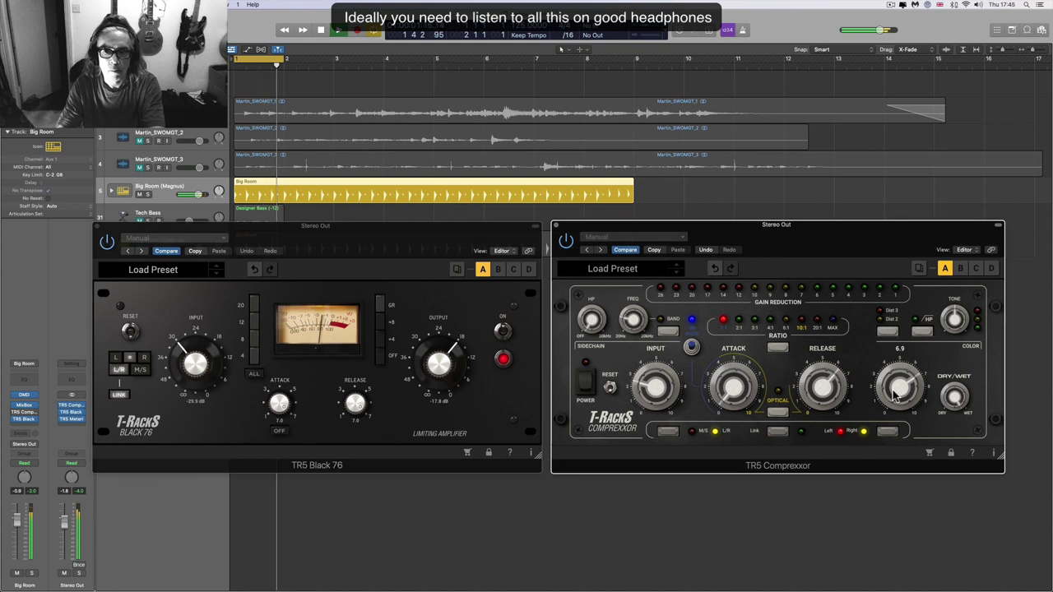
- Alternate between the Black 76 and the Comprexxor during playback, and leave both units off with playback stopped
left_click(503, 332)
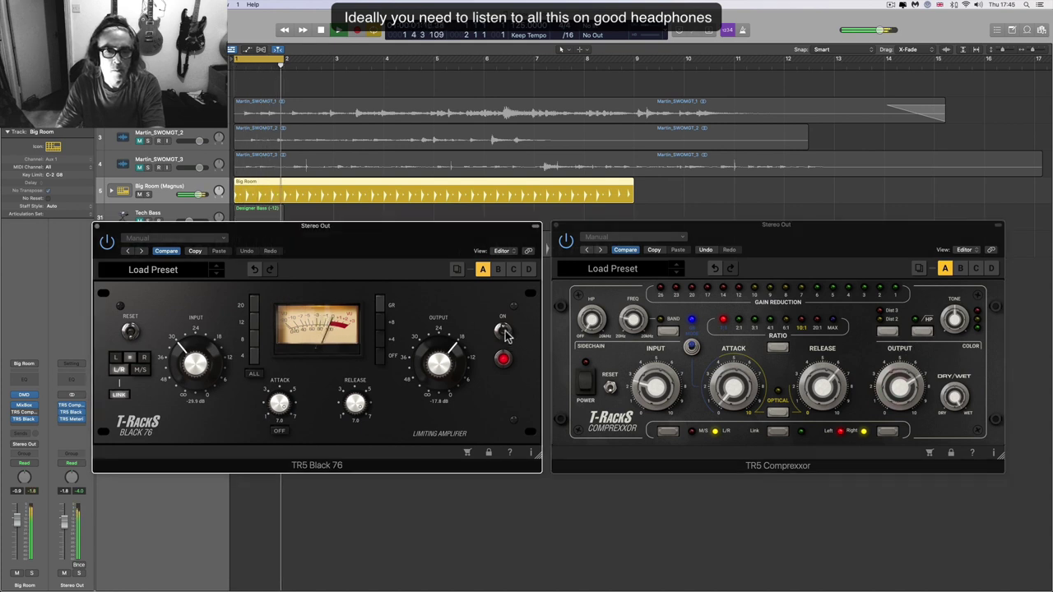
left_click(503, 332)
left_click(589, 383)
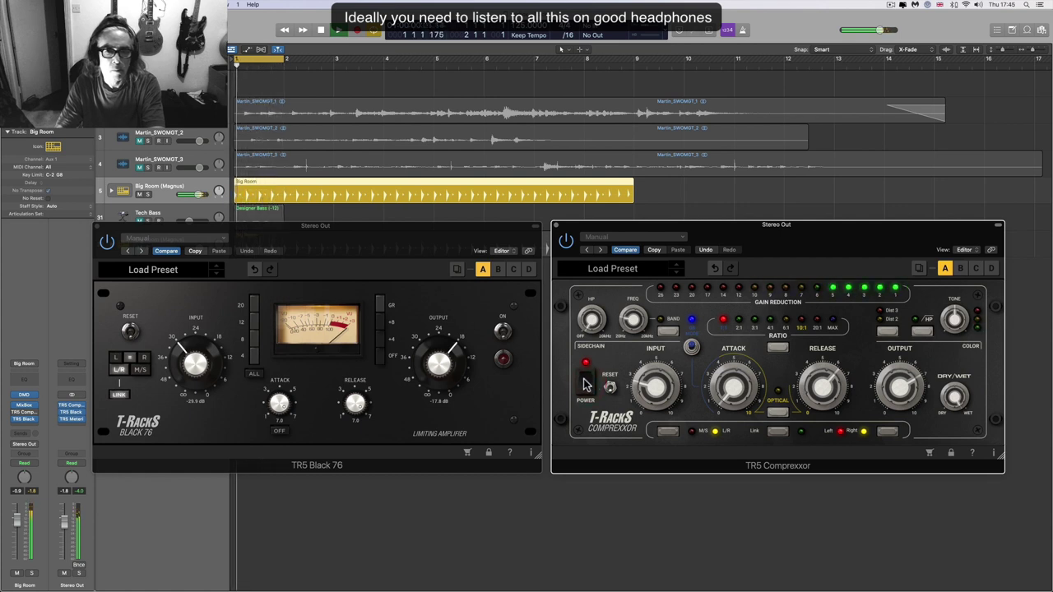
left_click(585, 383)
left_click(533, 360)
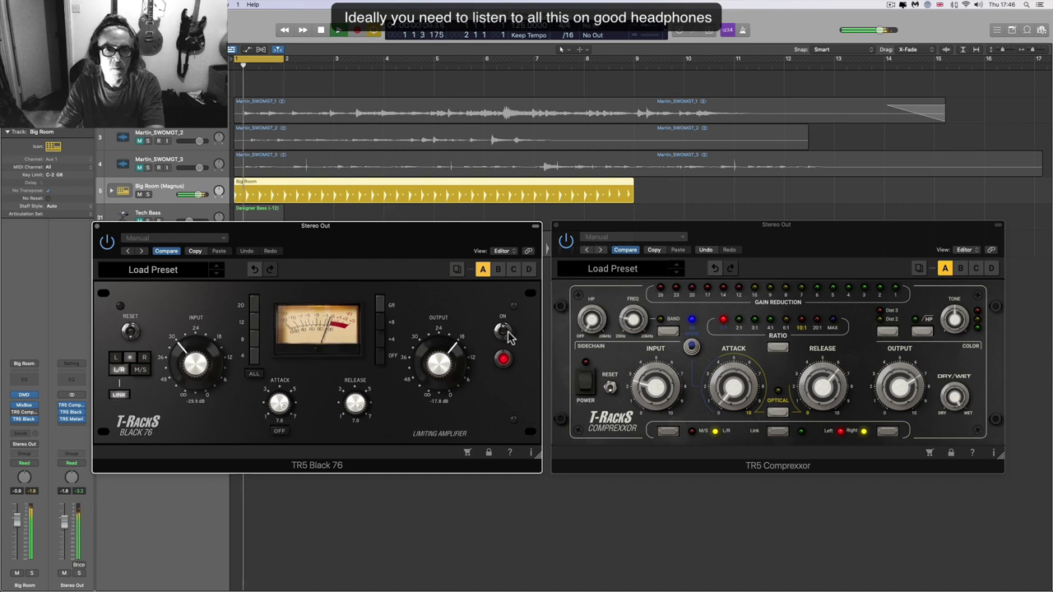
left_click(504, 333)
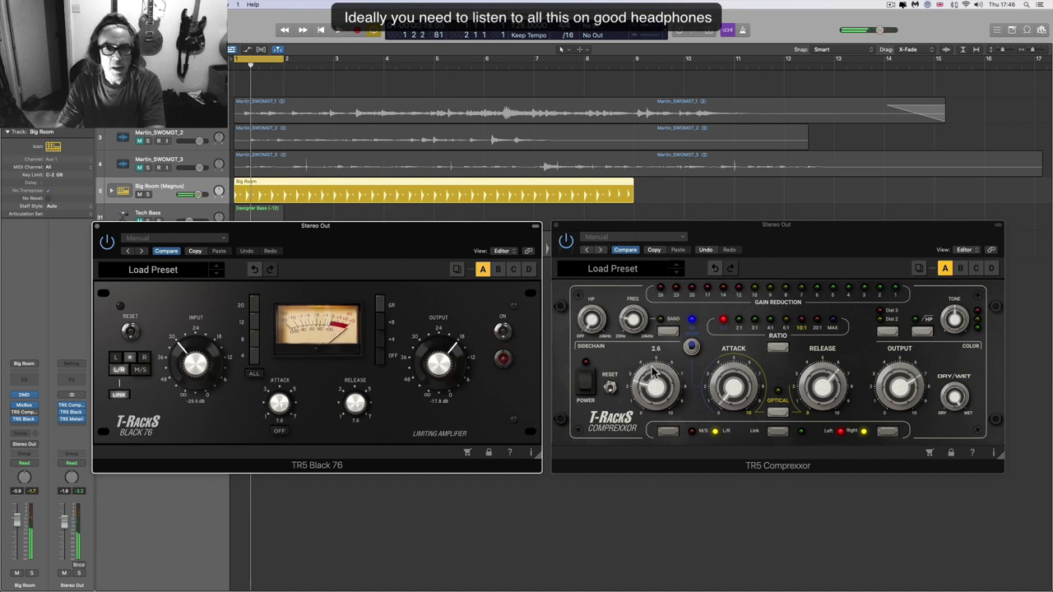
- Move both Stereo Out compressor windows down side by side, clear of the second Big Room track
left_click_drag(508, 236, 507, 242)
left_click_drag(600, 228, 603, 237)
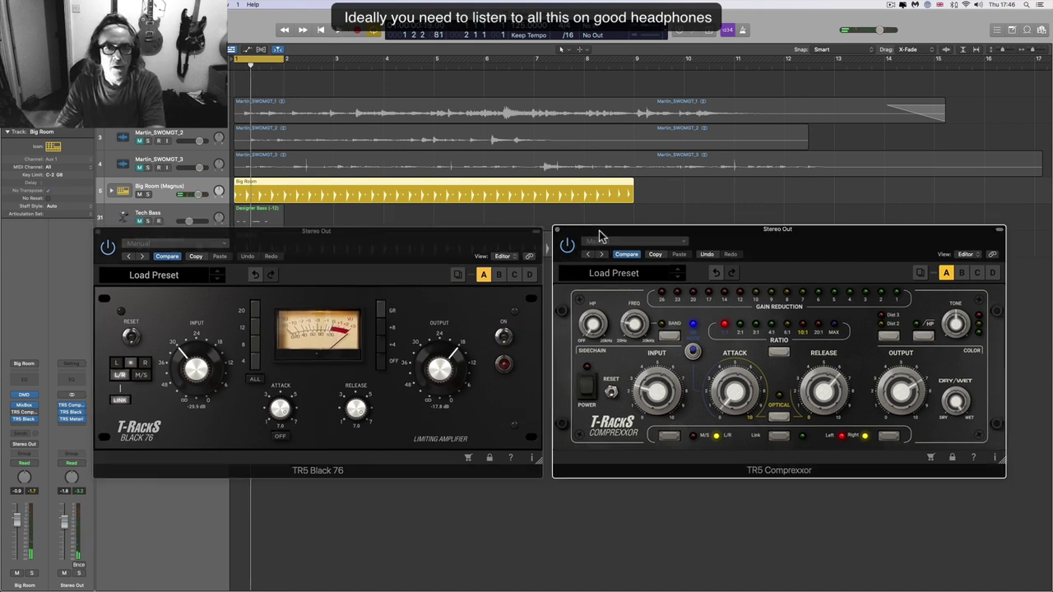
left_click(494, 243)
left_click_drag(494, 243, 496, 245)
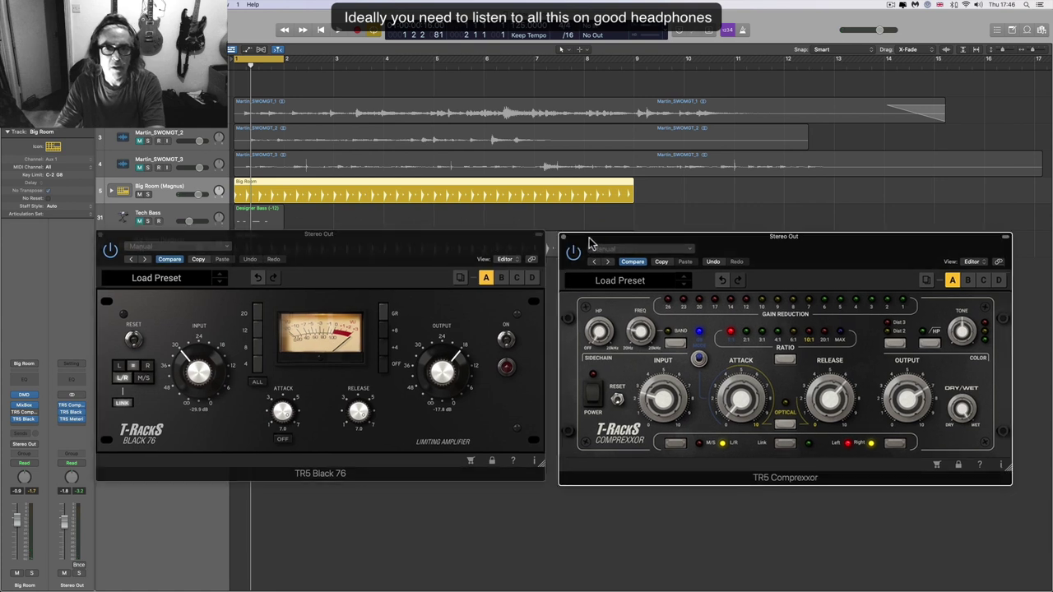
left_click_drag(580, 242, 587, 245)
left_click_drag(512, 238, 513, 238)
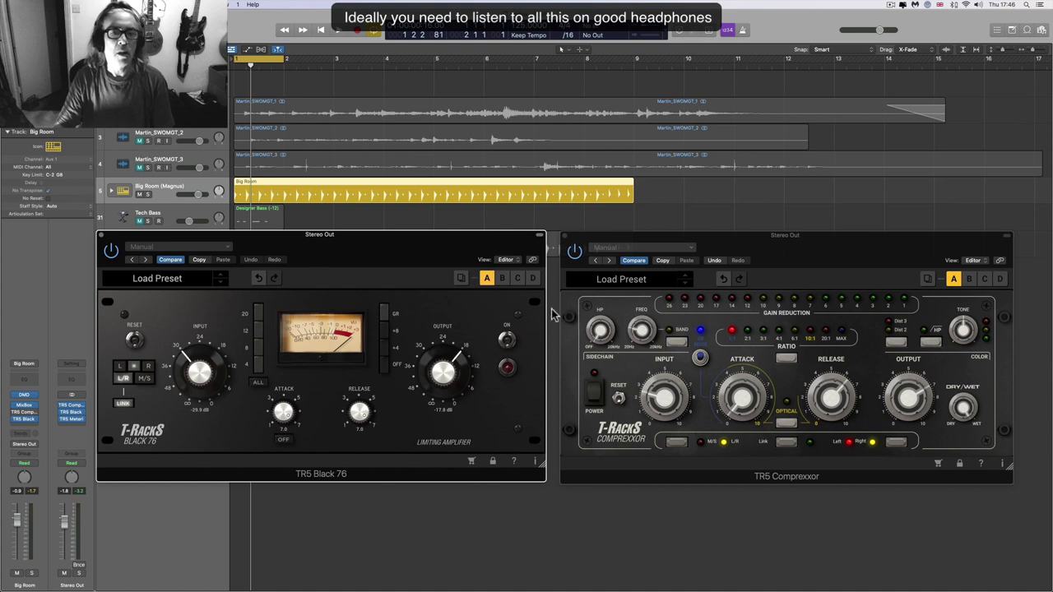
left_click_drag(403, 245, 408, 266)
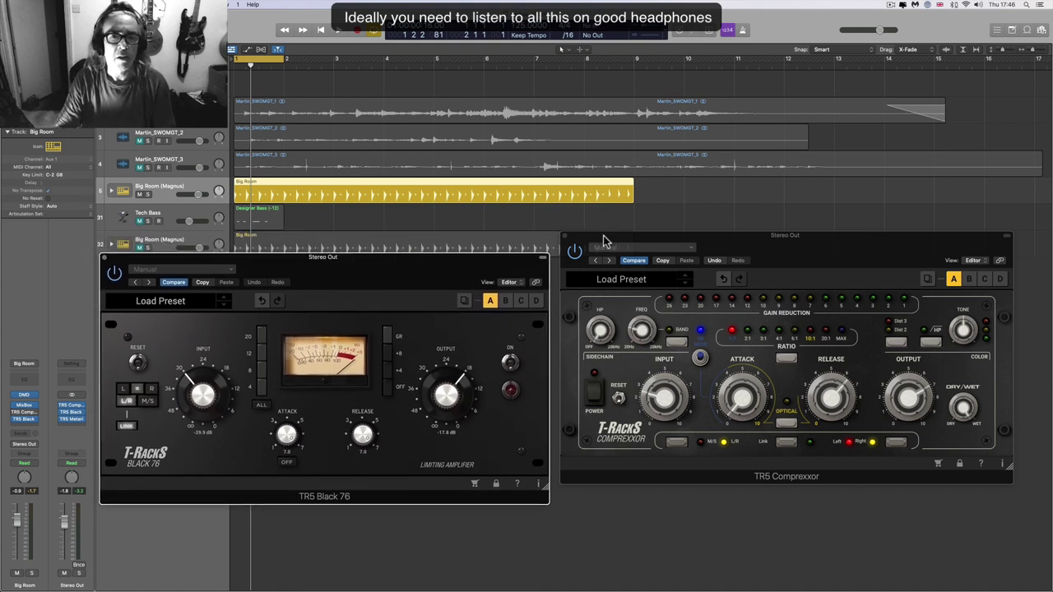
left_click_drag(605, 238, 604, 261)
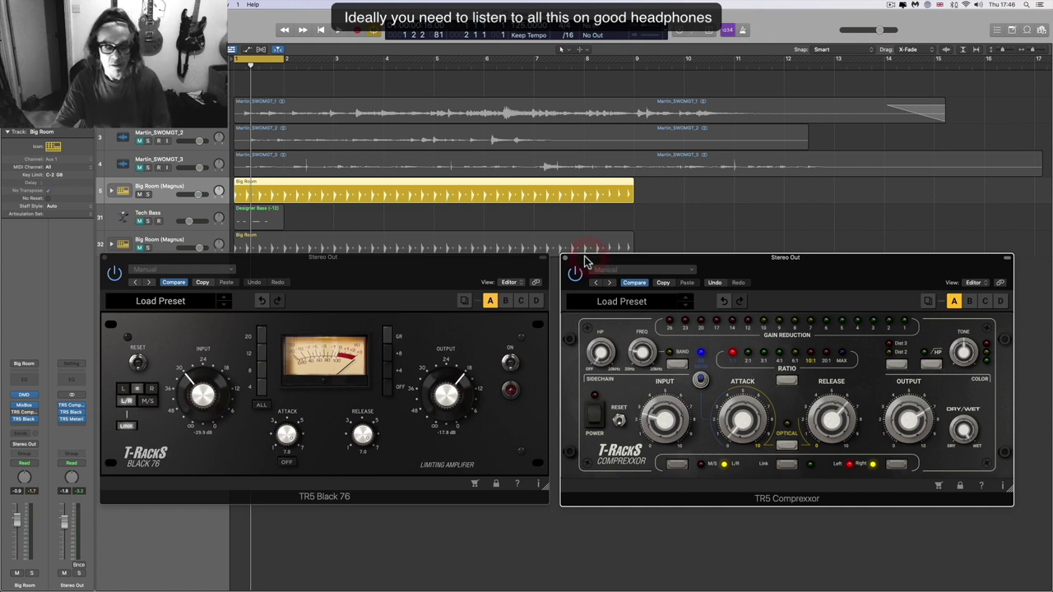
left_click(475, 264)
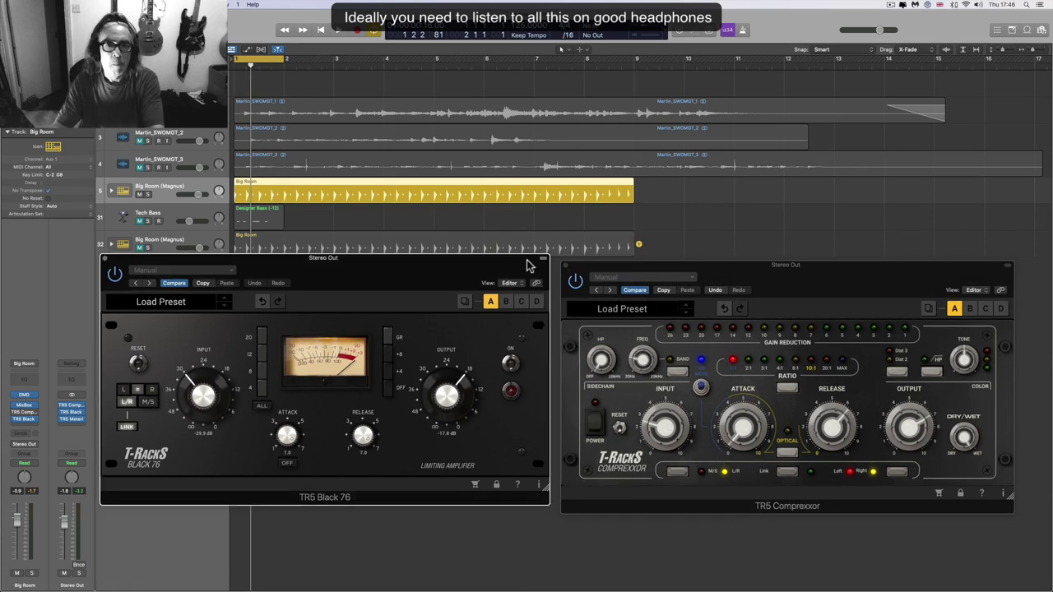
left_click_drag(529, 264, 532, 273)
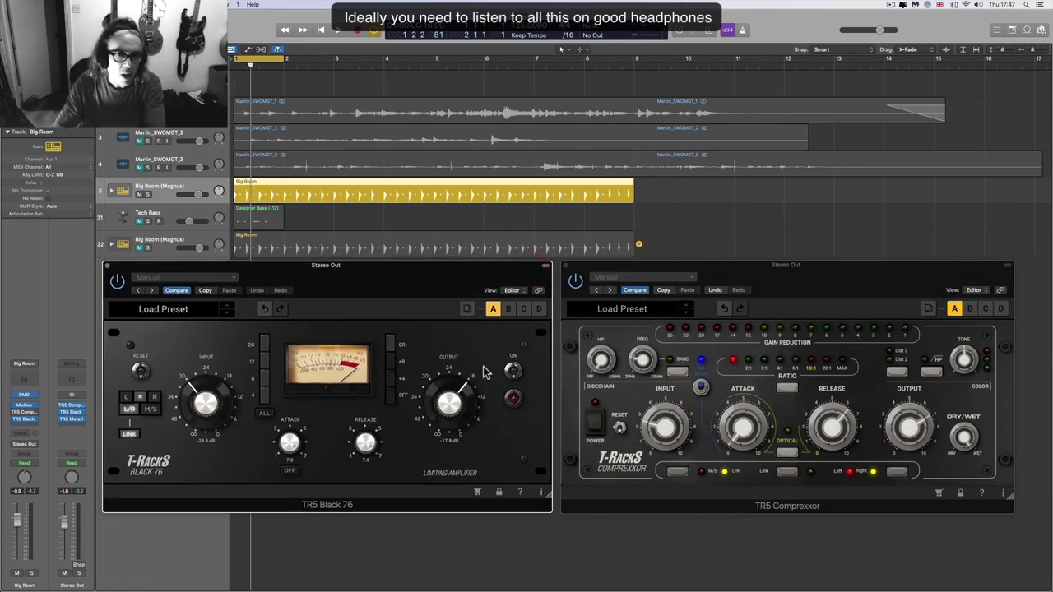
- Switch on the Black 76 unit, set its input to -23.7 dB, and audition the loop through it twice
left_click(511, 370)
left_click_drag(215, 409, 213, 384)
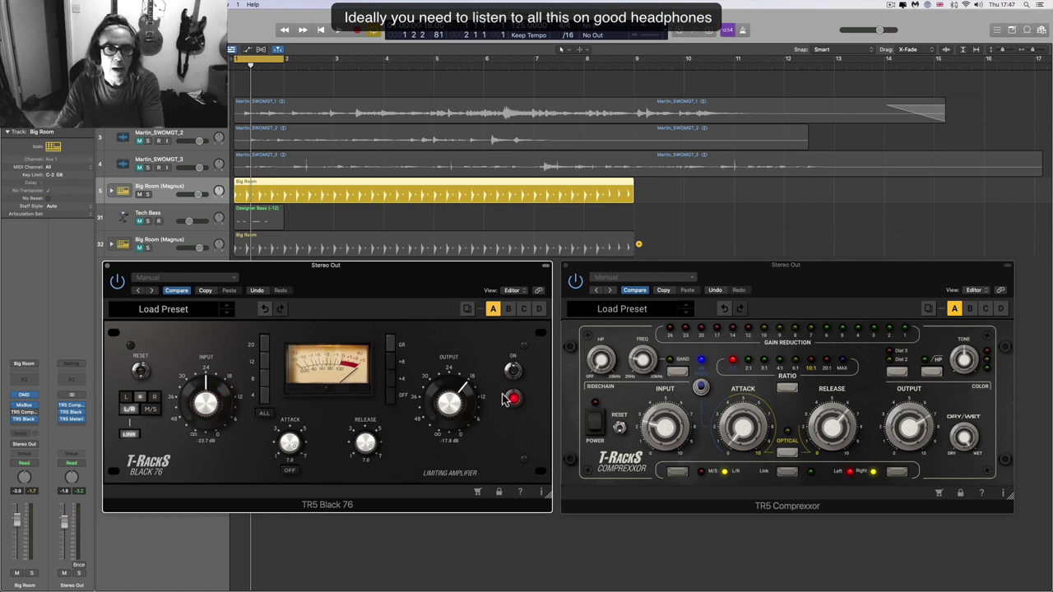
key("space")
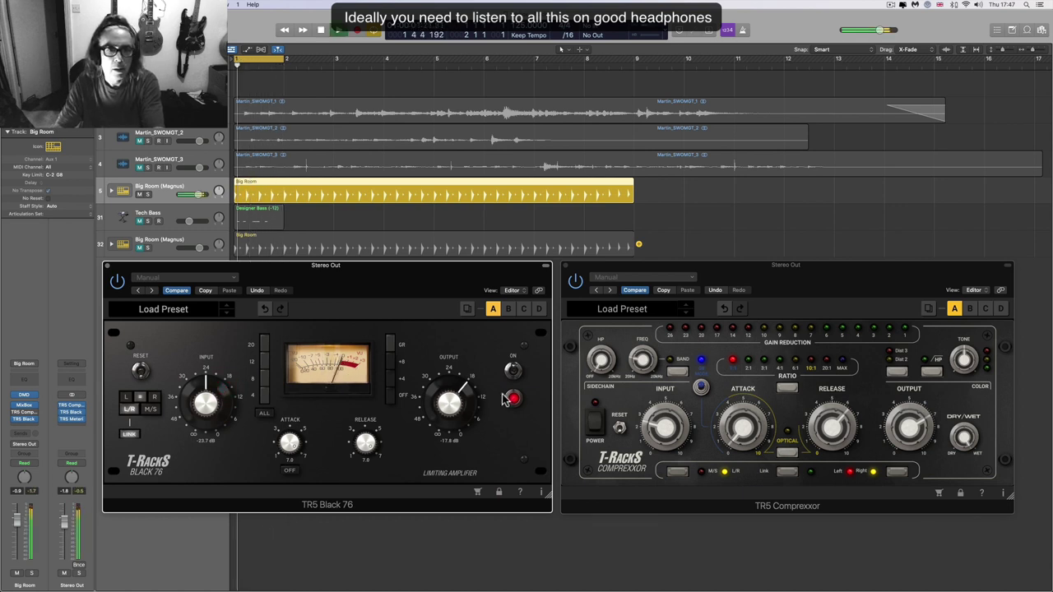
key("space")
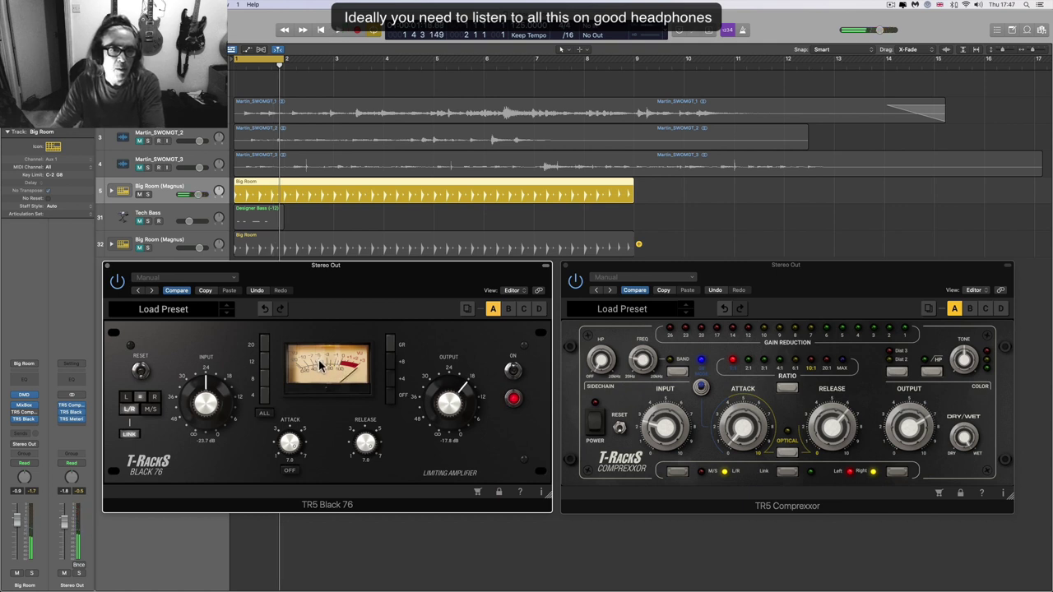
key("space")
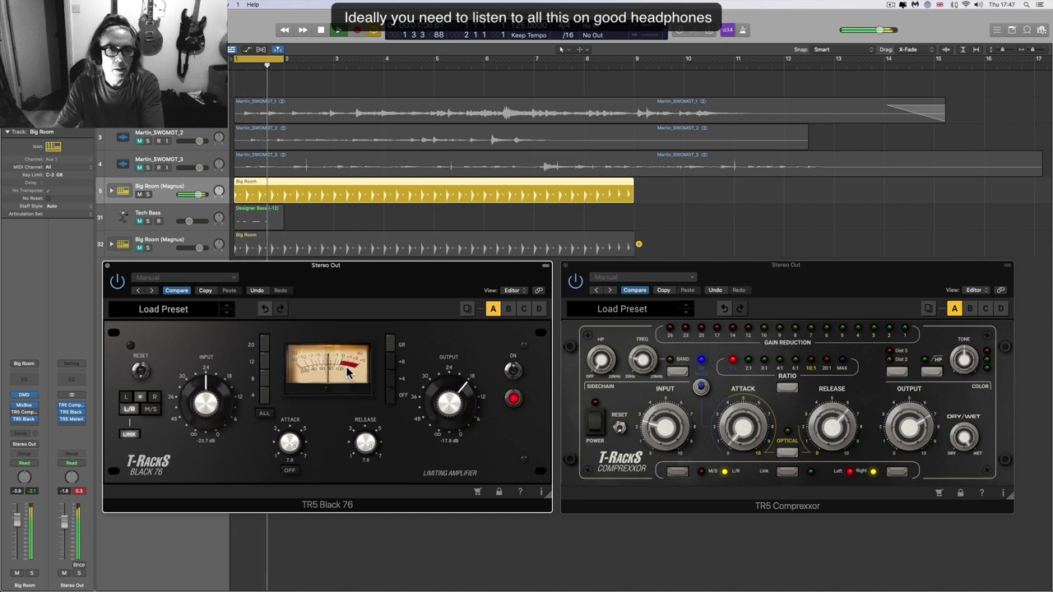
key("space")
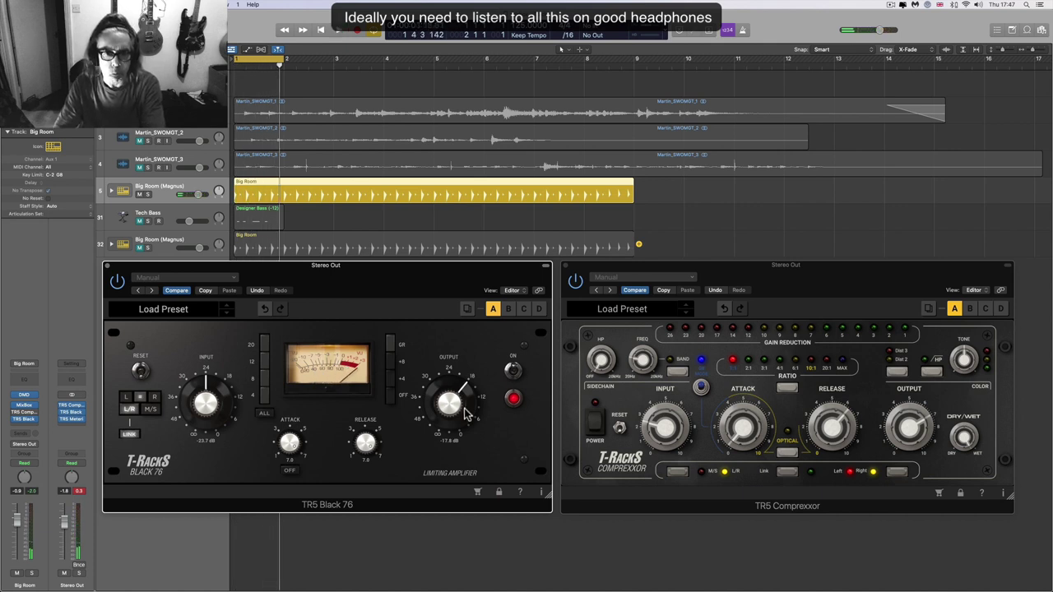
- Switch the Black 76 off and the Comprexxor on, and set the Comprexxor input to 3.2 during playback
left_click(512, 372)
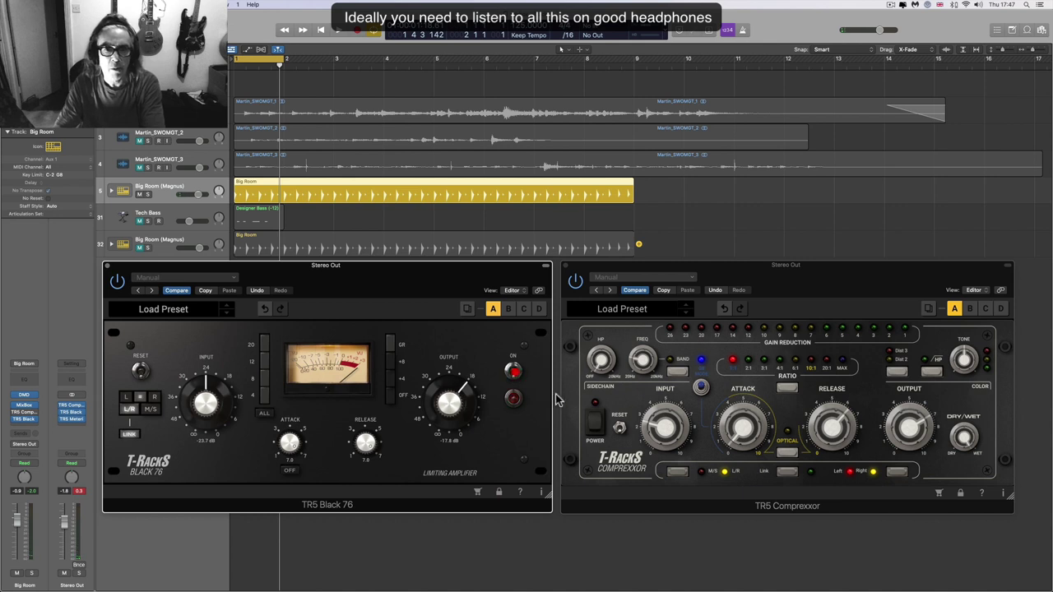
left_click(597, 426)
key("space")
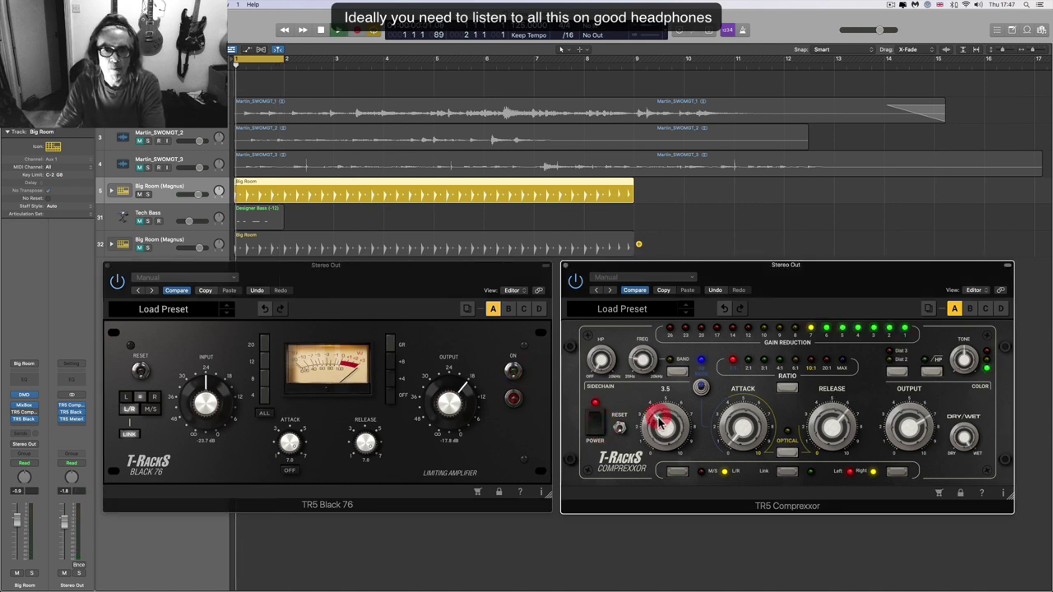
left_click_drag(661, 423, 661, 421)
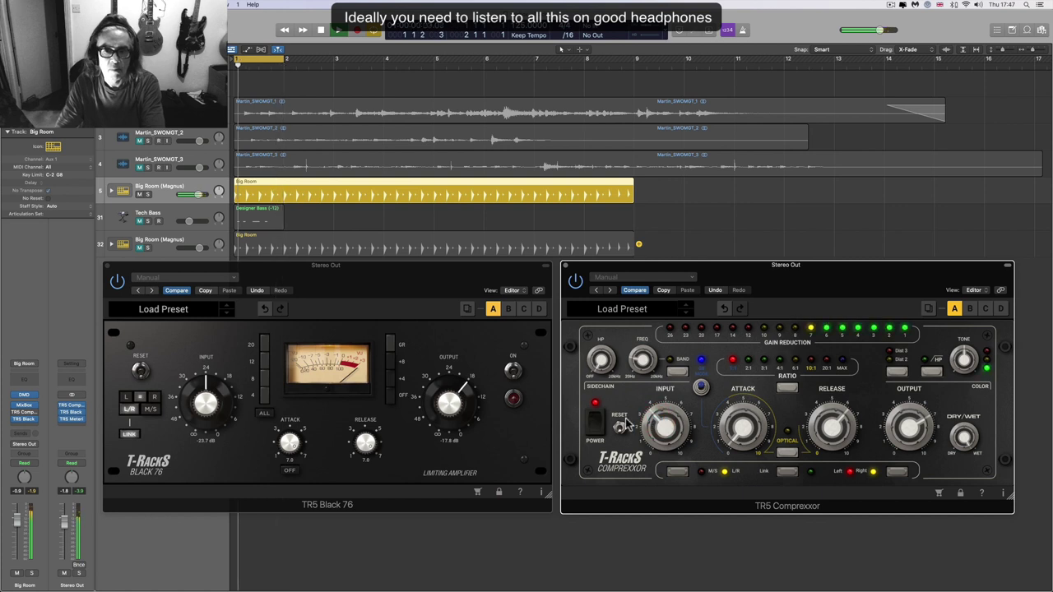
- Compare the Comprexxor with the Black 76 during playback, return to the Comprexxor, and set its output to 7.3
left_click(596, 422)
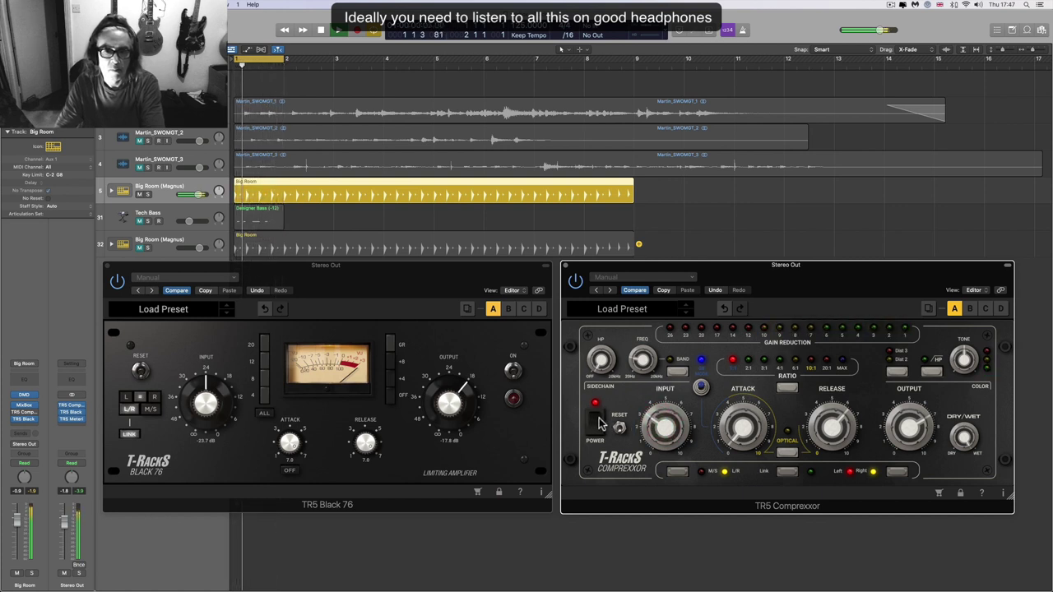
left_click(514, 370)
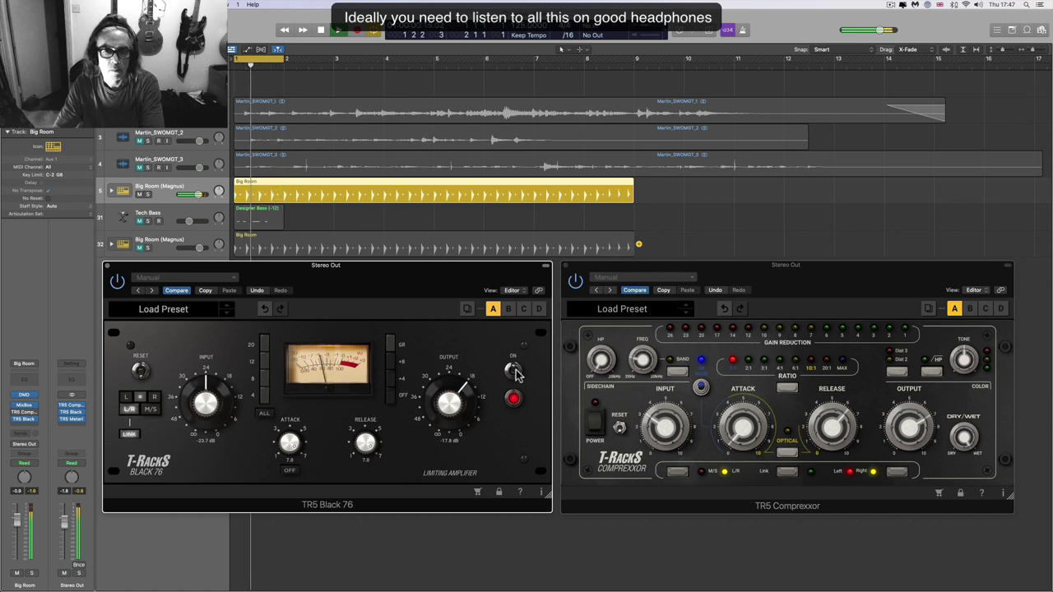
left_click(513, 370)
left_click(594, 424)
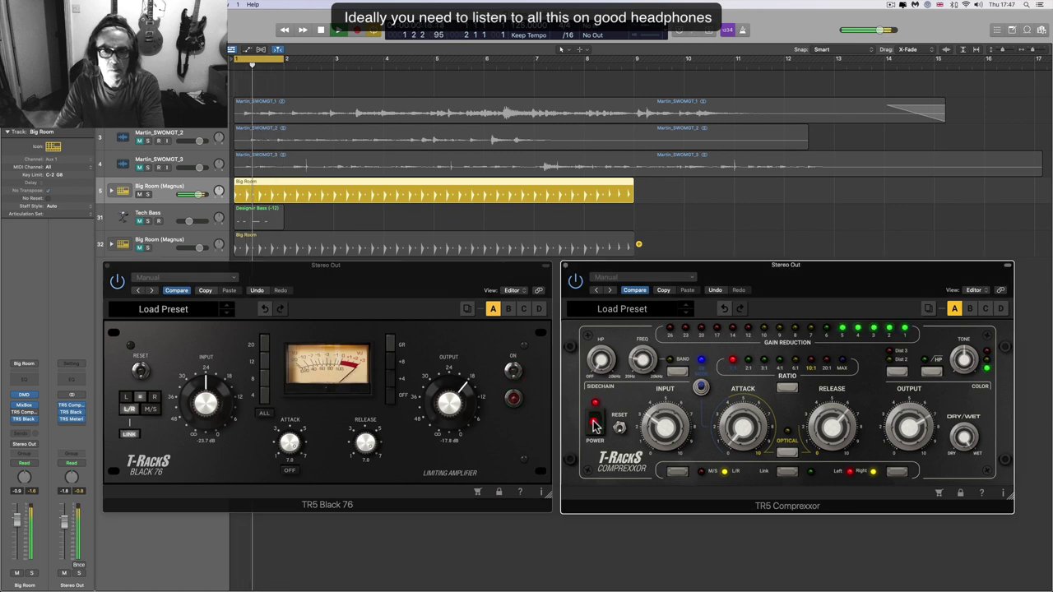
mouse_move(662, 423)
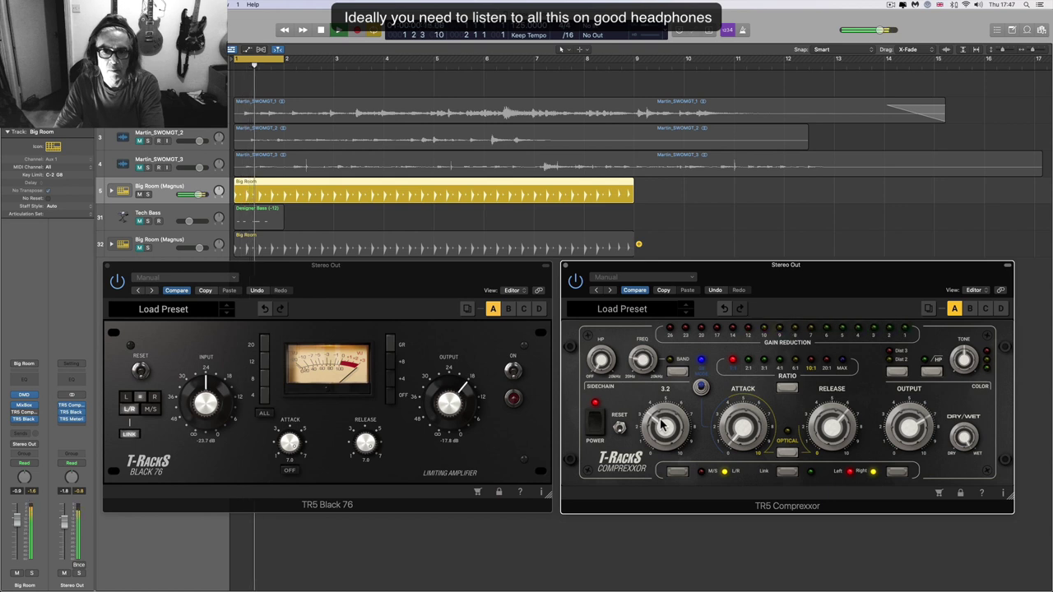
mouse_move(897, 434)
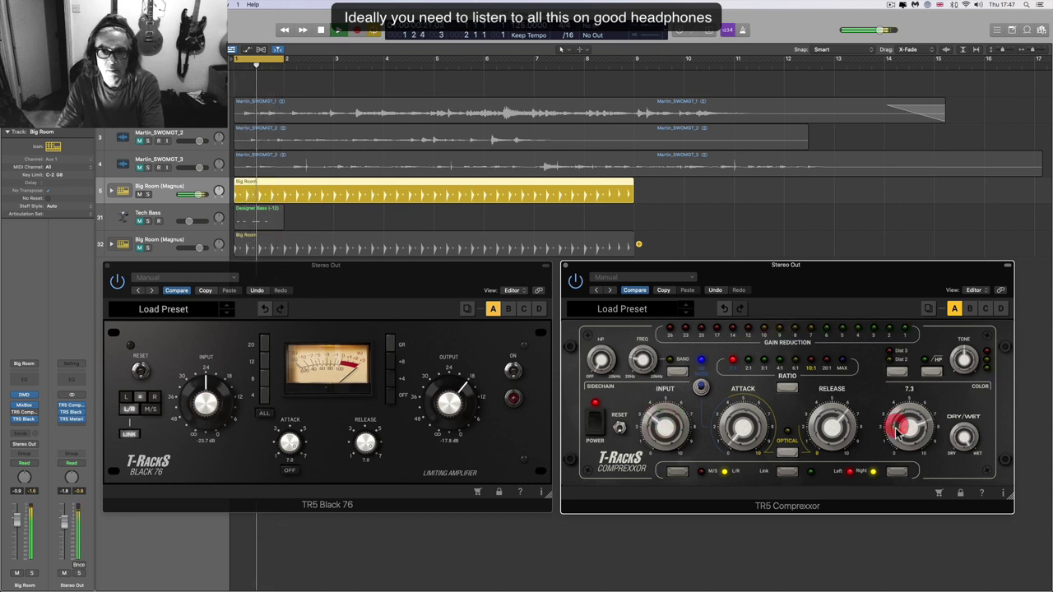
- Switch back to the Black 76, set its output to -18.7 dB, and play the loop through it before switching it off
left_click(593, 421)
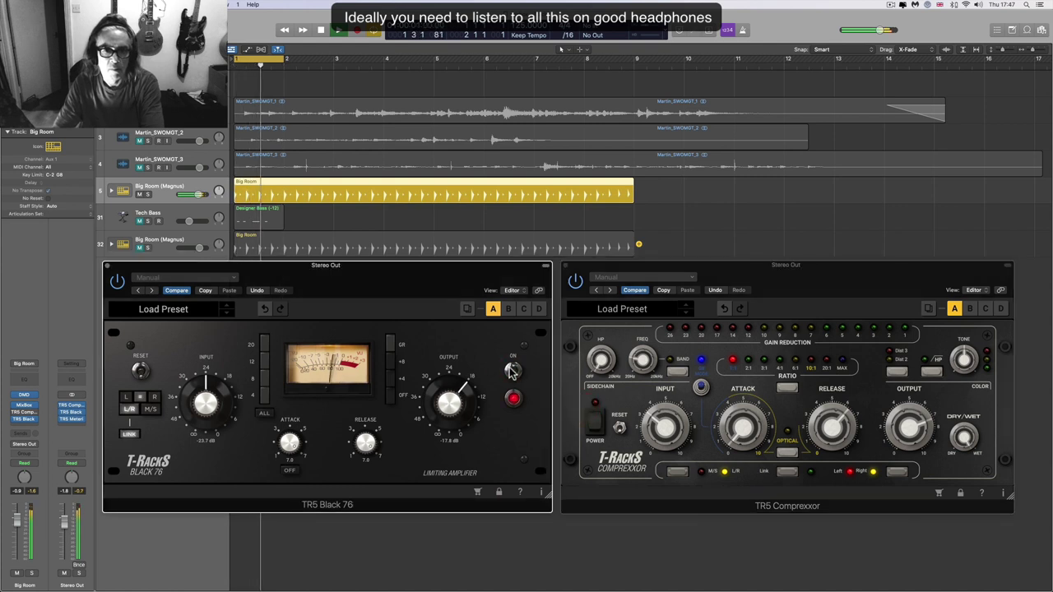
left_click(512, 371)
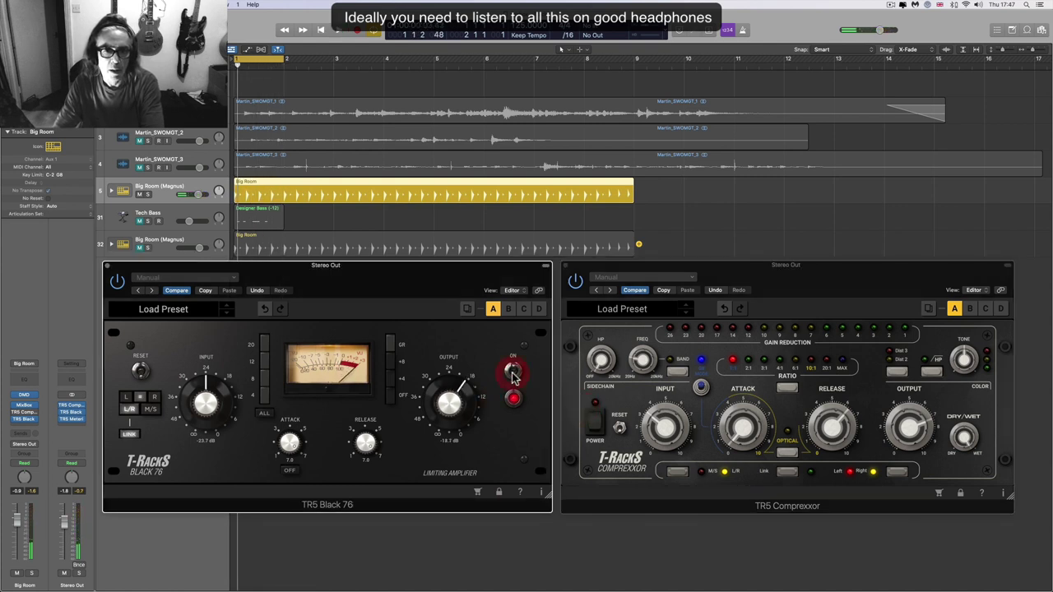
key("space")
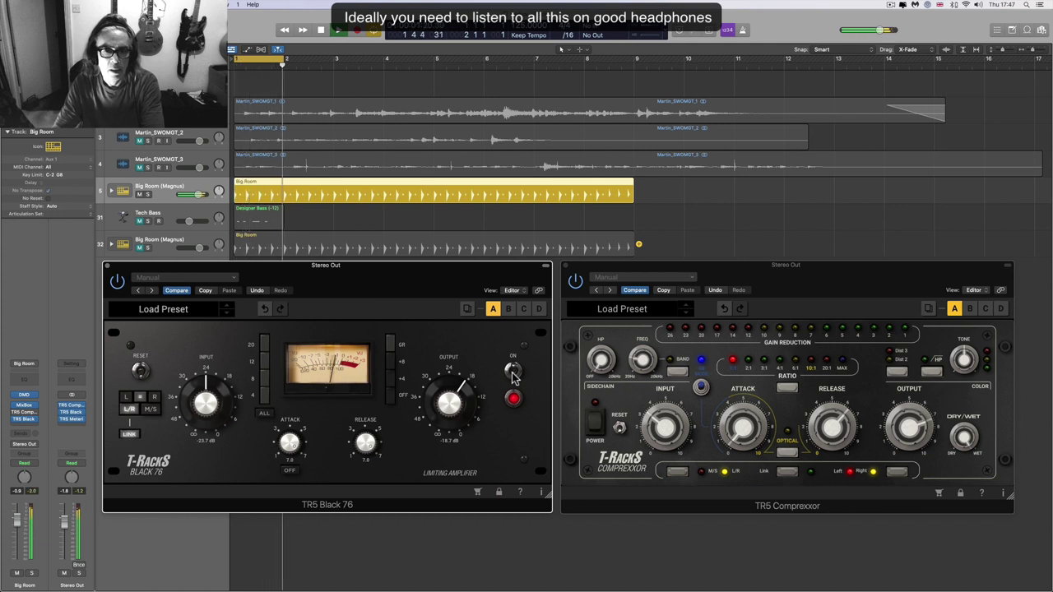
left_click(512, 371)
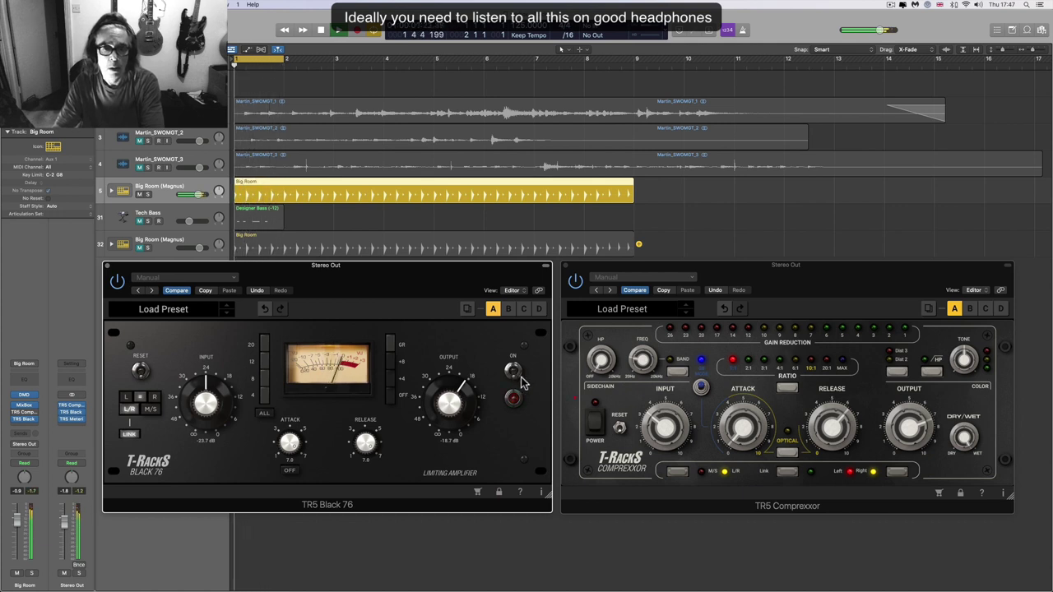
- Switch on the Comprexxor, adjust its release during playback, and play the loop through it again
left_click(594, 423)
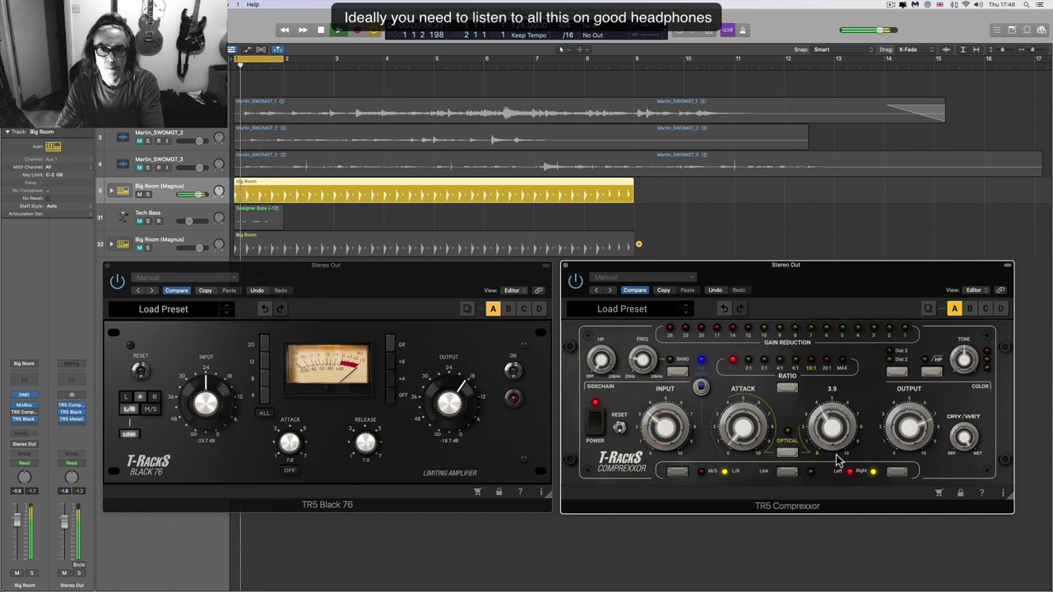
left_click_drag(837, 460, 836, 426)
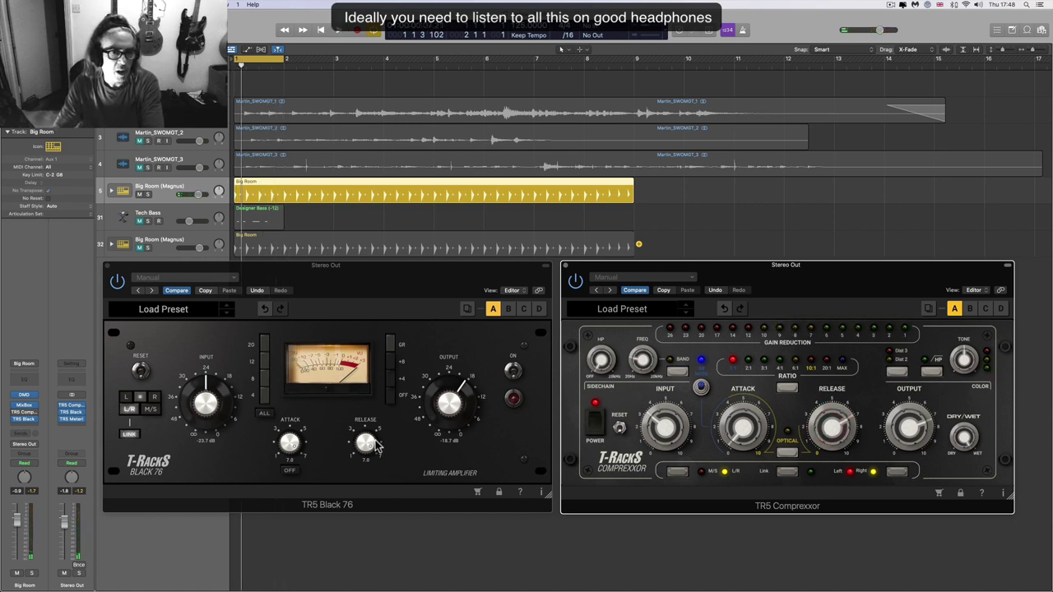
key("space")
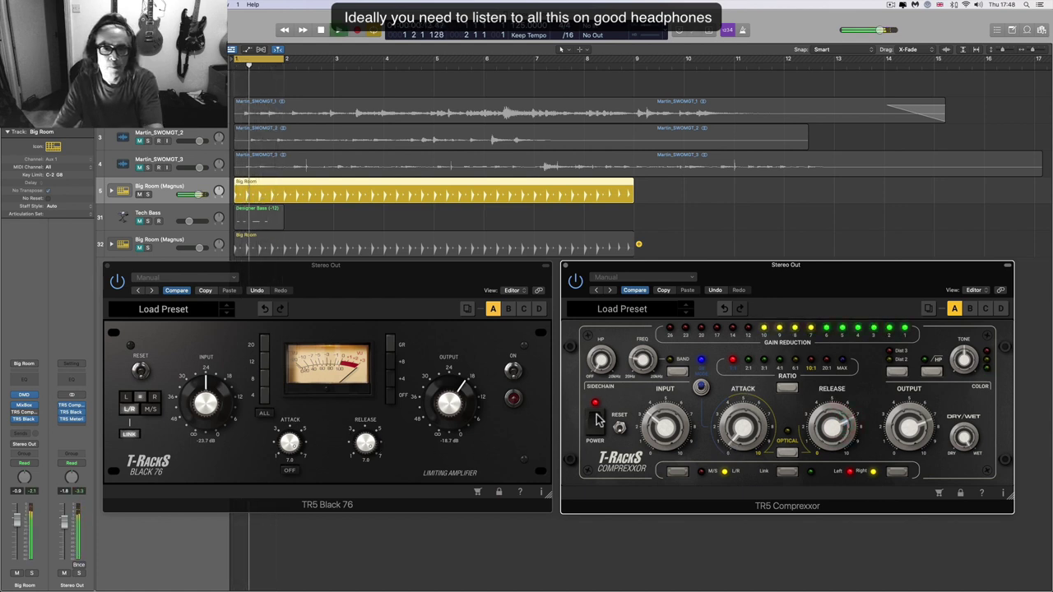
- Switch from the Comprexxor to the Black 76 on the Stereo Out, play the loop through it, and stop playback
left_click(516, 374)
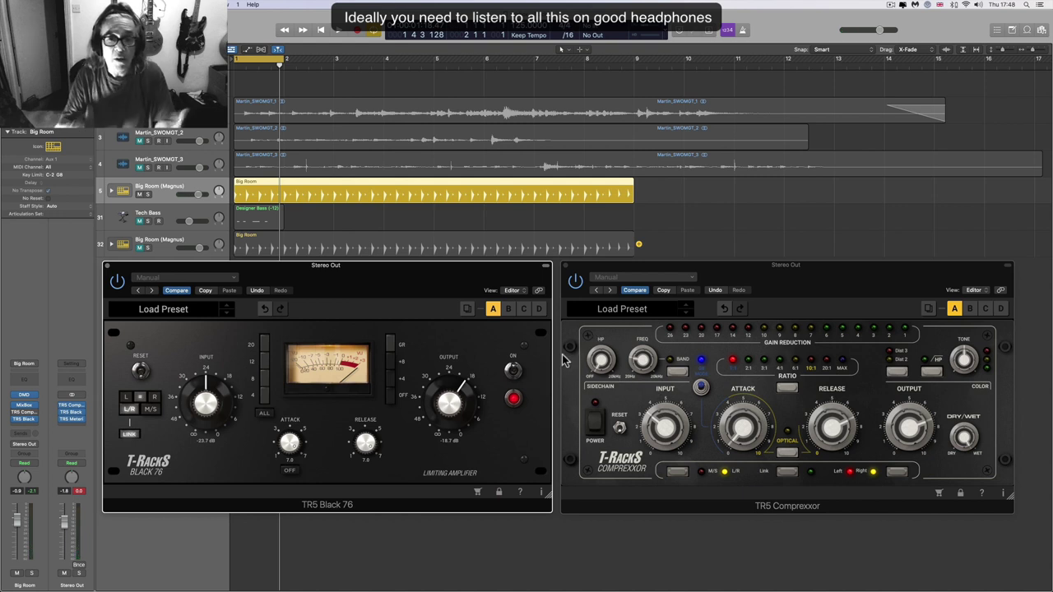
left_click_drag(678, 296, 354, 240)
left_click_drag(687, 443, 891, 534)
left_click_drag(630, 216, 677, 209)
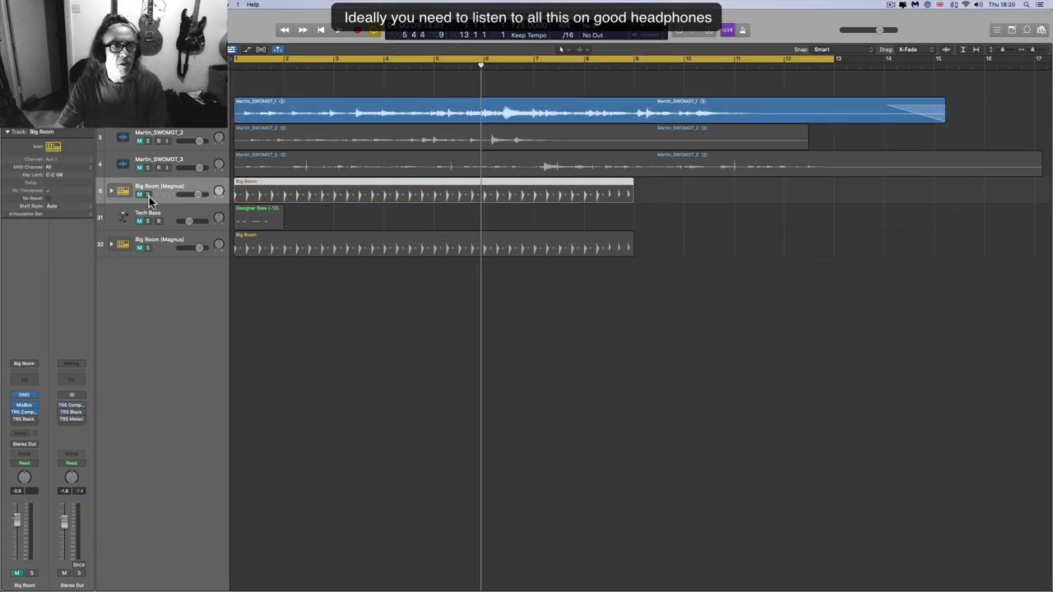
- Unmute the first Big Room (Magnus) track and open its Comprexxor
left_click(140, 195)
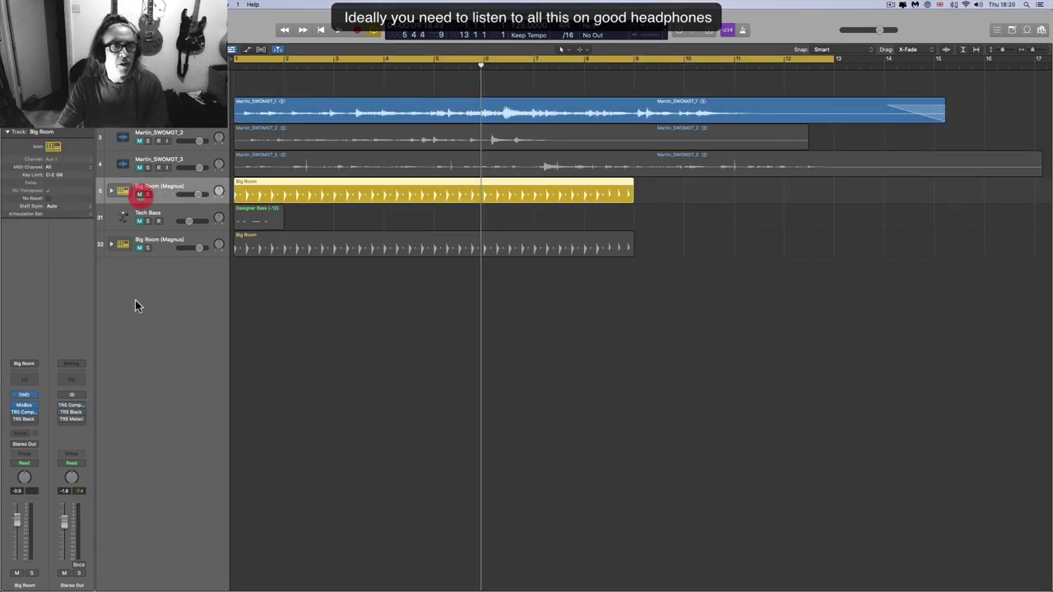
left_click(24, 412)
left_click_drag(535, 214, 506, 208)
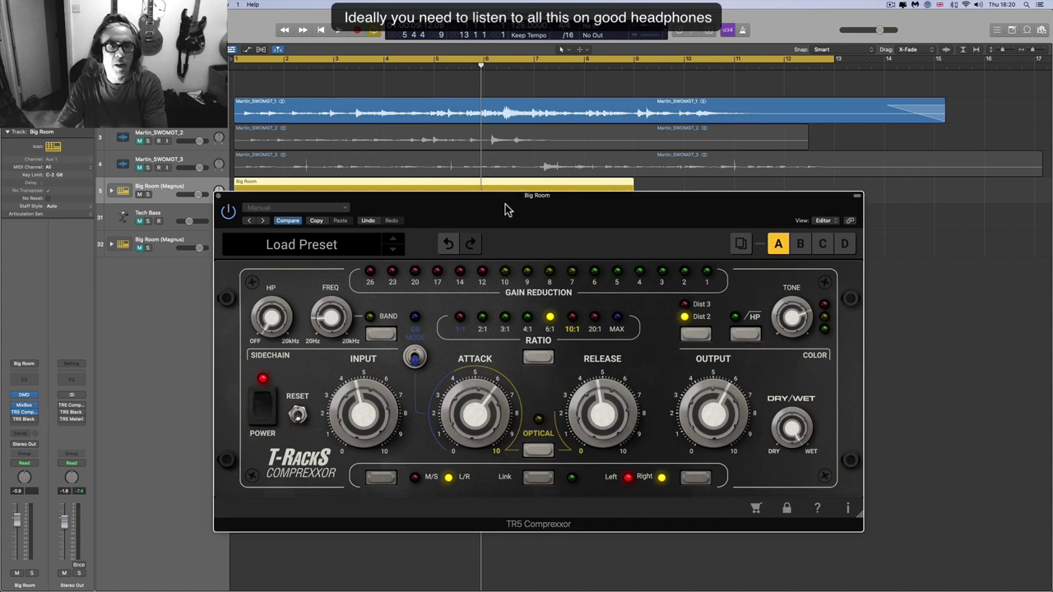
- Set the cycle range to the Designer Bass region's length and play that loop through the Big Room Comprexxor before stopping
left_click(261, 184)
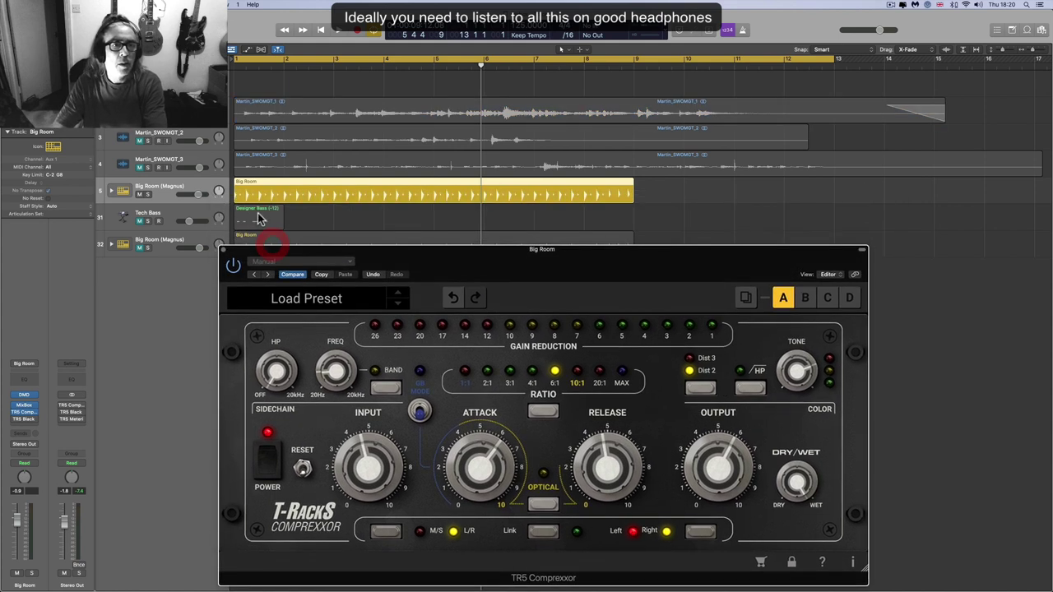
left_click_drag(264, 199, 268, 253)
left_click(260, 216)
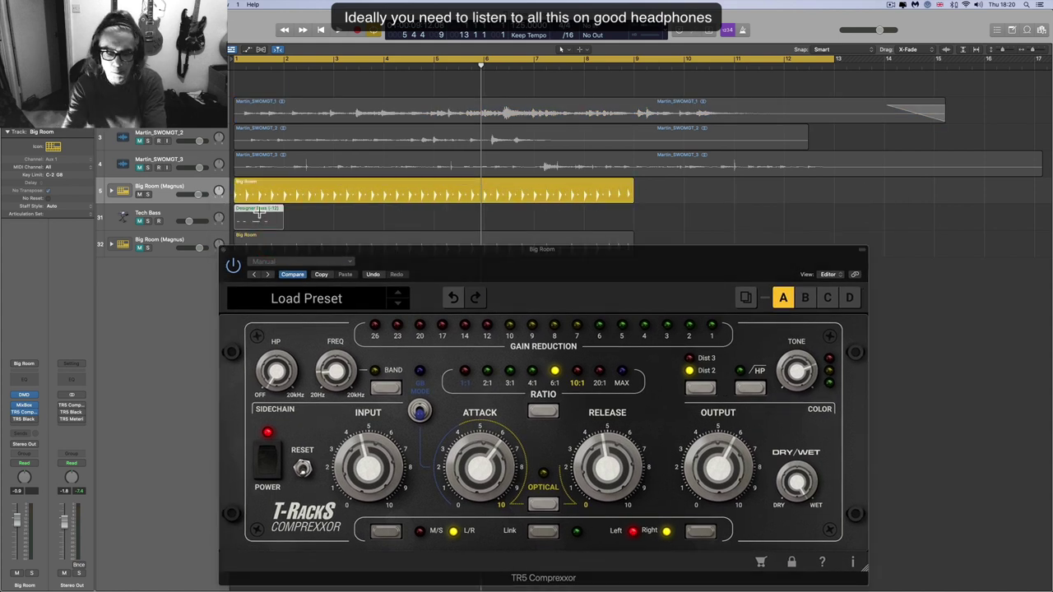
key("super+u")
key("space")
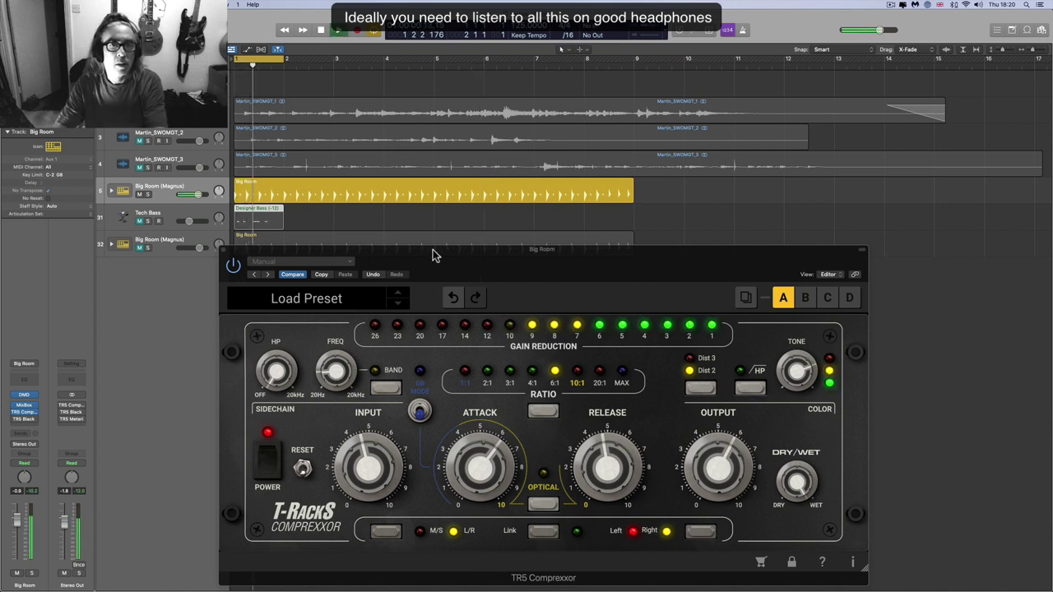
left_click_drag(435, 251, 449, 185)
key("space")
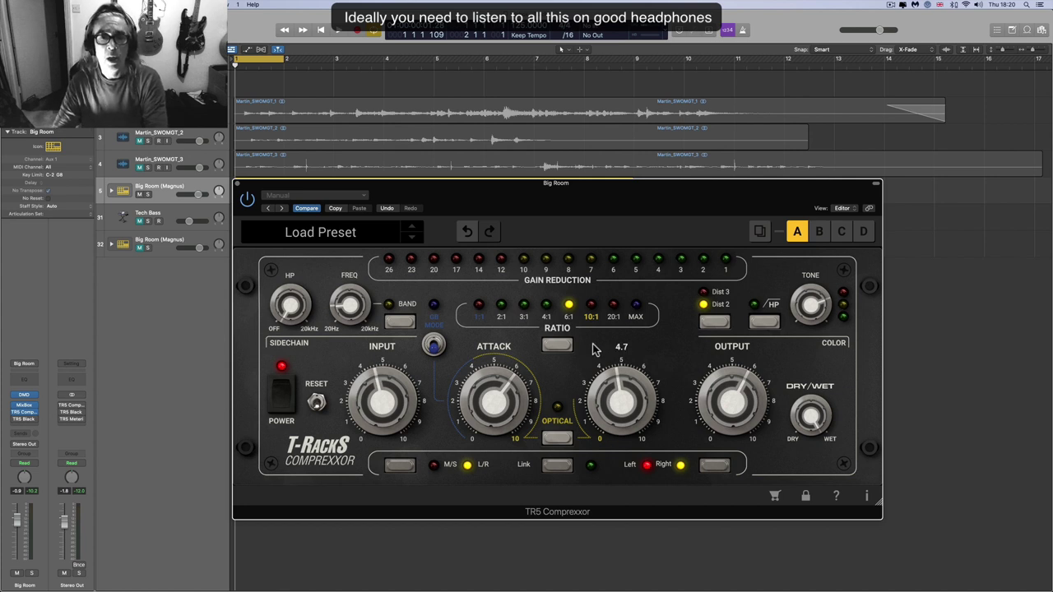
- Turn on GB Mode on the Big Room Comprexxor and try the MAX and 20:1 ratios
left_click(434, 346)
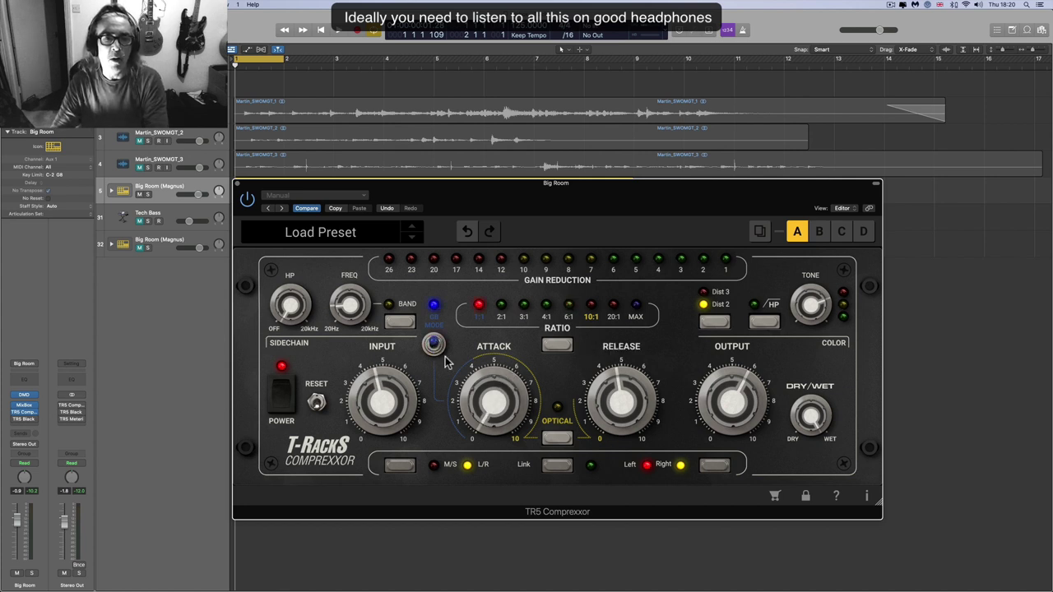
mouse_move(486, 404)
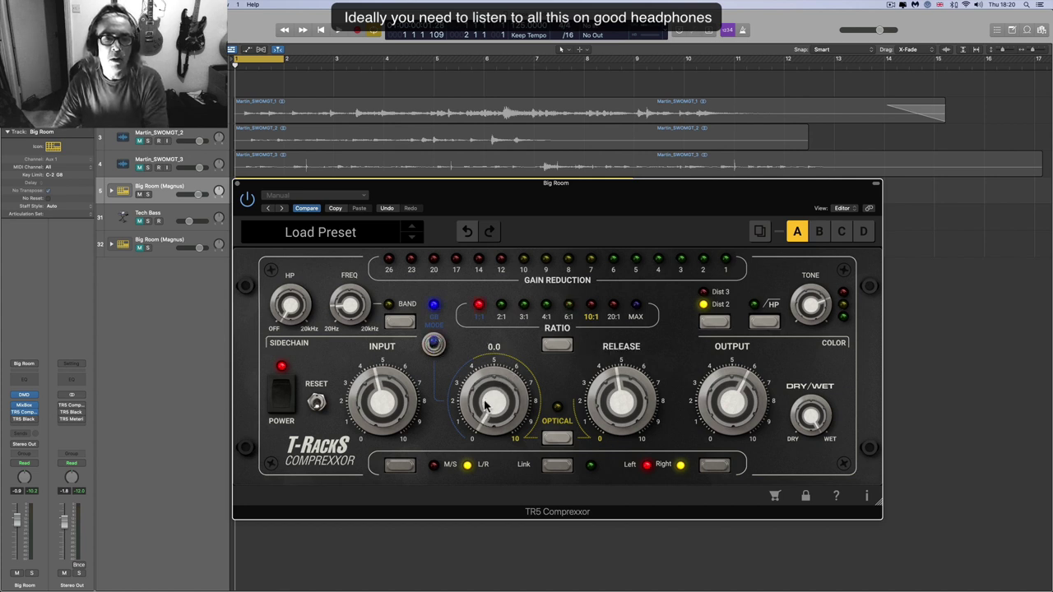
left_click(636, 310)
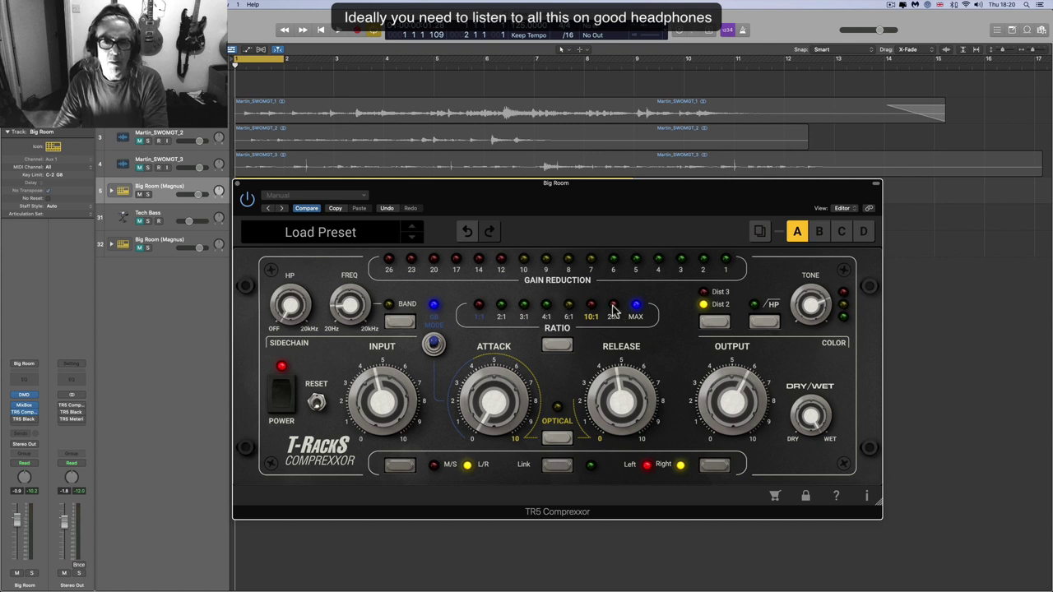
left_click(613, 309)
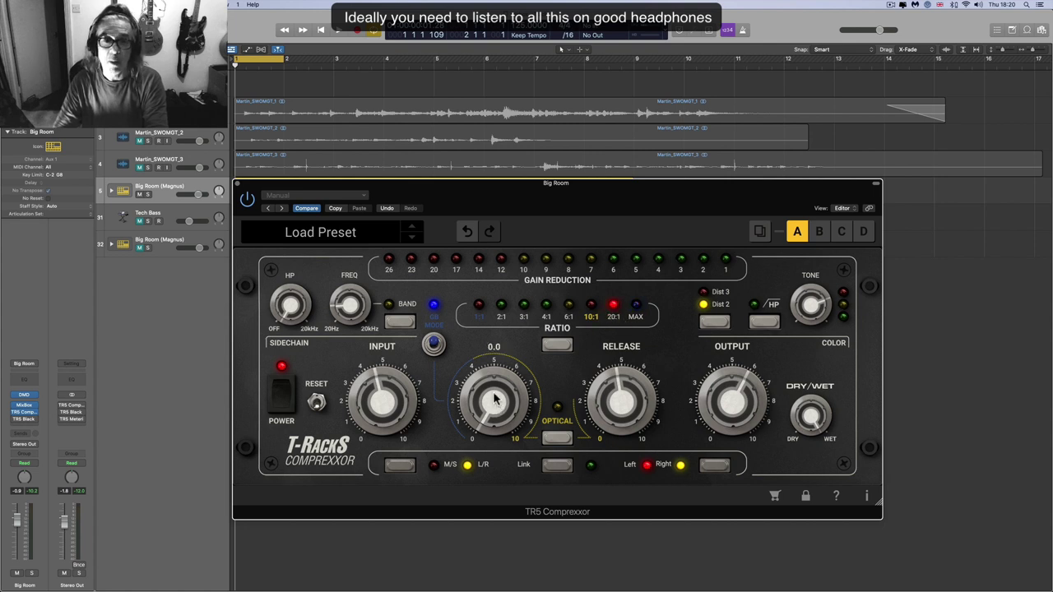
- Toggle GB Mode off and on twice, selecting the 4:1 ratio in between and finishing at 1:1
left_click(434, 344)
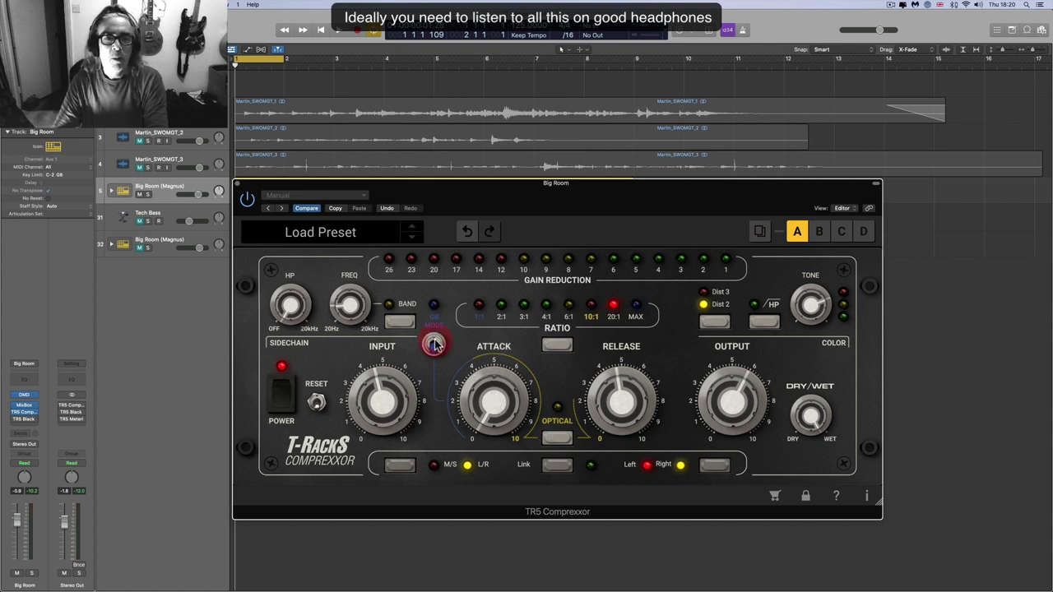
left_click(435, 345)
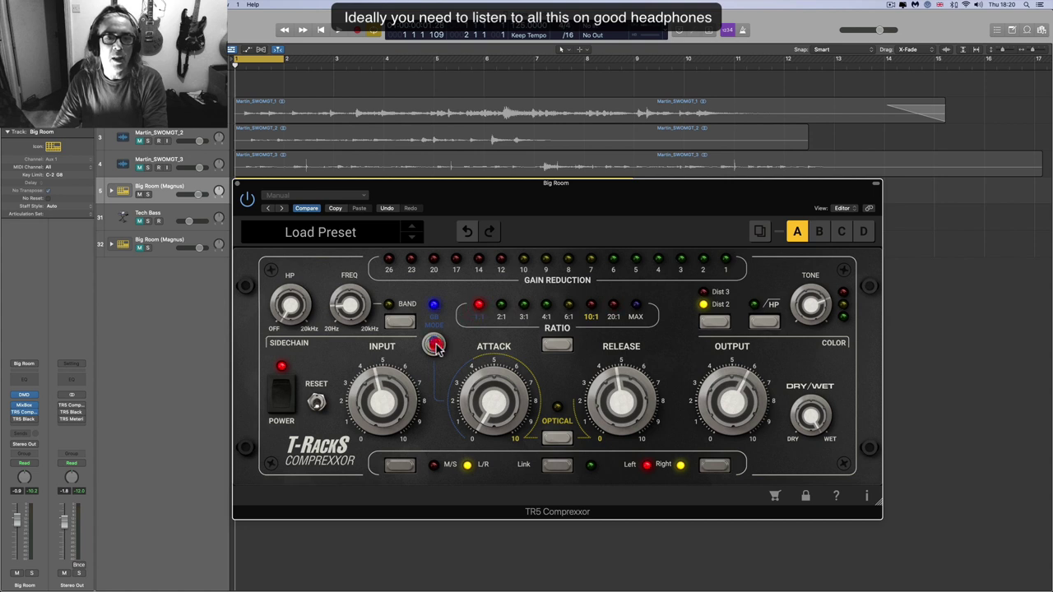
left_click(544, 309)
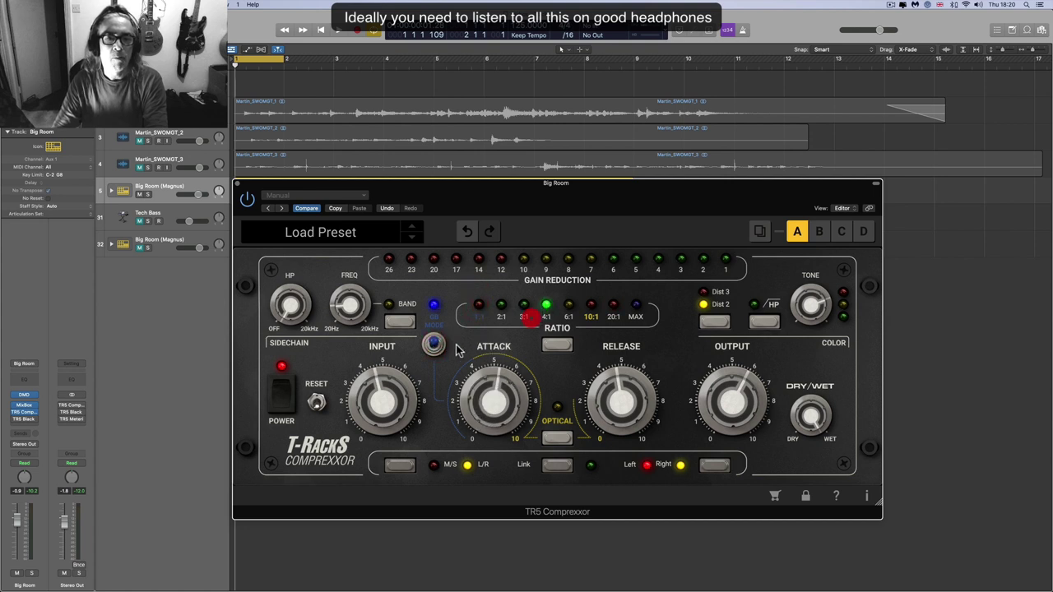
left_click(434, 345)
left_click(434, 345)
left_click(480, 306)
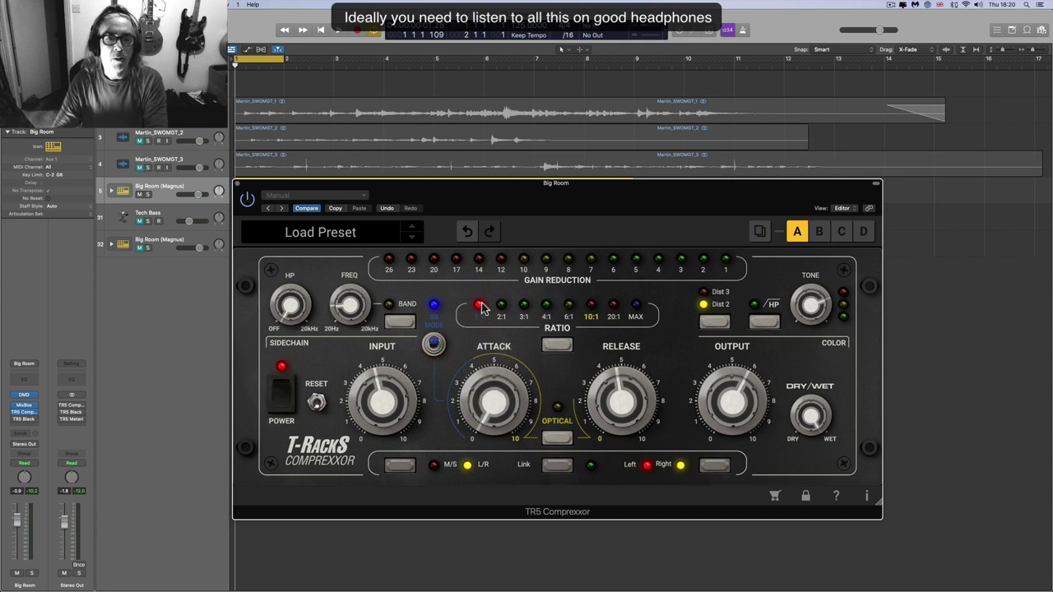
mouse_move(507, 411)
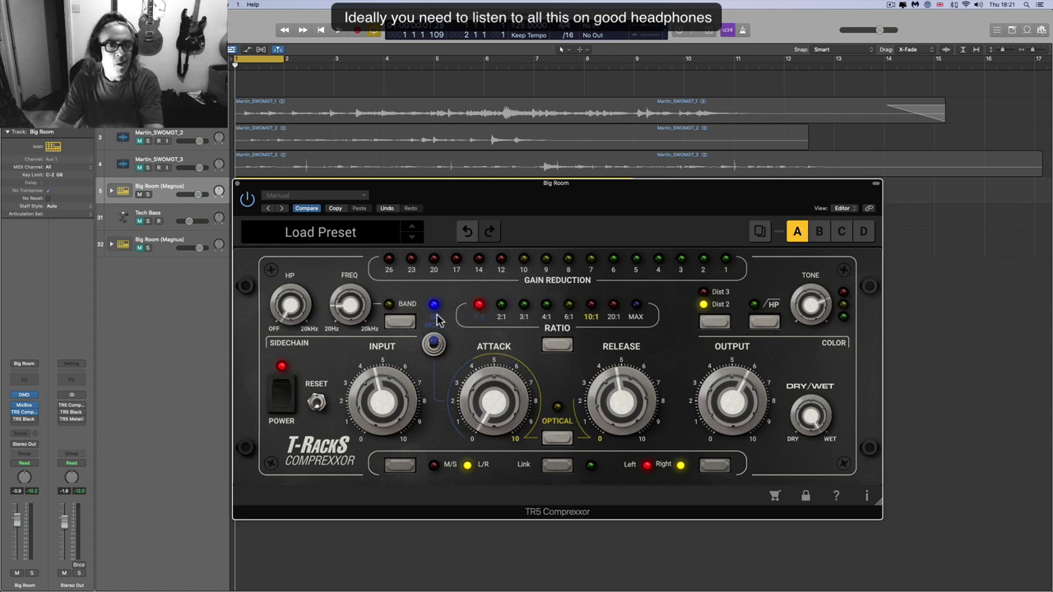
- Step the Comprexxor ratio repeatedly through its settings from 2:1 upward with GB Mode on, ending at MAX
left_click(501, 305)
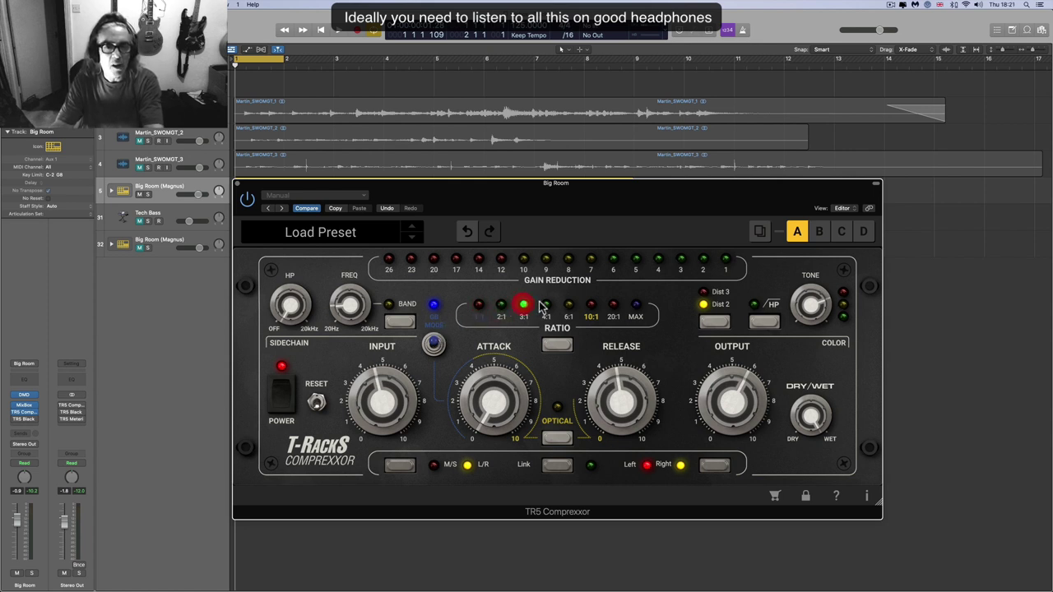
left_click(546, 305)
left_click(568, 306)
left_click(591, 305)
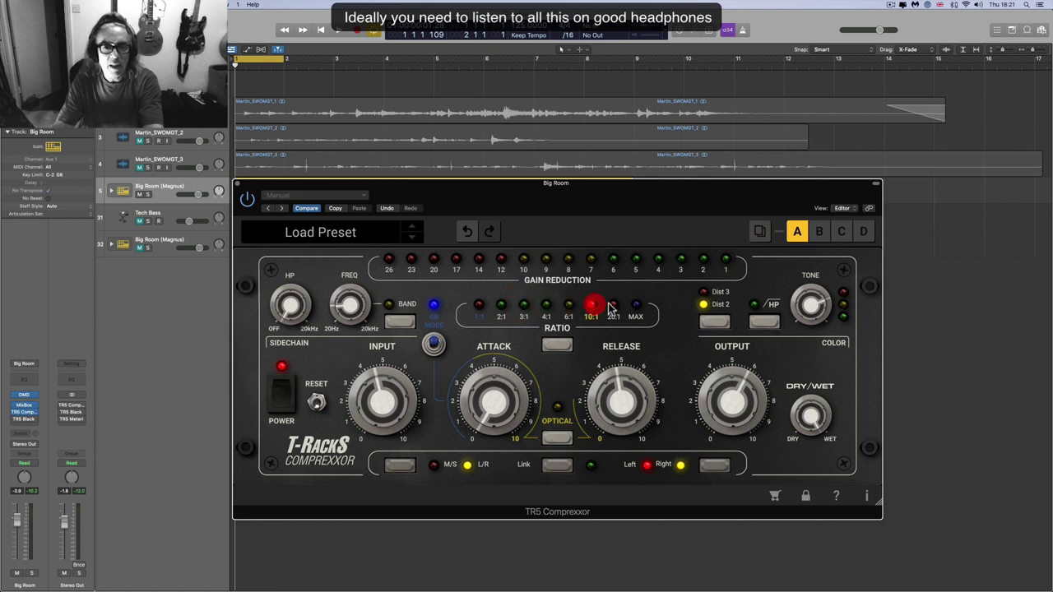
left_click(613, 305)
left_click(636, 306)
left_click(501, 306)
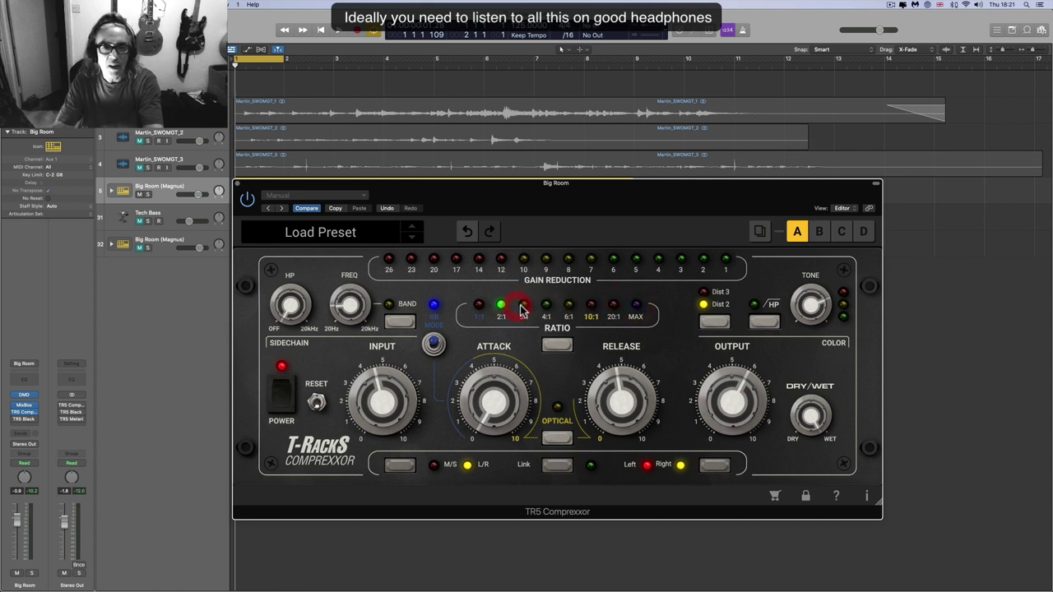
left_click(523, 306)
left_click(546, 305)
left_click(568, 305)
left_click(591, 305)
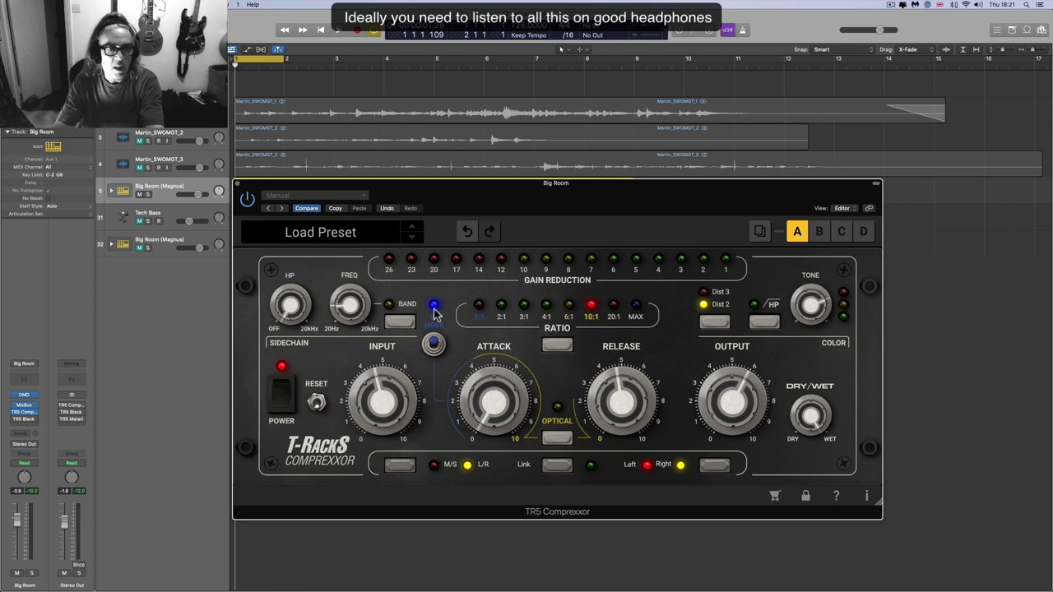
left_click(501, 306)
left_click(523, 306)
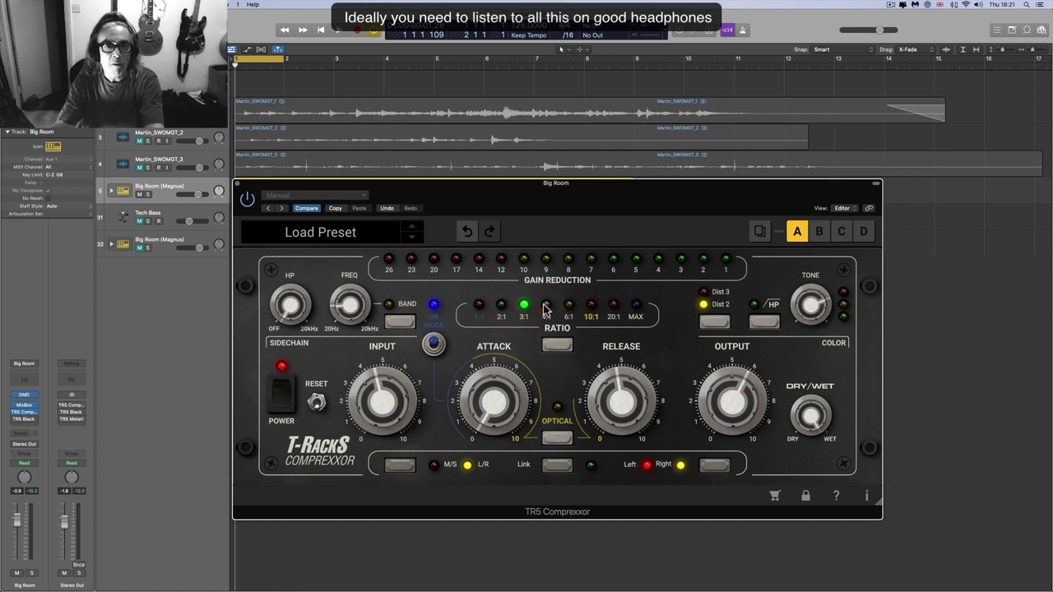
left_click(546, 305)
left_click(569, 305)
left_click(591, 305)
left_click(614, 305)
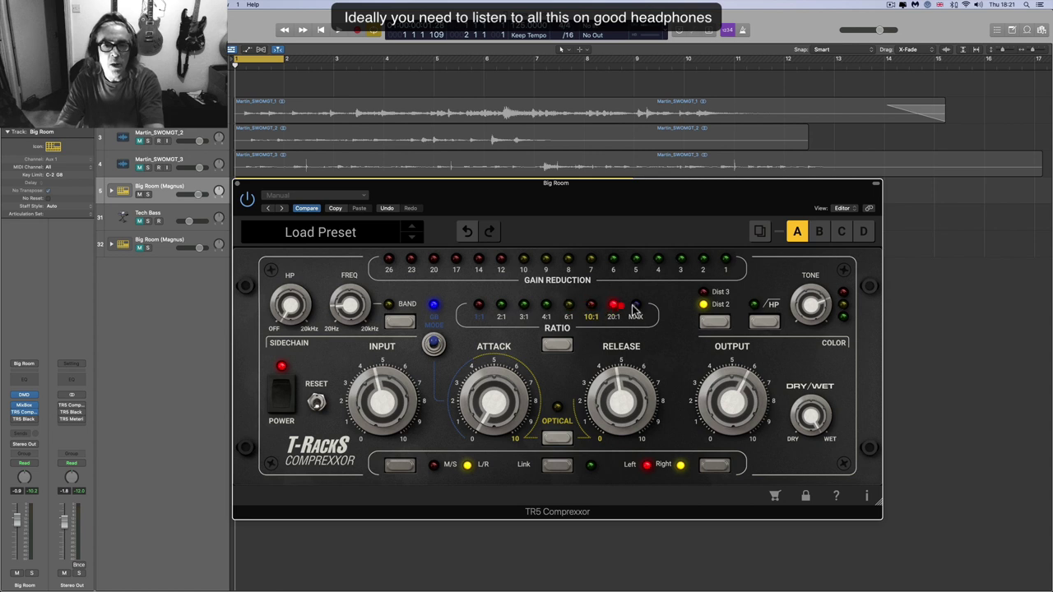
left_click(635, 305)
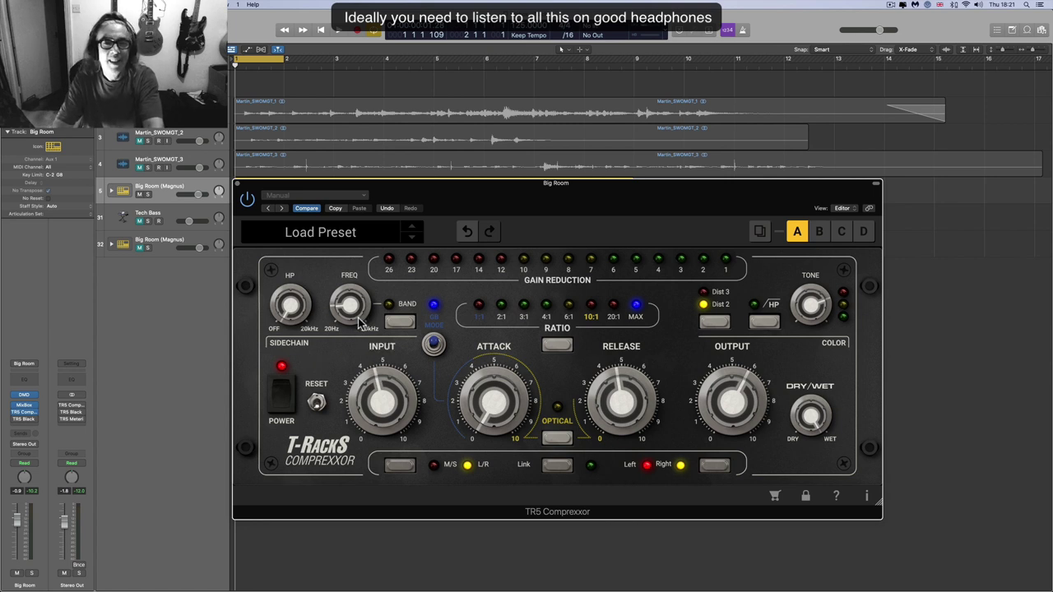
- Set the Comprexxor ratio to 20:1 and its attack to 4.1
left_click(546, 306)
left_click(569, 306)
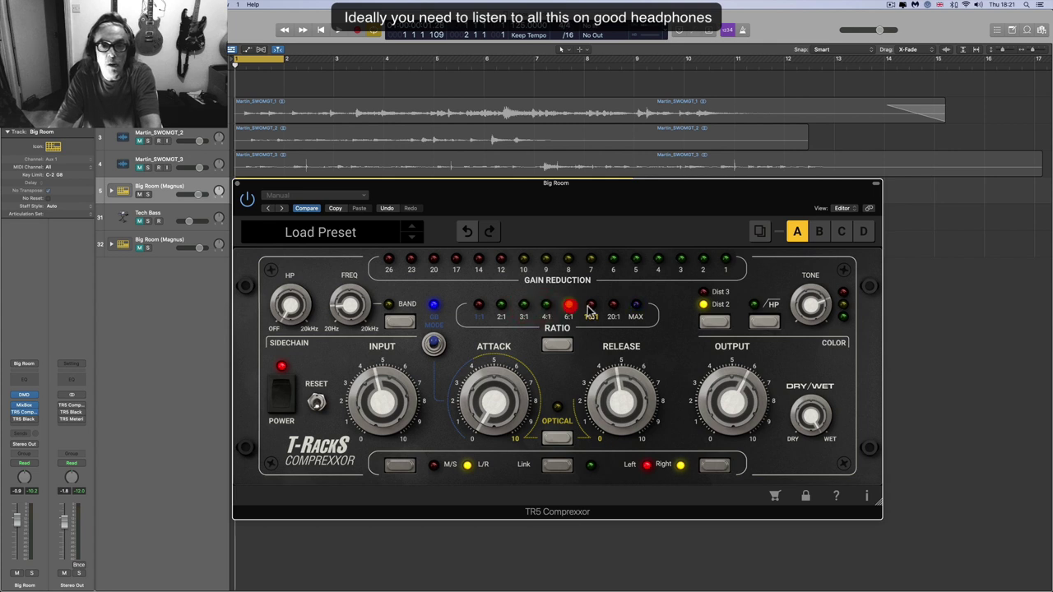
left_click(612, 306)
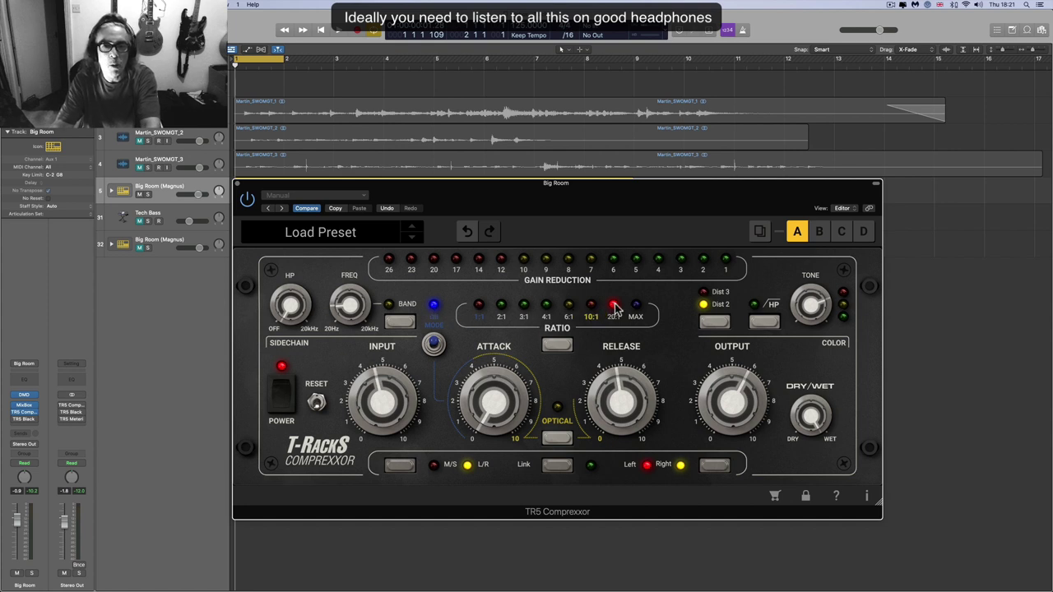
left_click_drag(492, 395, 482, 321)
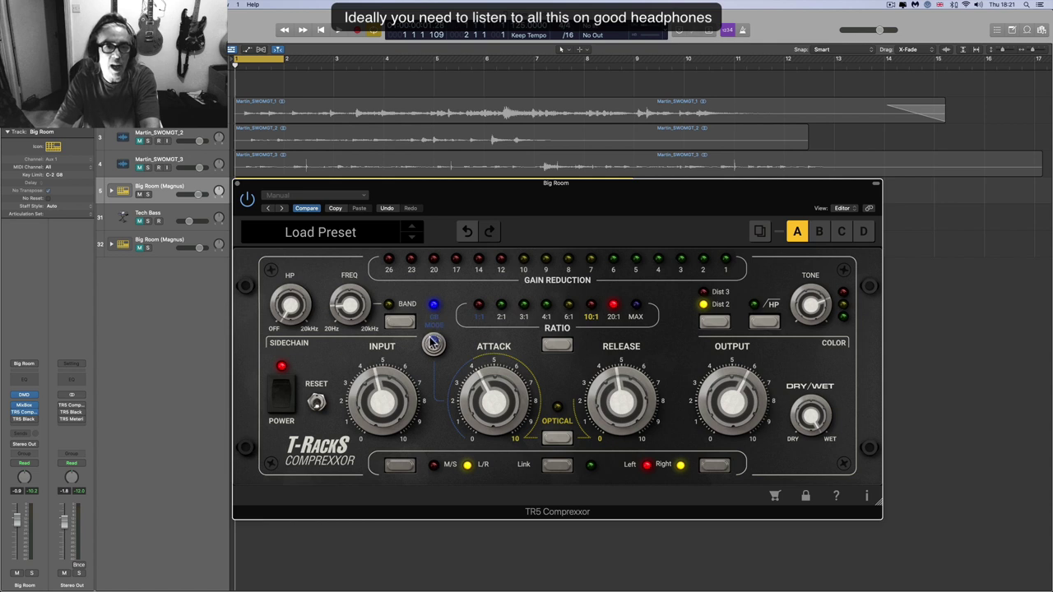
- Lower the Comprexxor input, play the drum loop, and reduce the output while listening
mouse_move(403, 385)
left_click_drag(381, 393, 380, 405)
key("space")
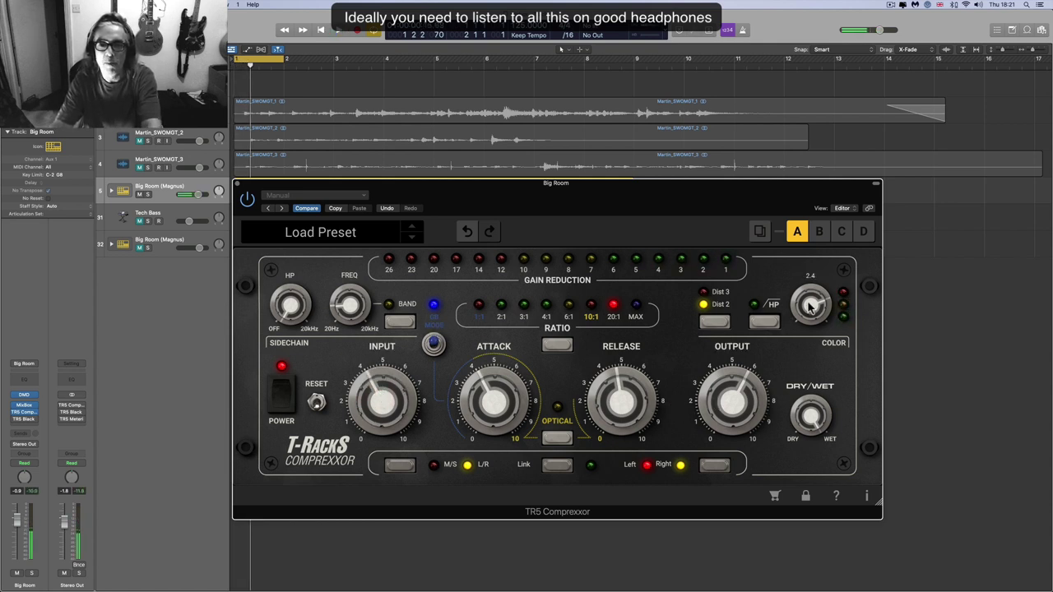
mouse_move(820, 351)
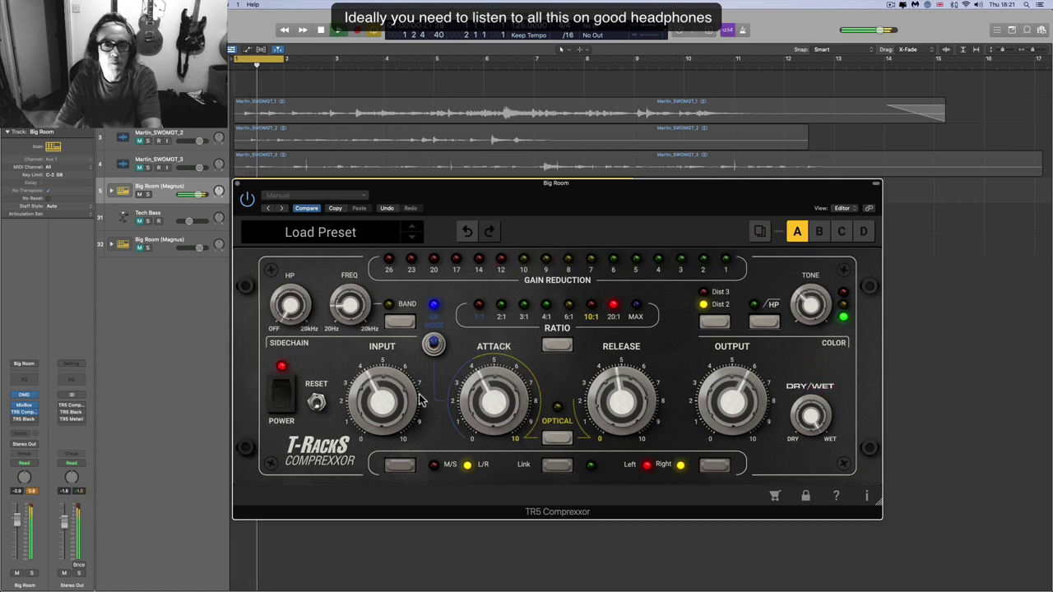
left_click_drag(382, 396, 382, 403)
left_click(465, 408)
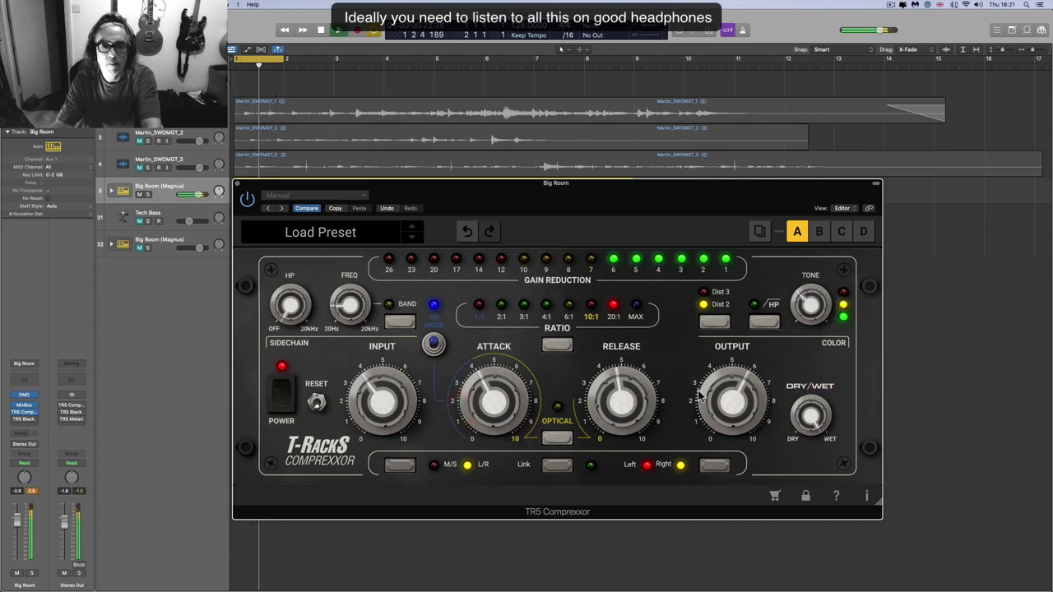
left_click(733, 426)
mouse_move(636, 416)
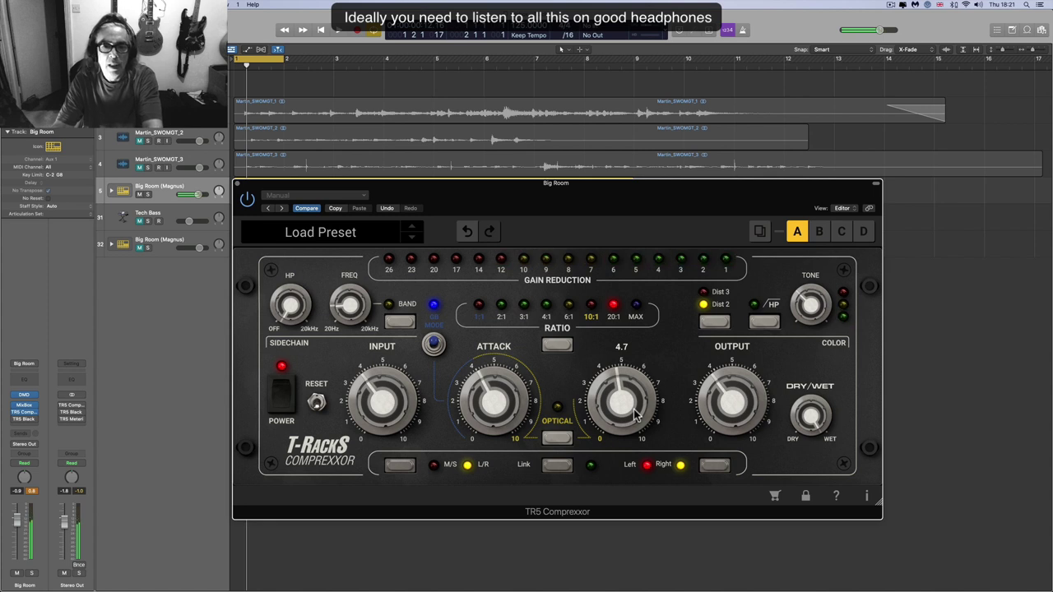
- Raise the release to about 8, set the attack to 4.3, and rebalance the input and output during playback
left_click_drag(636, 415, 623, 367)
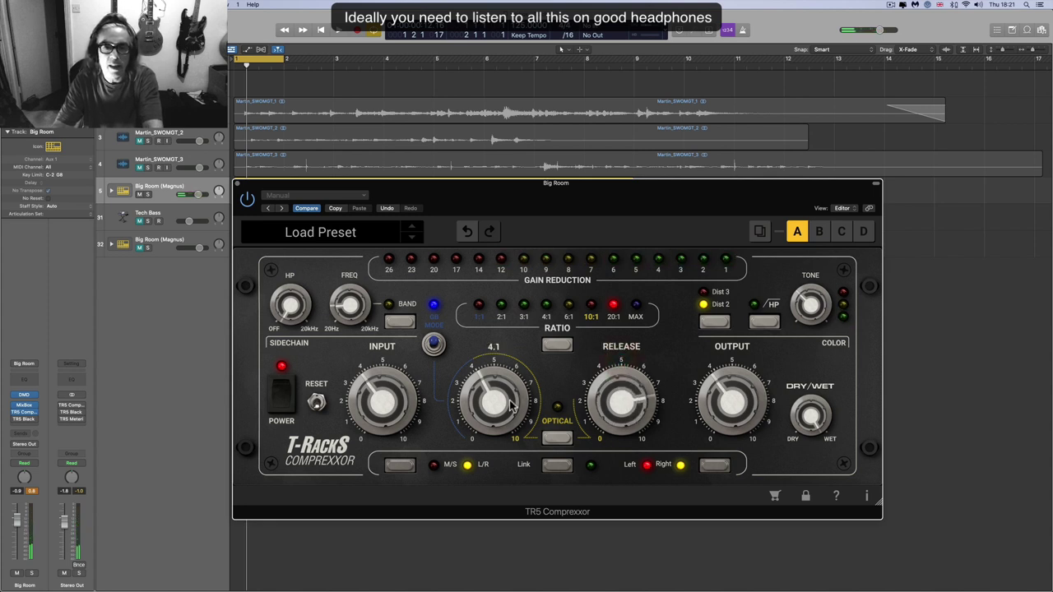
key("space")
mouse_move(510, 406)
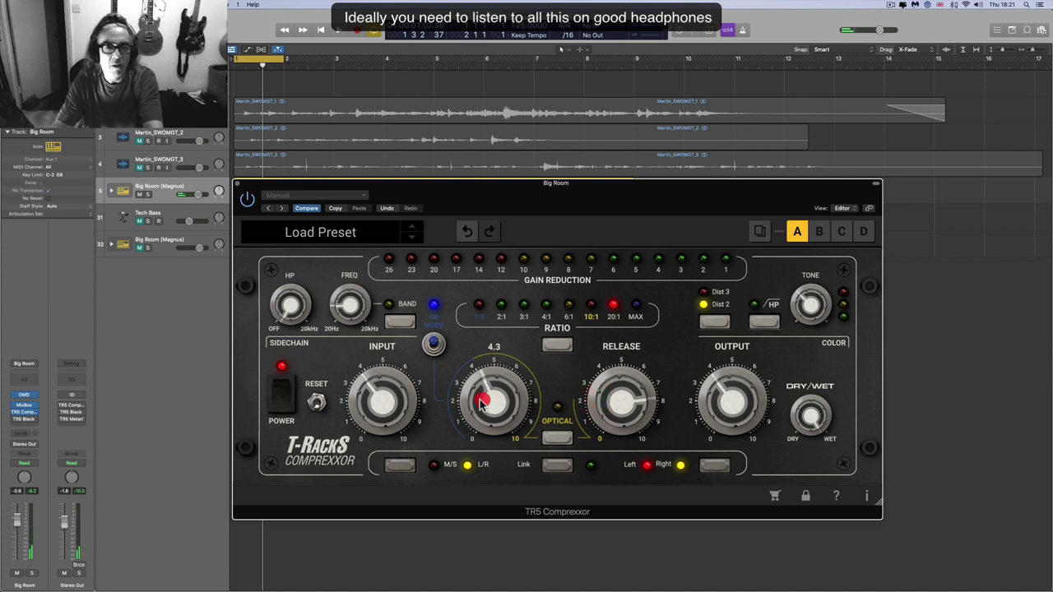
mouse_move(383, 386)
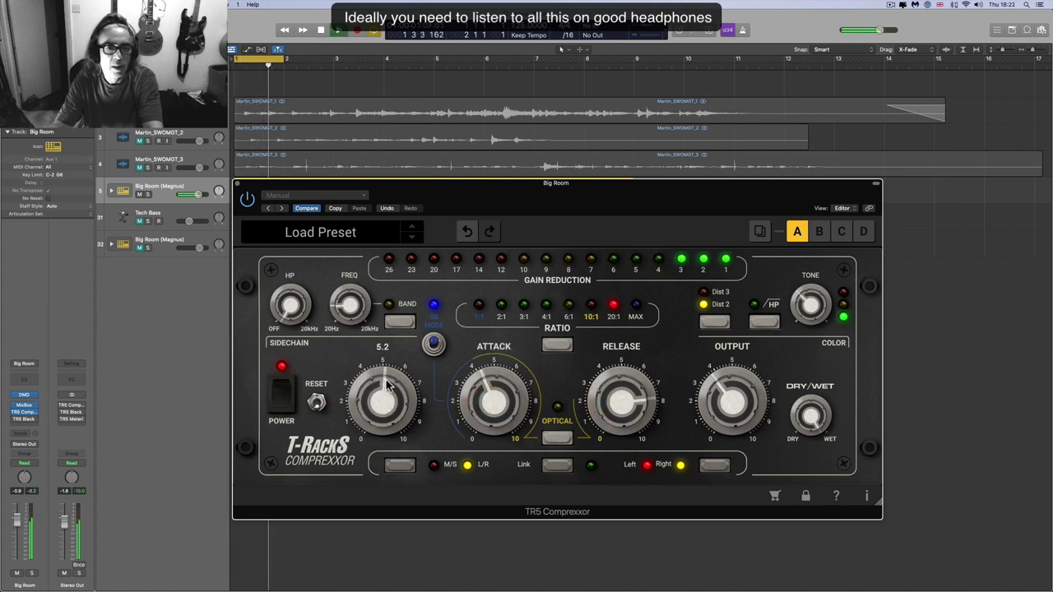
mouse_move(745, 376)
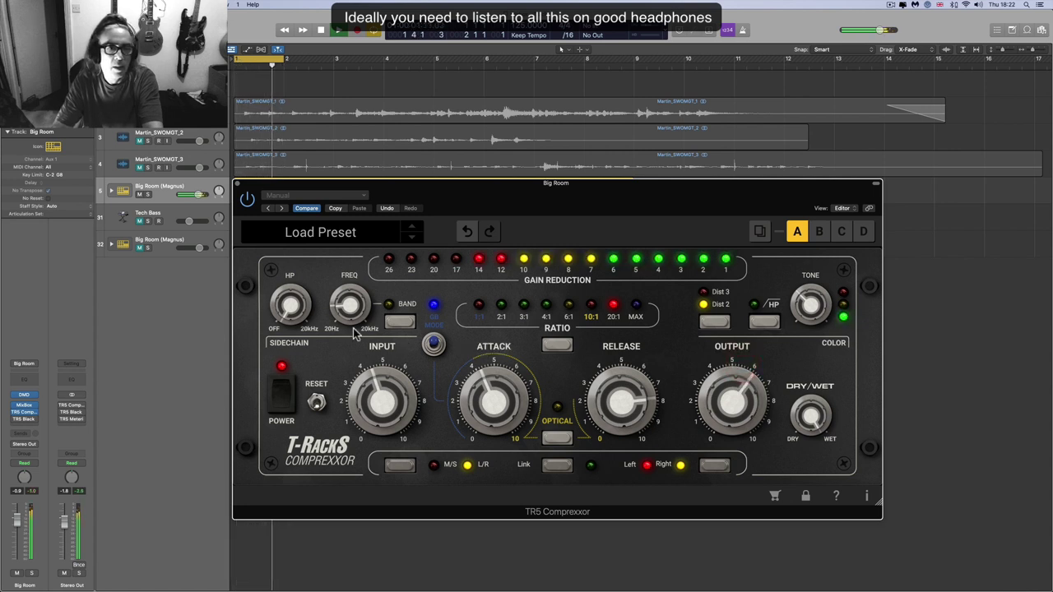
- Turn on the Comprexxor's sidechain Band emphasis and raise its frequency to about 95 Hz, stopping playback
left_click(400, 321)
mouse_move(352, 316)
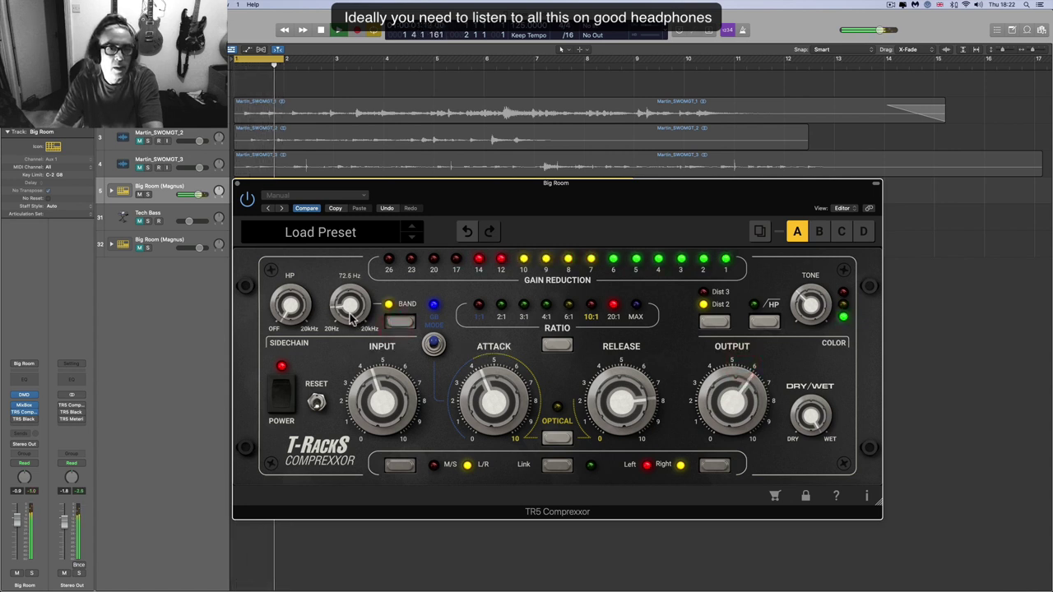
left_click_drag(351, 317, 348, 311)
key("space")
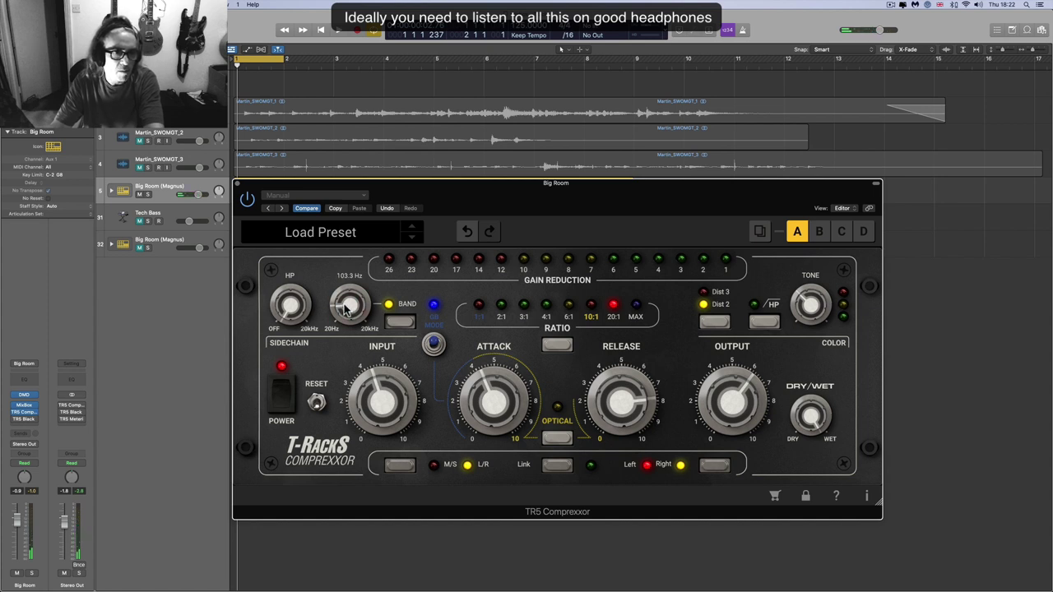
left_click_drag(346, 307, 346, 307)
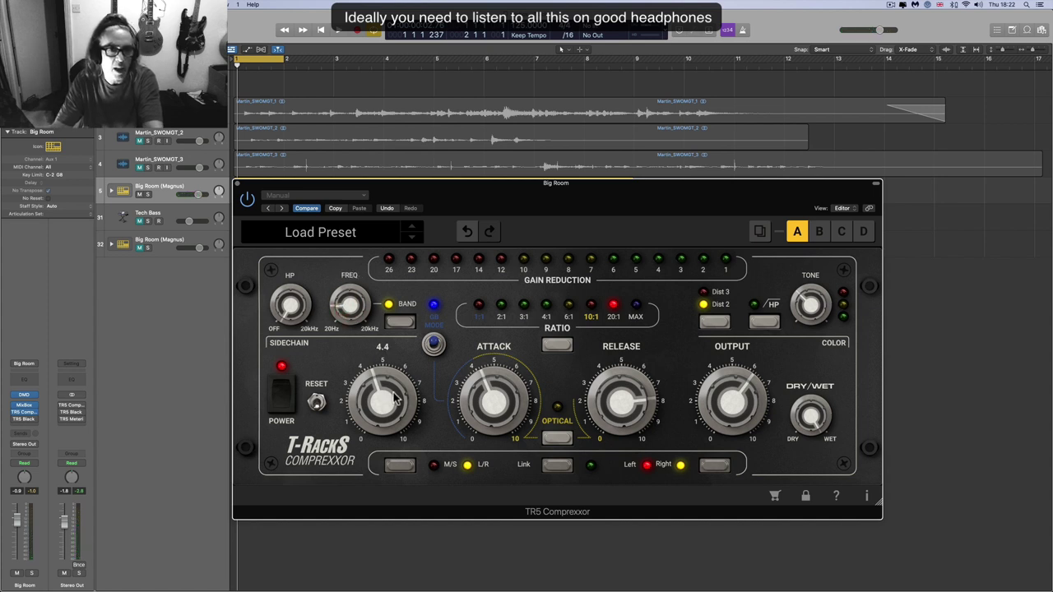
- Set the attack to 5.0, raise the input to about 6, and rebalance the output while playing the drum loop
mouse_move(452, 398)
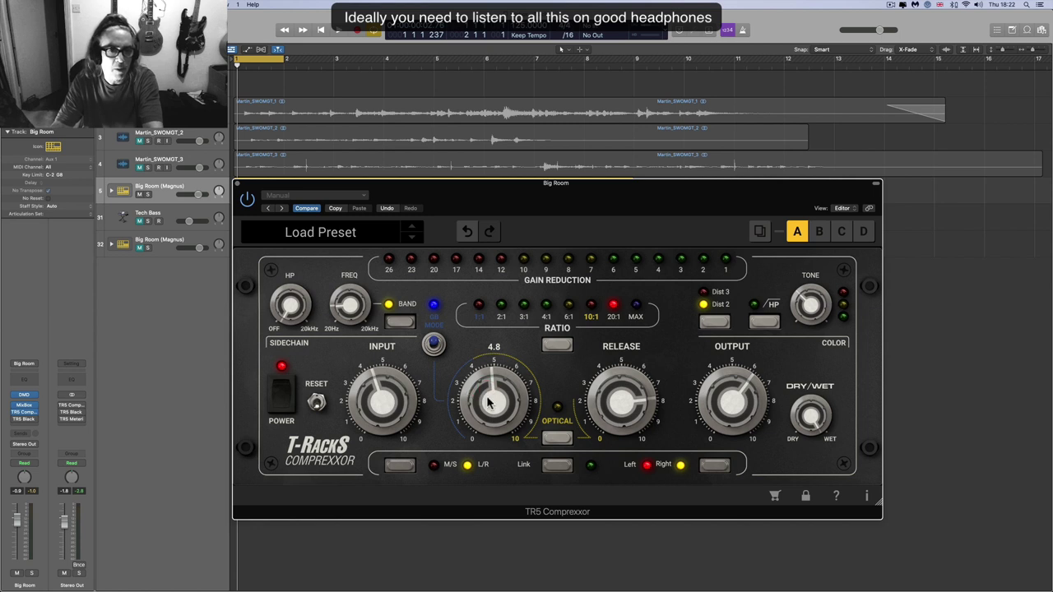
mouse_move(413, 409)
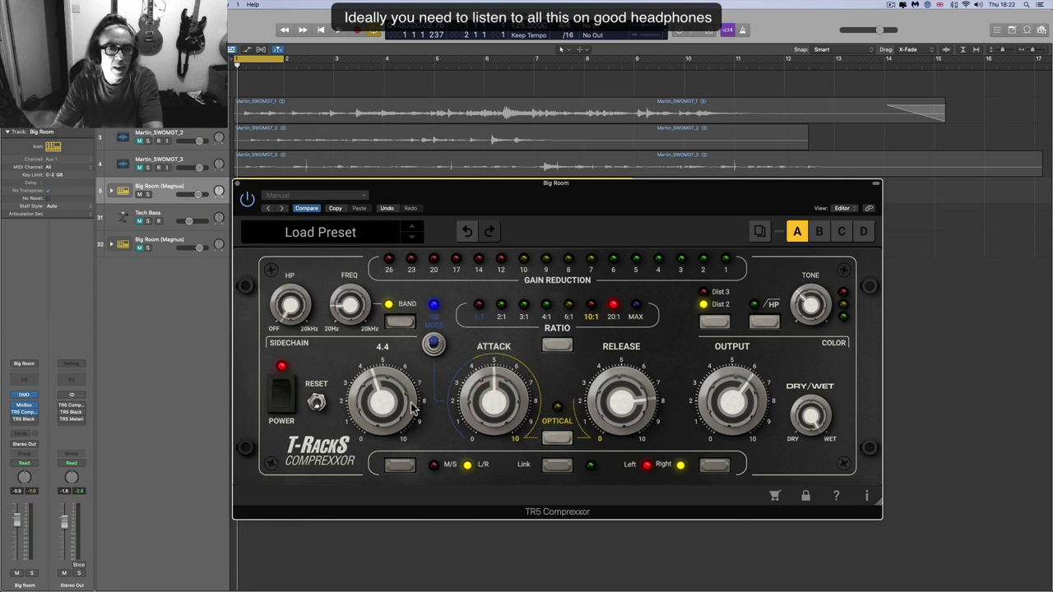
mouse_move(761, 408)
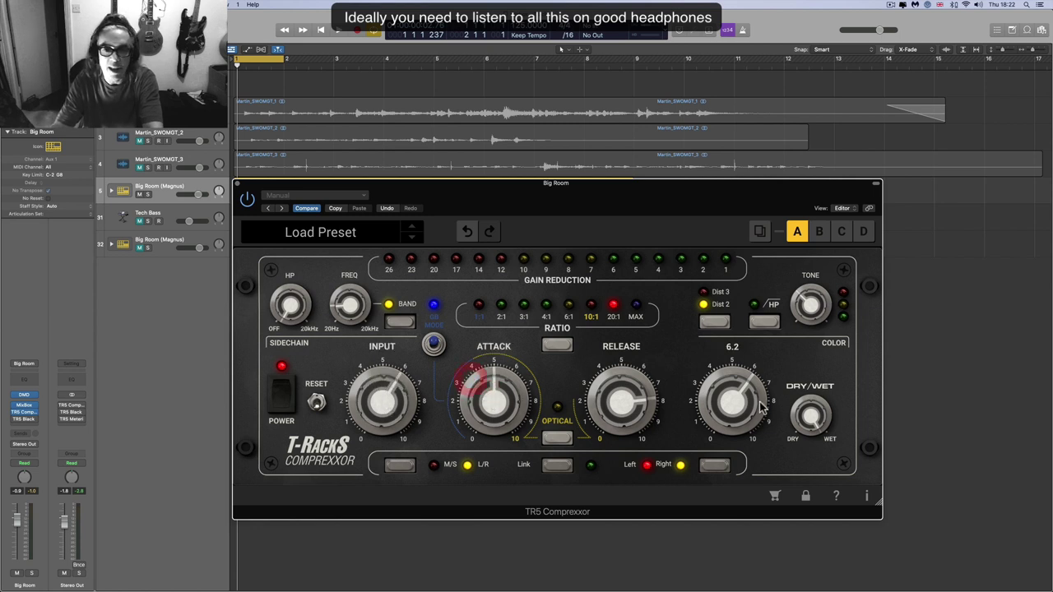
left_click_drag(760, 409, 736, 420)
key("space")
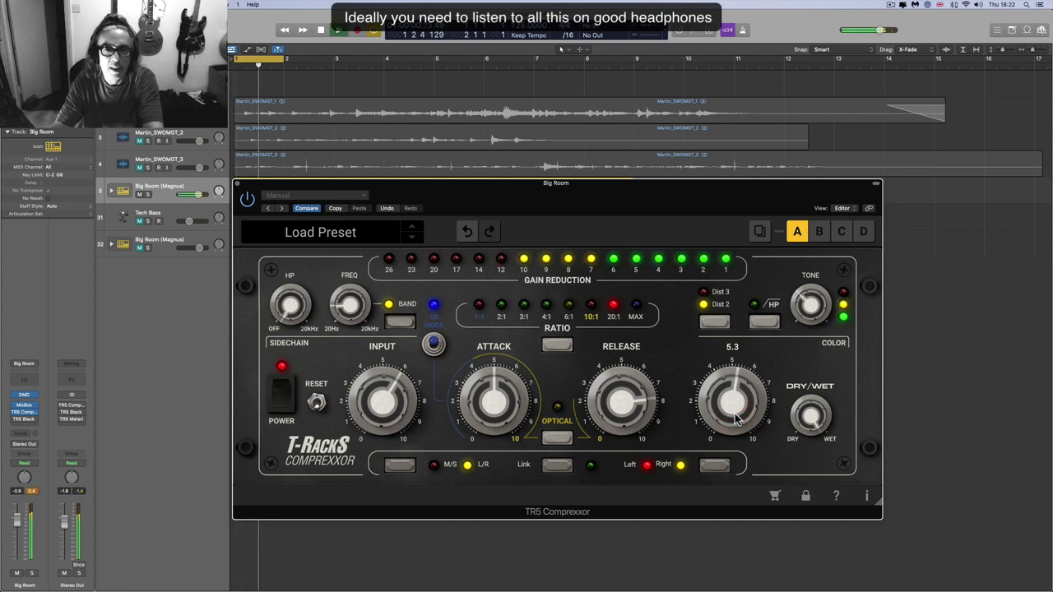
left_click(732, 403)
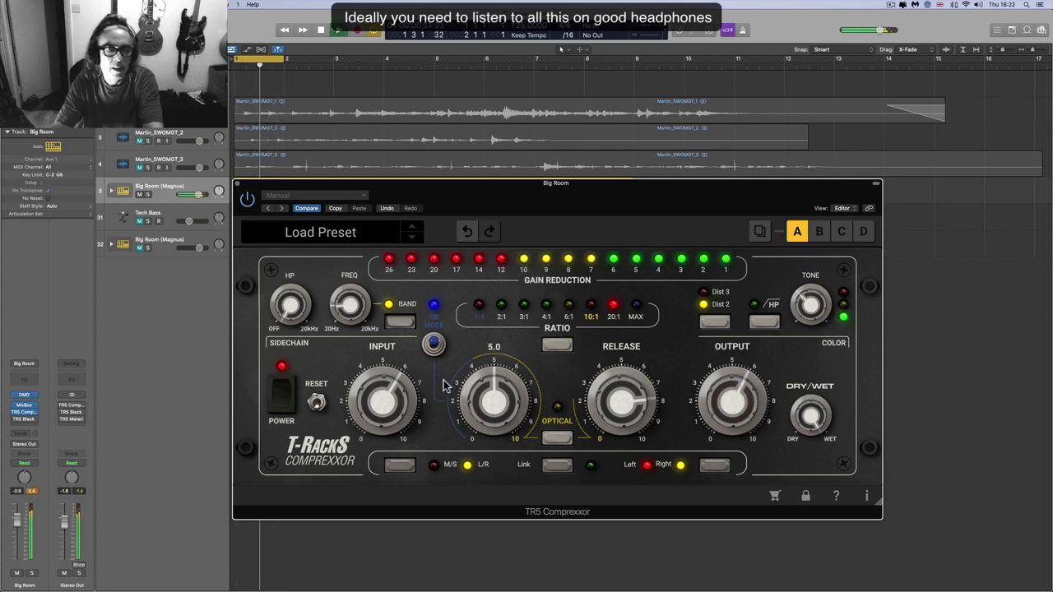
- Switch the sidechain Band off and back on to compare during playback, and raise the input to 7.5
left_click(400, 324)
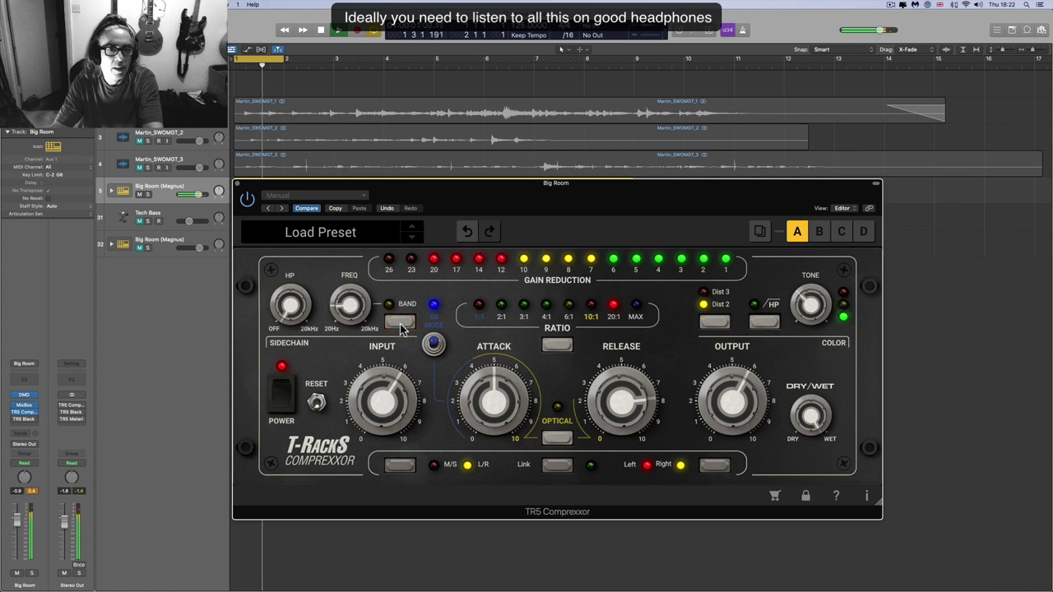
left_click(400, 324)
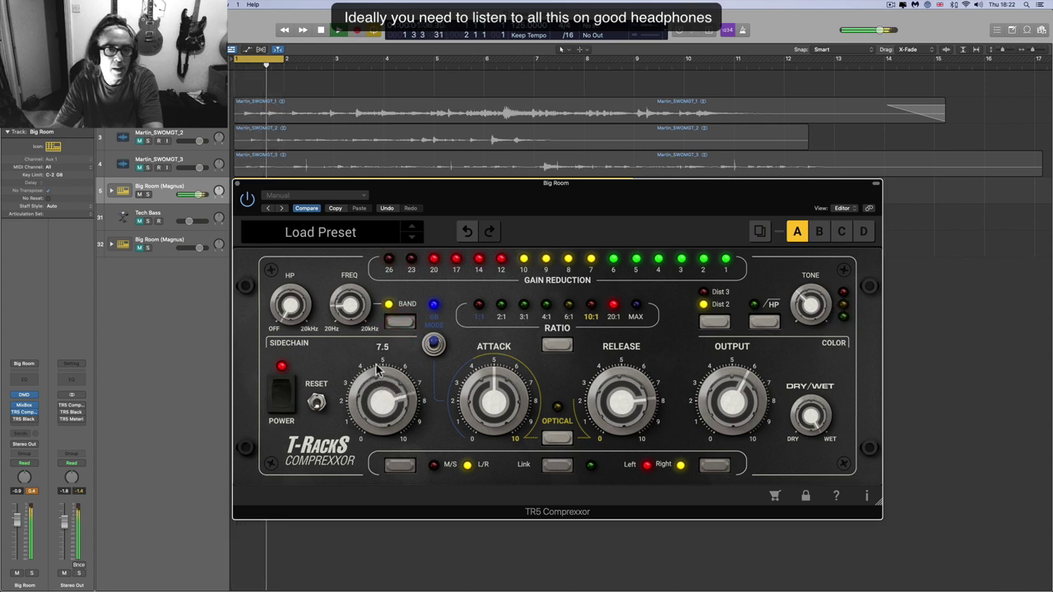
- Raise the Comprexxor's attack to about 6.5 and set the release to 6.4 while the drums play
left_click_drag(479, 385, 484, 424)
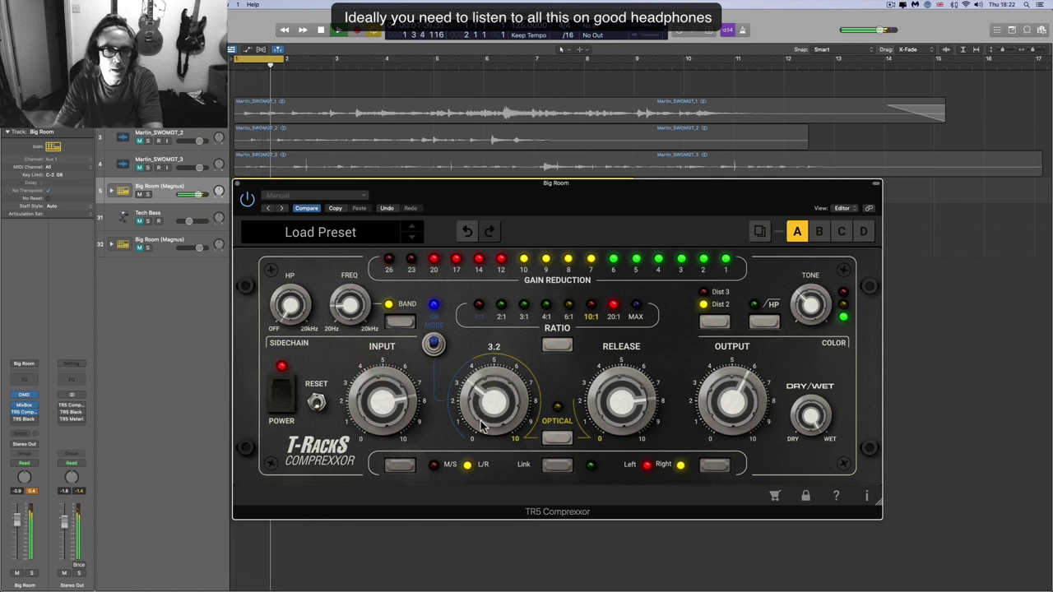
mouse_move(615, 419)
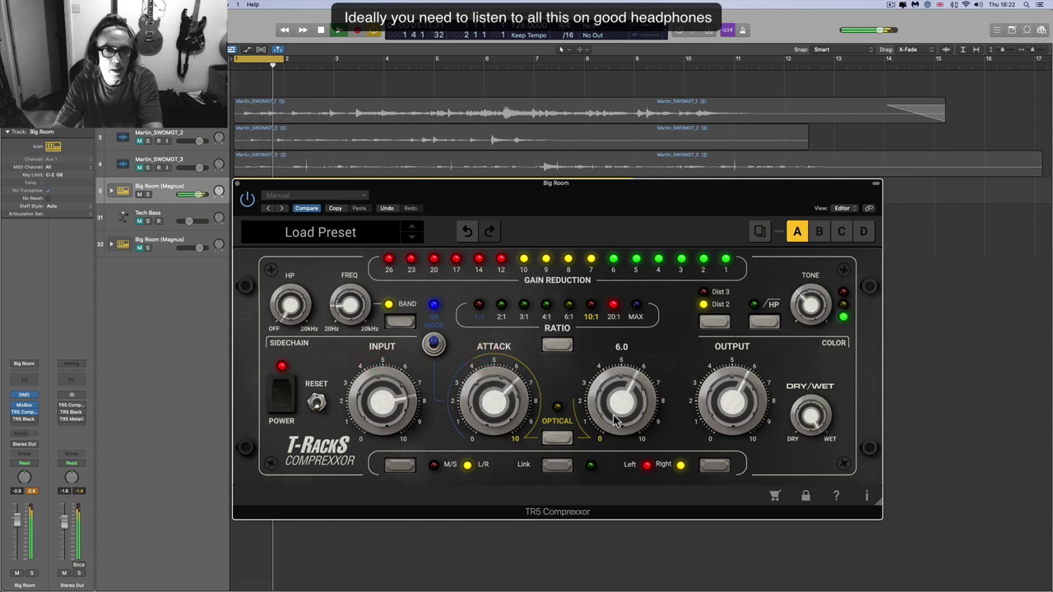
left_click_drag(615, 420, 616, 413)
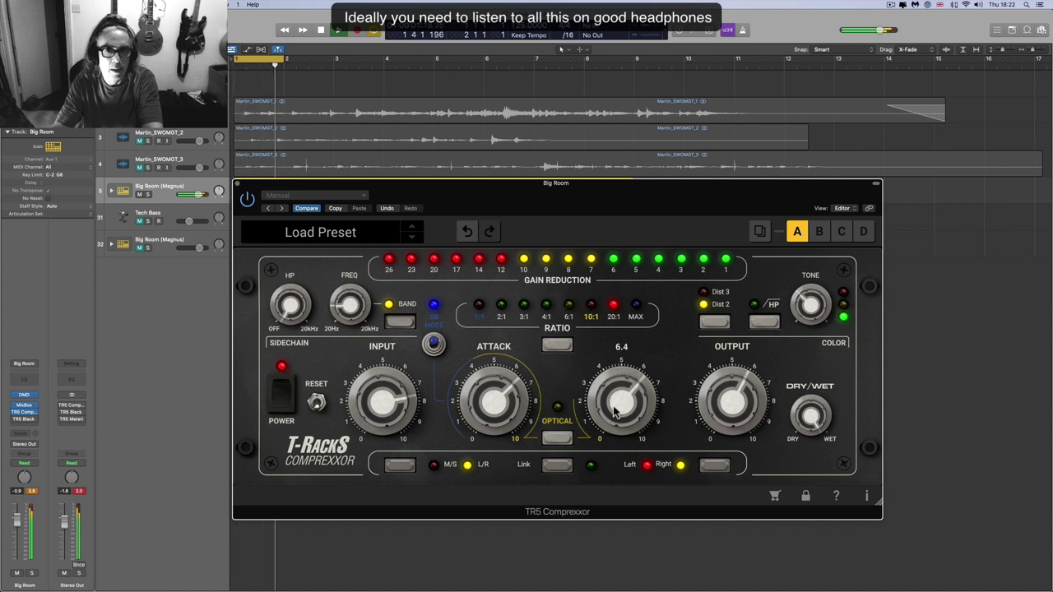
- Replay the drum loop while fine-tuning the output, and lower the release to about 5
mouse_move(349, 307)
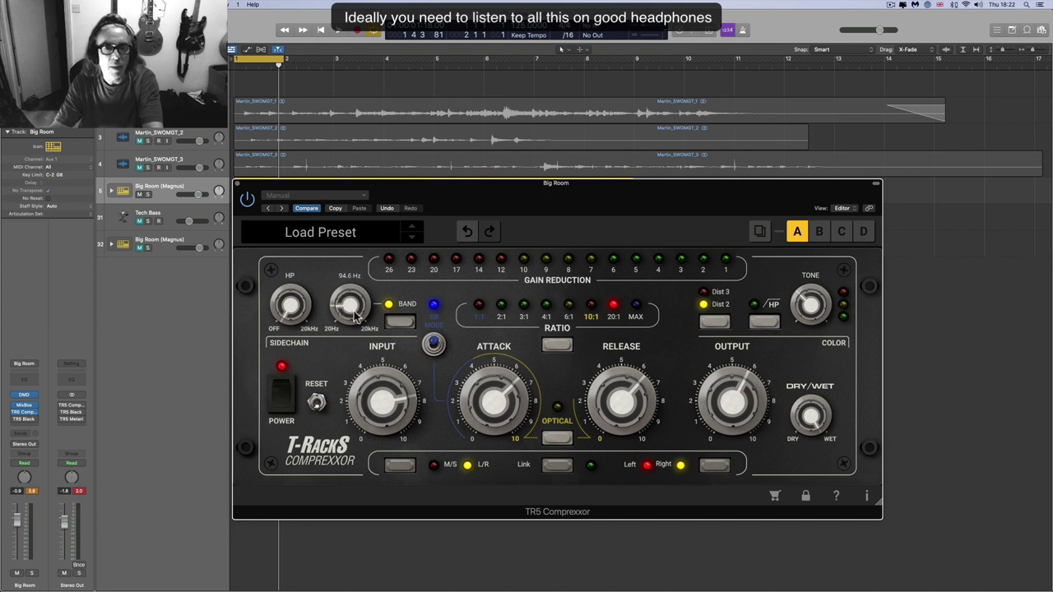
key("space")
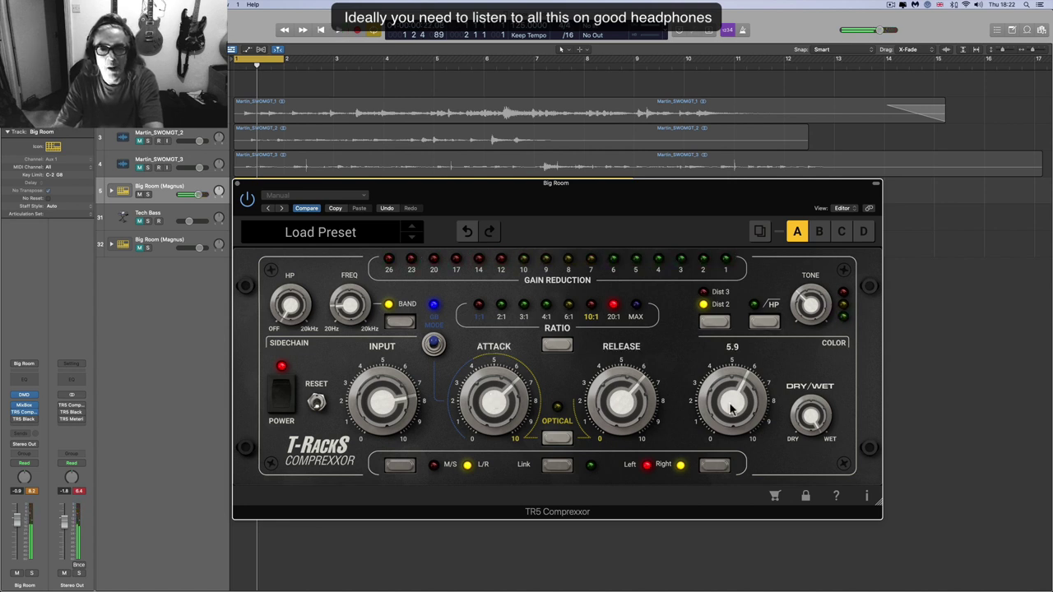
mouse_move(730, 396)
left_mouse_down()
mouse_move(733, 421)
mouse_move(728, 395)
left_mouse_up()
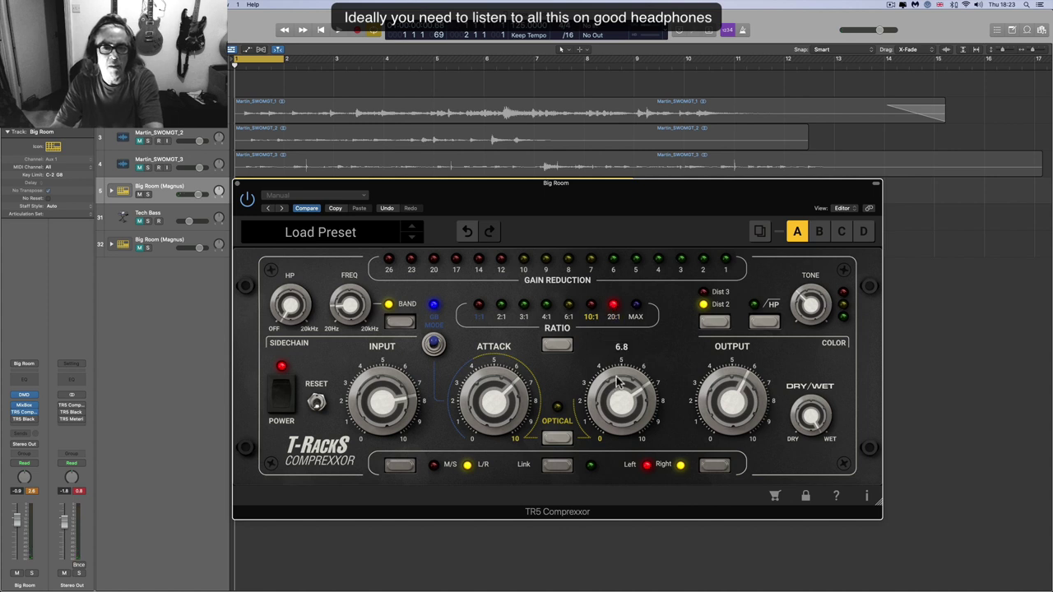
left_click_drag(607, 387, 626, 434)
key("space")
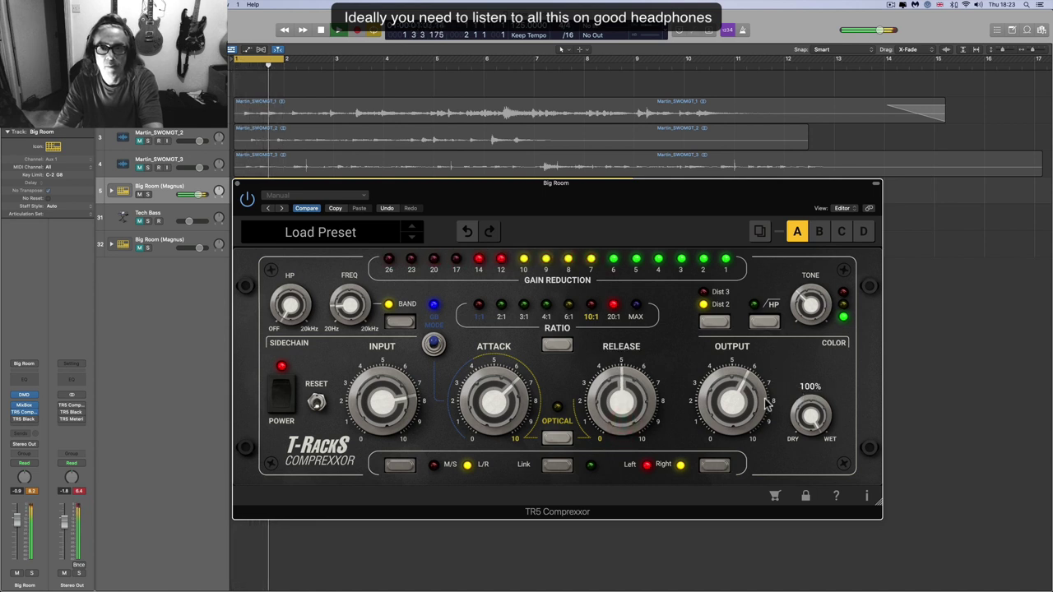
- Set the output to 5.2 and cycle through the distortion modes during playback, returning to Dist 2
left_click_drag(739, 385, 744, 418)
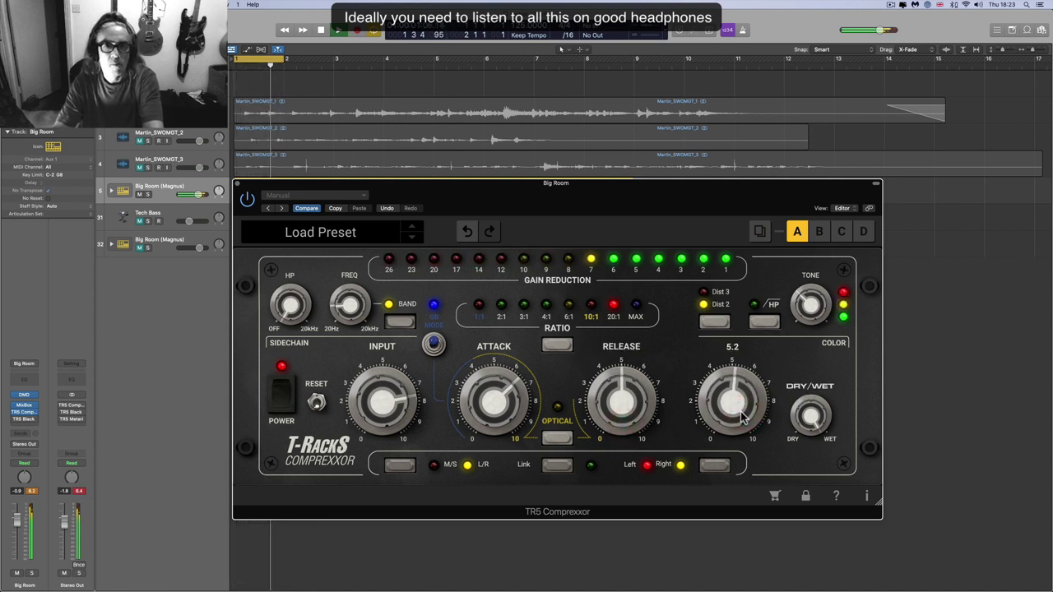
left_click(716, 322)
left_click(716, 323)
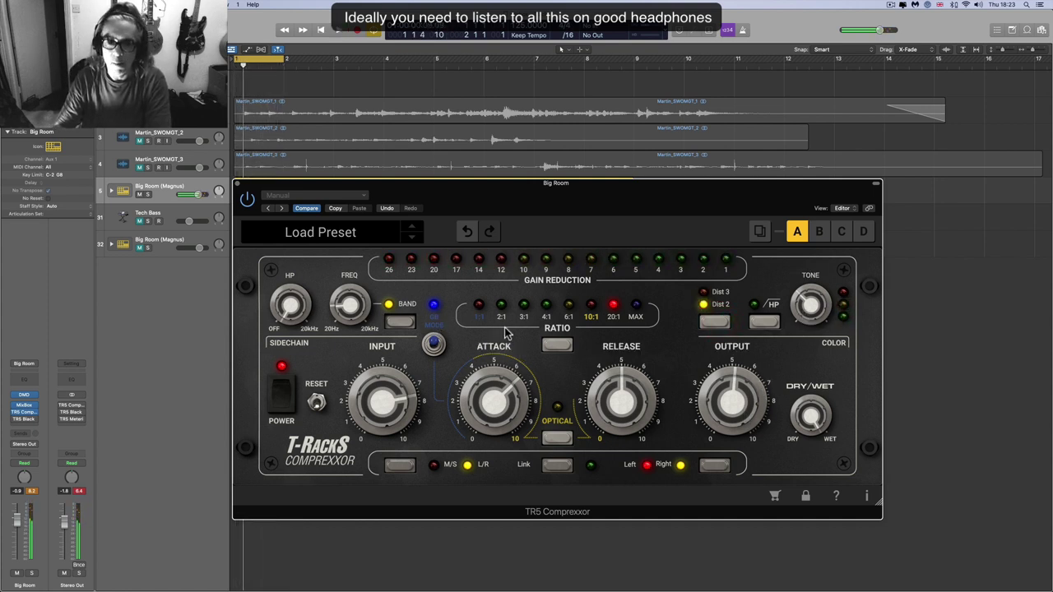
- Audition the MAX ratio while varying the release, return the ratio to 20:1, and settle the release slightly above 5
left_click(635, 312)
mouse_move(625, 399)
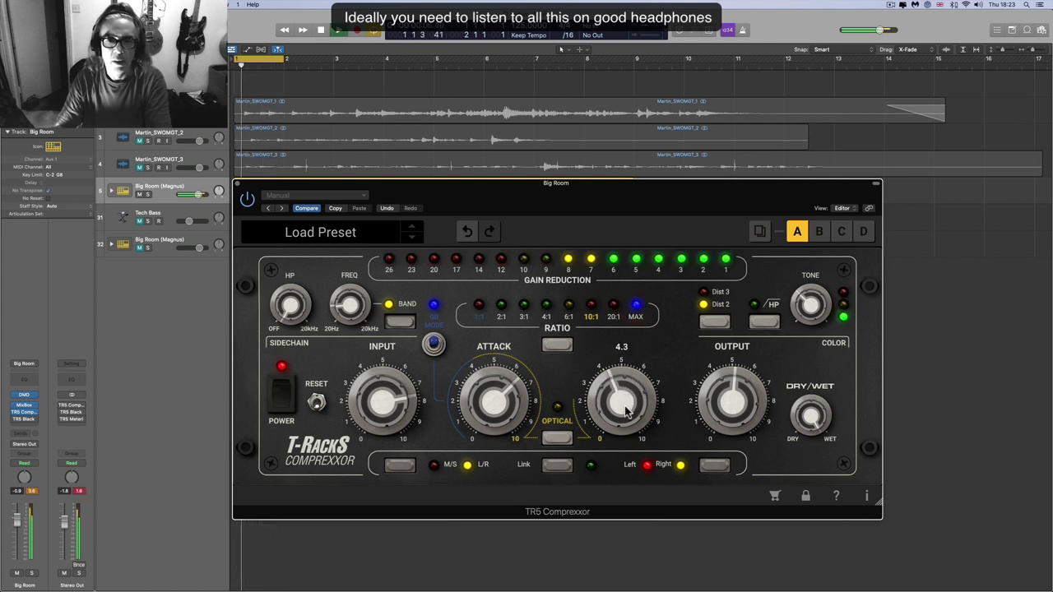
left_click_drag(626, 399, 619, 348)
left_click(613, 306)
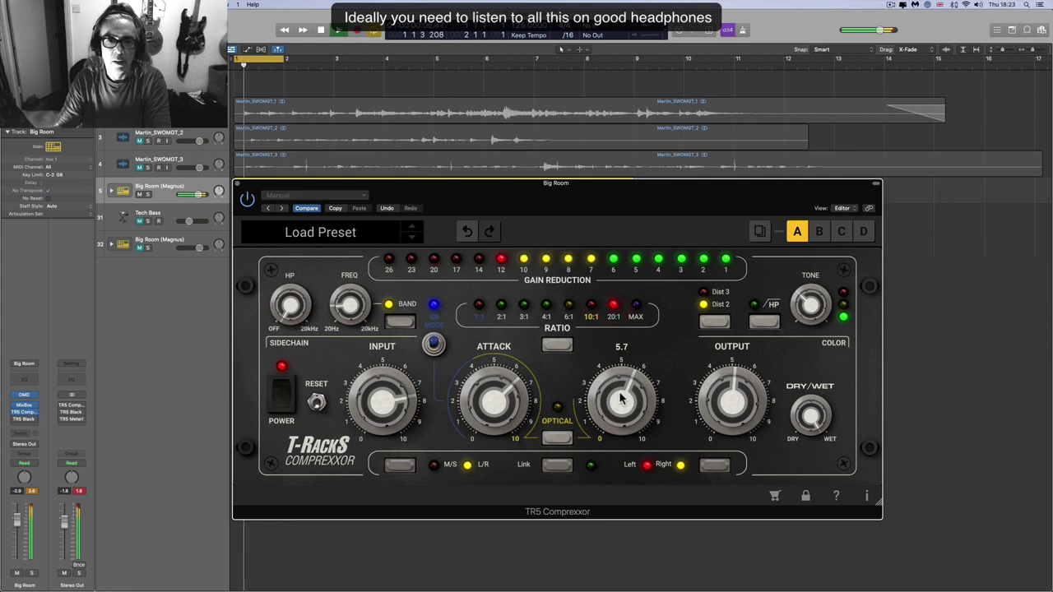
left_click_drag(624, 387, 623, 407)
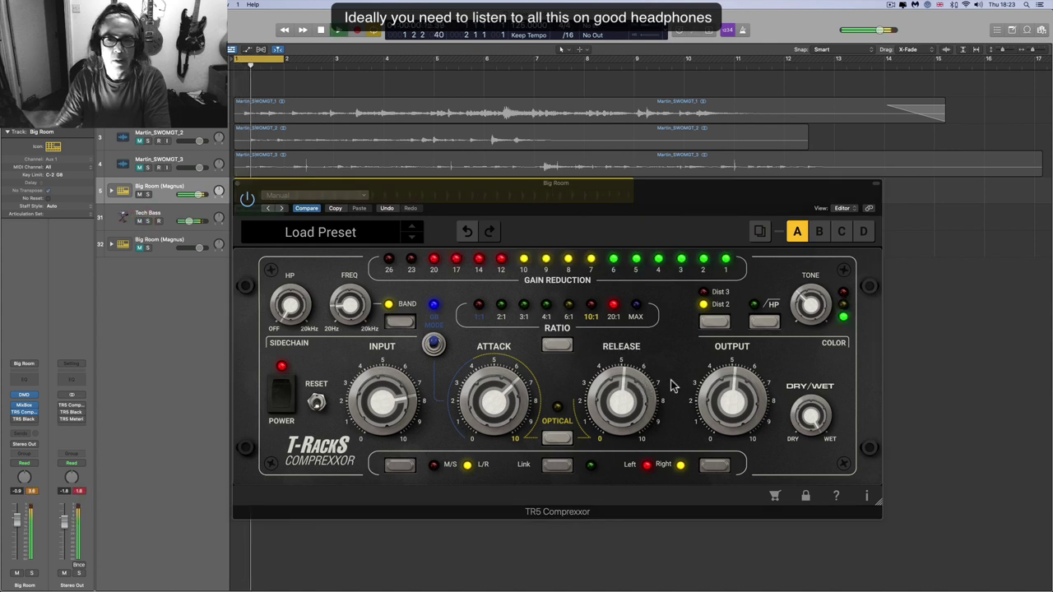
- Lower the Comprexxor output to about 4.5 while the bass plays along, and mute the Tech Bass track
left_click_drag(722, 385, 715, 401)
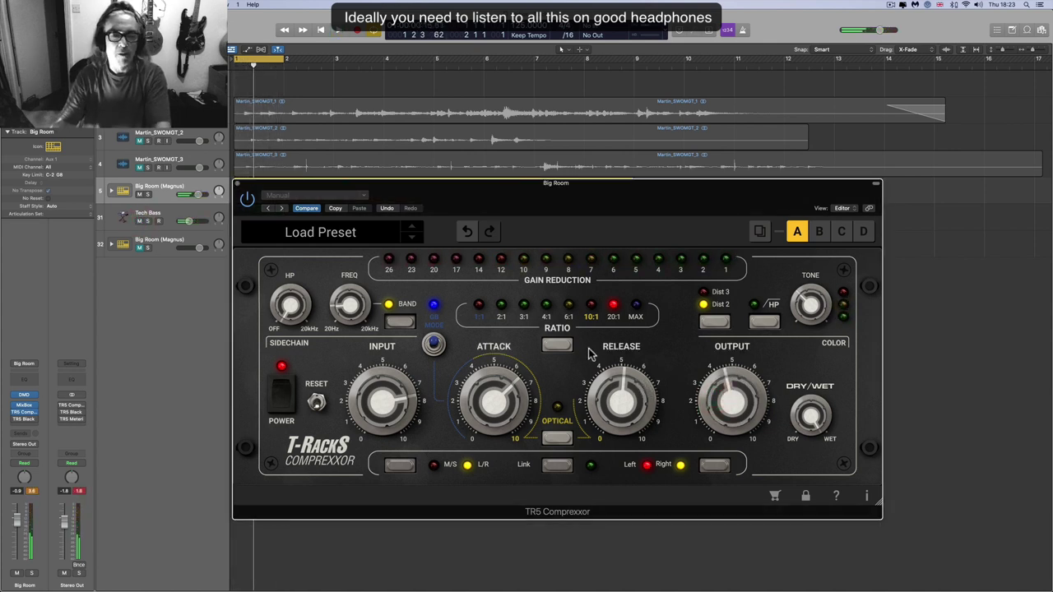
left_click(140, 228)
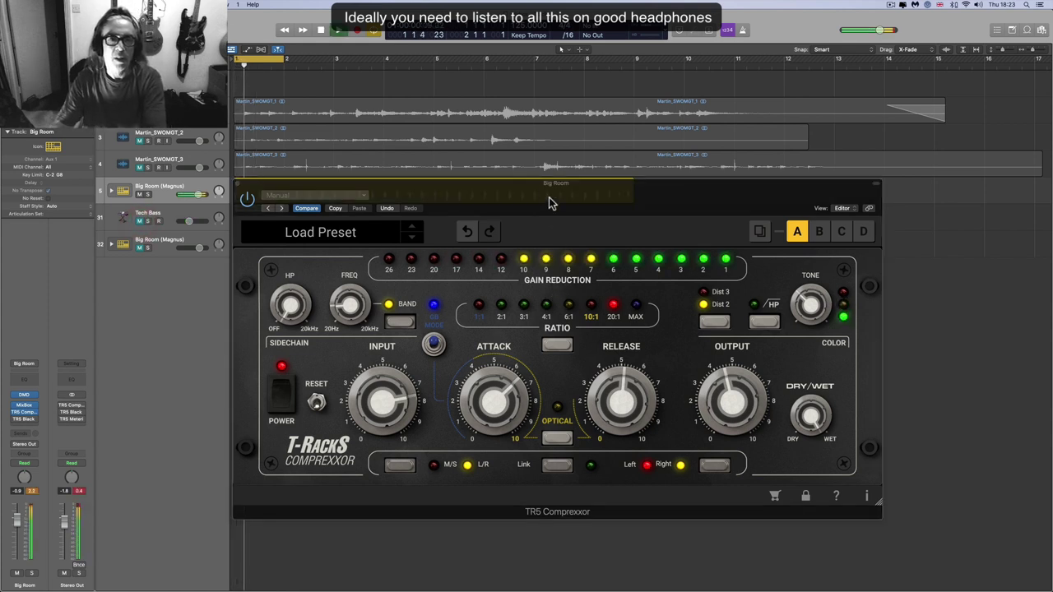
- Move the Comprexxor window down to uncover the Big Room drum region in the arrangement
left_click_drag(548, 189, 551, 203)
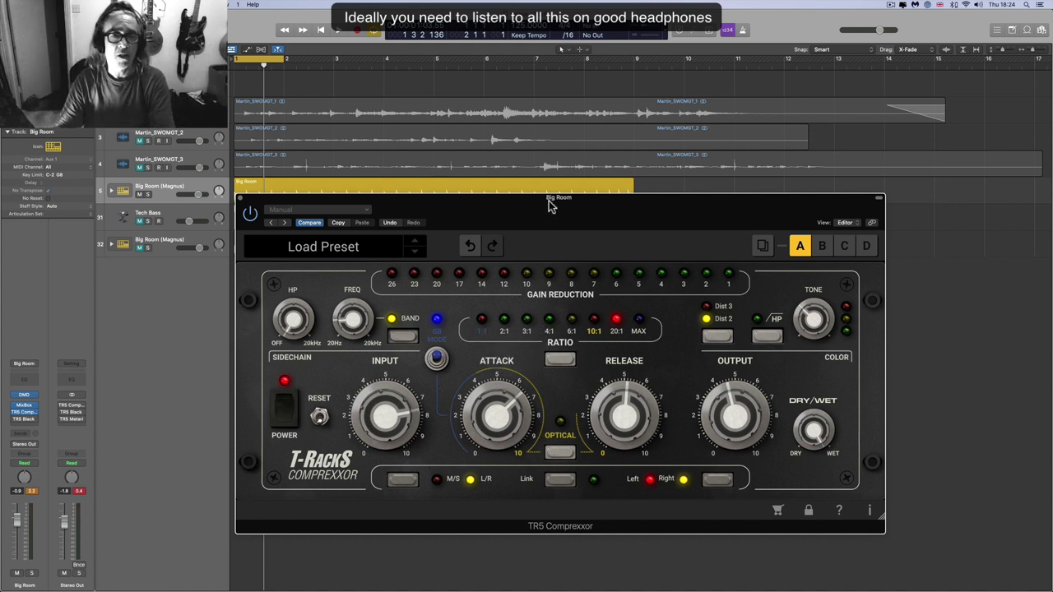
left_click_drag(549, 205, 552, 216)
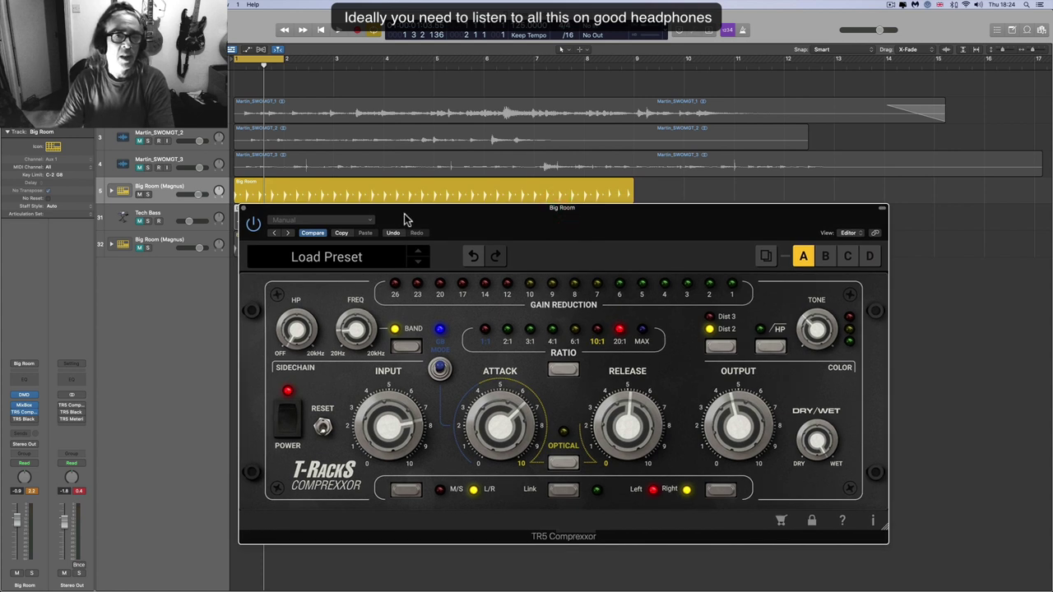
left_click_drag(405, 219, 415, 226)
left_click_drag(516, 217, 521, 232)
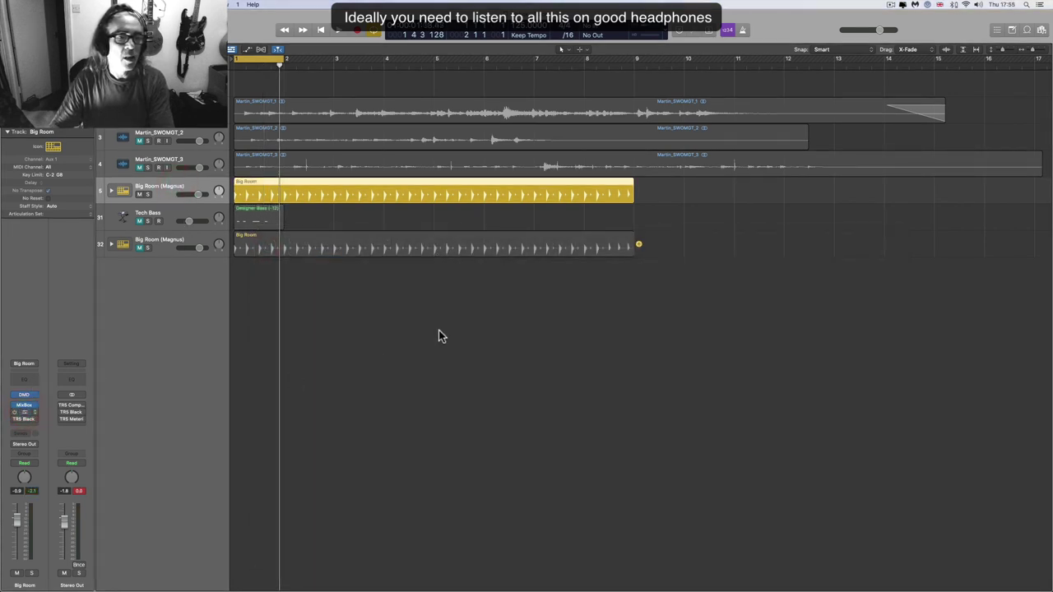
- Open and enlarge the Big Room Comprexxor window, place it below the drum region, and turn GB Mode off
left_click_drag(578, 242, 278, 196)
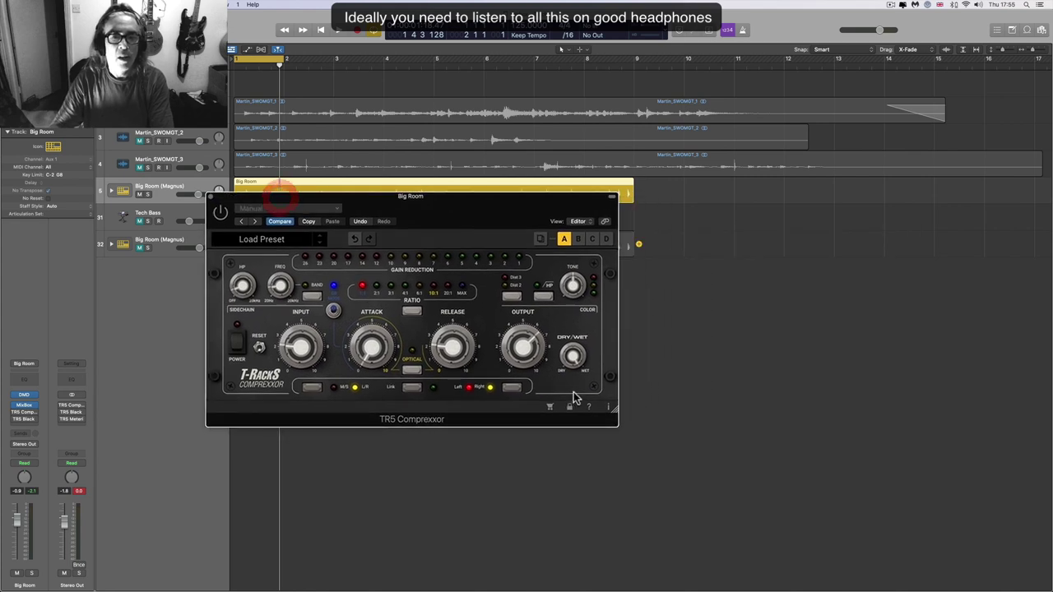
left_click_drag(613, 407, 853, 530)
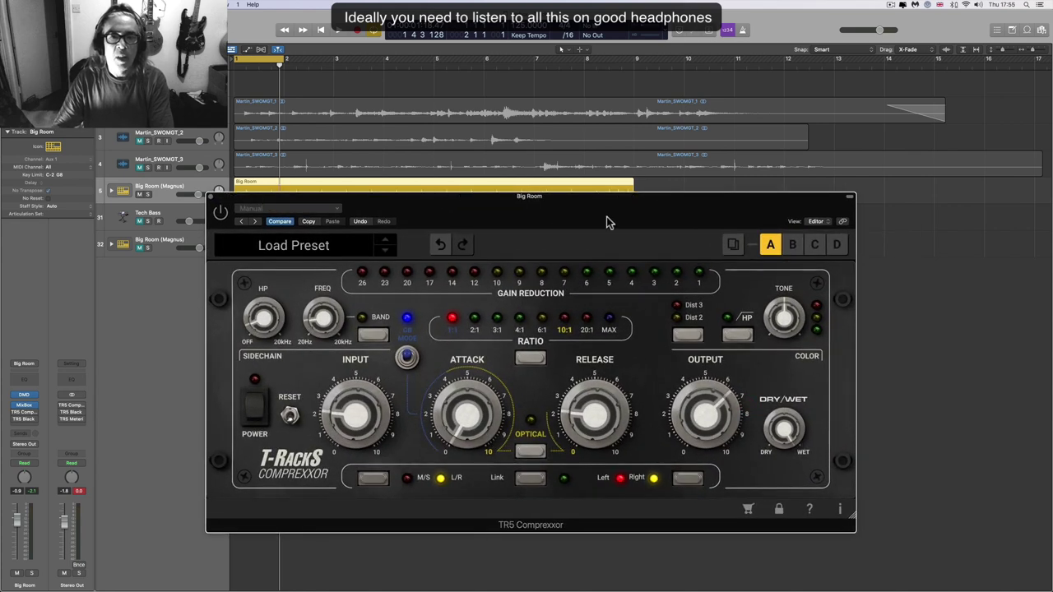
left_click_drag(607, 216, 638, 202)
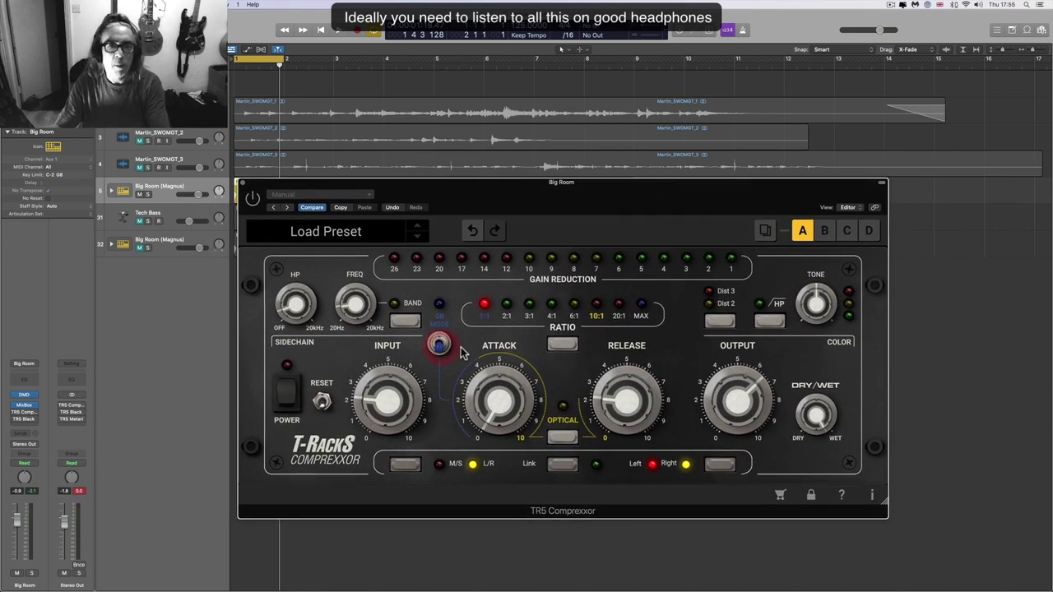
left_click_drag(515, 184, 517, 202)
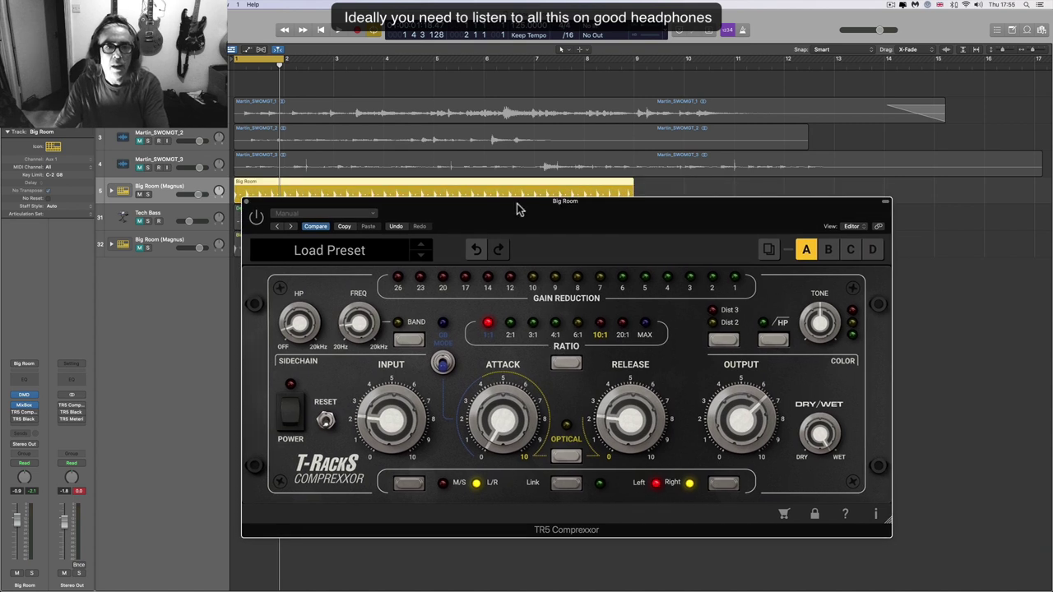
- Reset the Comprexxor's settings, choose a 6:1 ratio with the attack raised to about 9.5, and play the drum loop
left_click(579, 327)
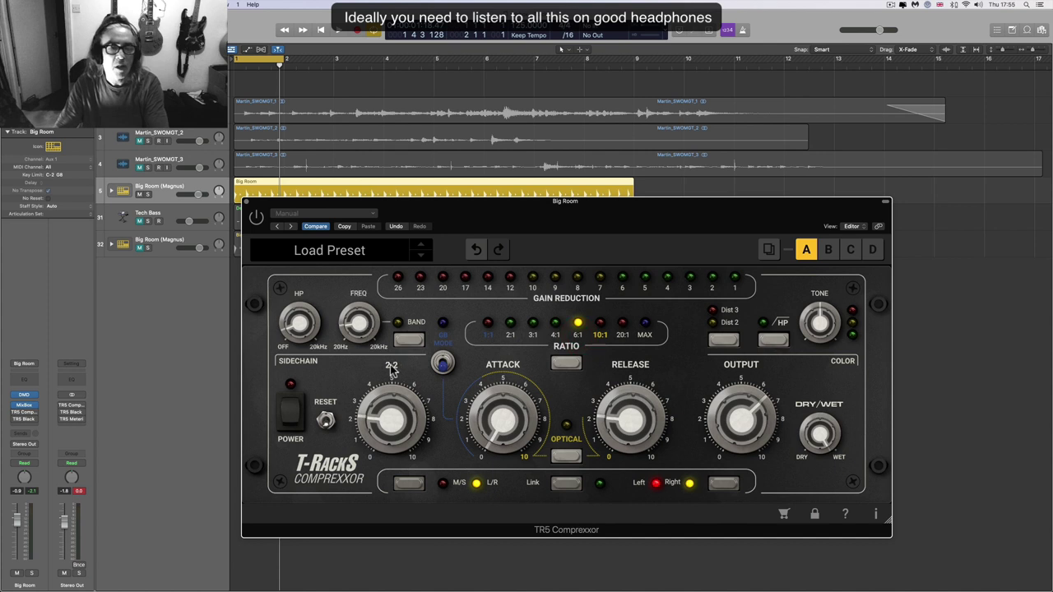
left_click(327, 421)
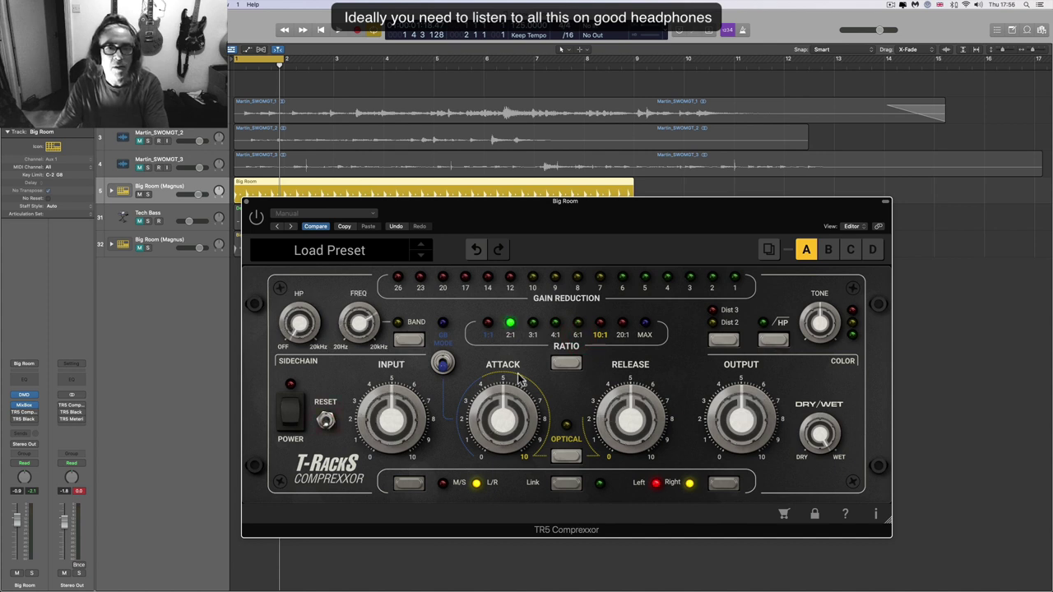
left_click(579, 327)
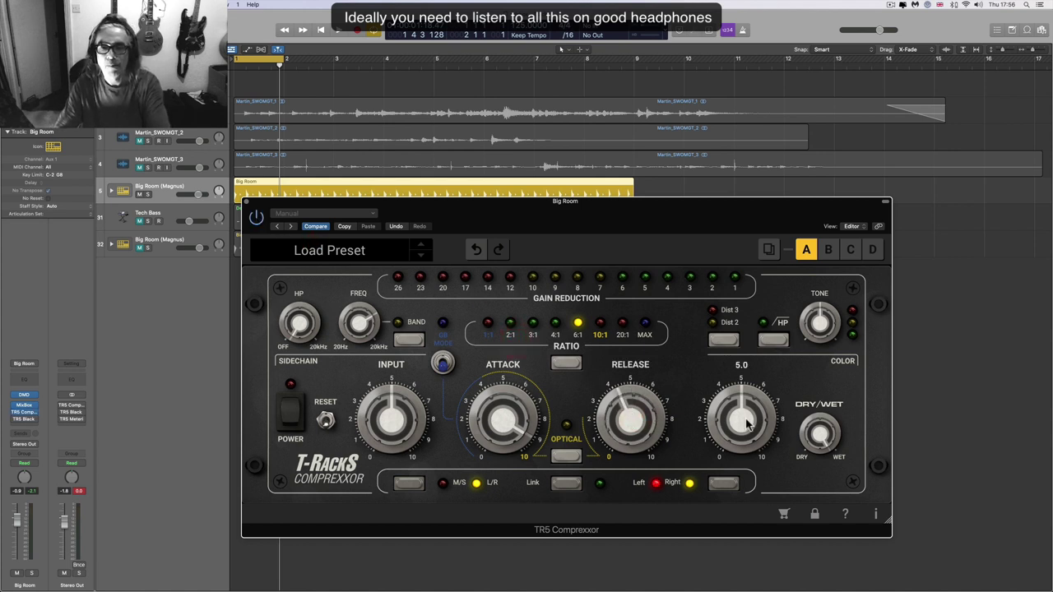
key("space")
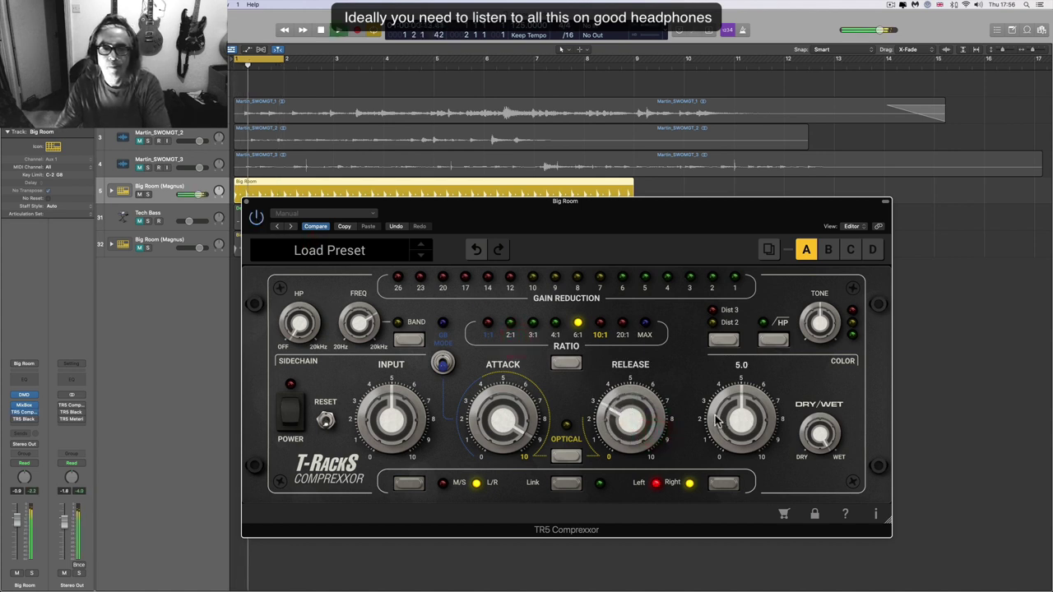
- Power on the Comprexxor, raise the output to about 6.0 and lower the input to about 4.2 as the drums play
left_click(292, 418)
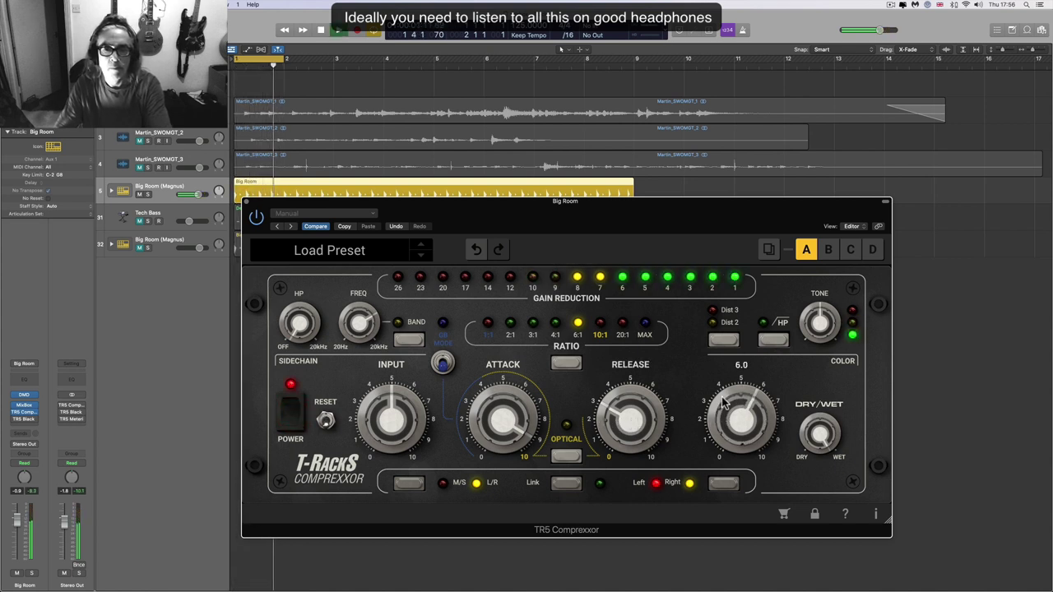
mouse_move(414, 440)
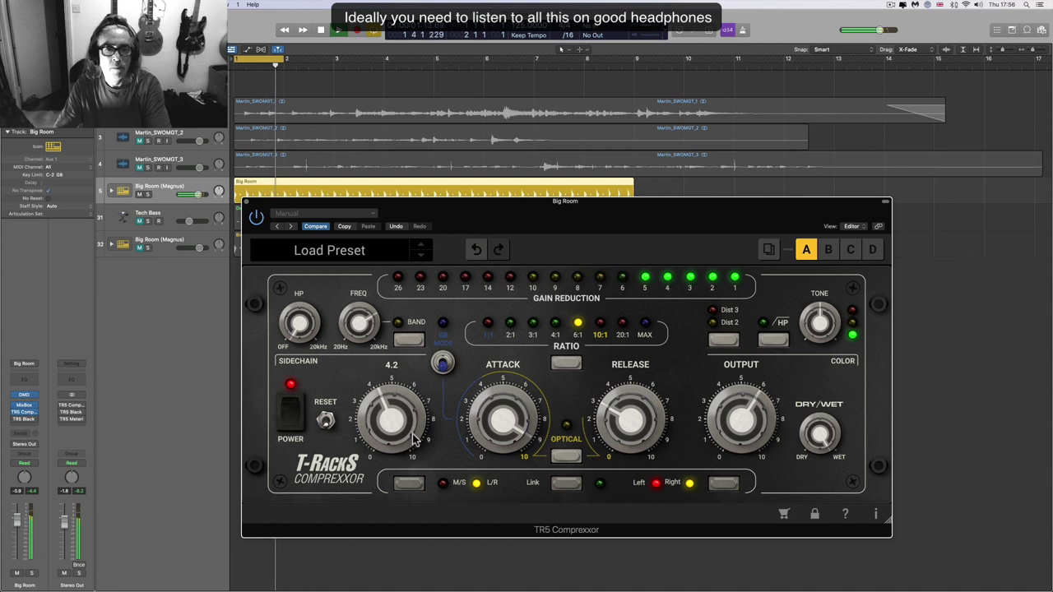
key("space")
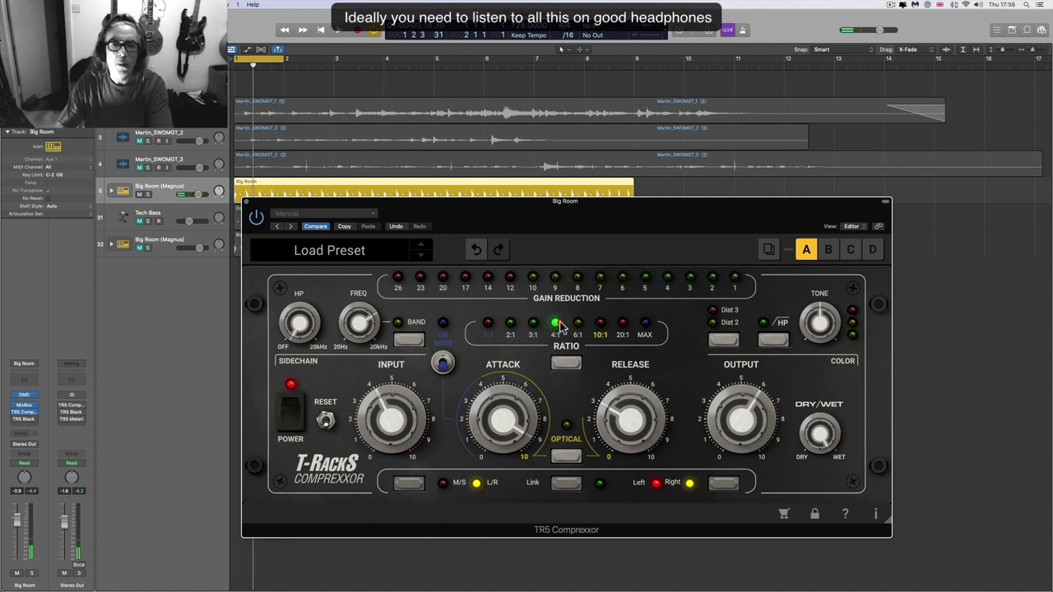
- Play the drum loop and compare the 3:1, 4:1 and 6:1 ratios, finishing on 6:1
left_click(578, 324)
key("space")
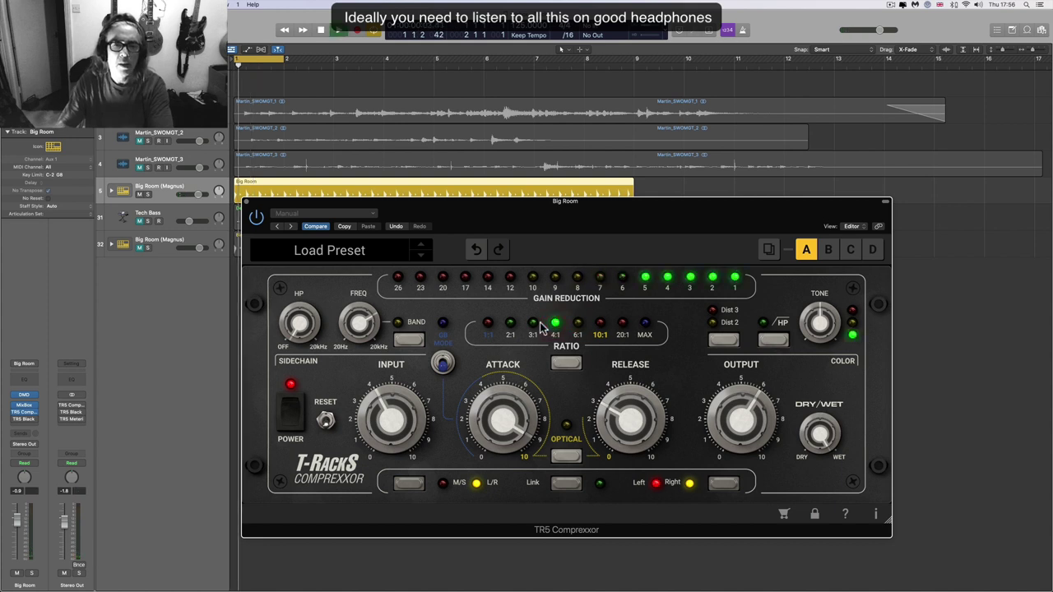
mouse_move(817, 315)
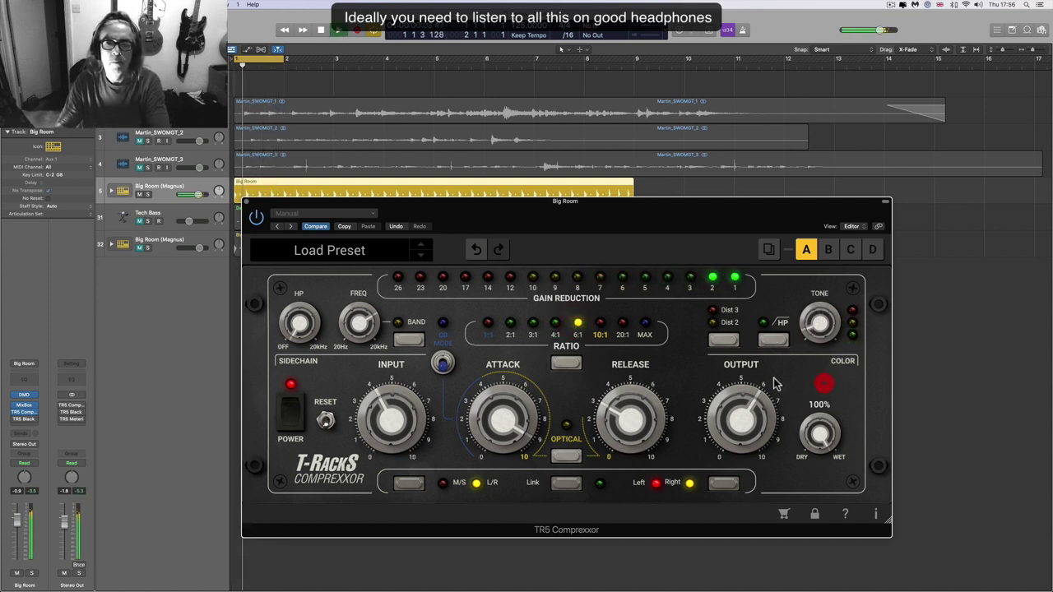
left_click(534, 324)
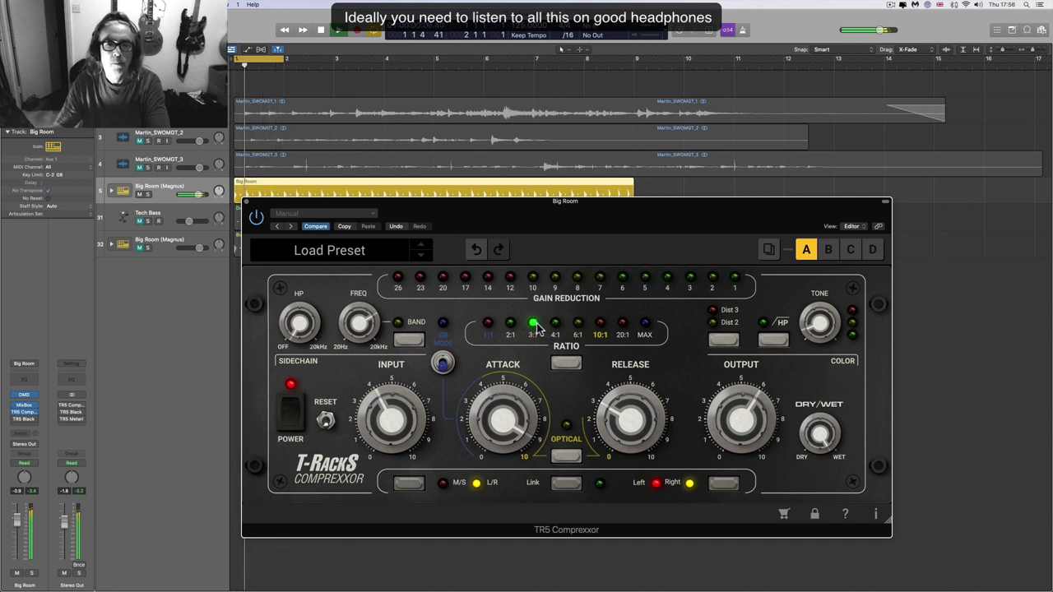
left_click(555, 324)
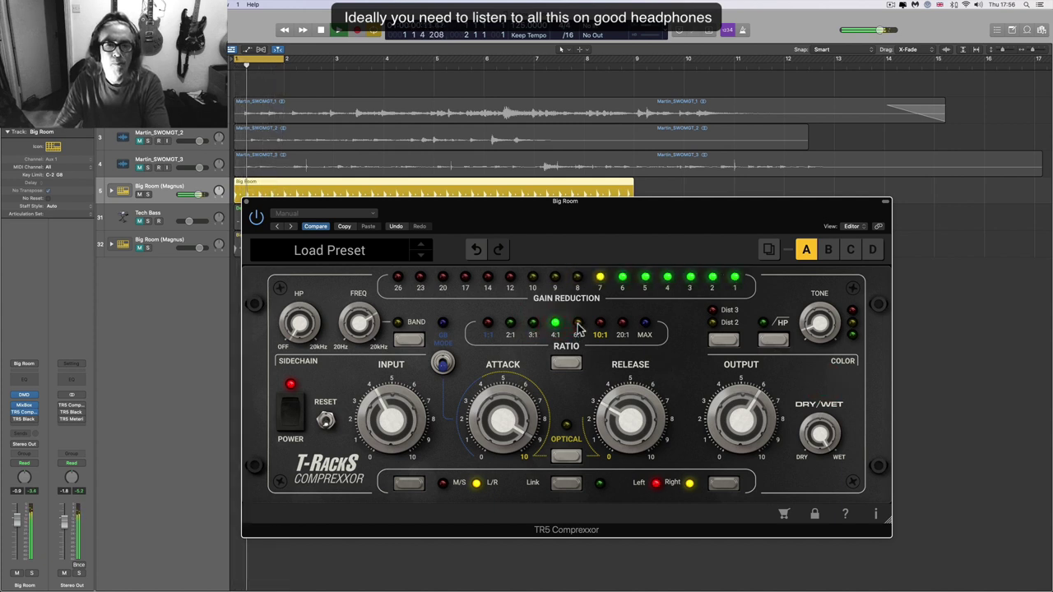
left_click(577, 324)
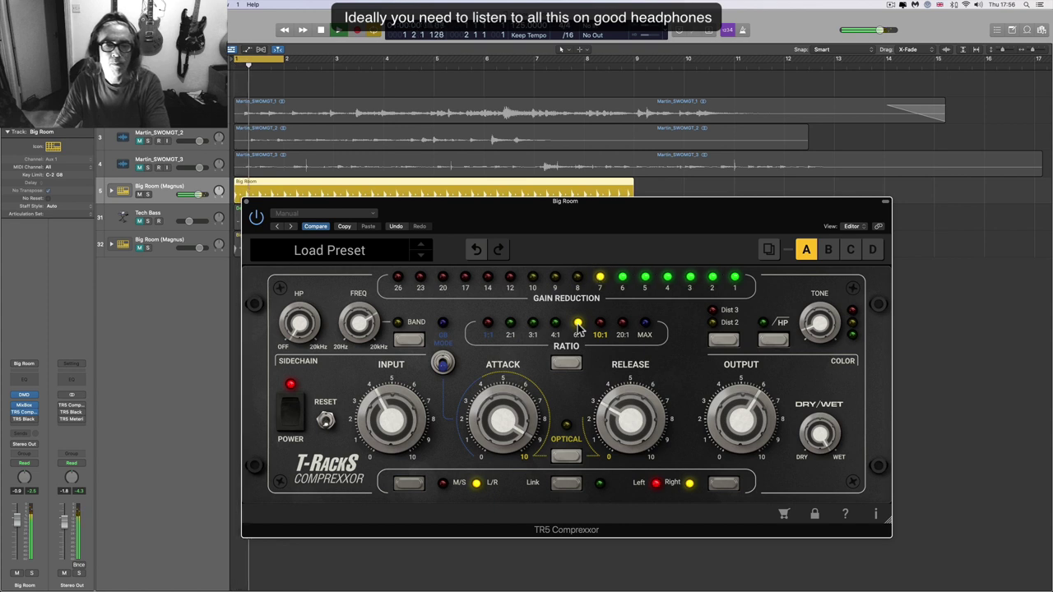
- Adjust the release to about 2.8 and play the drum loop to hear it
key("space")
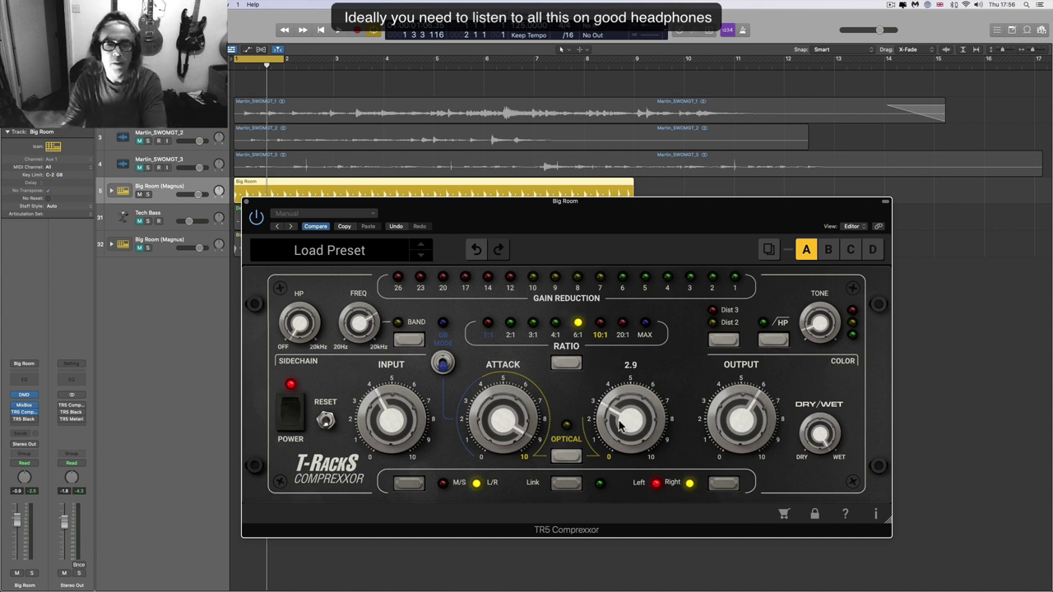
key("space")
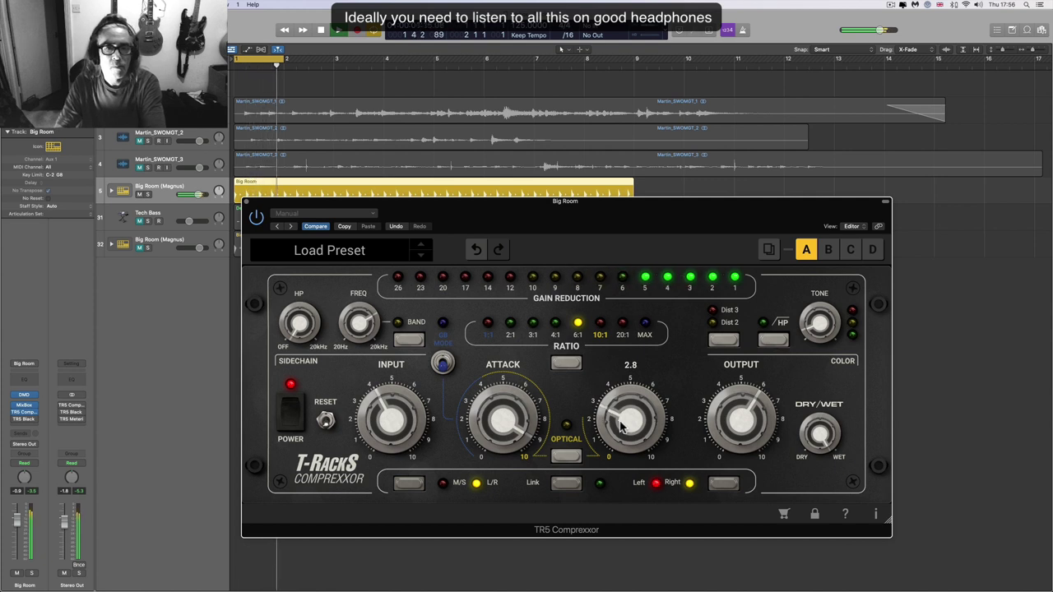
key("space")
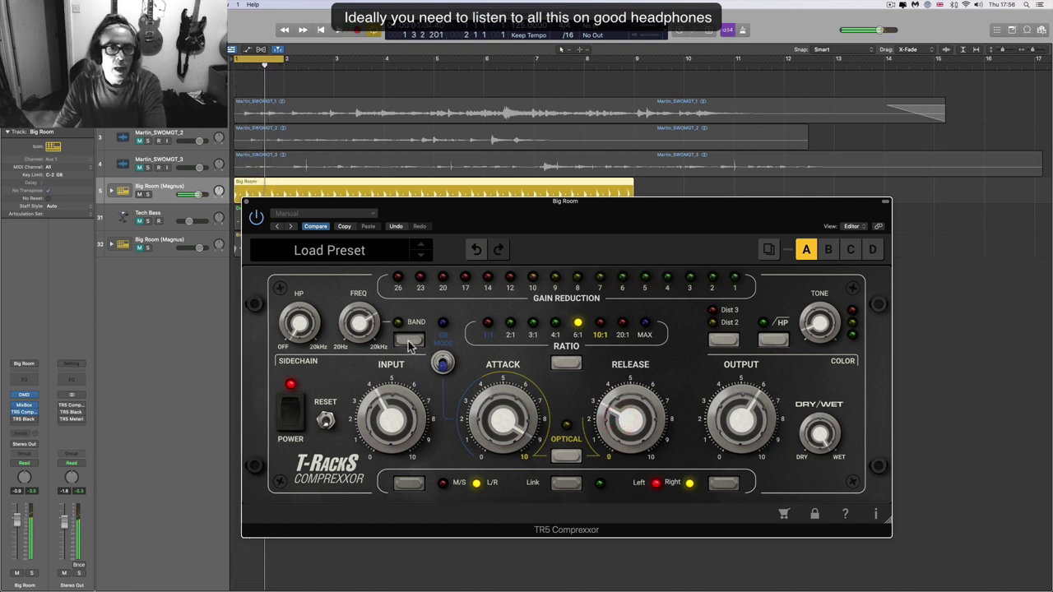
- Enable the sidechain Band at about 112 Hz, and set the input to about 5.8 and the output to about 5.7
left_click_drag(362, 323, 396, 396)
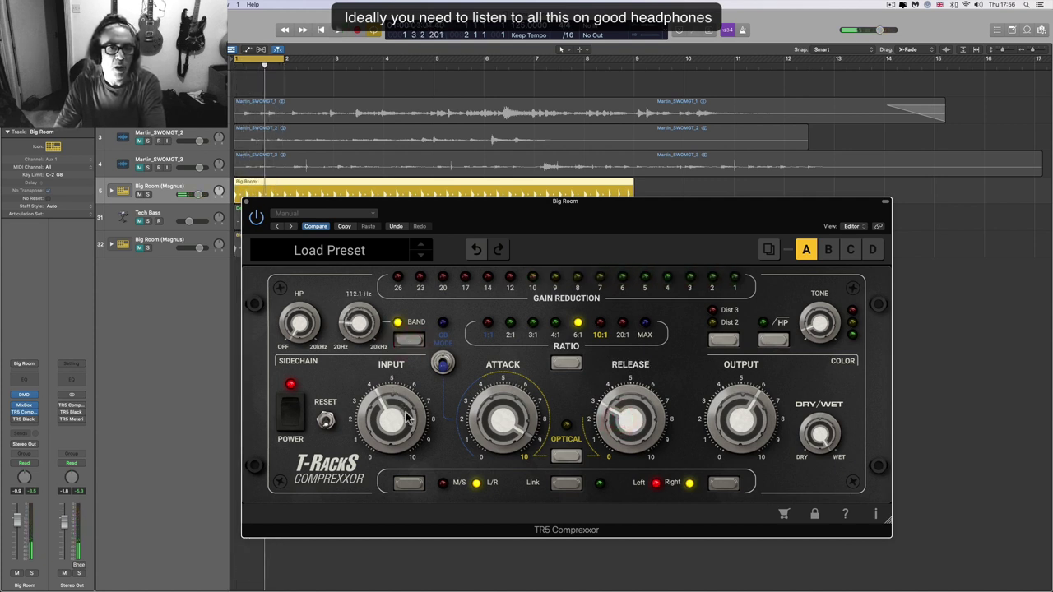
key("space")
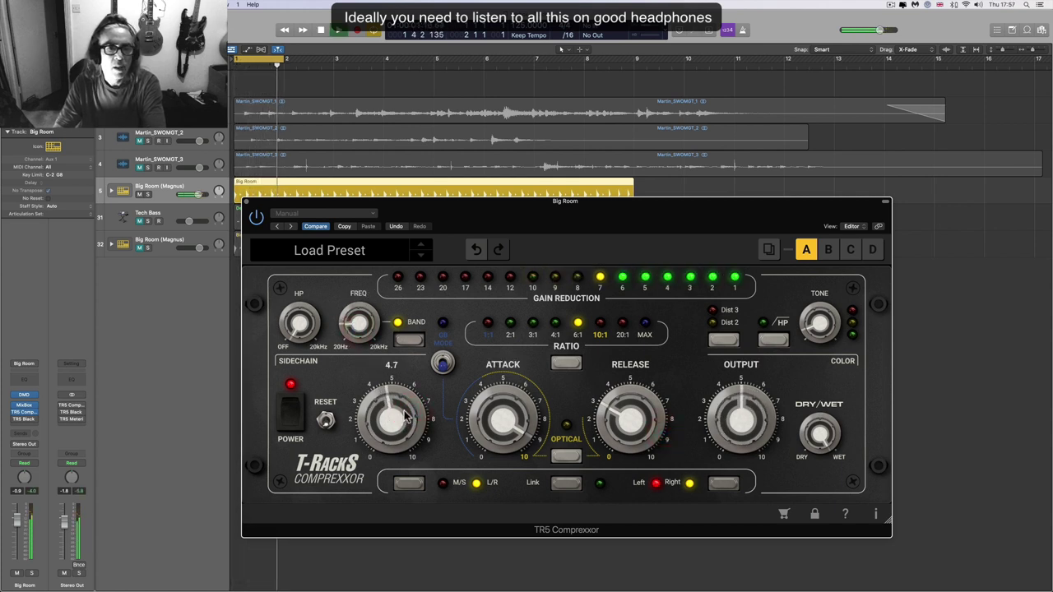
key("space")
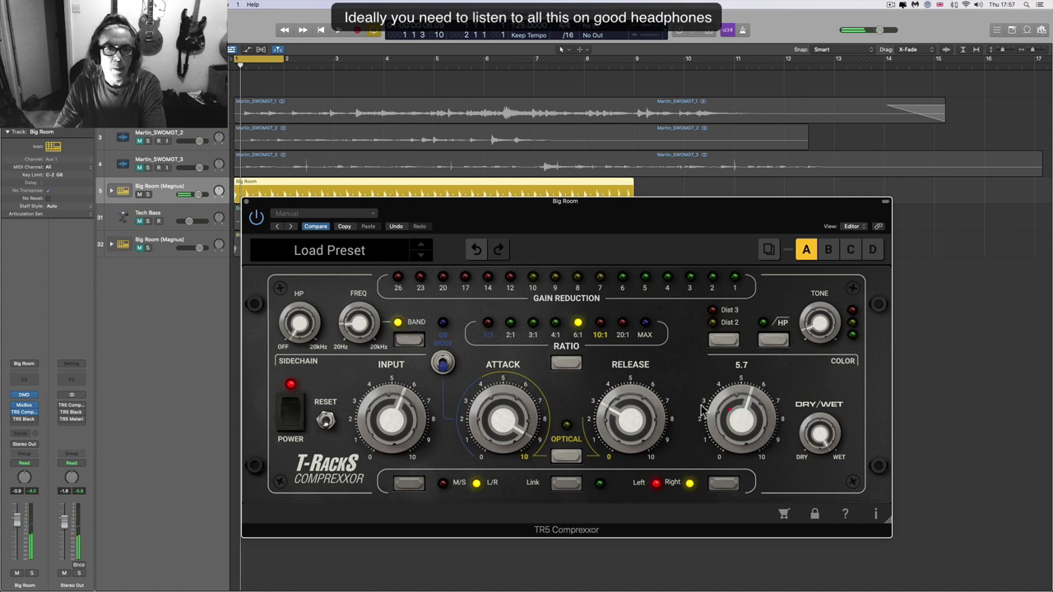
mouse_move(360, 327)
key("space")
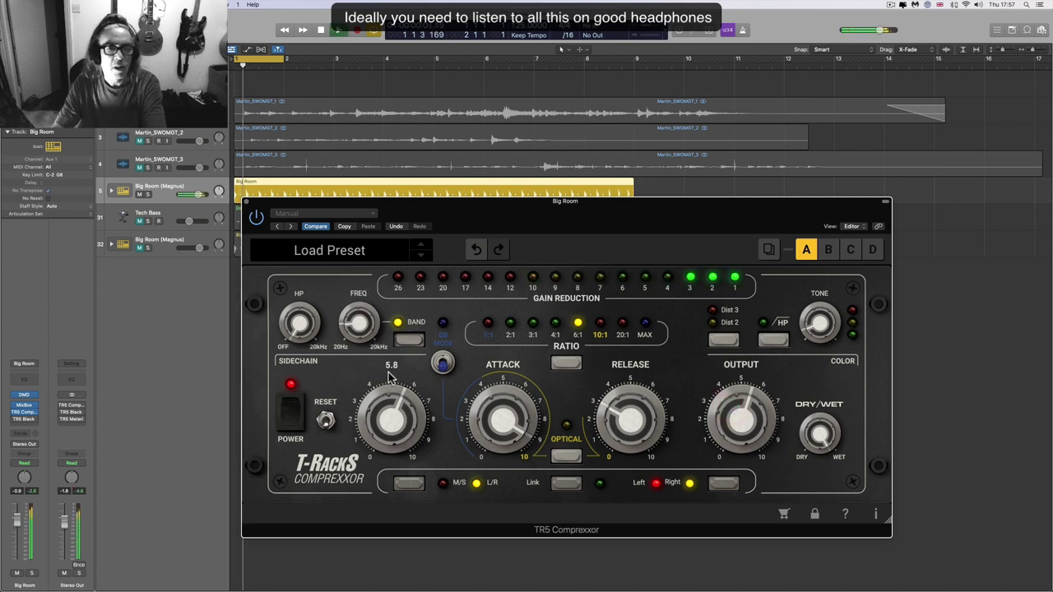
- Switch the sidechain Band on and off during playback, lower its frequency to about 57 Hz, and leave Band off
left_click(404, 342)
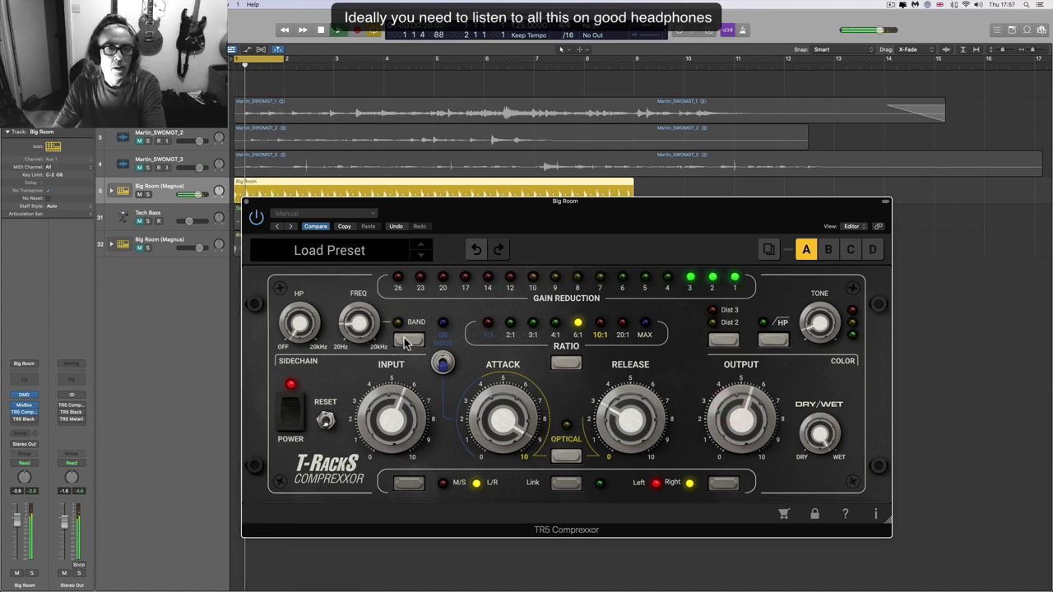
left_click(405, 341)
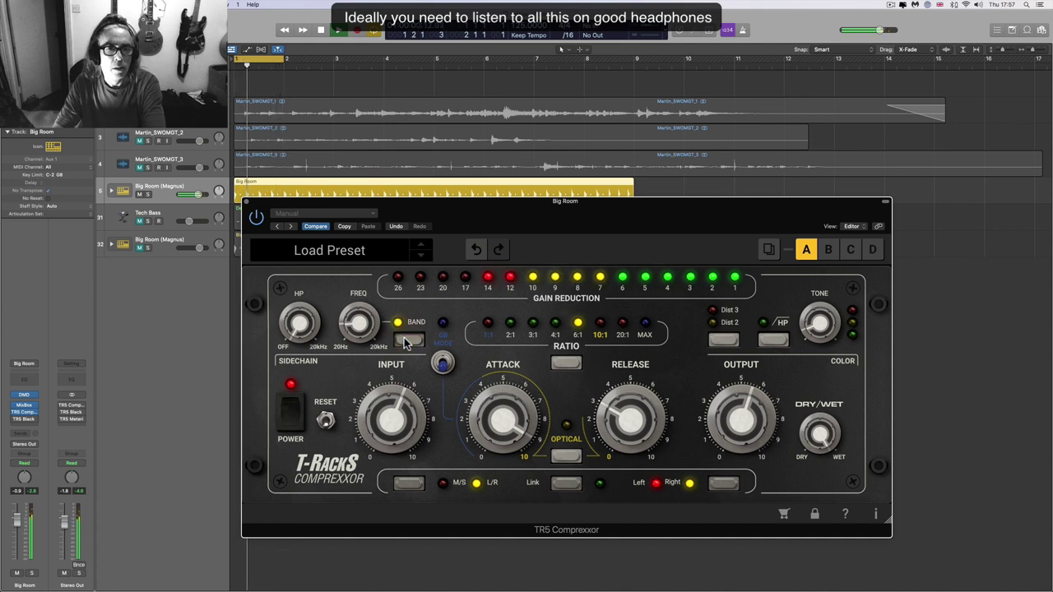
left_click_drag(359, 324, 355, 321)
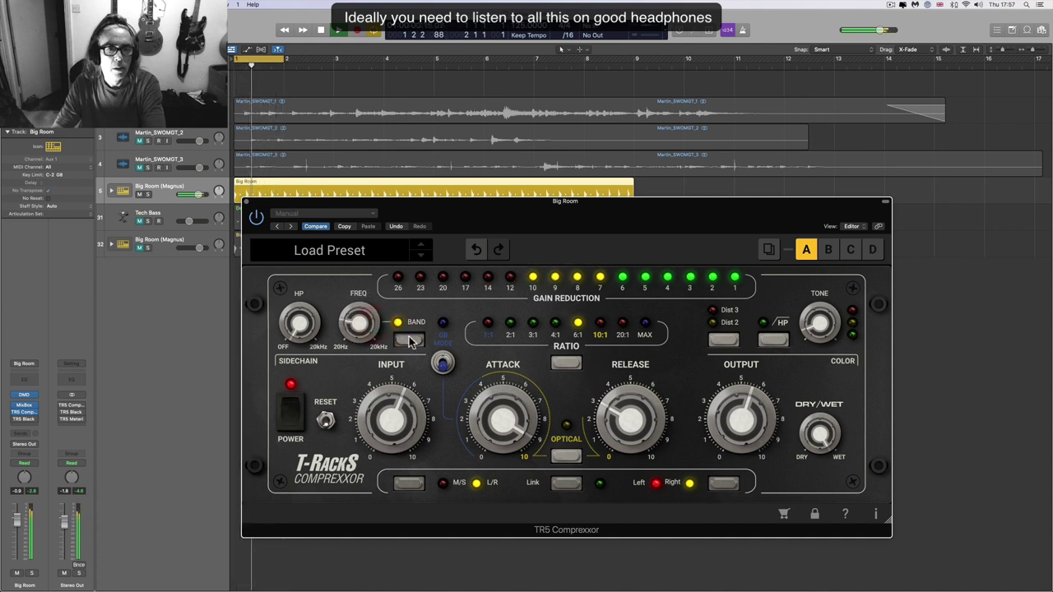
left_click(405, 341)
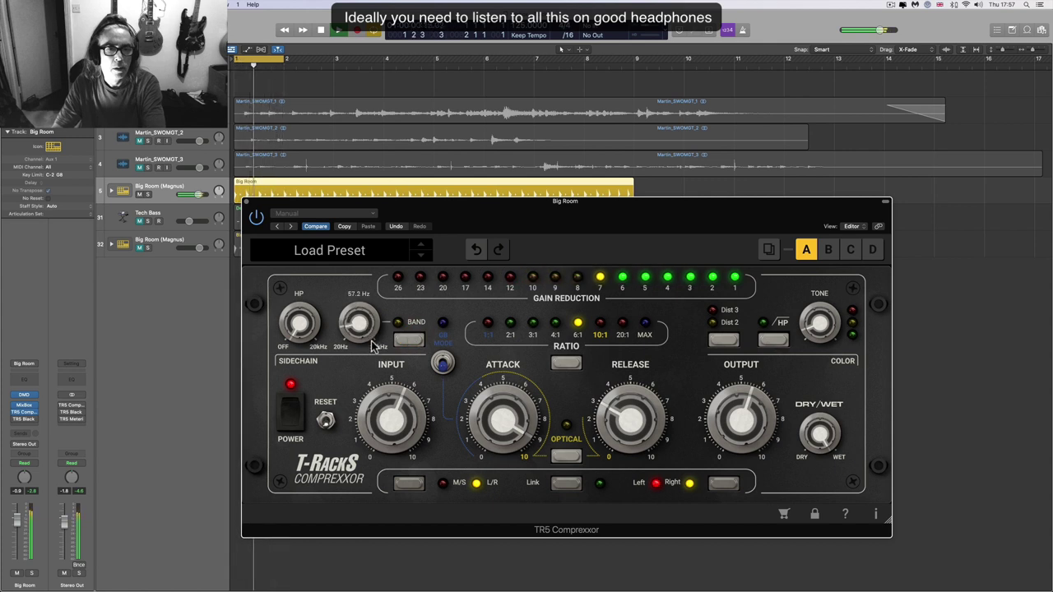
left_click(407, 341)
left_click(406, 341)
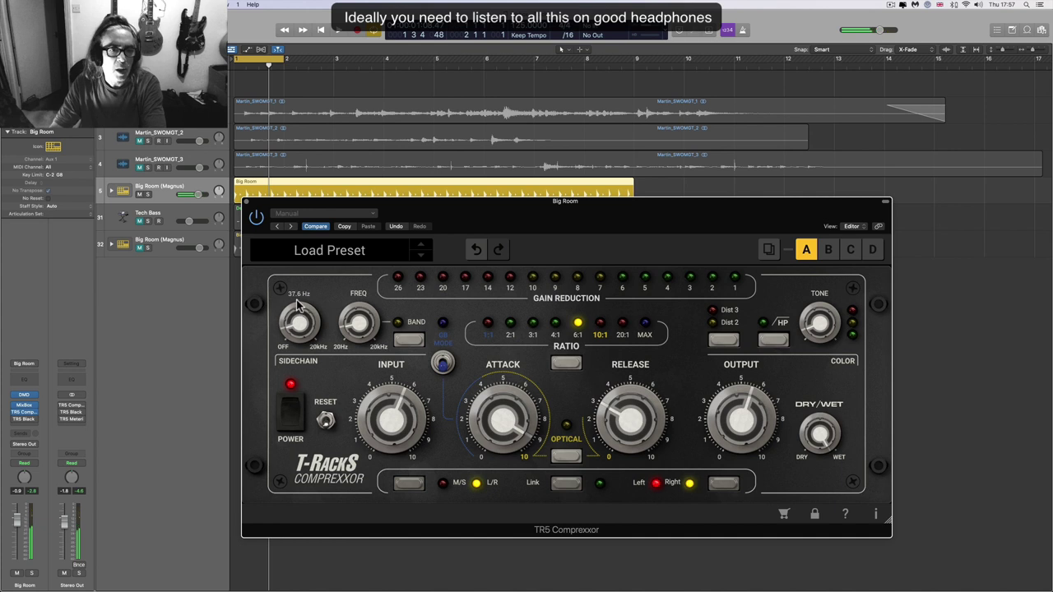
- Compare the drums with the sidechain HP filter off and raised to about 65 Hz
left_click_drag(303, 327, 297, 322)
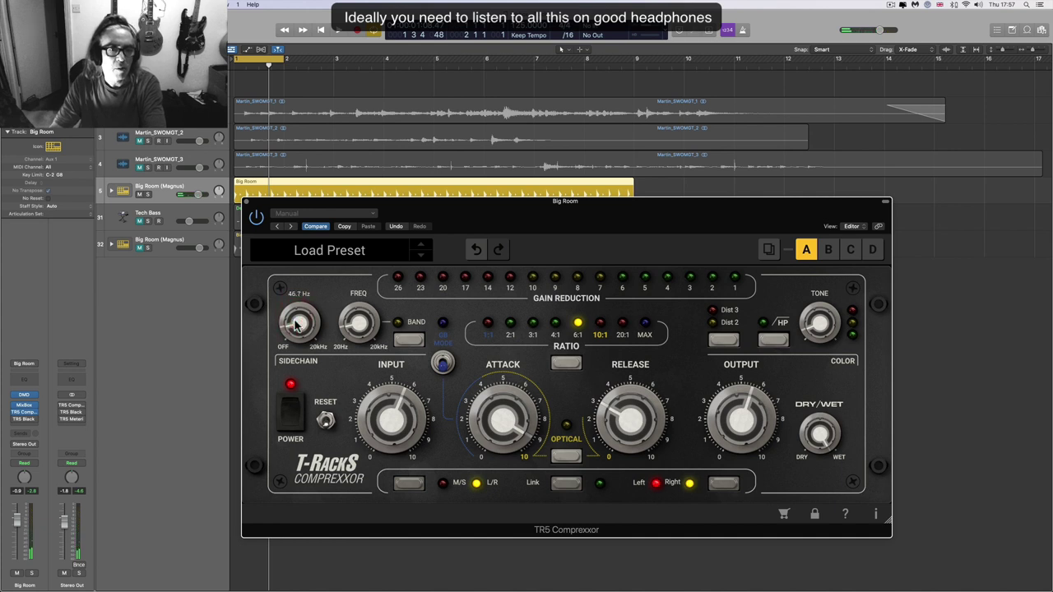
key("space")
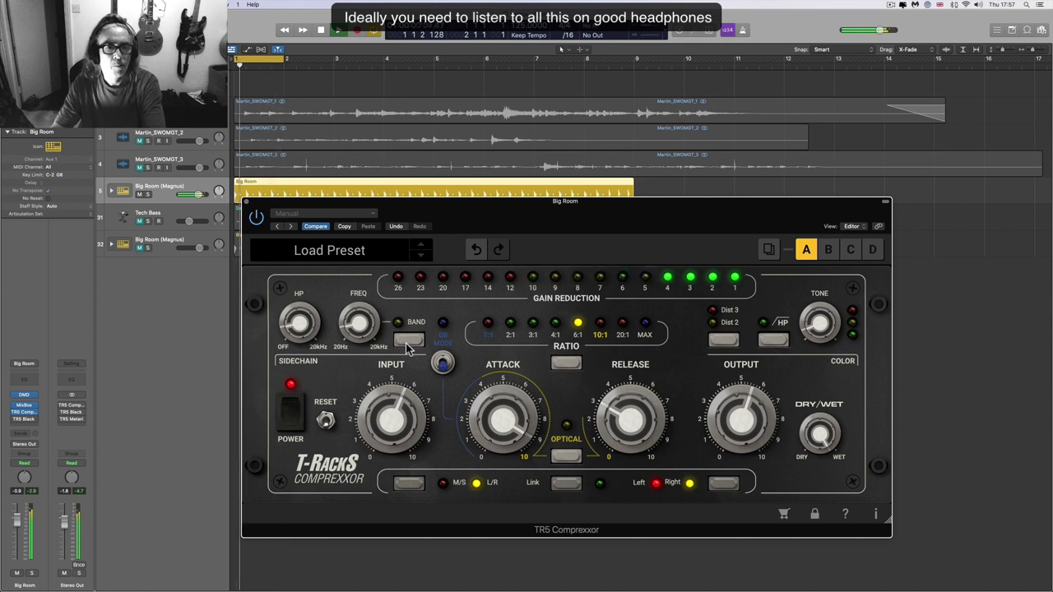
mouse_move(303, 323)
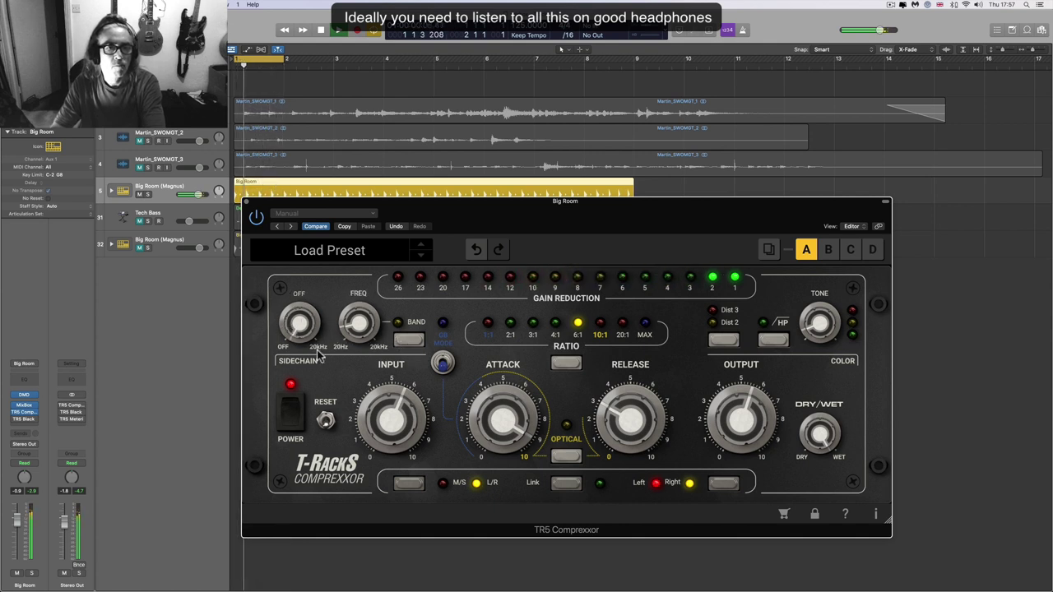
left_click_drag(300, 327, 297, 322)
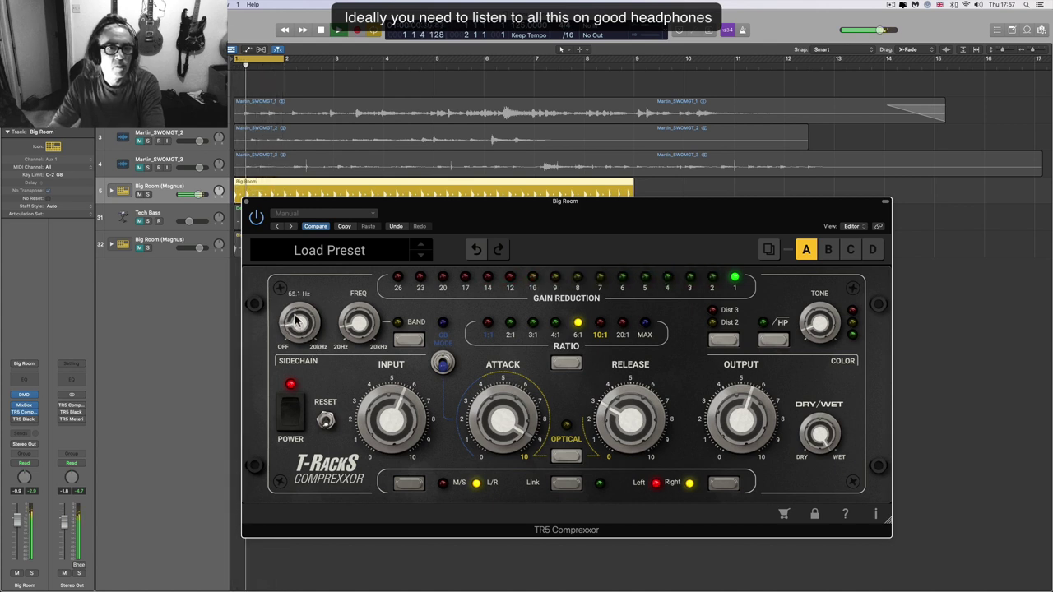
key("space")
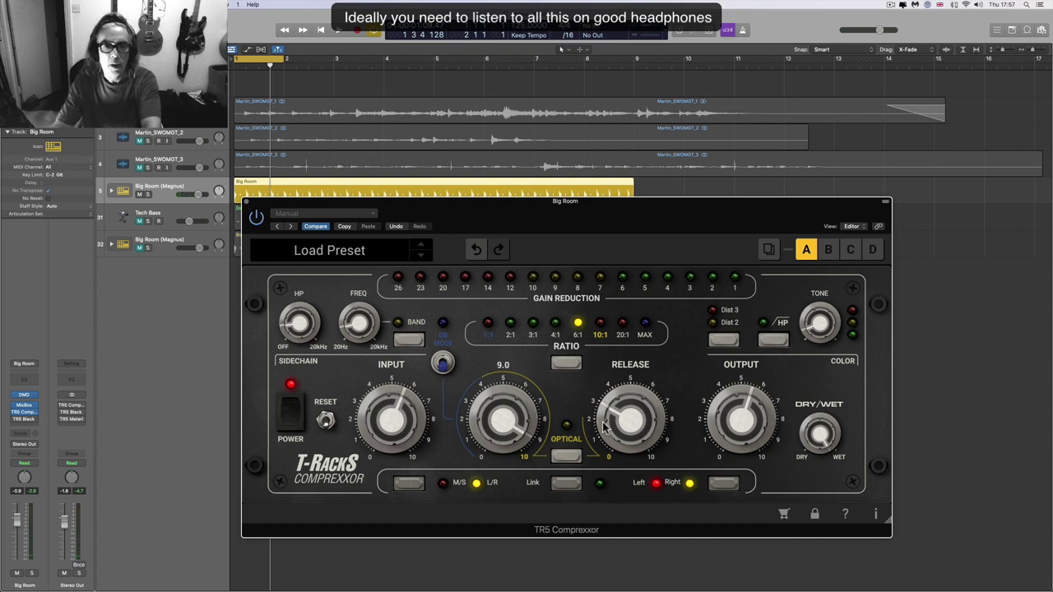
- Turn on Dist 2 and raise the color tone to about 1.3 while the drum loop plays
key("space")
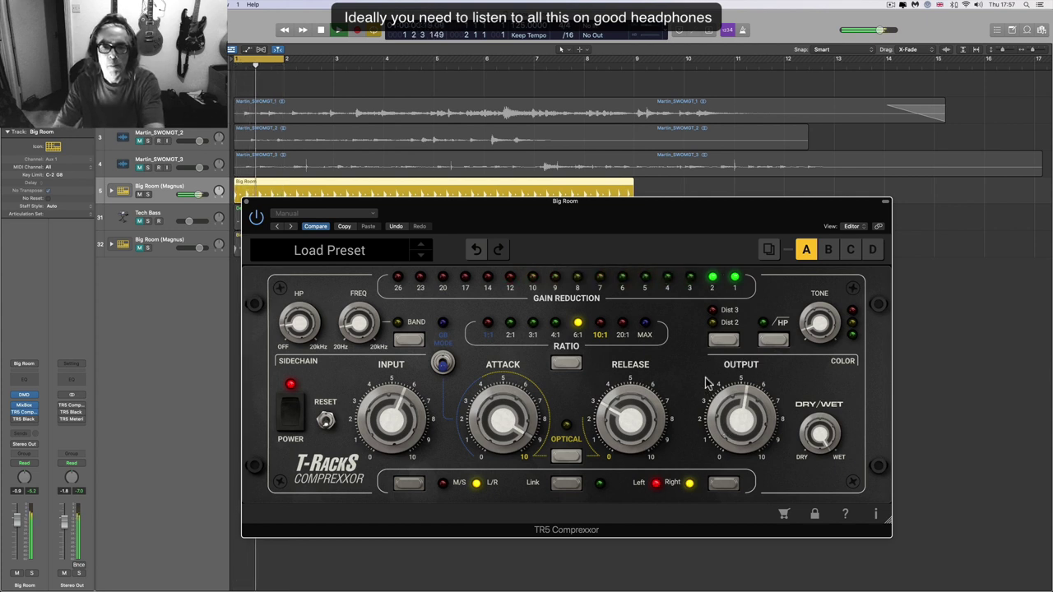
key("space")
left_click(724, 339)
key("space")
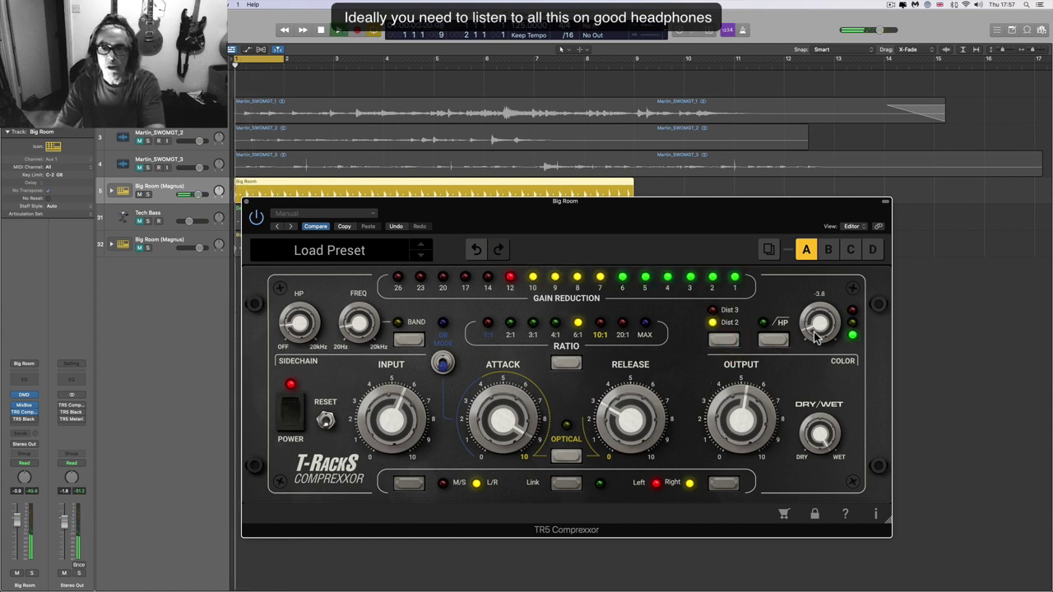
left_click_drag(816, 337, 798, 242)
mouse_move(828, 333)
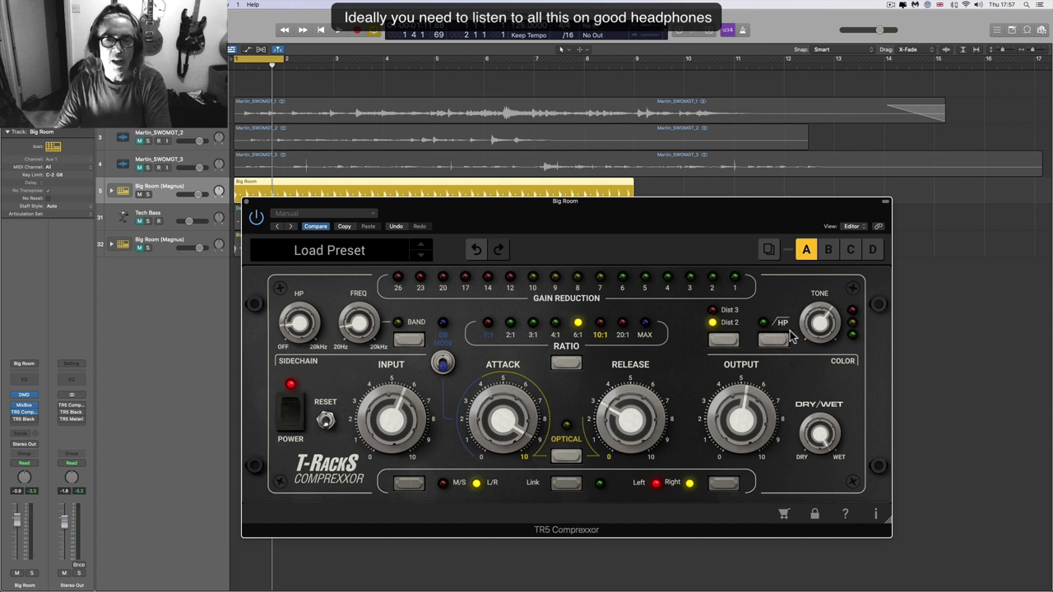
key("space")
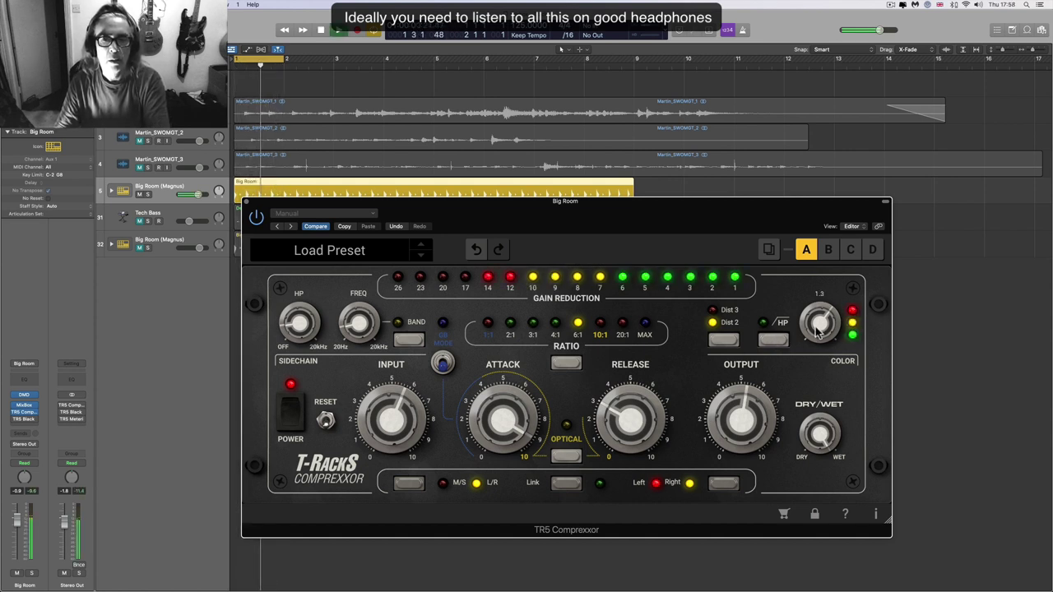
- Compare the drums with distortion off and on, return to Dist 2, and raise the tone to about 1.6
left_click(721, 341)
left_click(721, 340)
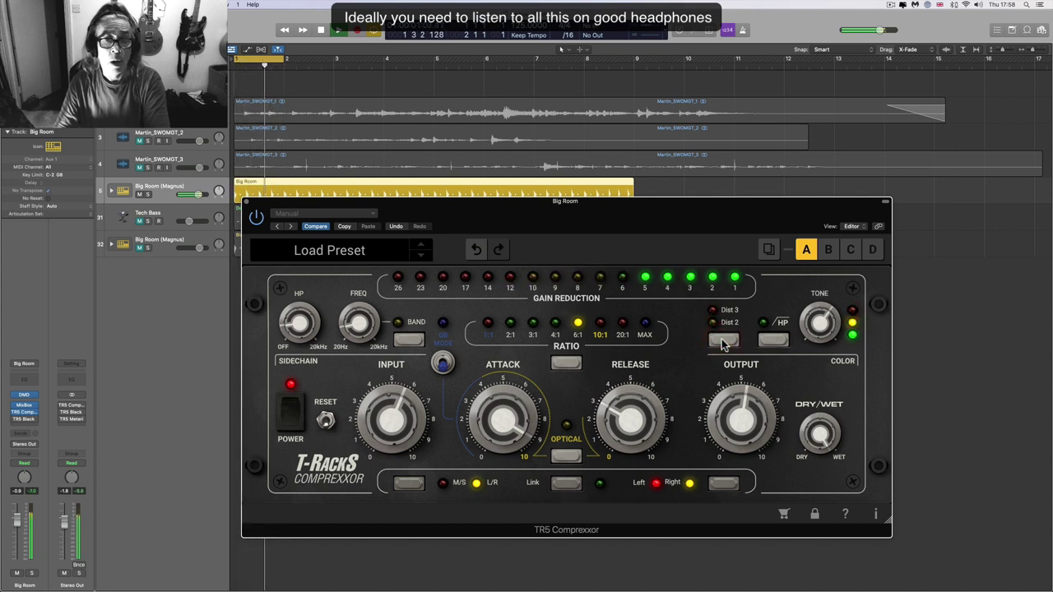
left_click(720, 340)
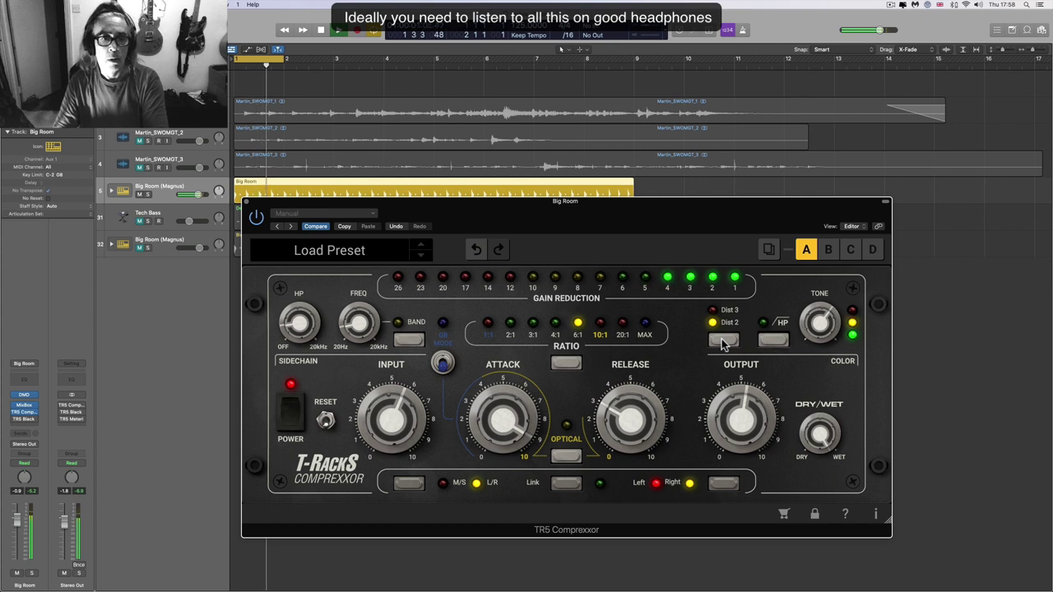
mouse_move(817, 328)
scroll(817, 327, "up", 1)
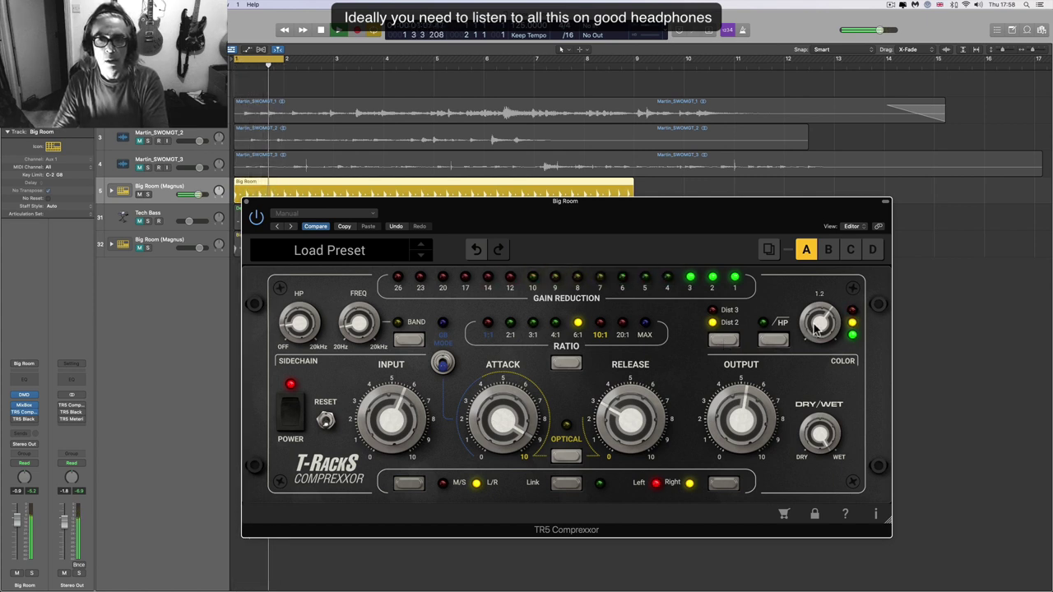
scroll(817, 327, "up", 2)
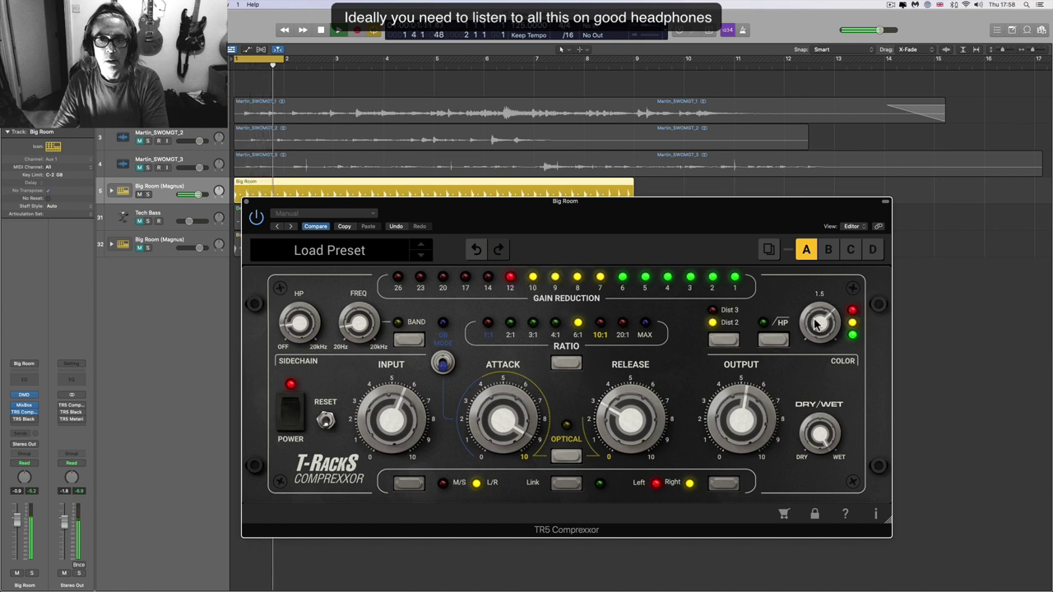
key("space")
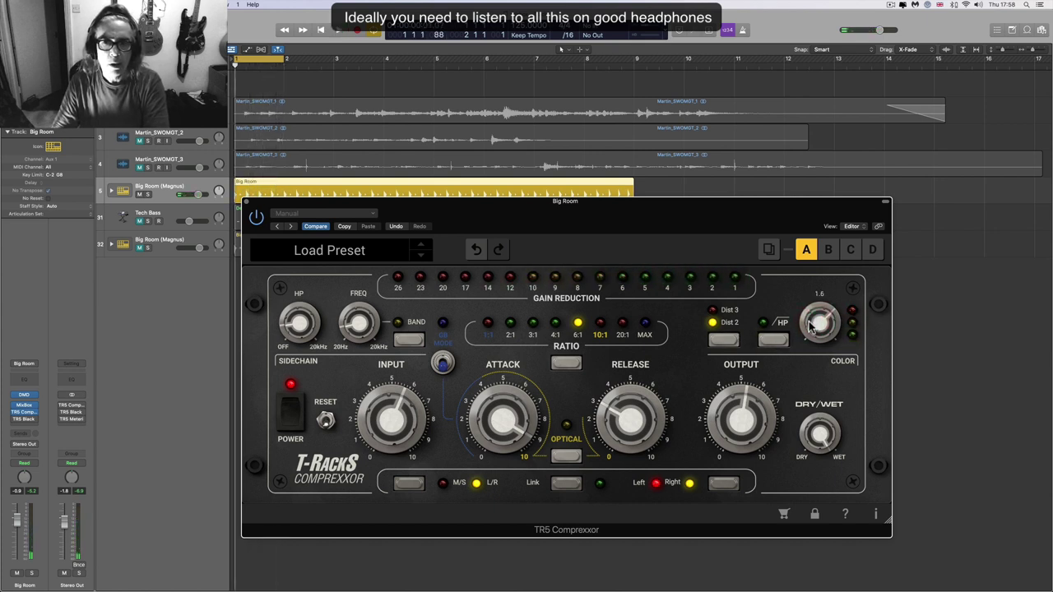
key("space")
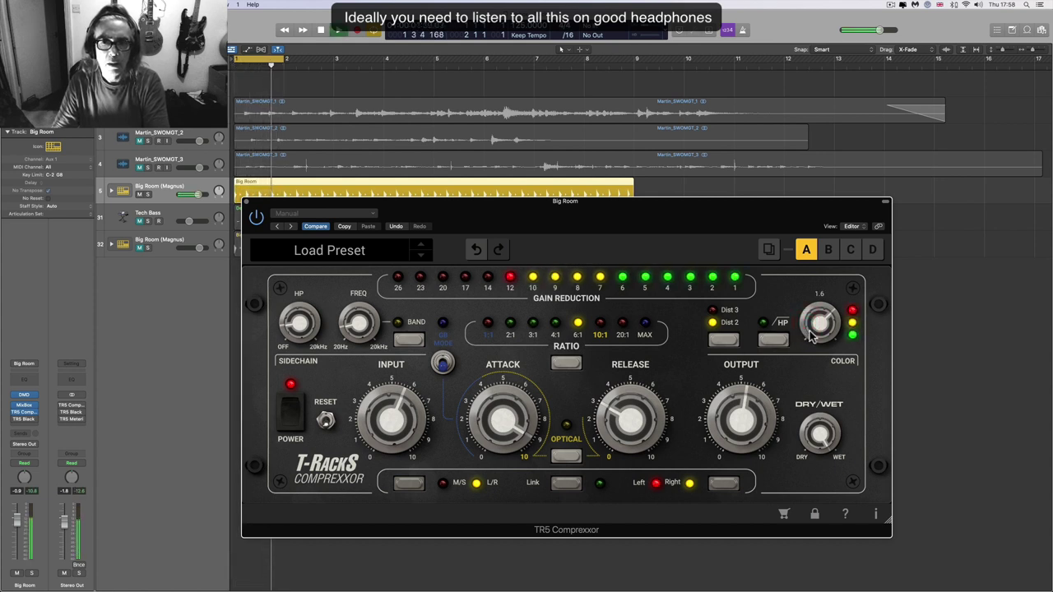
- Compare Dist 3, no distortion and Dist 2 on the drums, adjust the color tone to about 1.4, and return to Dist 2
left_click(725, 342)
mouse_move(820, 327)
left_mouse_down()
mouse_move(820, 342)
mouse_move(820, 329)
left_mouse_up()
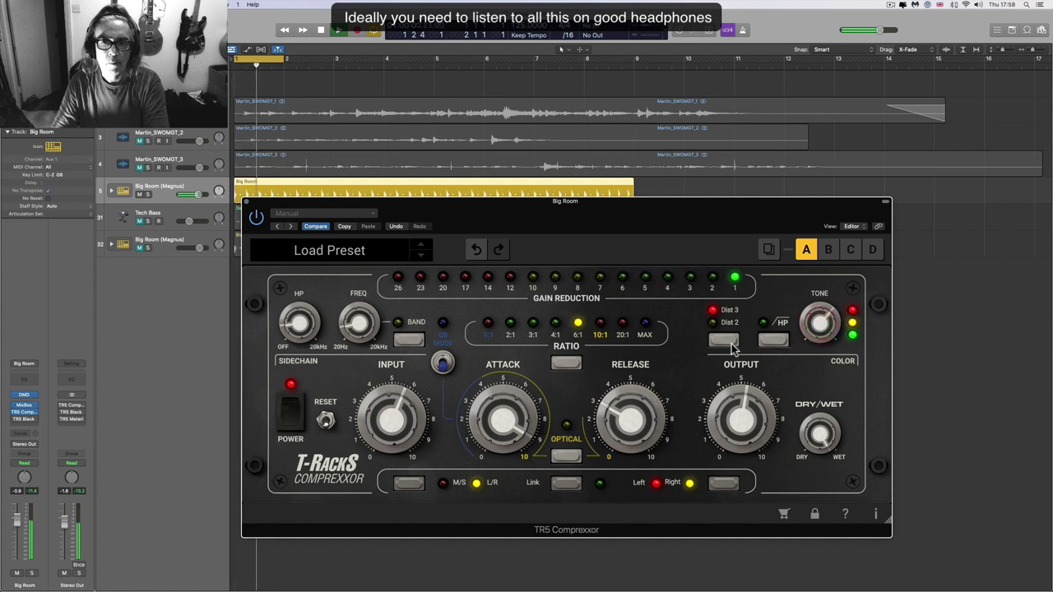
left_click(729, 343)
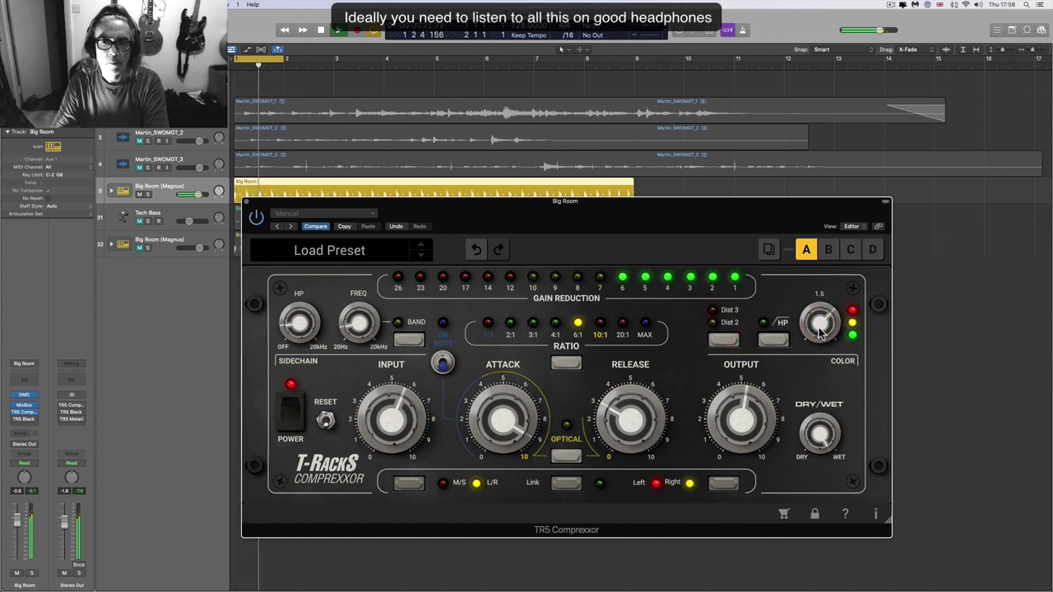
left_click_drag(820, 325, 810, 323)
left_click(724, 341)
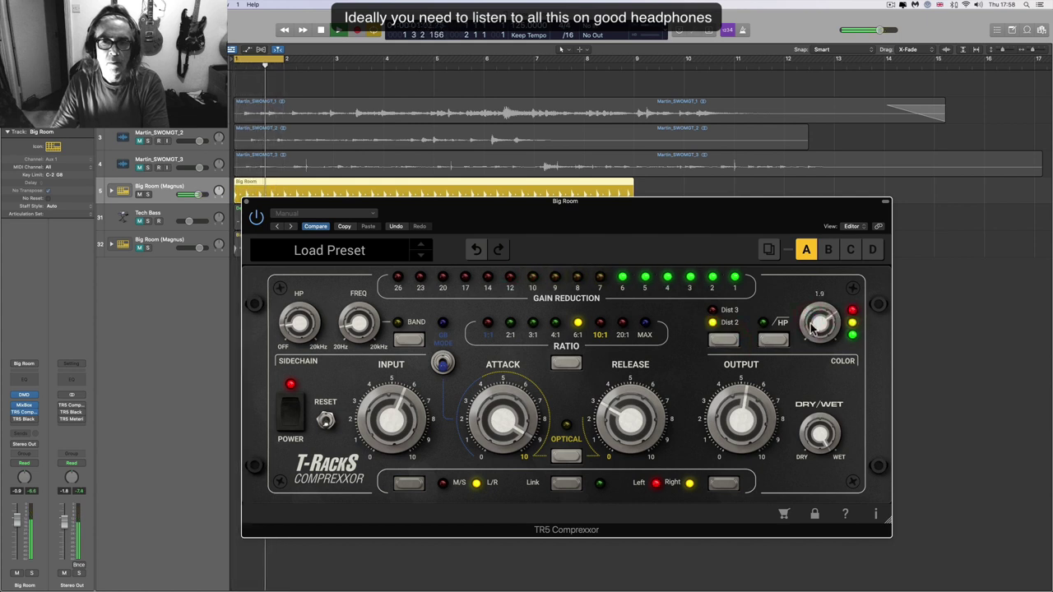
left_click(724, 341)
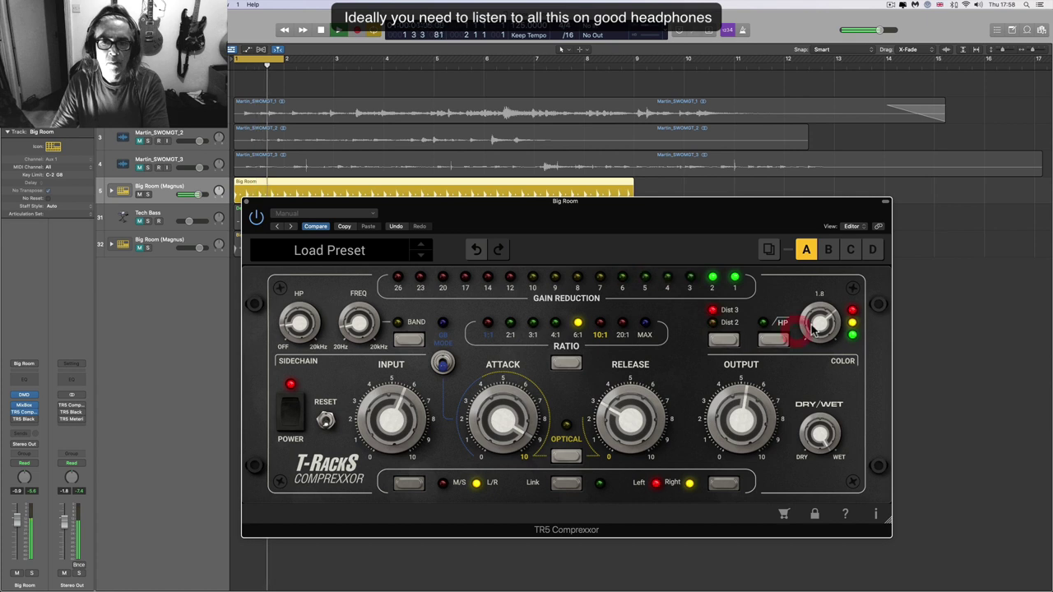
left_click_drag(813, 328, 814, 337)
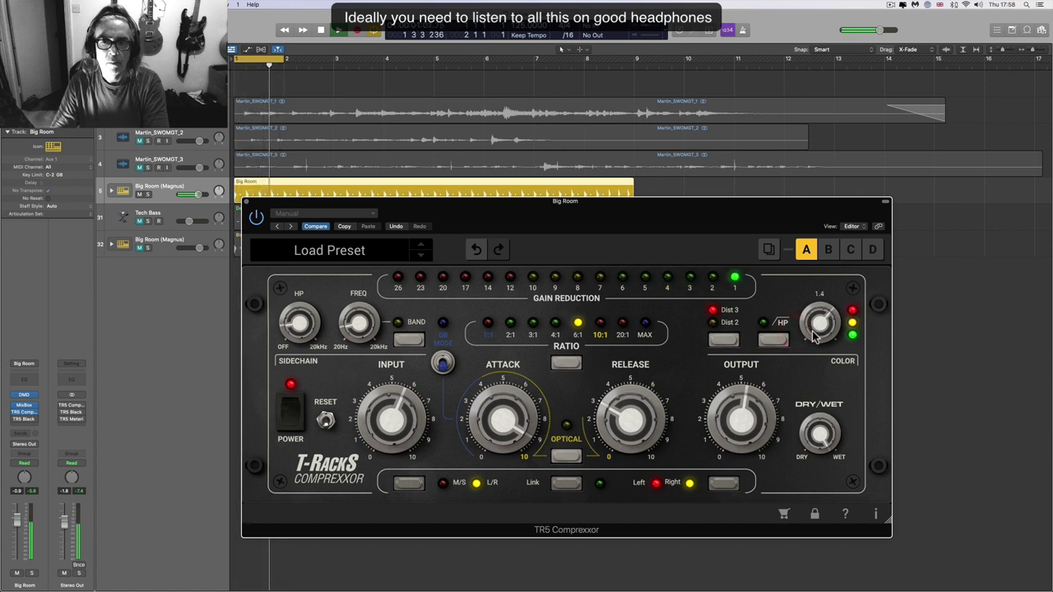
left_click(740, 341)
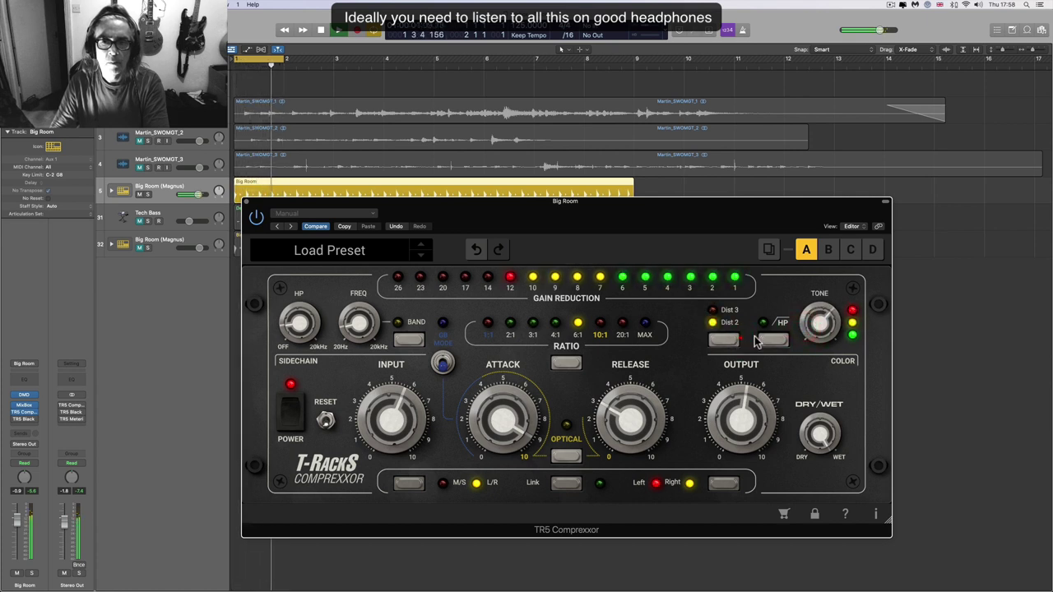
mouse_move(823, 327)
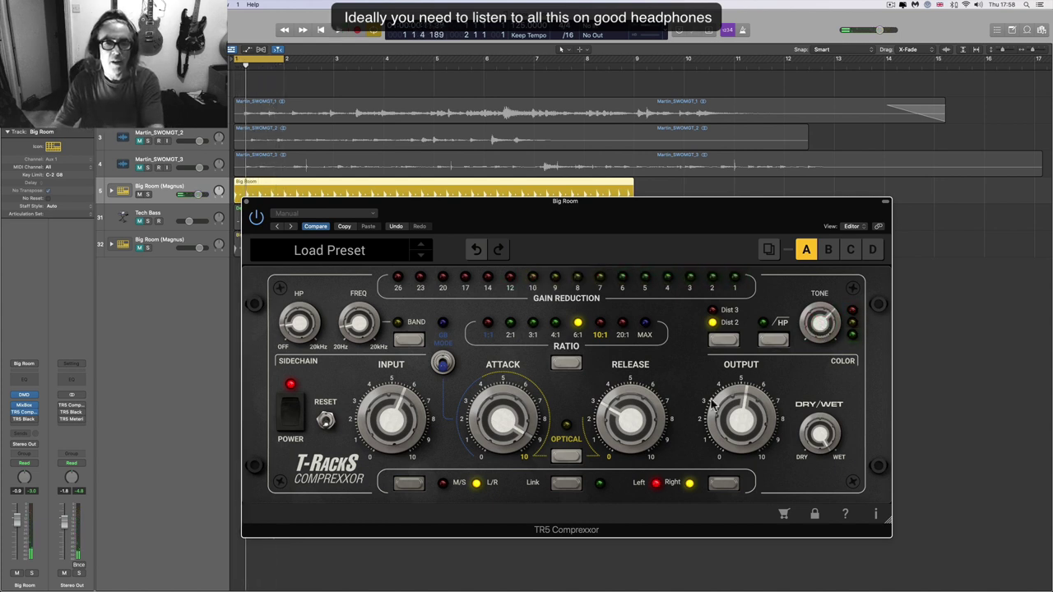
- Lower the attack to about 2.8 and turn the distortion off while the drum loop plays
left_click_drag(554, 425, 551, 522)
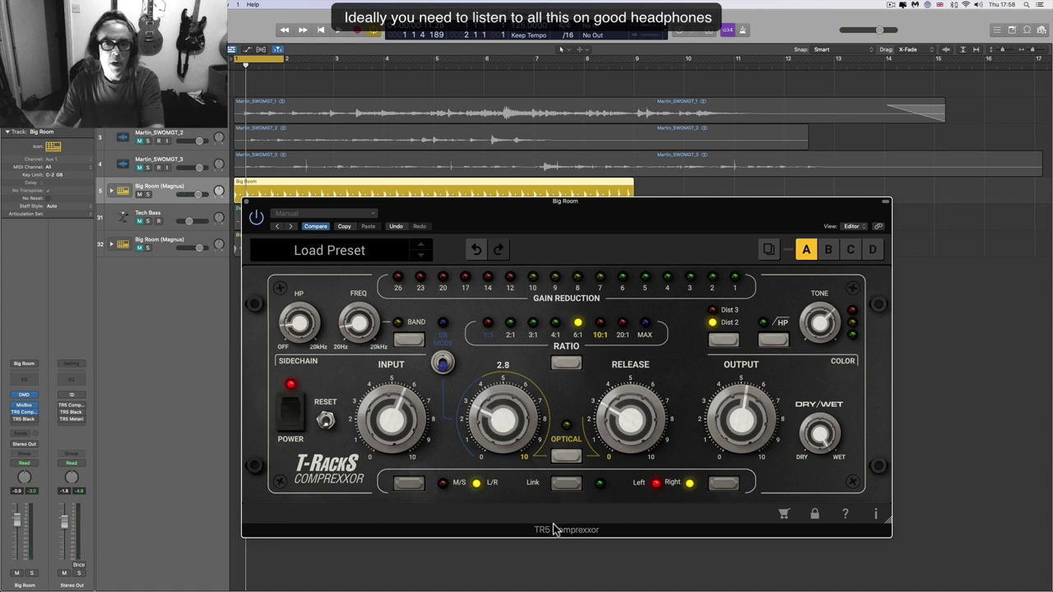
mouse_move(818, 326)
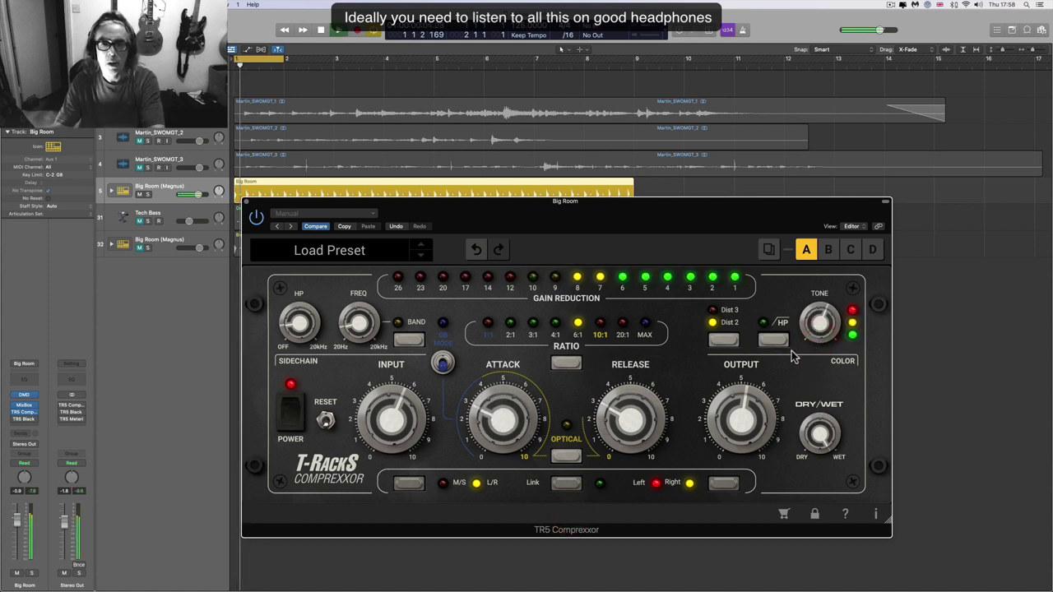
left_click(724, 339)
mouse_move(737, 394)
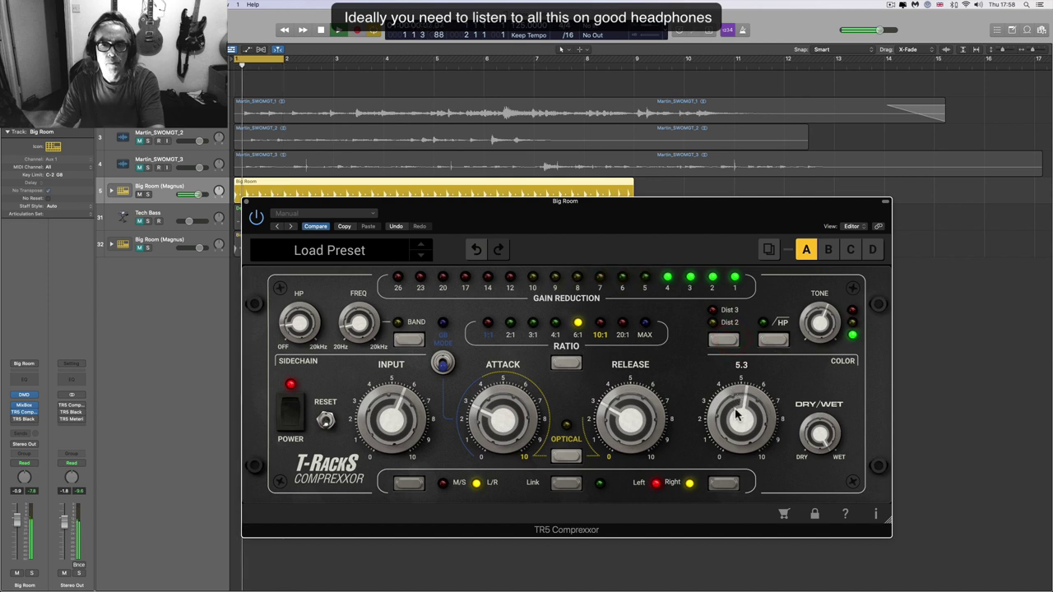
- Lower the attack to about 2.1 and raise the release to about 8.5 during playback
mouse_move(512, 422)
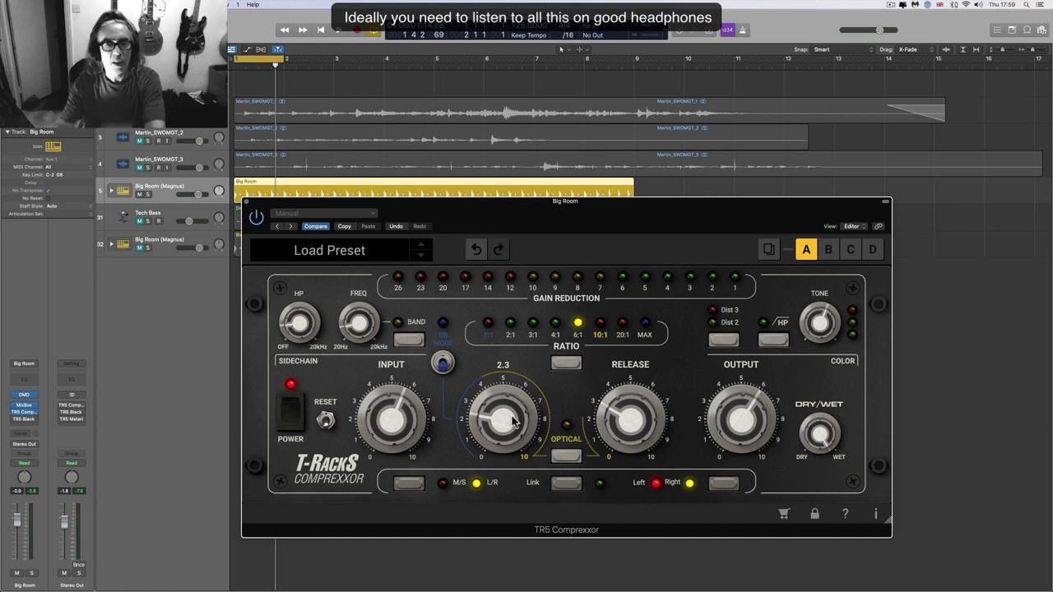
left_click_drag(508, 421, 511, 431)
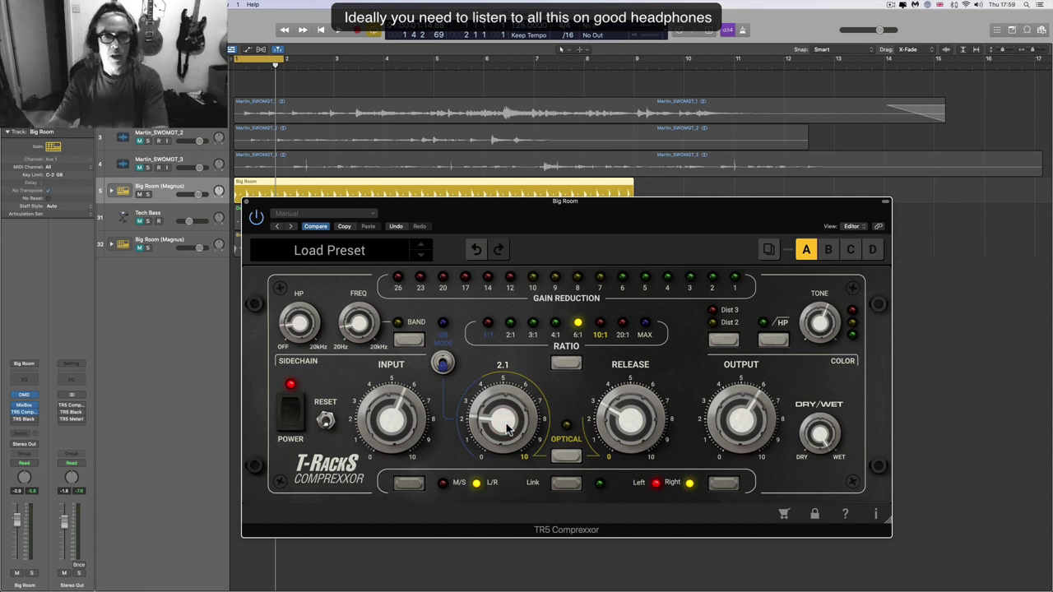
key("space")
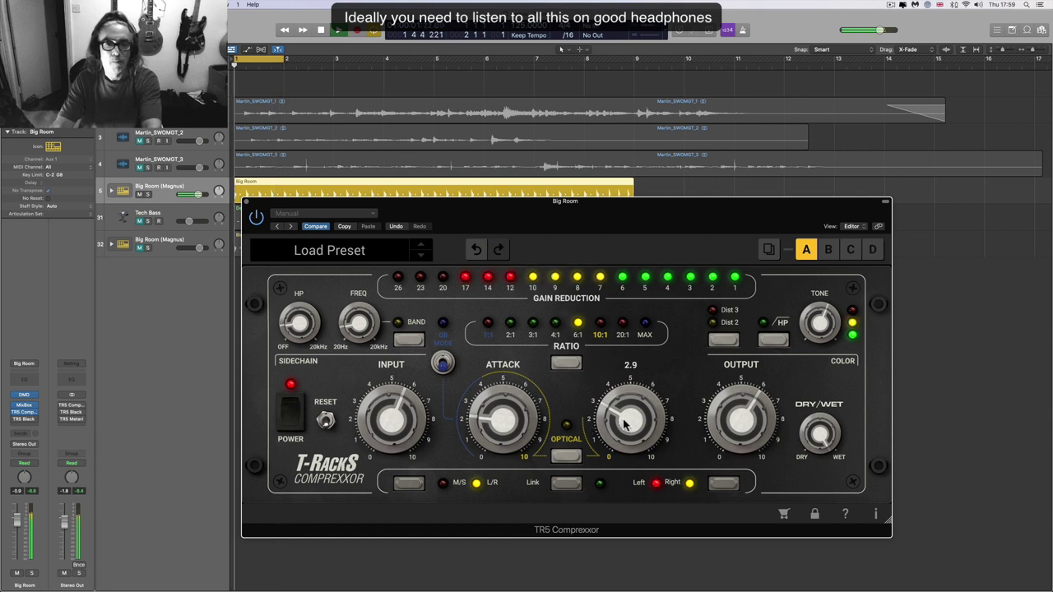
mouse_move(624, 423)
left_mouse_down()
mouse_move(651, 419)
mouse_move(637, 409)
mouse_move(637, 418)
left_mouse_up()
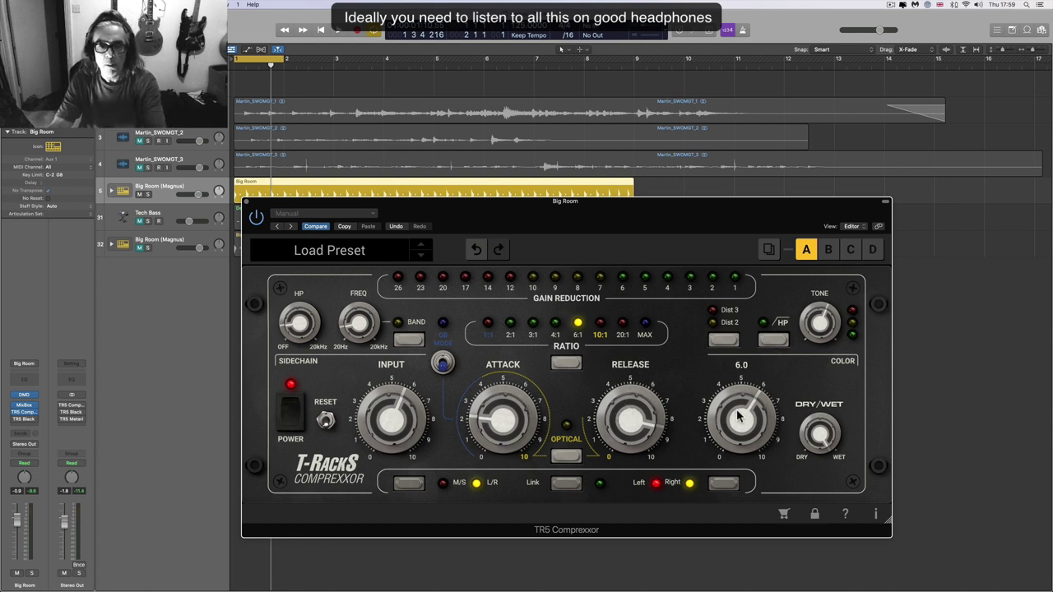
- Raise the output to about 7.3 while listening to the drum loop
left_click_drag(741, 420, 737, 386)
key("space")
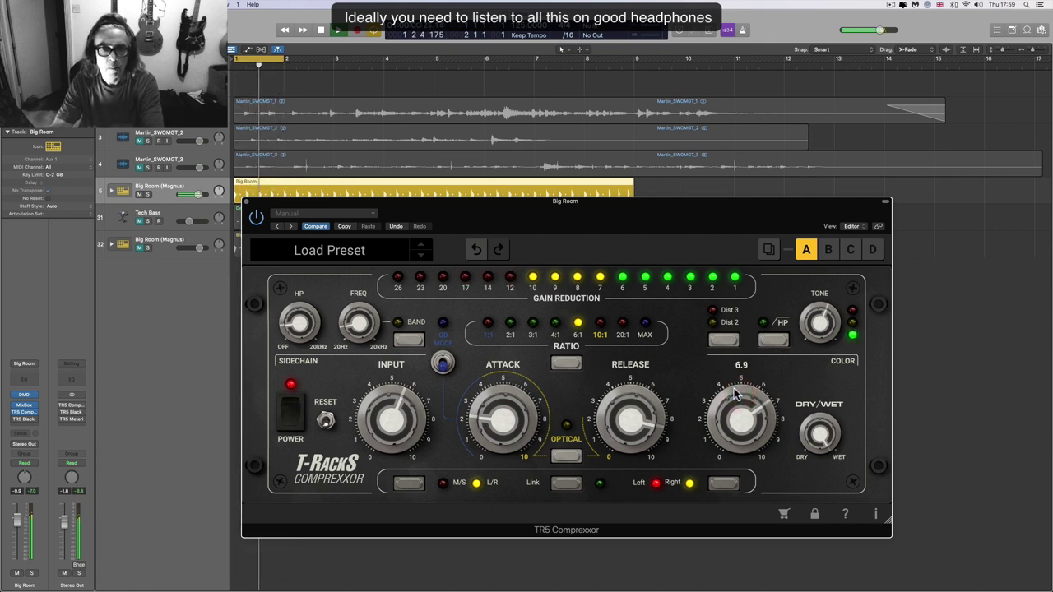
left_click_drag(742, 409, 743, 415)
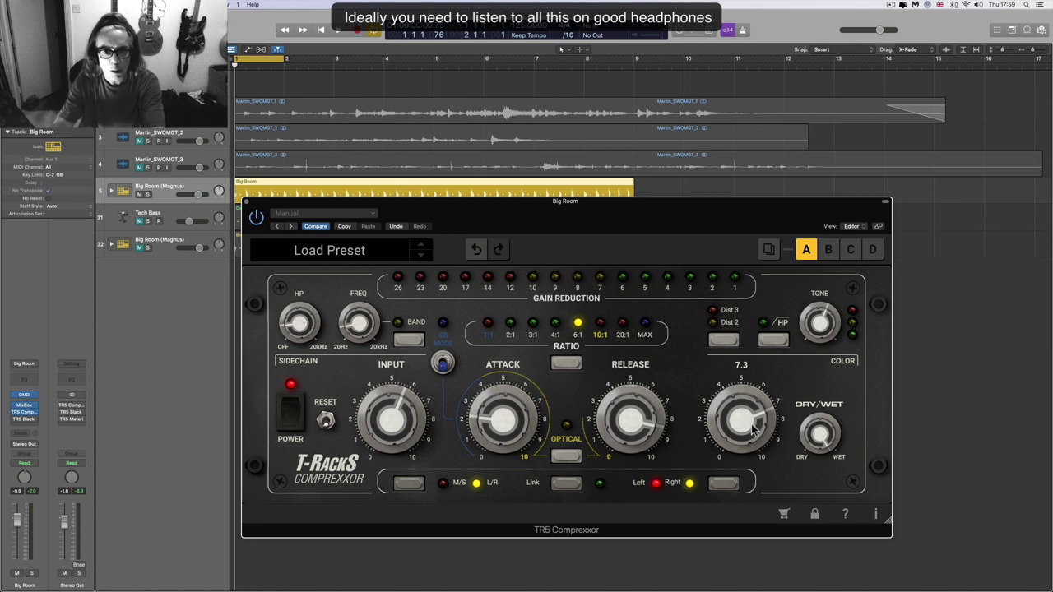
- Turn on the sidechain Band during playback and raise its frequency to about 88 Hz
key("space")
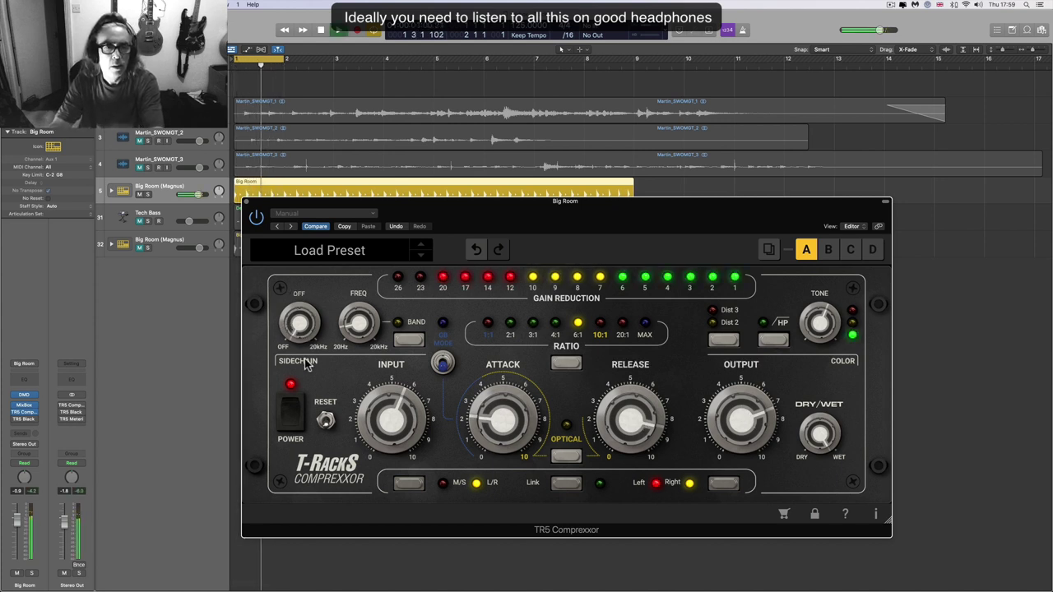
left_click(408, 340)
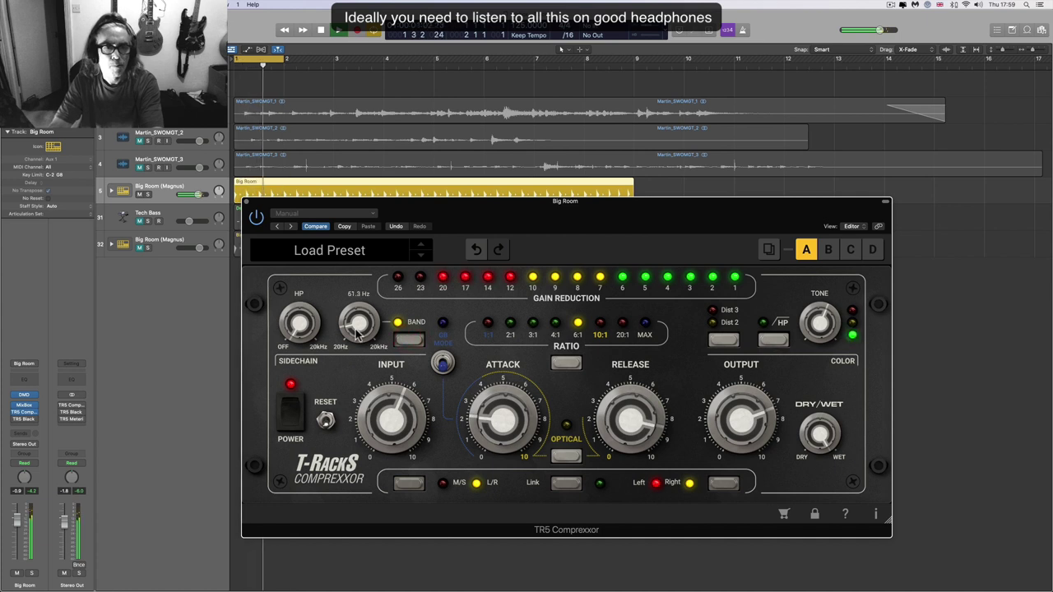
left_click(356, 329)
left_click_drag(356, 329, 356, 328)
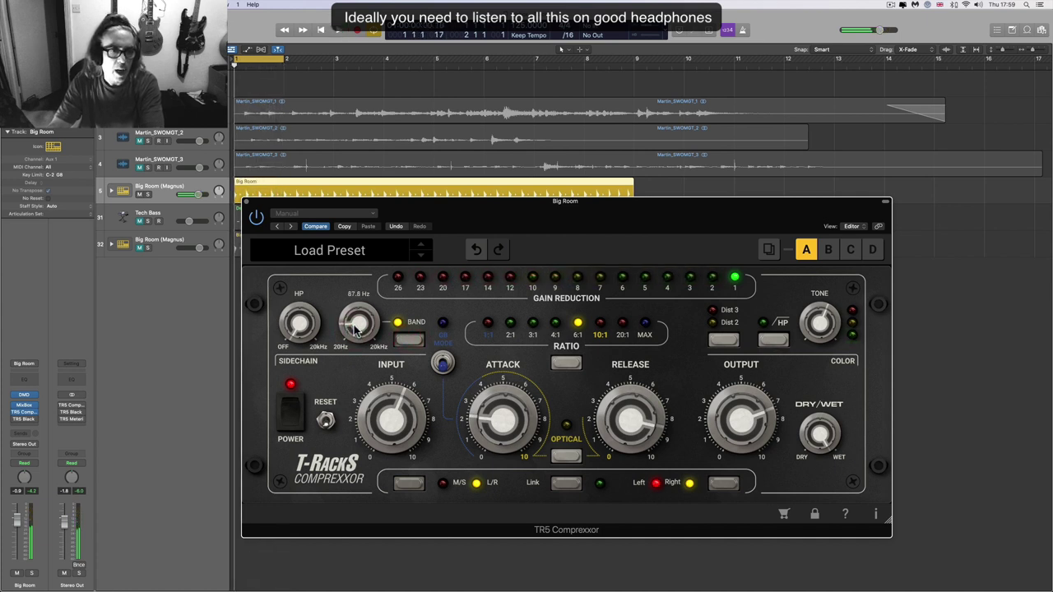
- Drive the compressor harder with more input and rebalance the output level while the drums play
left_click_drag(724, 420, 751, 476)
key("space")
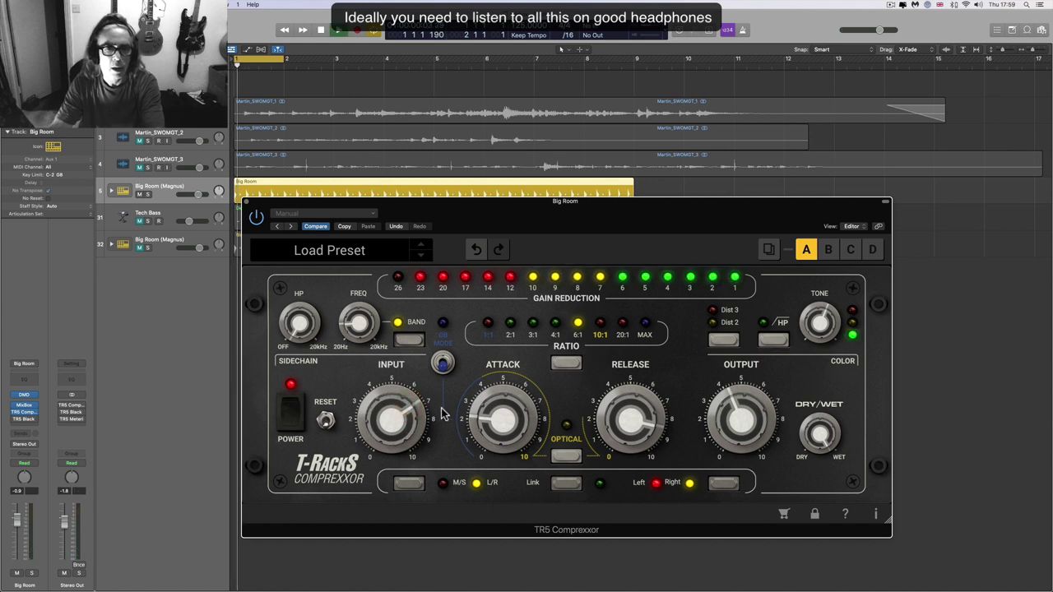
left_click_drag(736, 415, 731, 399)
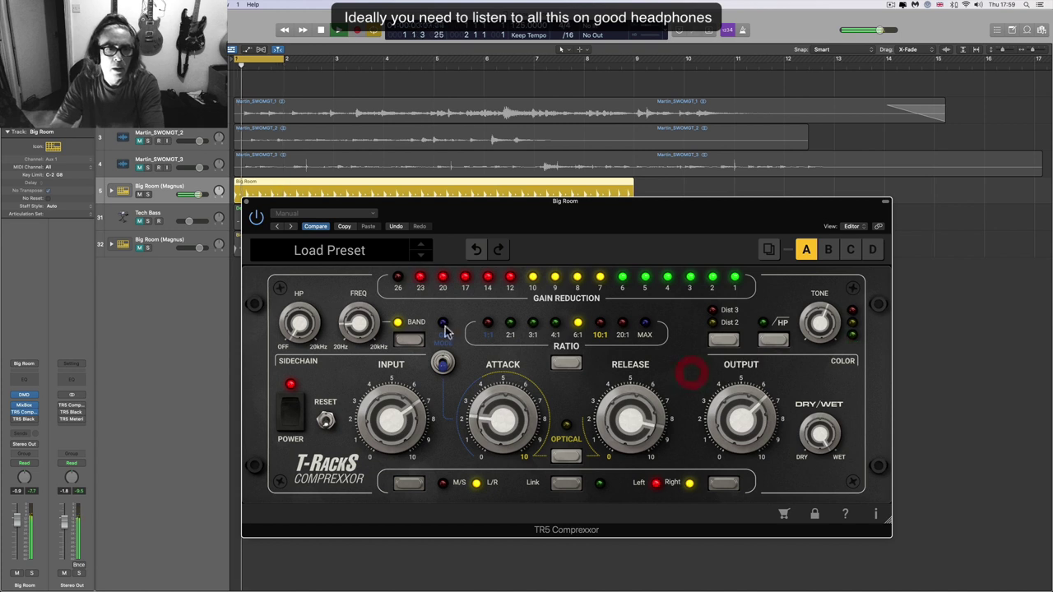
- Compare the drums with the sidechain Band off and on
left_click(409, 340)
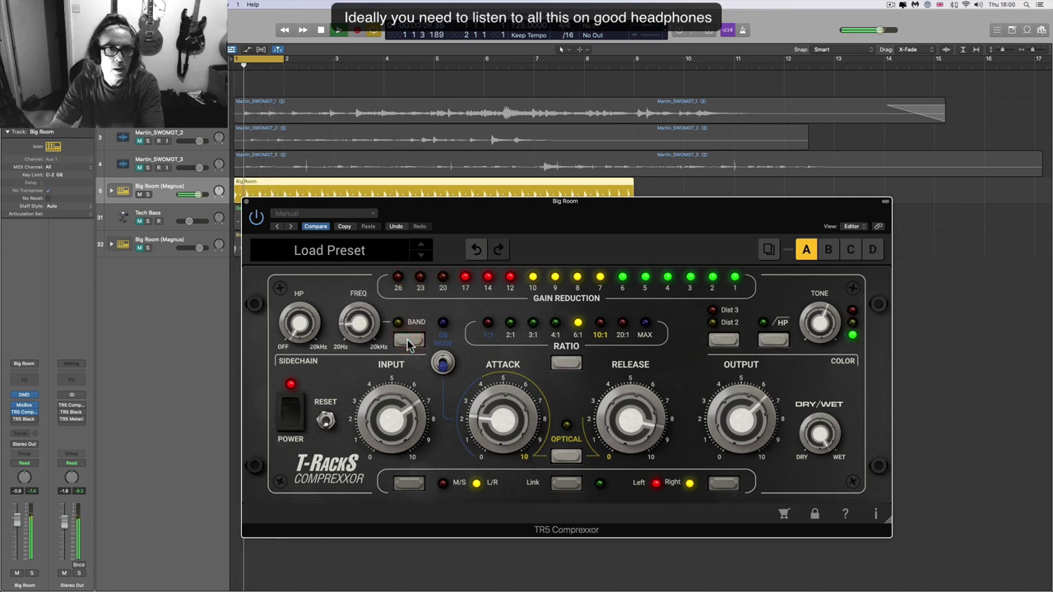
left_click(409, 340)
scroll(357, 325, "down", 5)
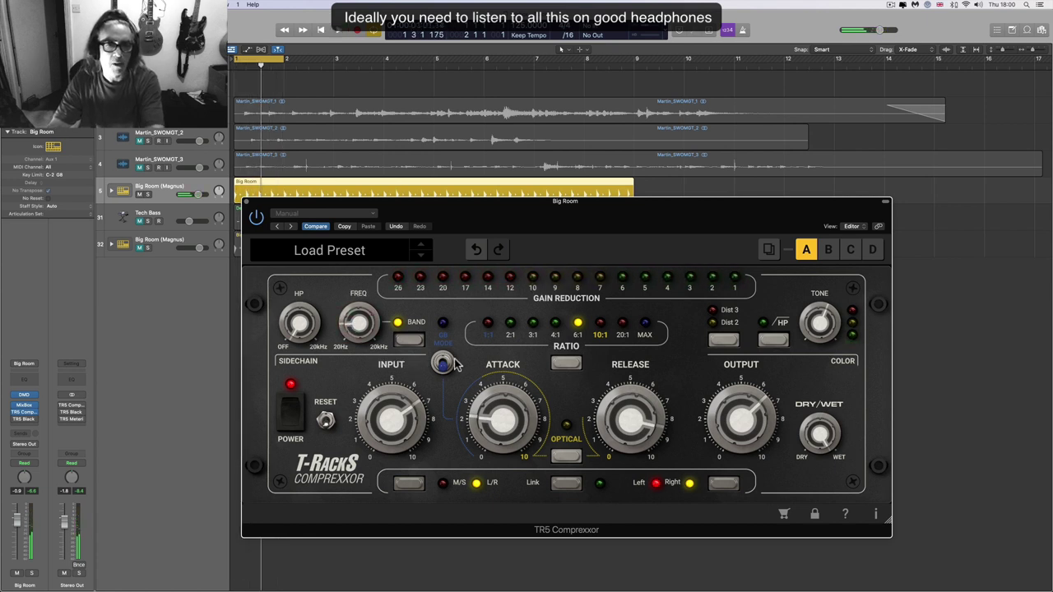
- Raise the attack to about 5.2 and set the output to about 6.8 while the drum loop plays
scroll(740, 416, "up", 3)
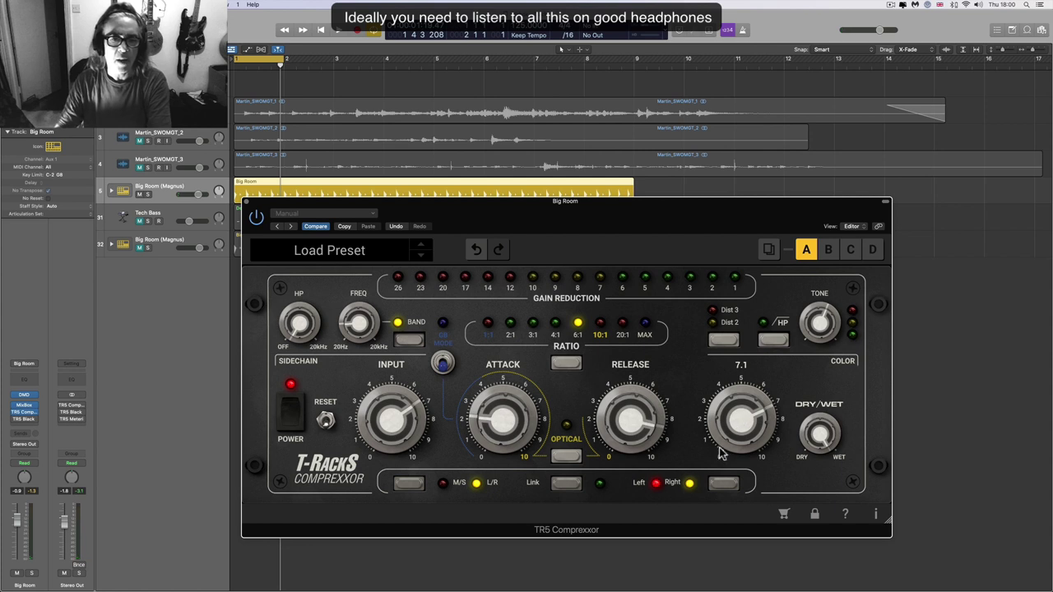
scroll(753, 420, "down", 4)
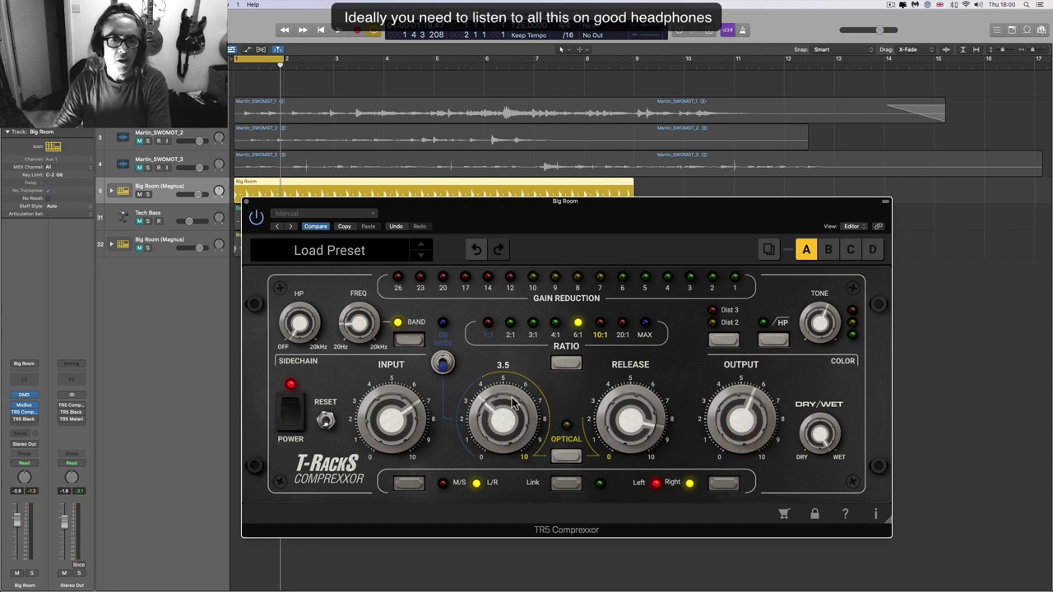
scroll(745, 436, "up", 2)
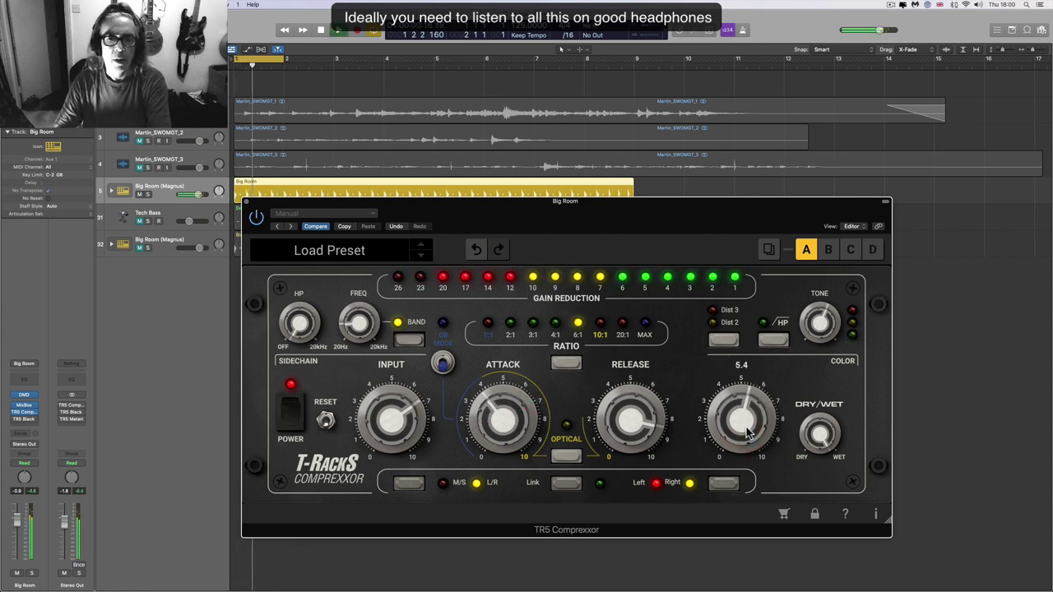
scroll(745, 411, "up", 3)
scroll(520, 395, "up", 6)
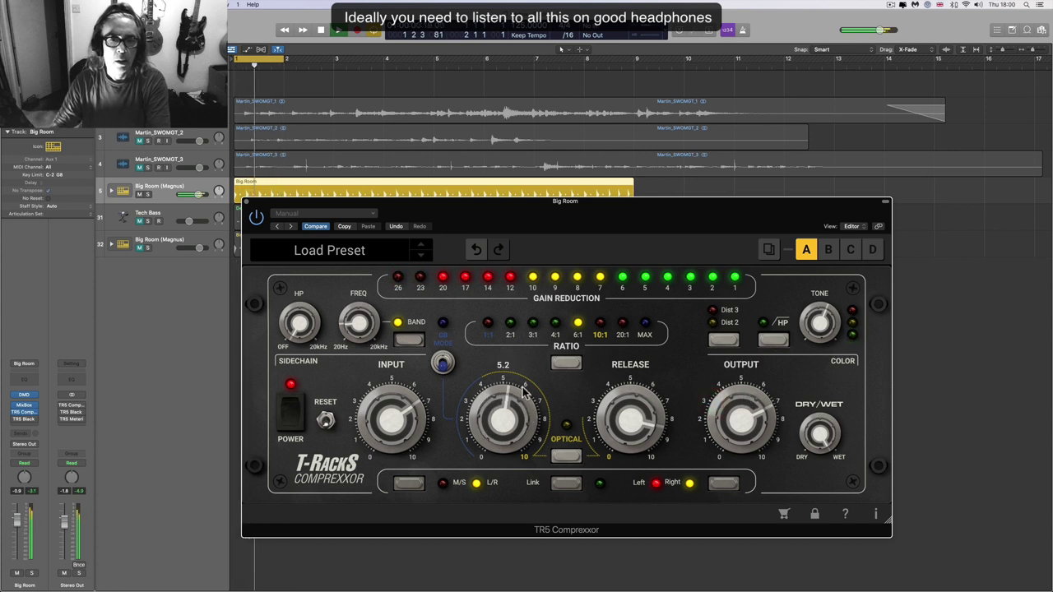
scroll(744, 420, "down", 2)
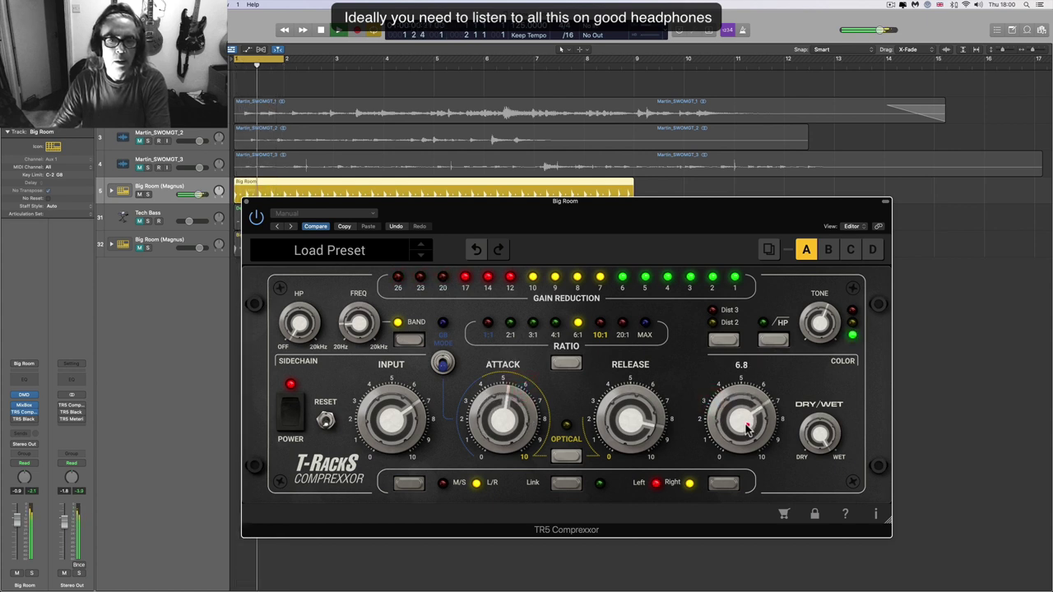
- Turn the sidechain Band off during playback and stop the drum loop
left_click(441, 364)
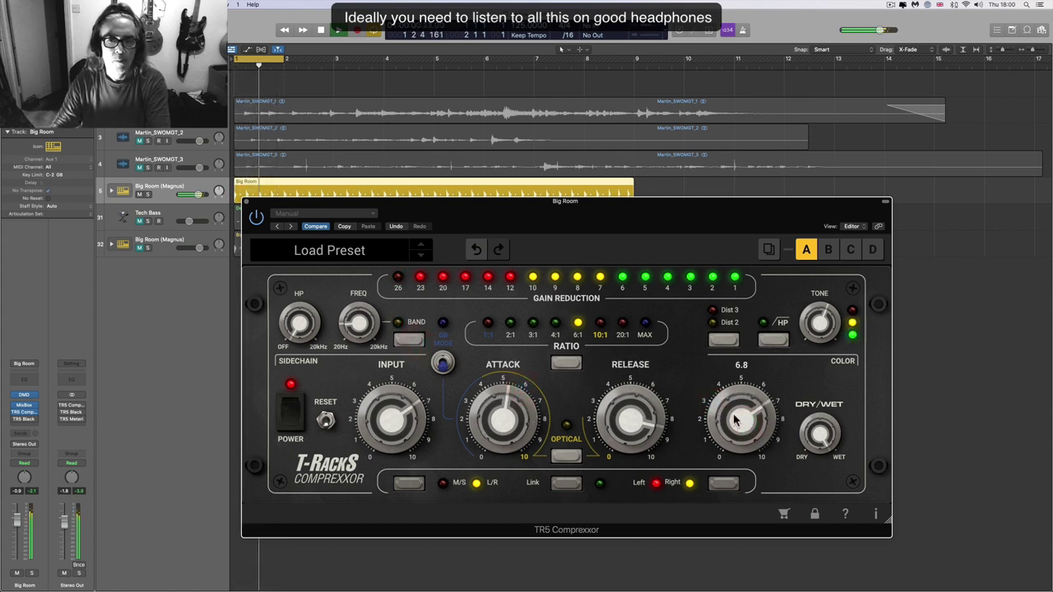
scroll(736, 422, "down", 2)
key("space")
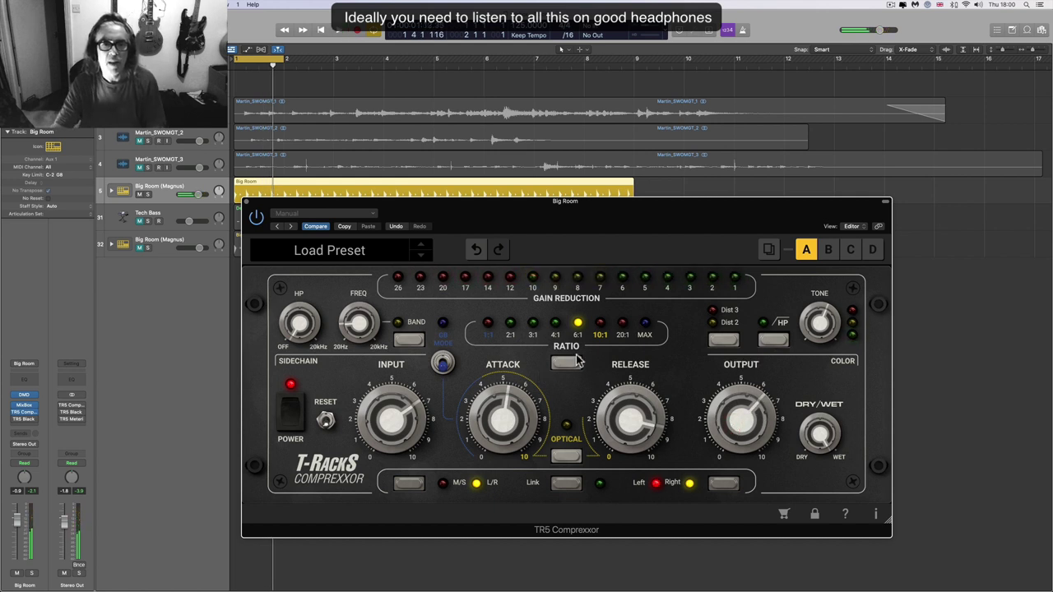
- Listen to the drums at a 10:1 ratio, and return to 6:1 to compare
left_click(601, 326)
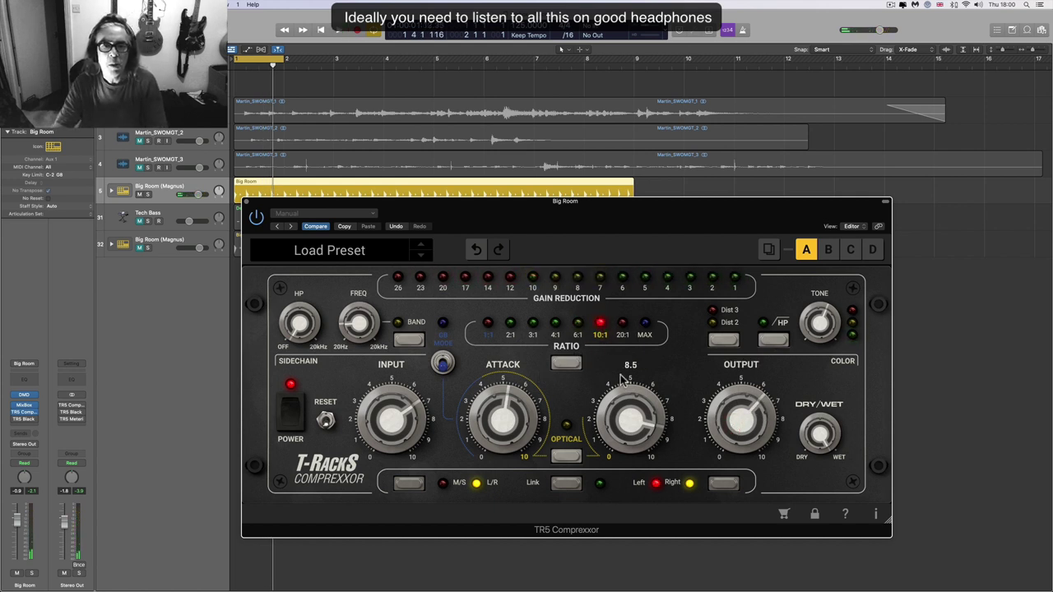
key("space")
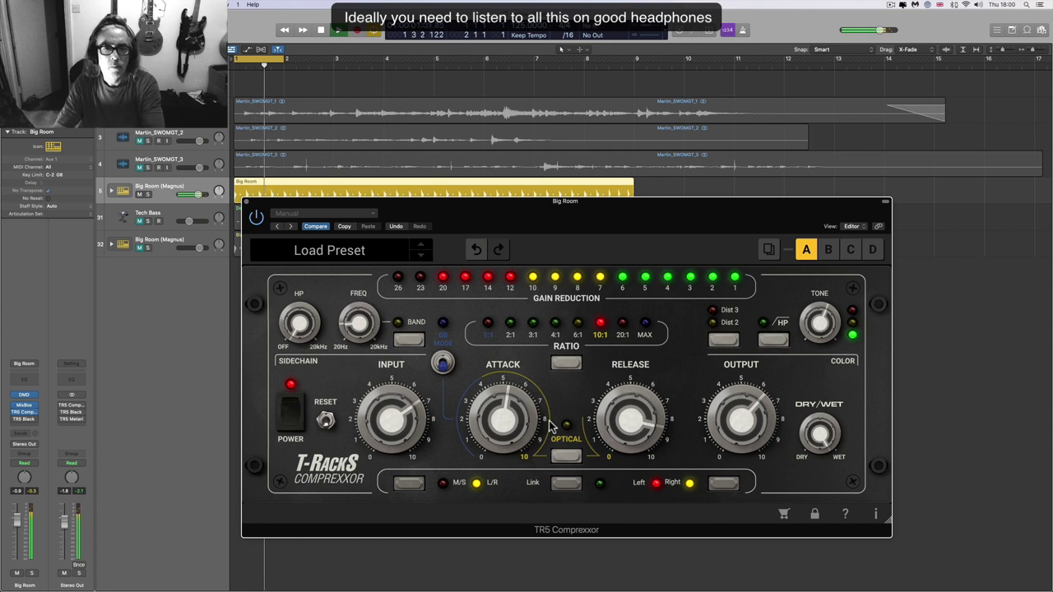
key("space")
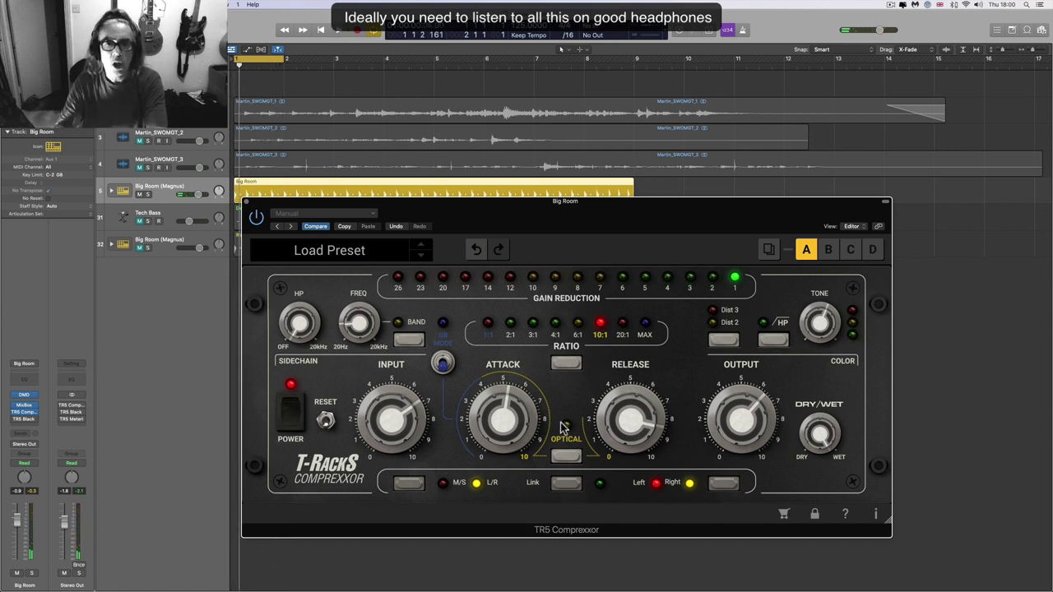
mouse_move(638, 434)
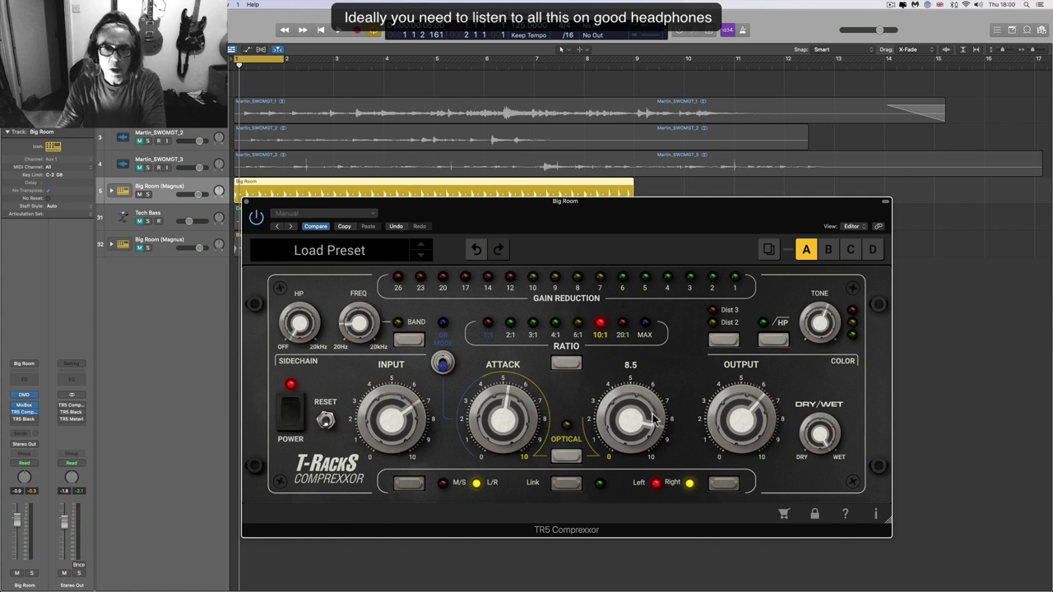
left_click(578, 324)
key("space")
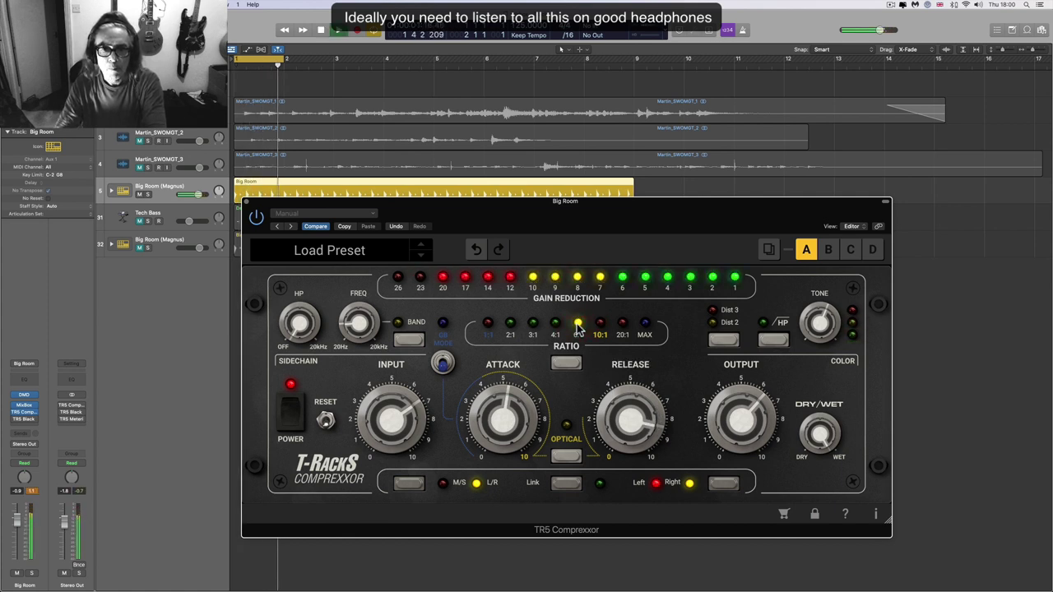
- Compare the drum loop at 10:1 and 6:1 ratios, and leave the ratio at 10:1
key("space")
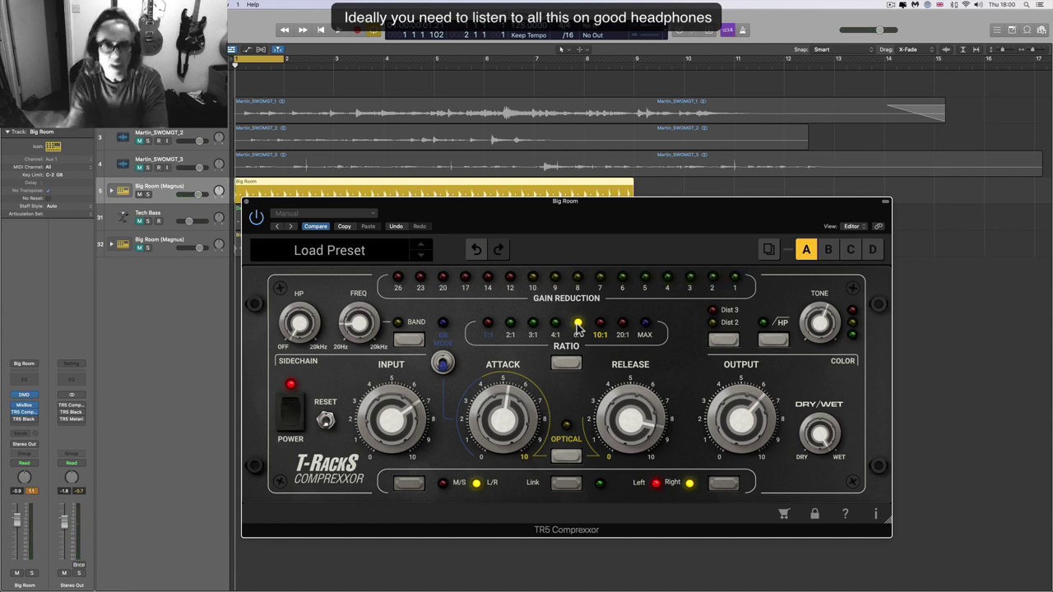
mouse_move(654, 430)
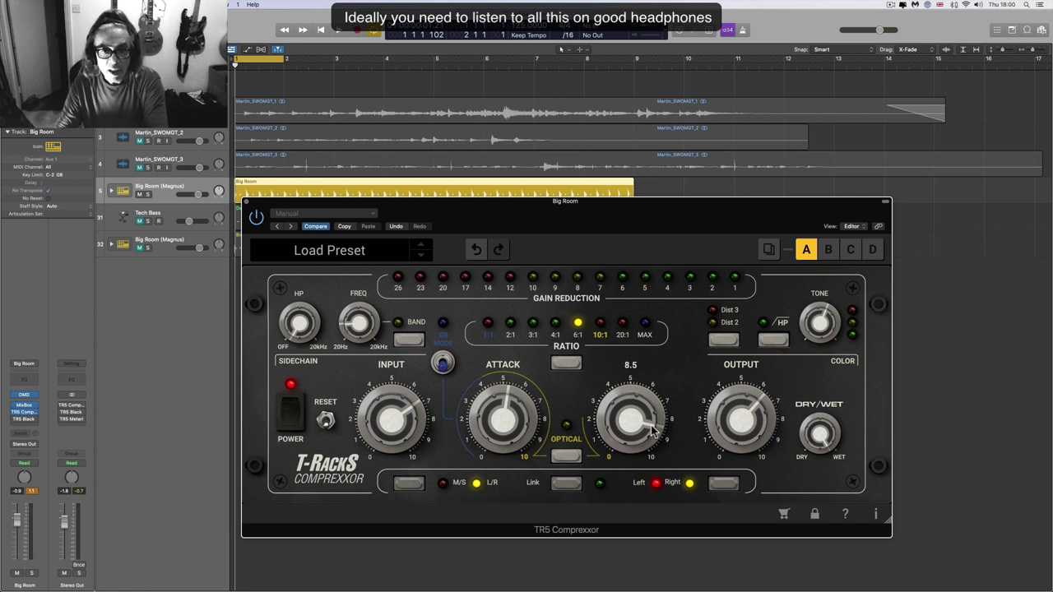
left_click(601, 327)
key("space")
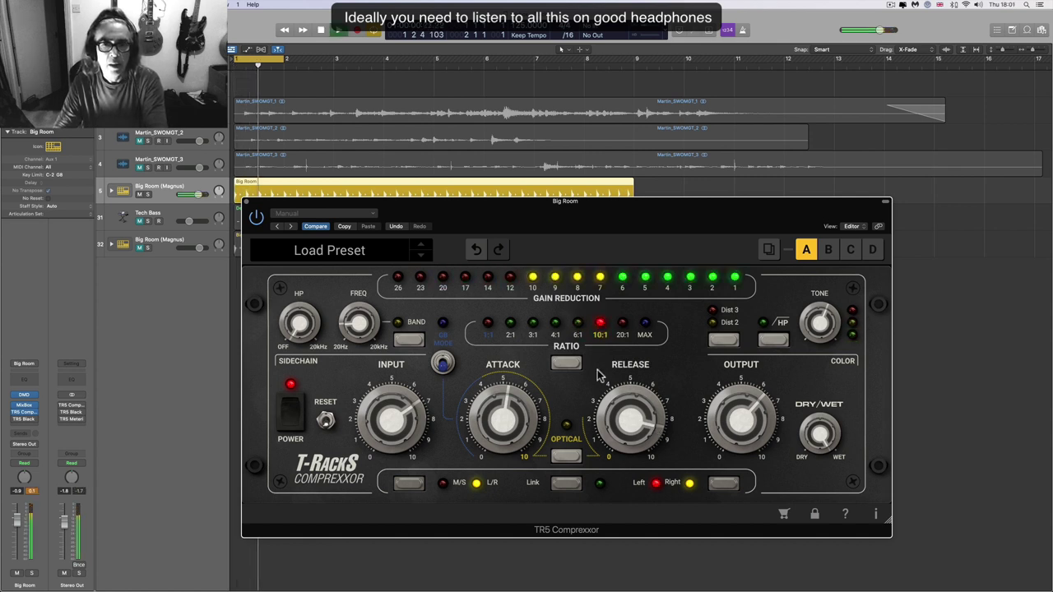
left_click(577, 323)
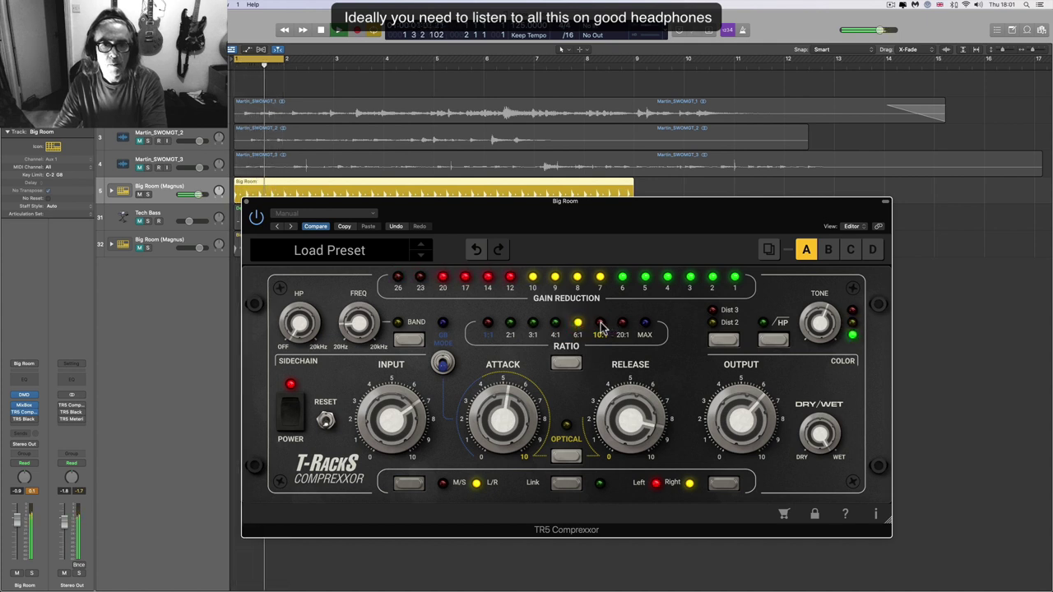
left_click(601, 325)
- Play the drums at 10:1 with different release times, and set the release to about 6.2
mouse_move(638, 424)
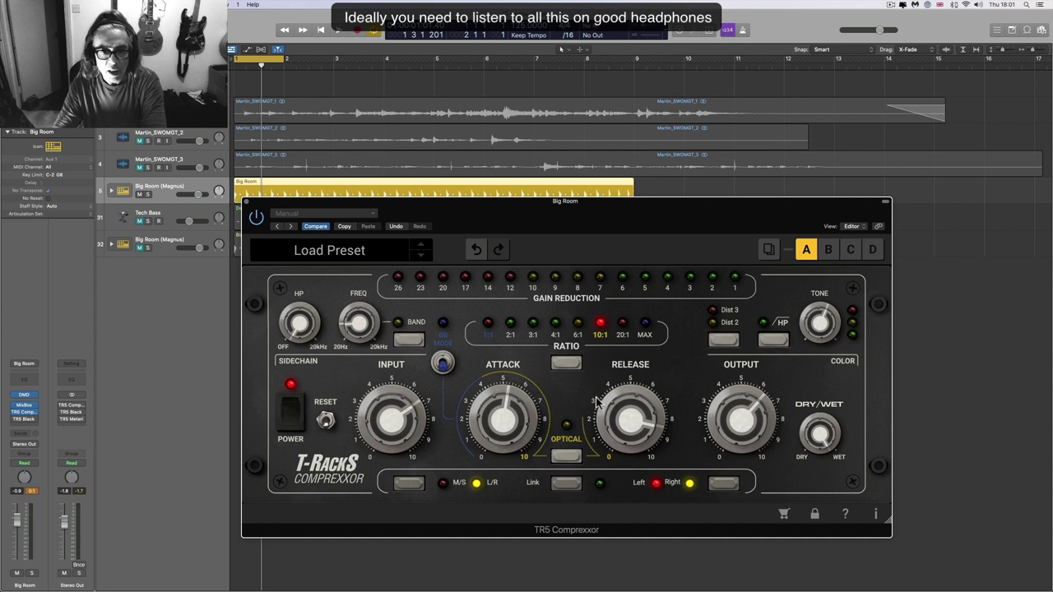
left_click_drag(631, 411, 632, 418)
key("space")
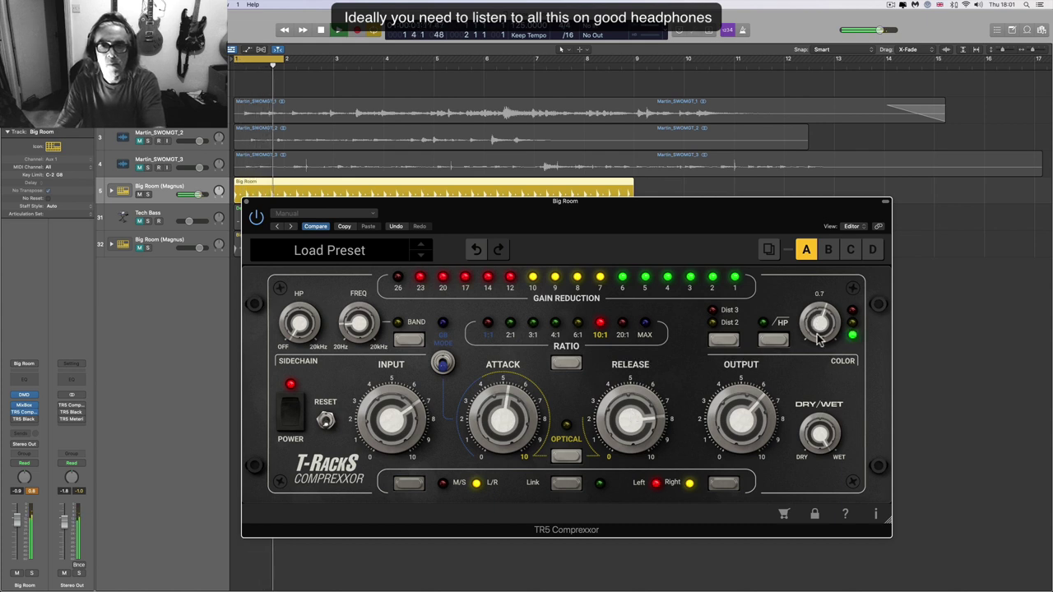
left_click_drag(632, 424, 636, 449)
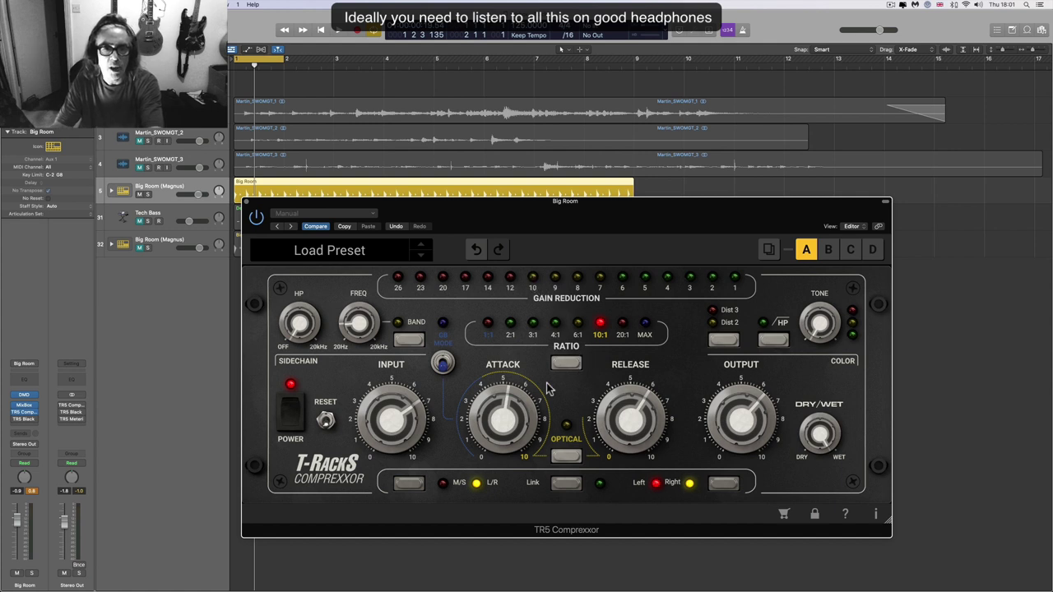
mouse_move(627, 407)
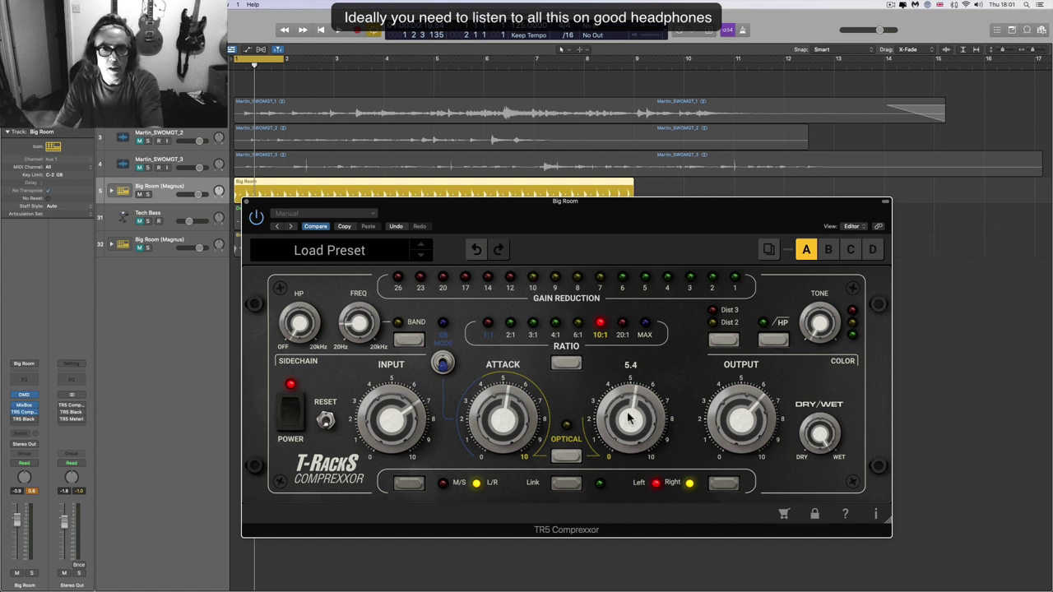
left_click_drag(628, 425, 629, 403)
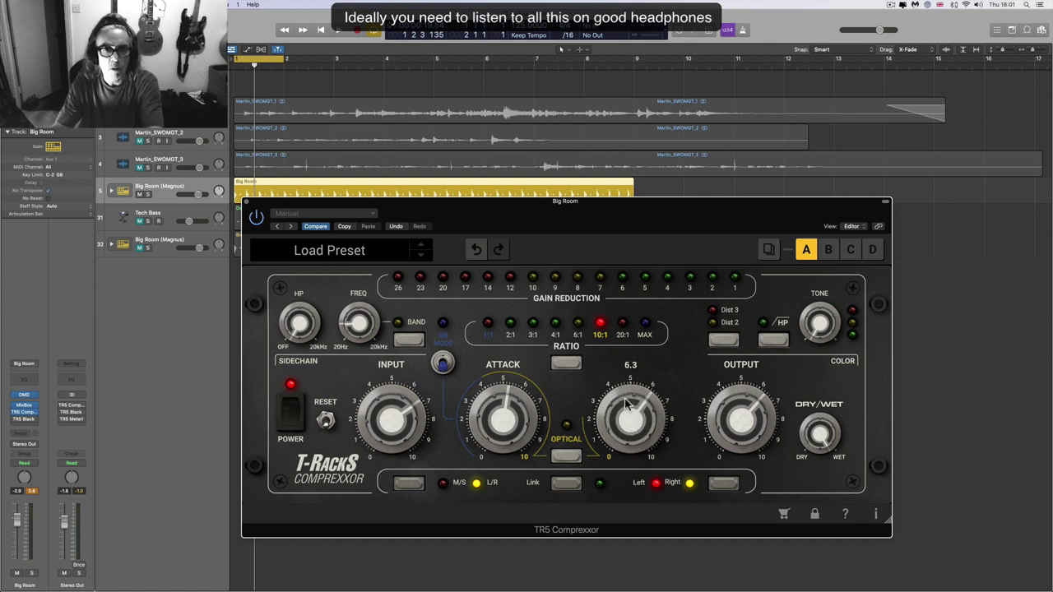
left_click_drag(619, 369, 621, 409)
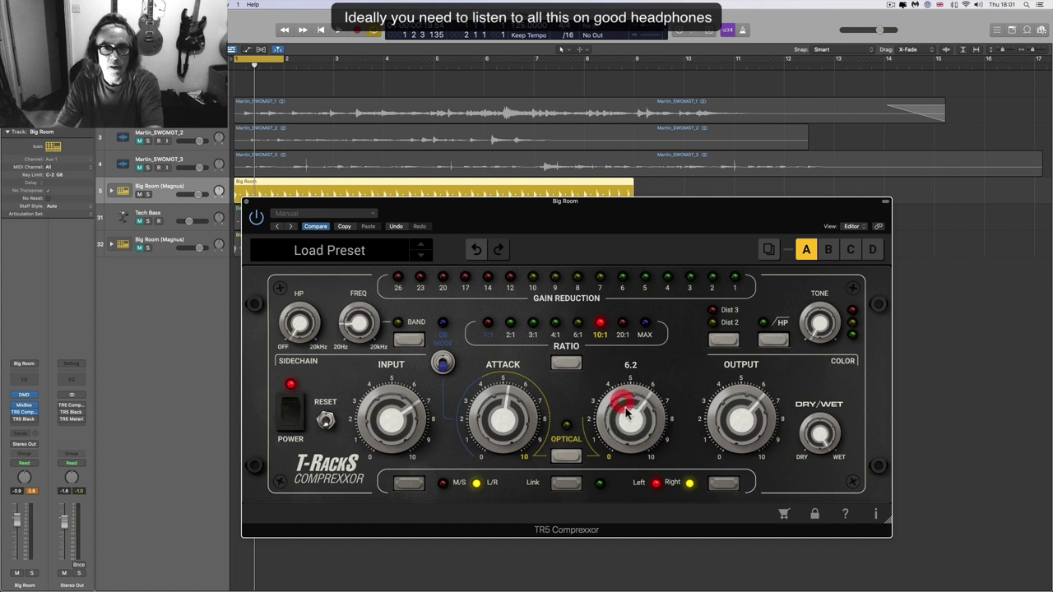
- Raise the ratio to 20:1 and adjust the release to about 8.0 while listening to the drum loop
key("space")
mouse_move(627, 414)
left_mouse_down()
mouse_move(629, 442)
mouse_move(629, 388)
mouse_move(630, 415)
left_mouse_up()
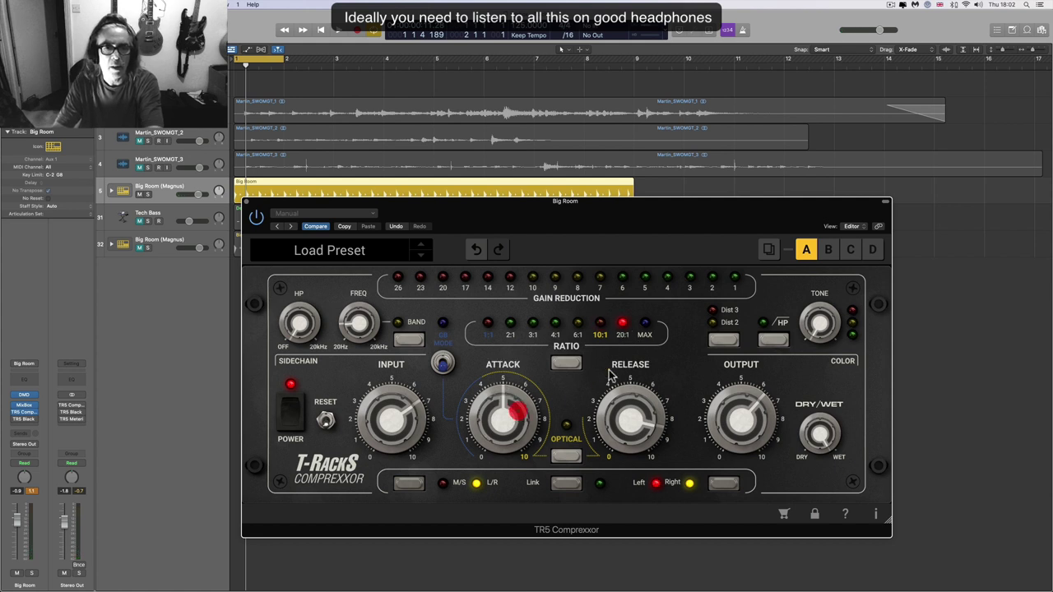
key("space")
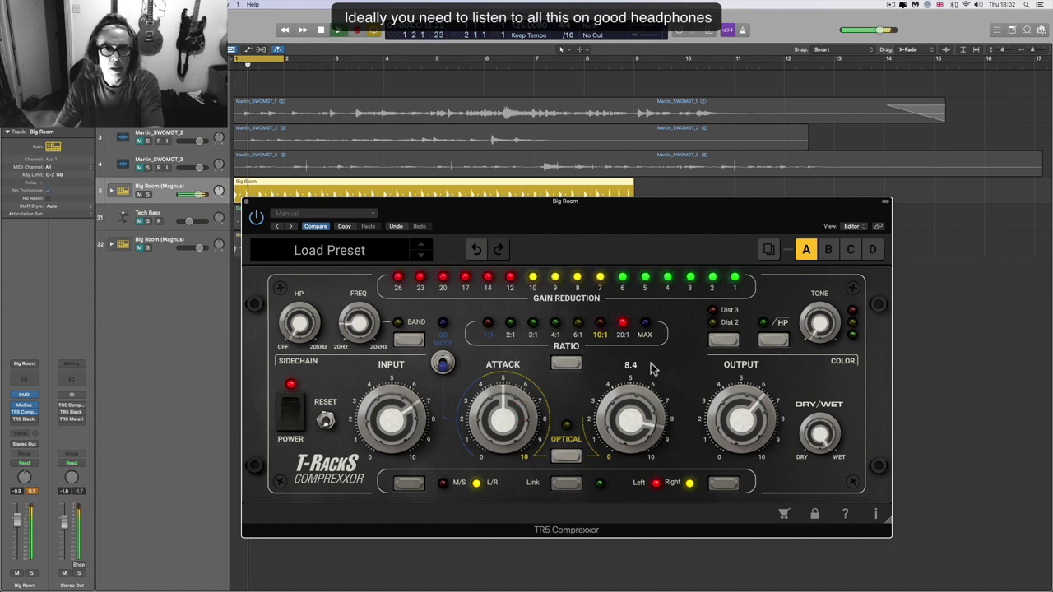
left_click_drag(632, 396, 633, 441)
key("space")
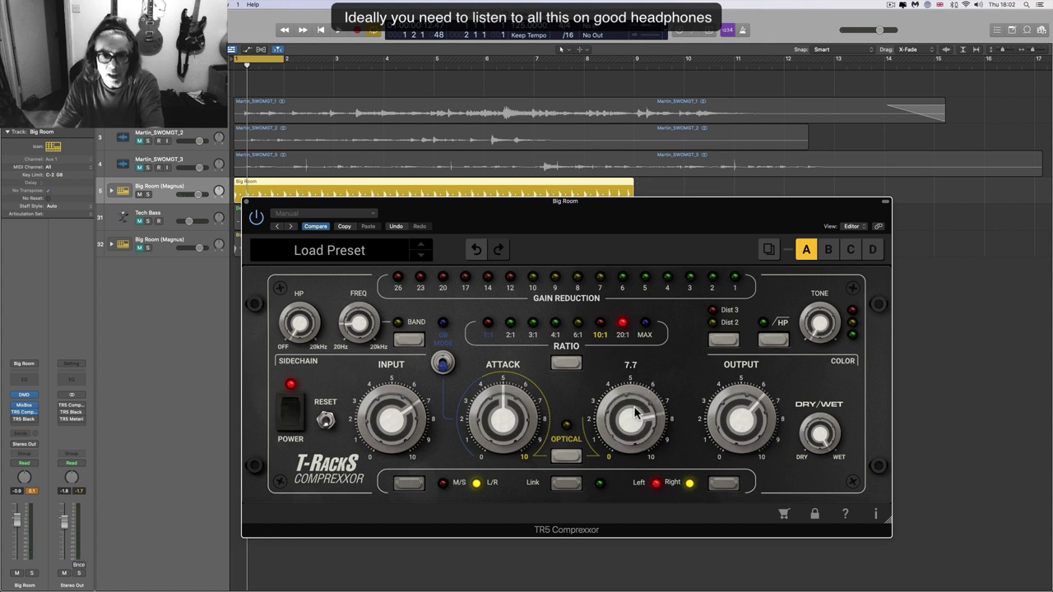
key("space")
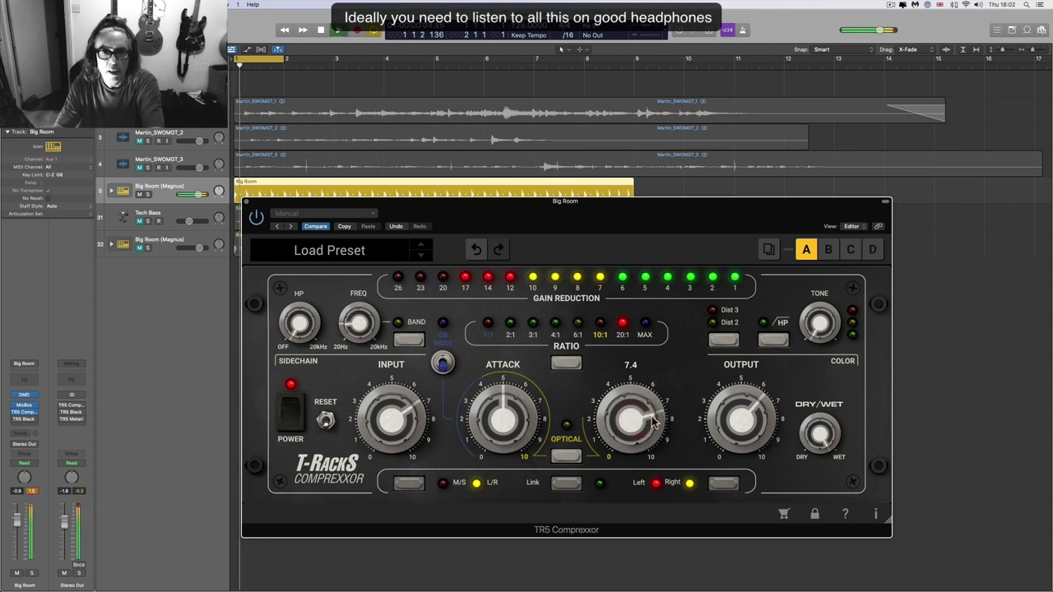
mouse_move(638, 421)
left_mouse_down()
mouse_move(646, 457)
mouse_move(635, 407)
left_mouse_up()
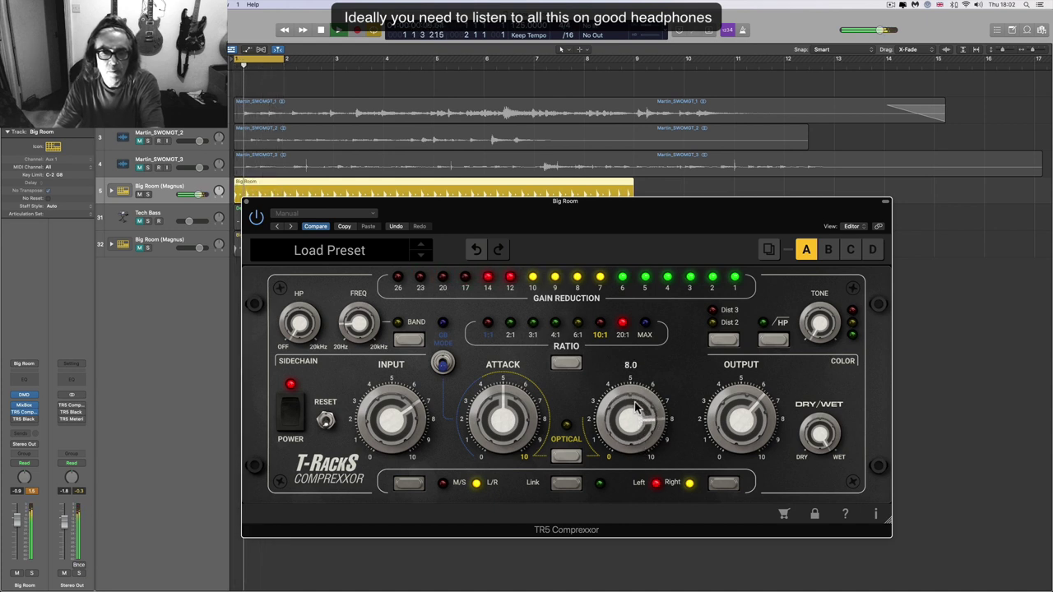
- Set the ratio to MAX and rebalance the levels with the input at about 6.0 and a higher output
left_click(646, 326)
mouse_move(626, 415)
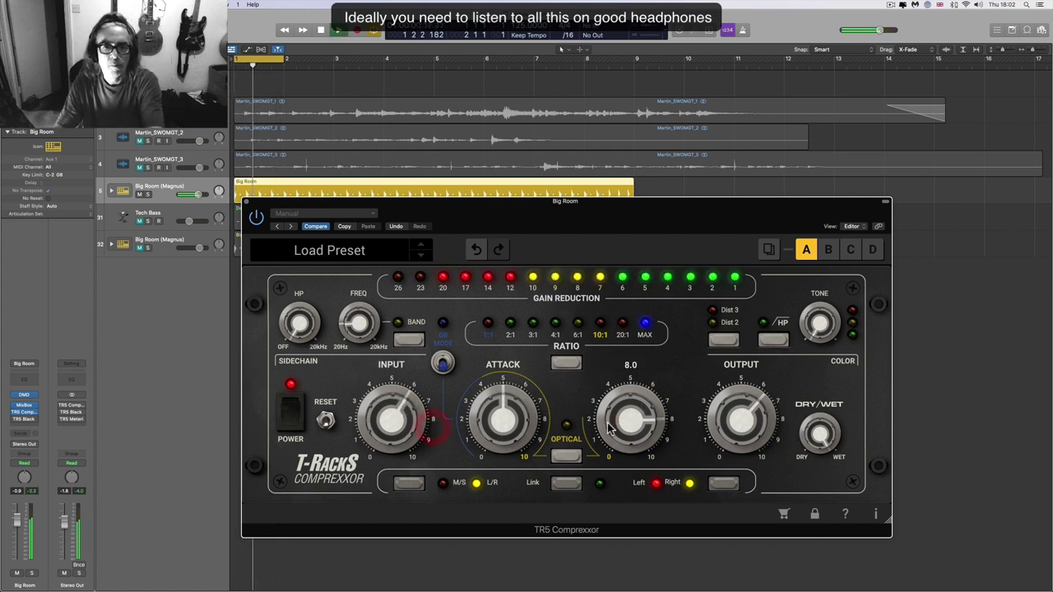
left_click_drag(609, 426, 623, 452)
left_click_drag(705, 426, 721, 423)
- Set the release to about 4.8 and listen to the drum loop at the MAX ratio
left_click_drag(634, 441, 636, 458)
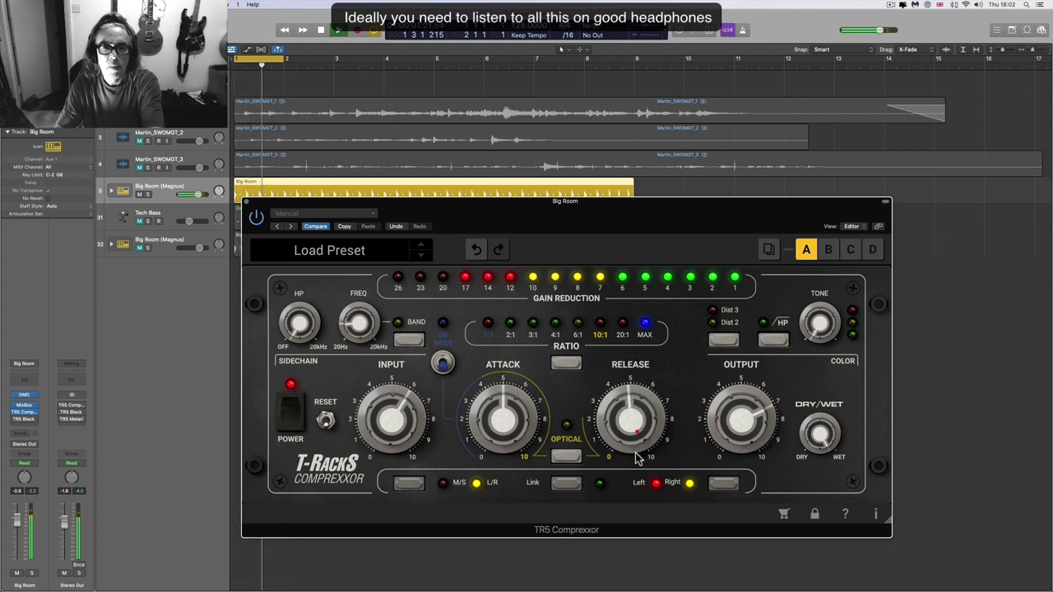
mouse_move(629, 419)
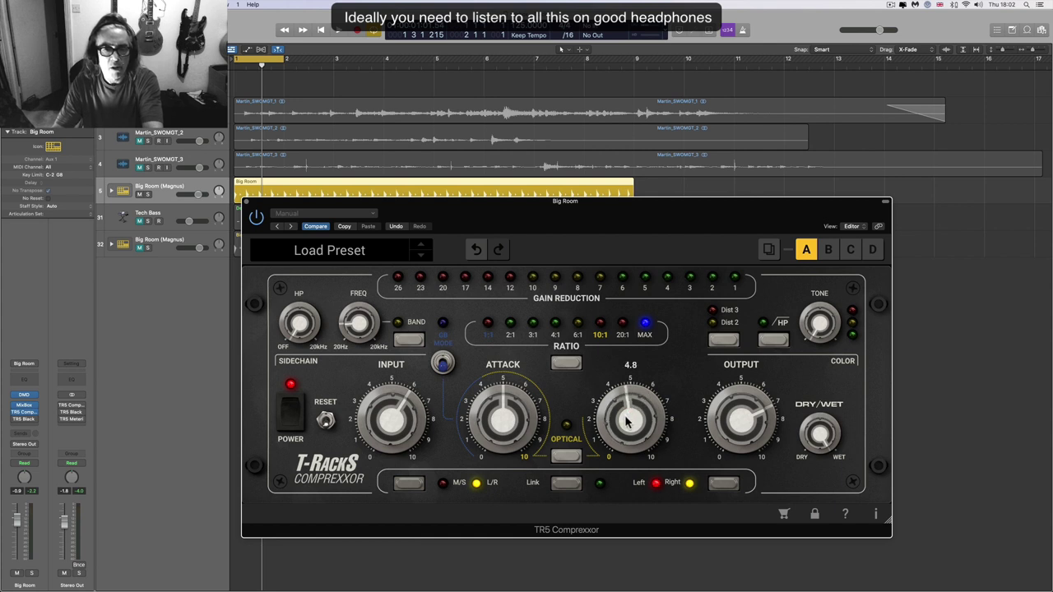
left_click_drag(623, 381, 629, 426)
key("space")
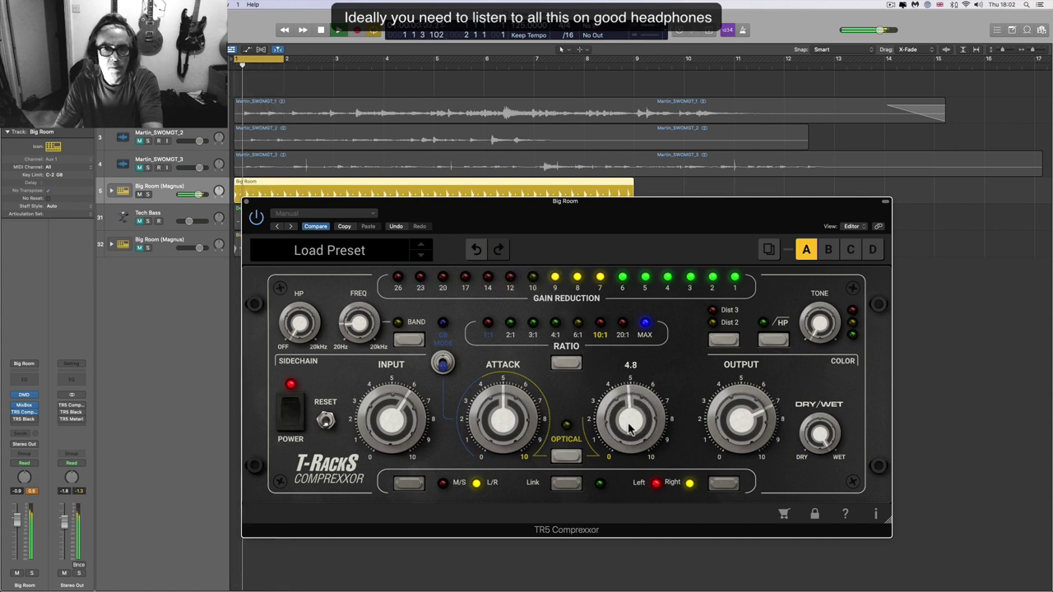
key("space")
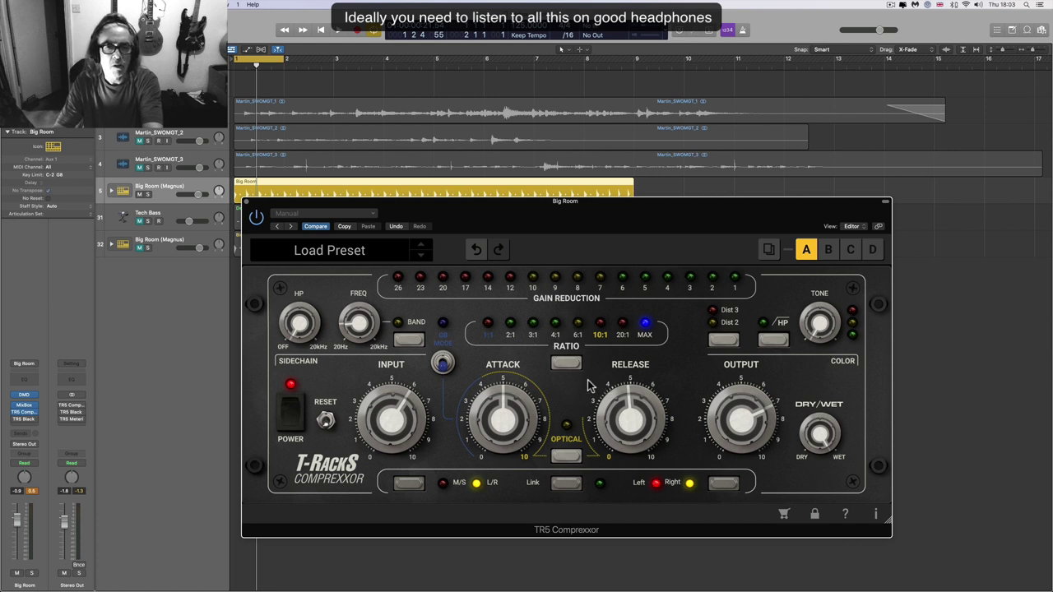
- Try the sidechain HP filter at about 62 Hz during playback, and stop the drum loop
key("space")
mouse_move(295, 309)
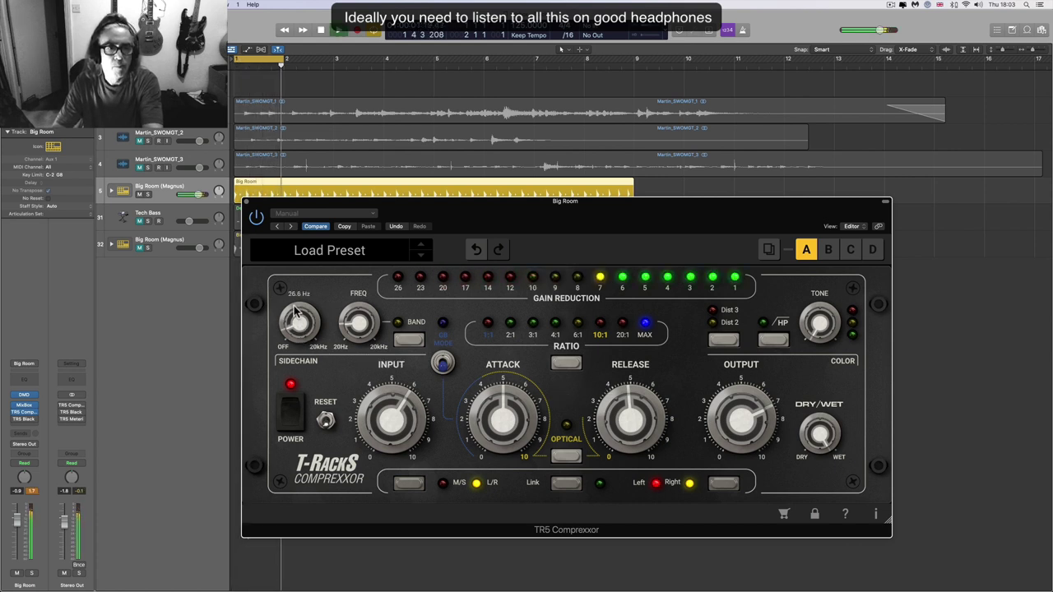
mouse_move(293, 307)
left_mouse_down()
mouse_move(291, 294)
mouse_move(295, 323)
left_mouse_up()
key("space")
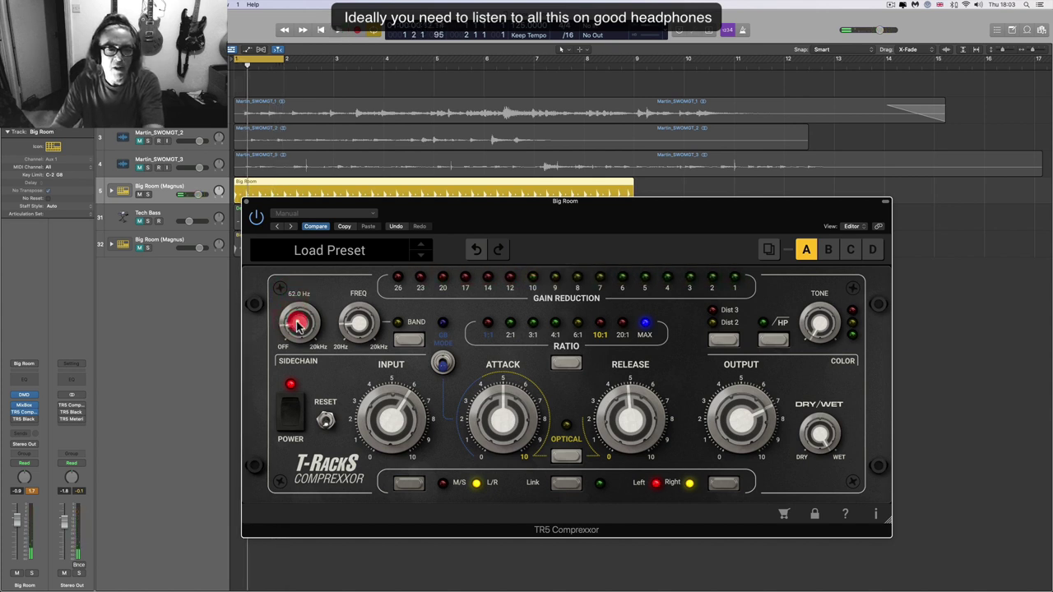
mouse_move(624, 414)
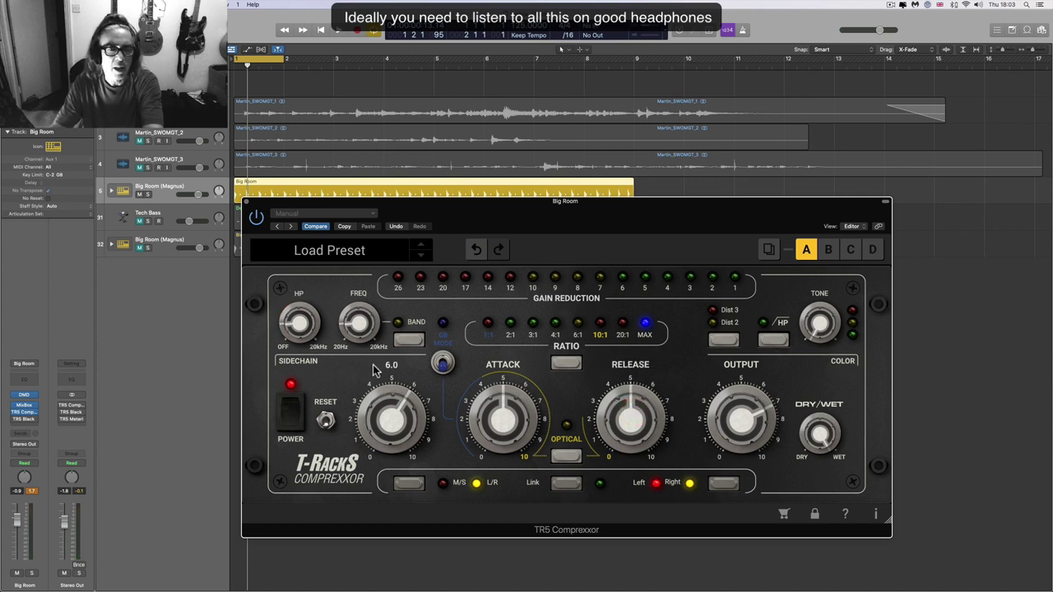
- Play the drums with the sidechain HP filter off and compare the Band setting on and off
key("space")
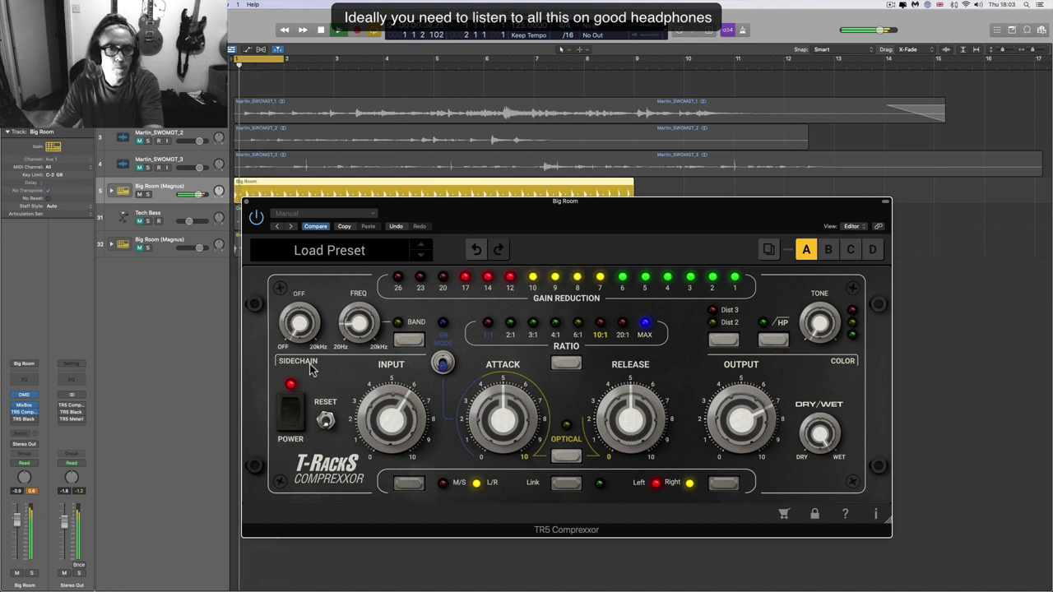
left_click(407, 340)
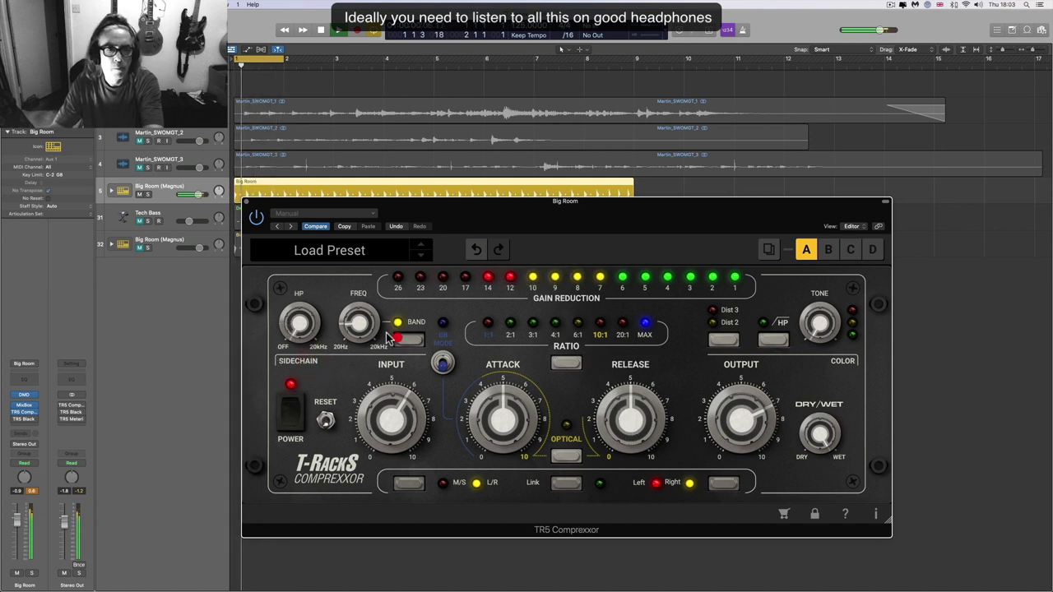
left_click(409, 341)
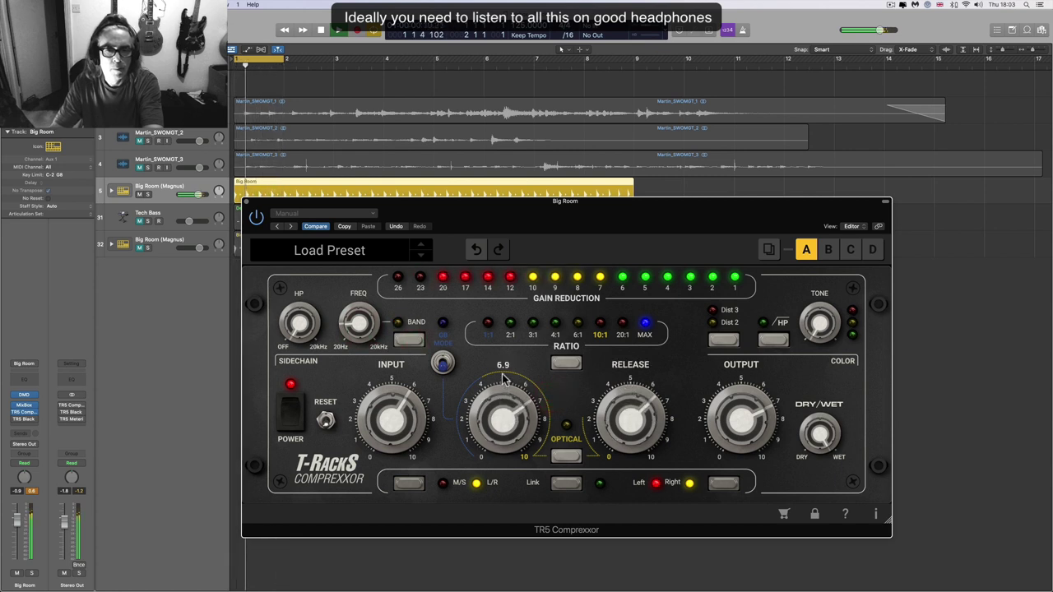
- Try fast and slow attack and release settings during playback, and return the ratio to 6:1
left_click_drag(506, 380, 528, 494)
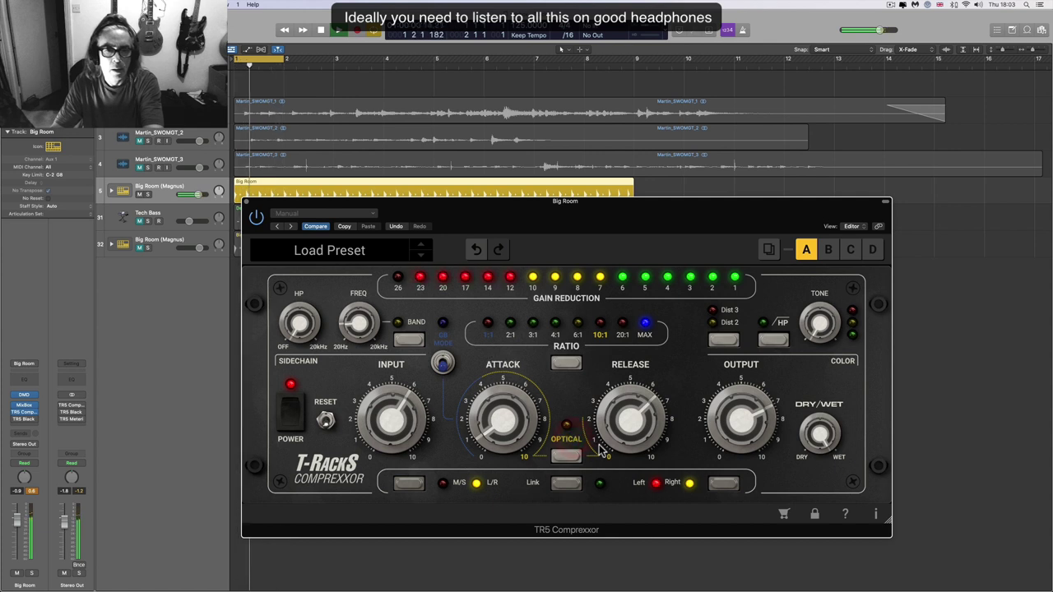
left_click_drag(612, 416, 610, 421)
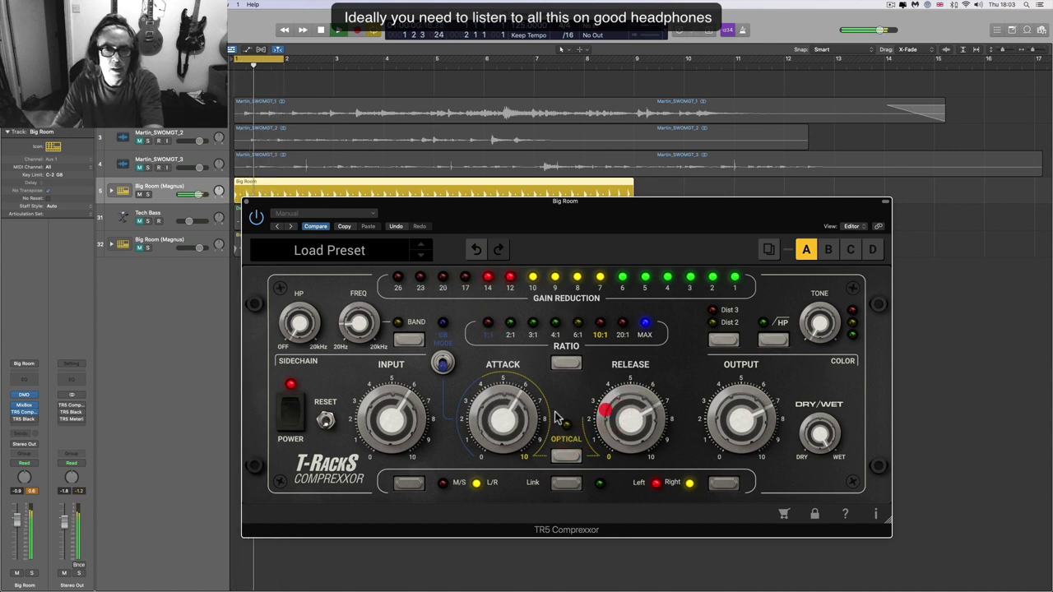
left_click_drag(630, 412, 647, 440)
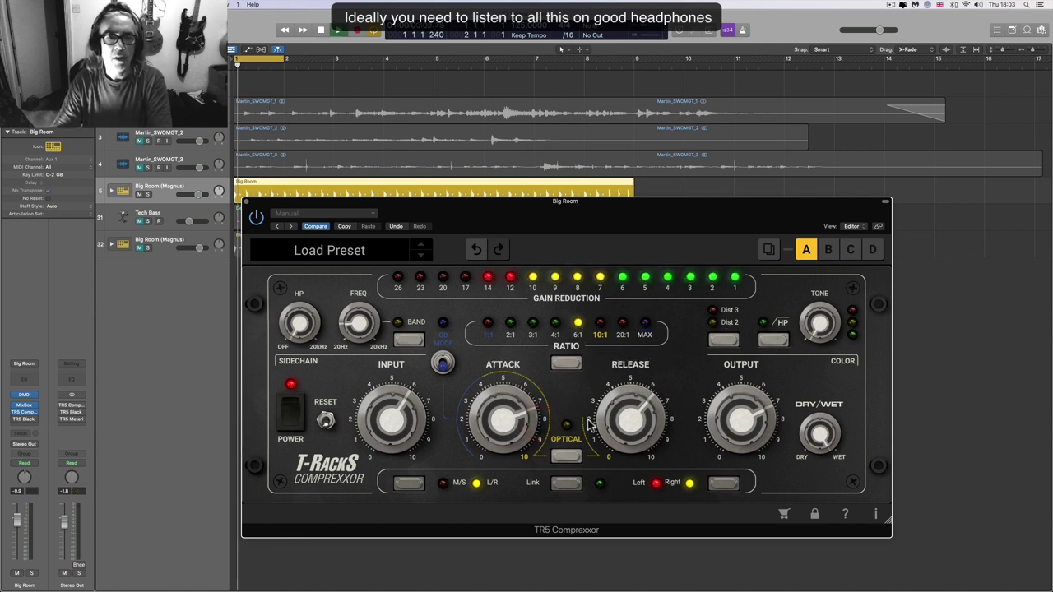
- Lower the input level to about 5 and raise the attack to about 8.7
mouse_move(623, 426)
mouse_move(519, 432)
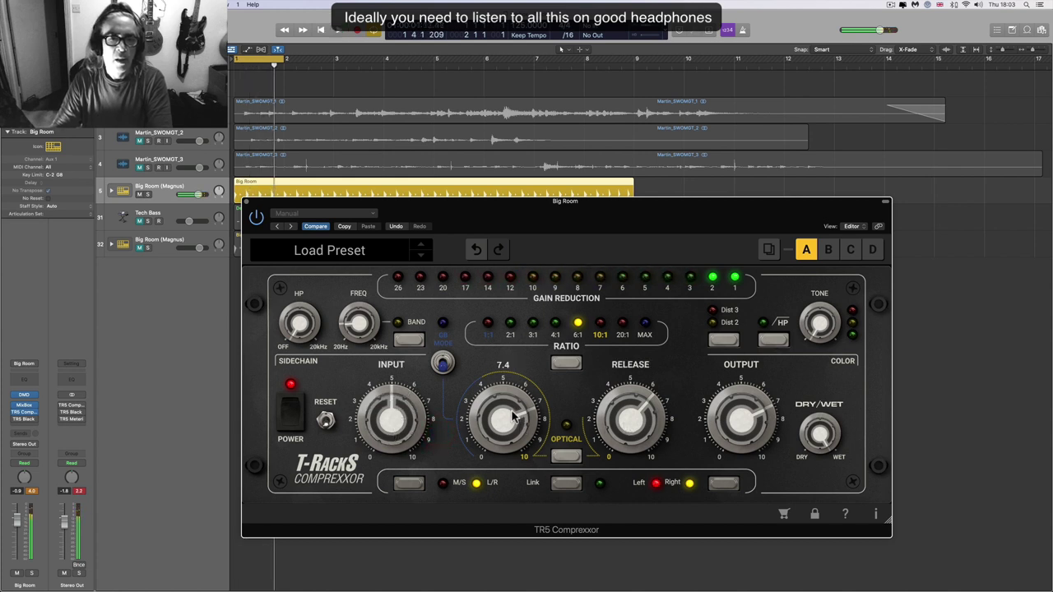
mouse_move(510, 400)
left_mouse_down()
mouse_move(506, 385)
mouse_move(511, 393)
left_mouse_up()
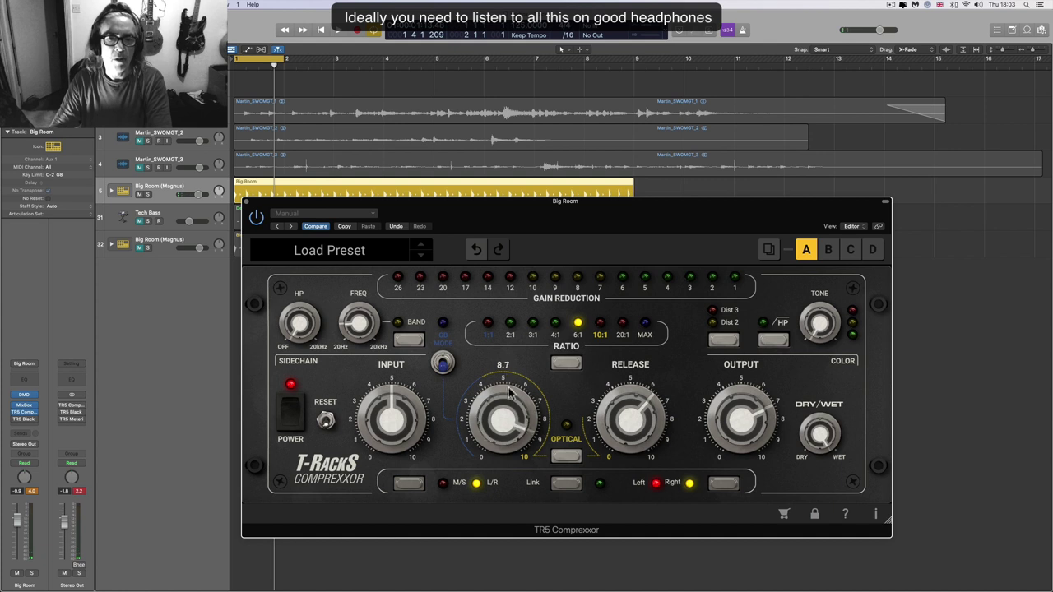
mouse_move(633, 423)
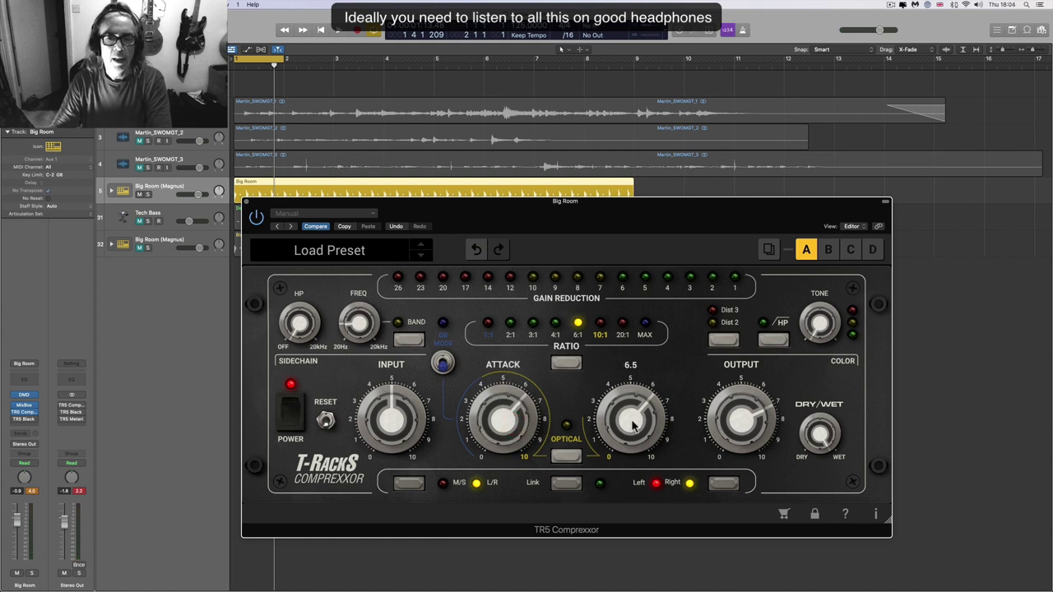
- Lower the release to about 5.6 while the drum loop plays, and switch on Dist 2
key("space")
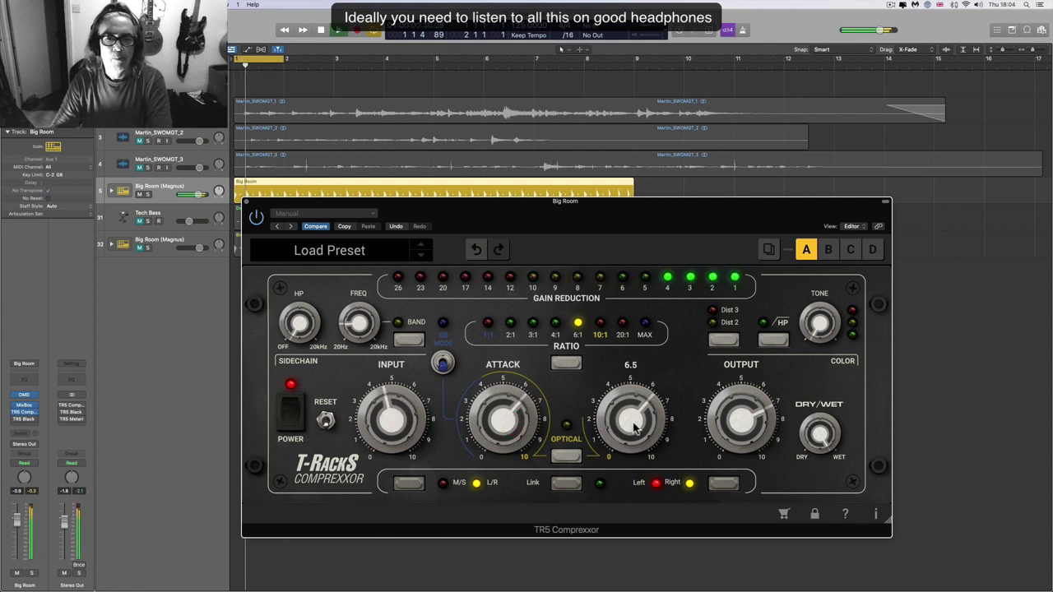
left_click_drag(633, 424, 647, 443)
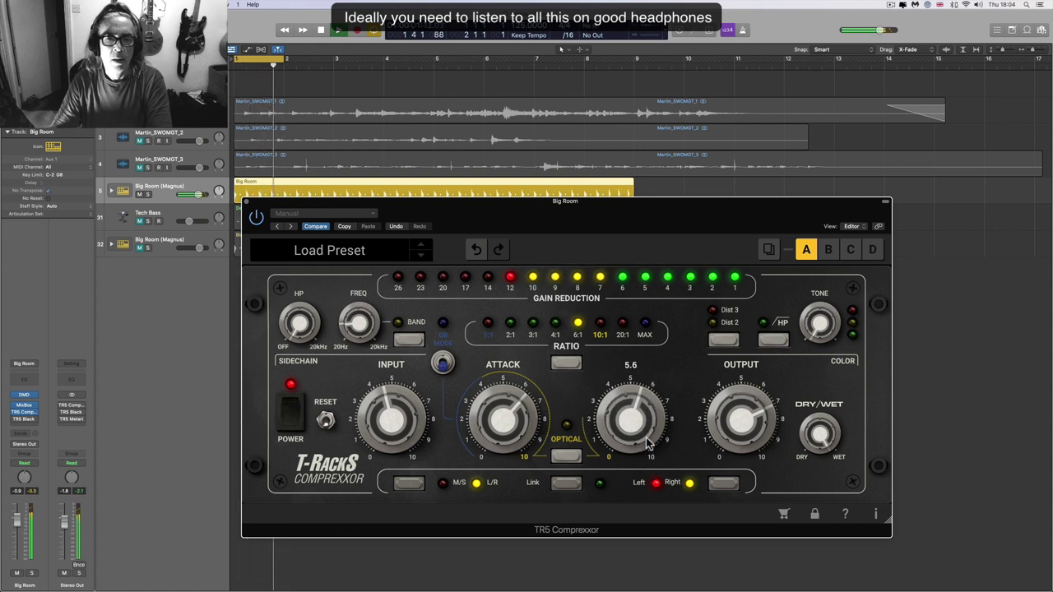
left_click(723, 339)
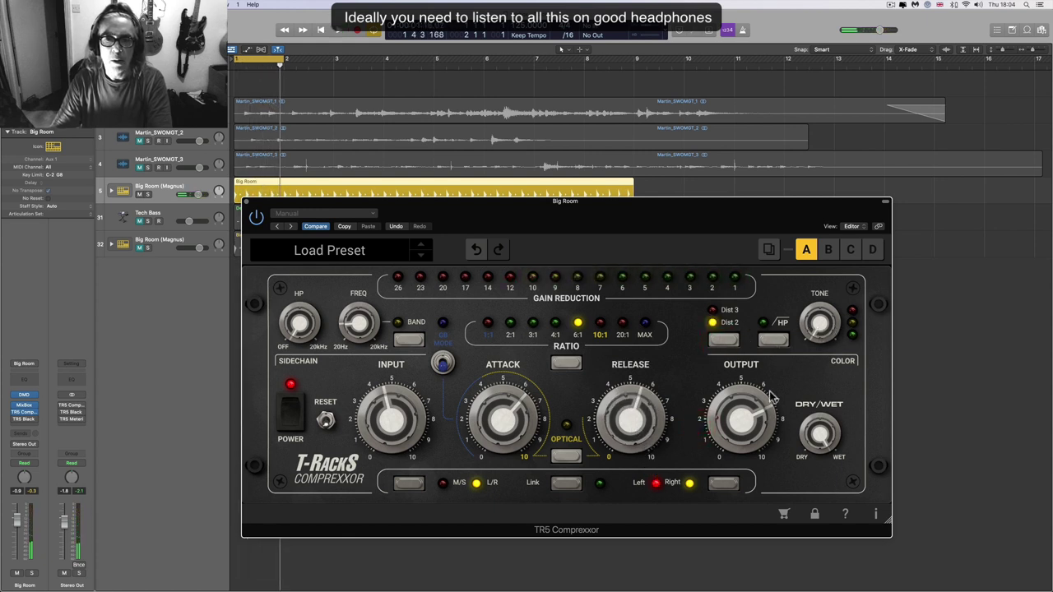
- Try Tone at about -3.8 during drum playback, raise the release, and set Tone to about 2.9
left_click_drag(821, 322, 822, 327)
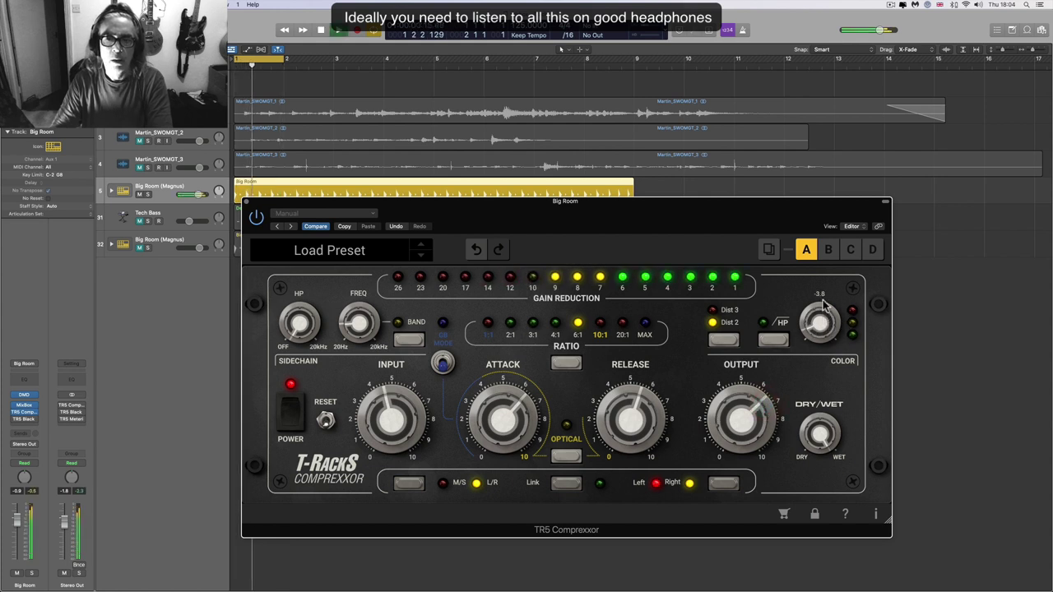
left_click(796, 188)
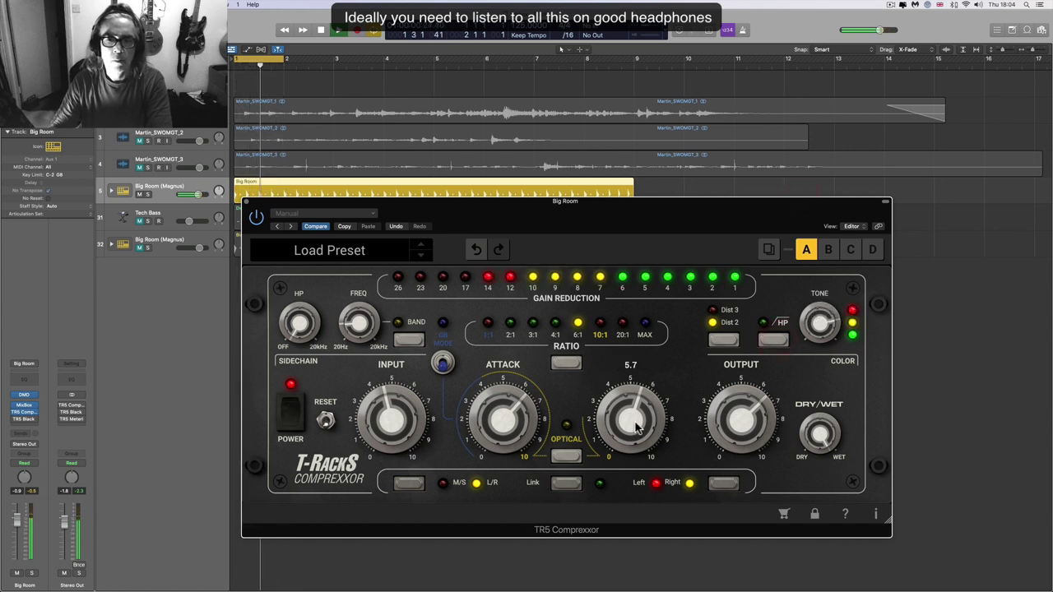
left_click_drag(634, 408, 634, 398)
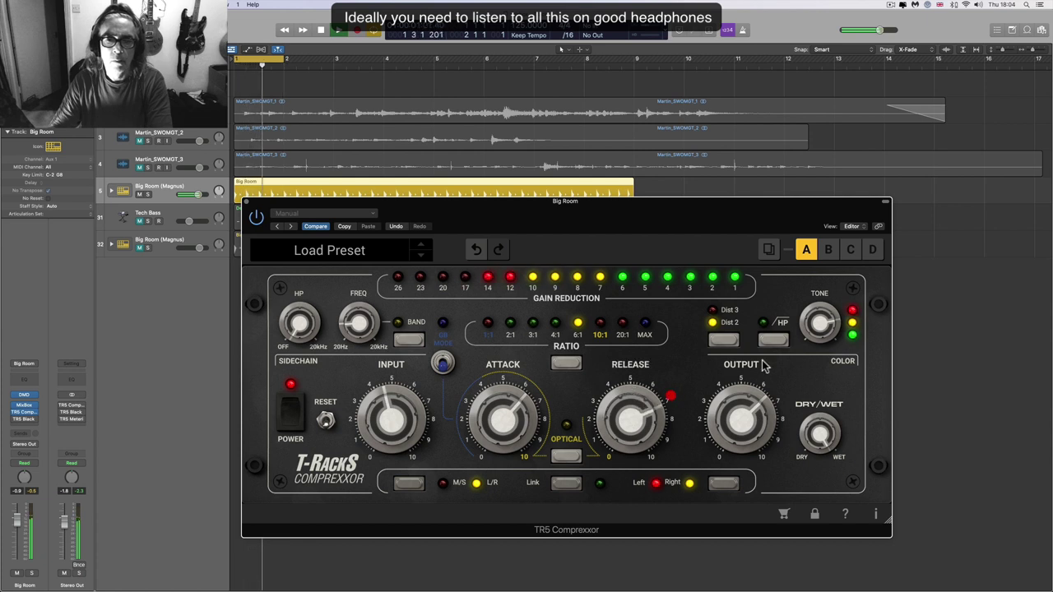
left_click_drag(819, 323, 819, 319)
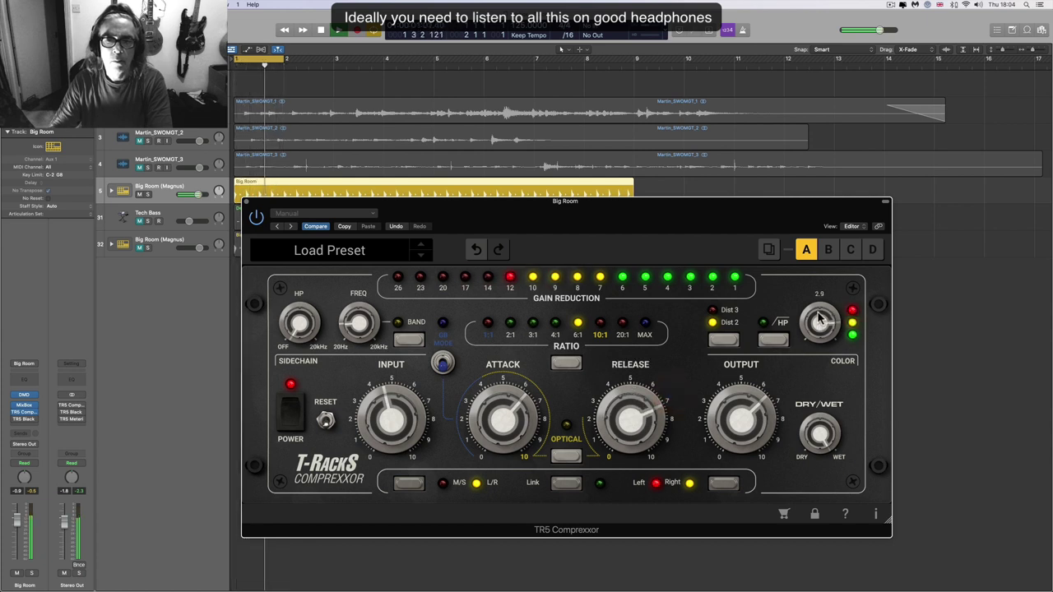
mouse_move(526, 420)
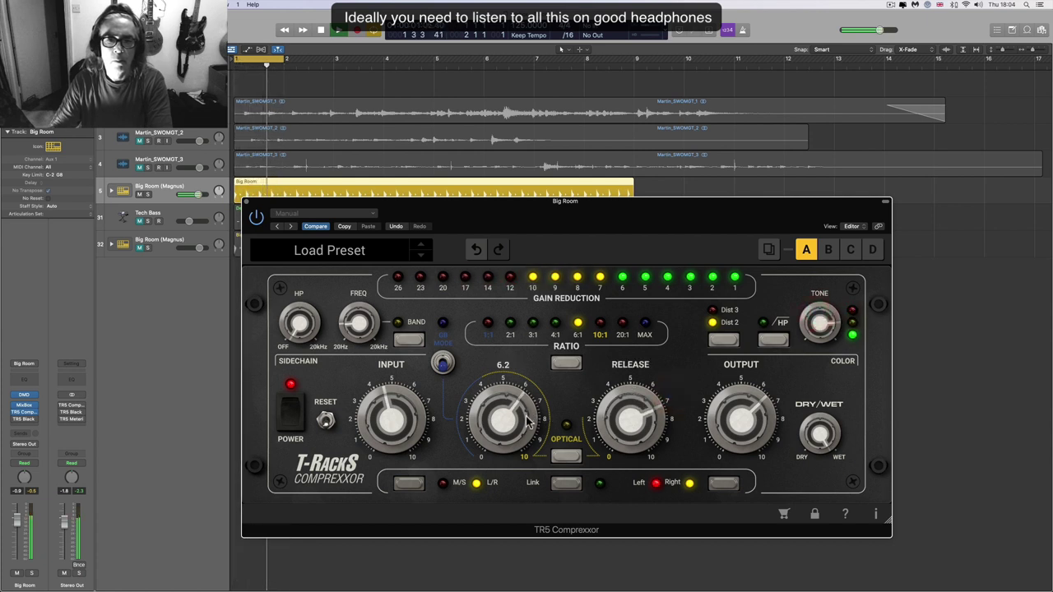
mouse_move(820, 329)
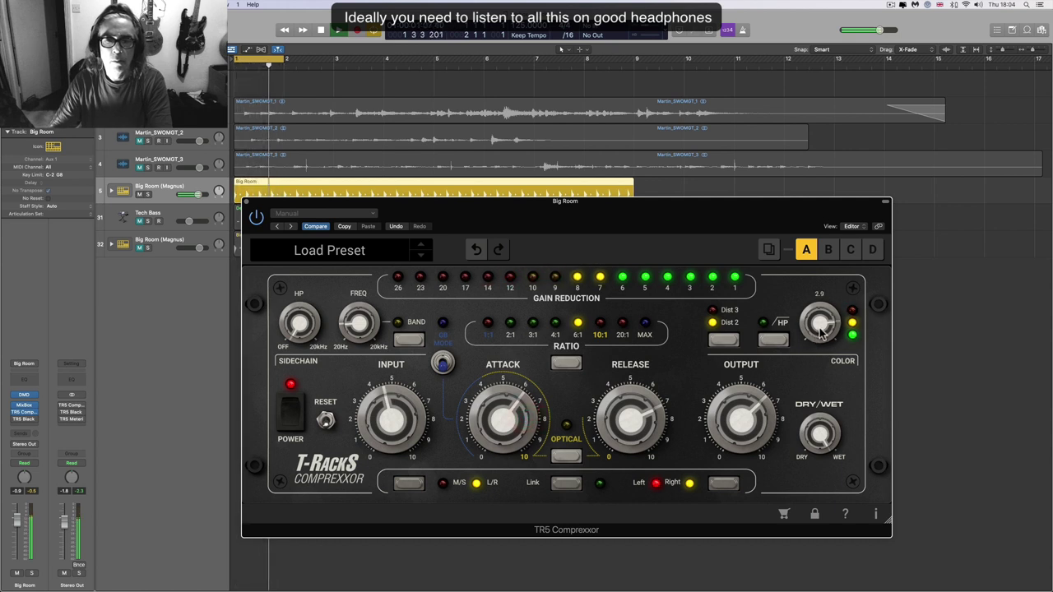
- Lower the drum compressor's release to about 4.4, output to about 6.0 and Tone to about 2.4
left_click_drag(630, 415, 647, 463)
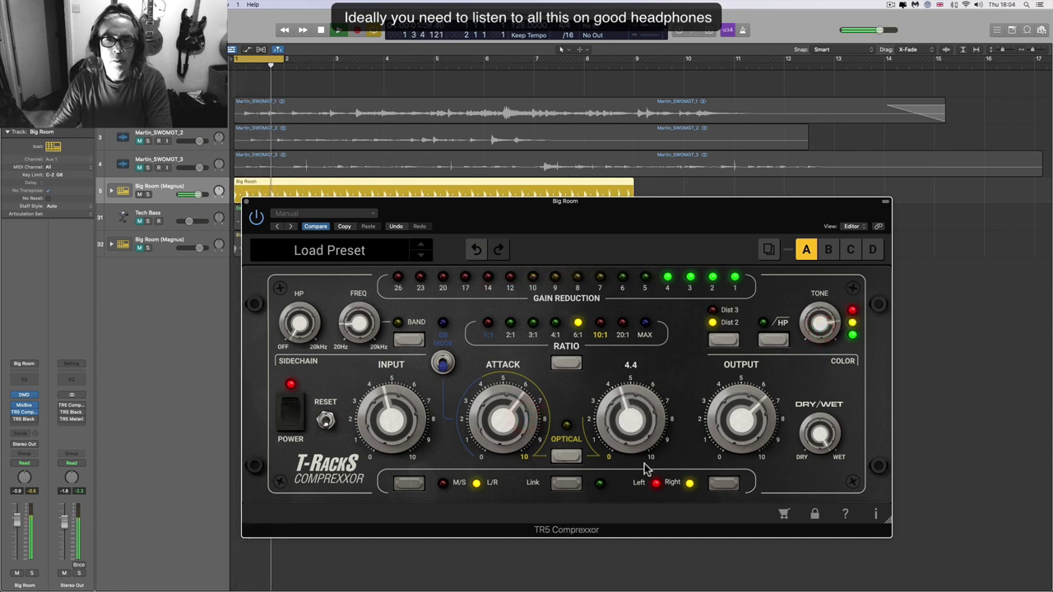
left_click(761, 418)
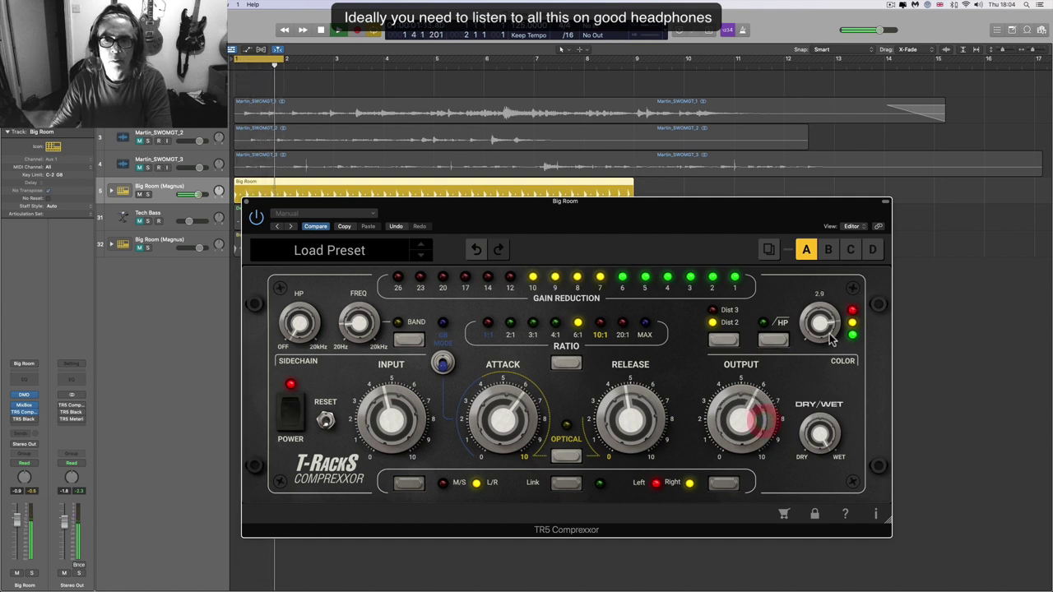
scroll(829, 340, "down", 4)
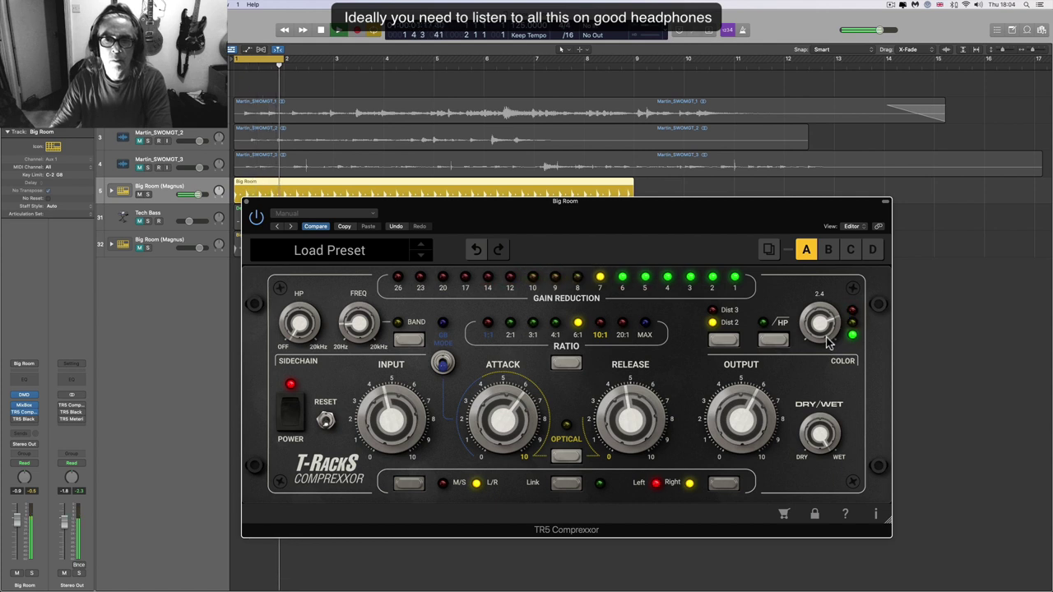
mouse_move(727, 401)
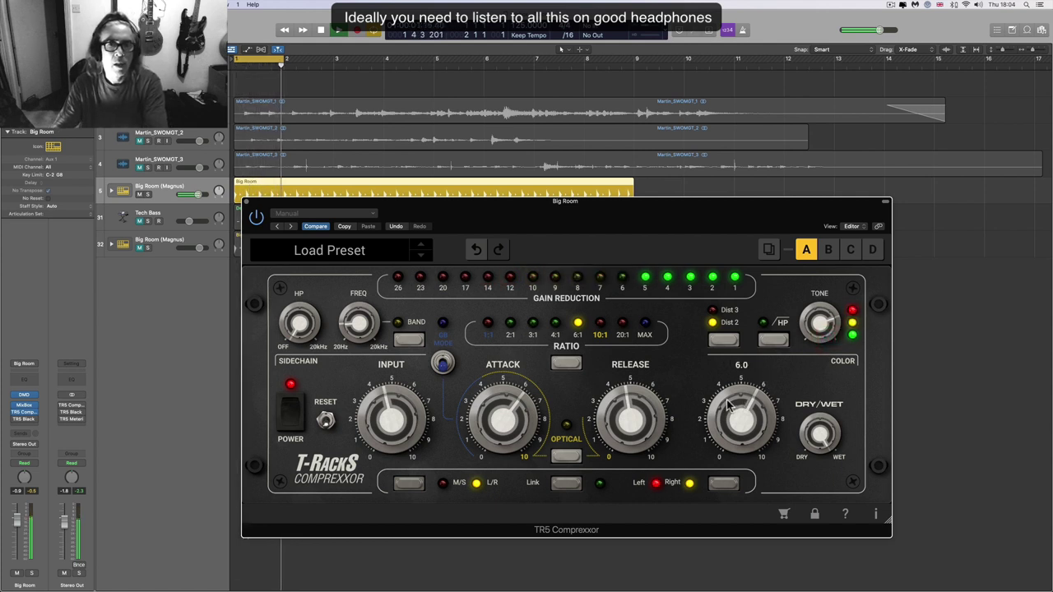
- Close the drum compressor, switch to the Tech Bass track, and enlarge and reposition its Comprexxor window
left_click(246, 202)
left_click(147, 215)
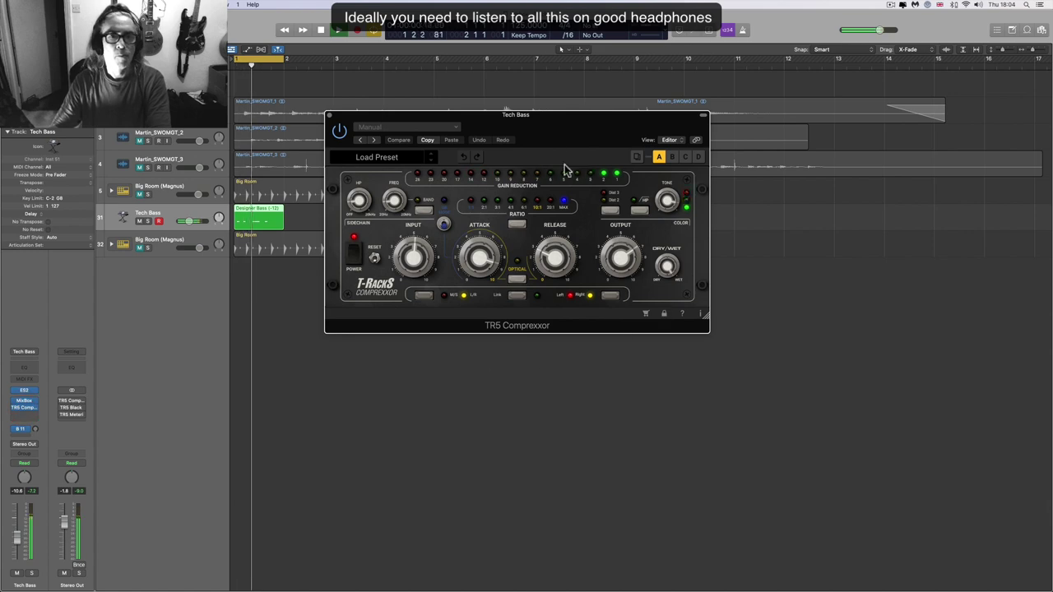
left_click_drag(707, 316, 849, 386)
left_click_drag(616, 196, 666, 218)
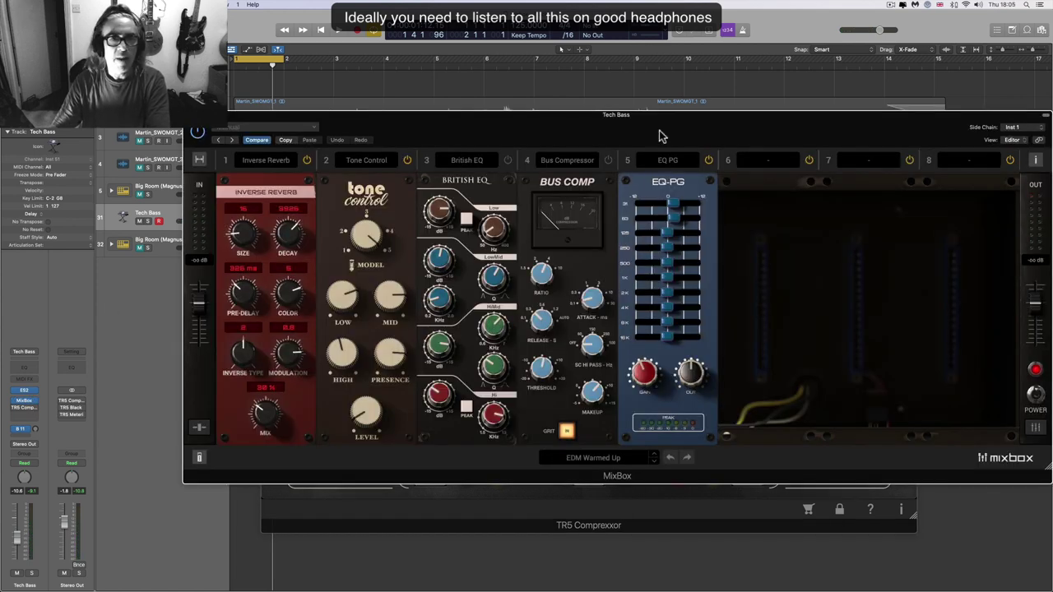
- Reposition the Tech Bass MixBox window and examine the module categories offered for empty slot 6
left_click_drag(658, 121, 549, 172)
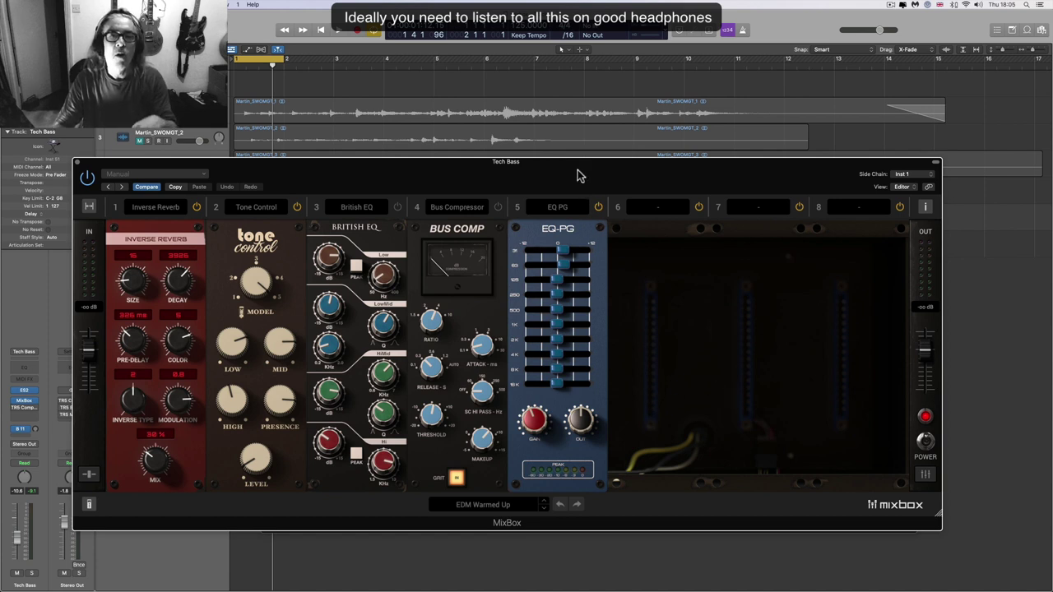
left_click_drag(578, 172, 578, 170)
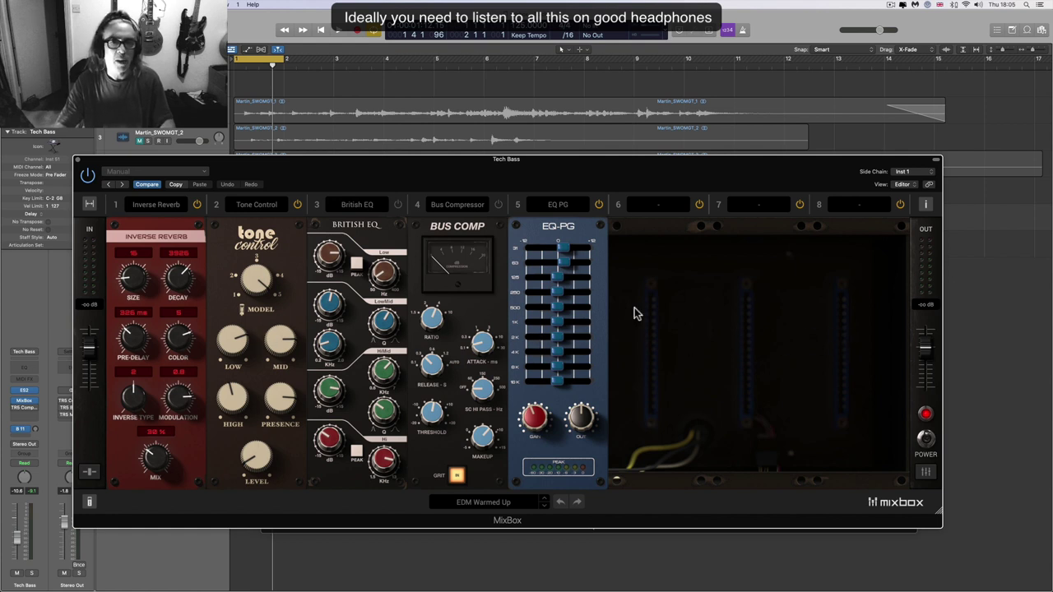
left_click(662, 207)
mouse_move(656, 239)
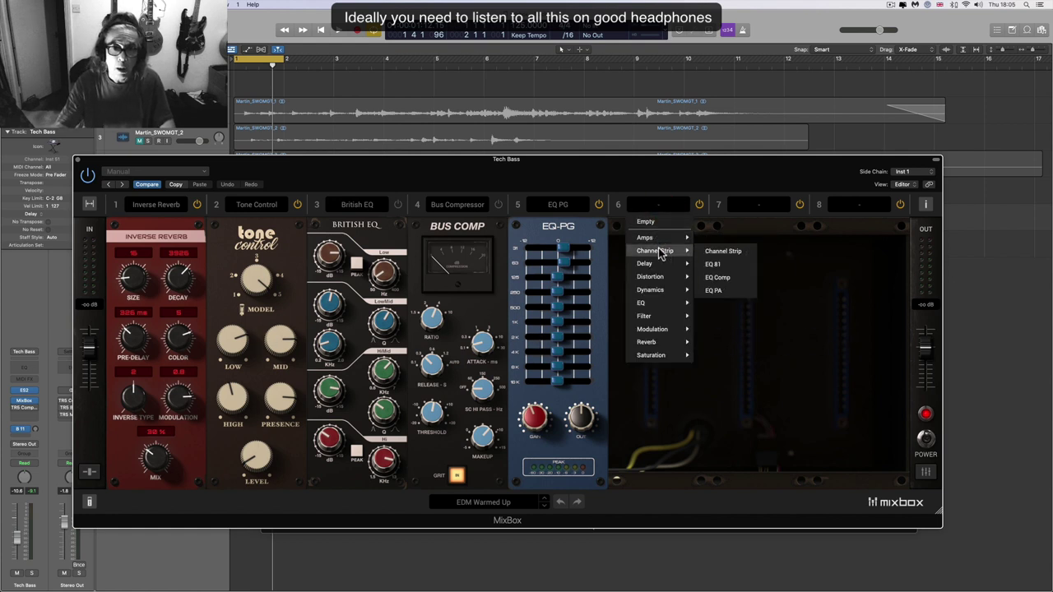
mouse_move(662, 277)
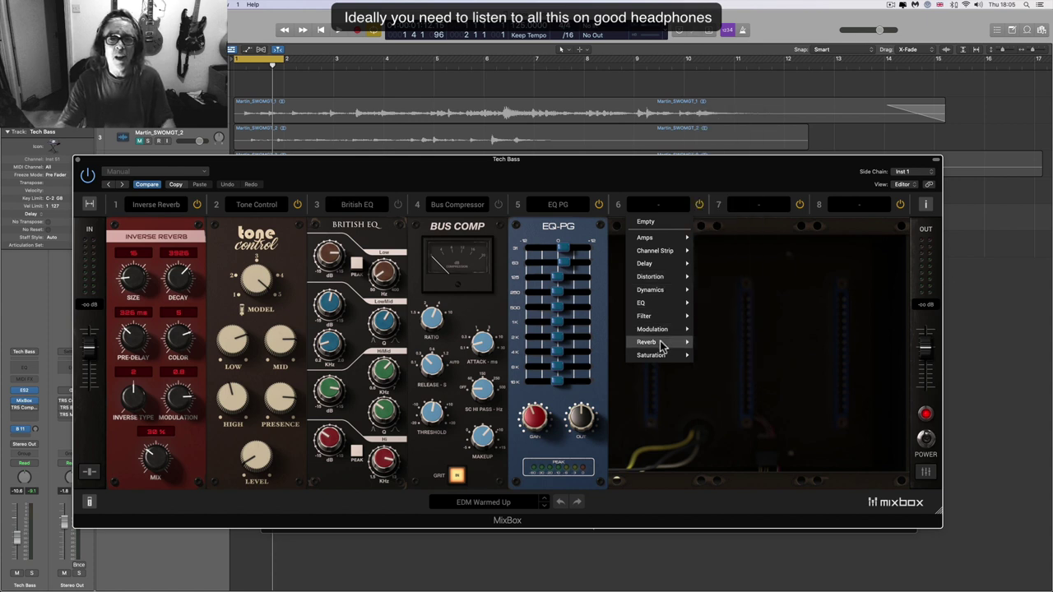
mouse_move(663, 313)
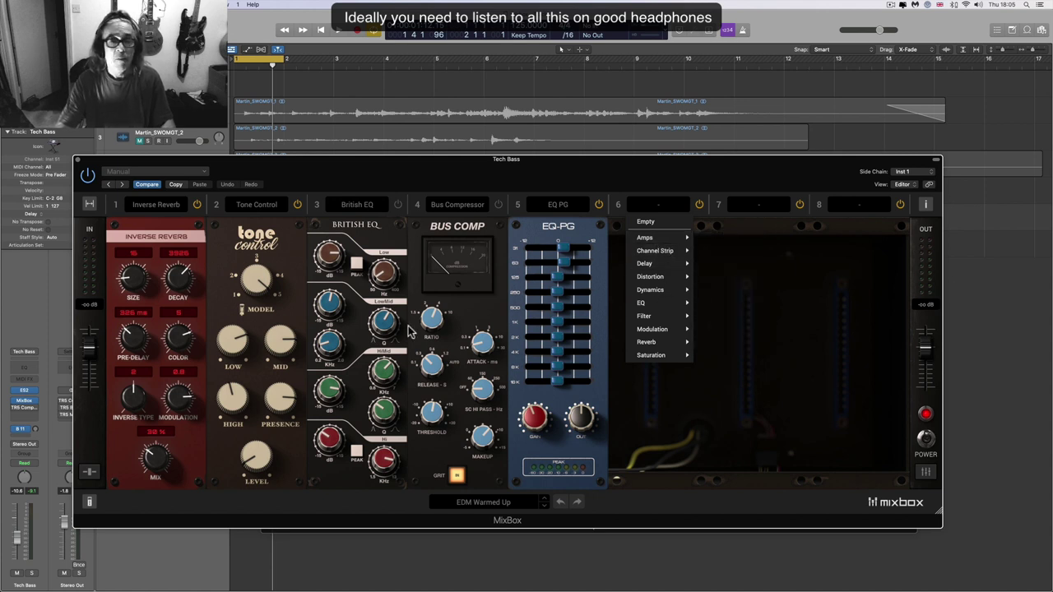
left_click(506, 167)
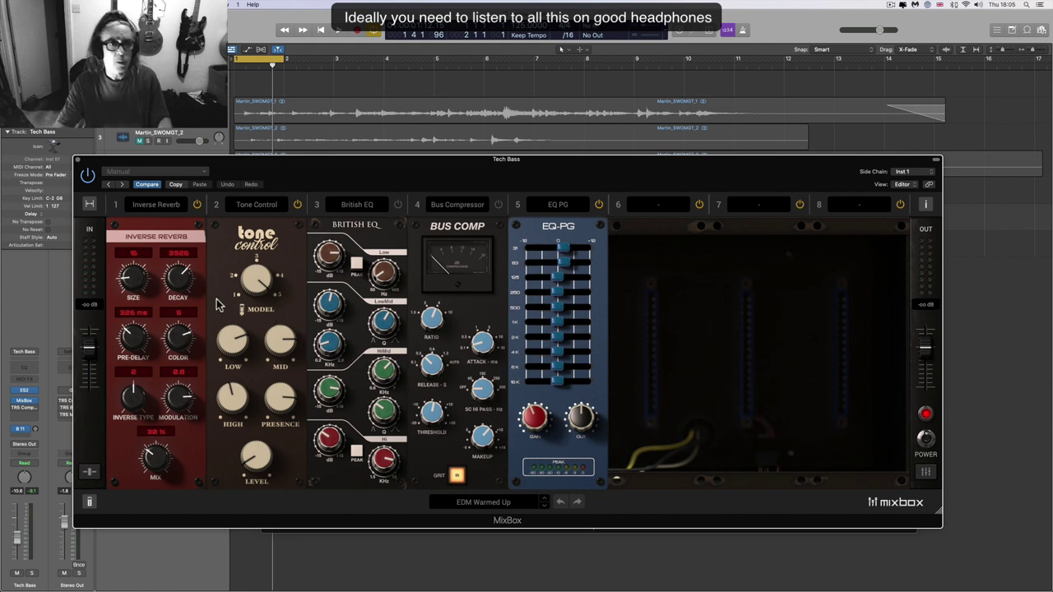
- View the MixBox per-slot level faders and return to the module rack
mouse_move(565, 451)
left_mouse_down()
mouse_move(425, 451)
mouse_move(563, 444)
left_mouse_up()
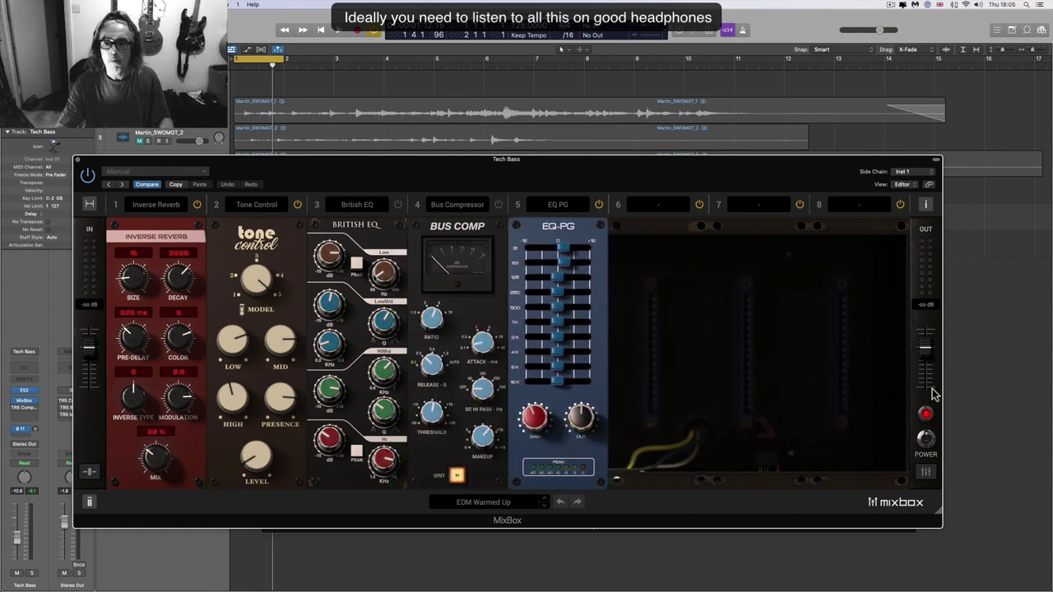
left_click(925, 472)
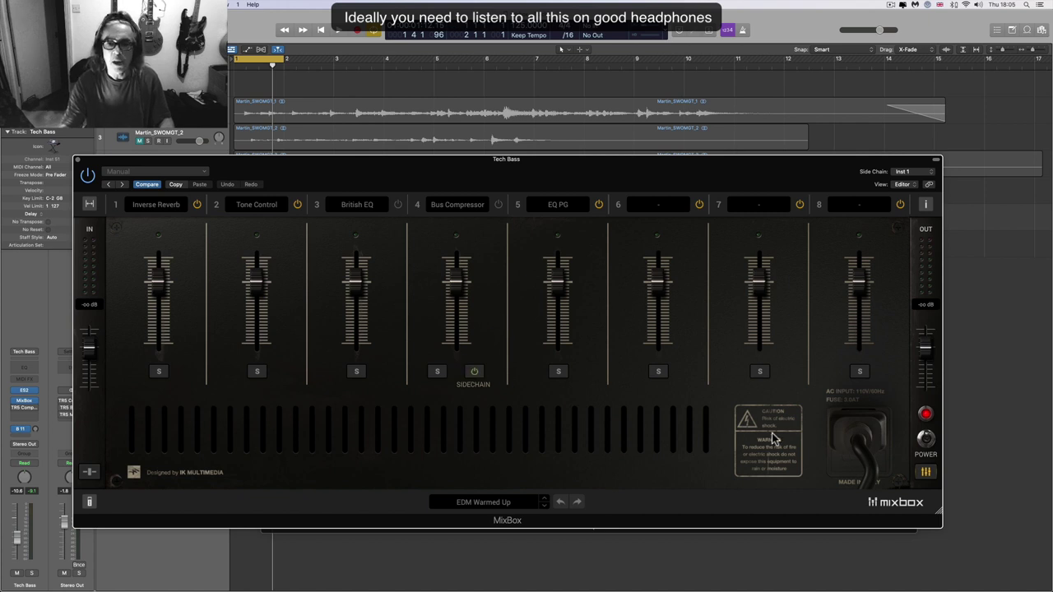
left_click(925, 473)
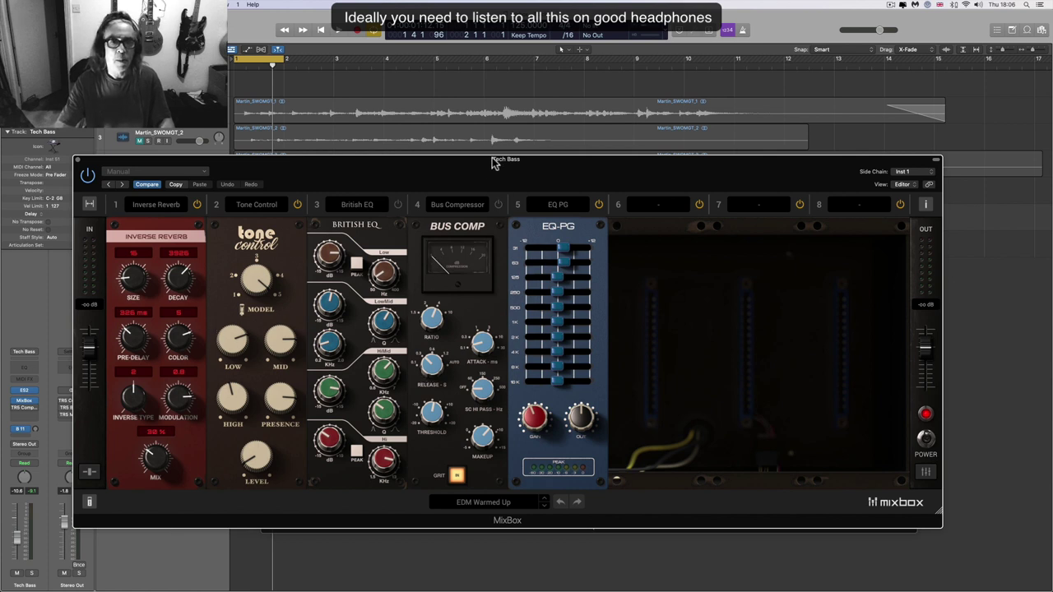
- Shrink the MixBox window slightly and move it lower over the arrangement
left_click_drag(493, 162, 503, 167)
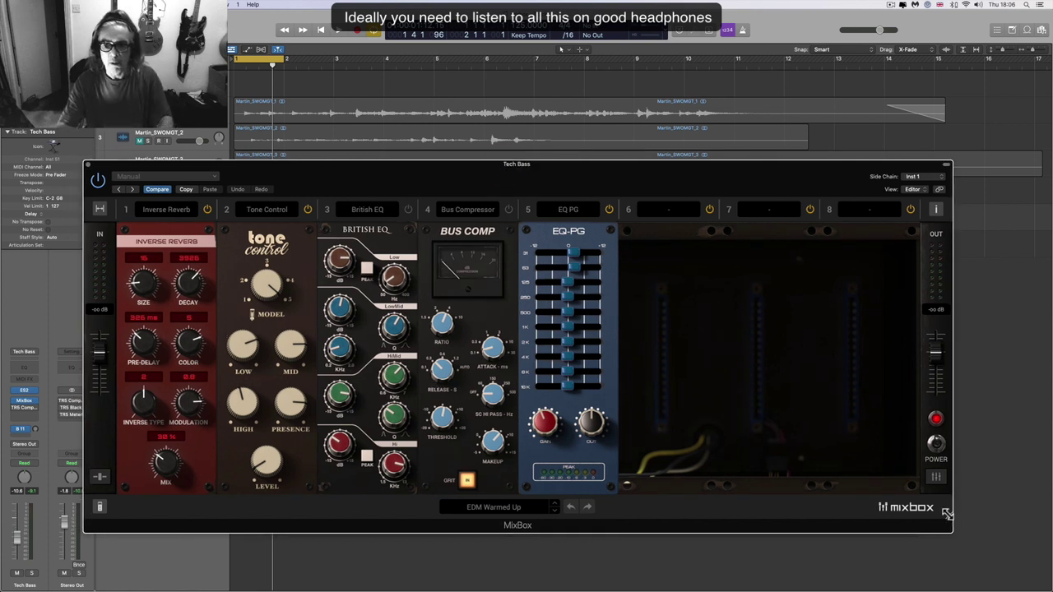
left_click_drag(948, 513, 910, 517)
left_click_drag(531, 171, 560, 199)
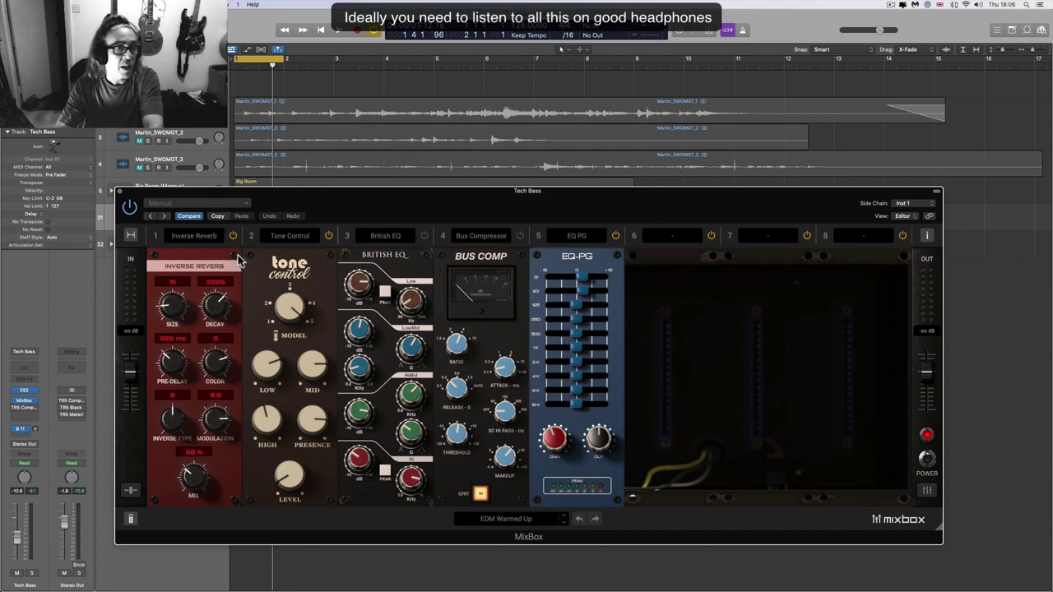
left_click(598, 356)
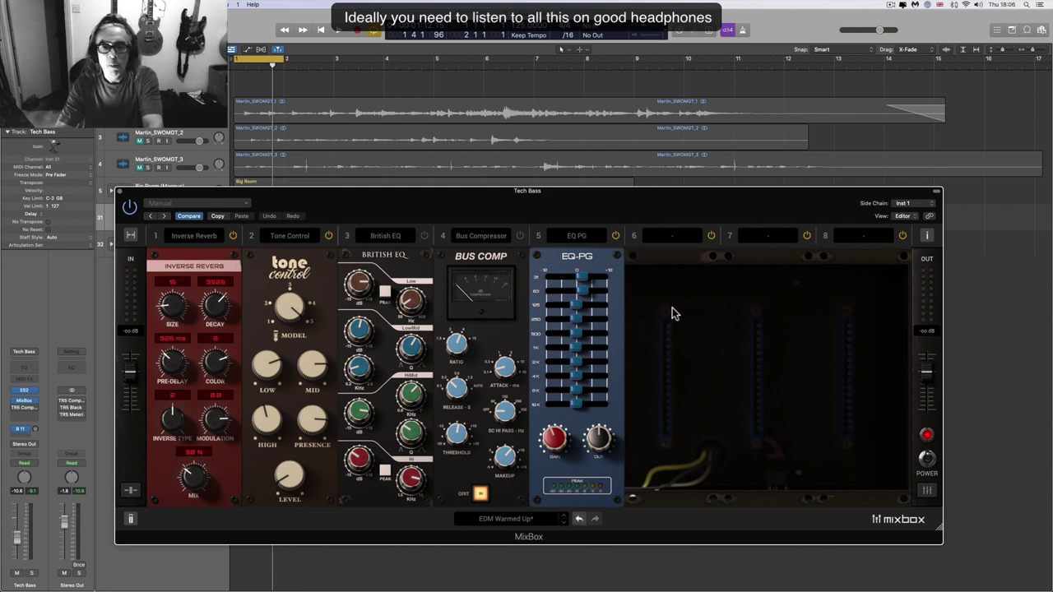
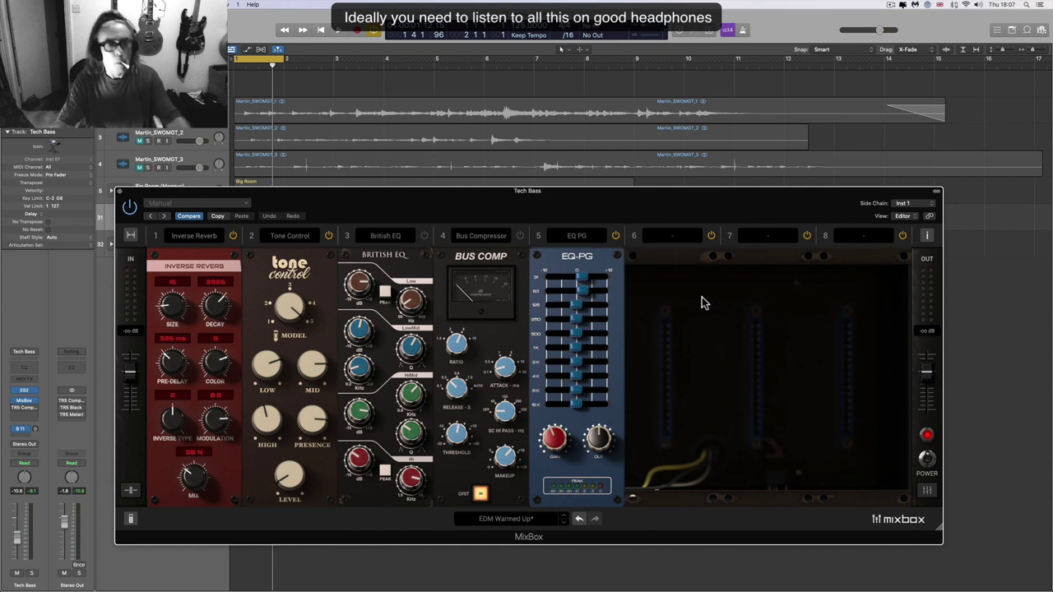
left_click_drag(336, 203, 364, 215)
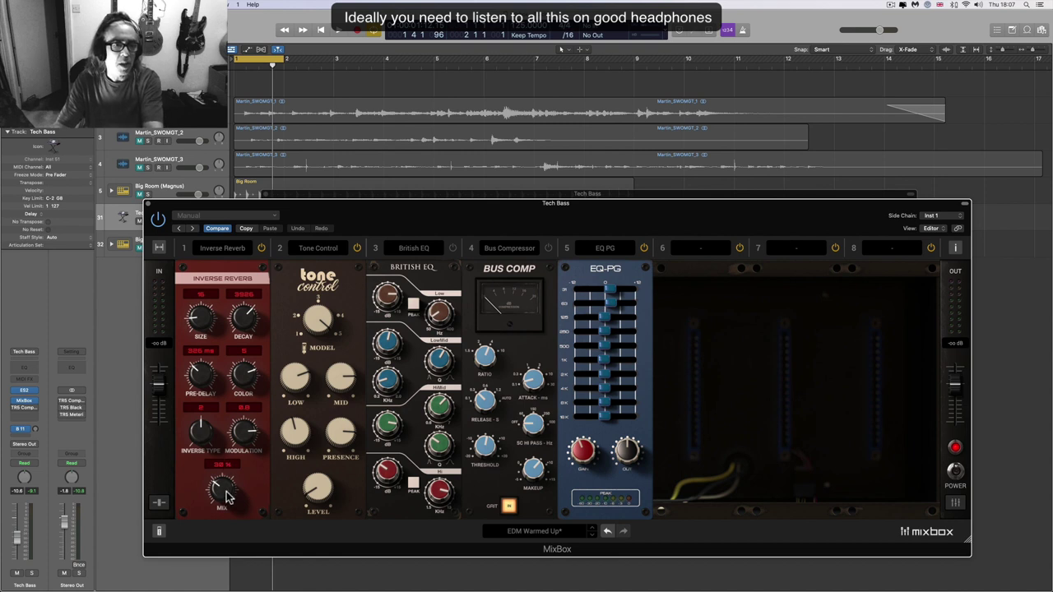
- Play the bass, compare Inverse Reverb bypassed and active, and lower its Mix to about 25%
key("space")
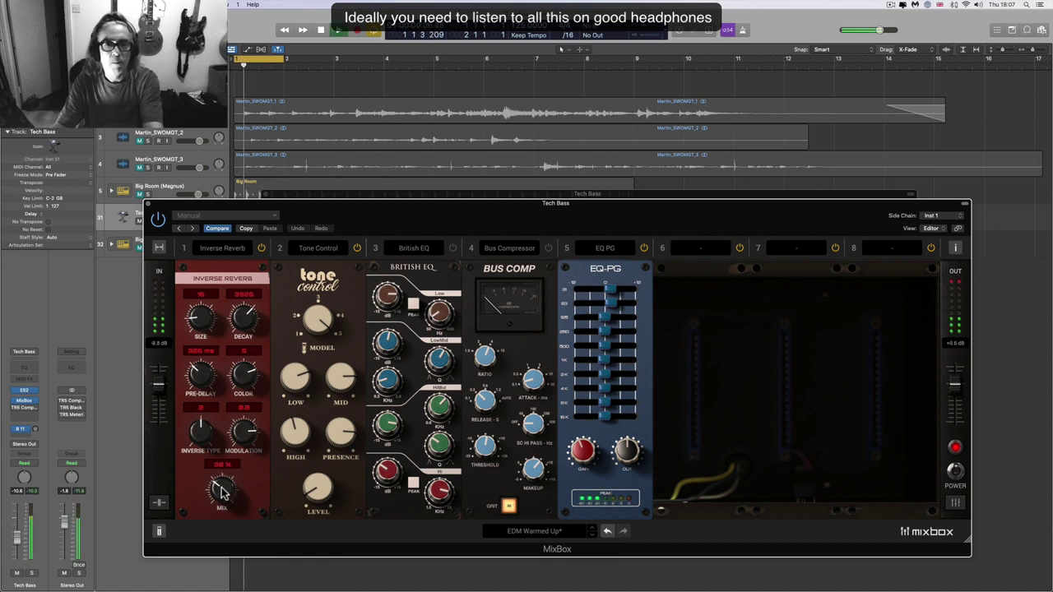
left_click(261, 247)
left_click(261, 247)
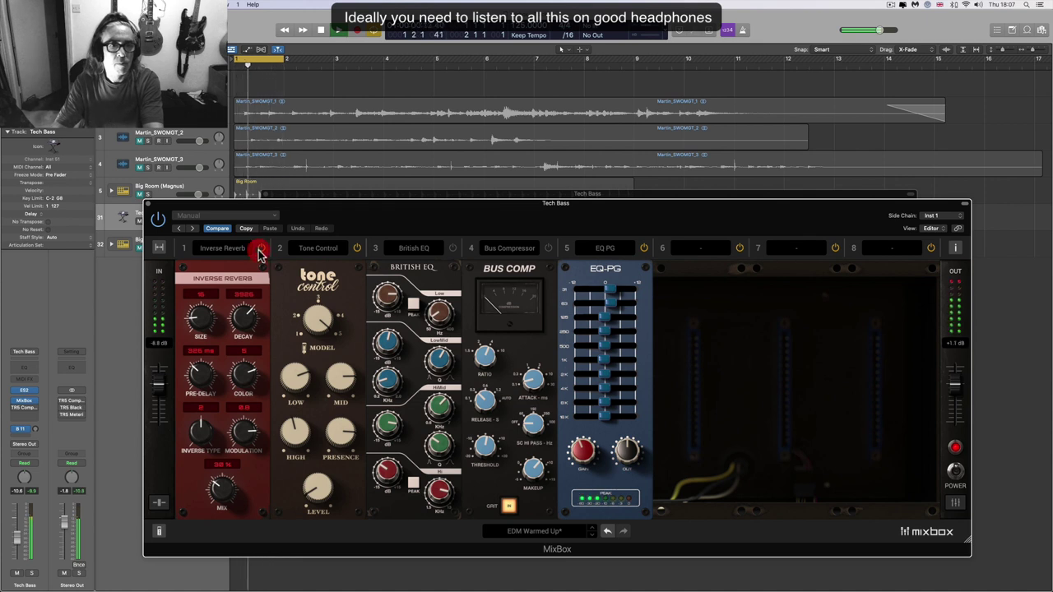
left_click_drag(222, 490, 226, 496)
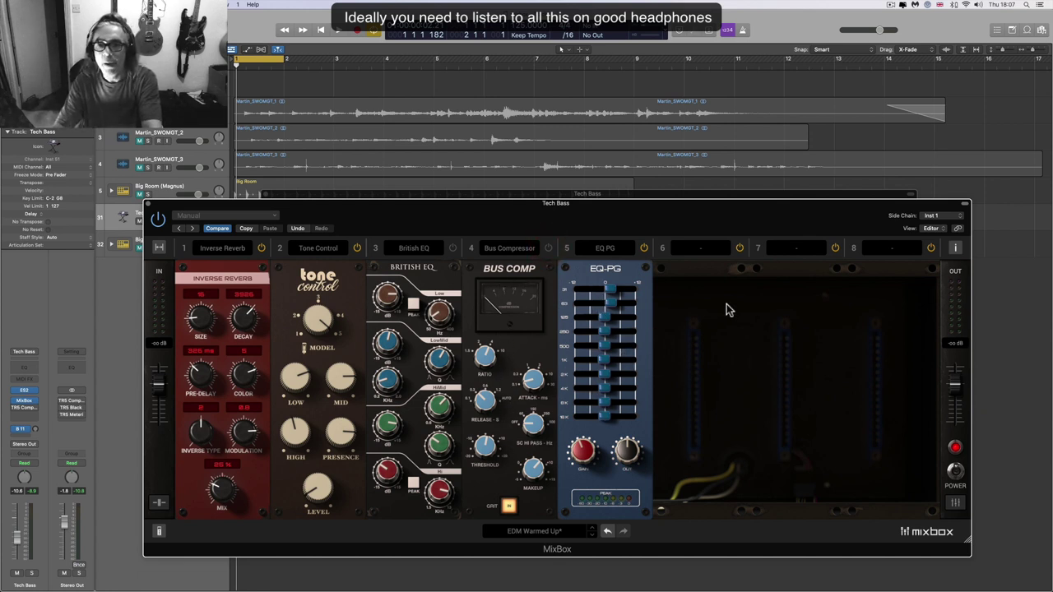
- Close MixBox, reposition the Tech Bass Comprexxor window and enable the plug-in
left_click(148, 204)
left_click_drag(334, 195, 334, 208)
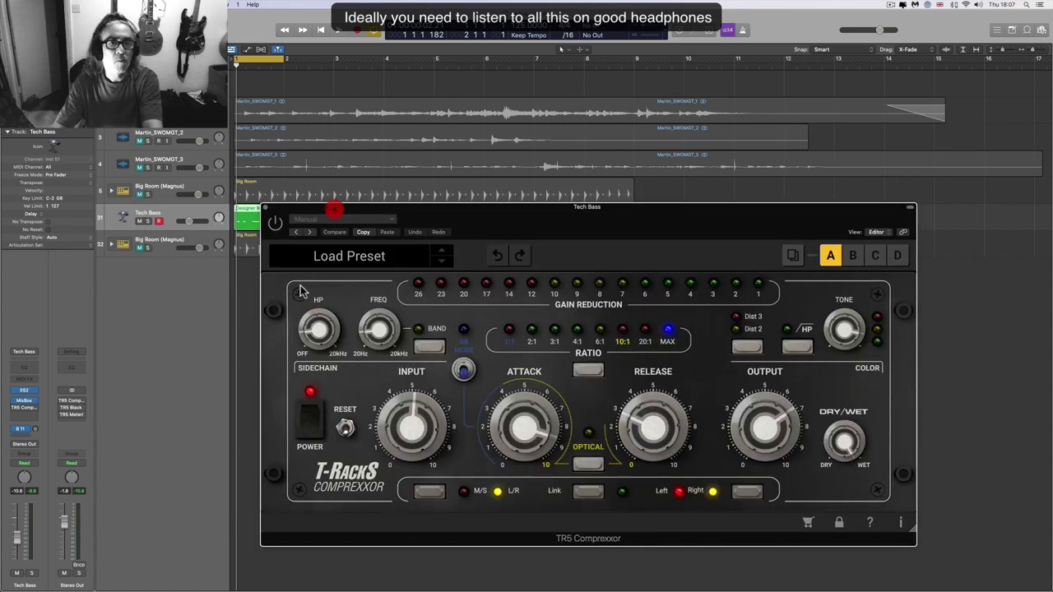
left_click(276, 224)
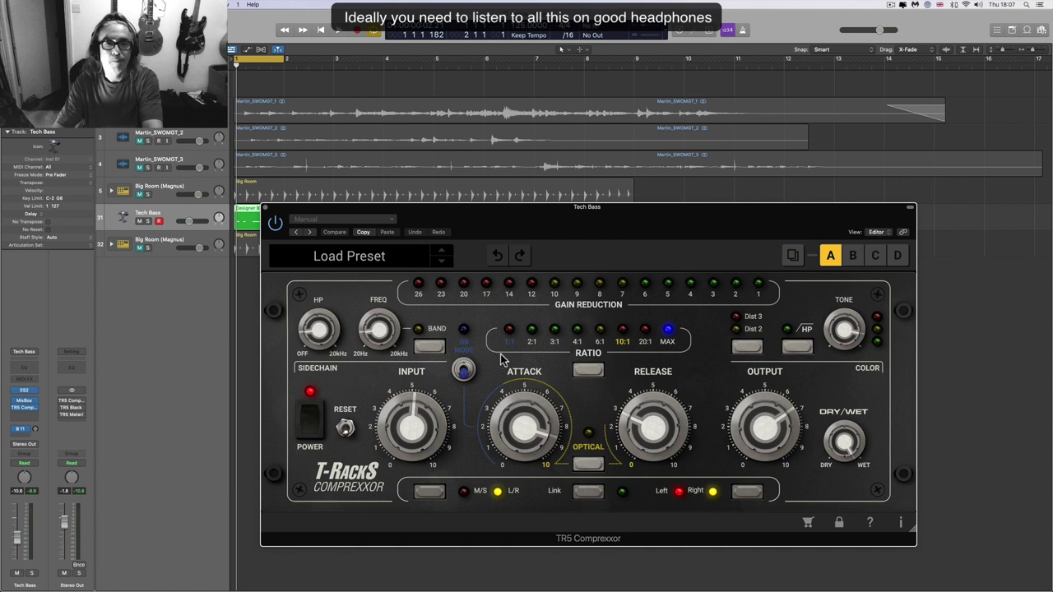
- Play the bass line, compare the Comprexxor powered off and on, and stop playback
key("space")
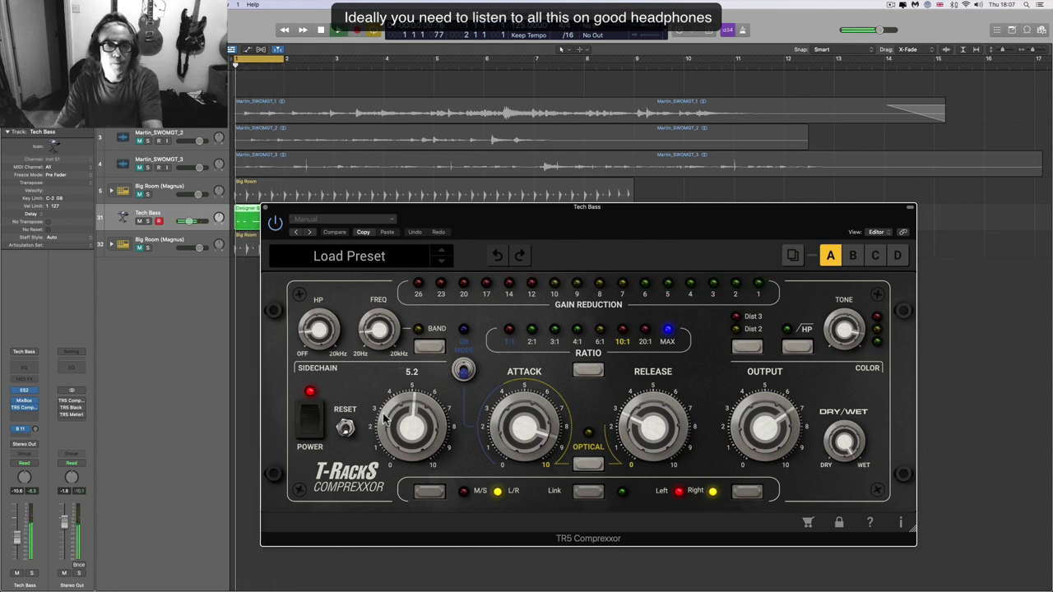
left_click(311, 413)
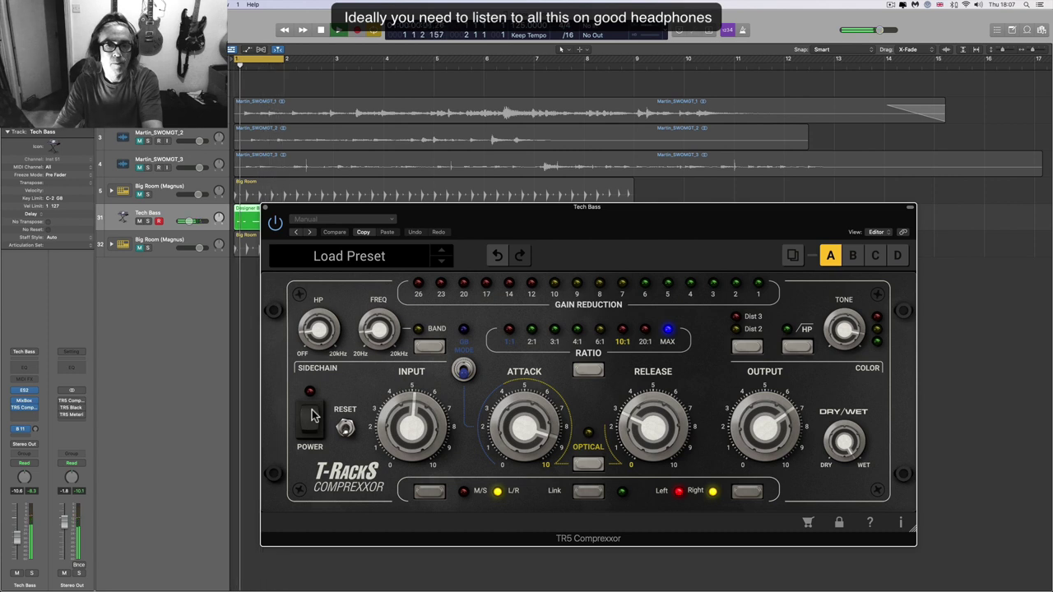
left_click(311, 413)
key("space")
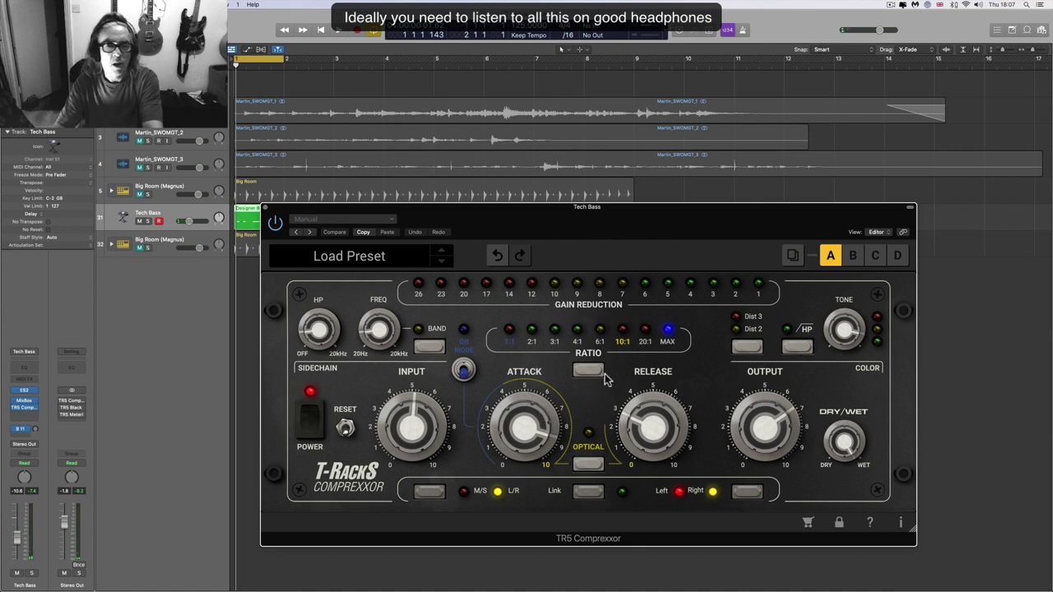
mouse_move(541, 426)
mouse_move(647, 426)
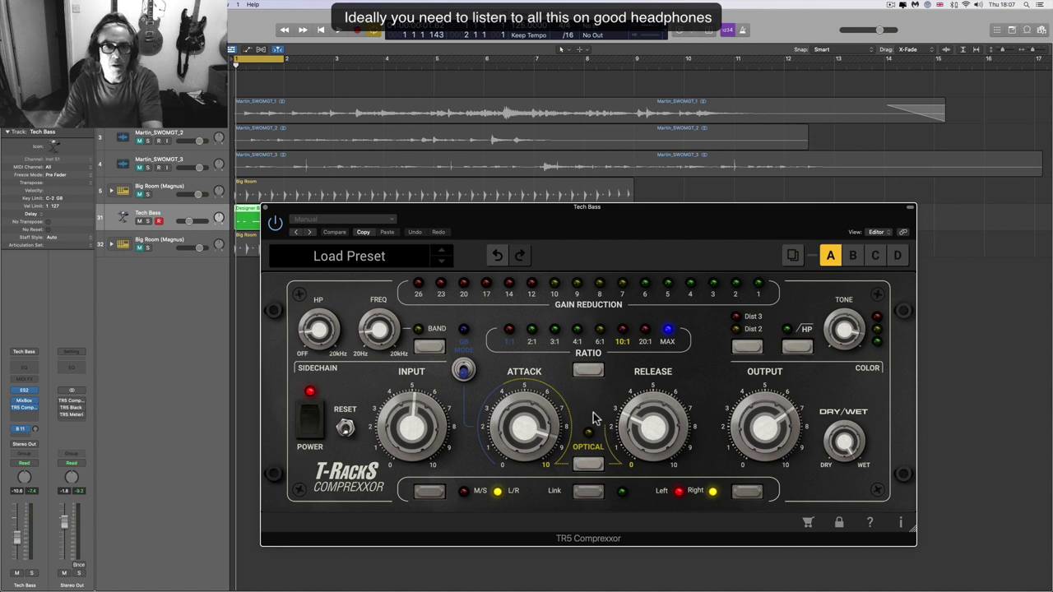
- Play the Tech Bass line, set the Comprexxor ratio to 6:1, and shorten the Attack and raise the Release dial settings
key("space")
mouse_move(636, 428)
left_mouse_down()
mouse_move(647, 350)
mouse_move(651, 428)
left_mouse_up()
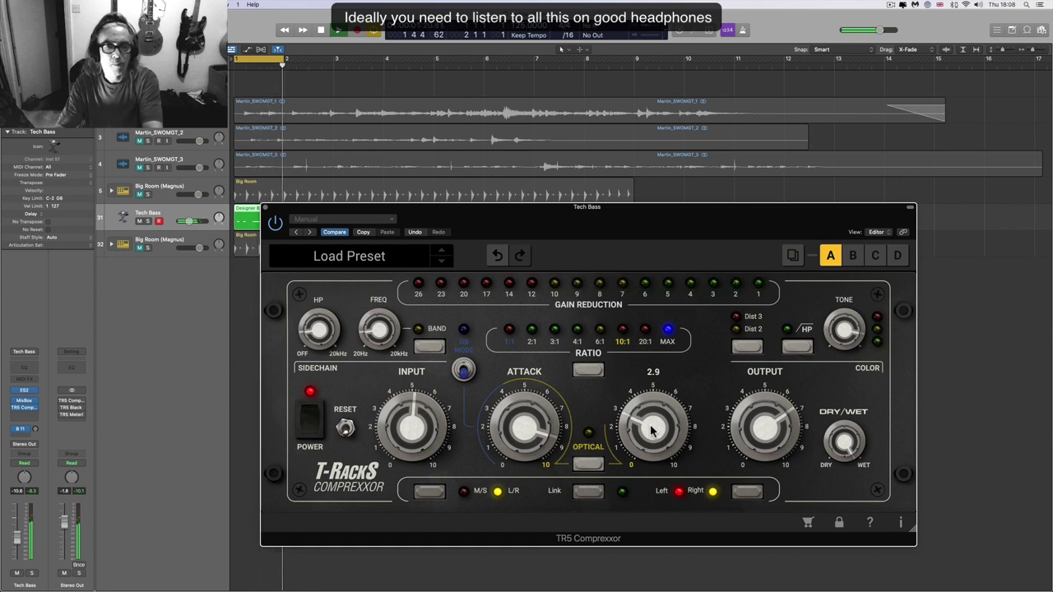
left_click(651, 428)
key("space")
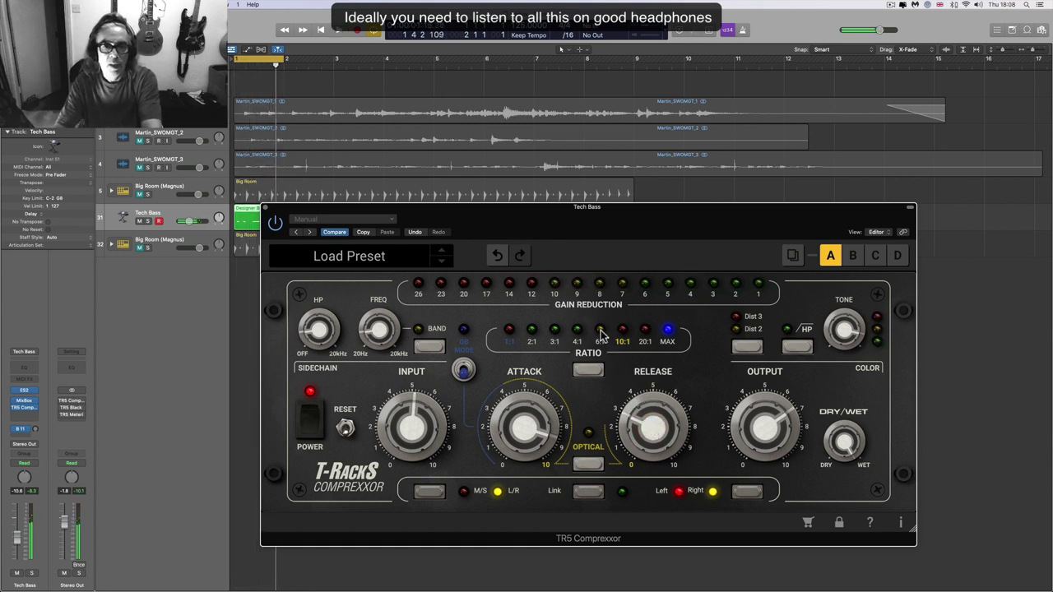
left_click_drag(543, 455, 556, 482)
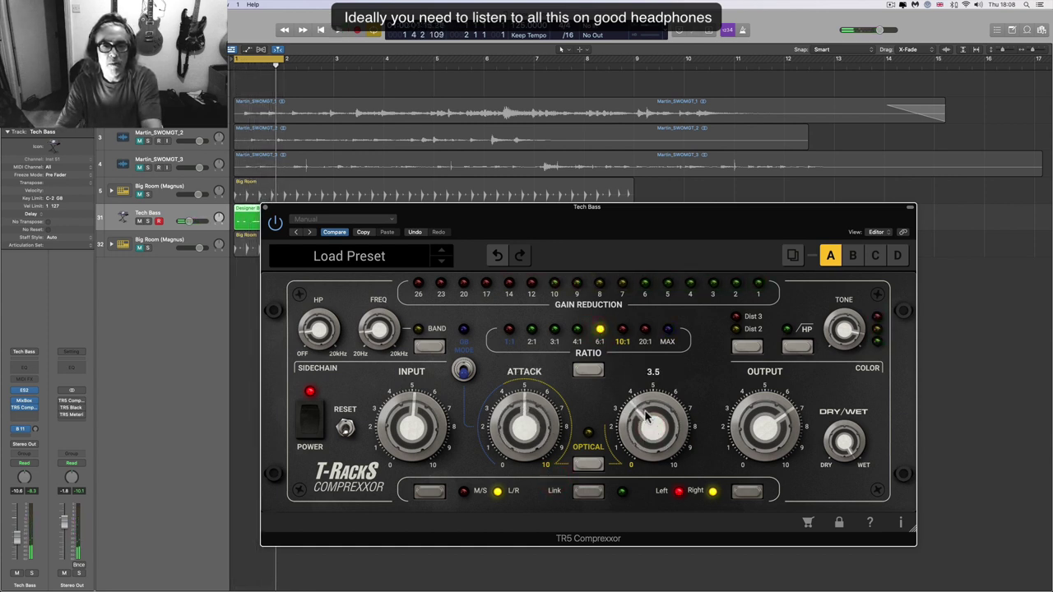
key("space")
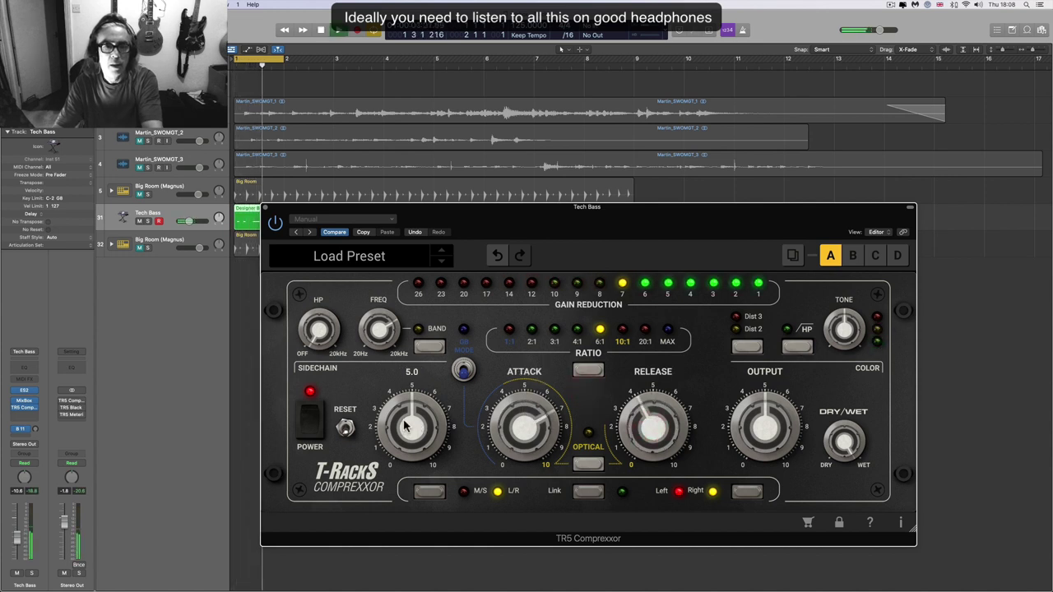
- While the bass plays, set Input to about 4.6, Output to about 7.1 and Release to about 2.2, and raise the Attack dial
left_click_drag(404, 424, 404, 445)
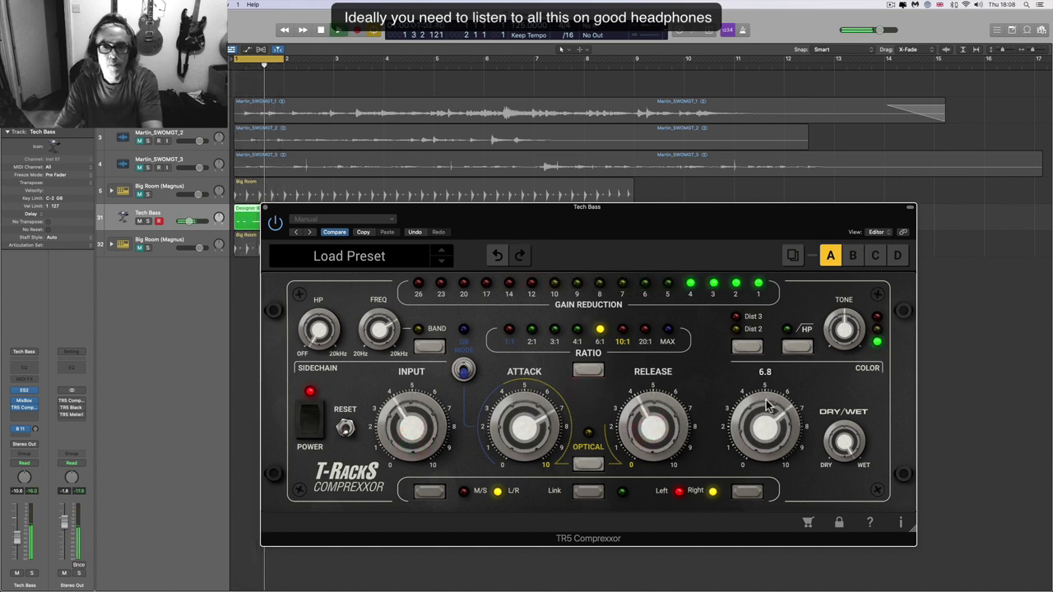
left_click_drag(766, 403, 766, 395)
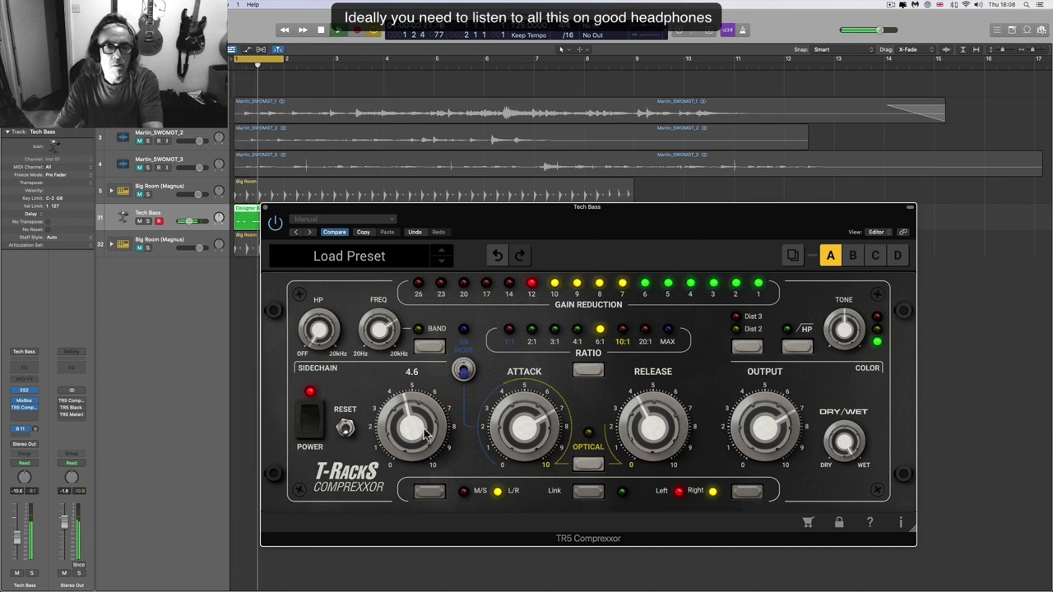
left_click_drag(549, 442, 554, 415)
left_click_drag(652, 424, 654, 451)
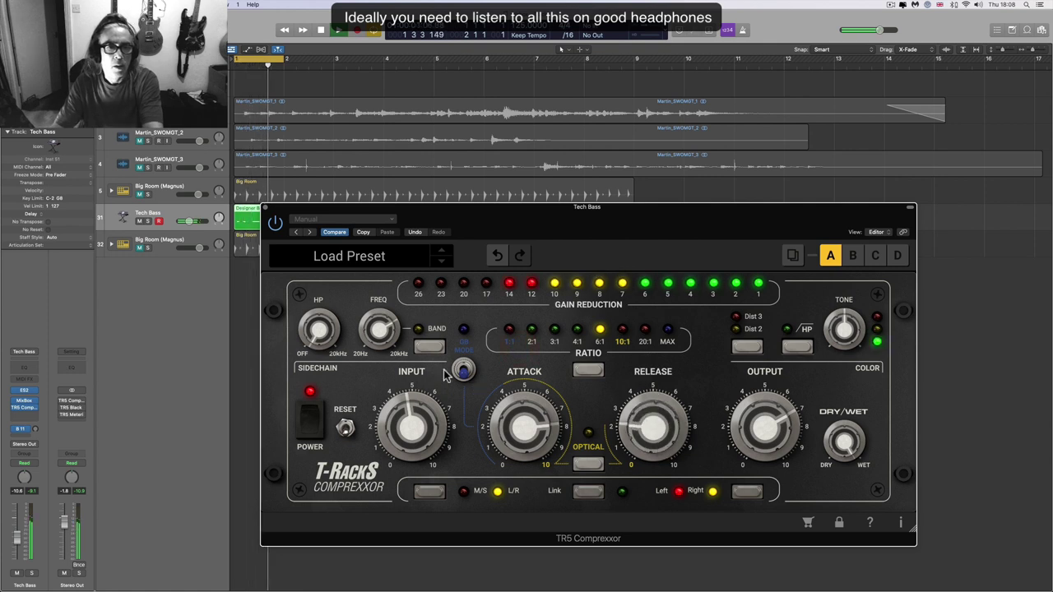
- Audition the sidechain band filter with its frequency at about 67 Hz, and switch the band off
mouse_move(394, 350)
left_click_drag(393, 349, 395, 379)
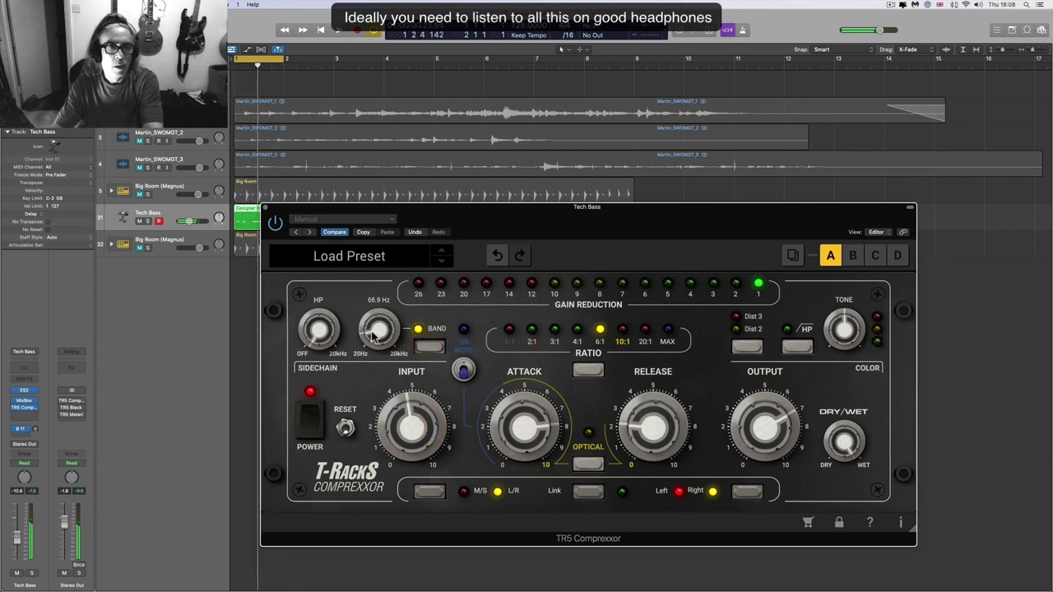
left_click(428, 351)
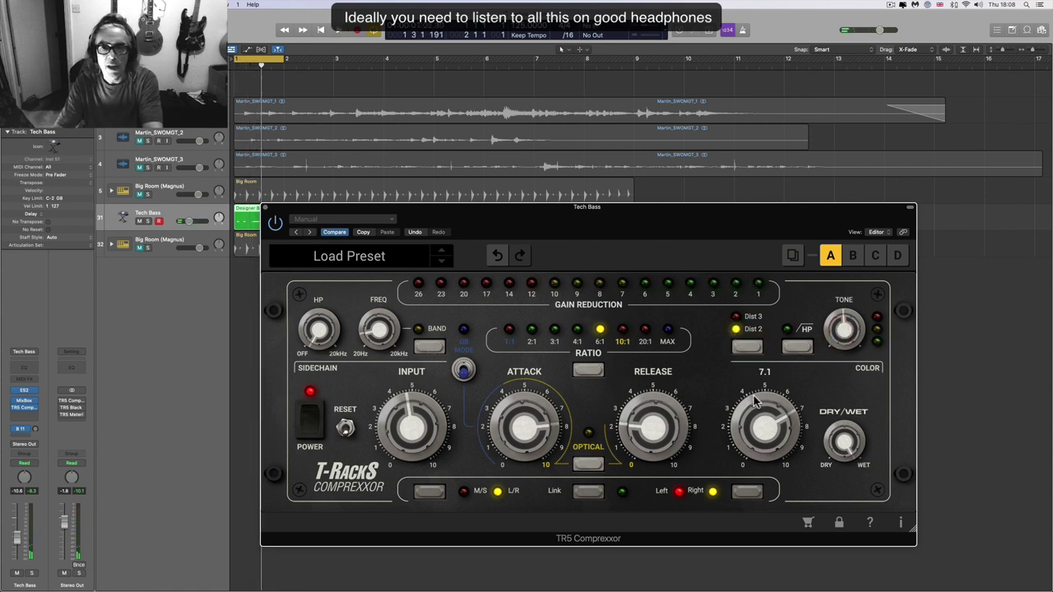
- Raise the Tone with Dist 2 active and switch the color distortion to Dist 3 while the bass plays
mouse_move(843, 325)
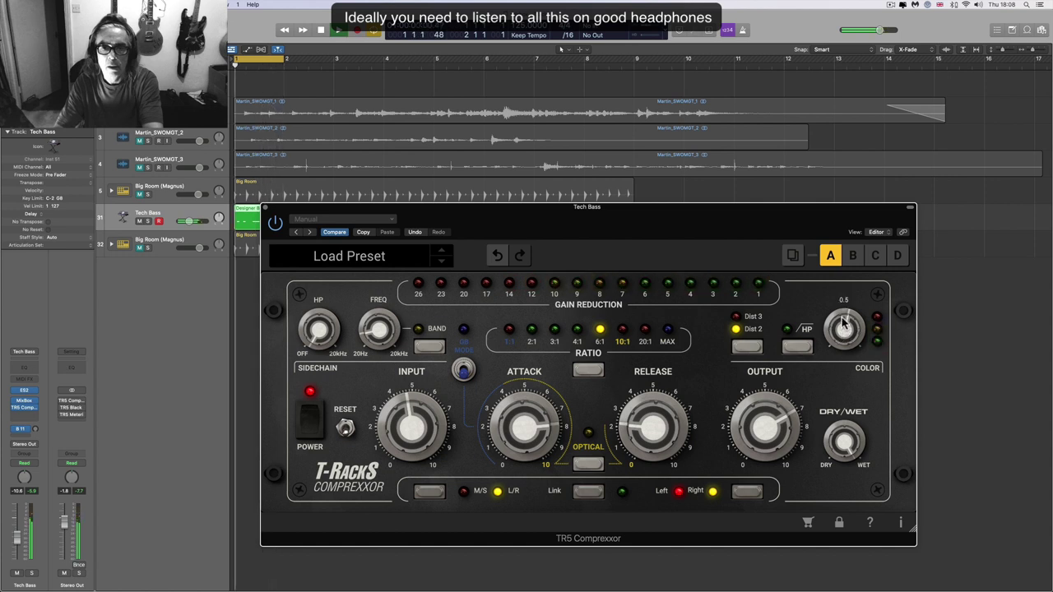
left_click_drag(843, 325, 839, 294)
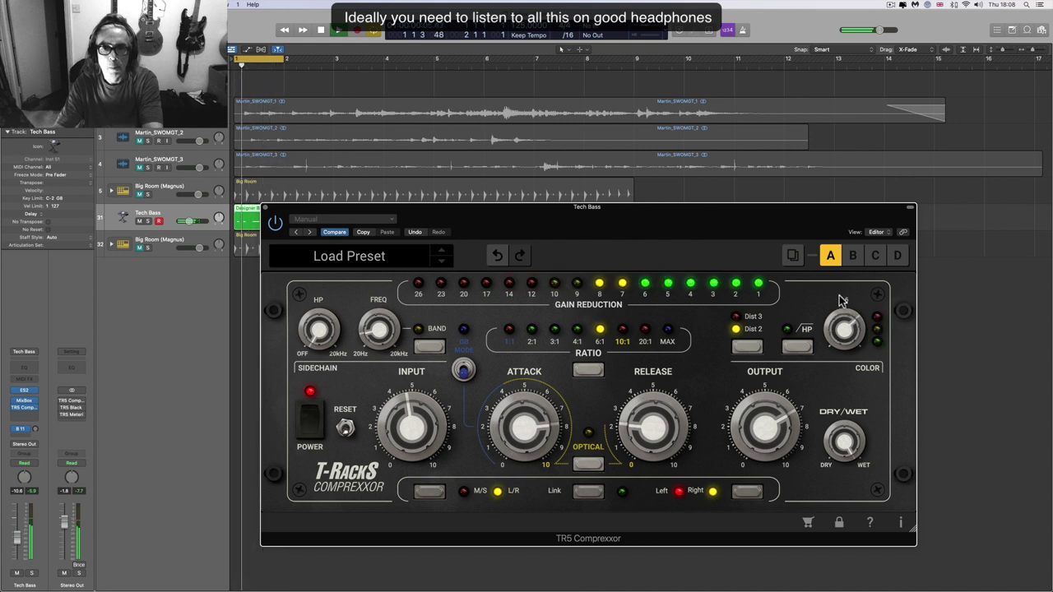
left_click(755, 342)
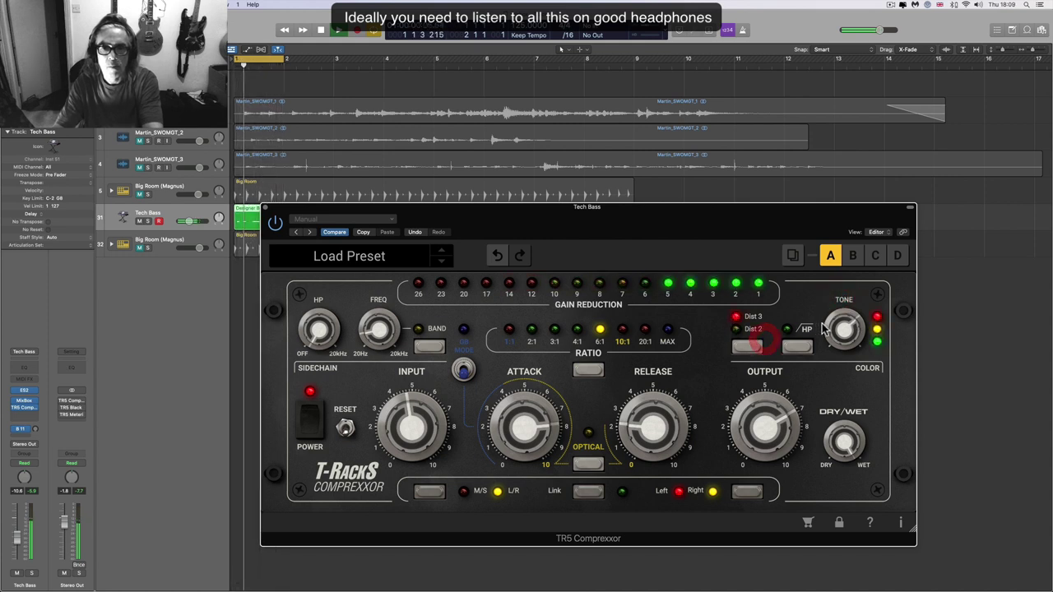
mouse_move(837, 344)
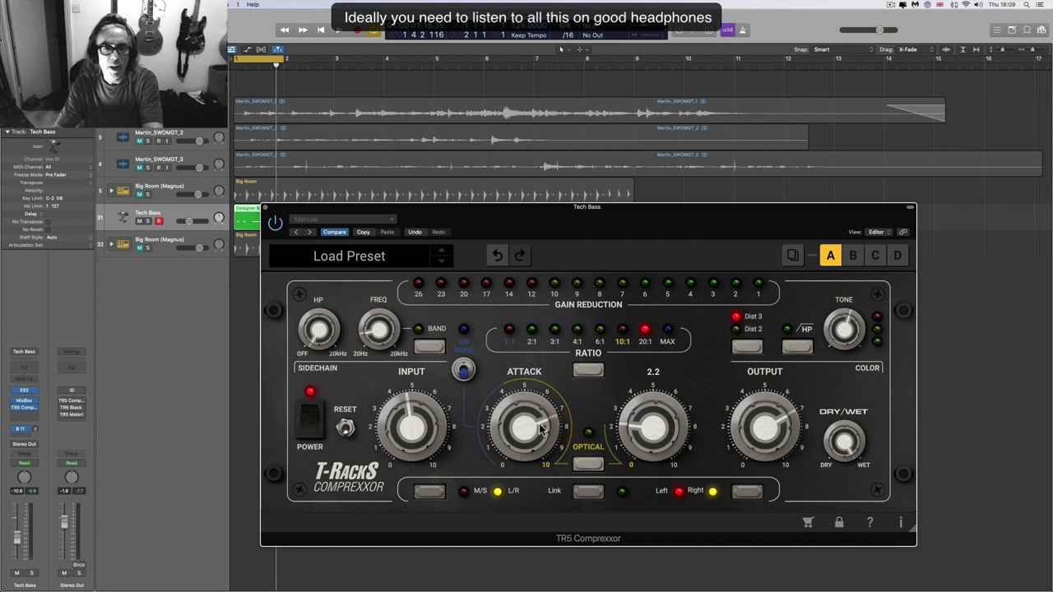
- With the ratio at 20:1, set Input to about 5 and Release to about 7.6, and stop playback
left_click(415, 412)
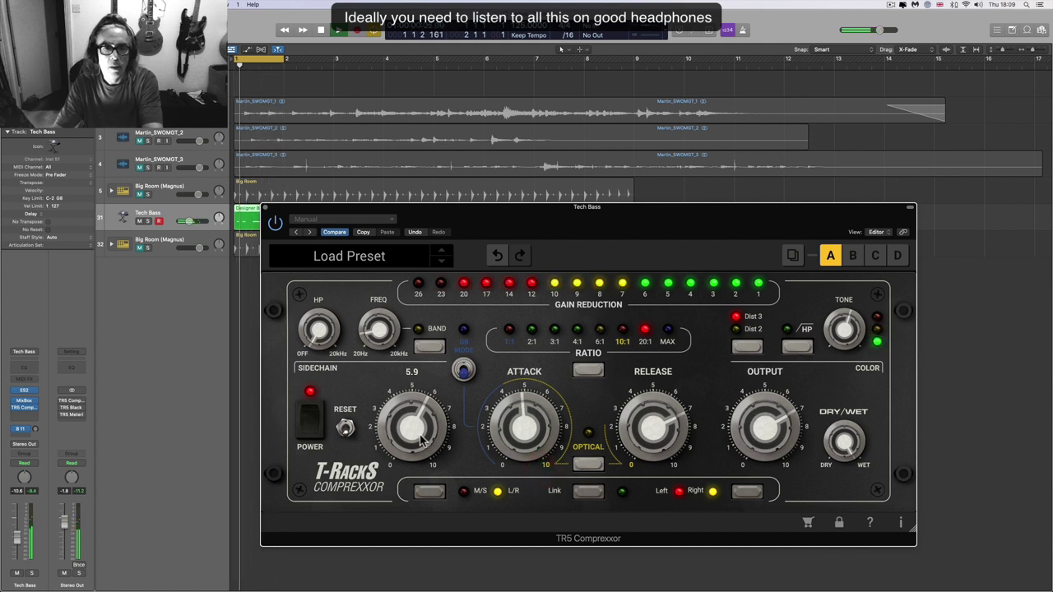
left_click_drag(421, 442, 424, 461)
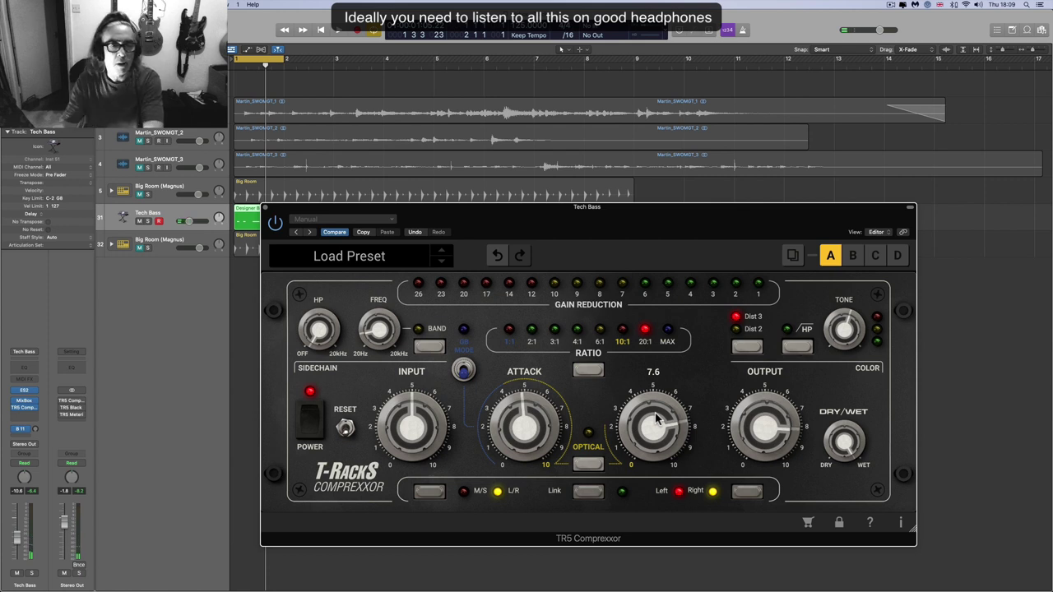
mouse_move(658, 423)
left_mouse_down()
mouse_move(650, 412)
mouse_move(665, 504)
mouse_move(661, 430)
left_mouse_up()
key("space")
mouse_move(650, 363)
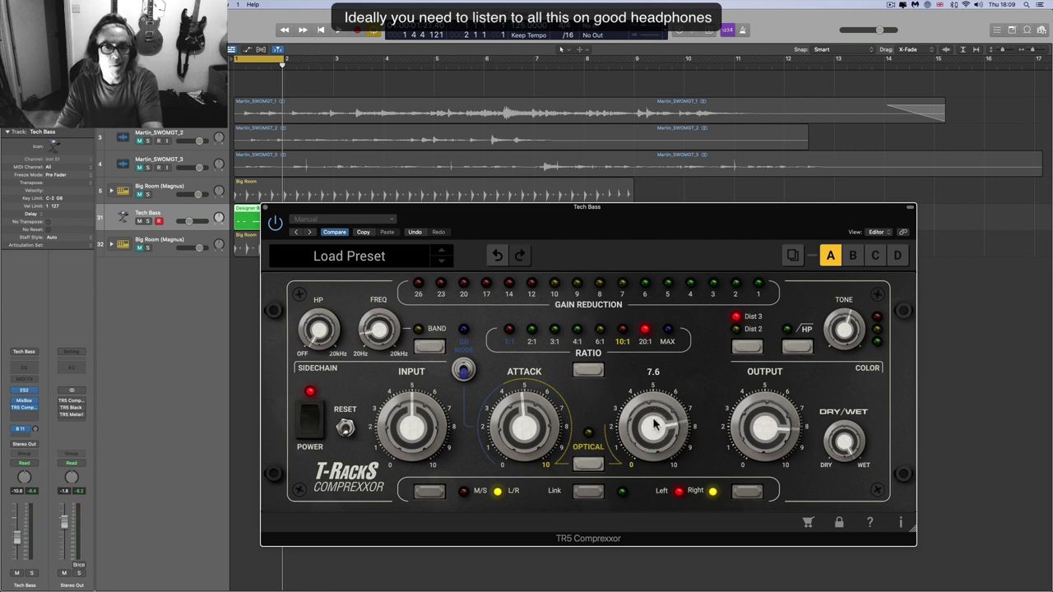
- Unmute the first Big Room drum track and play it with the bass while lowering the Comprexxor's Release
left_click(140, 195)
key("space")
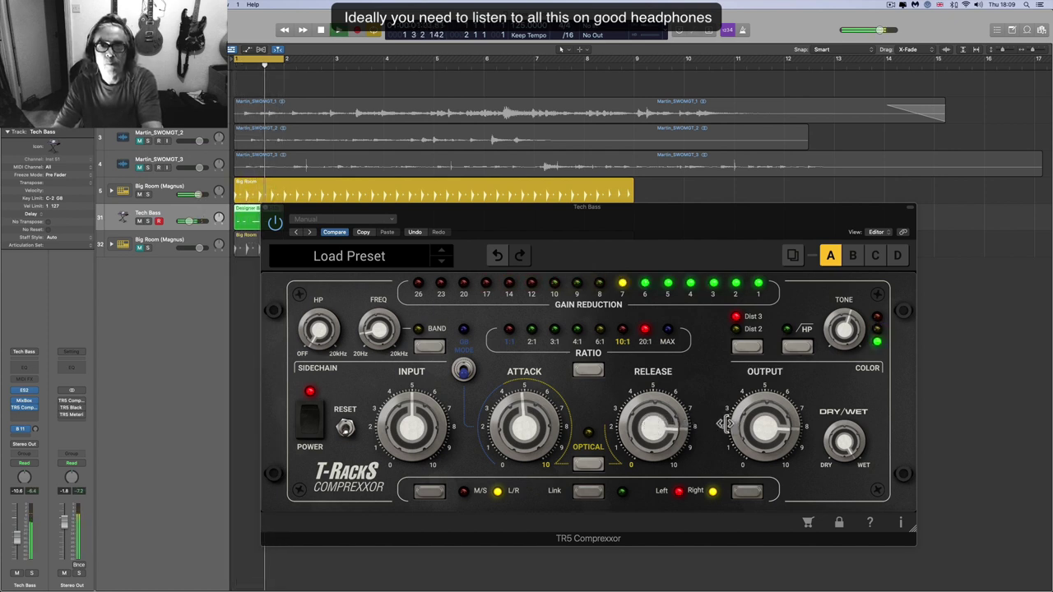
mouse_move(656, 437)
left_mouse_down()
mouse_move(664, 496)
mouse_move(656, 423)
mouse_move(658, 461)
mouse_move(662, 439)
left_mouse_up()
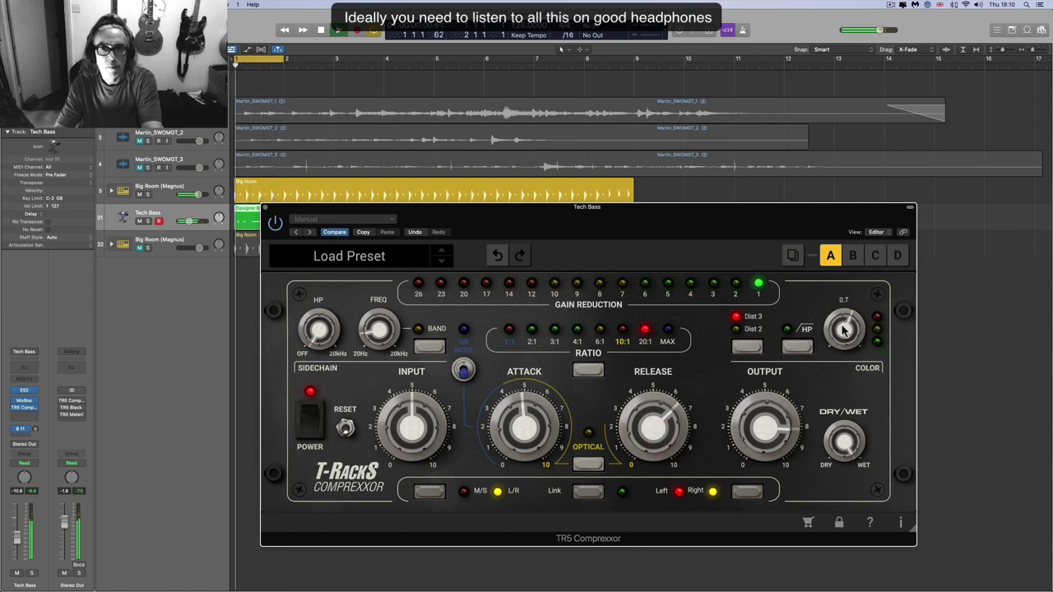
- Set Tone to about 1.2, use Dist 2 distortion, lower Output to about 7.8 and stop playback
mouse_move(843, 329)
left_click_drag(843, 329, 841, 332)
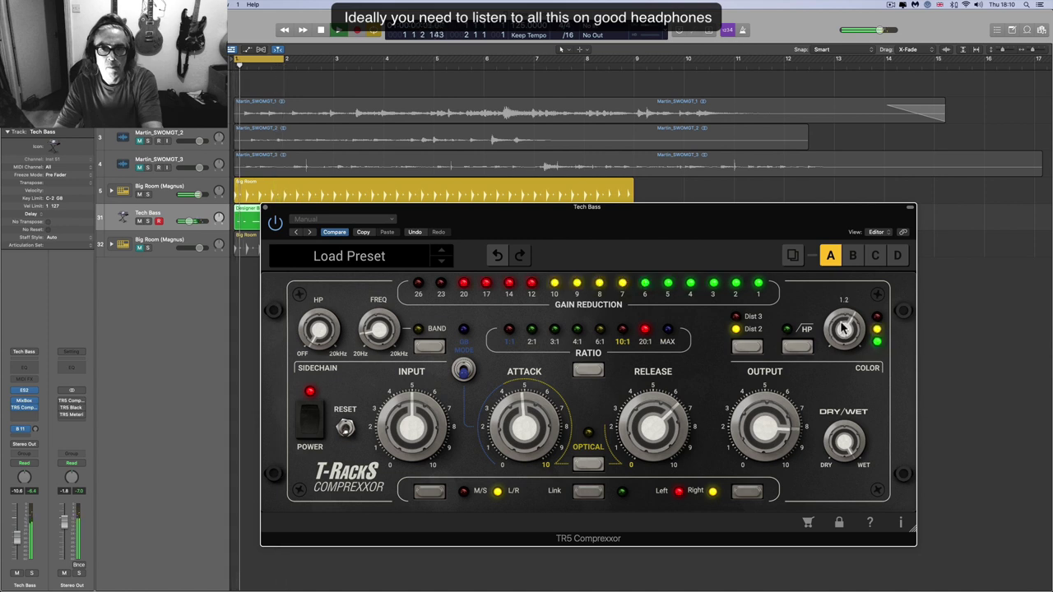
mouse_move(773, 398)
left_click_drag(773, 398, 767, 410)
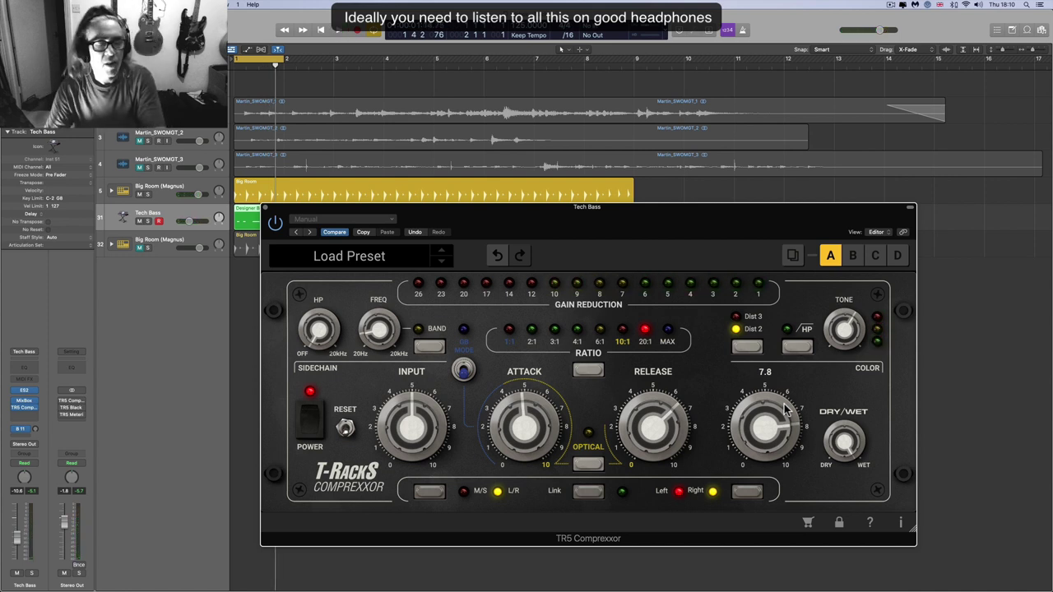
- Reposition and close the Tech Bass Comprexxor window, and mute the Tech Bass track
left_click_drag(542, 215, 535, 222)
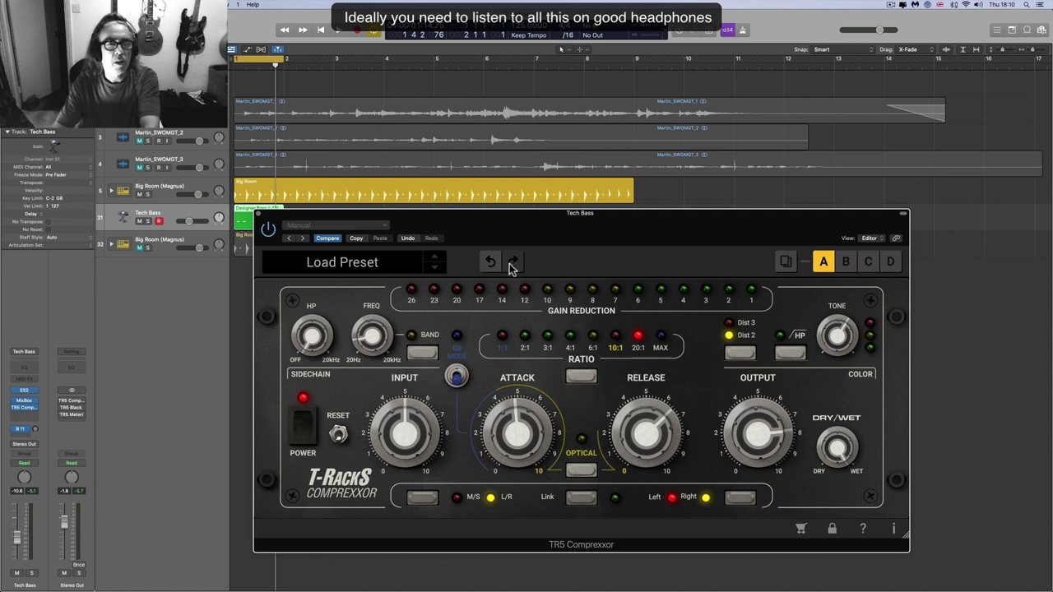
left_click_drag(486, 226, 492, 229)
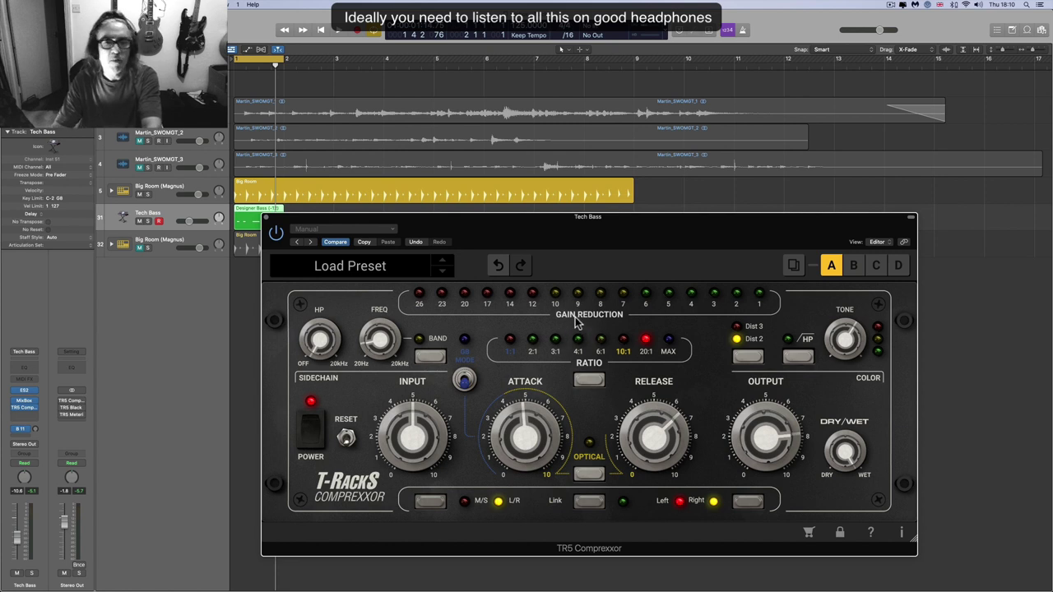
left_click(266, 217)
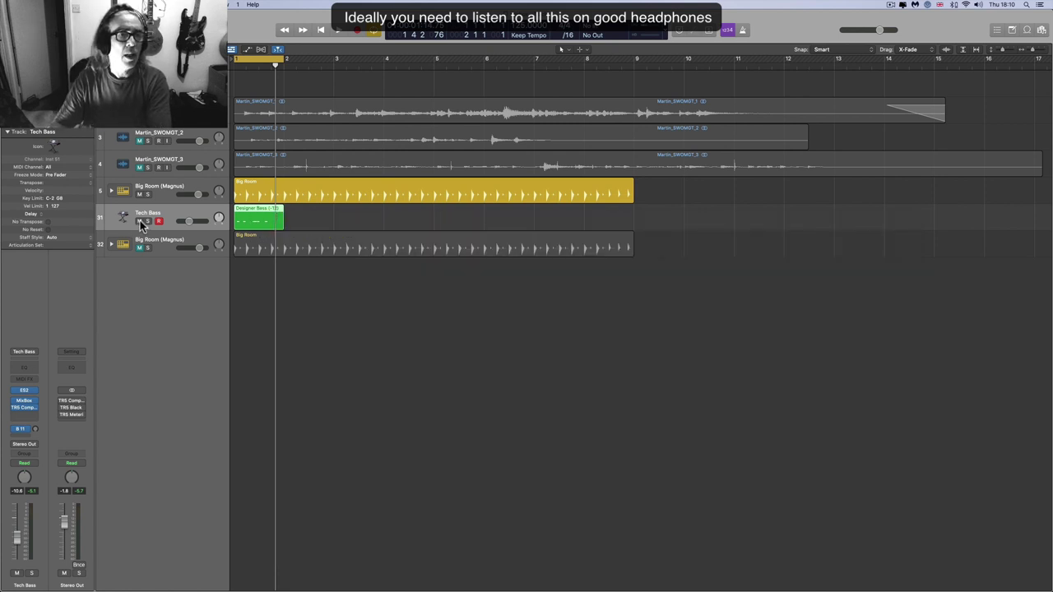
left_click(139, 221)
- Select the Martin_SWOMGT_1 track, extend the cycle range to bar 13, and show the track's MixBox window
left_click(156, 107)
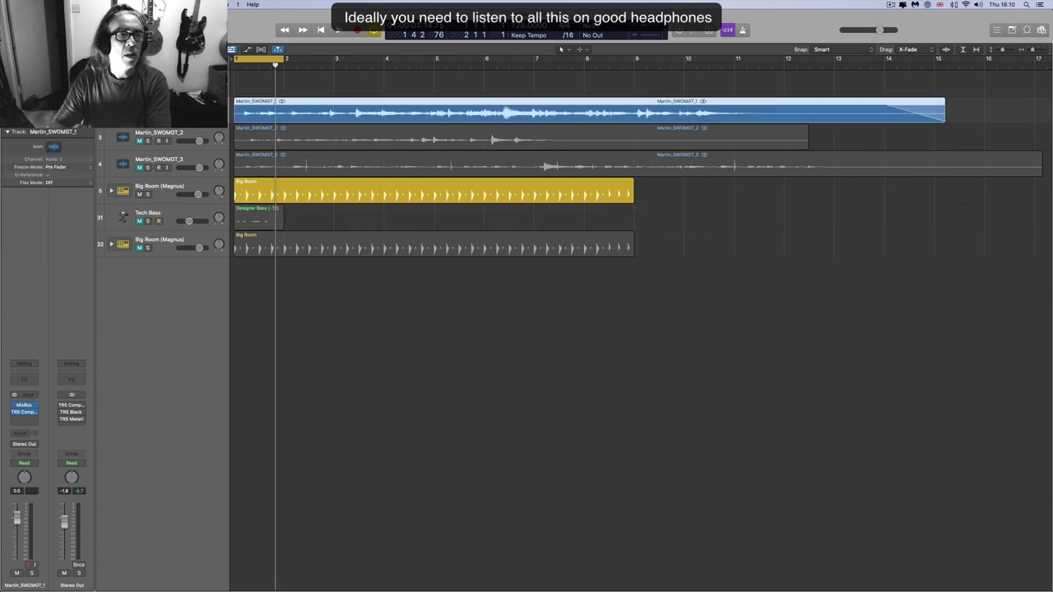
left_click_drag(278, 61, 834, 119)
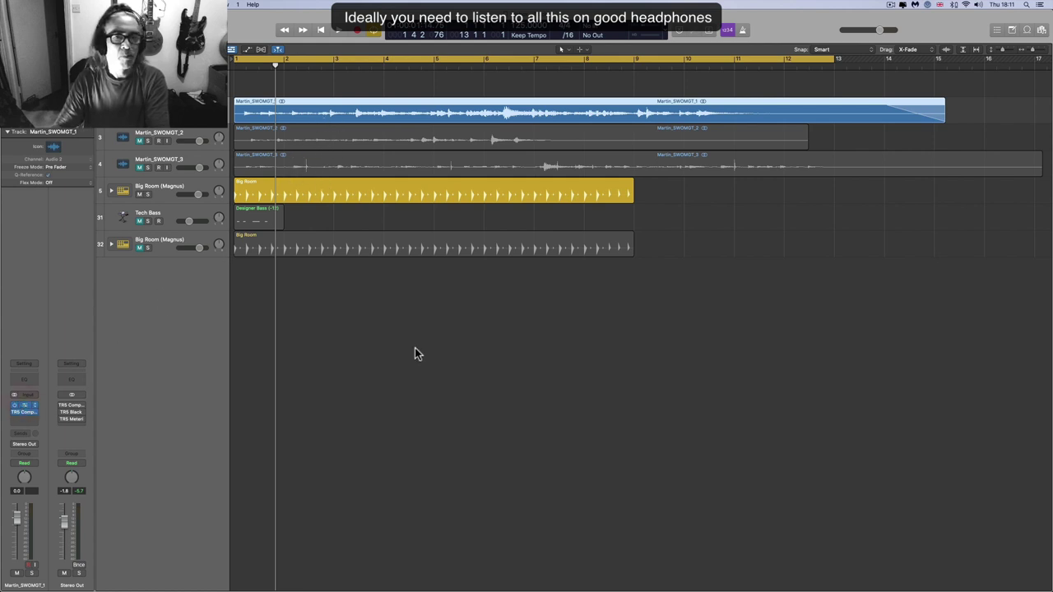
key("v")
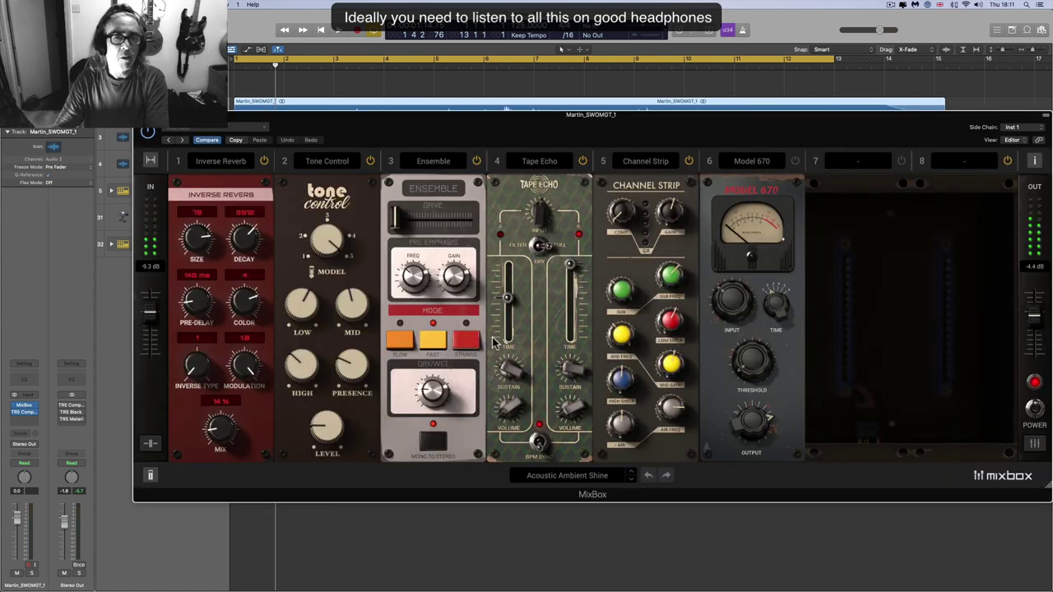
- Bypass the guitar track's Comprexxor and reposition the MixBox window just beneath the guitar region
left_click(18, 416)
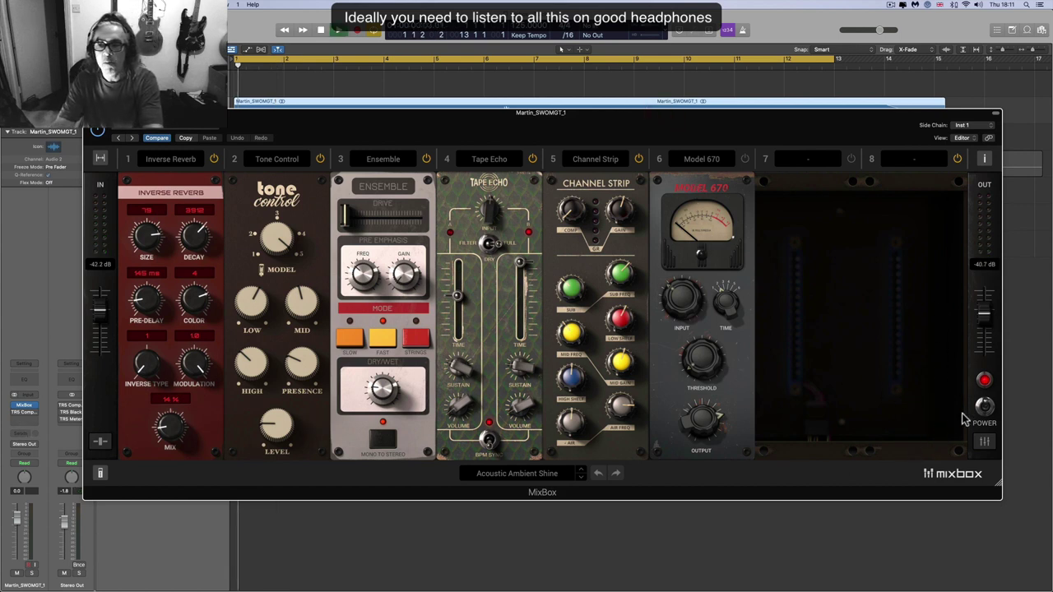
left_click_drag(224, 127, 237, 262)
left_click_drag(417, 256, 399, 138)
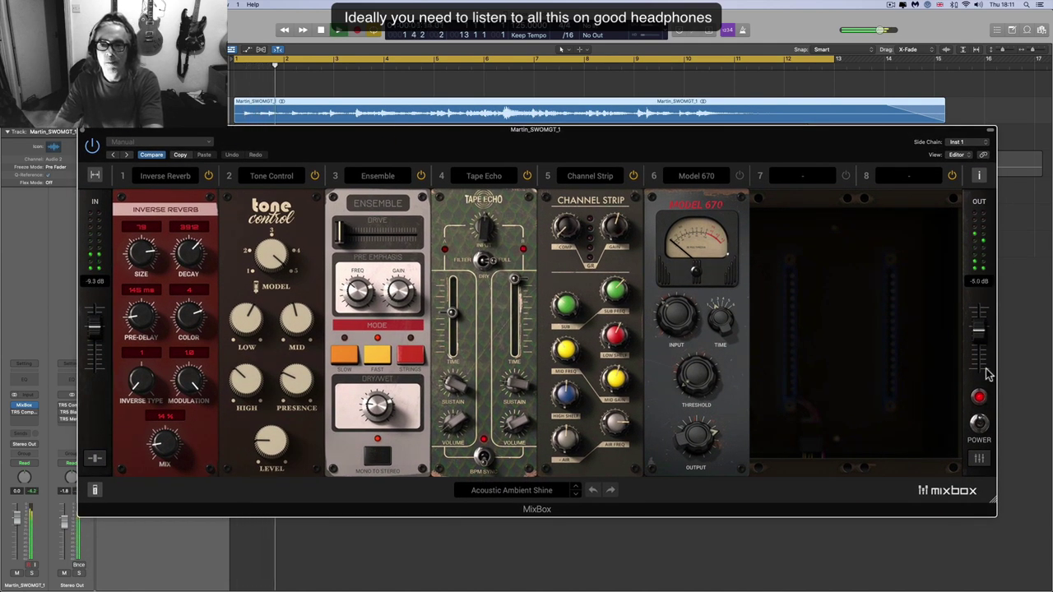
- Compare MixBox powered off and on while the guitar plays, and set its output level to -3 dB
left_click(979, 423)
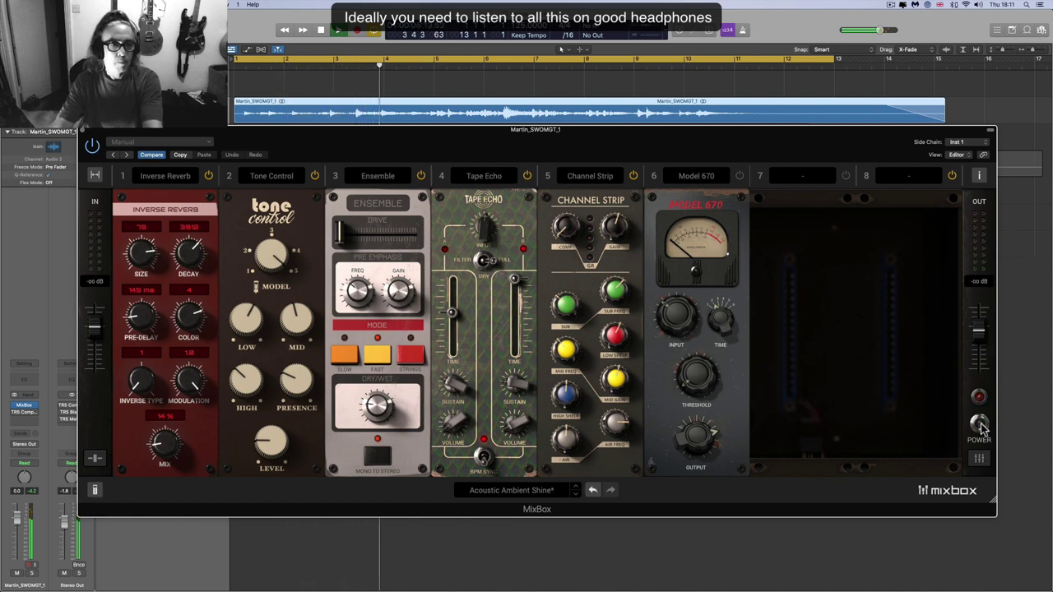
left_click(979, 424)
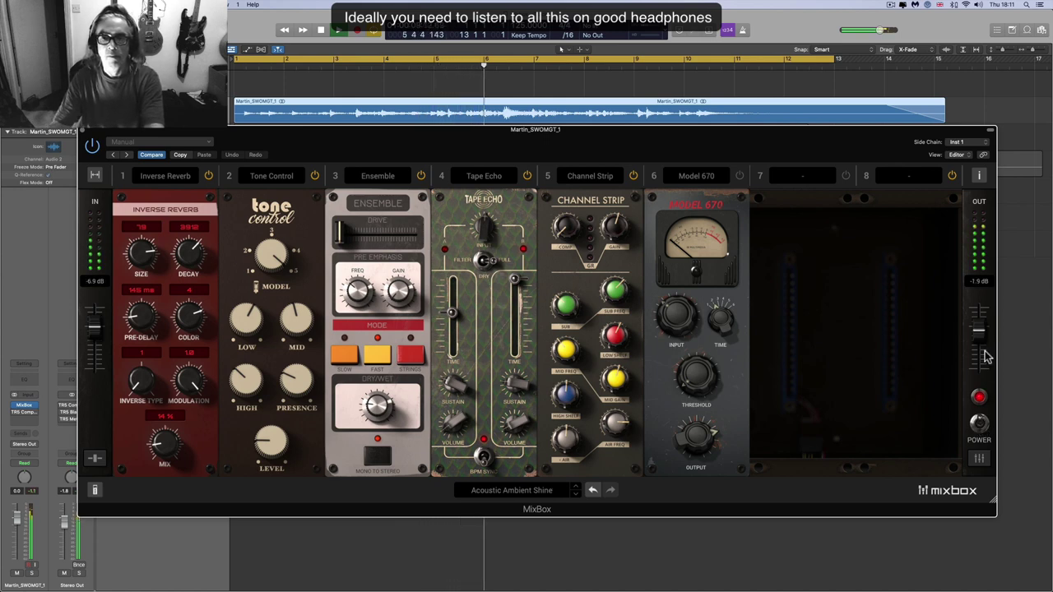
left_click_drag(982, 334, 982, 344)
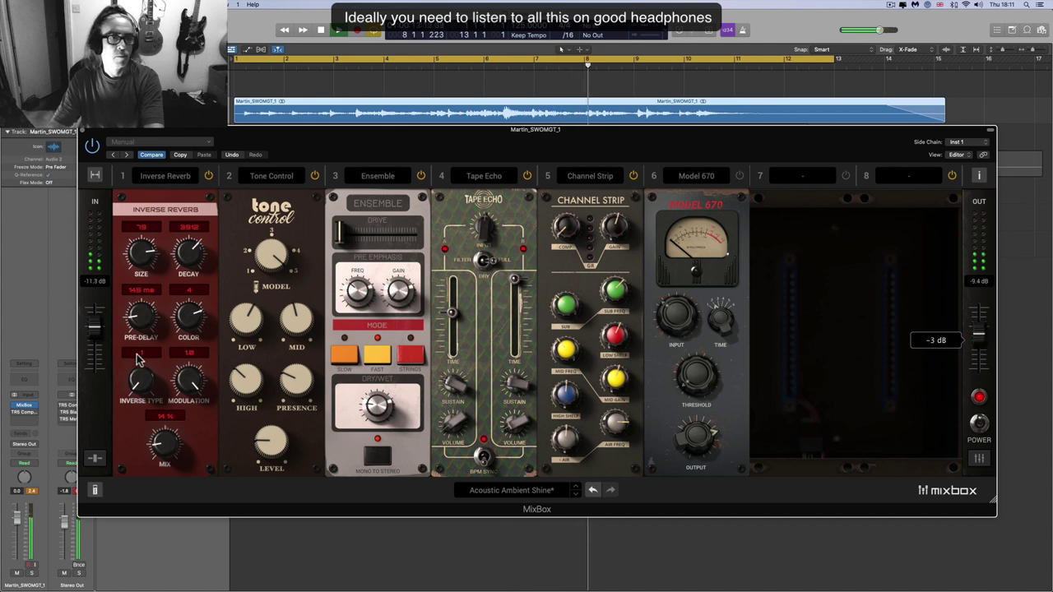
- Set the Inverse Reverb Mix to 15%, compare MixBox powered off and on again, and stop playback
left_click(981, 424)
left_click(980, 425)
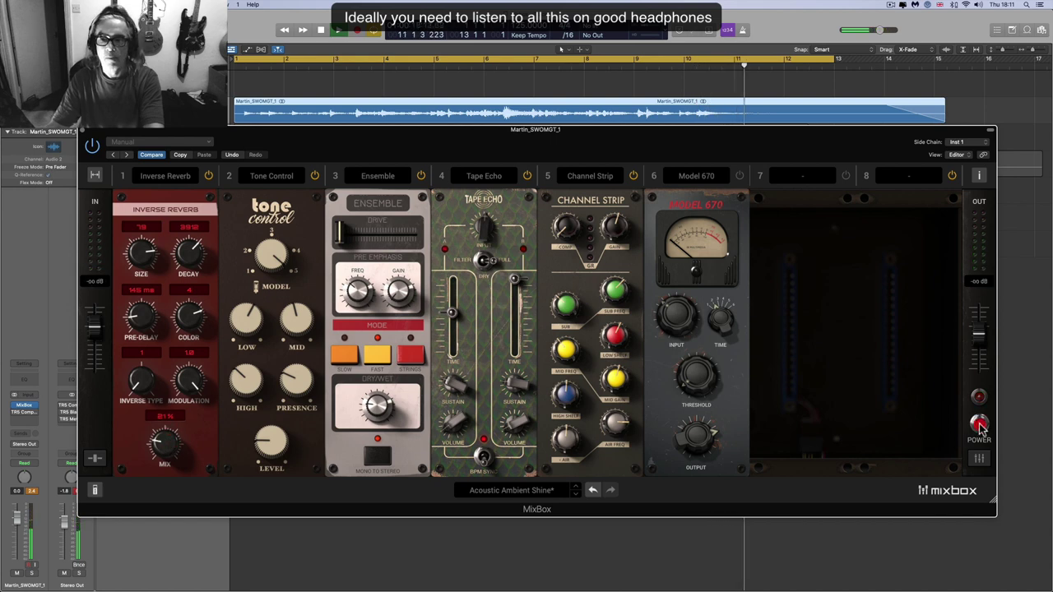
key("space")
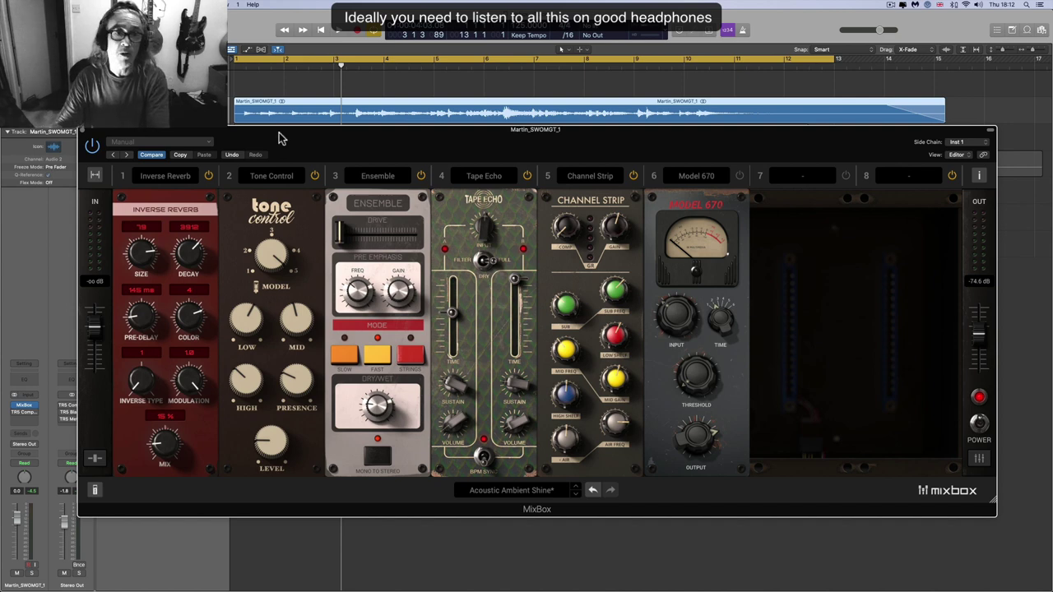
- Move the MixBox window lower to uncover the guitar tracks, and close it
left_click_drag(280, 138, 296, 219)
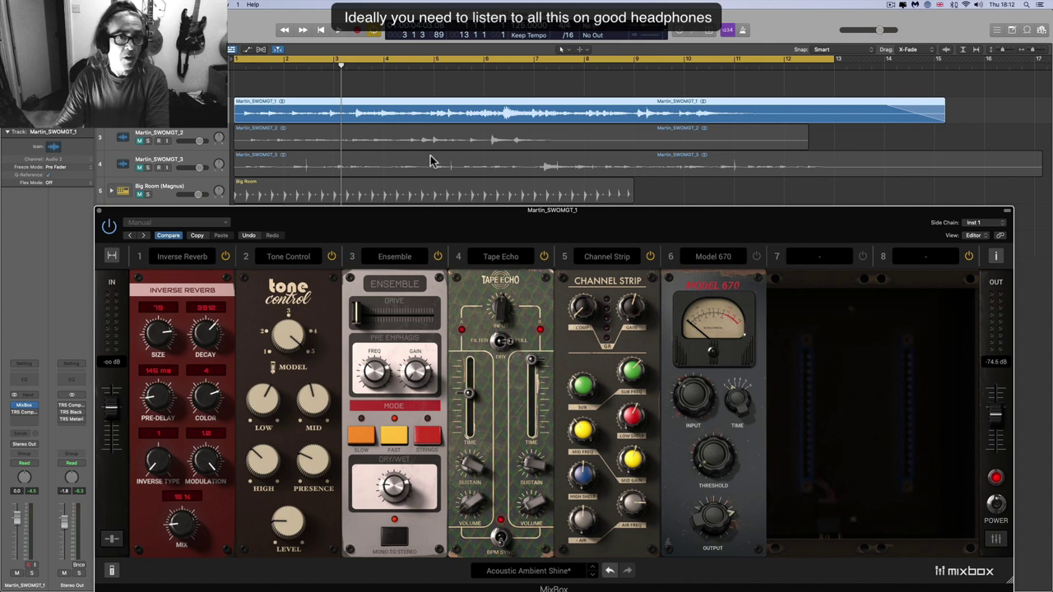
left_click_drag(417, 206, 417, 186)
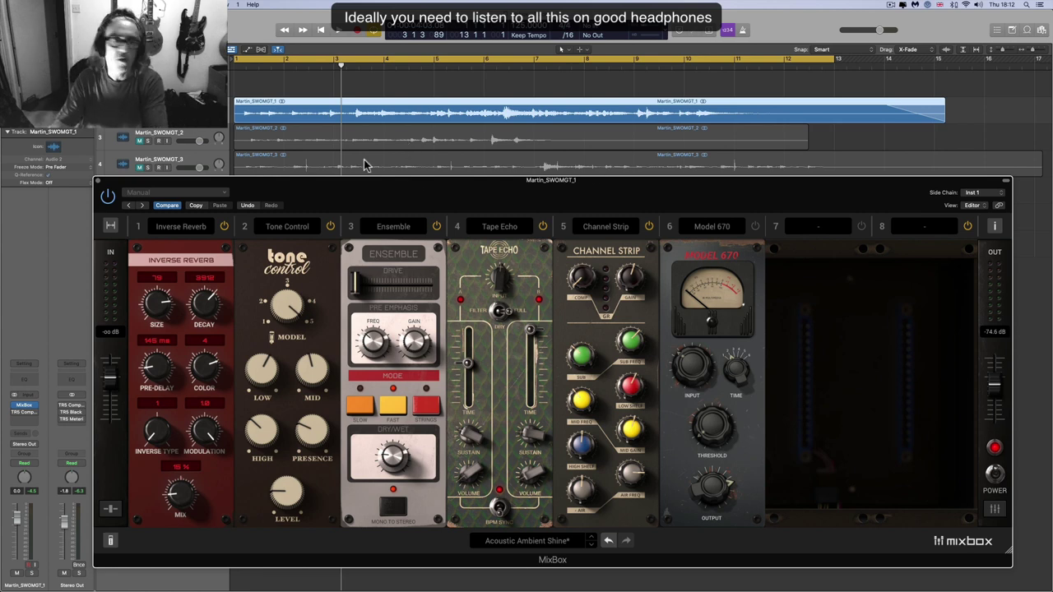
left_click(98, 181)
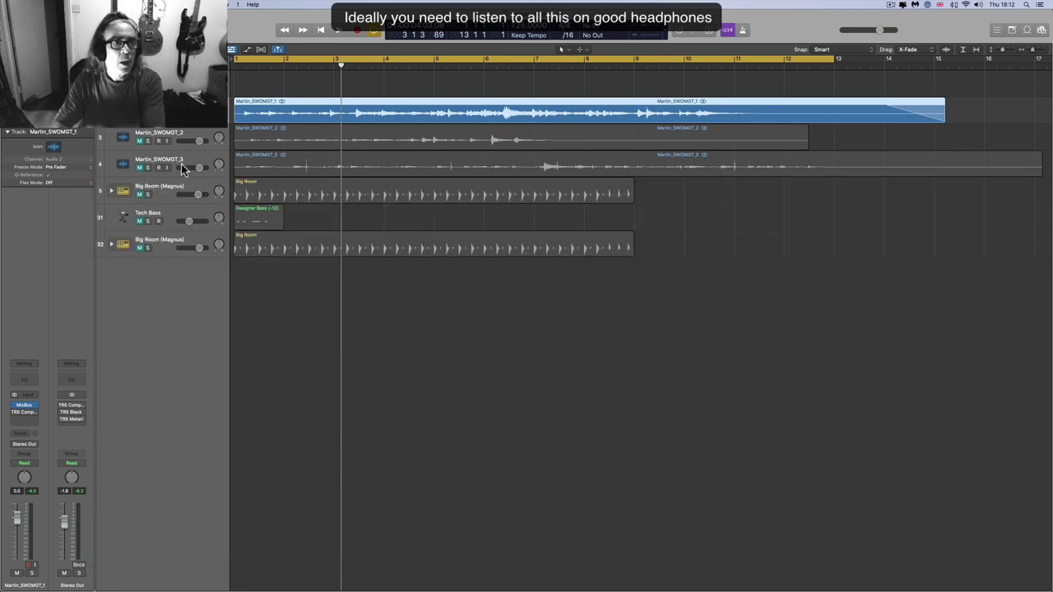
- Open the Comprexxor on the Martin_SWOMGT_1 track, reposition its window and try to enlarge it
left_click(24, 413)
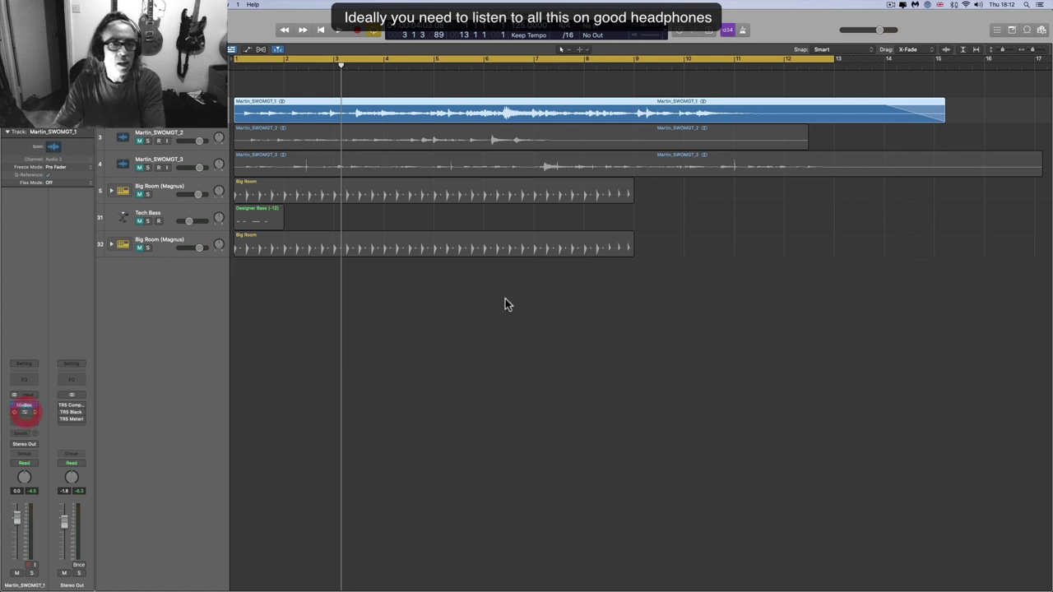
left_click_drag(550, 156, 404, 179)
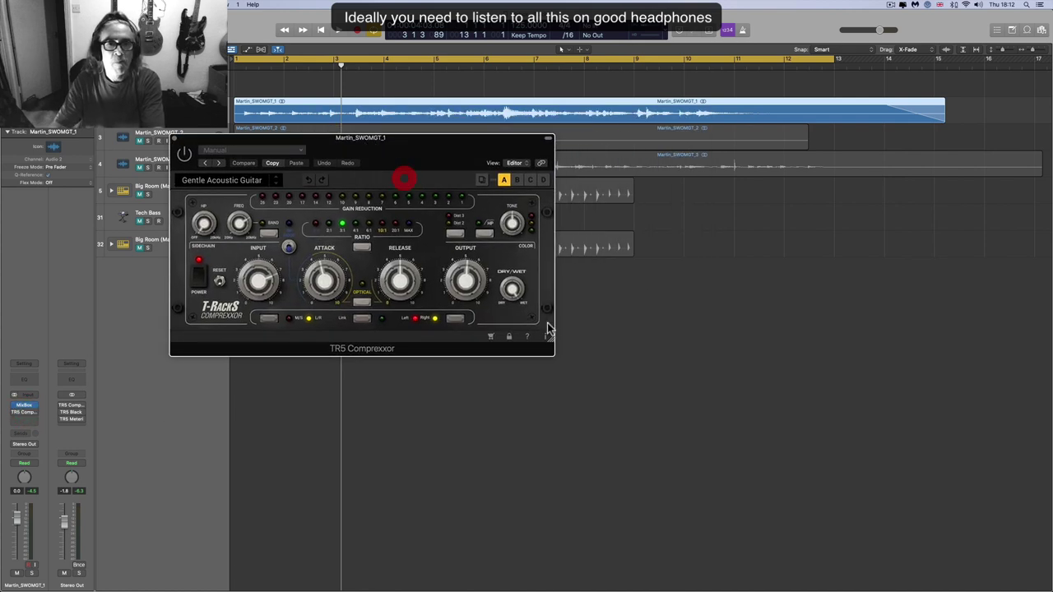
left_click(549, 337)
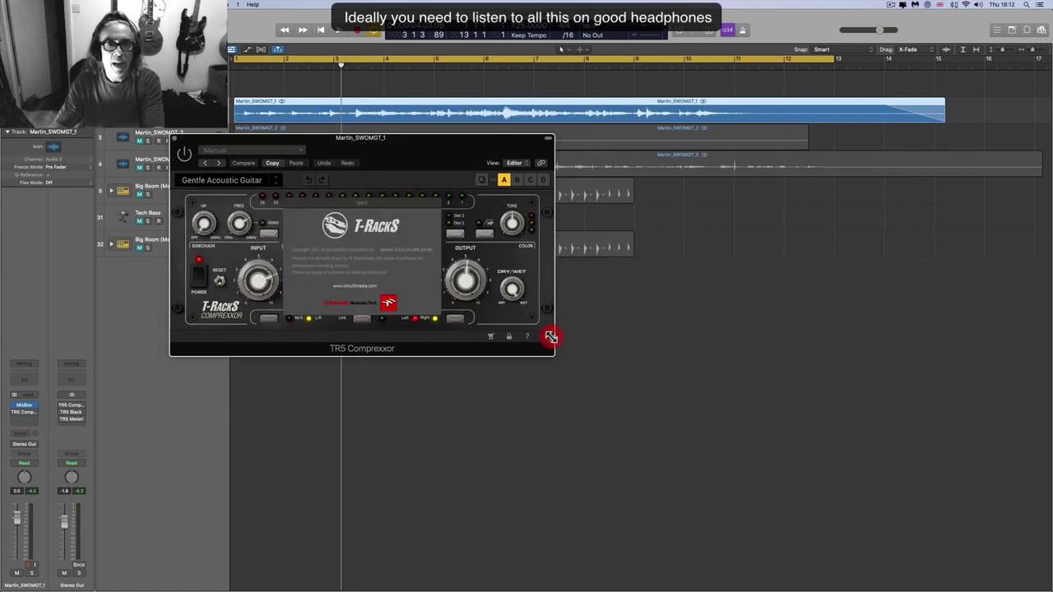
- Dismiss the T-RackS information panel, then enlarge the Comprexxor window and position it just below the first audio region
left_click(418, 285)
left_click_drag(553, 352, 852, 426)
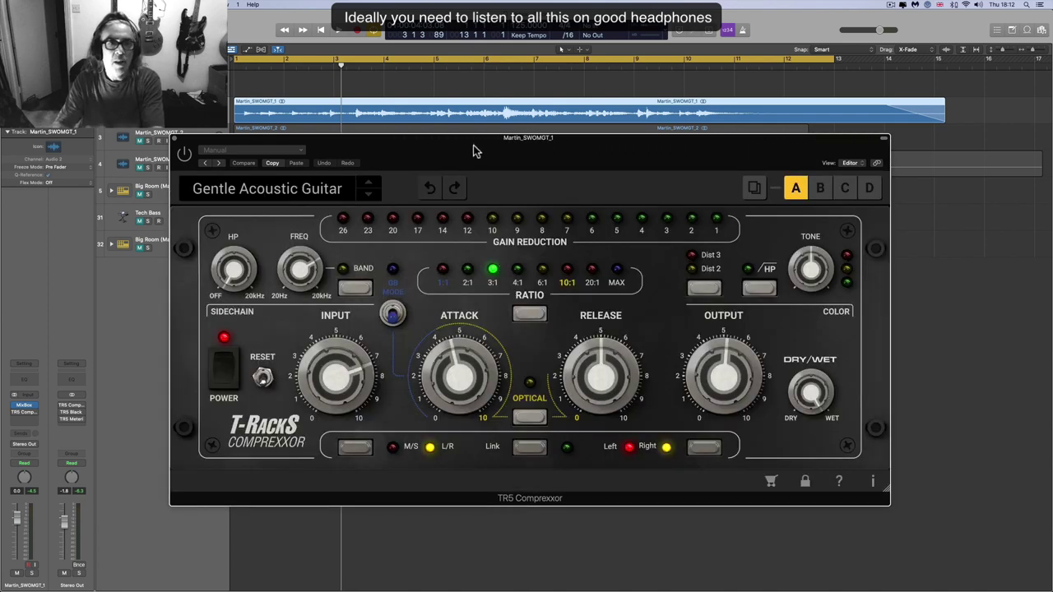
left_click_drag(473, 151, 473, 165)
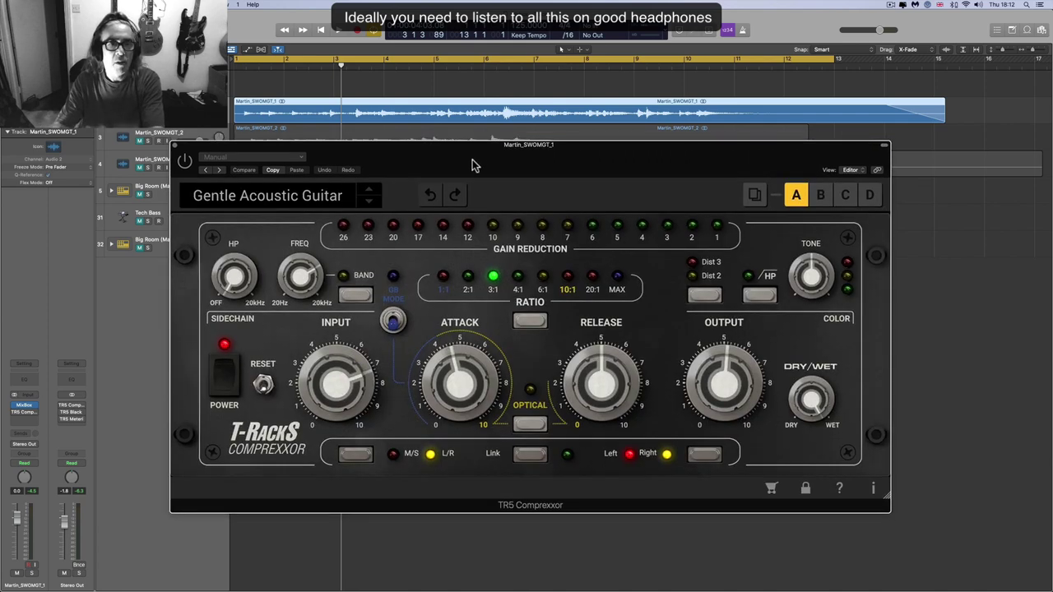
- Try a 2:1 compression ratio with a lower output level while playing the acoustic guitar track
left_click(469, 278)
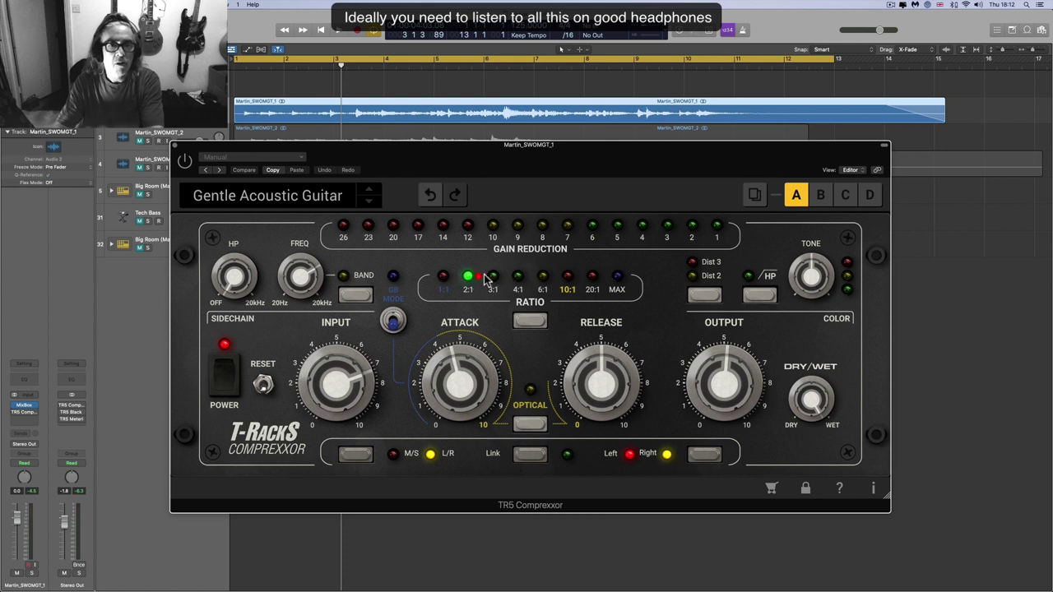
left_click(492, 278)
left_click(468, 278)
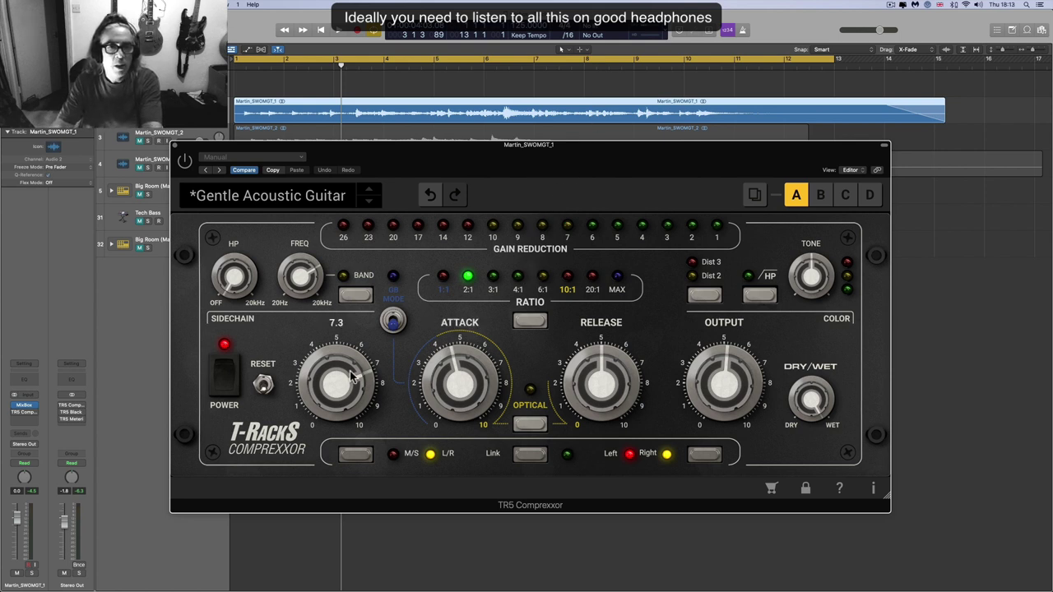
left_click_drag(727, 397, 728, 412)
key("space")
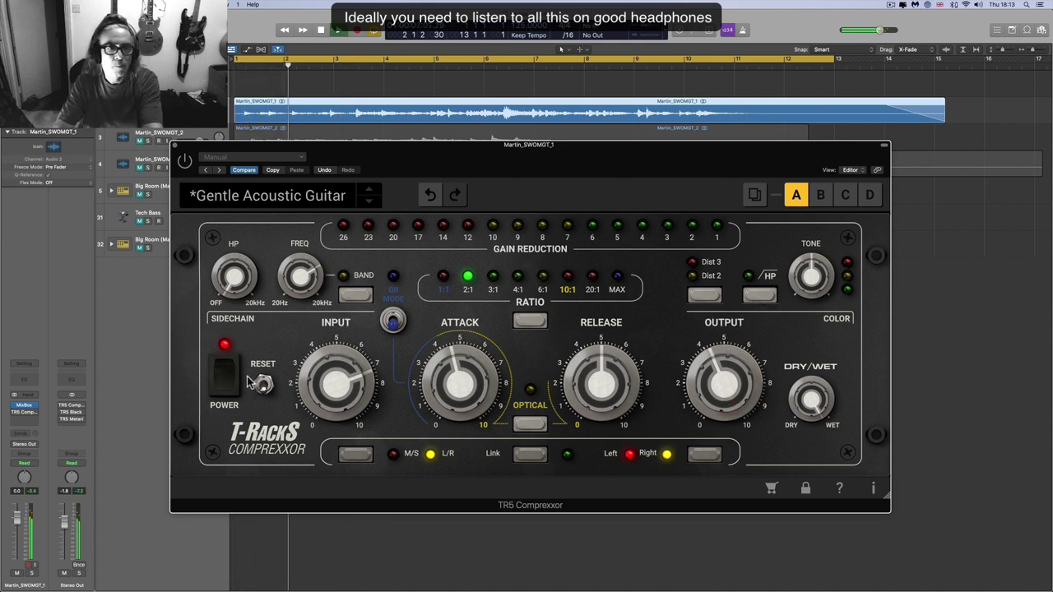
mouse_move(607, 329)
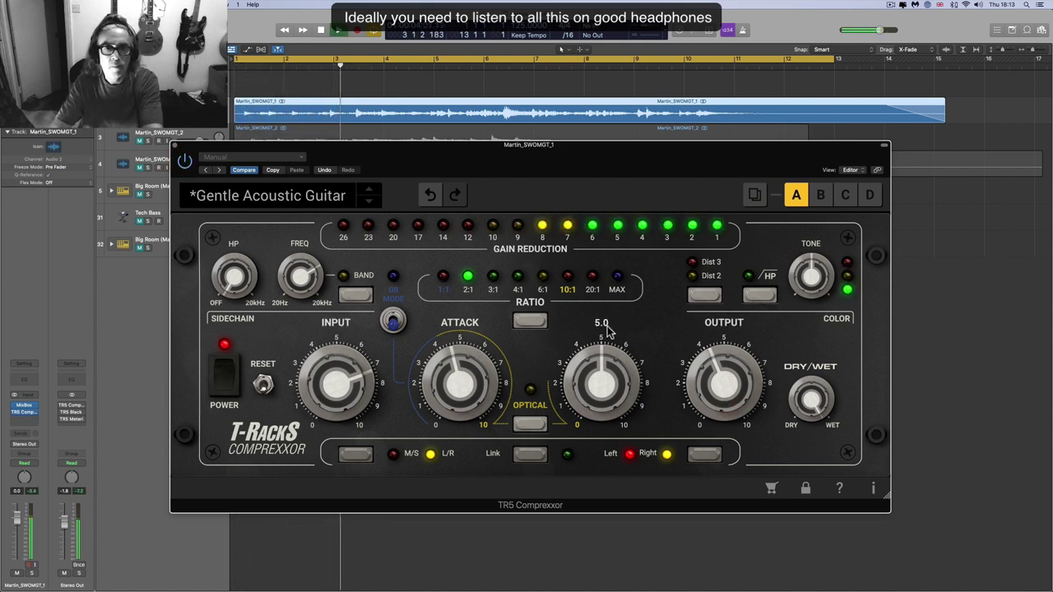
key("space")
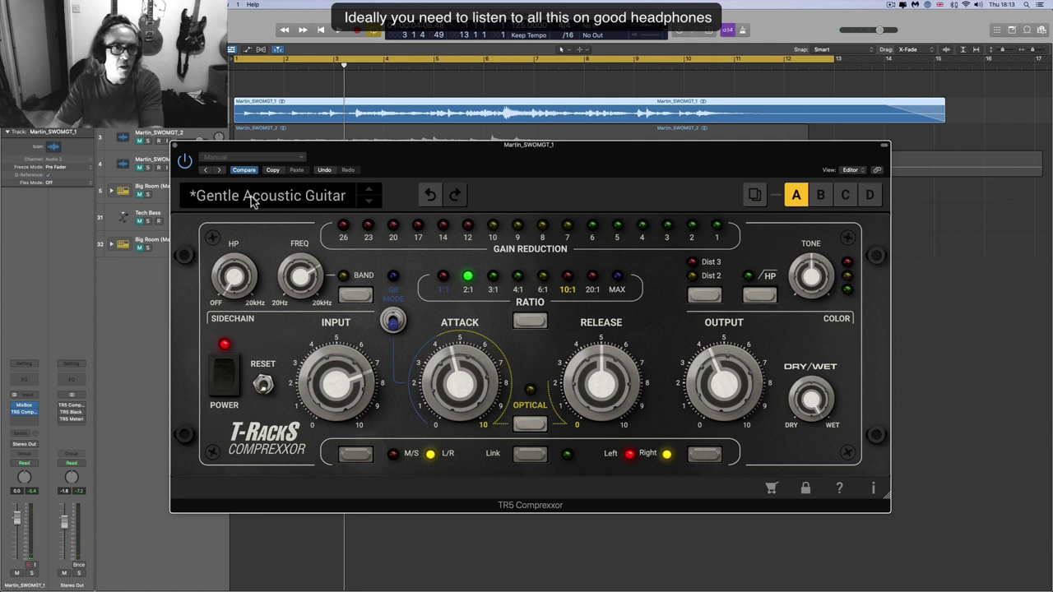
- Reload the Gentle Acoustic Guitar preset and set the compressor's output to 3.8 during playback
left_click(253, 199)
left_click(257, 314)
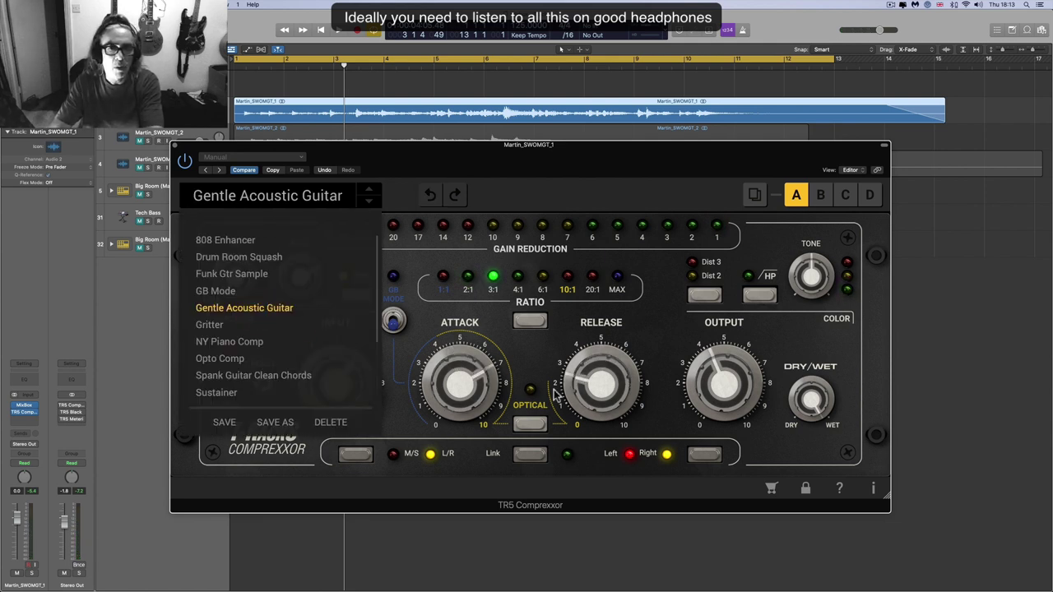
left_click(540, 169)
key("space")
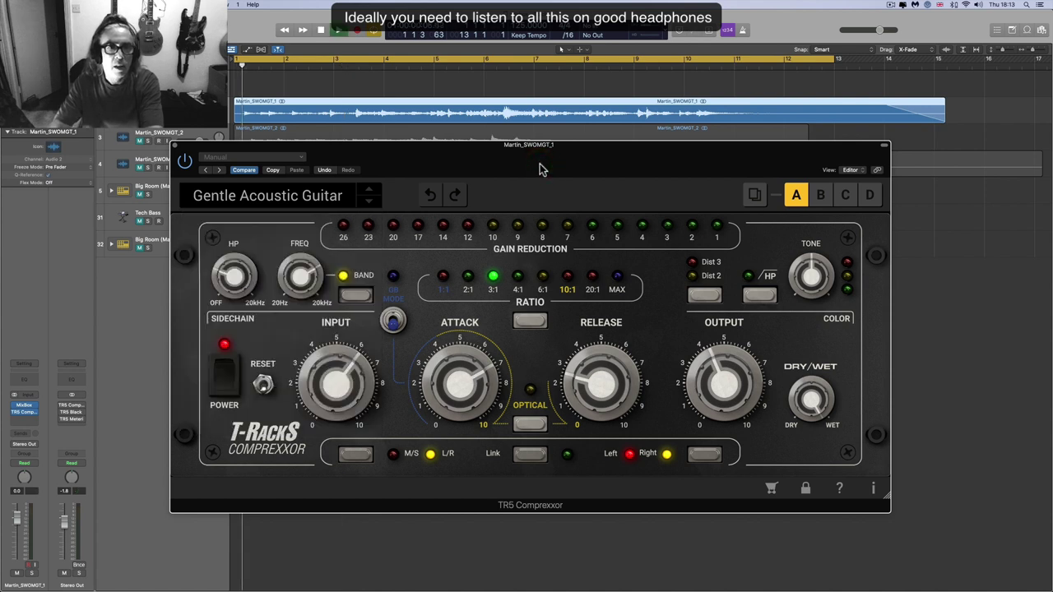
mouse_move(722, 372)
left_click_drag(723, 372, 724, 368)
mouse_move(818, 391)
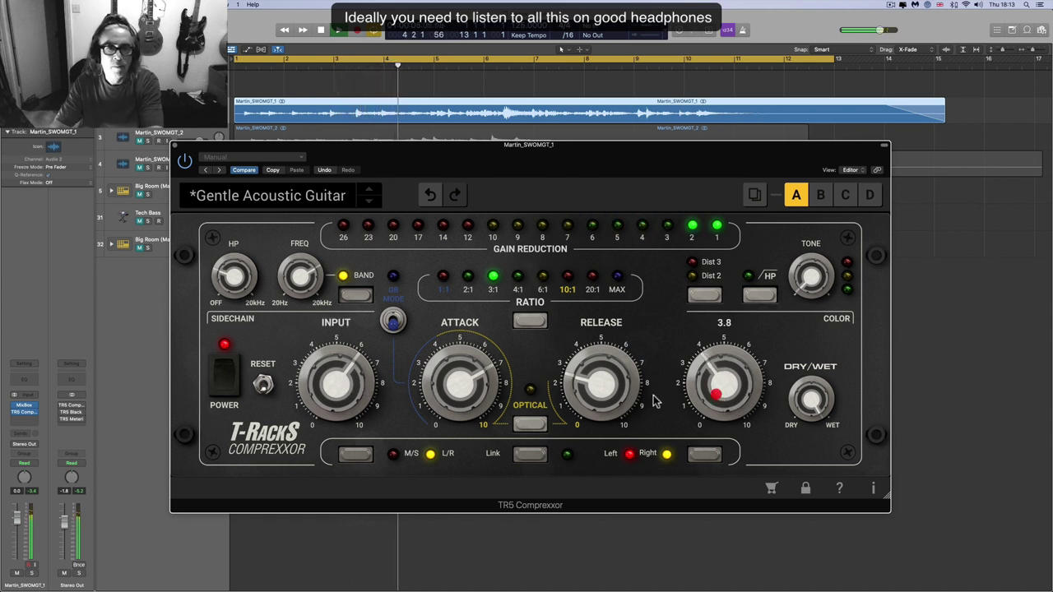
- Compare the playing guitar track with the compressor switched off and on, leaving it on, and stop playback
left_click(223, 373)
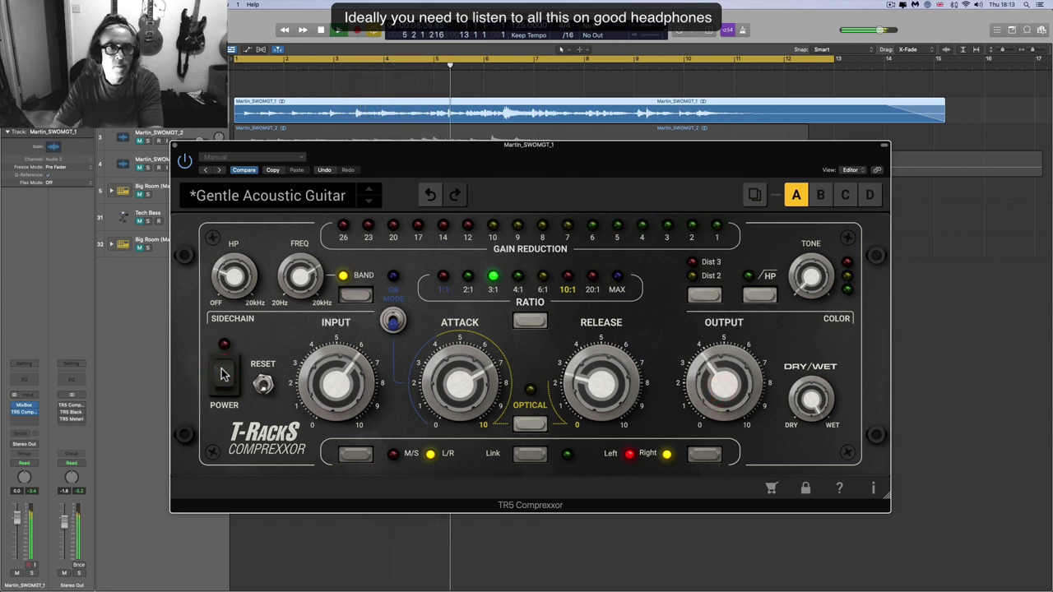
left_click(222, 374)
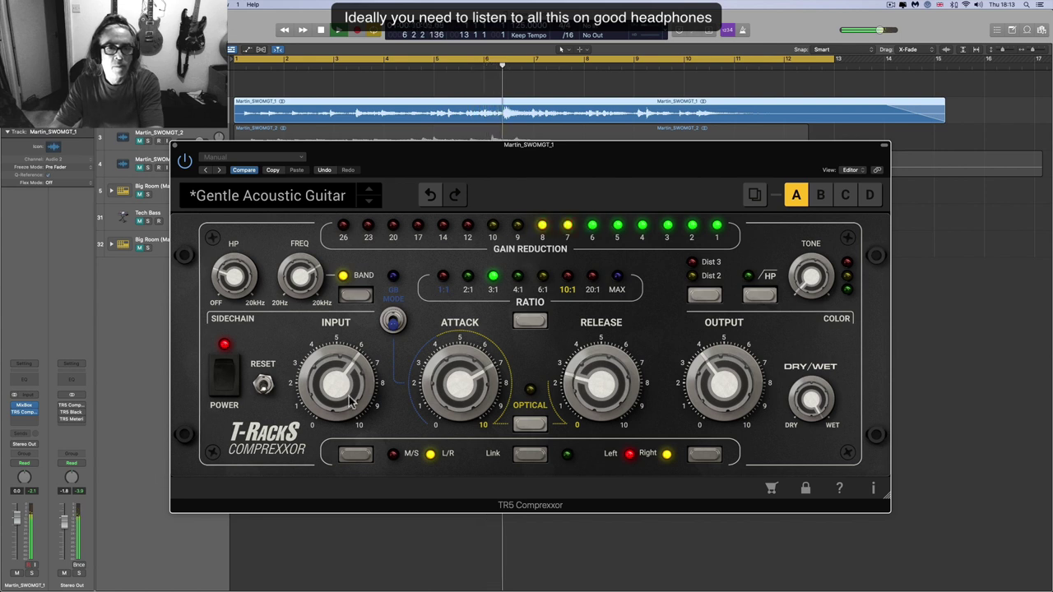
left_click(227, 376)
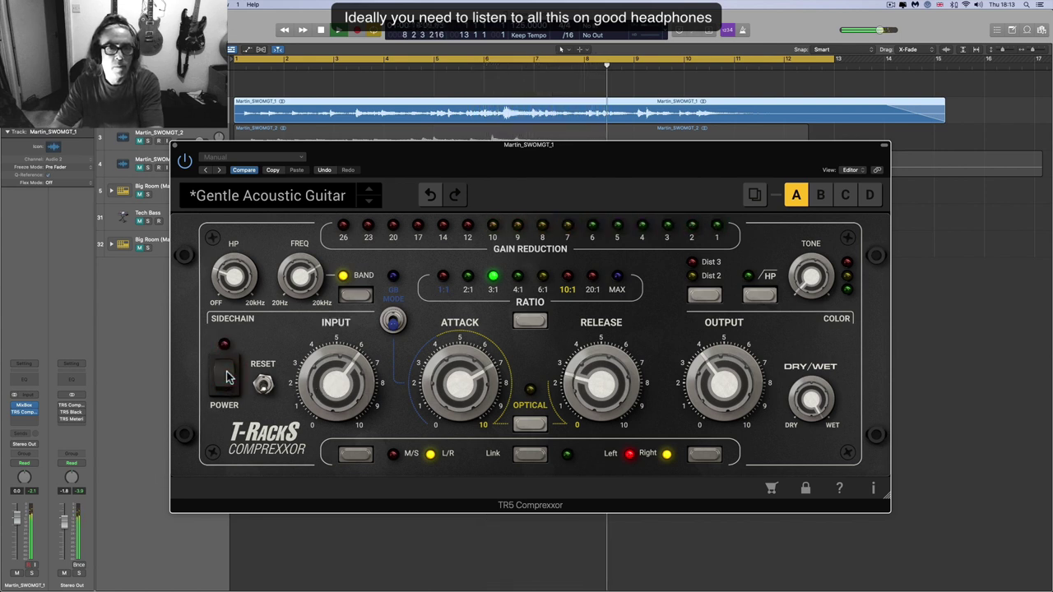
left_click(227, 376)
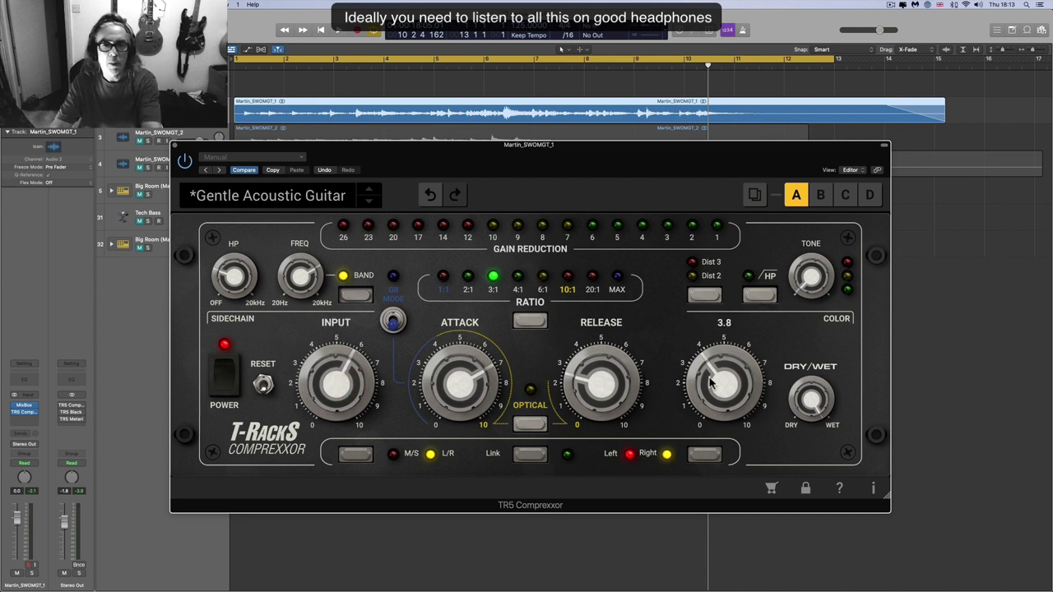
key("space")
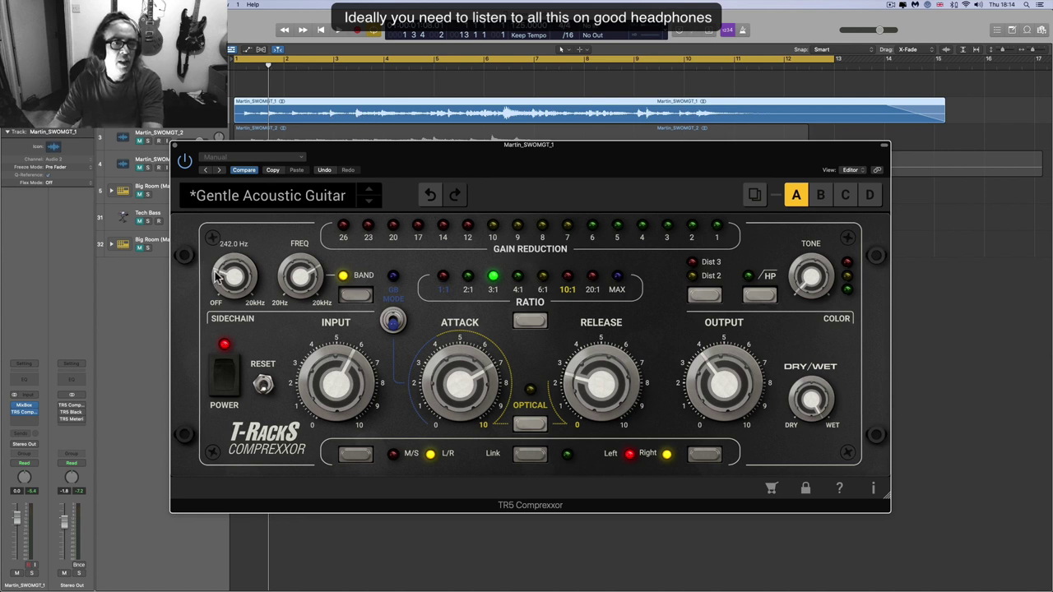
- Restart playback, fine-tune the compressor's input level, and compare the sound with the unit bypassed
key("space")
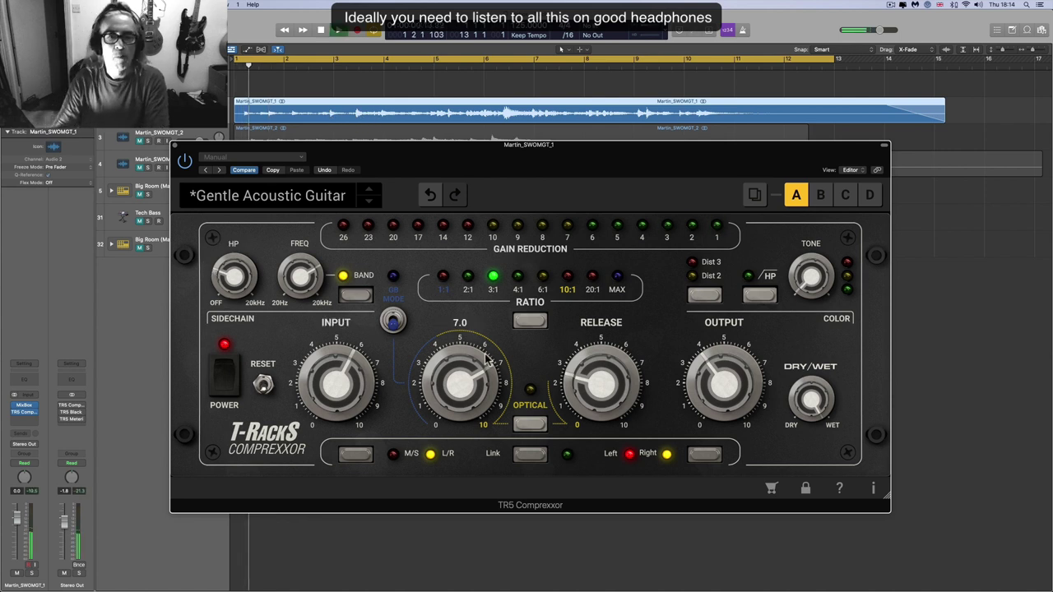
left_click_drag(337, 382, 337, 386)
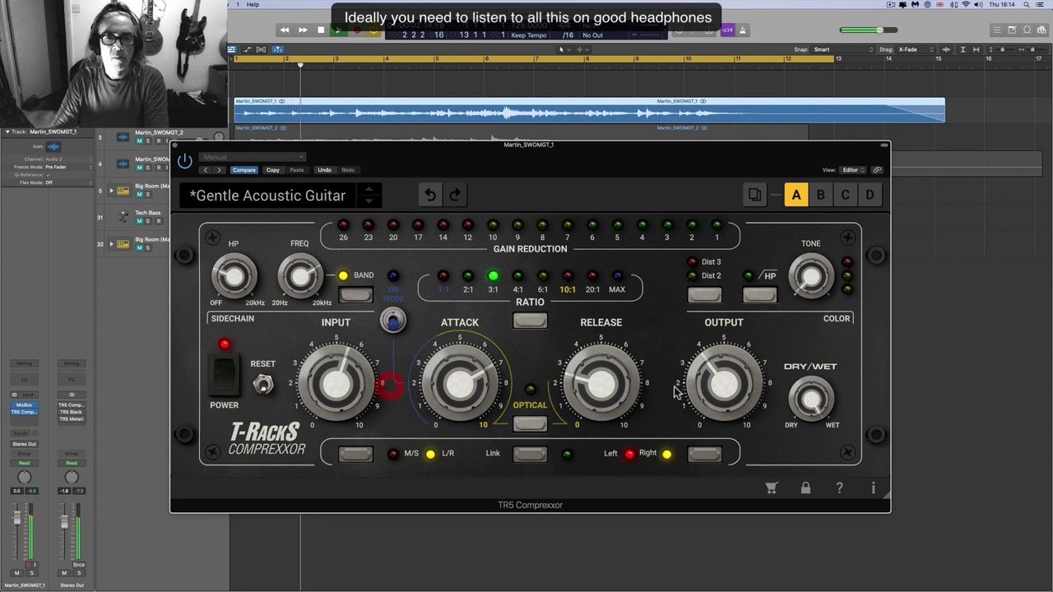
left_click(225, 372)
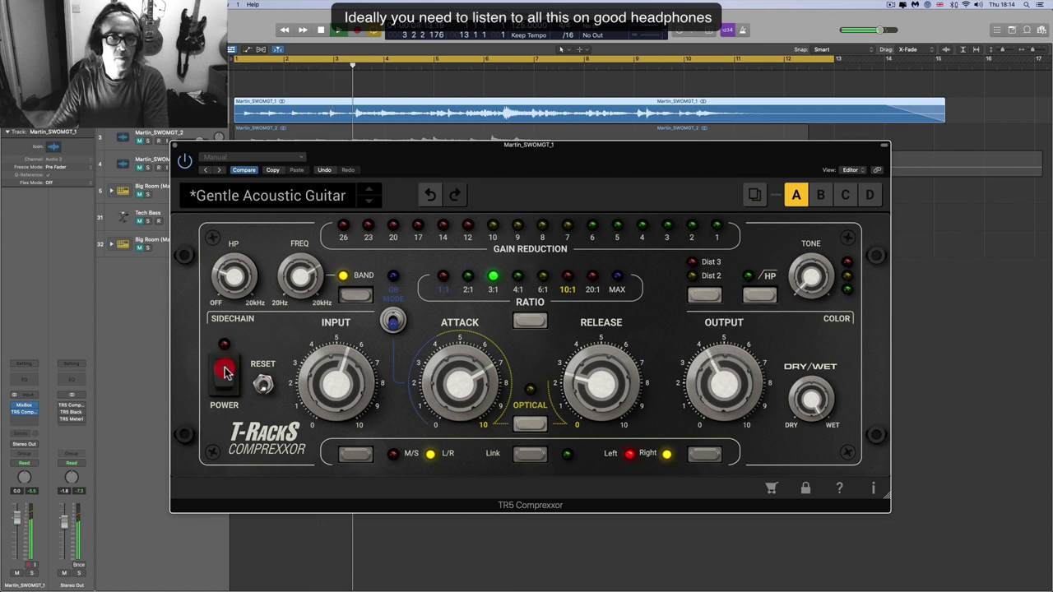
left_click(226, 371)
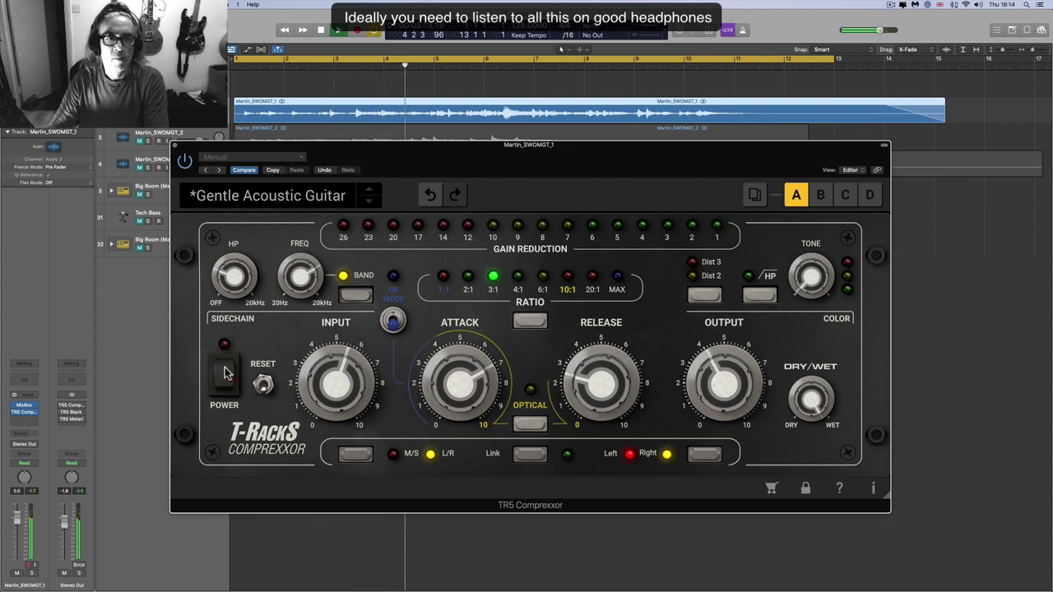
left_click(228, 372)
- Readjust the input level, set the output to 4.0, and compare the compressed sound with the bypassed signal
left_click_drag(328, 372, 329, 380)
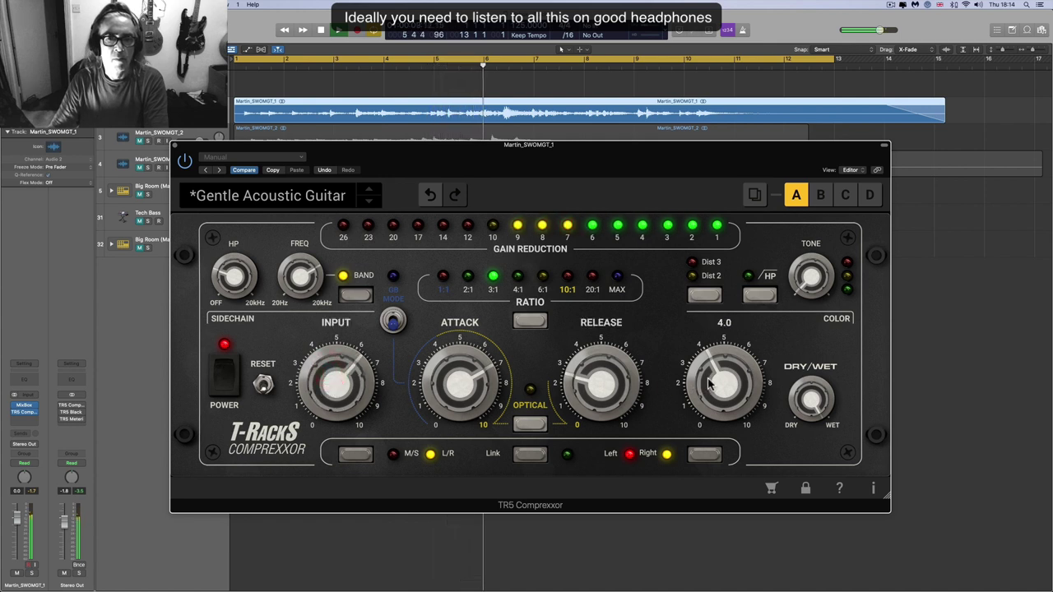
left_click(224, 373)
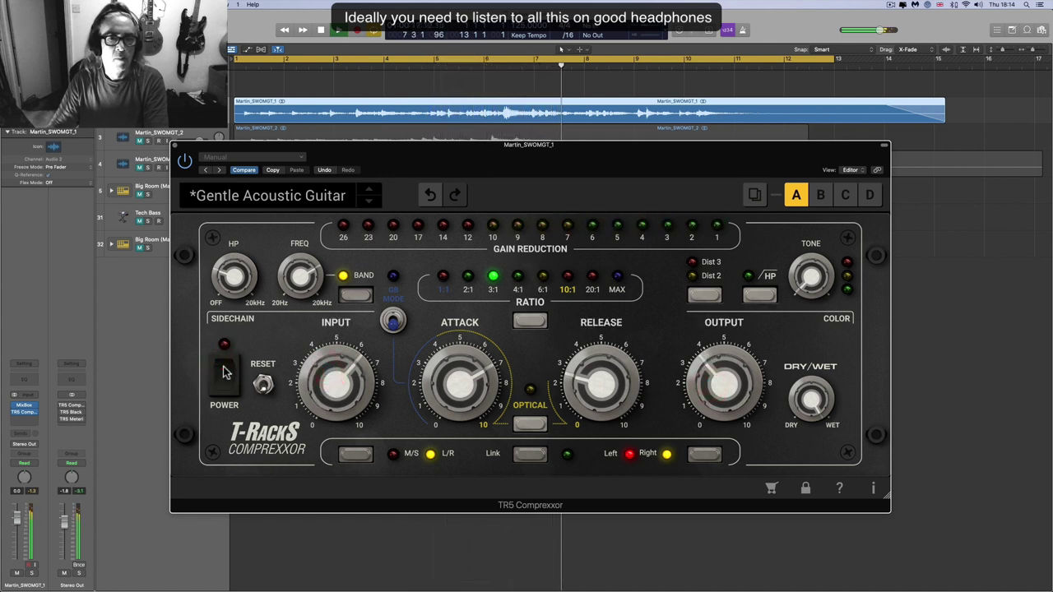
left_click(225, 372)
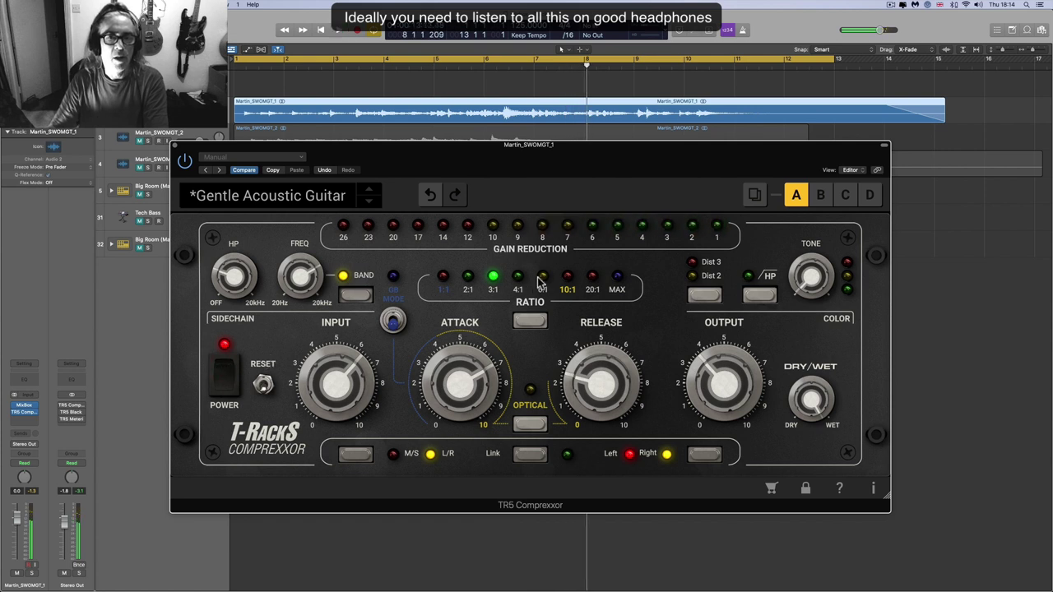
left_click_drag(491, 363, 494, 352)
- Reset the compressor, choose a 4:1 ratio, and set the attack to about 9 and the release to about 2
left_click(262, 387)
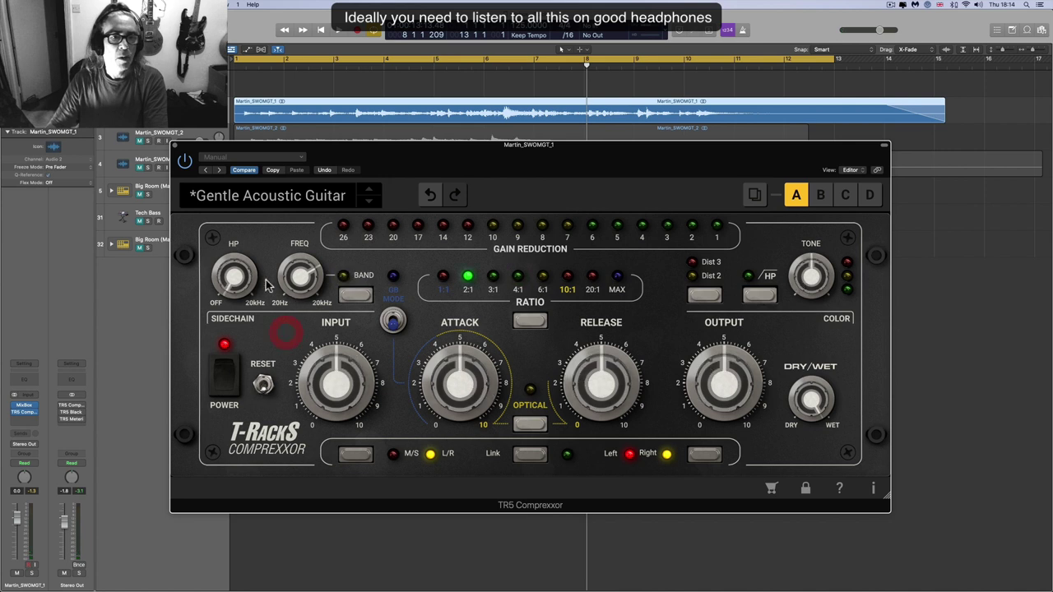
left_click(517, 276)
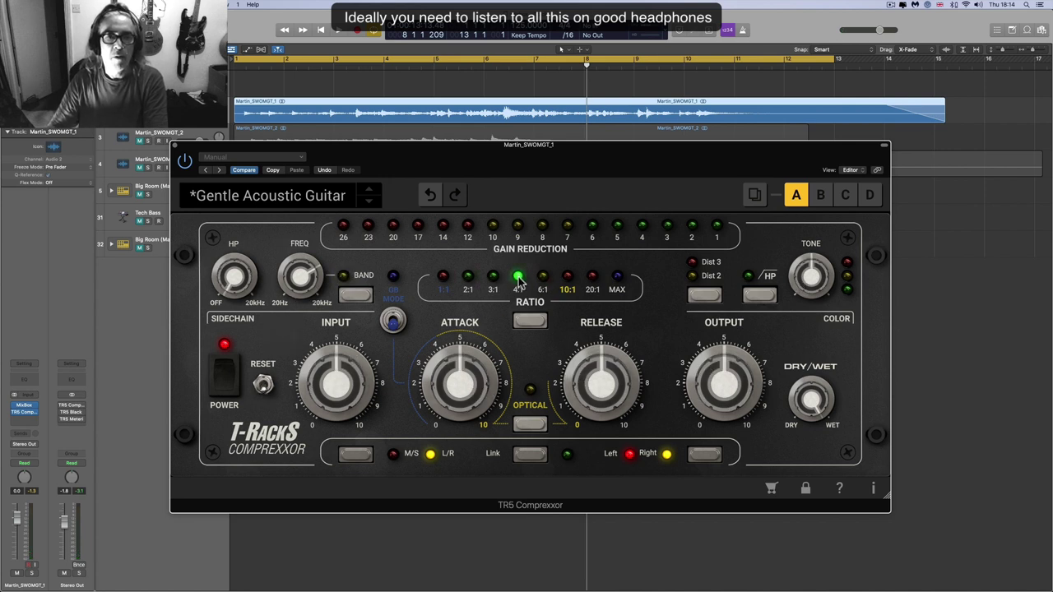
left_click_drag(461, 366, 474, 306)
left_click_drag(610, 365, 608, 397)
- During playback, set the input to 6.0, raise the output above 5, and compare against the bypassed signal
key("space")
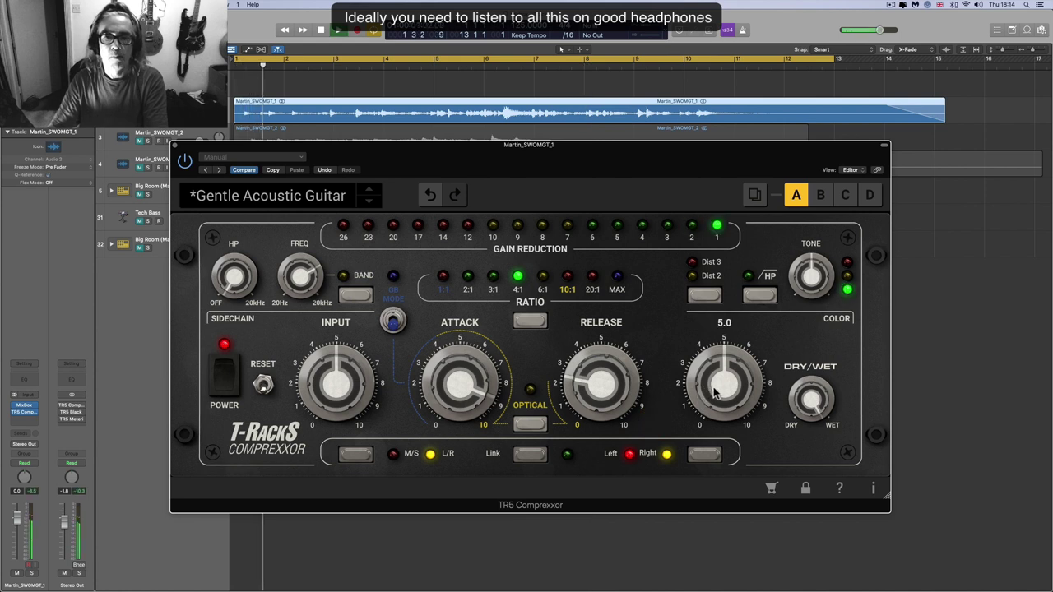
left_click_drag(339, 385, 348, 372)
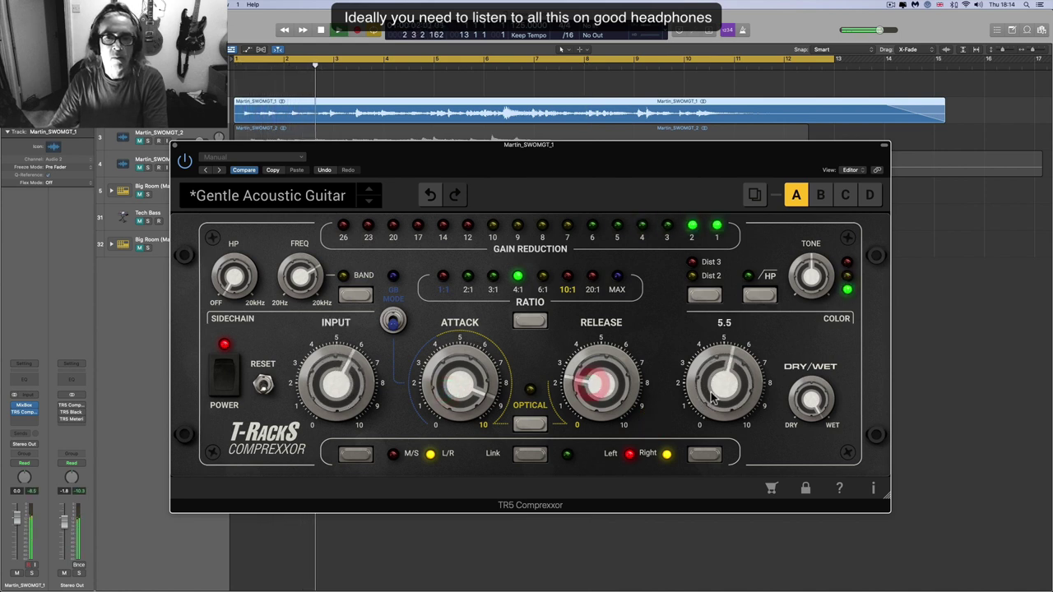
left_click(227, 369)
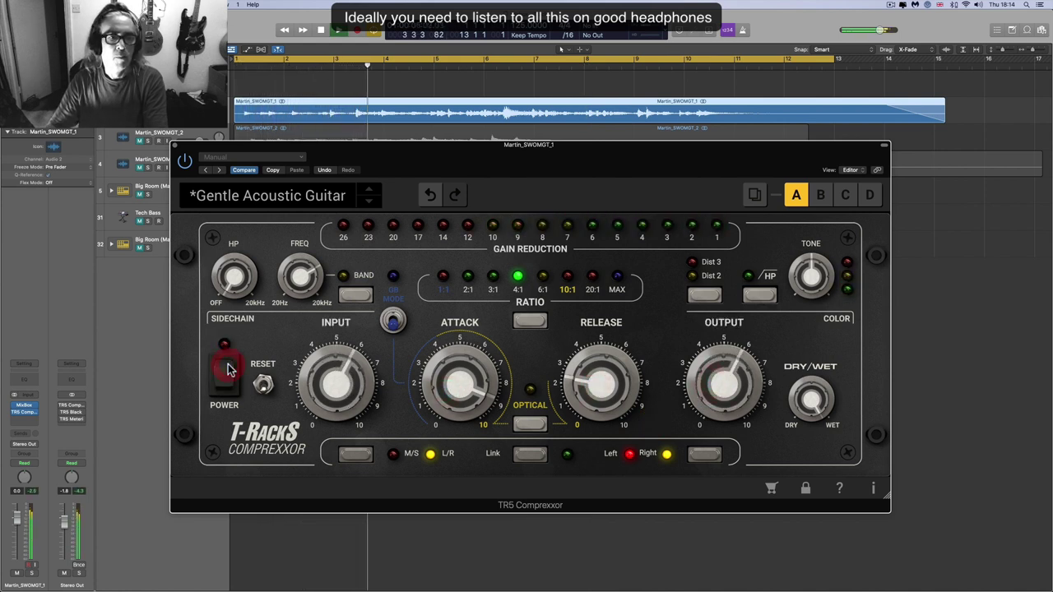
left_click(227, 370)
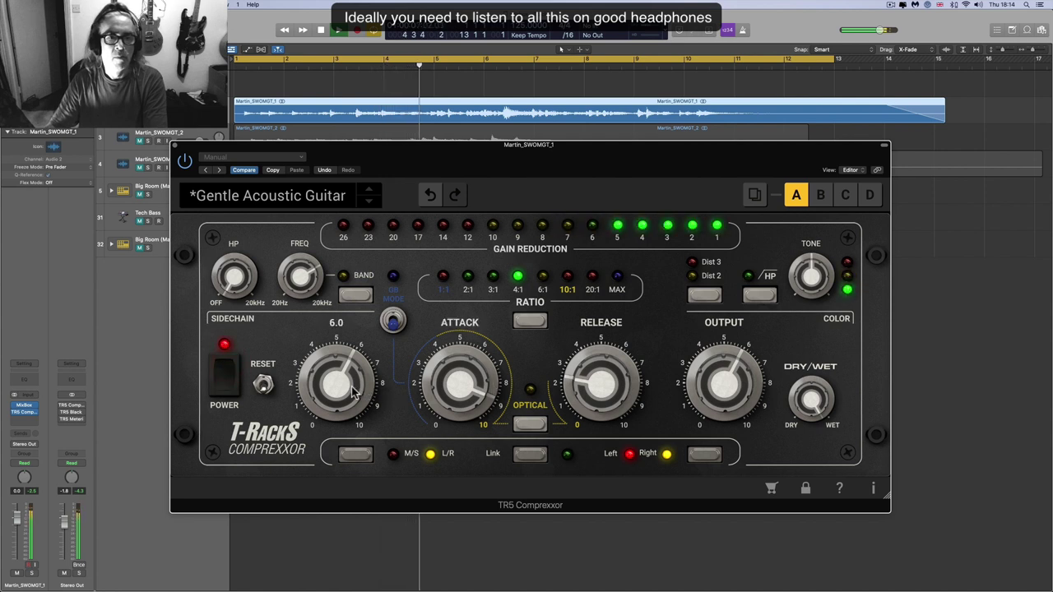
- Rebalance the compressor's levels during playback, with the input at 5.0 and the output at 5.8
mouse_move(715, 401)
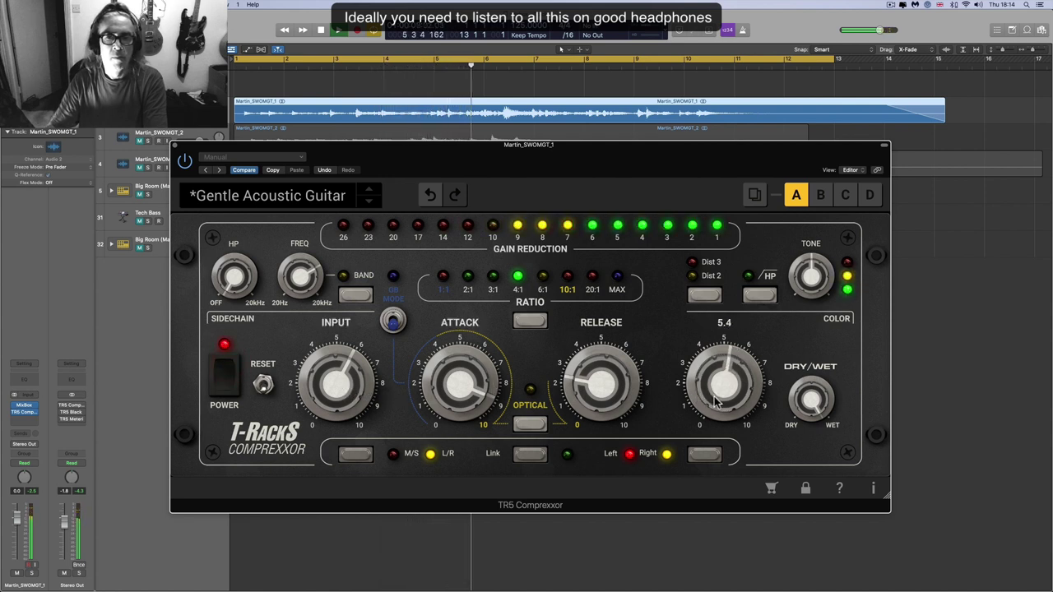
mouse_move(349, 393)
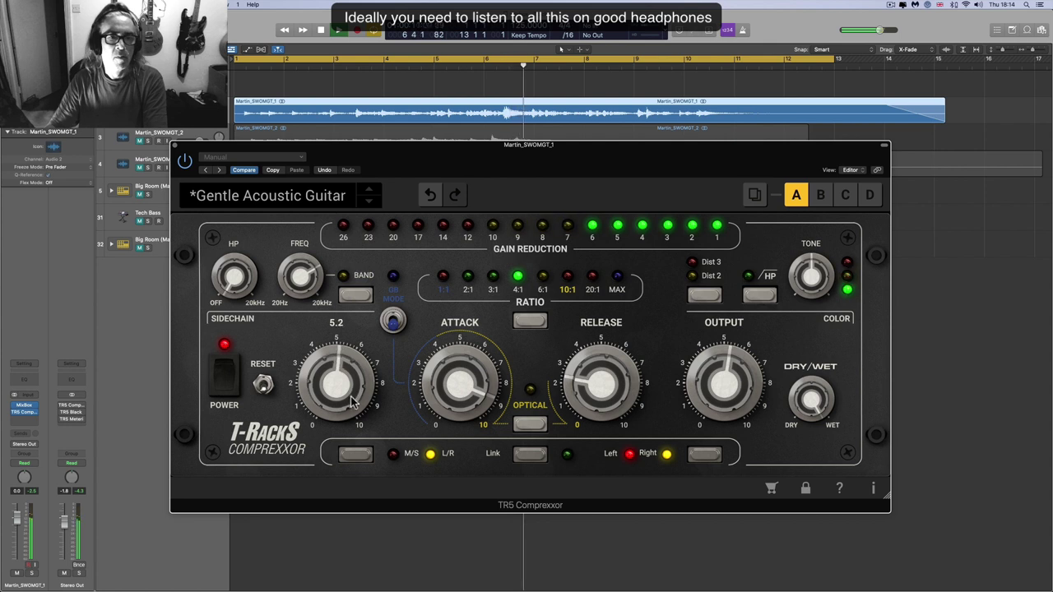
scroll(739, 389, "up", 2)
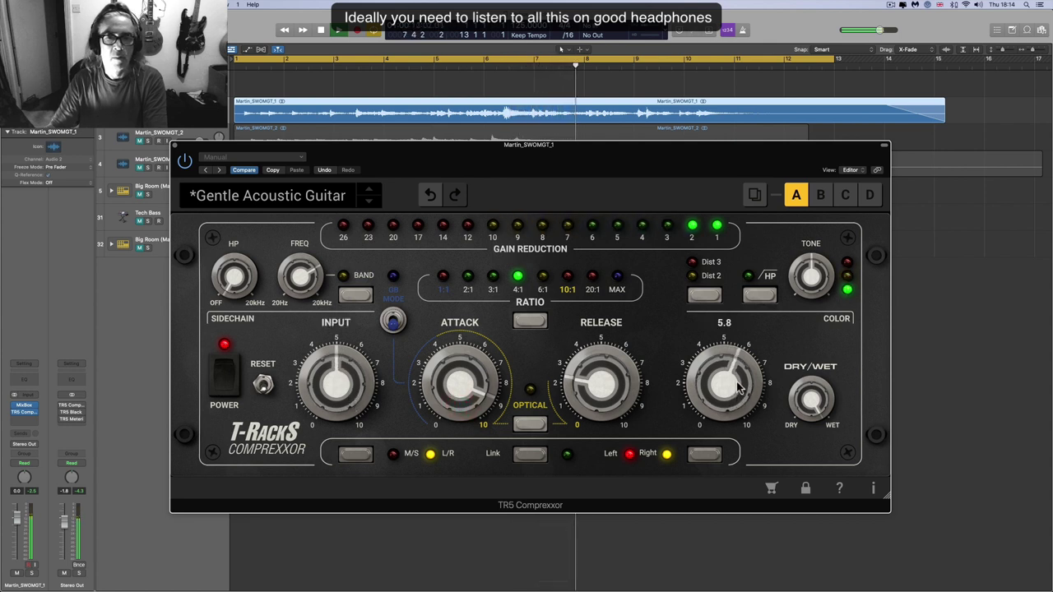
- Switch the compressor's power off and on during playback to compare the bypassed and compressed guitar levels
left_click(226, 372)
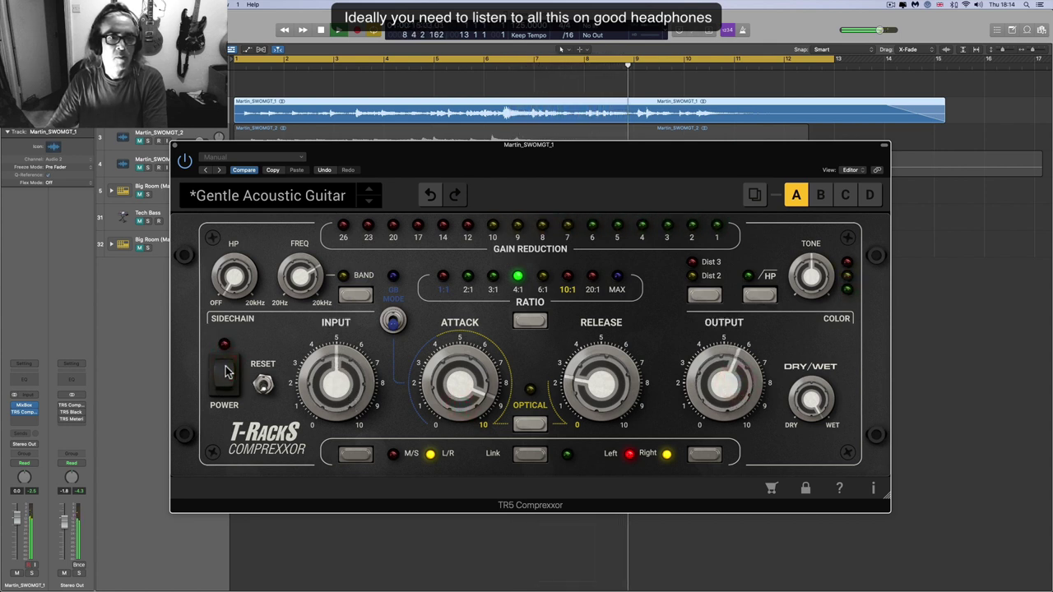
left_click(227, 372)
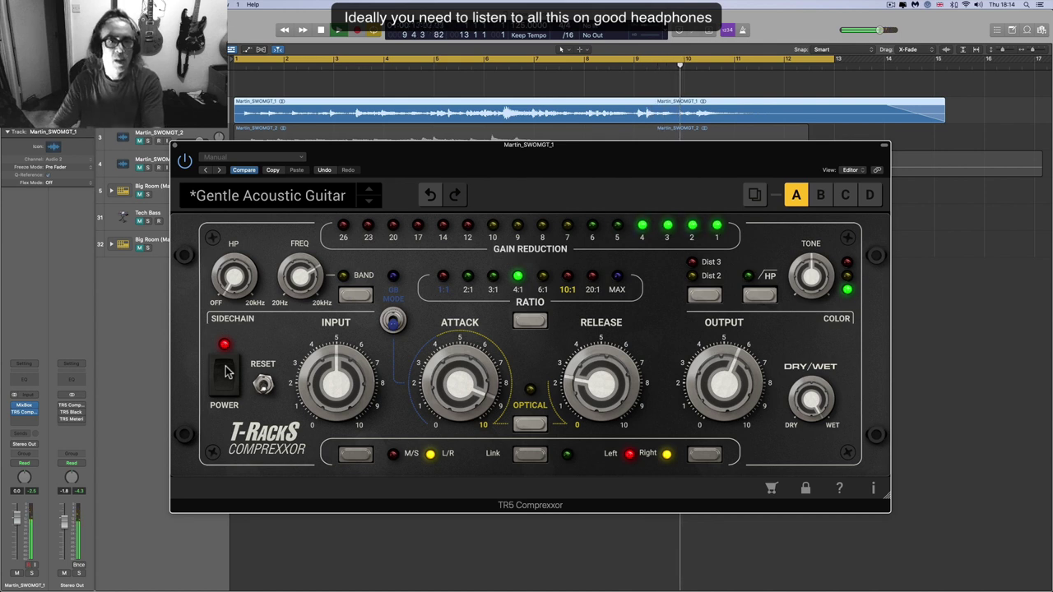
left_click(227, 372)
left_click(227, 371)
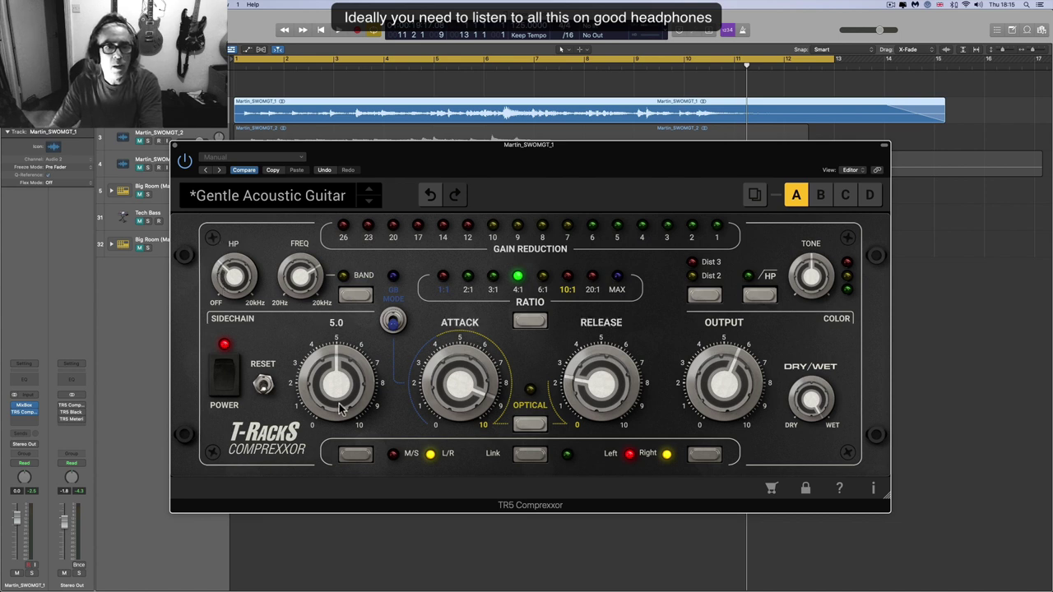
- Lower the compressor's output slightly and set its input to 5.1
mouse_move(723, 389)
mouse_move(352, 368)
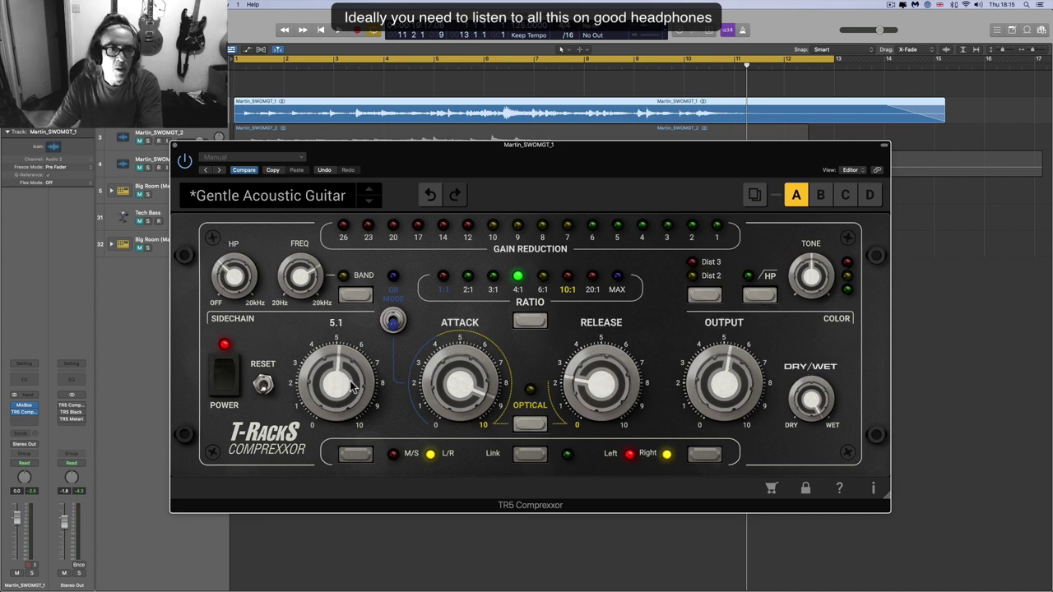
- During playback, raise the input to 6.9, lower the output to compensate, and compare against the bypassed signal
mouse_move(231, 257)
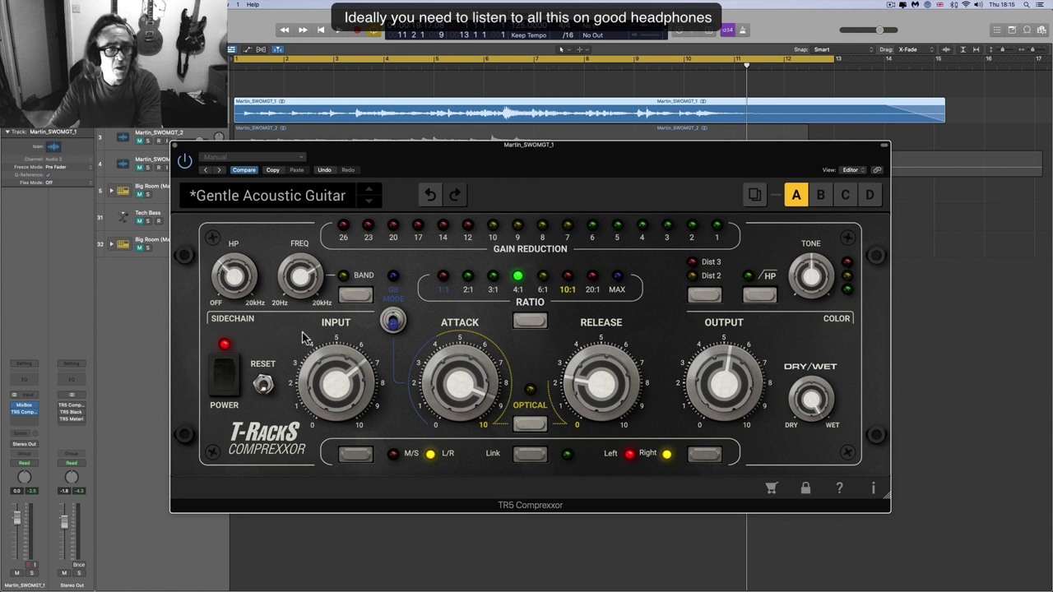
key("space")
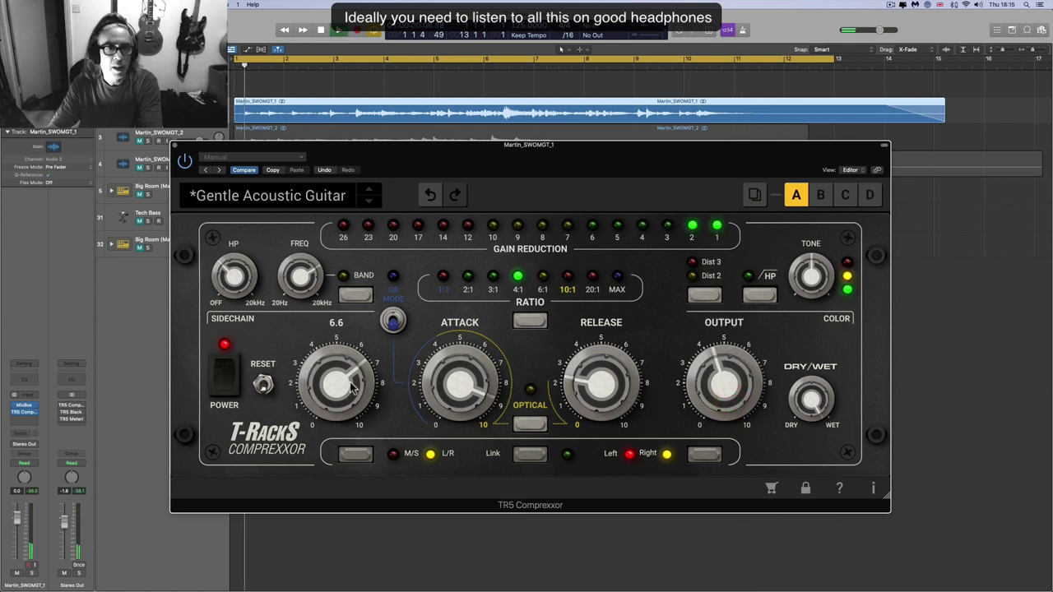
left_click_drag(717, 380, 715, 411)
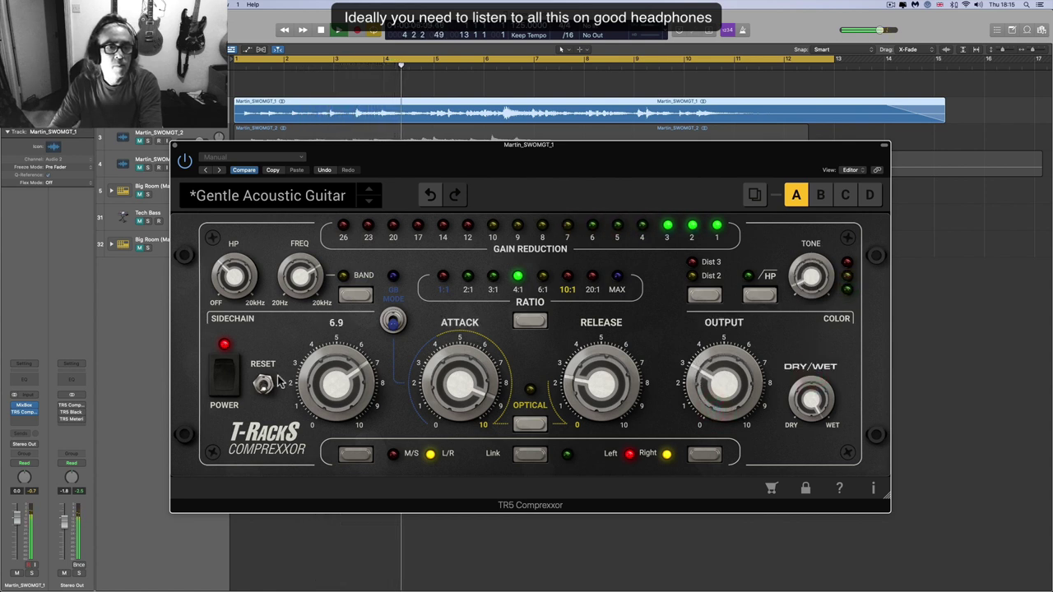
left_click(224, 374)
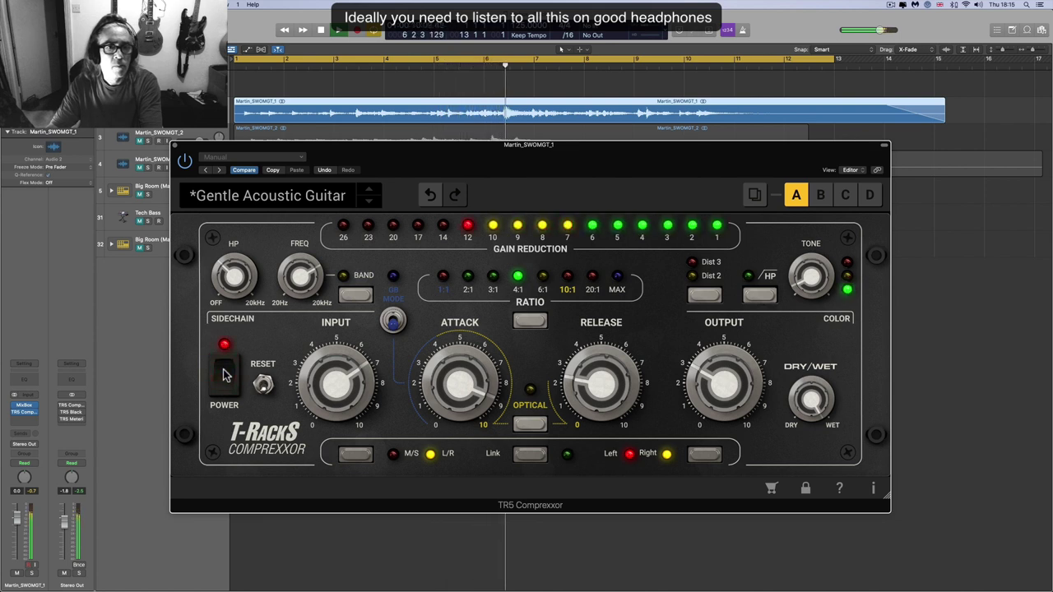
- Set the attack to 7.5 and the release to 3.4 during playback, and compare with the bypassed guitar
left_click_drag(459, 393, 463, 414)
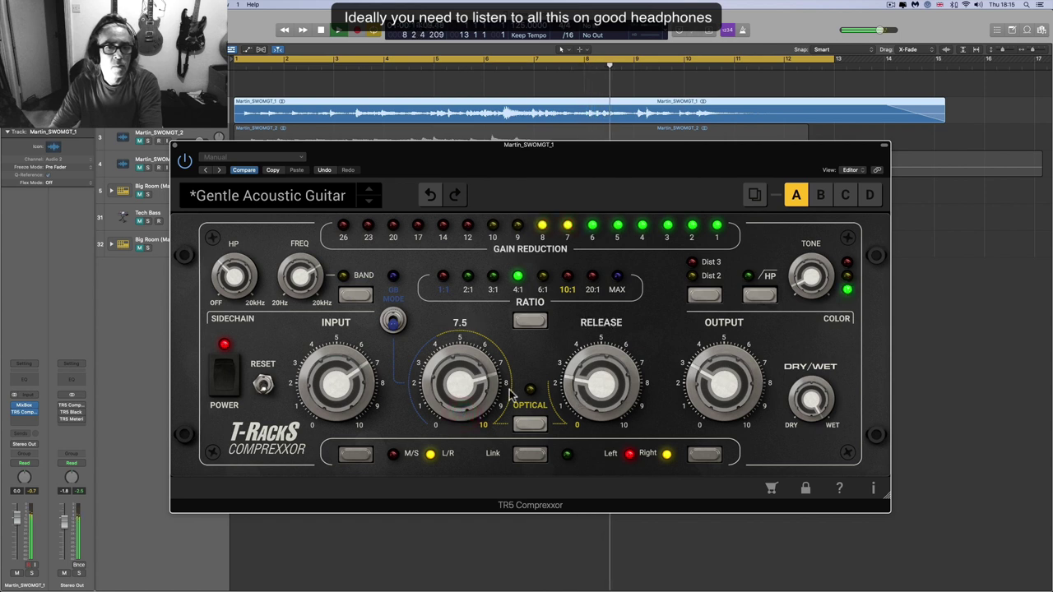
left_click_drag(583, 388, 584, 372)
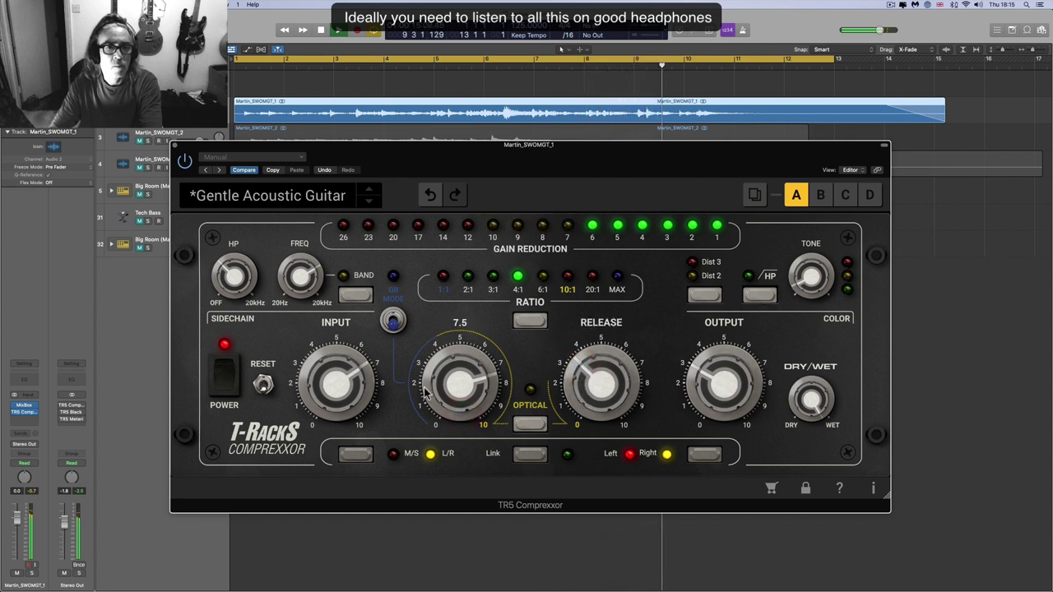
left_click(230, 373)
left_click(232, 372)
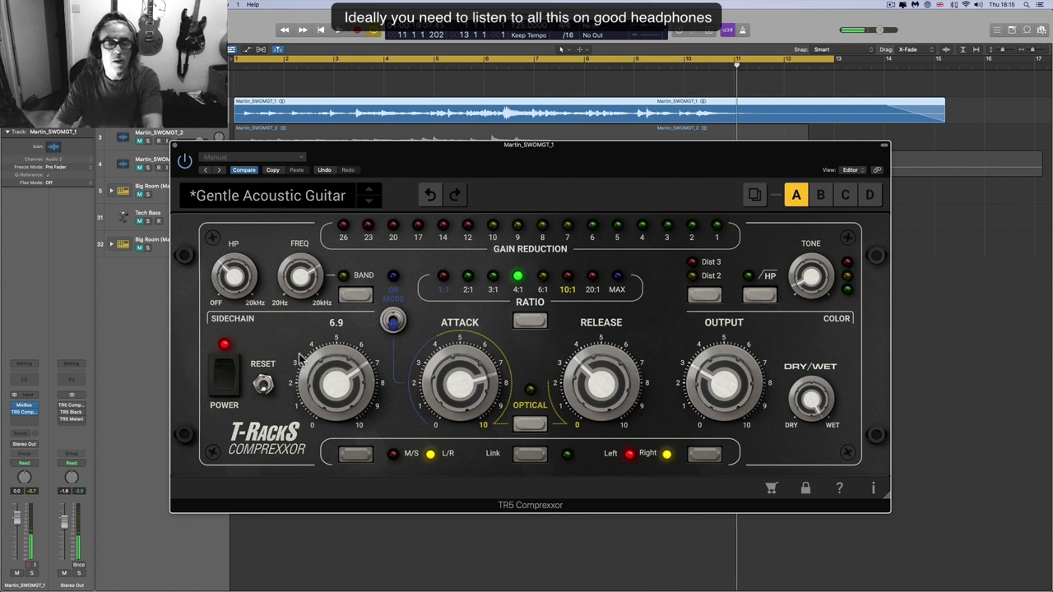
- Replay the guitar and raise the sidechain high-pass filter from off to 554.7 Hz
key("space")
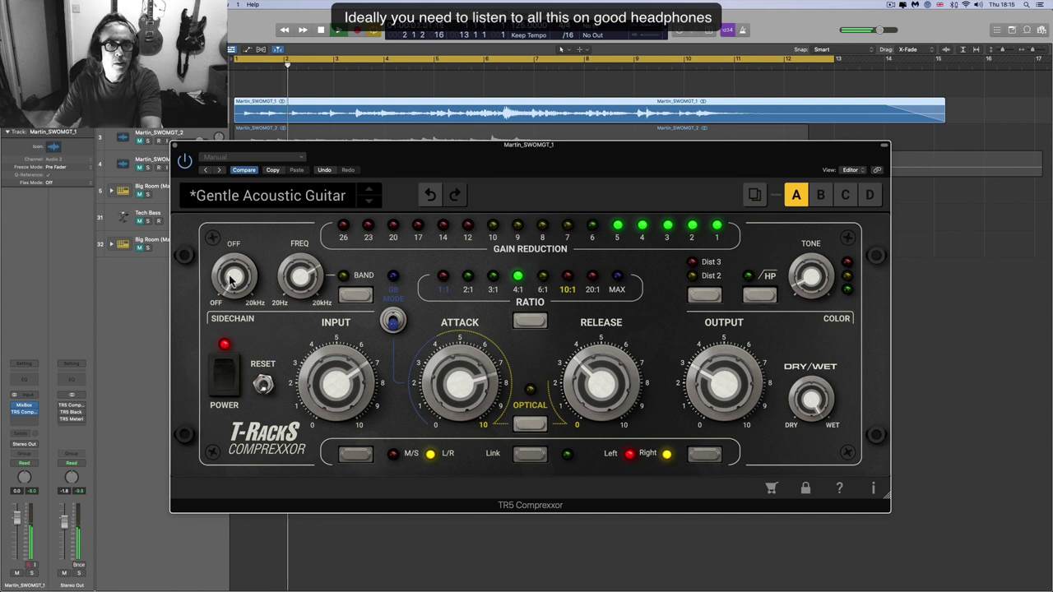
key("space")
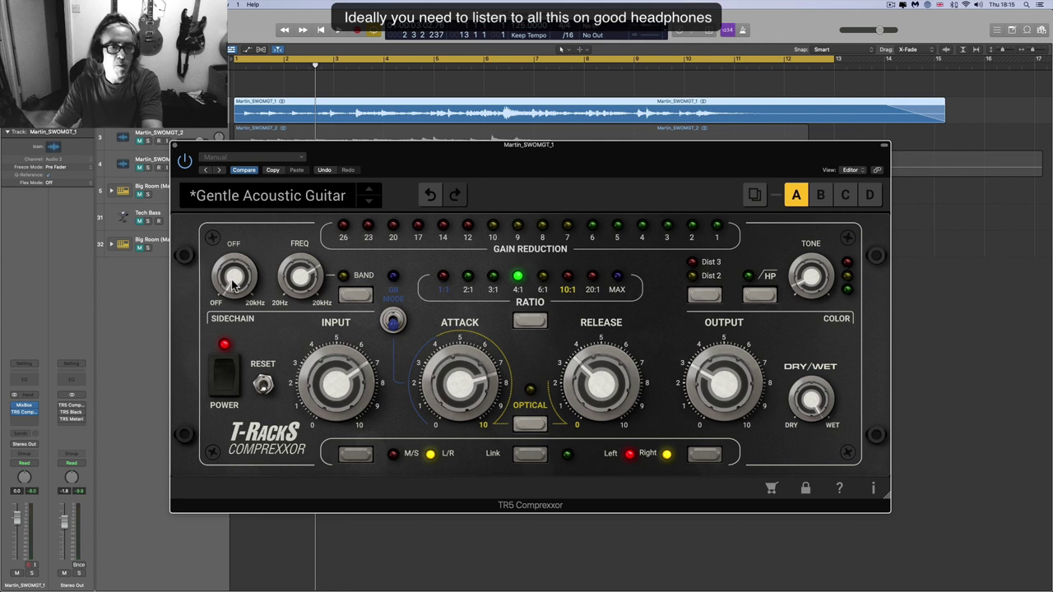
key("space")
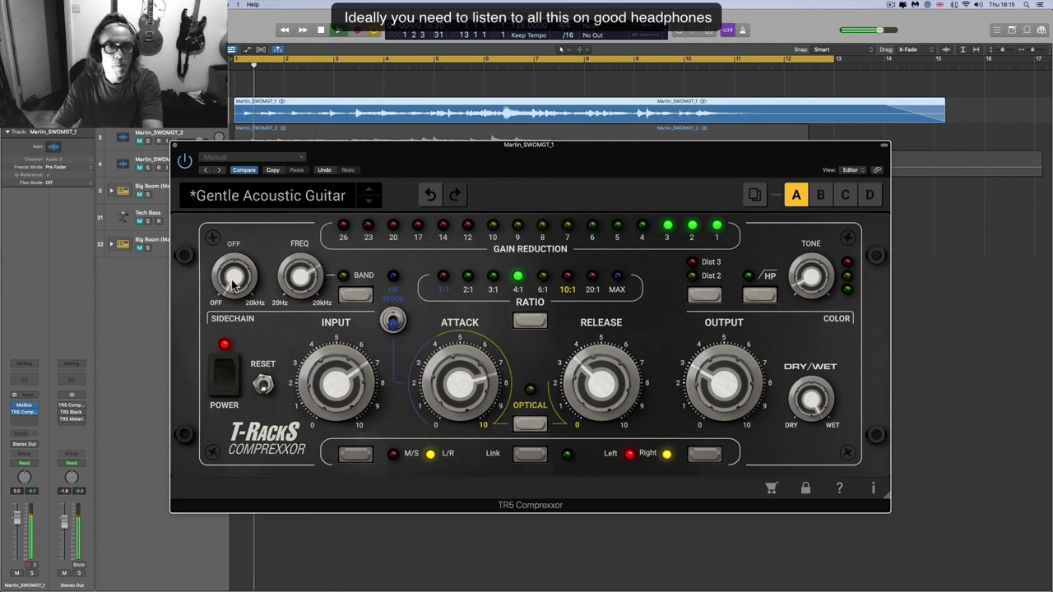
left_click_drag(233, 283, 220, 236)
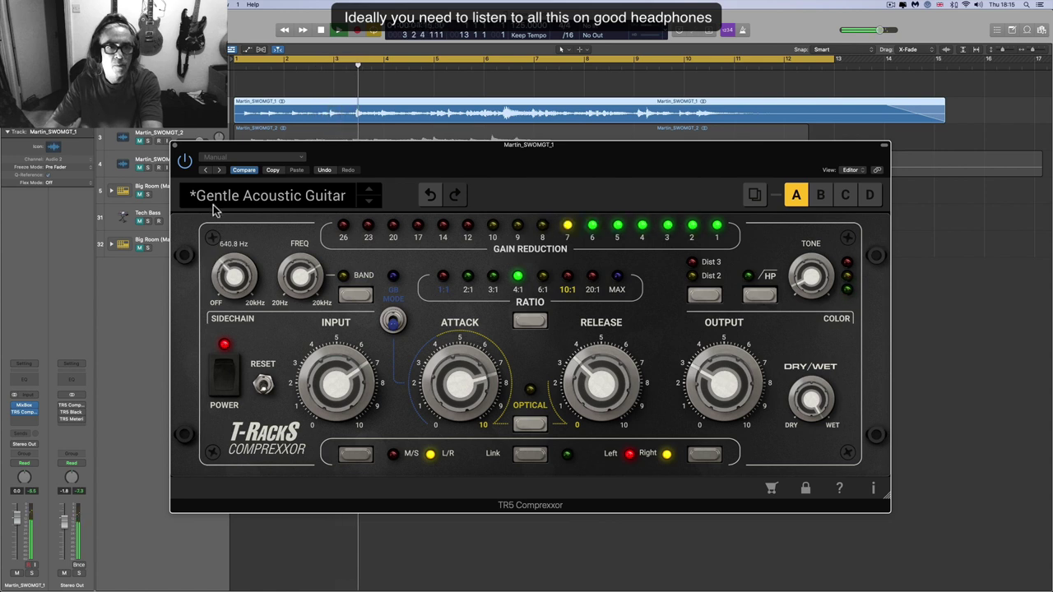
left_click_drag(213, 203, 213, 207)
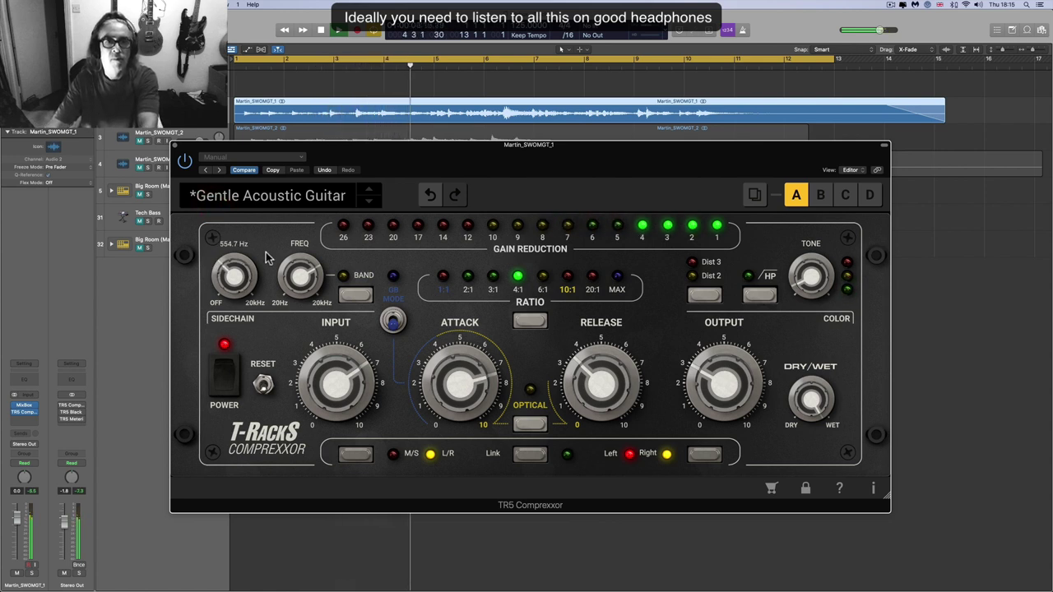
- Enable the sidechain band filter, tune its frequency to 5.6 kHz, and toggle the band to hear its effect
left_click(339, 294)
mouse_move(311, 283)
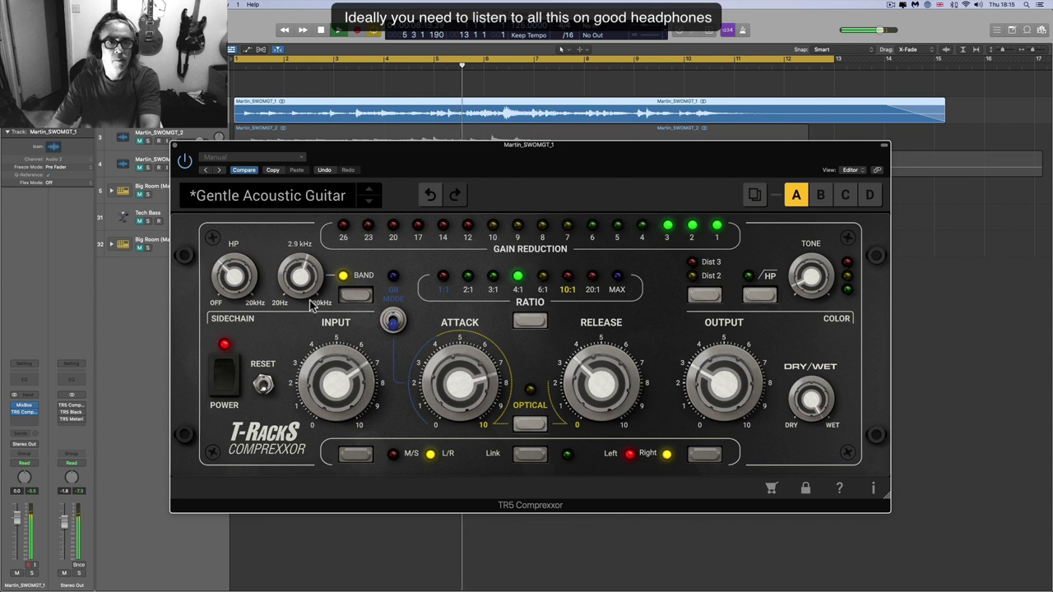
left_click(306, 280)
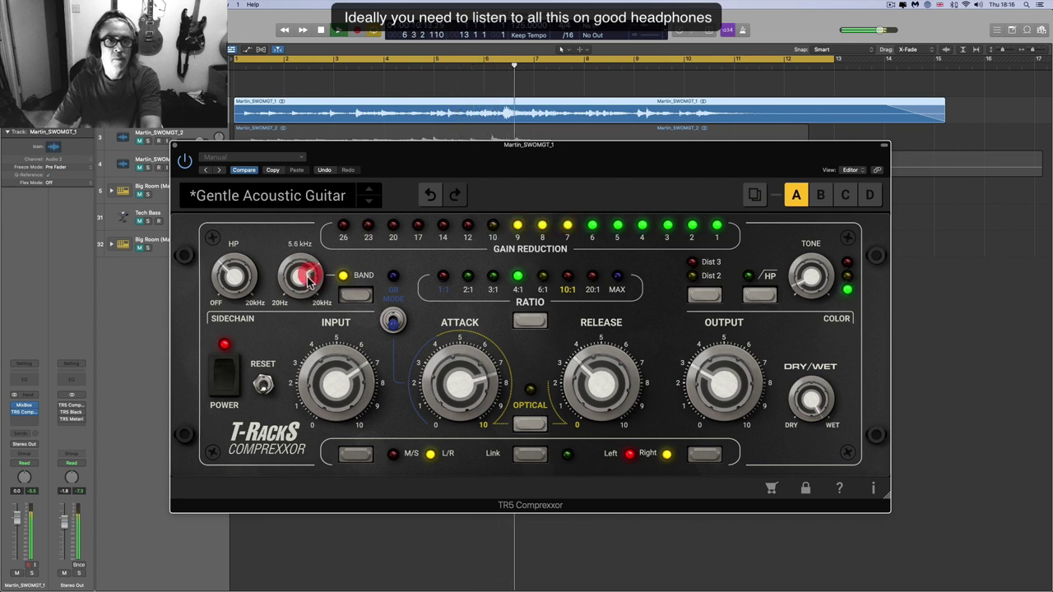
left_click(306, 280)
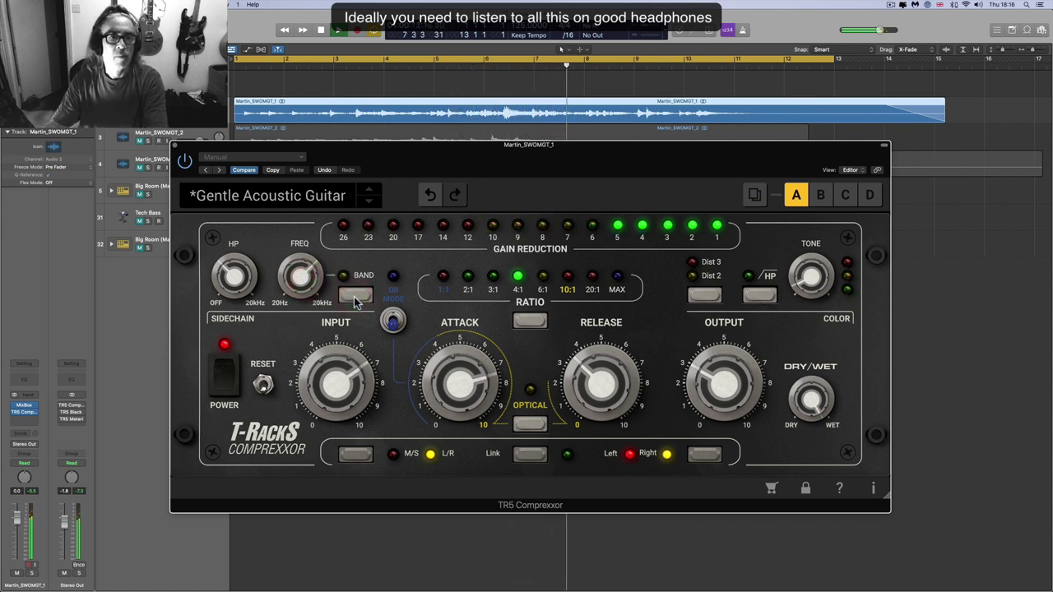
- Lower the input and attack to between 5 and 6, raise the release to about 8, and set the output to 3.7
mouse_move(353, 377)
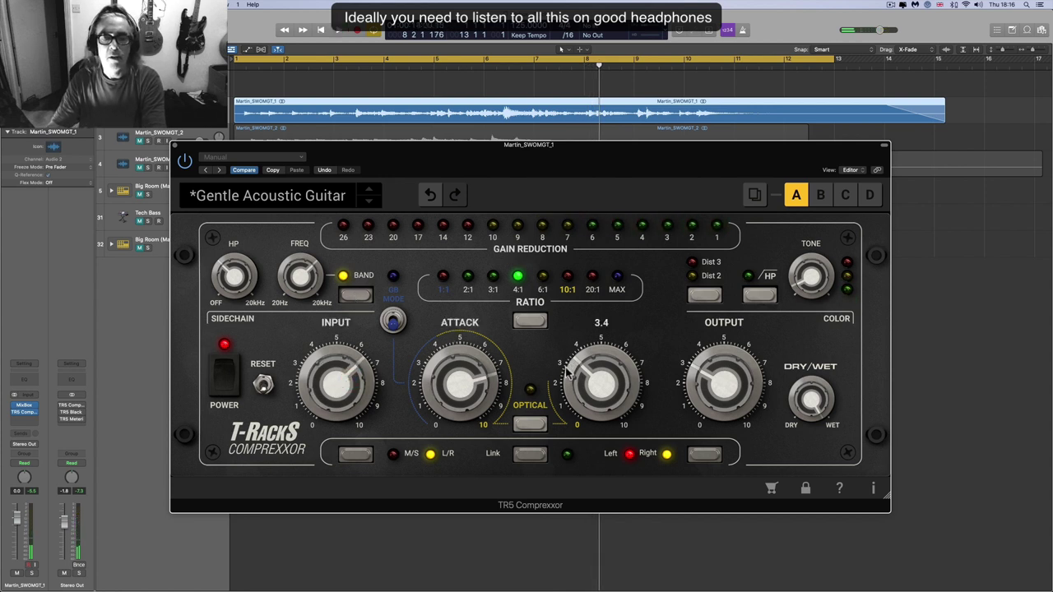
mouse_move(487, 371)
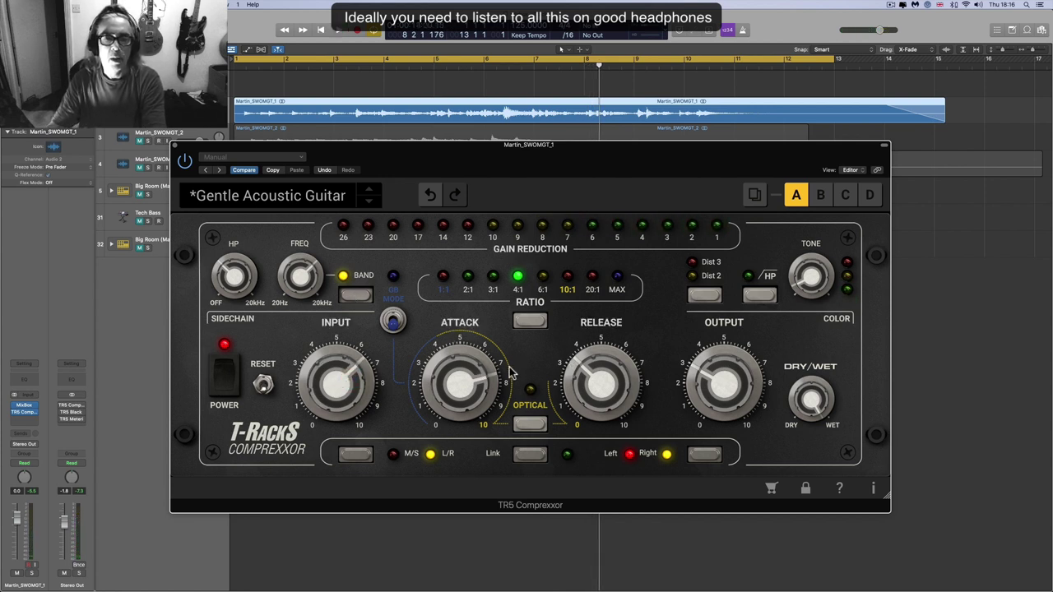
mouse_move(475, 393)
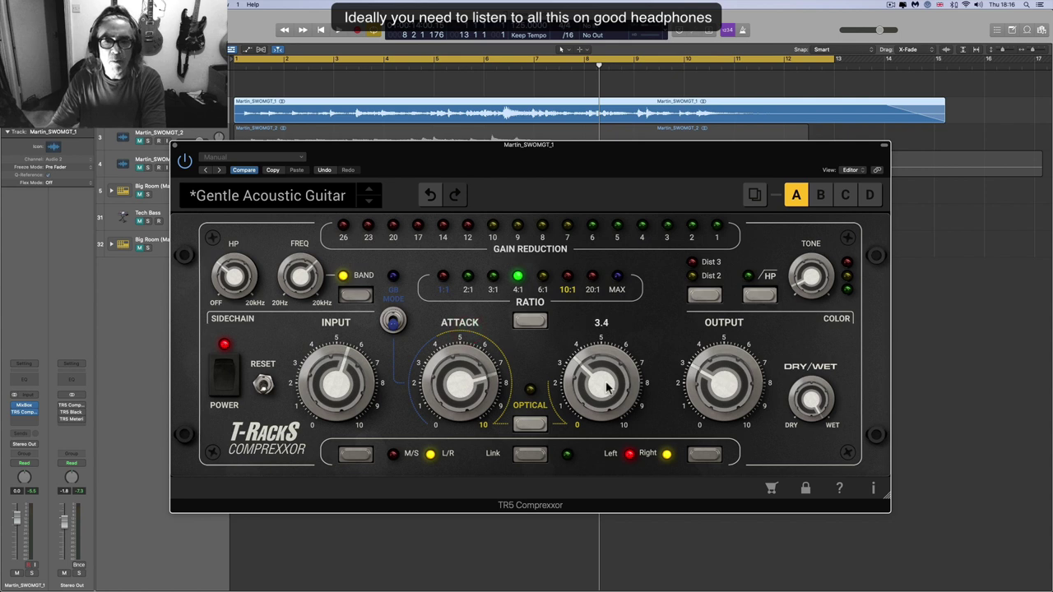
left_click_drag(465, 386, 467, 402)
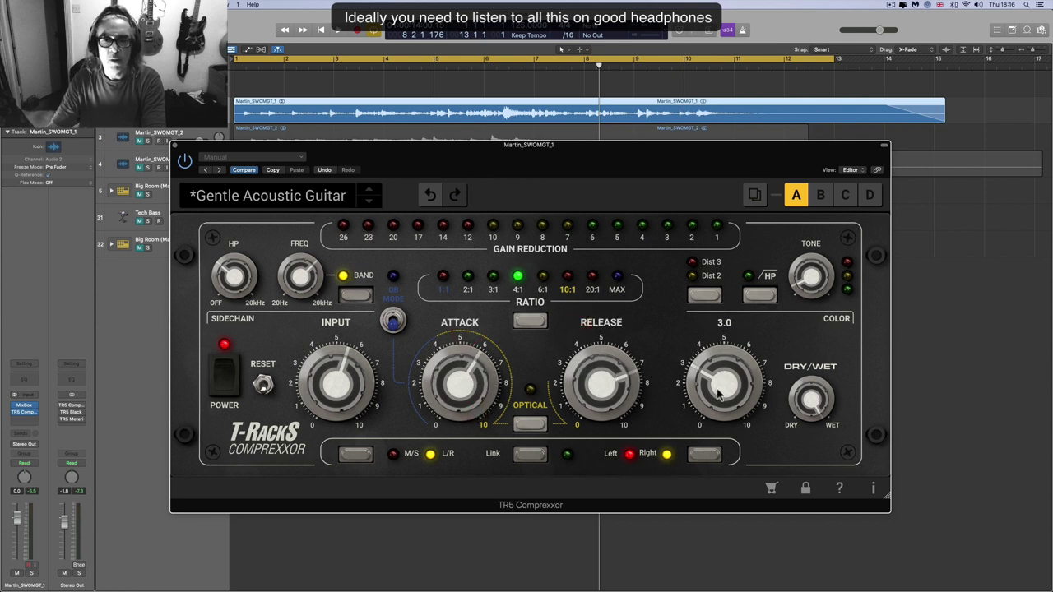
key("space")
left_click_drag(724, 387, 724, 376)
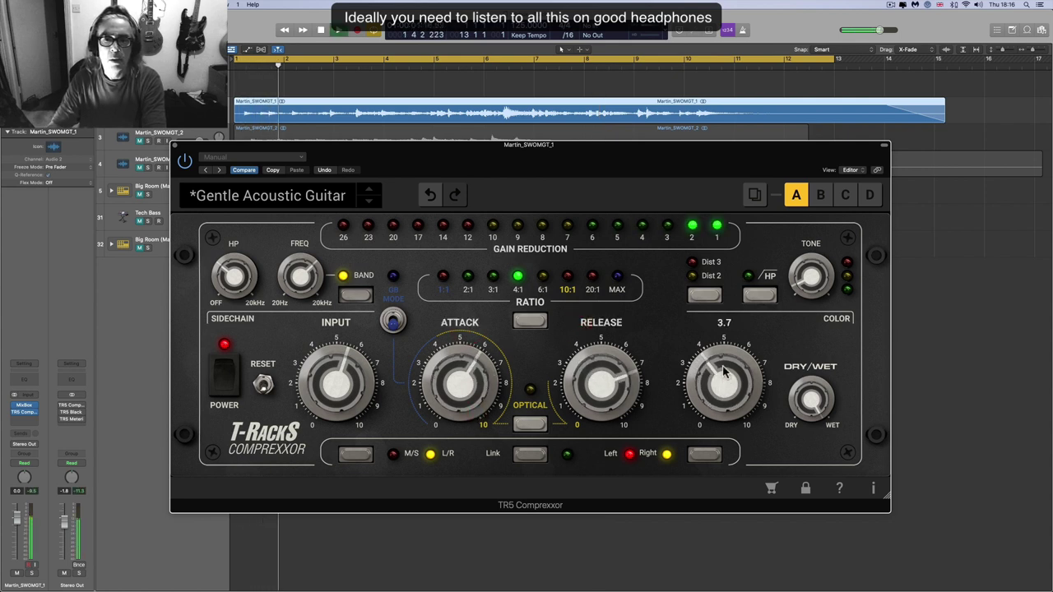
left_click_drag(471, 359, 474, 367)
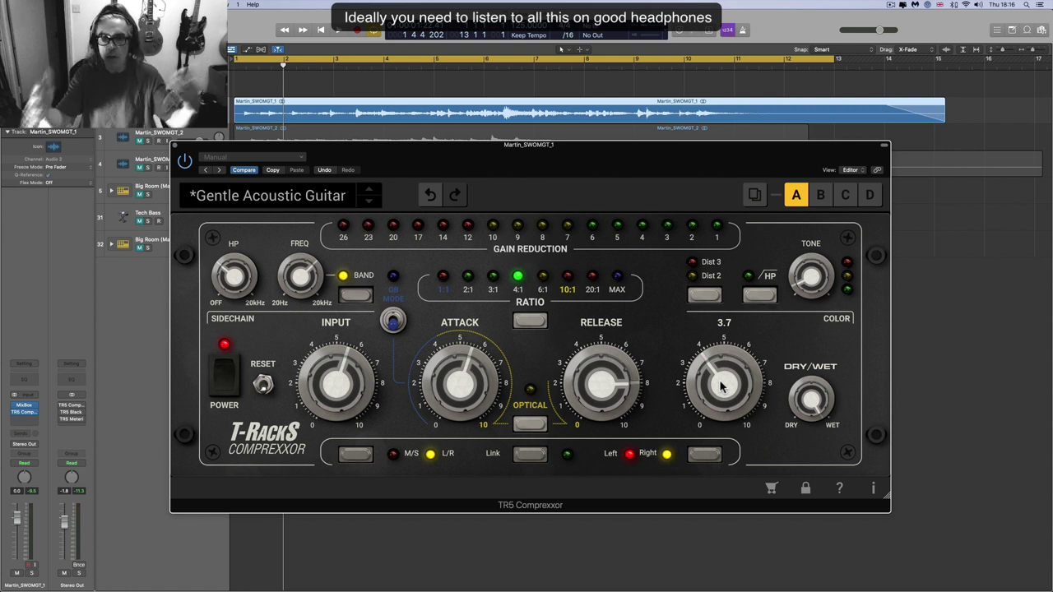
- Rebalance the levels during playback, raising the input above 6 and bringing the output from 3.0 up to 4.0
left_click_drag(726, 387, 735, 402)
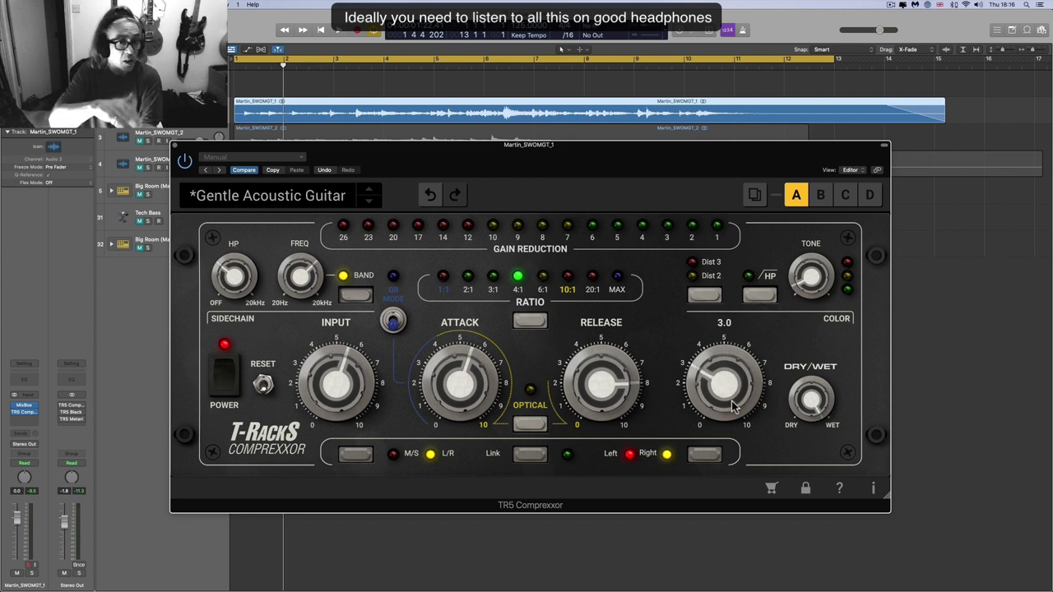
key("space")
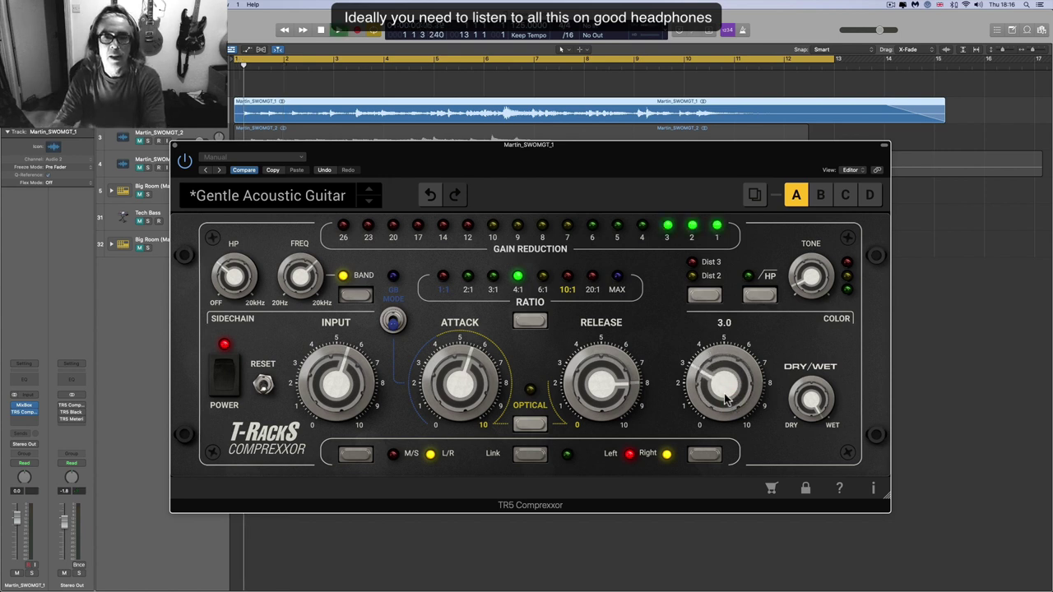
left_click_drag(735, 406, 715, 370)
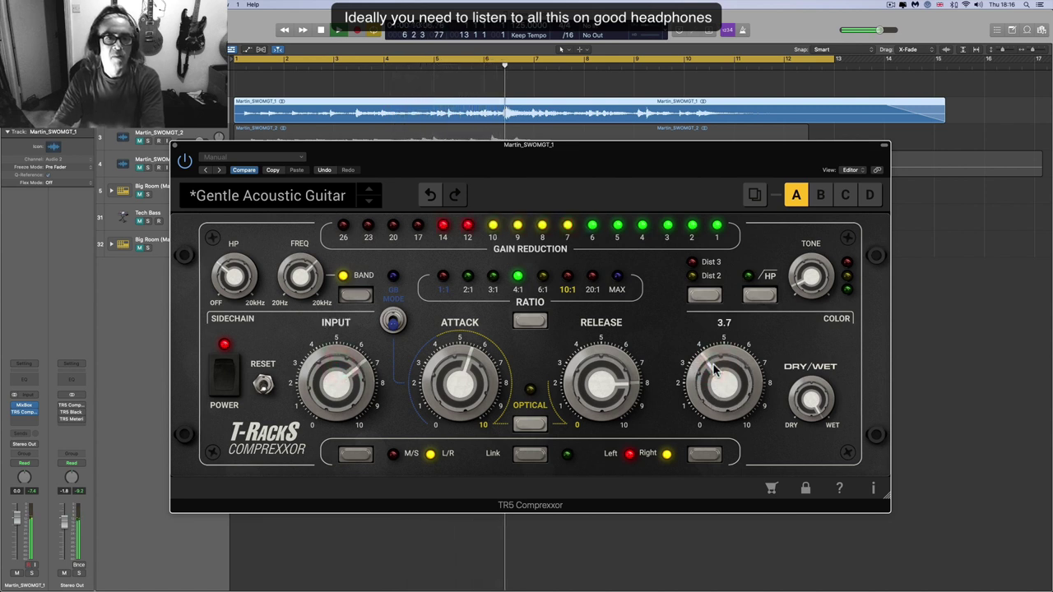
left_click_drag(714, 370, 714, 366)
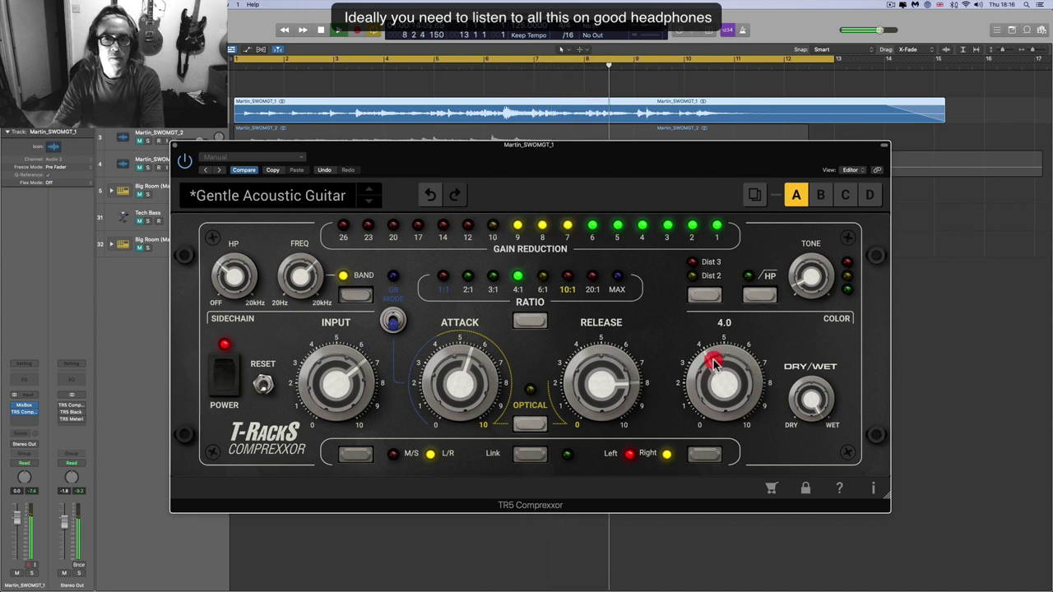
- Toggle the compressor's power during playback to compare the band-filtered compression with the bypassed guitar
left_click(220, 372)
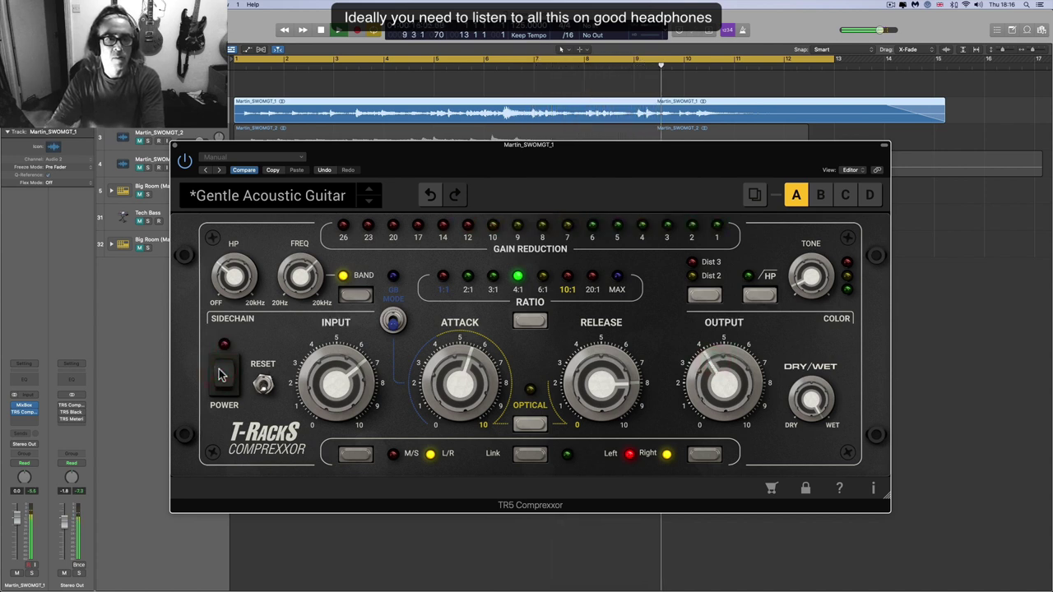
left_click(220, 372)
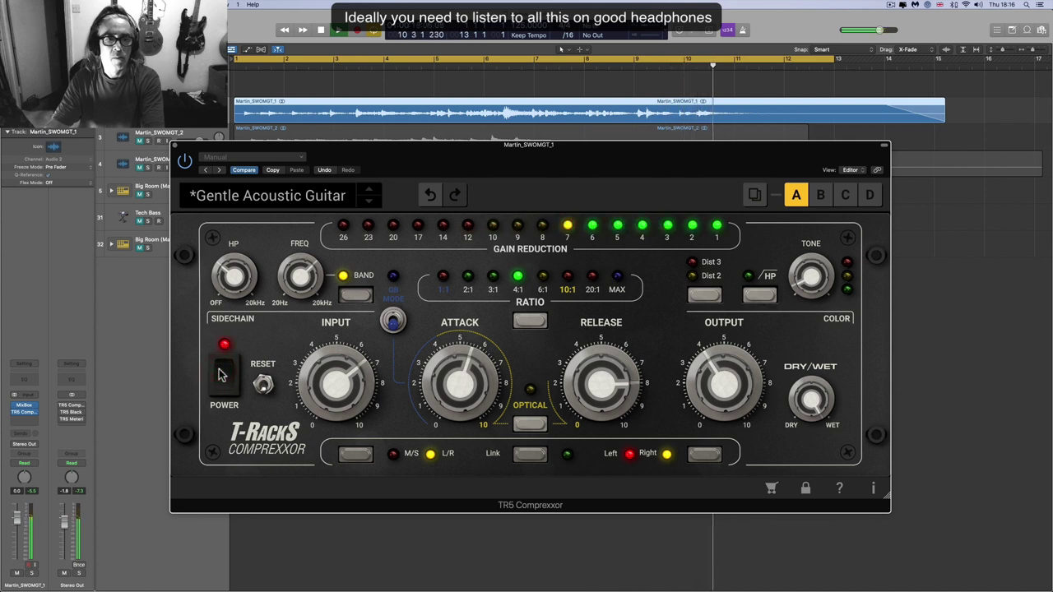
left_click(221, 371)
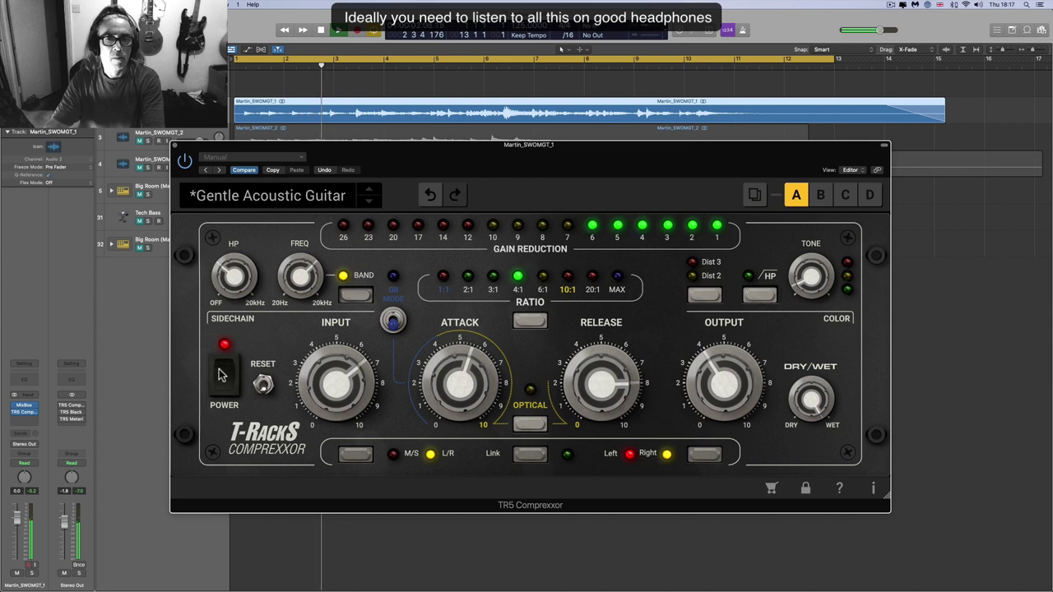
- Replay the guitar and set the sidechain high-pass filter to 511.7 Hz with the band filter enabled
mouse_move(491, 337)
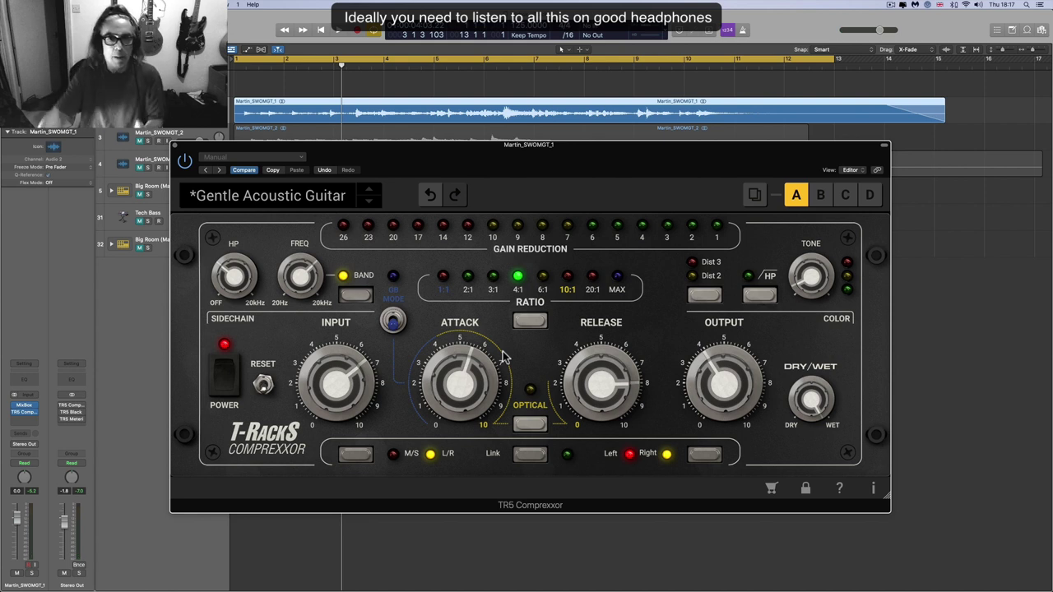
mouse_move(613, 389)
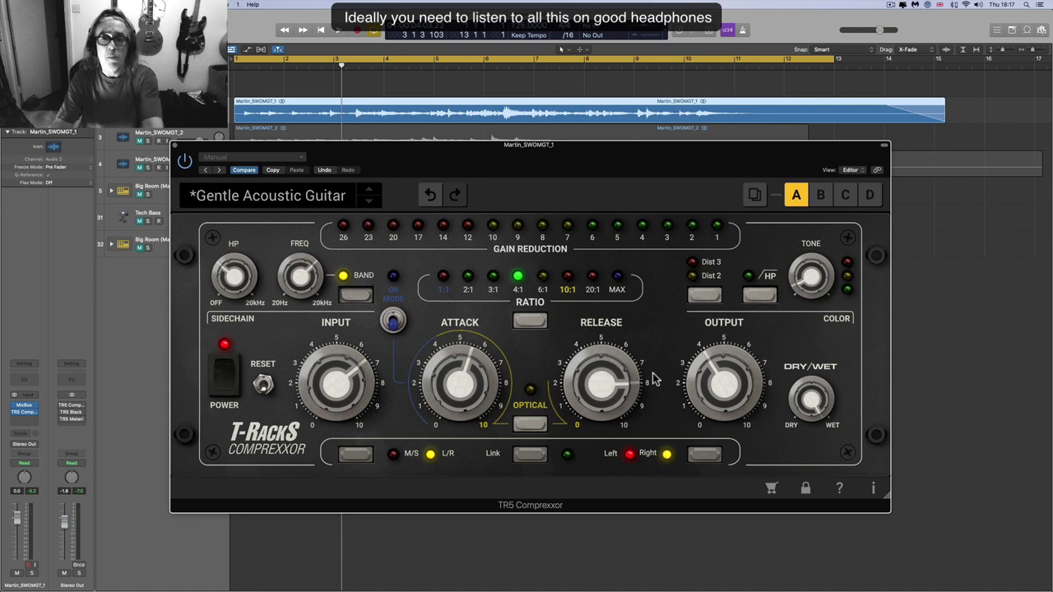
key("space")
mouse_move(716, 383)
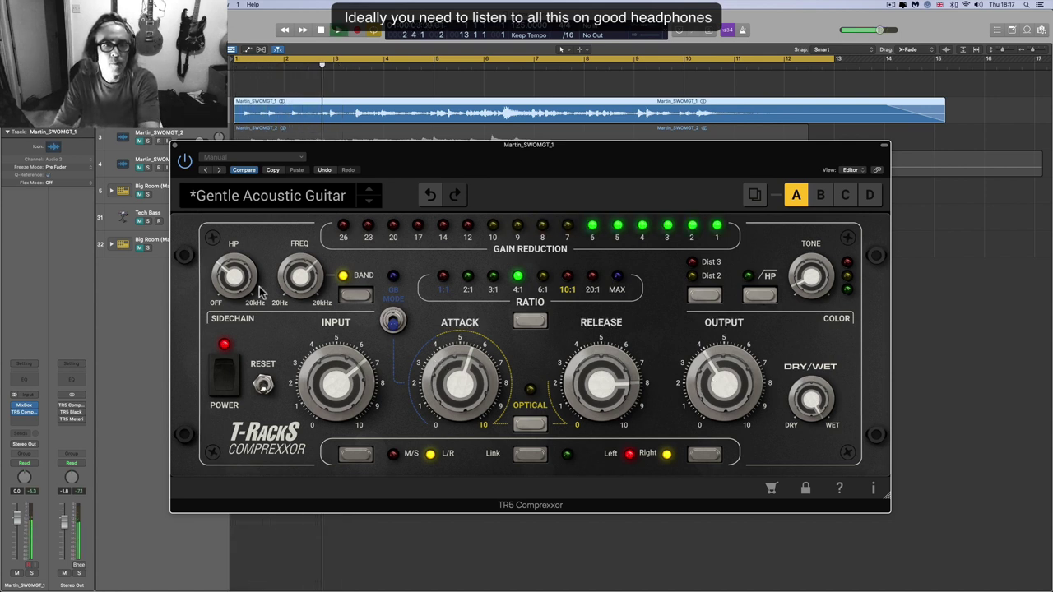
mouse_move(245, 317)
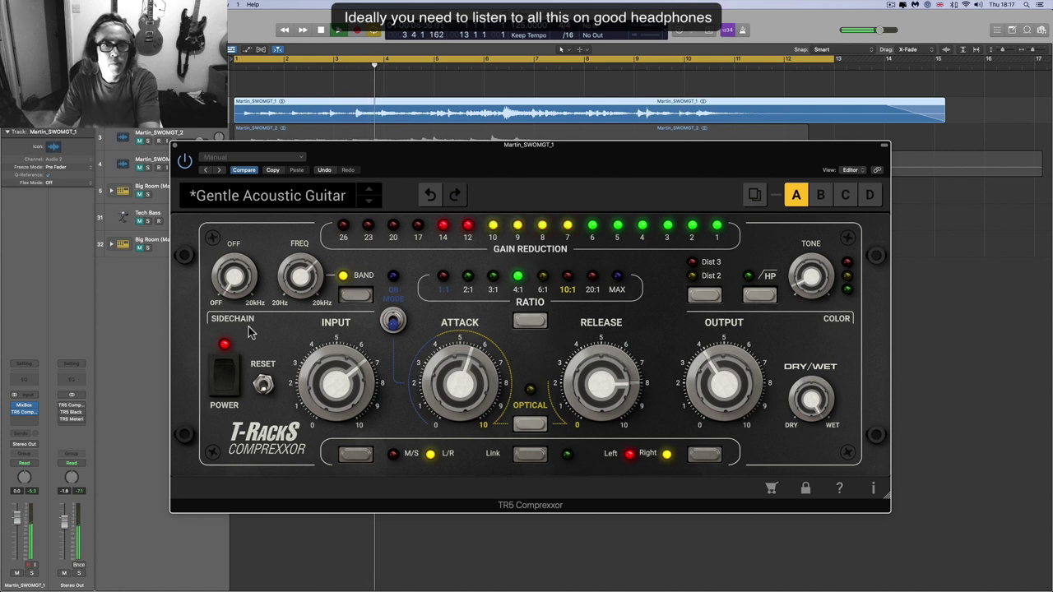
scroll(239, 301, "down", 2)
left_click_drag(241, 305, 236, 274)
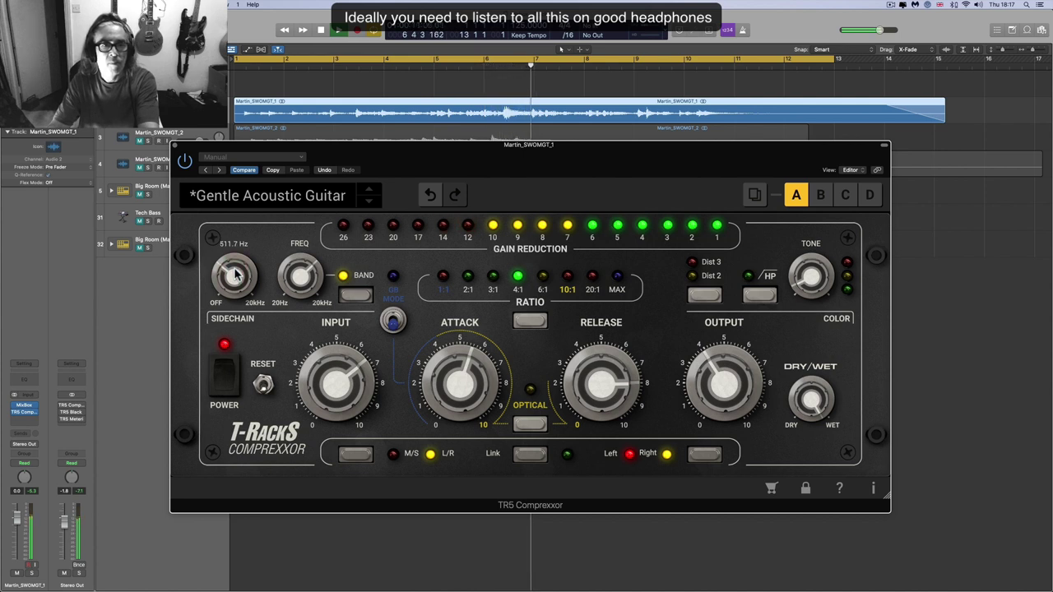
- Lower the compressor's output to 3.5 and switch on its Optical mode
left_click_drag(722, 374, 705, 388)
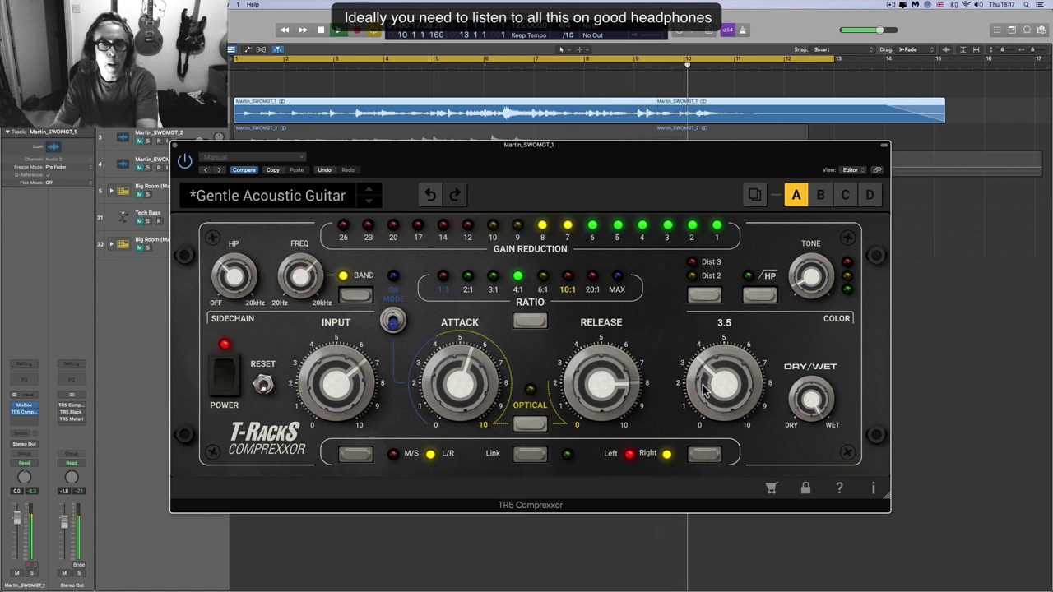
left_click(530, 426)
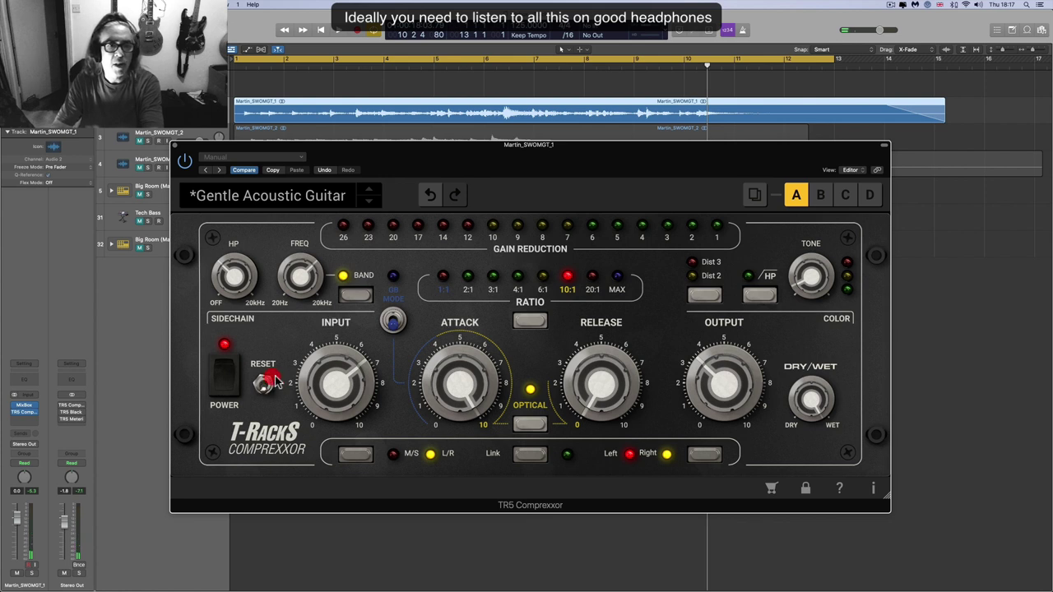
- Reset the compressor's settings, switch its Optical mode back on and start playing the guitar track
left_click(272, 381)
left_click(529, 424)
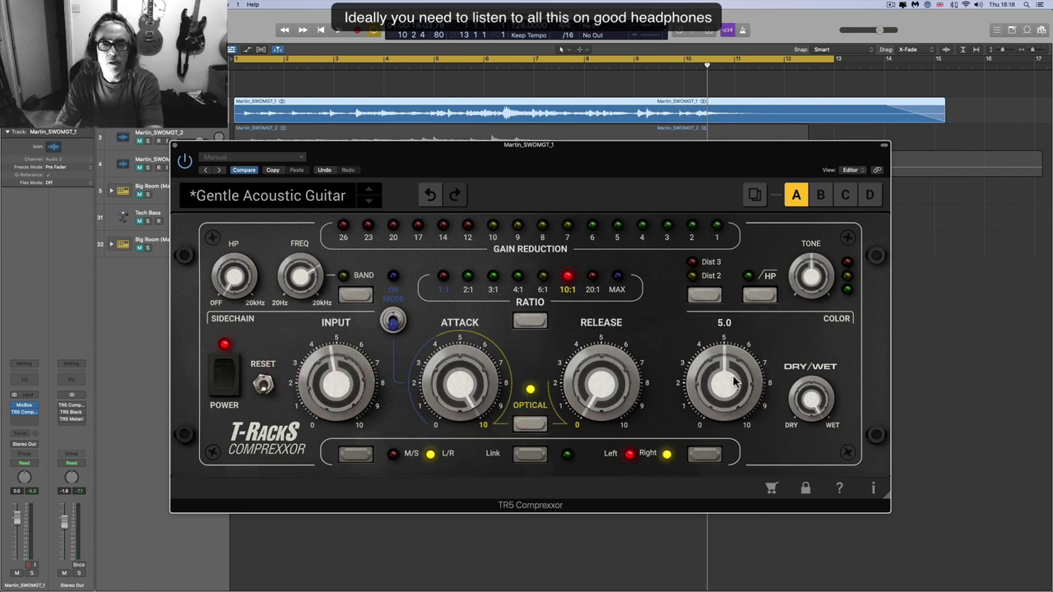
key("space")
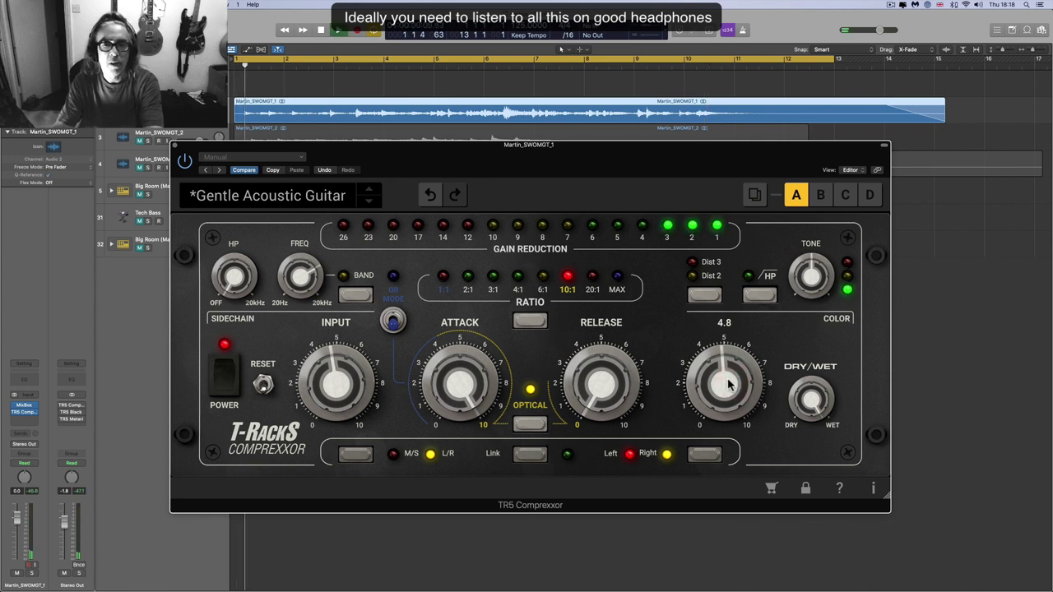
- Try an output level above 5 during playback, comparing it with the compressor's power off
left_click_drag(728, 384, 726, 358)
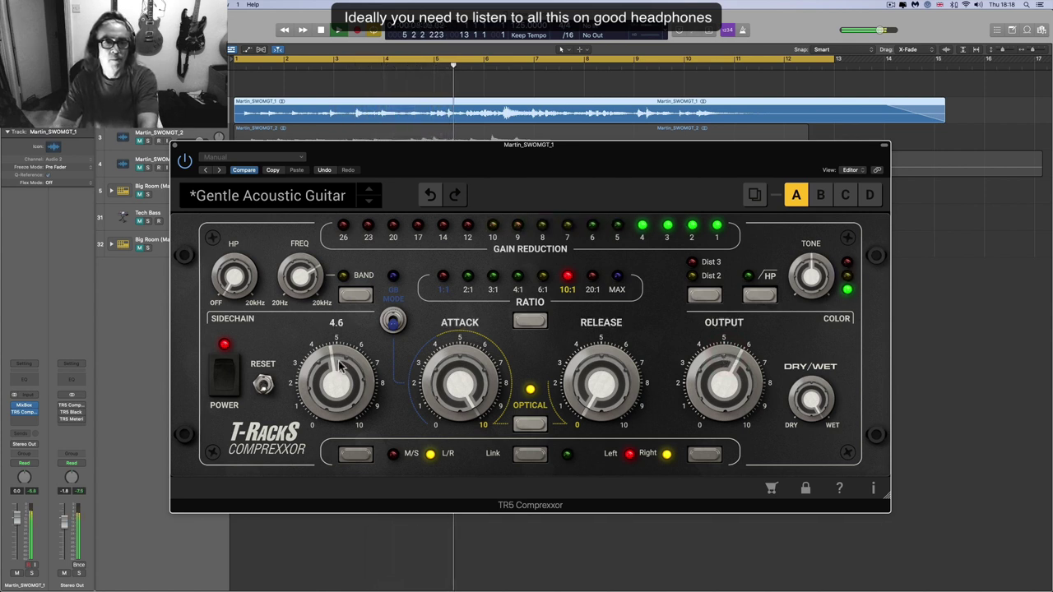
left_click(228, 372)
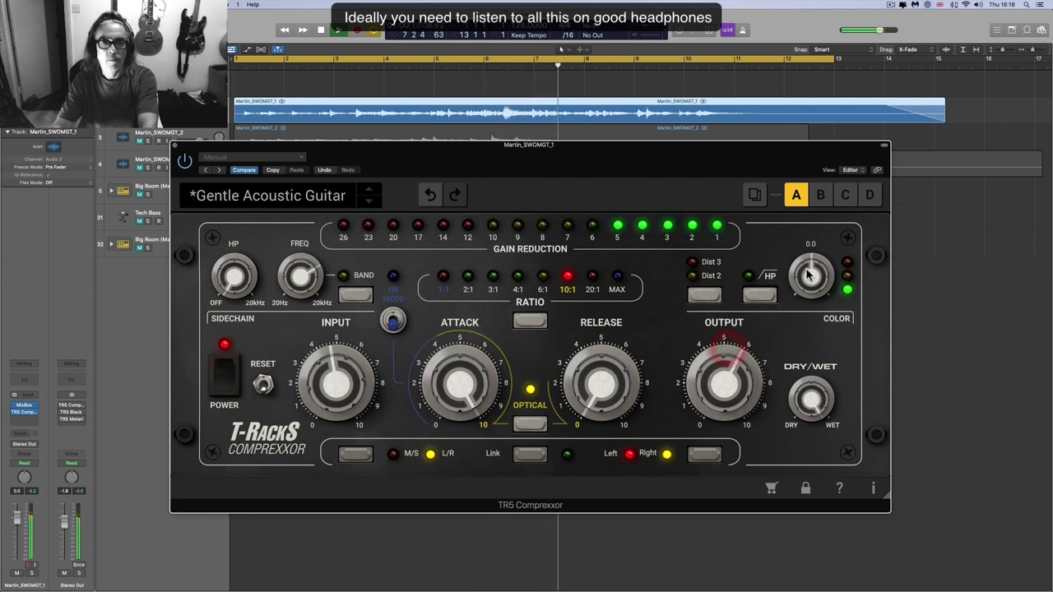
left_click_drag(709, 371, 728, 381)
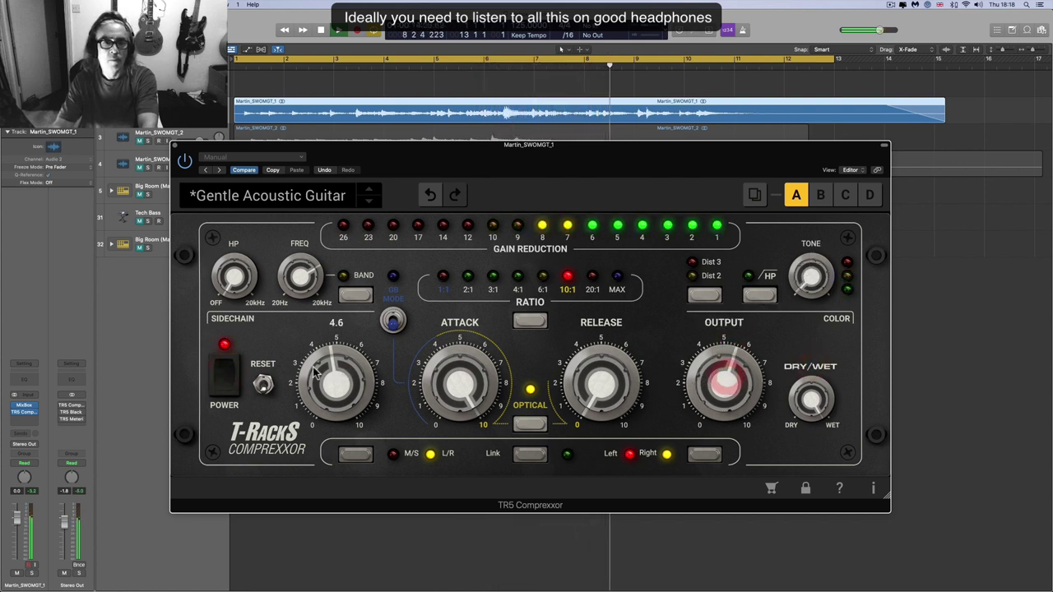
- Try matching levels on replay with the compressor's input at 6.0 and its output at 5.2
left_click_drag(329, 383, 328, 372)
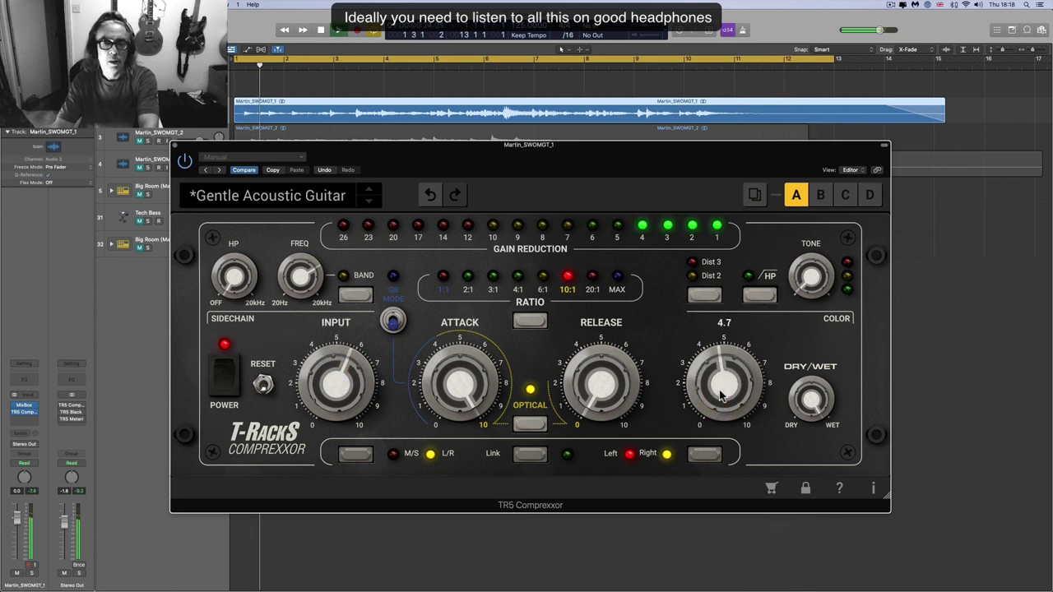
left_click_drag(721, 396, 721, 389)
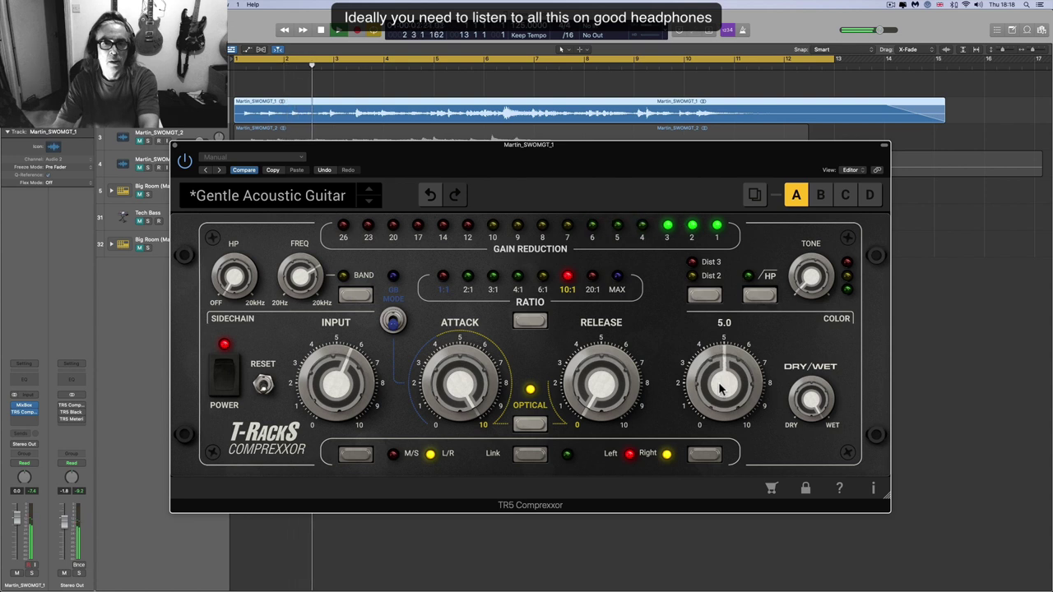
mouse_move(327, 387)
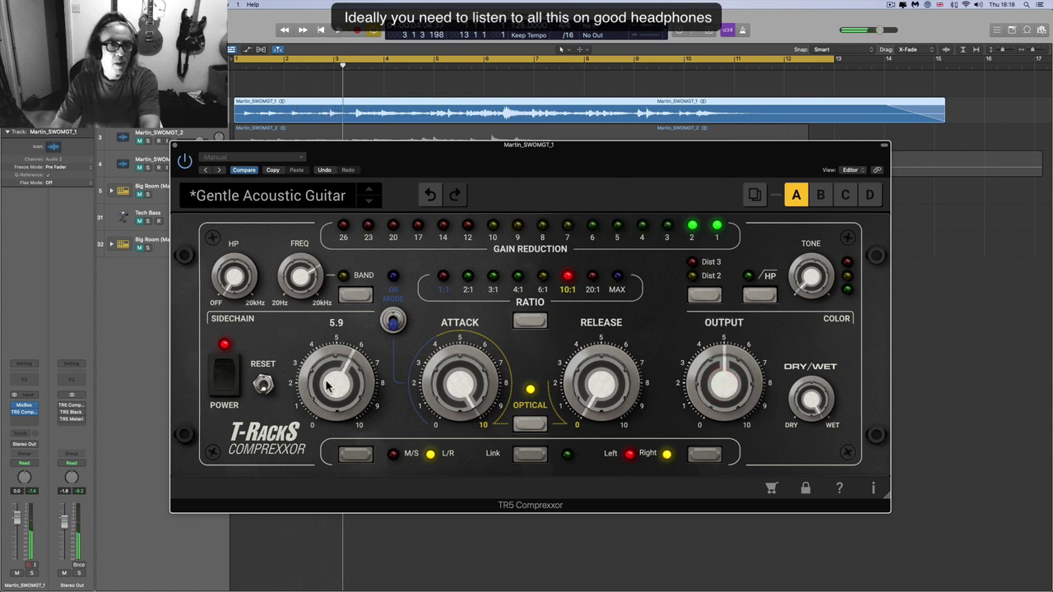
mouse_move(716, 386)
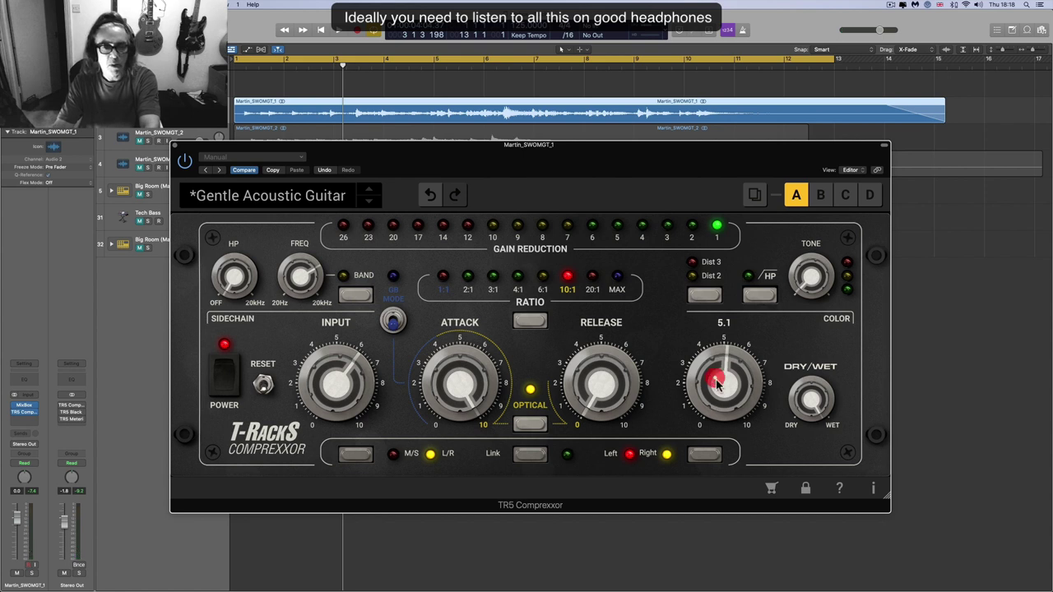
mouse_move(613, 396)
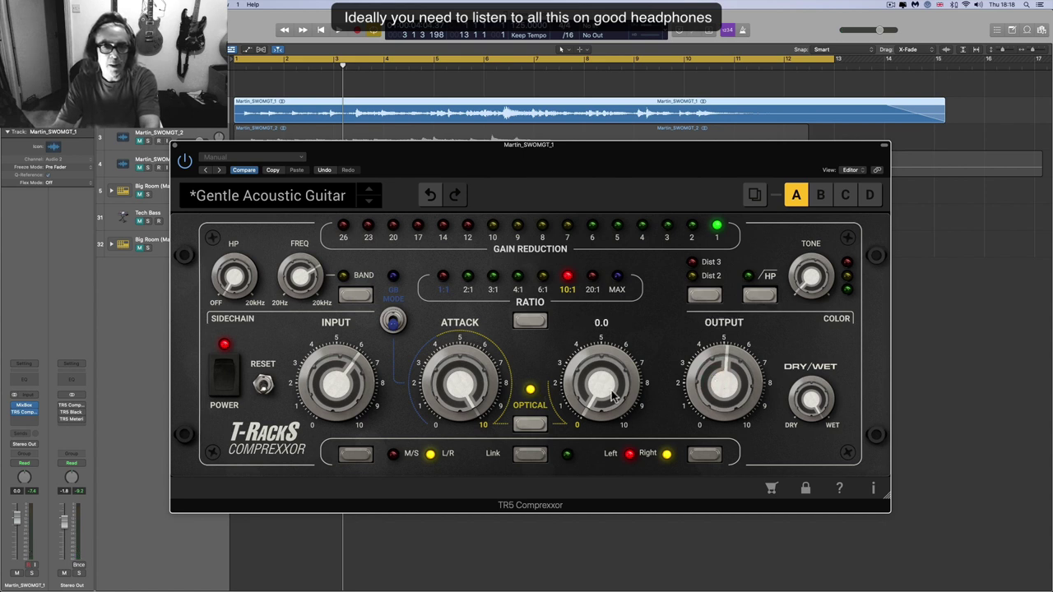
key("space")
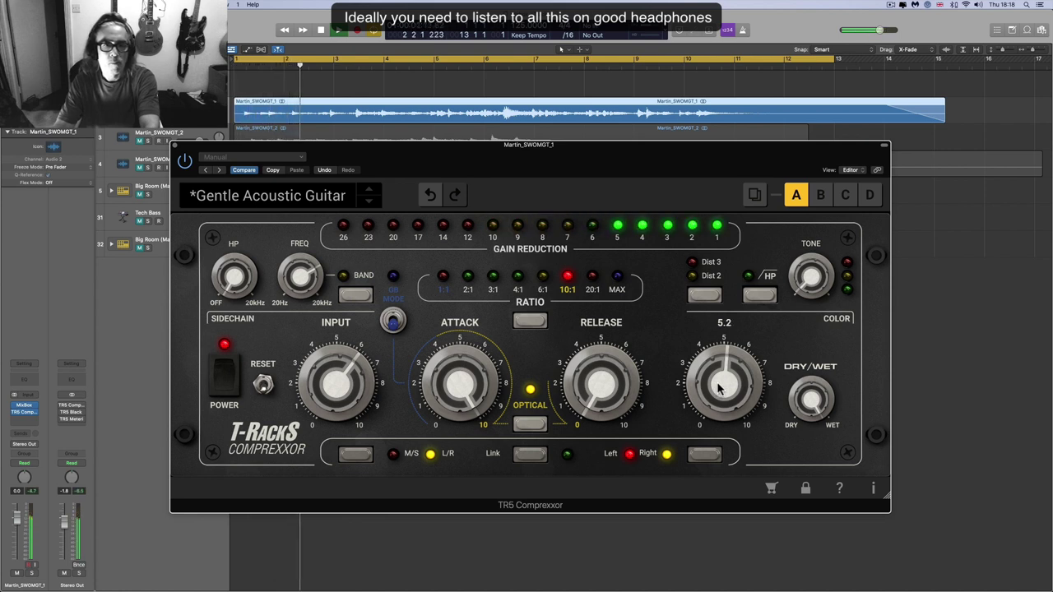
left_click_drag(718, 389, 719, 387)
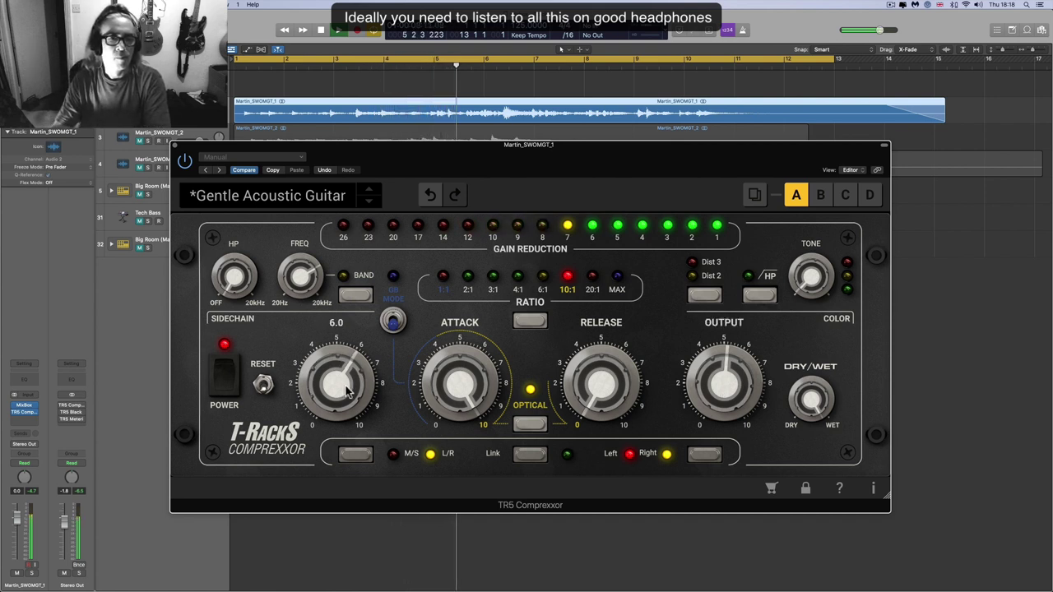
- Rebalance the guitar during playback with the compressor's input at 5.0 and its output at 5.8
left_click(716, 376)
mouse_move(350, 382)
left_click_drag(350, 383, 351, 393)
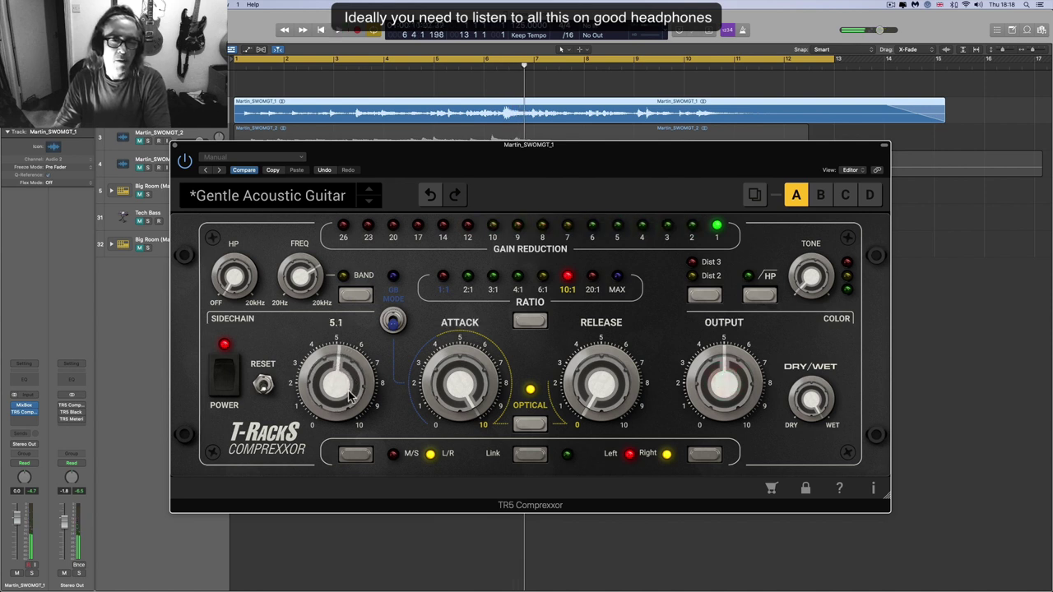
mouse_move(728, 380)
key("space")
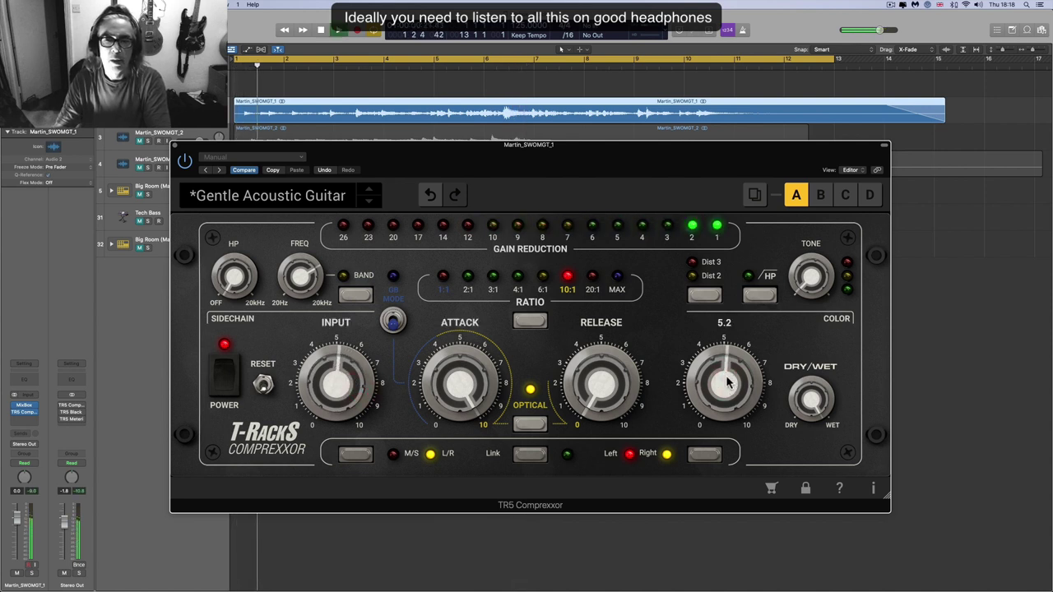
left_click_drag(727, 381, 728, 374)
left_click_drag(345, 387, 345, 397)
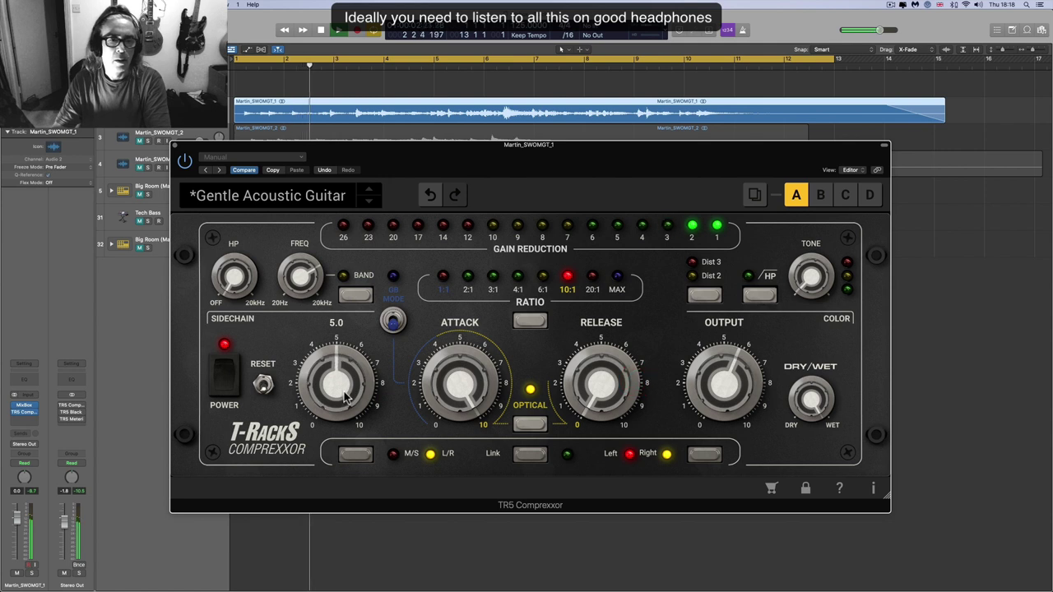
left_click_drag(713, 395, 714, 388)
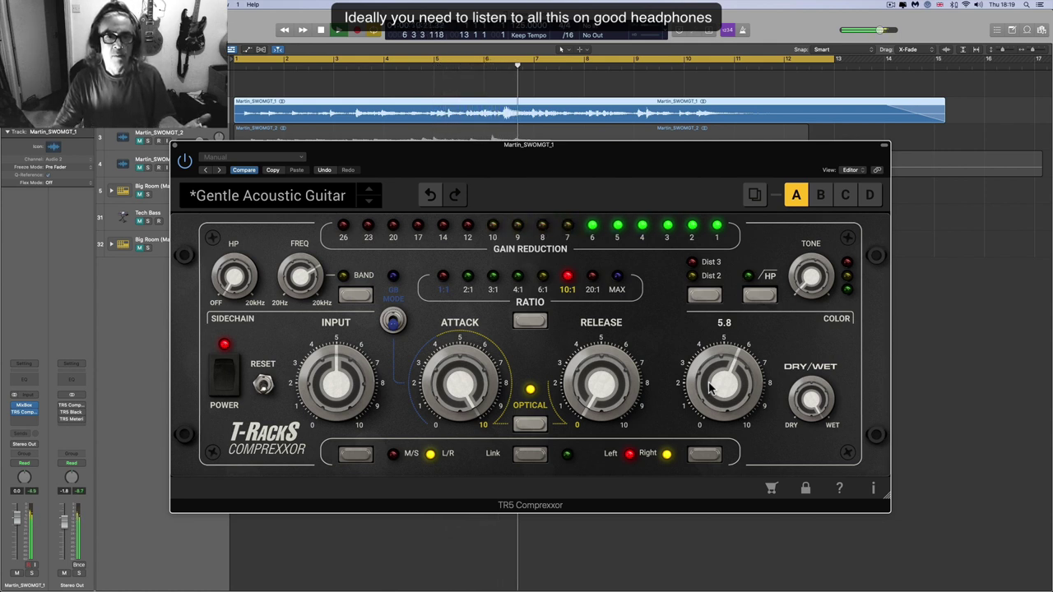
- Enable the sidechain band filter at 276.0 Hz and toggle it during playback to compare the compression
left_click(354, 298)
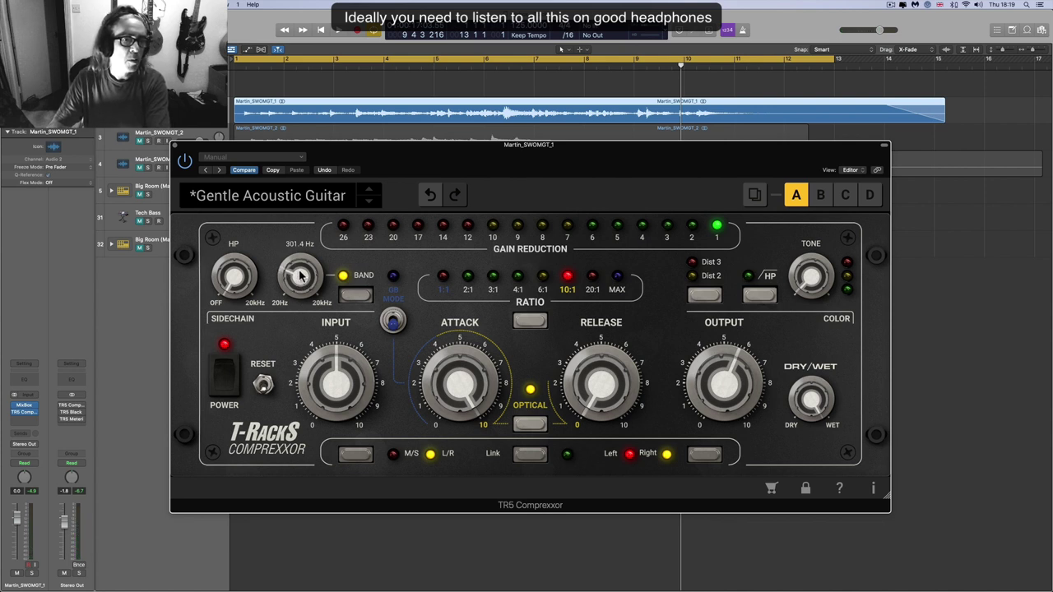
key("space")
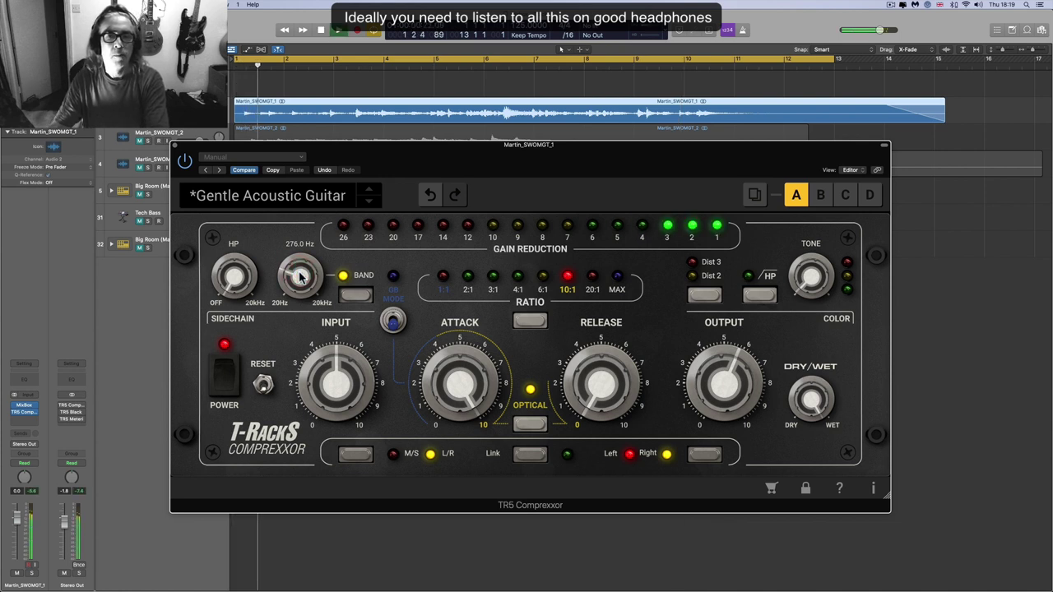
left_click(352, 296)
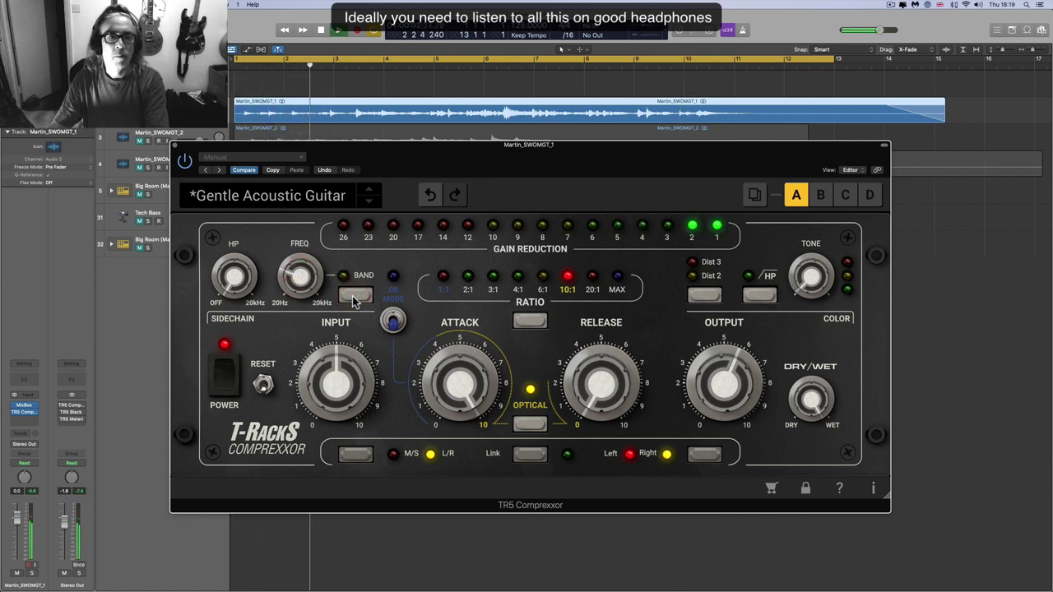
left_click(352, 296)
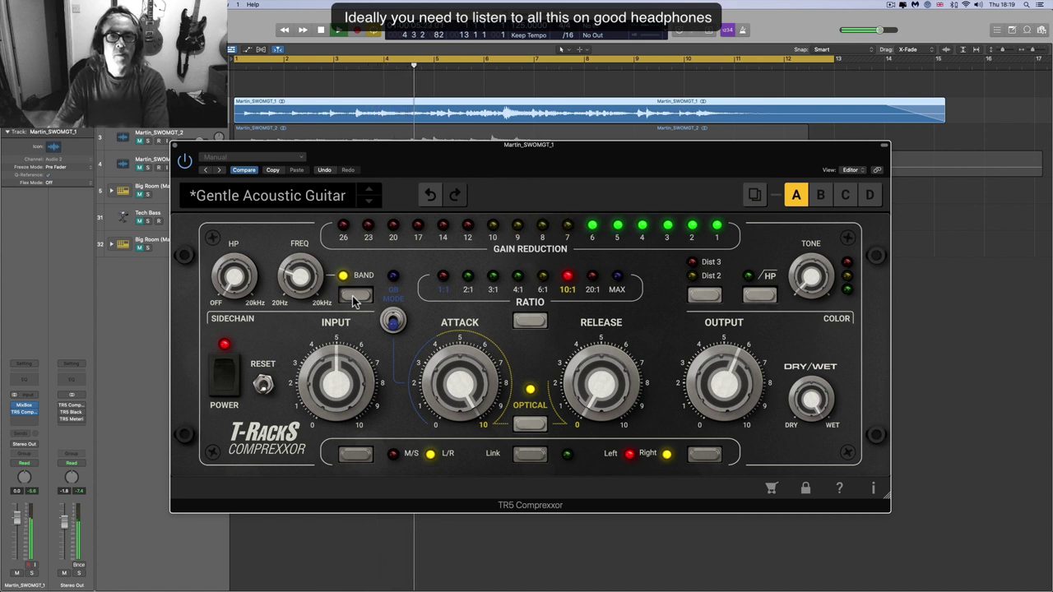
left_click(352, 296)
left_click(352, 296)
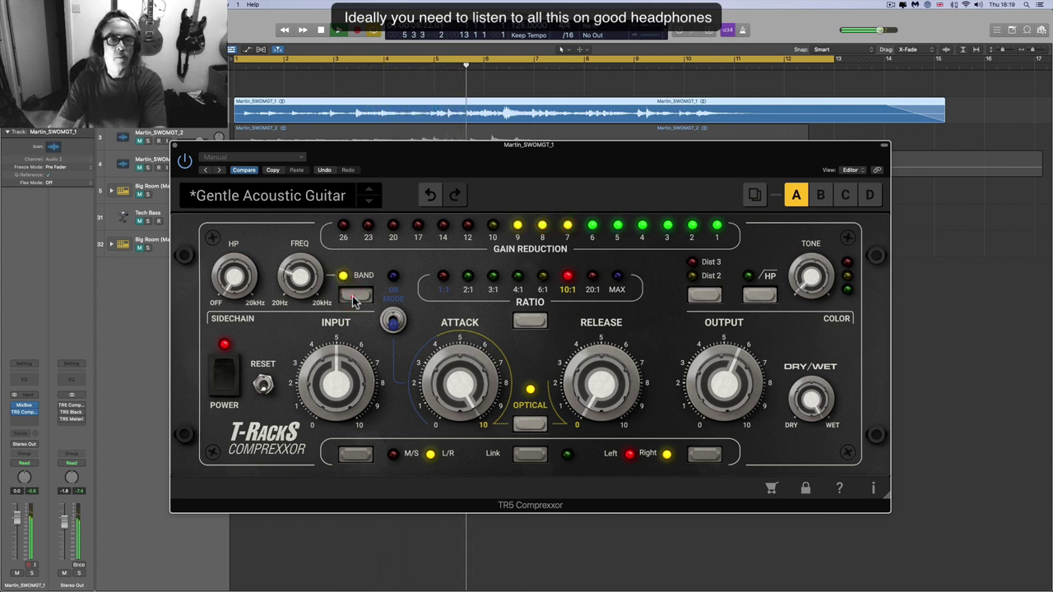
mouse_move(292, 274)
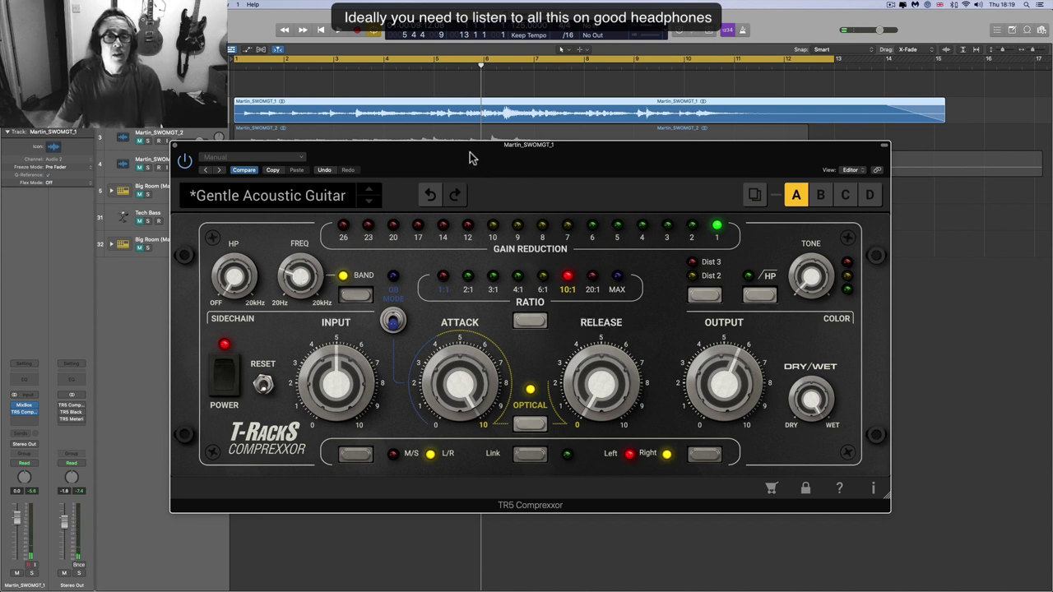
- Move the Comprexxor plug-in window clear of the tracks and close it
left_click_drag(473, 157, 488, 176)
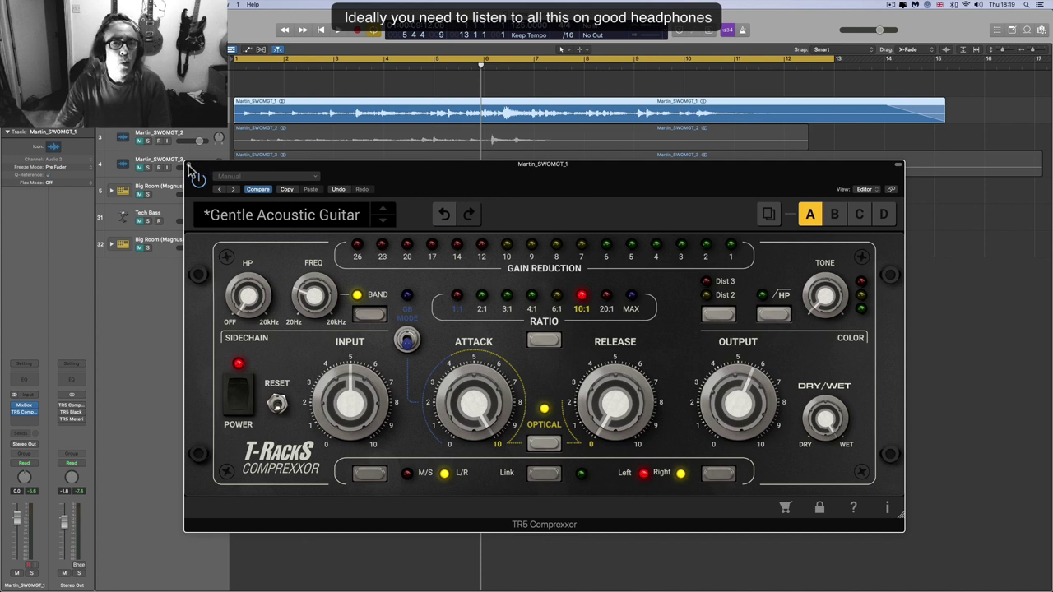
left_click(189, 166)
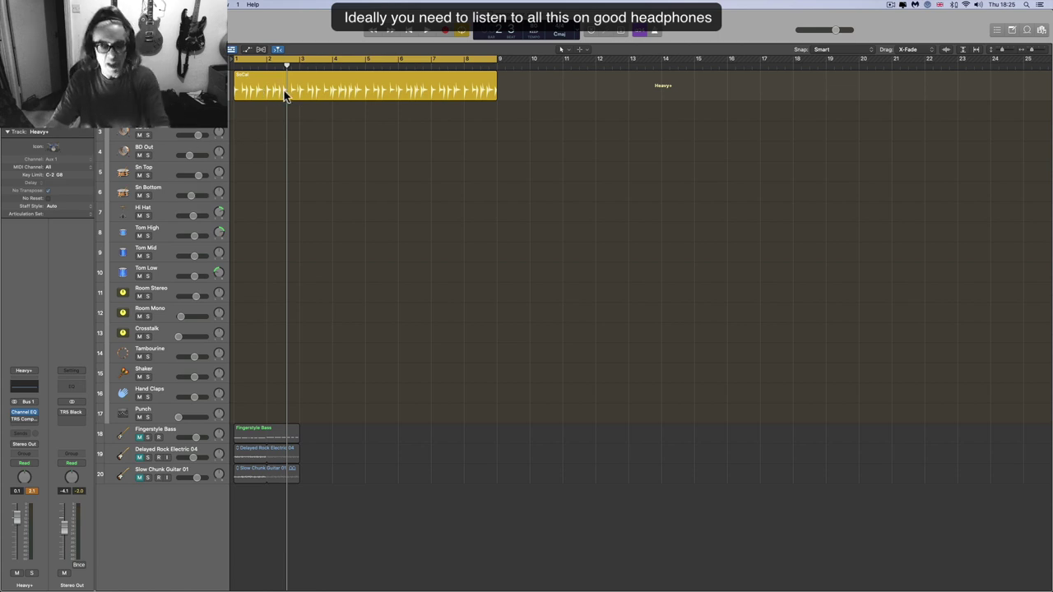
- Play the drum loop from the start and raise the Stereo Out level to -0.6 dB
key("Return")
key("space")
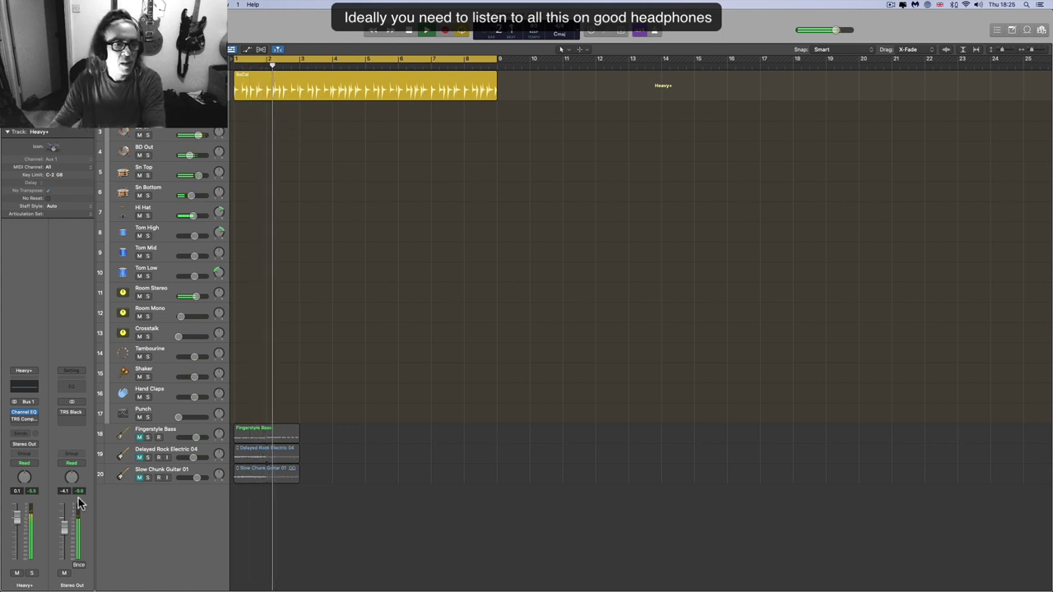
left_click_drag(64, 528, 65, 518)
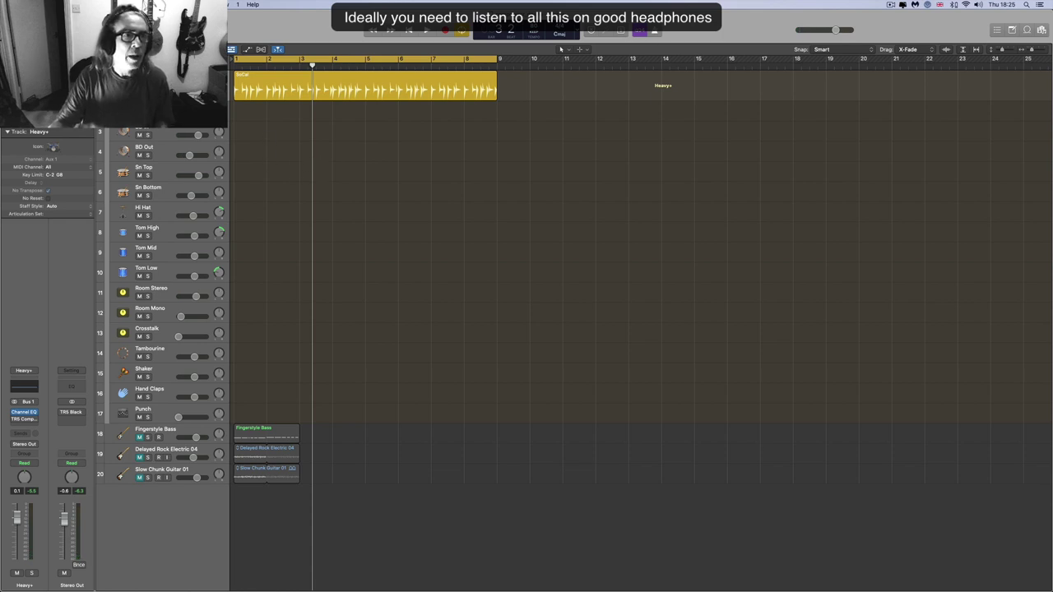
- Show the mixer and step through the drum kit channels from Overheads to Hand Claps to review their routing and effects
key("x")
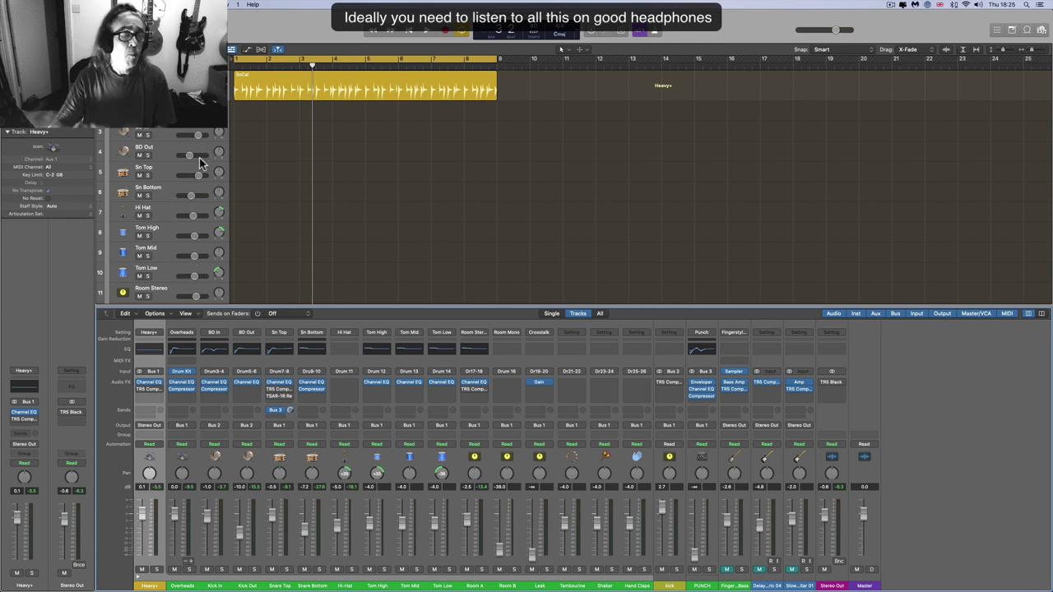
left_click(189, 477)
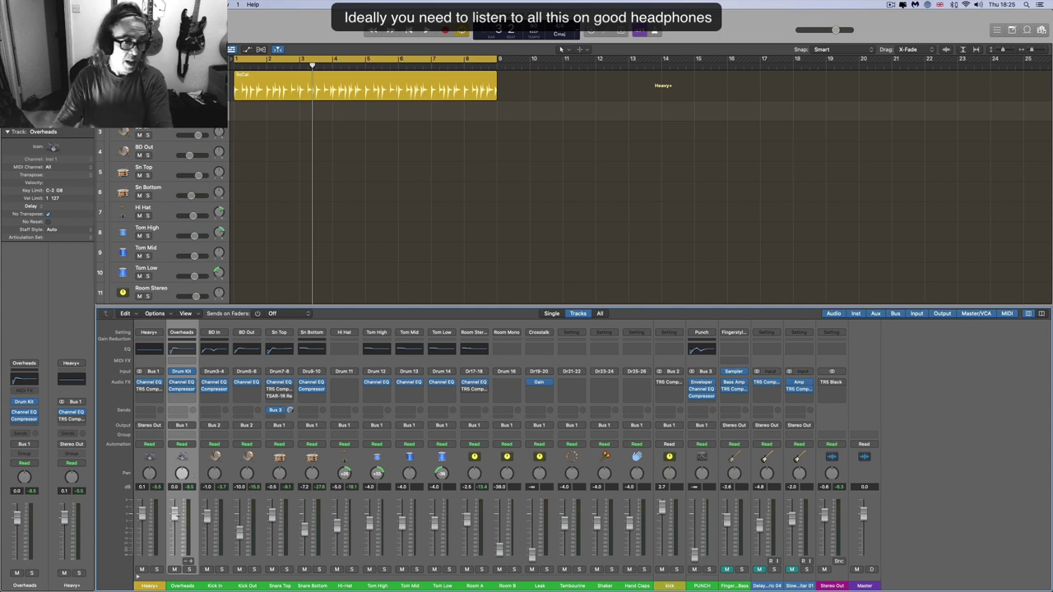
left_click(222, 473)
left_click(251, 475)
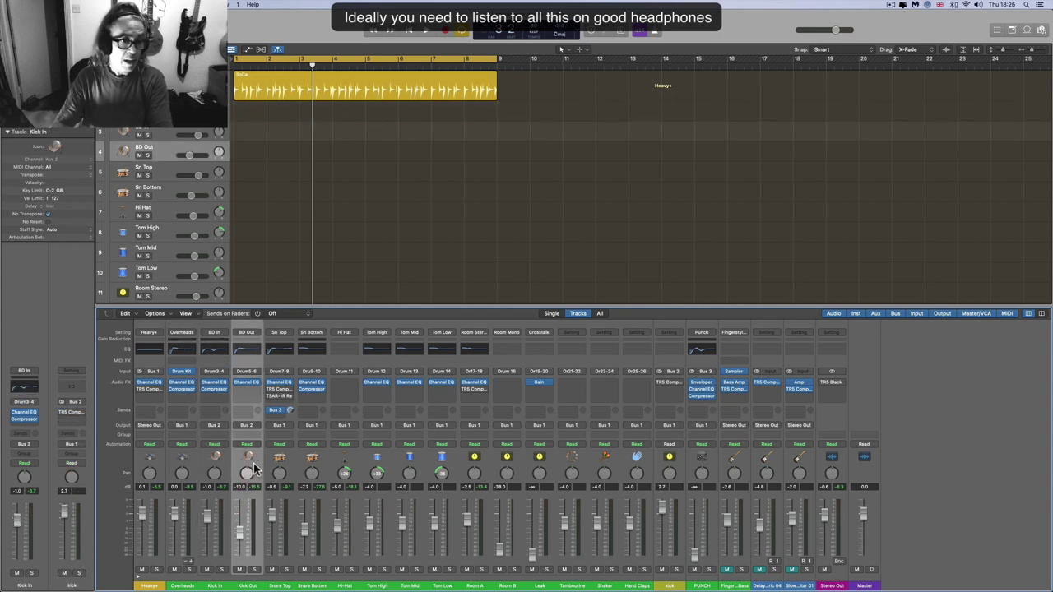
key("Down")
key("Down")
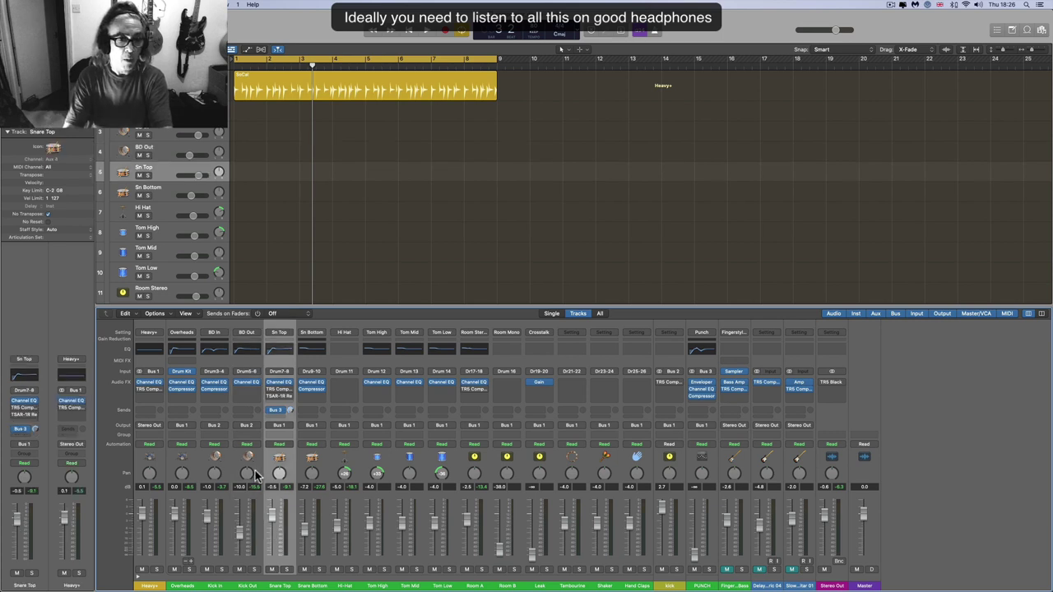
key("Down")
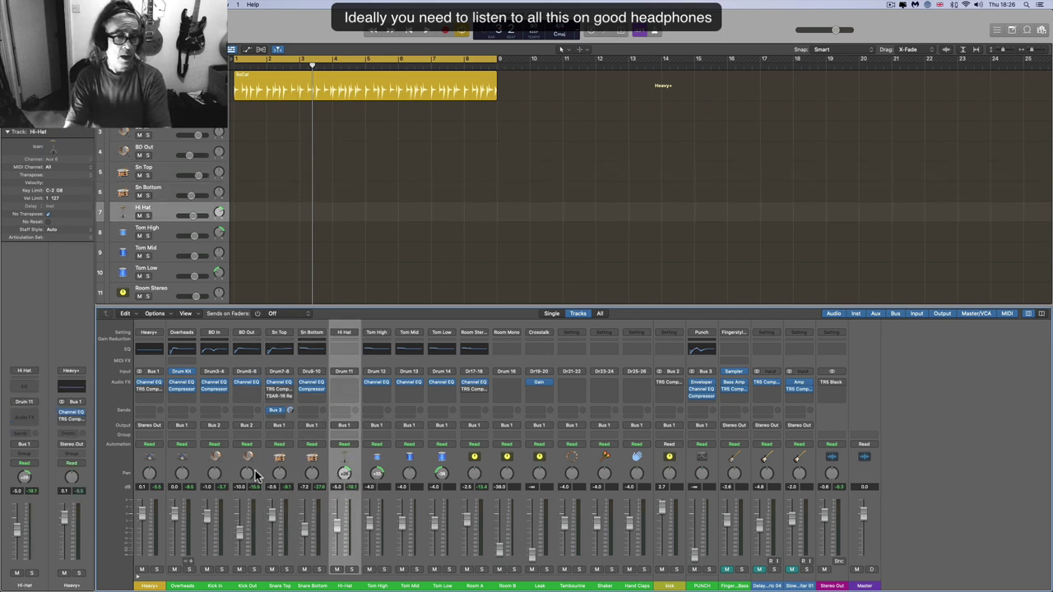
key("Down")
key("Down")
key("Down")
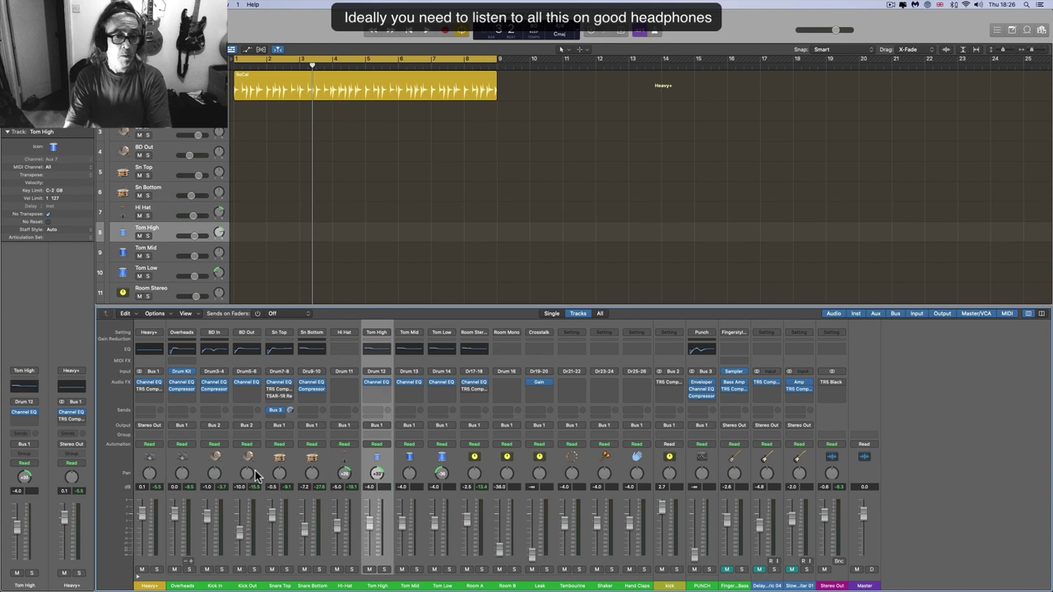
key("Down")
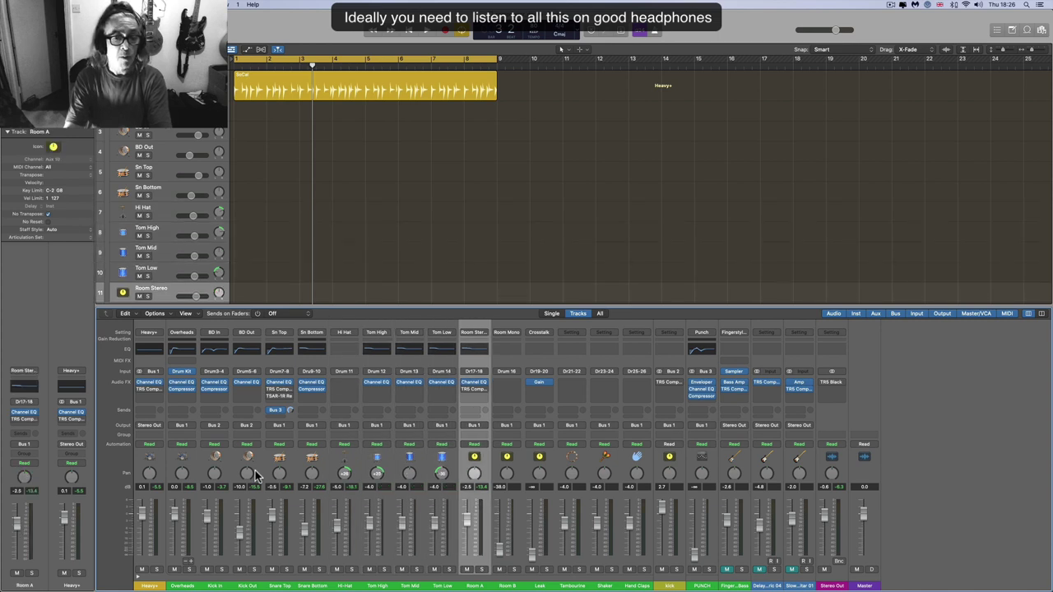
key("Down")
key("Down")
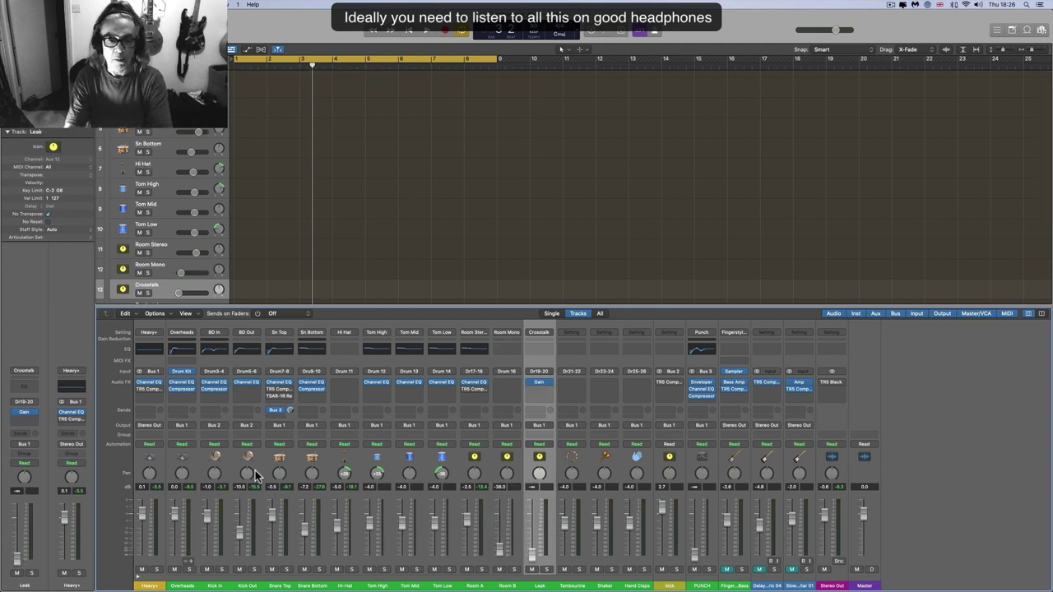
key("Down")
key("Down")
key("Down")
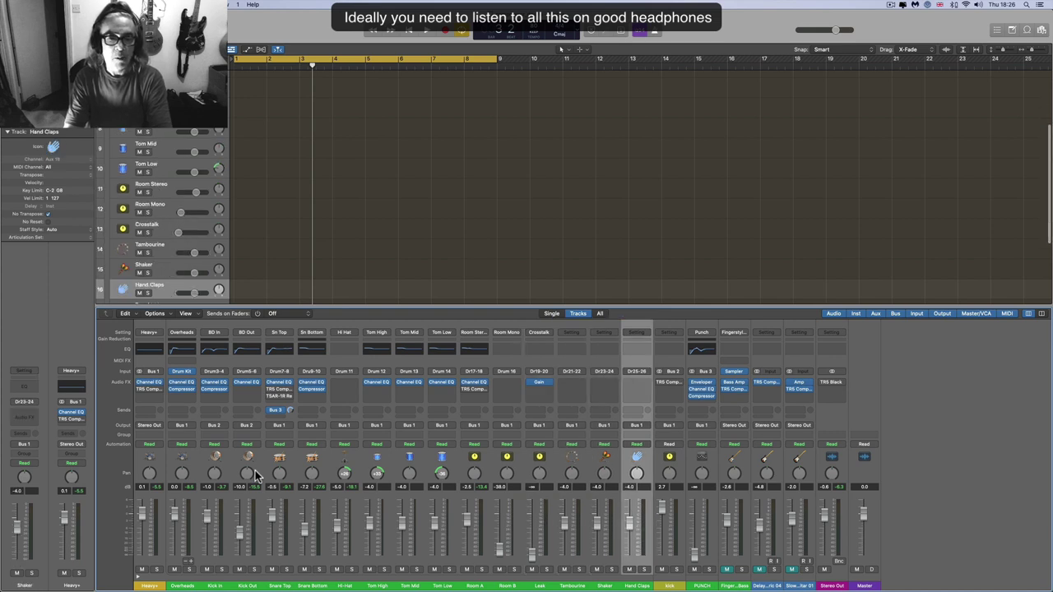
- Lower the Heavy+ drum bus level to -0.7 dB and play a short stretch of the drum loop
key("Up")
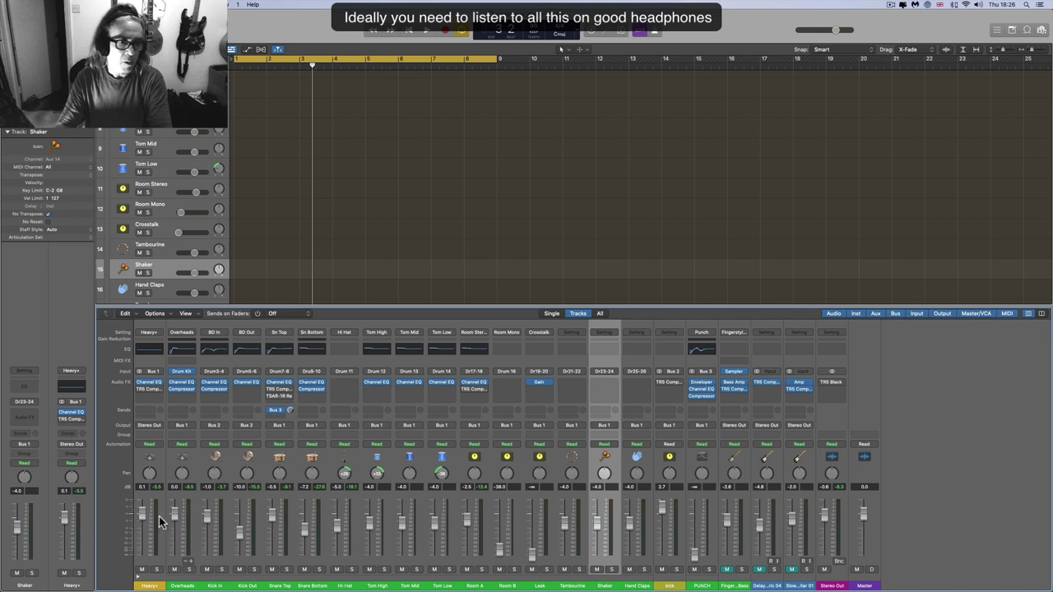
mouse_move(143, 512)
left_mouse_down()
mouse_move(143, 543)
mouse_move(143, 517)
left_mouse_up()
key("space")
key("space")
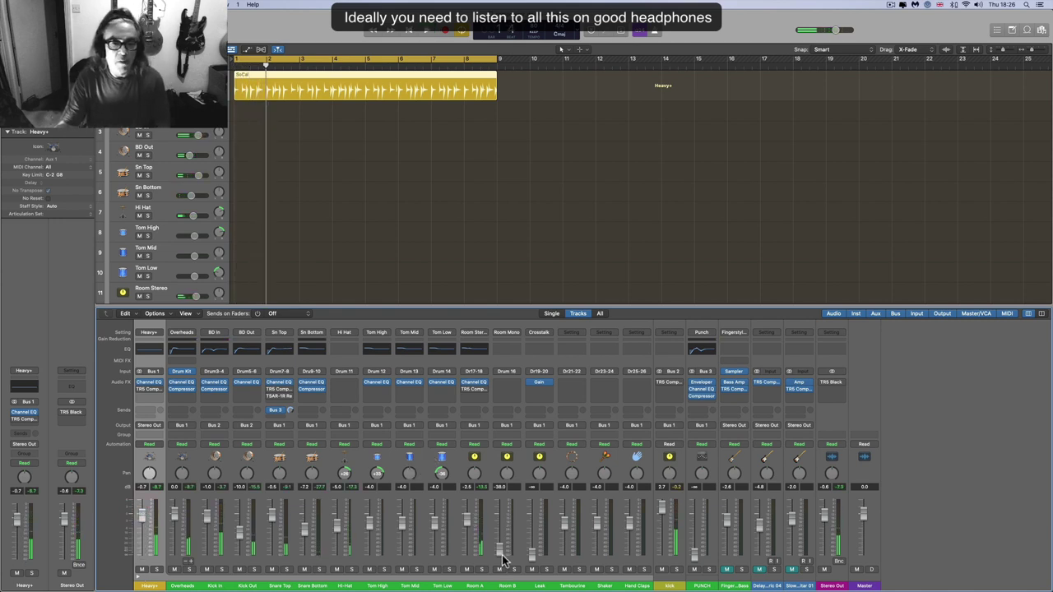
- Open Drum Kit Designer on the Overheads channel and show the edit settings of its kick drum
left_click(181, 371)
left_click_drag(530, 116, 488, 122)
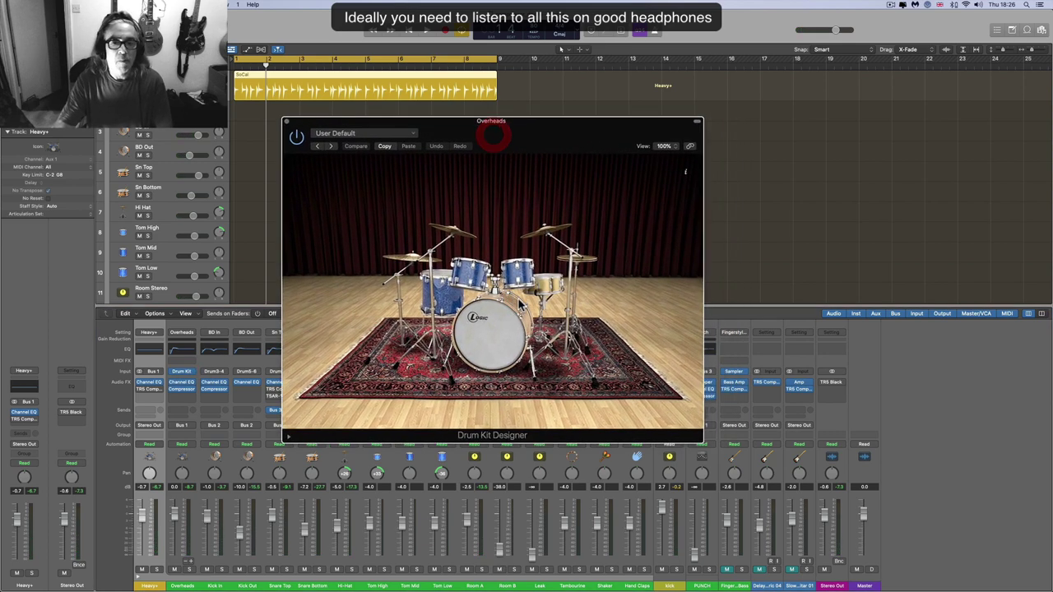
left_click(502, 329)
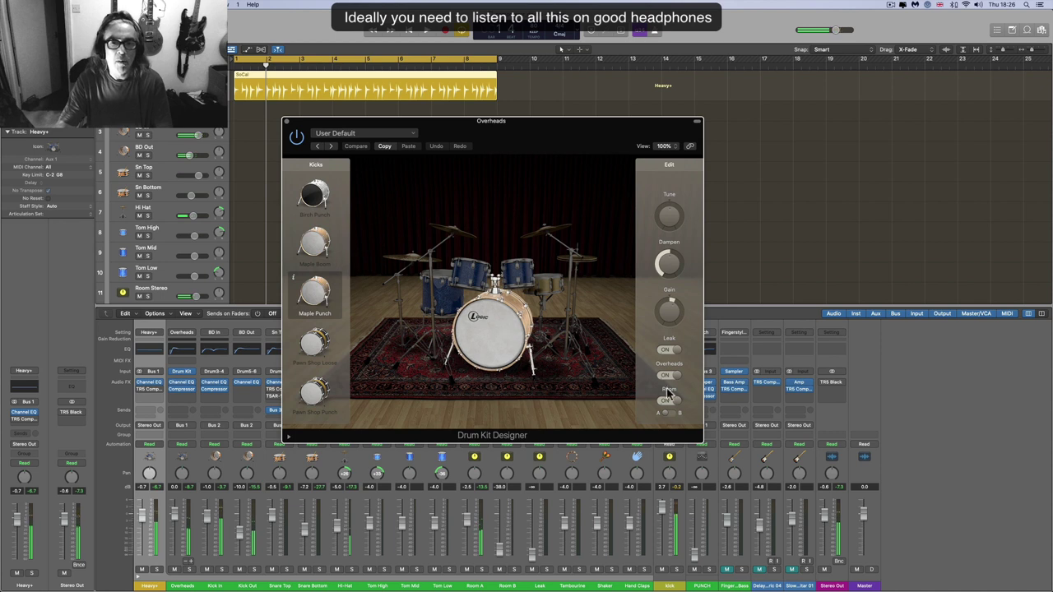
- Switch the kick drum's Room setting between A and B to demonstrate the room options and close Drum Kit Designer
left_click(665, 400)
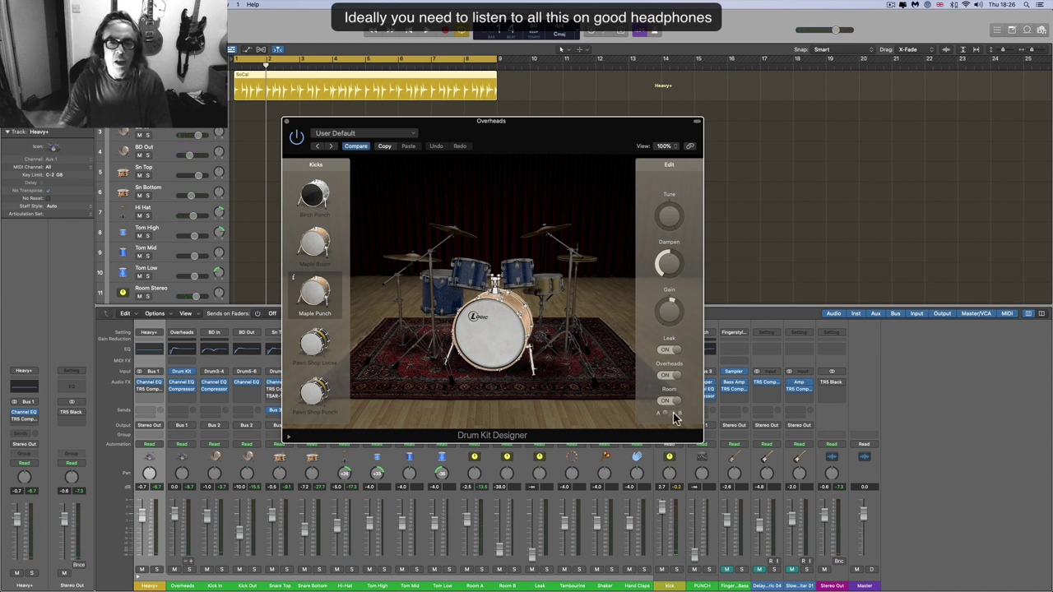
left_click(675, 415)
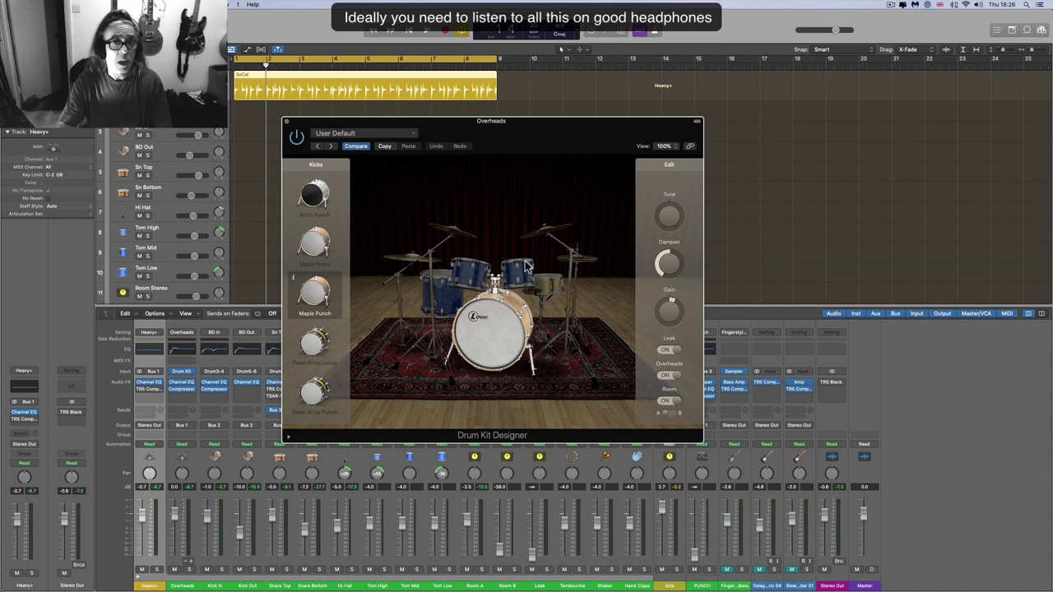
left_click(675, 413)
left_click(673, 415)
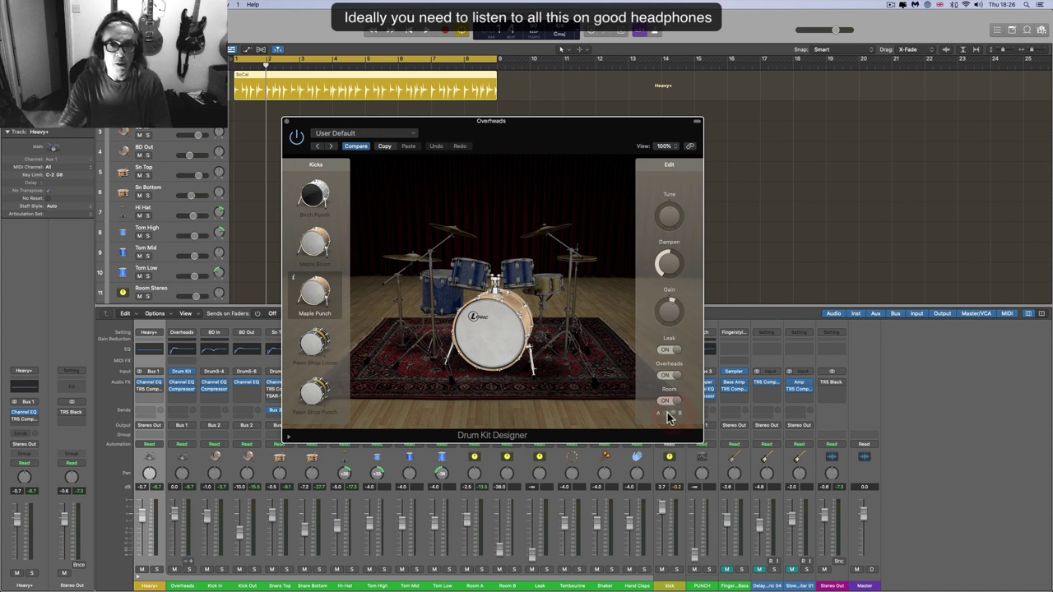
left_click(669, 413)
left_click(668, 413)
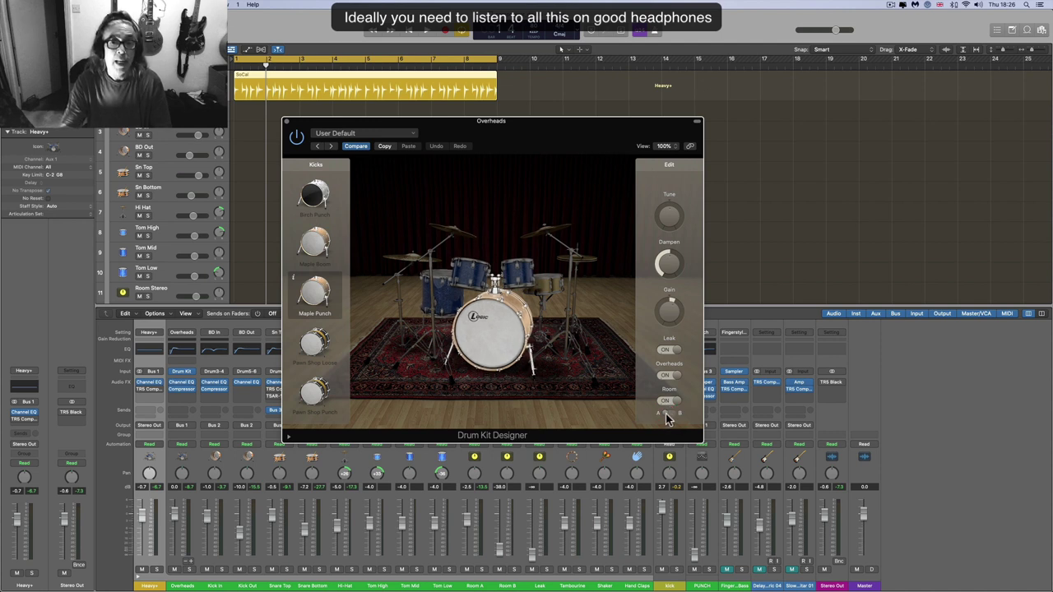
left_click(287, 122)
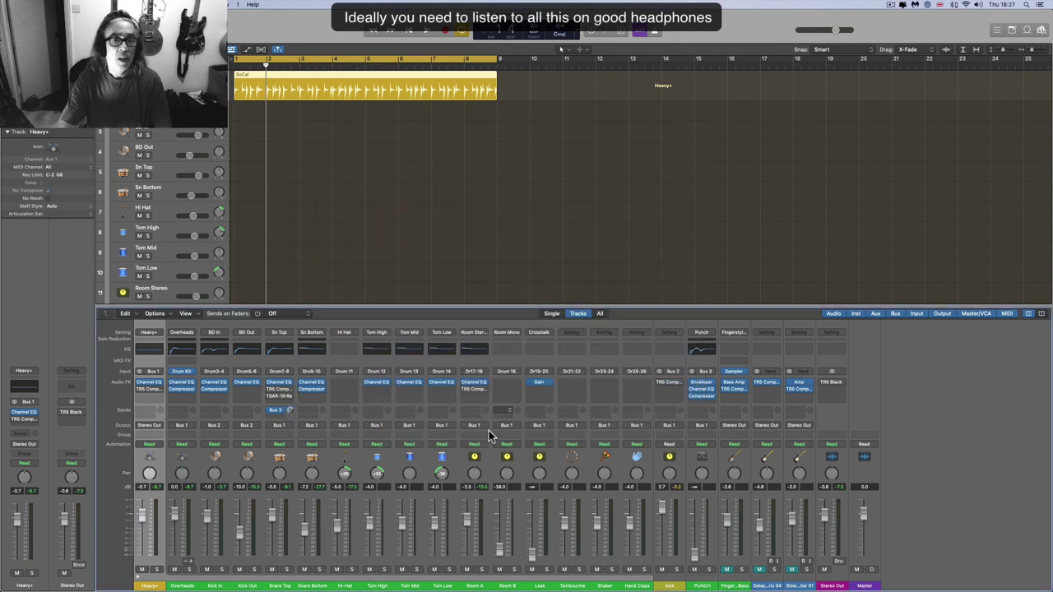
- Pull the Room A level almost fully down, start playback and lower the kick bus level to 1.1 dB
left_click_drag(468, 518, 466, 551)
key("space")
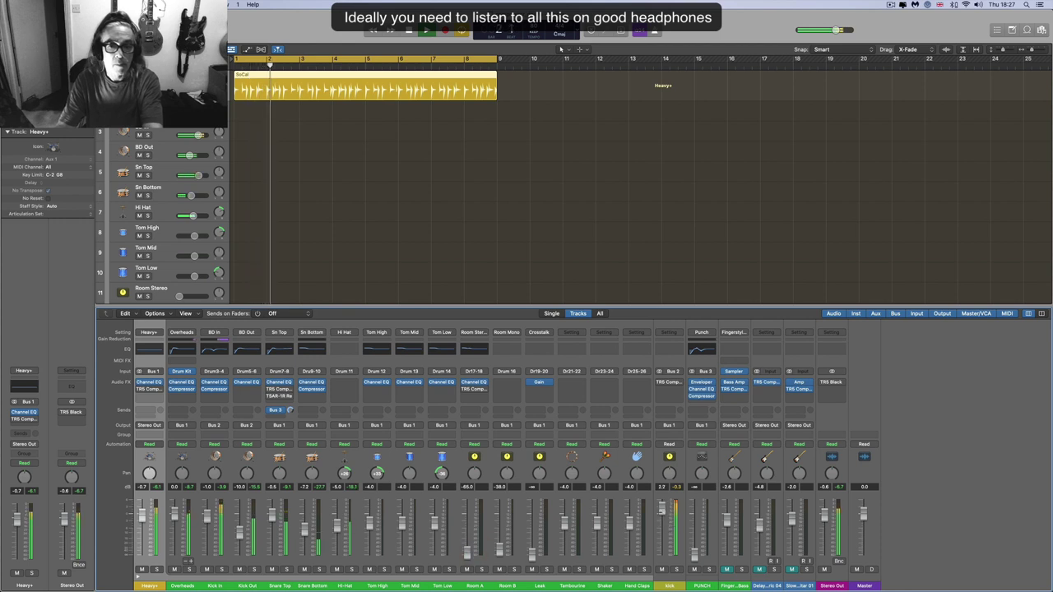
left_click_drag(661, 507, 661, 516)
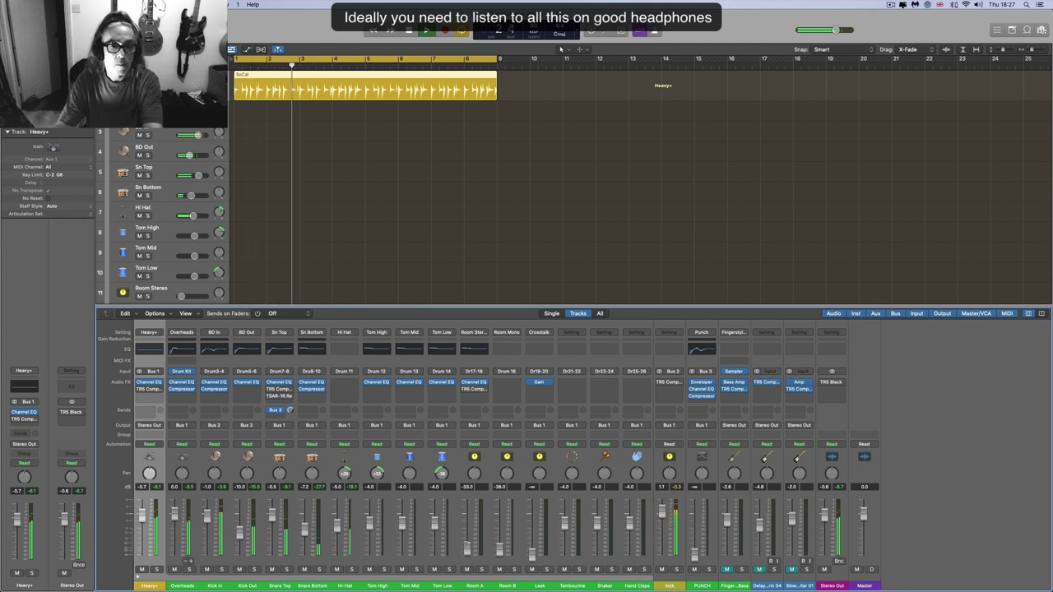
- Raise the Room A level to just above 0 dB to hear the room sound and stop playback
left_click_drag(467, 551, 468, 509)
left_click(467, 479)
key("space")
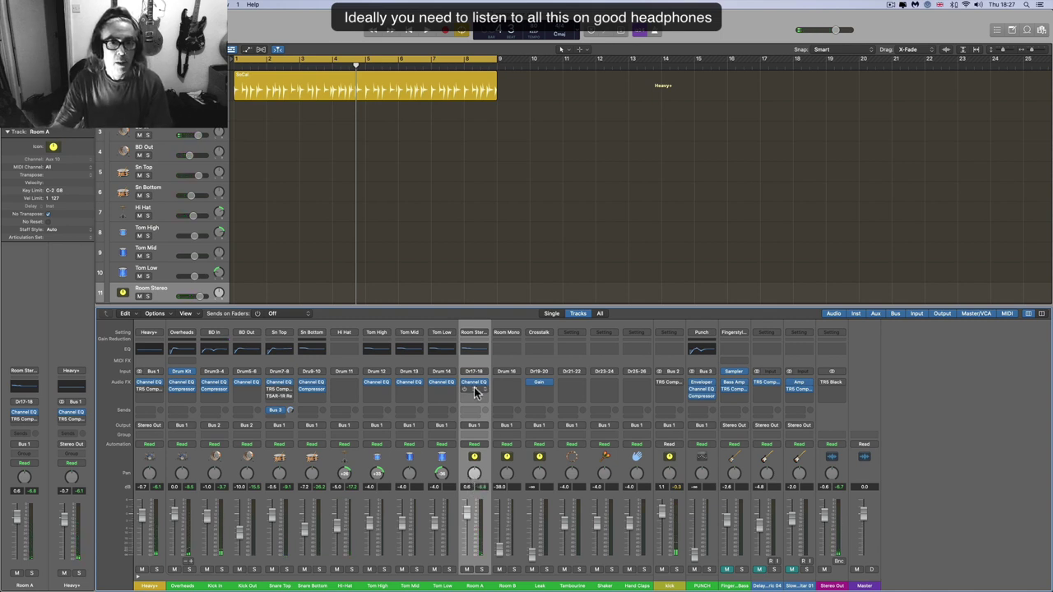
- Open the Comprexxor on the Room A channel, enlarge it to review its settings, and enable it with the mixer faders still reachable
left_click(475, 391)
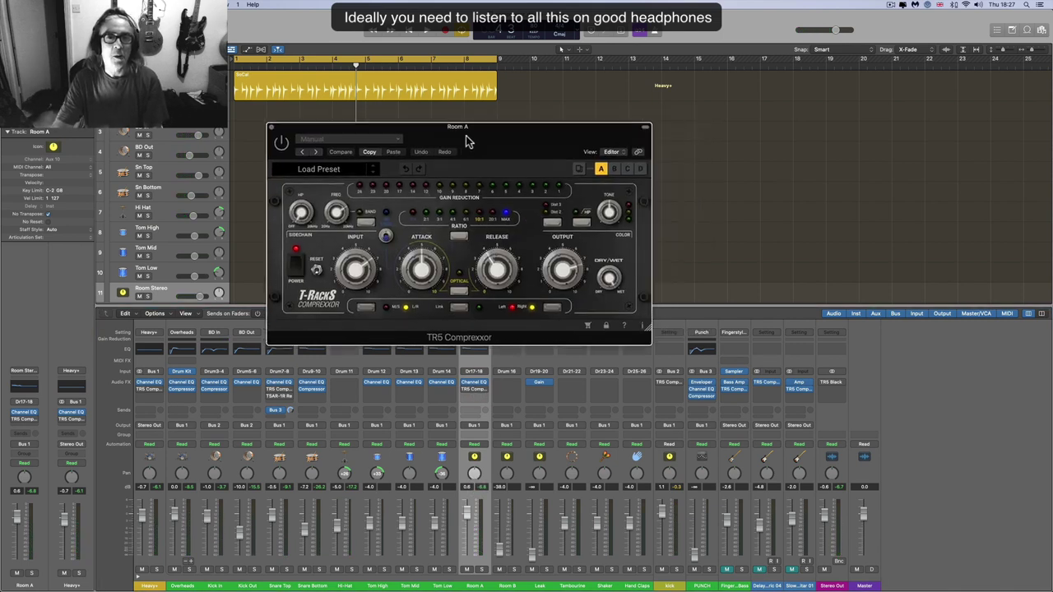
left_click_drag(466, 142, 443, 152)
left_click_drag(628, 339, 850, 408)
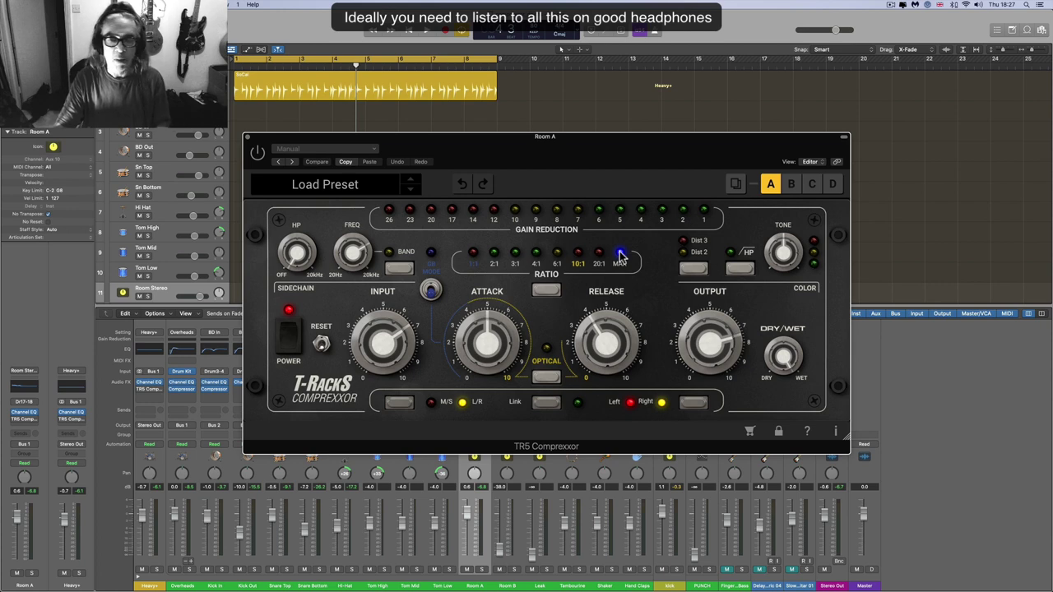
left_click_drag(575, 162, 576, 172)
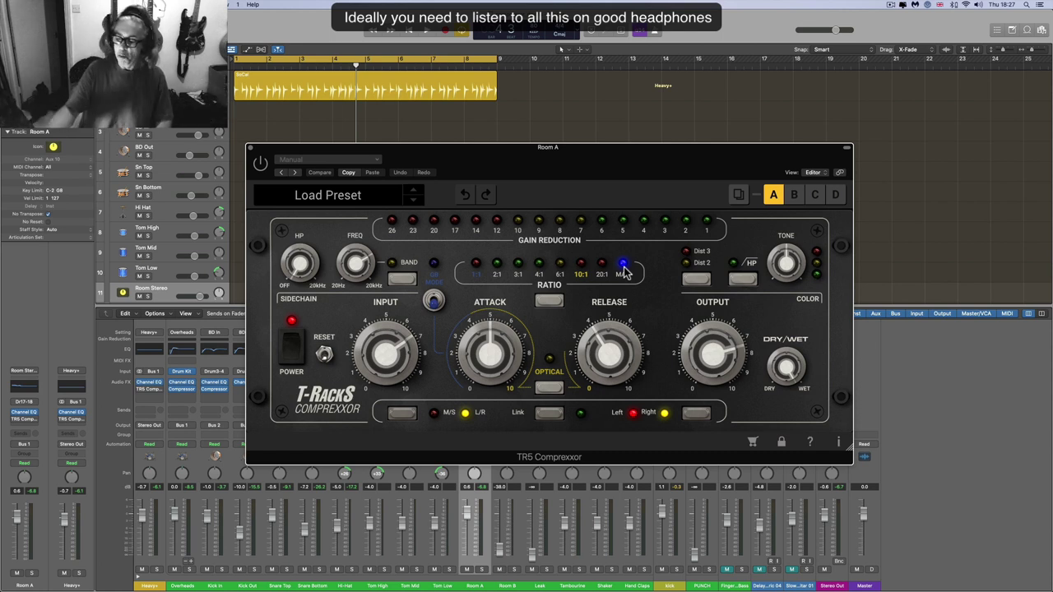
left_click_drag(569, 156, 573, 124)
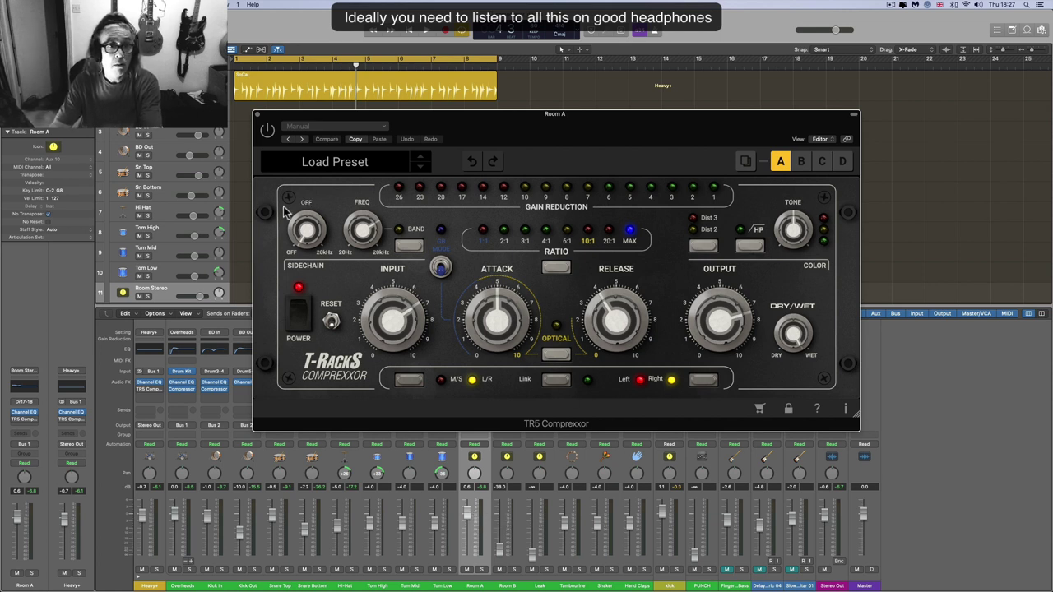
left_click_drag(418, 116, 451, 129)
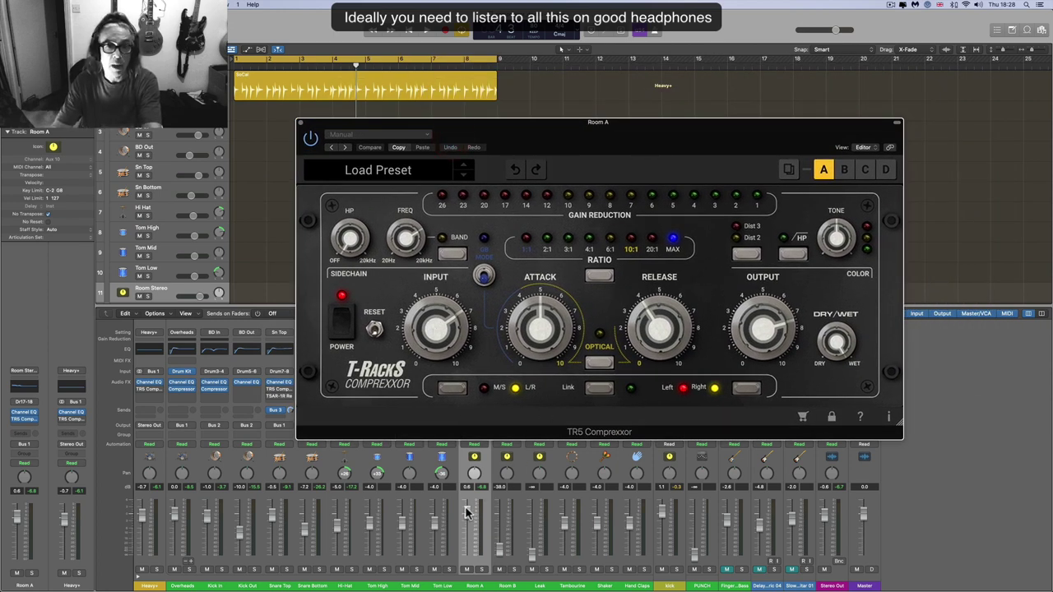
- Lower the Room A level to -2.3 dB, play the loop with the Comprexxor active, and close the plug-in
mouse_move(466, 511)
left_mouse_down()
mouse_move(465, 562)
mouse_move(465, 520)
left_mouse_up()
key("space")
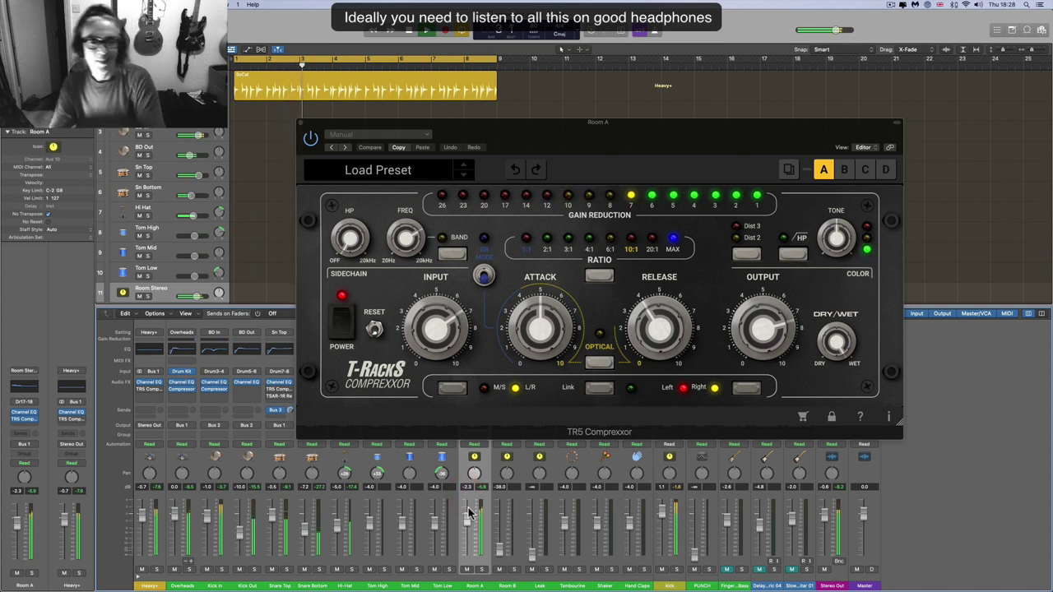
left_click_drag(468, 514, 468, 514)
key("space")
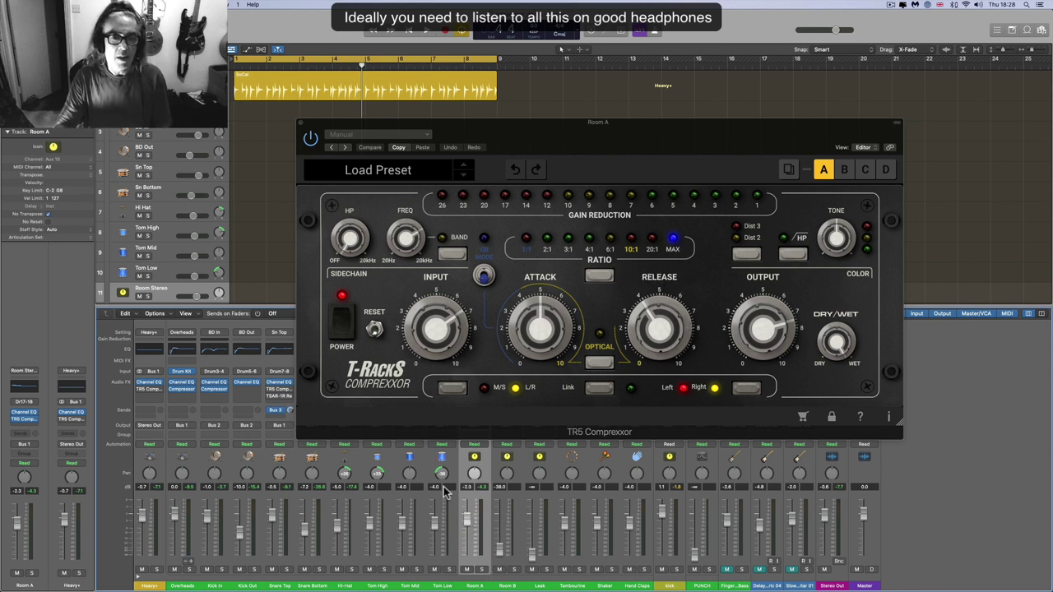
left_click(302, 124)
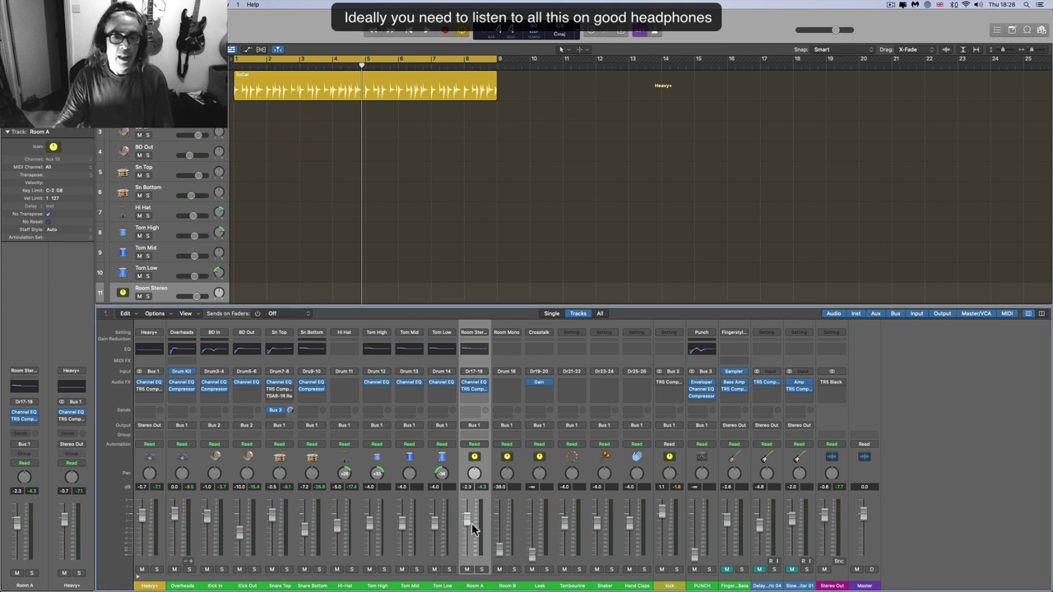
- Pull the Room A level fully down and set Kick In to -0.7 dB and Kick Out to -11.6 dB
left_click_drag(472, 523, 469, 561)
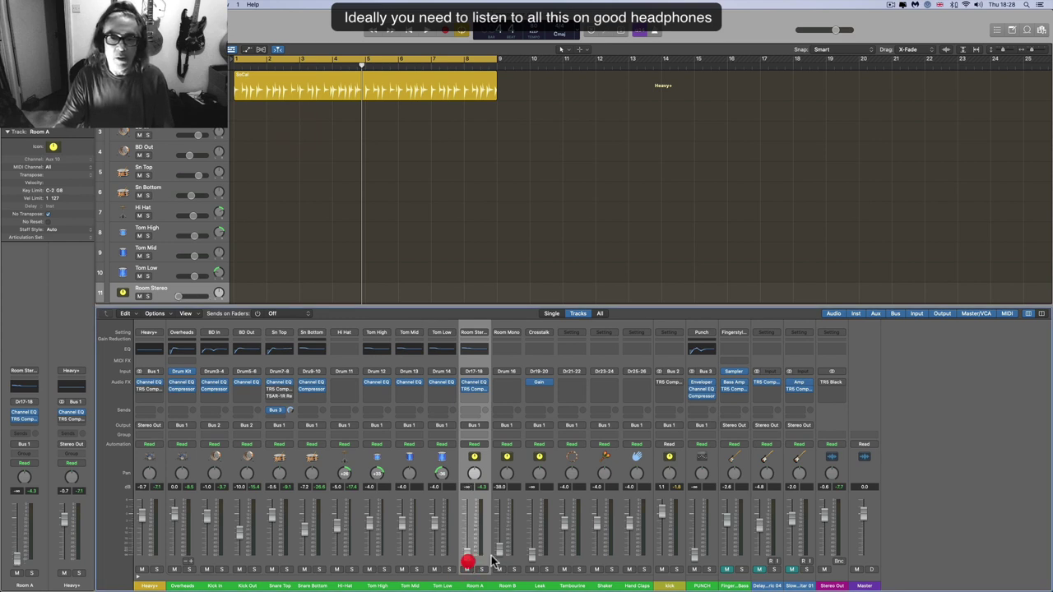
left_click(211, 493)
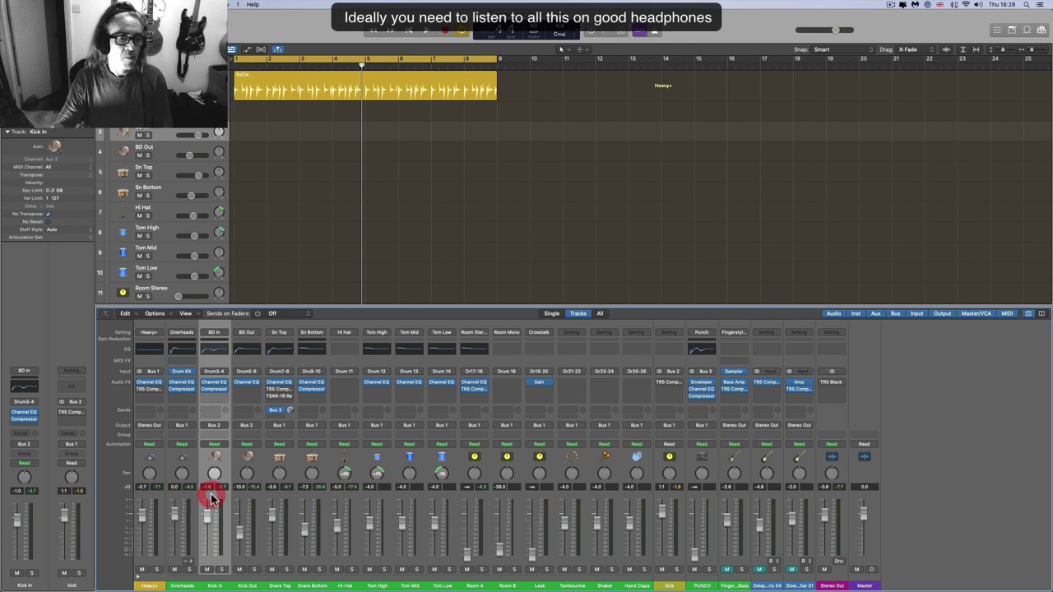
left_click(156, 498)
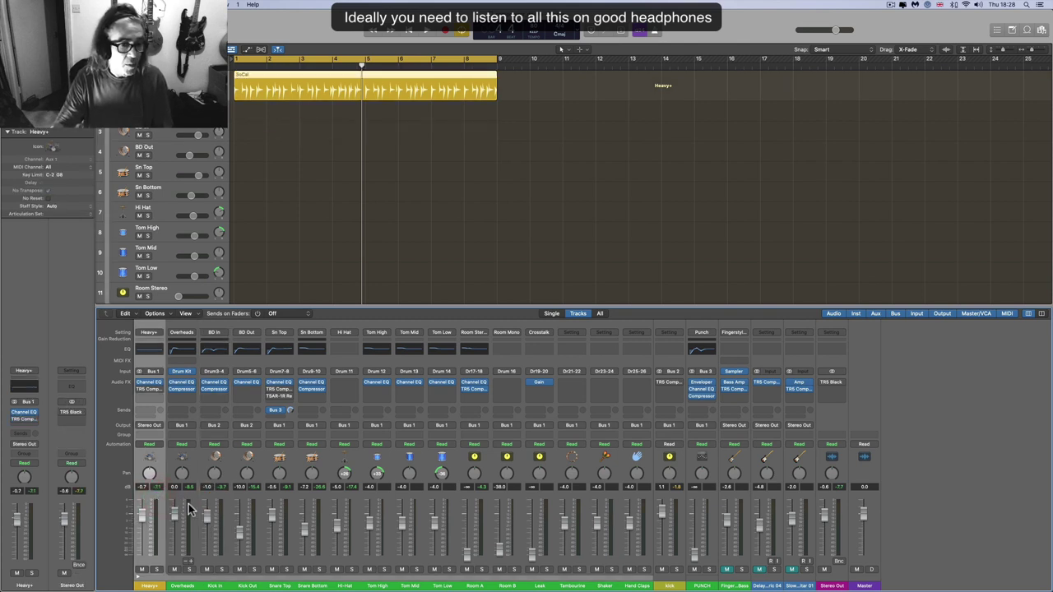
left_click(218, 492)
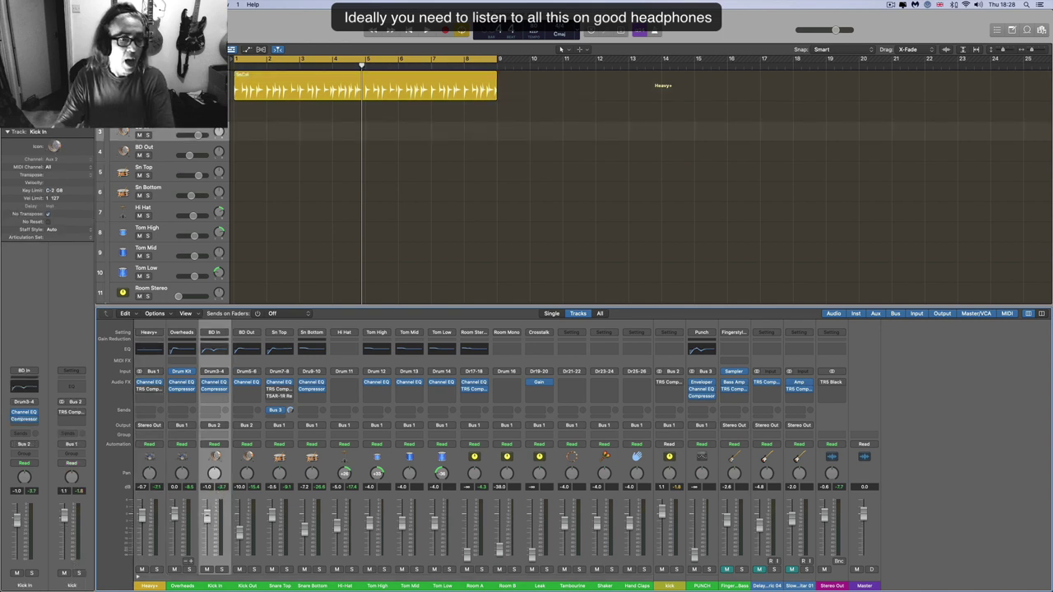
left_click(216, 518)
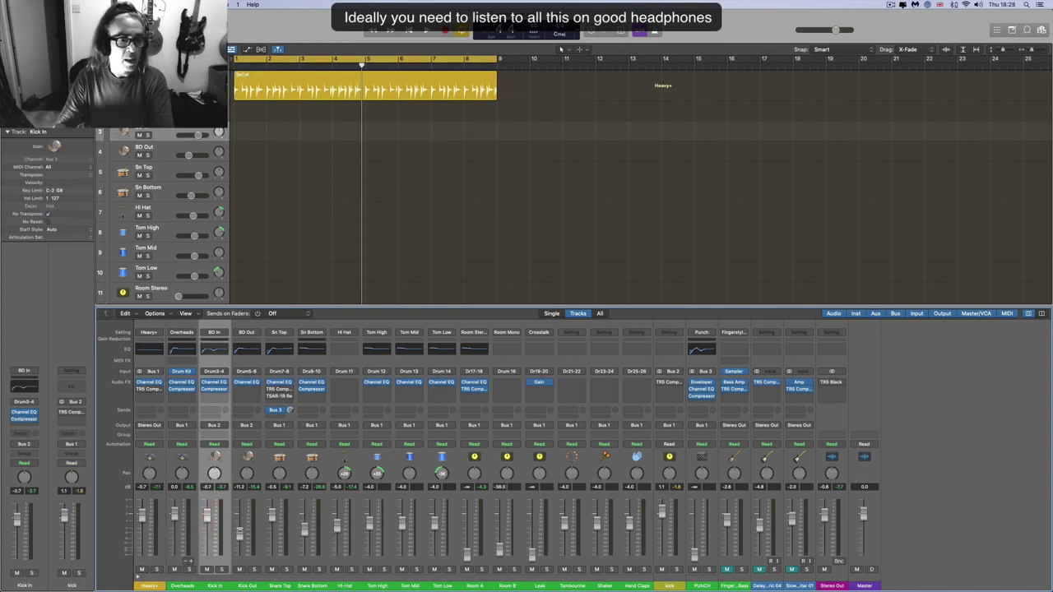
left_click(239, 517)
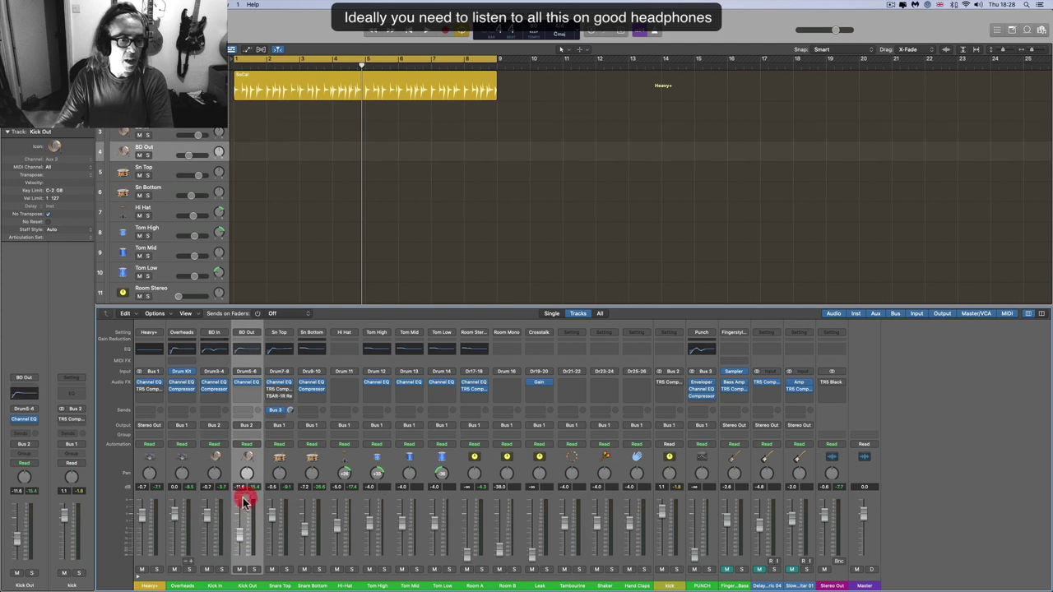
- Select Kick In and Kick Out together, followed by the kick bus and Heavy+, to trace the kick drum's routing
left_click(218, 496)
left_click(243, 502, "shift")
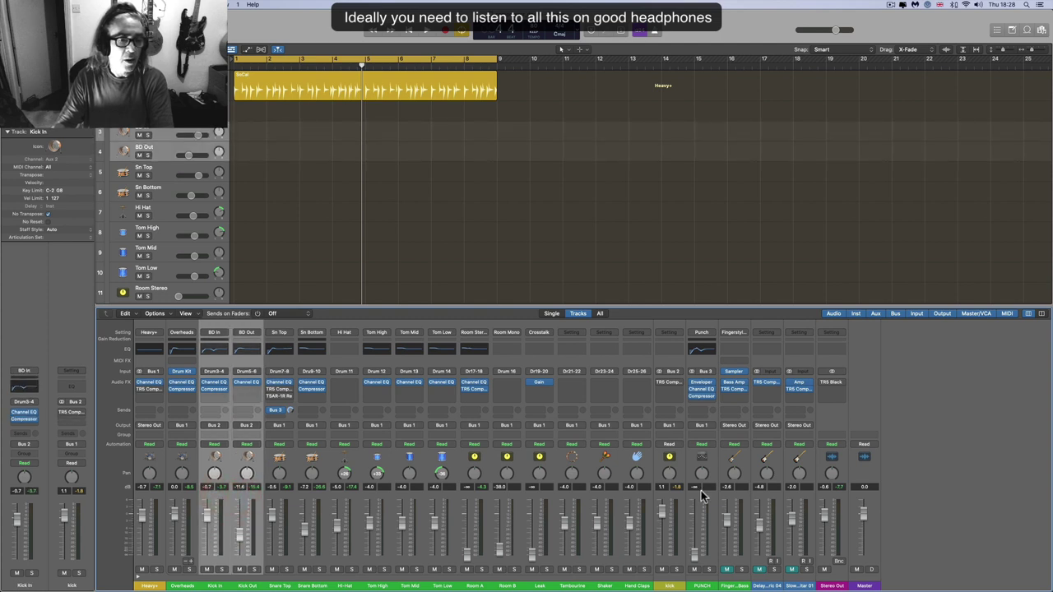
left_click(678, 503)
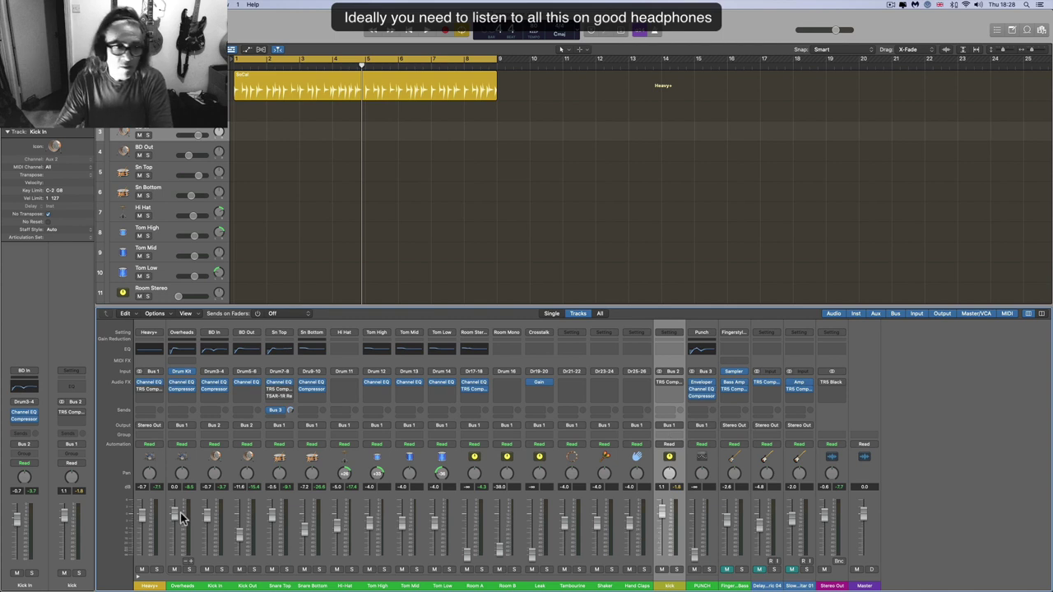
left_click(153, 502)
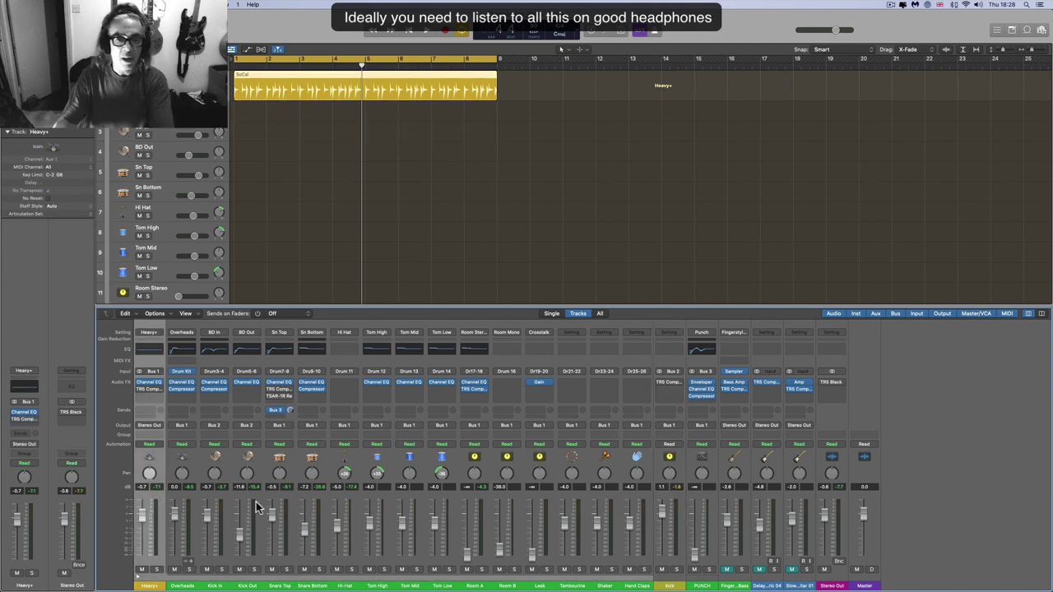
- Set the kick bus level to 0.3 dB and solo the channel
left_click(666, 506)
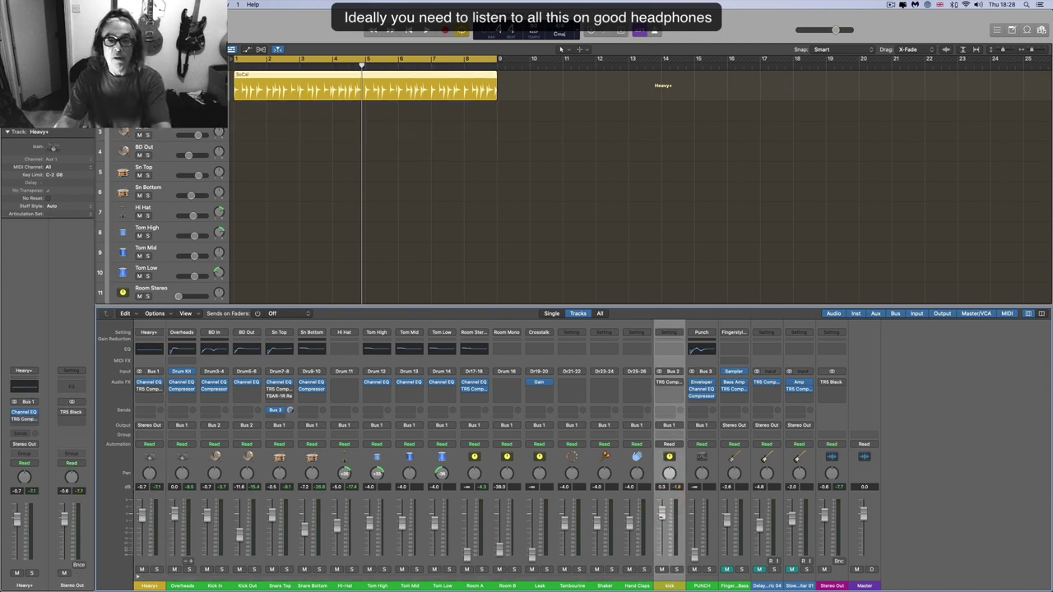
left_click(663, 519)
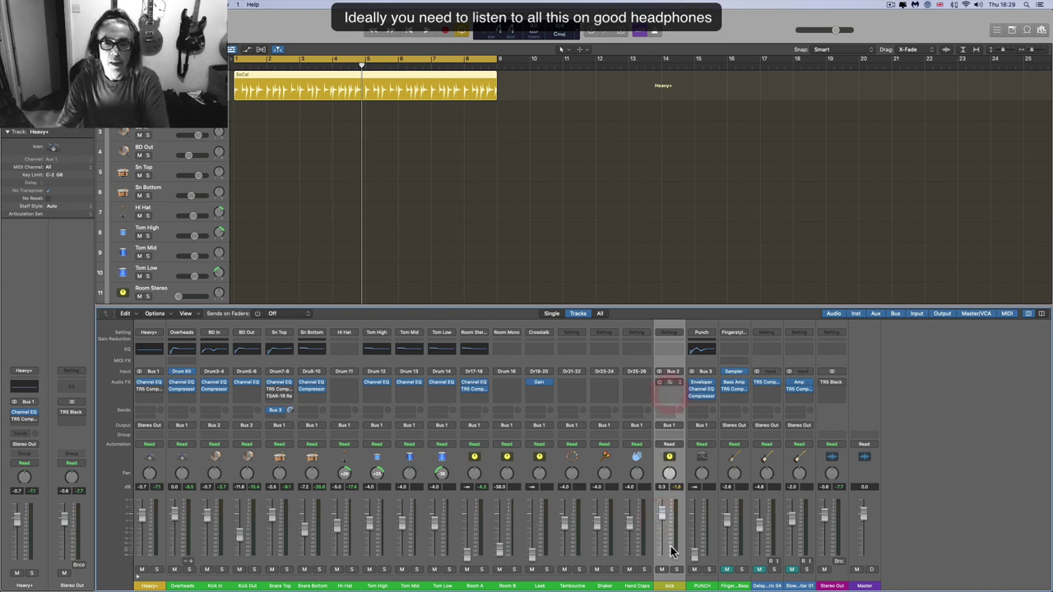
key("s")
- Open the Comprexxor on the kick bus, enlarge it, and check its input, sidechain band frequency and high-pass settings
left_click(671, 383)
left_click_drag(547, 134, 441, 145)
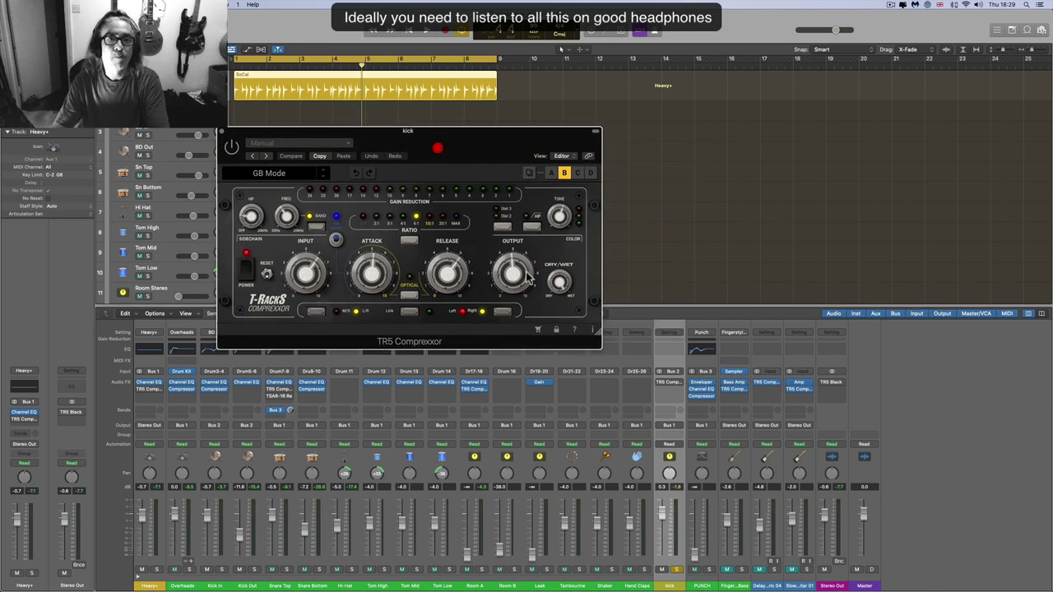
left_click_drag(595, 337, 912, 398)
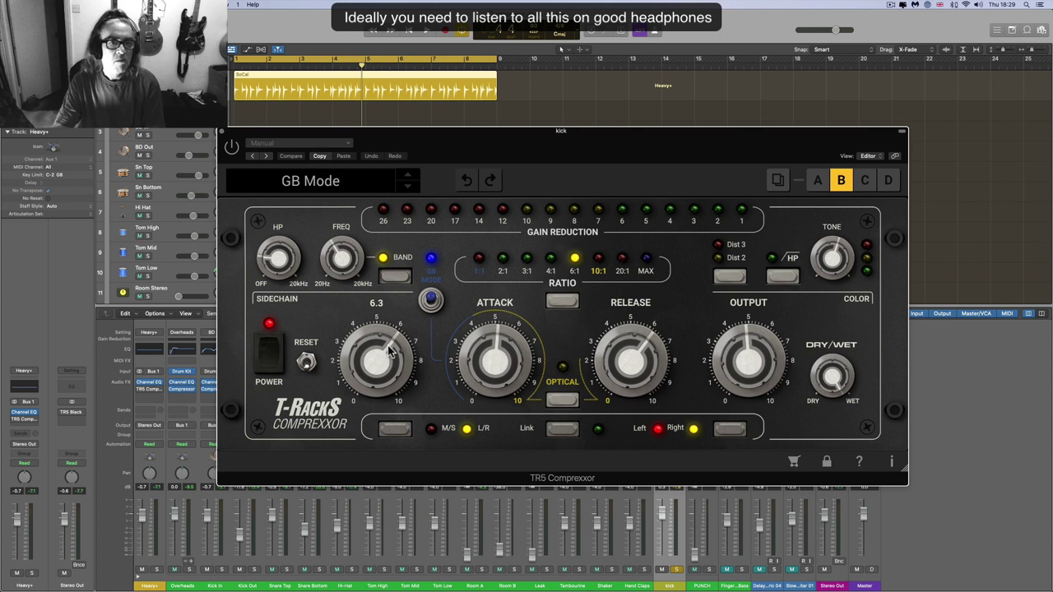
mouse_move(337, 257)
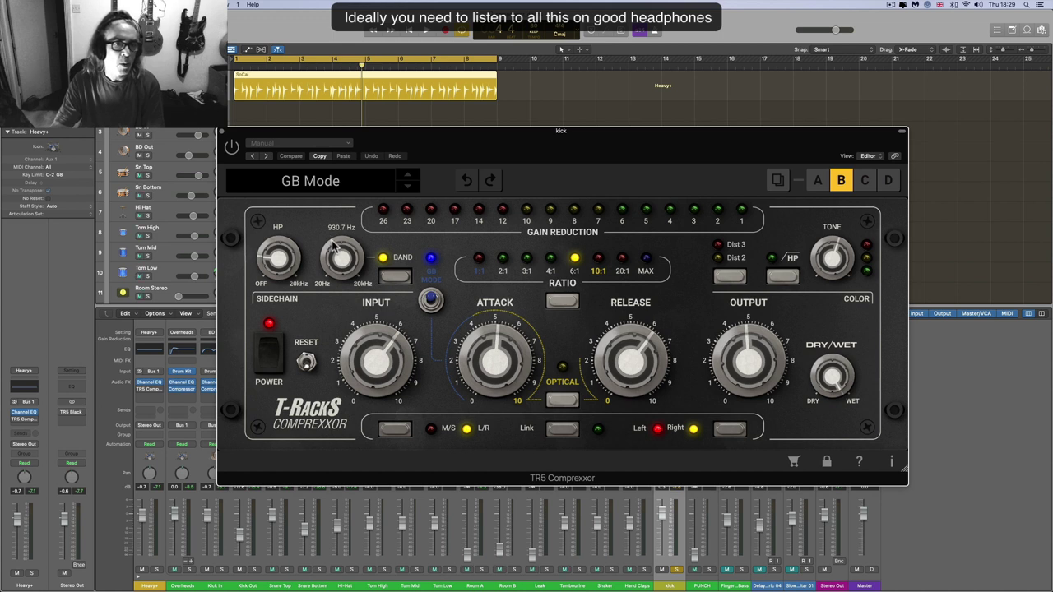
mouse_move(282, 255)
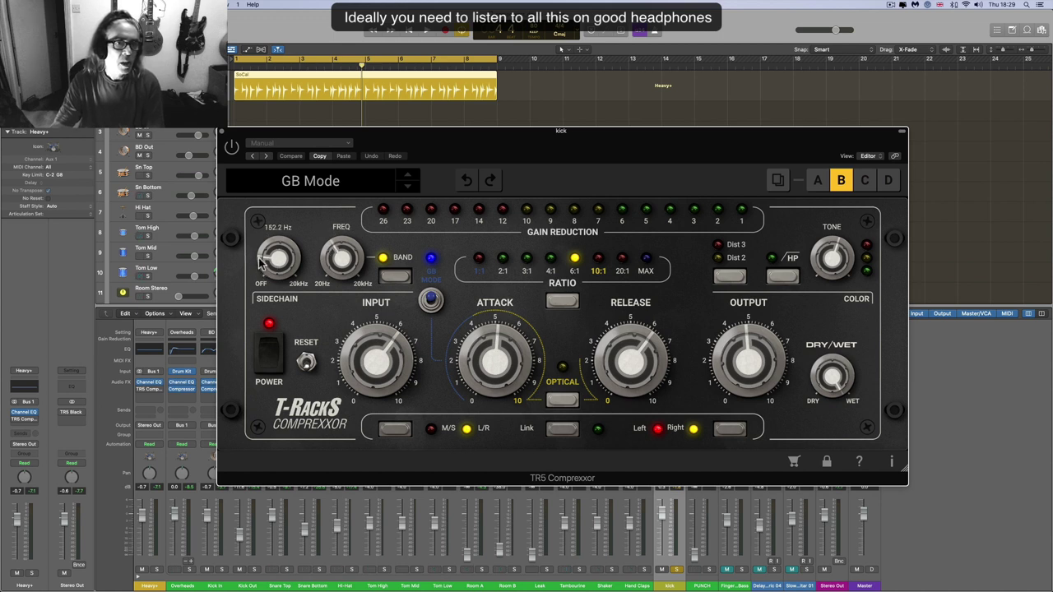
- Activate the Comprexxor on the kick bus and compare the soloed kick with its power off and on during playback
mouse_move(621, 362)
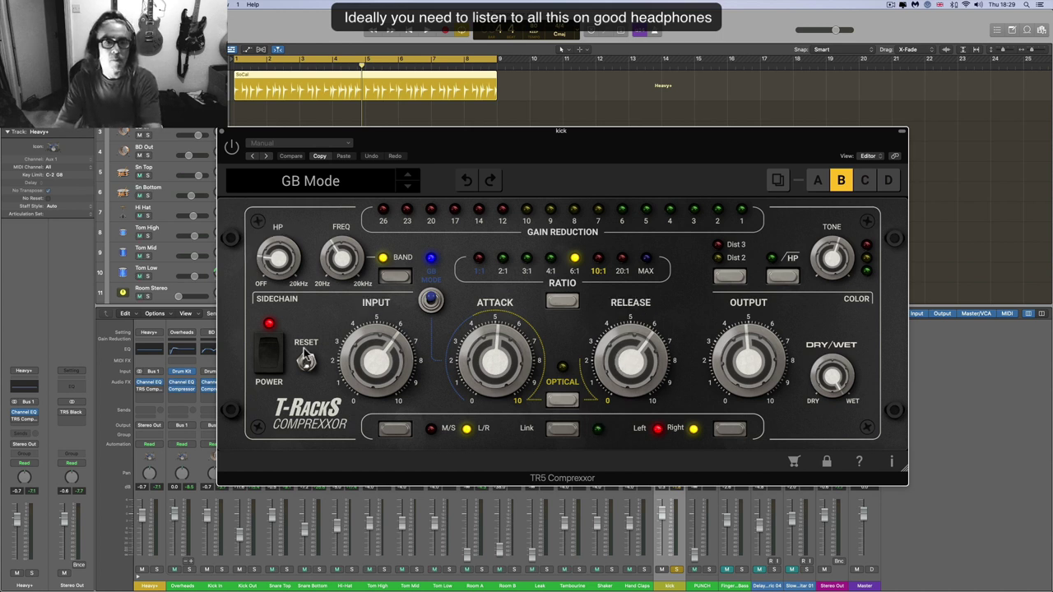
left_click(273, 348)
key("space")
left_click(273, 348)
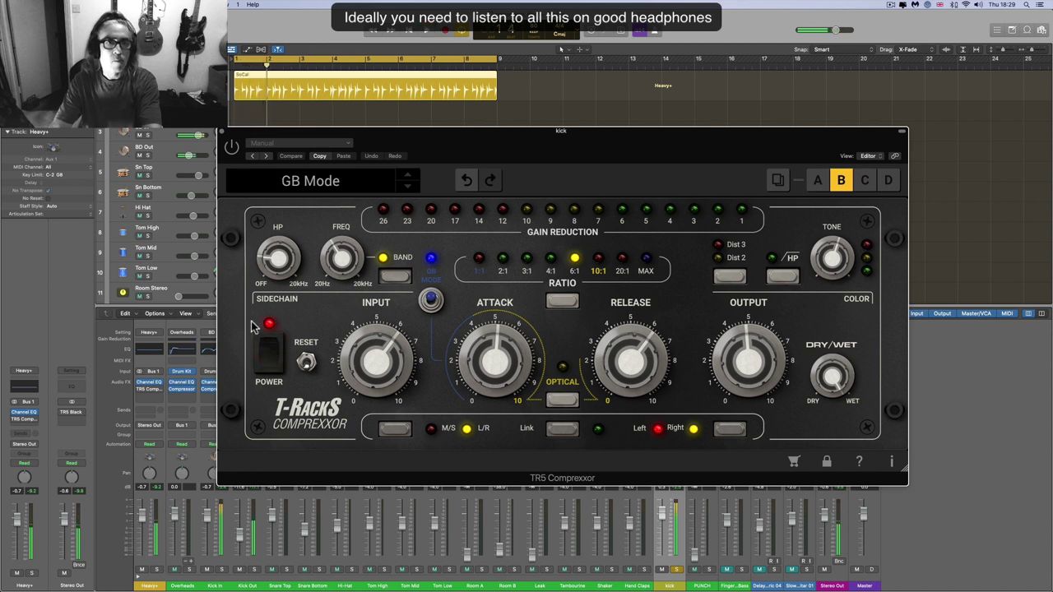
left_click(273, 348)
left_click(232, 148)
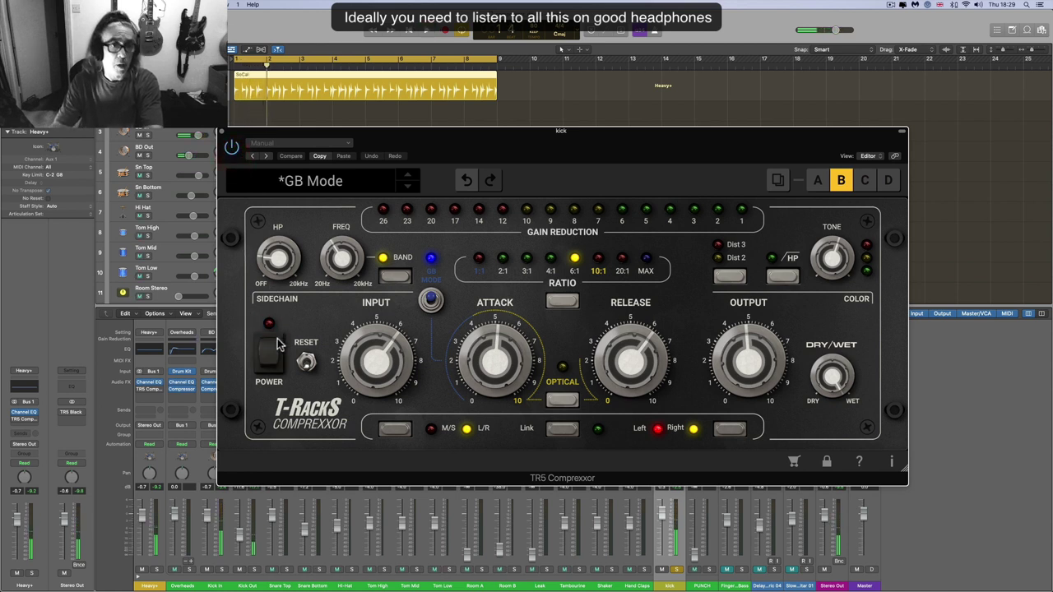
key("space")
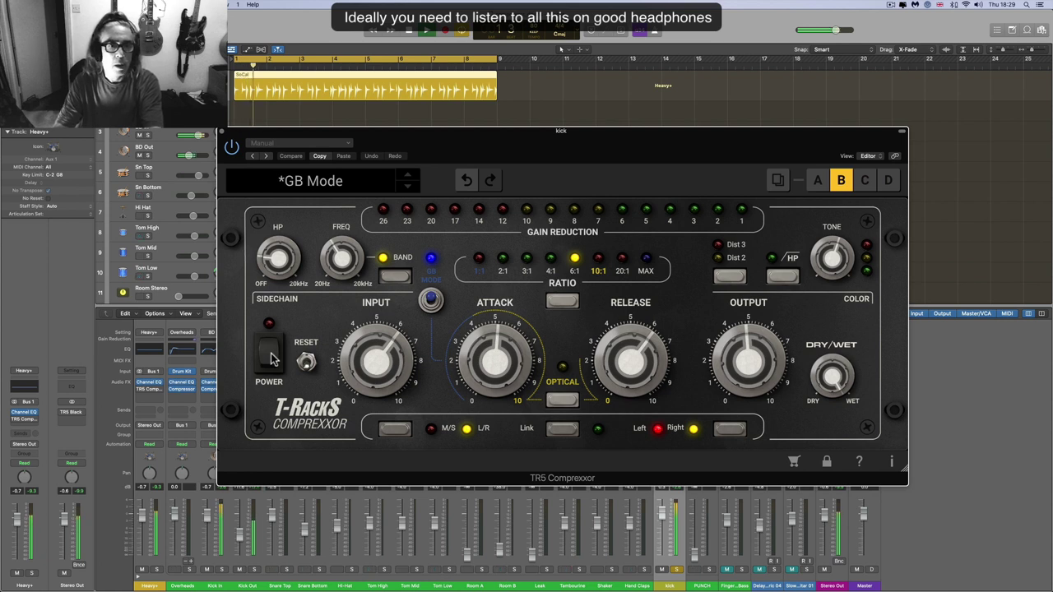
left_click(273, 354)
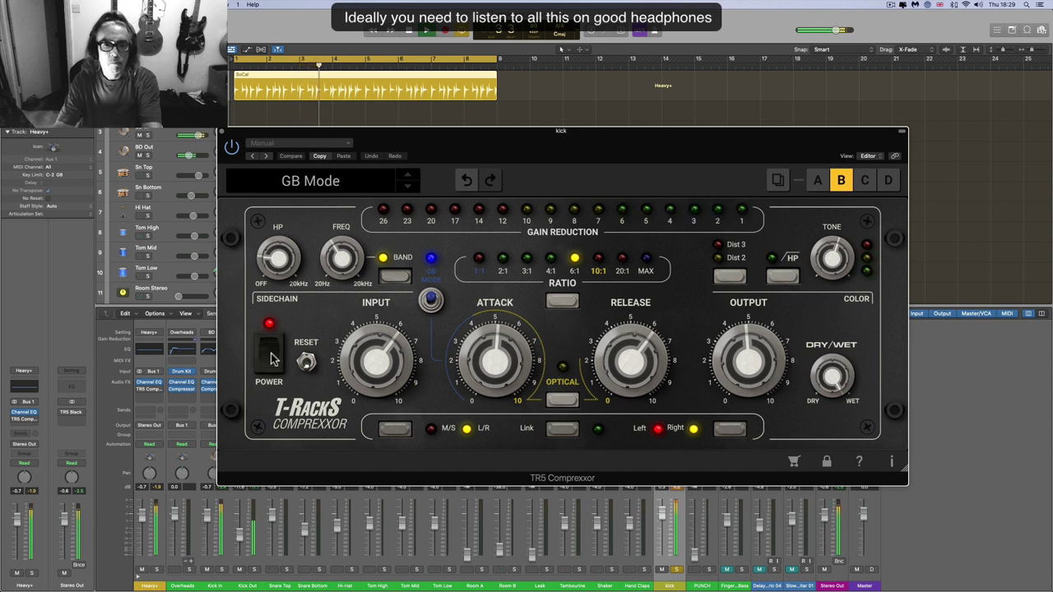
- Try the Comprexxor's output at 5.8 and then at 5.3 while the kick plays
mouse_move(420, 355)
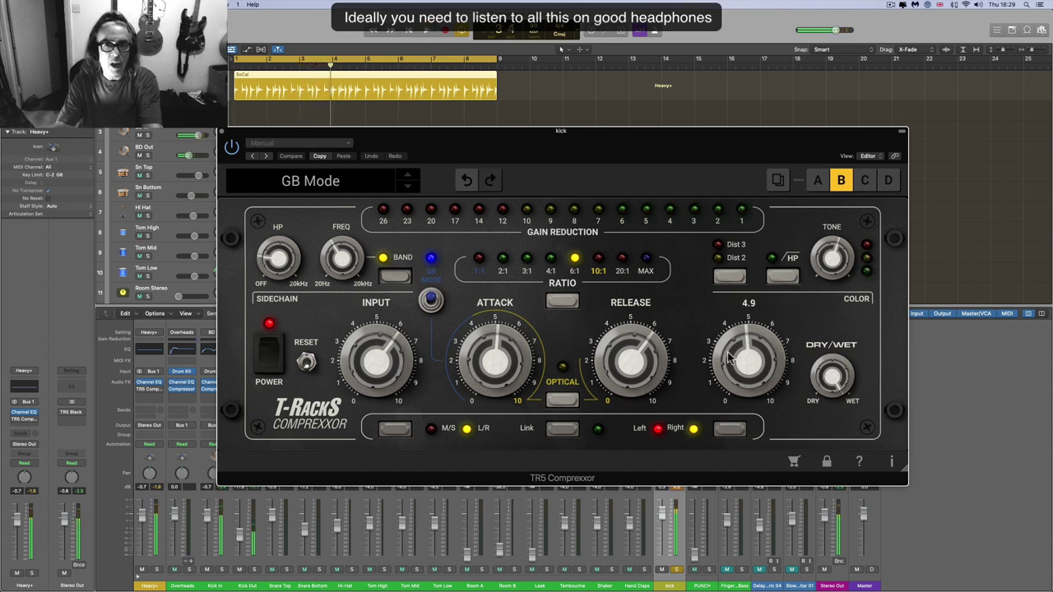
left_click_drag(740, 358, 740, 358)
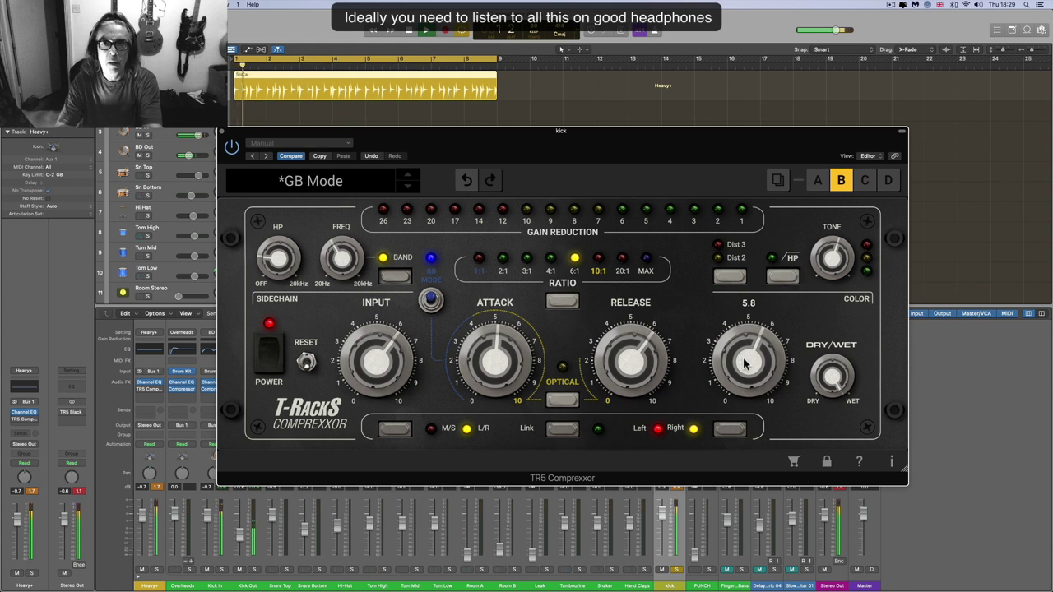
left_click_drag(742, 363, 745, 374)
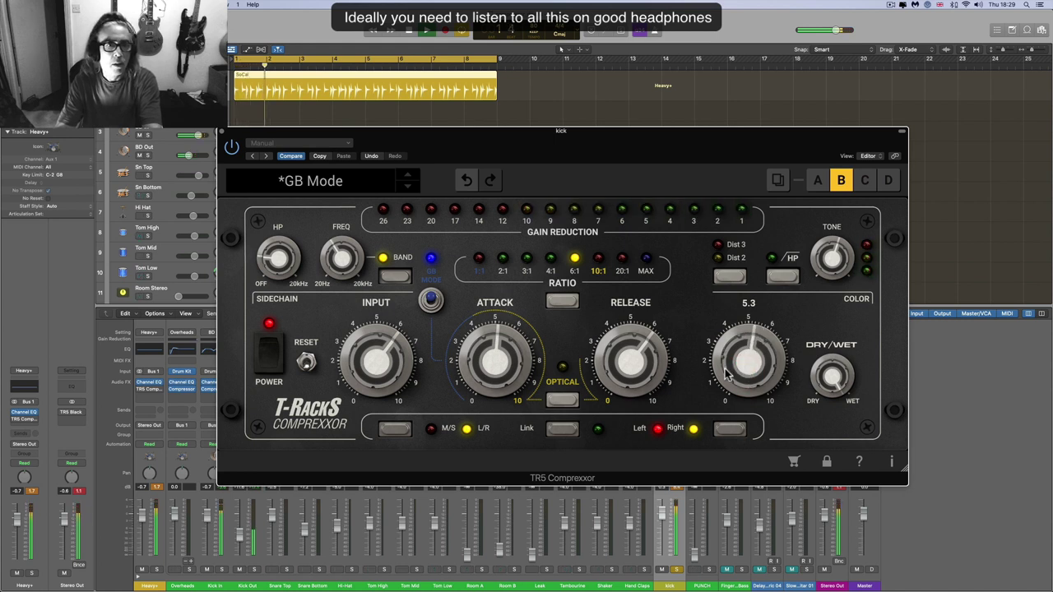
- Turn the sidechain high-pass off, lower the input slightly and set the output to 6.3 during playback
mouse_move(277, 262)
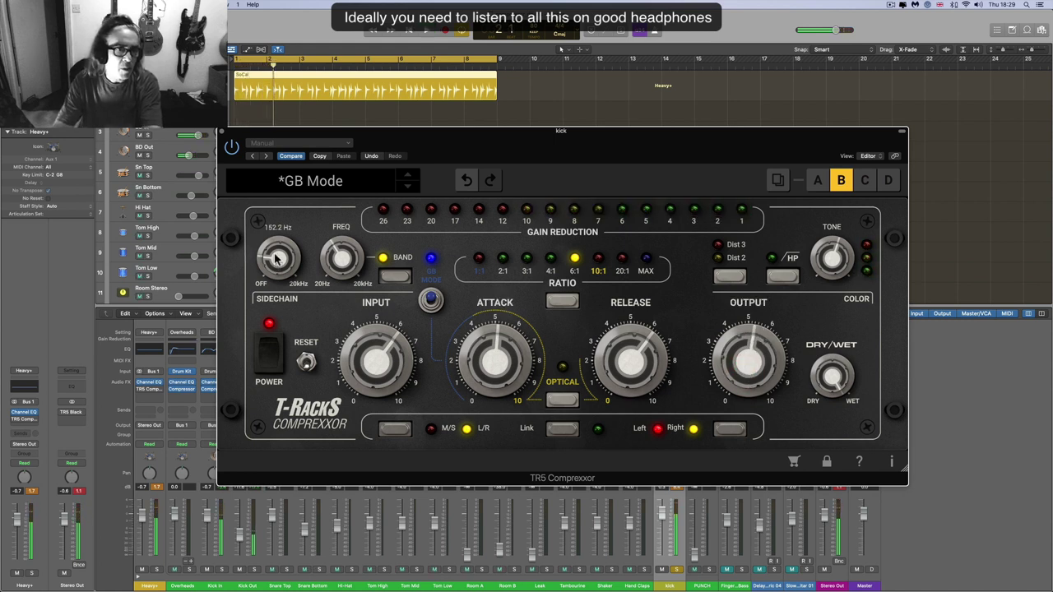
left_click_drag(277, 260, 296, 306)
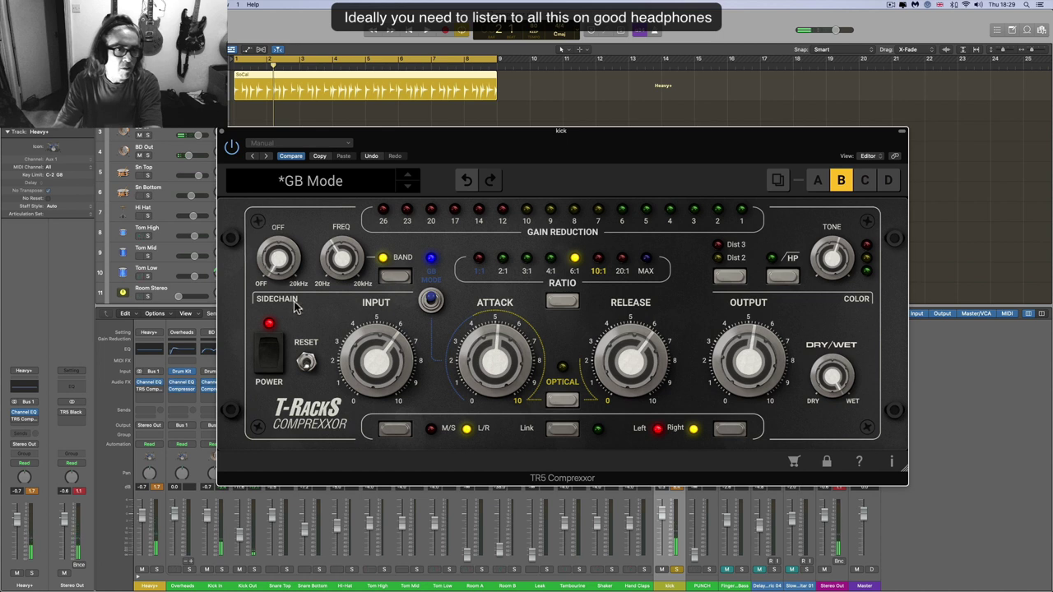
key("space")
left_click(375, 354)
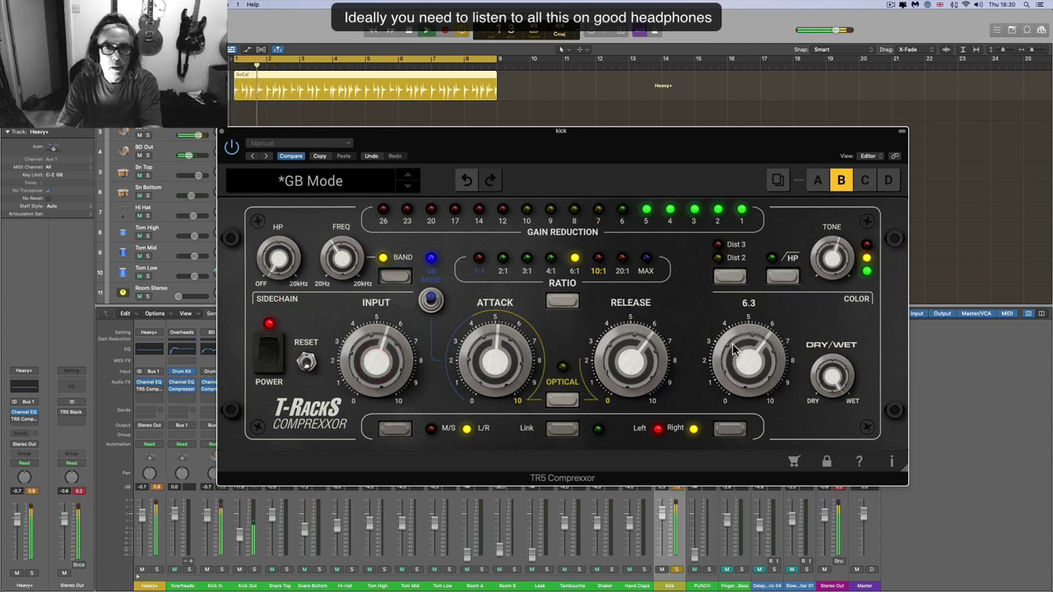
- Compare the sidechain high-pass at about 176 Hz with it off, and set it to 198.5 Hz
mouse_move(280, 261)
mouse_move(279, 262)
left_mouse_down()
mouse_move(263, 220)
mouse_move(275, 258)
left_mouse_up()
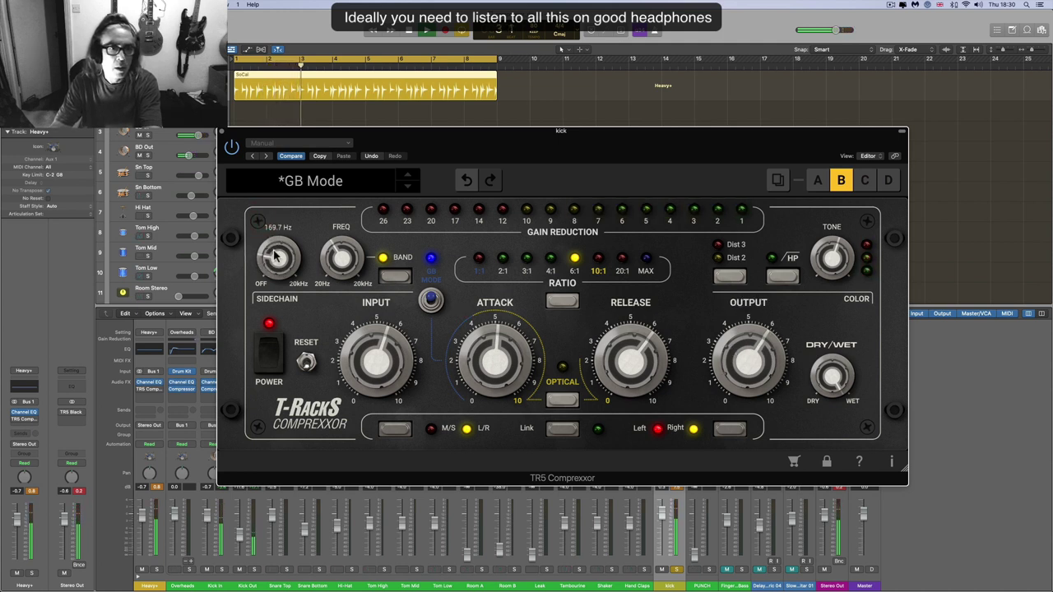
scroll(275, 258, "up", 2)
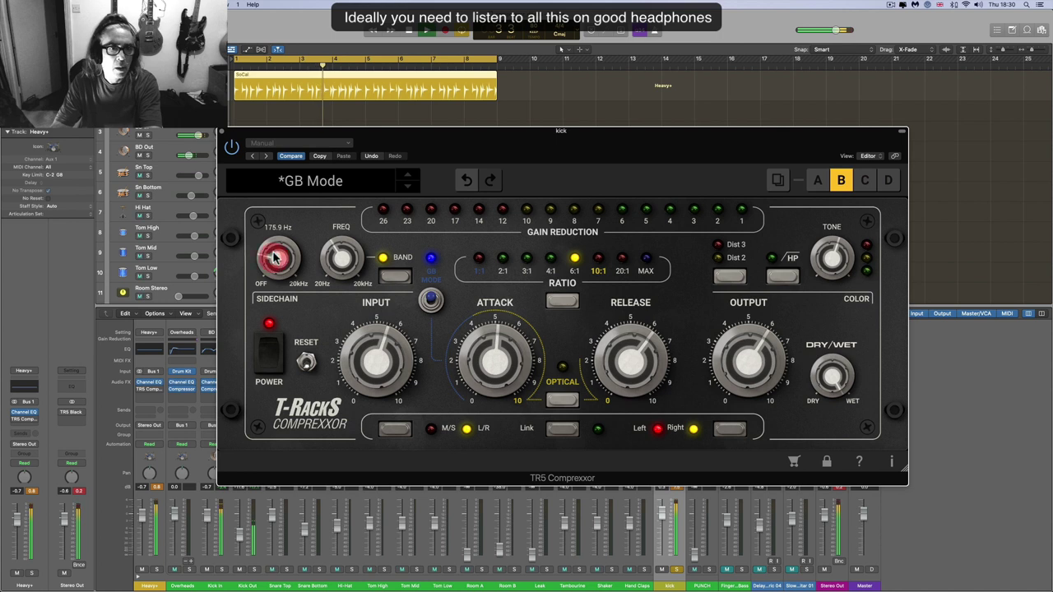
left_click_drag(275, 257, 294, 319)
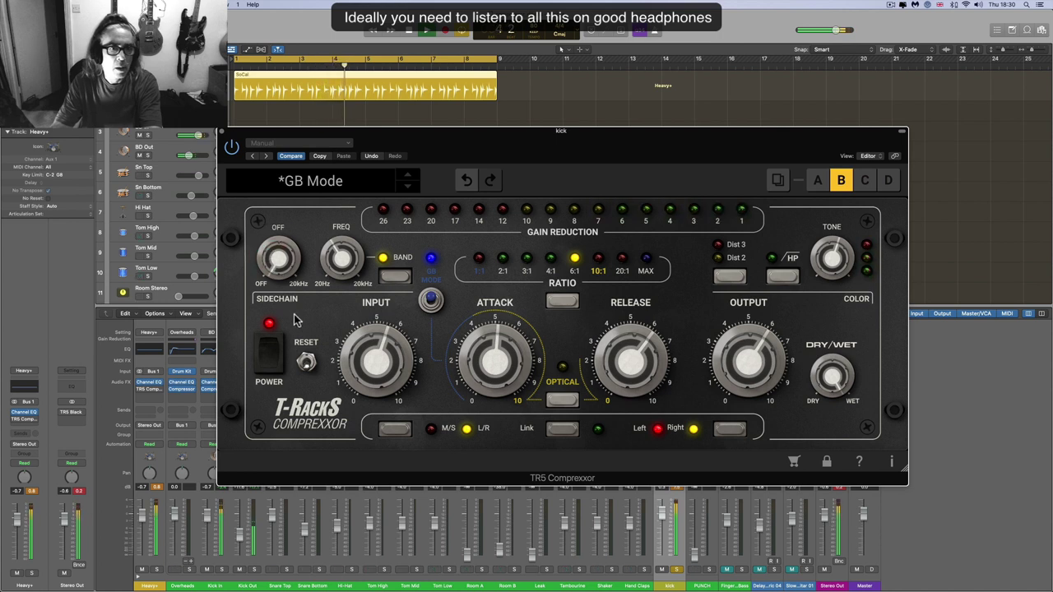
left_click_drag(278, 259, 280, 258)
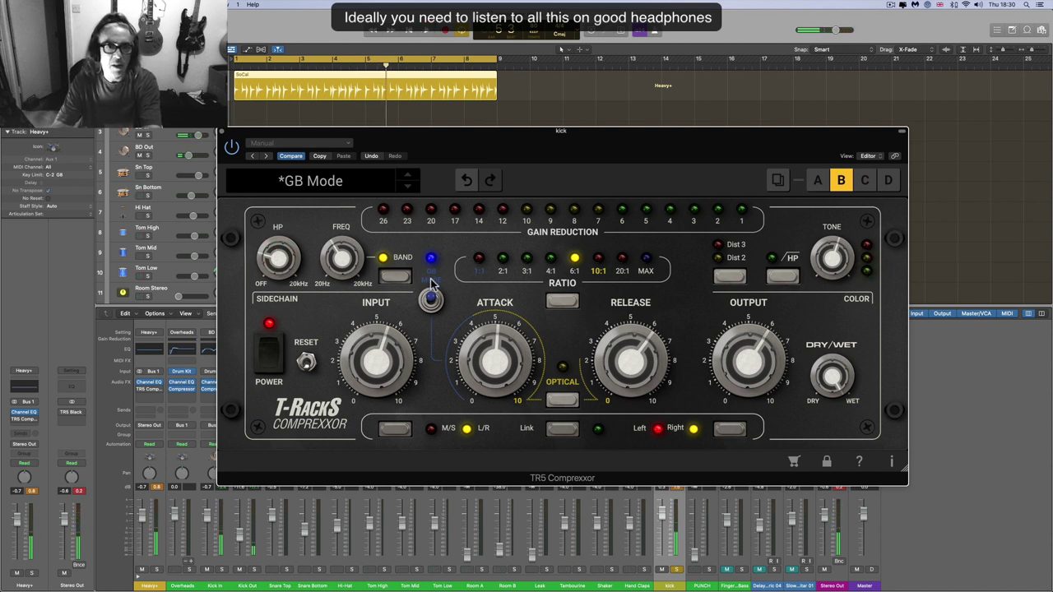
mouse_move(284, 261)
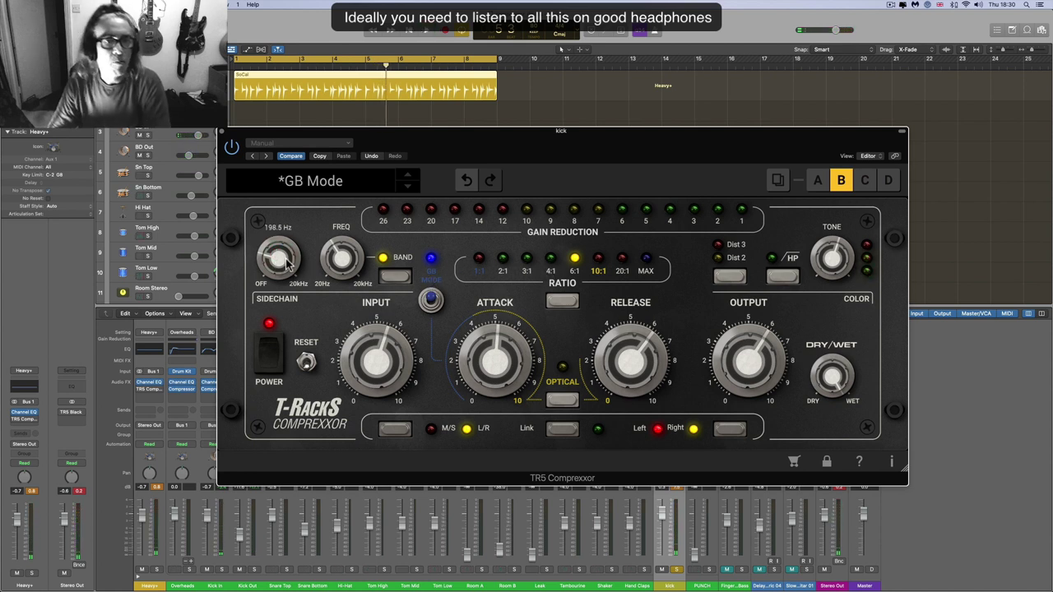
- Shorten the release to 2.9 and check the attack setting
mouse_move(617, 390)
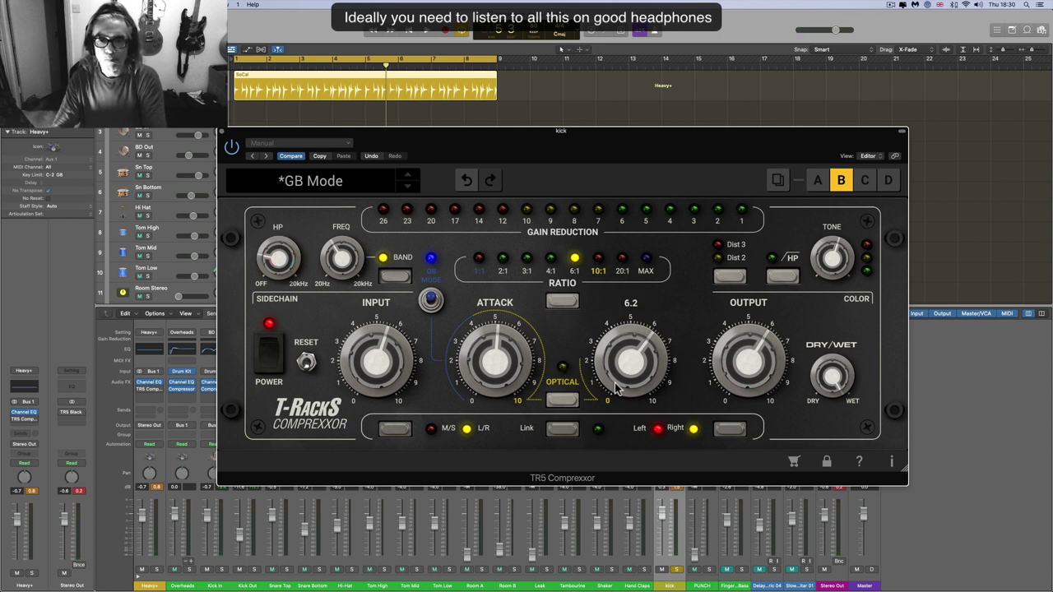
mouse_move(501, 357)
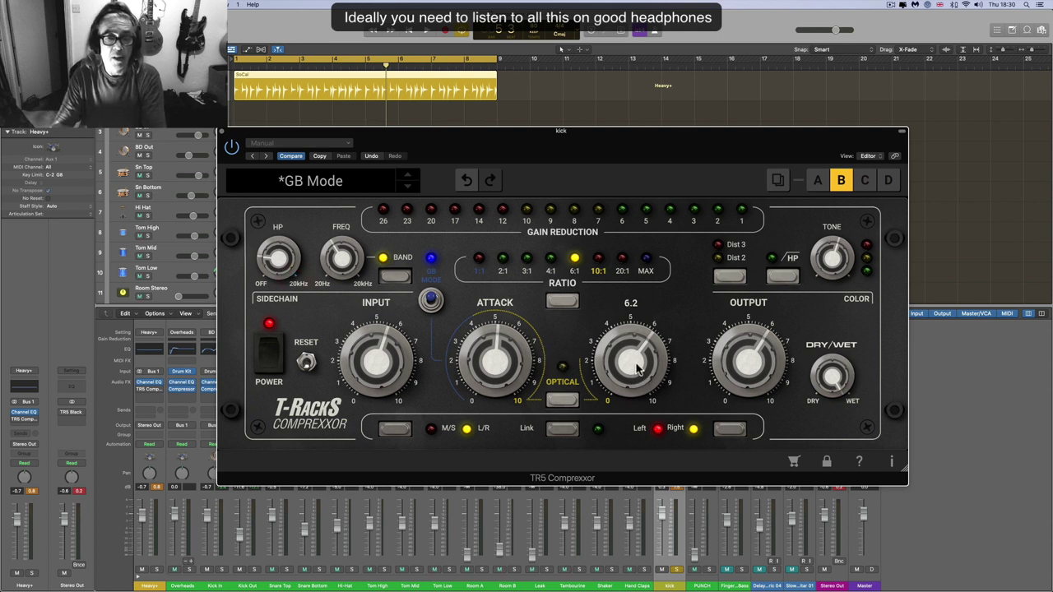
left_click_drag(631, 366, 643, 416)
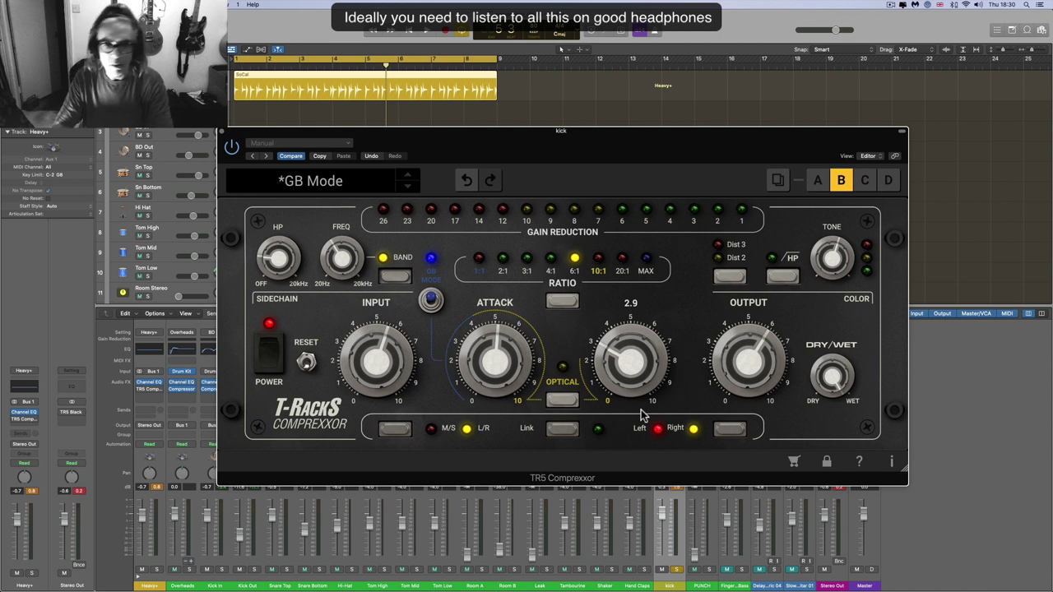
left_click_drag(642, 415, 642, 416)
left_click_drag(529, 370, 498, 350)
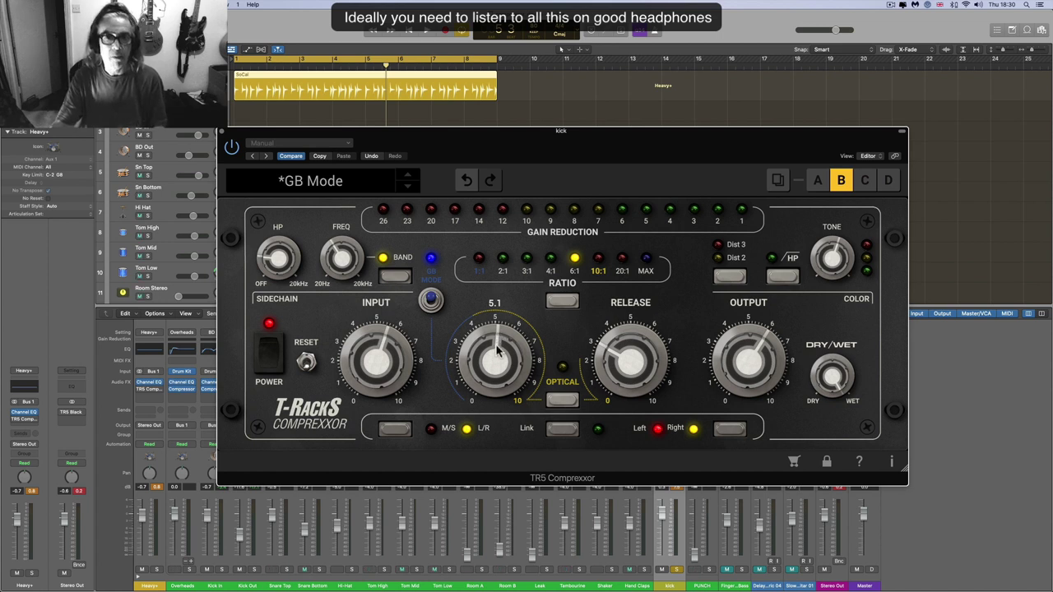
left_click_drag(498, 350, 498, 350)
- Set the release to 6.1, play the soloed kick, and lengthen the release to 7.8
left_click_drag(617, 349, 614, 290)
left_click_drag(624, 356, 628, 331)
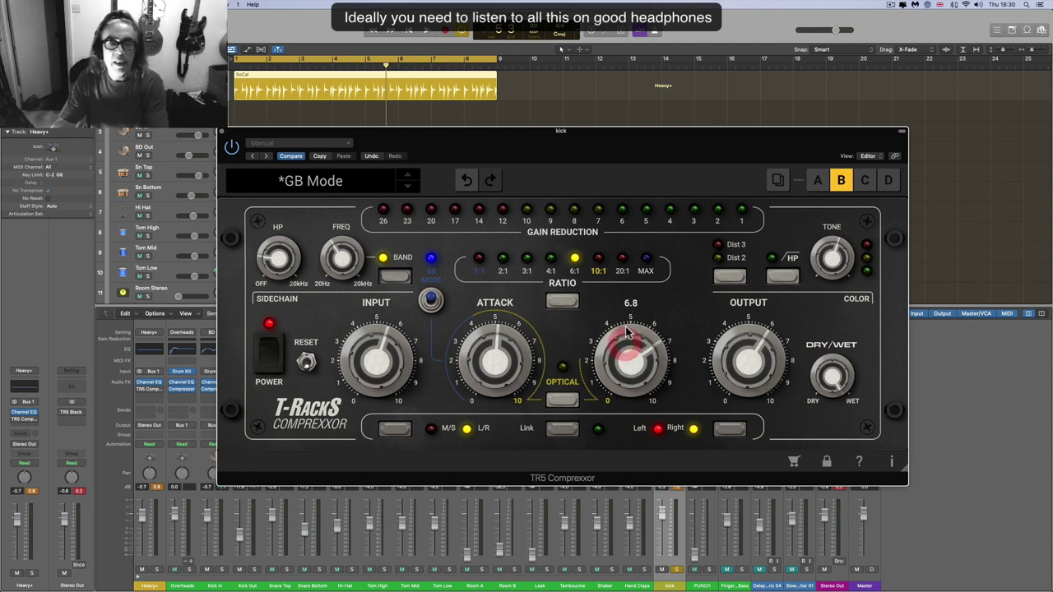
left_click(627, 352)
key("space")
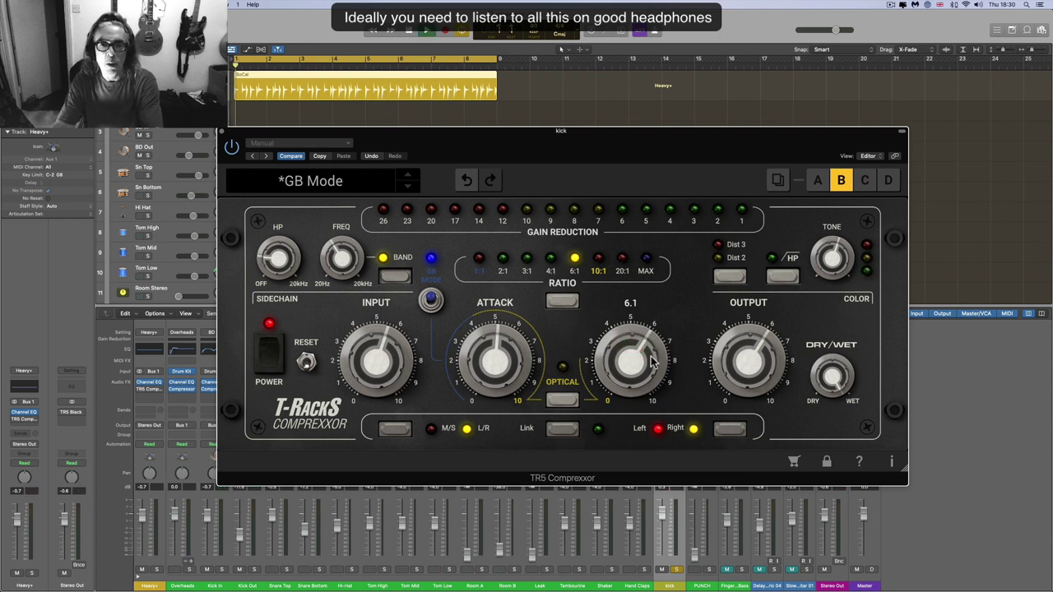
left_click_drag(630, 350, 673, 364)
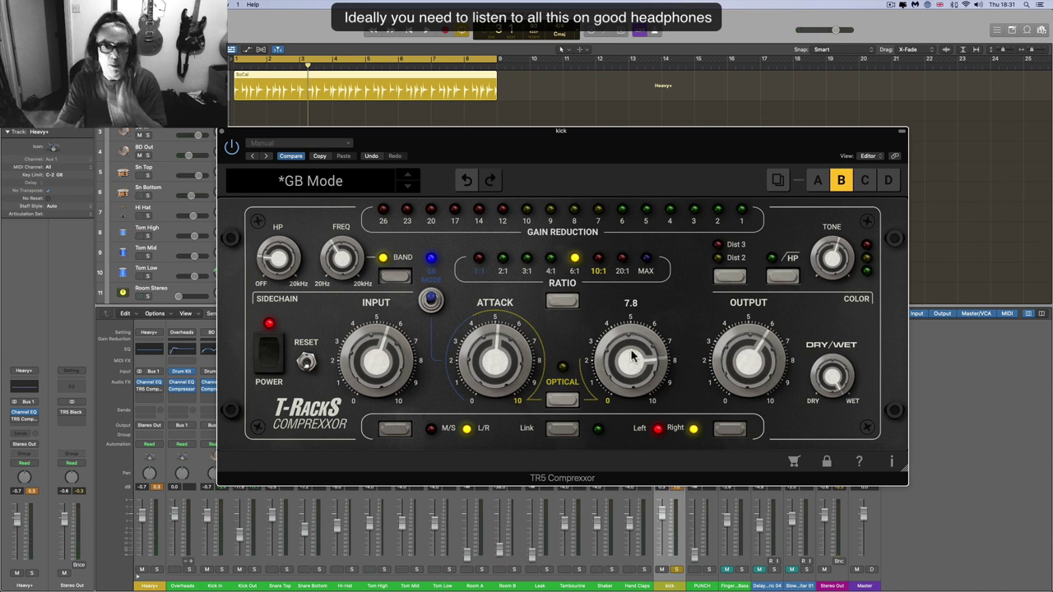
- Unsolo the kick bus, compare releases of 1.5 and 8.2 within the full kit, and return the release to mid-range
left_click(675, 572)
key("space")
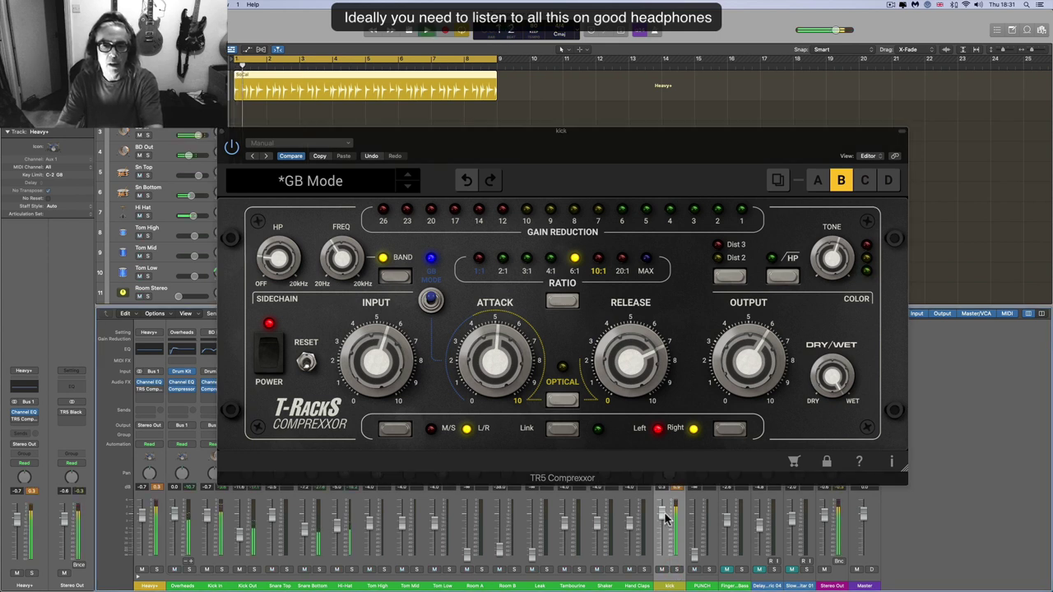
left_click_drag(633, 362, 660, 465)
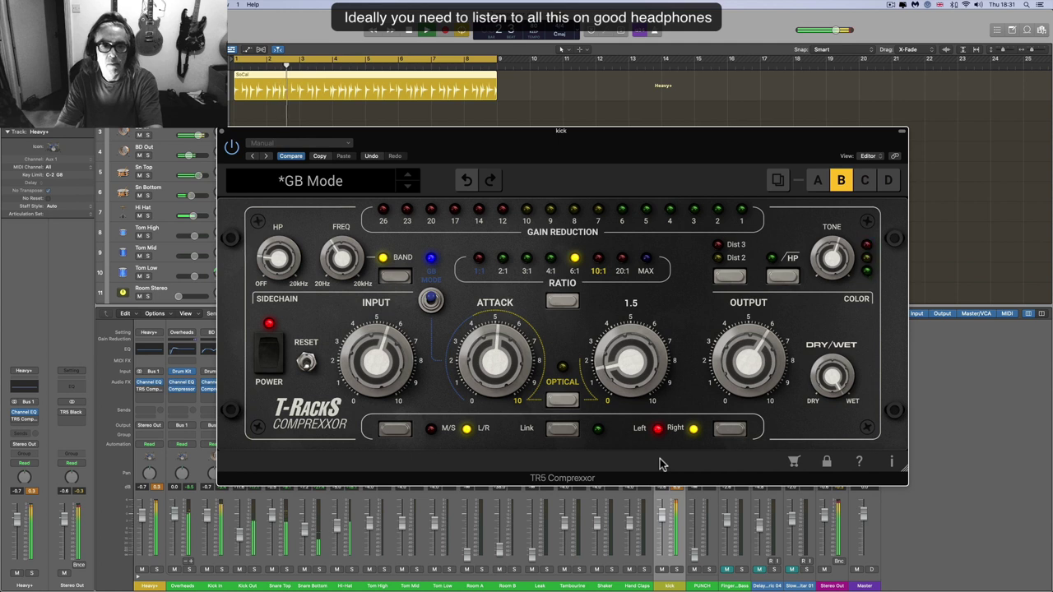
left_click_drag(607, 366, 633, 328)
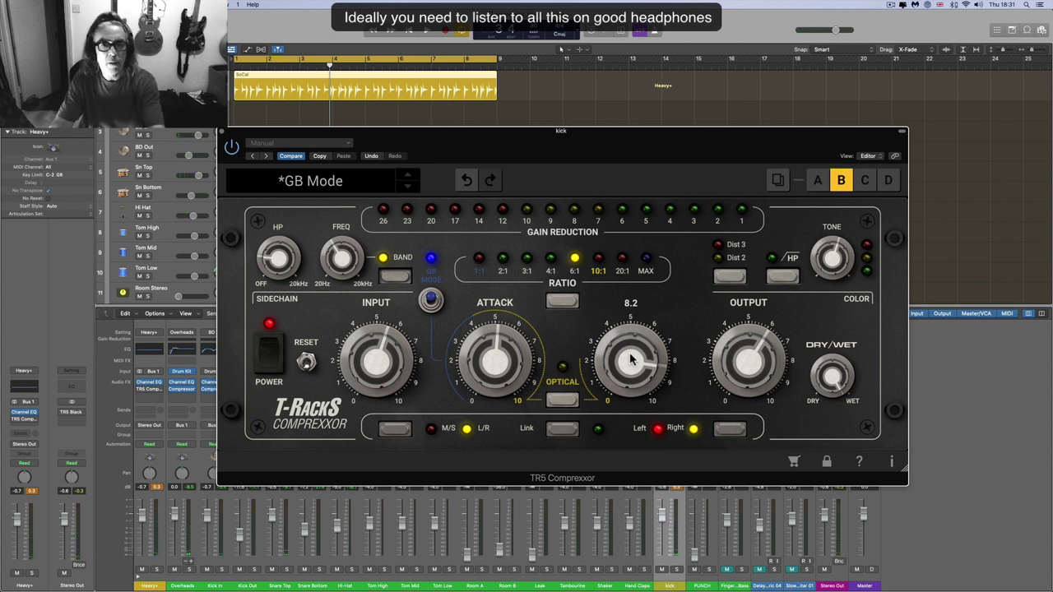
key("space")
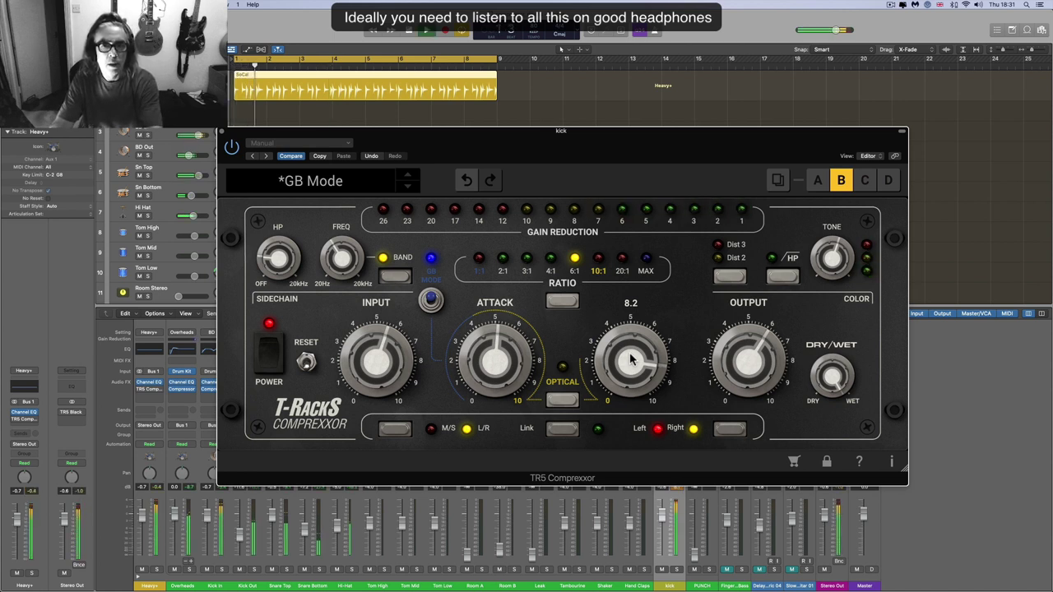
left_click_drag(630, 359, 644, 424)
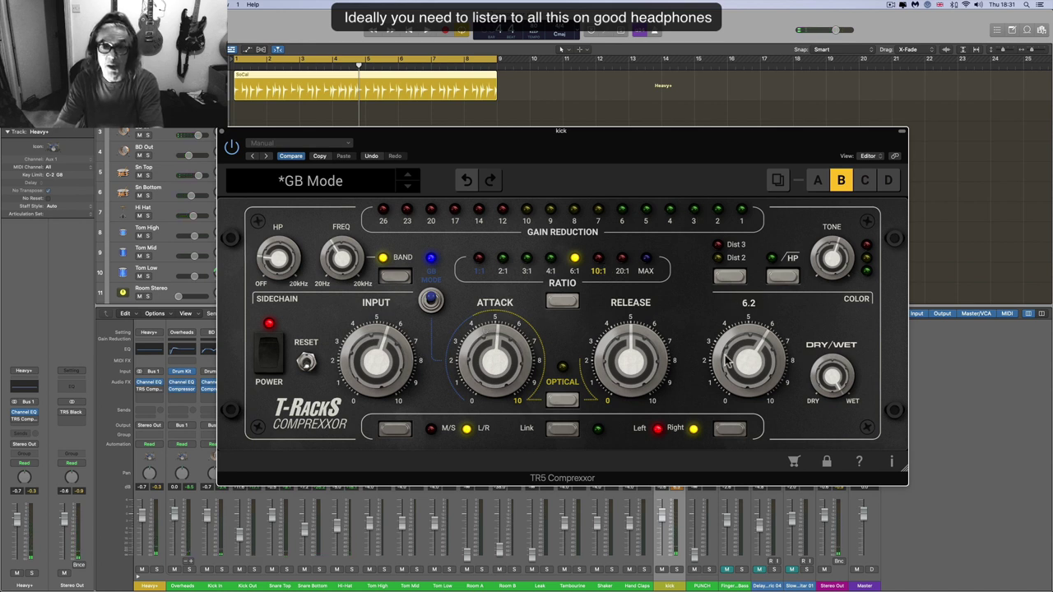
- Rebalance the kick compression against the full kit with input 6.7, a slightly shorter release and output 4.7
mouse_move(406, 368)
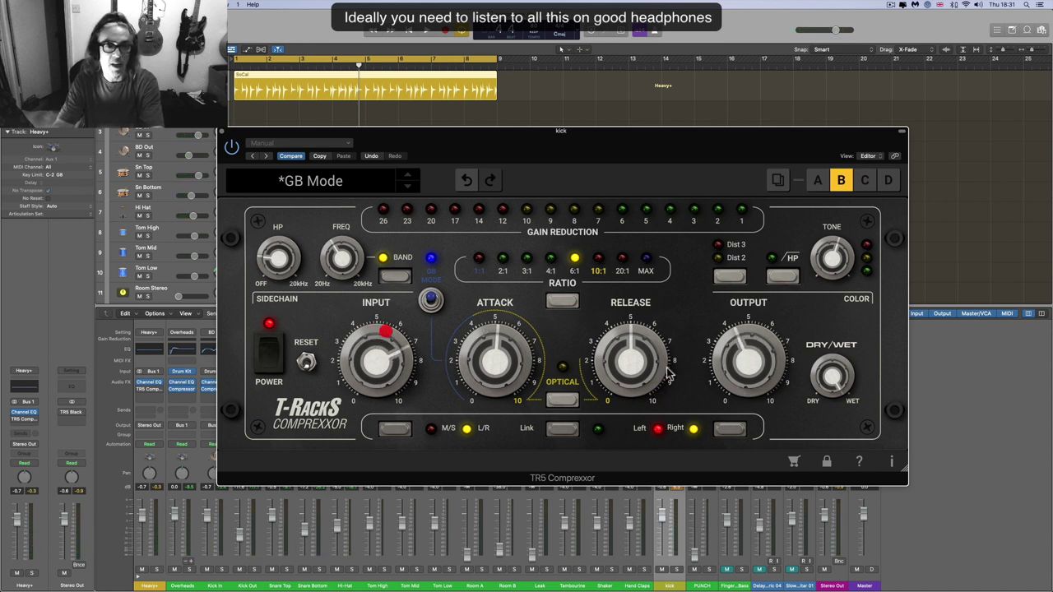
key("space")
mouse_move(751, 366)
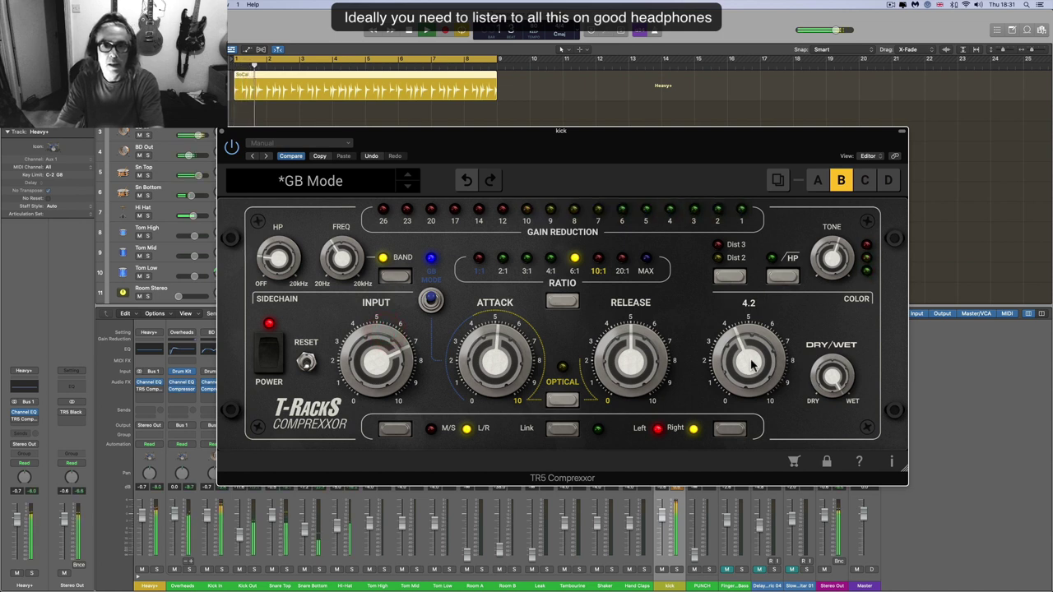
left_click_drag(405, 370, 406, 377)
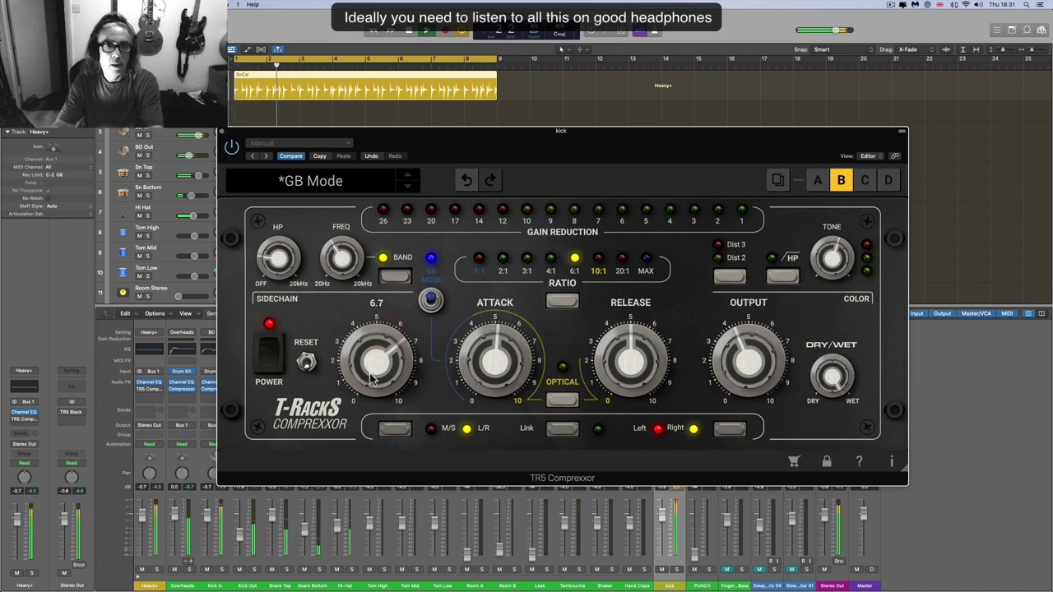
mouse_move(623, 367)
mouse_move(623, 368)
left_mouse_down()
mouse_move(622, 305)
mouse_move(628, 379)
left_mouse_up()
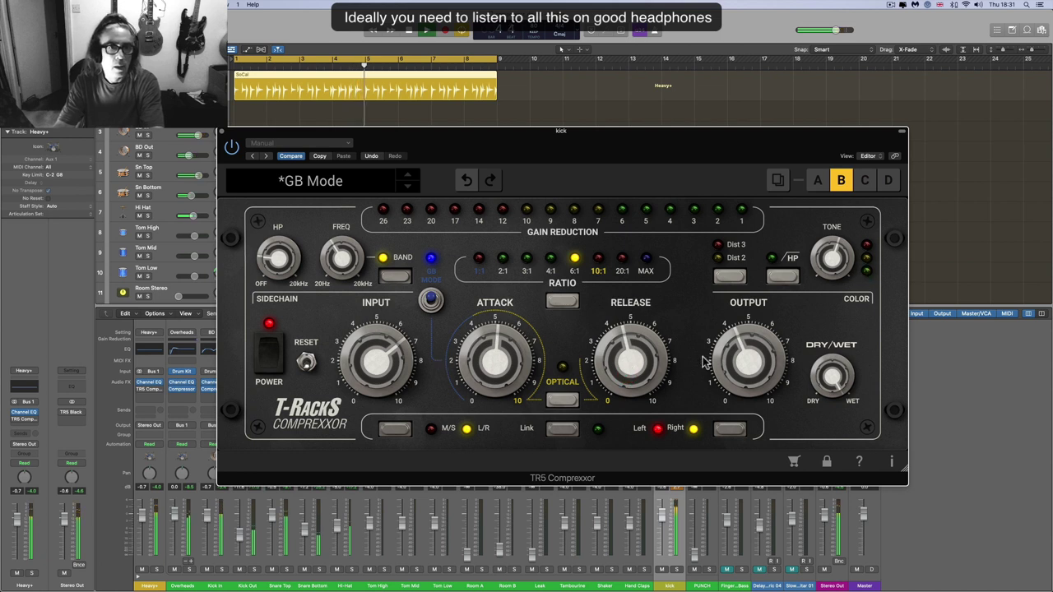
left_click_drag(737, 352, 737, 352)
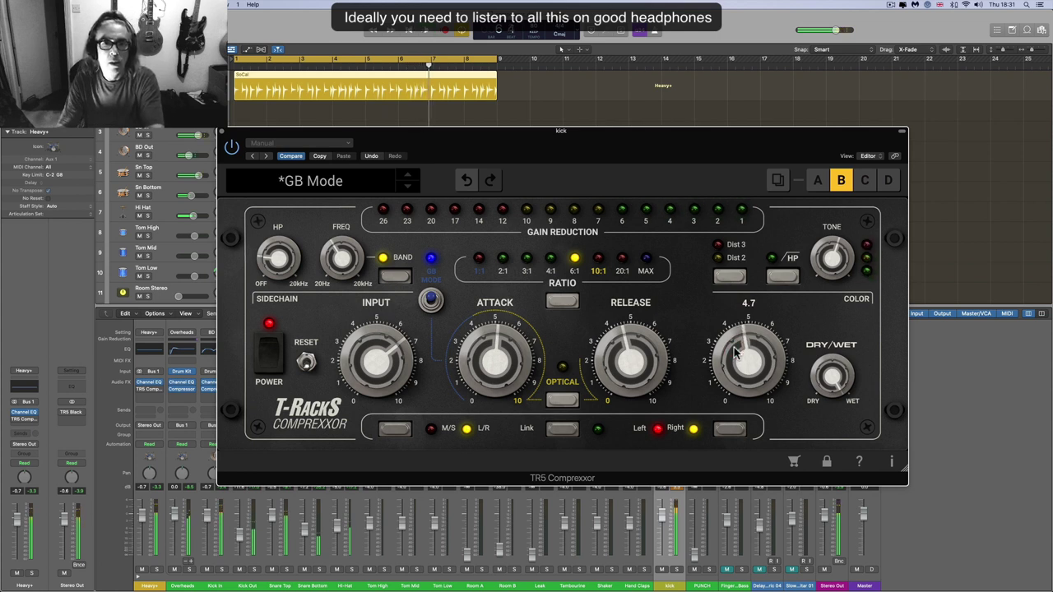
- Check the release, ratio, sidechain band frequency and sidechain high-pass settings
mouse_move(619, 335)
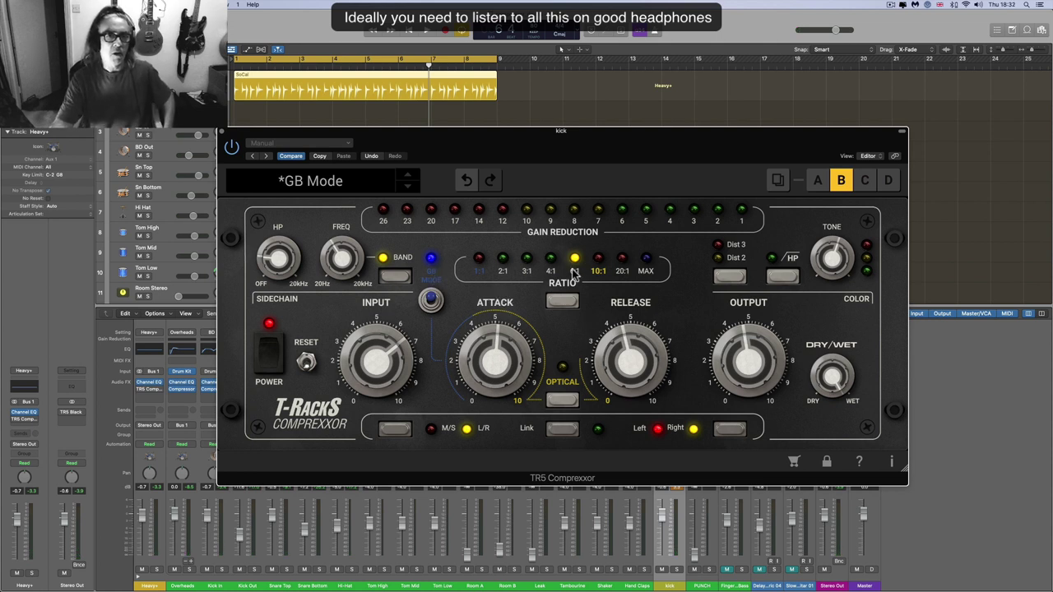
mouse_move(347, 258)
mouse_move(274, 261)
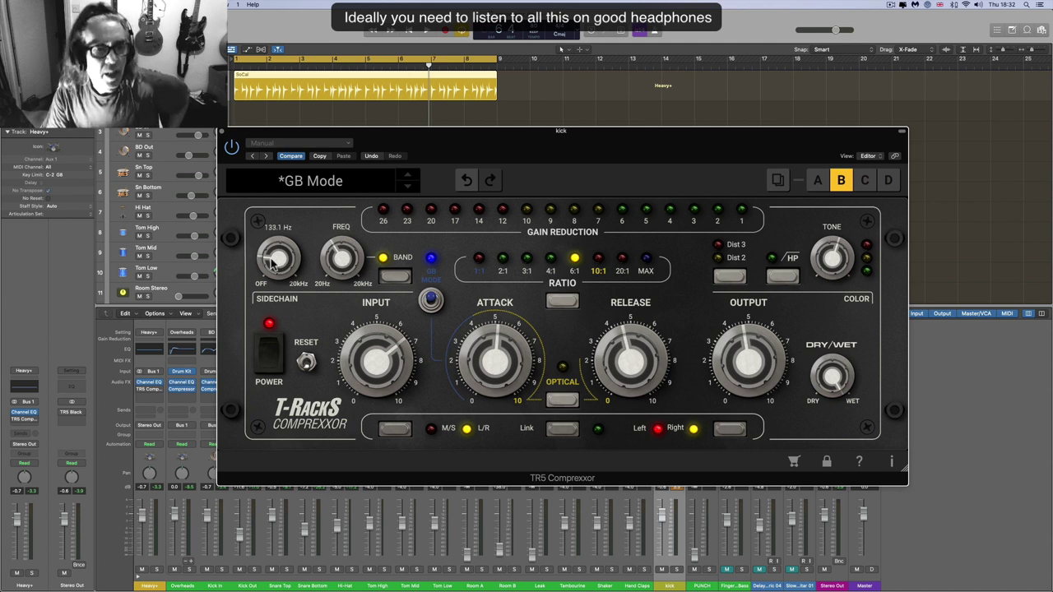
- Set the kick compressor's release to 5.2 and audition it within the full kit
mouse_move(635, 370)
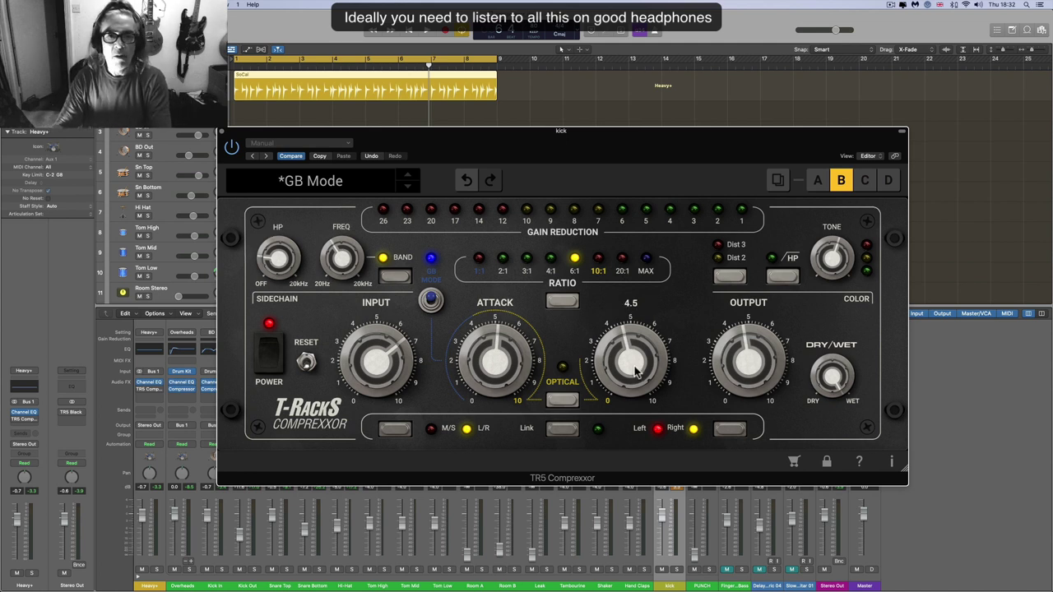
mouse_move(635, 370)
left_mouse_down()
mouse_move(633, 356)
mouse_move(634, 364)
left_mouse_up()
key("space")
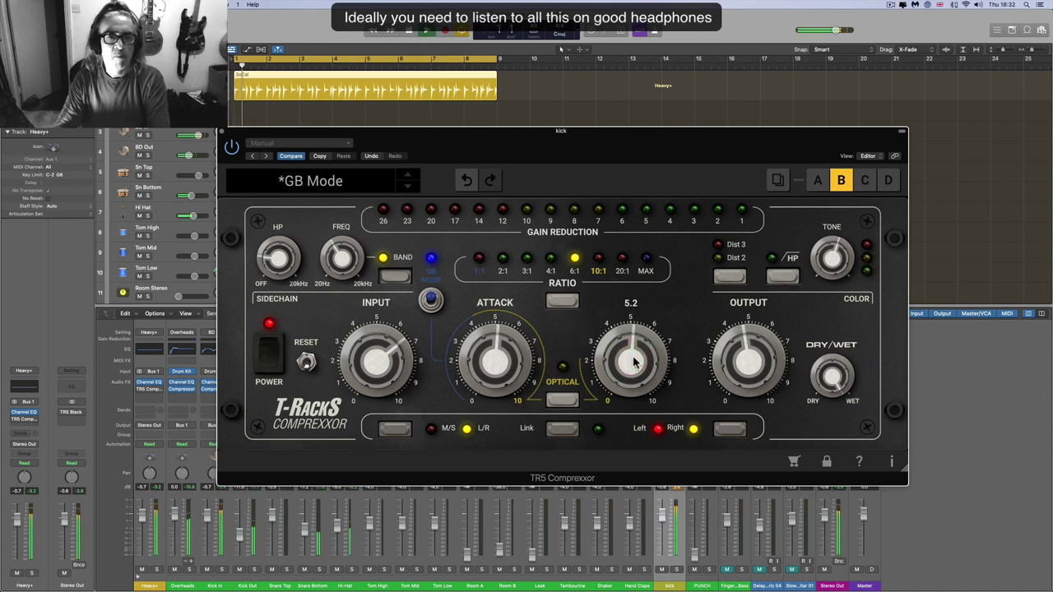
key("space")
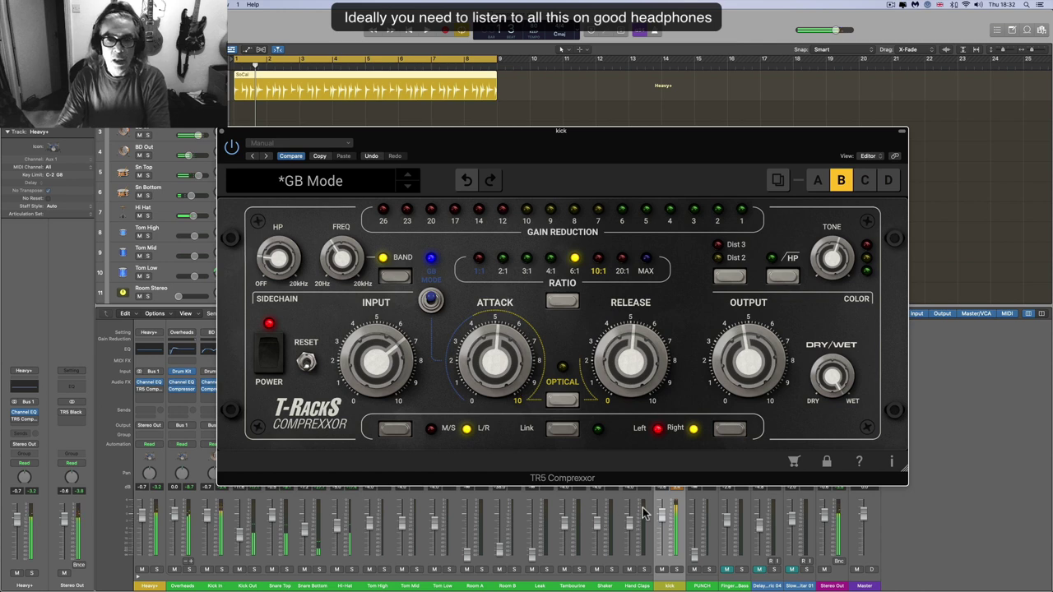
- Close the kick compressor, solo the Snare Top channel, and open its Comprexxor for adjustment
left_click(221, 133)
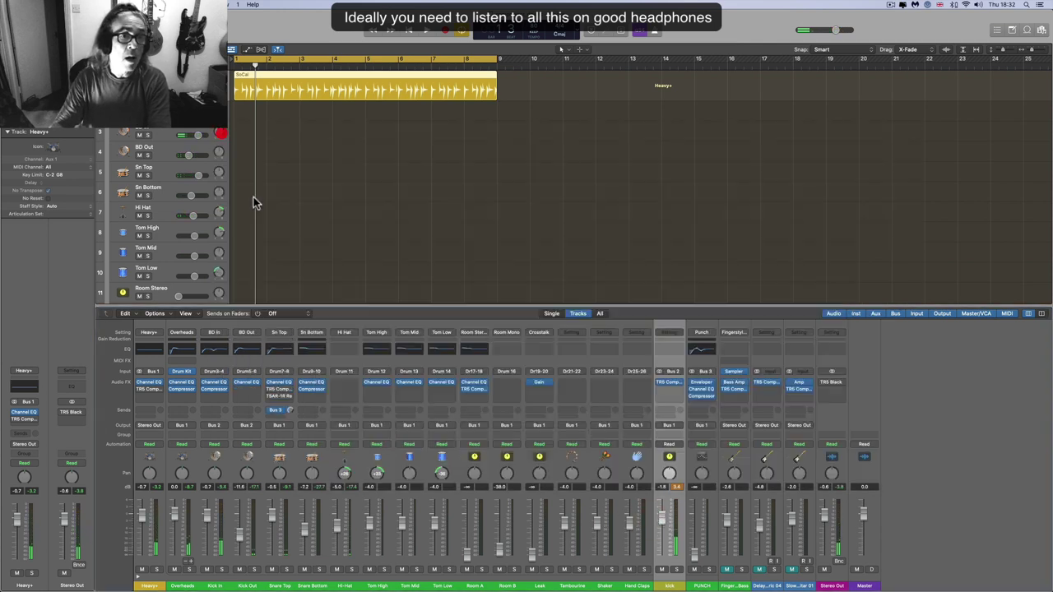
left_click(277, 499)
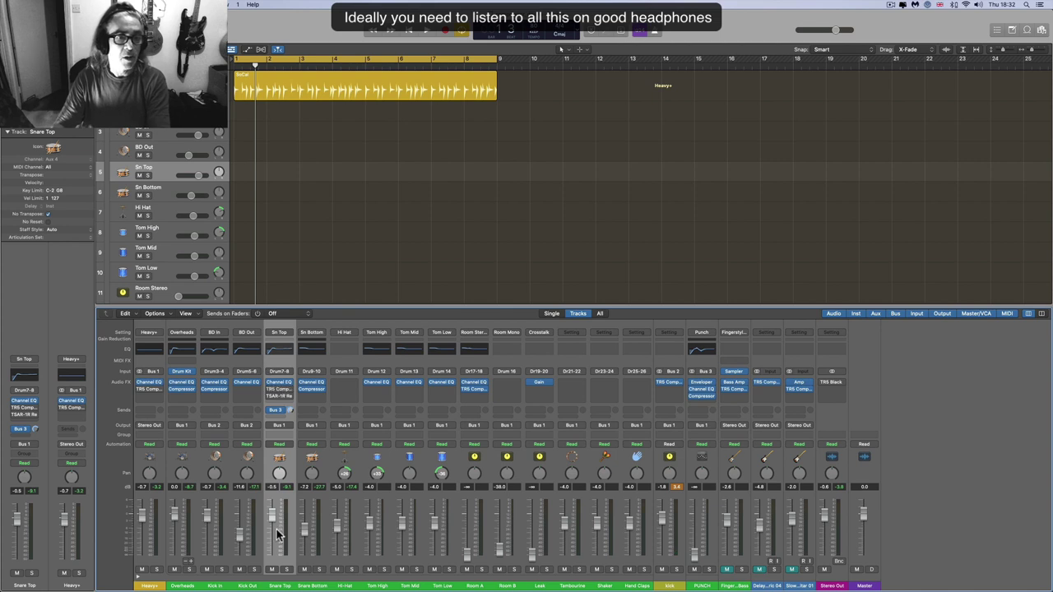
left_click(287, 570)
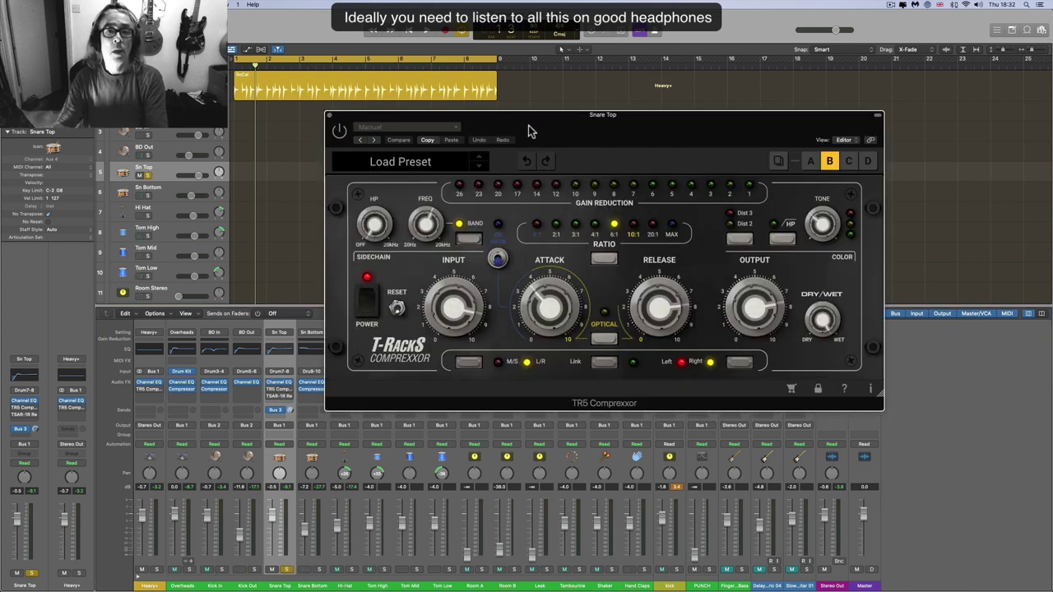
left_click_drag(531, 131, 468, 163)
mouse_move(490, 307)
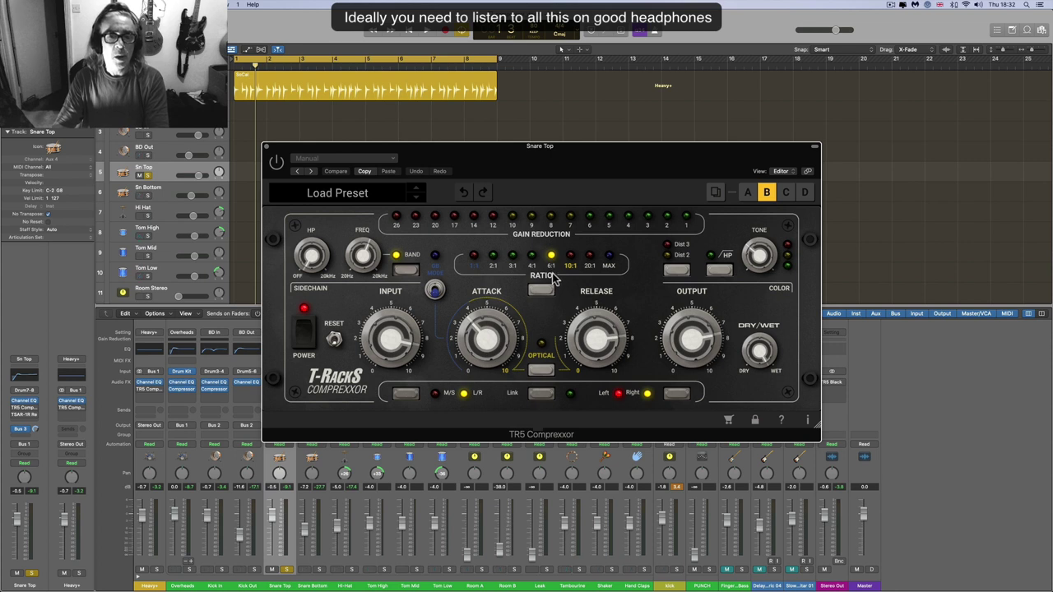
mouse_move(417, 351)
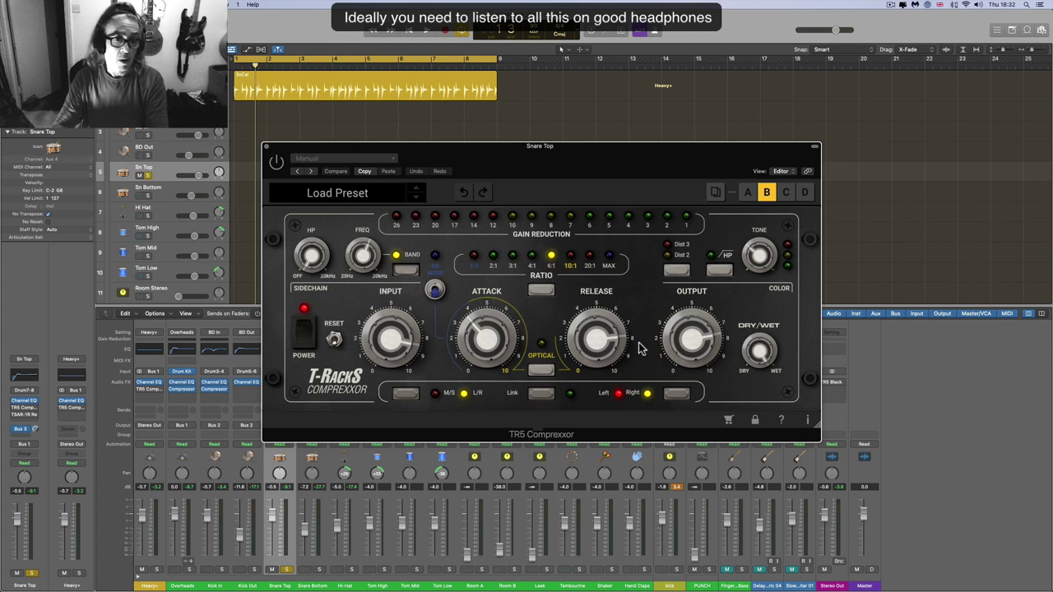
- Enable the snare compressor, play the soloed snare, and raise the compressor's output to 7.7
left_click_drag(691, 339, 693, 376)
key("space")
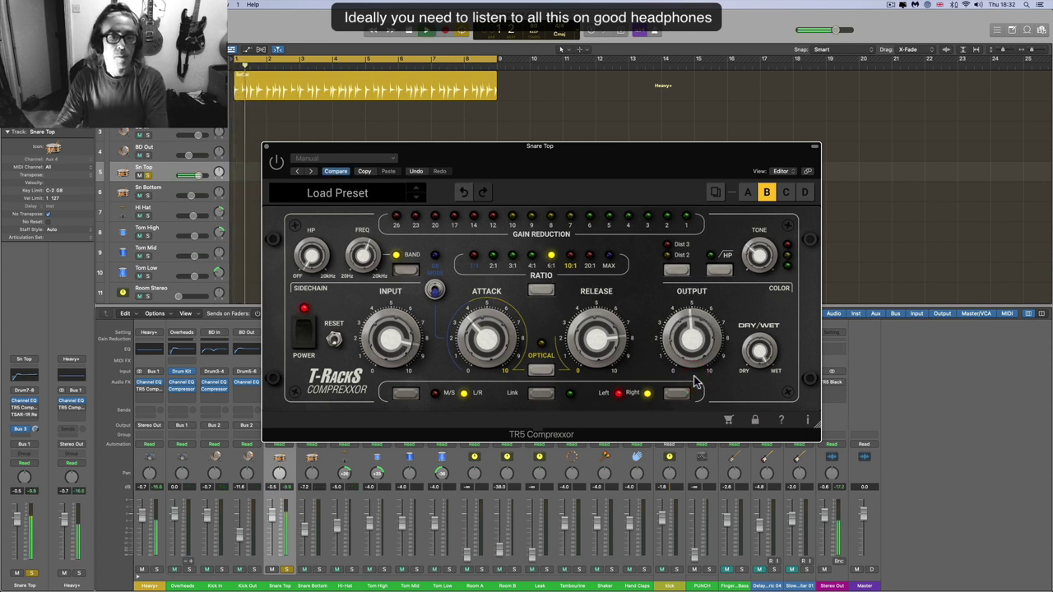
mouse_move(689, 311)
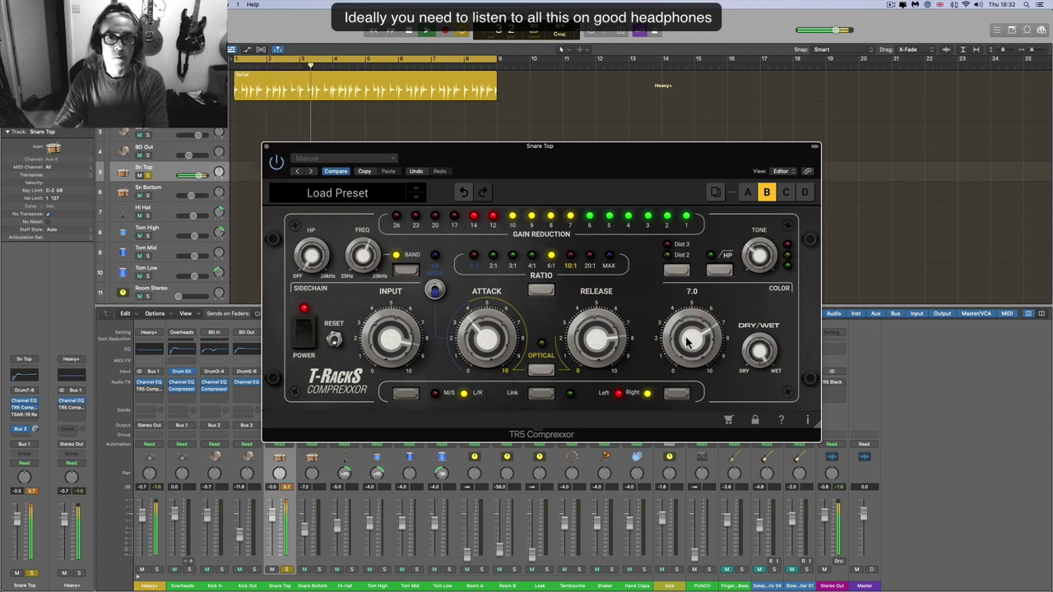
left_click_drag(688, 342, 689, 331)
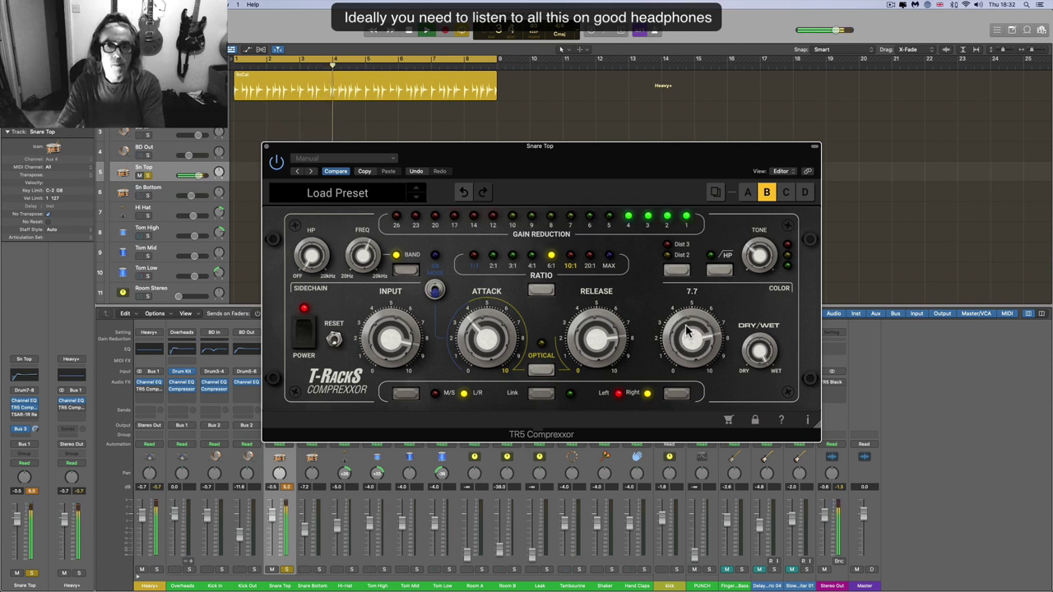
key("space")
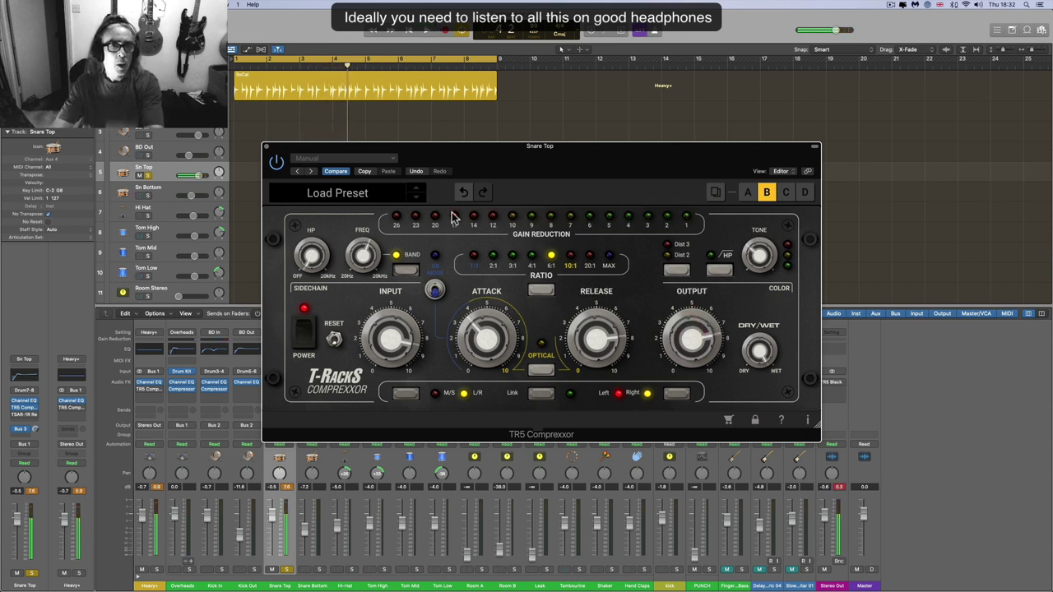
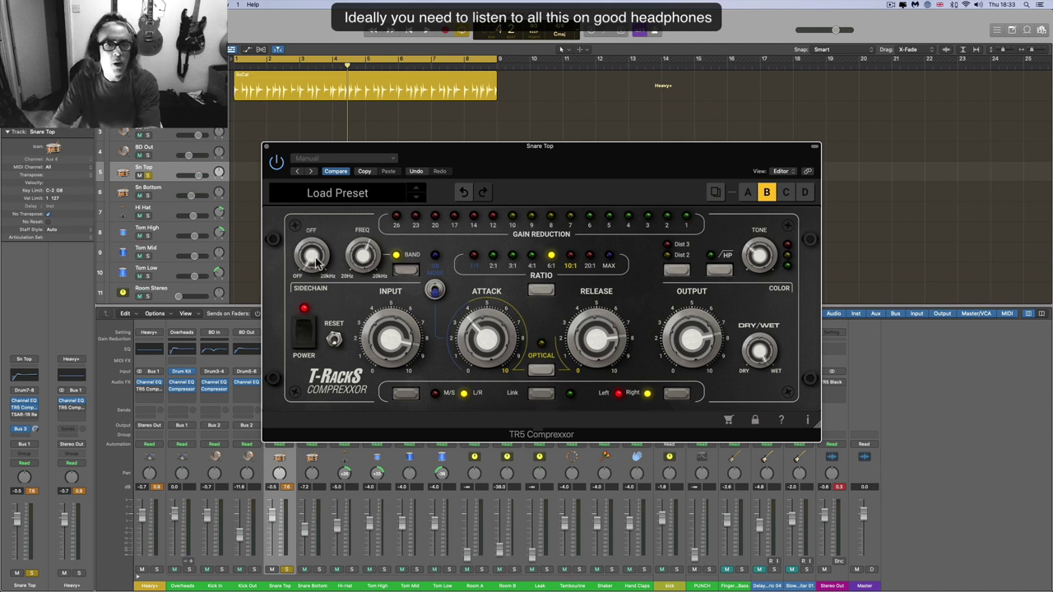
- Shorten the snare release to 4.4 and audition different sidechain high-pass frequencies on the soloed snare
left_click_drag(303, 222, 300, 198)
key("space")
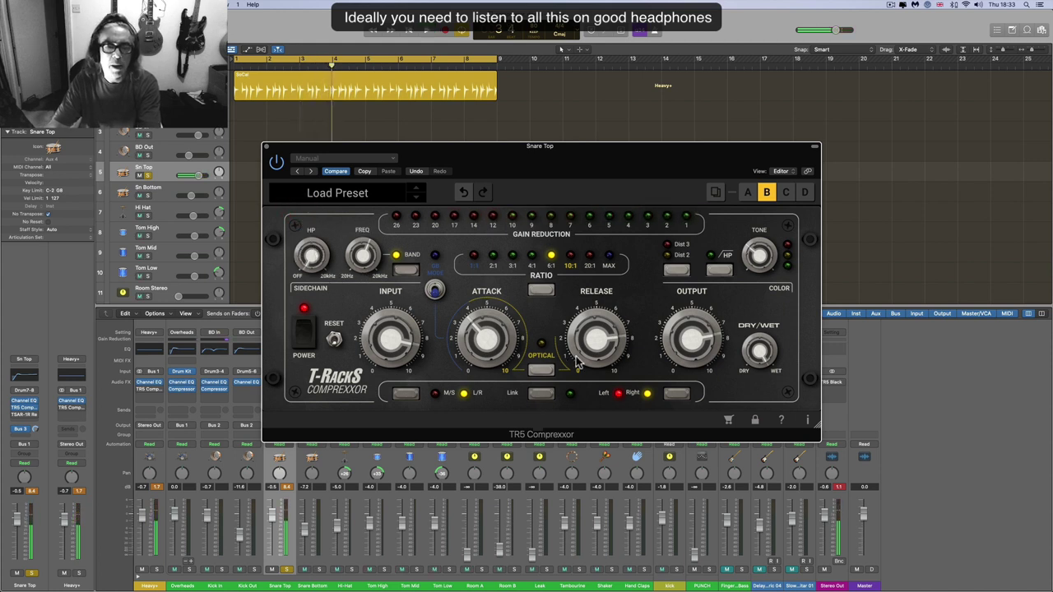
mouse_move(587, 329)
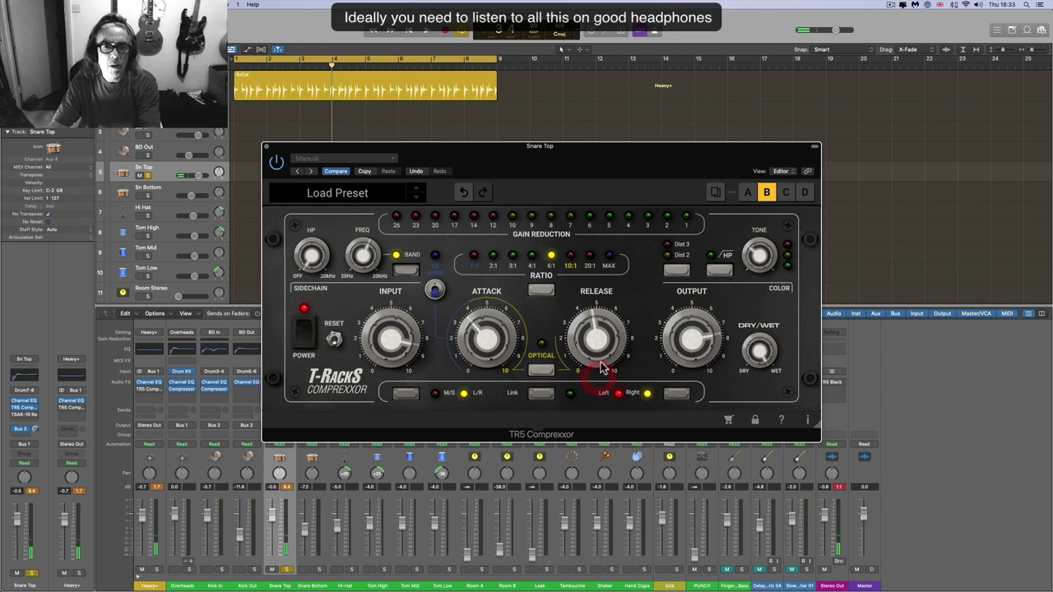
key("space")
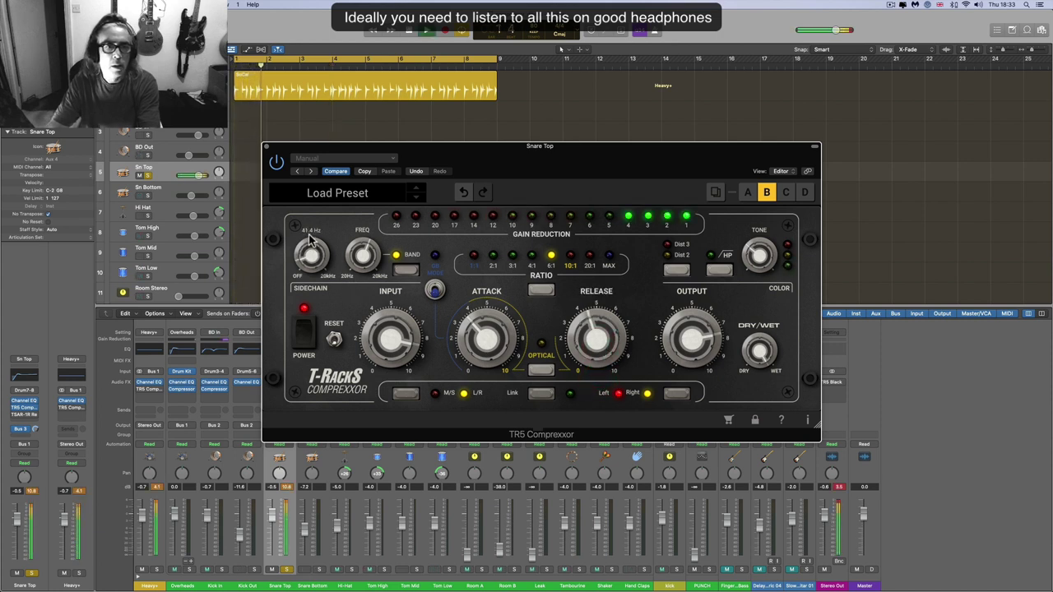
mouse_move(306, 220)
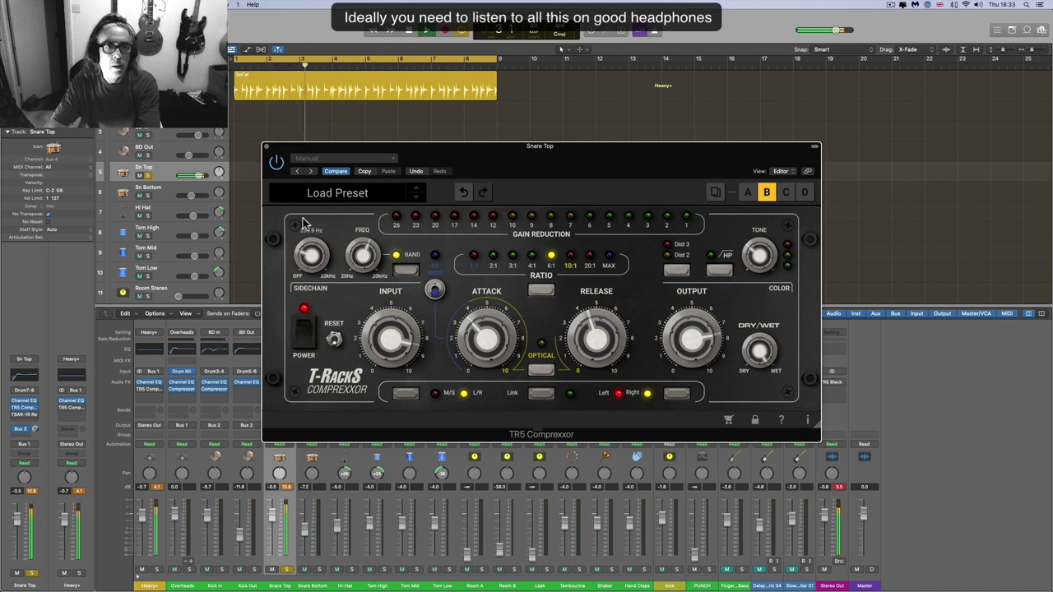
left_click_drag(311, 252, 315, 271)
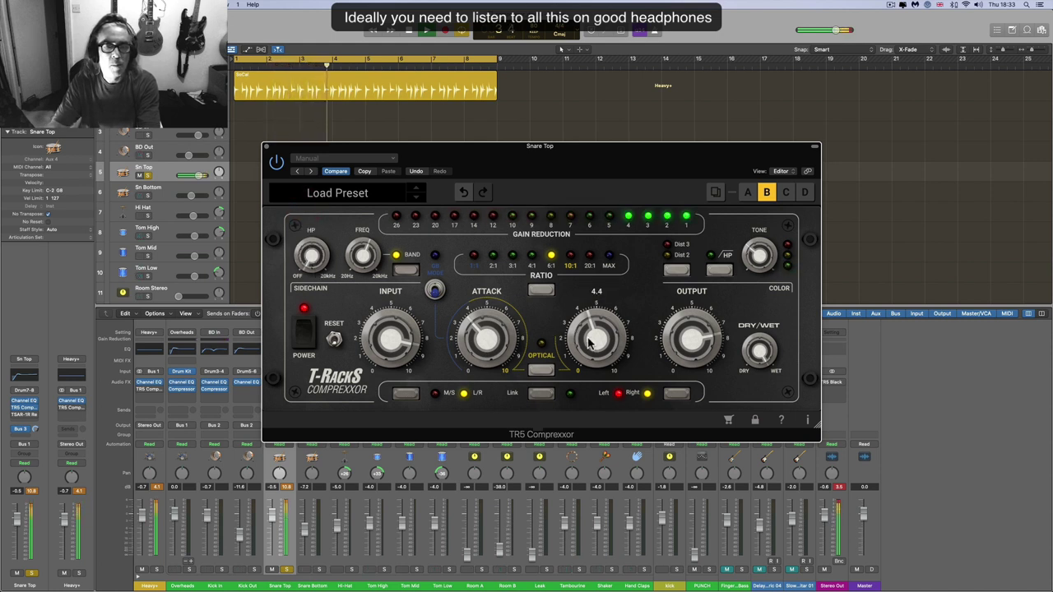
- Play the soloed snare with longer releases of 7.3 and 7.8, ending at 8.4
mouse_move(589, 336)
left_mouse_down()
mouse_move(587, 310)
mouse_move(596, 343)
left_mouse_up()
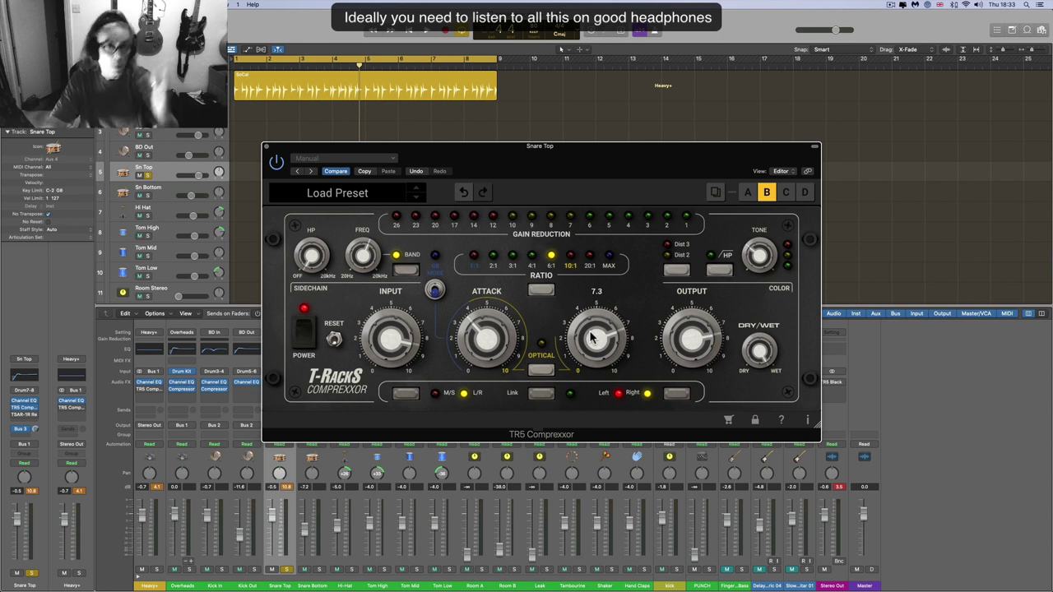
left_click_drag(591, 338, 589, 330)
key("space")
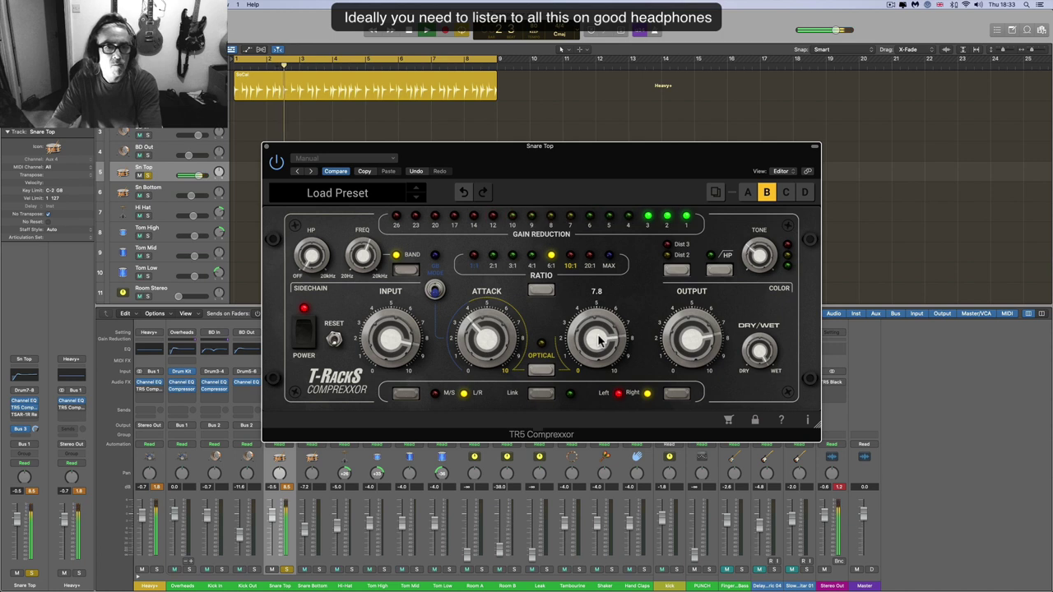
left_click_drag(599, 340, 612, 416)
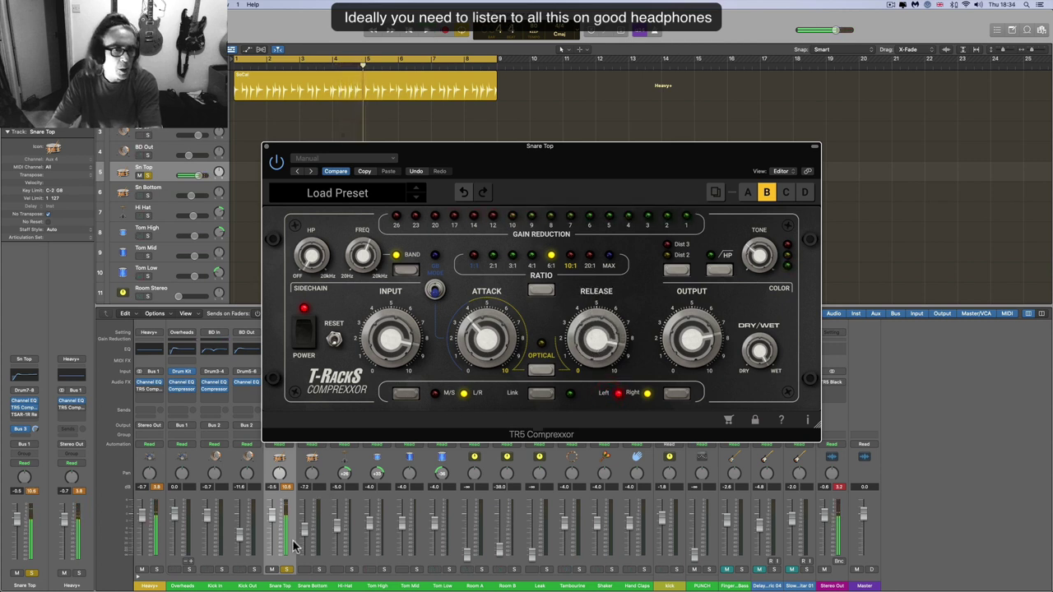
- Unsolo the snare, play the full kit, shorten the snare release to 5.1, and lower its output slightly
left_click(284, 570)
key("space")
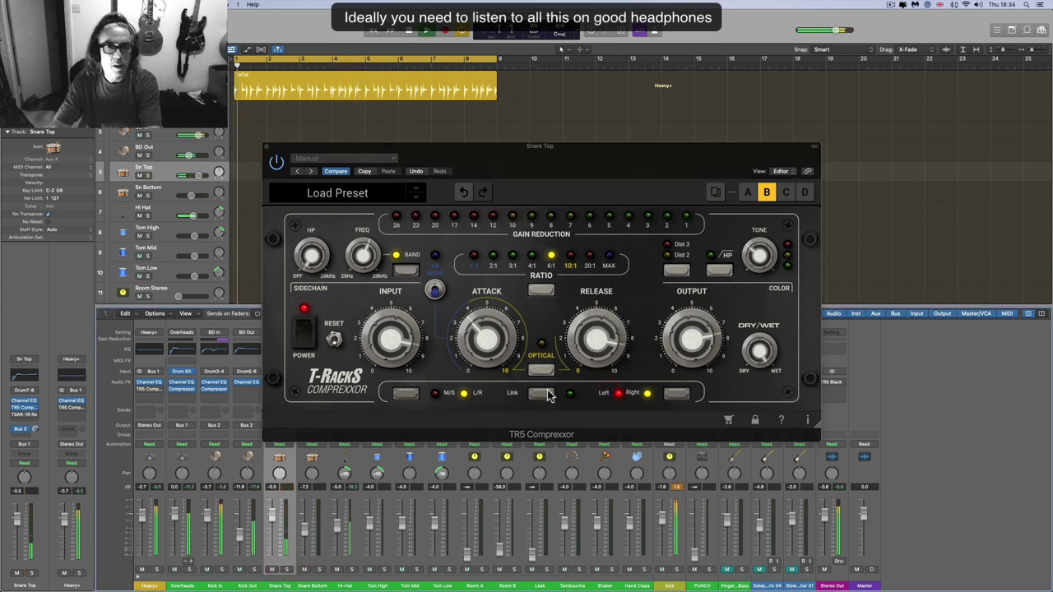
mouse_move(595, 348)
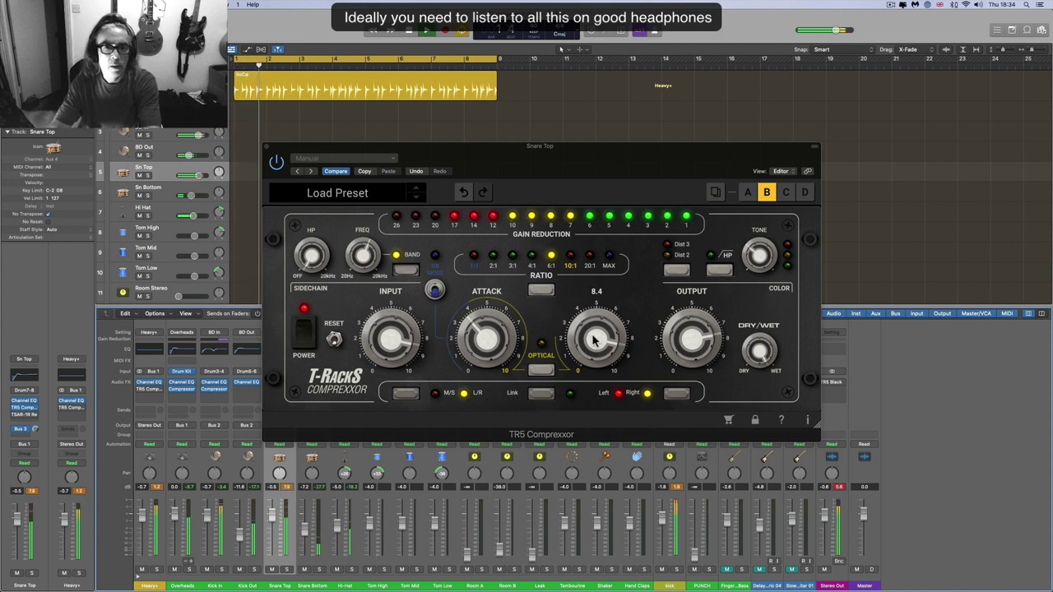
left_click_drag(596, 348, 603, 393)
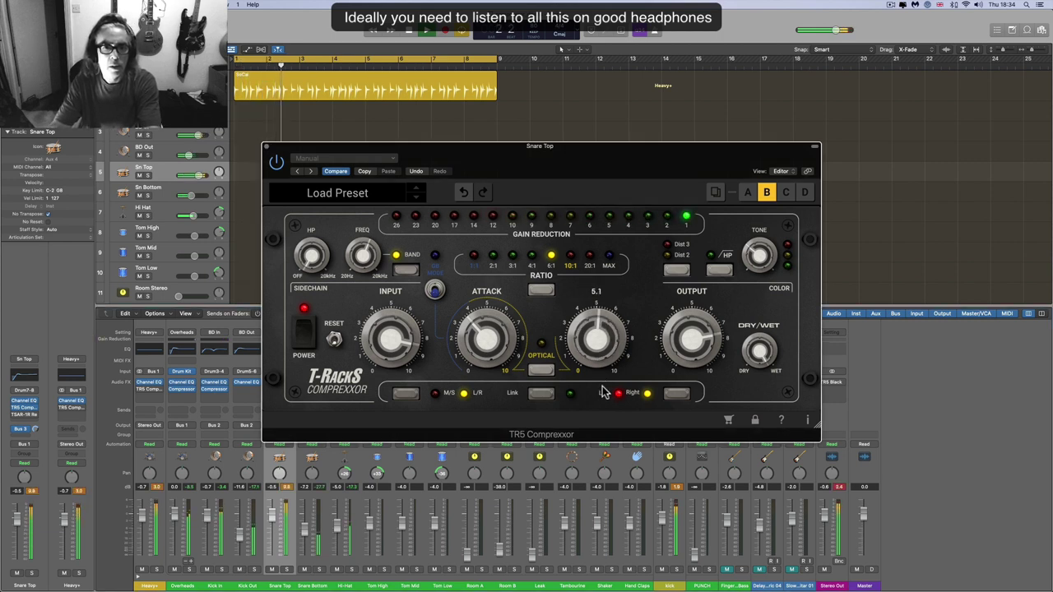
mouse_move(682, 355)
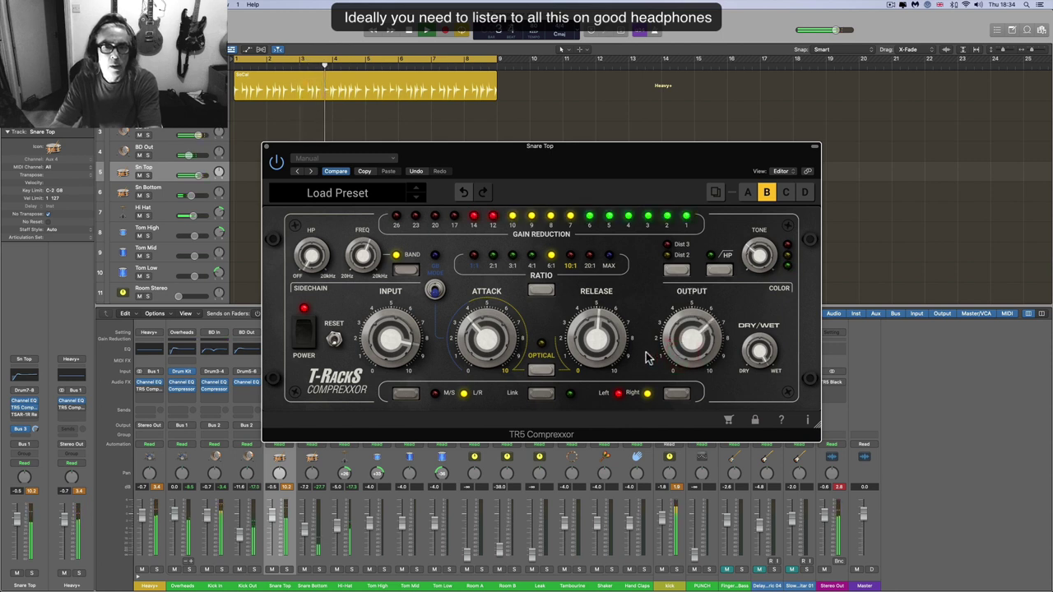
- Shorten the snare release further, try a sidechain high-pass of 96.2 Hz, and set the attack to 4.8 in the full kit
mouse_move(607, 348)
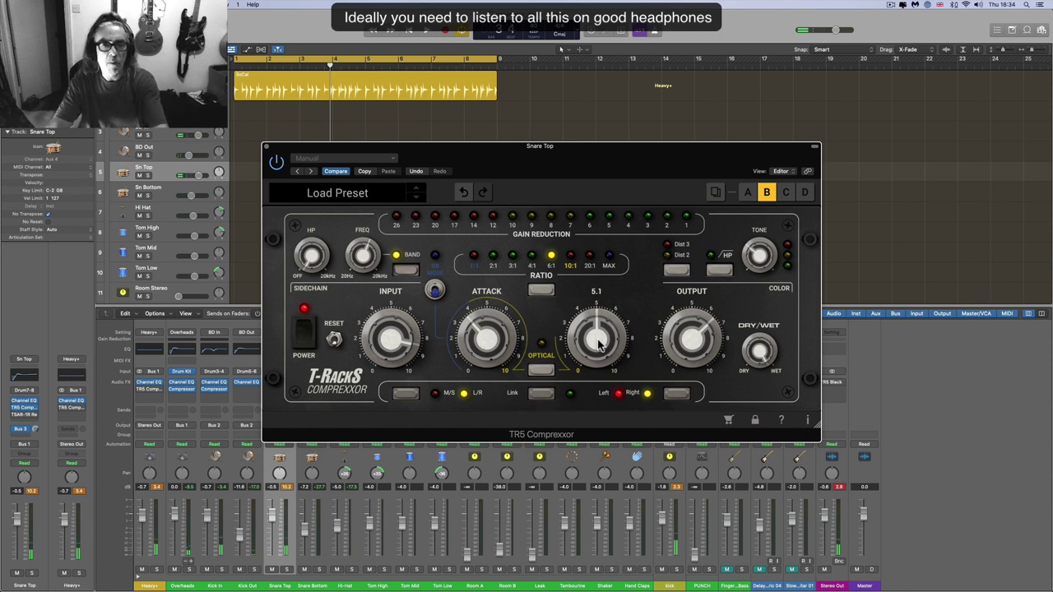
scroll(599, 345, "up", 1)
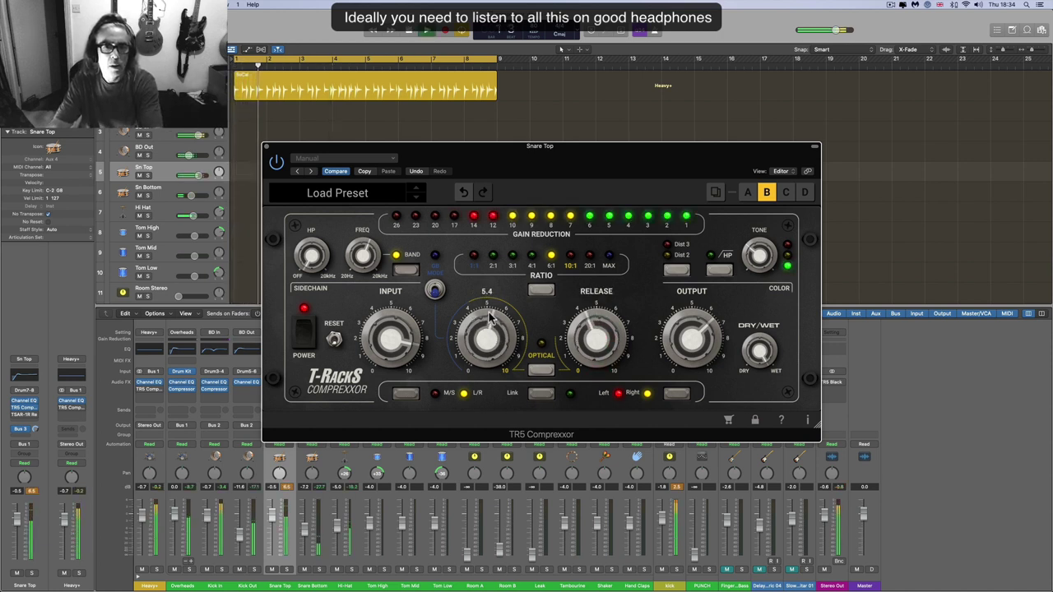
mouse_move(301, 233)
scroll(301, 233, "up", 1)
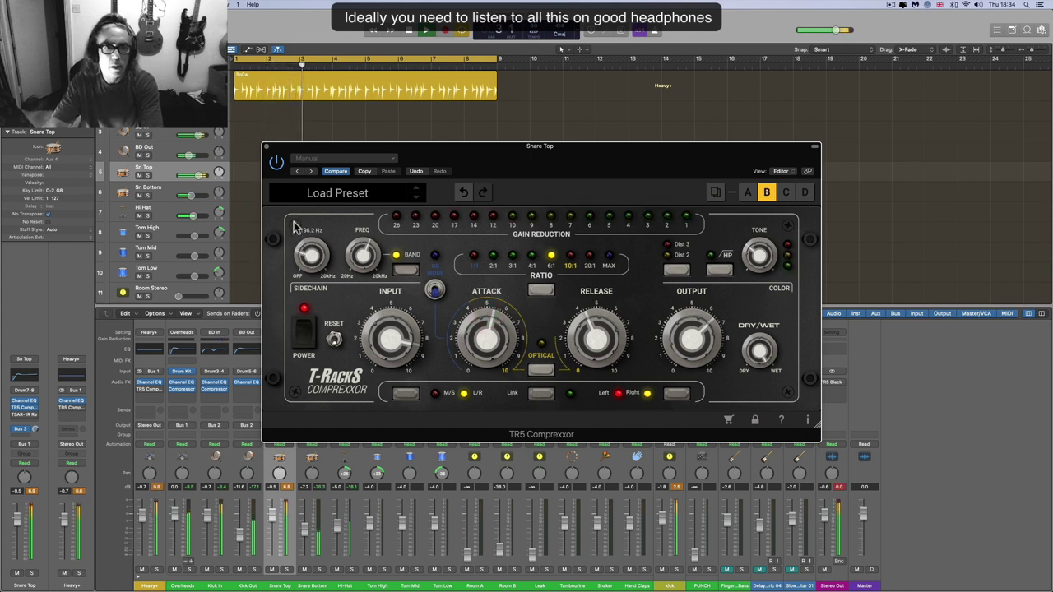
mouse_move(485, 340)
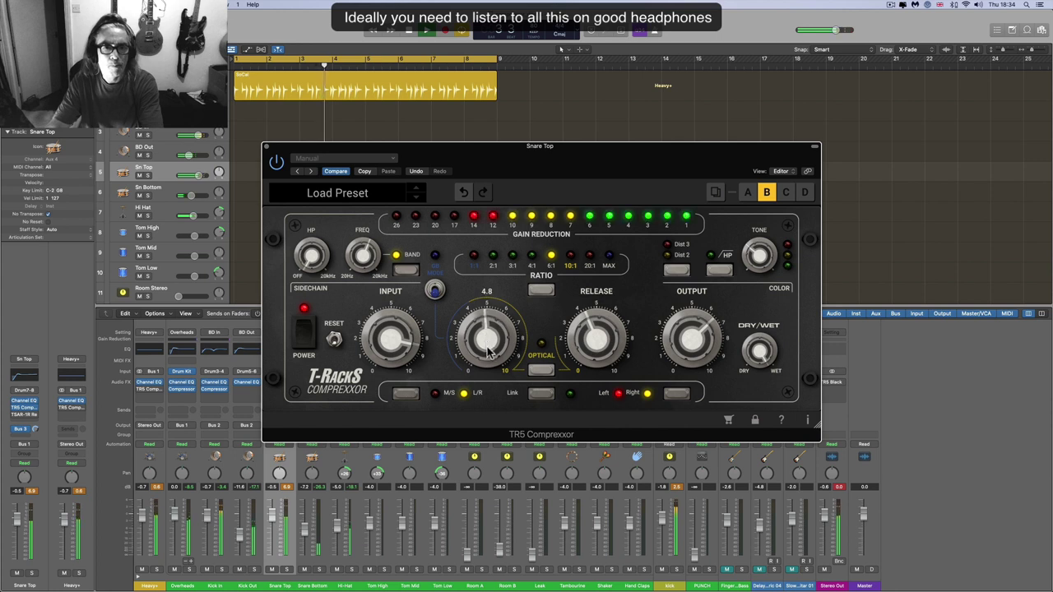
- Lengthen the snare release to 6.9 and on to 7.1, and audition it within the full kit
mouse_move(587, 350)
left_mouse_down()
mouse_move(582, 299)
mouse_move(591, 340)
left_mouse_up()
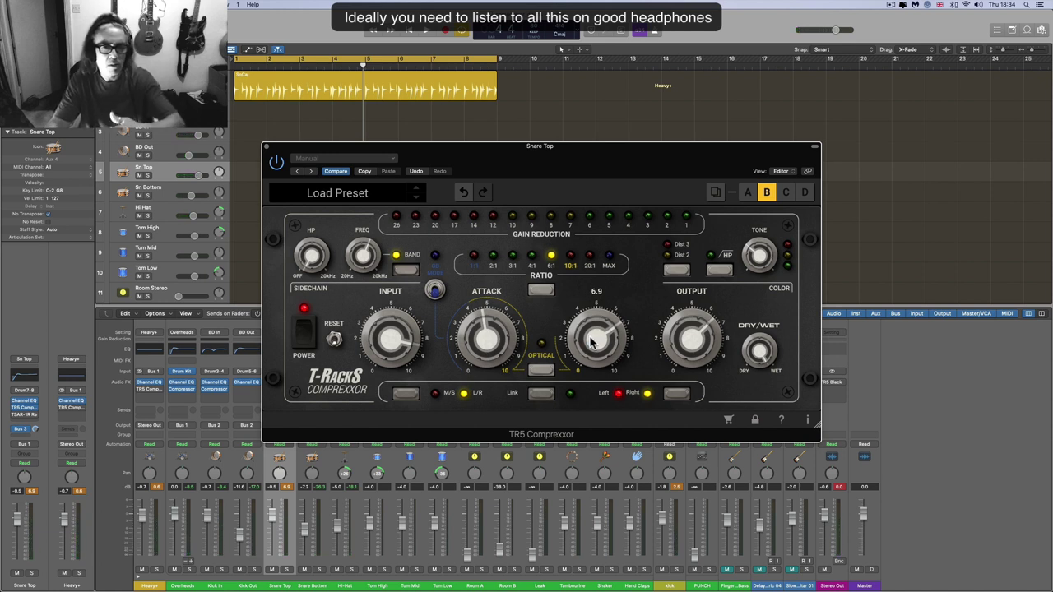
left_click_drag(592, 339, 596, 342)
key("space")
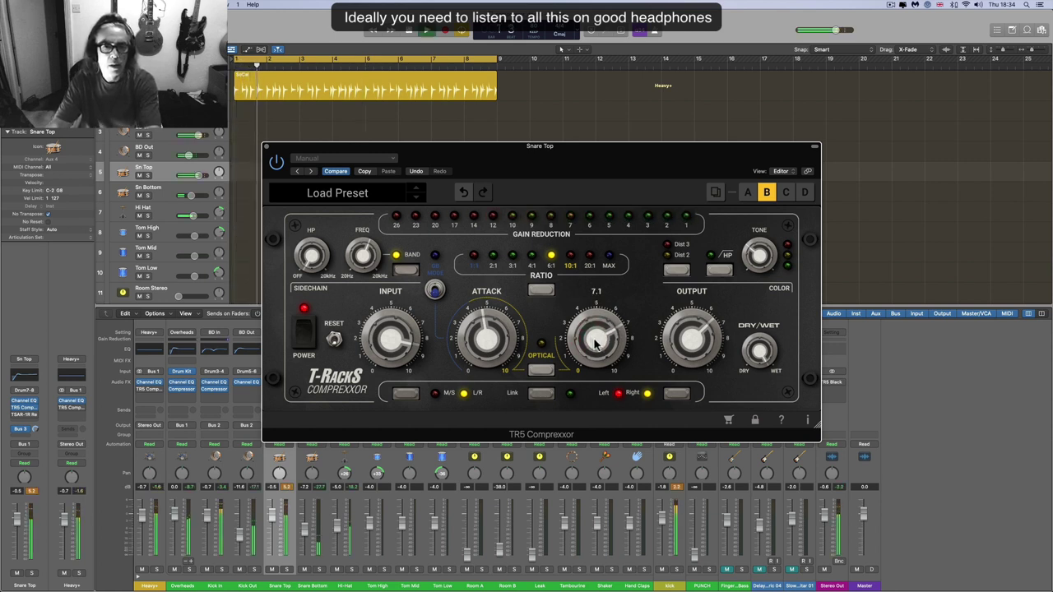
key("space")
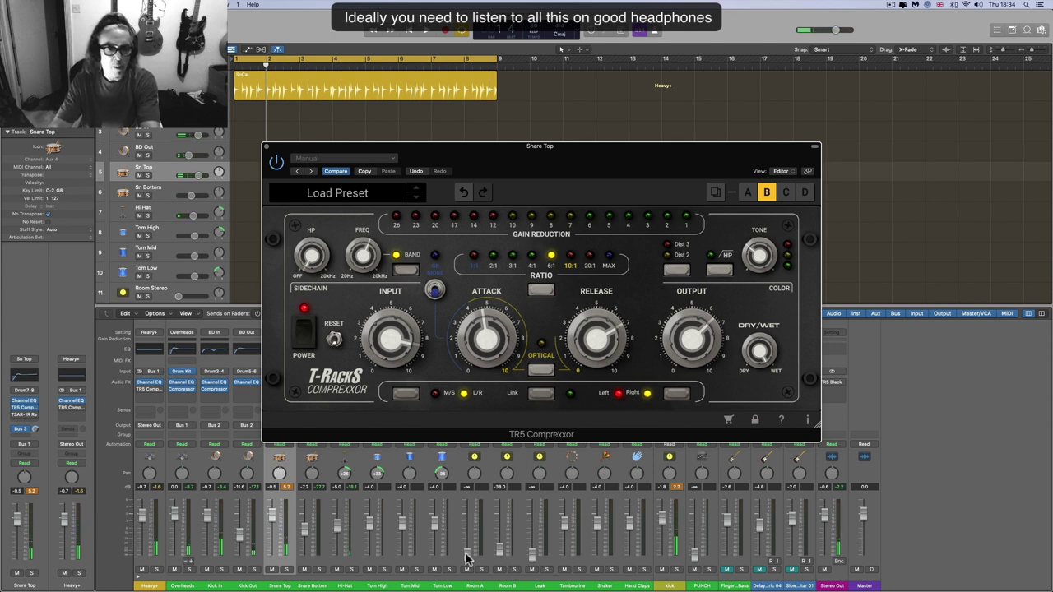
- Play the full kit and raise the Room A channel level to -5.5 dB
key("space")
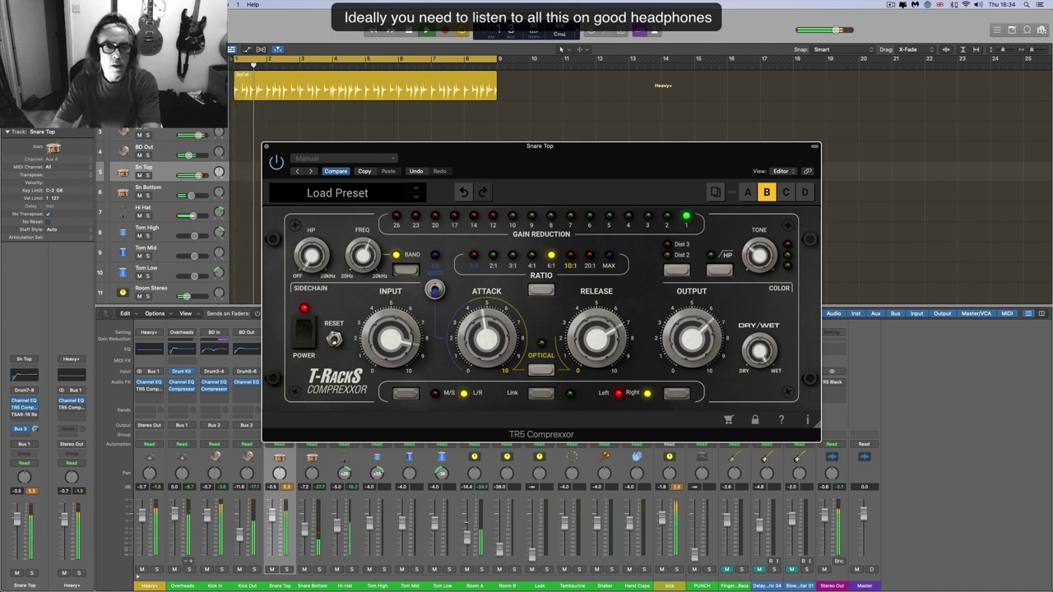
left_click(466, 506)
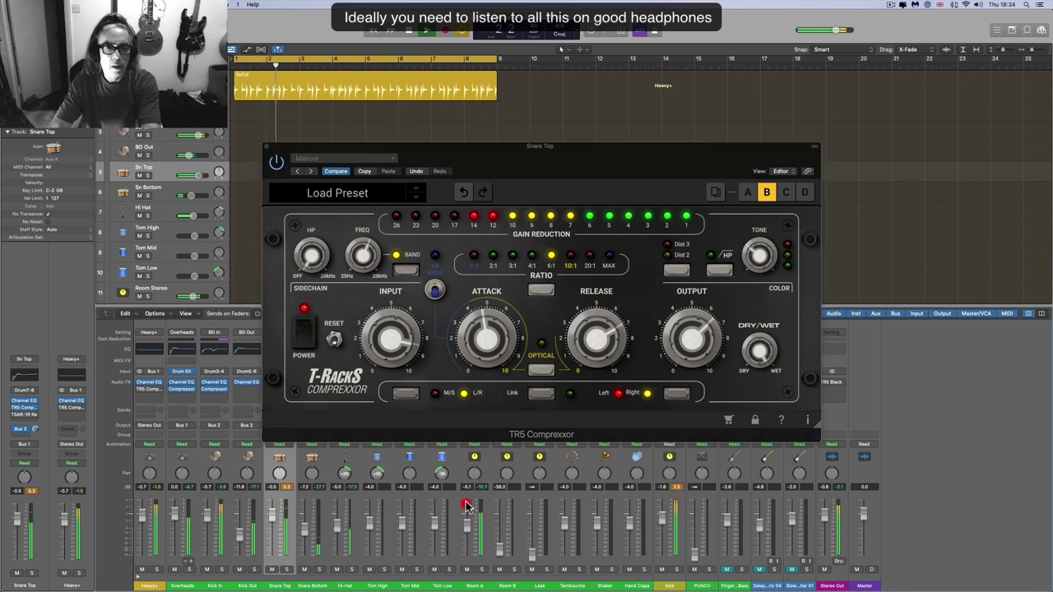
left_click_drag(467, 505, 466, 513)
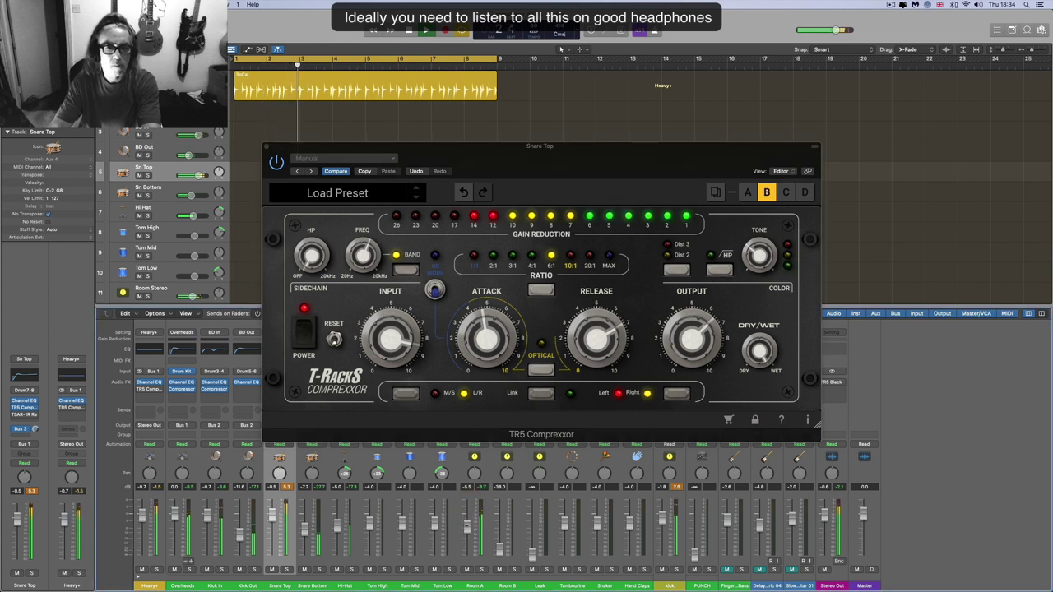
- Try the snare compressor's output at 7.2 in the full kit, and shorten its release to about 5.7
left_click(697, 329)
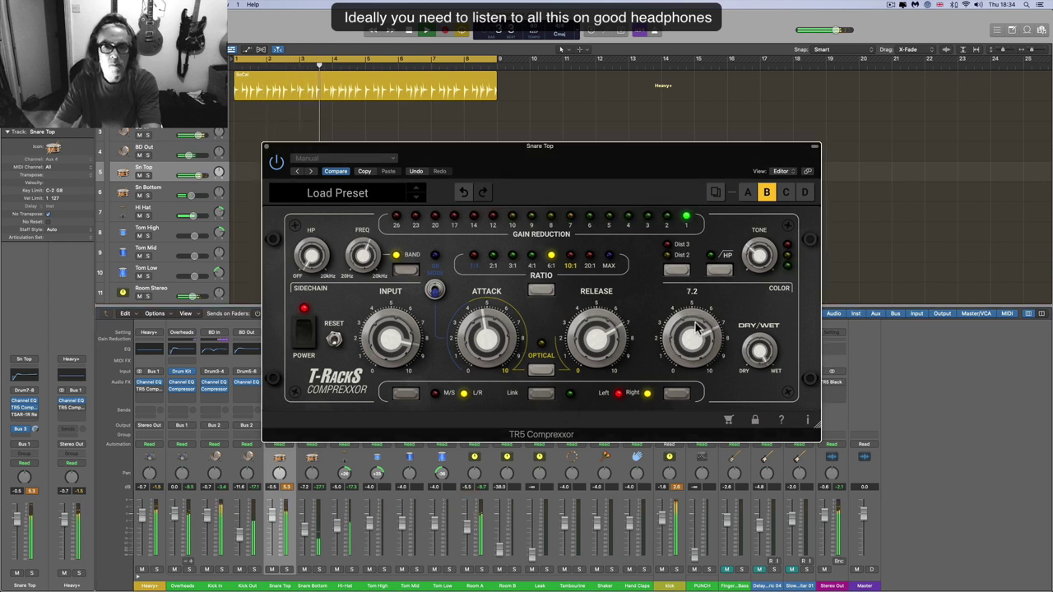
left_click_drag(596, 337, 692, 341)
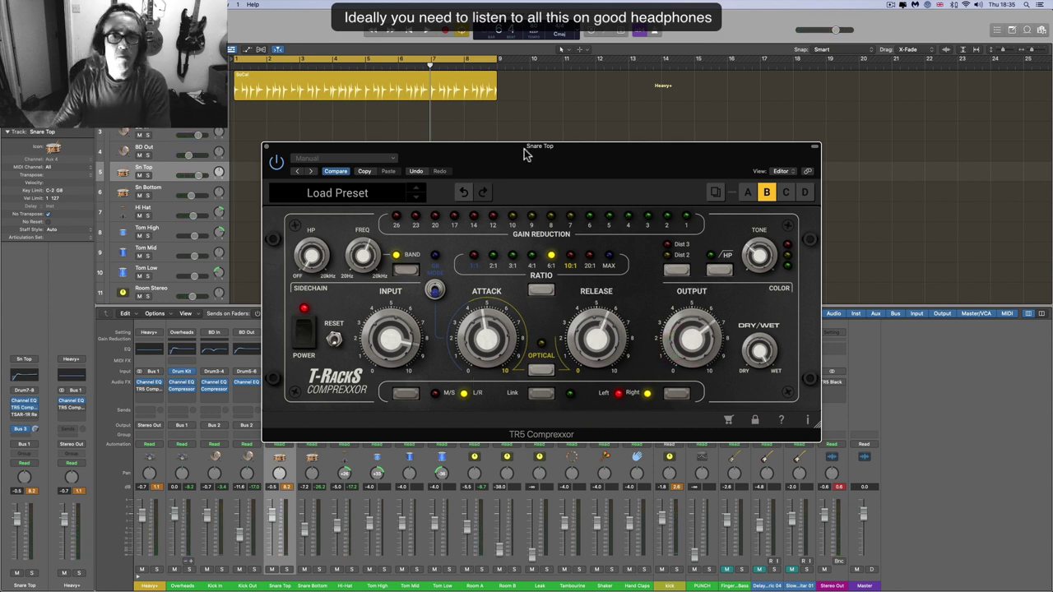
- Open the TSAR-1R Reverb on the Snare Top channel, place it beside the compressor, and switch it on
left_click_drag(526, 154, 581, 148)
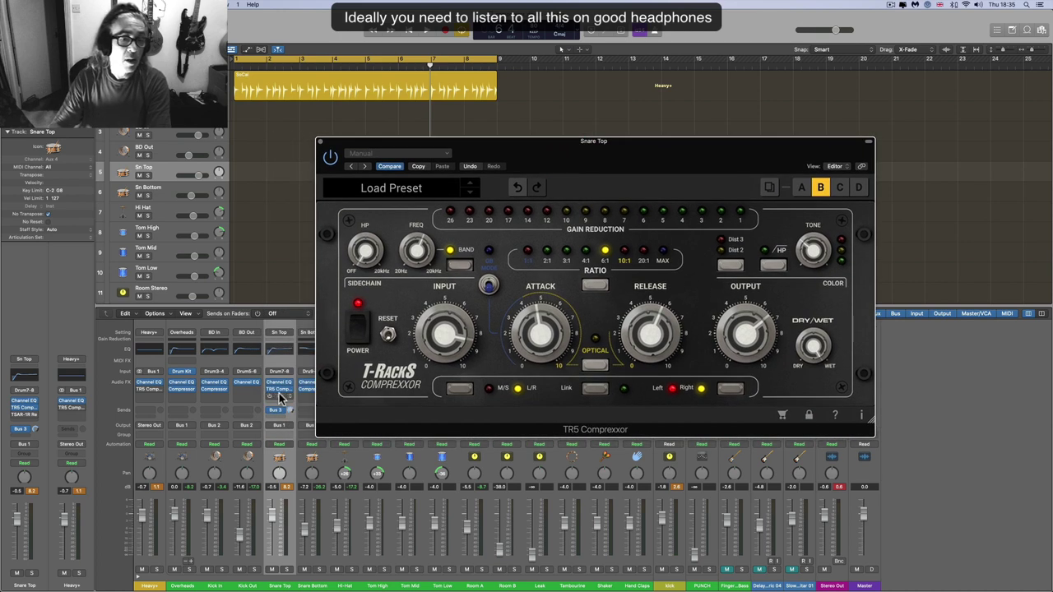
left_click(280, 398)
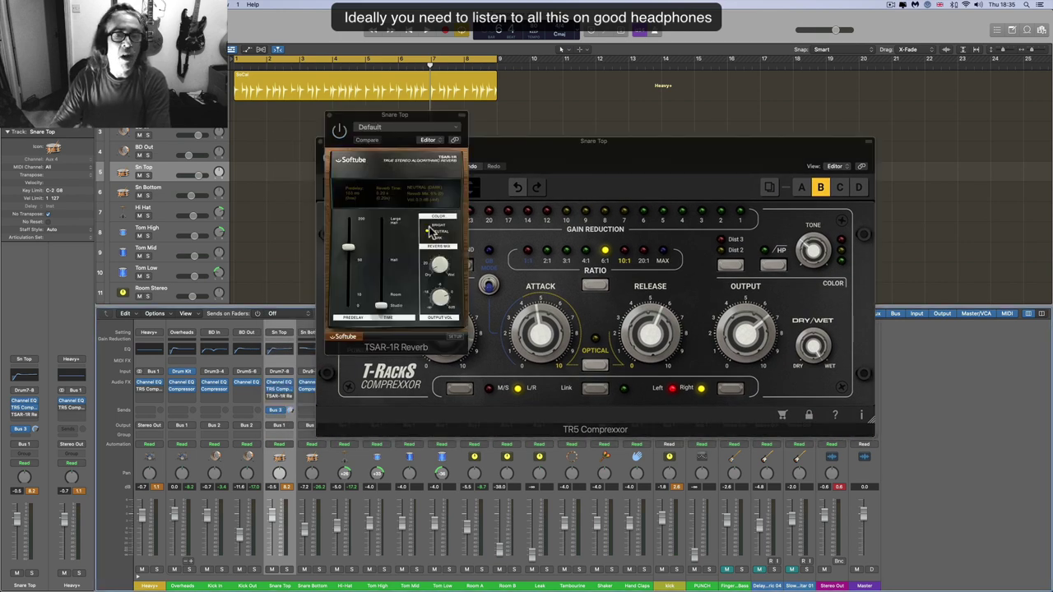
left_click_drag(508, 154, 583, 153)
left_click_drag(440, 121, 328, 169)
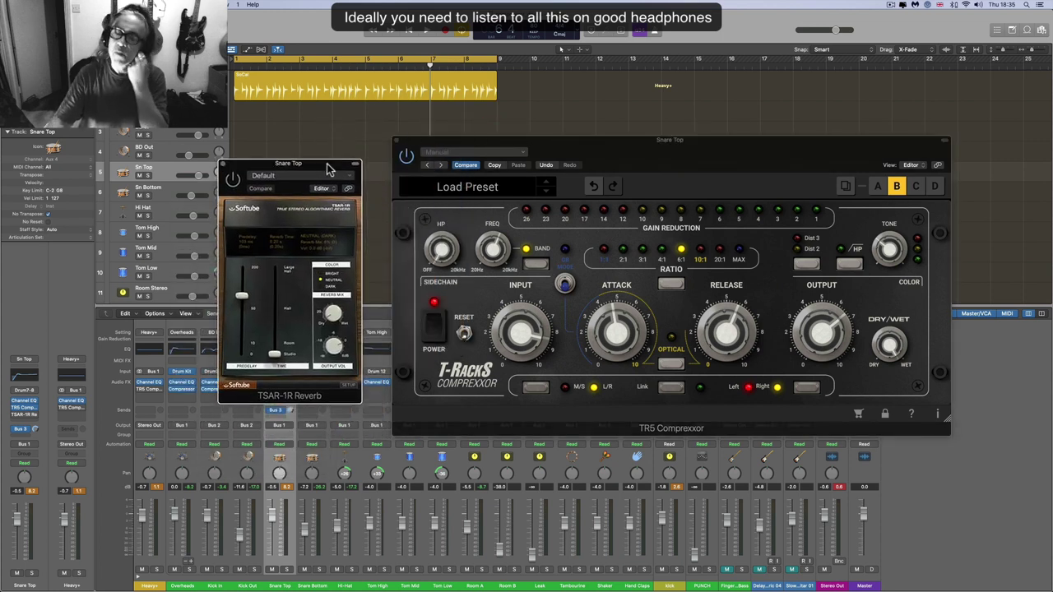
left_click(318, 171)
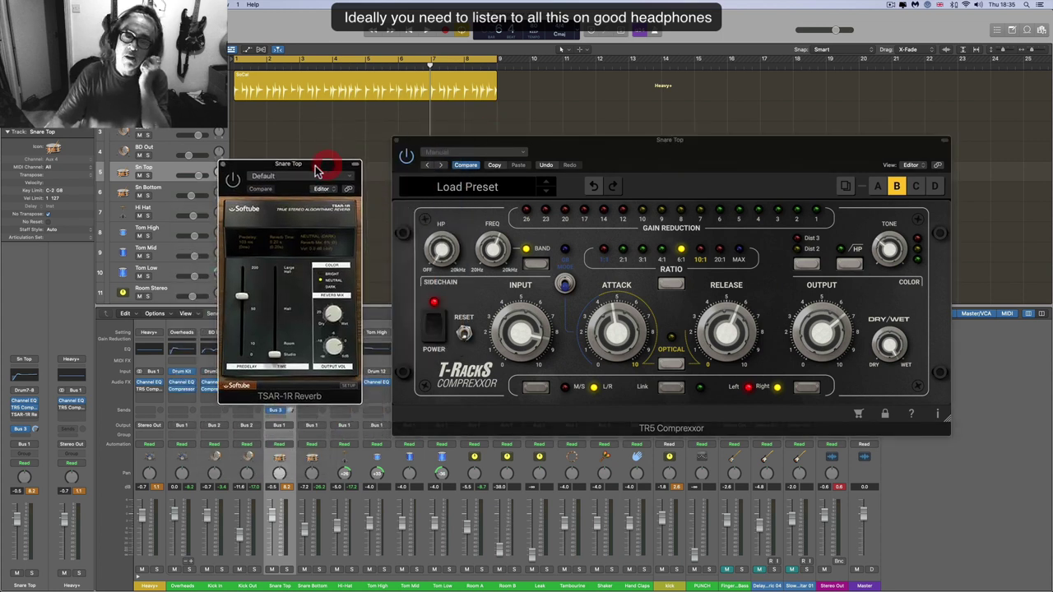
left_click_drag(319, 171, 327, 149)
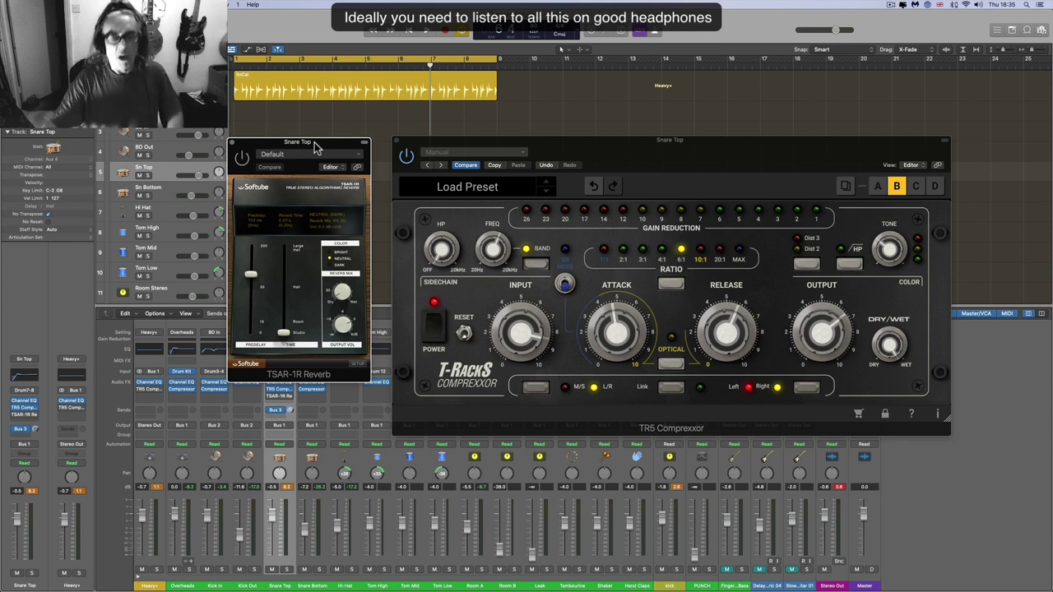
left_click_drag(312, 143, 322, 146)
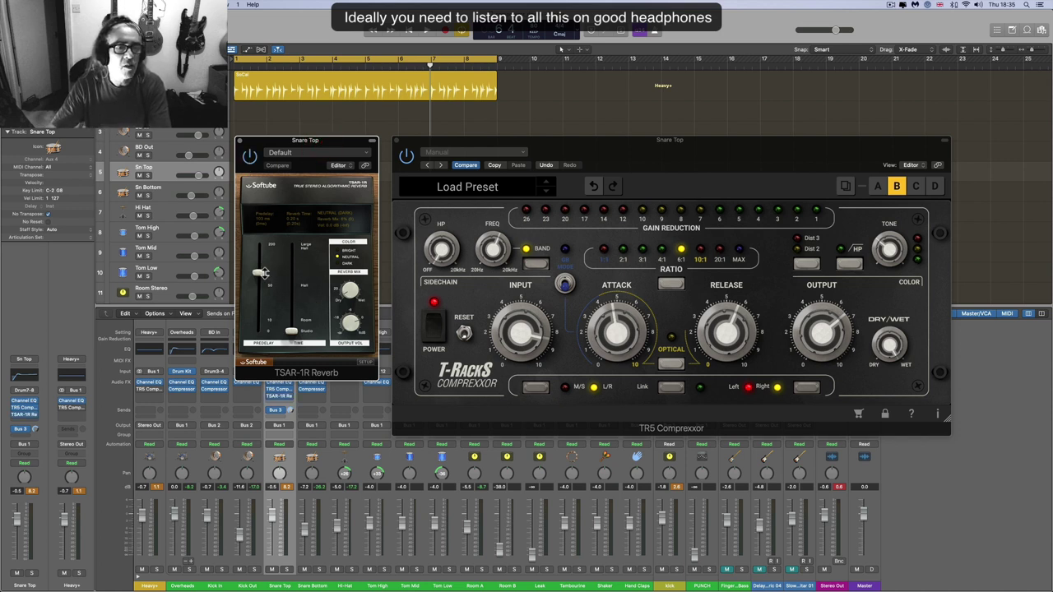
- Lower the snare reverb's predelay to its minimum, and raise it back up to a mid-range setting
left_click_drag(263, 273, 289, 296)
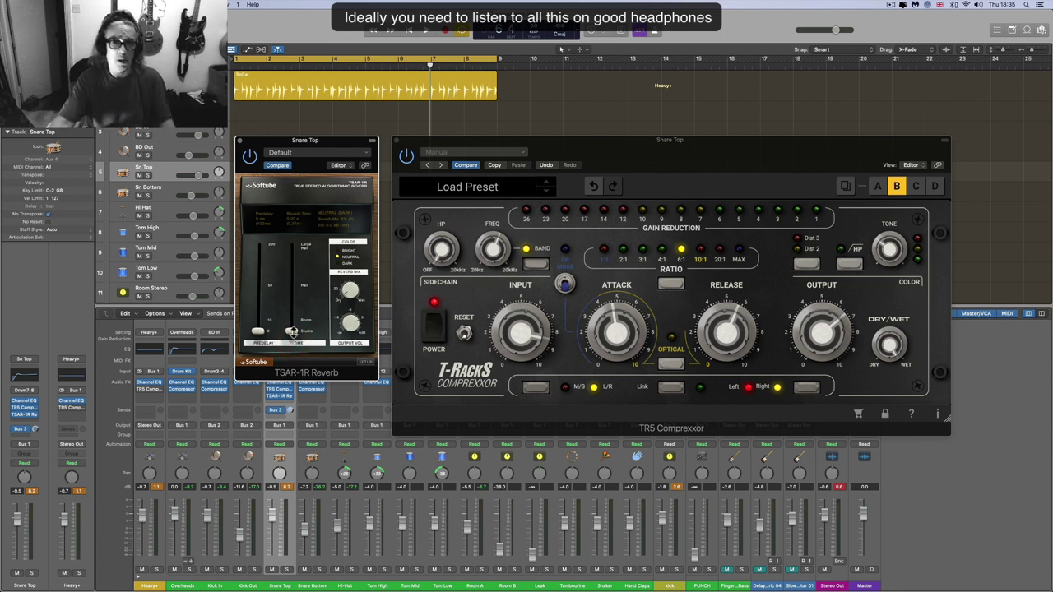
left_click_drag(256, 331, 257, 280)
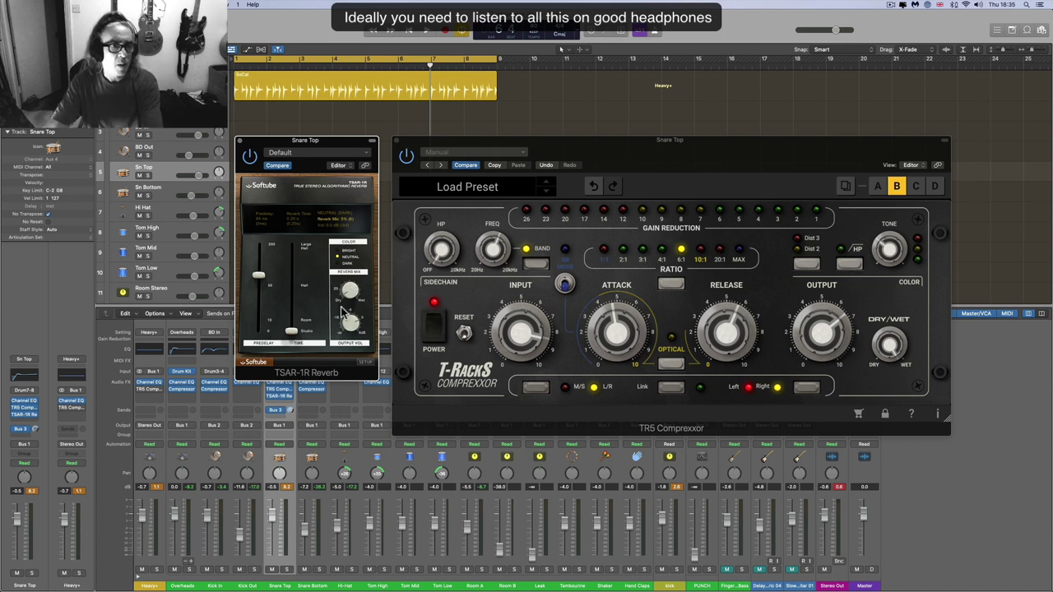
- Audition different reverb mix amounts on the soloed snare, and play the full kit with the snare unsoloed
key("space")
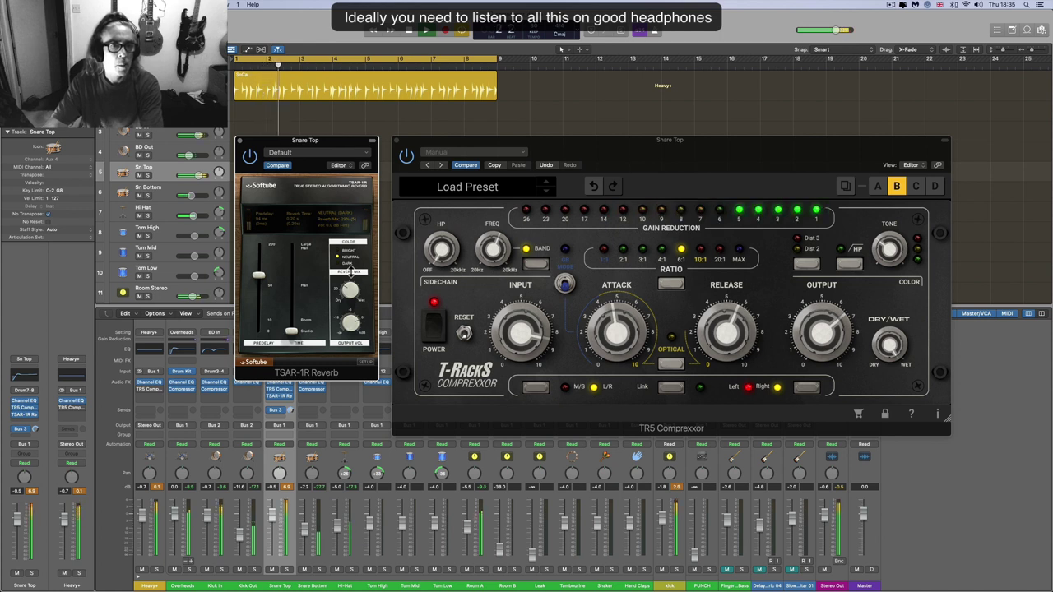
left_click(286, 569)
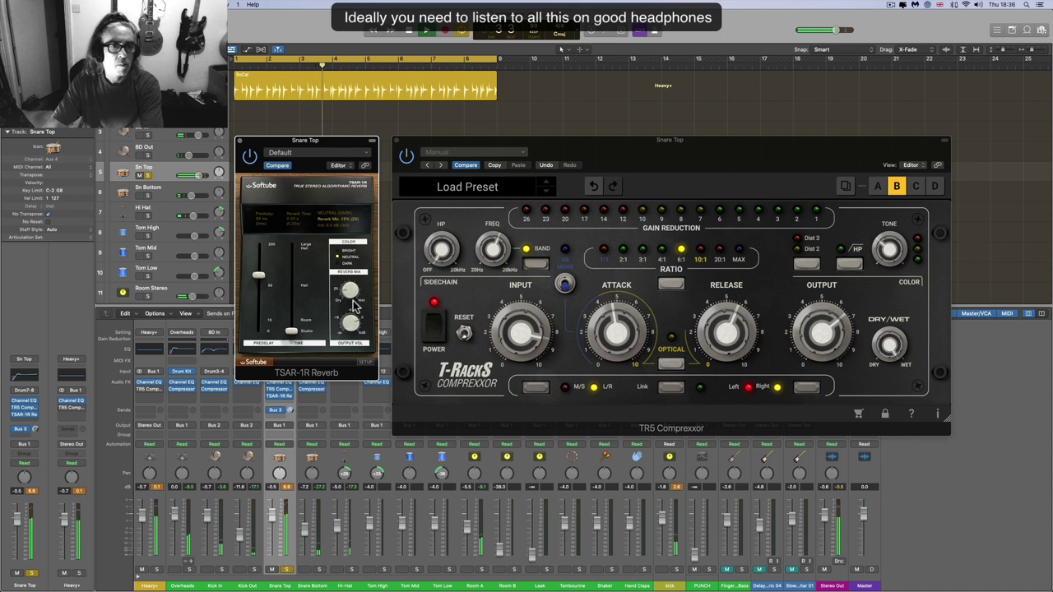
left_click_drag(354, 306, 356, 313)
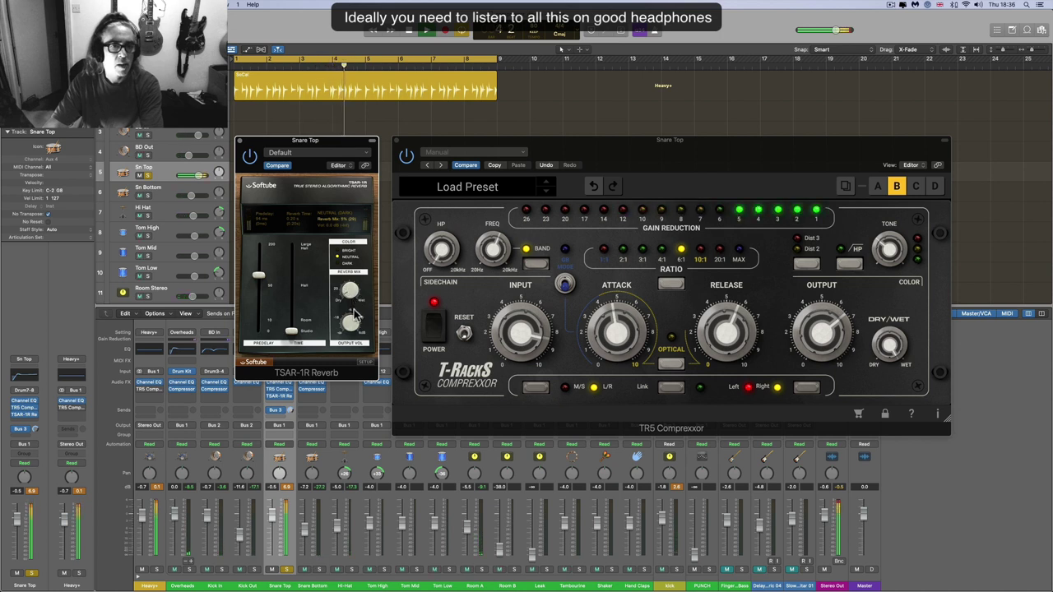
key("space")
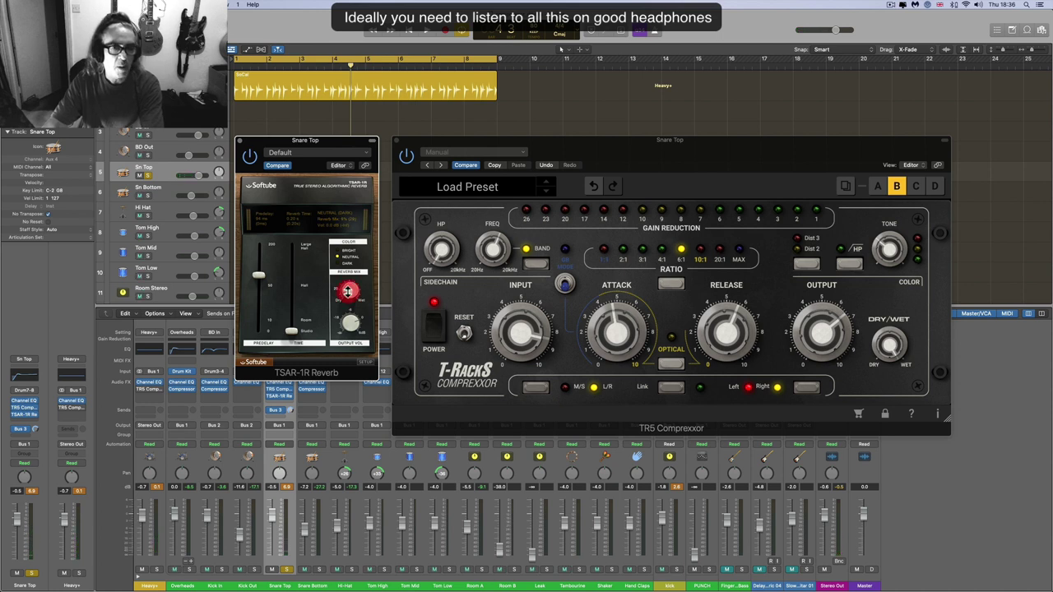
left_click_drag(348, 292, 348, 292)
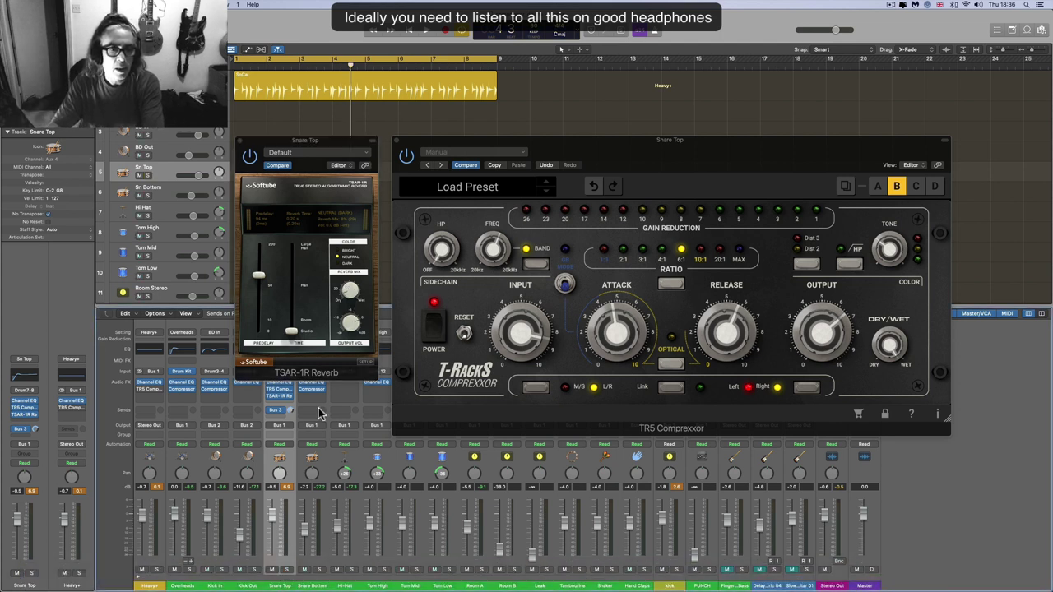
key("space")
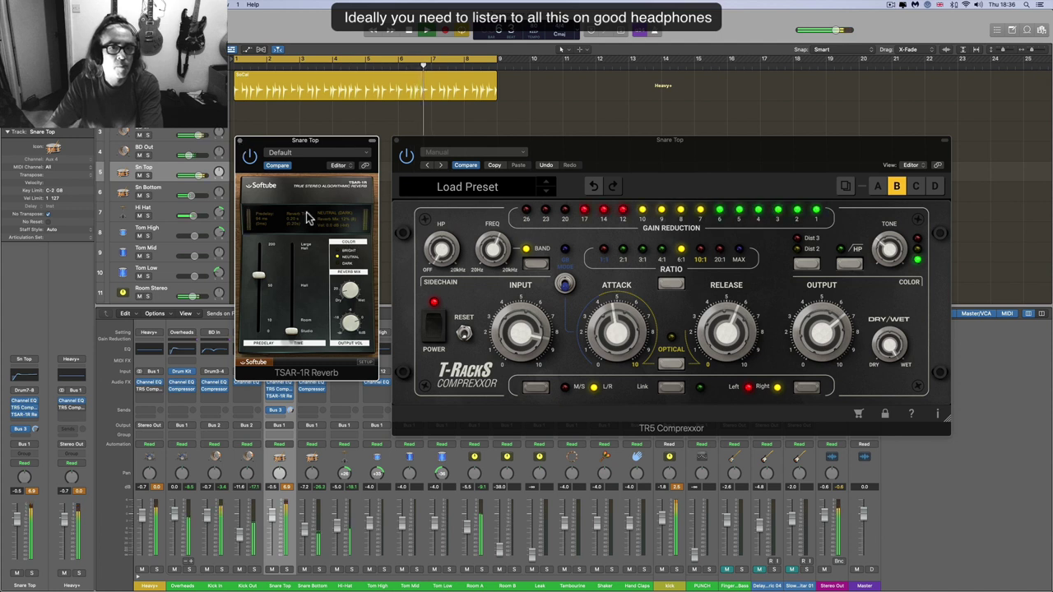
- Close the reverb and set the snare compressor's release to about 5.8 while the full kit plays
left_click(240, 141)
mouse_move(715, 319)
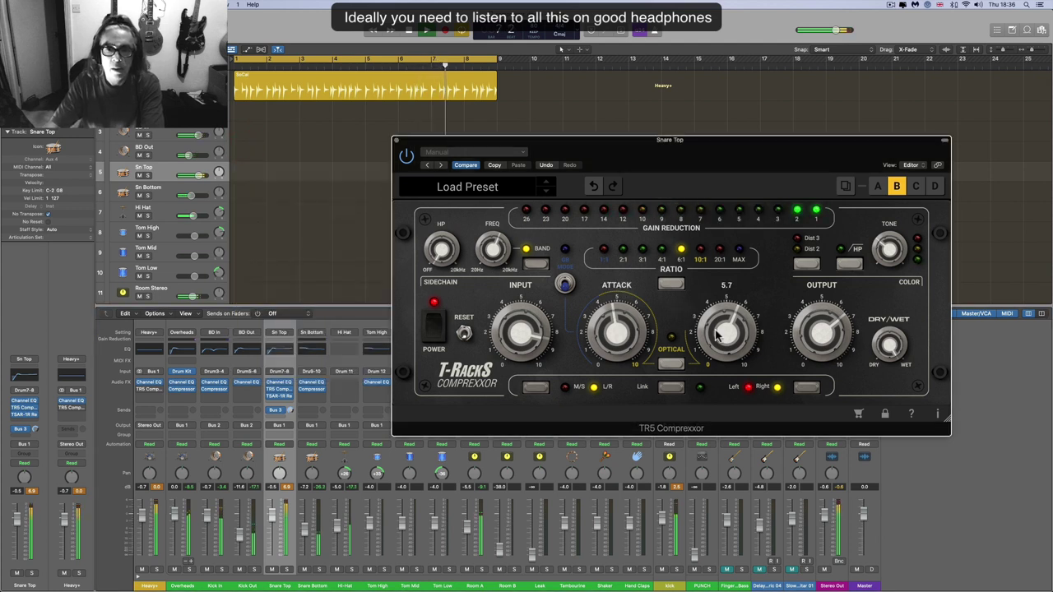
left_click_drag(716, 319, 726, 333)
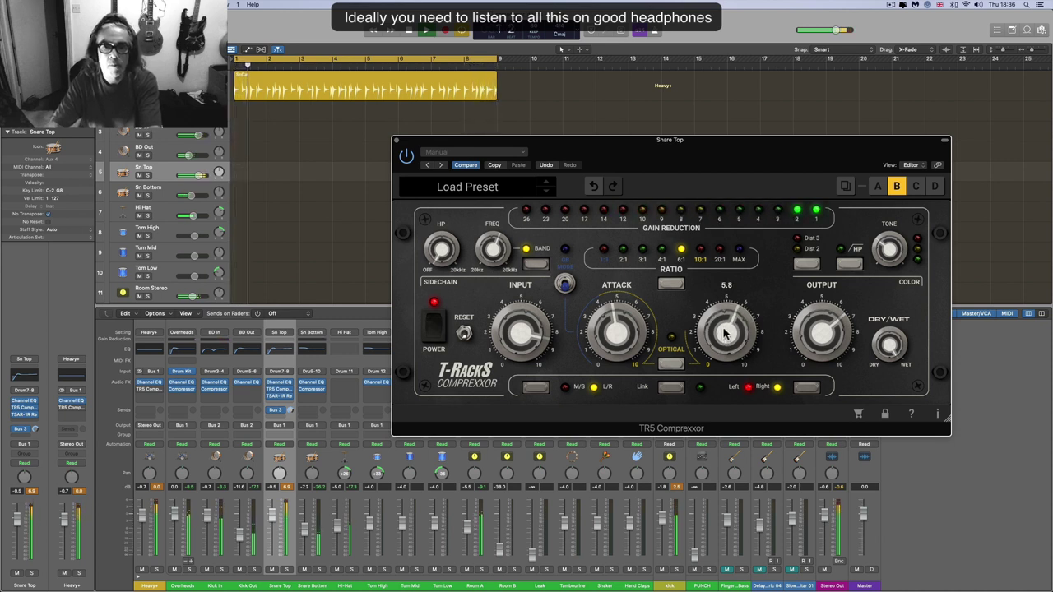
key("space")
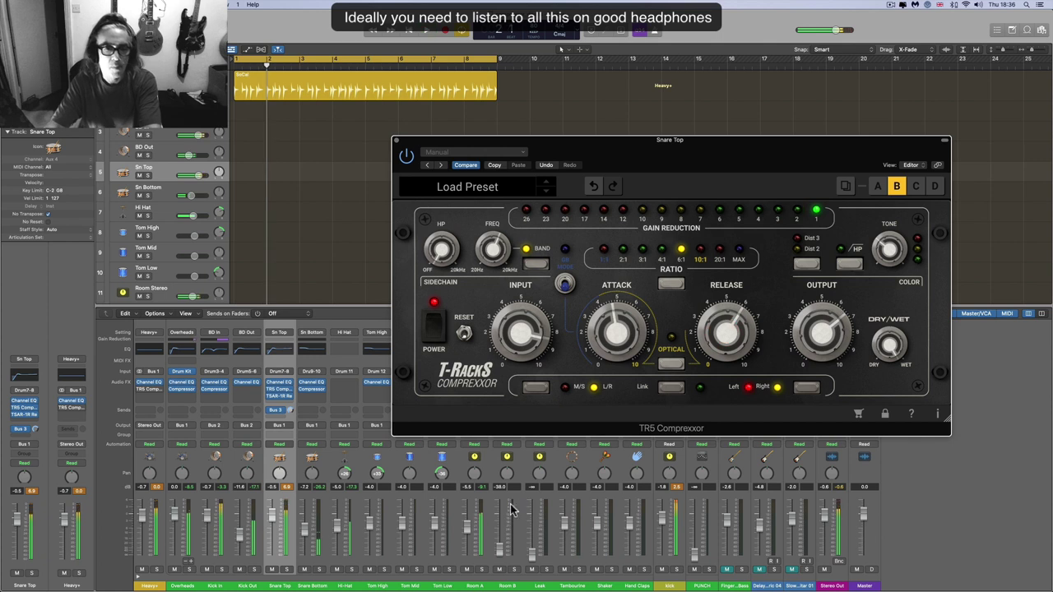
- Try the Room A channel level at -13.0 dB against the full kit, and bring it back up to -4.1 dB
key("space")
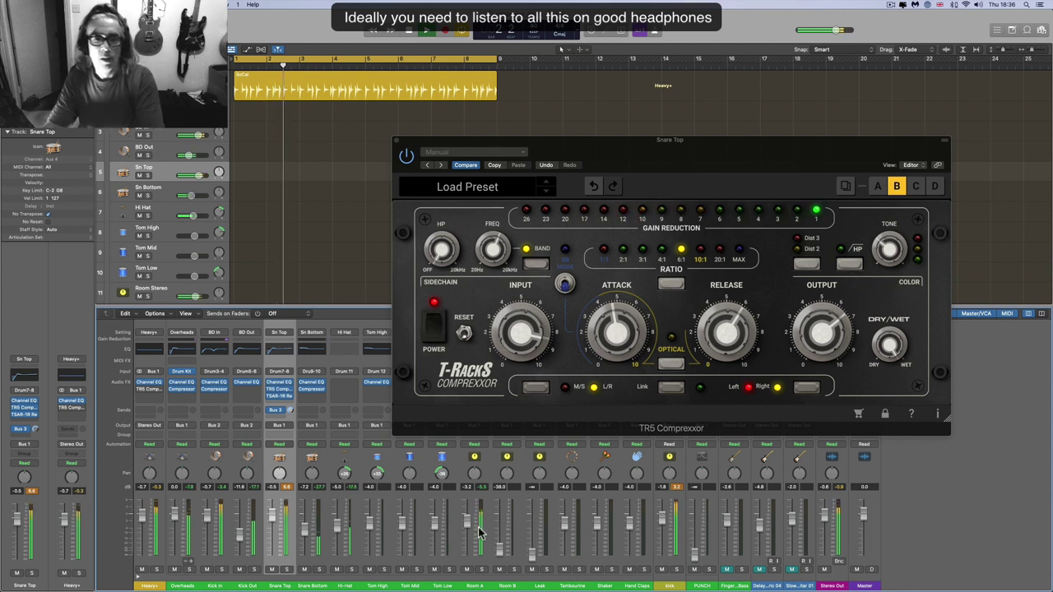
left_click_drag(467, 520, 466, 543)
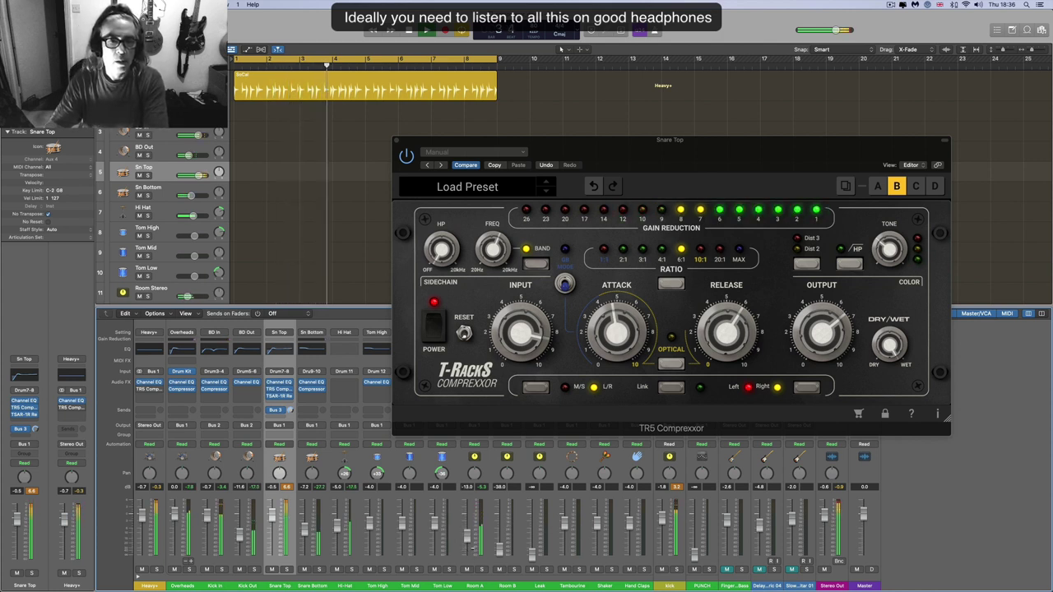
left_click_drag(466, 543, 466, 520)
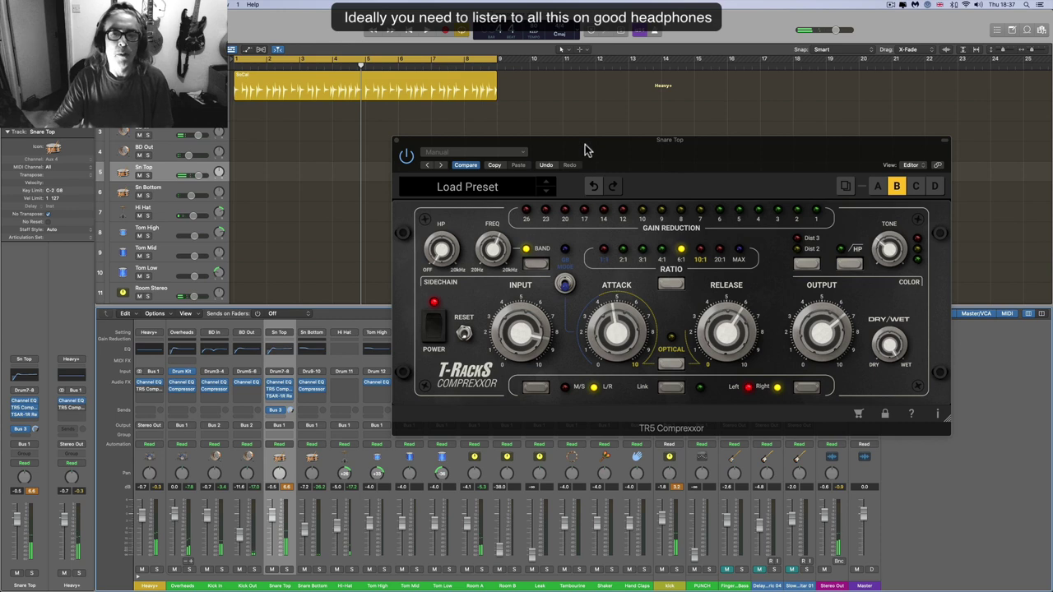
- Reposition the snare compressor window with playback stopped, and close it to uncover the mixer channels
left_click_drag(586, 150, 489, 159)
left_click_drag(575, 177, 603, 192)
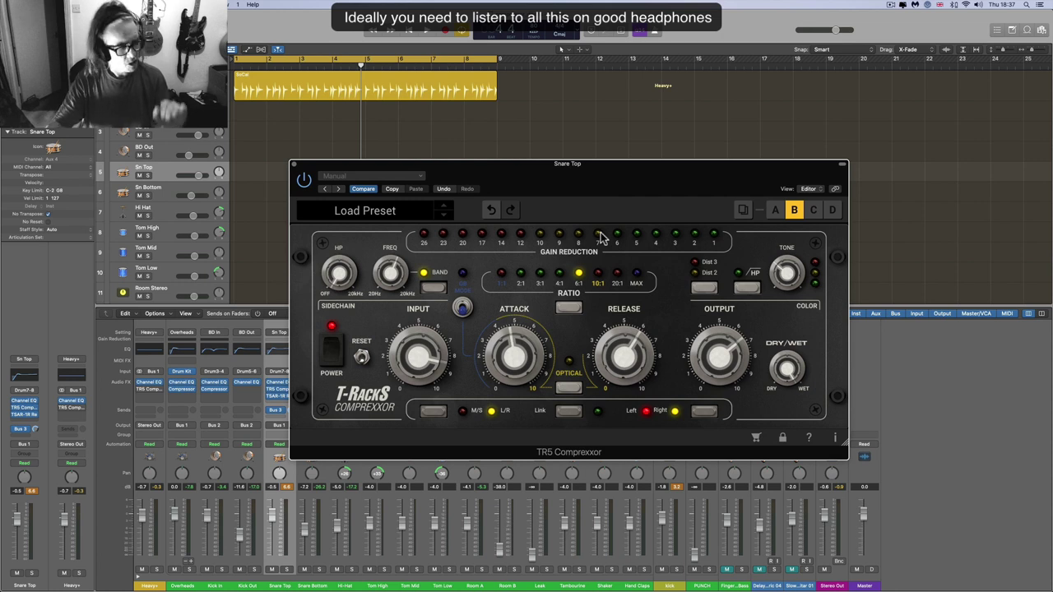
left_click(293, 164)
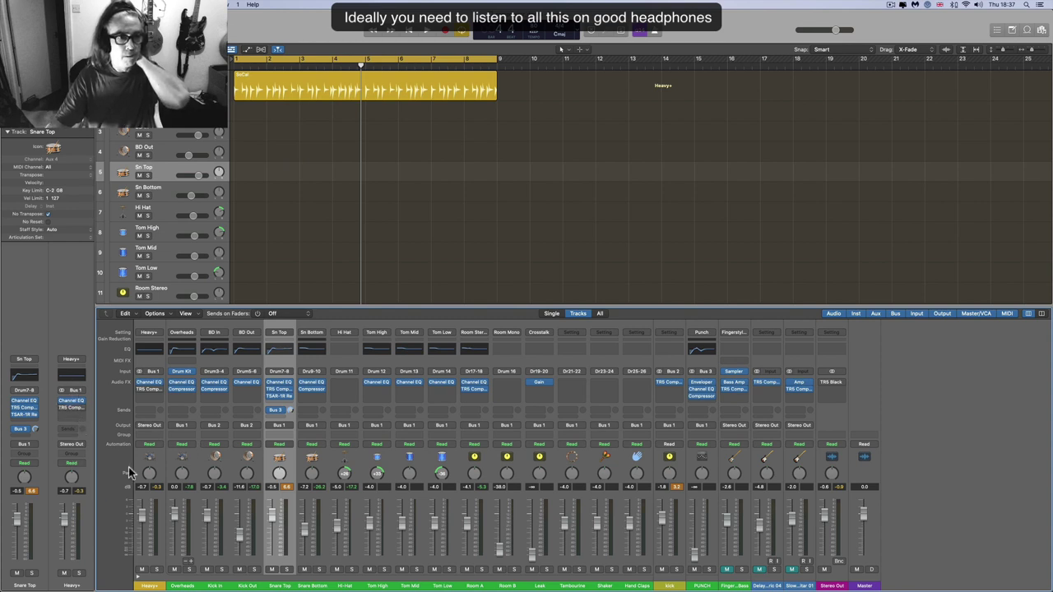
- Try the Heavy+ drum bus level at -14.2 dB, and raise it back to 0.0 dB during playback
left_click(159, 474)
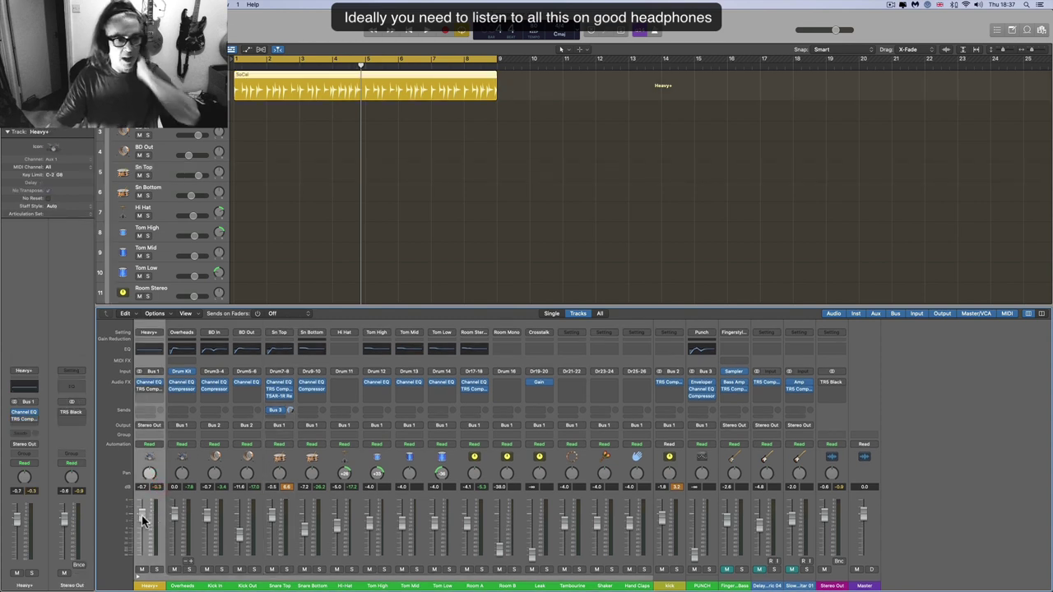
left_click_drag(142, 516, 142, 539)
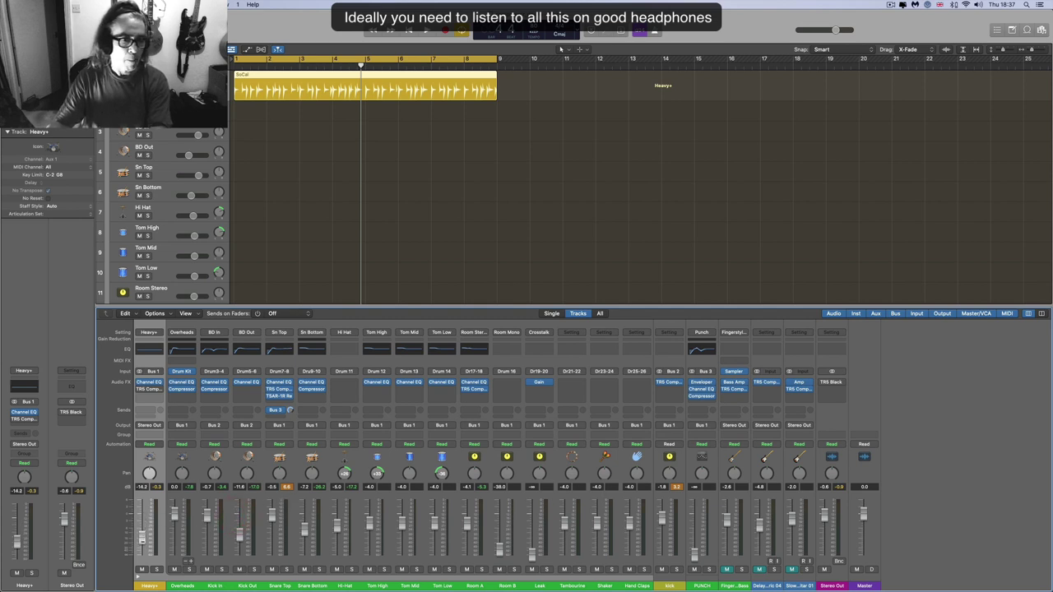
key("space")
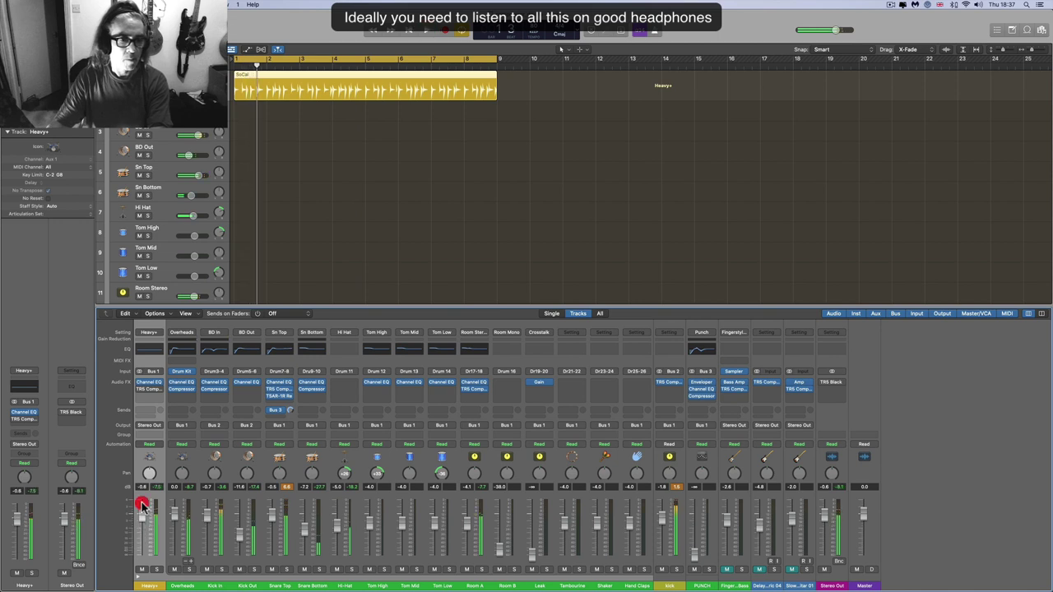
- Open the Comprexxor on the Heavy+ drum bus, and enlarge its window for easier reading
left_click(151, 390)
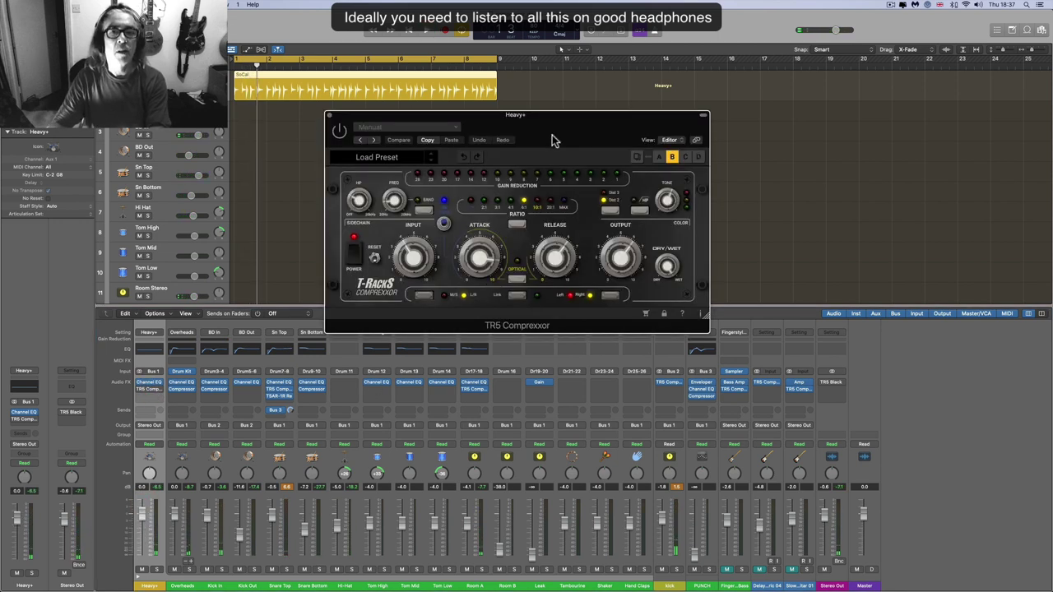
left_click_drag(553, 140, 426, 161)
left_click_drag(578, 338, 855, 477)
- Adjust the Heavy+ bus compressor's dry/wet mix to about 56% for parallel compression
left_click_drag(791, 398, 787, 383)
left_click_drag(792, 420, 786, 400)
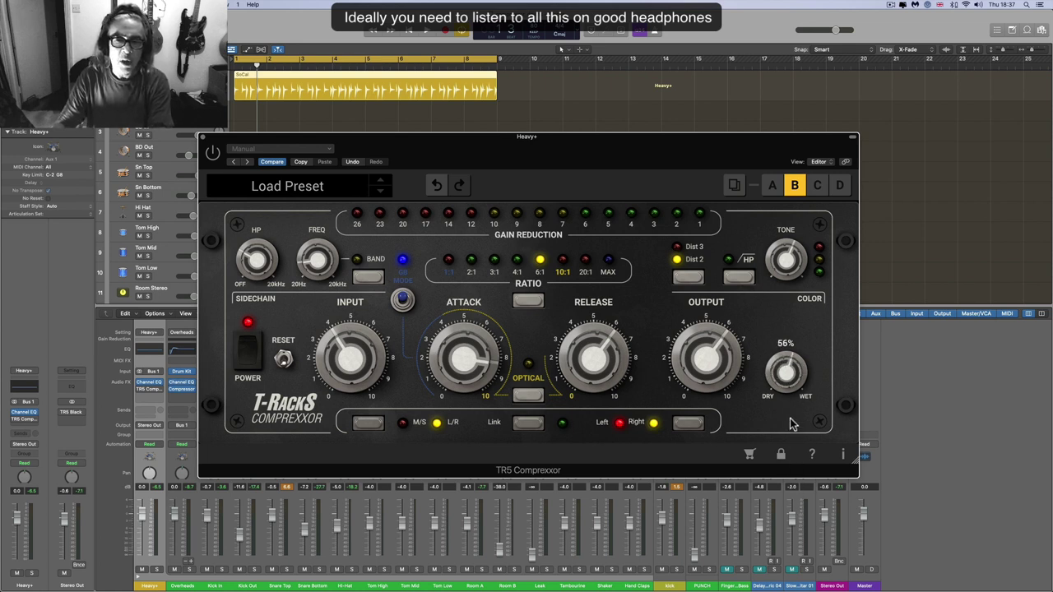
left_click_drag(796, 445, 787, 460)
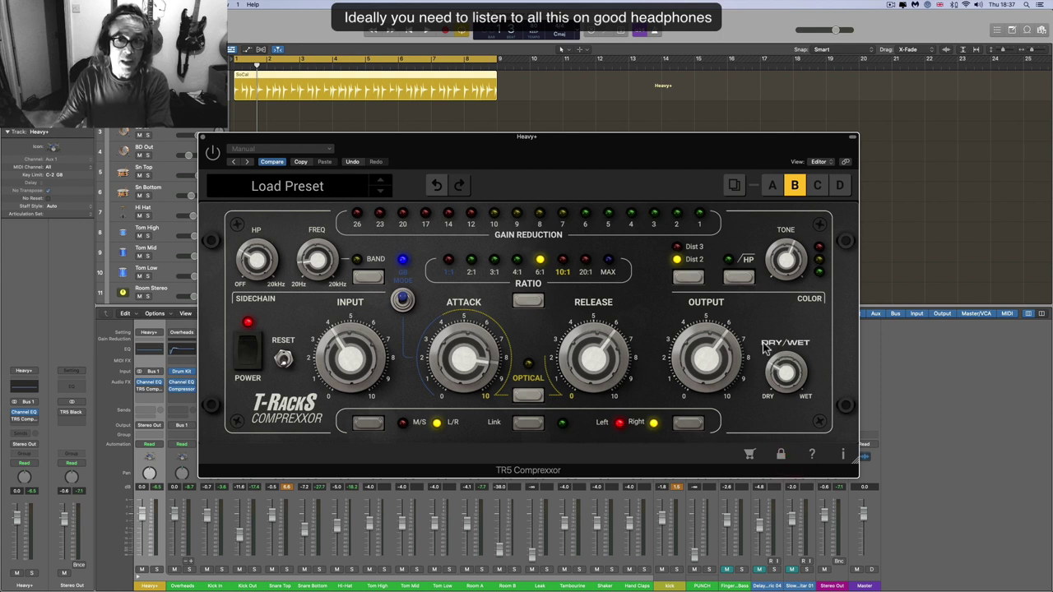
left_click_drag(785, 351, 786, 353)
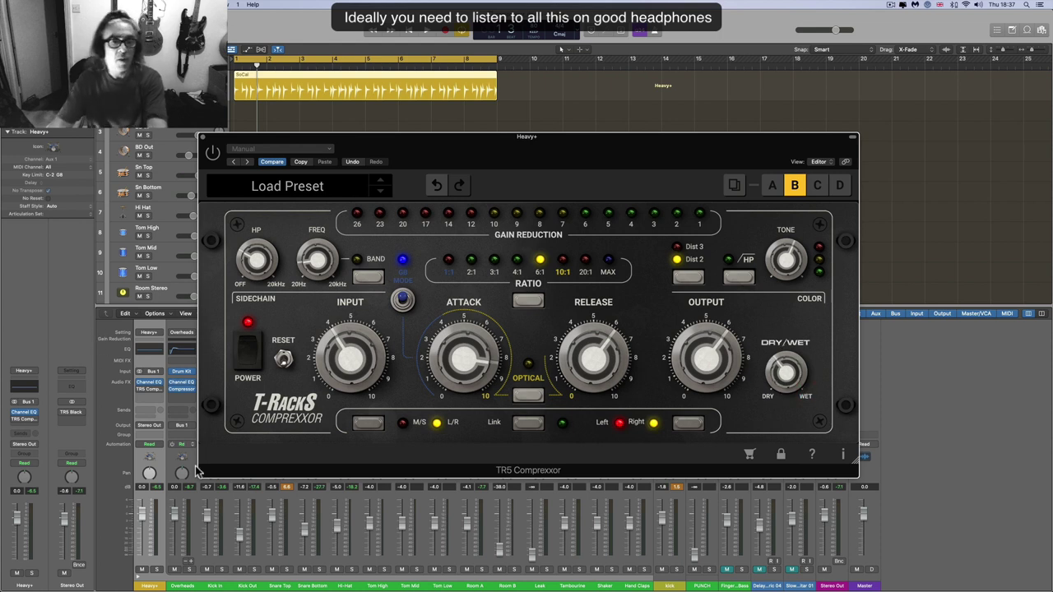
- Lower the Heavy+ bus compressor's output to 4.7, and play the full kit with the compressor switched from bypassed to active
left_click_drag(461, 146, 476, 145)
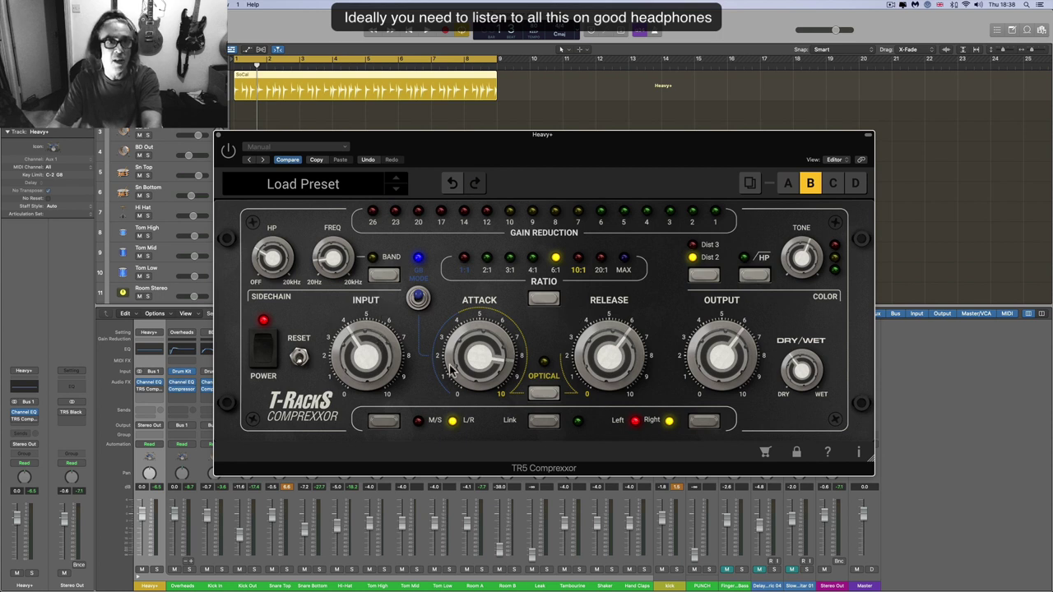
mouse_move(778, 374)
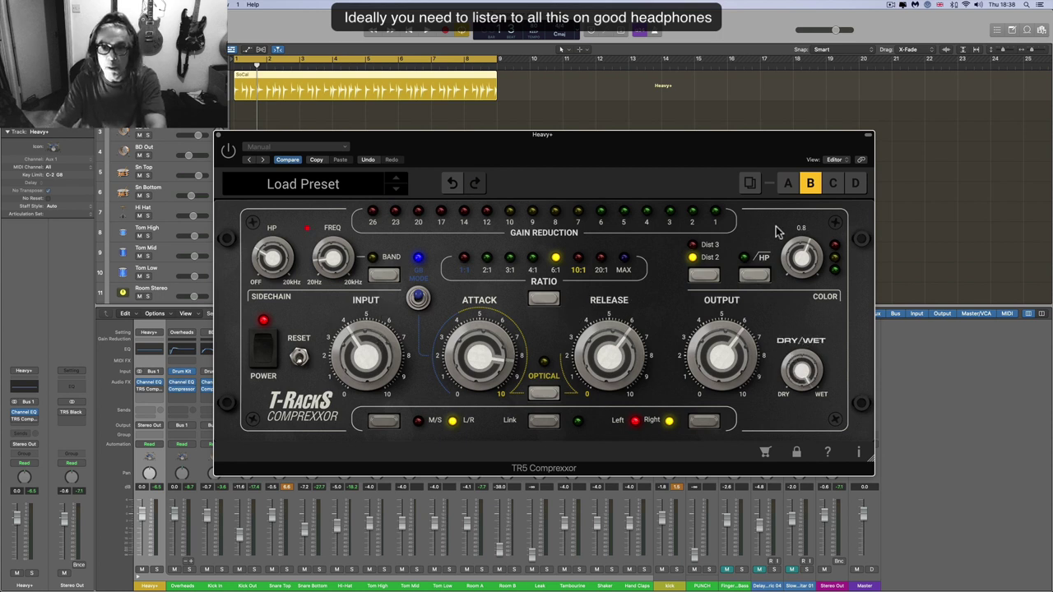
left_click_drag(722, 350, 728, 365)
key("space")
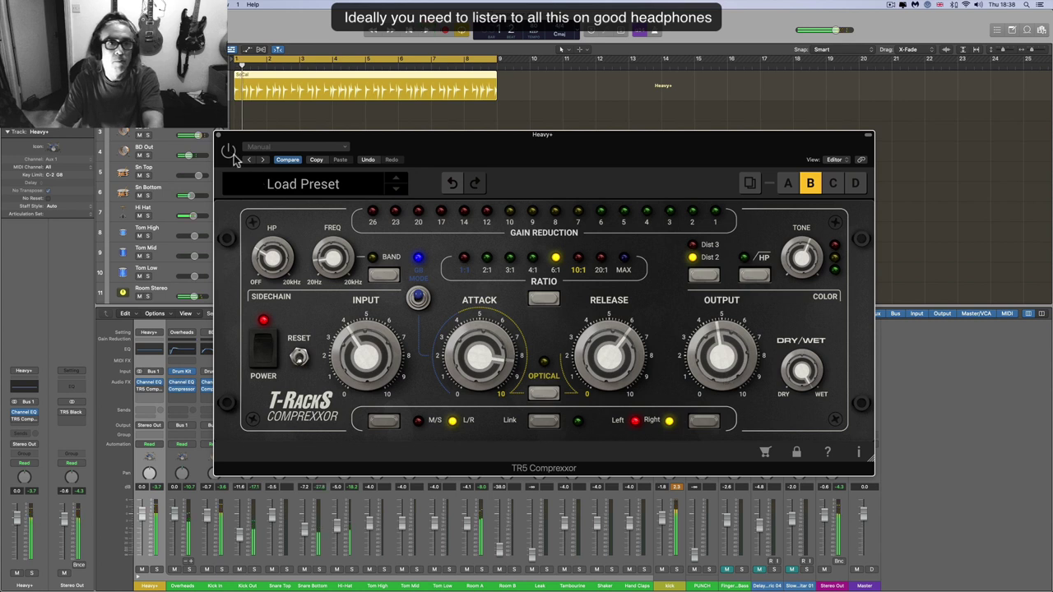
mouse_move(724, 363)
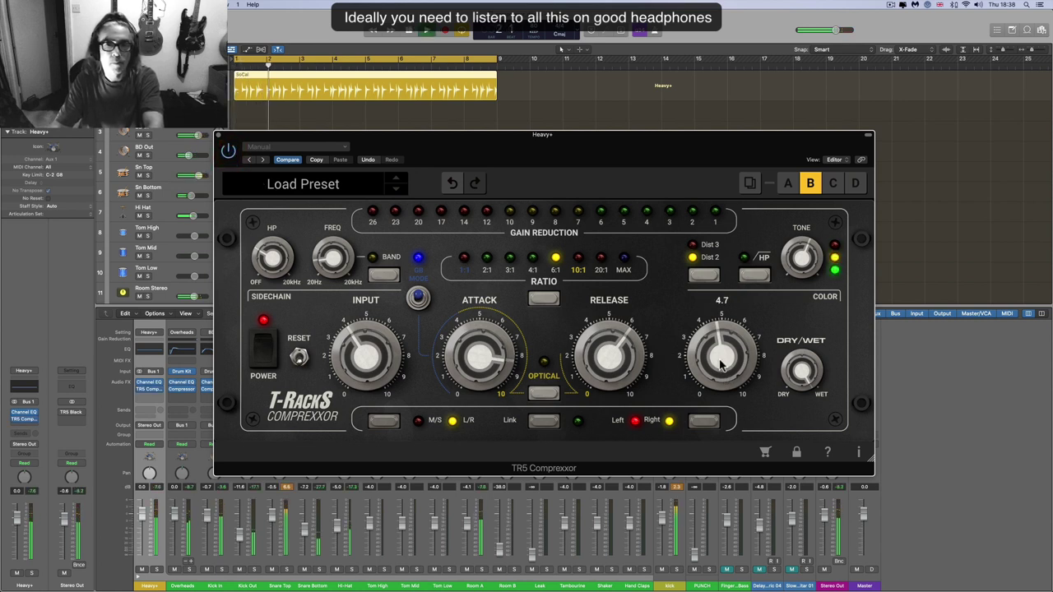
- Raise the Heavy+ bus compressor's input to 6.9, and lower its output to about 2 during playback
left_click_drag(724, 364, 724, 386)
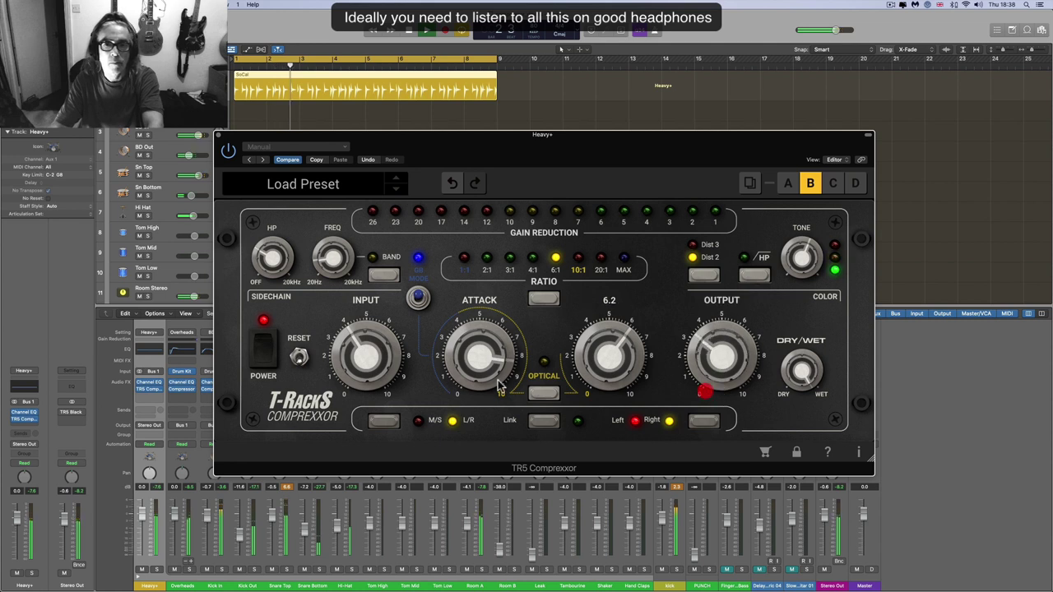
left_click_drag(364, 352, 364, 320)
left_click_drag(722, 329, 720, 370)
mouse_move(804, 262)
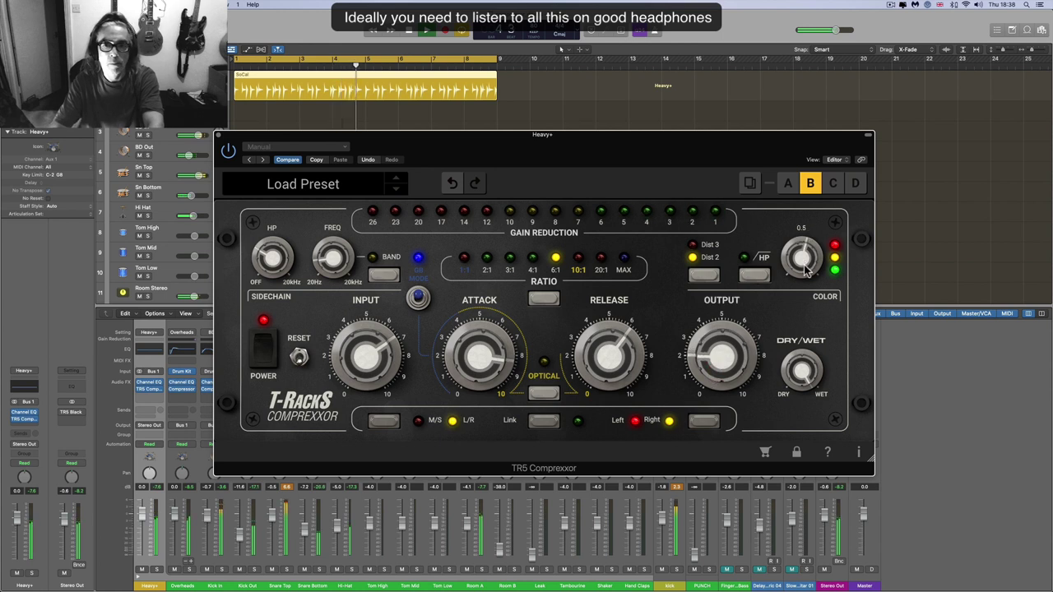
- Compare the drum bus with the Comprexxor's distortion switched off and back on Dist 2, keeping the tone at 0.5
left_click_drag(807, 272, 806, 276)
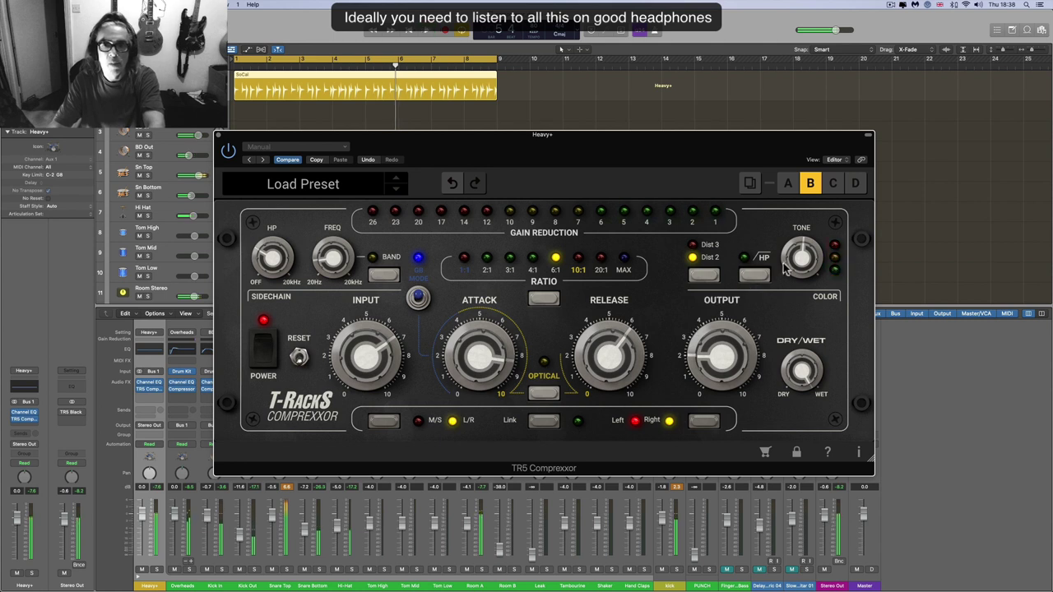
left_click(705, 277)
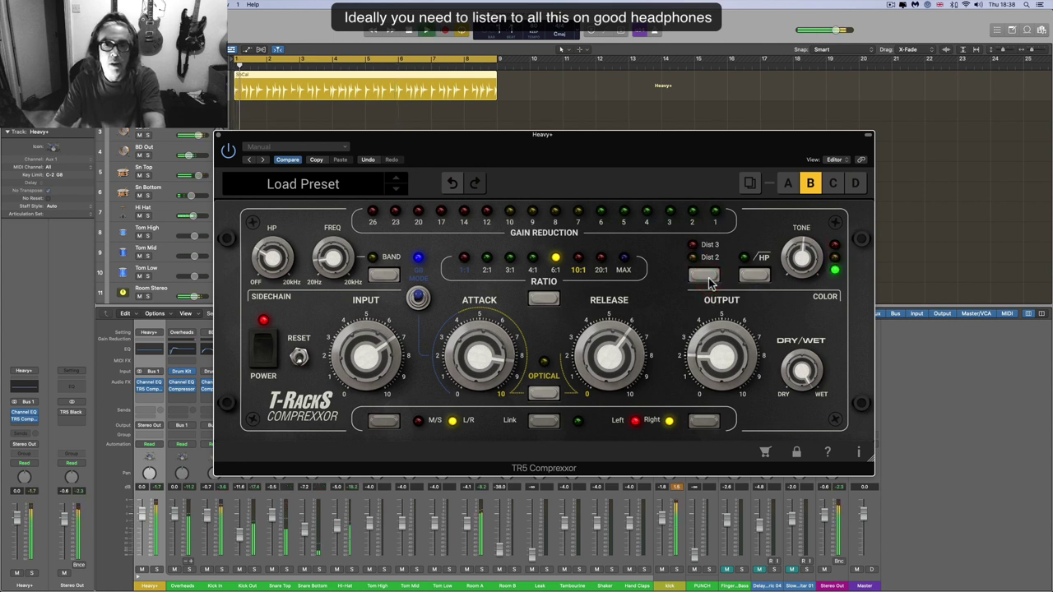
left_click(704, 277)
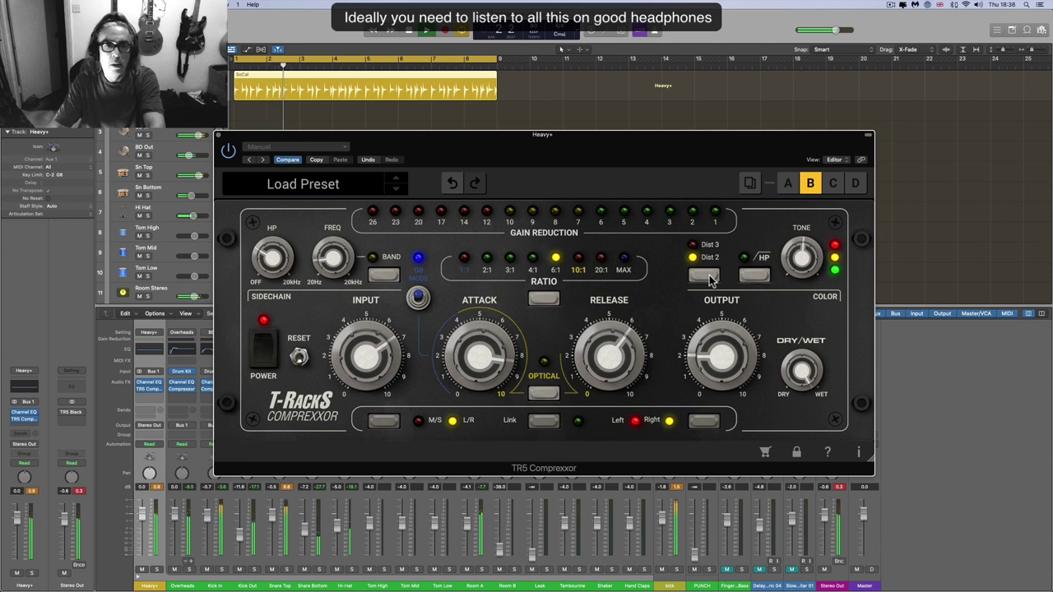
mouse_move(623, 296)
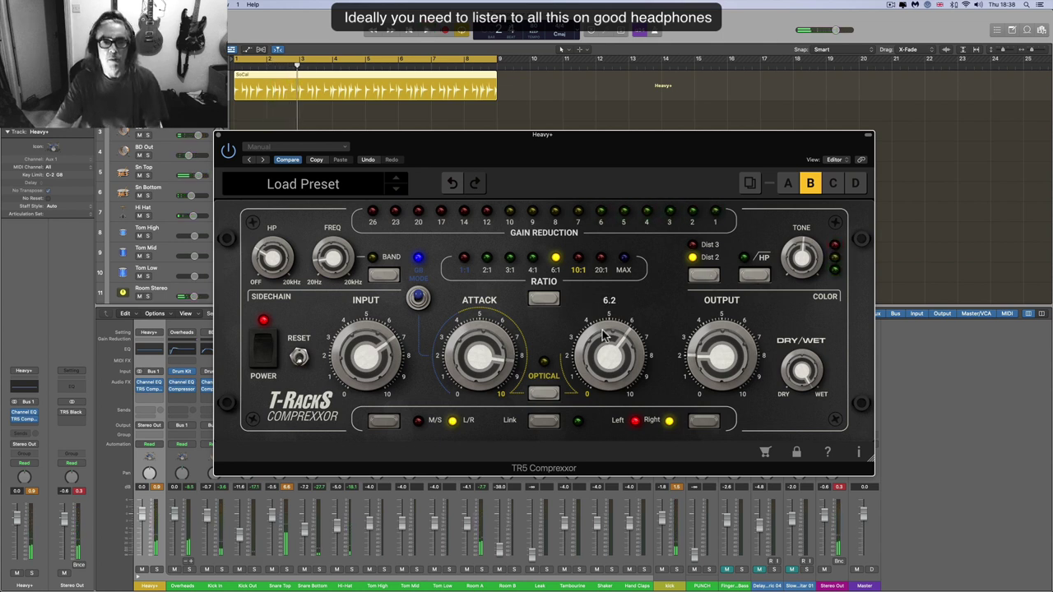
- Take the dry/wet mix down to 0%, blend it up to about 25% during playback, and compare with the compressor bypassed
mouse_move(808, 370)
left_click_drag(811, 411, 796, 374)
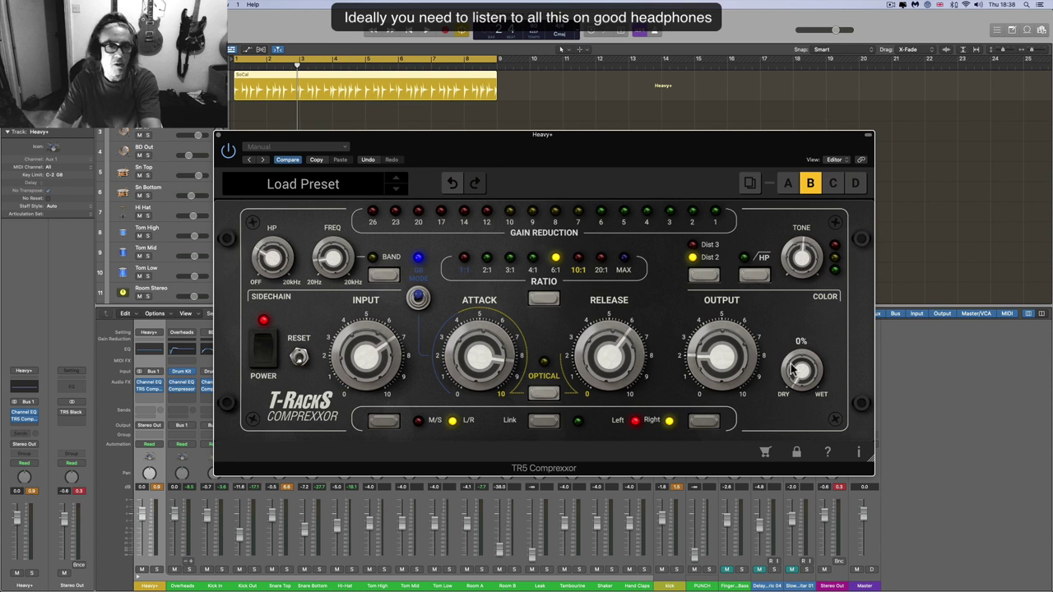
key("space")
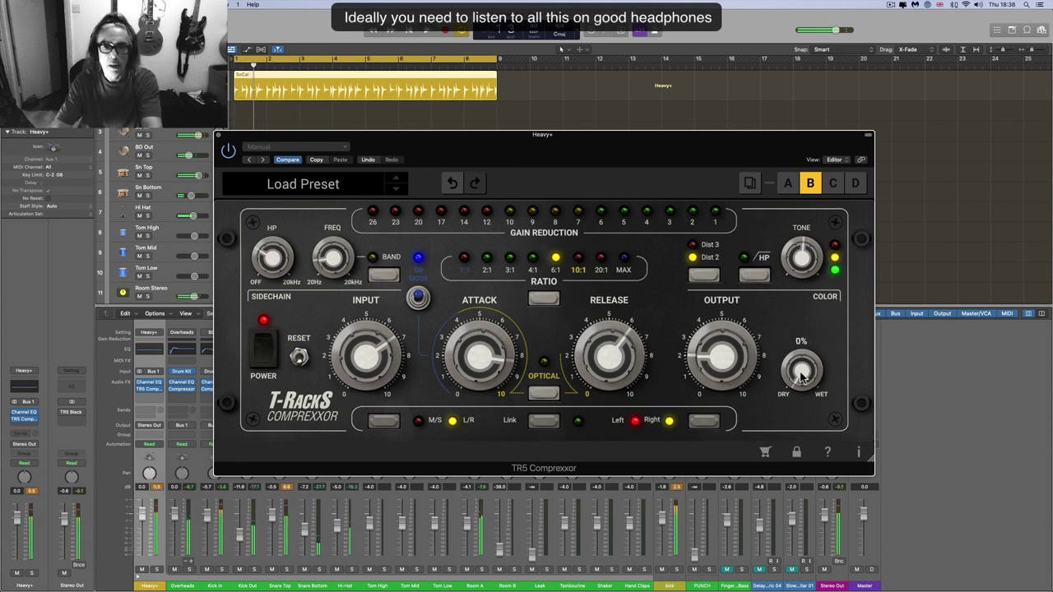
left_click_drag(802, 376, 799, 370)
mouse_move(806, 255)
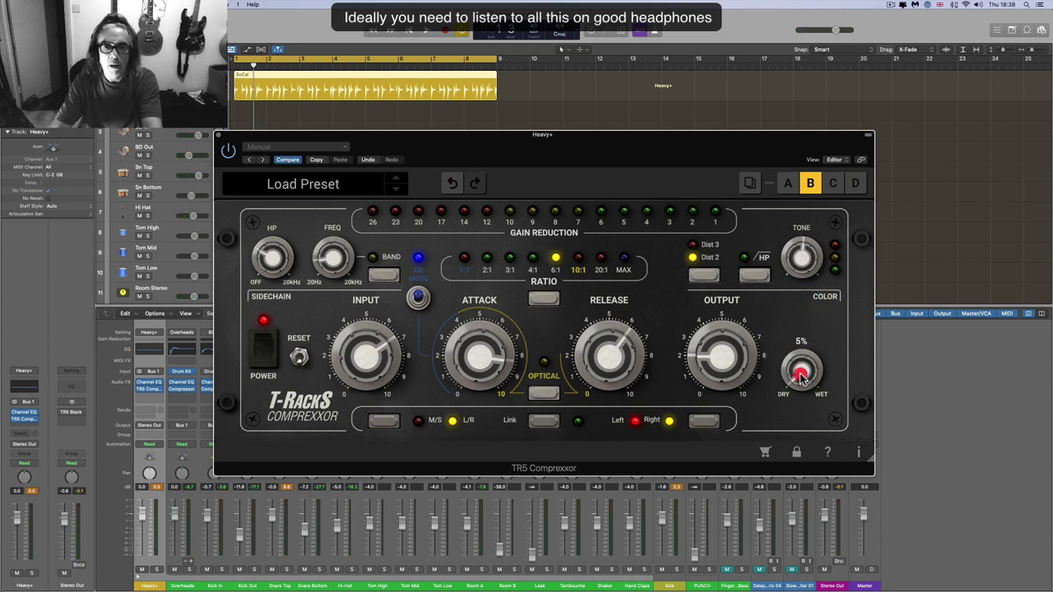
key("space")
left_click_drag(799, 373, 795, 327)
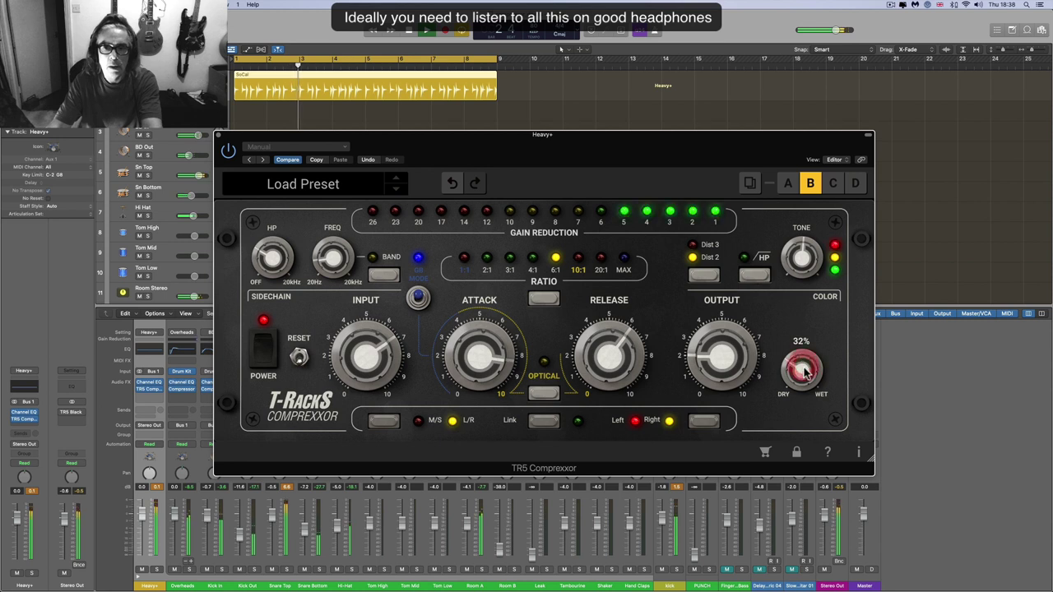
mouse_move(806, 372)
left_mouse_down()
mouse_move(800, 334)
mouse_move(801, 377)
left_mouse_up()
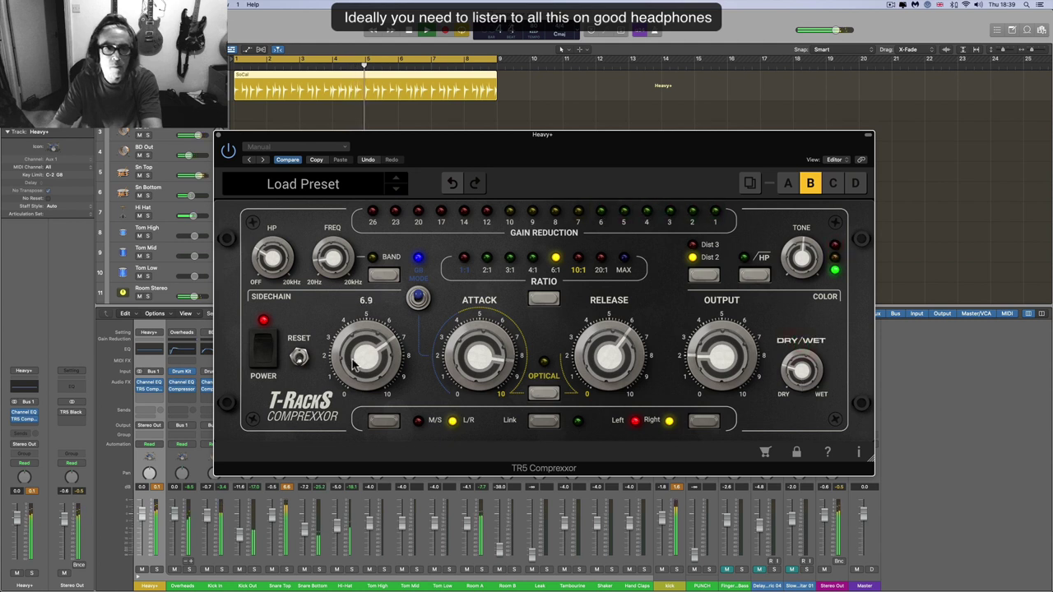
left_click(264, 345)
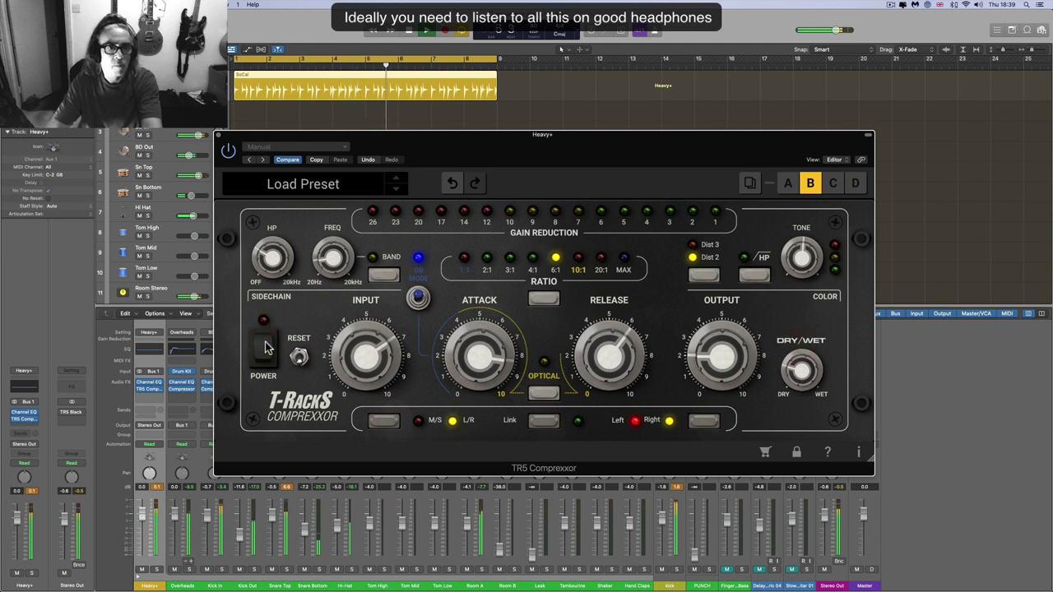
left_click(264, 345)
- Turn off the sidechain high-pass filter and raise the dry/wet mix, comparing the compressor bypassed and active
mouse_move(798, 371)
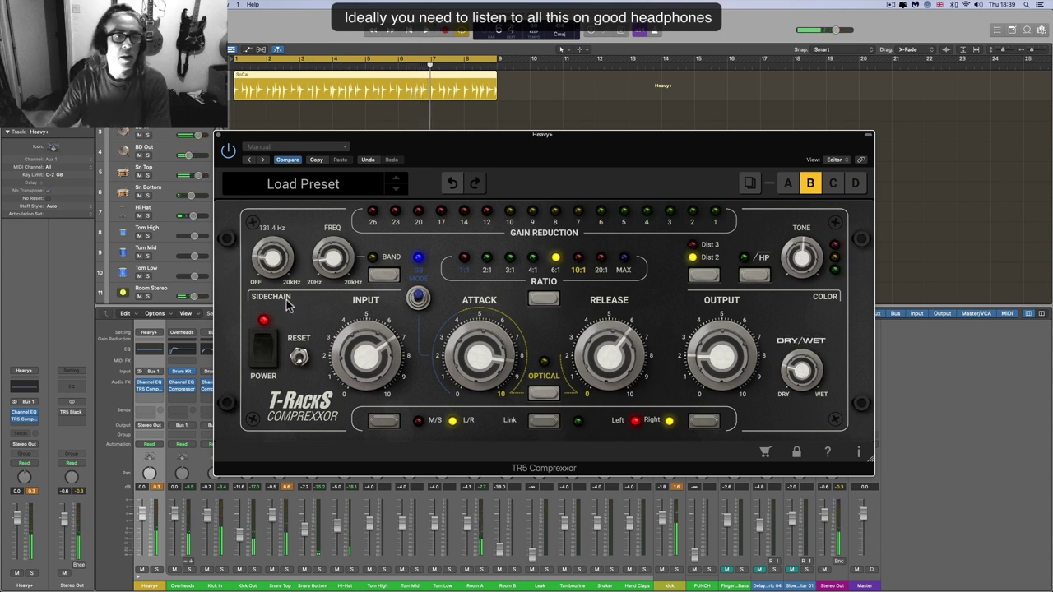
left_click(294, 319)
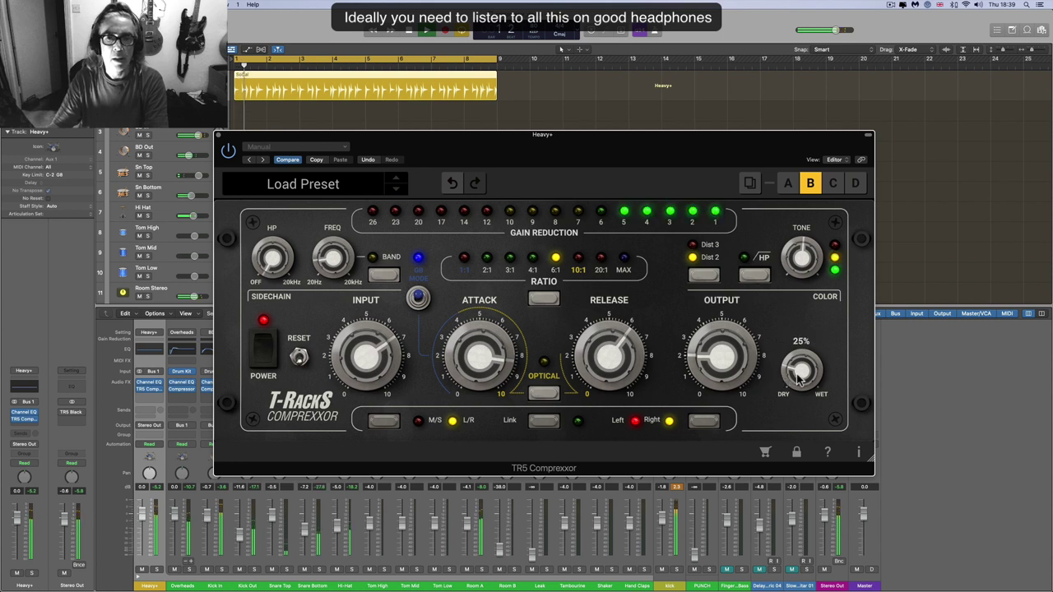
left_click_drag(799, 375, 798, 370)
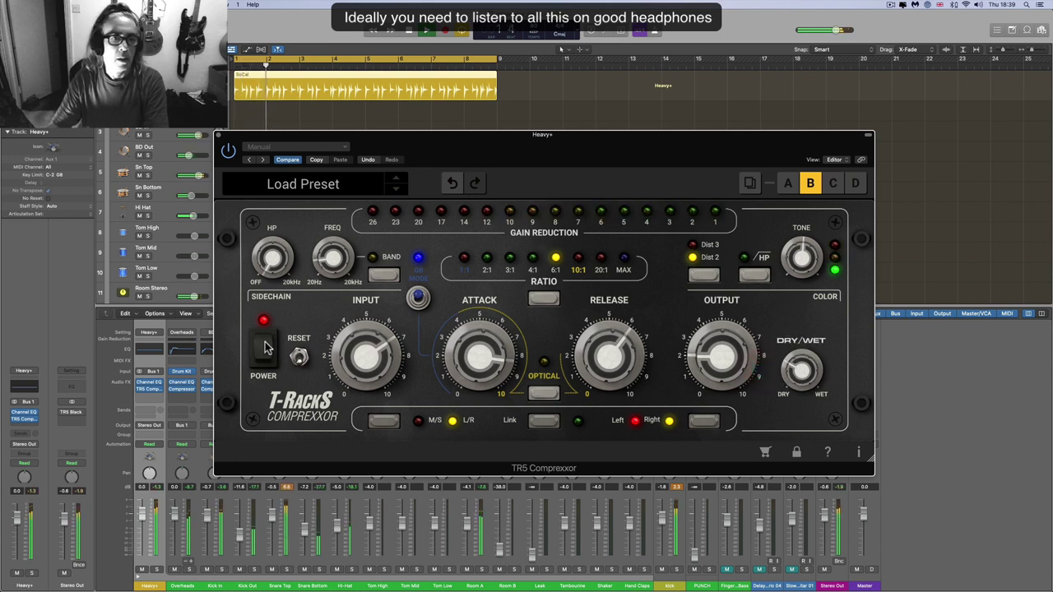
left_click(264, 345)
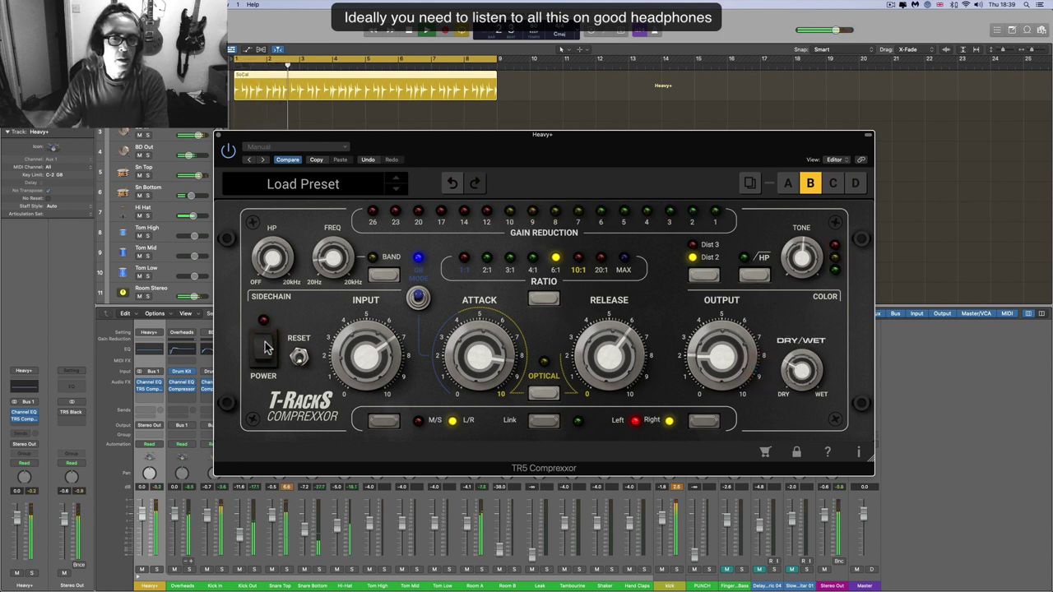
left_click(264, 346)
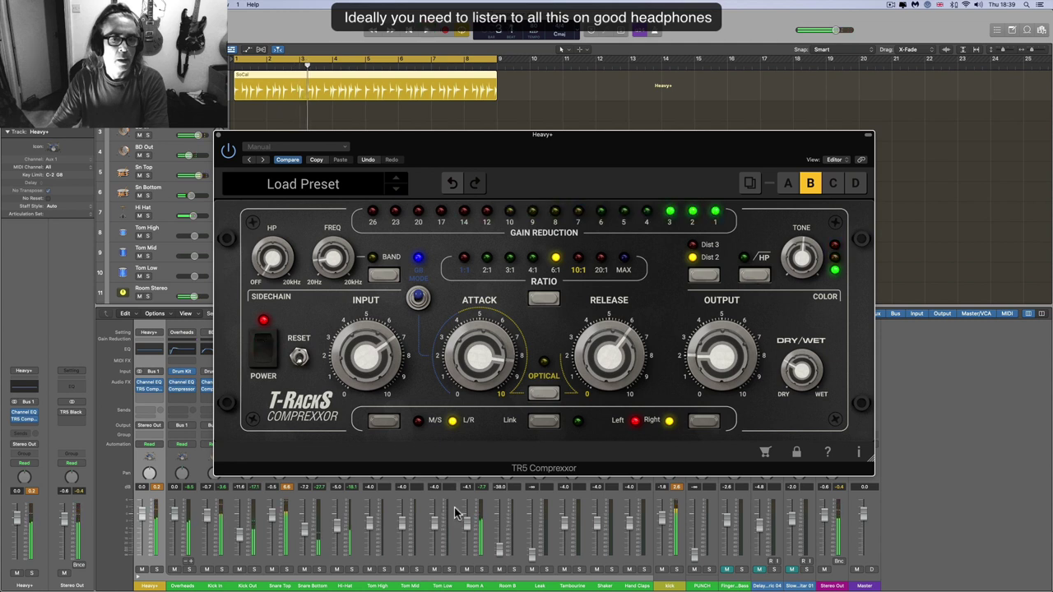
- Pull the Room A fader fully down, and try dry/wet mixes between about 43% and 24% during playback
left_click_drag(467, 545, 467, 550)
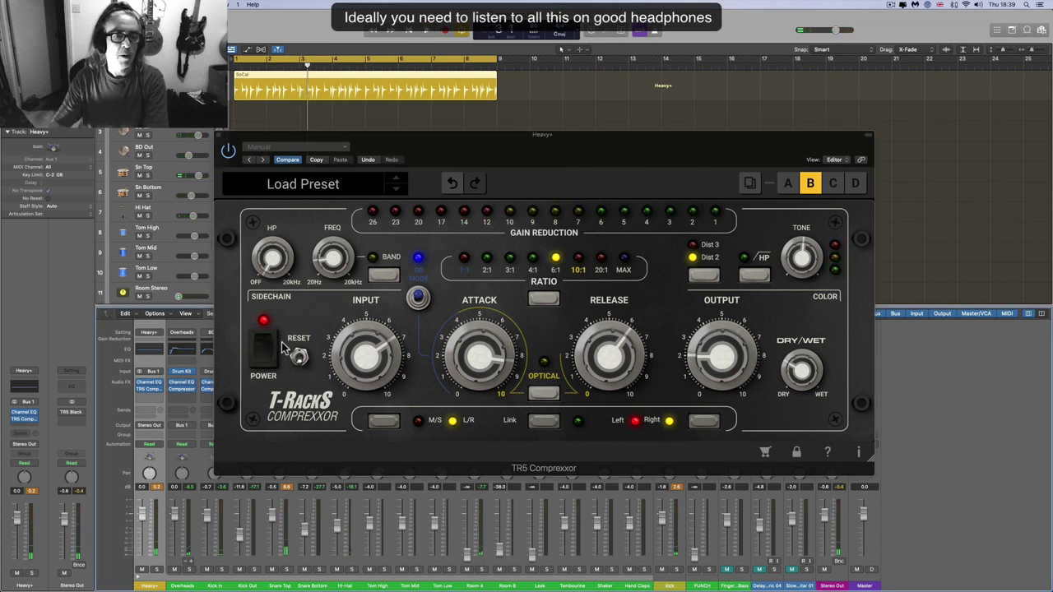
key("space")
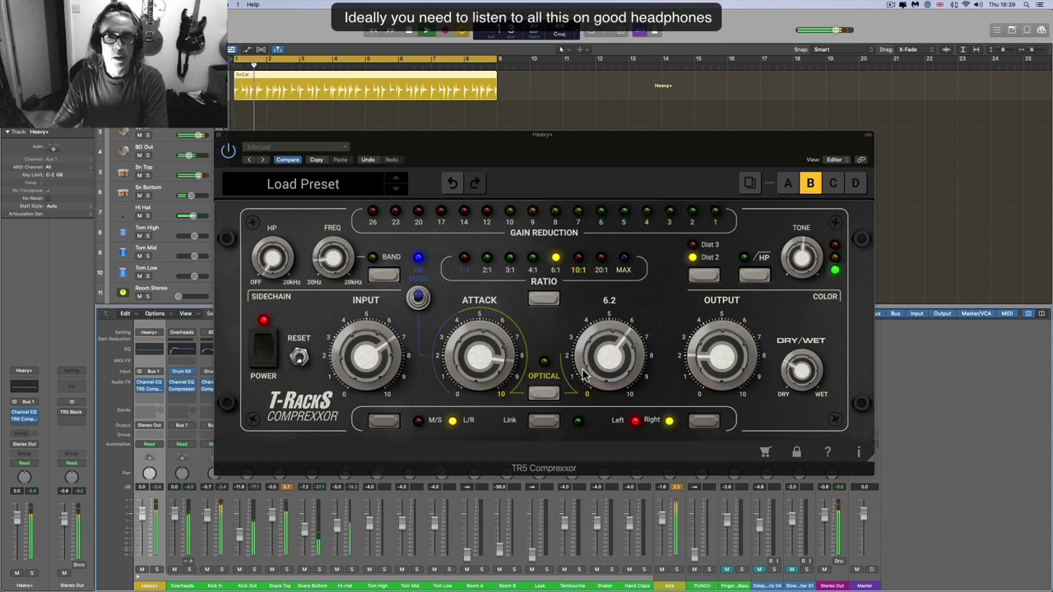
mouse_move(796, 352)
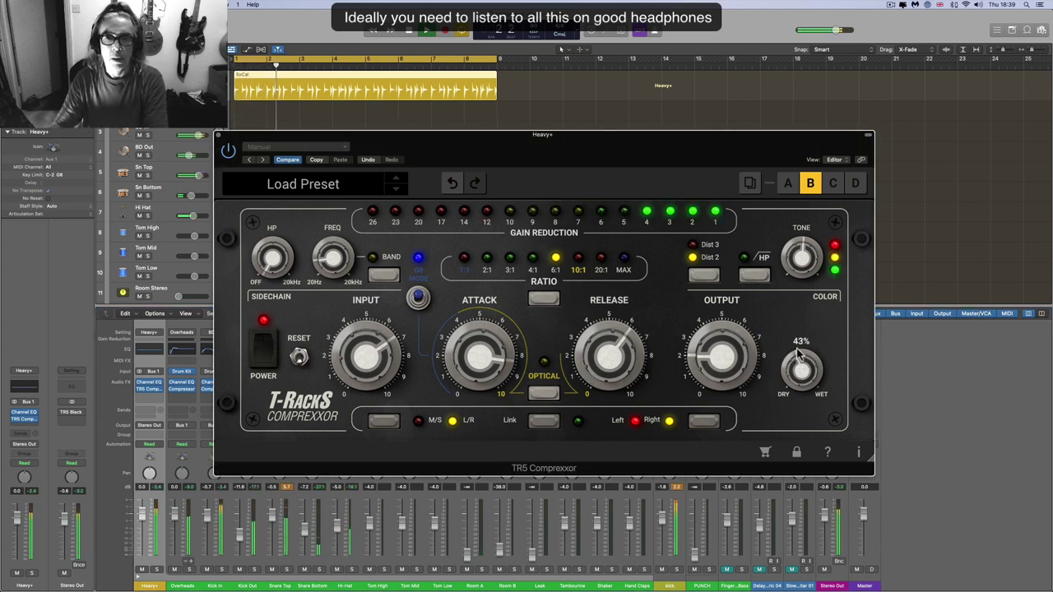
left_click_drag(796, 352, 805, 442)
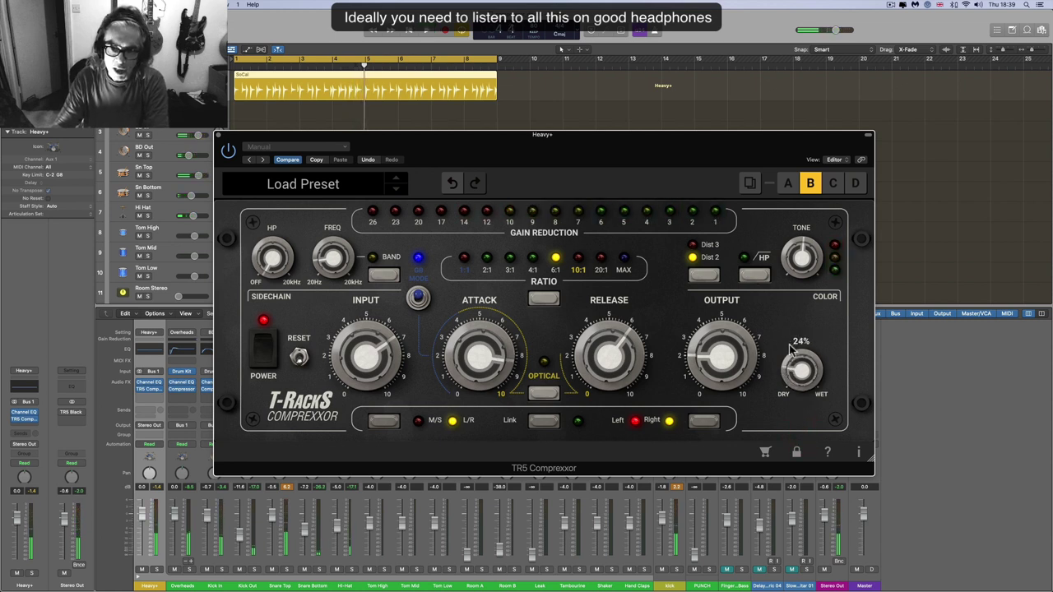
left_click_drag(789, 345, 802, 324)
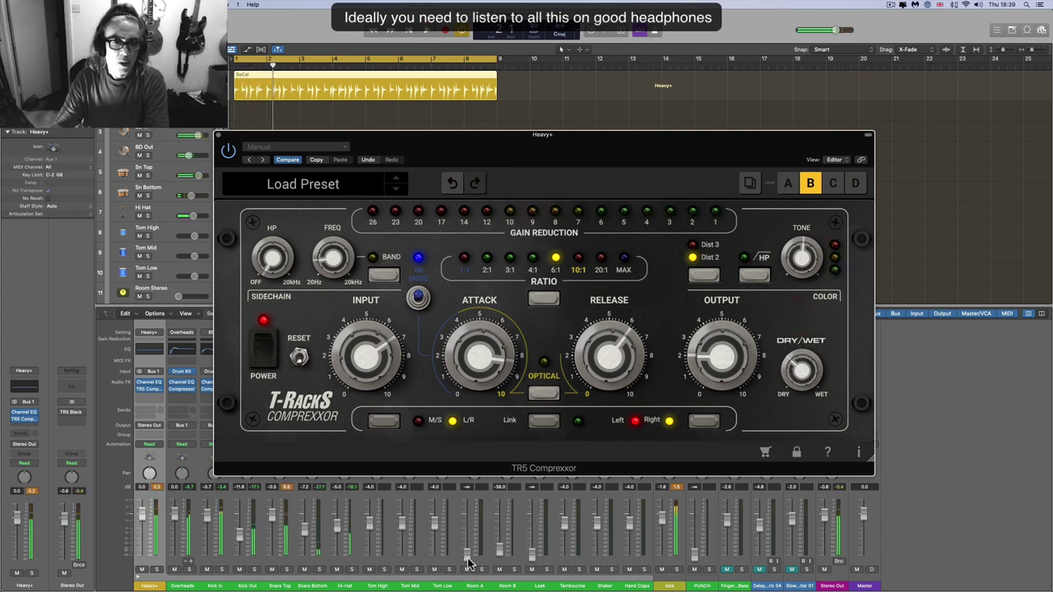
- Bring the Room A level back up to about -5.7 dB, and readjust the bus compressor's dry/wet mix during playback
key("space")
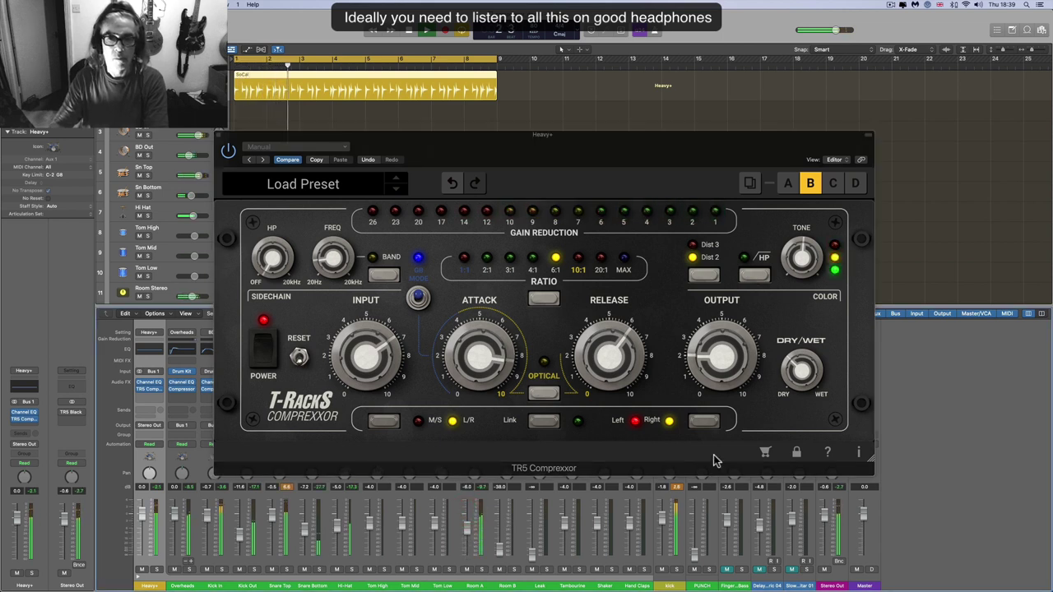
left_click_drag(810, 366, 799, 365)
left_click_drag(802, 386, 803, 397)
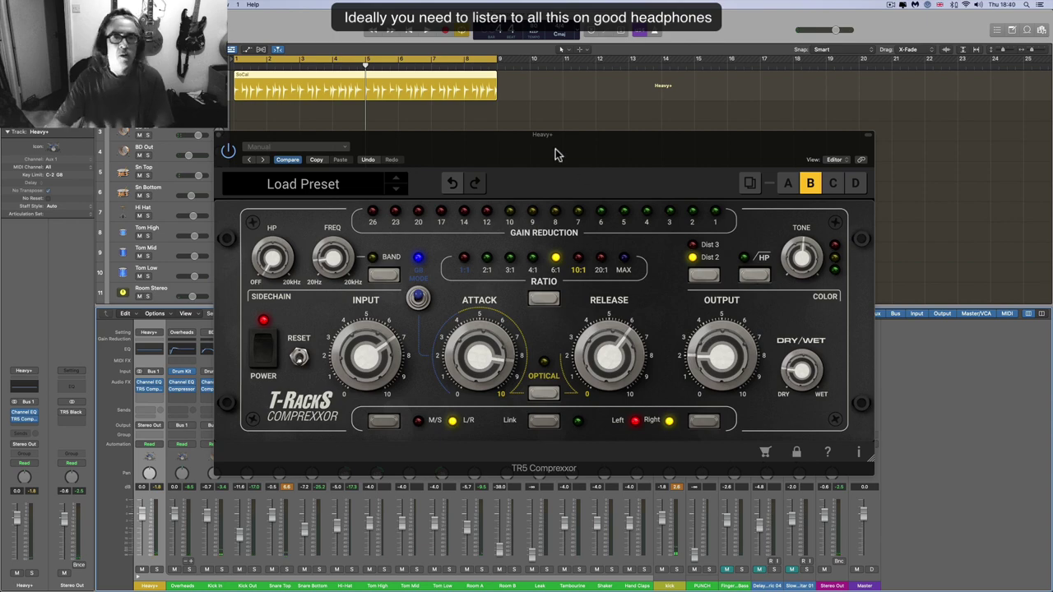
- Hide the mixer, and reposition the Comprexxor window over the arrangement area
left_click_drag(555, 155, 562, 140)
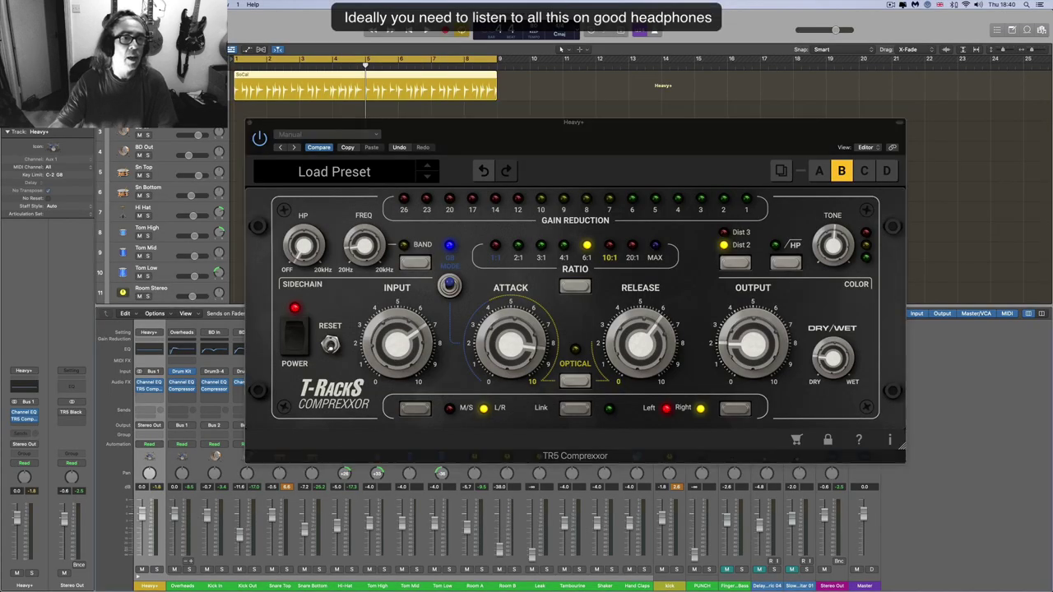
key("x")
left_click_drag(395, 129, 411, 148)
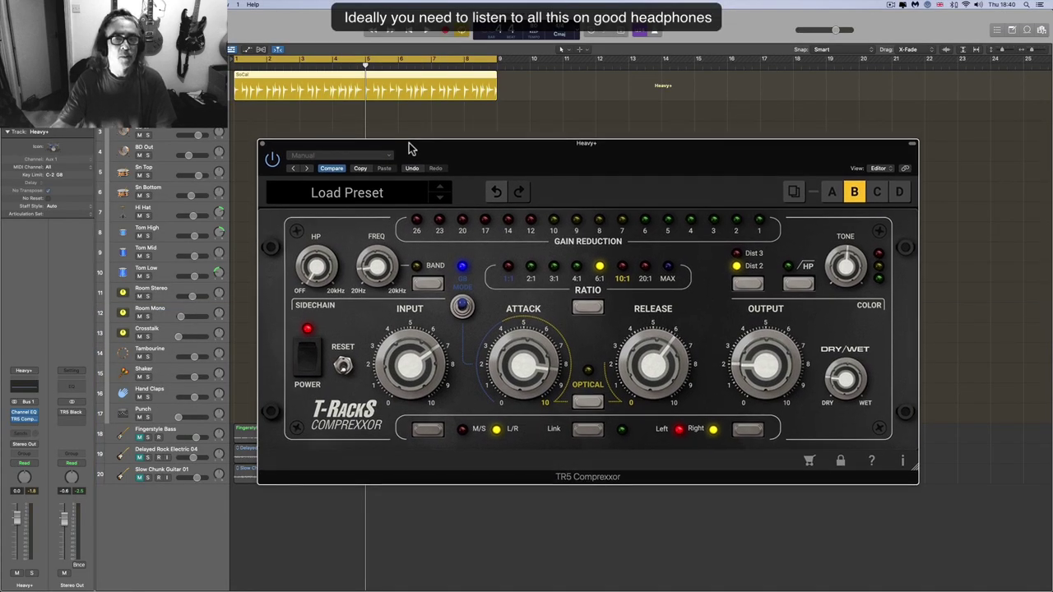
left_click_drag(417, 148, 457, 158)
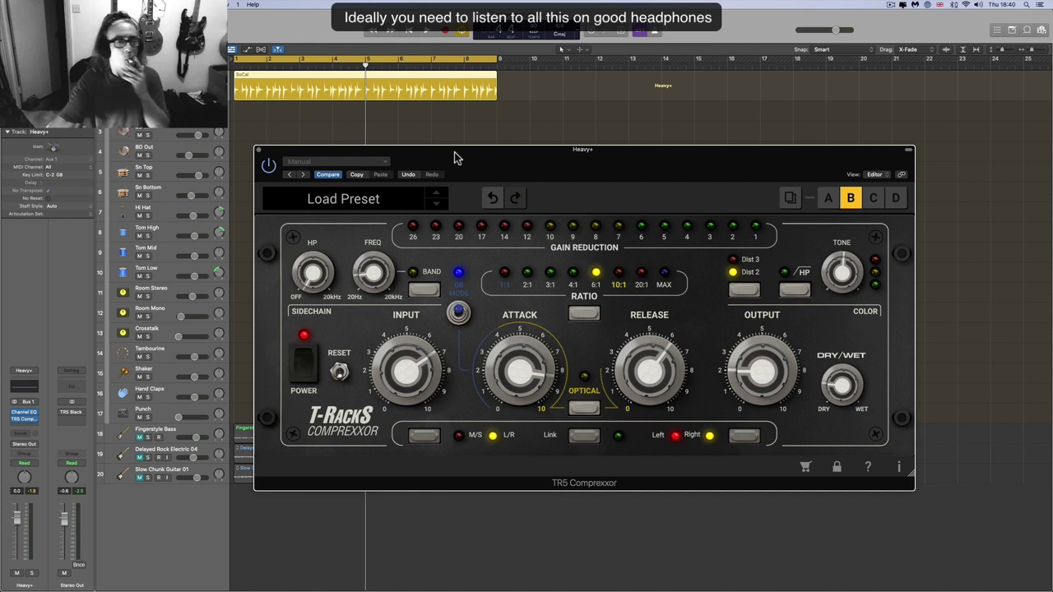
left_click_drag(461, 173, 522, 176)
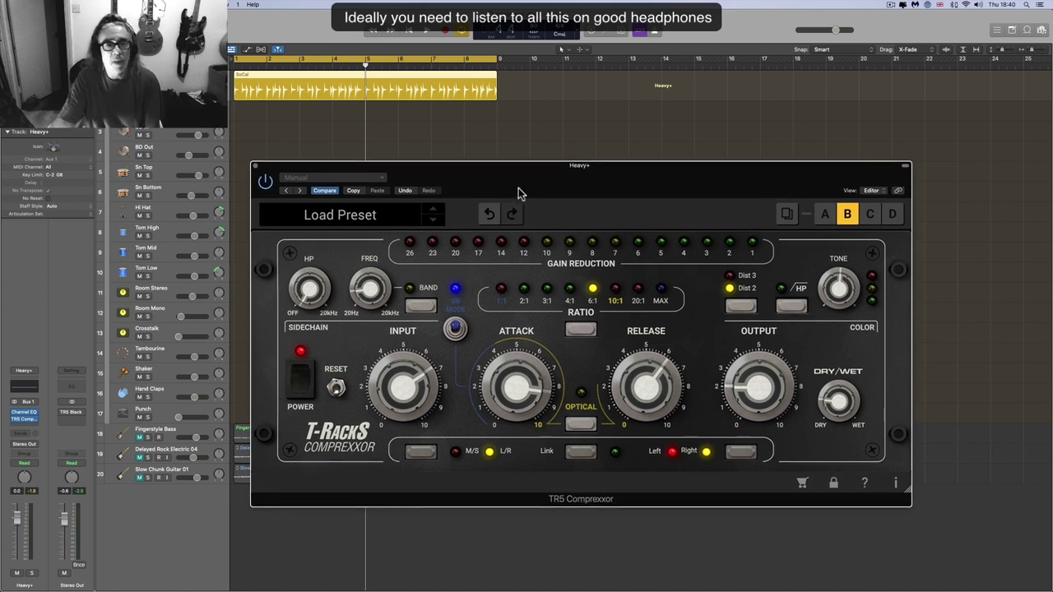
left_click_drag(520, 176, 559, 170)
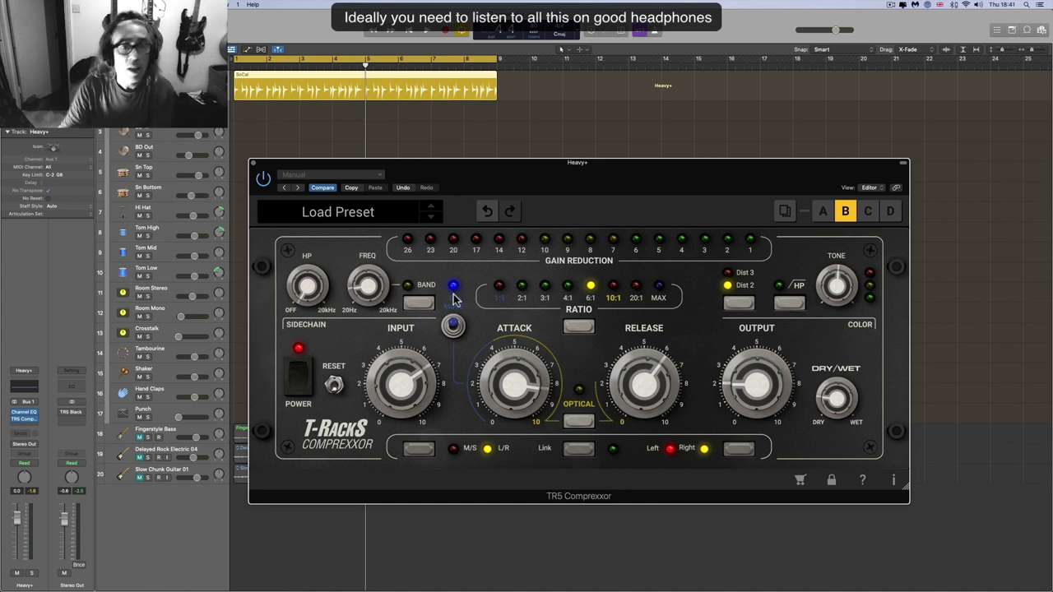
- Try raising the Comprexxor's sidechain high-pass filter, and return it to off
mouse_move(300, 288)
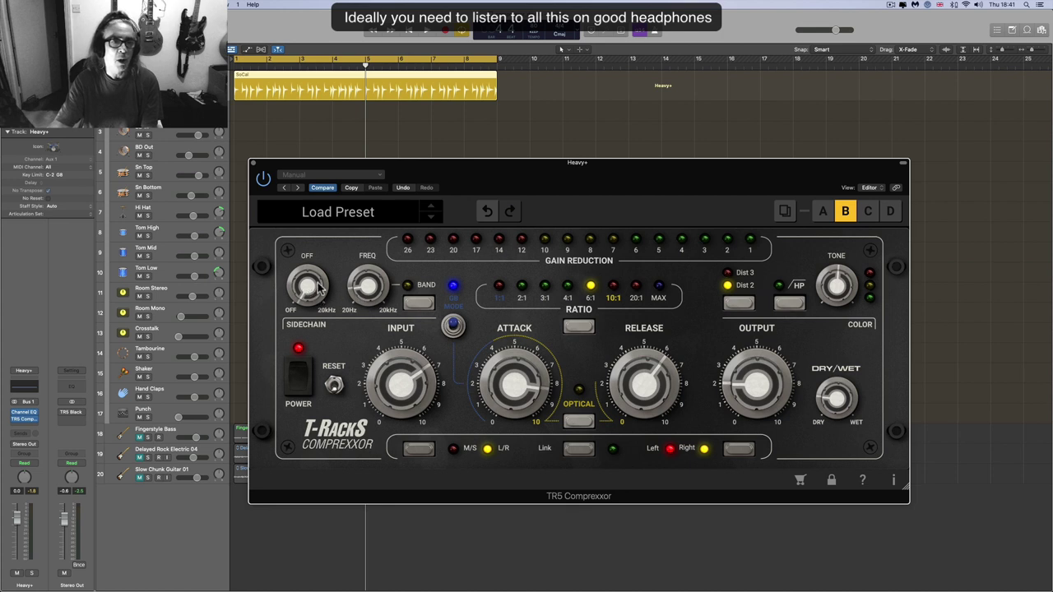
mouse_move(375, 298)
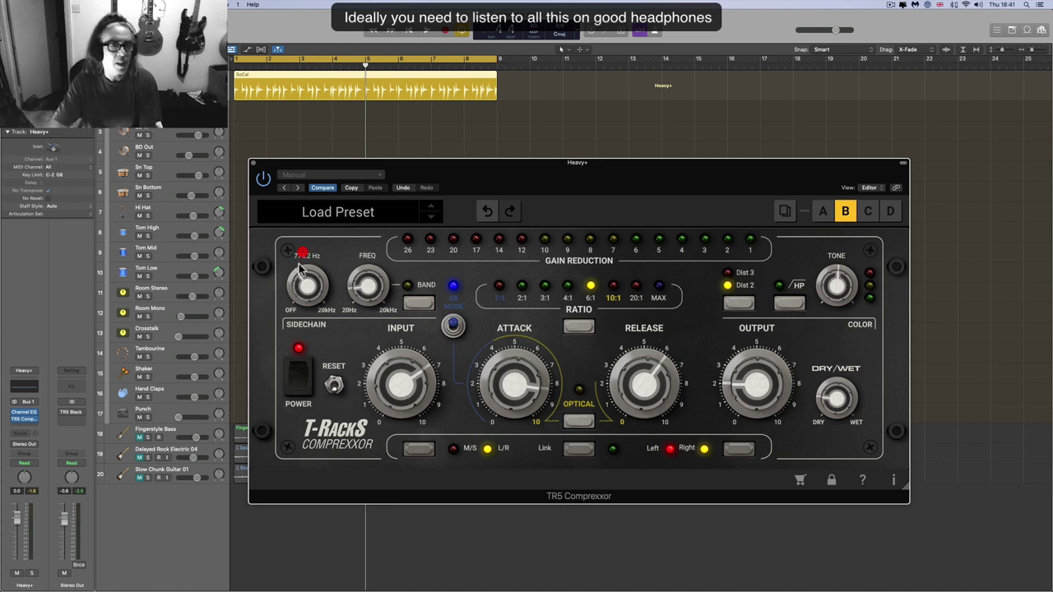
left_click_drag(304, 278, 331, 341)
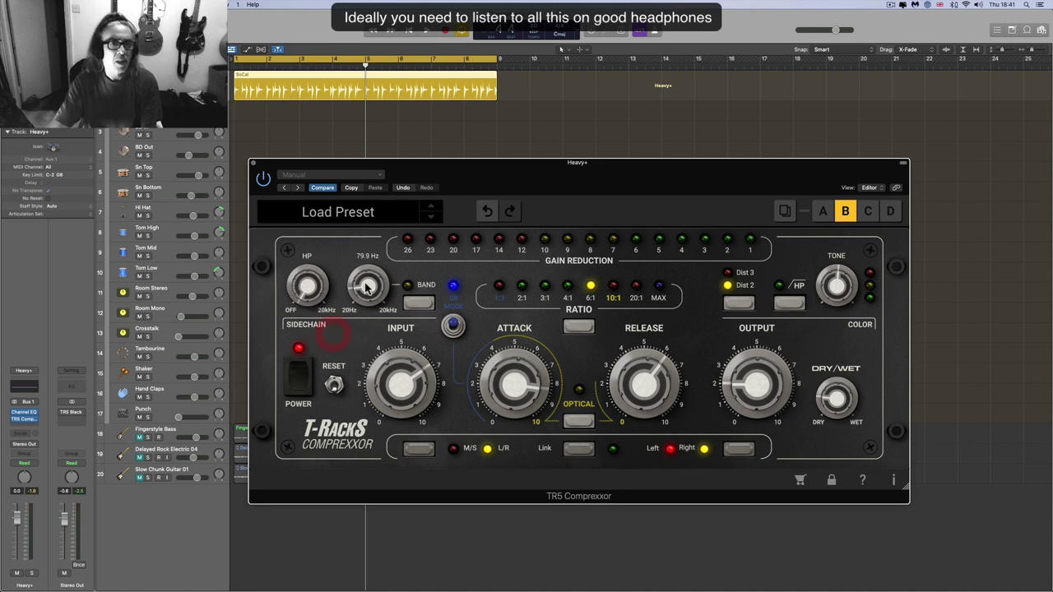
- Try sidechain frequencies between about 47 Hz and 373 Hz, and raise the sidechain high-pass filter to about 246 Hz
left_click_drag(367, 286, 368, 296)
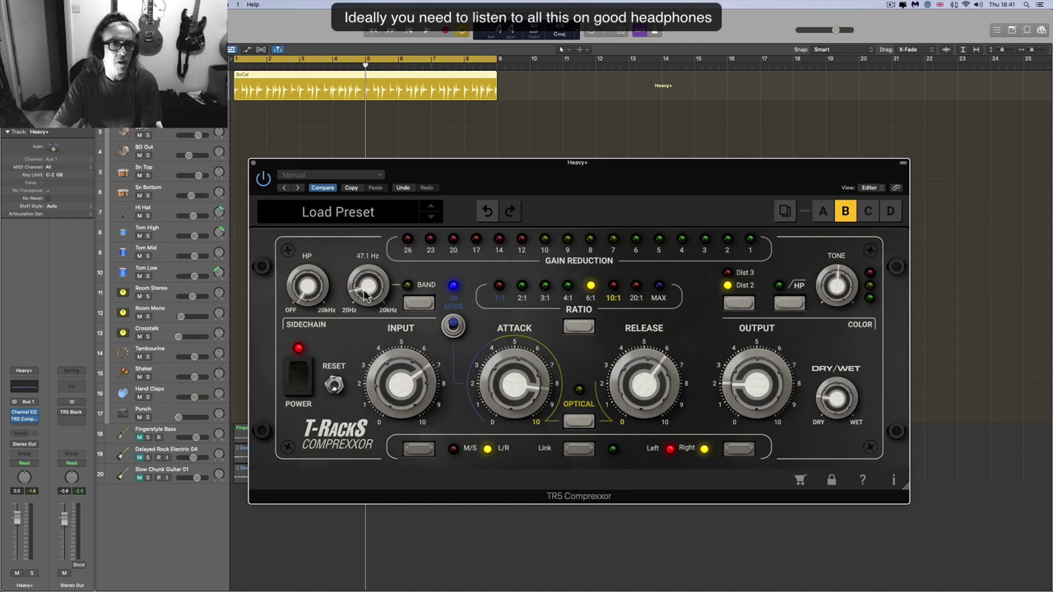
mouse_move(432, 400)
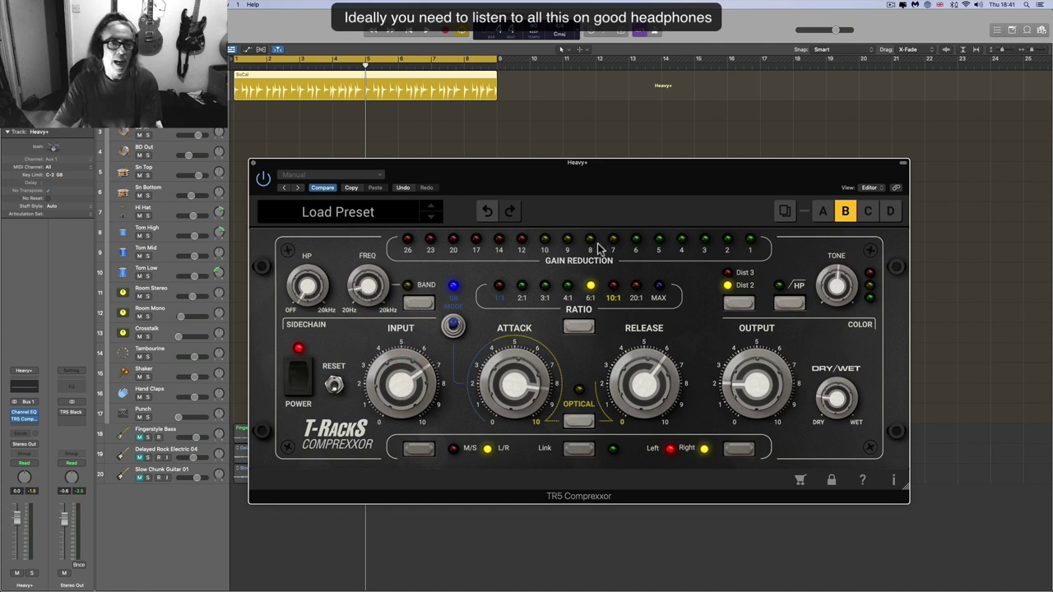
mouse_move(370, 294)
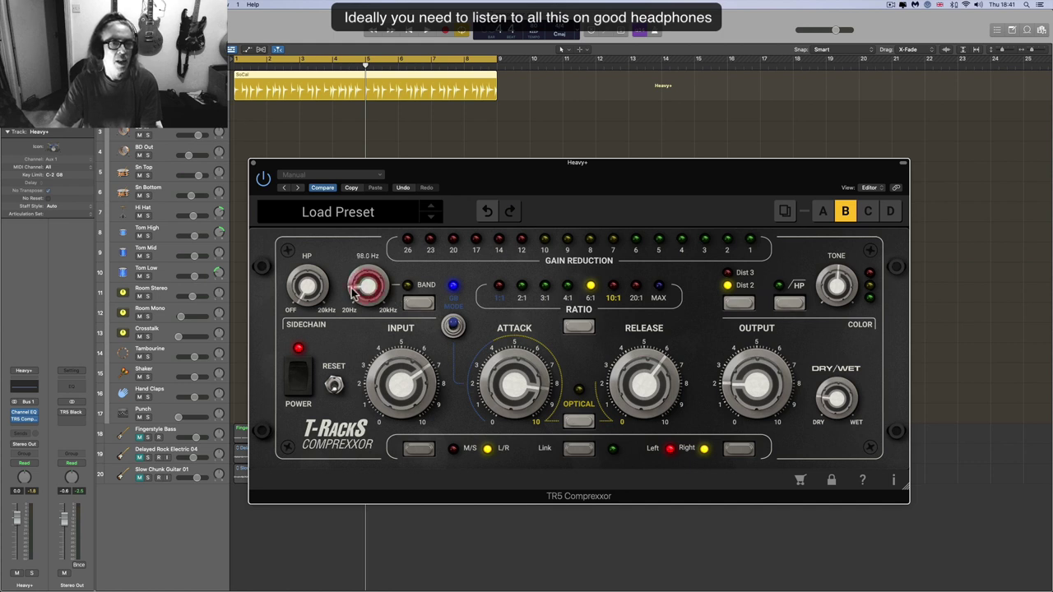
mouse_move(302, 249)
scroll(302, 249, "up", 10)
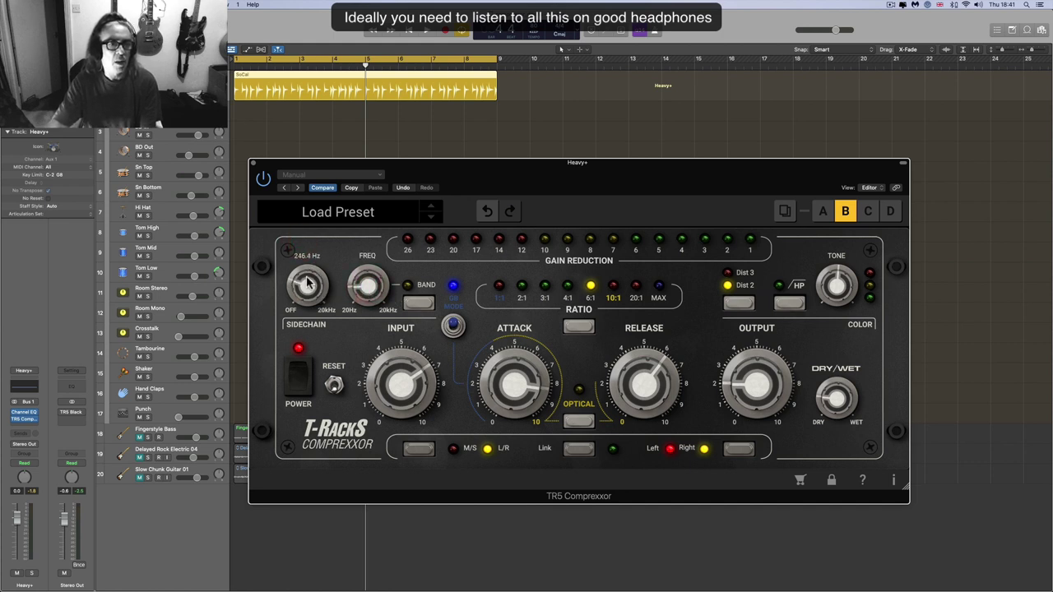
left_click(367, 280)
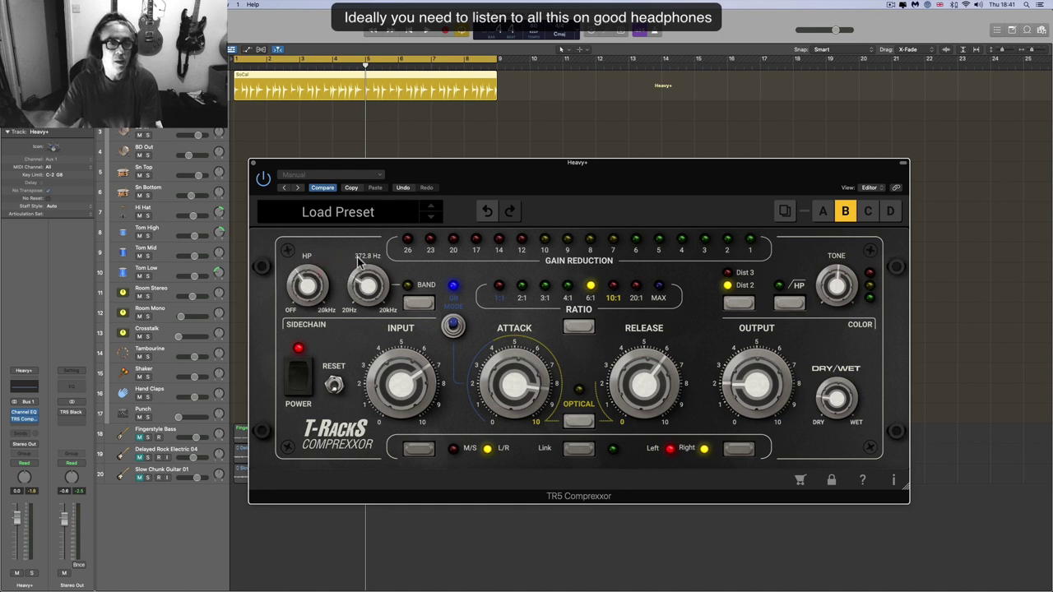
mouse_move(744, 364)
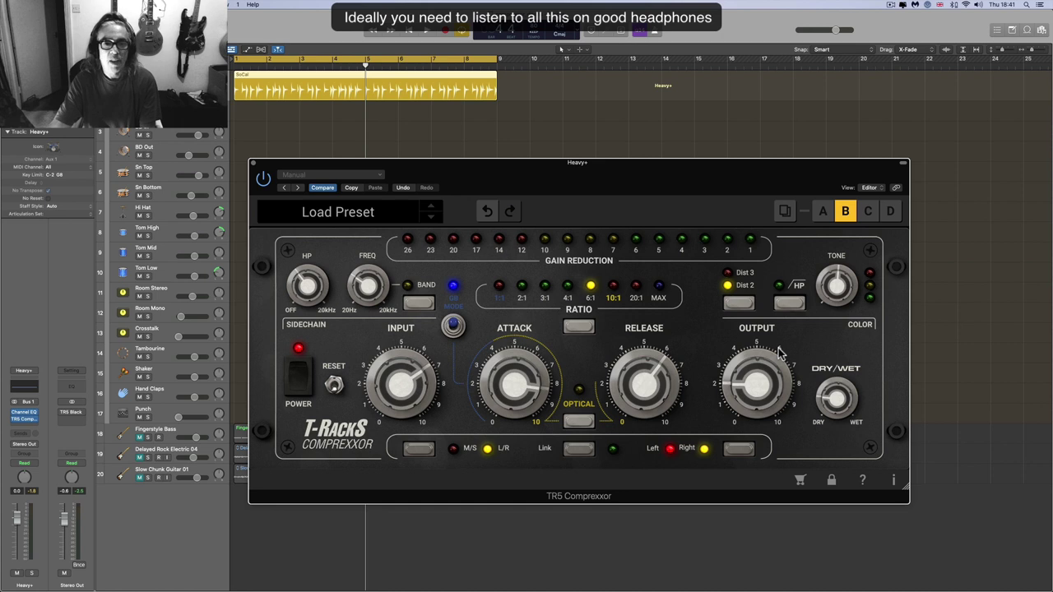
- Reposition the Comprexxor window slightly lower, and step back through its recent parameter changes with the plug-in's undo
mouse_move(625, 173)
left_mouse_down()
mouse_move(567, 176)
mouse_move(618, 178)
left_mouse_up()
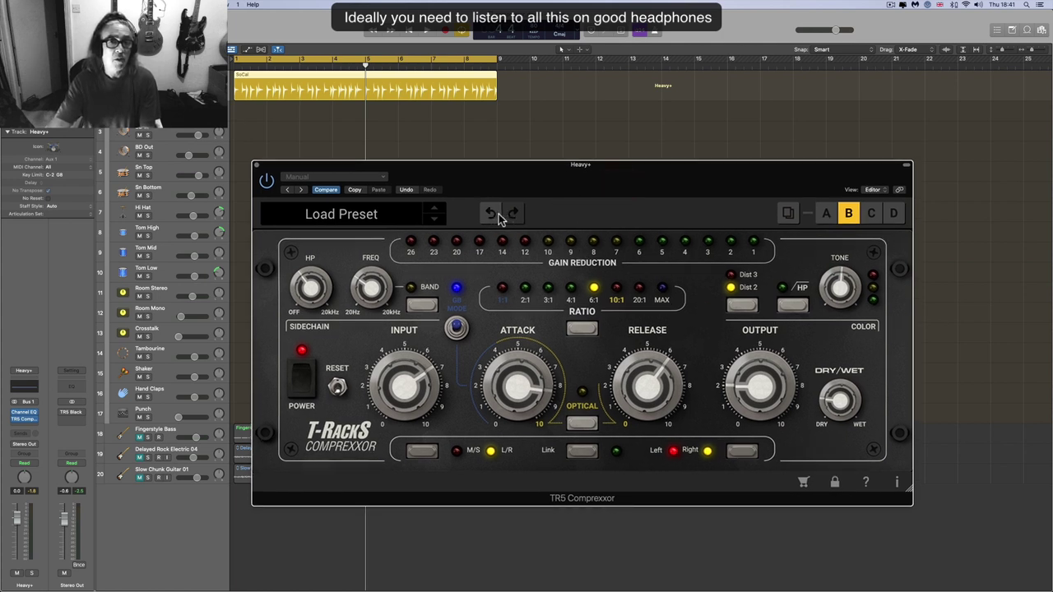
left_click_drag(496, 187, 498, 196)
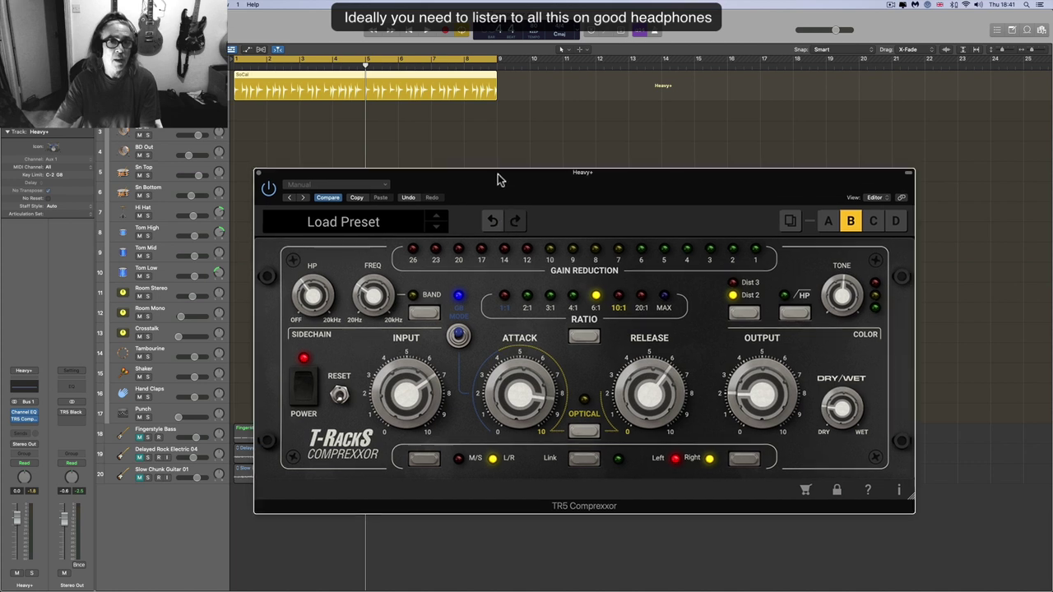
left_click(493, 222)
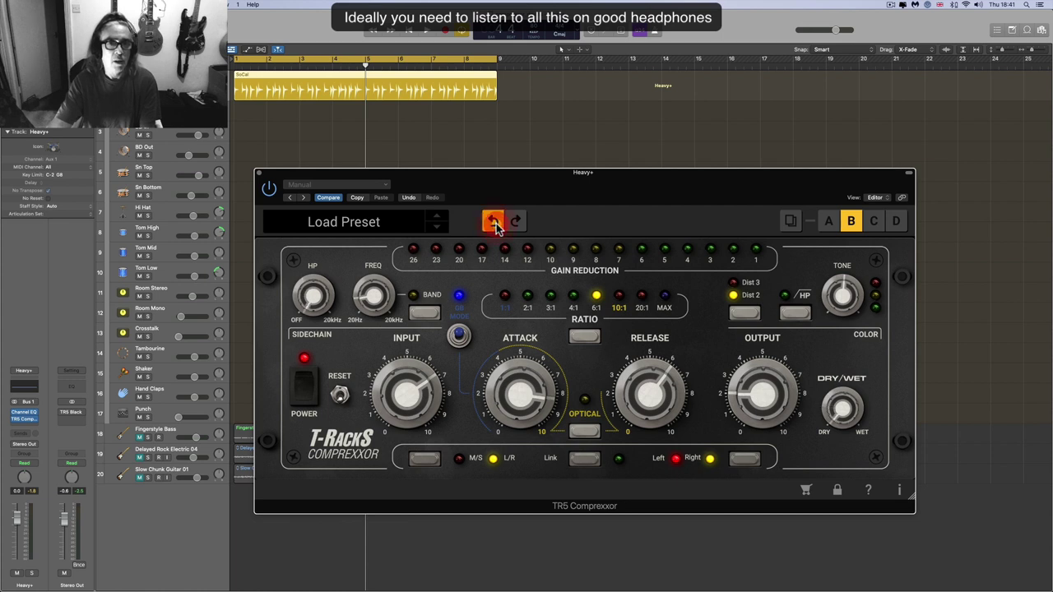
left_click(495, 222)
left_click(494, 222)
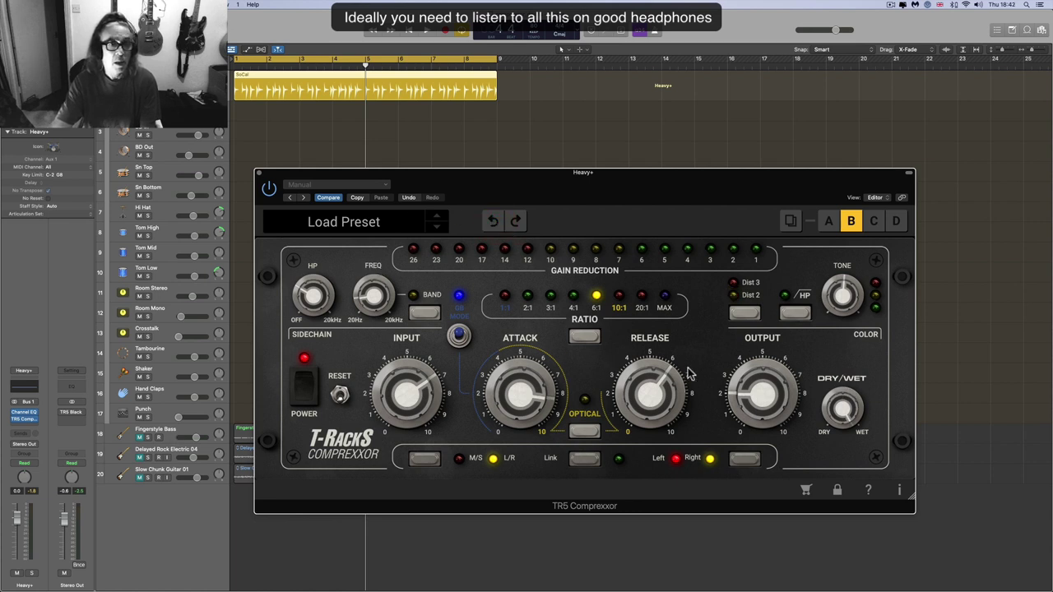
left_click(496, 220)
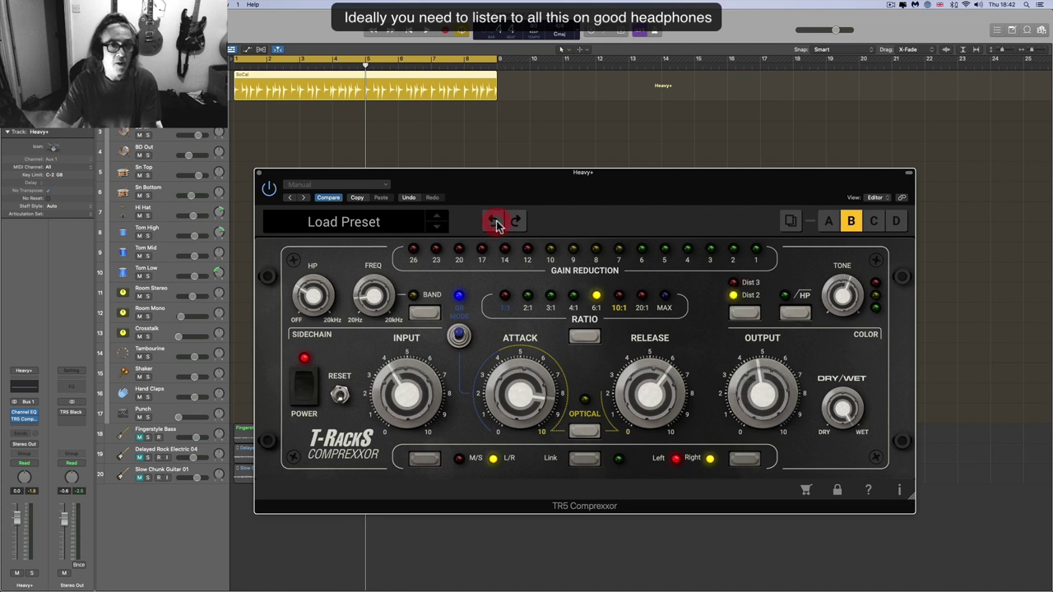
left_click(496, 221)
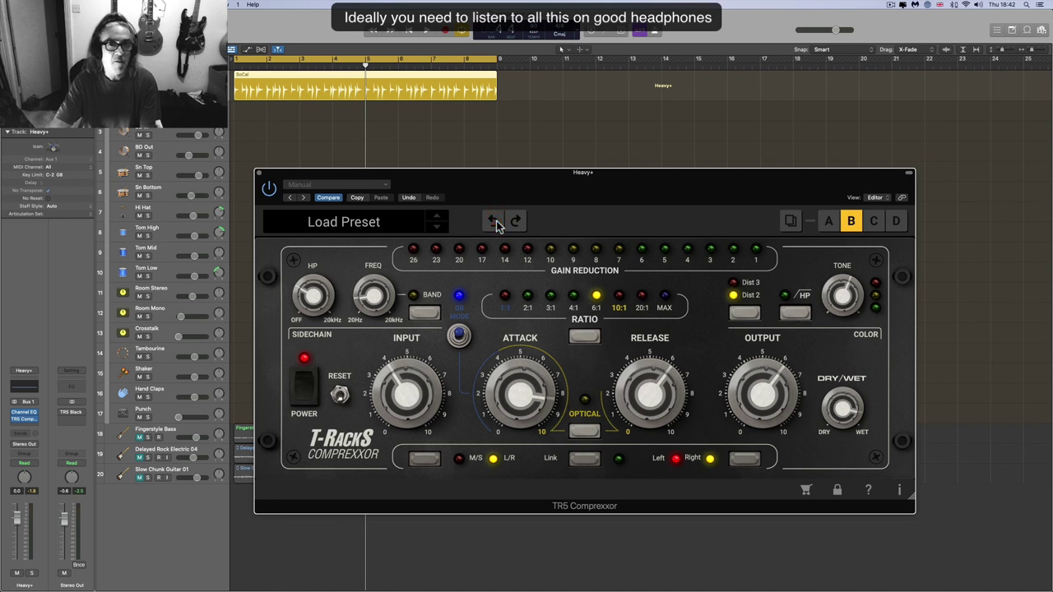
left_click(496, 221)
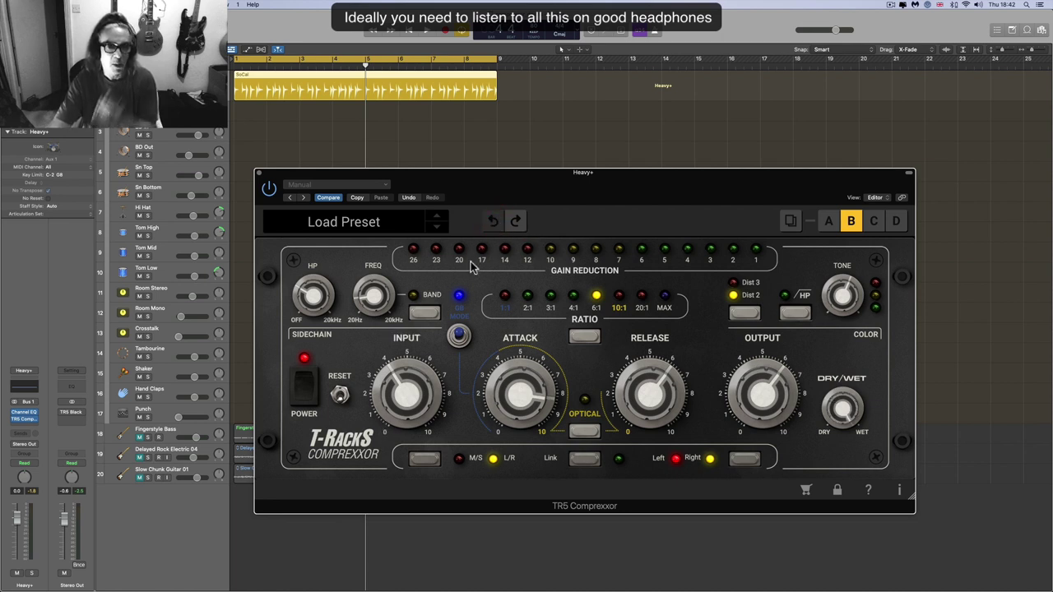
- Redo all the undone Comprexxor parameter changes, returning to the latest settings
left_click(512, 222)
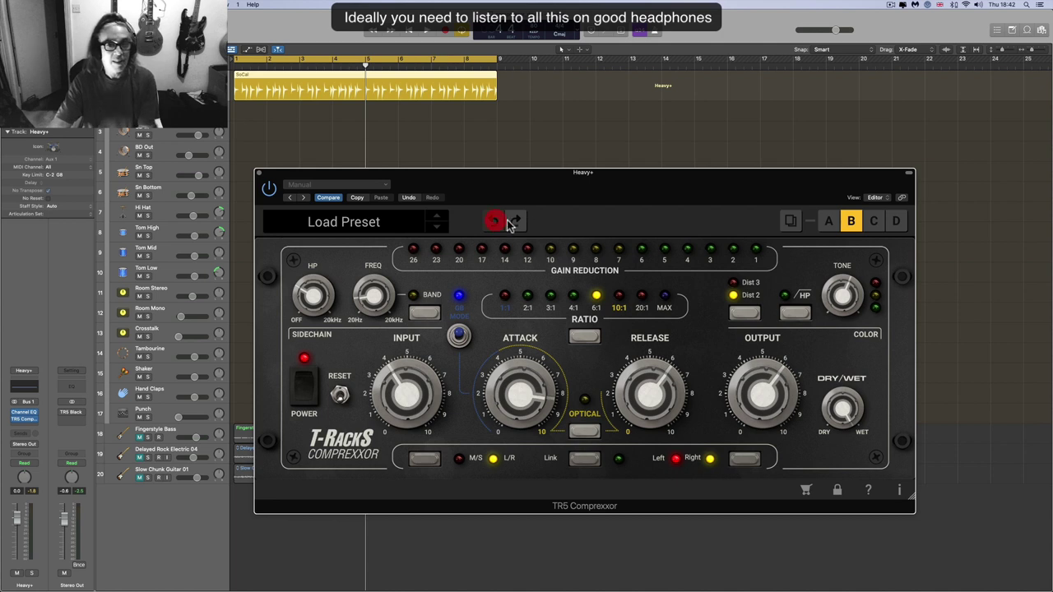
left_click(512, 221)
left_click(513, 222)
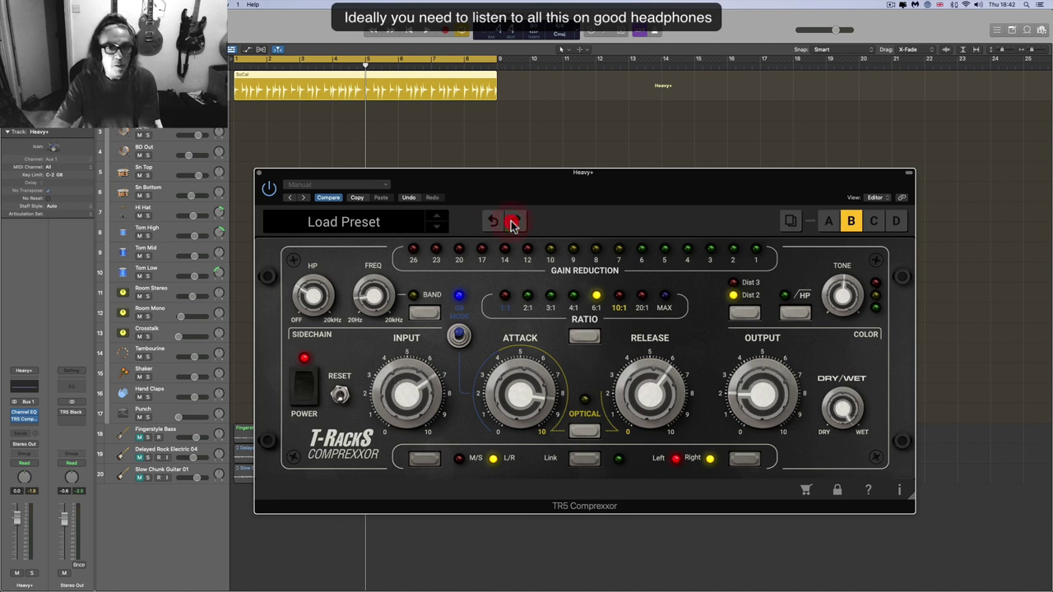
left_click(514, 222)
left_click(515, 223)
left_click(516, 224)
left_click(517, 224)
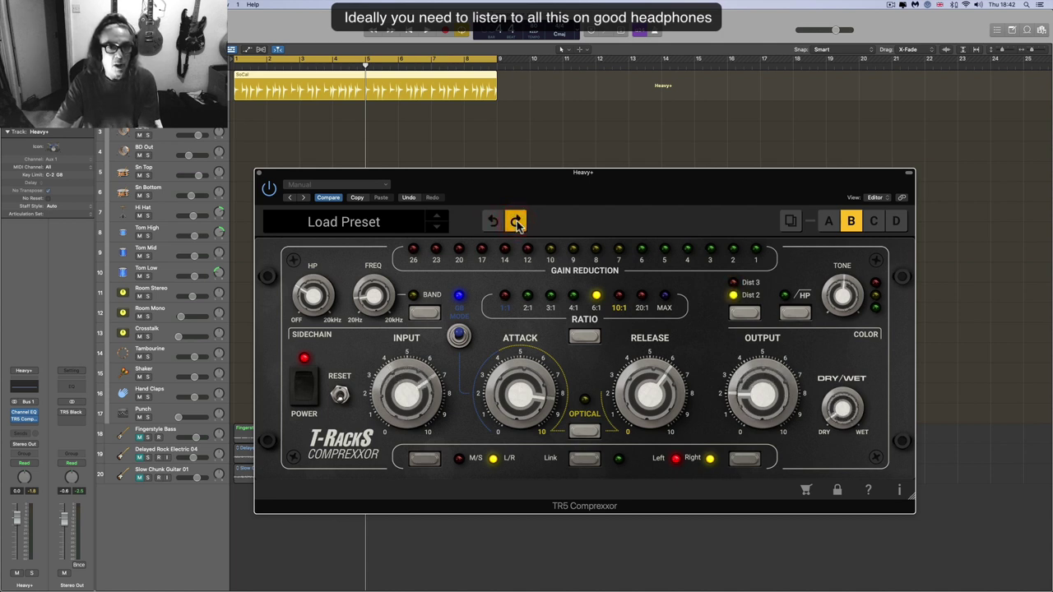
left_click(517, 224)
left_click(516, 224)
left_click(518, 225)
left_click(517, 224)
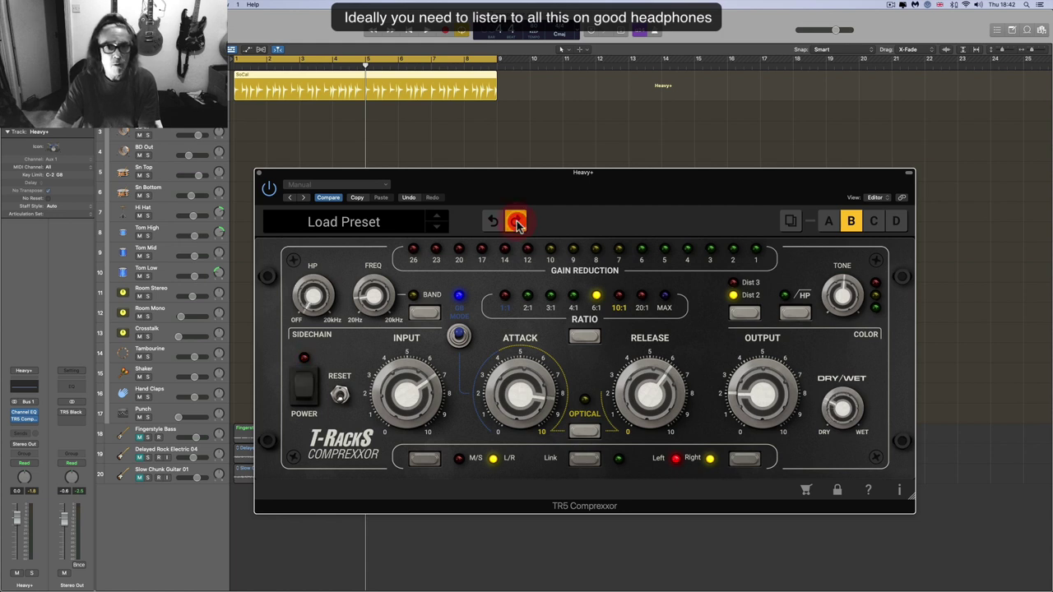
left_click(517, 225)
left_click(518, 224)
left_click(517, 224)
left_click(518, 224)
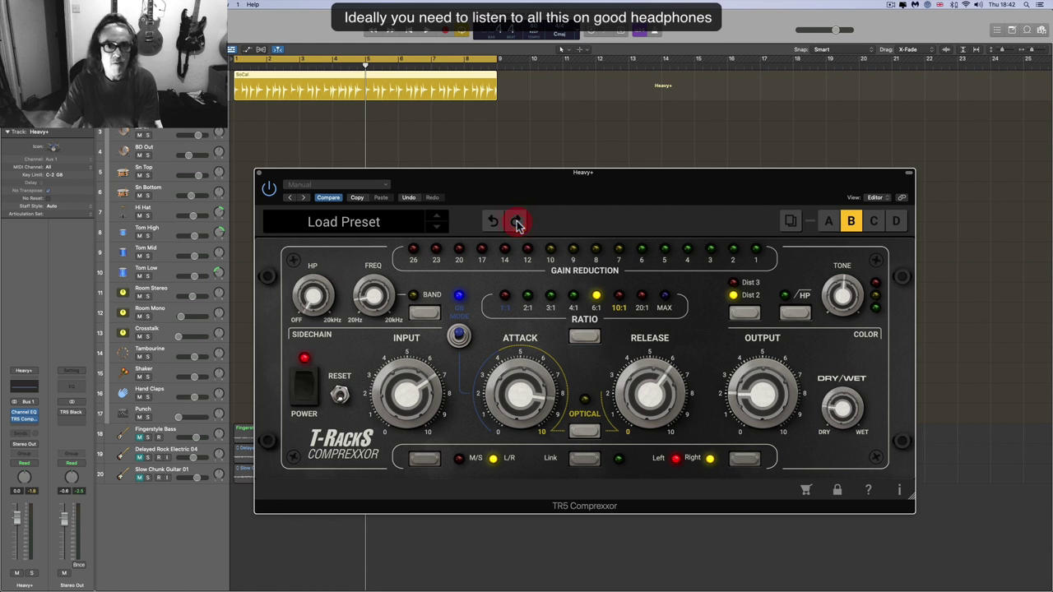
left_click(518, 225)
left_click(517, 225)
left_click(517, 225)
left_click(518, 225)
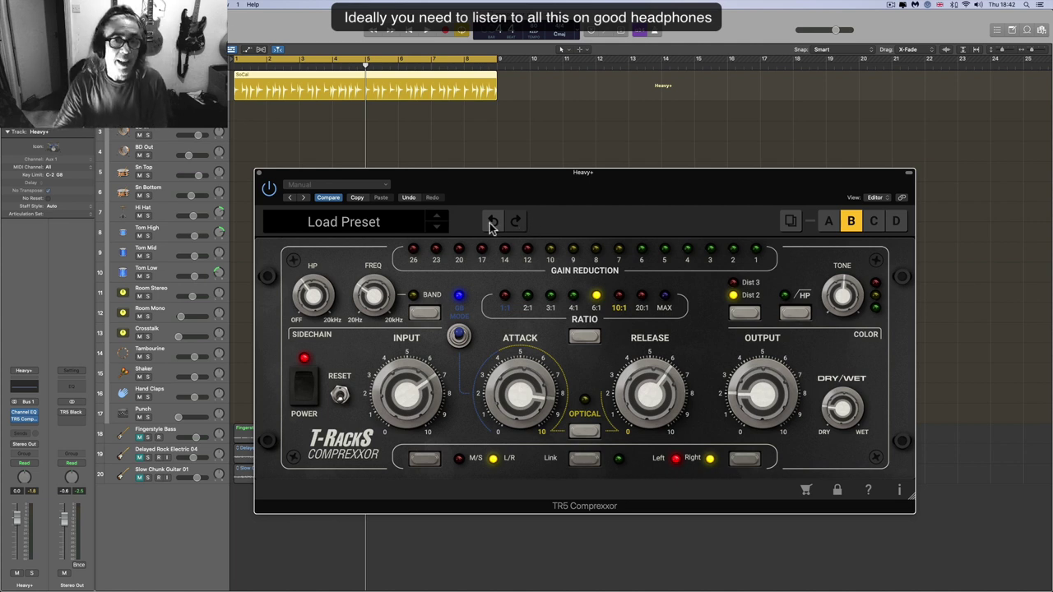
- Undo the last two Comprexxor parameter changes, and redo both of them
left_click(491, 222)
left_click(491, 222)
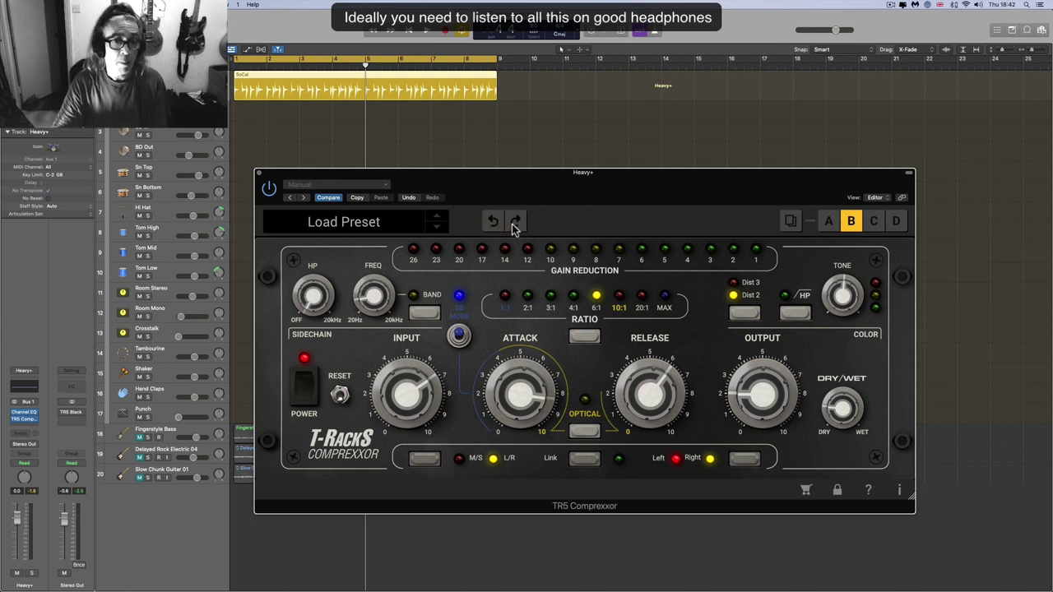
left_click(514, 222)
left_click(514, 222)
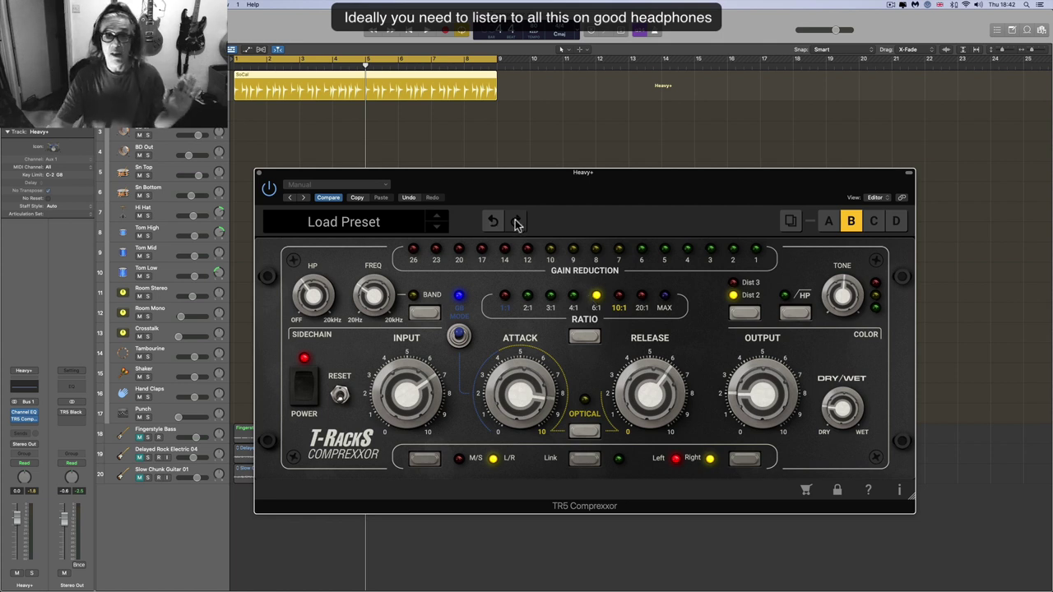
- Close the Heavy+ bus Comprexxor, and open the Comprexxor inserted on the Sn Top track
left_click_drag(493, 184, 491, 192)
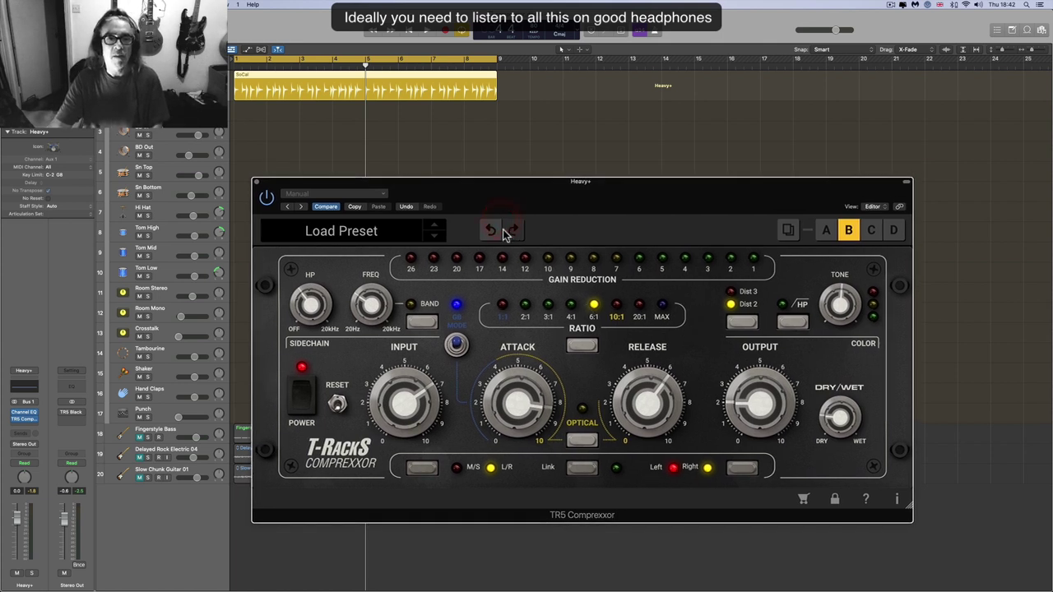
left_click(302, 392)
left_click(256, 182)
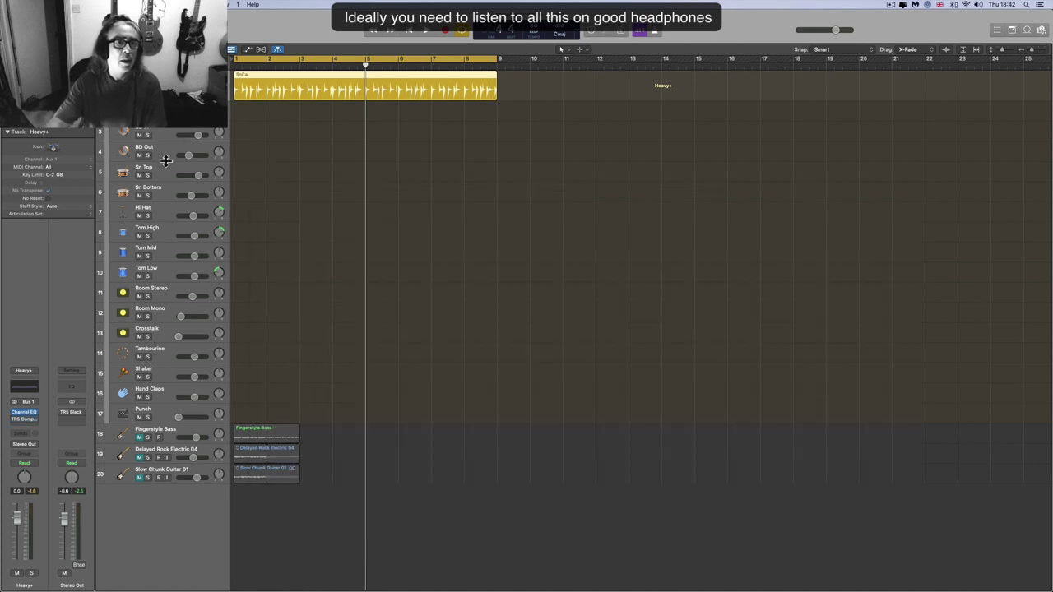
left_click(164, 169)
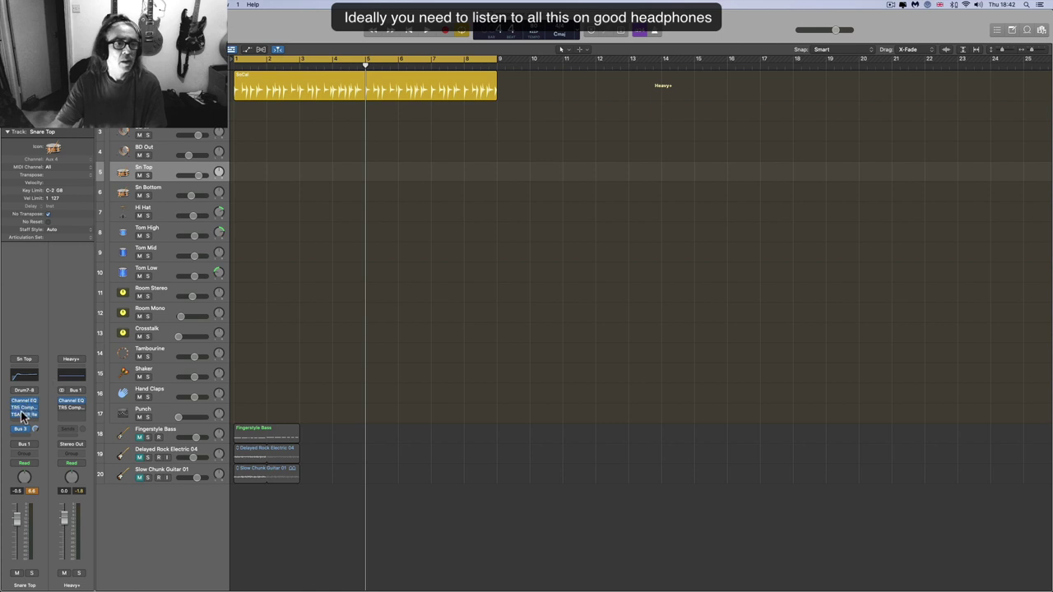
mouse_move(15, 417)
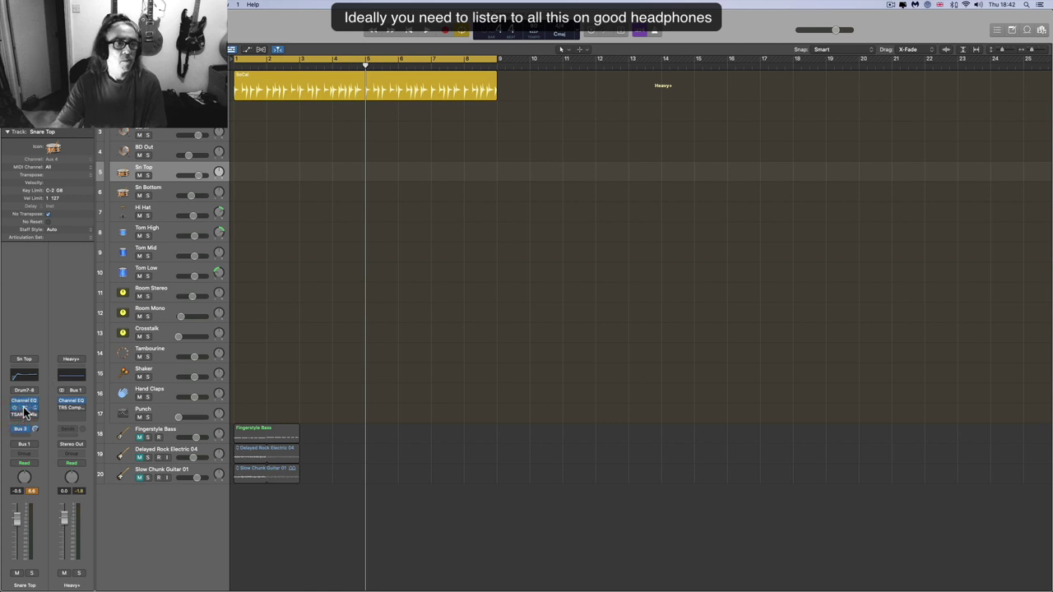
left_click(25, 408)
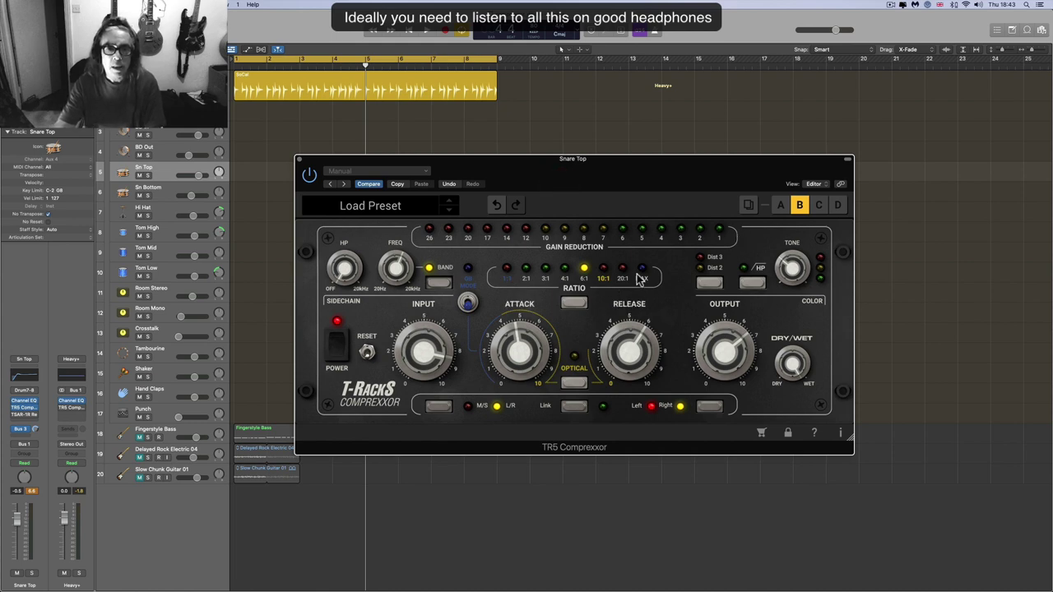
- Reposition and enlarge the Snare Top Comprexxor window, and play the drum loop briefly to hear the compression
left_click_drag(572, 164, 508, 154)
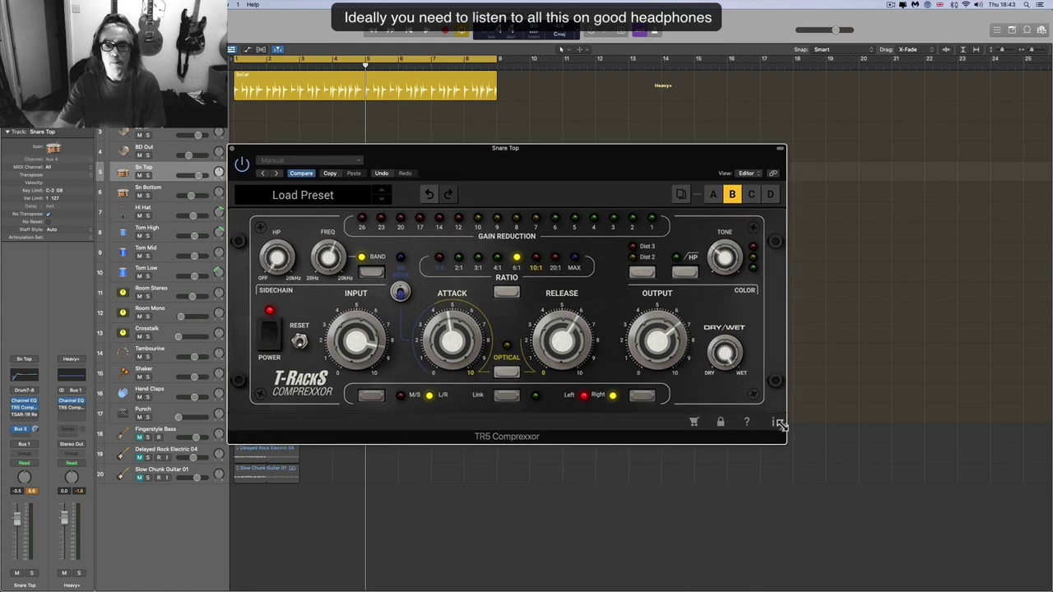
left_click_drag(781, 424, 943, 474)
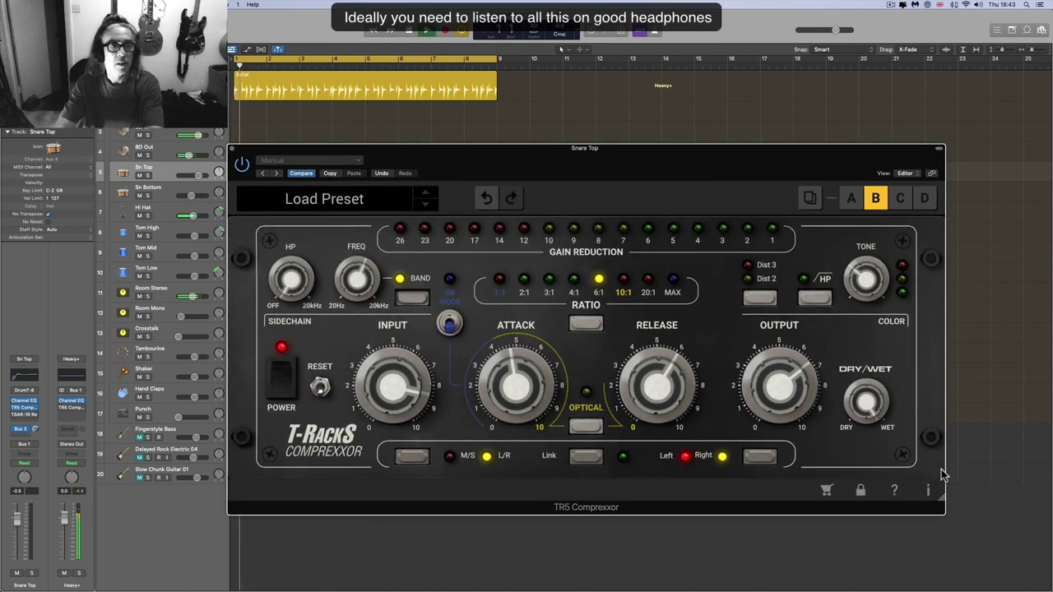
key("space")
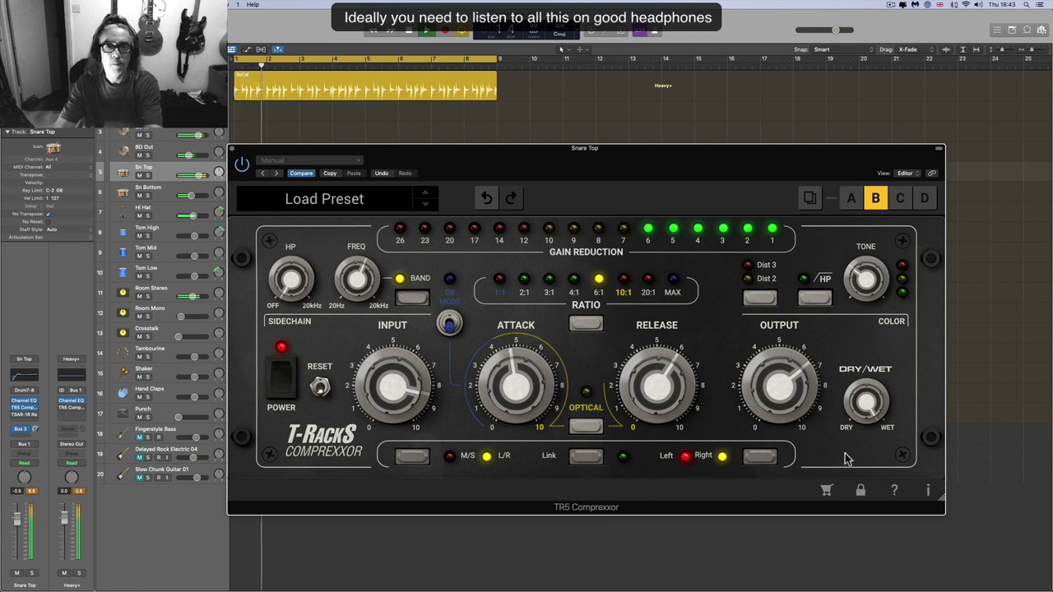
key("space")
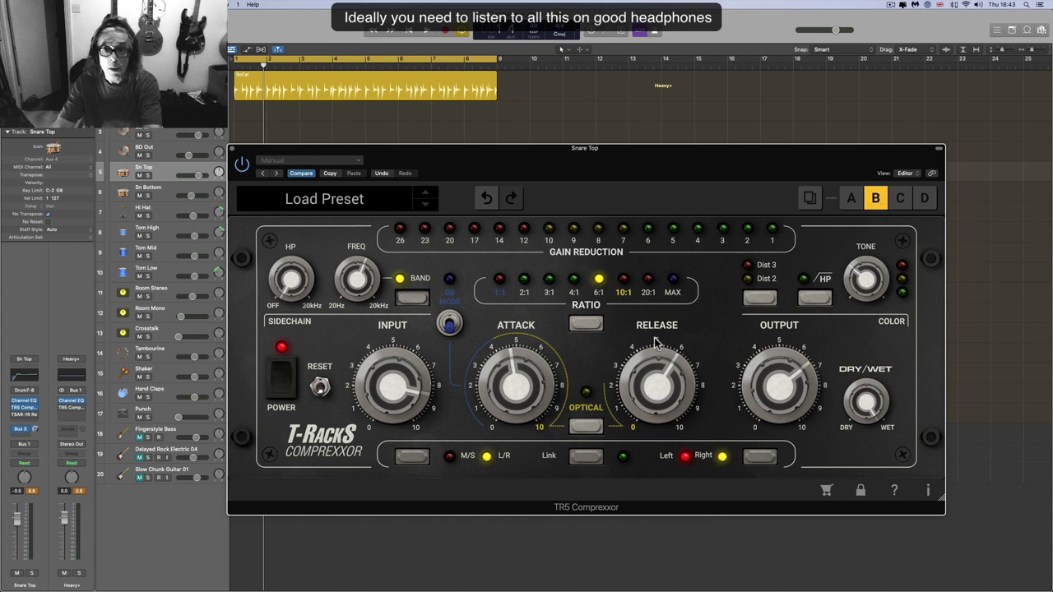
- Copy the Snare Top Comprexxor settings from slot B to slot A, and compare slots C, D and A before returning to B
left_click(813, 199)
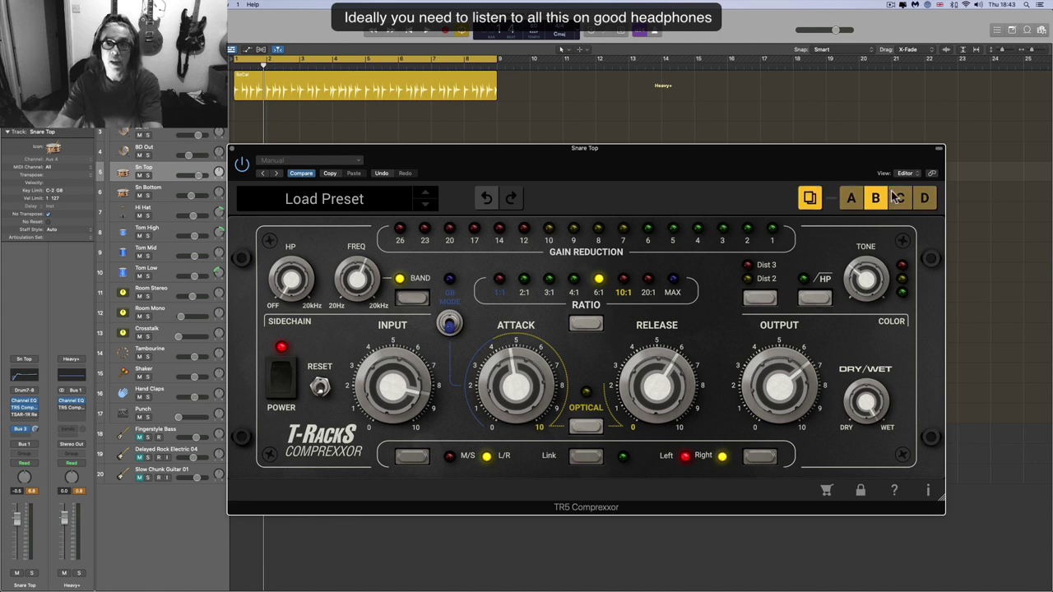
left_click(851, 206)
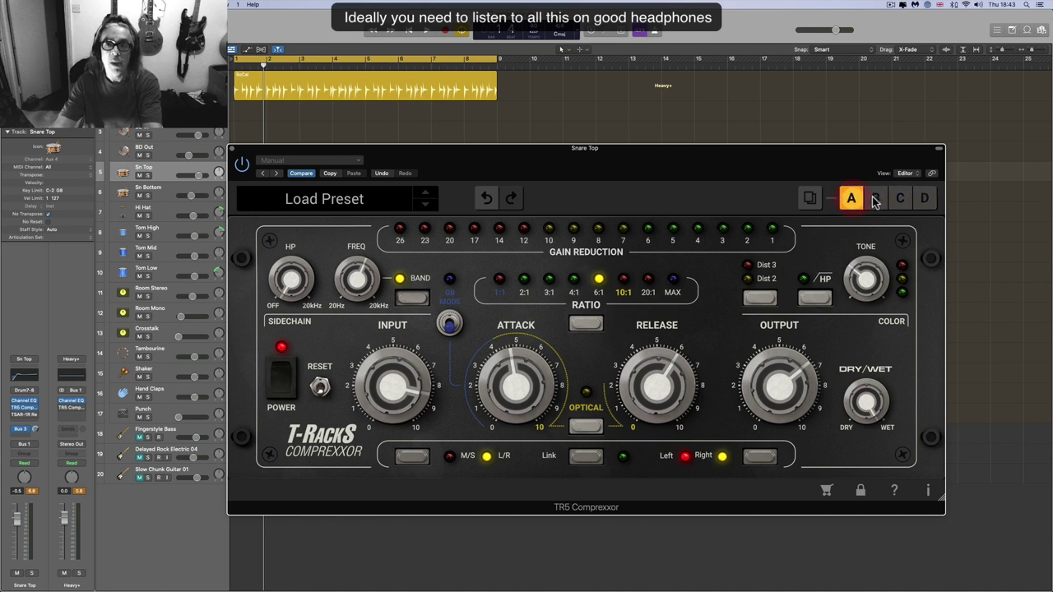
left_click(901, 201)
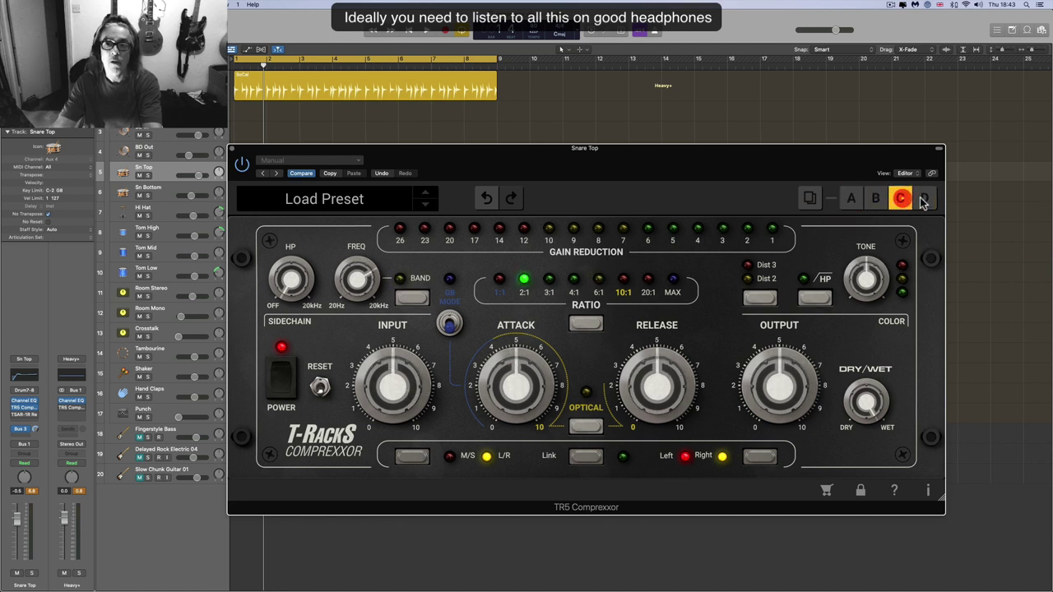
left_click(922, 201)
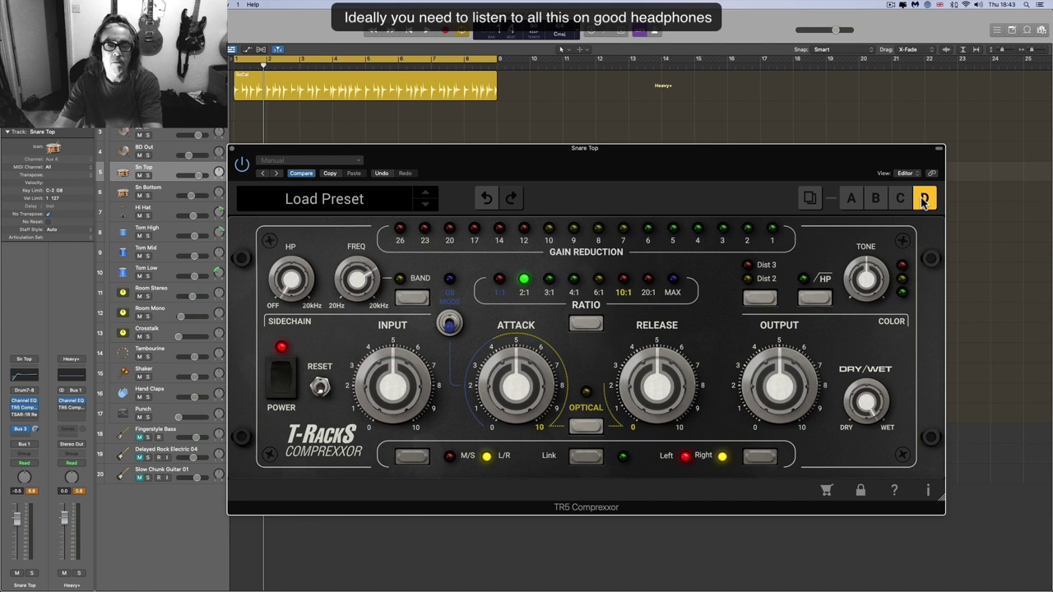
left_click(856, 202)
left_click(875, 201)
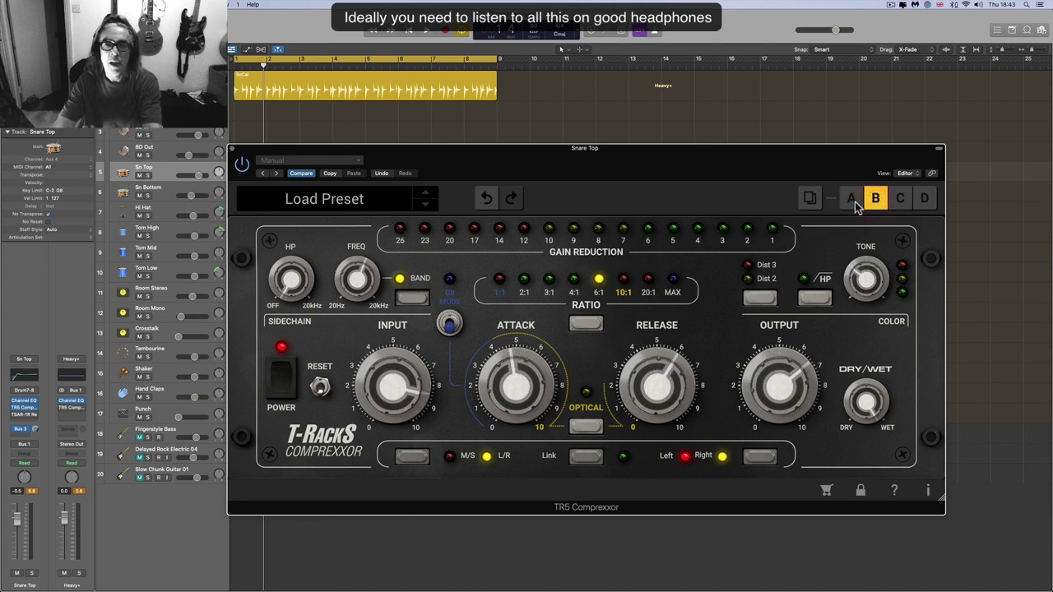
- In slot B of the Snare Top Comprexxor, raise the release and input to about 8 and lower the attack to about 3.5
left_click(854, 201)
left_click(873, 203)
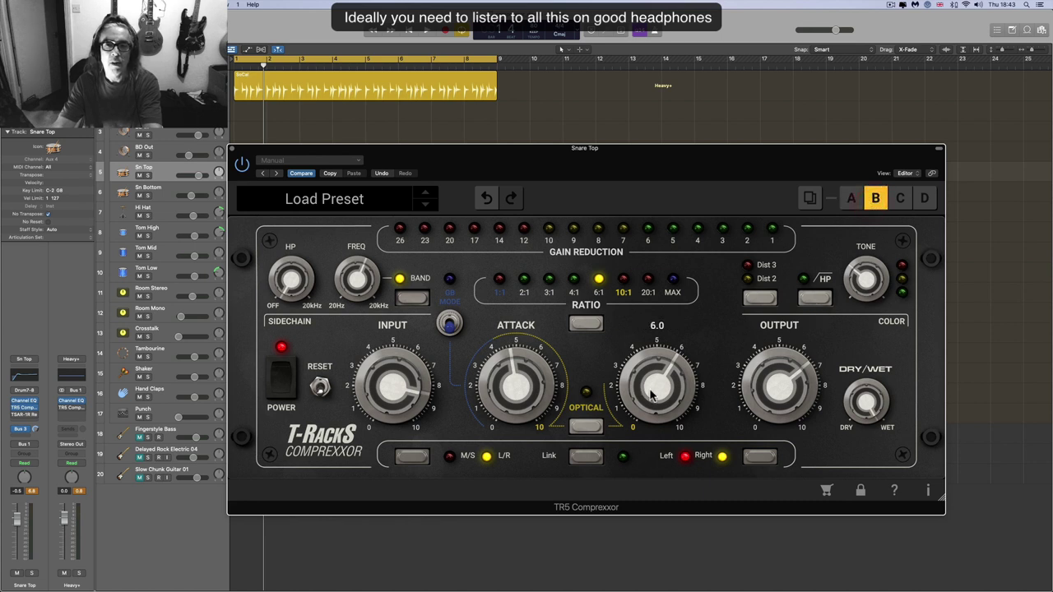
left_click_drag(650, 393, 650, 345)
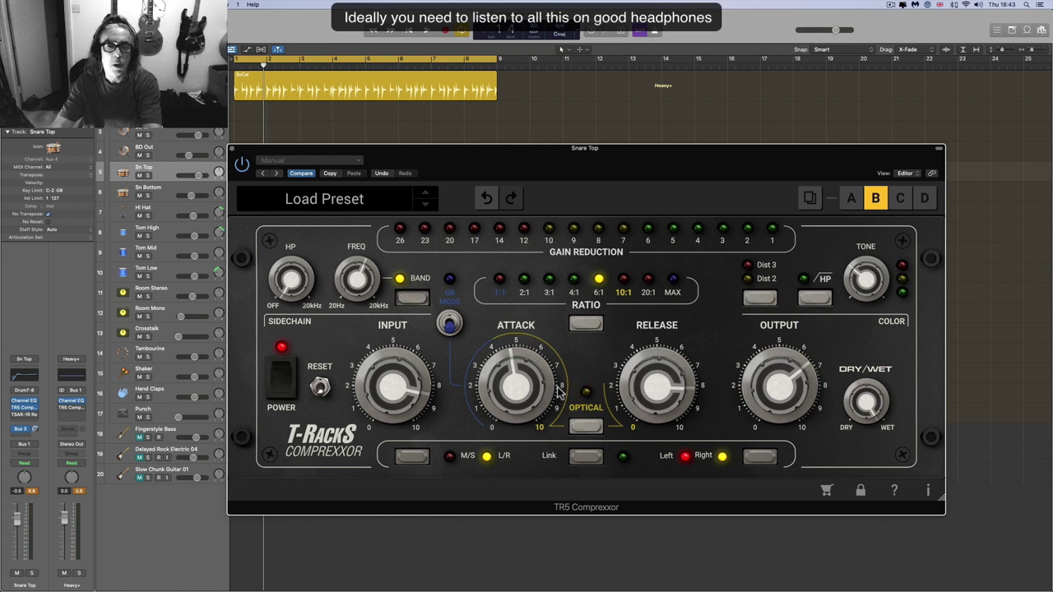
mouse_move(526, 387)
left_click_drag(510, 387, 515, 403)
mouse_move(415, 393)
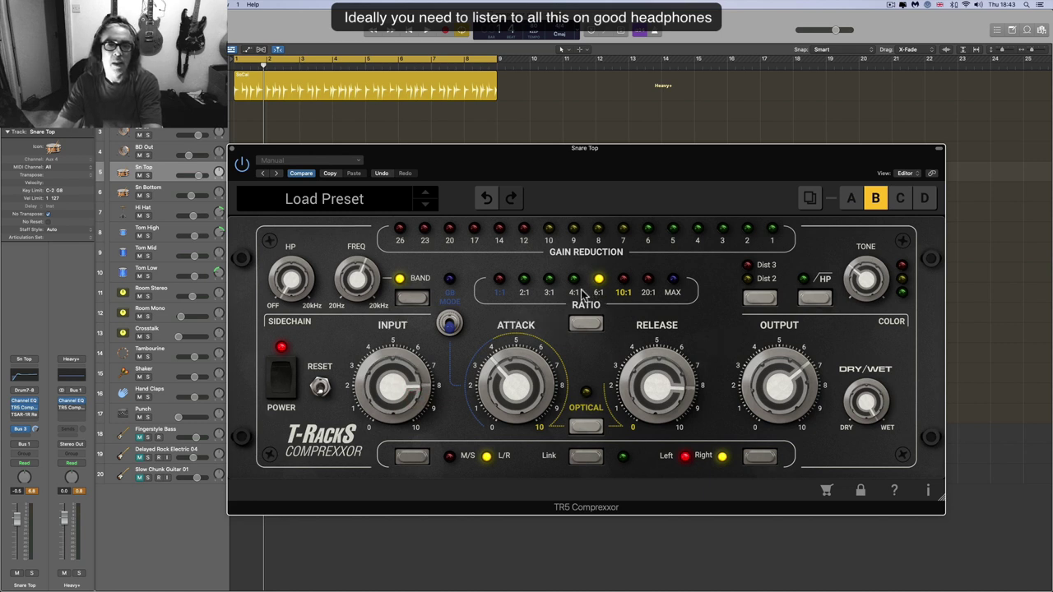
- Set the compression ratio of slot B to 4:1
left_click(585, 325)
left_click(586, 325)
left_click(586, 325)
left_click(585, 325)
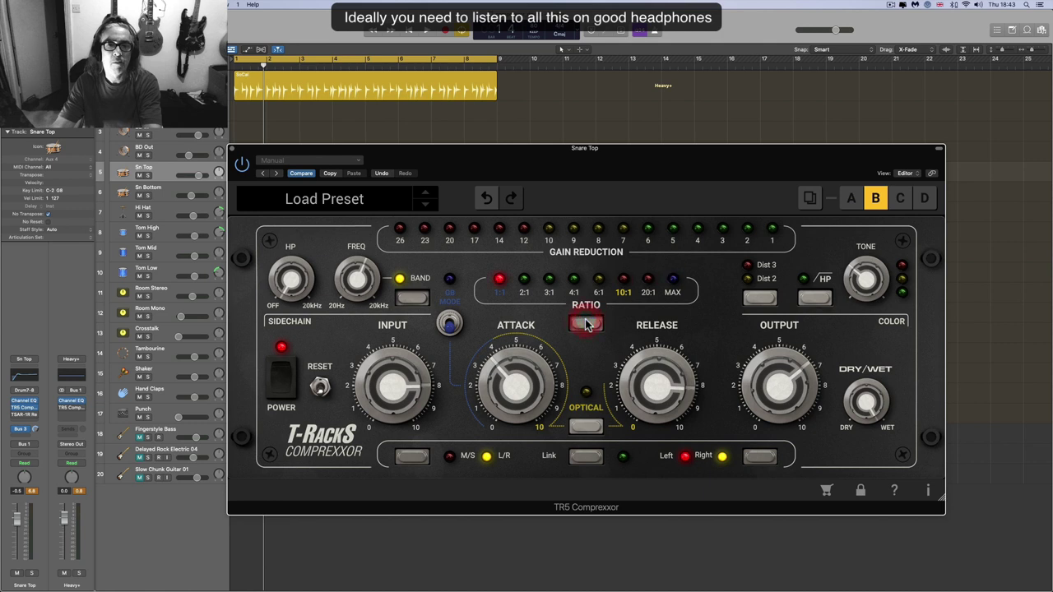
left_click(586, 325)
left_click(585, 325)
left_click(586, 325)
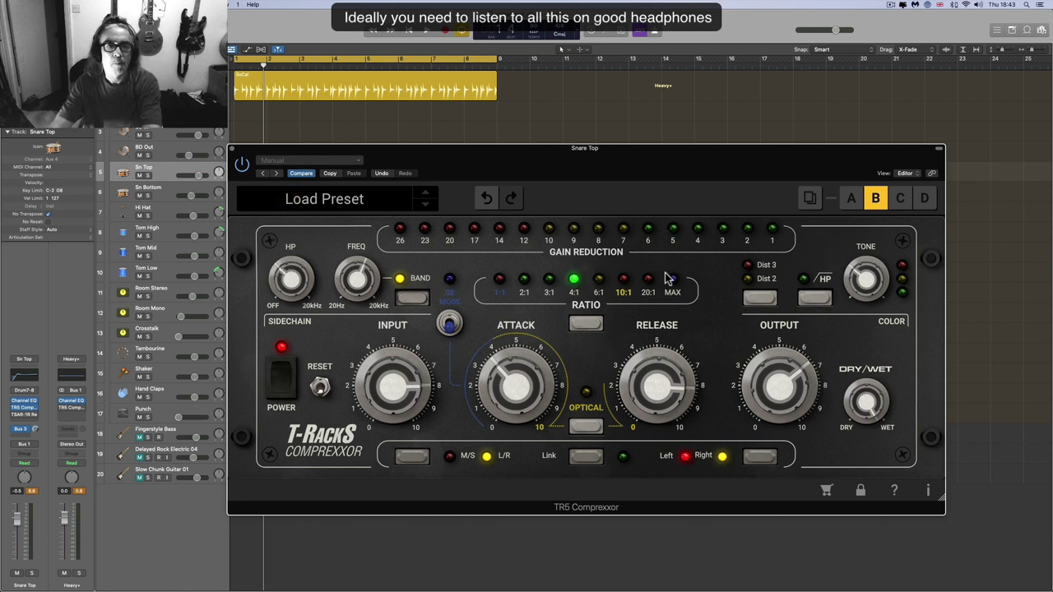
- Play the drum loop, solo the Sn Top track, and switch the Comprexxor to slot A
key("space")
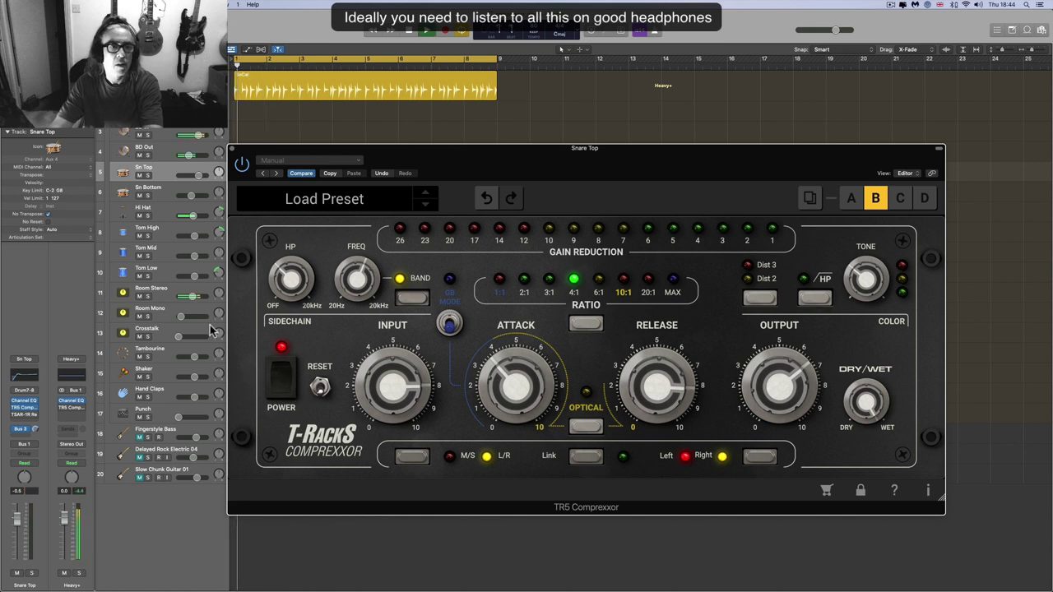
left_click(147, 175)
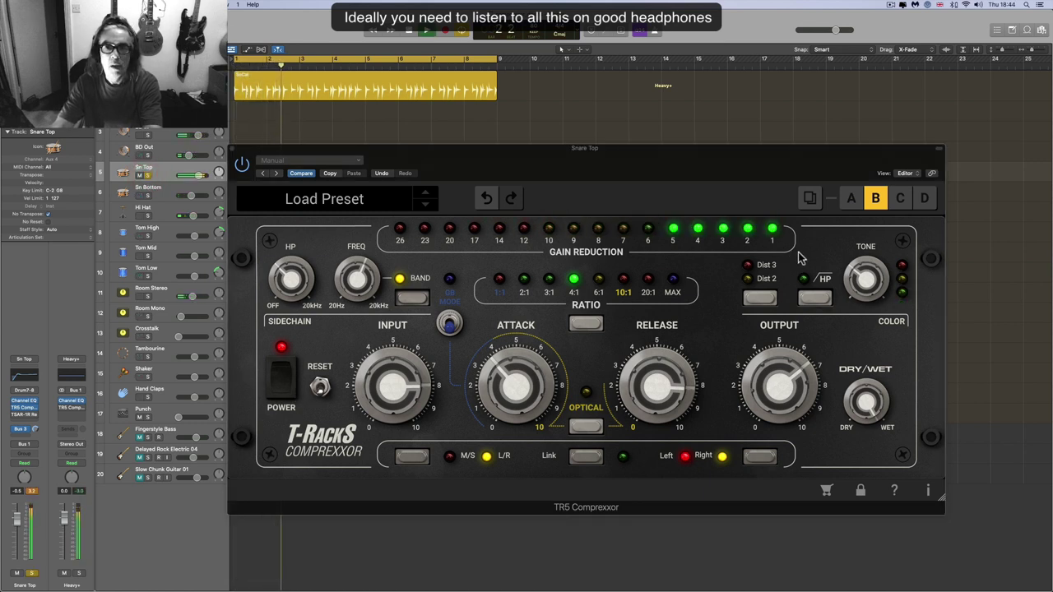
left_click(854, 202)
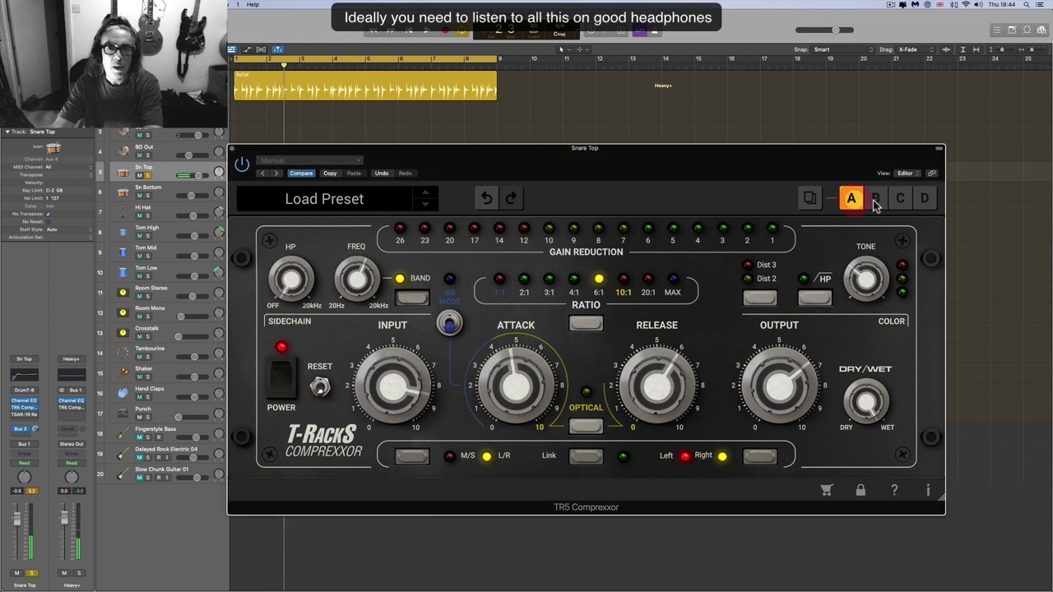
left_click(853, 201)
left_click(854, 202)
left_click(854, 202)
left_click(852, 200)
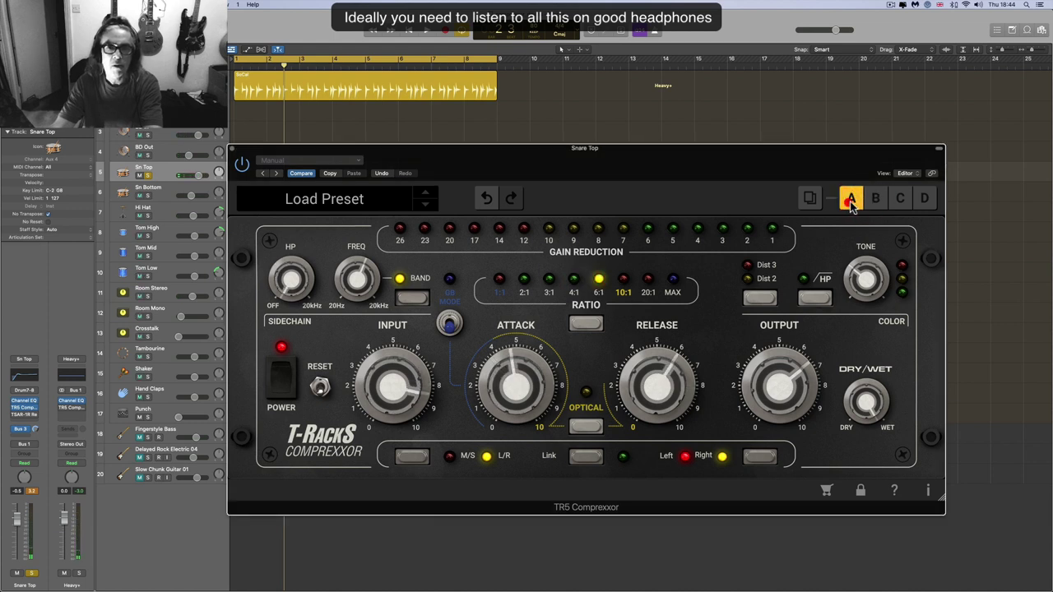
- Play the soloed snare loop and compare the compression of slots A and B, ending on B
key("space")
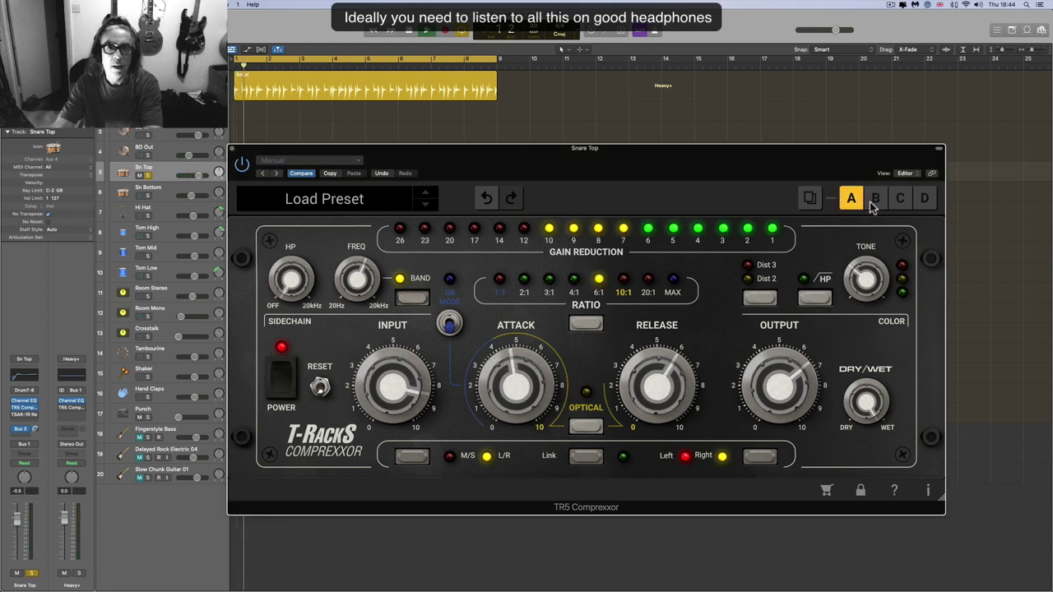
left_click(874, 200)
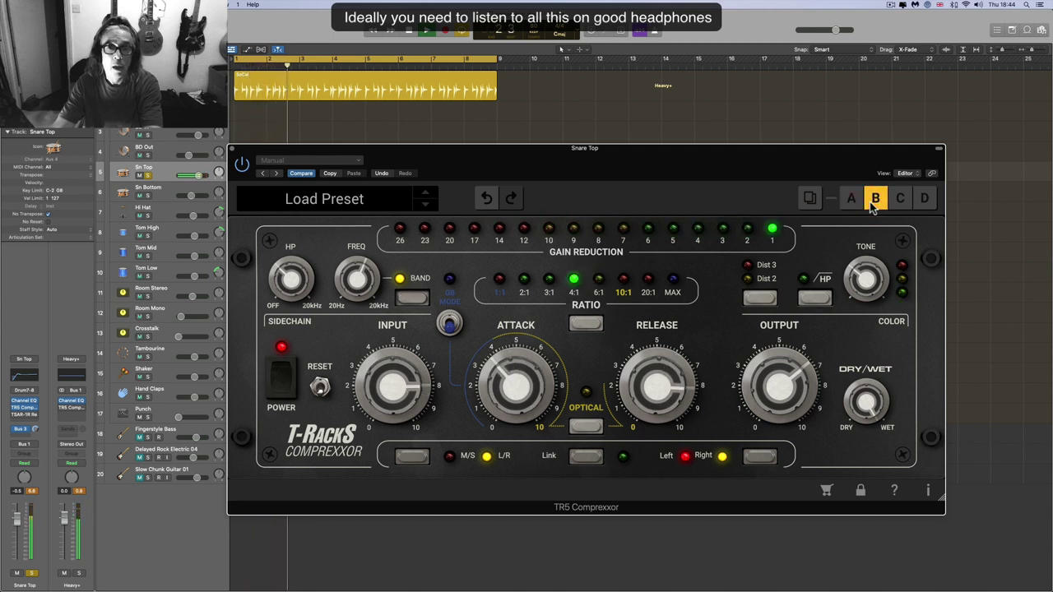
left_click(852, 201)
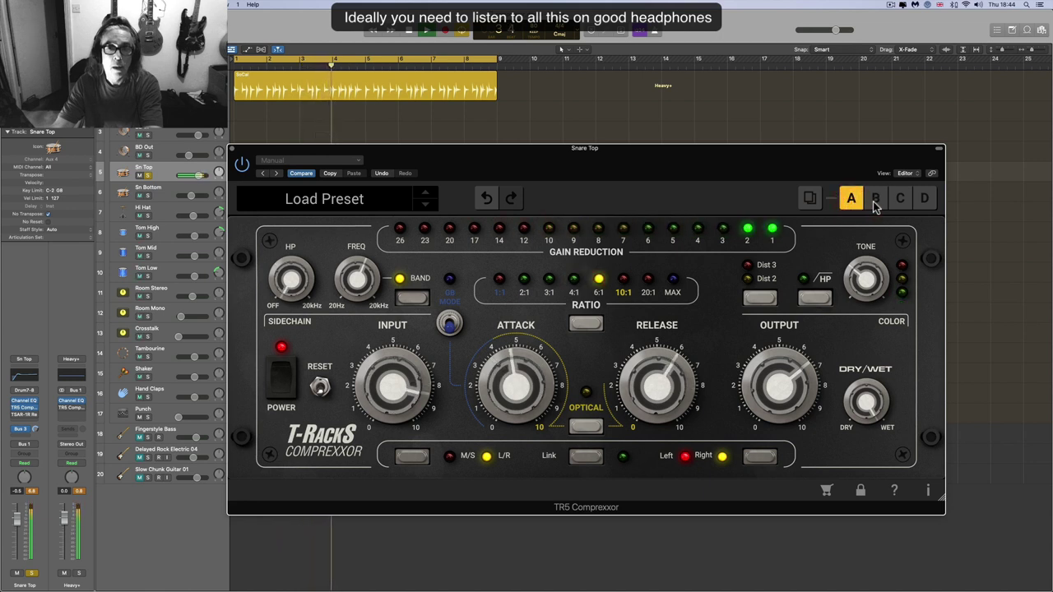
left_click(875, 201)
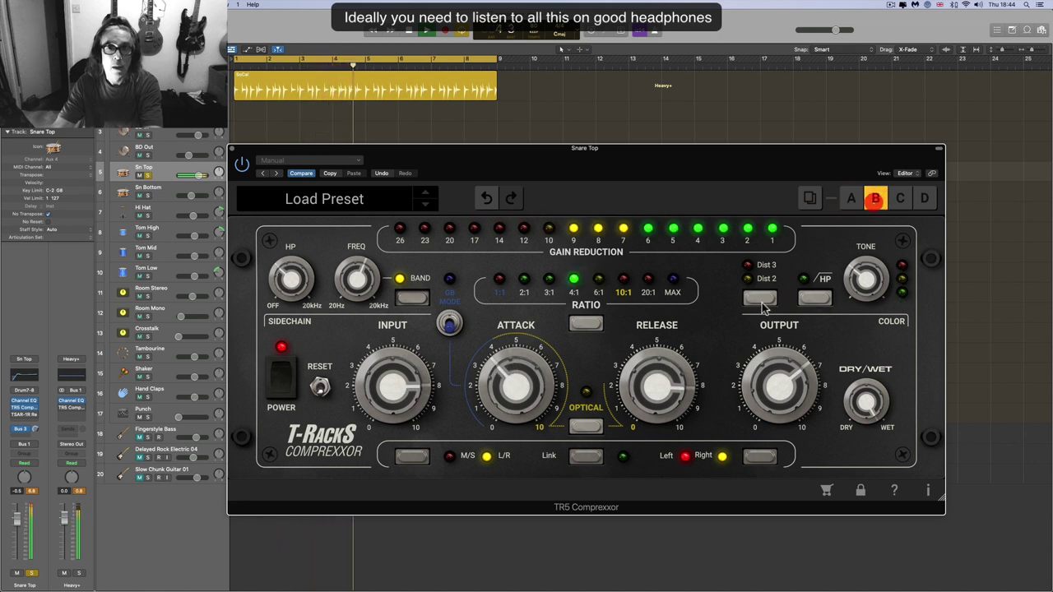
- Raise slot B's release to 8.7 and its output slightly, comparing the soloed snare against slot A during playback
mouse_move(661, 362)
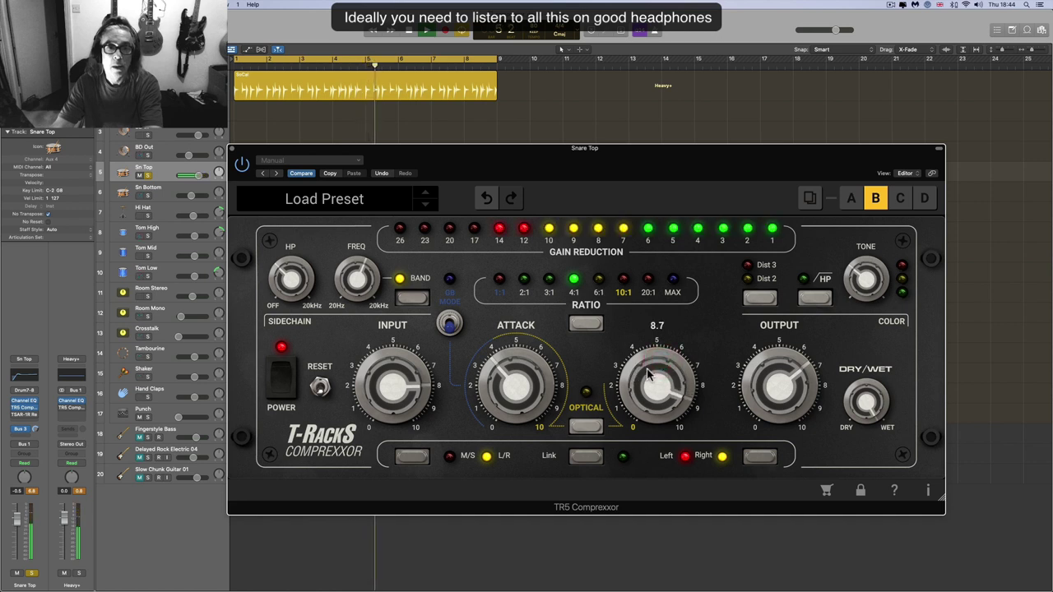
left_click(850, 201)
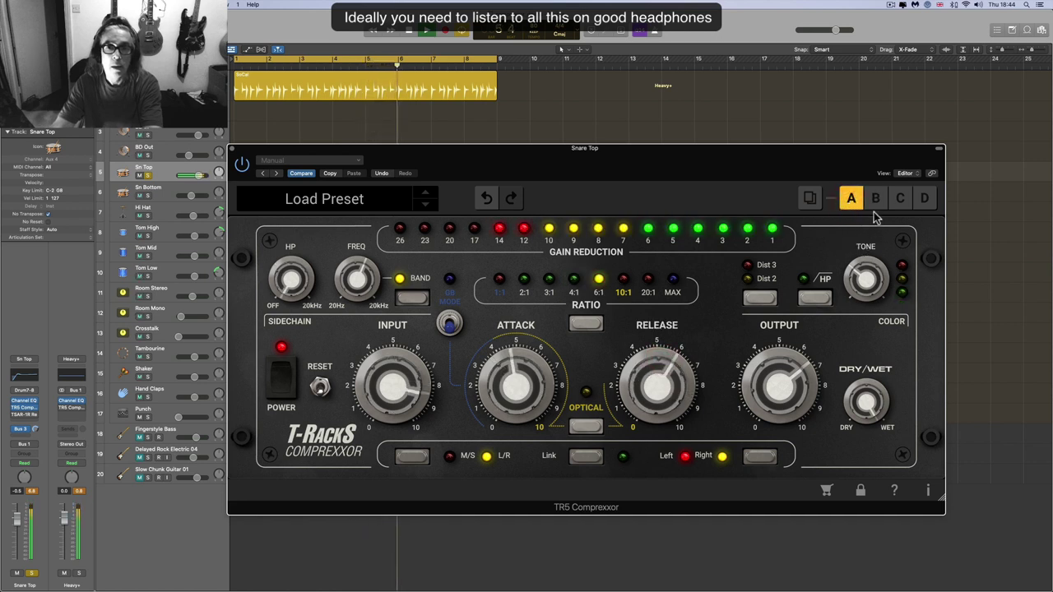
left_click(876, 201)
mouse_move(780, 380)
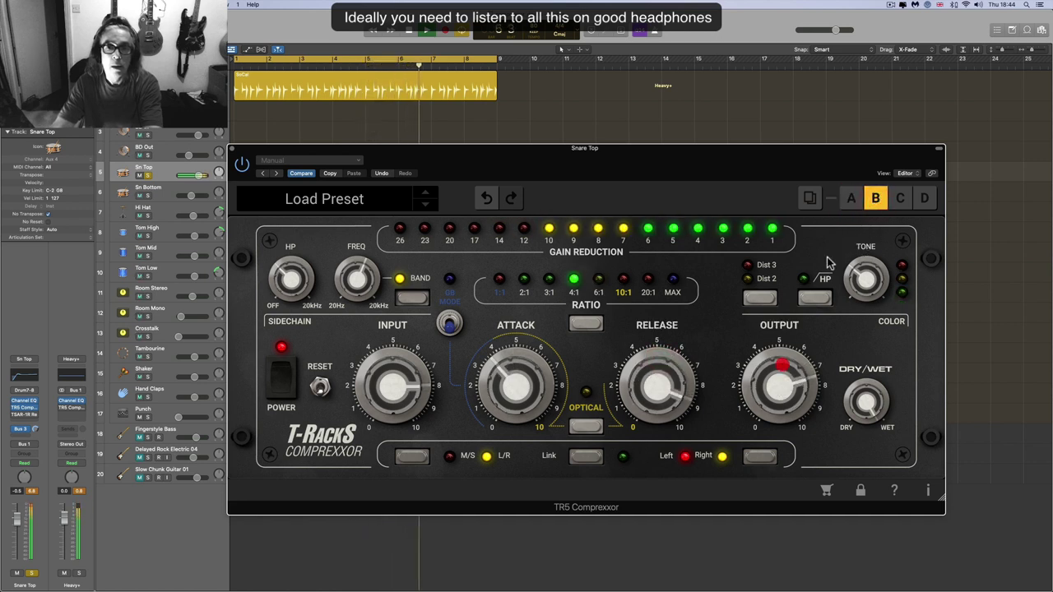
left_click(850, 201)
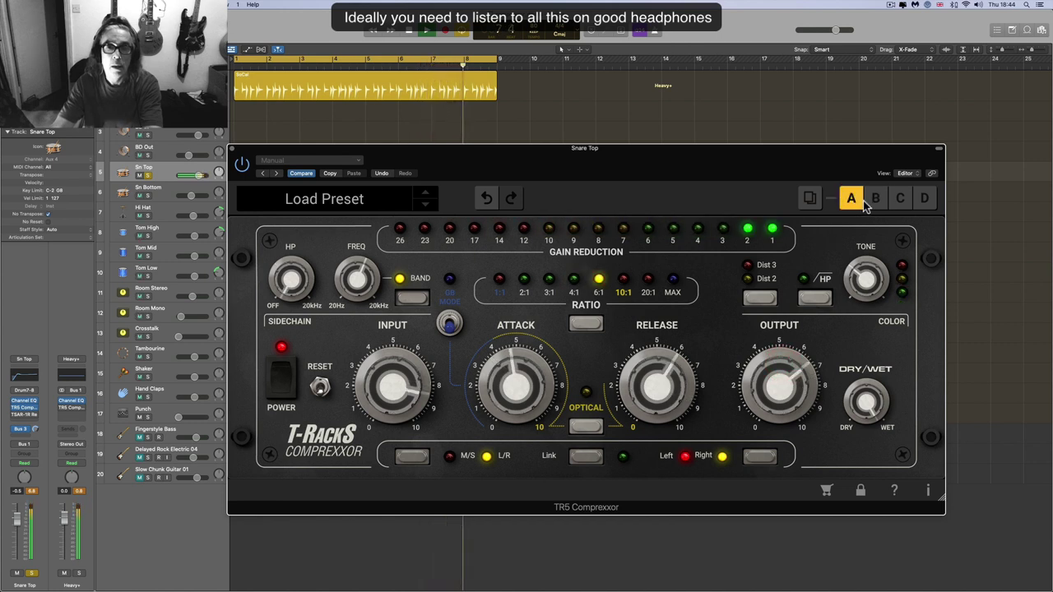
left_click(872, 202)
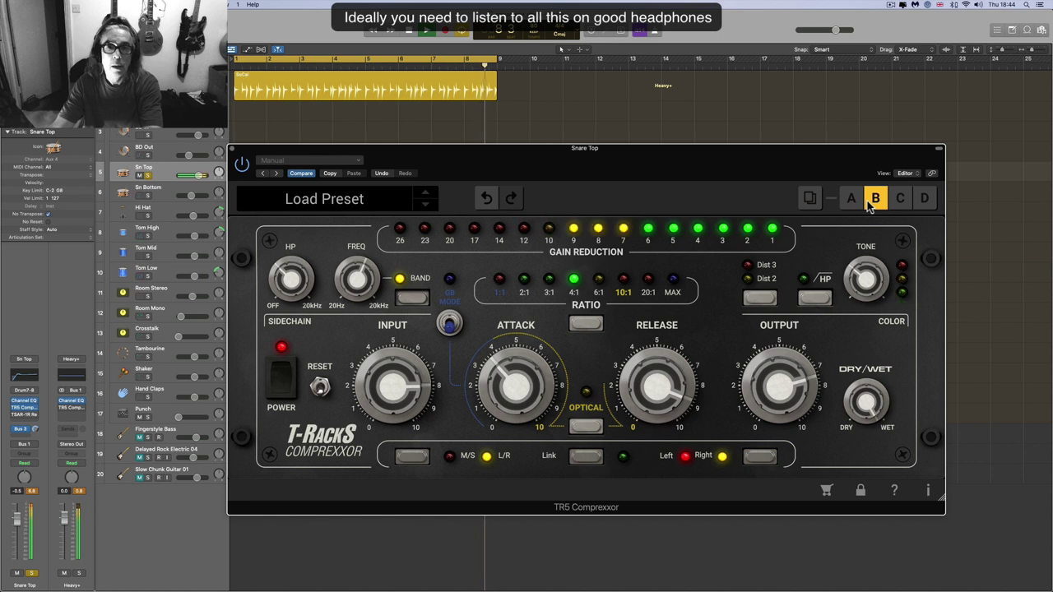
- Lower slot B's attack to about 2 and its release to about 5.5, and compare it with slot A on the soloed snare
left_click_drag(516, 385, 520, 424)
left_click_drag(658, 386, 658, 444)
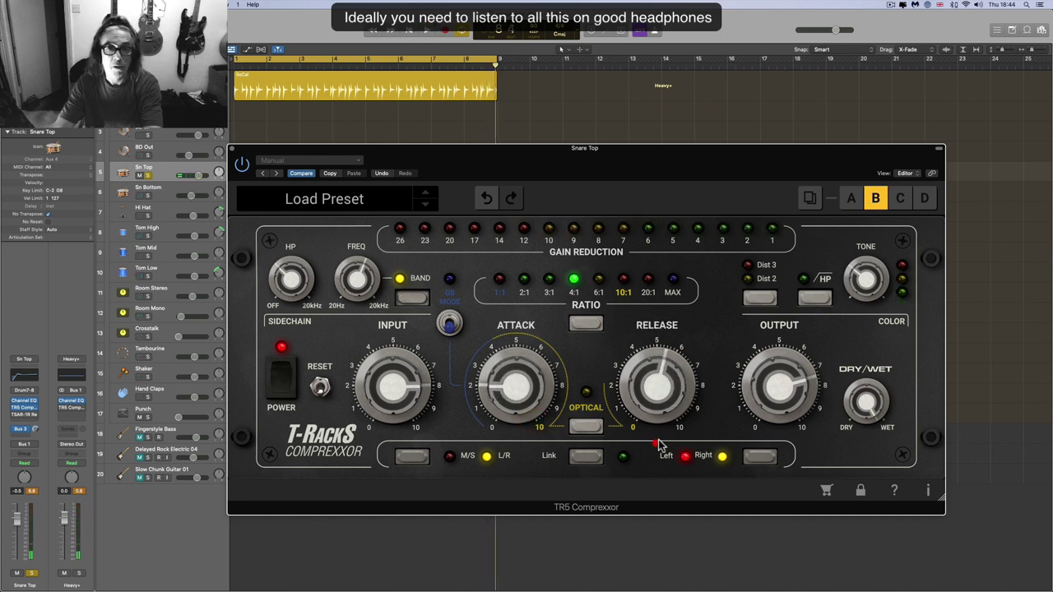
left_click(851, 200)
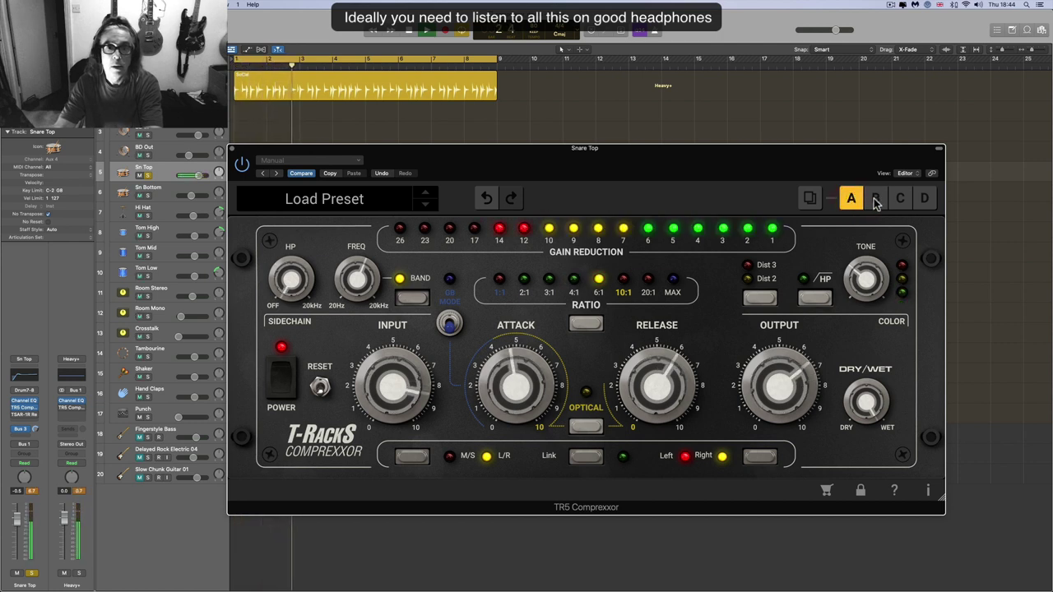
left_click(876, 202)
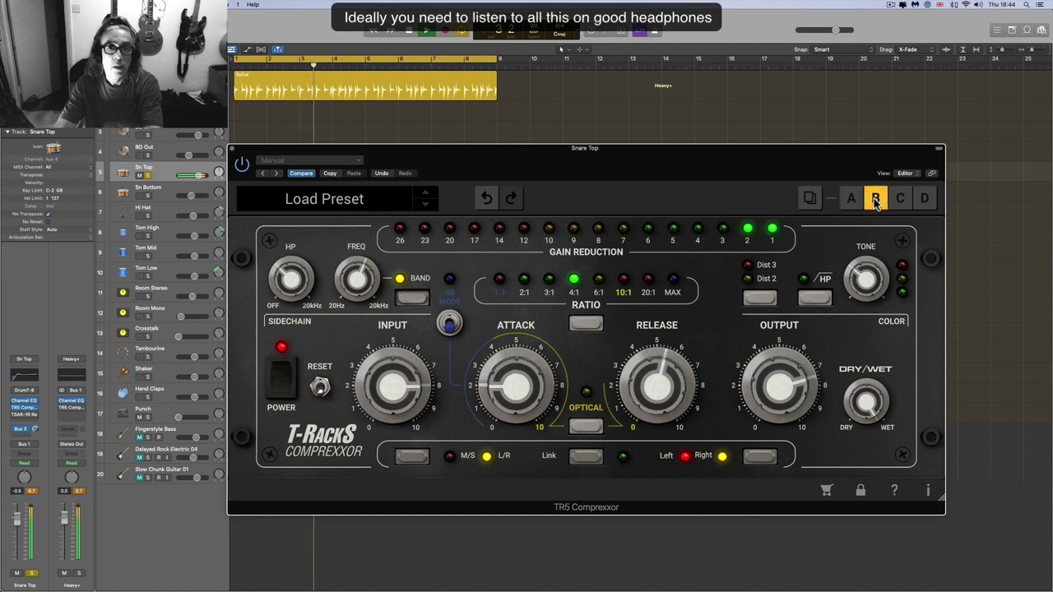
key("space")
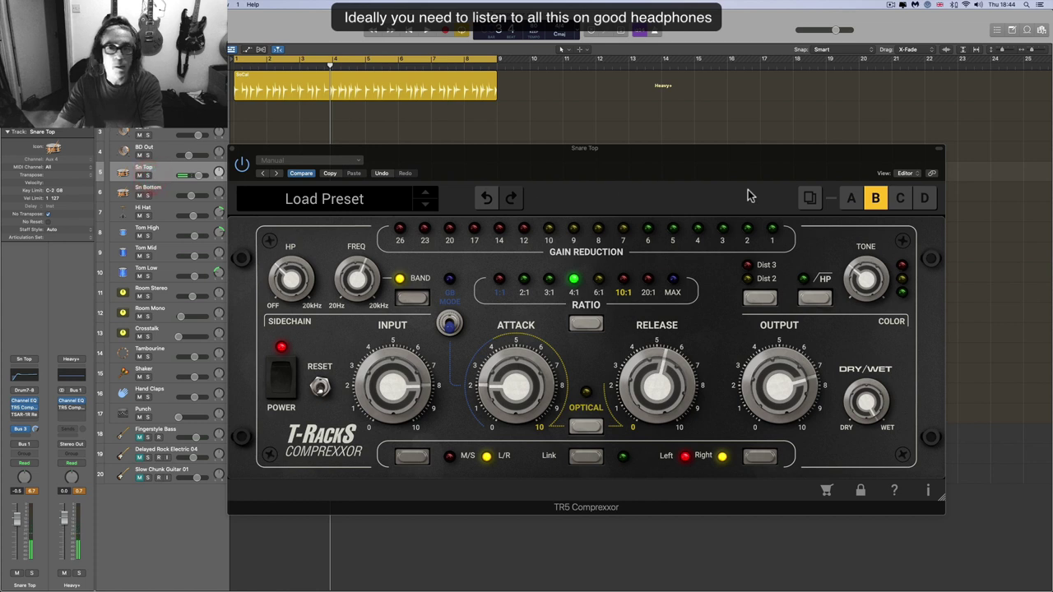
- Unsolo the Sn Top track and play the full drum mix, comparing slots A and B and ending on B
left_click(852, 198)
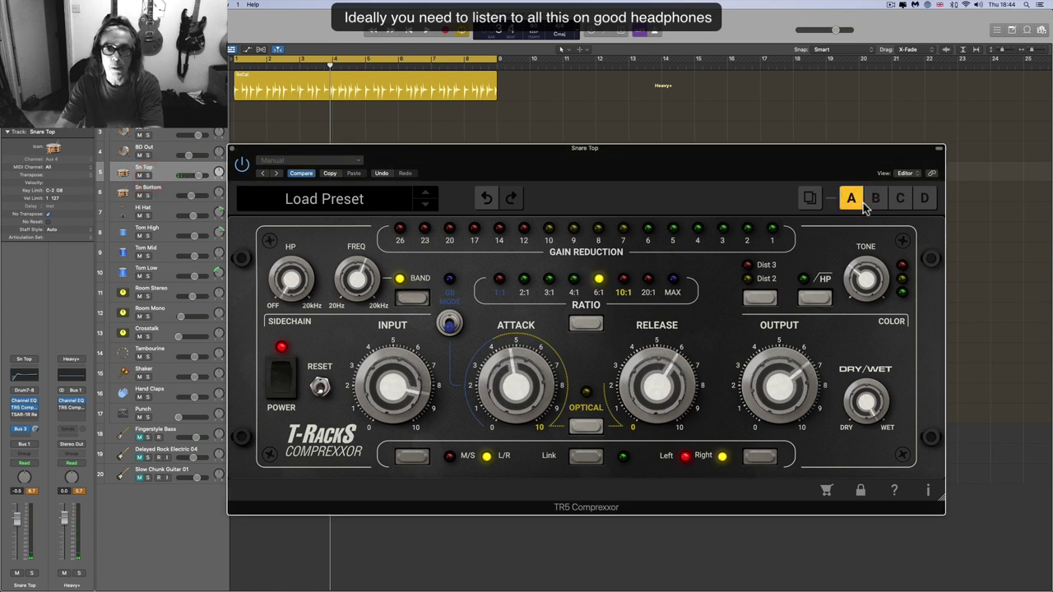
key("space")
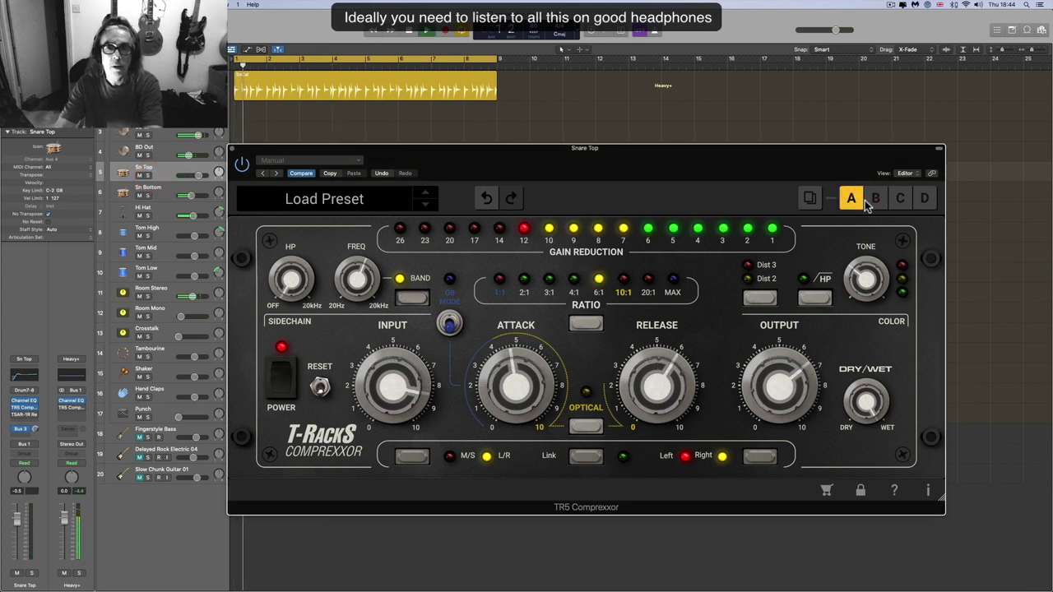
left_click(875, 200)
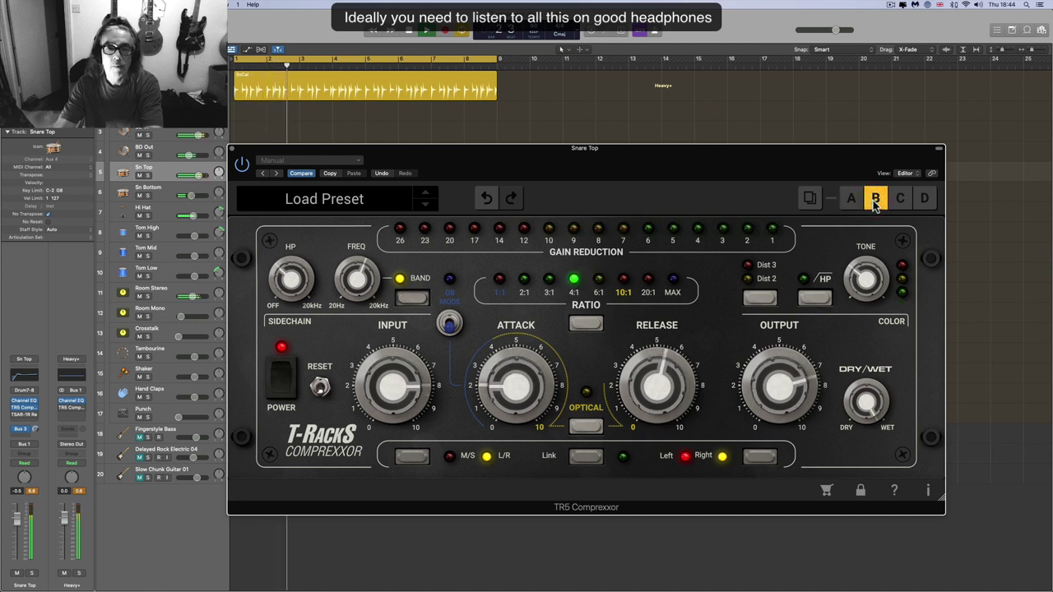
left_click(854, 202)
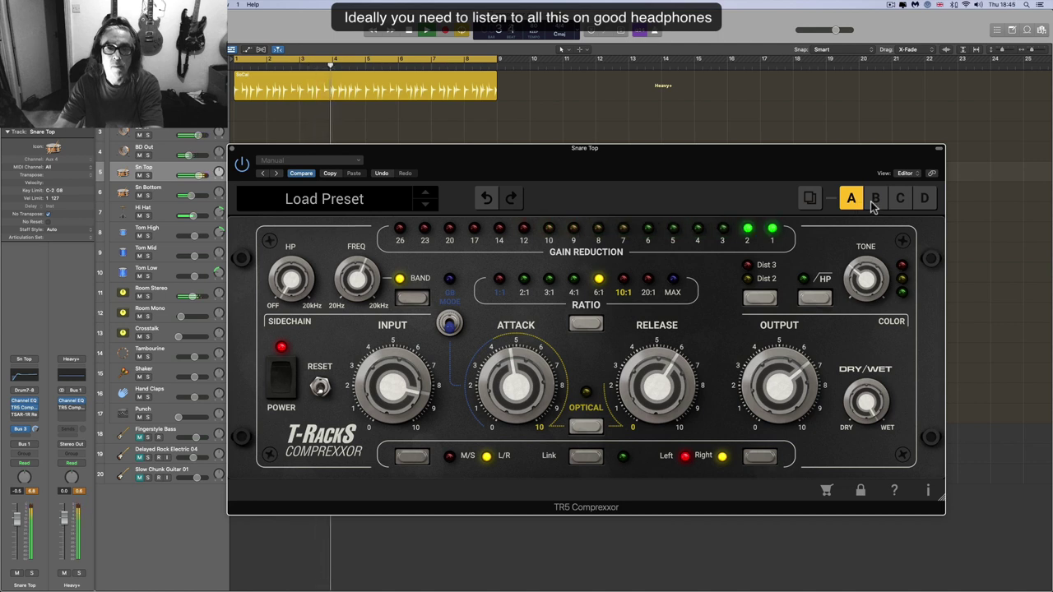
left_click(876, 200)
- Raise slot B's release to about 9 and its output to 8.2, compare it with slot A in the full mix, and stop on A
mouse_move(673, 376)
left_click_drag(673, 376, 673, 354)
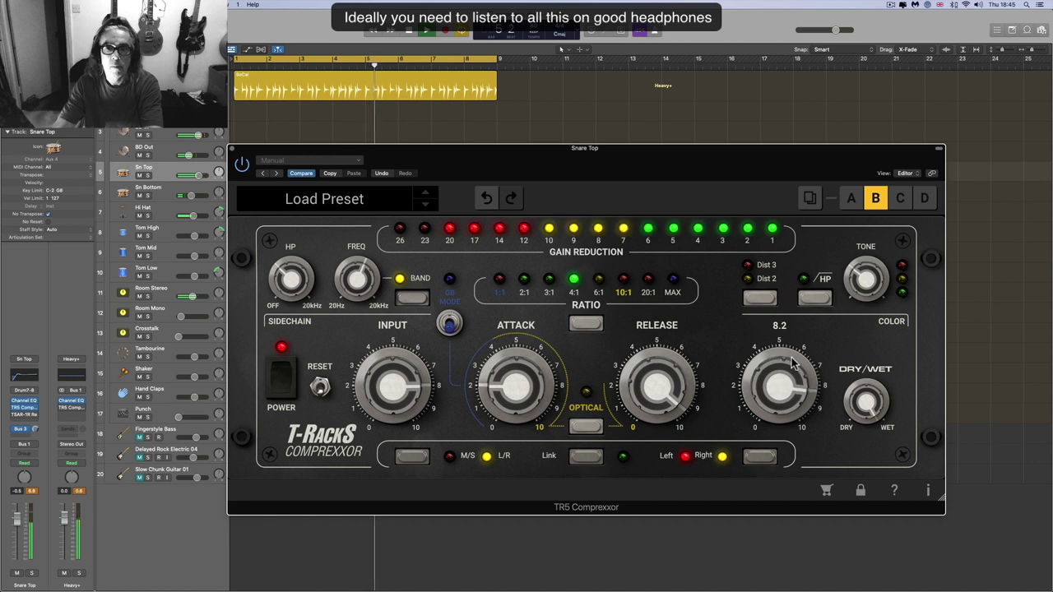
left_click(851, 206)
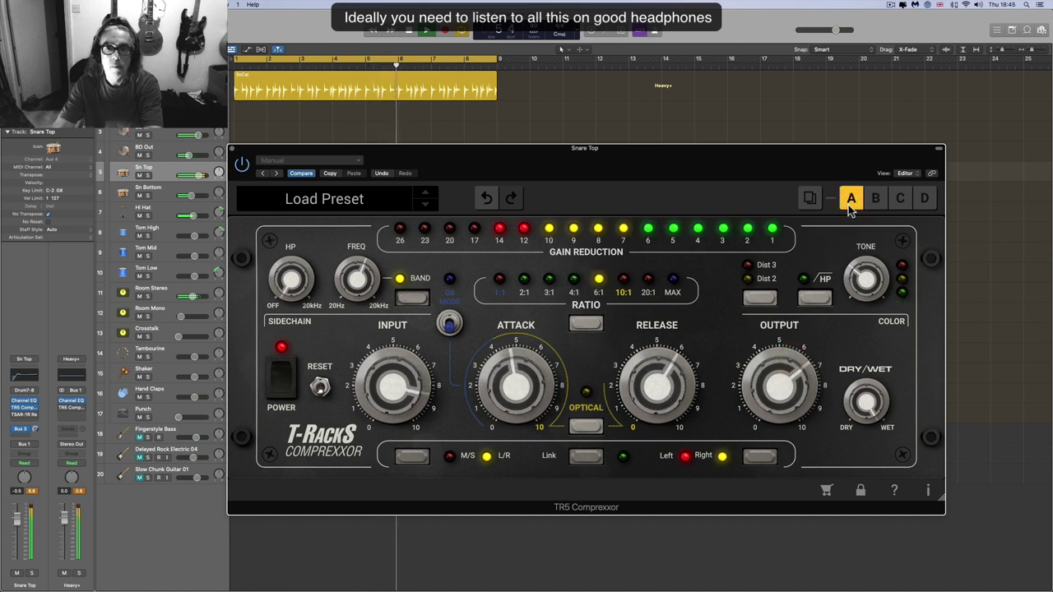
left_click(875, 204)
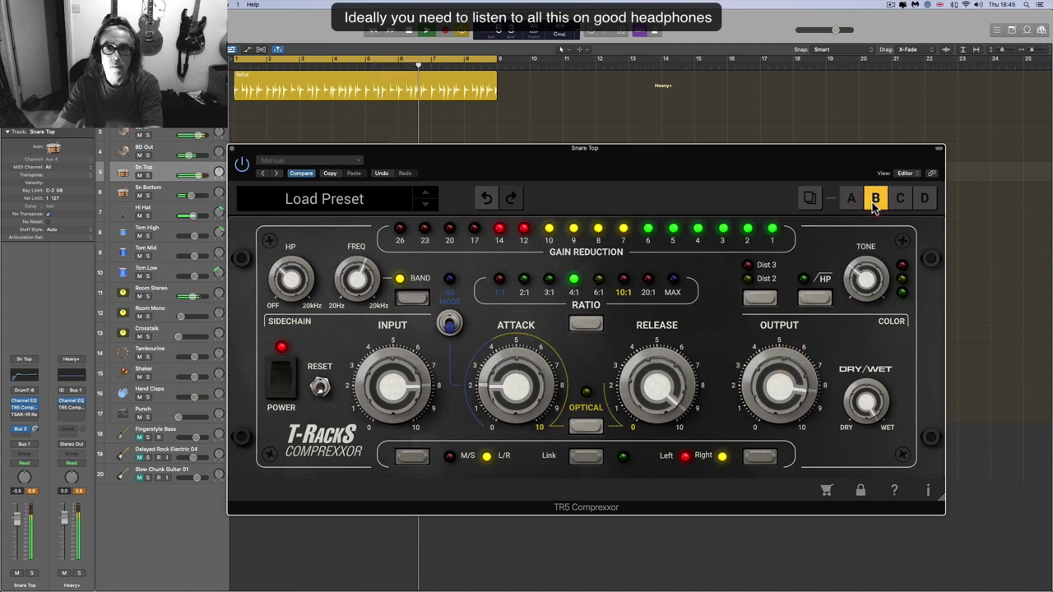
left_click(852, 203)
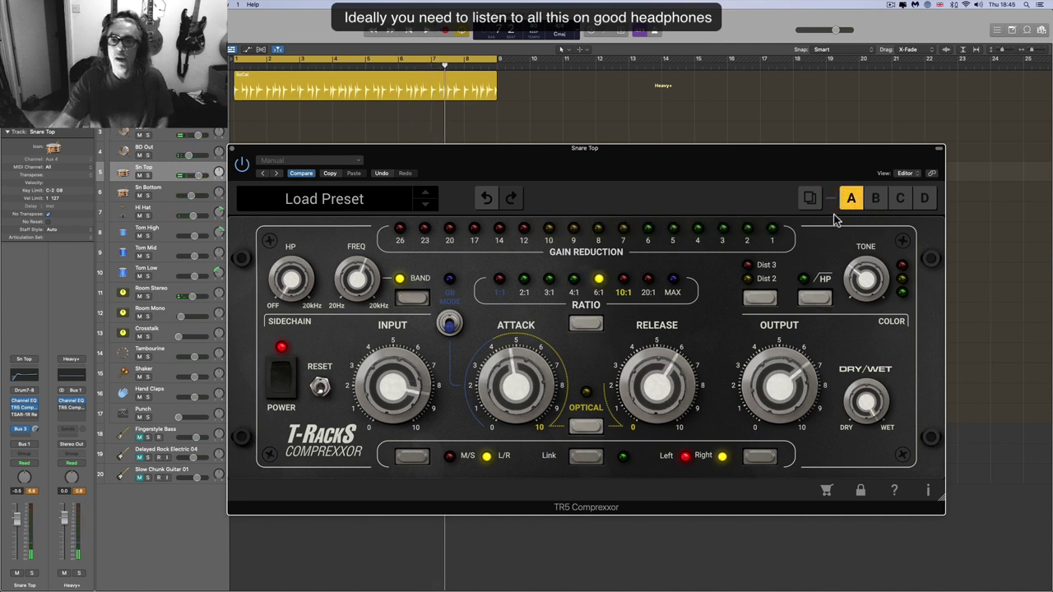
- Reposition the Snare Top Comprexxor window, try mid/side processing, return to L/R mode, and toggle the right channel's compression
left_click_drag(557, 169, 535, 173)
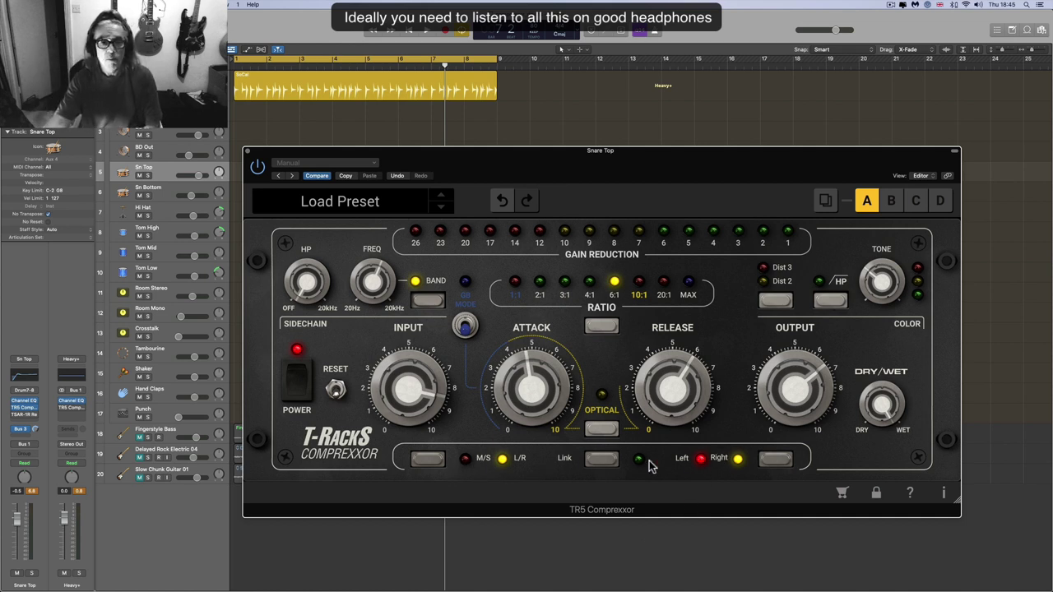
left_click(428, 460)
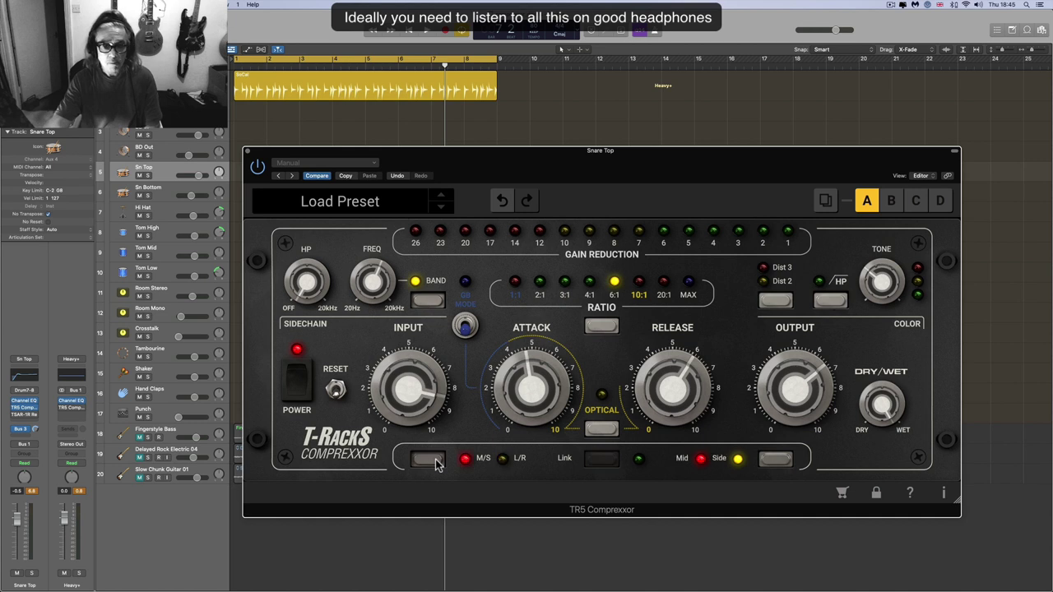
left_click(774, 461)
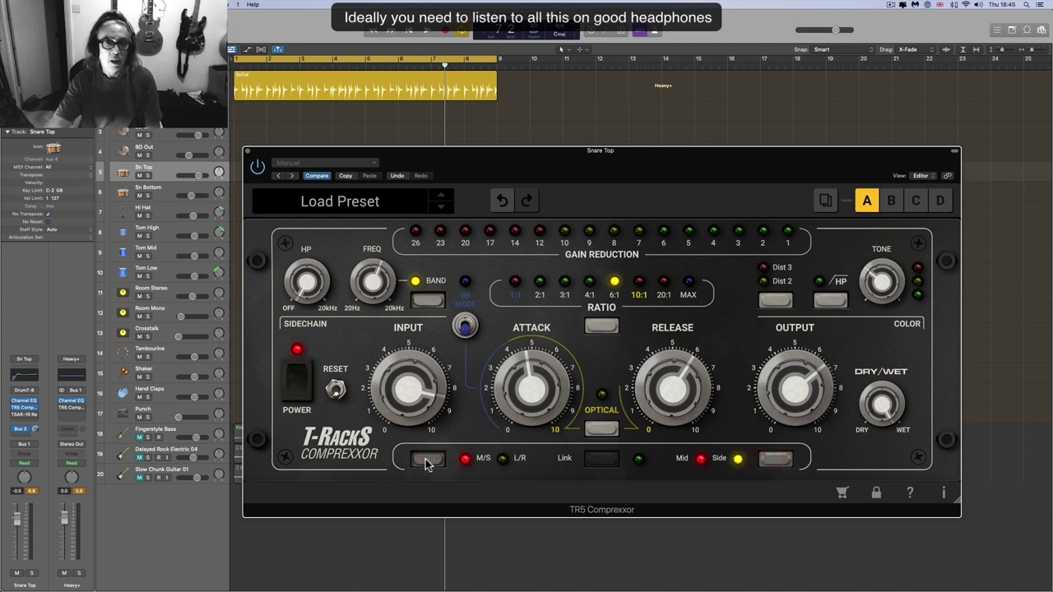
left_click(428, 460)
left_click(775, 460)
left_click(775, 460)
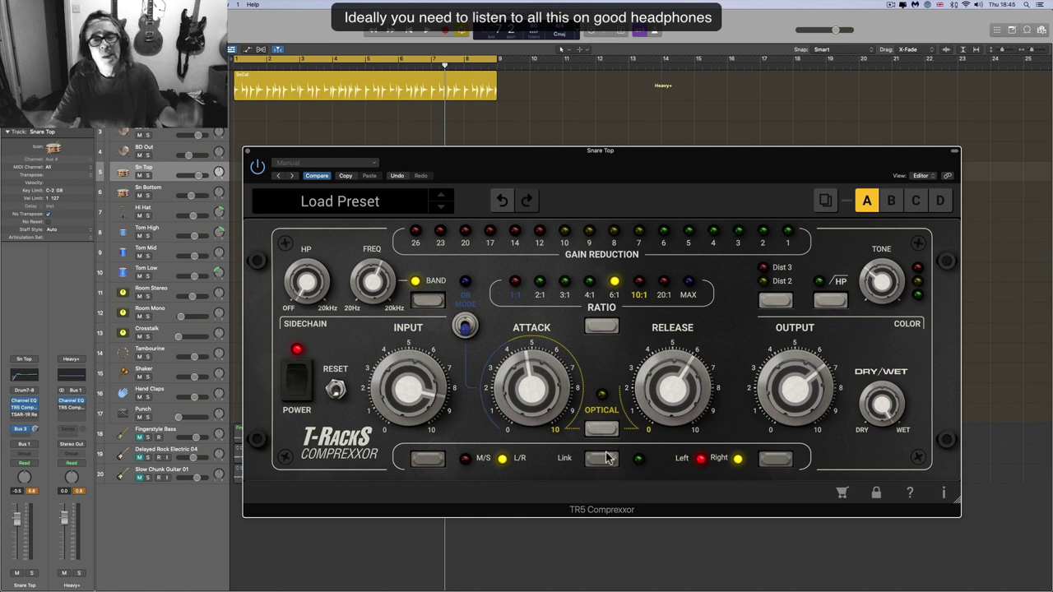
mouse_move(586, 151)
left_mouse_down()
mouse_move(583, 164)
mouse_move(573, 159)
left_mouse_up()
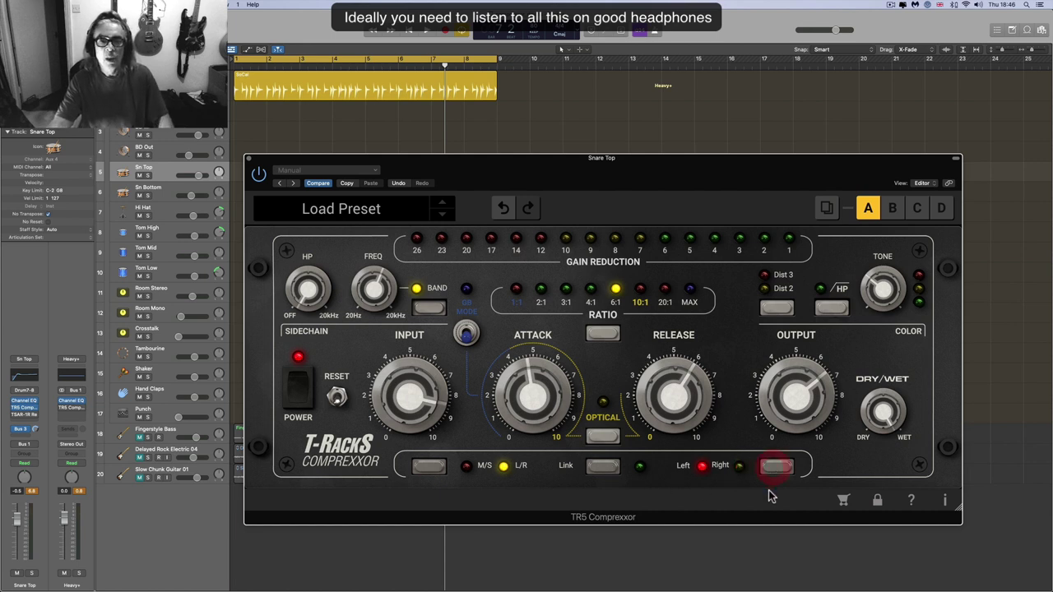
- Cycle compression through the left and right channels, leaving both active, and toggle channel linking on and back off
left_click(774, 468)
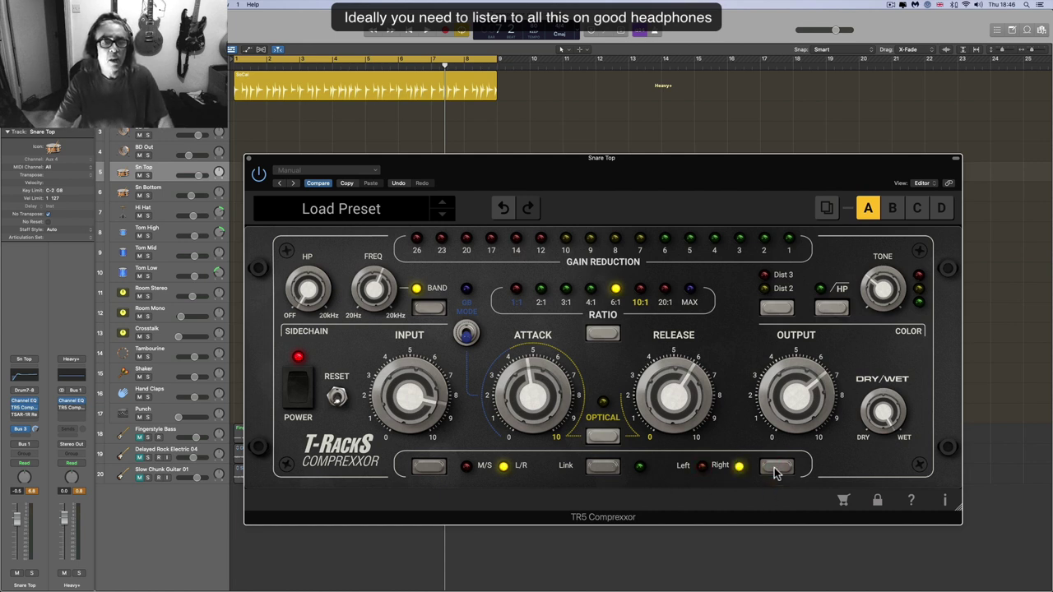
left_click(775, 468)
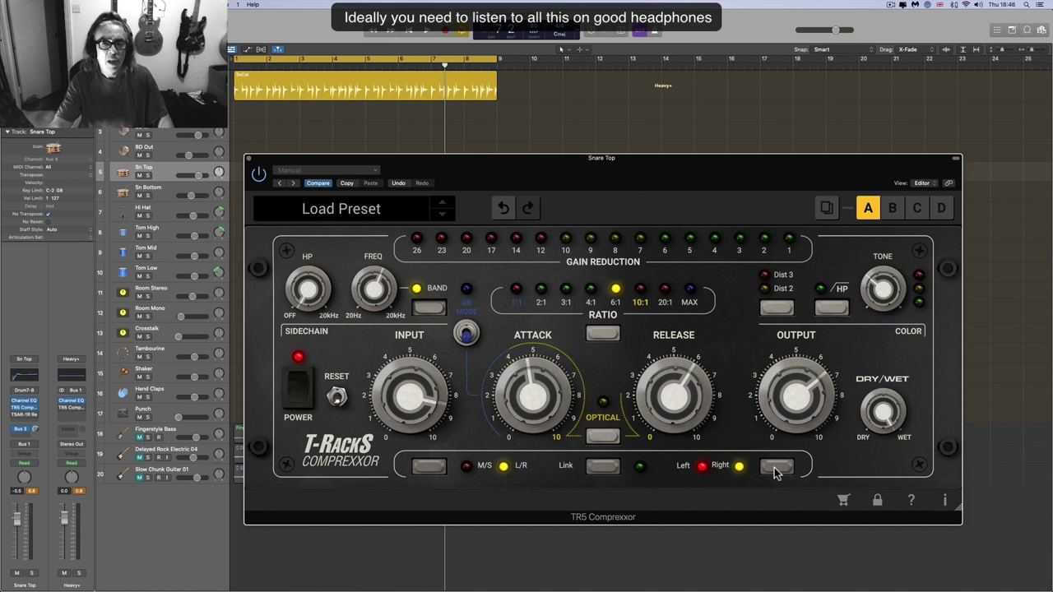
left_click(775, 468)
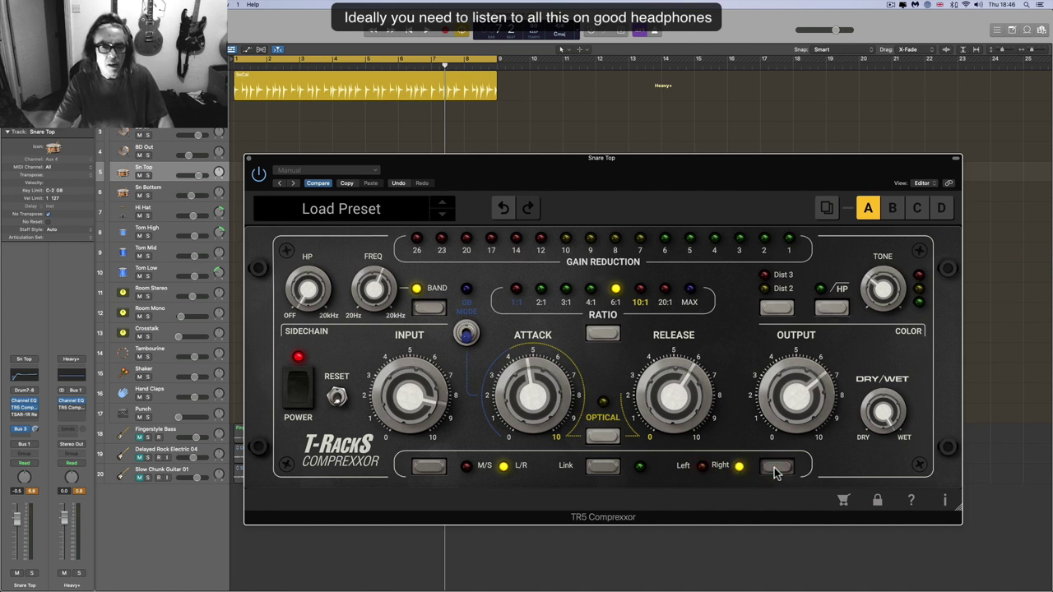
left_click(775, 469)
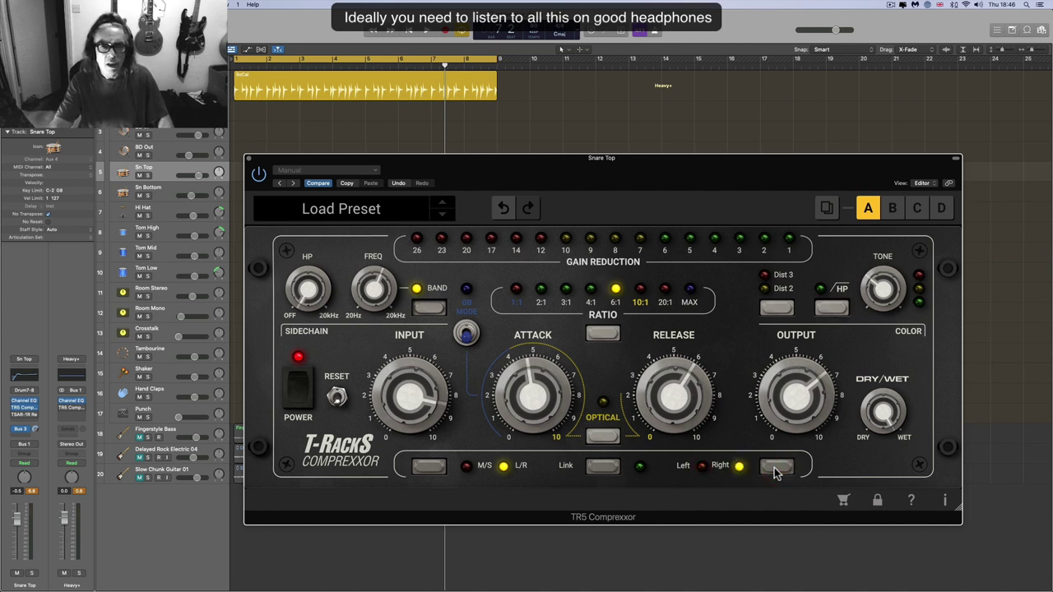
left_click(775, 469)
left_click(605, 468)
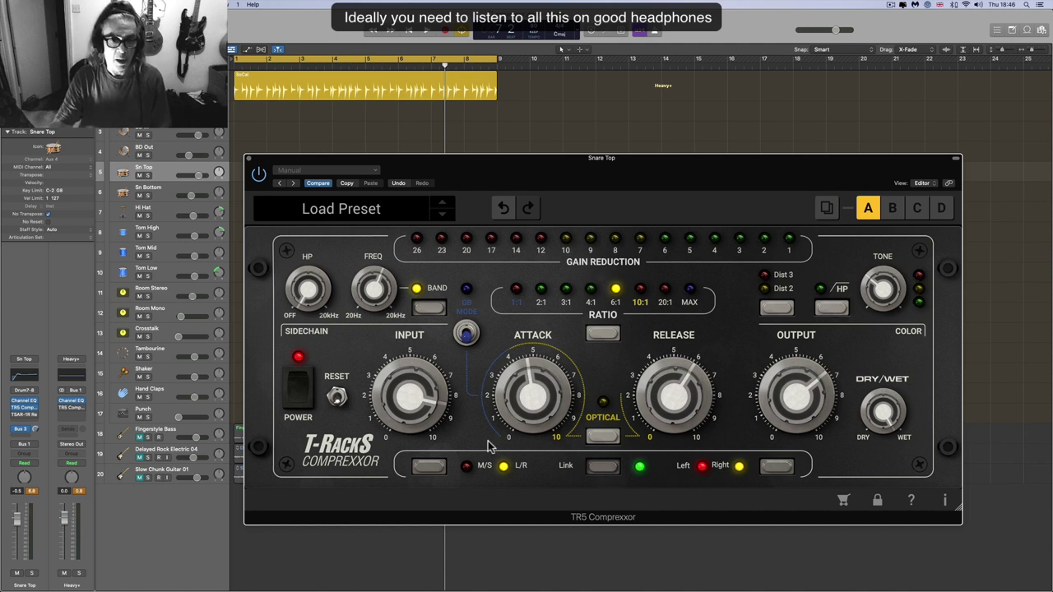
left_click(603, 468)
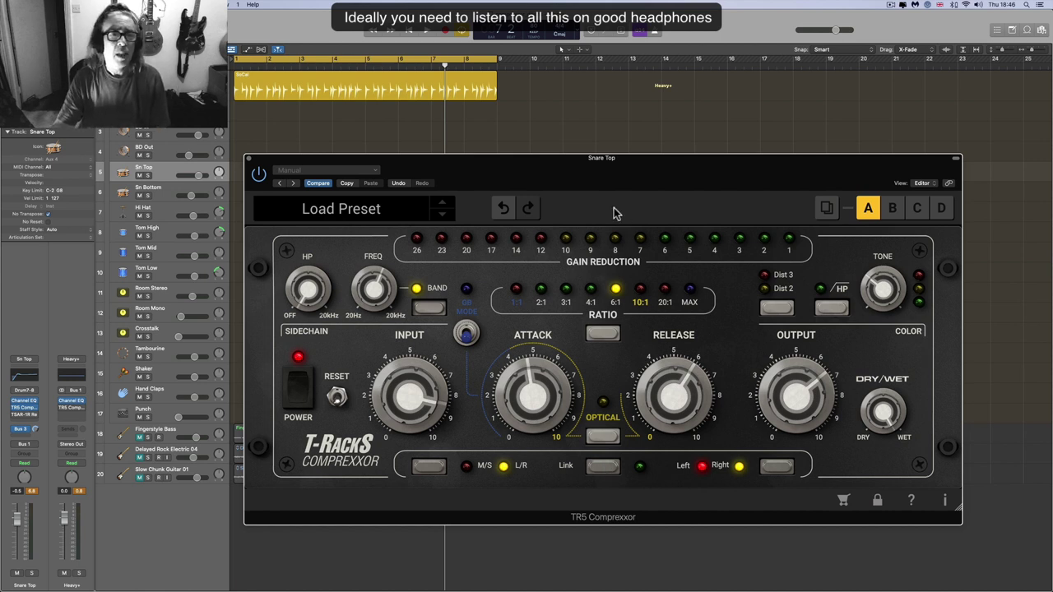
- Close the Snare Top Comprexxor window
left_click_drag(550, 170, 557, 168)
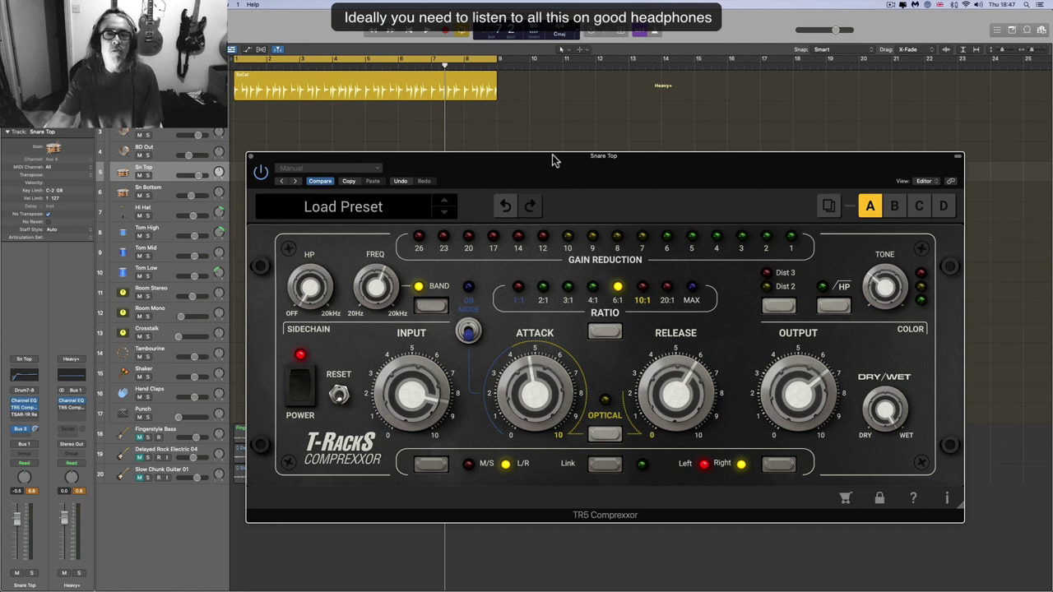
mouse_move(552, 158)
left_mouse_down()
mouse_move(587, 203)
mouse_move(571, 170)
mouse_move(611, 197)
mouse_move(564, 172)
mouse_move(571, 162)
left_mouse_up()
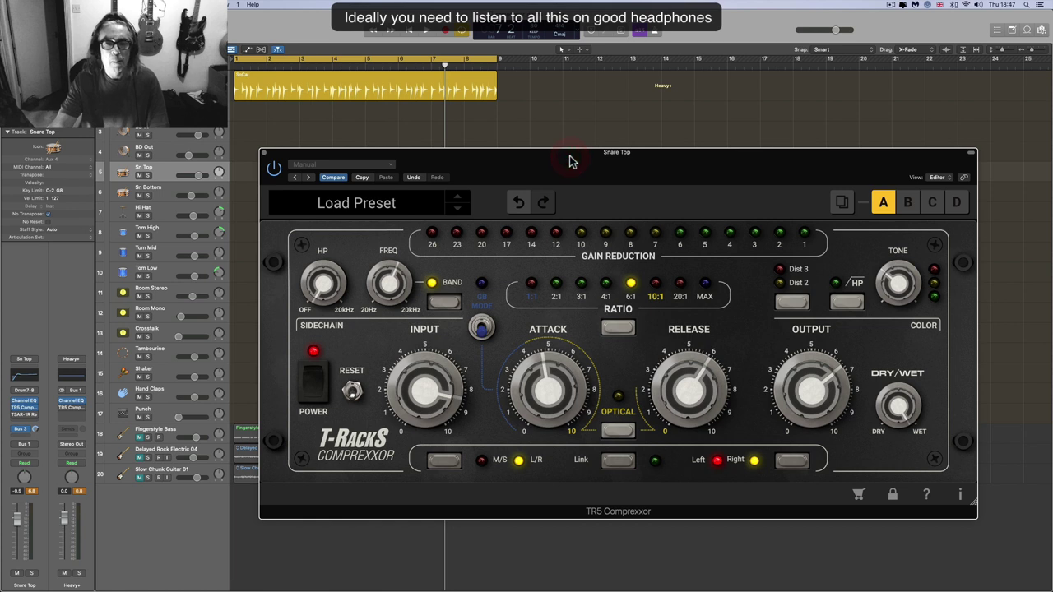
left_click(264, 154)
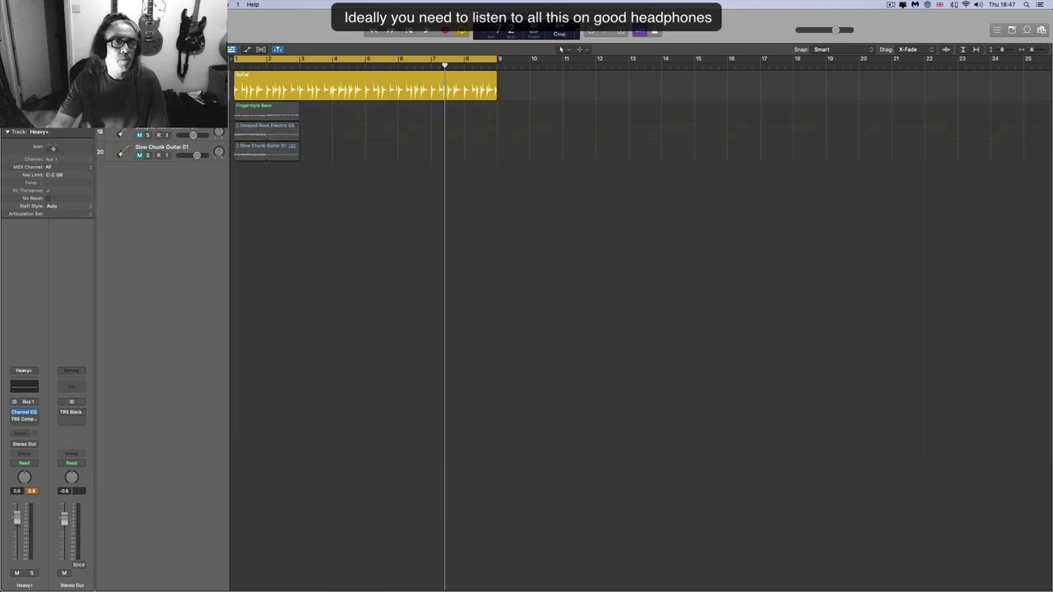
- Select the Fingerstyle Bass region, set the cycle range to its length, and play it briefly
key("Down")
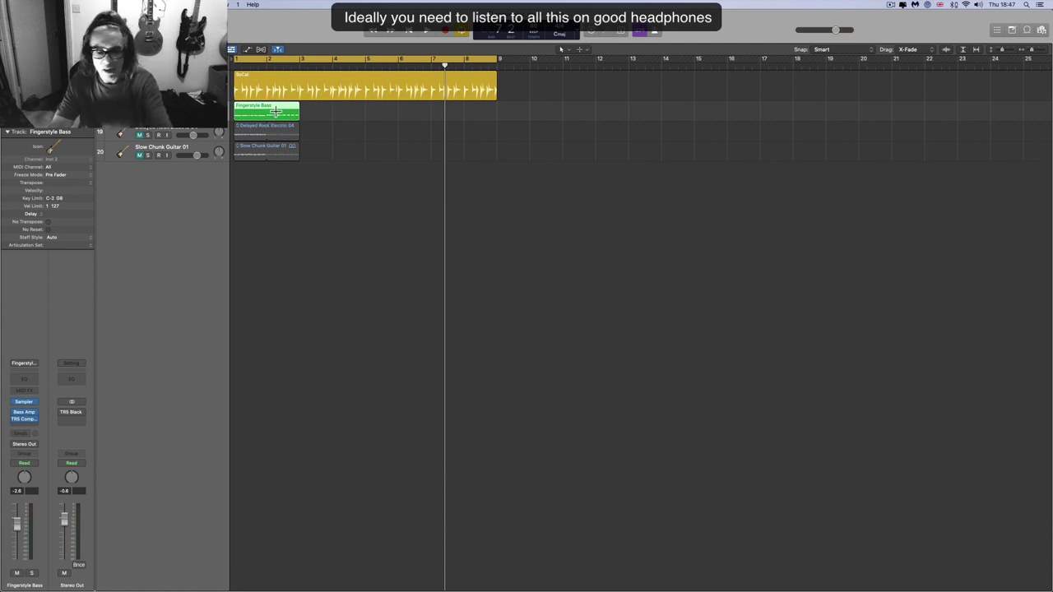
key("super+u")
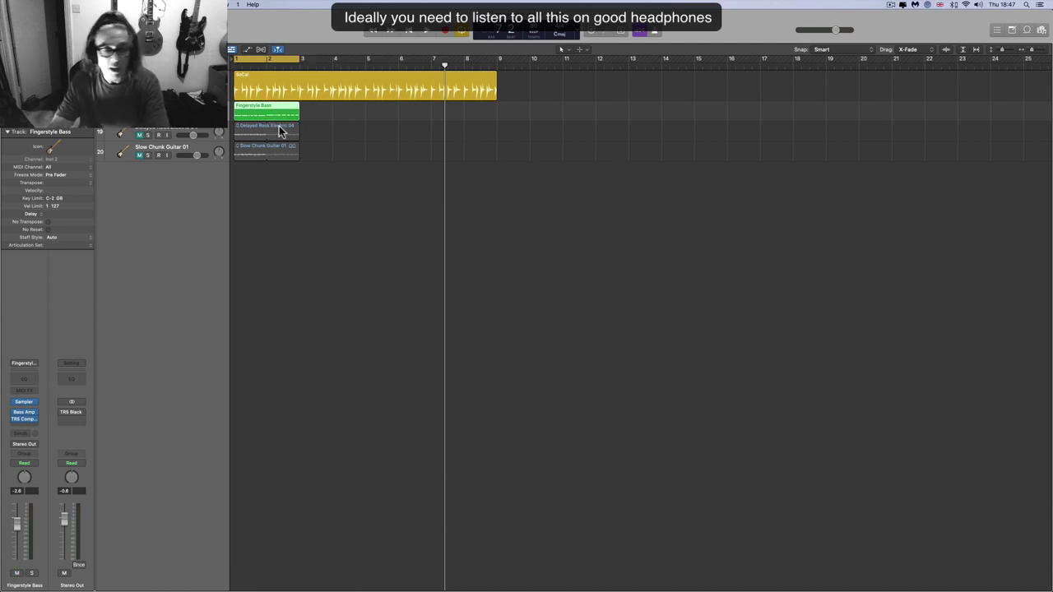
key("space")
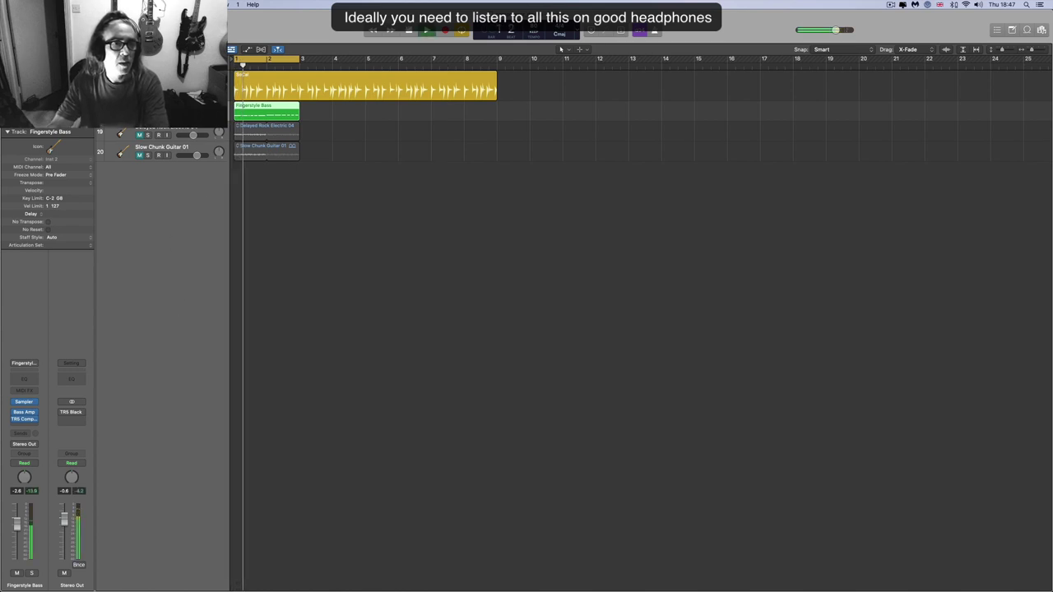
key("space")
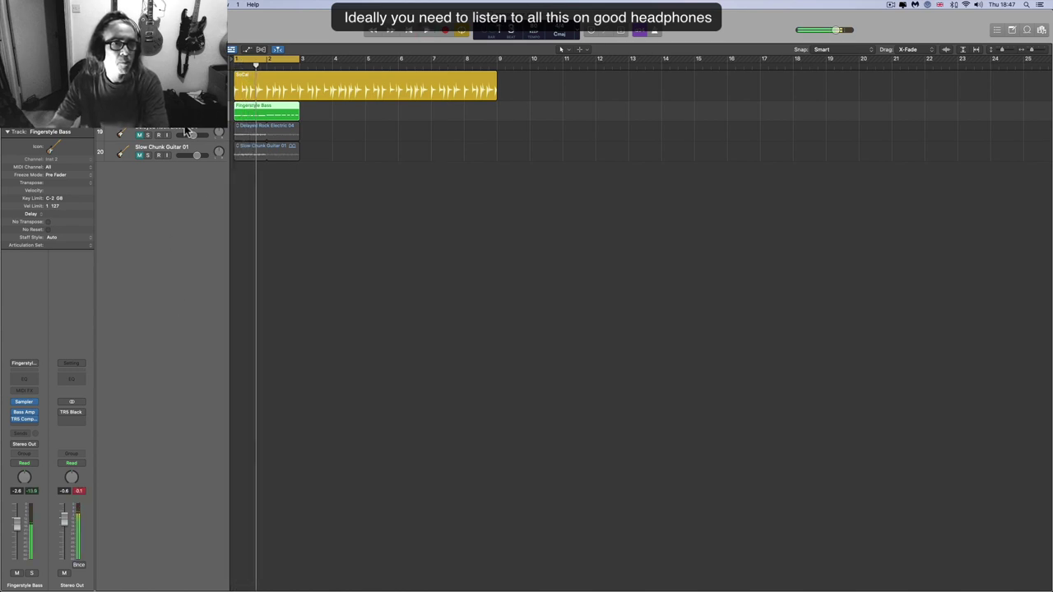
- Open the Comprexxor on the Fingerstyle Bass track, then reposition and enlarge its window
left_click(23, 422)
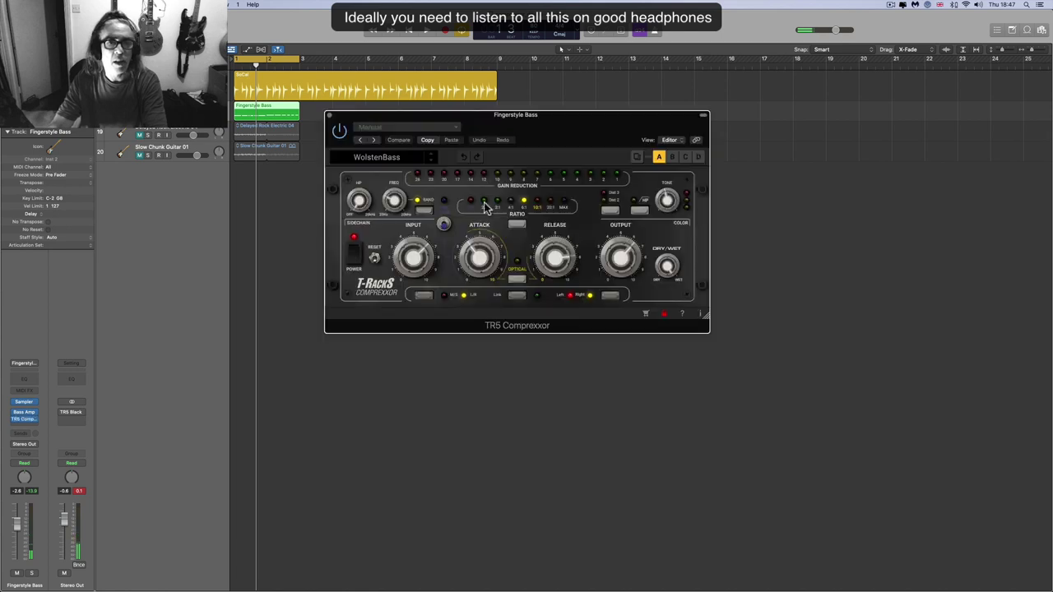
left_click_drag(526, 122, 479, 213)
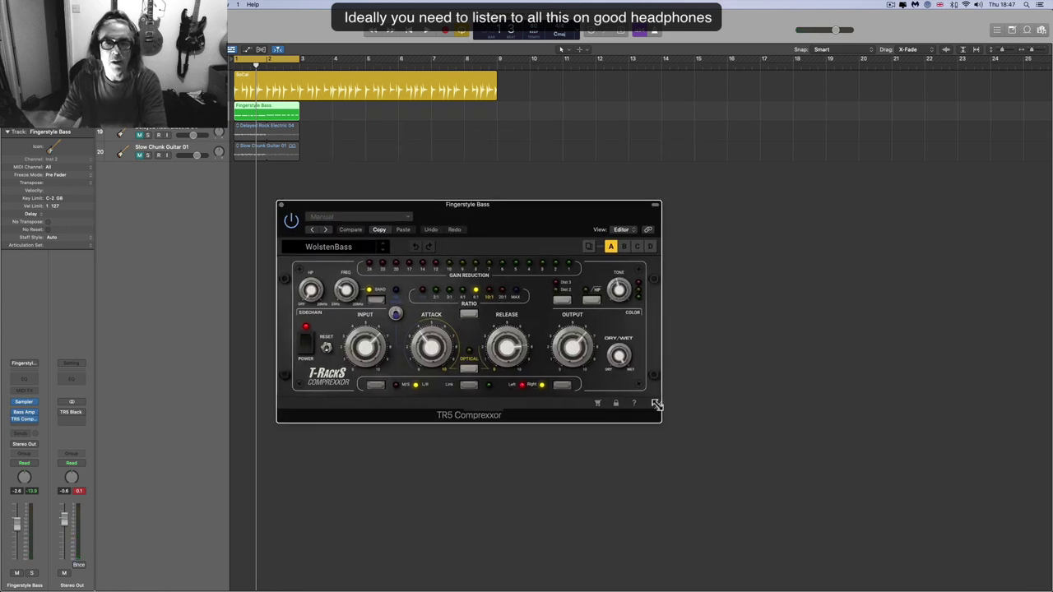
left_click_drag(655, 403, 852, 503)
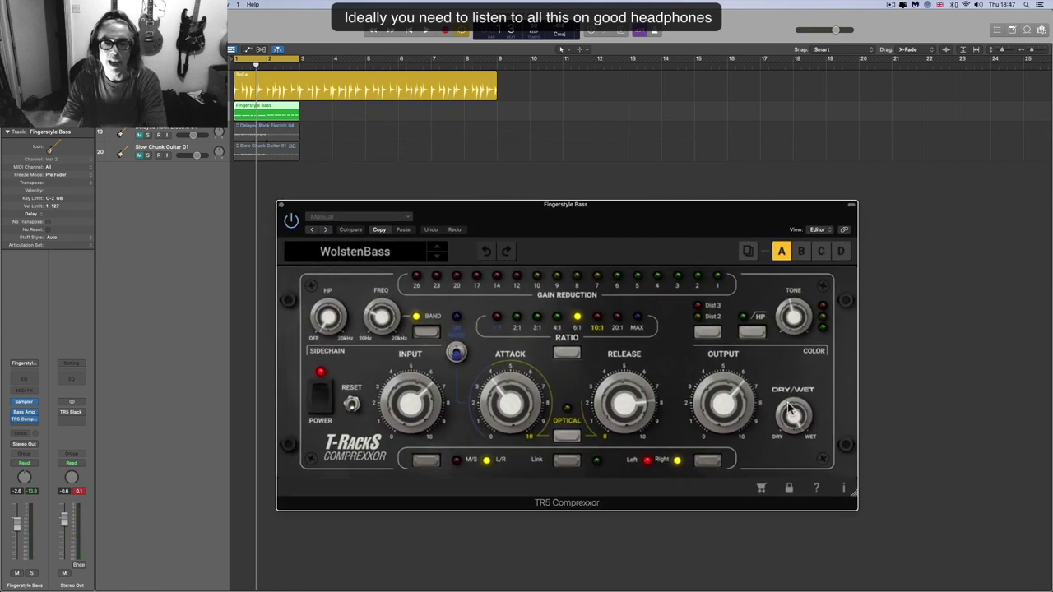
- Play the bass with Dist 2 coloration, raising the tone to about 3.9 and setting the output to 6.0
key("space")
left_click(707, 332)
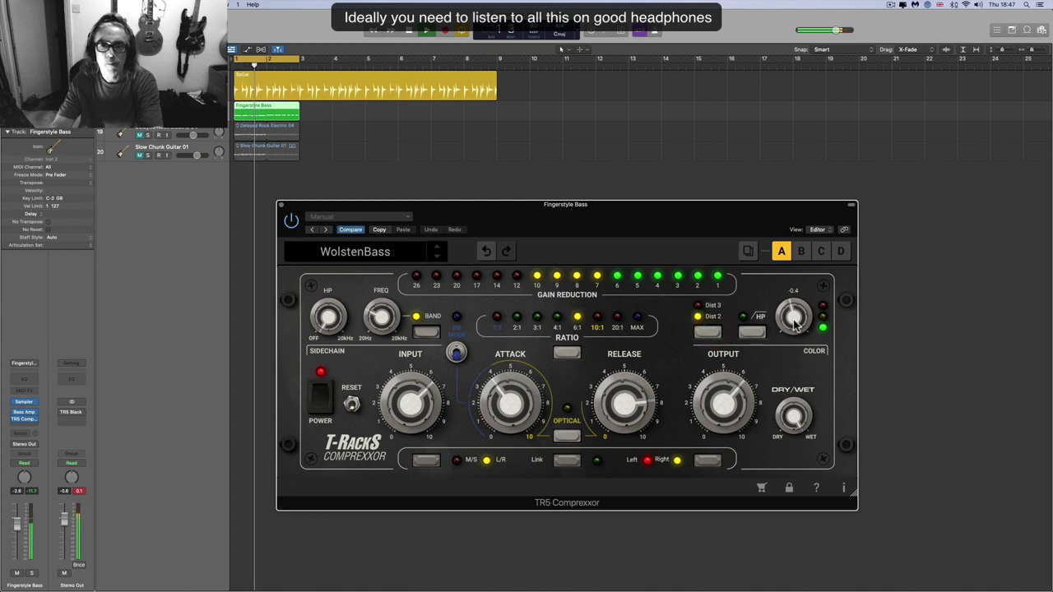
left_click_drag(795, 324, 786, 285)
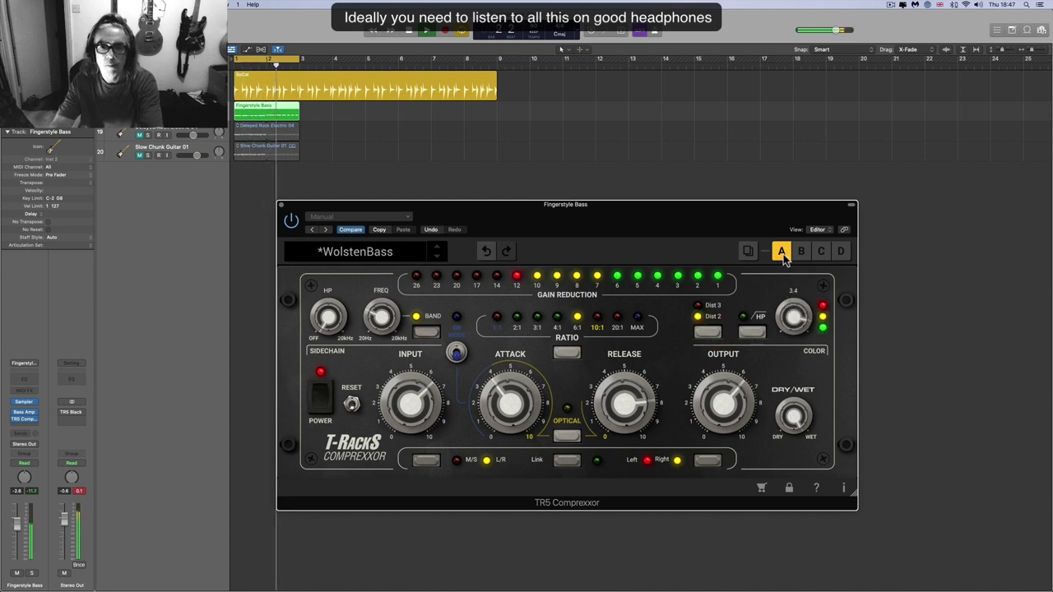
left_click_drag(754, 289, 761, 304)
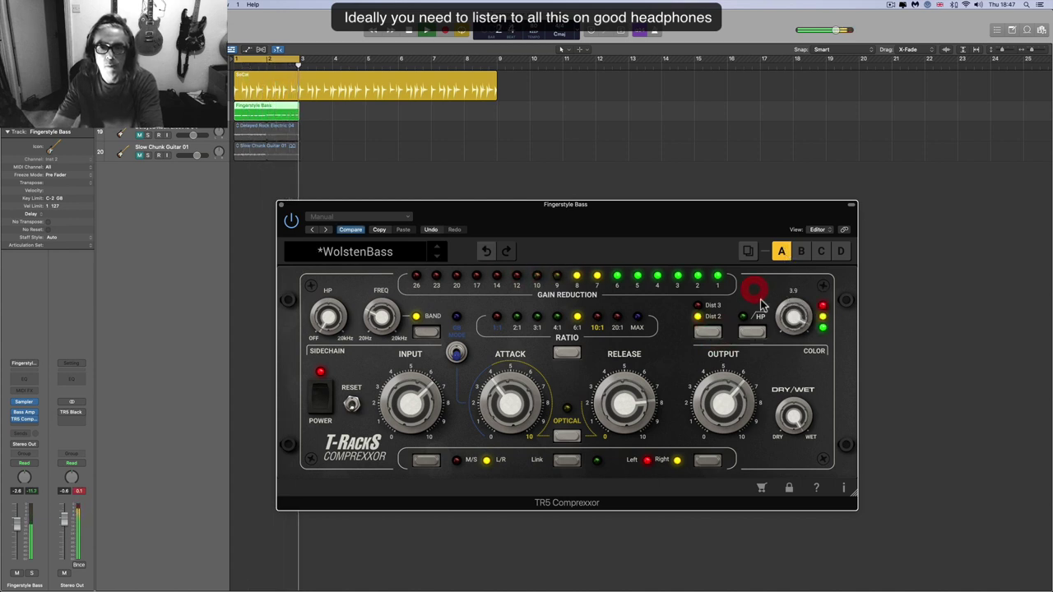
mouse_move(721, 399)
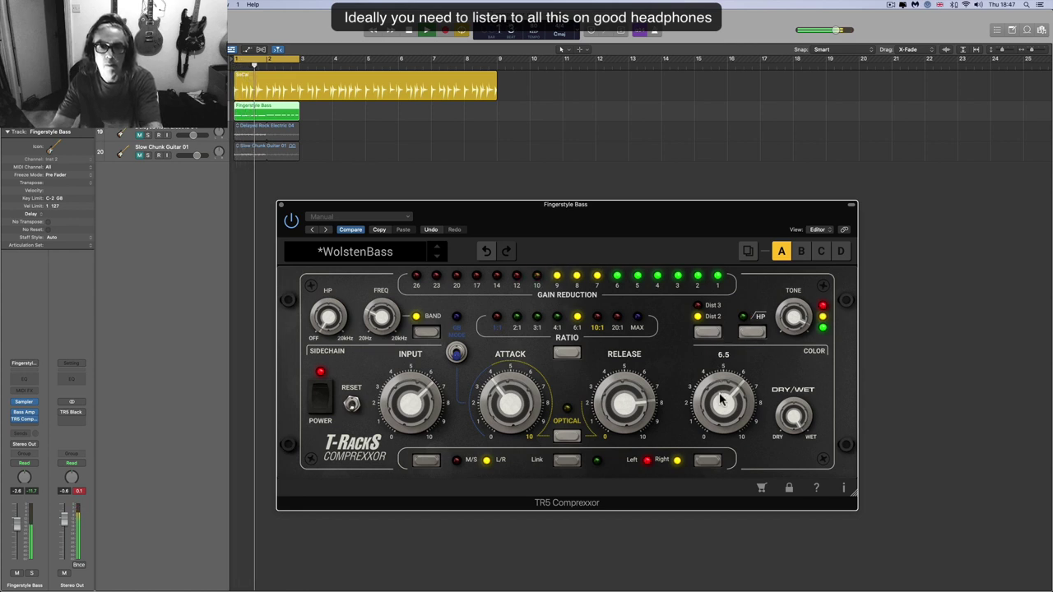
left_click_drag(720, 399, 709, 366)
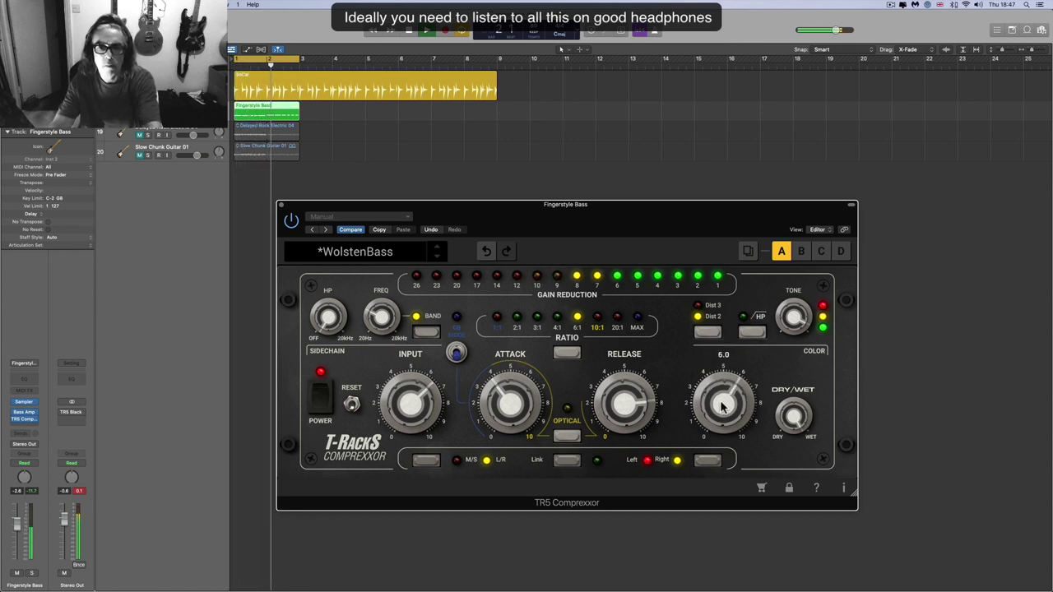
- Try Dist 3 coloration on the bass while adjusting the tone to about 4.9
left_click(707, 331)
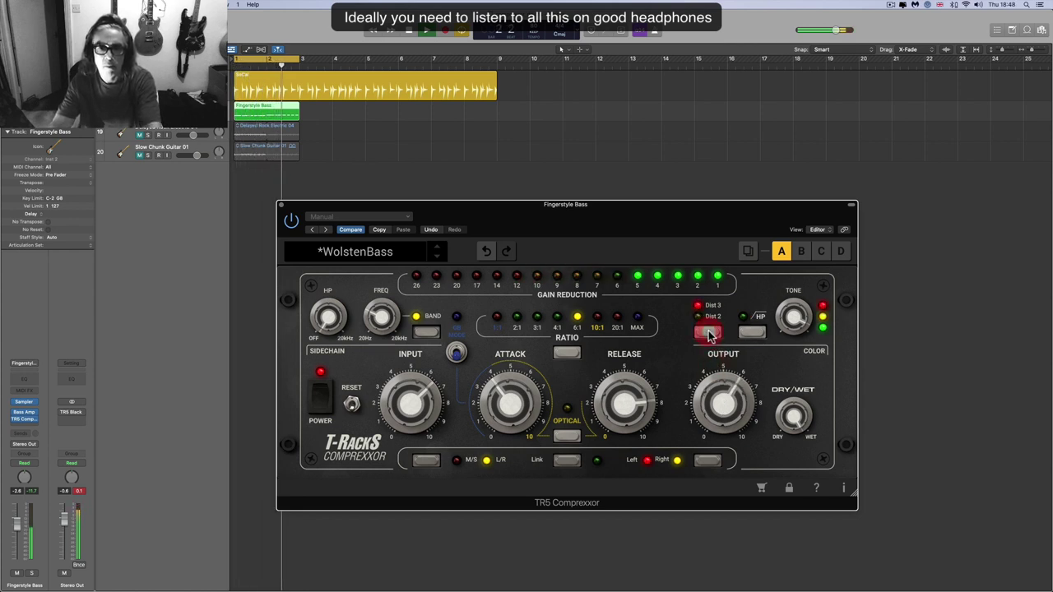
left_click(795, 327)
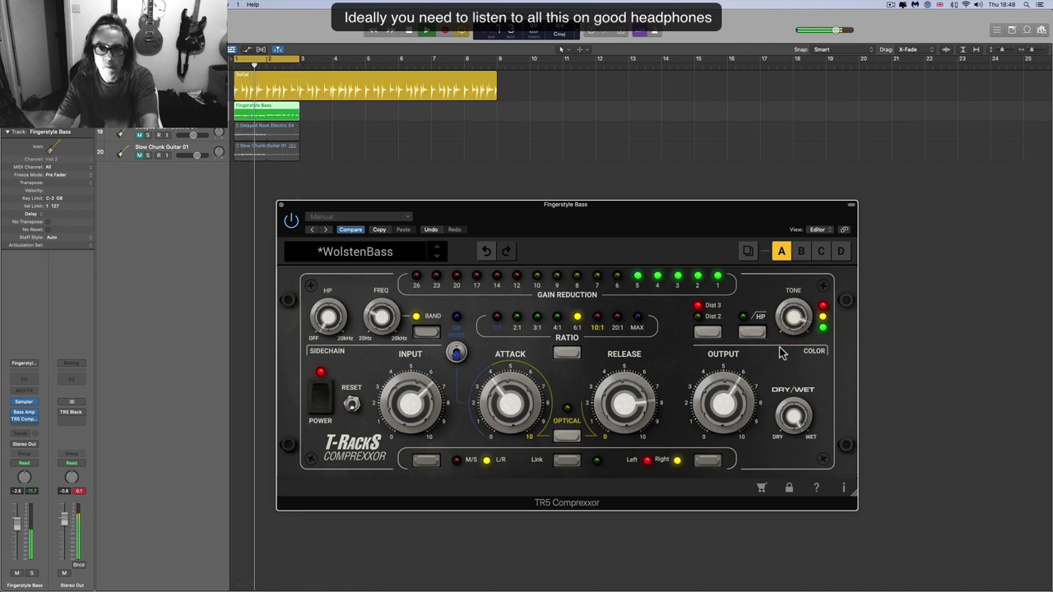
mouse_move(794, 328)
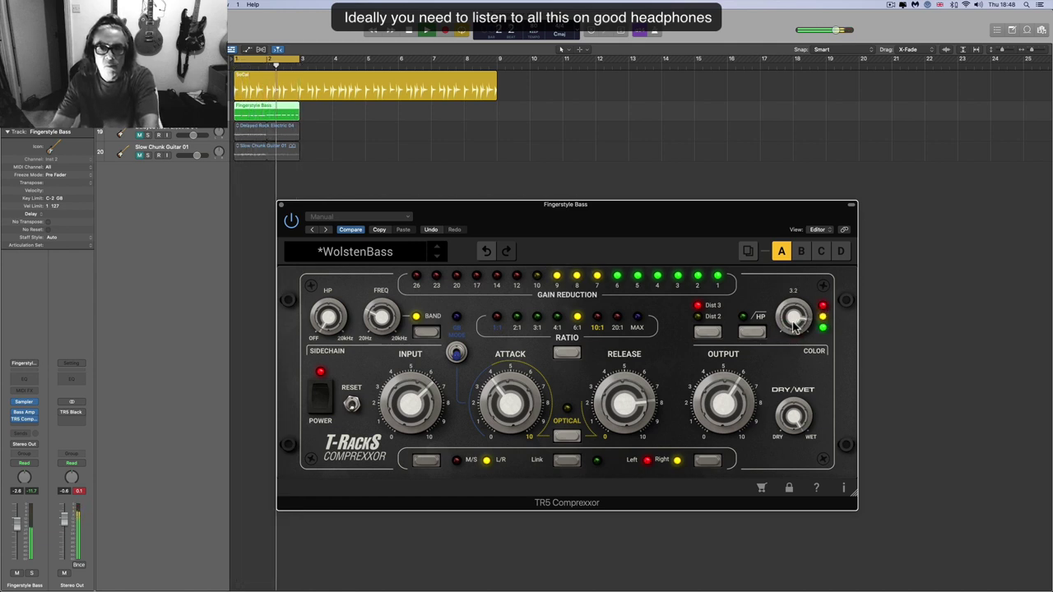
left_click_drag(795, 327, 792, 294)
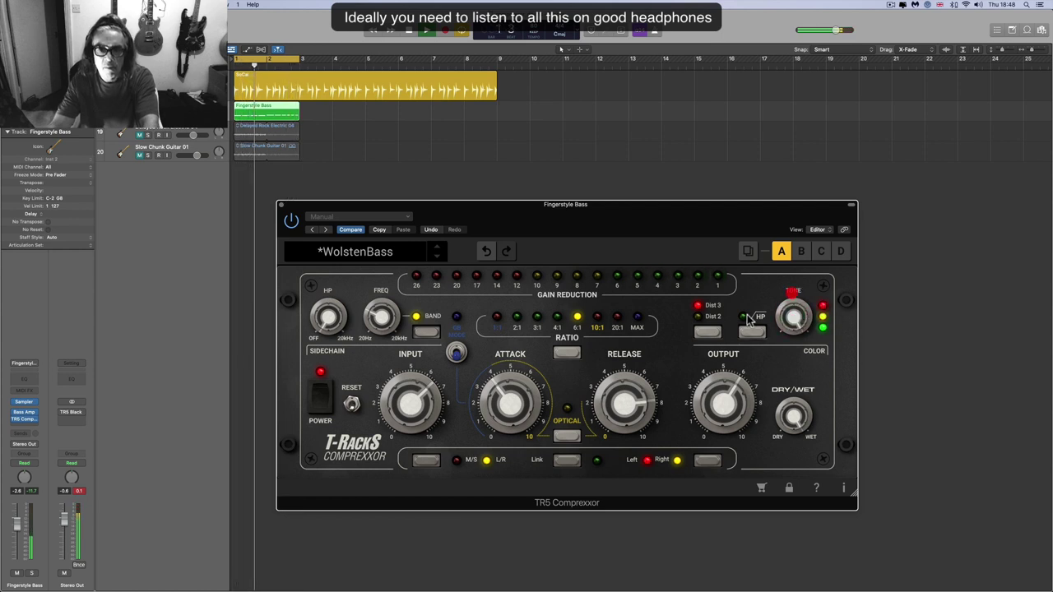
- Switch the bass coloration to Dist 2, set the tone to 4.0, and stop playback
left_click(707, 331)
mouse_move(798, 325)
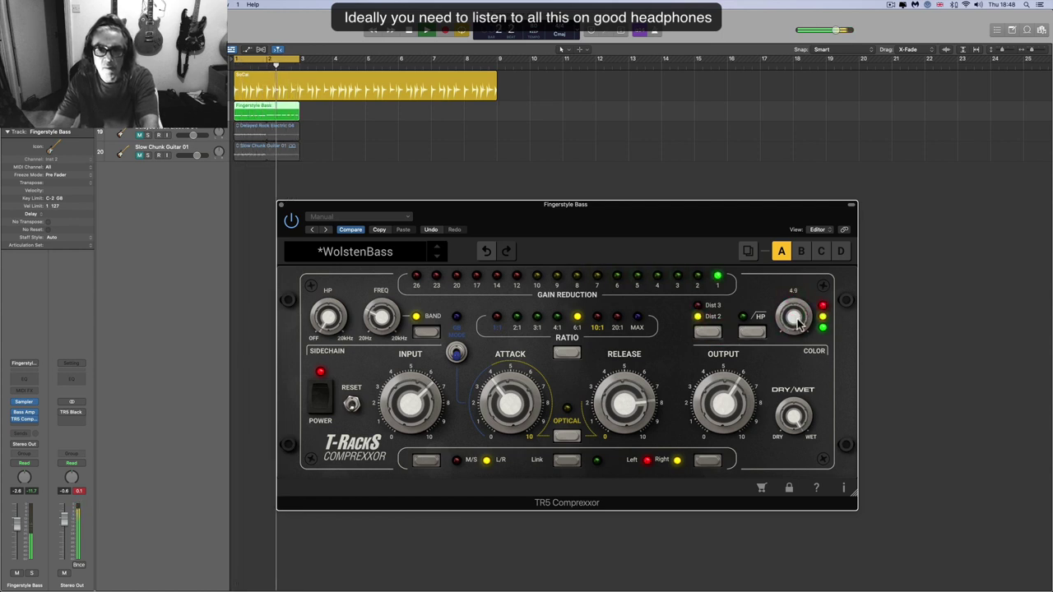
mouse_move(798, 325)
left_mouse_down()
mouse_move(797, 336)
mouse_move(793, 311)
left_mouse_up()
key("space")
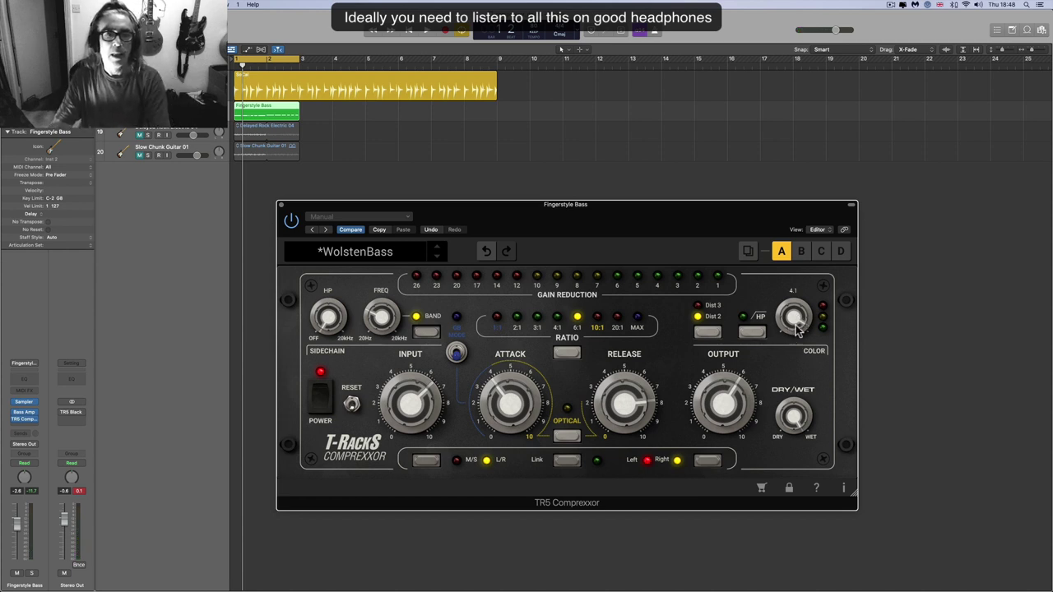
left_click_drag(802, 325, 796, 322)
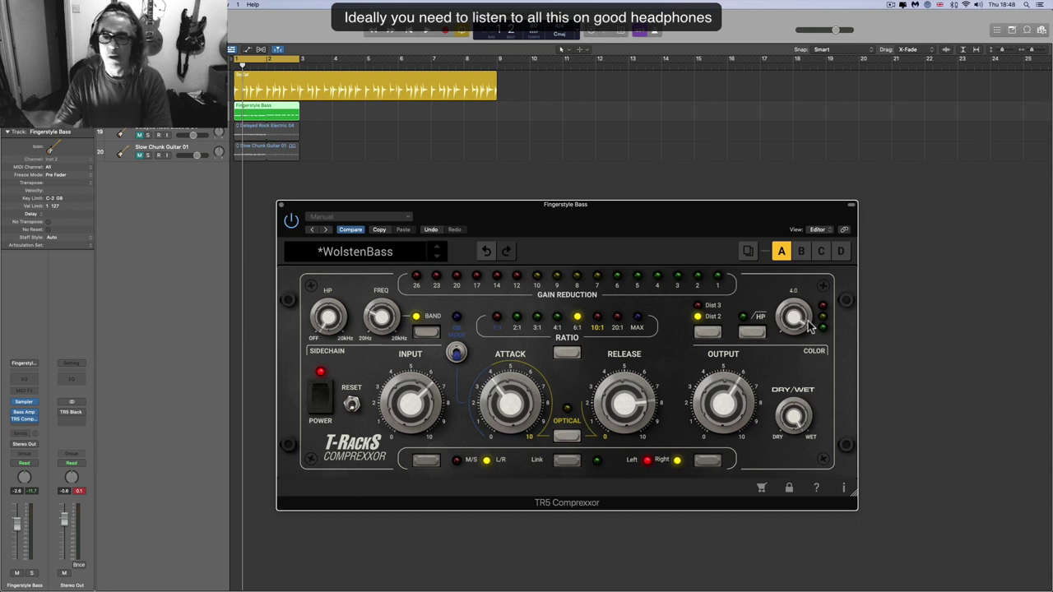
- Close the bass compressor, open the Comprexxor on the Slow Chunk Guitar 01 track, and enlarge its window
left_click(279, 206)
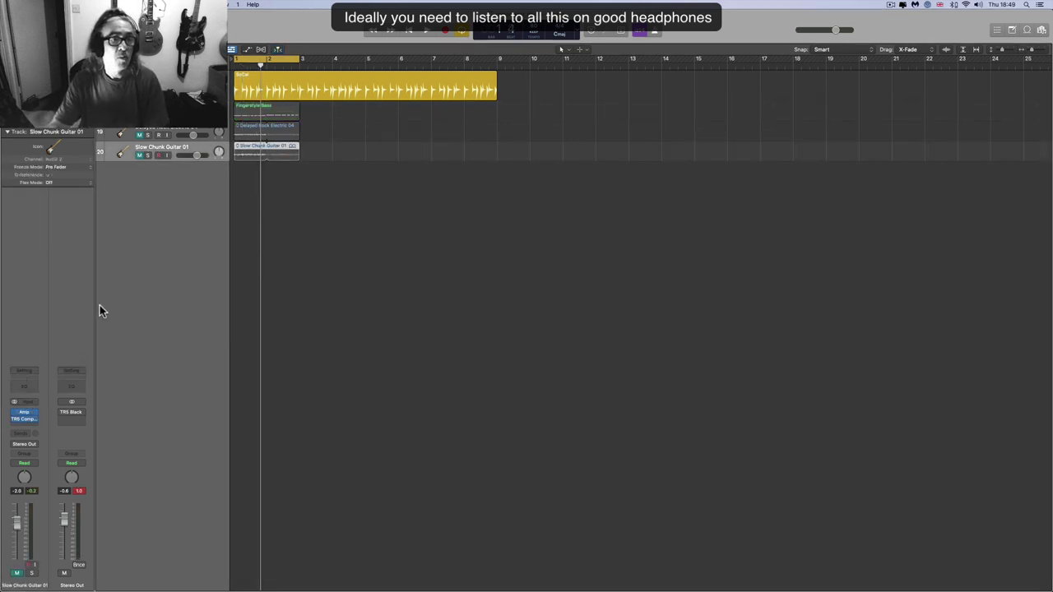
left_click(25, 421)
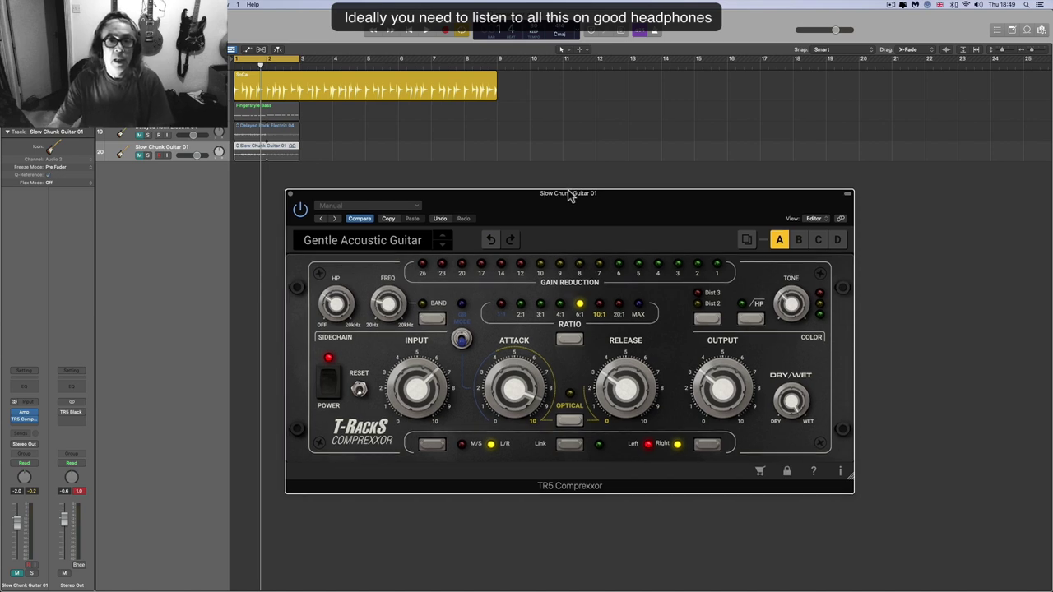
left_click_drag(568, 198, 502, 179)
left_click_drag(788, 462, 936, 458)
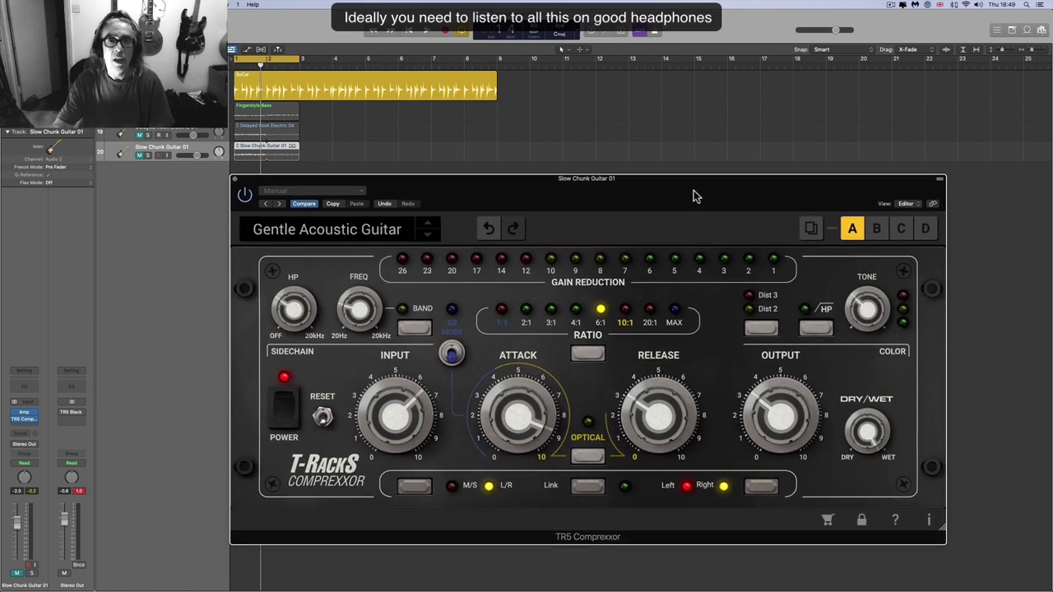
left_click(705, 191)
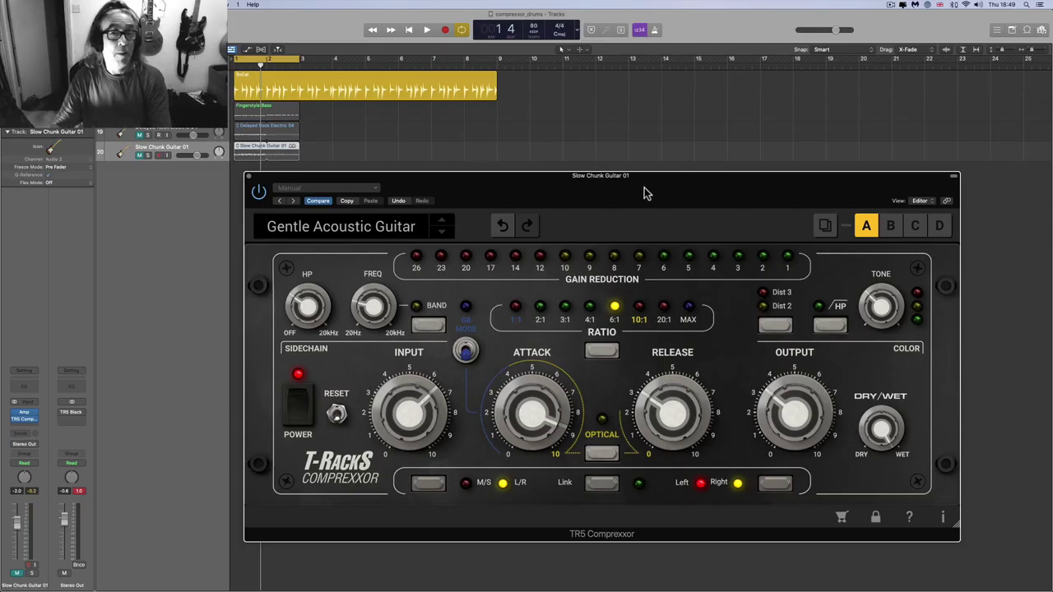
mouse_move(647, 194)
left_mouse_down()
mouse_move(663, 198)
mouse_move(648, 188)
left_mouse_up()
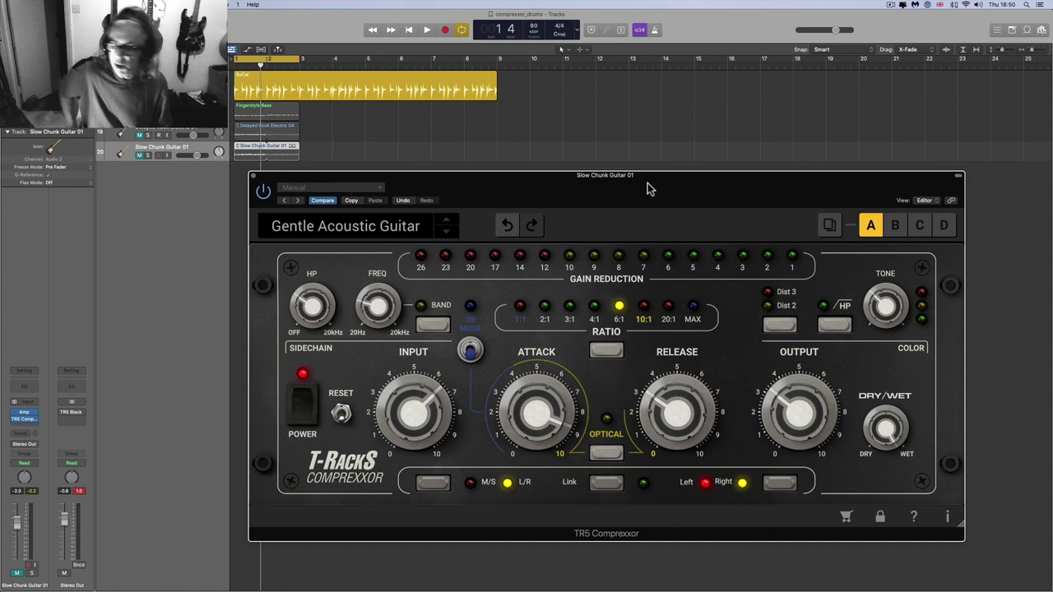
left_click_drag(647, 183, 653, 190)
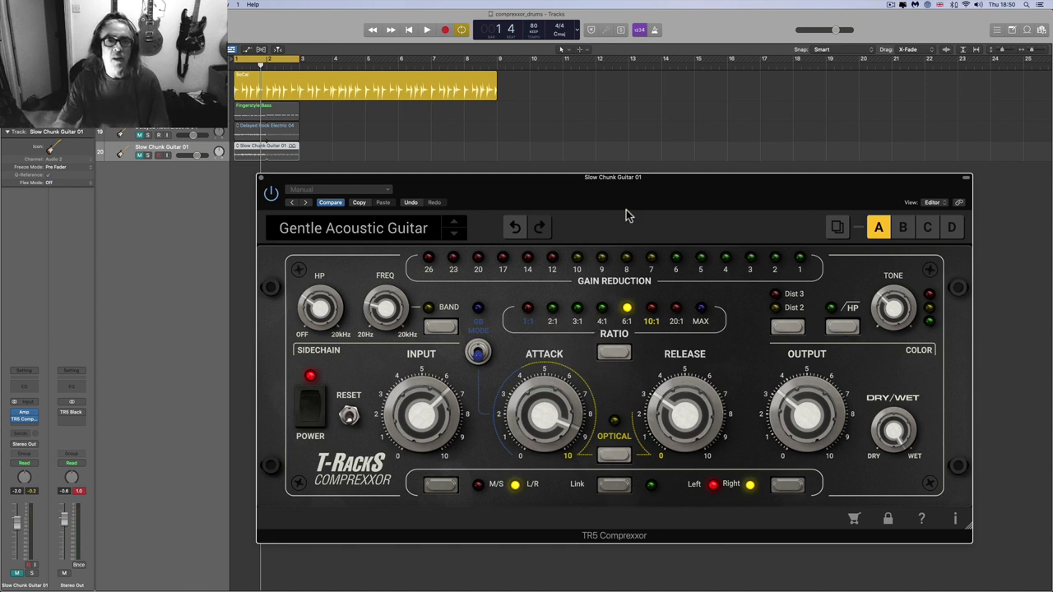
left_click_drag(617, 192, 618, 200)
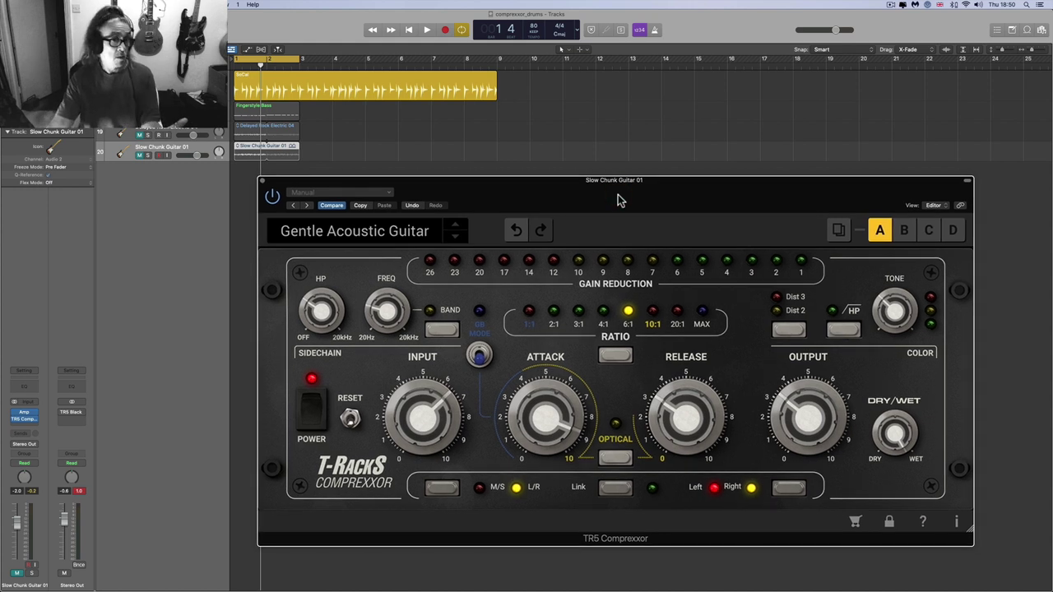
left_click_drag(619, 200, 618, 195)
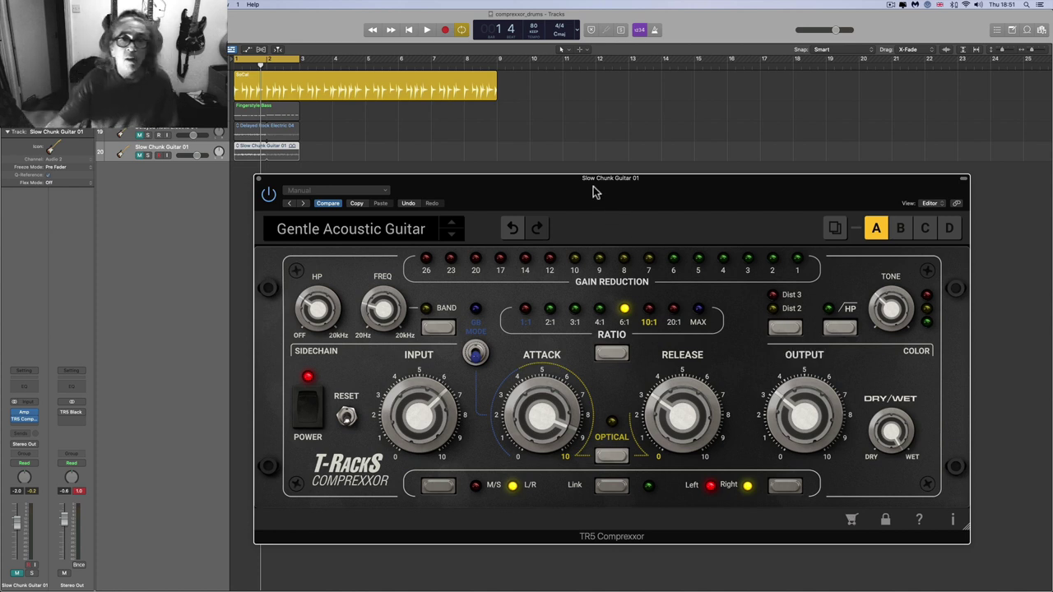
left_click_drag(592, 186, 590, 188)
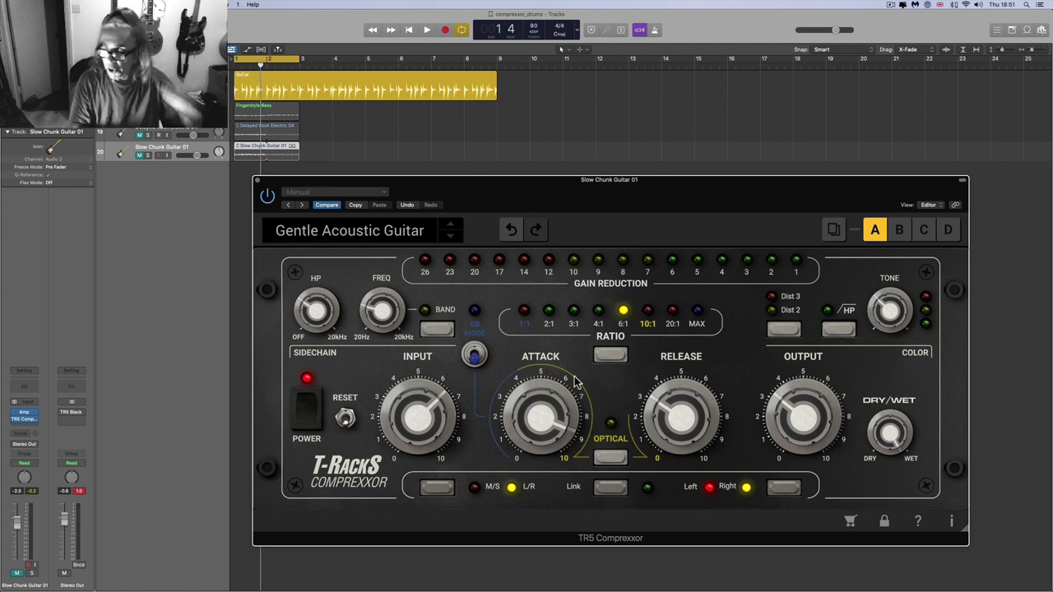
left_click_drag(589, 195, 589, 196)
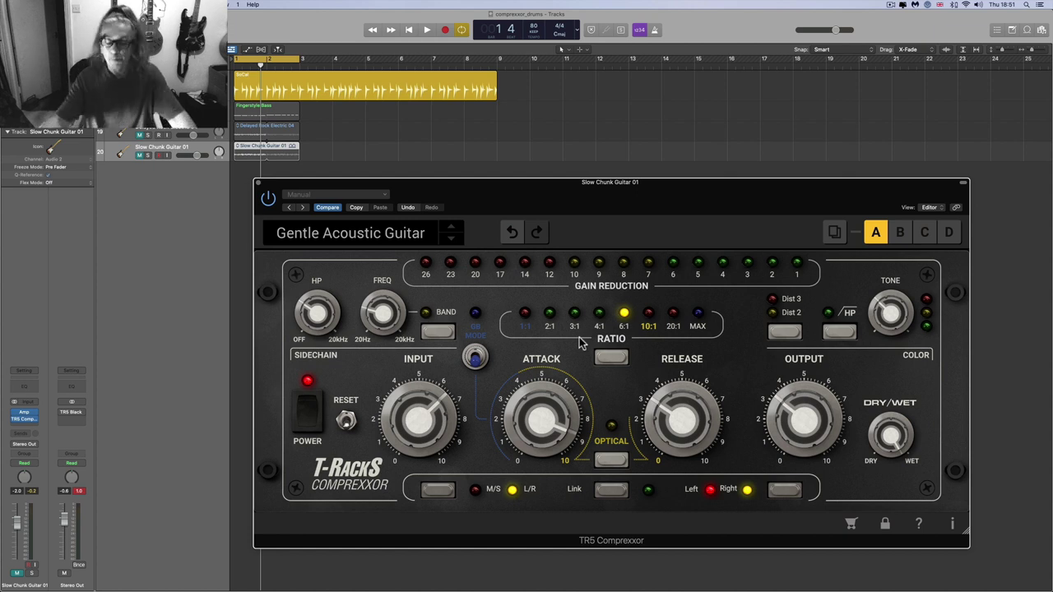
left_click_drag(557, 191, 553, 188)
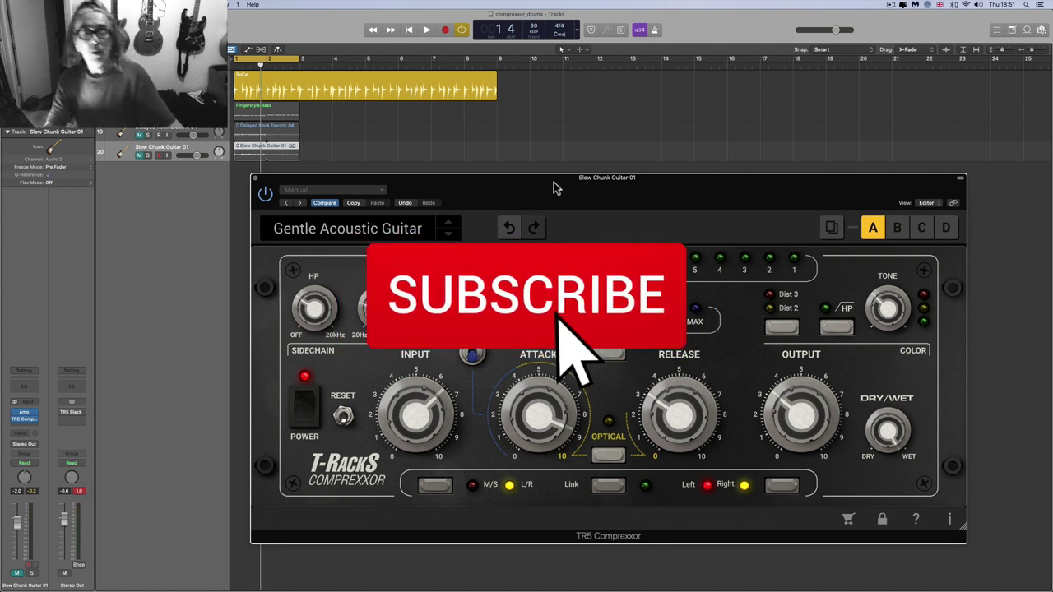
left_click_drag(555, 188, 553, 192)
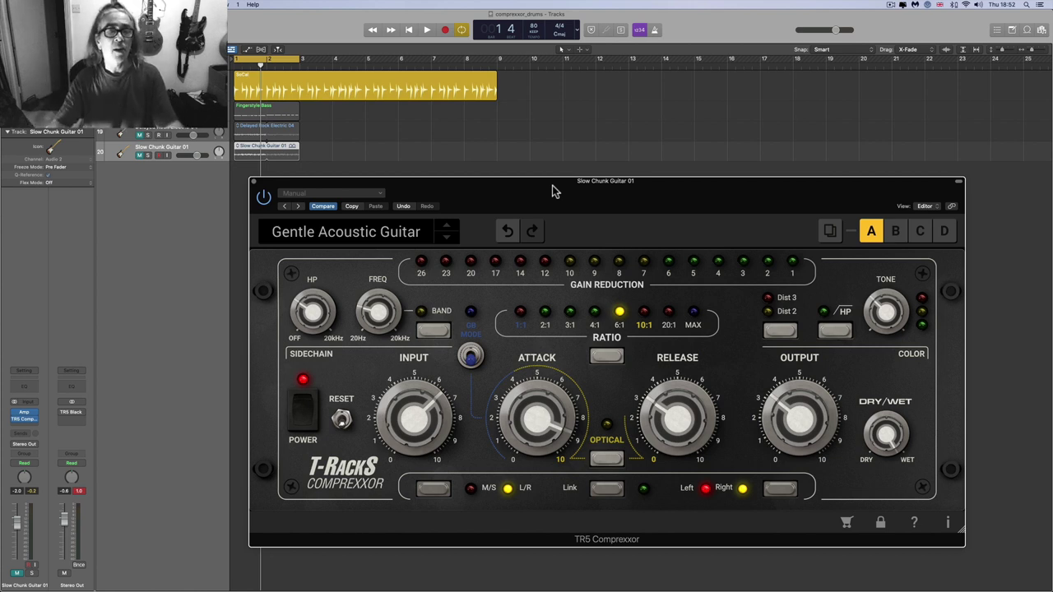
left_click_drag(553, 191, 555, 190)
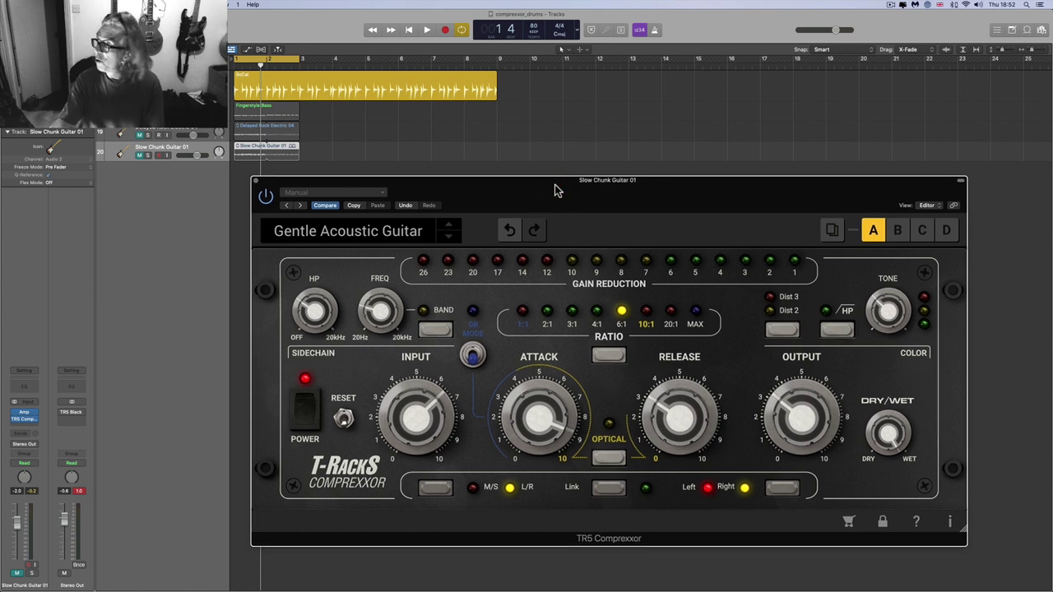
left_click_drag(555, 190, 554, 191)
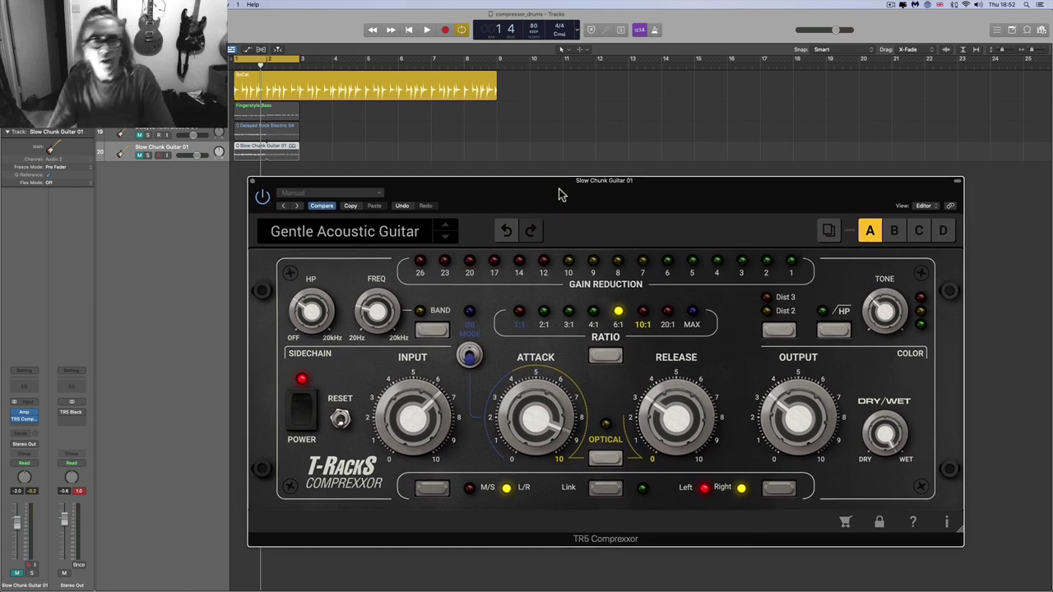
left_click_drag(558, 194, 559, 190)
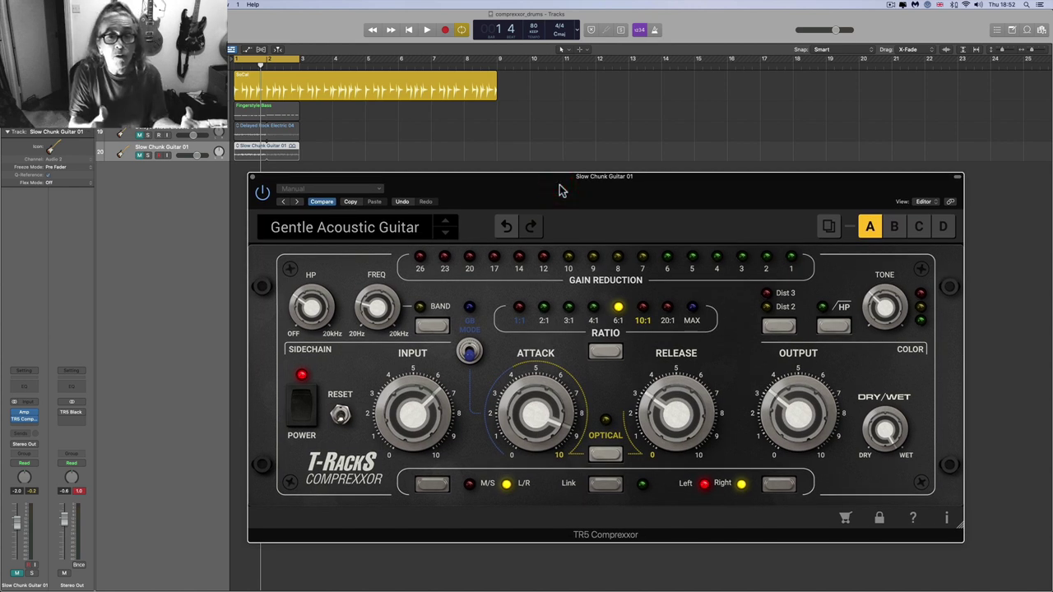